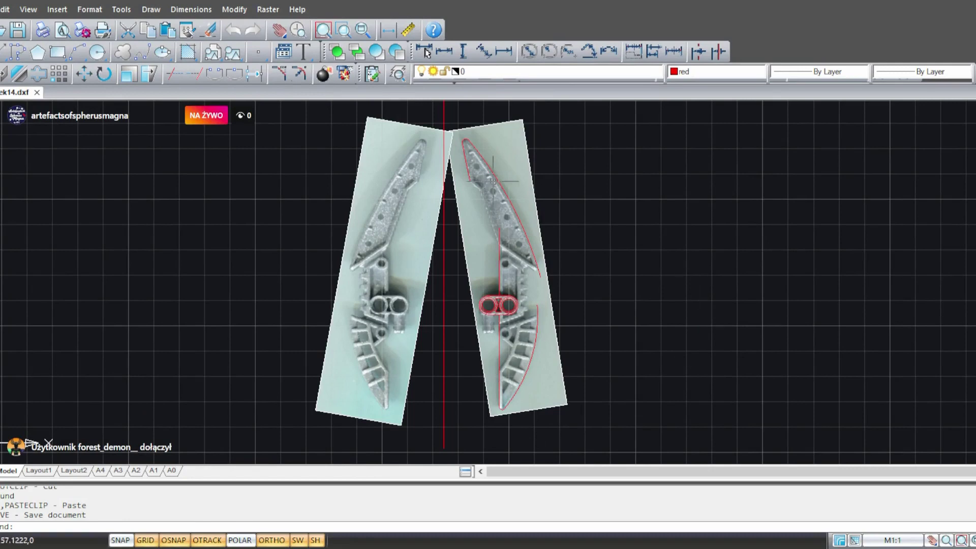
left_click(456, 197)
key("Escape")
left_click(425, 302)
key("Escape")
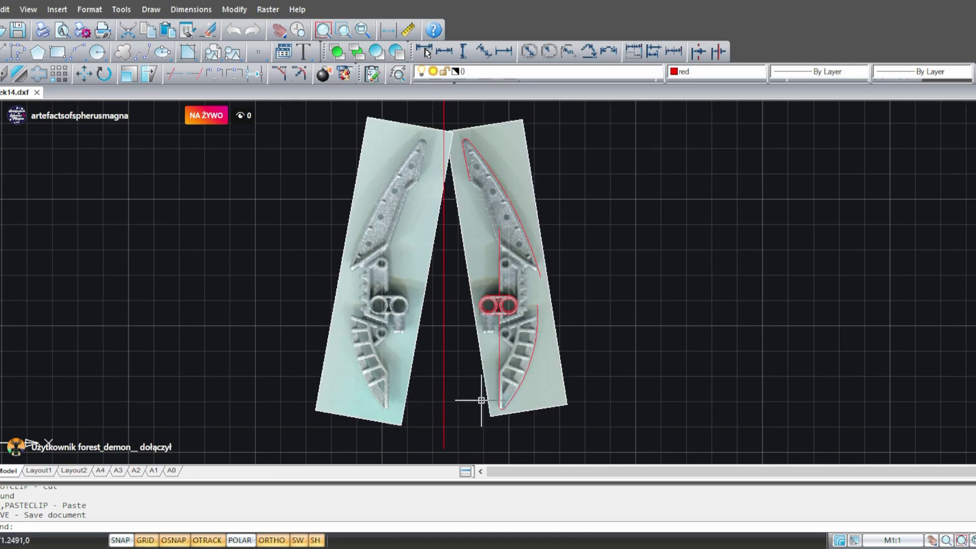
- Examine the red traced outline over the right-hand blade photo, from the tip to the lower curved section, and compare both photos
scroll(471, 392, "up", 5)
middle_click_drag(424, 274, 502, 375)
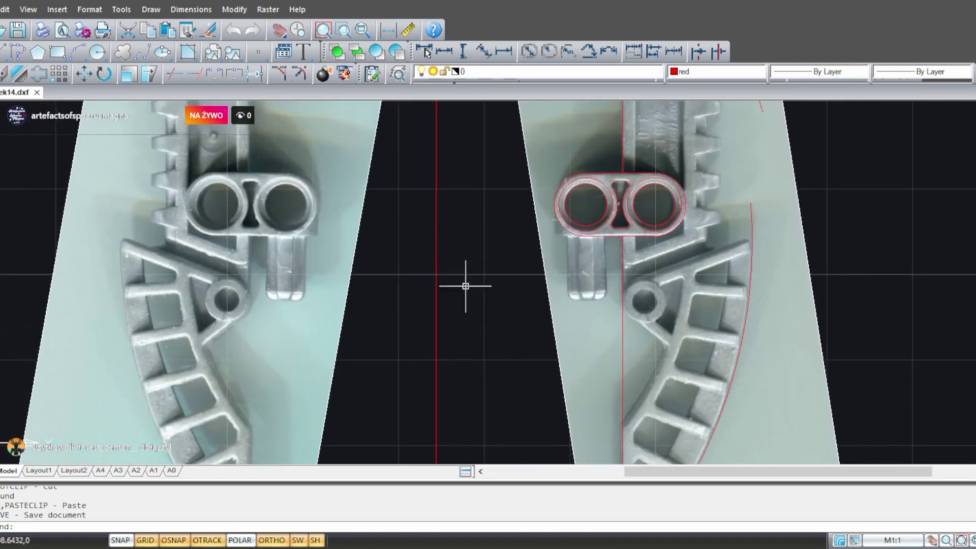
mouse_move(466, 279)
middle_mouse_down()
mouse_move(480, 345)
mouse_move(416, 333)
mouse_move(416, 349)
mouse_move(416, 309)
mouse_move(433, 386)
middle_mouse_up()
scroll(398, 331, "down", 3)
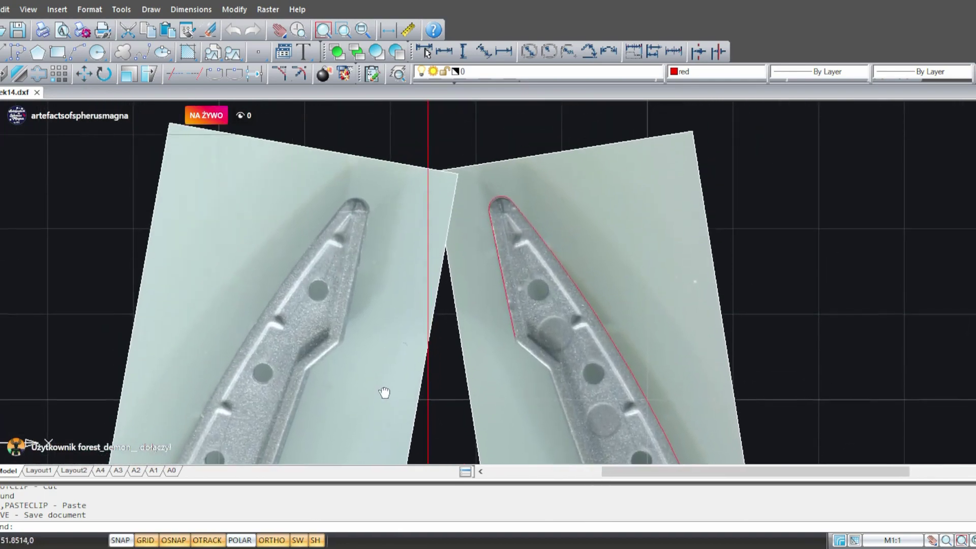
scroll(344, 264, "up", 3)
scroll(460, 228, "down", 3)
scroll(498, 185, "up", 3)
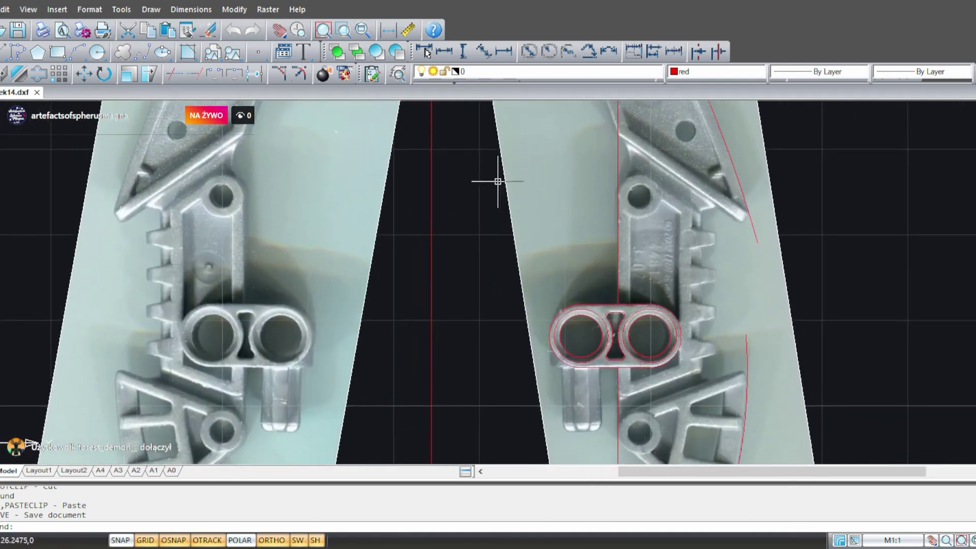
middle_click_drag(521, 319, 397, 220)
scroll(386, 244, "down", 6)
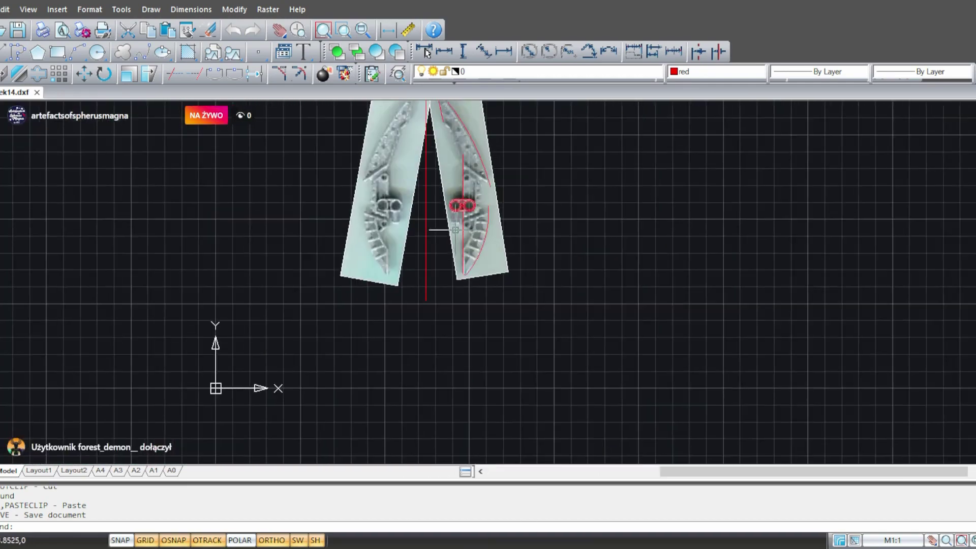
middle_click_drag(455, 230, 414, 331)
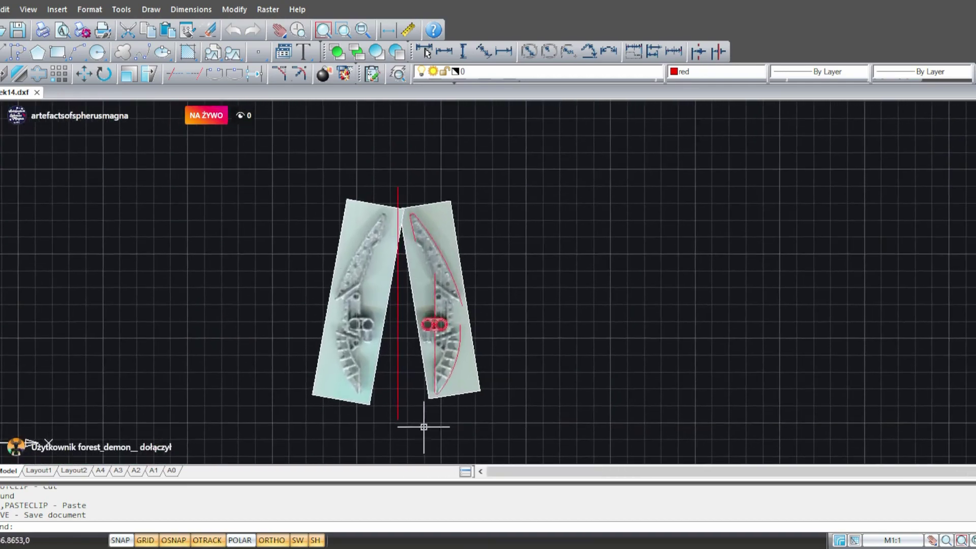
scroll(388, 411, "up", 2)
middle_click_drag(417, 291, 403, 343)
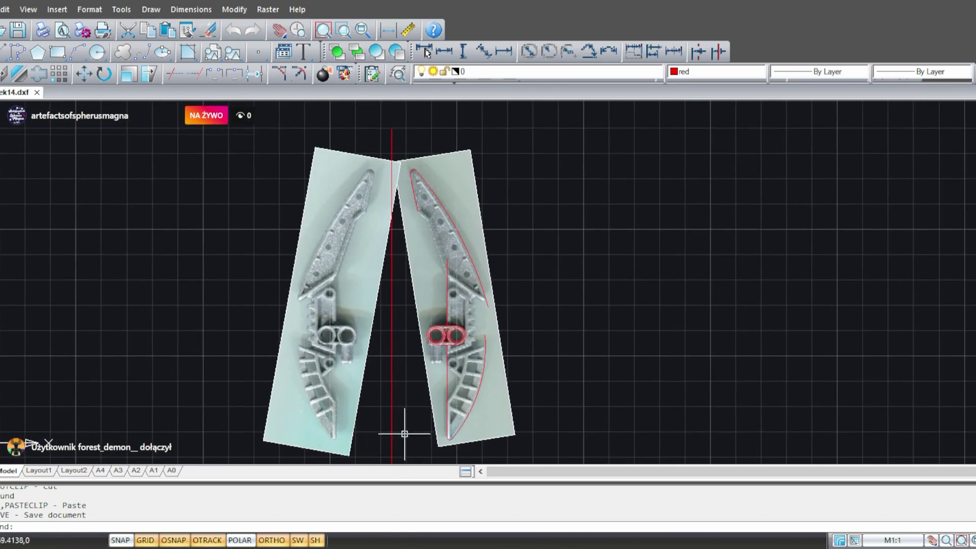
mouse_move(404, 429)
middle_mouse_down()
mouse_move(407, 408)
mouse_move(389, 404)
middle_mouse_up()
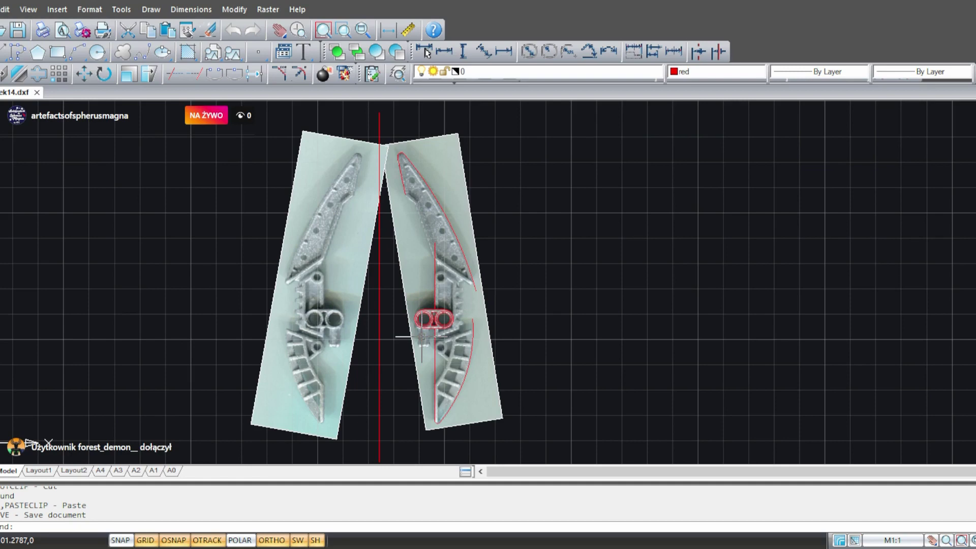
middle_click_drag(371, 349, 433, 362)
scroll(450, 173, "up", 3)
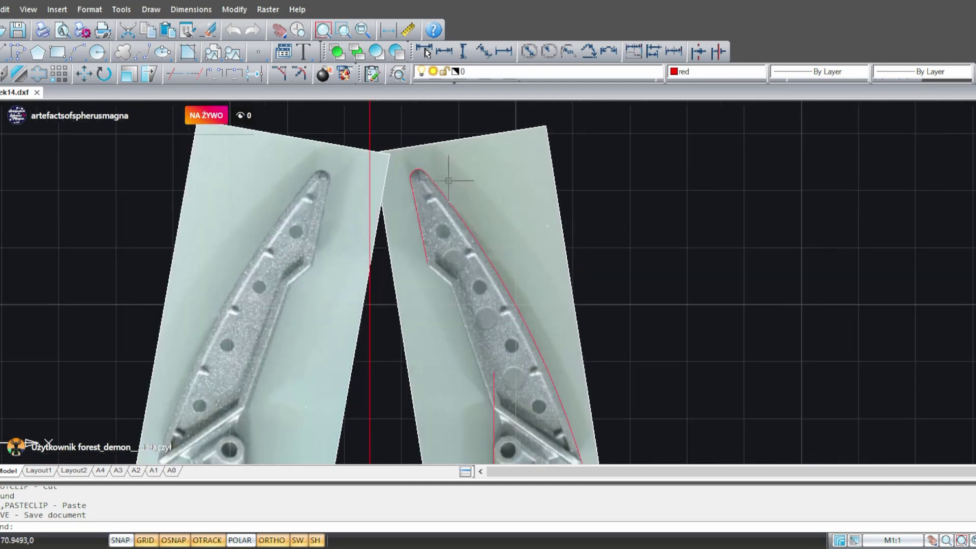
middle_click_drag(577, 418, 598, 361)
scroll(565, 396, "down", 4)
middle_click_drag(485, 399, 448, 318)
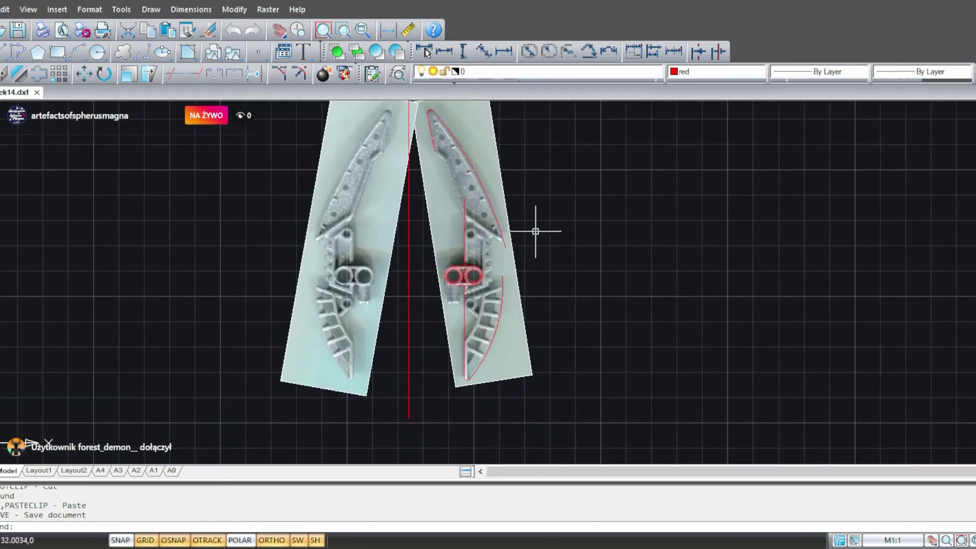
middle_click_drag(501, 254, 506, 283)
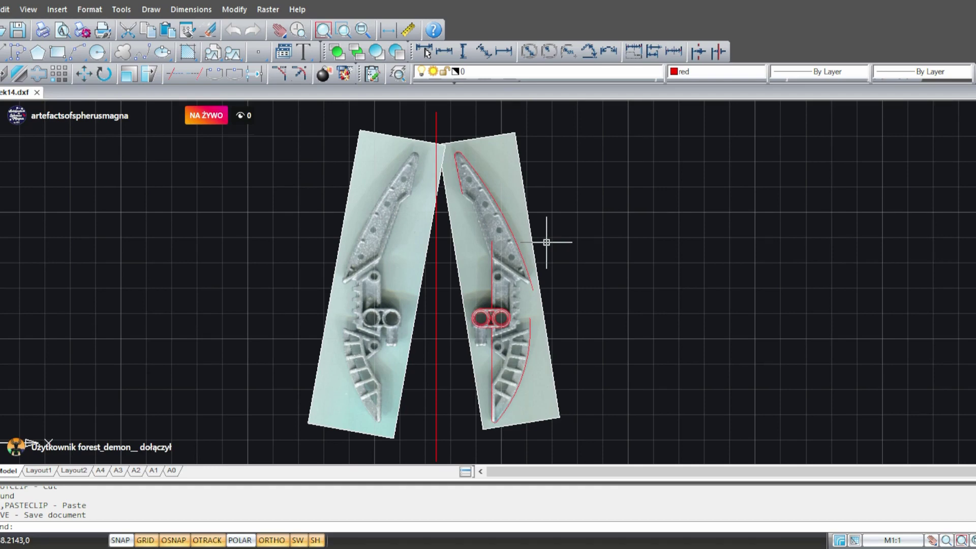
middle_click_drag(625, 349, 636, 341)
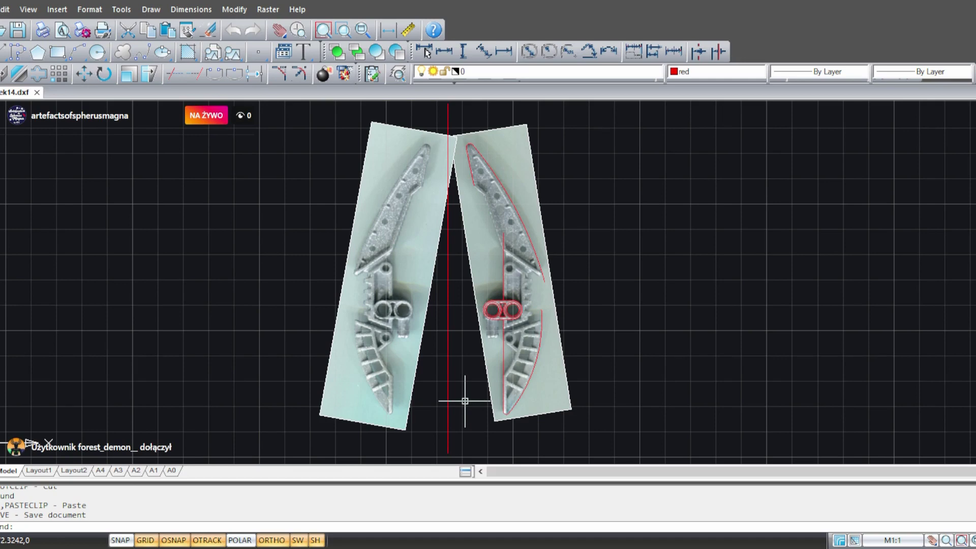
middle_click_drag(576, 359, 553, 304)
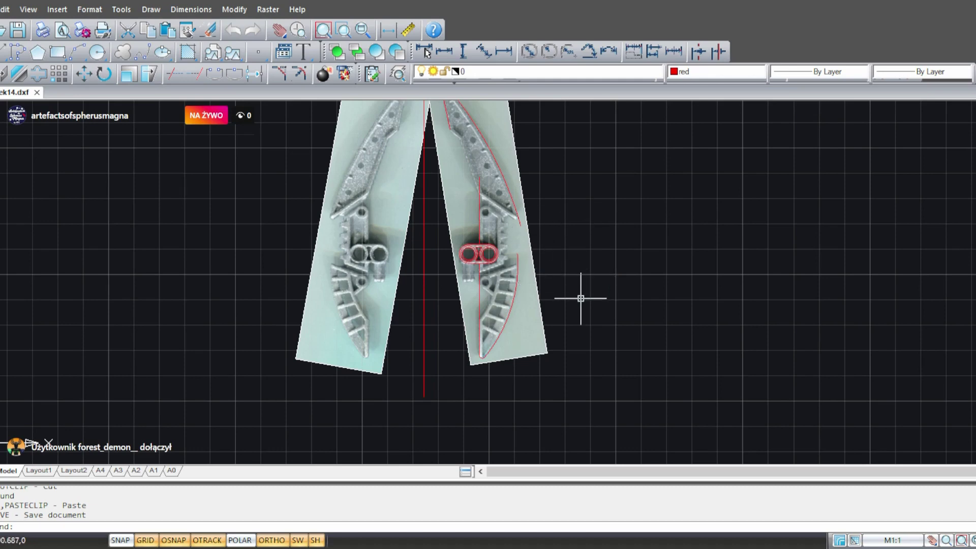
- With ortho mode off, draw a line along the slanted notch edge below the right-hand blade's tip, overshooting its upper corner
scroll(566, 249, "up", 3)
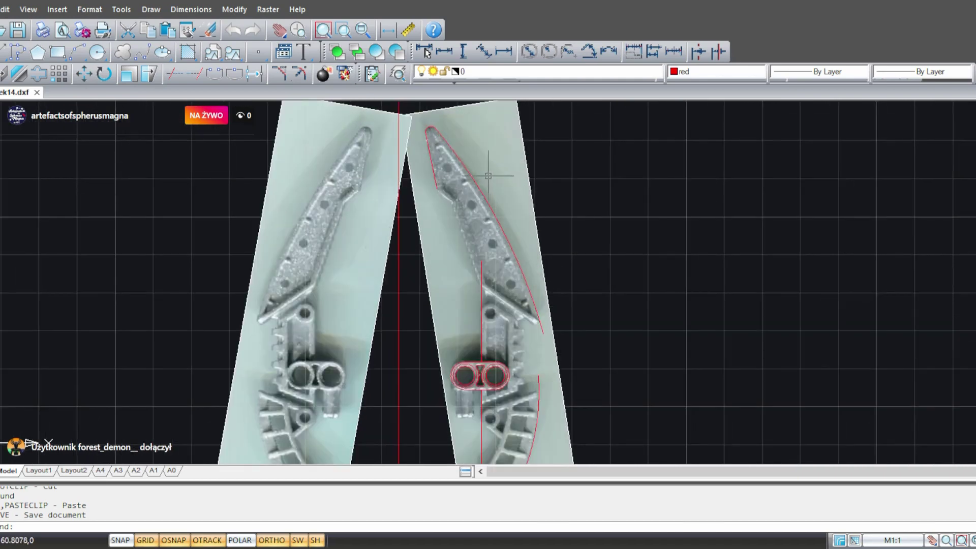
scroll(446, 236, "up", 4)
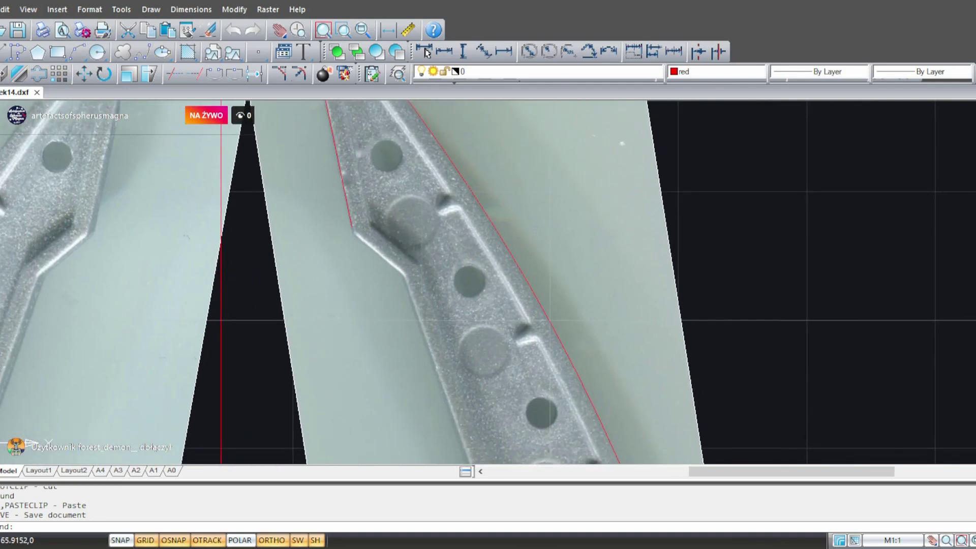
left_click(2, 52)
scroll(399, 262, "up", 3)
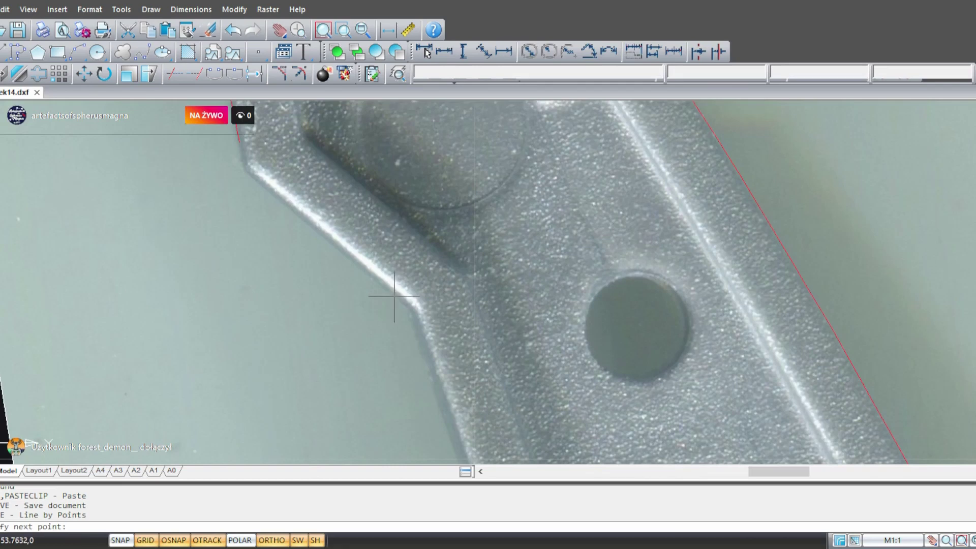
middle_click_drag(277, 223, 281, 287)
key("F8")
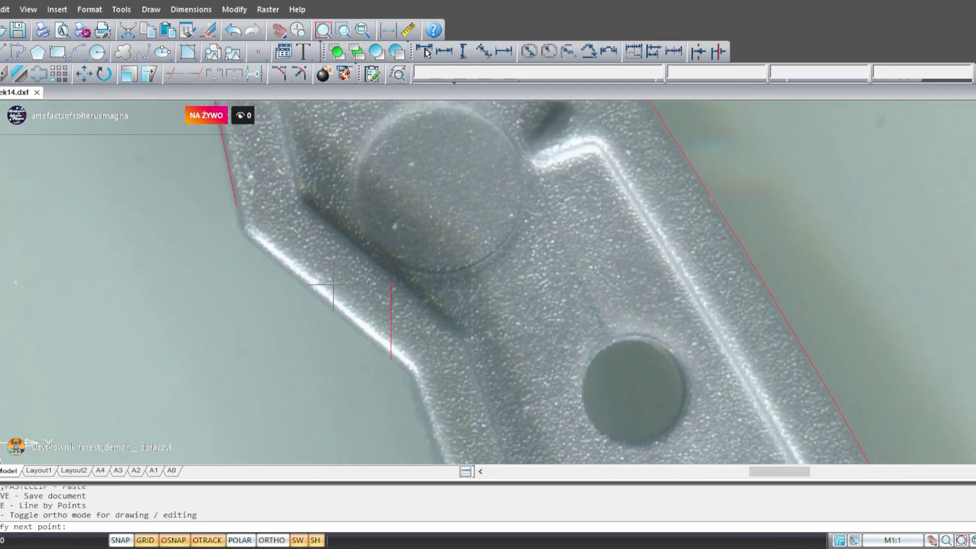
key("F8")
middle_click_drag(220, 275, 334, 258)
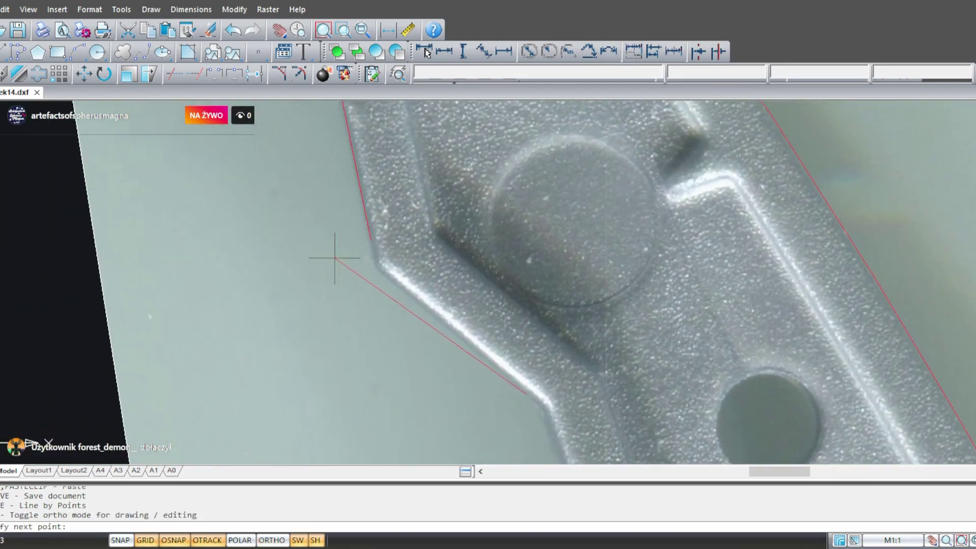
left_click(293, 203)
key("Return")
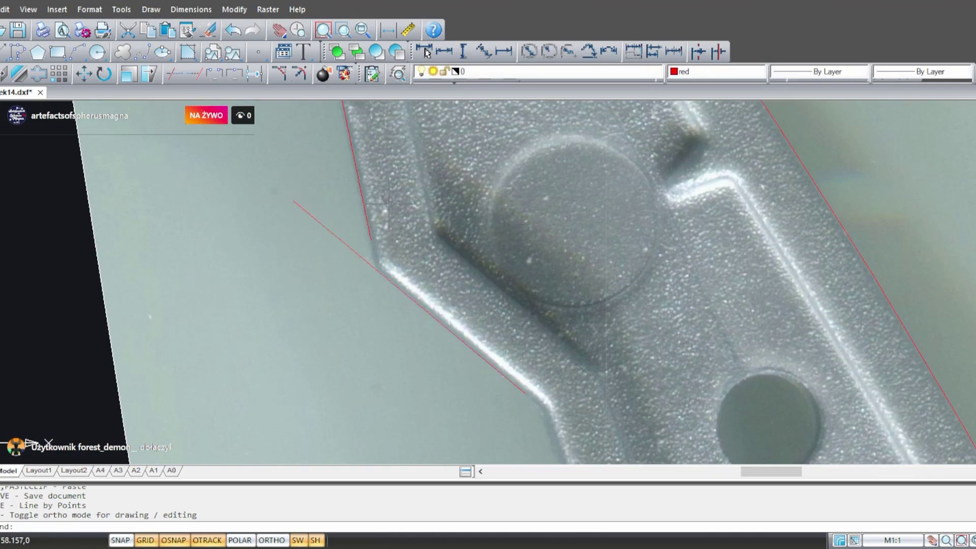
- Stretch the lower end of the straight edge line below the blade tip so it crosses the new slanted line
left_click(379, 219)
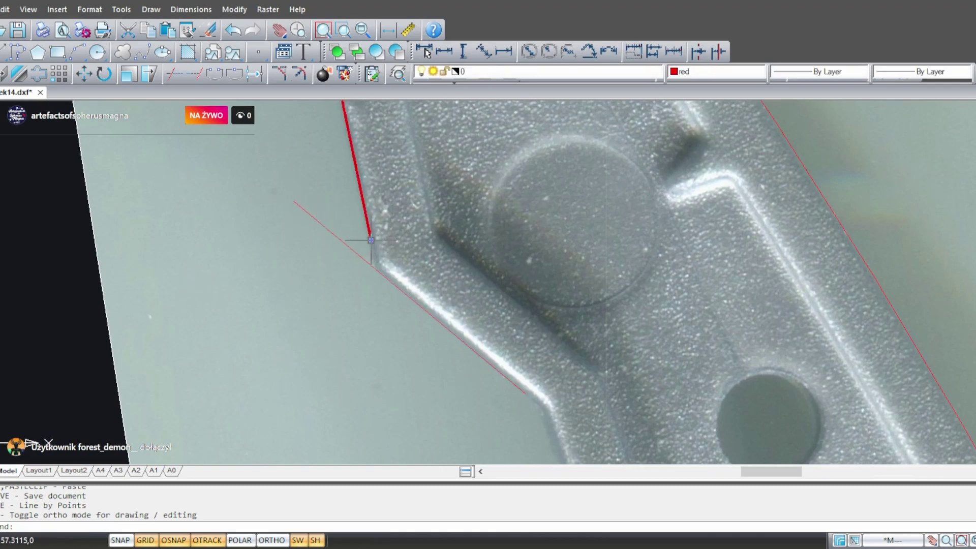
left_click(372, 240)
left_click(392, 341)
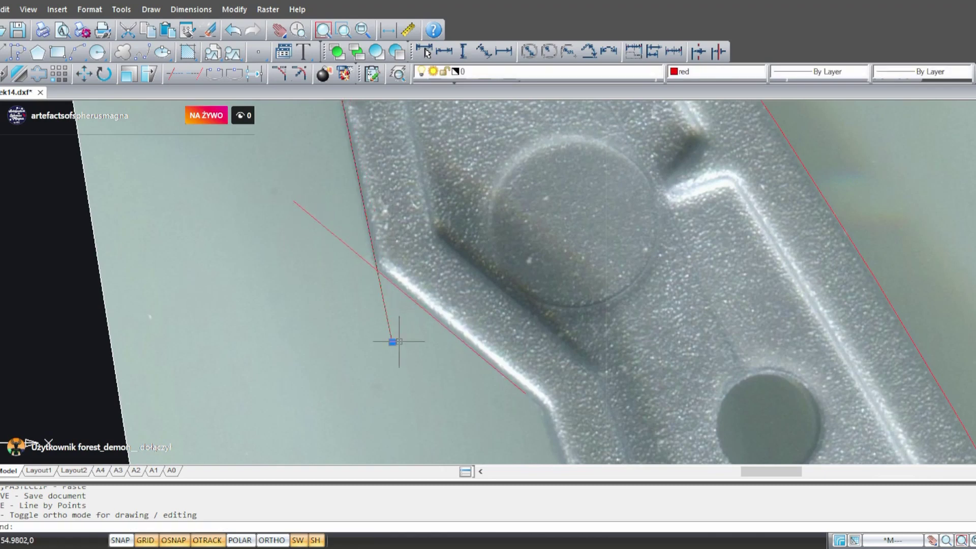
- Trim the overhanging ends of the straight edge line and the slanted line where they cross at the notch corner
left_click(174, 73)
left_click(418, 375)
left_click(389, 336)
key("Return")
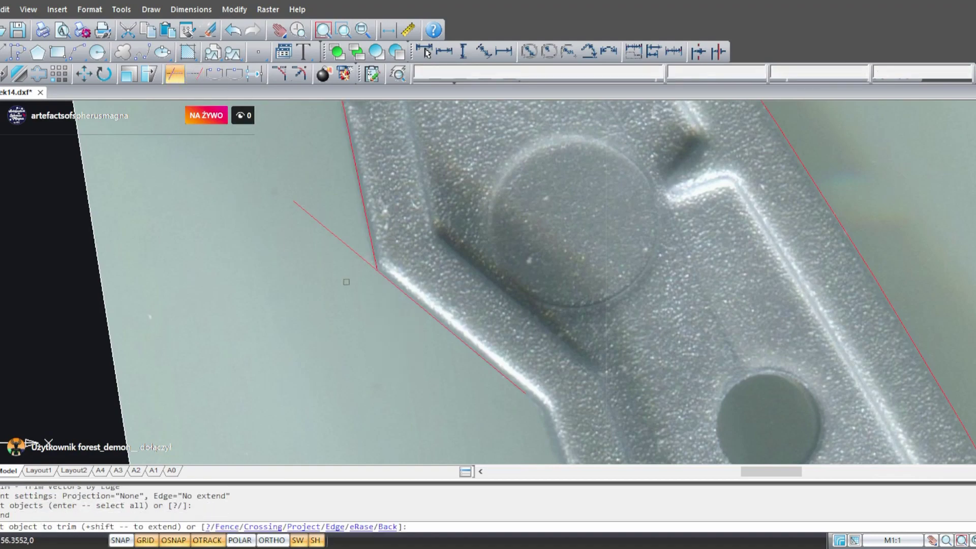
left_click(337, 276)
left_click(279, 200)
scroll(272, 210, "down", 3)
middle_click_drag(509, 240, 510, 442)
middle_click_drag(324, 141, 349, 191)
scroll(312, 146, "up", 3)
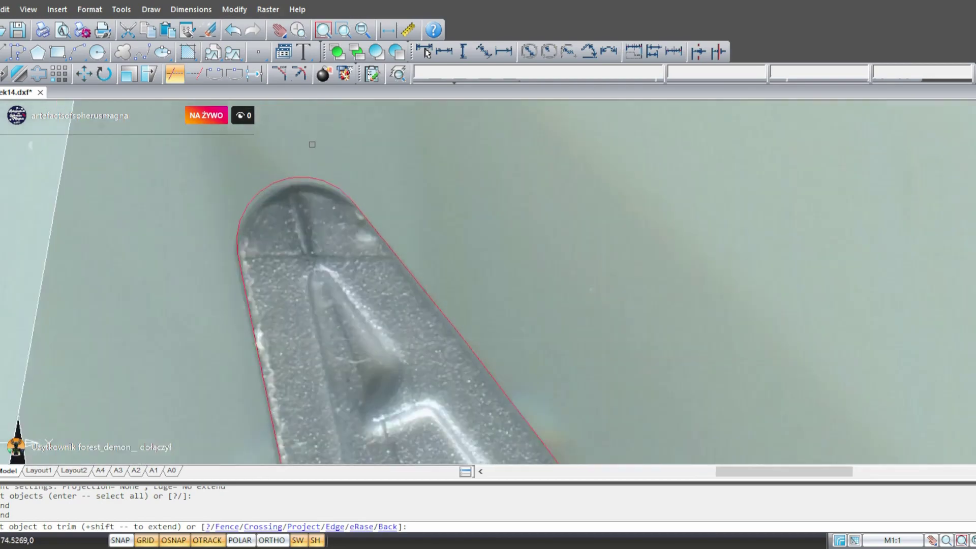
key("Escape")
scroll(318, 209, "down", 3)
middle_click_drag(392, 312, 307, 73)
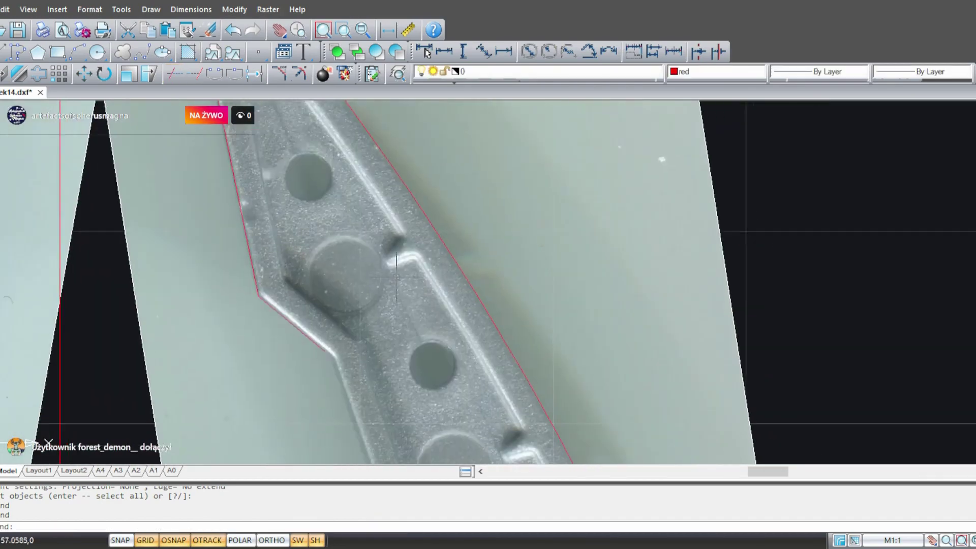
scroll(368, 273, "down", 2)
middle_click_drag(368, 273, 351, 101)
middle_click_drag(361, 195, 362, 216)
middle_click_drag(377, 300, 367, 268)
scroll(500, 241, "down", 4)
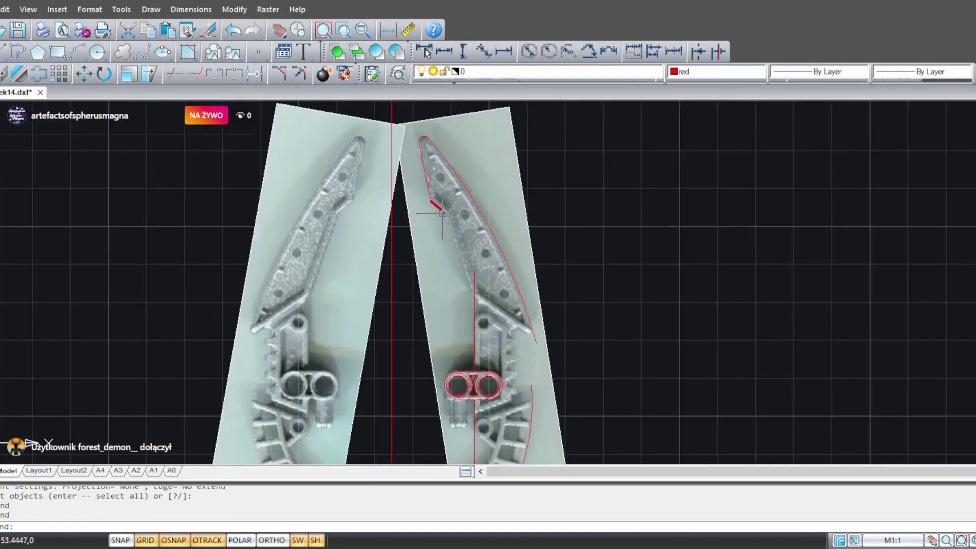
scroll(460, 222, "up", 2)
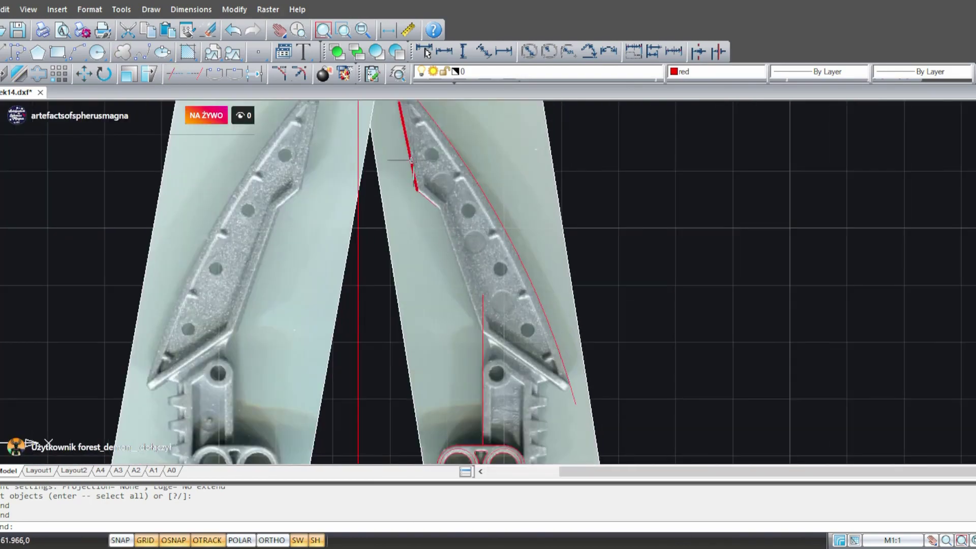
key("ctrl+c")
key("ctrl+v")
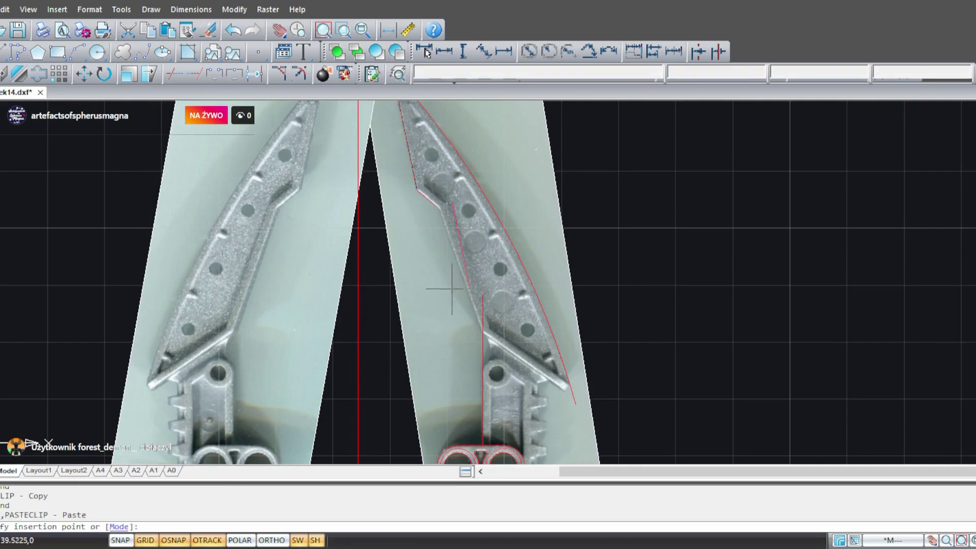
scroll(445, 284, "up", 3)
scroll(460, 311, "down", 2)
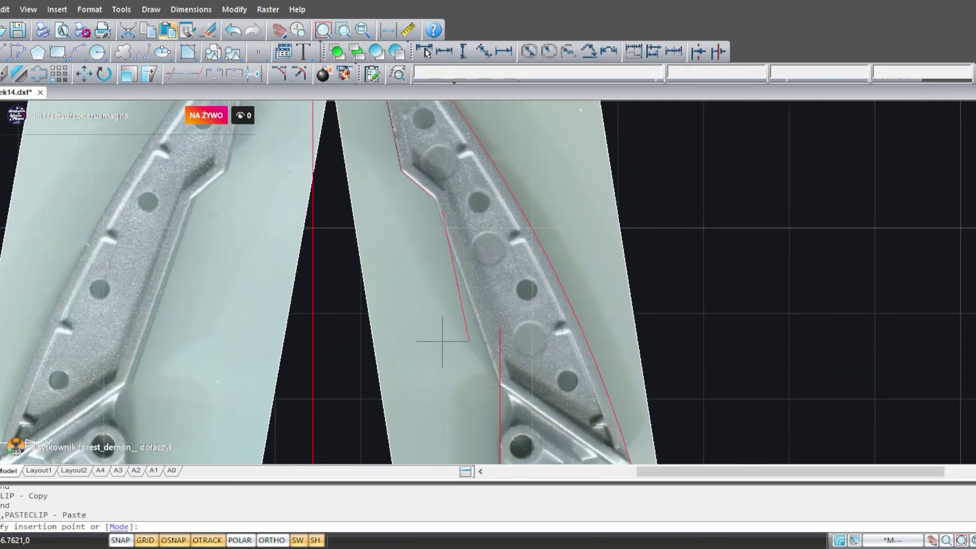
scroll(456, 343, "down", 3)
key("Escape")
- Examine the double-ring connector in the left-hand blade photo up close, and view it against the traced copy
mouse_move(450, 362)
middle_mouse_down()
mouse_move(432, 218)
mouse_move(441, 267)
mouse_move(451, 236)
middle_mouse_up()
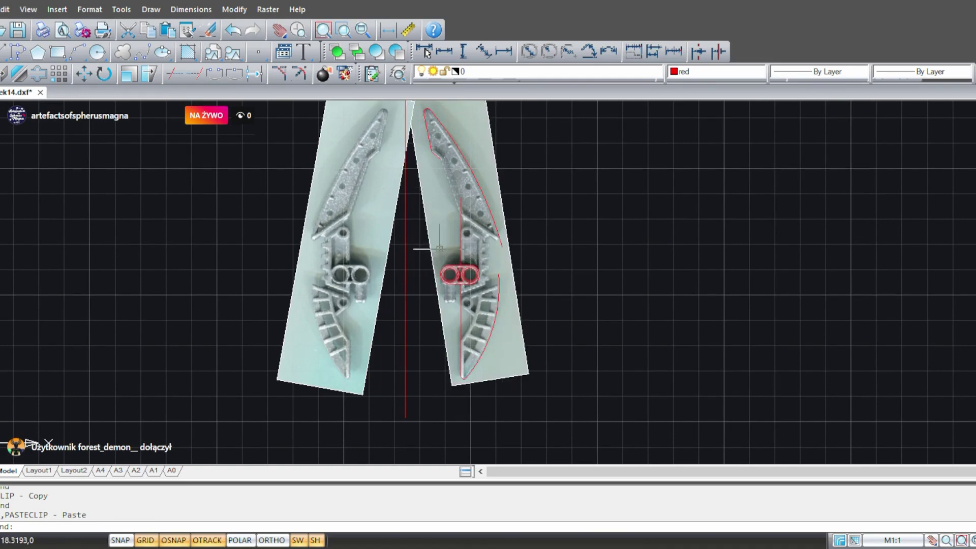
scroll(441, 250, "down", 5)
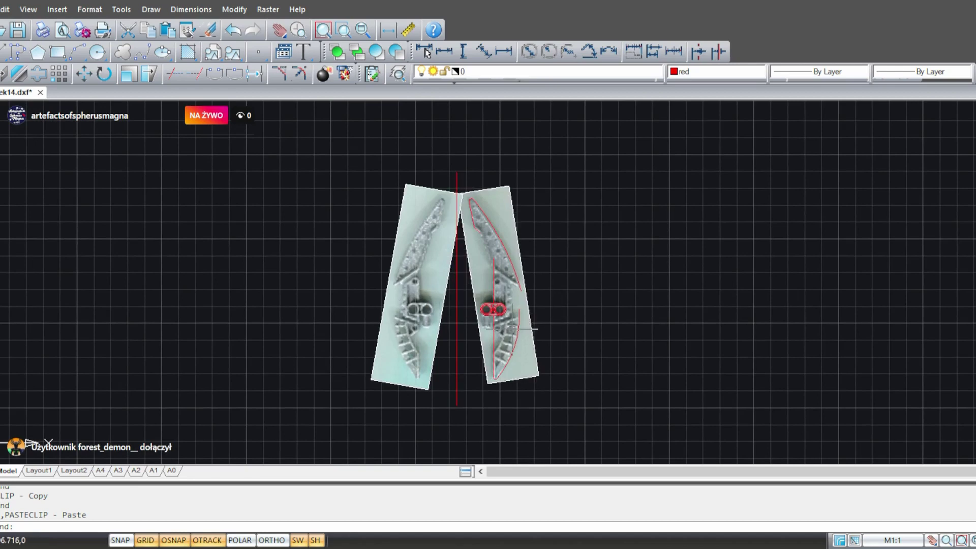
scroll(425, 309, "up", 5)
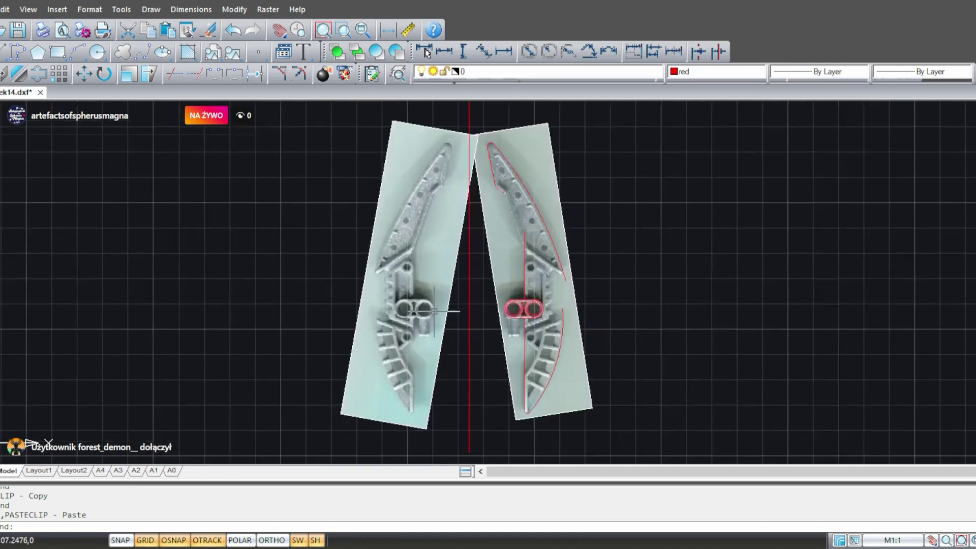
scroll(424, 305, "up", 6)
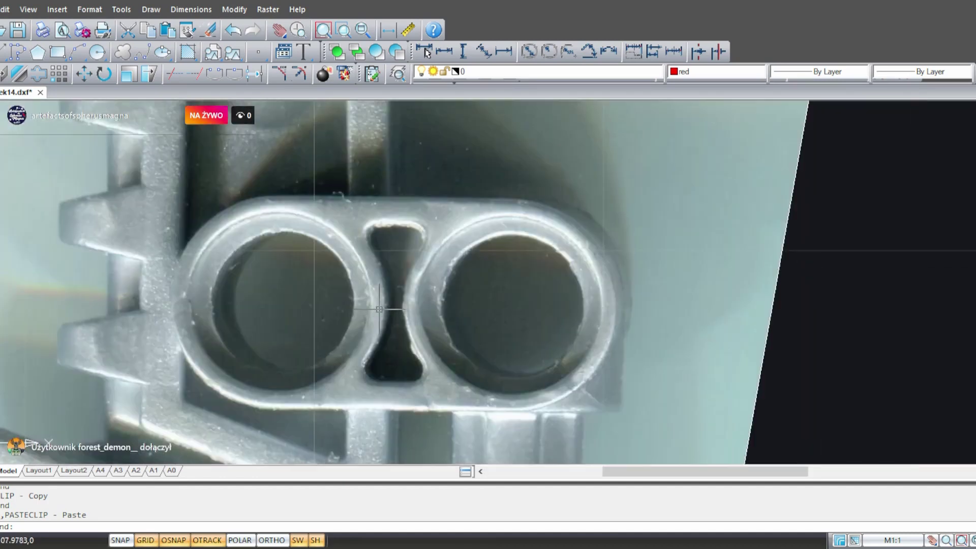
middle_click_drag(376, 314, 471, 258)
middle_click_drag(375, 218, 410, 255)
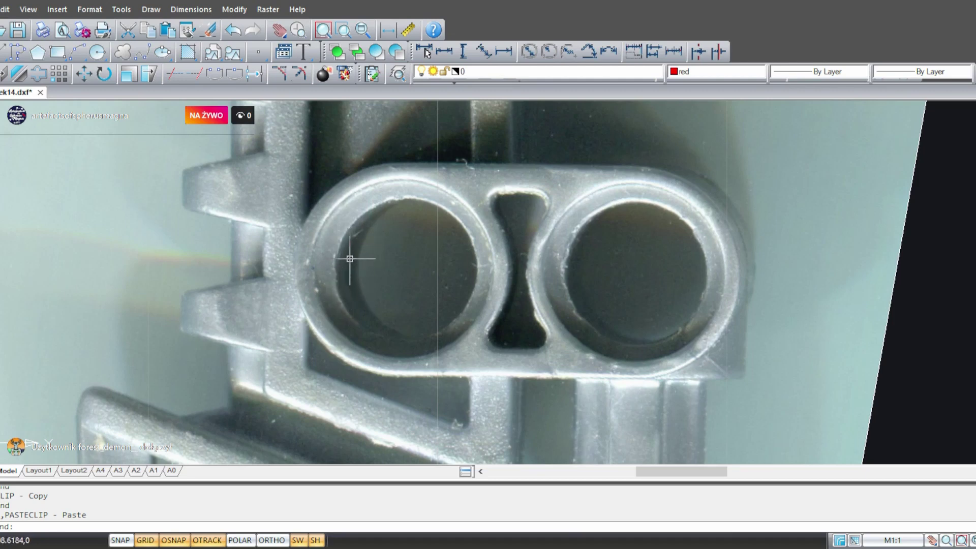
scroll(349, 266, "down", 8)
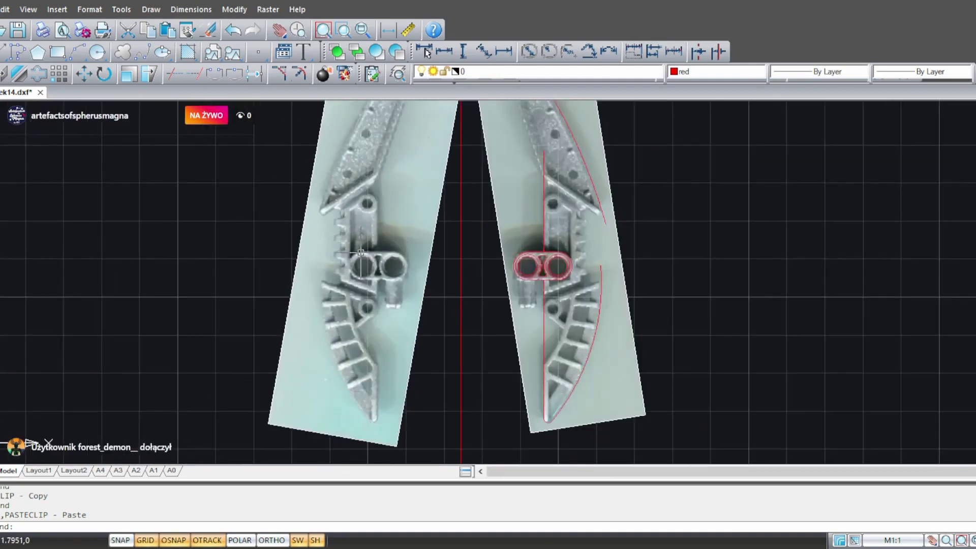
middle_click_drag(409, 208, 456, 256)
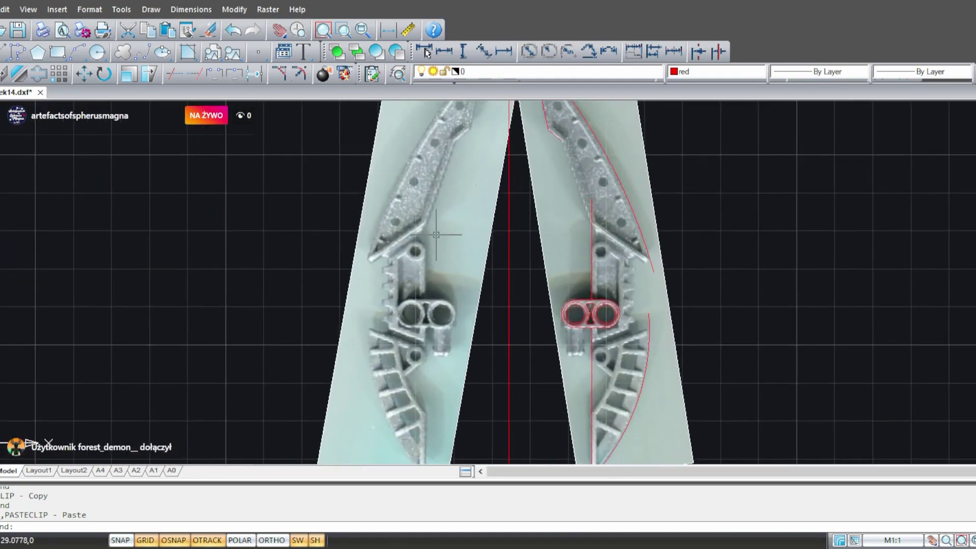
- Examine the connector's two rings and the adjoining toothed edge in the left-hand blade photo at close and wide range
scroll(401, 336, "up", 8)
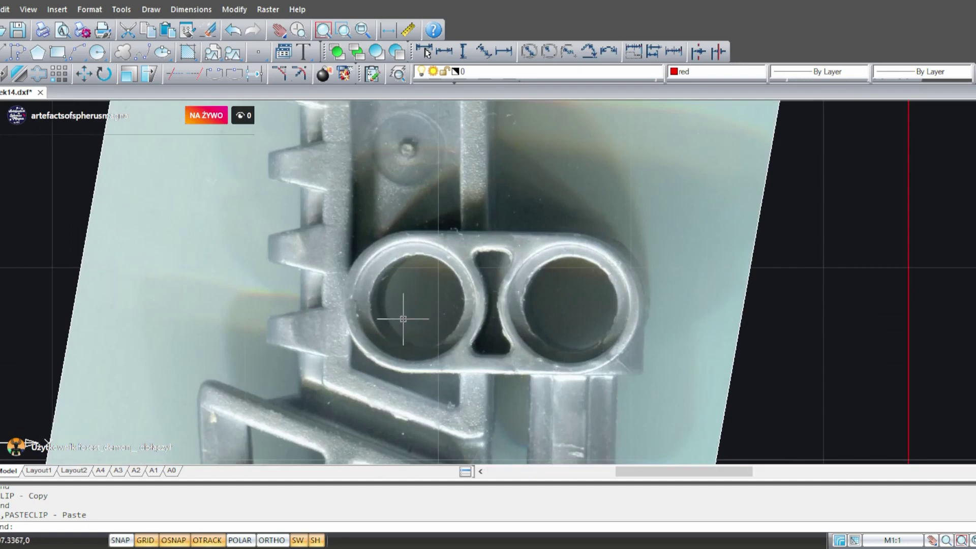
scroll(436, 311, "down", 3)
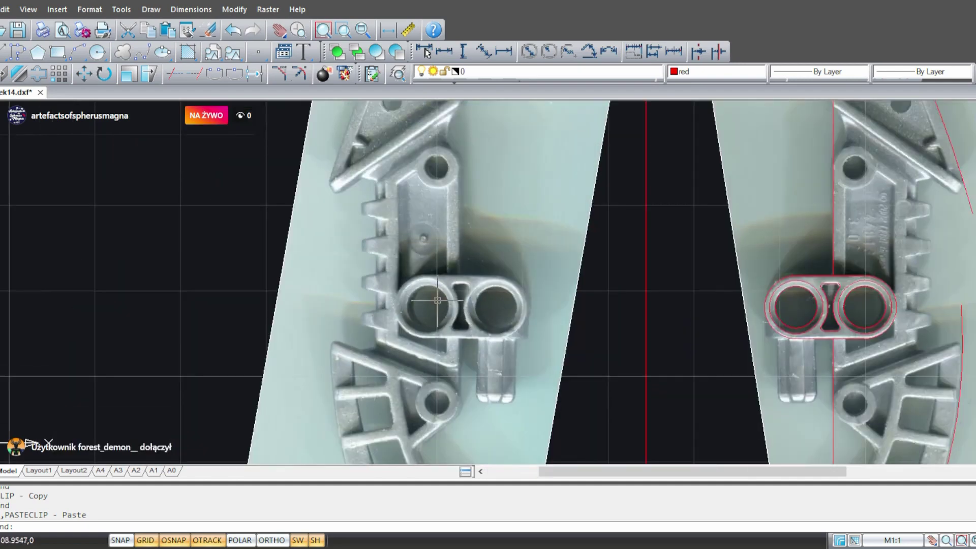
scroll(427, 307, "up", 3)
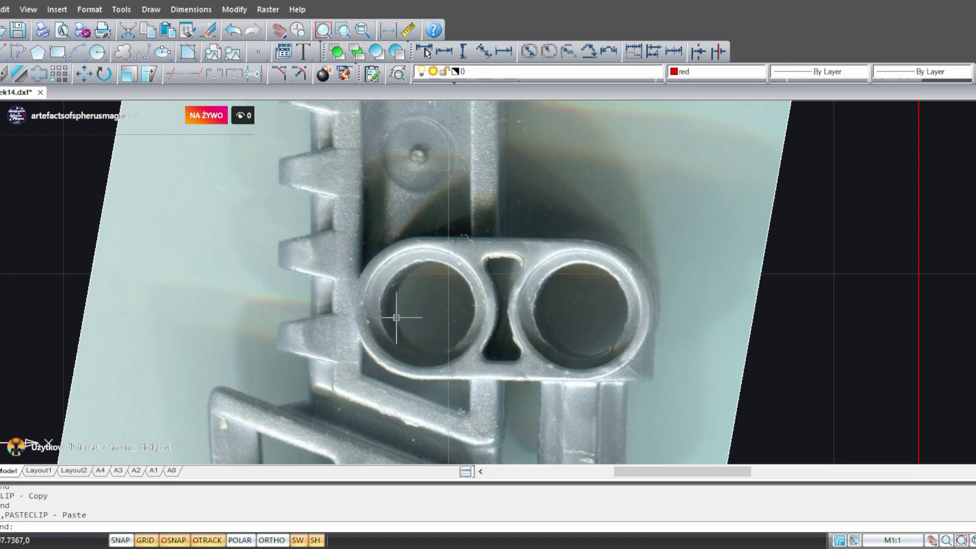
scroll(400, 305, "up", 2)
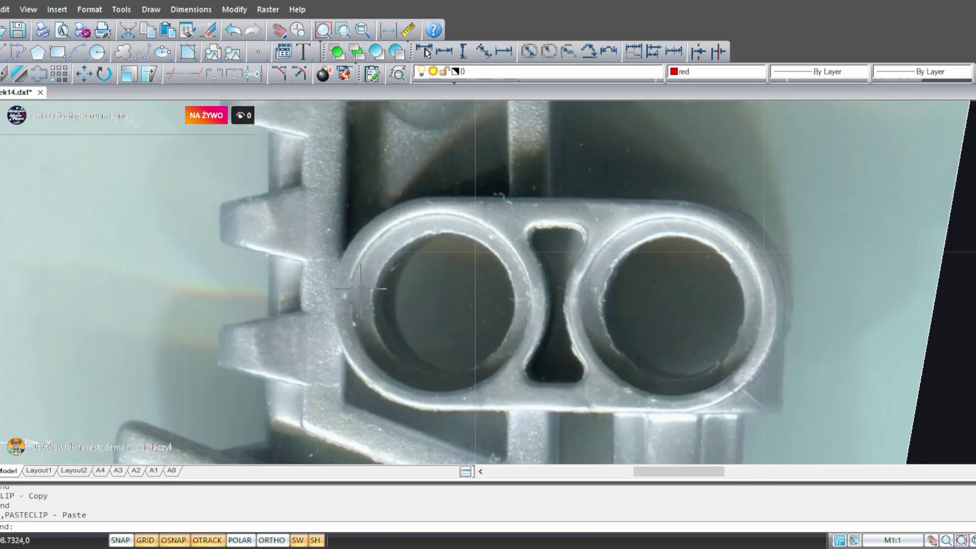
scroll(385, 327, "down", 3)
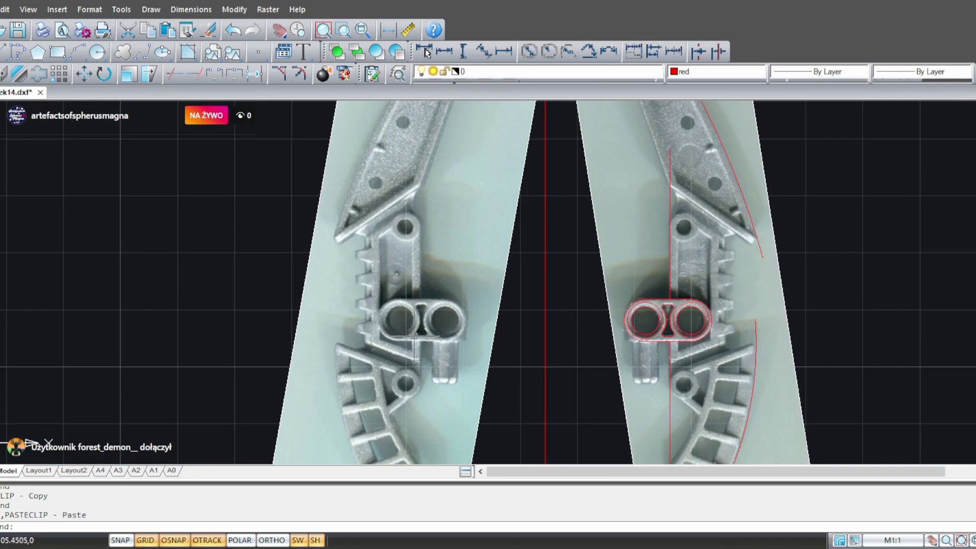
scroll(415, 336, "up", 3)
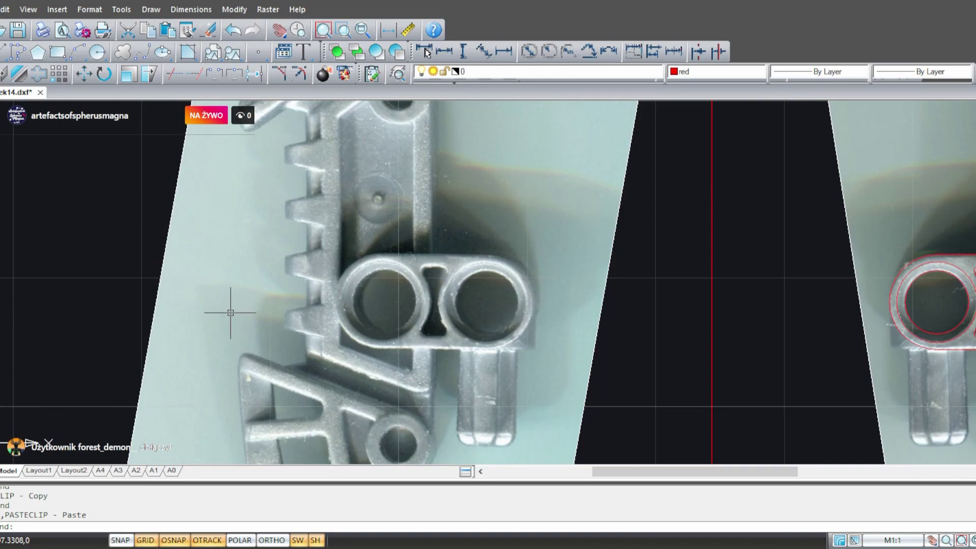
scroll(351, 280, "up", 3)
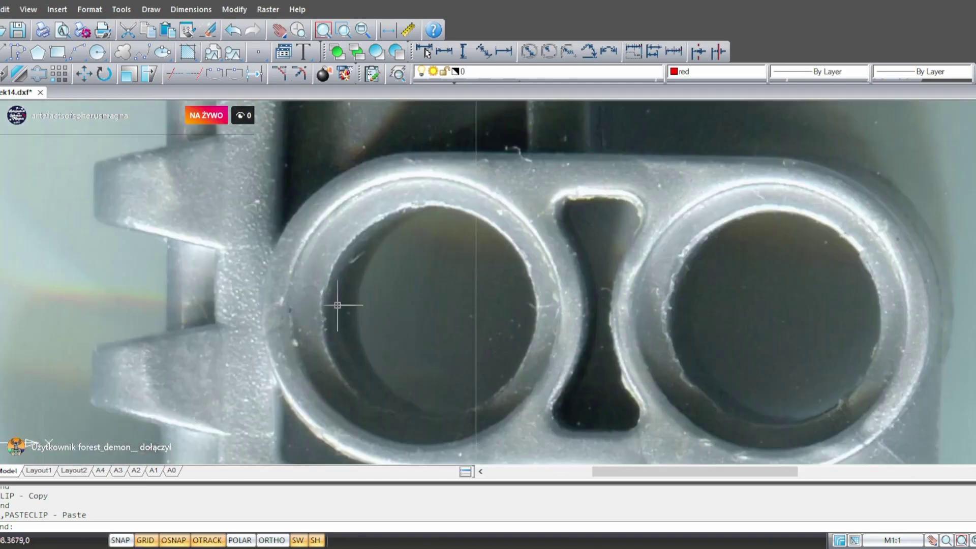
scroll(344, 294, "down", 2)
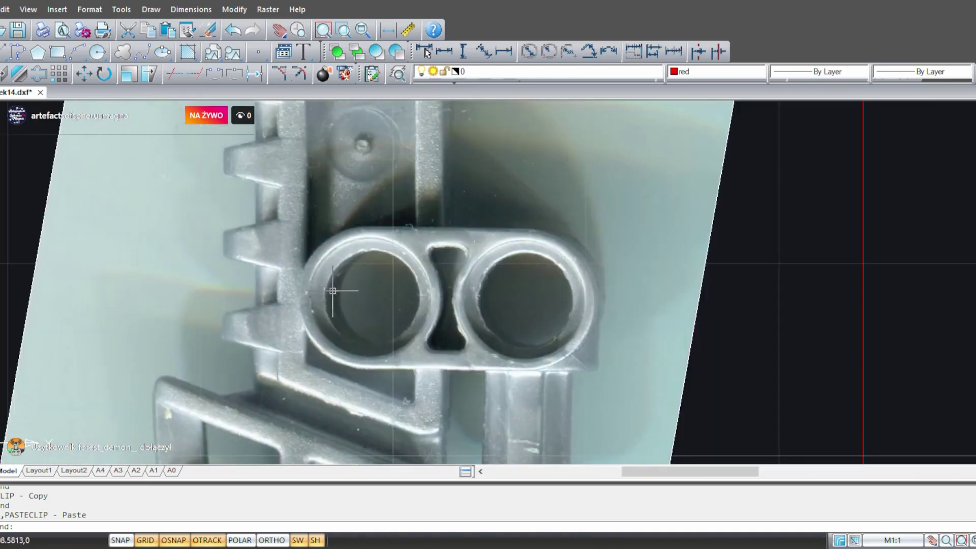
scroll(323, 325, "down", 3)
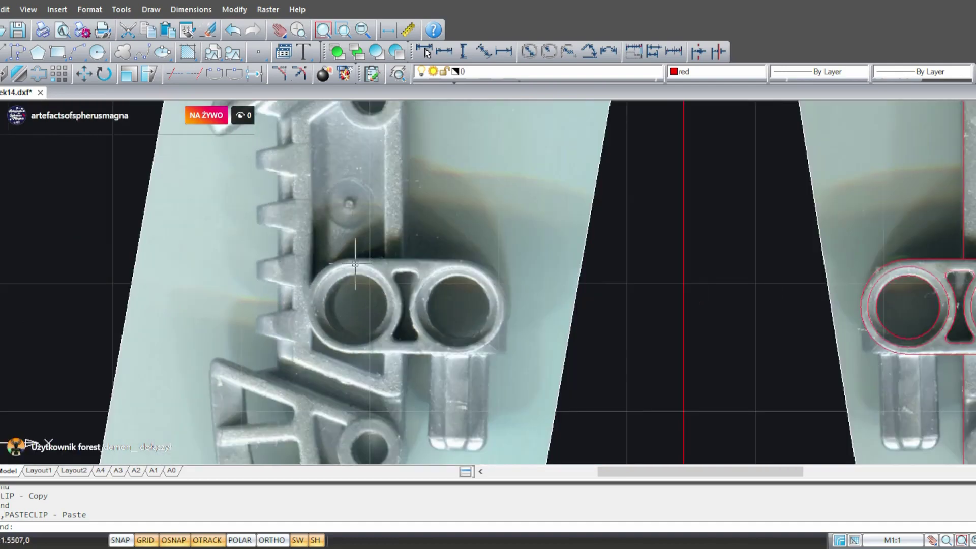
scroll(363, 275, "up", 1)
scroll(363, 275, "down", 1)
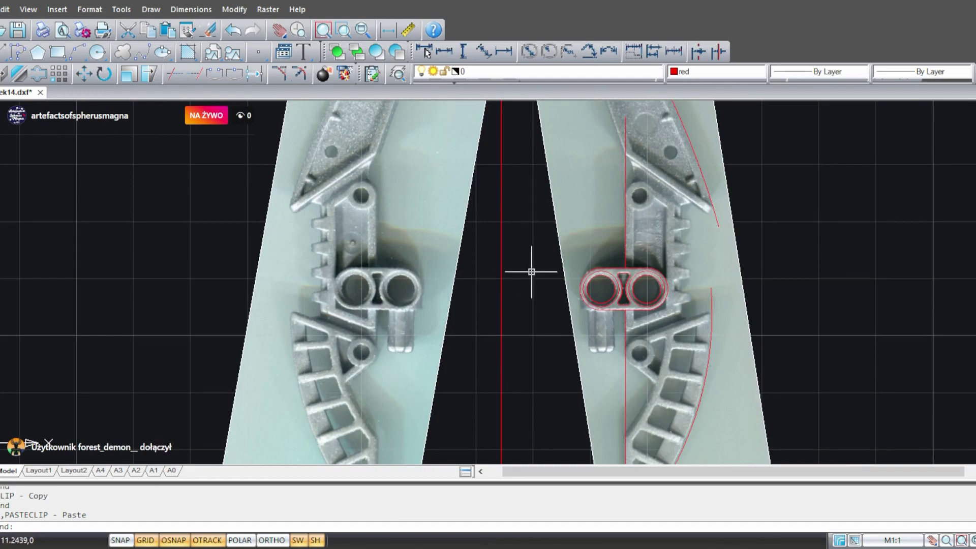
- Check the traced double-ring connector and vertical edge line against the right-hand blade photo, and view both blades whole
middle_click_drag(532, 270, 405, 275)
scroll(509, 274, "up", 6)
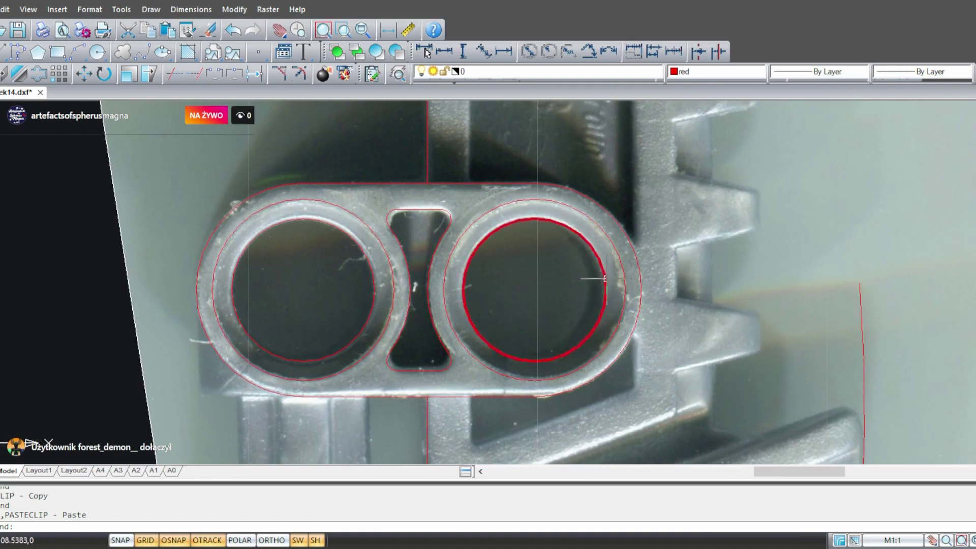
scroll(580, 282, "down", 5)
middle_click_drag(523, 239, 540, 336)
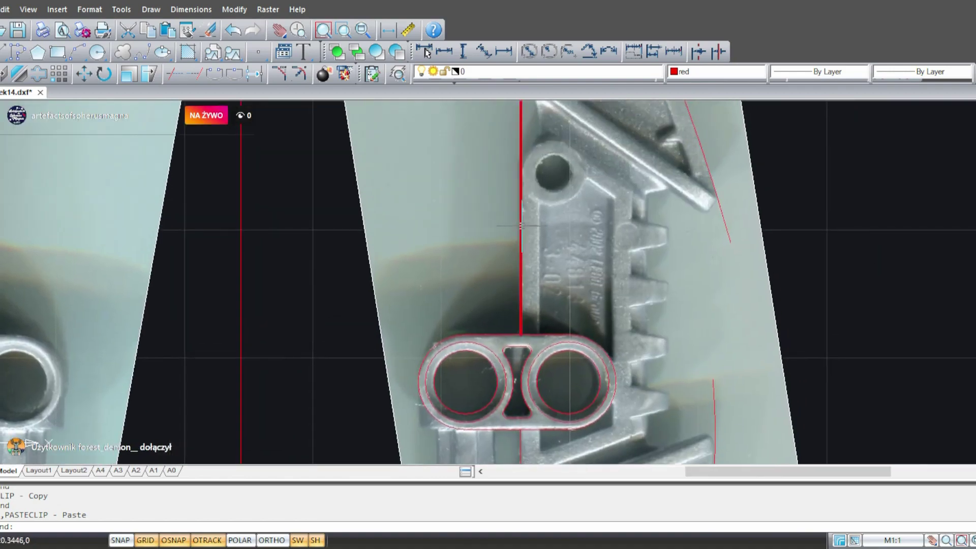
scroll(529, 205, "up", 3)
scroll(522, 237, "down", 5)
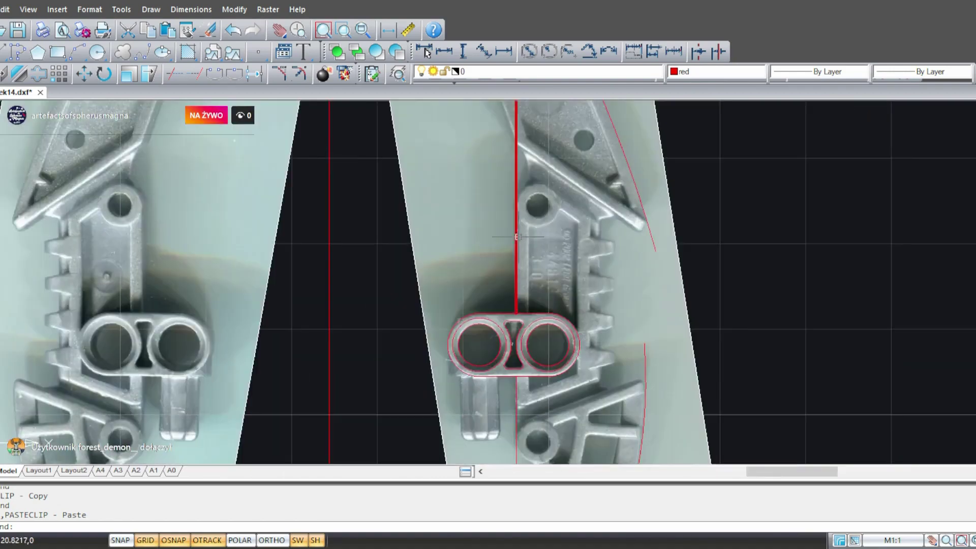
middle_click_drag(550, 257, 554, 375)
scroll(554, 314, "down", 5)
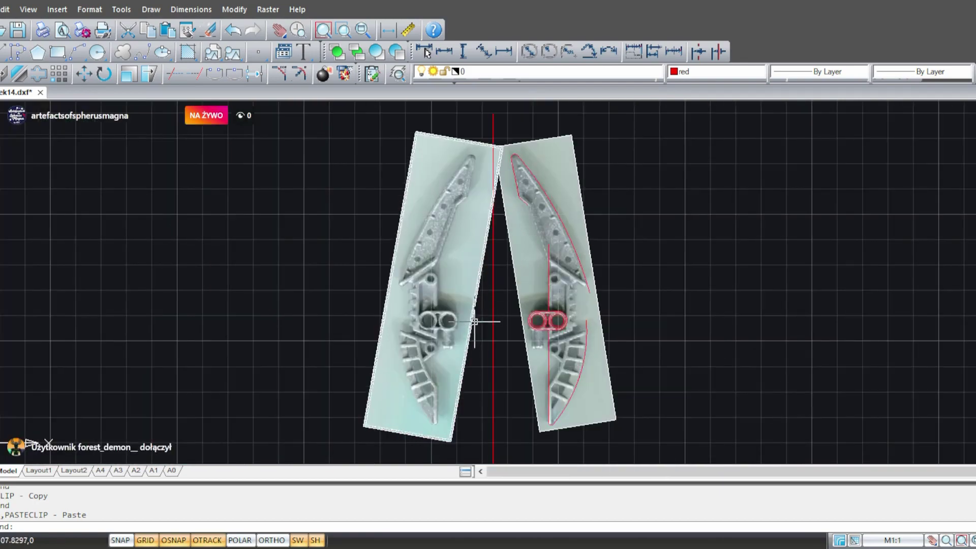
scroll(447, 322, "up", 5)
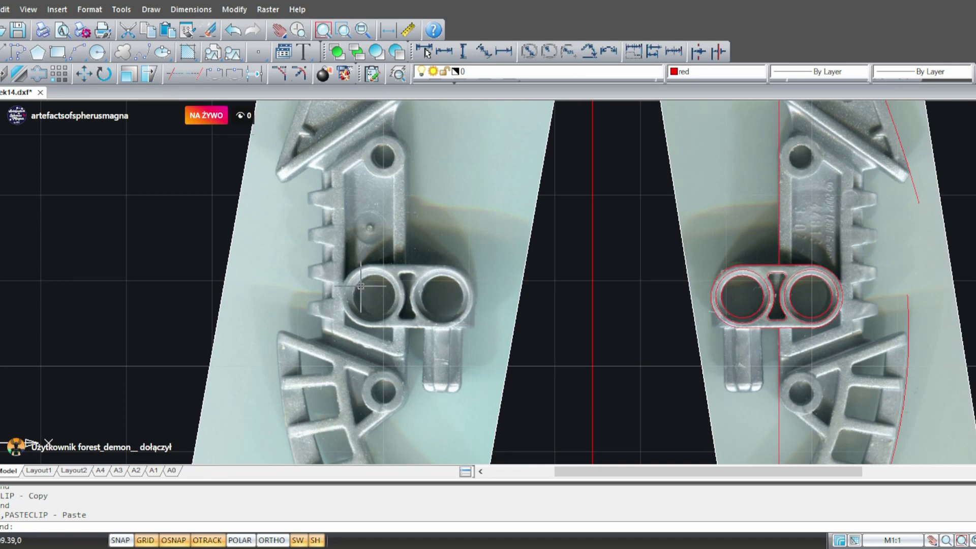
- Compare the two blade photos along their length, from the upper blade past the connector to the ribbed lower section
middle_click_drag(359, 270, 361, 352)
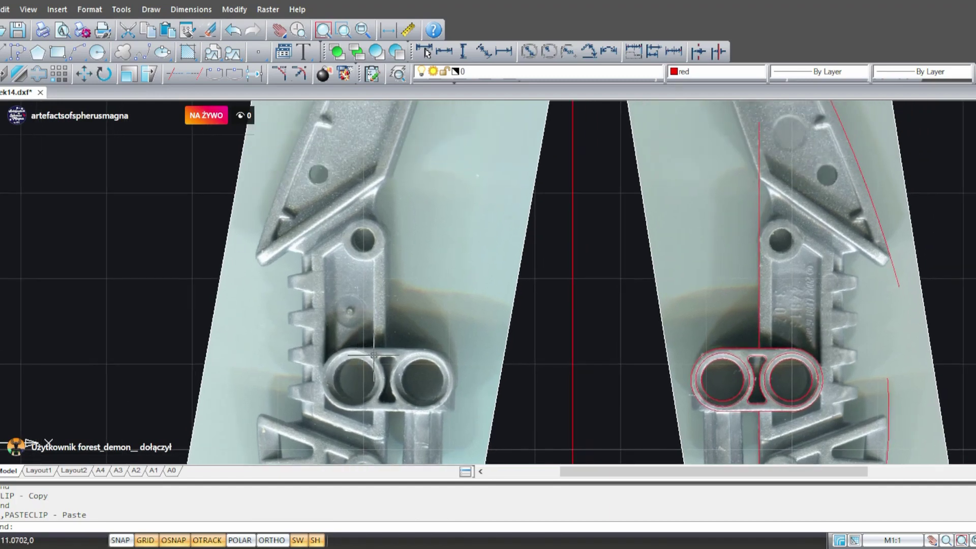
middle_click_drag(347, 422, 354, 482)
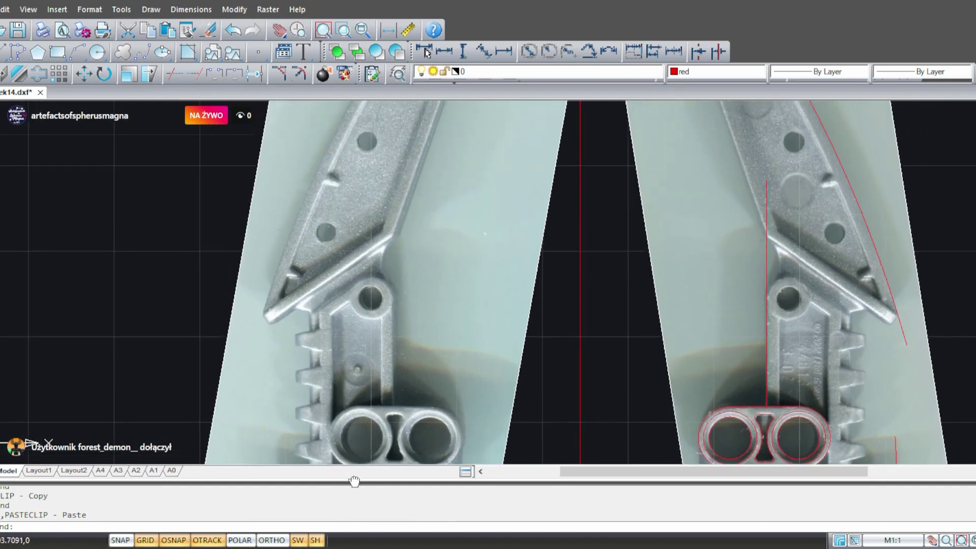
middle_click_drag(418, 272, 396, 333)
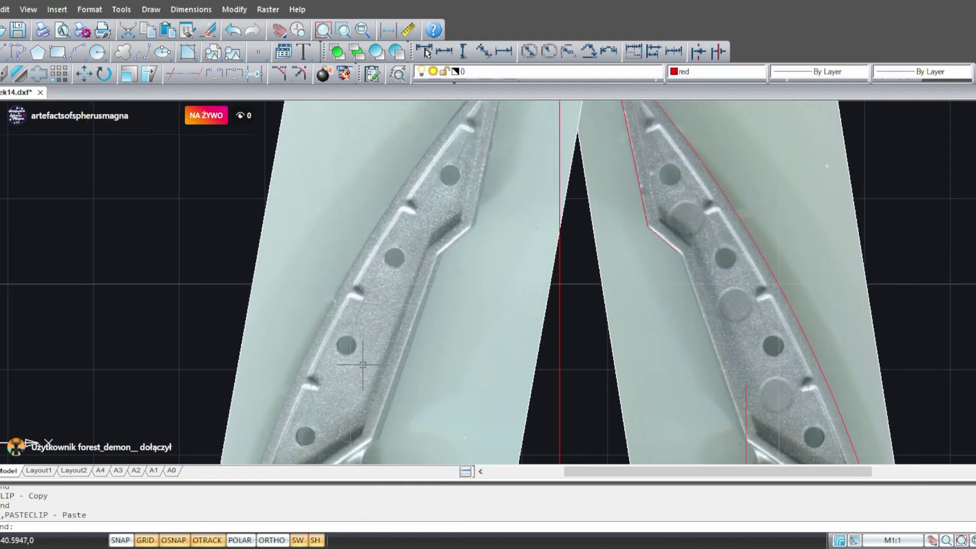
middle_click_drag(363, 398, 399, 199)
middle_click_drag(379, 327, 402, 119)
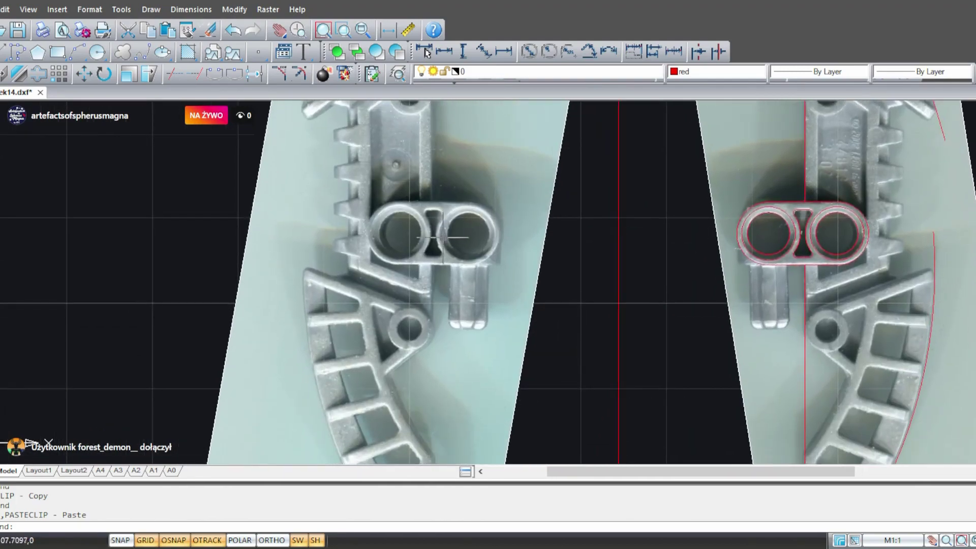
middle_click_drag(388, 376, 369, 327)
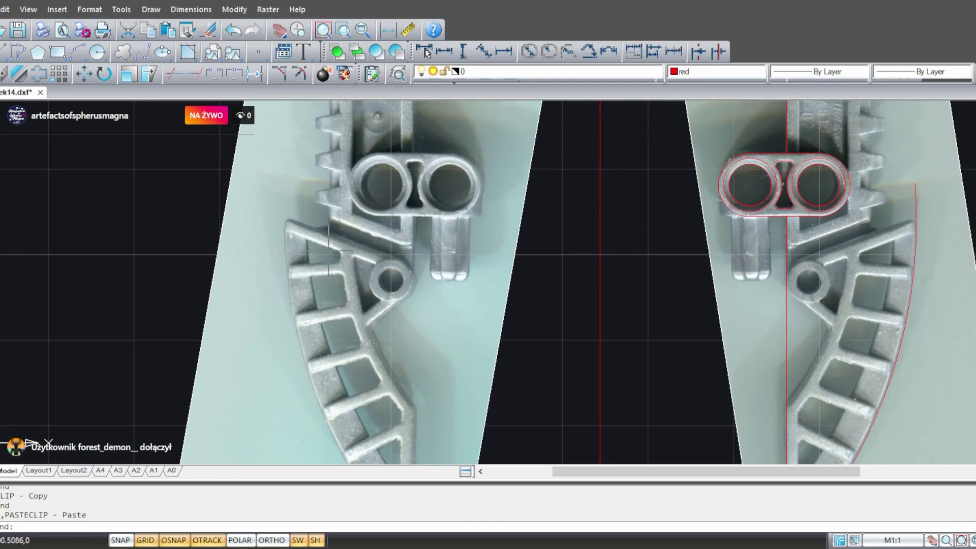
scroll(388, 183, "up", 3)
middle_click_drag(388, 183, 322, 304)
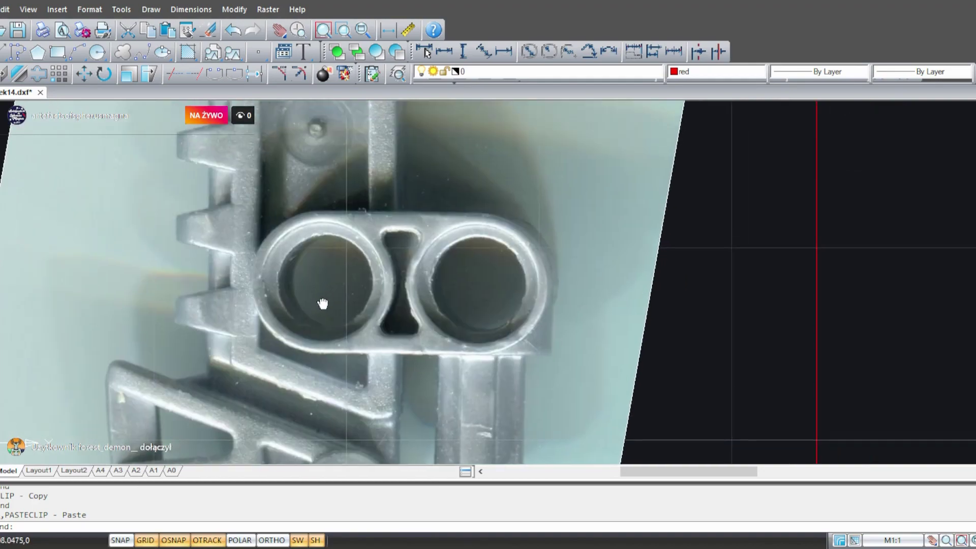
scroll(318, 285, "down", 5)
middle_click_drag(605, 364, 486, 458)
scroll(403, 249, "up", 2)
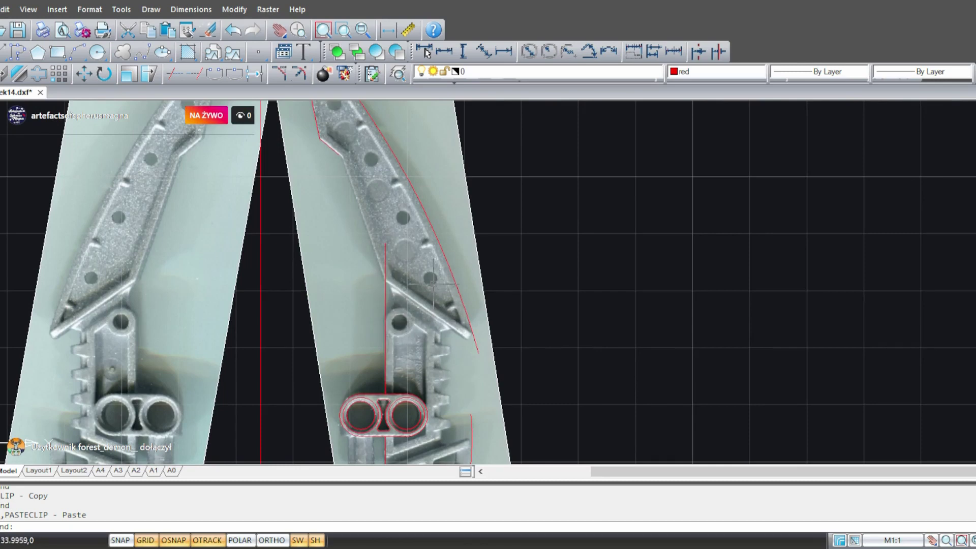
middle_click_drag(380, 380, 506, 357)
middle_click_drag(285, 236, 446, 299)
scroll(346, 305, "up", 5)
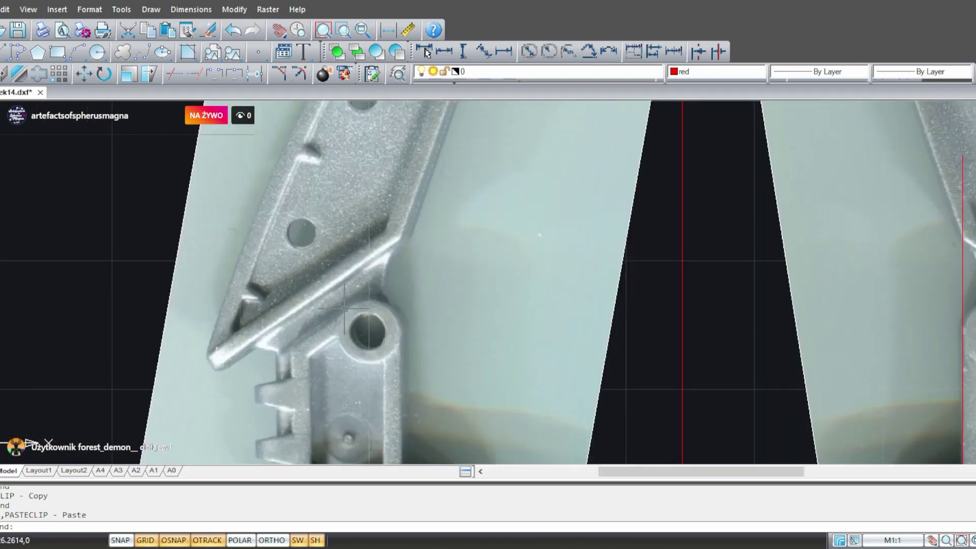
scroll(294, 330, "down", 5)
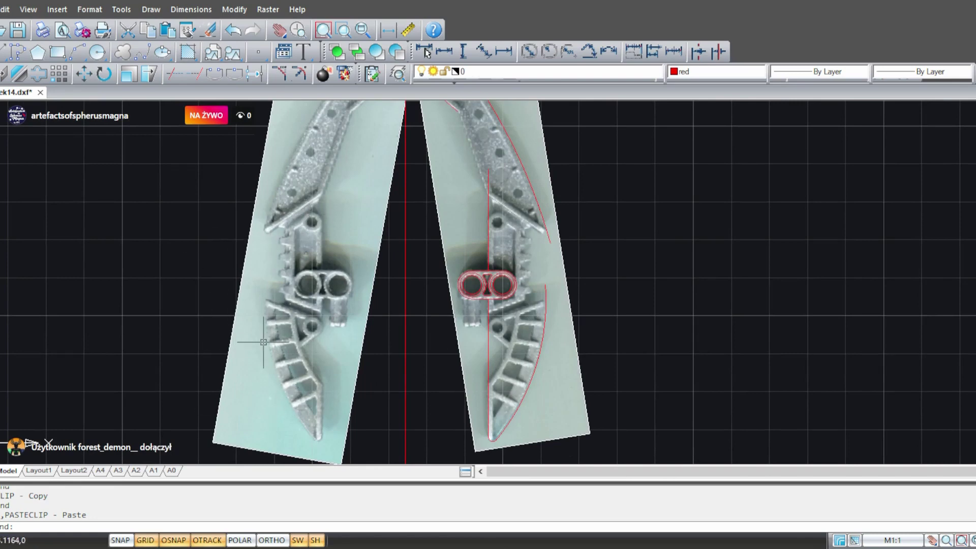
- Draw a line along the right-hand blade's straight inner edge, from below the notch corner to just past the vertical edge line
scroll(573, 196, "up", 4)
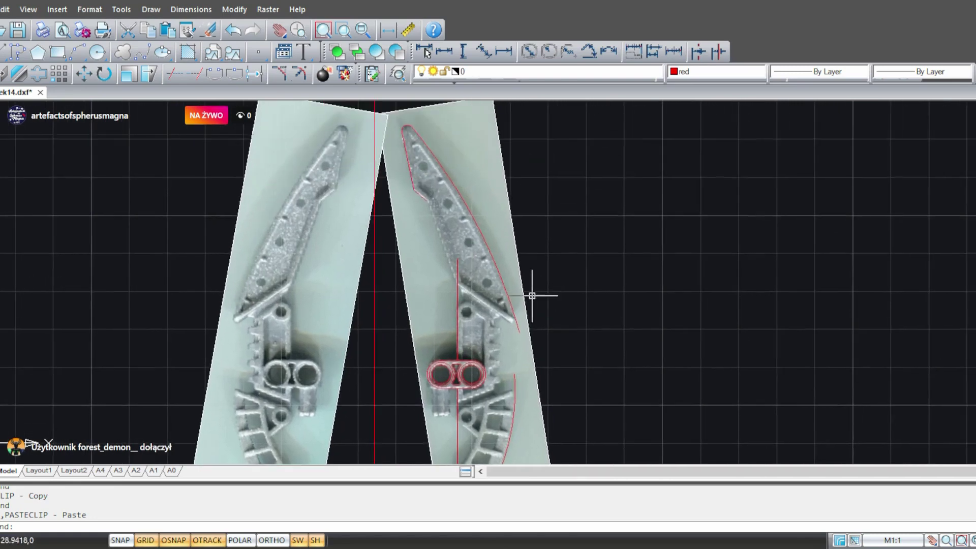
scroll(443, 249, "up", 4)
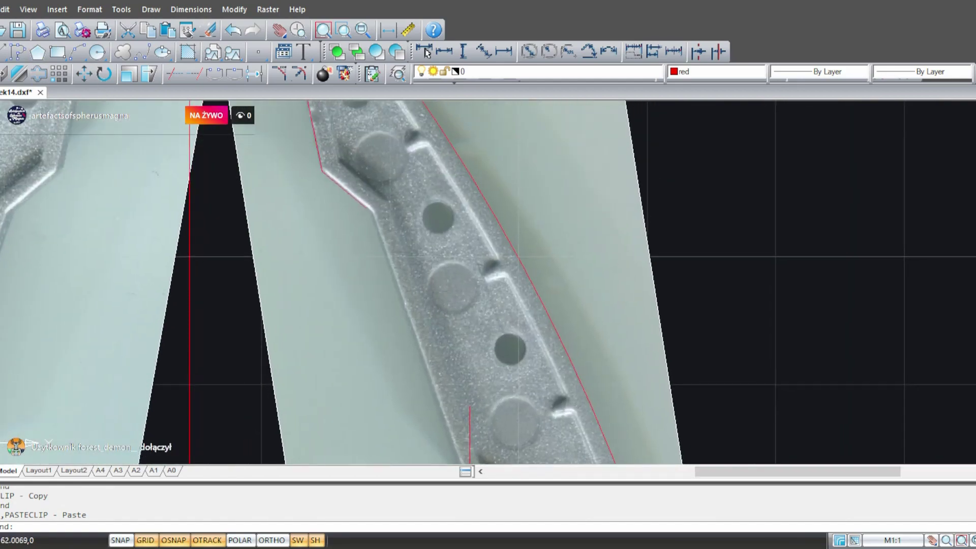
left_click(2, 53)
scroll(389, 209, "up", 2)
scroll(359, 238, "up", 1)
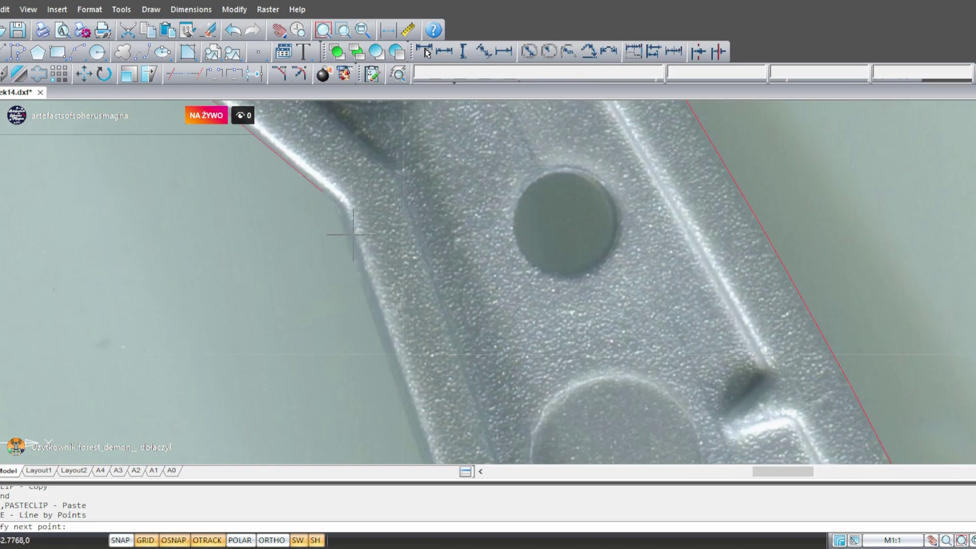
scroll(407, 269, "down", 2)
middle_click_drag(432, 351, 400, 229)
middle_click_drag(460, 343, 397, 230)
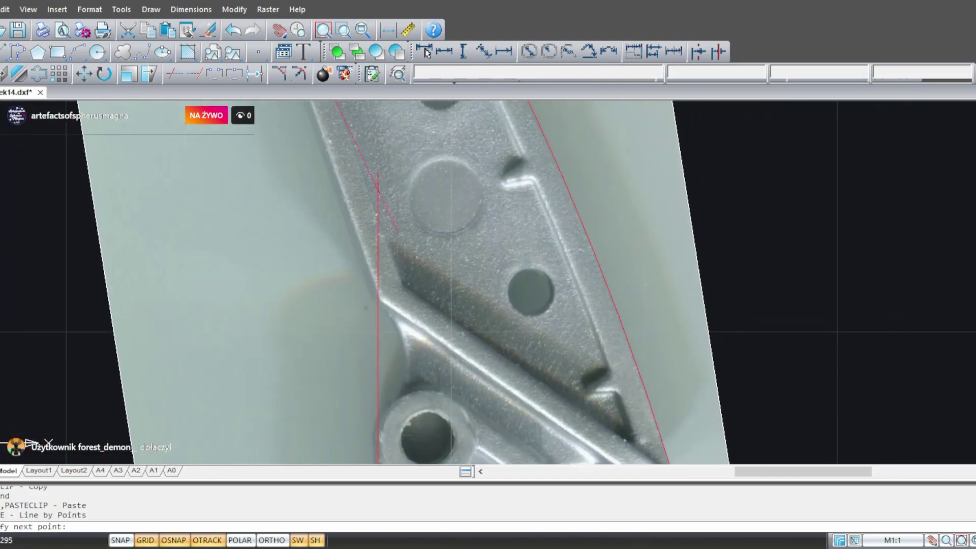
scroll(397, 320, "up", 1)
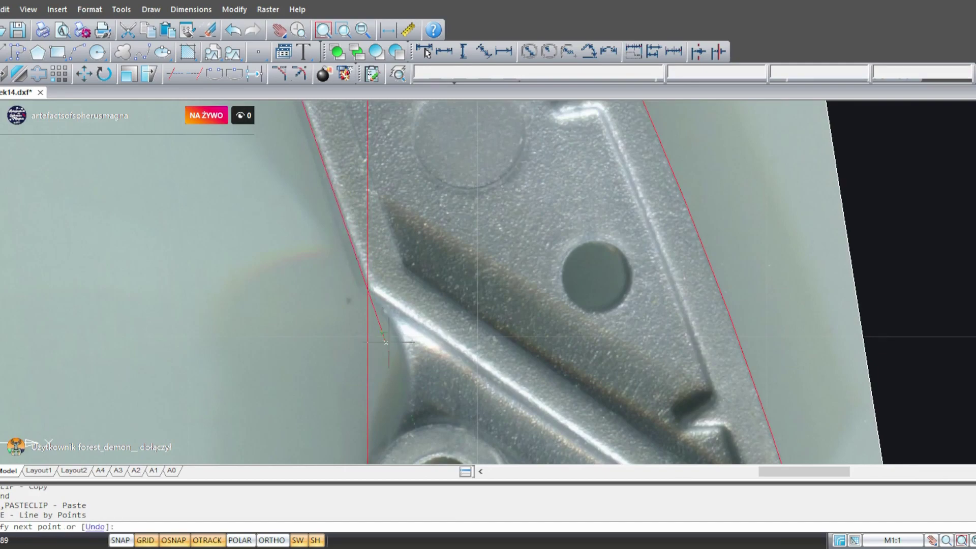
scroll(386, 342, "down", 2)
middle_click_drag(402, 326, 376, 213)
key("Escape")
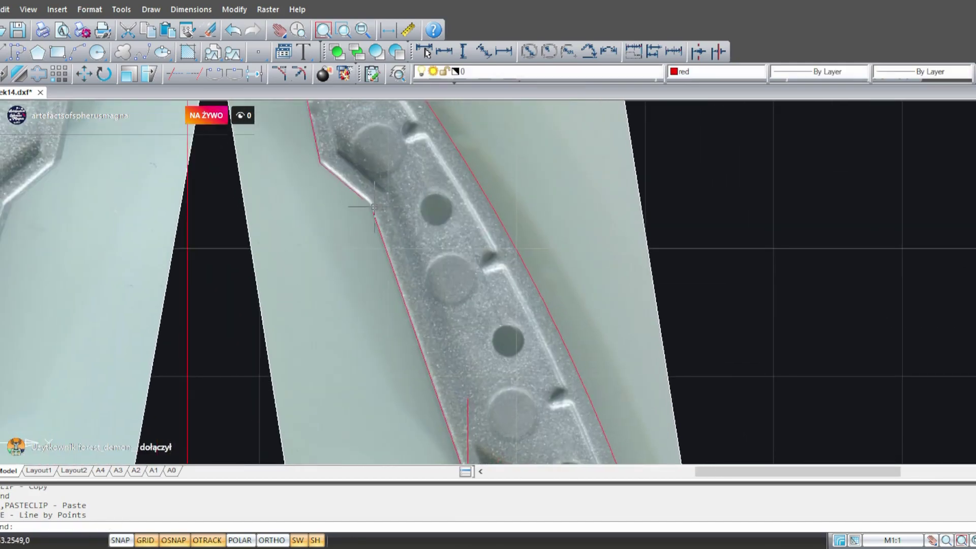
- Stretch the slanted notch line and the new inner edge line past each other so they cross at the lower notch corner
scroll(373, 207, "up", 2)
left_click(410, 265)
left_click(301, 166)
left_click(351, 186)
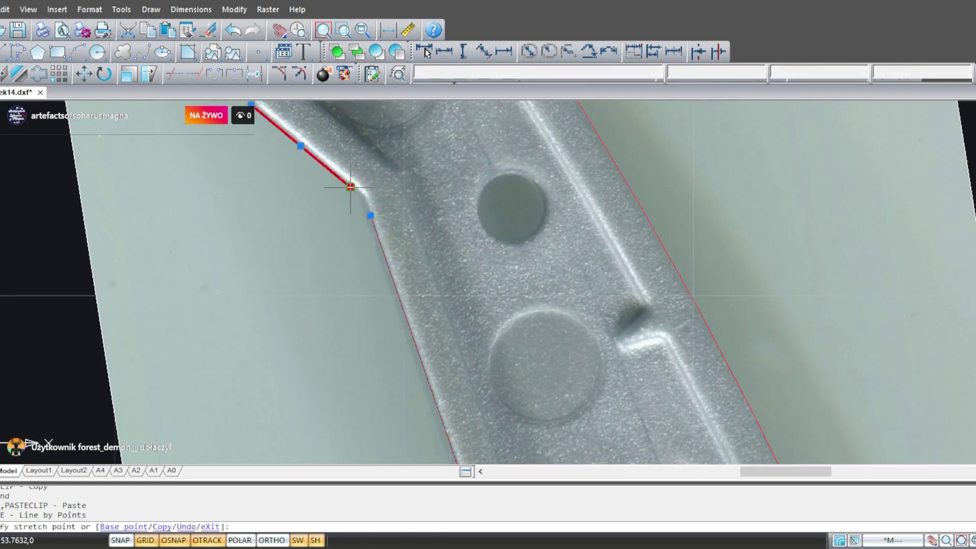
left_click(442, 263)
left_click(371, 216)
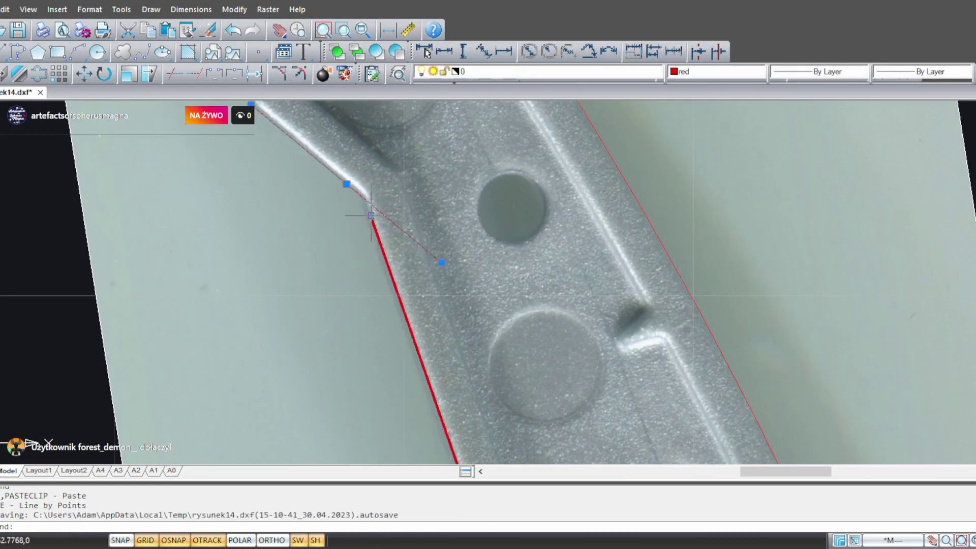
left_click(350, 153)
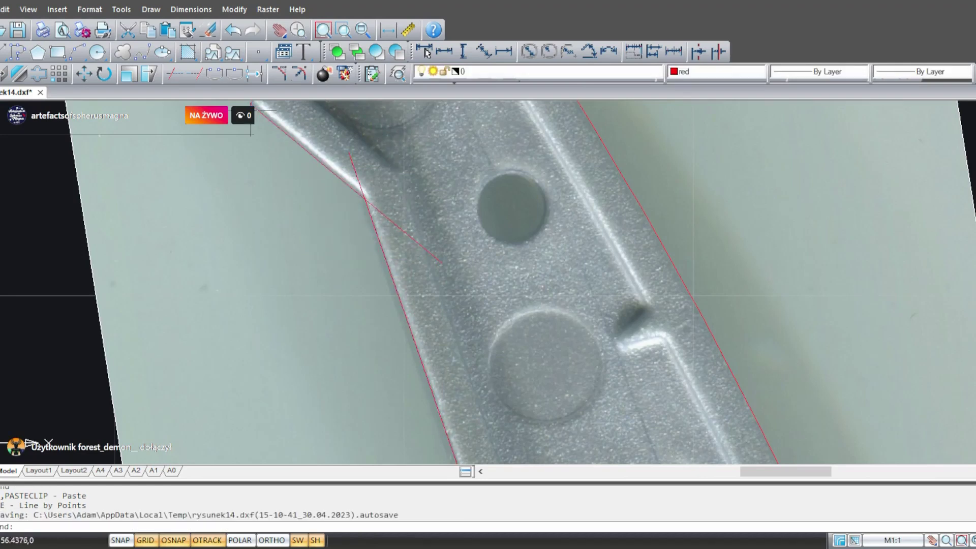
- Trim the overhanging ends of the slanted notch line and the inner edge line at their crossing
left_click(174, 74)
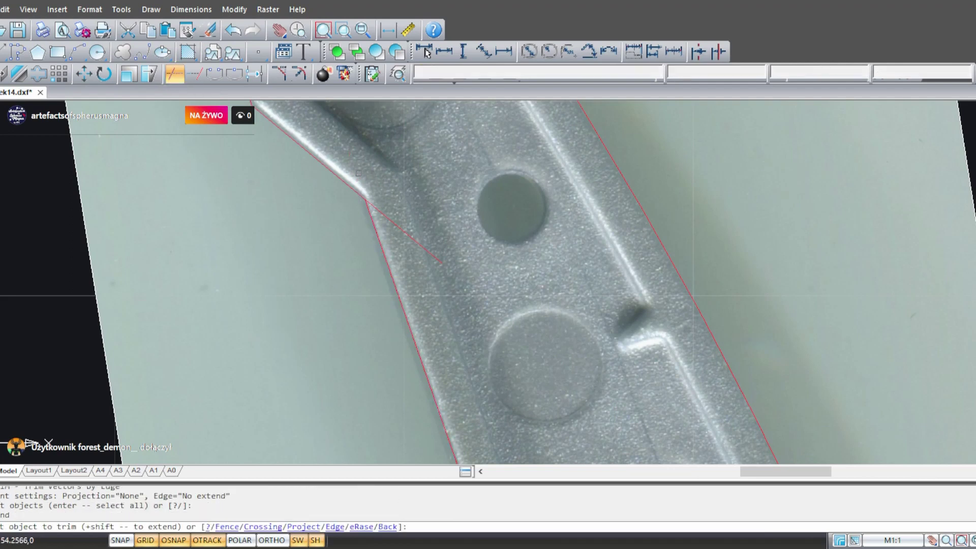
left_click(382, 212)
key("Escape")
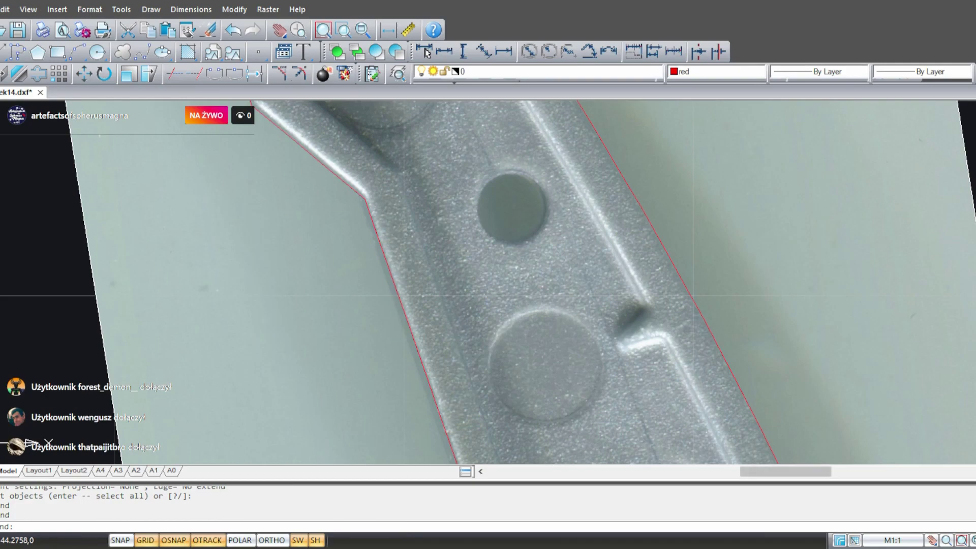
- Trim the overhanging ends of the vertical edge line and the slanted line at their crossing beside the diagonal rib
middle_click_drag(739, 168, 604, 264)
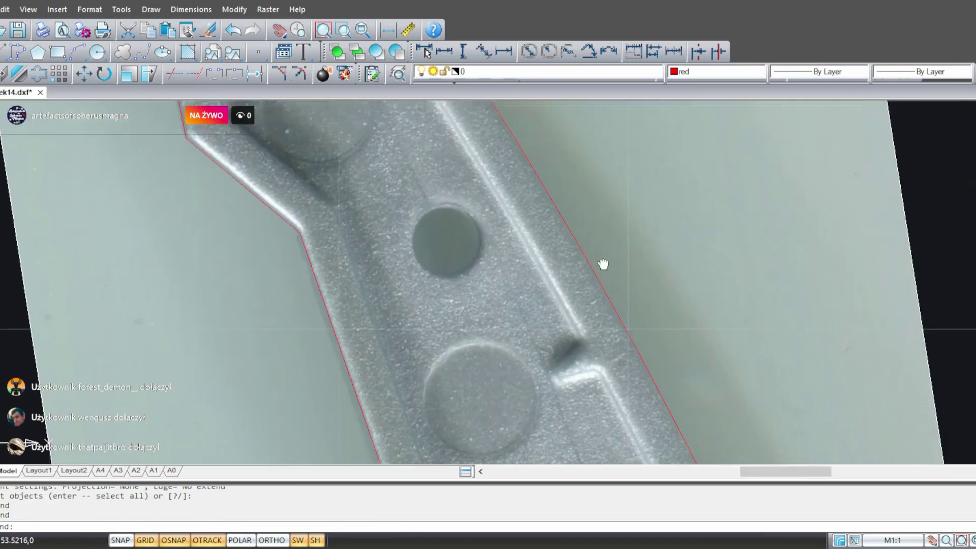
mouse_move(477, 248)
middle_mouse_down()
mouse_move(603, 429)
mouse_move(429, 112)
mouse_move(409, 104)
middle_mouse_up()
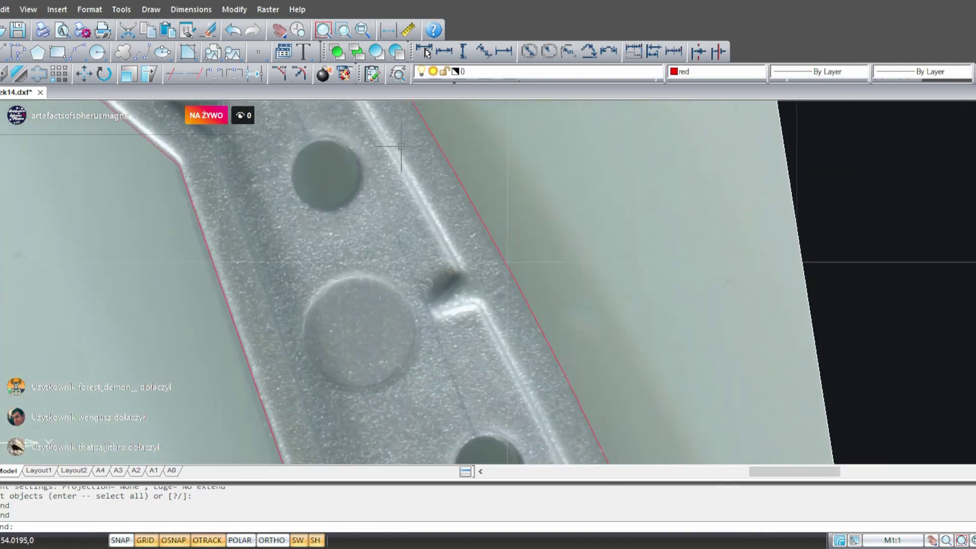
scroll(418, 204, "down", 5)
middle_click_drag(492, 290, 409, 130)
scroll(361, 249, "up", 3)
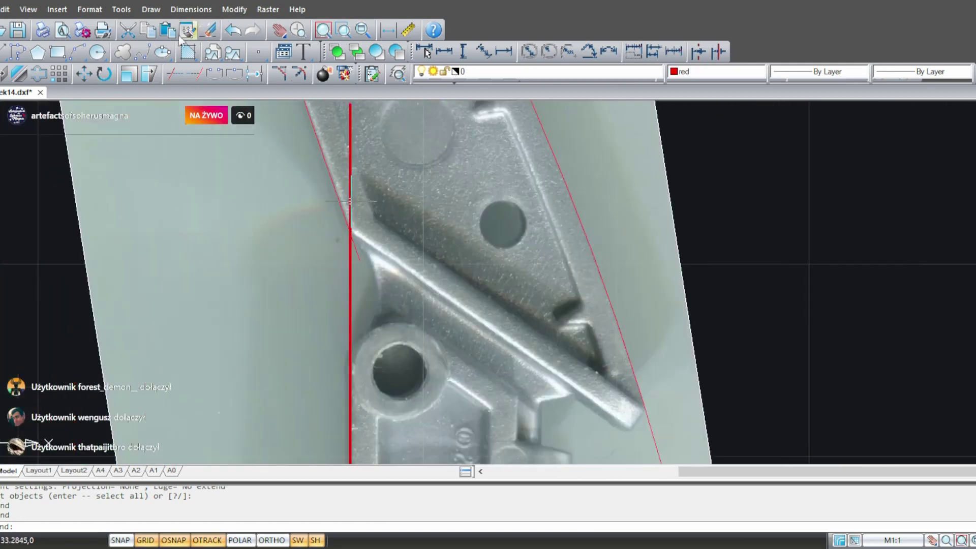
left_click(174, 76)
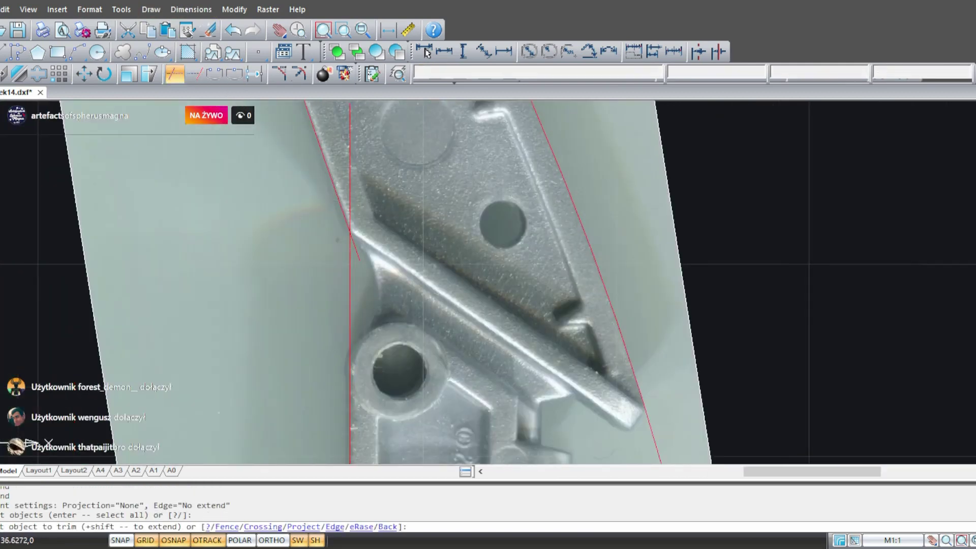
left_click(350, 168)
left_click(357, 253)
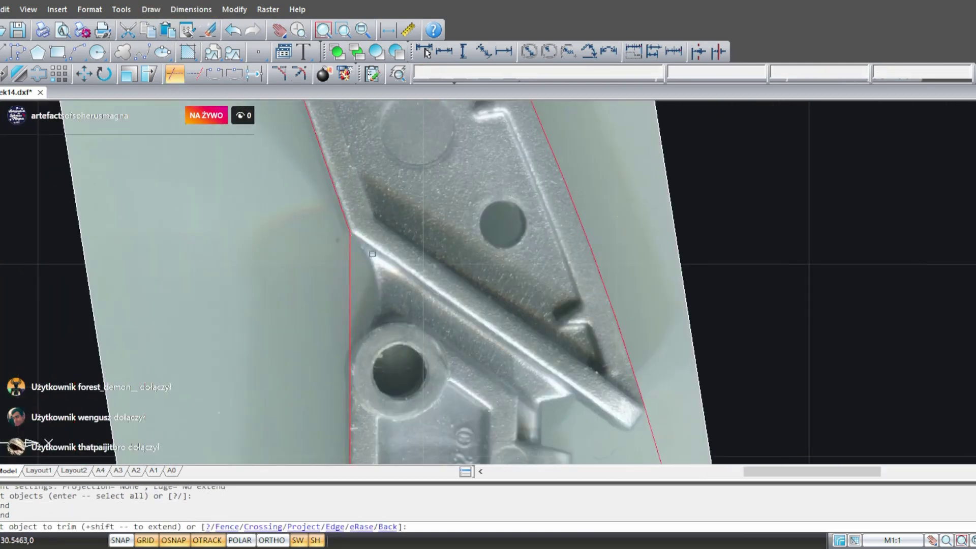
middle_click_drag(417, 219, 453, 169)
mouse_move(544, 291)
middle_mouse_down()
mouse_move(512, 222)
mouse_move(444, 327)
mouse_move(395, 334)
mouse_move(503, 365)
middle_mouse_up()
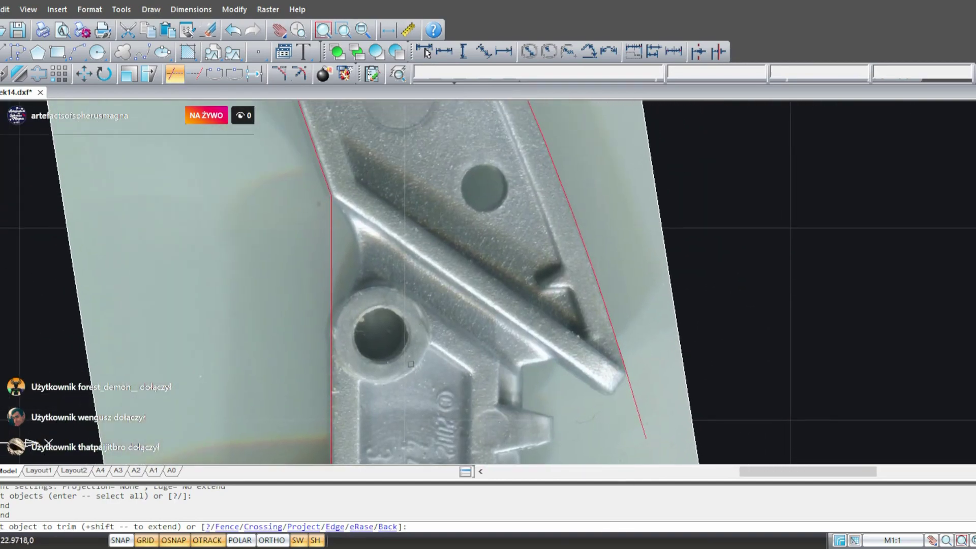
scroll(404, 351, "up", 2)
mouse_move(390, 270)
middle_mouse_down()
mouse_move(430, 347)
mouse_move(407, 231)
mouse_move(409, 242)
middle_mouse_up()
key("Escape")
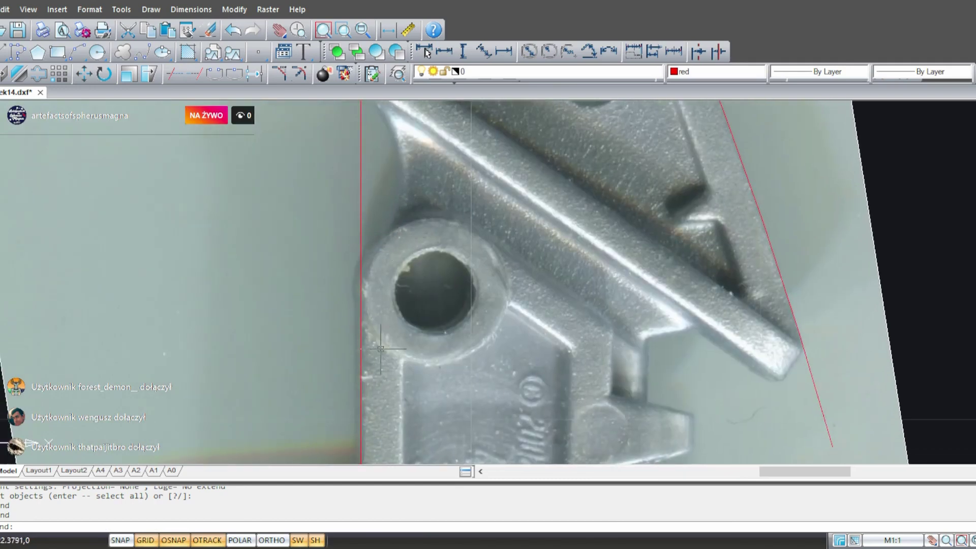
- Shorten the vertical edge line's upper end to just above the ring and extend the slanted line down past the rib corner
scroll(399, 218, "up", 3)
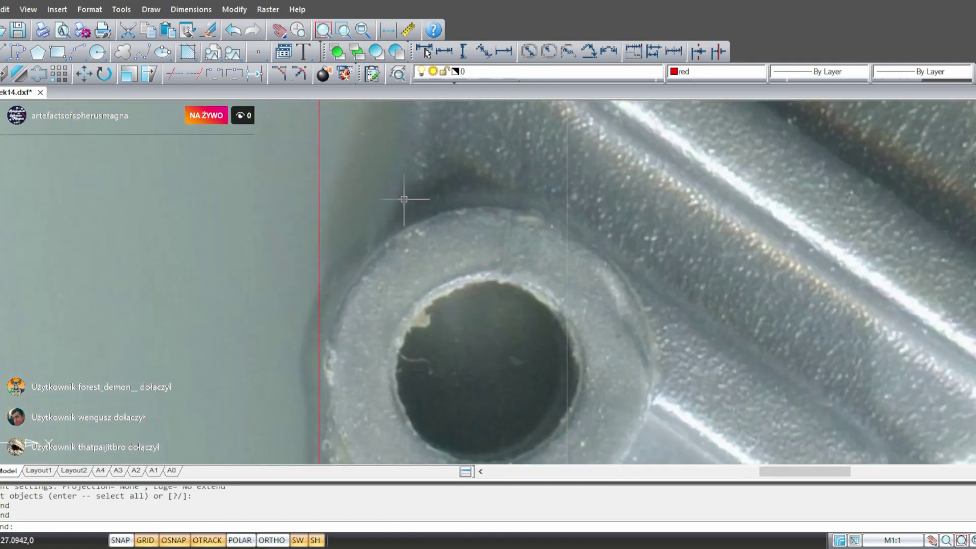
mouse_move(432, 205)
middle_mouse_down()
mouse_move(431, 279)
mouse_move(441, 199)
mouse_move(429, 331)
mouse_move(418, 304)
mouse_move(407, 316)
middle_mouse_up()
scroll(414, 222, "down", 4)
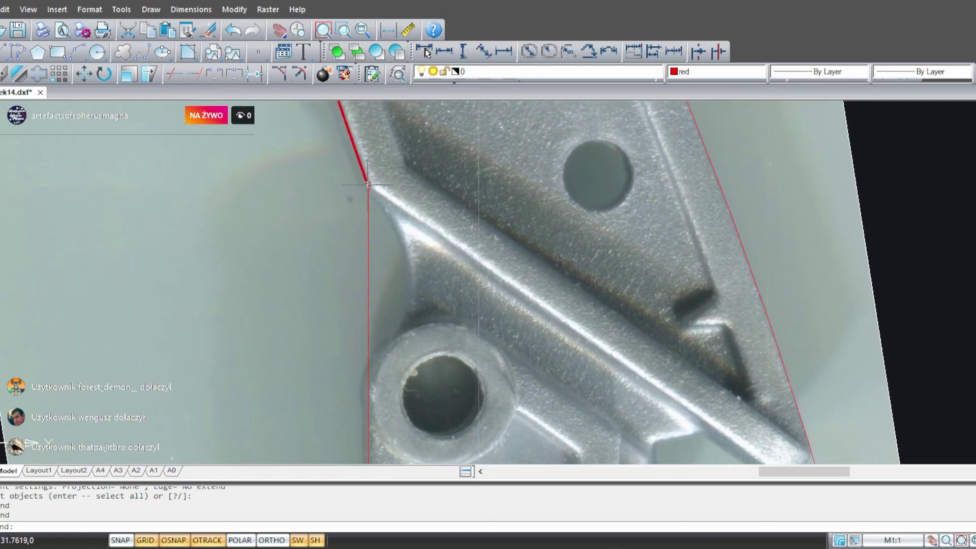
mouse_move(441, 263)
middle_mouse_down()
mouse_move(471, 110)
mouse_move(463, 95)
middle_mouse_up()
scroll(383, 174, "down", 2)
middle_click_drag(384, 174, 365, 220)
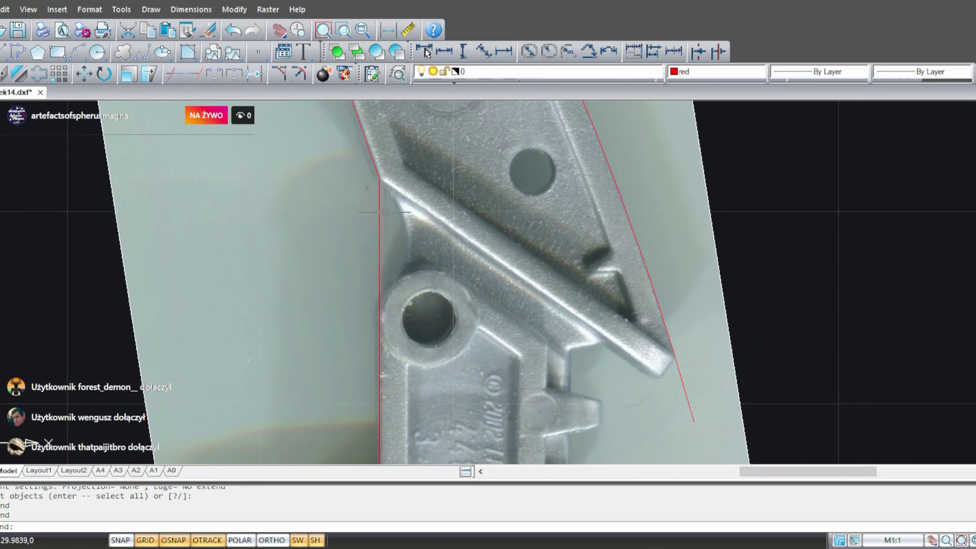
left_click(380, 212)
left_click(380, 180)
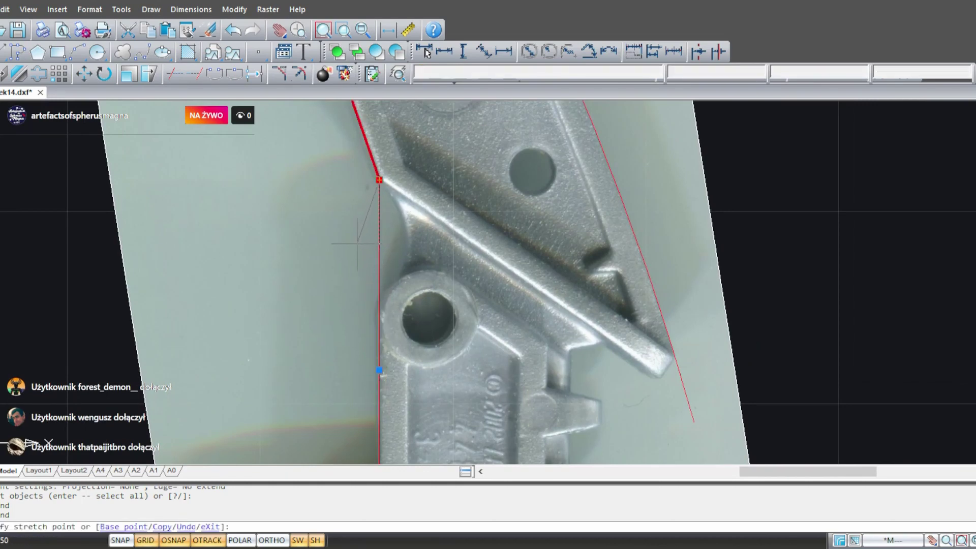
left_click(380, 244)
left_click(379, 179)
left_click(422, 215)
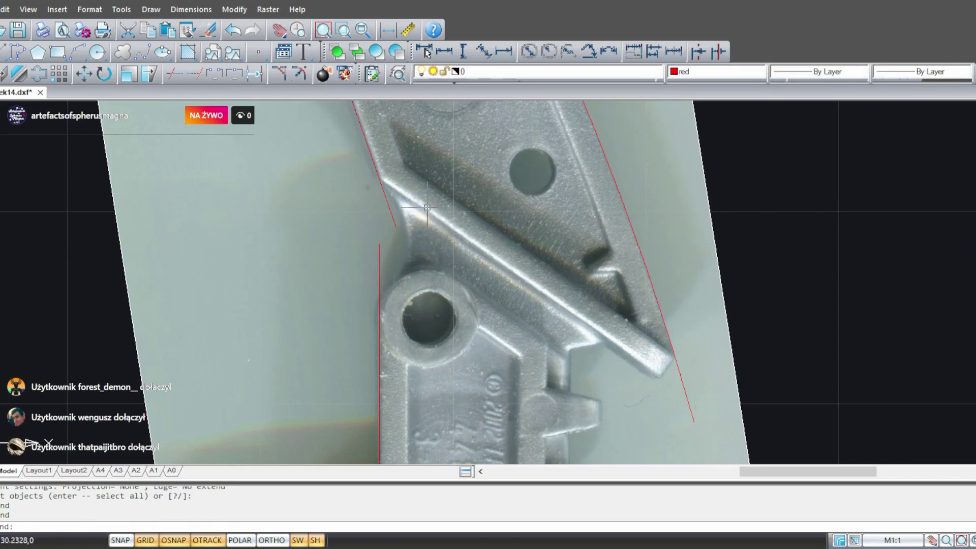
- Draw a three-point circle around the outer edge of the connector ring below the diagonal rib
scroll(423, 215, "up", 2)
mouse_move(430, 225)
middle_mouse_down()
mouse_move(418, 262)
mouse_move(377, 160)
mouse_move(427, 256)
mouse_move(420, 268)
middle_mouse_up()
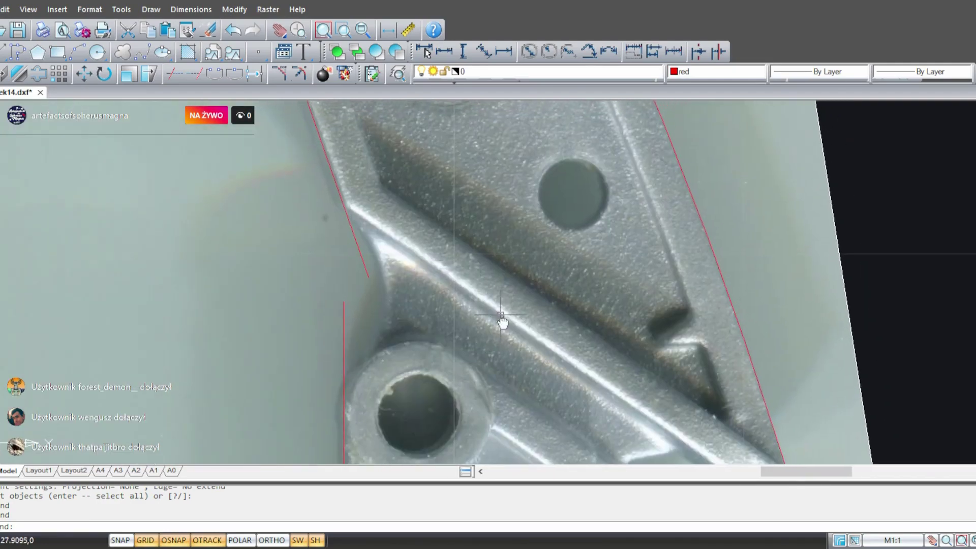
mouse_move(502, 320)
middle_mouse_down()
mouse_move(500, 277)
mouse_move(525, 279)
mouse_move(509, 206)
middle_mouse_up()
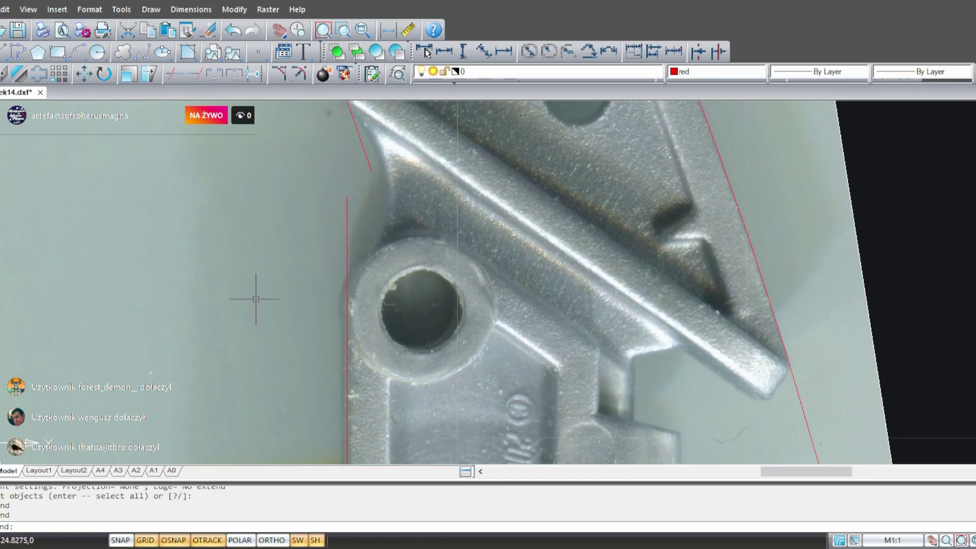
left_click(97, 53)
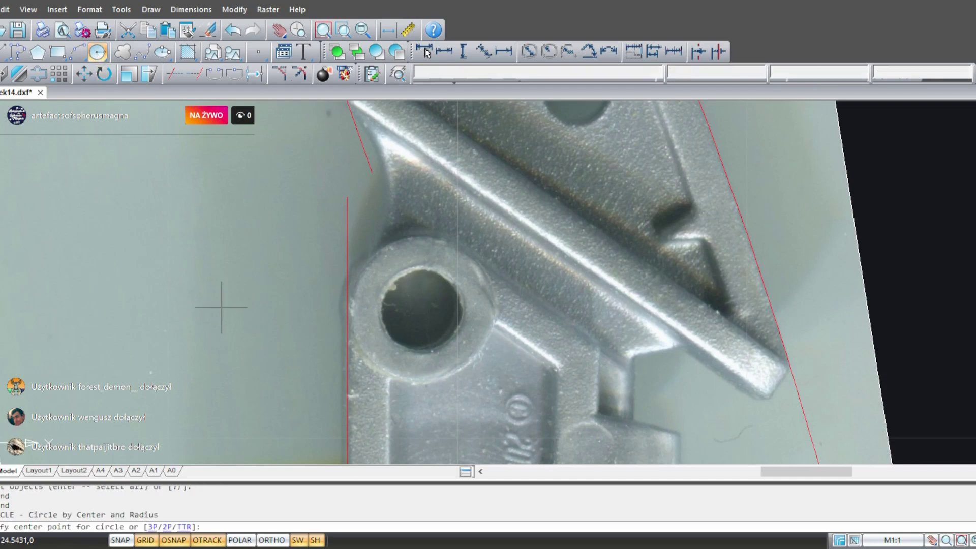
key("Return")
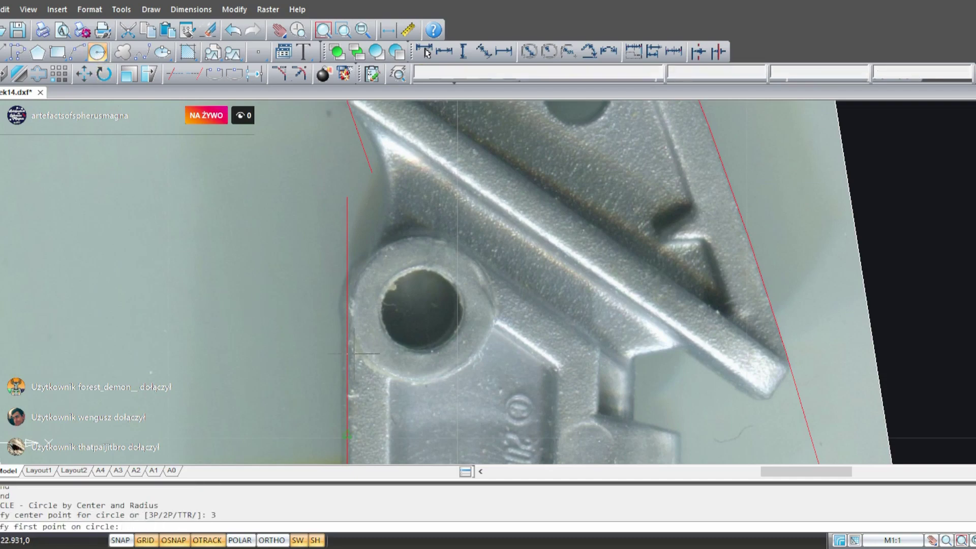
scroll(353, 353, "up", 2)
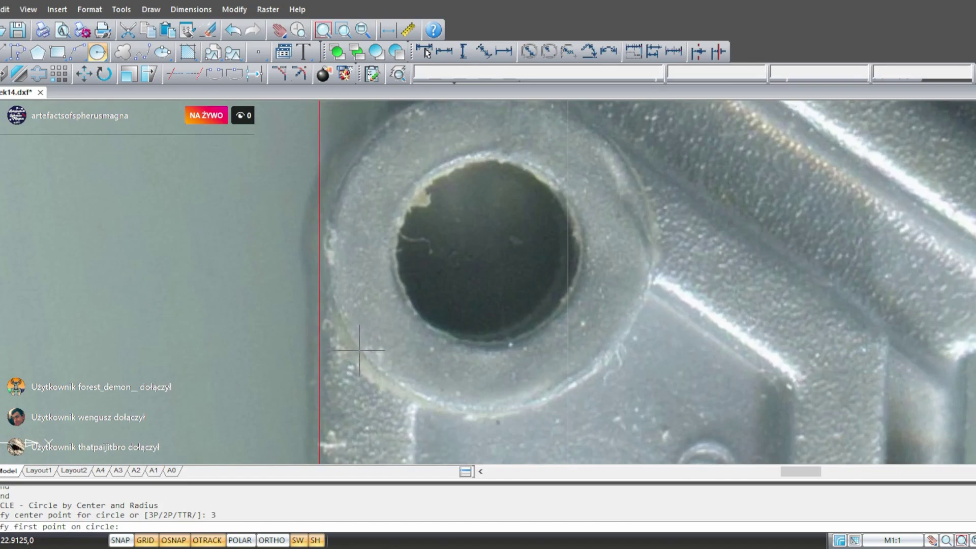
left_click(360, 350)
middle_click_drag(457, 268, 393, 435)
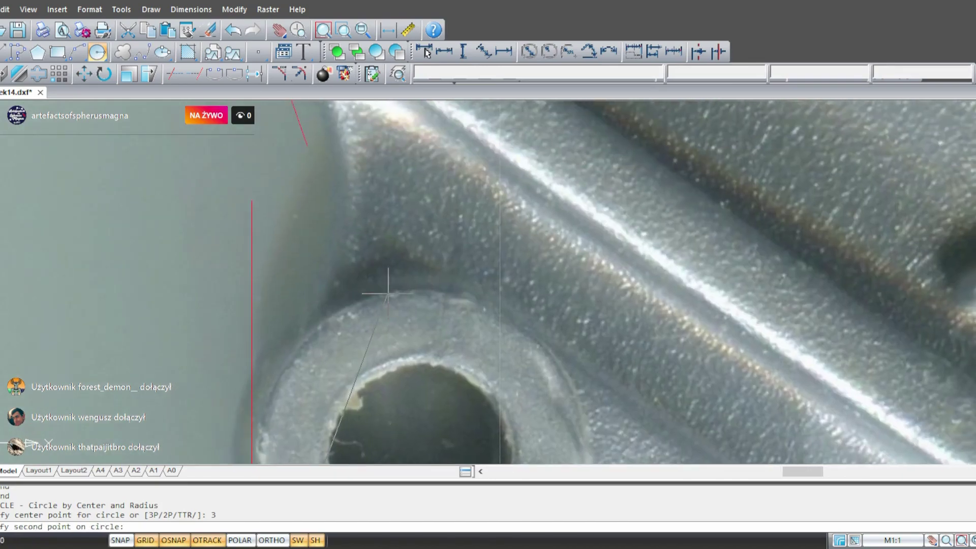
left_click(388, 292)
middle_click_drag(536, 371, 496, 202)
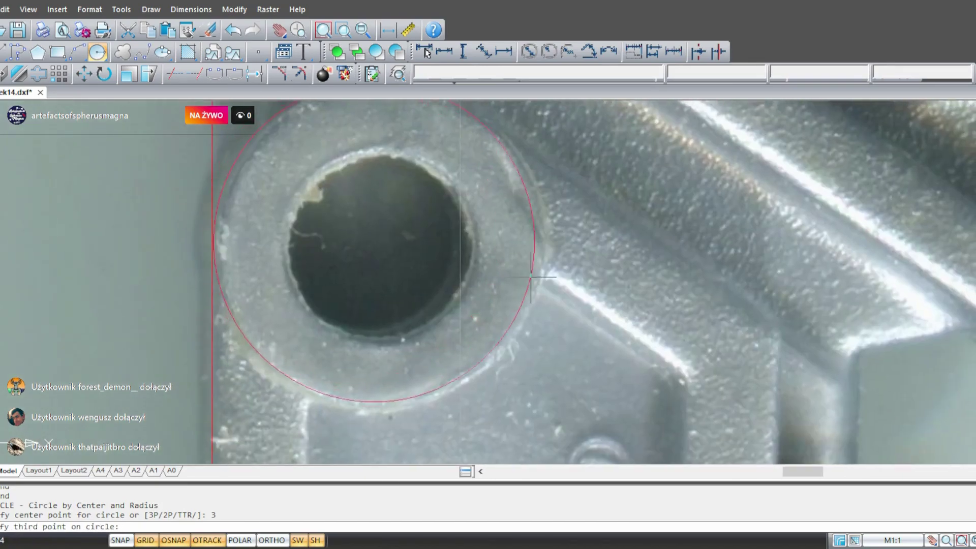
left_click(537, 283)
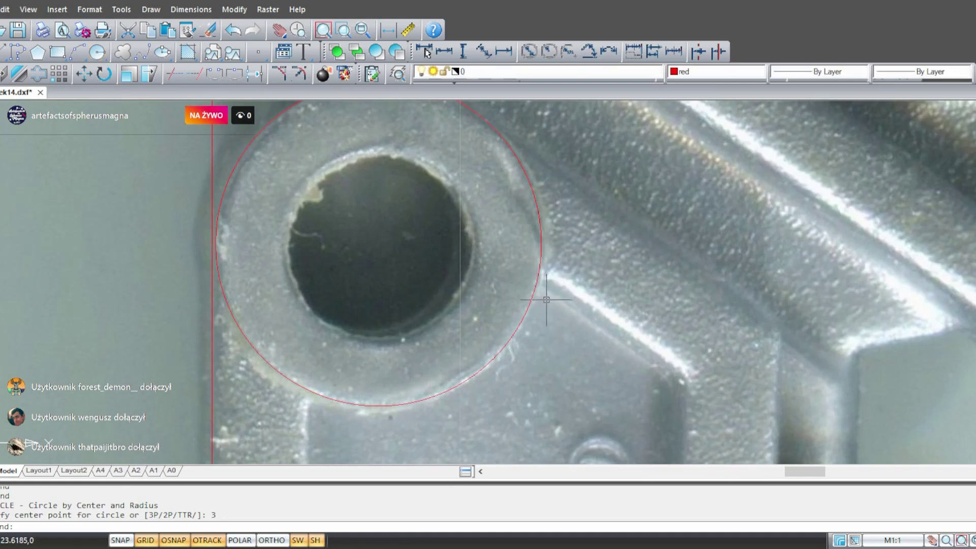
- Draw a horizontal helper line from the ring circle's centre outward across the vertical edge line
scroll(539, 287, "down", 3)
scroll(416, 291, "up", 3)
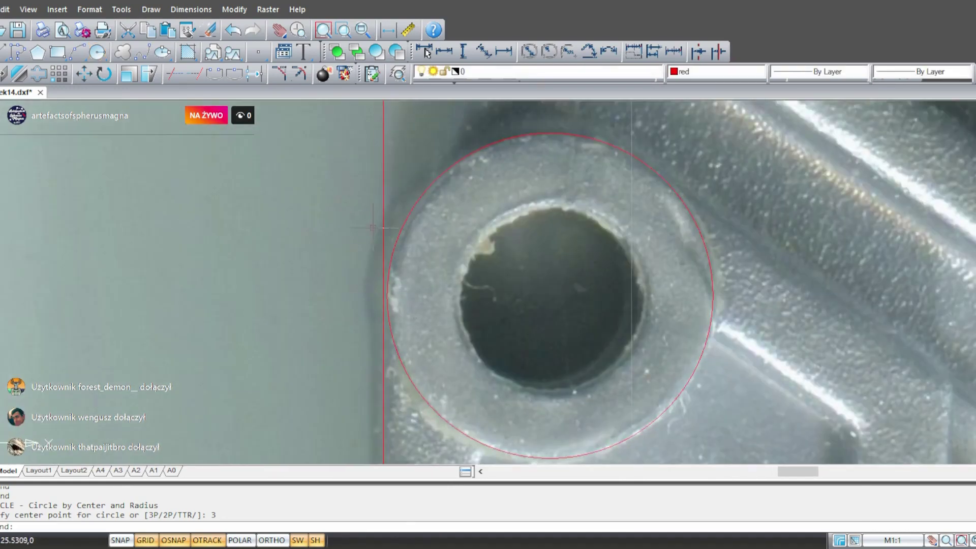
left_click(1, 52)
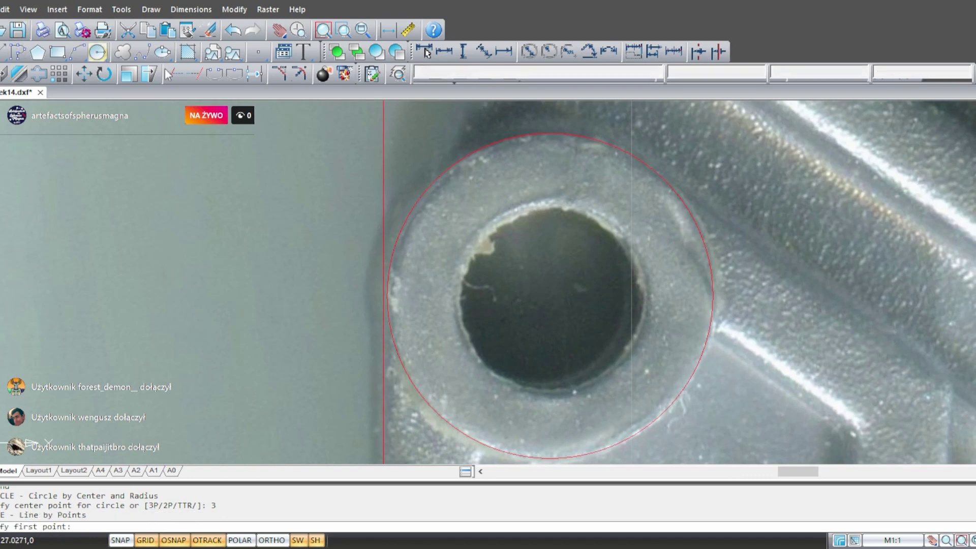
left_click(550, 295)
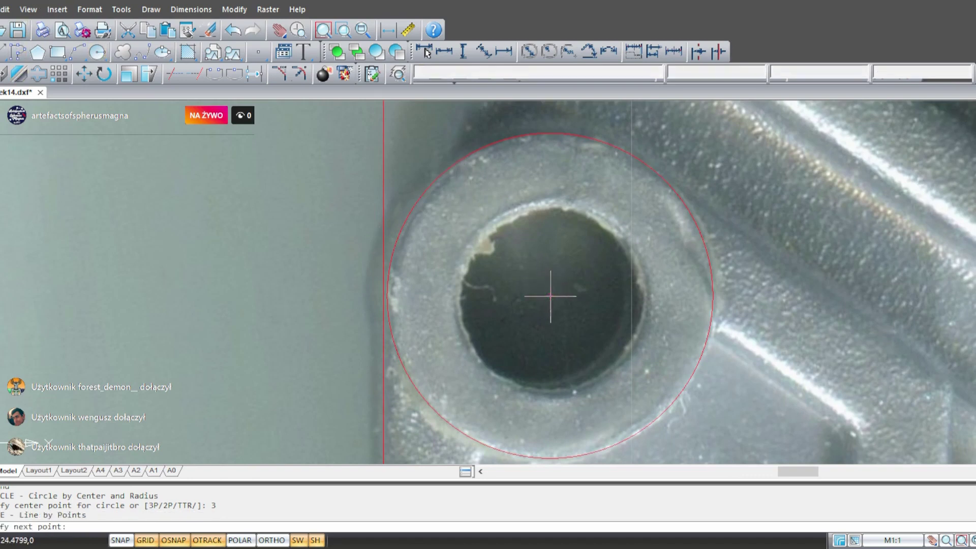
left_click(260, 295)
key("Return")
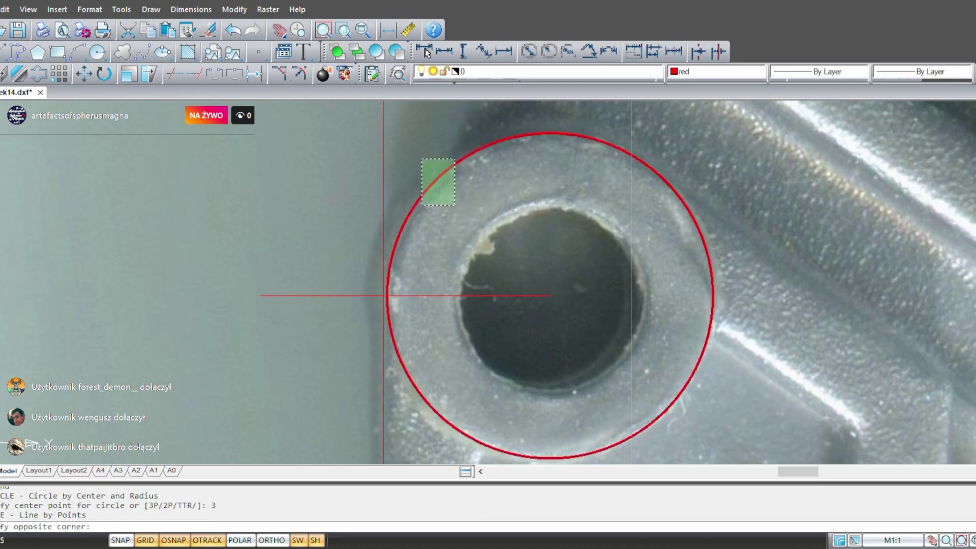
- Move the ring circle along the helper line so that its outer side touches the vertical edge line
left_click(436, 179)
left_click(84, 74)
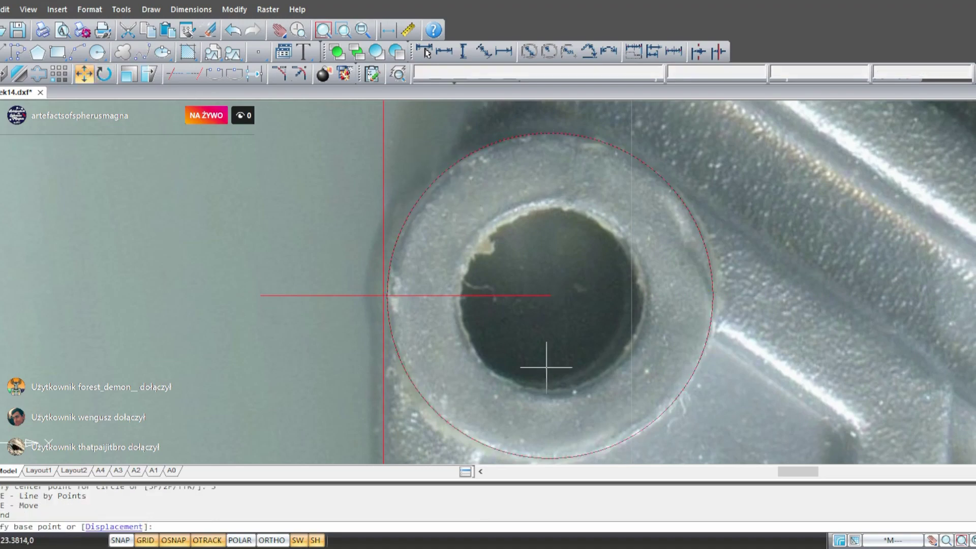
scroll(435, 303, "up", 4)
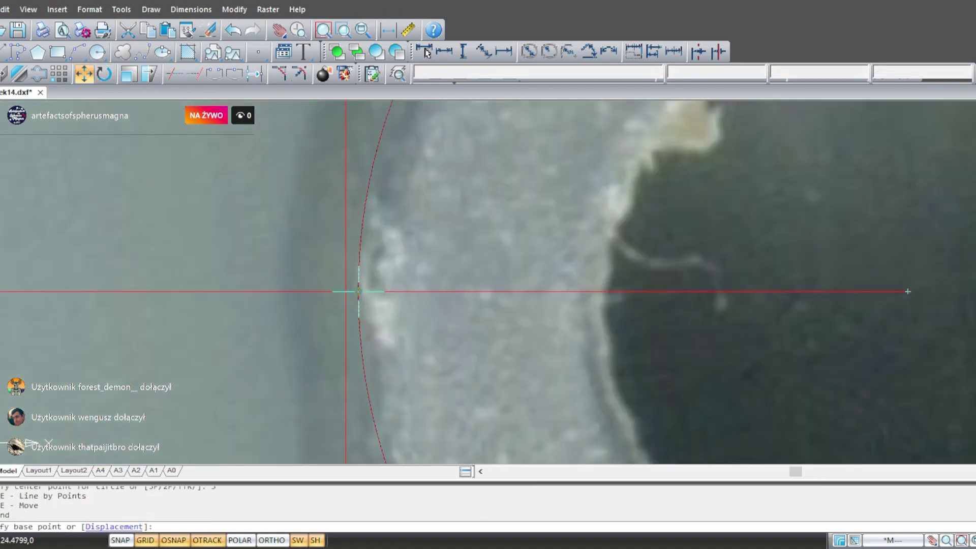
left_click(358, 291)
left_click(345, 292)
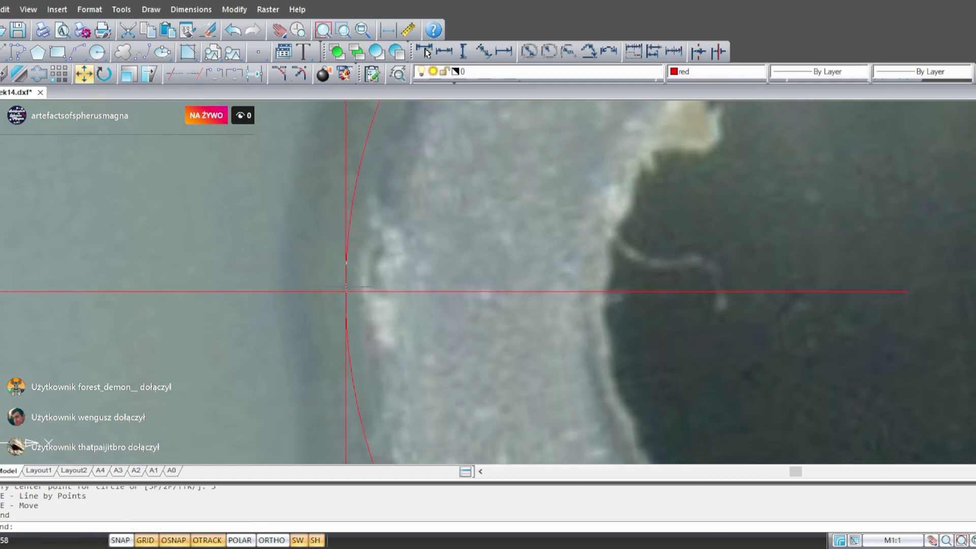
- Delete the horizontal helper line through the ring circle
scroll(346, 291, "down", 5)
left_click(254, 298)
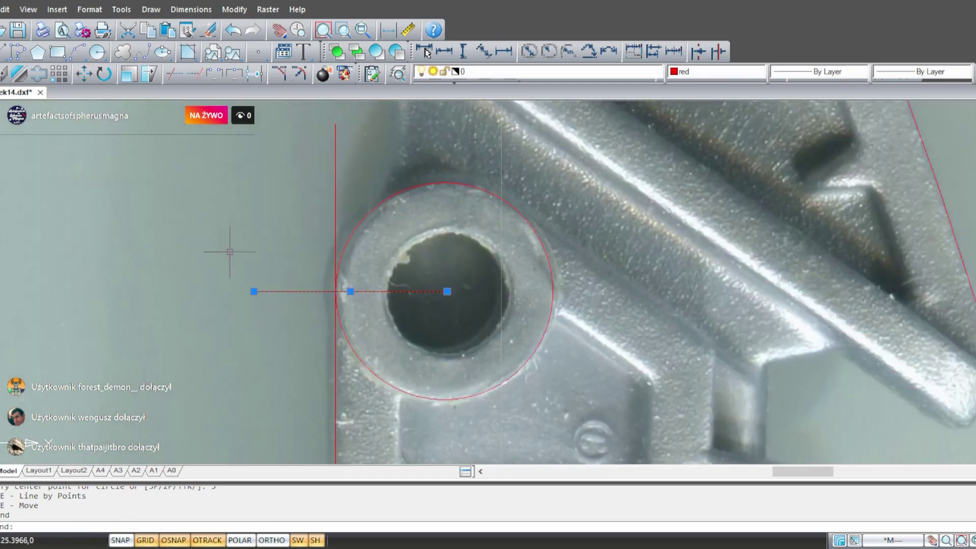
key("Delete")
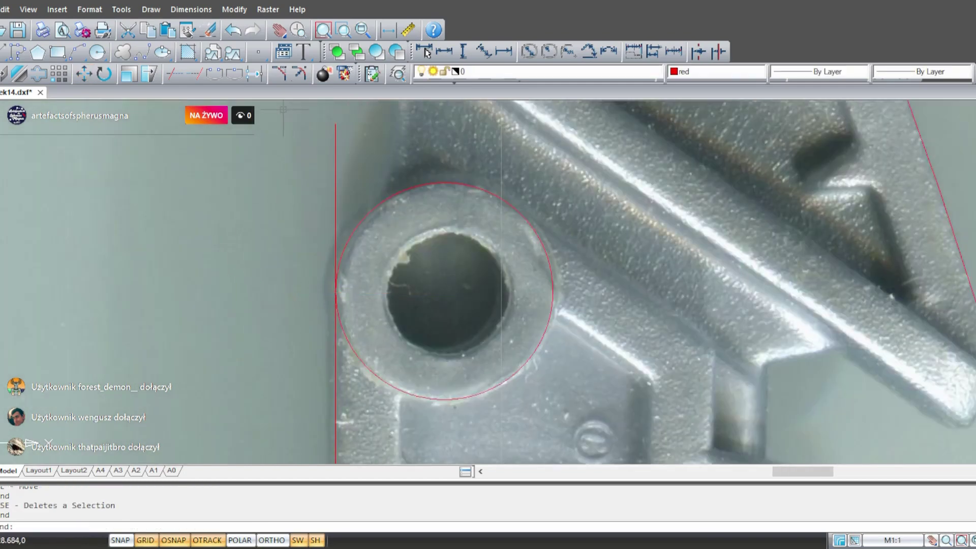
- Trim away the part of the vertical edge line above its contact point with the ring circle
left_click(175, 74)
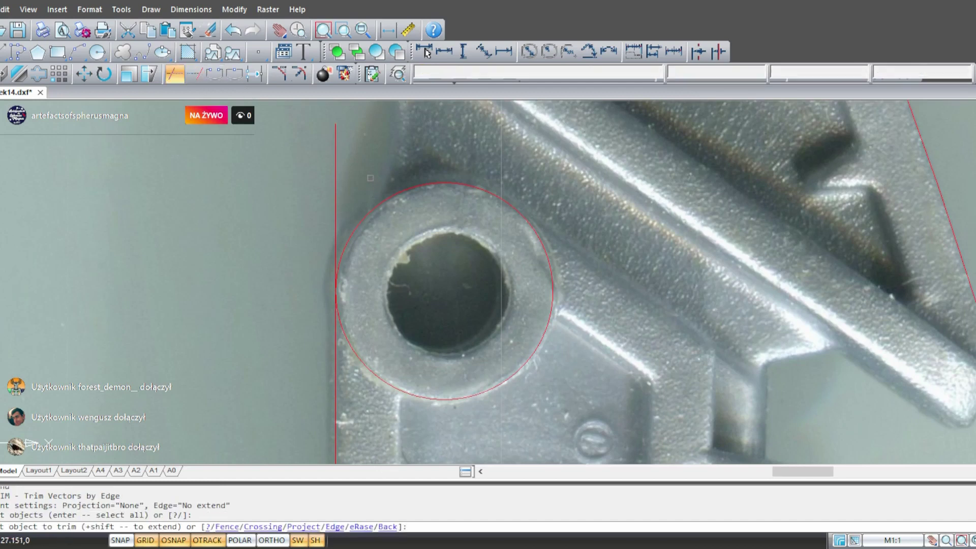
left_click(368, 173)
left_click(300, 109)
key("Escape")
- Examine the curved transition between the slanted line's end at the diagonal rib and the ring circle
scroll(349, 343, "up", 4)
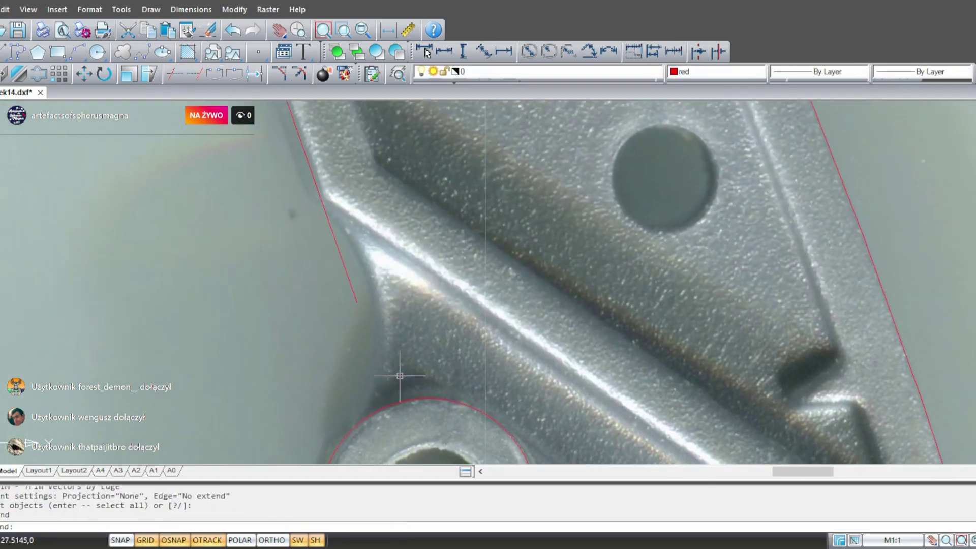
middle_click_drag(400, 377, 466, 332)
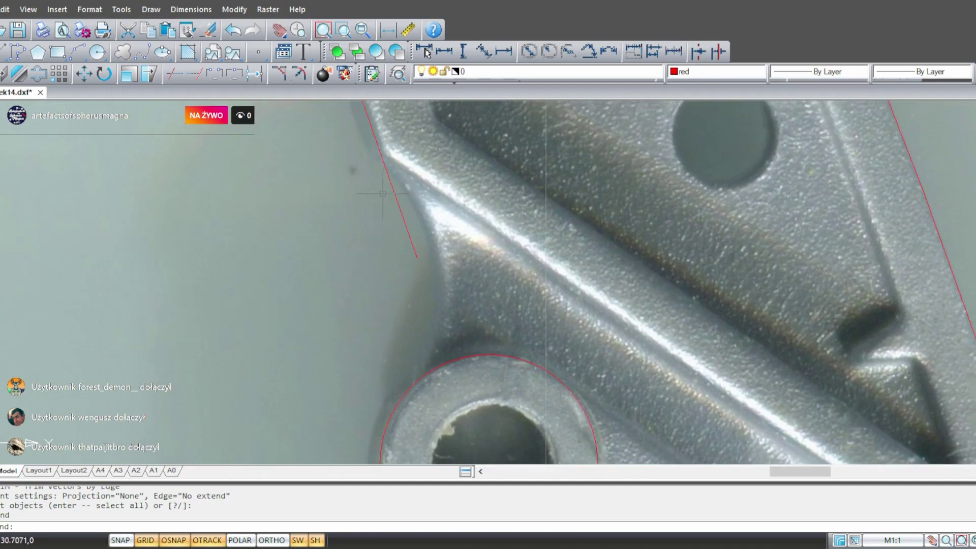
scroll(383, 194, "down", 4)
middle_click_drag(383, 193, 293, 218)
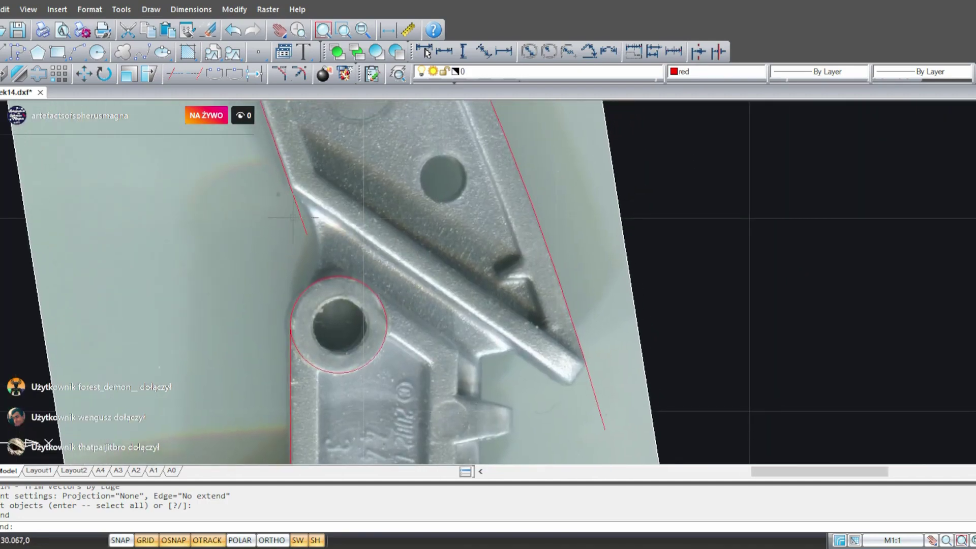
scroll(292, 217, "up", 4)
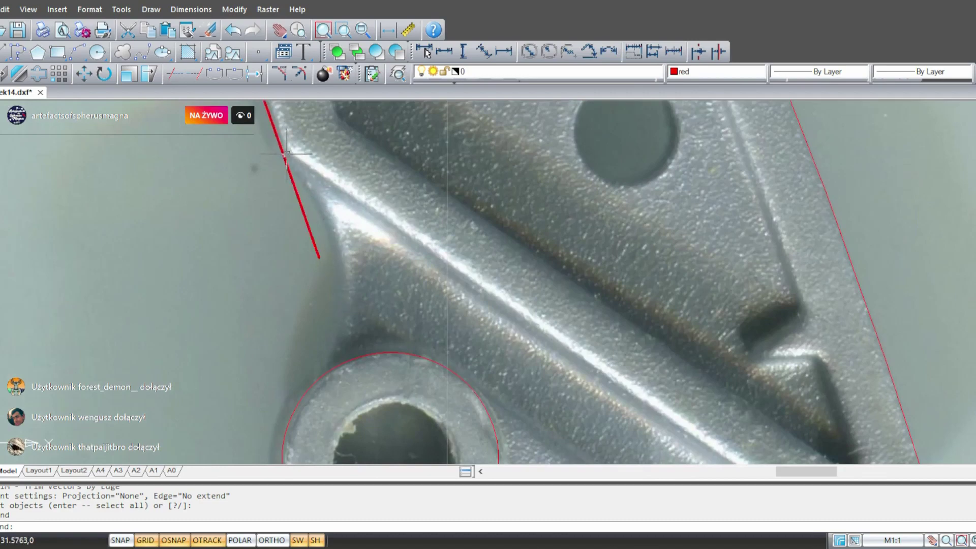
scroll(287, 155, "down", 3)
scroll(287, 158, "up", 2)
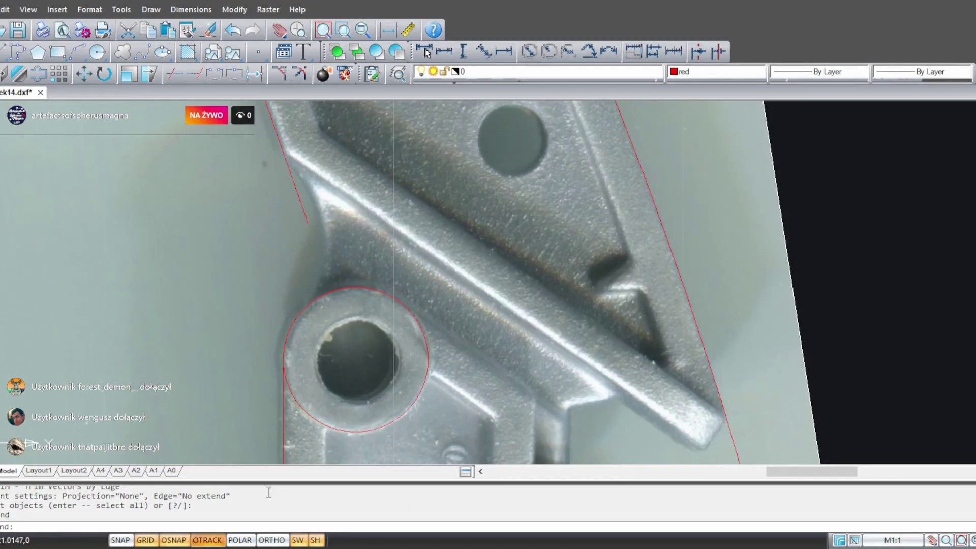
middle_click_drag(516, 335, 508, 371)
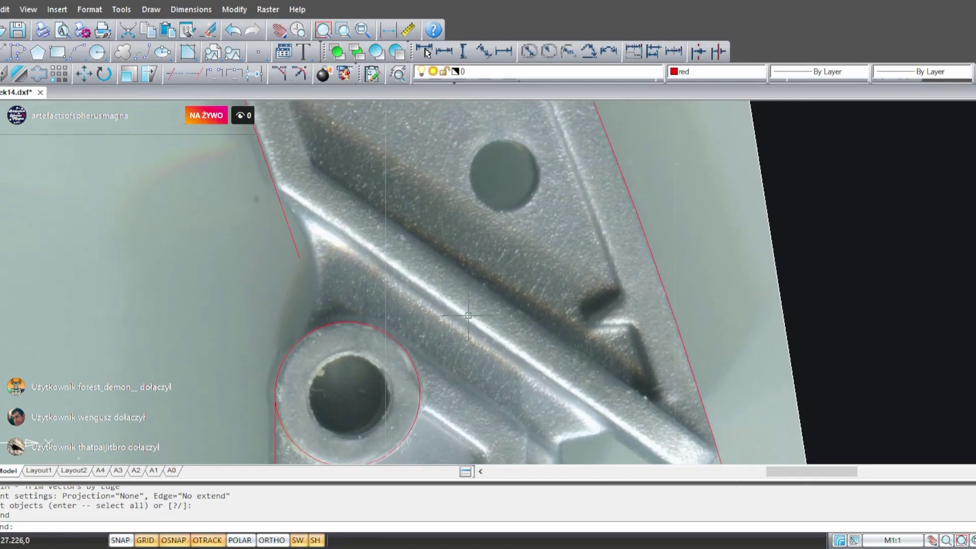
left_click(77, 52)
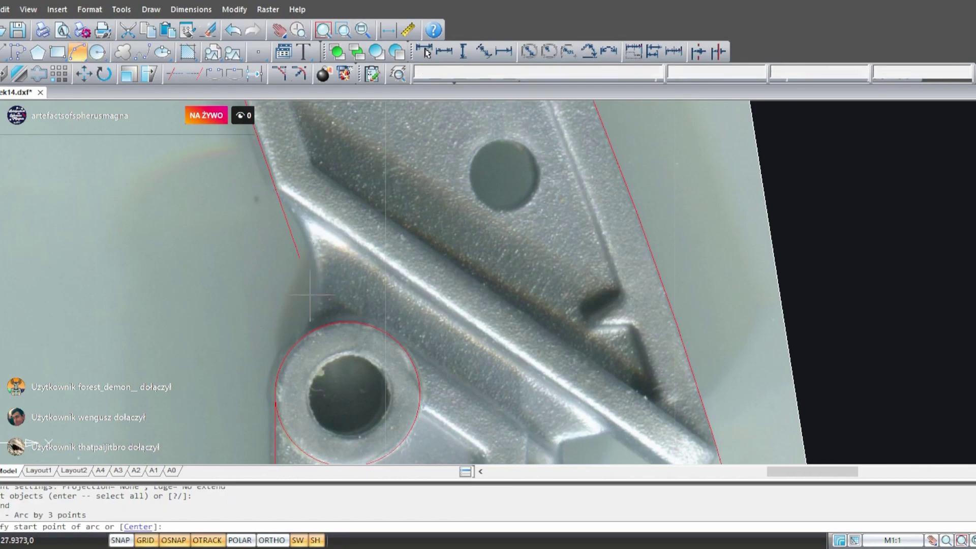
scroll(311, 295, "up", 4)
middle_click_drag(327, 266, 484, 394)
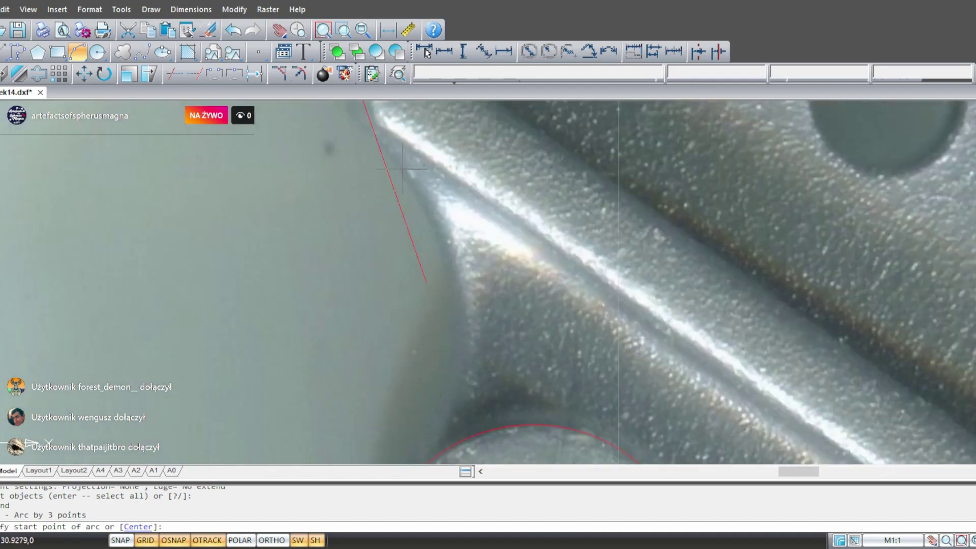
key("Tab")
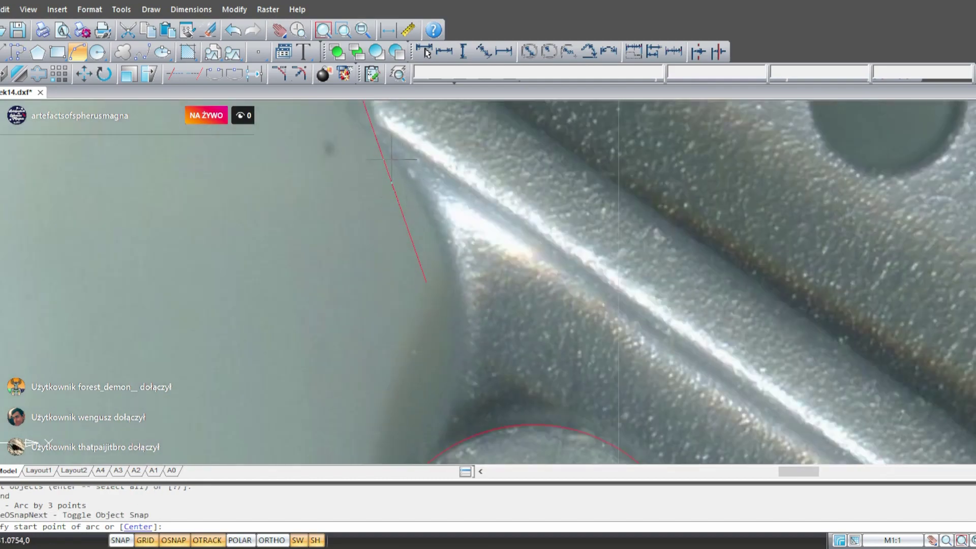
key("Escape")
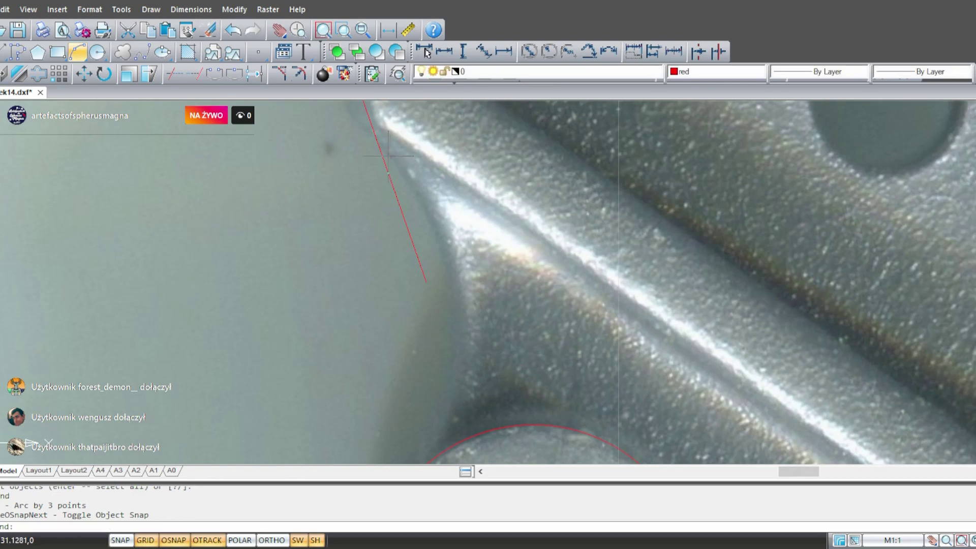
- Draw a line along the lower edge of the diagonal rib, running past the curved outer outline beyond the rib's far end
type("l")
key("Return")
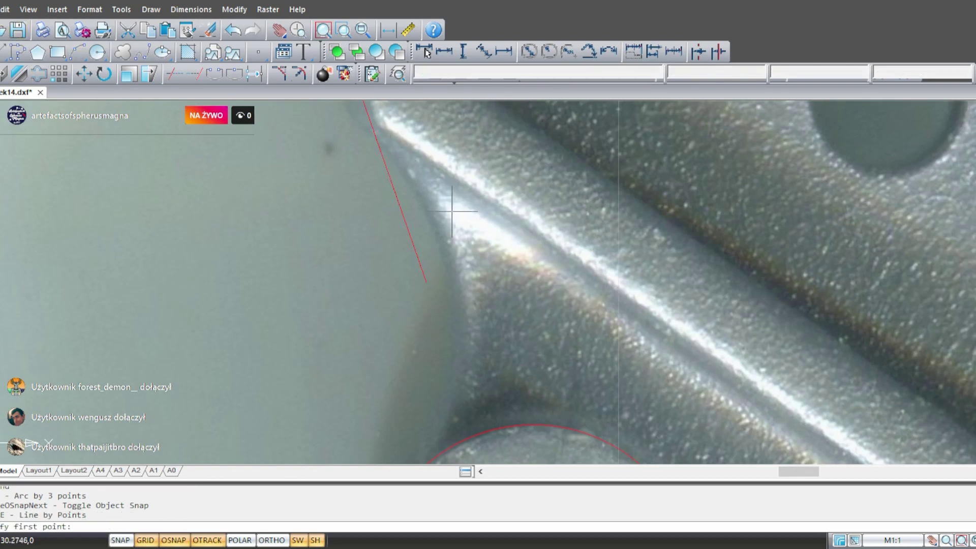
middle_click_drag(447, 229, 257, 236)
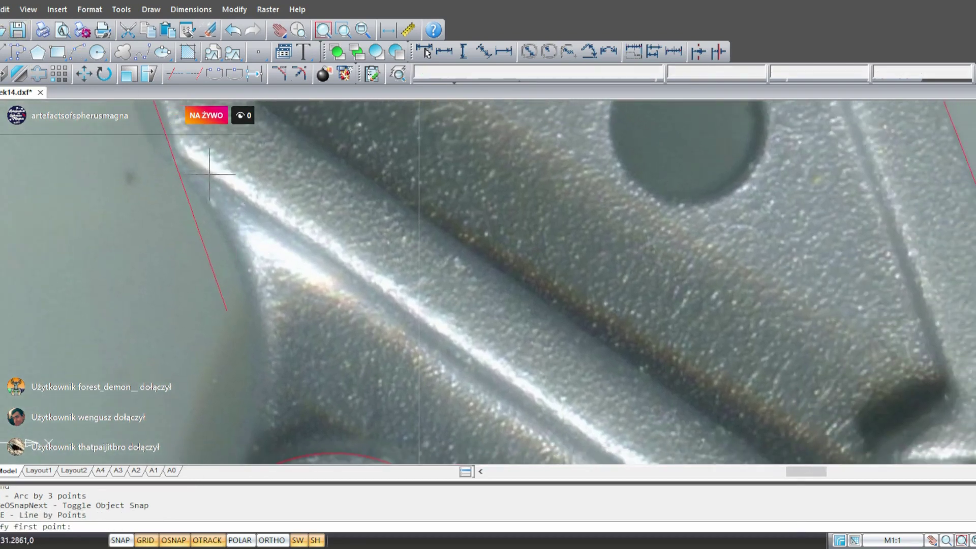
scroll(209, 175, "down", 5)
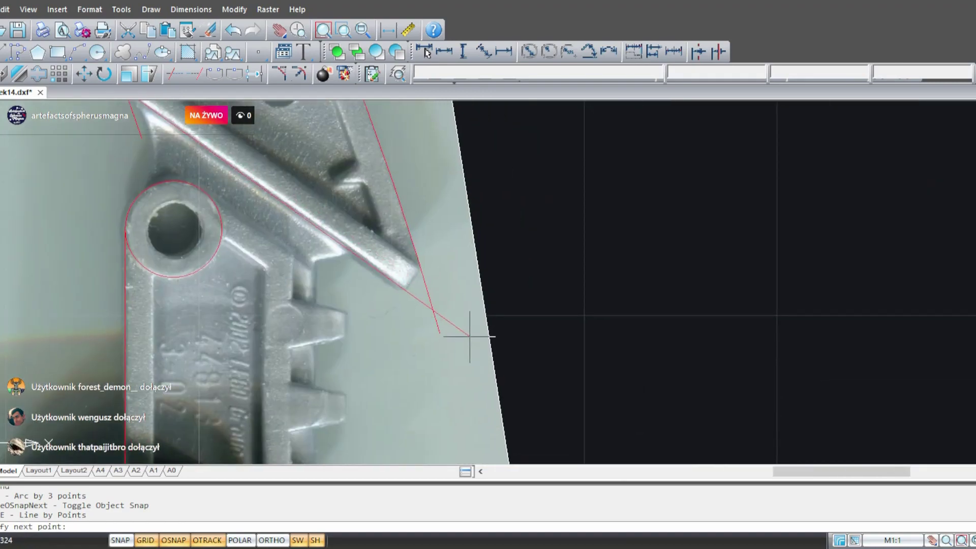
left_click(469, 336)
key("Return")
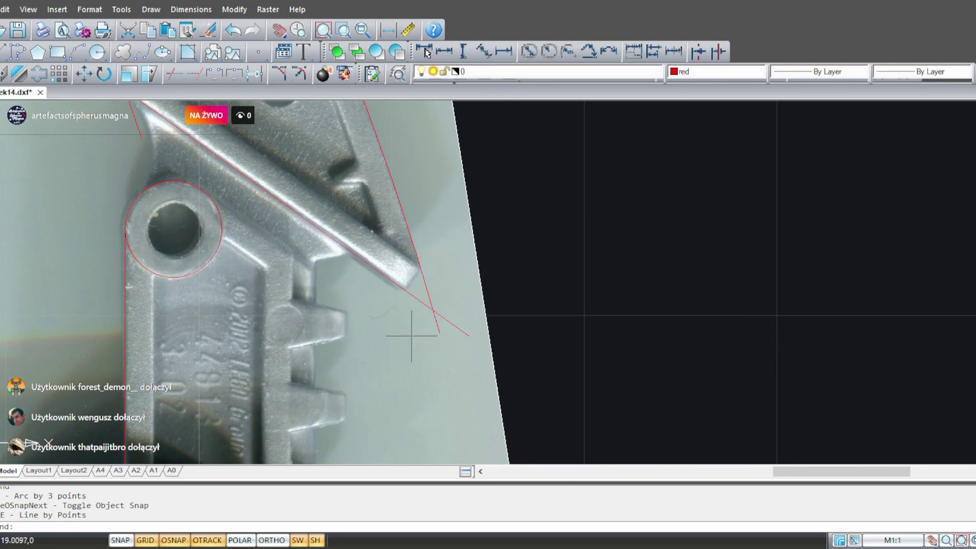
- Extend the rib line's upper end in its own direction beyond the slanted edge line
middle_click_drag(410, 337, 582, 447)
left_click(339, 223)
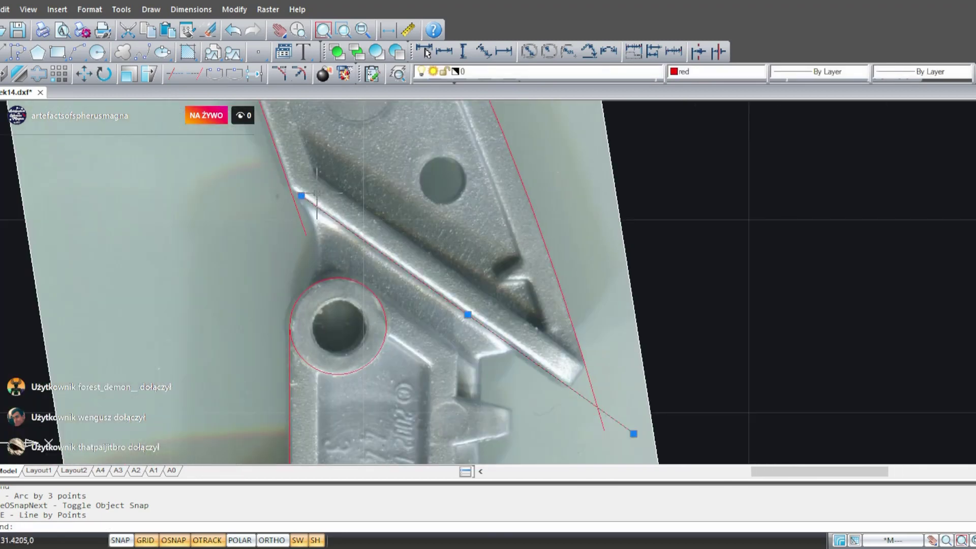
left_click(301, 195)
left_click(231, 147)
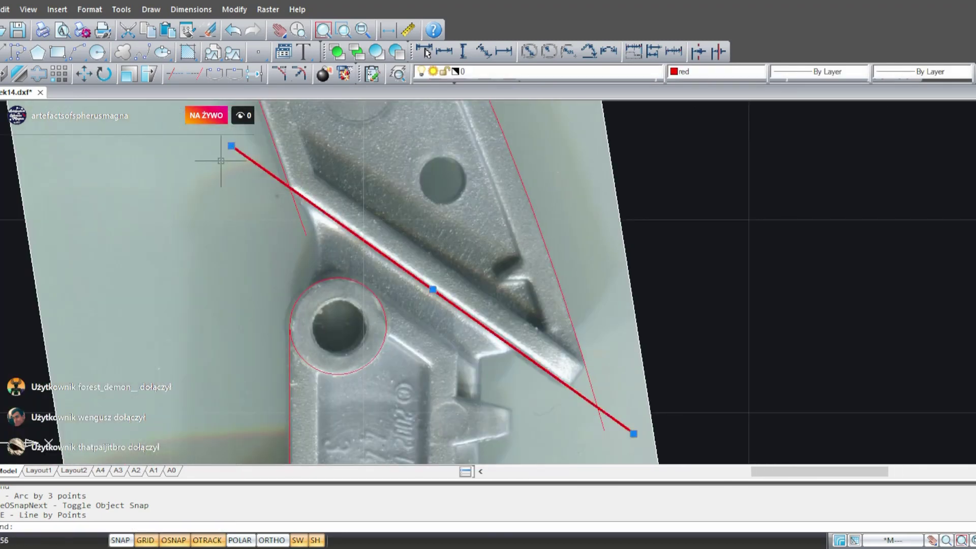
key("Escape")
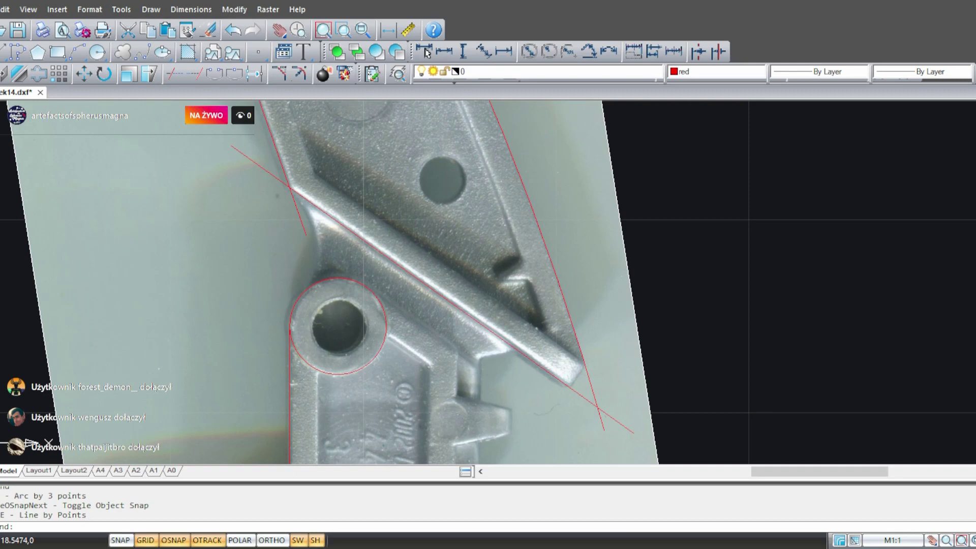
- Trim the overhanging ends of the rib line and the slanted edge line back to their shared corner
middle_click_drag(525, 283, 572, 333)
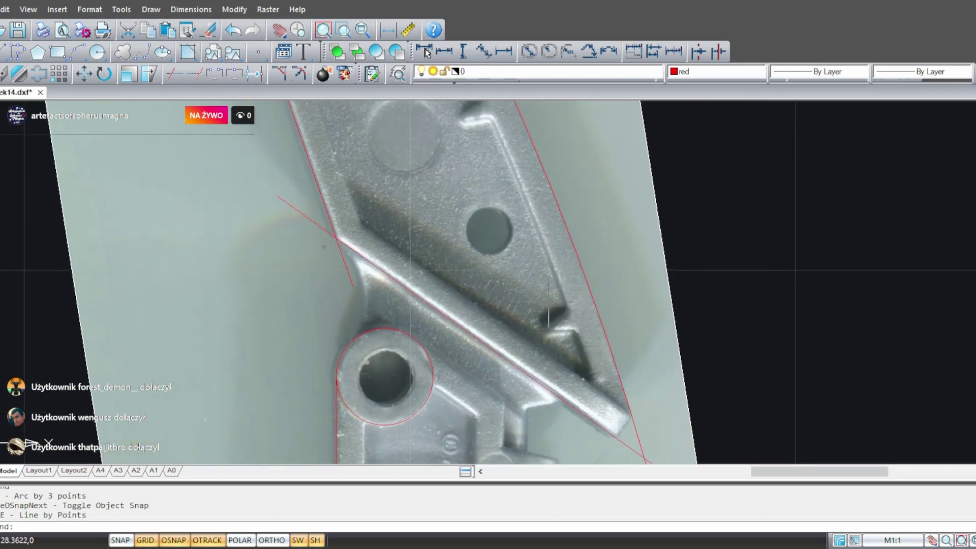
left_click(172, 75)
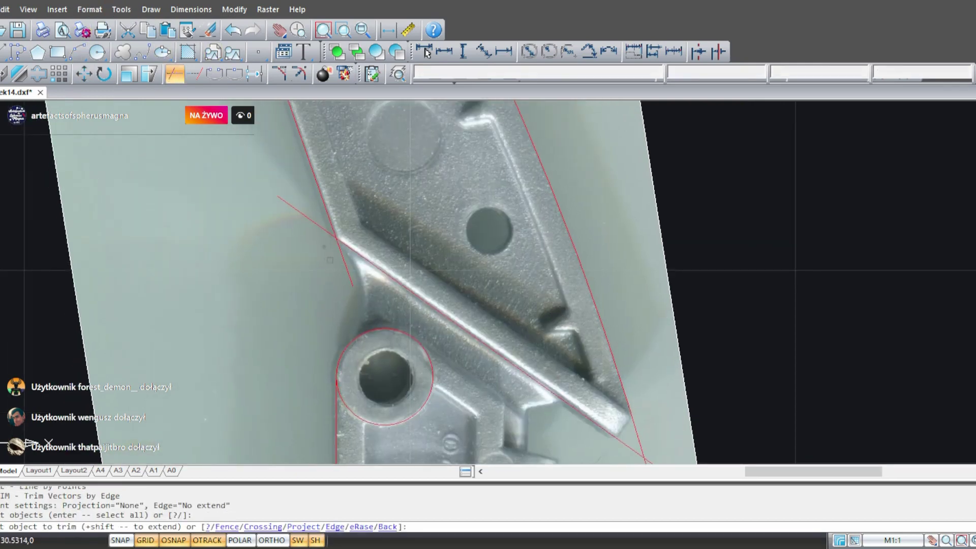
left_click(338, 265)
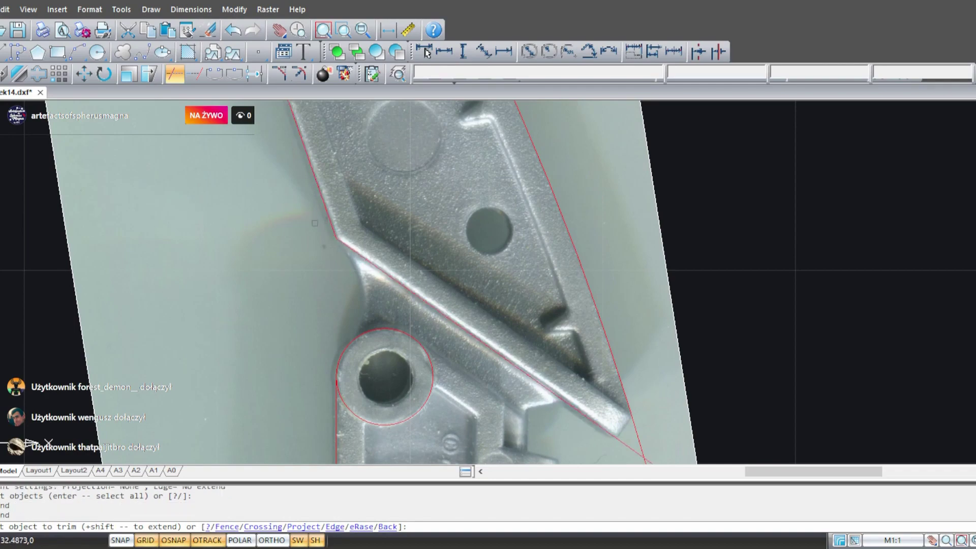
key("Escape")
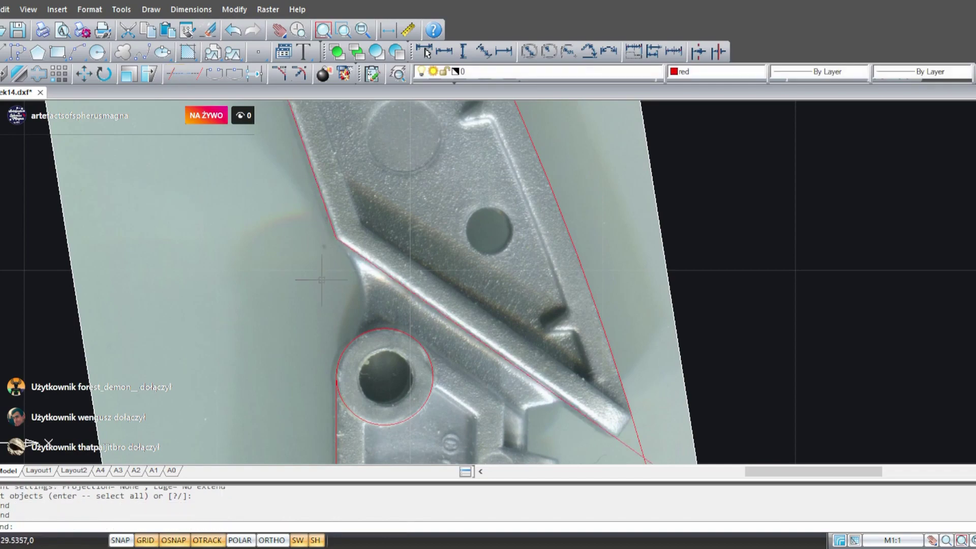
- Draw a three-point arc from the corner along the concave transition edge, ending just past the ring circle
left_click(77, 51)
scroll(374, 262, "up", 3)
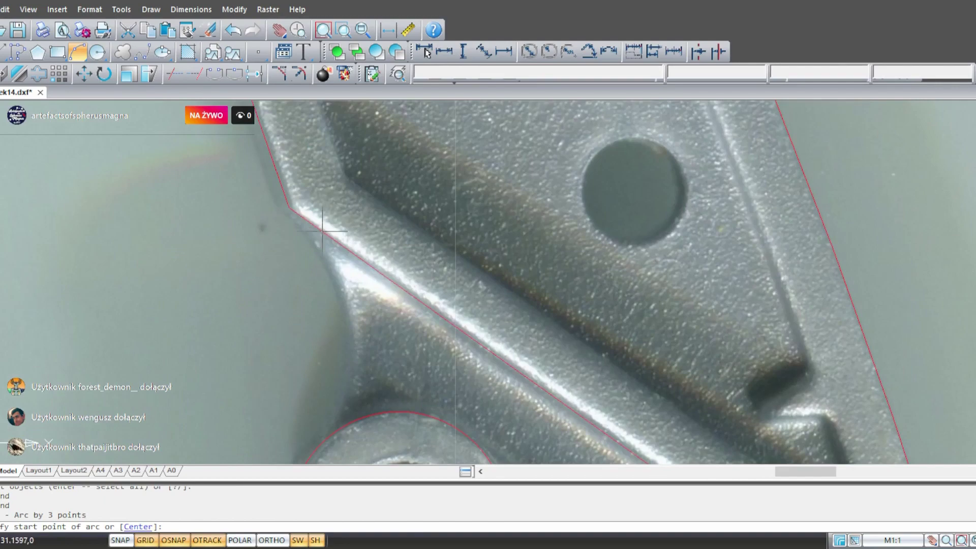
key("Tab")
left_click(284, 209)
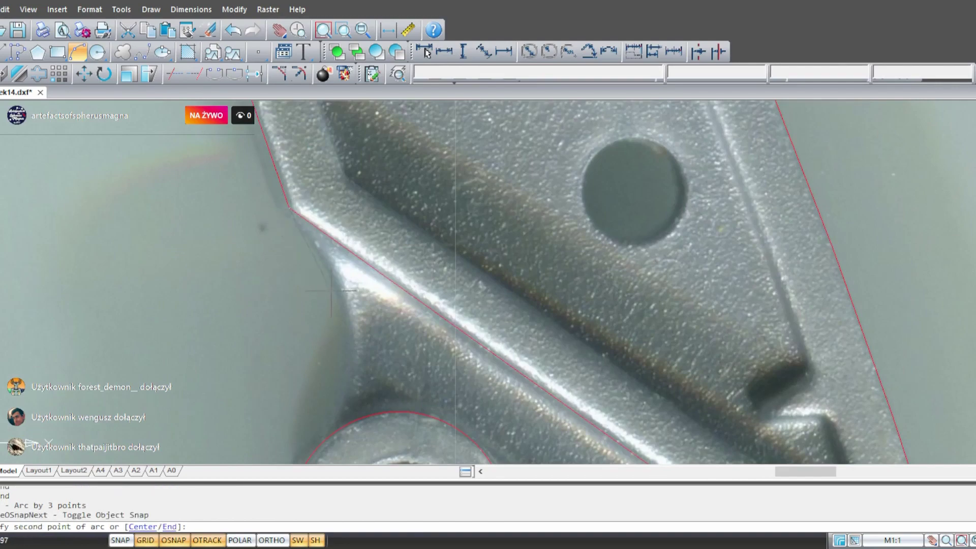
scroll(330, 291, "up", 5)
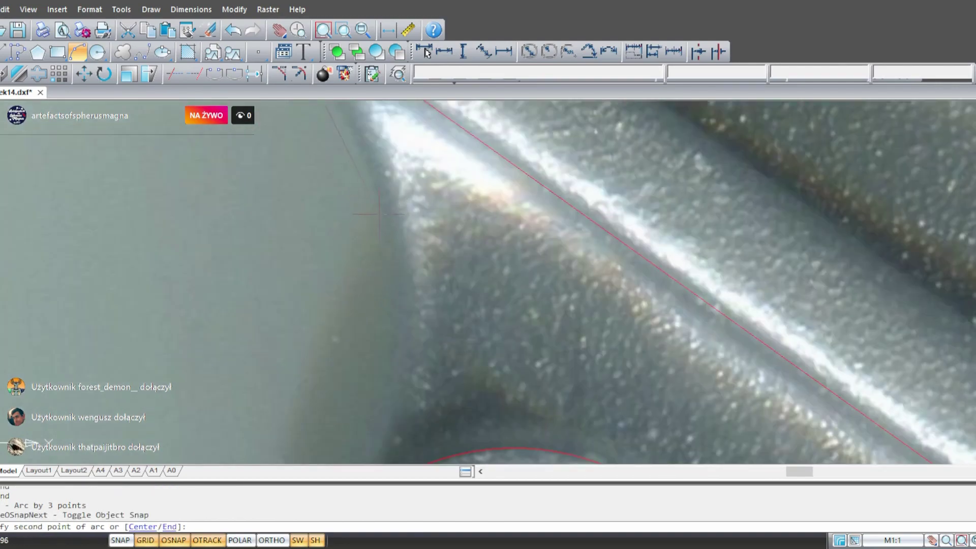
left_click(379, 211)
scroll(378, 211, "down", 5)
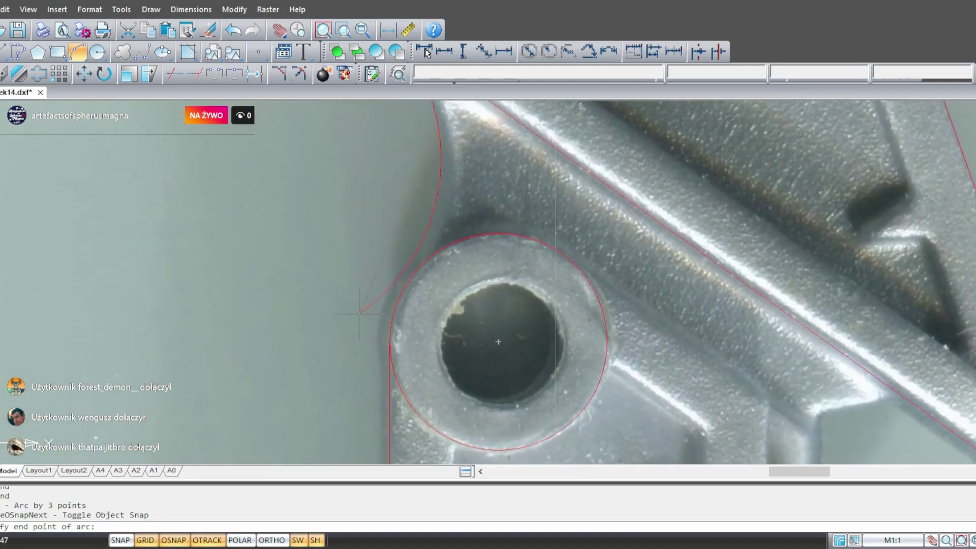
middle_click_drag(359, 313, 441, 377)
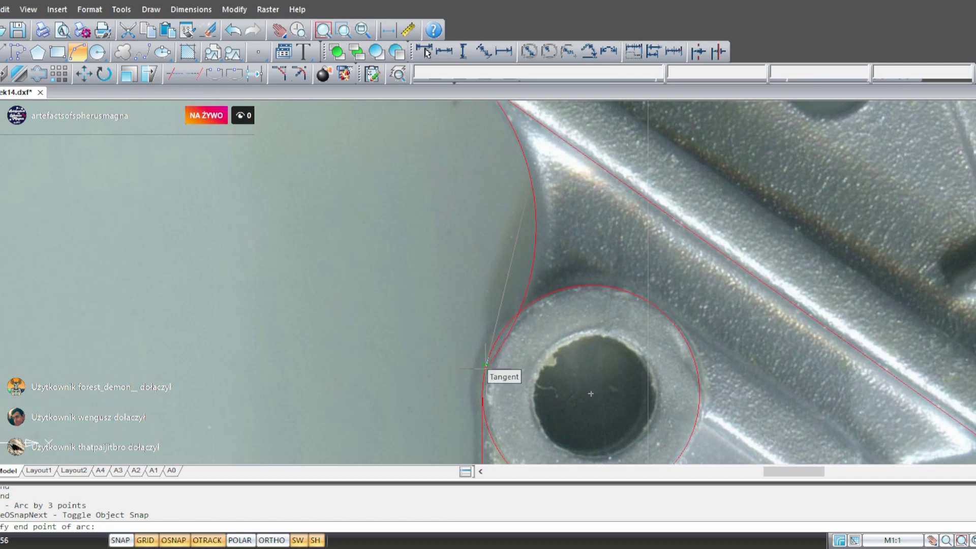
left_click(439, 396)
scroll(441, 376, "down", 4)
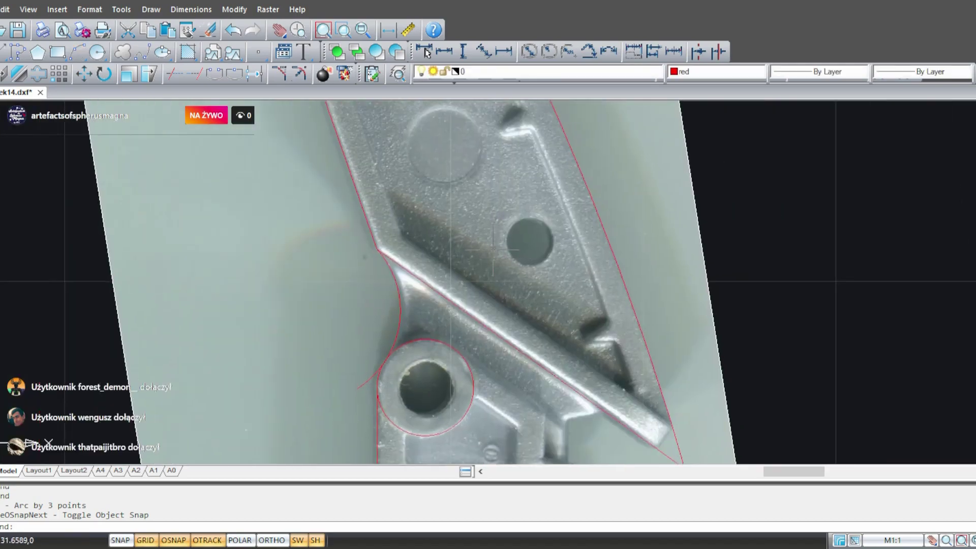
- Examine where the transition arc meets the ring circle and measure the arc's radius without placing the dimension
scroll(444, 351, "up", 4)
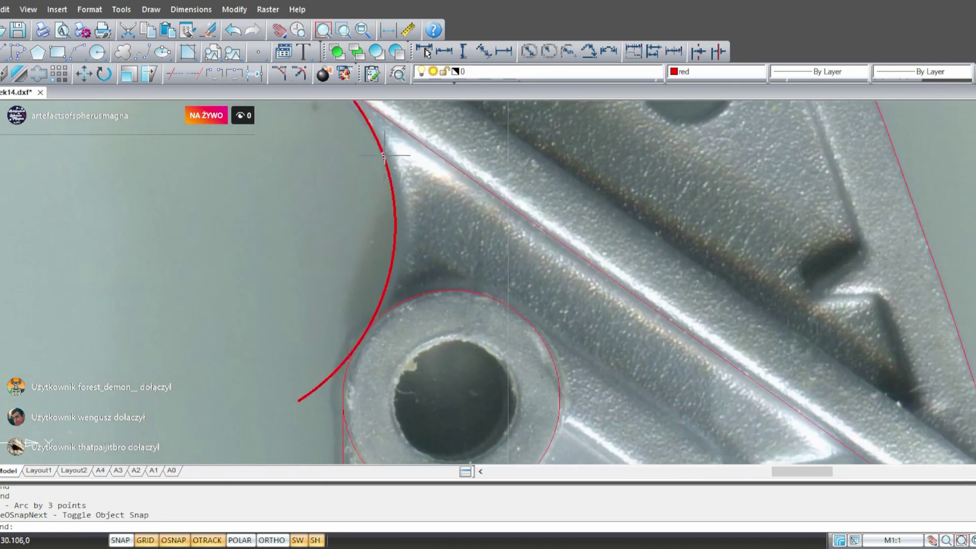
scroll(381, 298, "up", 6)
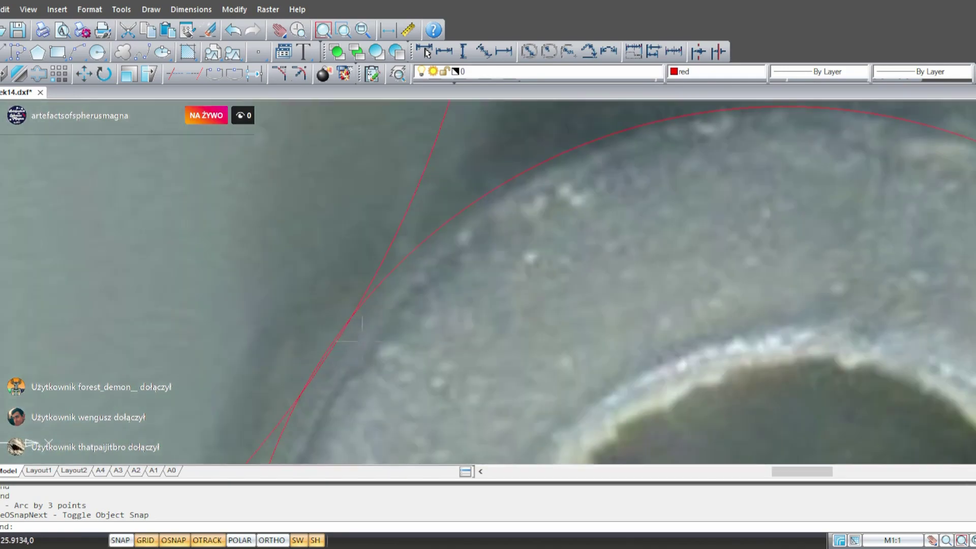
scroll(350, 331, "down", 6)
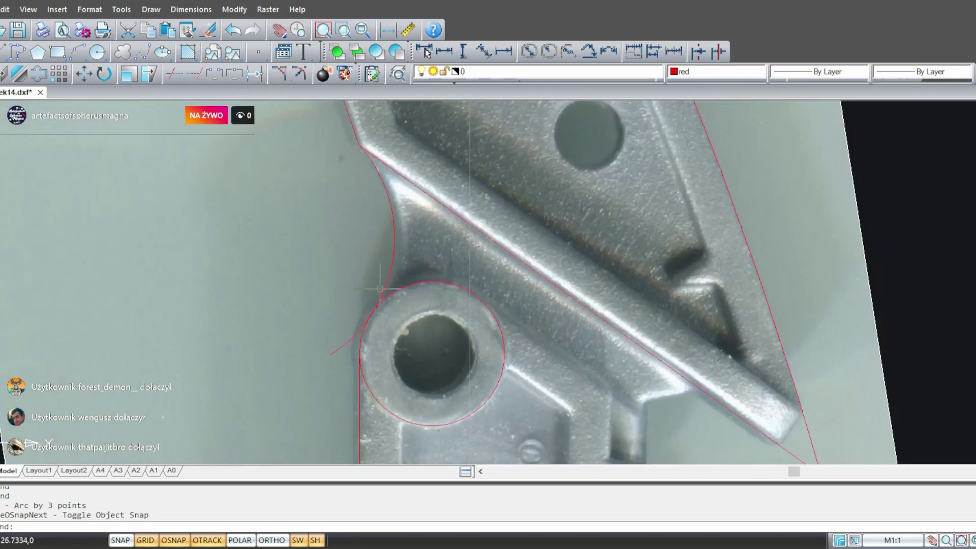
middle_click_drag(380, 289, 397, 300)
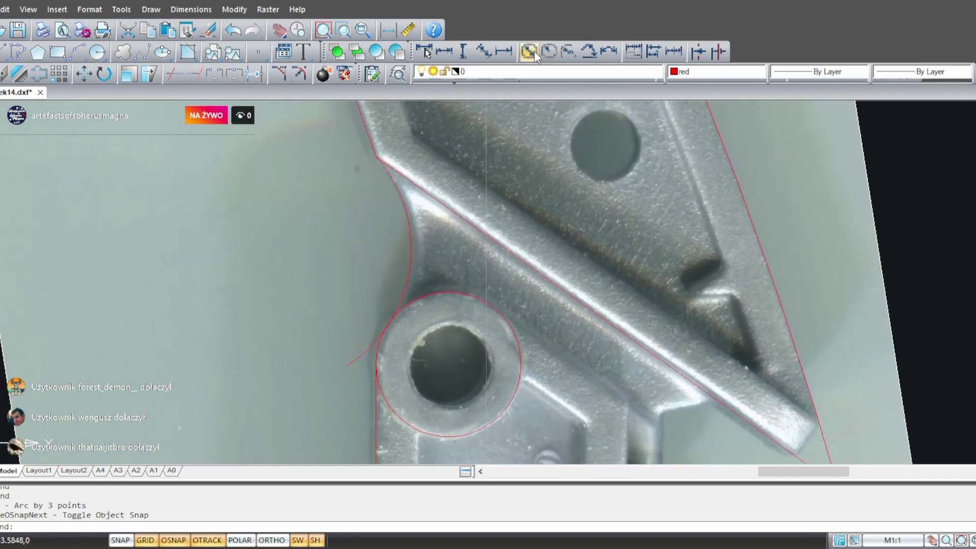
left_click(549, 51)
left_click(404, 224)
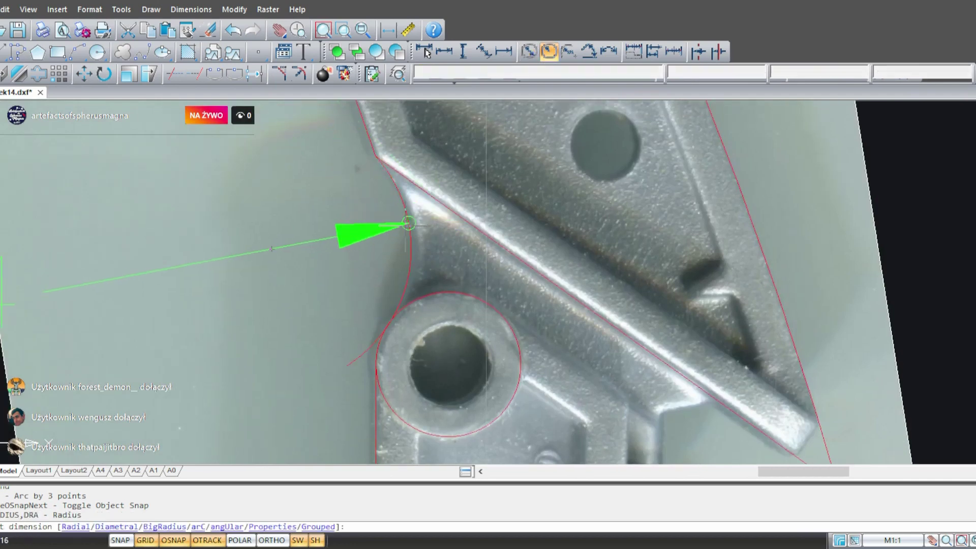
scroll(335, 245, "down", 2)
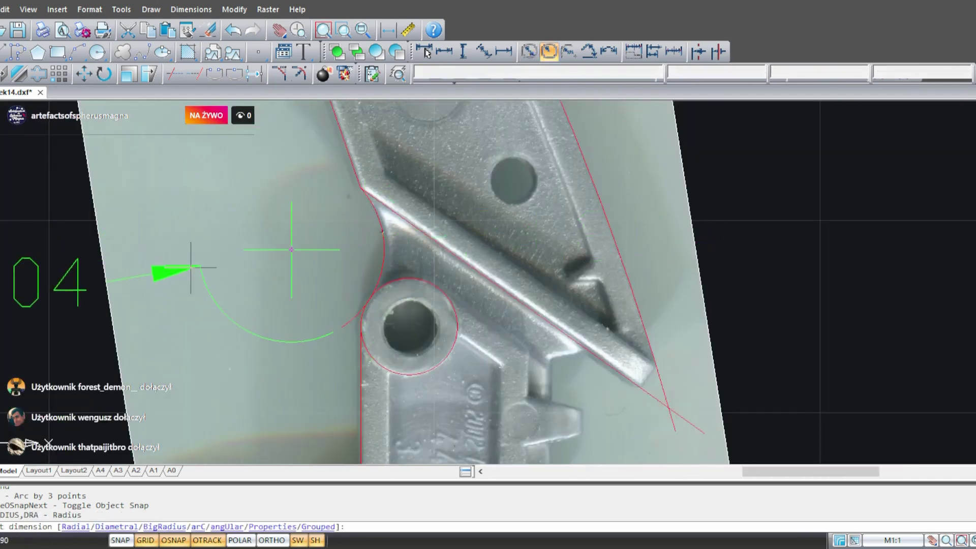
mouse_move(198, 305)
middle_mouse_down()
mouse_move(461, 319)
mouse_move(494, 308)
middle_mouse_up()
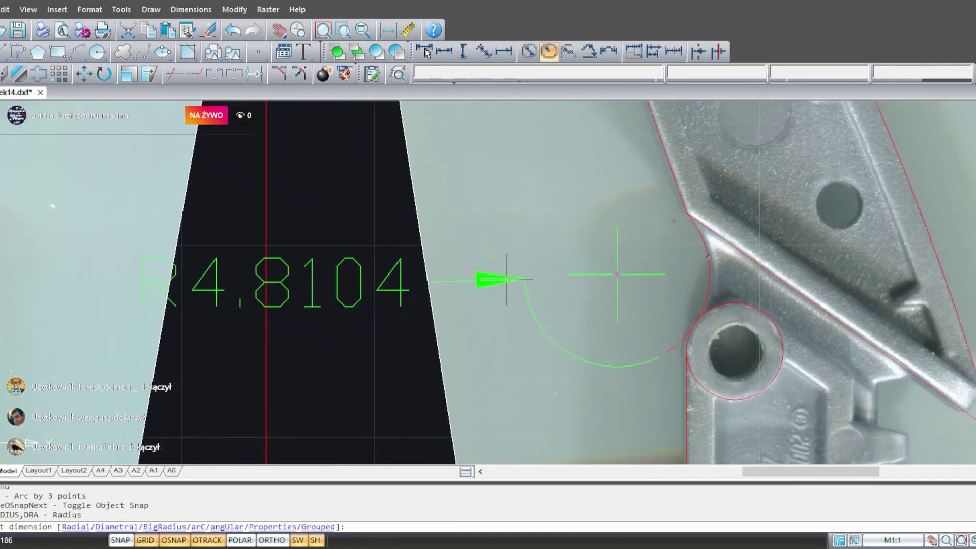
mouse_move(540, 279)
middle_mouse_down()
mouse_move(266, 230)
mouse_move(228, 234)
middle_mouse_up()
key("Escape")
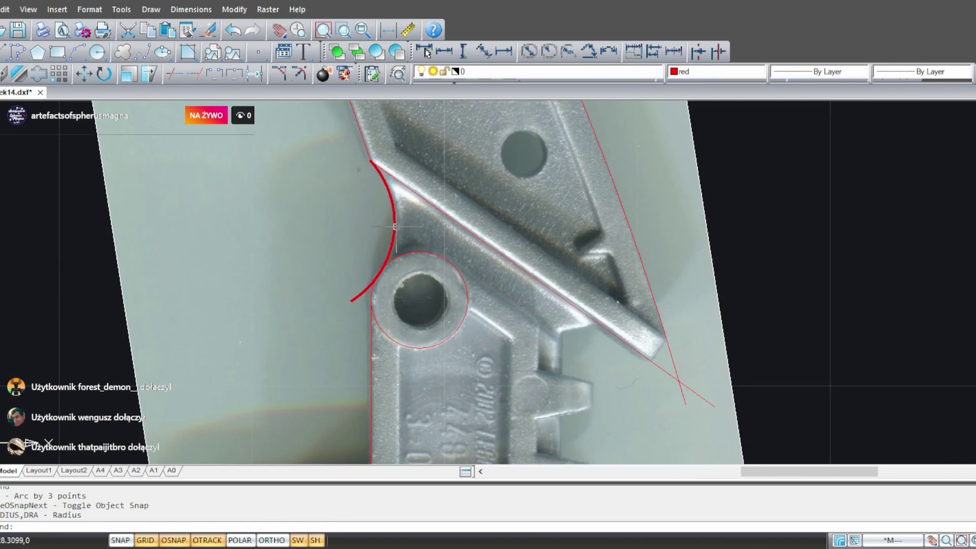
- Replace the transition arc with a circle of radius 4.81 tangent to the ring circle and the slanted edge line
key("Delete")
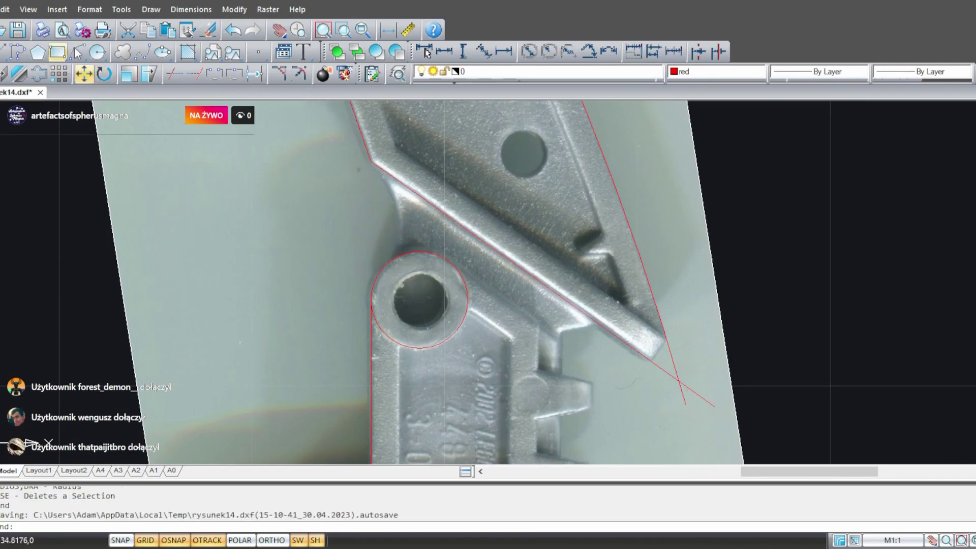
left_click(97, 52)
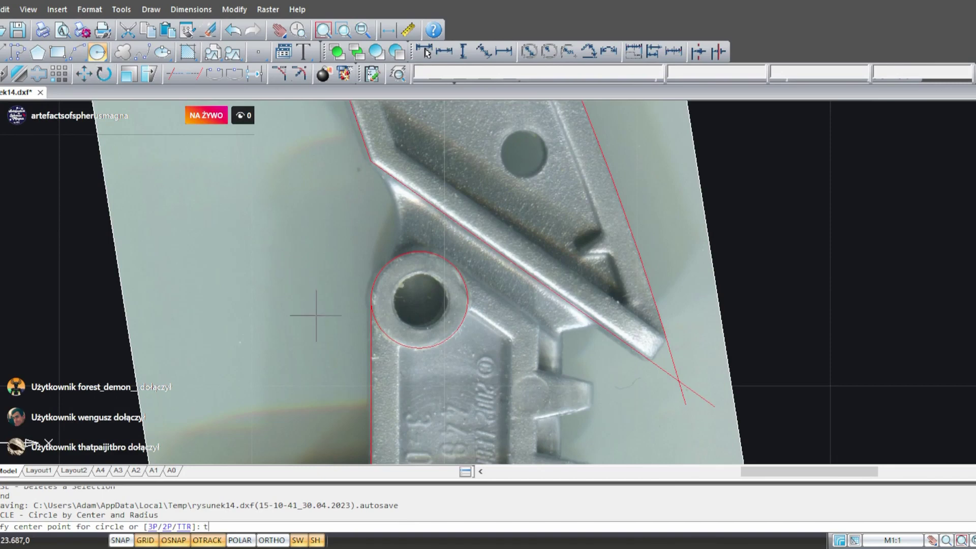
key("Return")
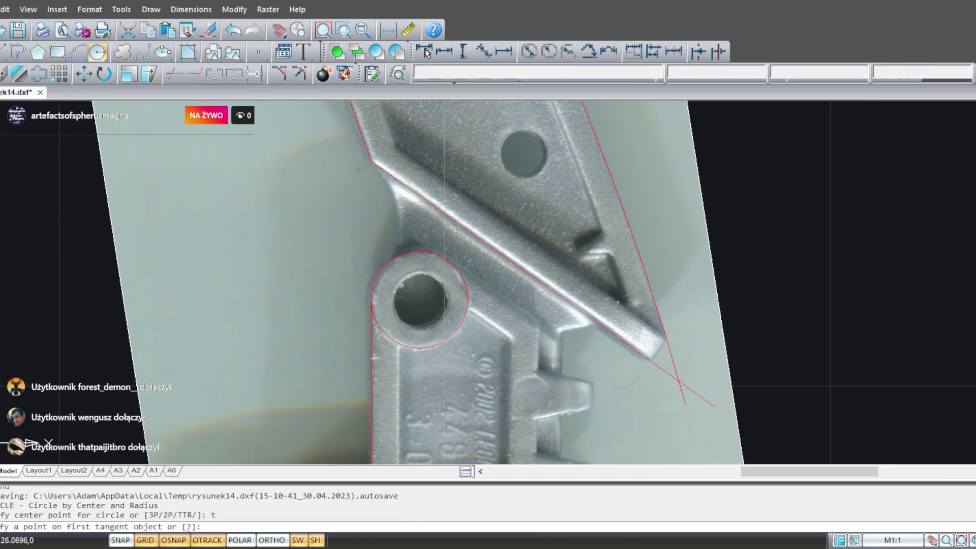
left_click(385, 266)
left_click(358, 123)
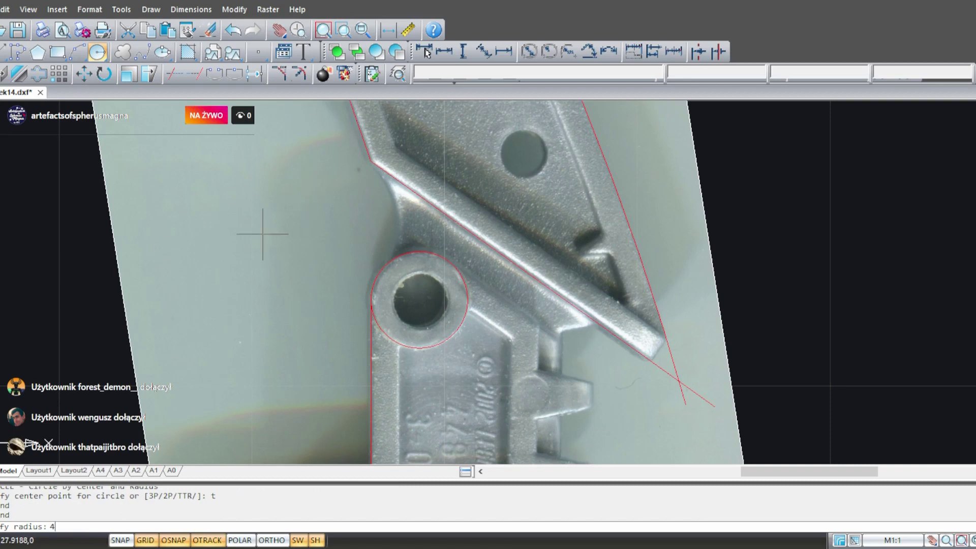
type("4.81")
key("Return")
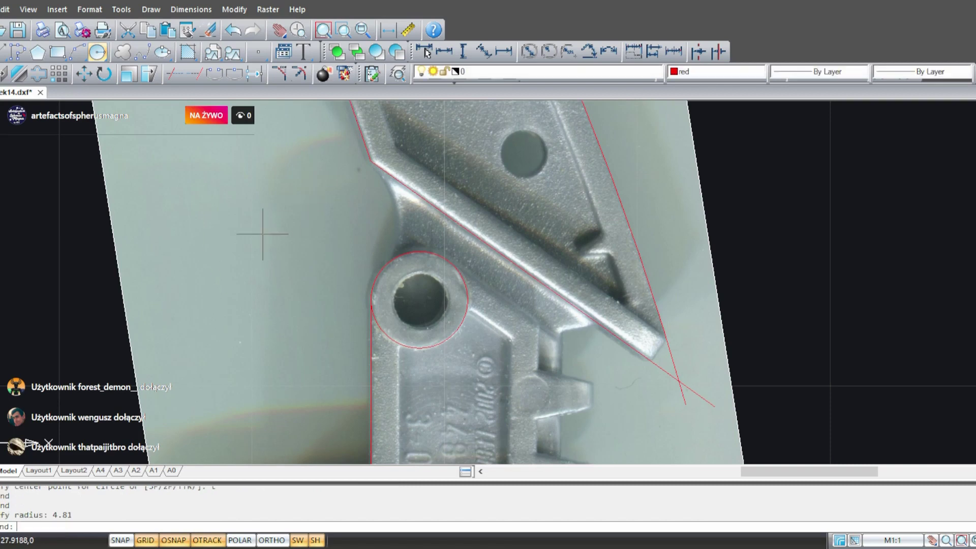
- Examine how the 4.81 radius circle fits the concave transition edge between the ring and the slanted corner
scroll(356, 173, "down", 2)
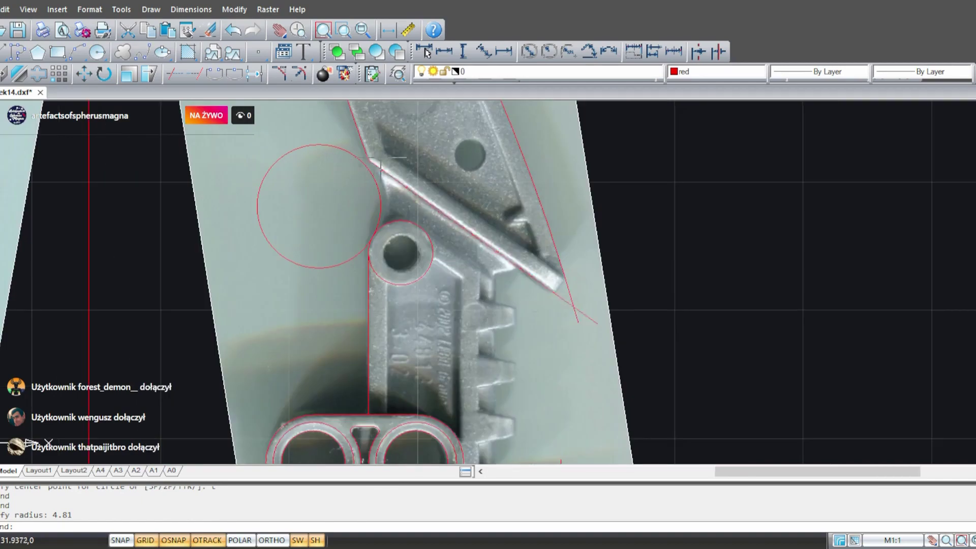
scroll(371, 153, "up", 5)
mouse_move(371, 152)
middle_mouse_down()
mouse_move(325, 219)
mouse_move(320, 209)
middle_mouse_up()
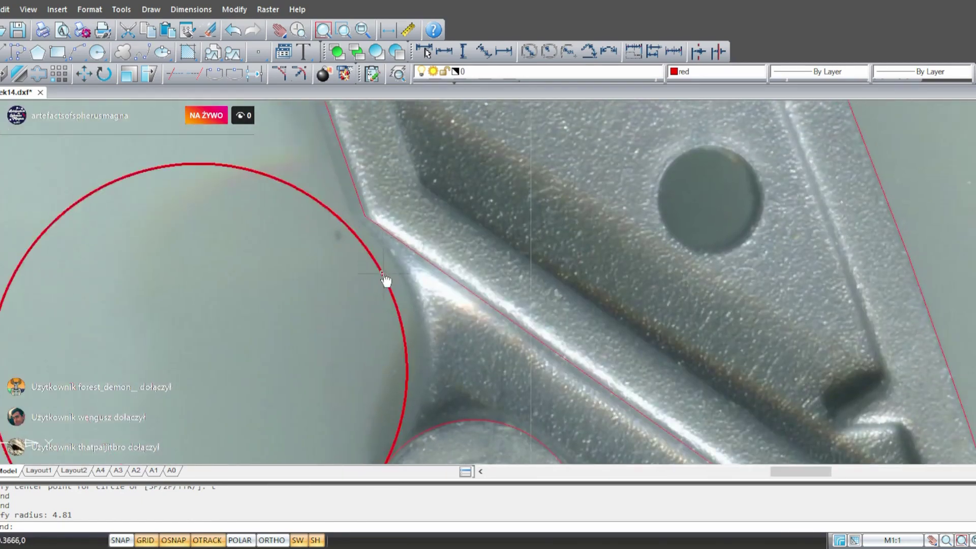
scroll(388, 279, "up", 2)
scroll(453, 212, "down", 1)
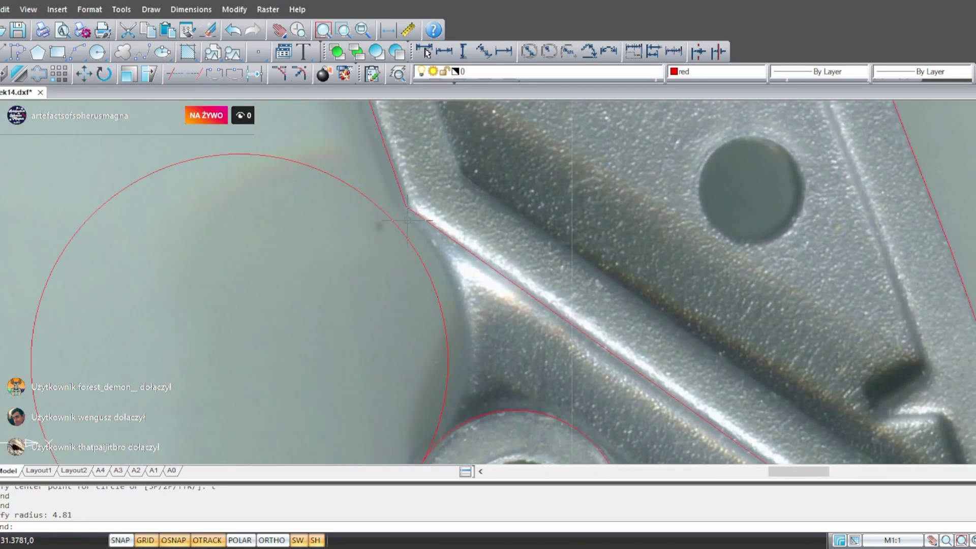
scroll(407, 221, "down", 2)
mouse_move(407, 221)
middle_mouse_down()
mouse_move(331, 305)
mouse_move(334, 316)
mouse_move(373, 283)
mouse_move(374, 317)
middle_mouse_up()
scroll(356, 227, "up", 2)
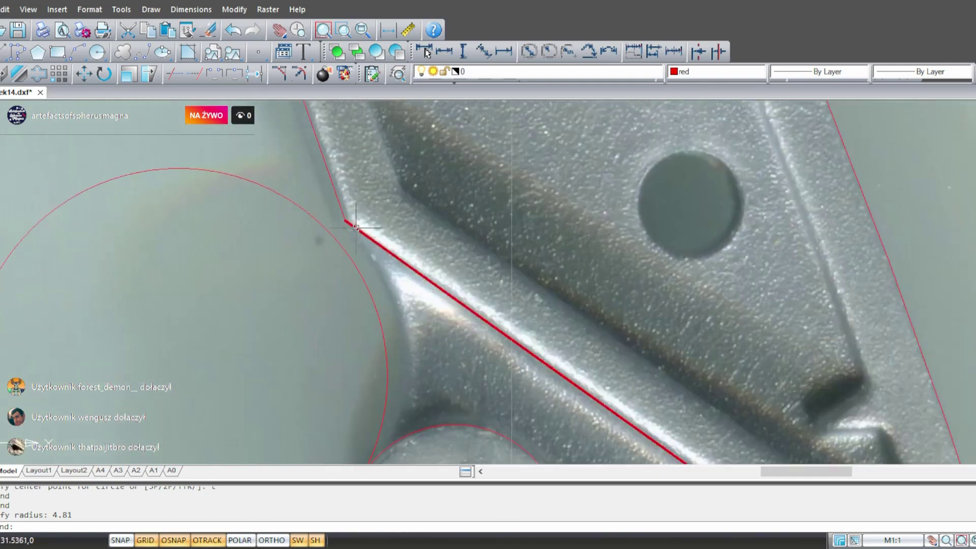
scroll(305, 252, "down", 1)
scroll(285, 248, "down", 2)
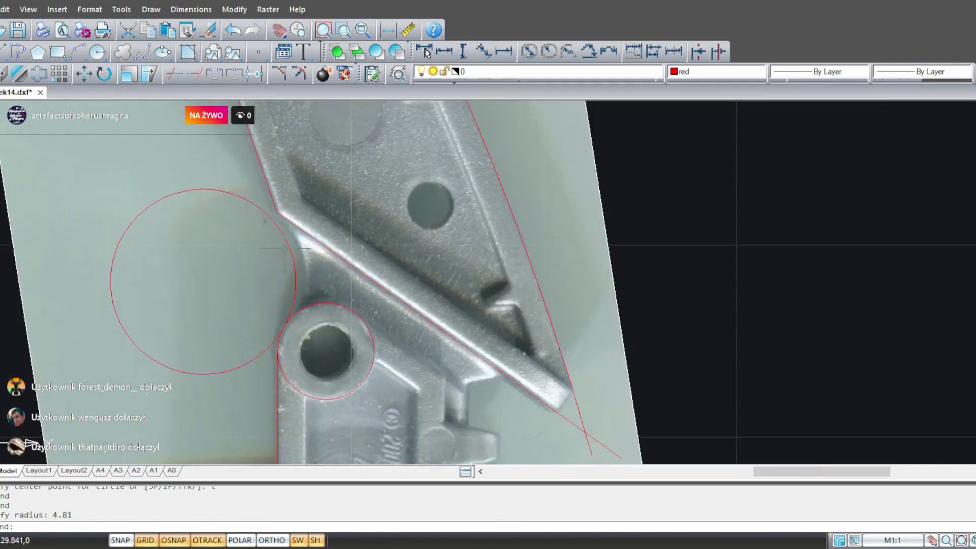
mouse_move(284, 248)
middle_mouse_down()
mouse_move(385, 291)
mouse_move(376, 236)
mouse_move(359, 266)
mouse_move(383, 310)
mouse_move(431, 330)
mouse_move(417, 323)
mouse_move(401, 283)
mouse_move(410, 274)
mouse_move(405, 308)
mouse_move(392, 324)
mouse_move(383, 320)
mouse_move(347, 224)
middle_mouse_up()
scroll(384, 336, "up", 2)
scroll(377, 303, "up", 2)
mouse_move(400, 252)
middle_mouse_down()
mouse_move(581, 342)
mouse_move(546, 306)
middle_mouse_up()
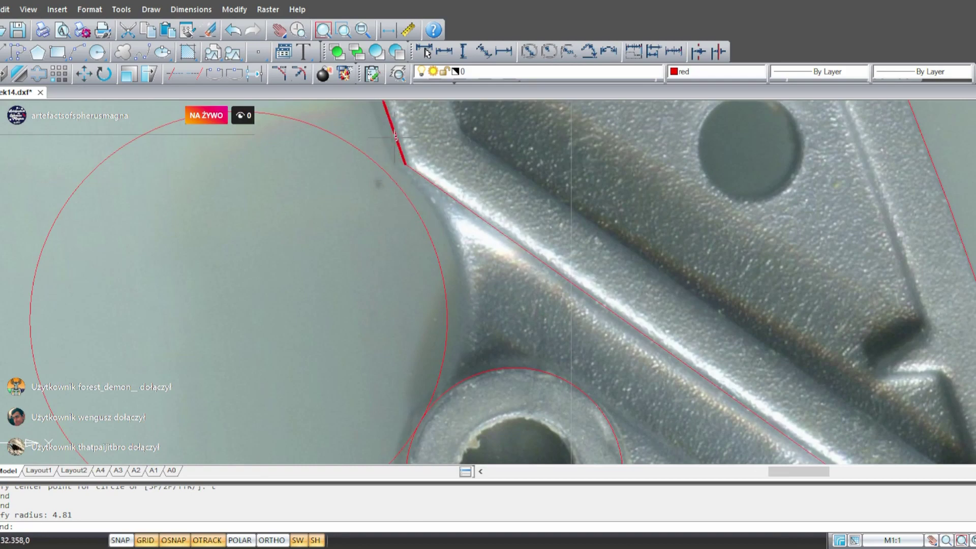
scroll(386, 229, "down", 3)
middle_click_drag(336, 257, 272, 233)
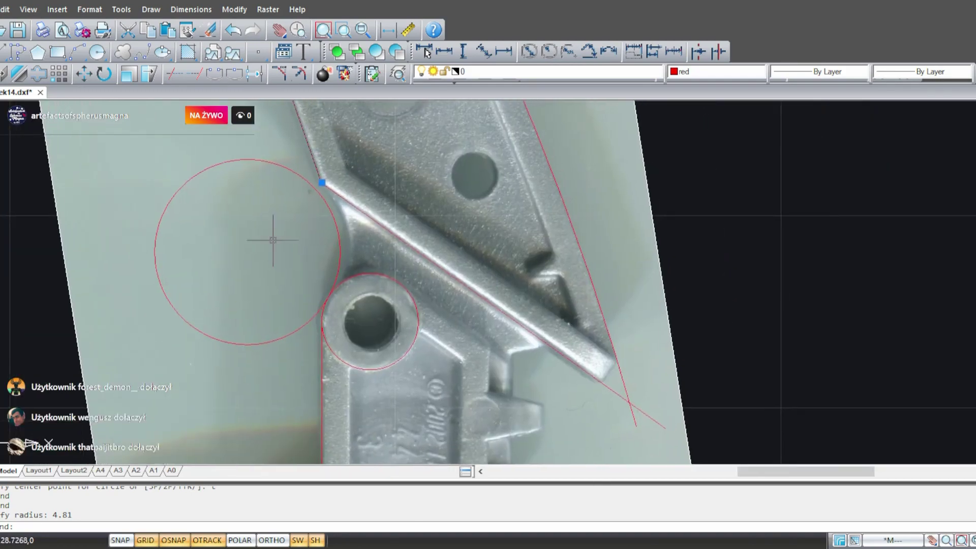
scroll(320, 203, "up", 2)
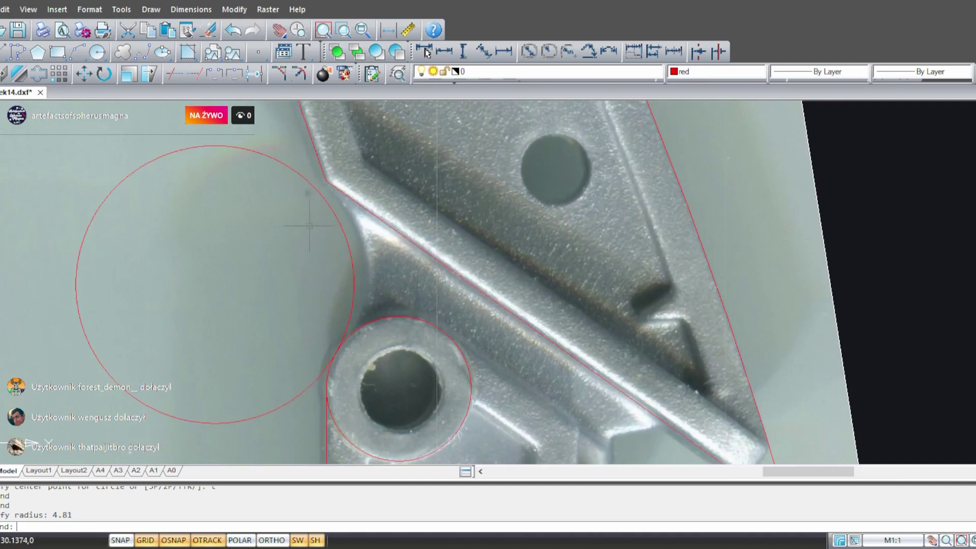
middle_click_drag(310, 226, 343, 234)
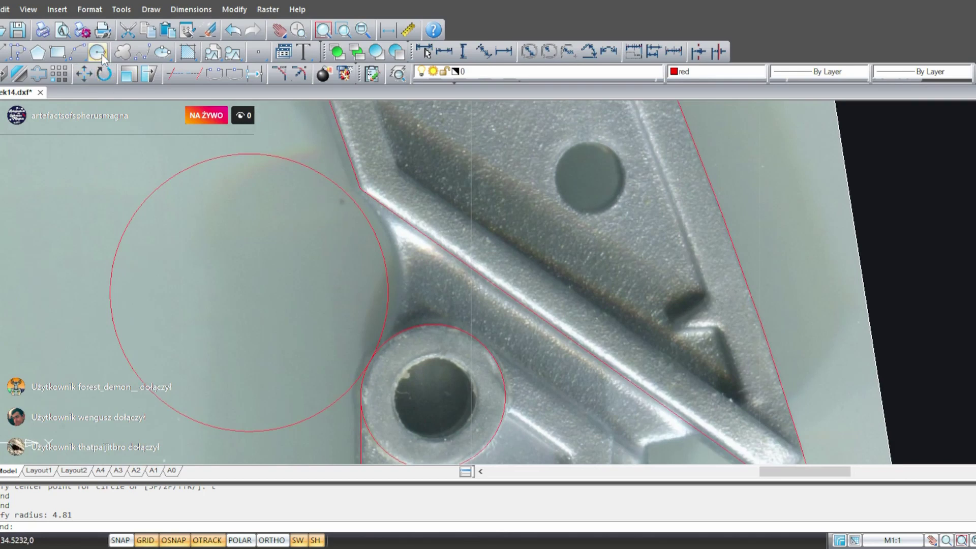
- Undo the replacement circle to restore the three-point transition arc
left_click(77, 53)
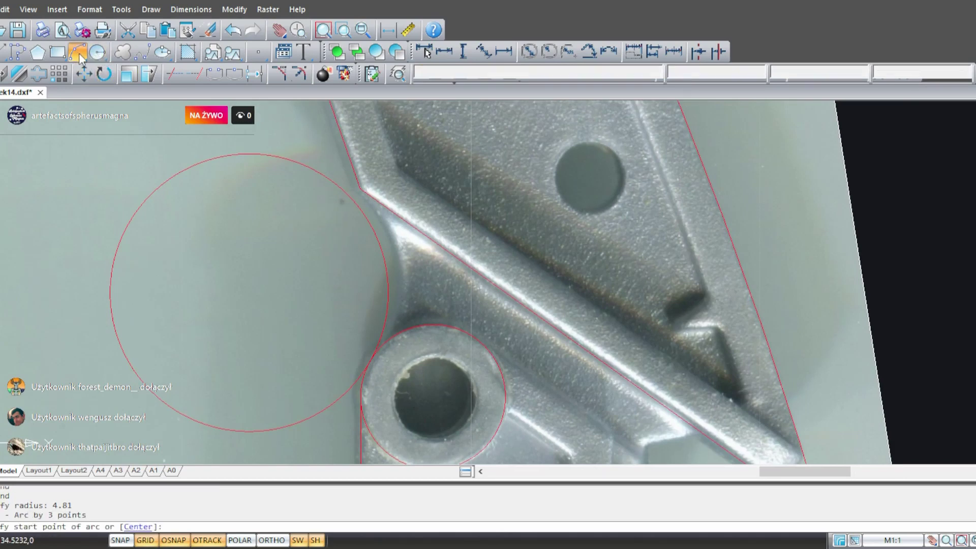
key("Escape")
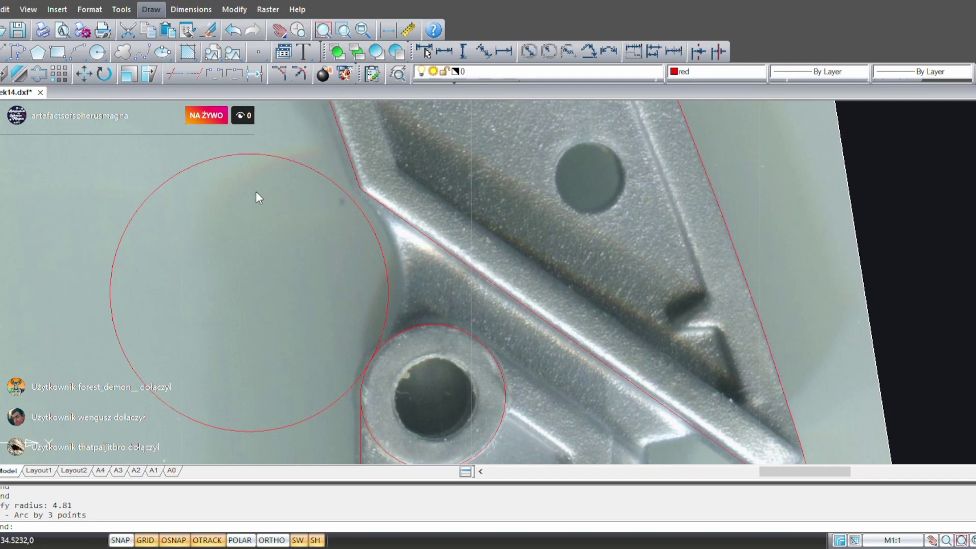
middle_click_drag(387, 300, 364, 279)
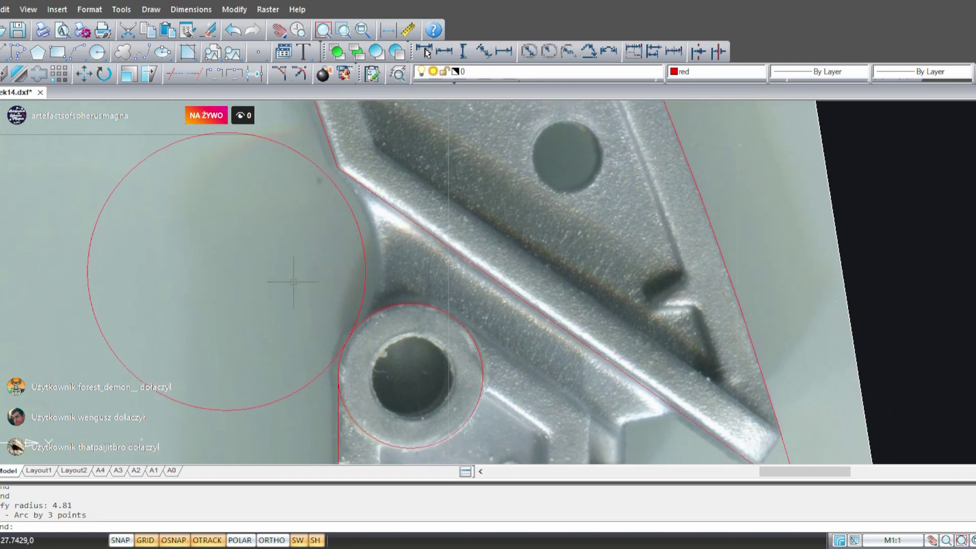
middle_click_drag(405, 226, 451, 282)
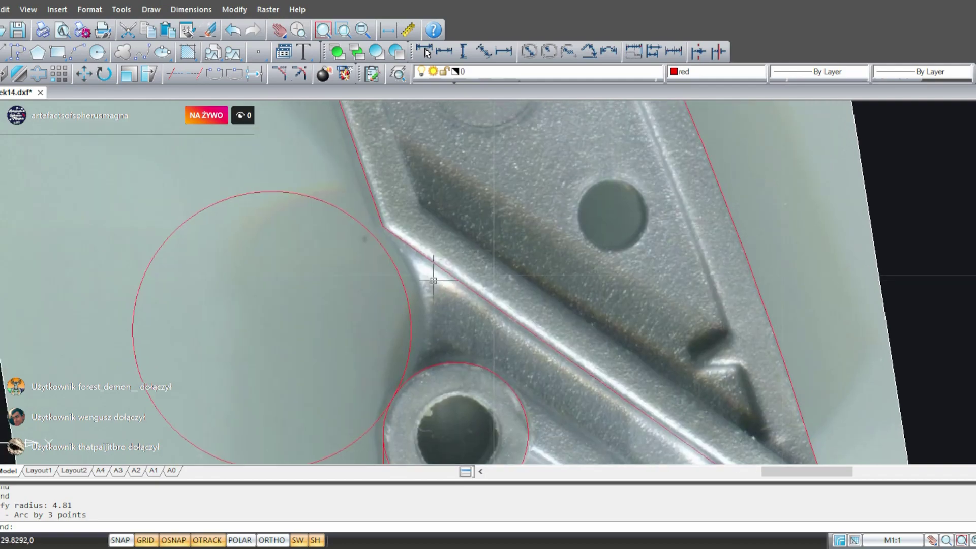
scroll(400, 293, "up", 1)
middle_click_drag(384, 310, 343, 275)
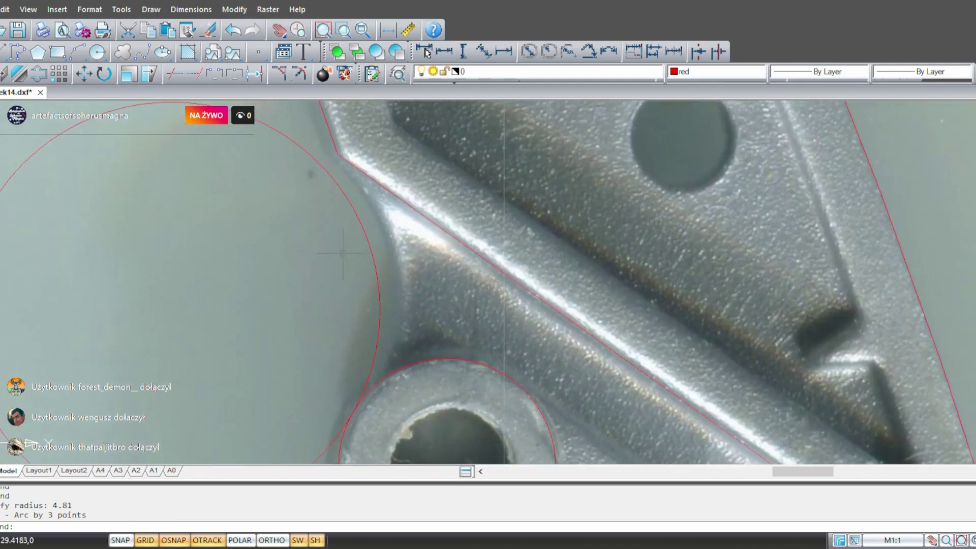
key("ctrl+z")
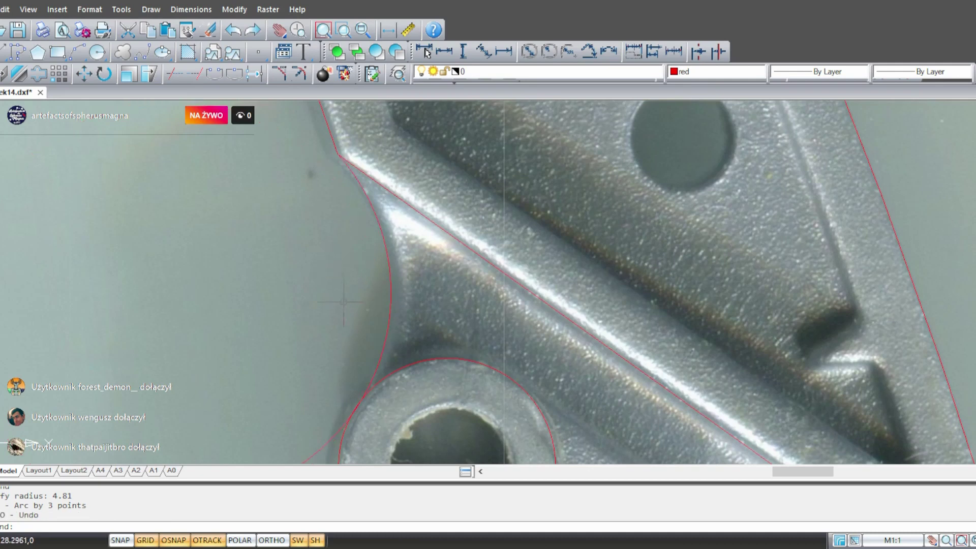
- Shorten the transition arc by moving its lower endpoint back to just above the ring circle
middle_click_drag(344, 302, 374, 247)
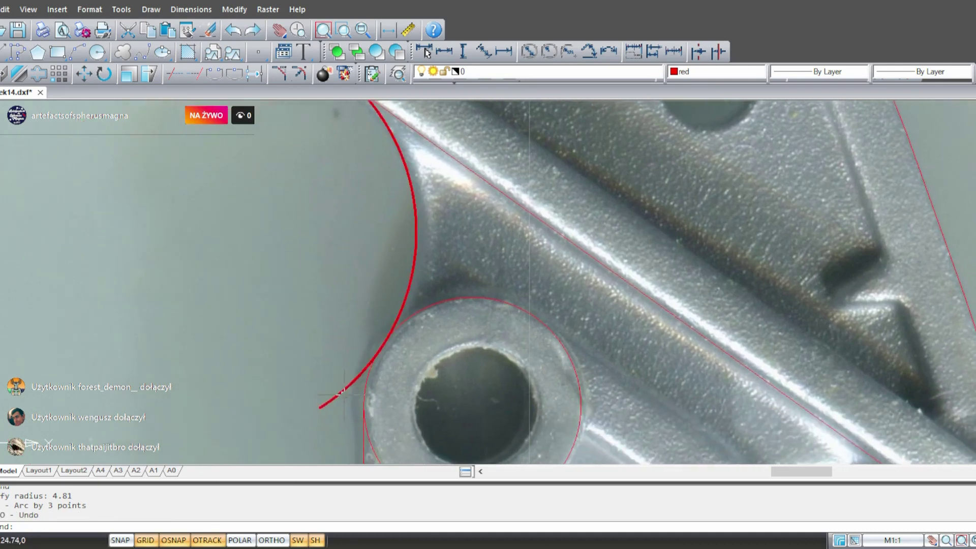
middle_click_drag(379, 375, 399, 425)
scroll(457, 306, "up", 1)
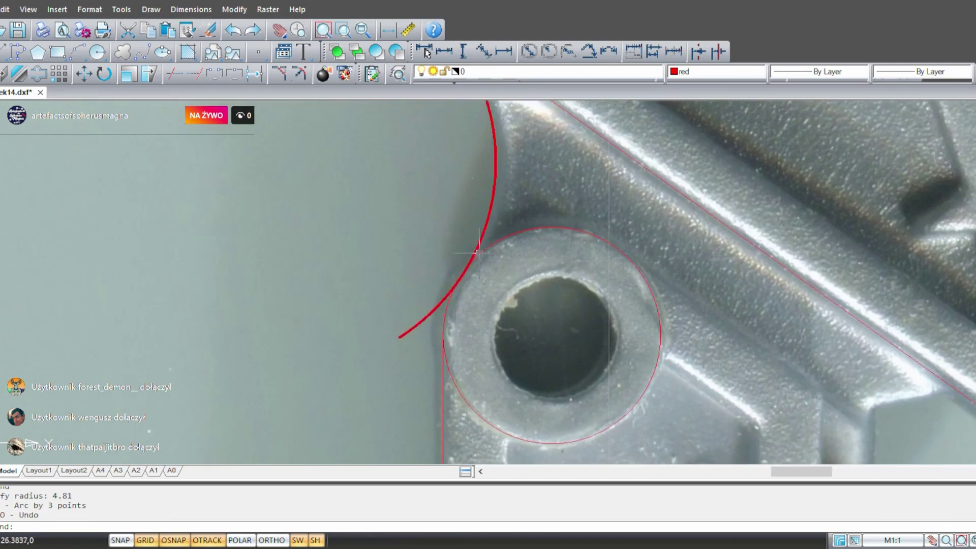
scroll(460, 273, "up", 2)
scroll(461, 273, "up", 1)
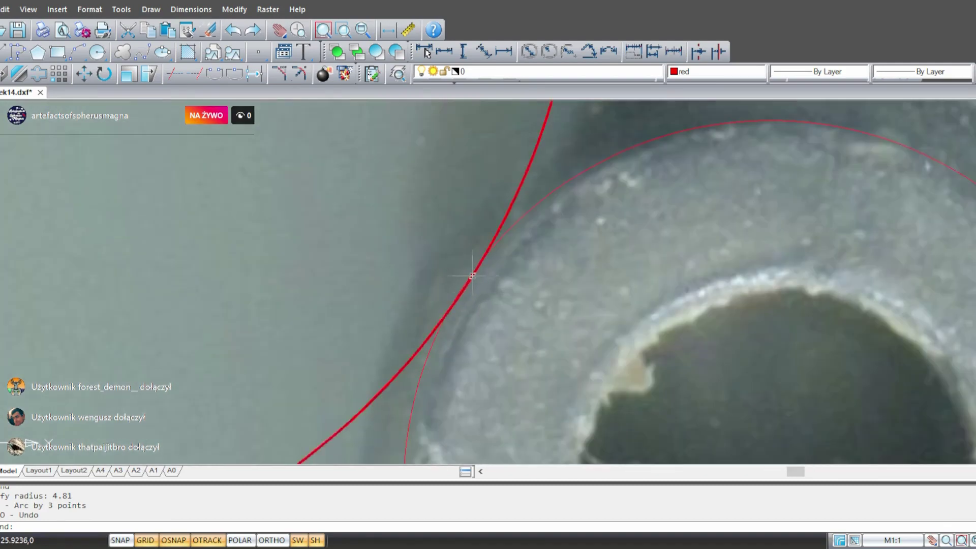
scroll(472, 276, "up", 2)
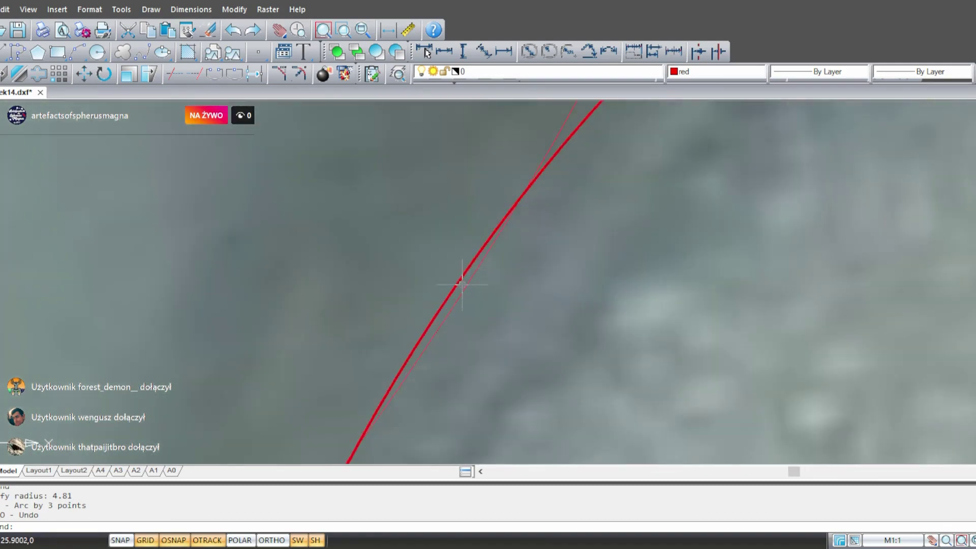
scroll(462, 285, "down", 3)
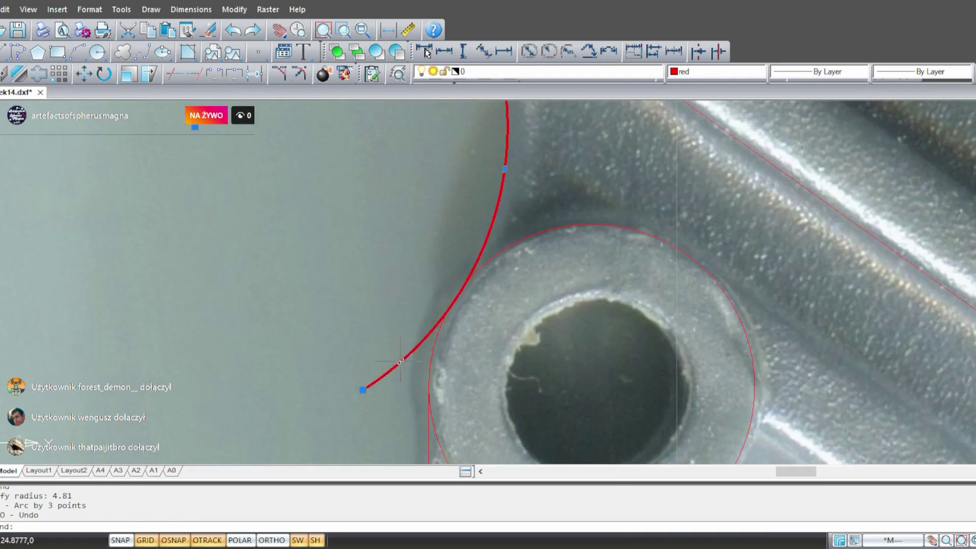
left_click(363, 390)
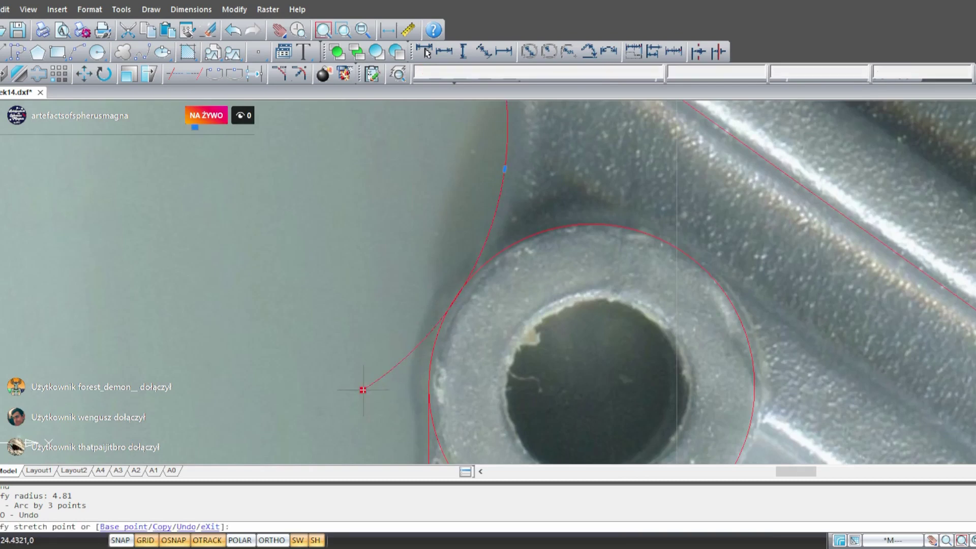
left_click(495, 212)
key("Escape")
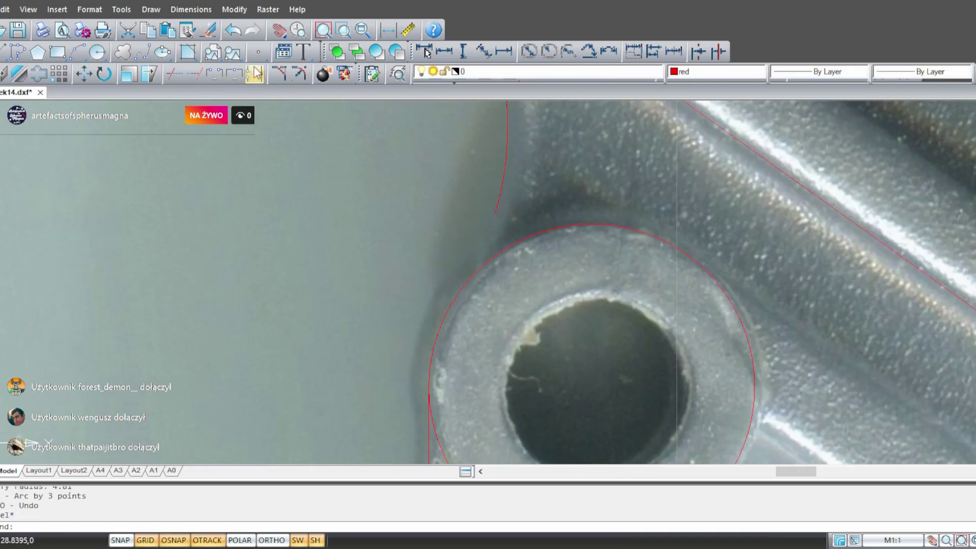
- Extend the shortened transition arc until it meets the ring circle
left_click(194, 74)
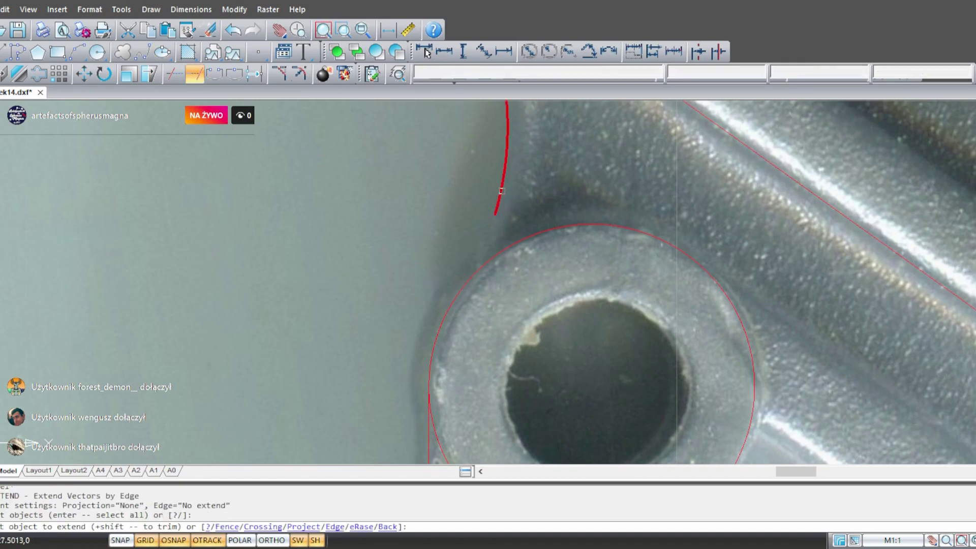
left_click(502, 191)
mouse_move(524, 240)
middle_mouse_down()
mouse_move(435, 274)
mouse_move(429, 266)
middle_mouse_up()
scroll(434, 247, "down", 3)
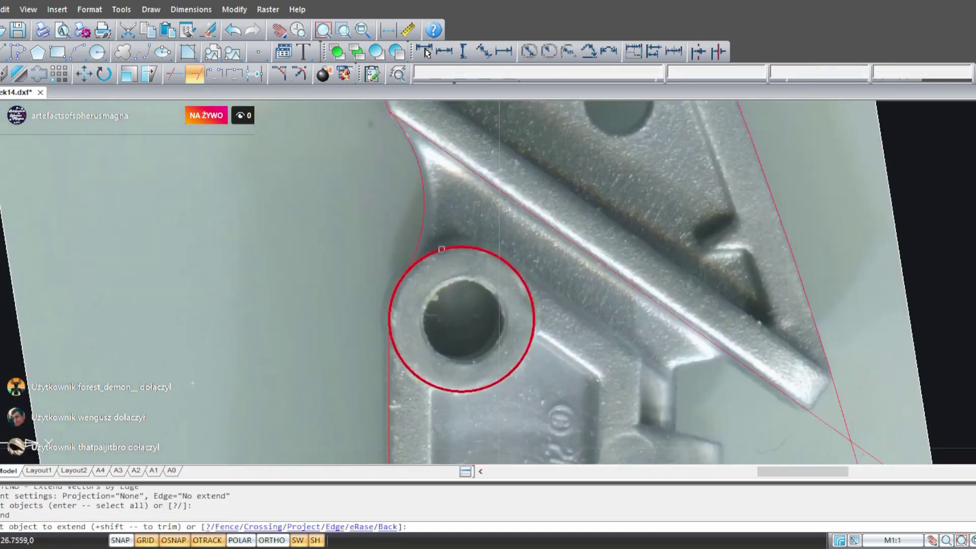
left_click(421, 285)
scroll(410, 277, "up", 6)
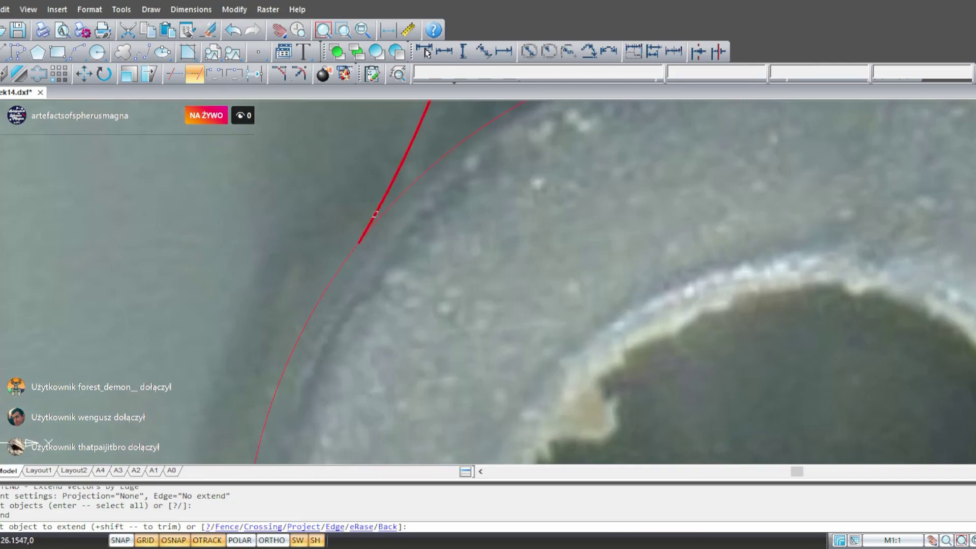
scroll(410, 277, "down", 5)
key("Escape")
middle_click_drag(364, 224, 365, 346)
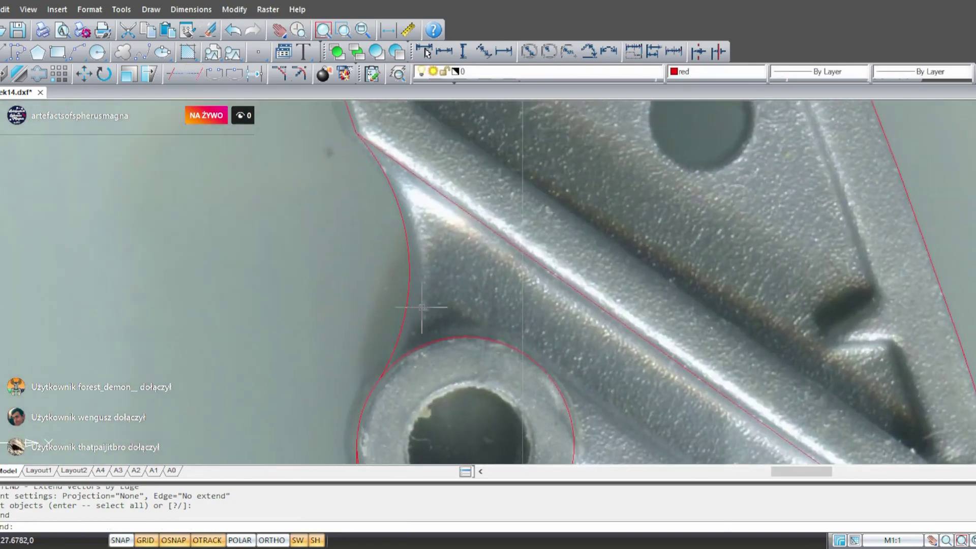
- Copy the diagonal rib line and paste the duplicate beside the photo
scroll(422, 308, "down", 2)
mouse_move(453, 308)
middle_mouse_down()
mouse_move(388, 281)
mouse_move(309, 211)
mouse_move(221, 168)
middle_mouse_up()
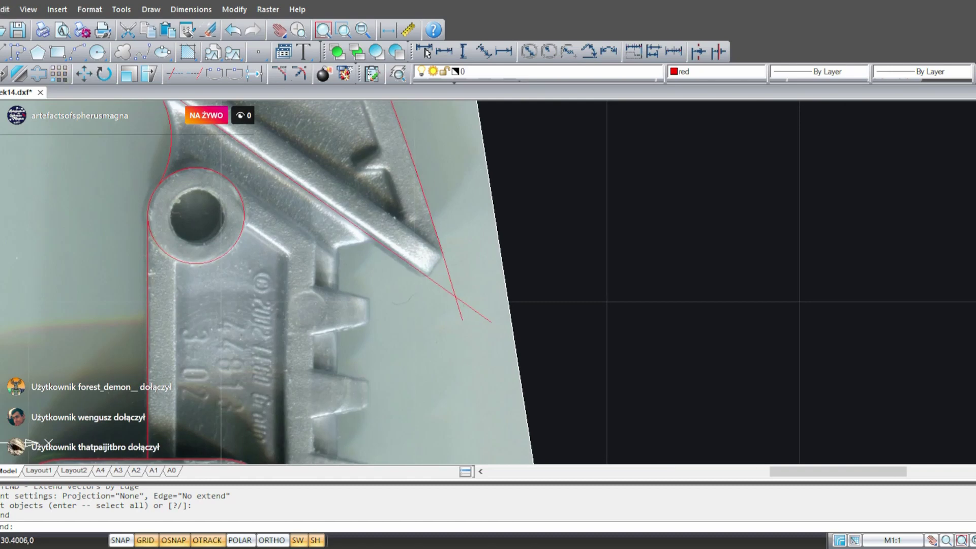
left_click(375, 239)
key("ctrl+c")
key("ctrl+v")
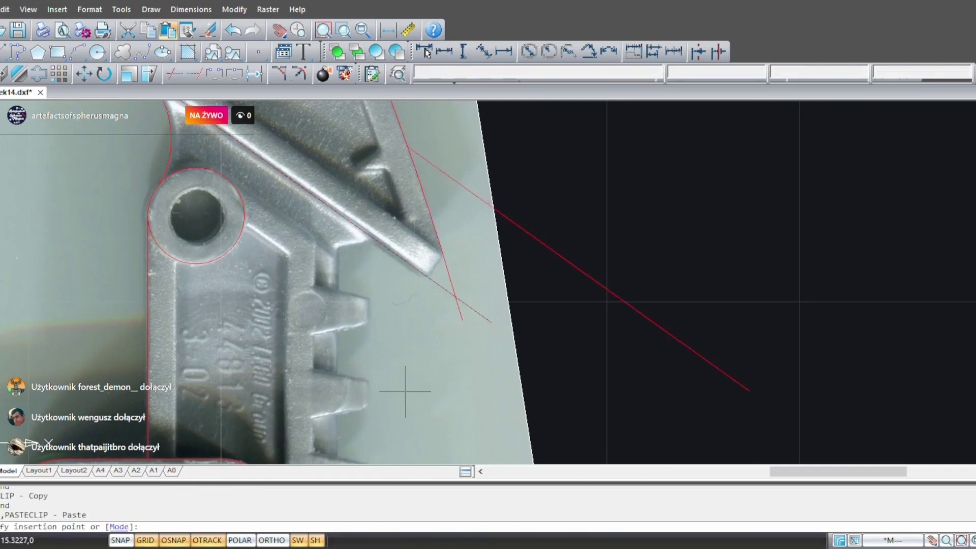
left_click(632, 338)
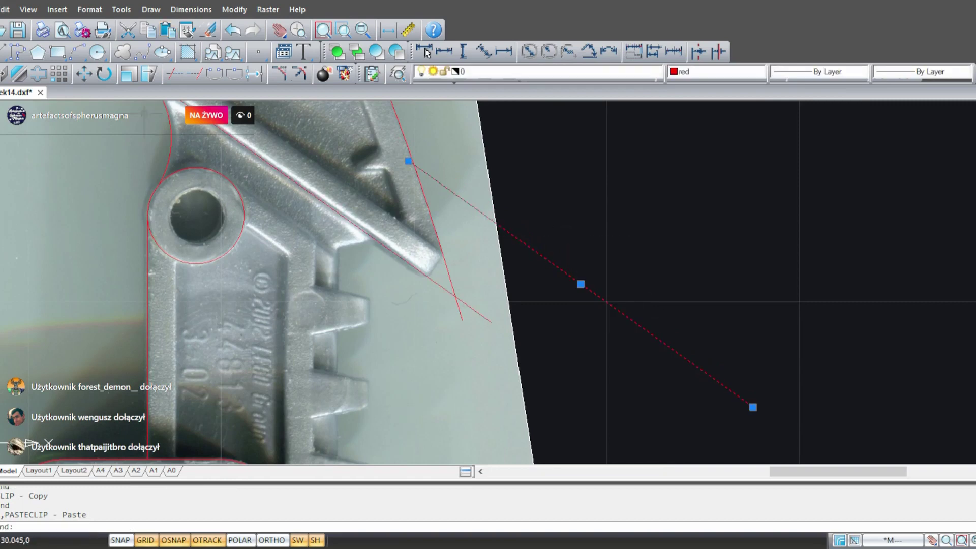
- Rotate the pasted line 90 degrees with ortho mode on, making it perpendicular to the rib line
left_click(103, 73)
left_click(573, 293)
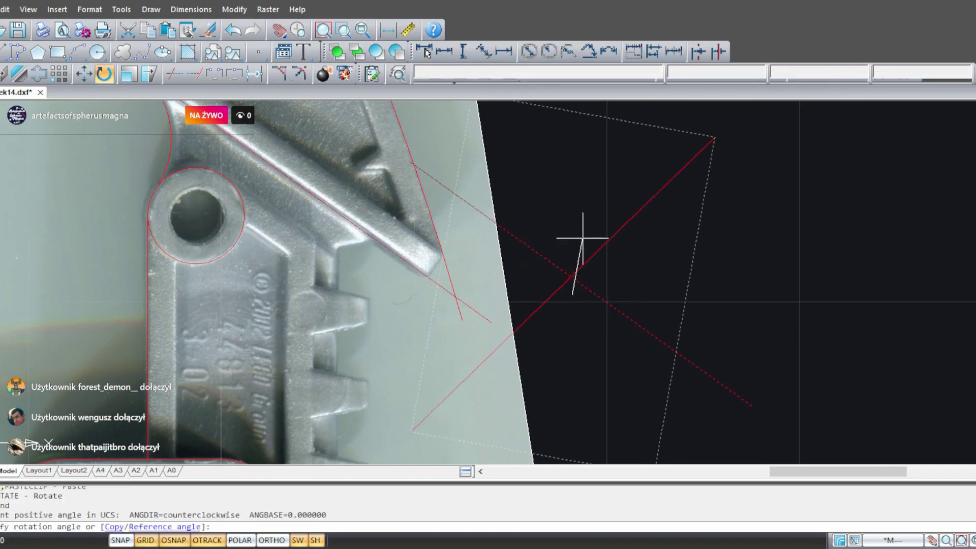
key("F8")
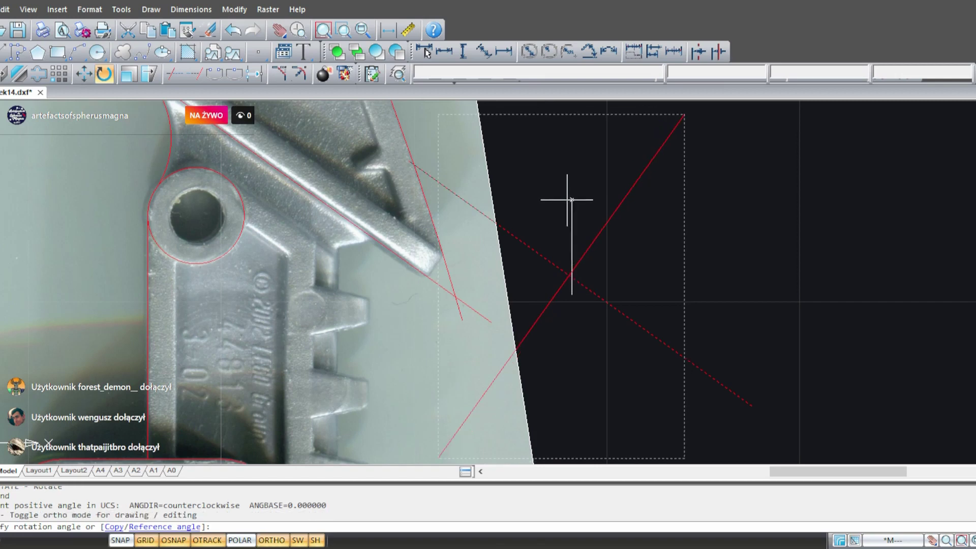
left_click(567, 199)
- Cut the perpendicular line and paste it along the rib's short end edge so it crosses both outline lines
left_click(593, 303)
left_click(566, 260)
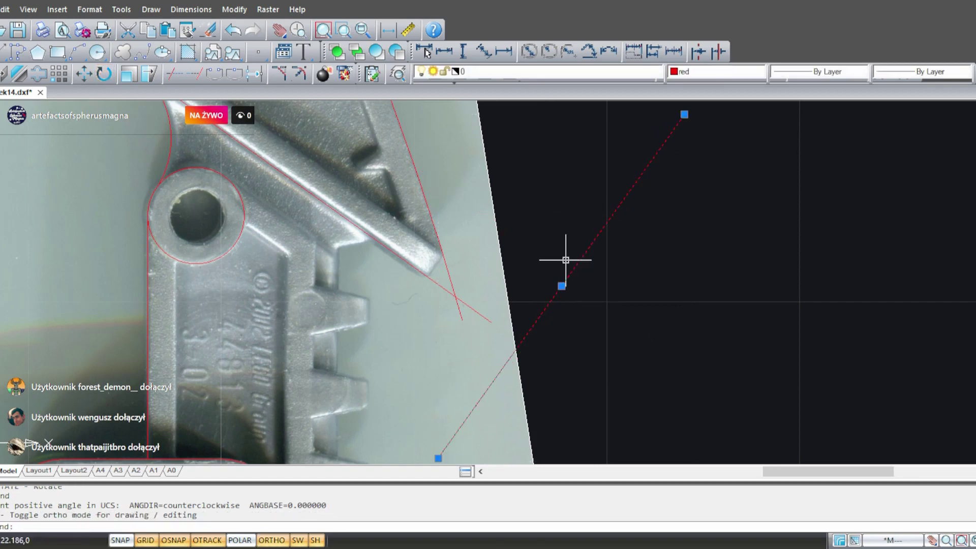
key("ctrl+x")
key("ctrl+v")
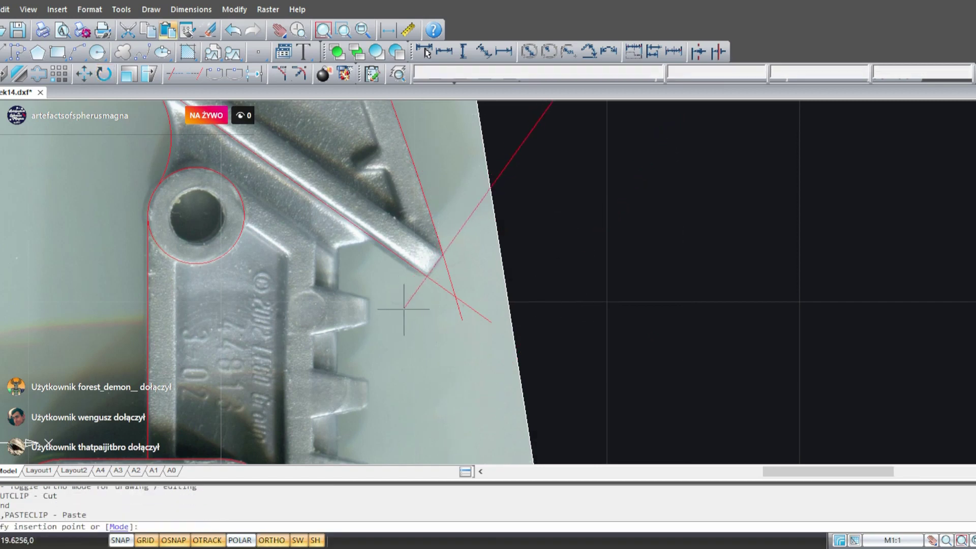
left_click(405, 310)
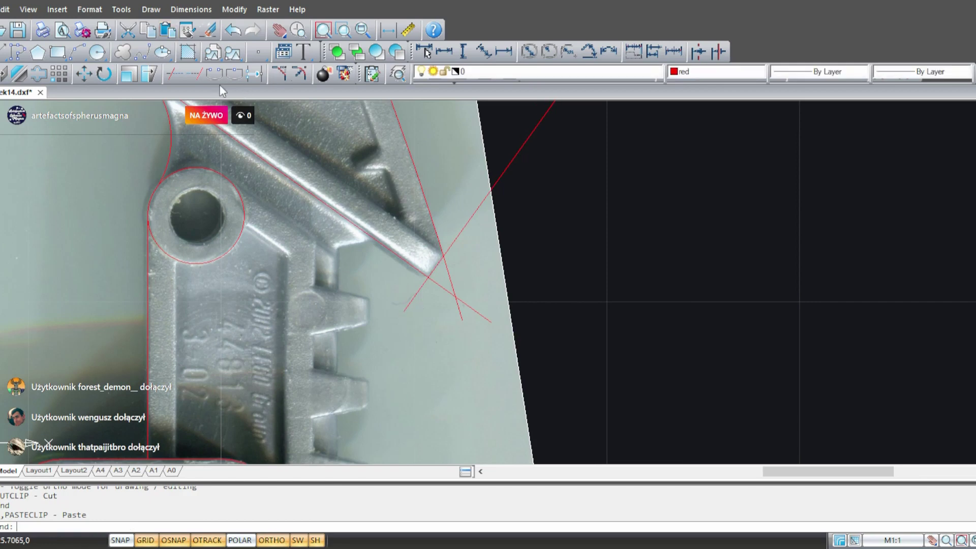
- Trim the overhanging ends of the rib line, outer outline and perpendicular end line so they meet at the rib's tip corners
left_click(175, 74)
key("Return")
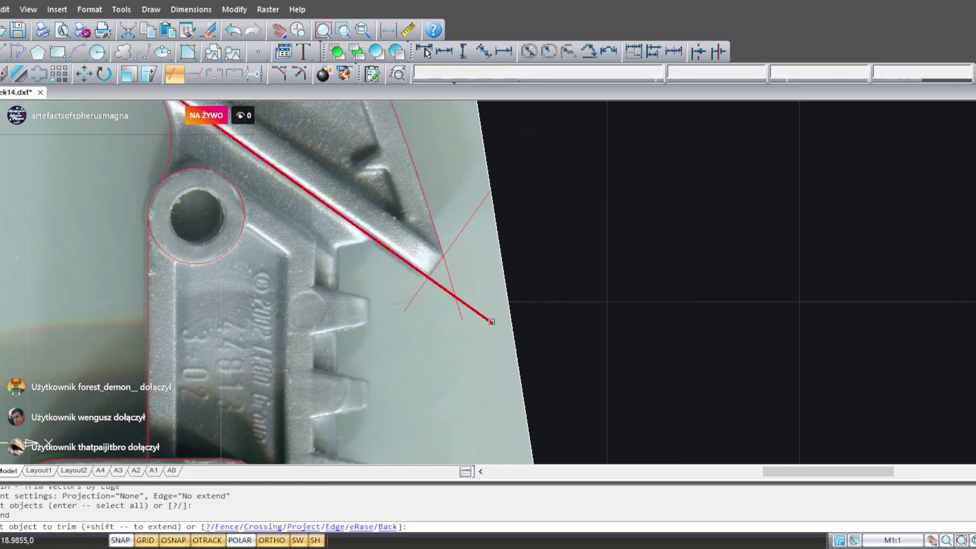
left_click(497, 364)
left_click(440, 316)
left_click(475, 325)
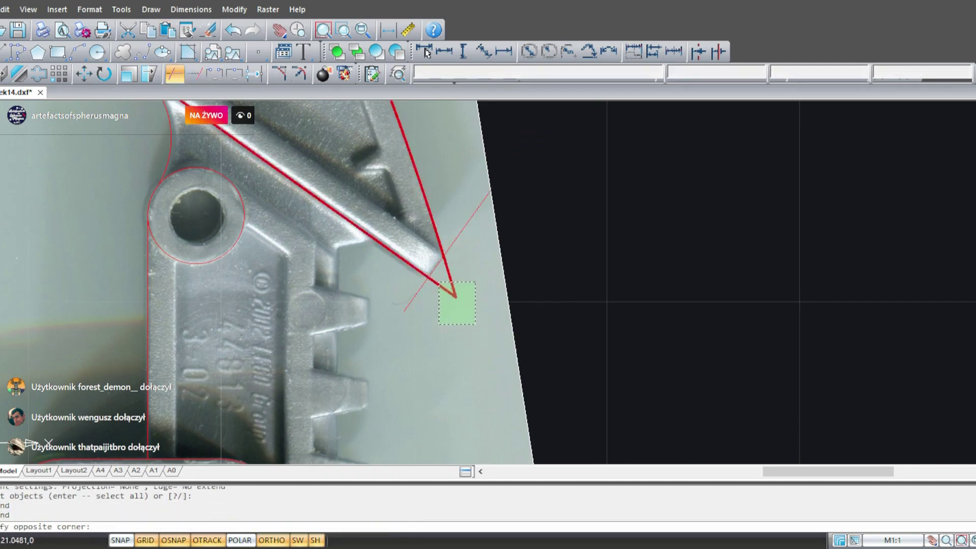
left_click(439, 283)
left_click(430, 311)
left_click(400, 291)
left_click(463, 255)
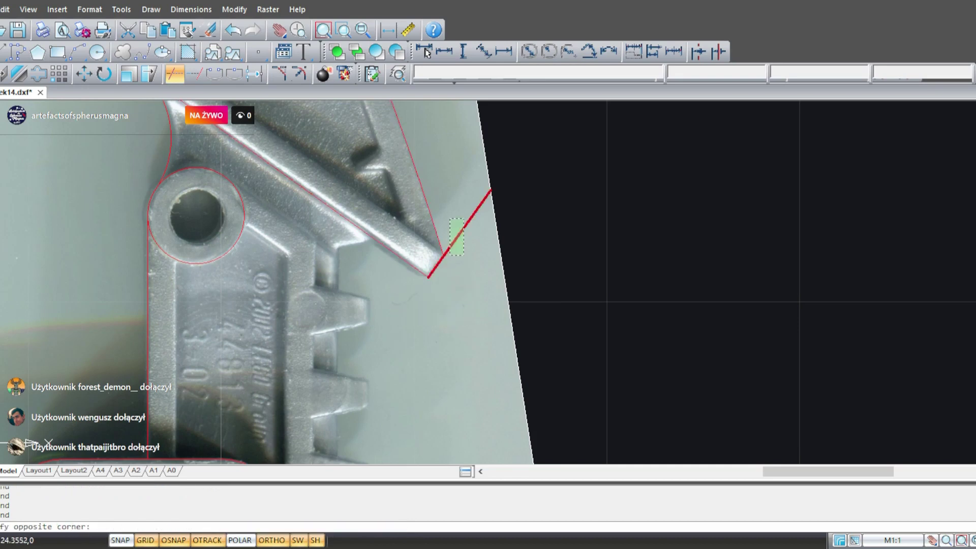
left_click(450, 220)
middle_click_drag(462, 236, 510, 311)
key("Return")
- Measure the rib's short end edge with an aligned dimension, without placing it
left_click(428, 316)
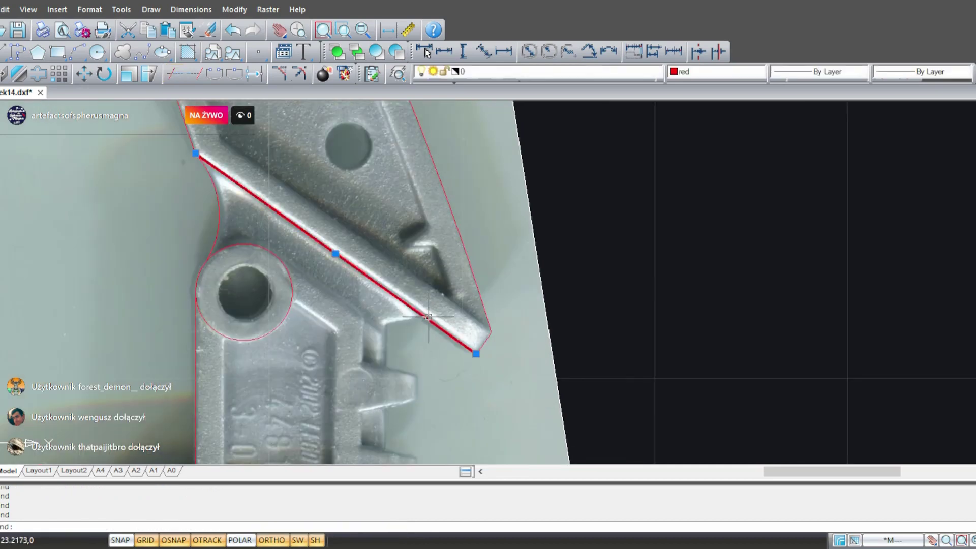
mouse_move(421, 236)
middle_mouse_down()
mouse_move(493, 349)
mouse_move(414, 214)
mouse_move(488, 410)
middle_mouse_up()
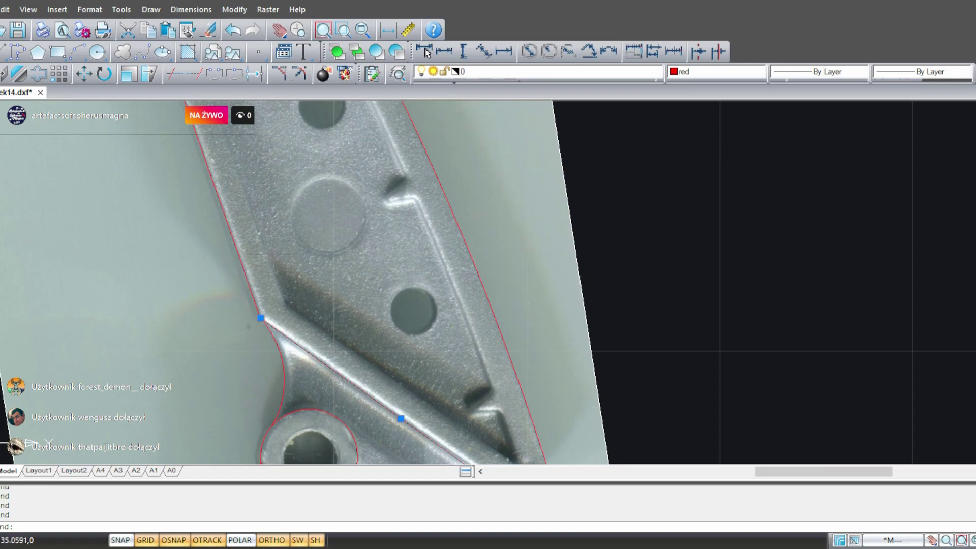
scroll(330, 369, "down", 5)
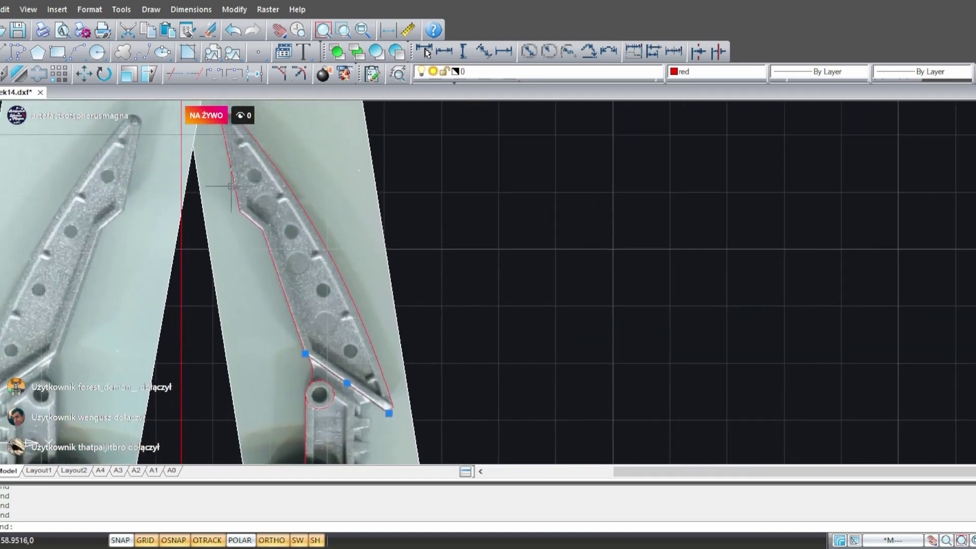
scroll(388, 338, "up", 8)
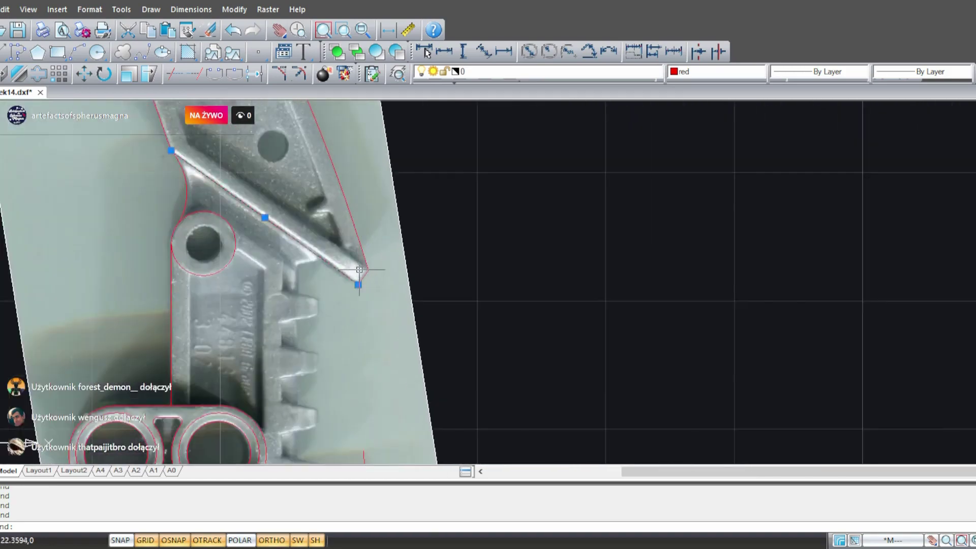
mouse_move(331, 299)
middle_mouse_down()
mouse_move(335, 336)
mouse_move(419, 348)
middle_mouse_up()
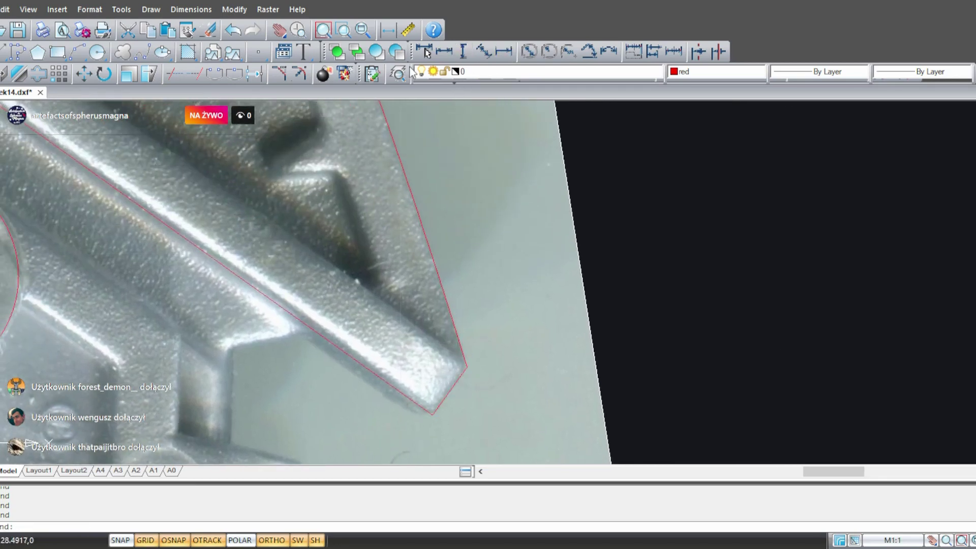
left_click(485, 57)
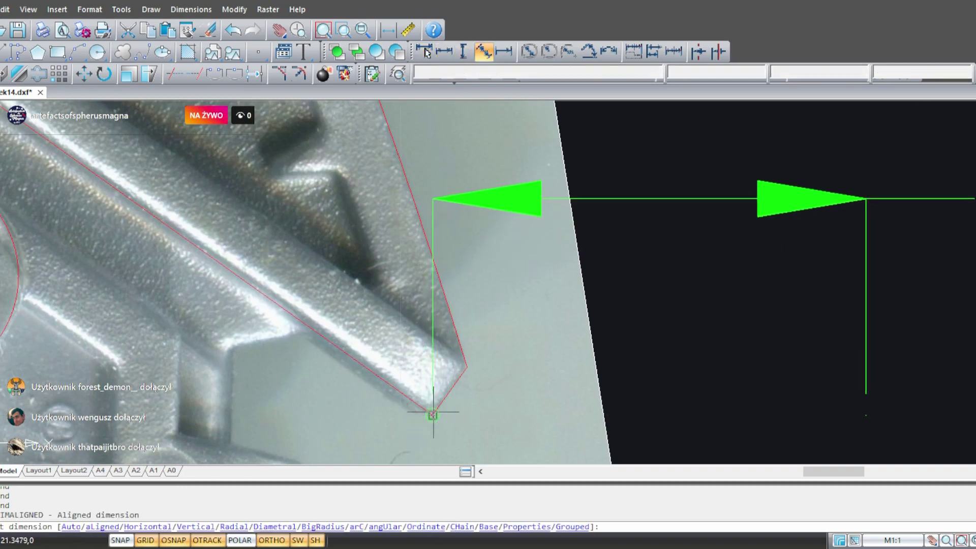
scroll(573, 338, "down", 3)
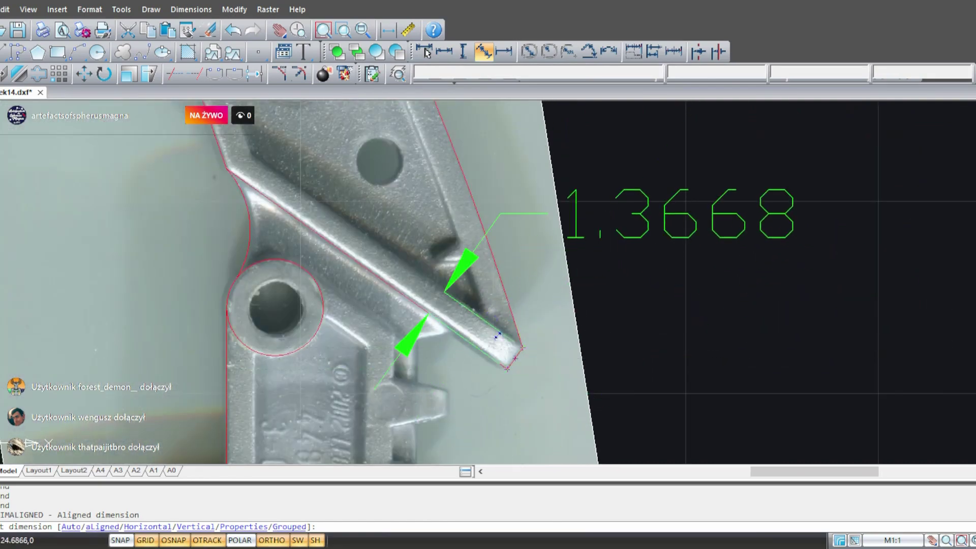
middle_click_drag(483, 297, 577, 449)
left_click(569, 442)
scroll(475, 348, "down", 3)
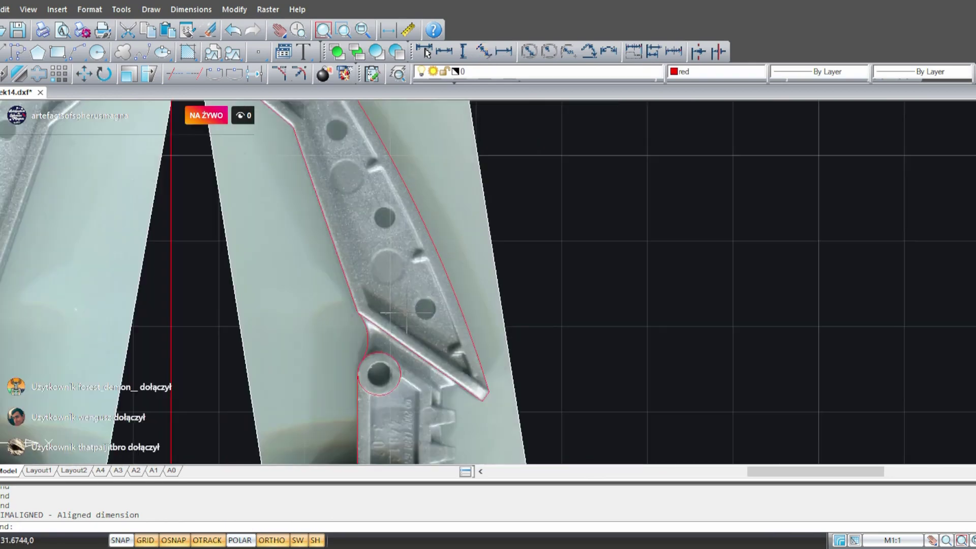
- Offset the diagonal rib line toward the blade's interior, picking the short end edge's two endpoints as the offset distance
middle_click_drag(475, 348, 439, 409)
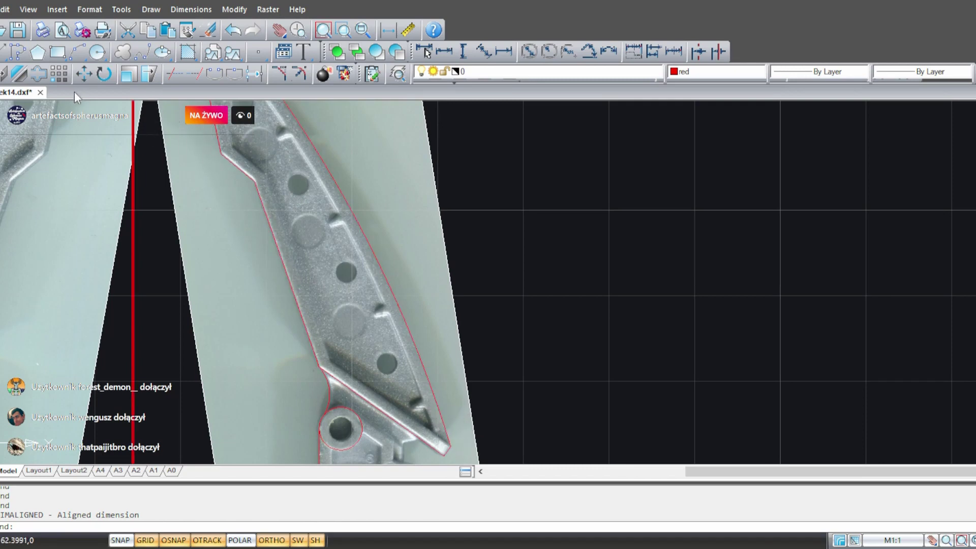
left_click(39, 75)
scroll(554, 340, "up", 5)
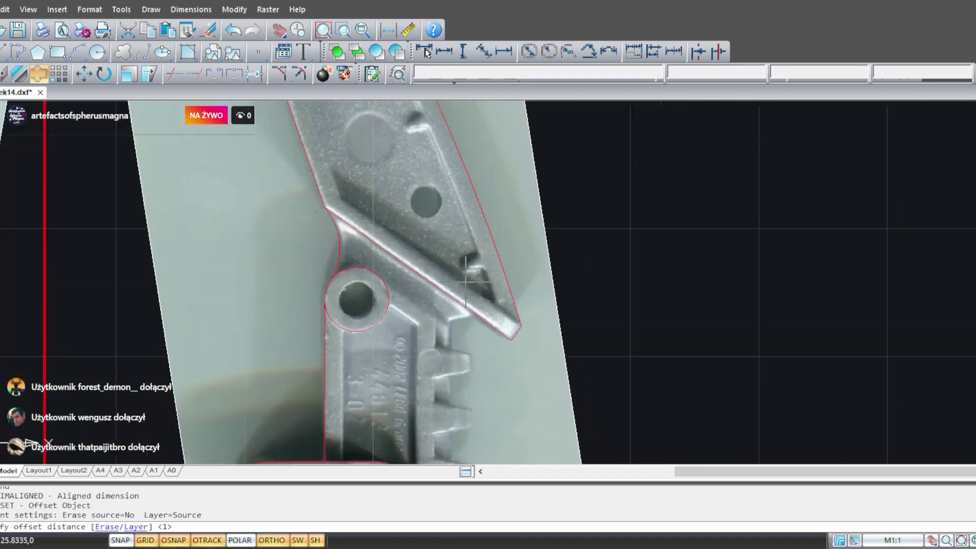
scroll(554, 340, "up", 2)
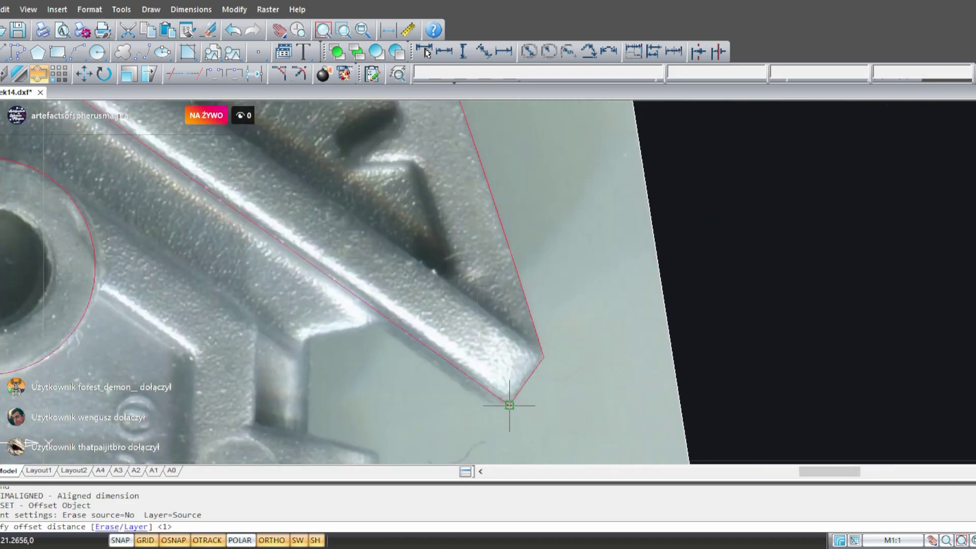
left_click(510, 404)
left_click(542, 355)
scroll(539, 356, "down", 3)
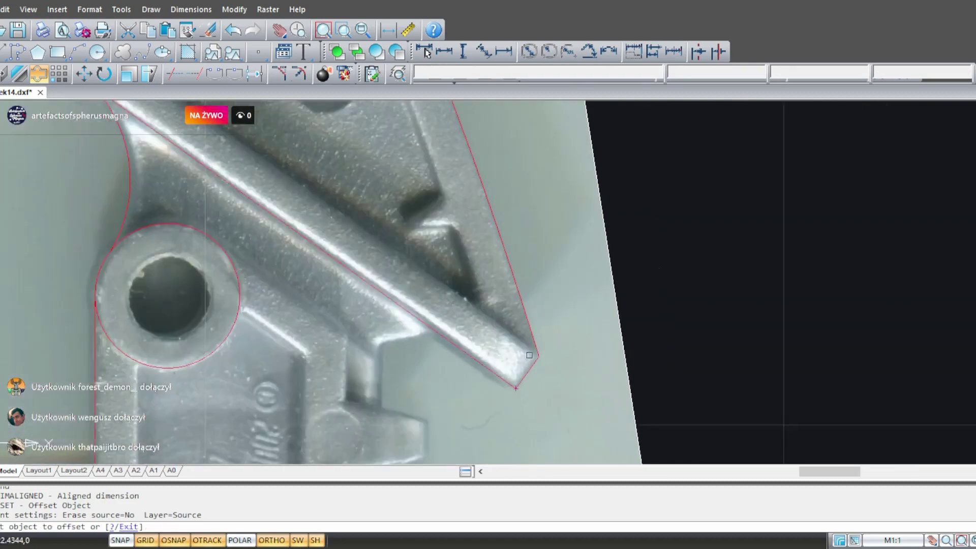
left_click(442, 324)
left_click(461, 278)
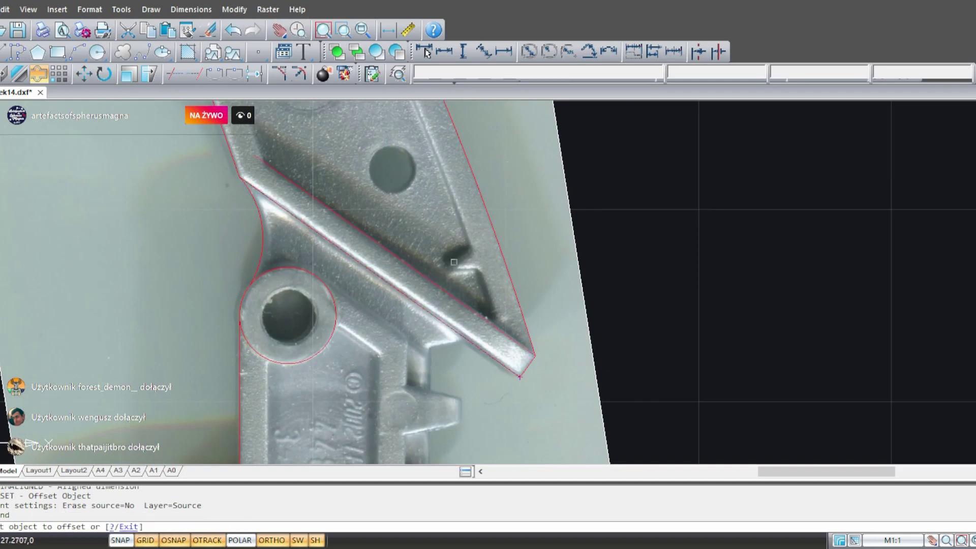
- Offset the curved outer outline and the long straight edge opposite it into the blade by the same distance
middle_click_drag(488, 261, 499, 406)
left_click(489, 306)
left_click(440, 311)
left_click(266, 244)
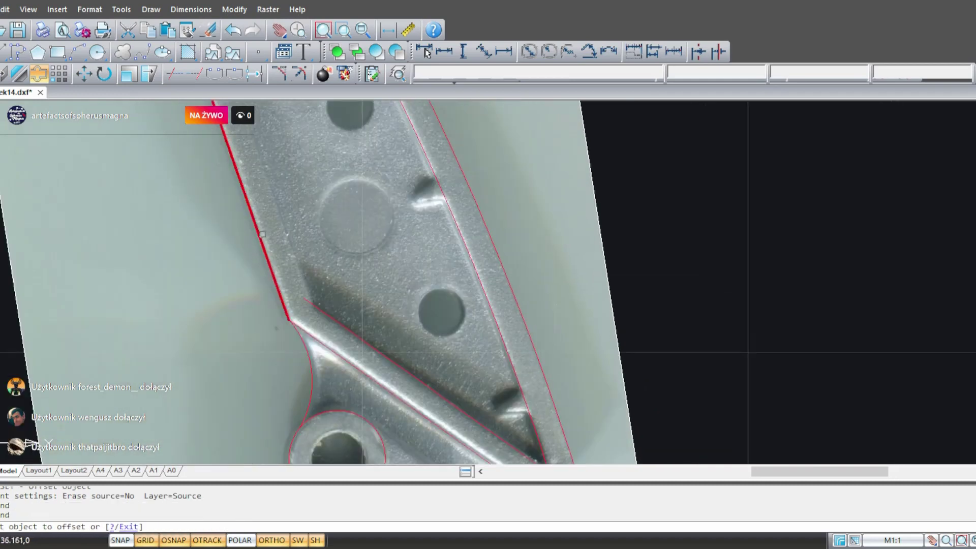
left_click(319, 229)
- Offset the short slanted edge and the straight edge leading to the tip into the blade by the same distance
middle_click_drag(319, 230, 371, 433)
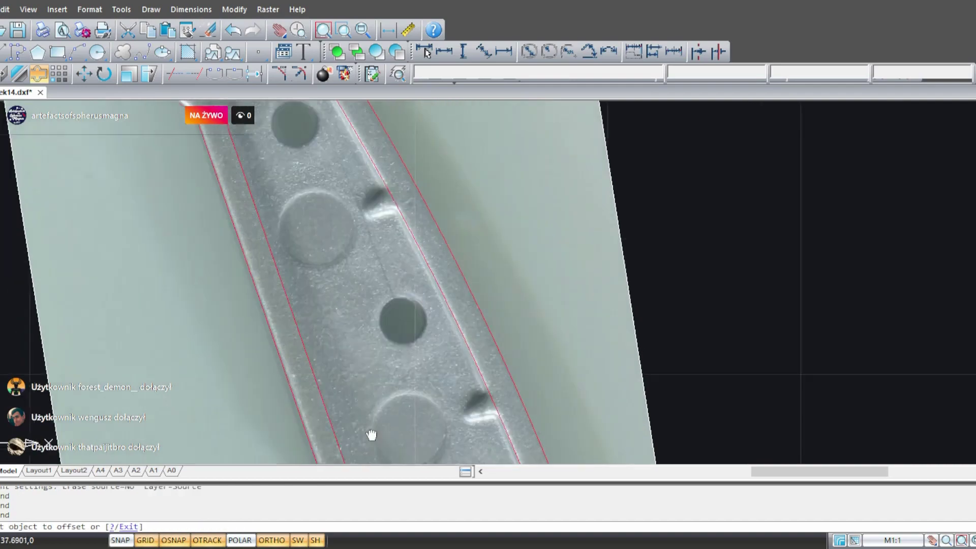
middle_click_drag(307, 201, 259, 183)
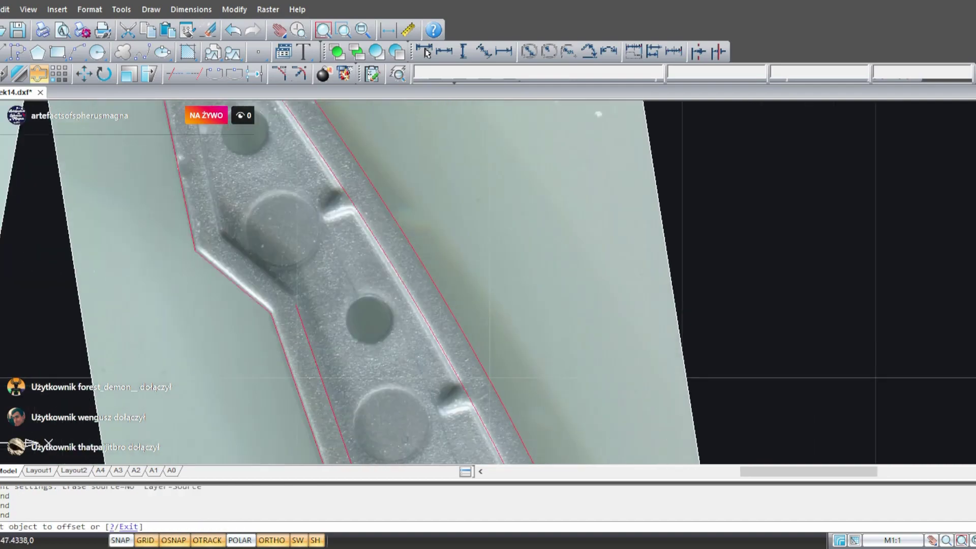
left_click(239, 286)
left_click(283, 257)
middle_click_drag(279, 268, 285, 357)
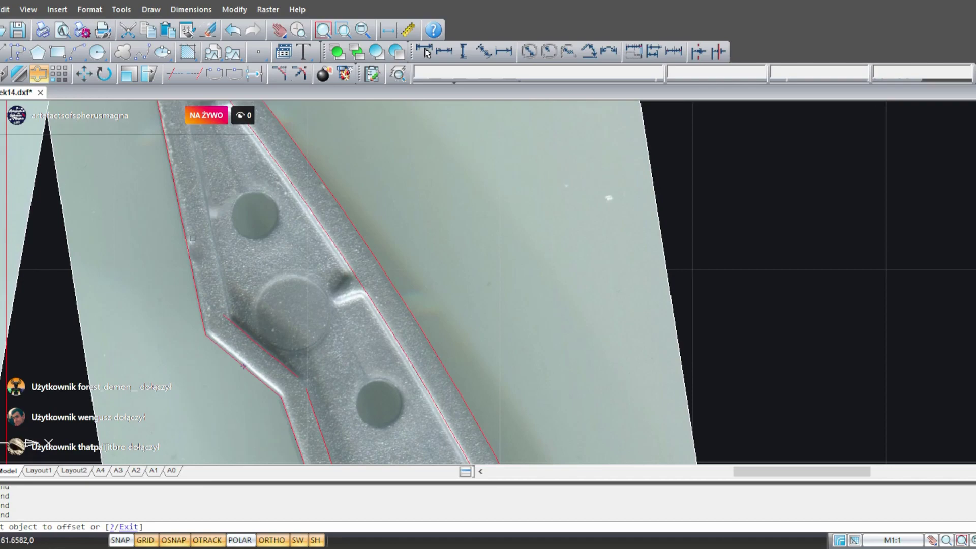
left_click(191, 239)
left_click(236, 235)
- Offset the rounded tip arc inward by the same distance and delete the stray offset arc outside the blade
middle_click_drag(290, 210, 298, 319)
scroll(184, 175, "up", 2)
scroll(185, 174, "up", 2)
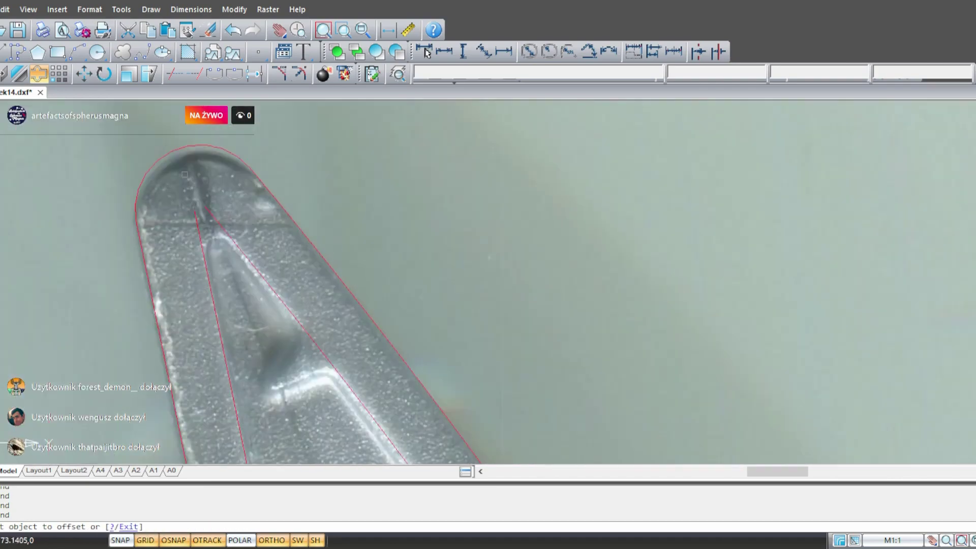
left_click(185, 175)
left_click(231, 267)
left_click(170, 152)
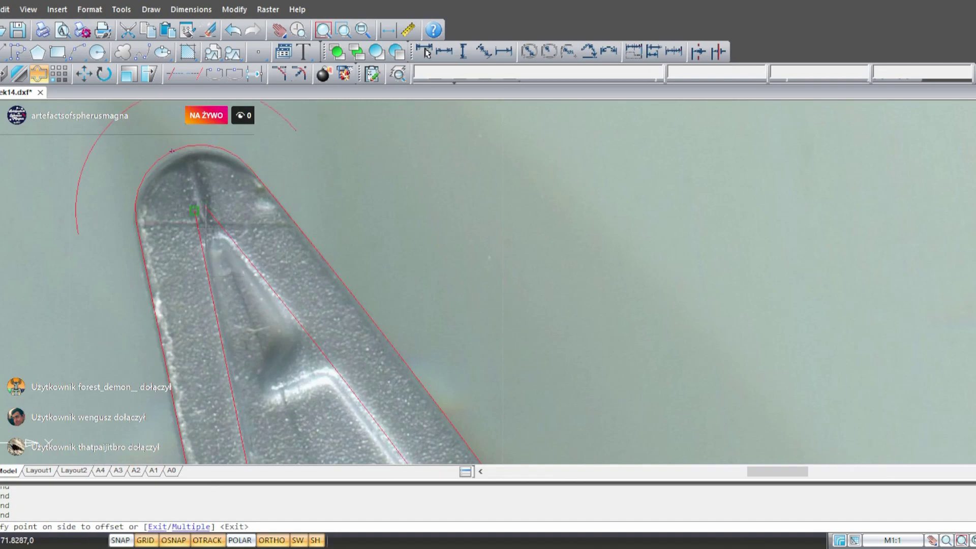
scroll(206, 219, "up", 3)
left_click(206, 219)
scroll(206, 218, "down", 5)
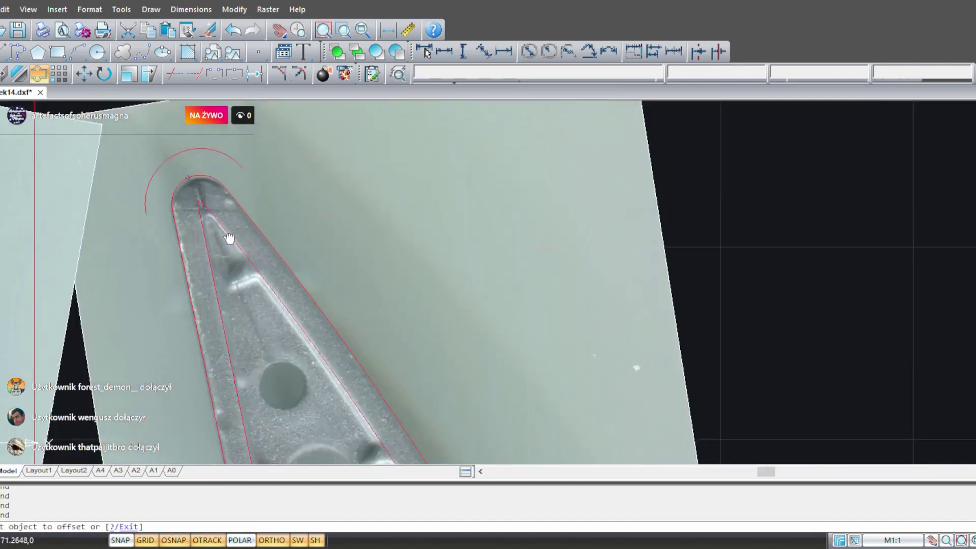
key("Escape")
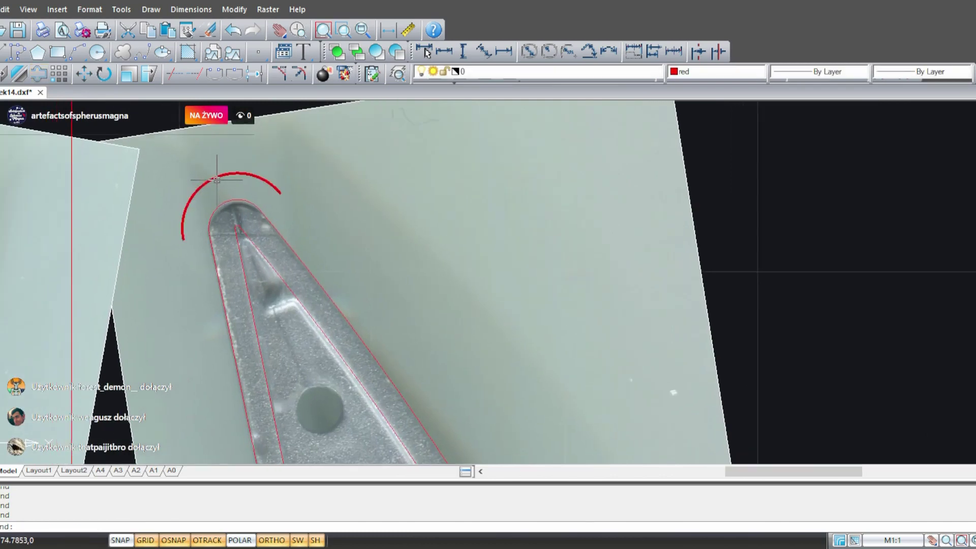
key("Delete")
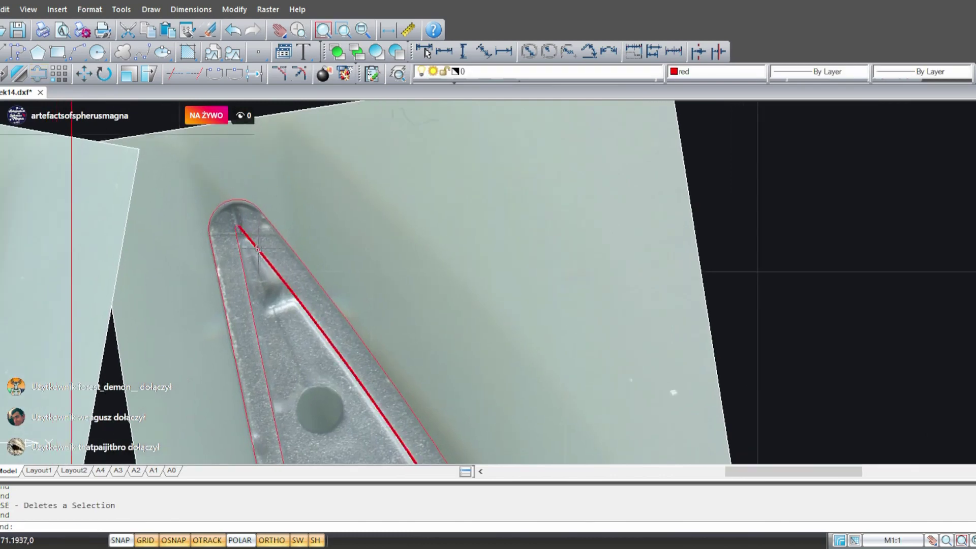
- Draw a three-point circle of radius about 0.4 over the recess's rounded tip, with object snap bypassed and ortho mode off
scroll(235, 263, "up", 3)
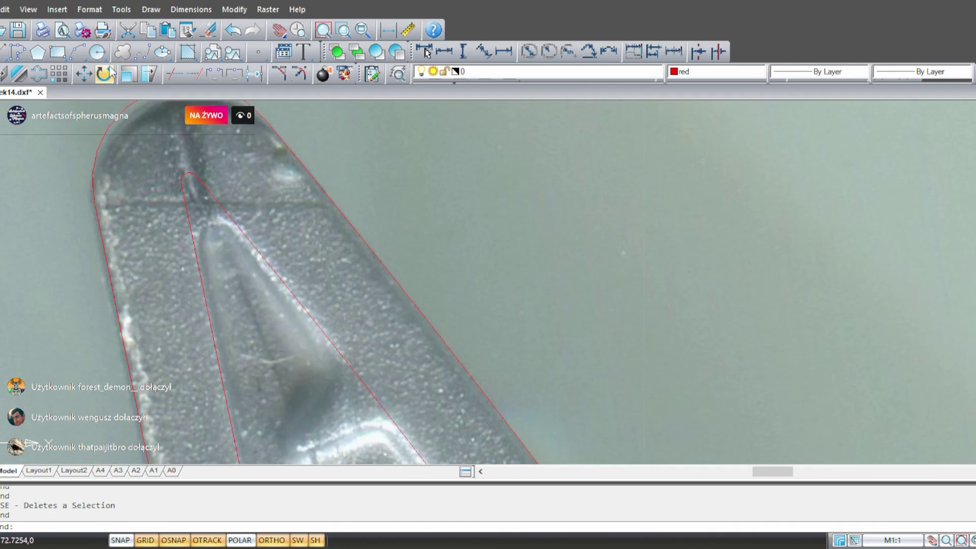
left_click(97, 53)
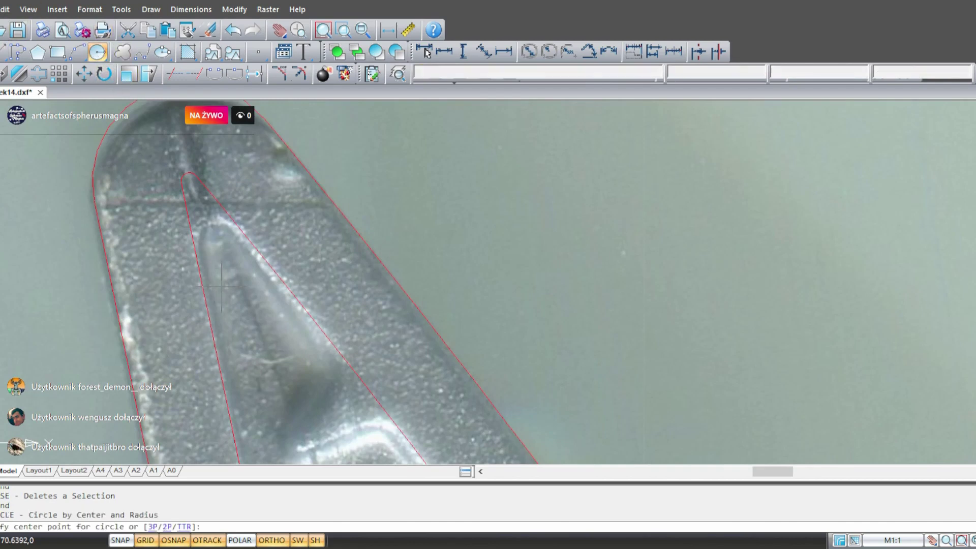
key("Return")
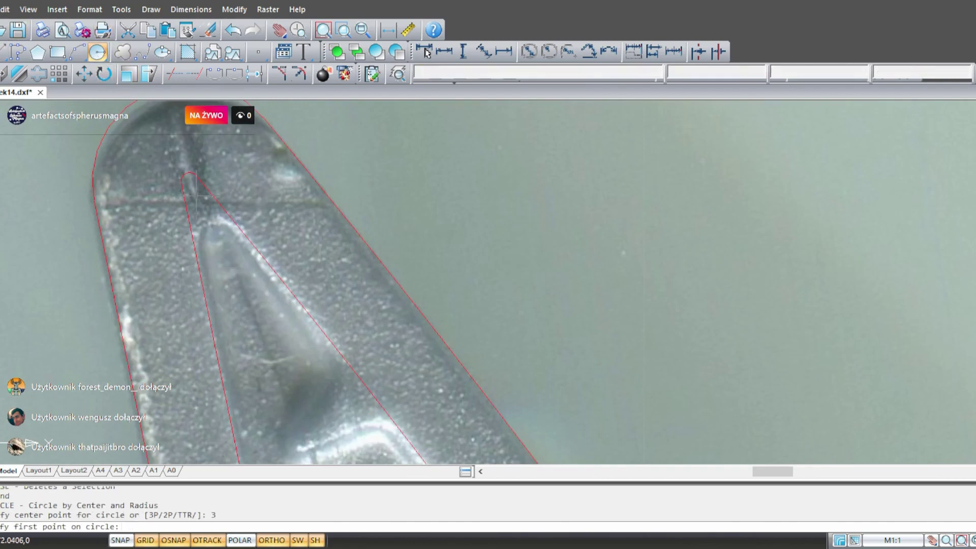
key("Tab")
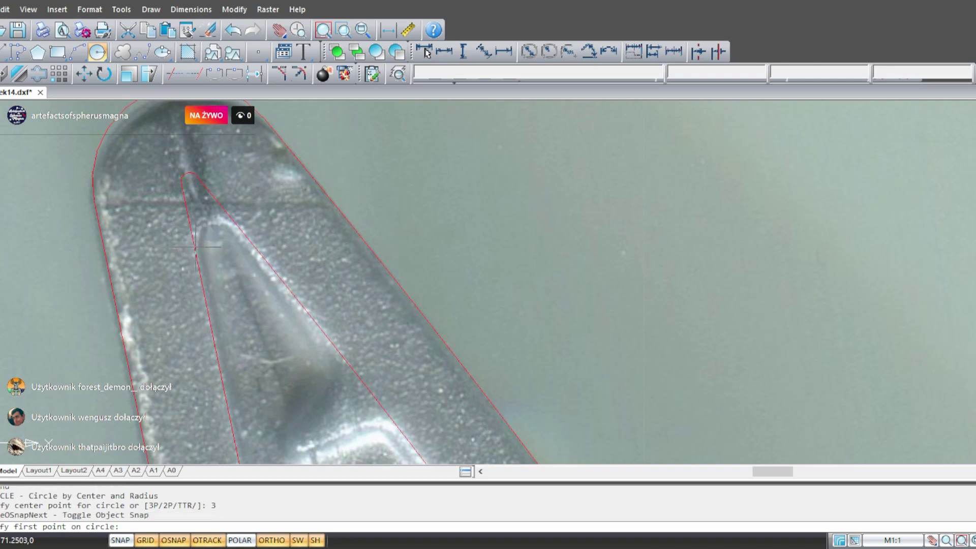
left_click(195, 248)
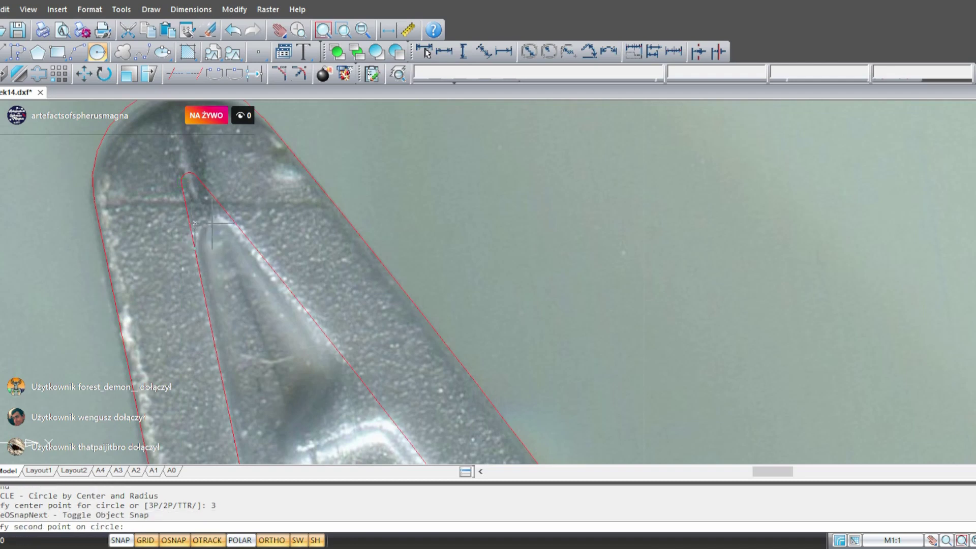
key("F8")
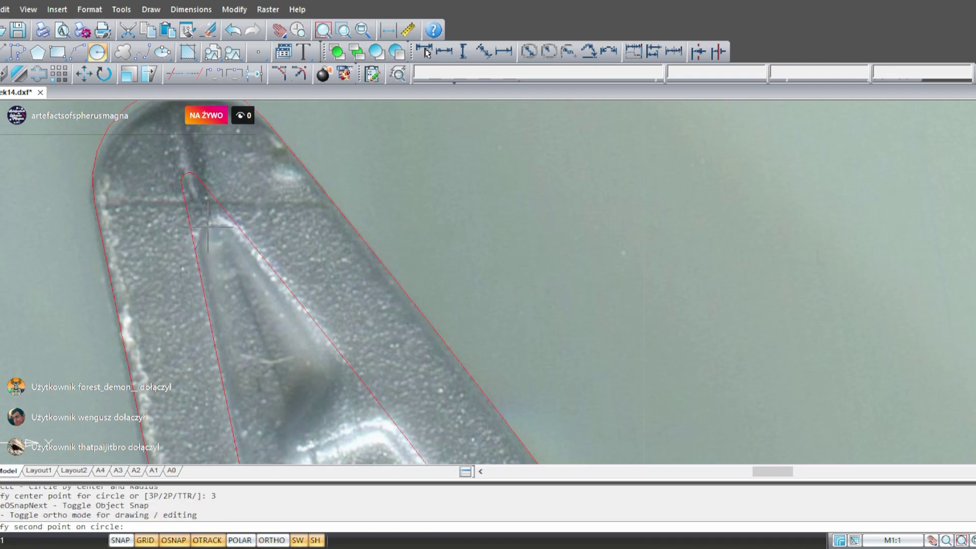
left_click(208, 226)
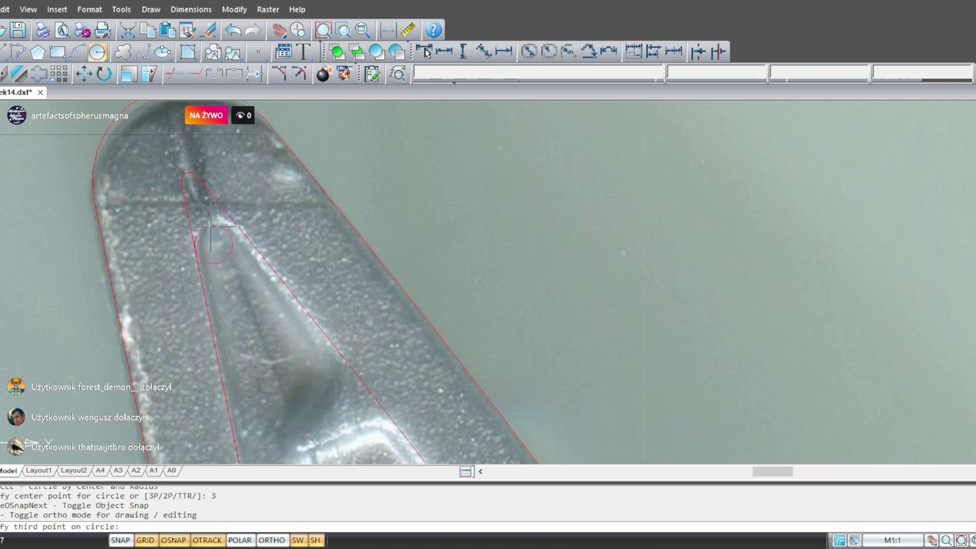
left_click(243, 235)
key("Escape")
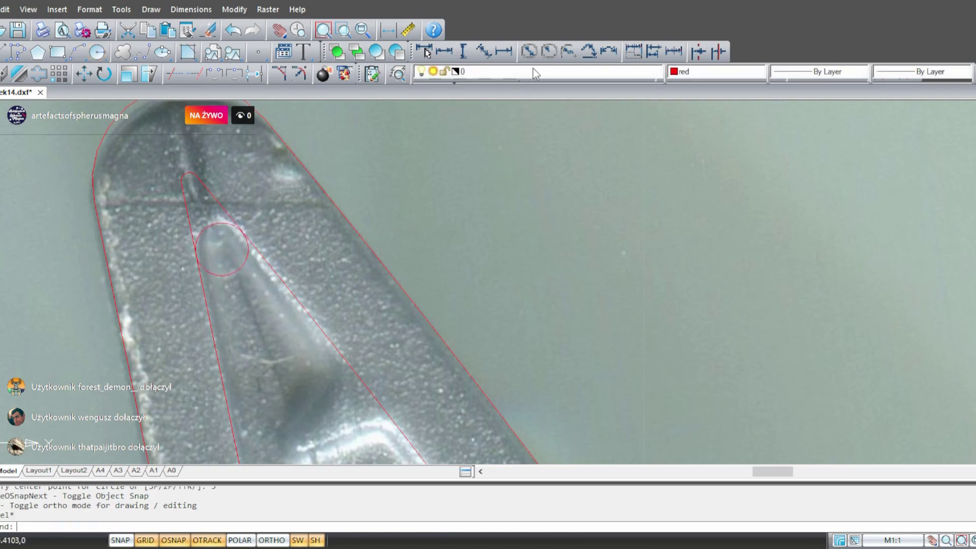
- Measure the radius of the circle at the recess tip with a radial dimension, without placing the dimension
left_click(549, 51)
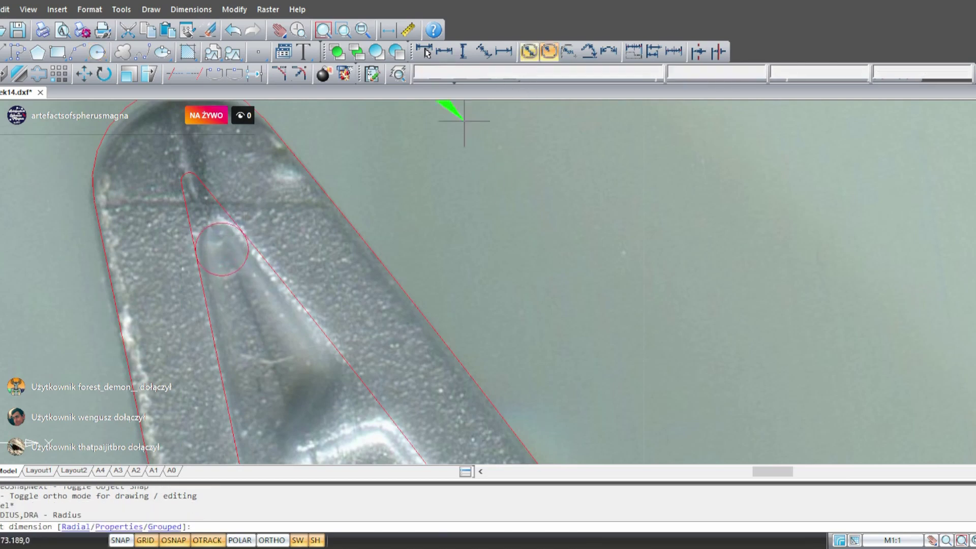
left_click(240, 268)
scroll(418, 266, "down", 1)
scroll(436, 234, "down", 2)
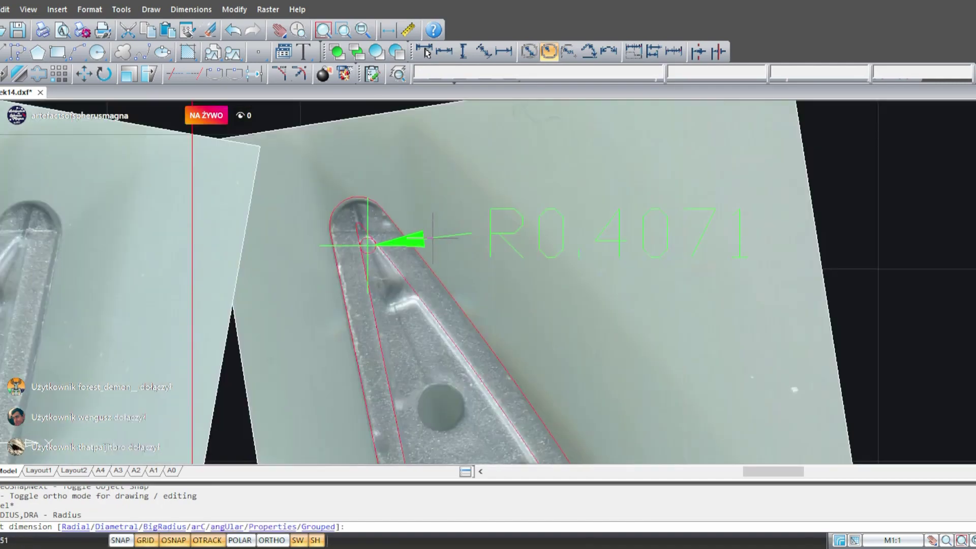
middle_click_drag(390, 286, 152, 294)
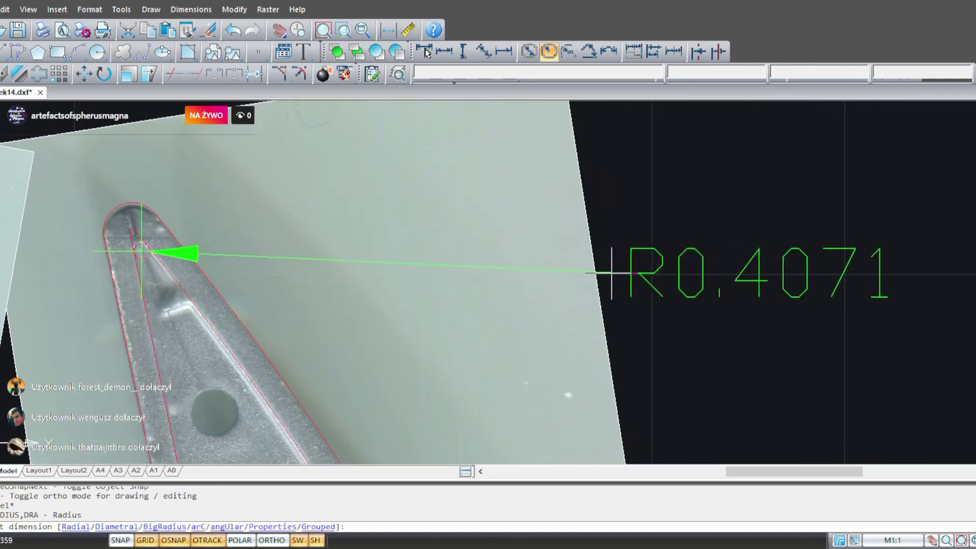
key("Escape")
middle_click_drag(535, 317, 754, 343)
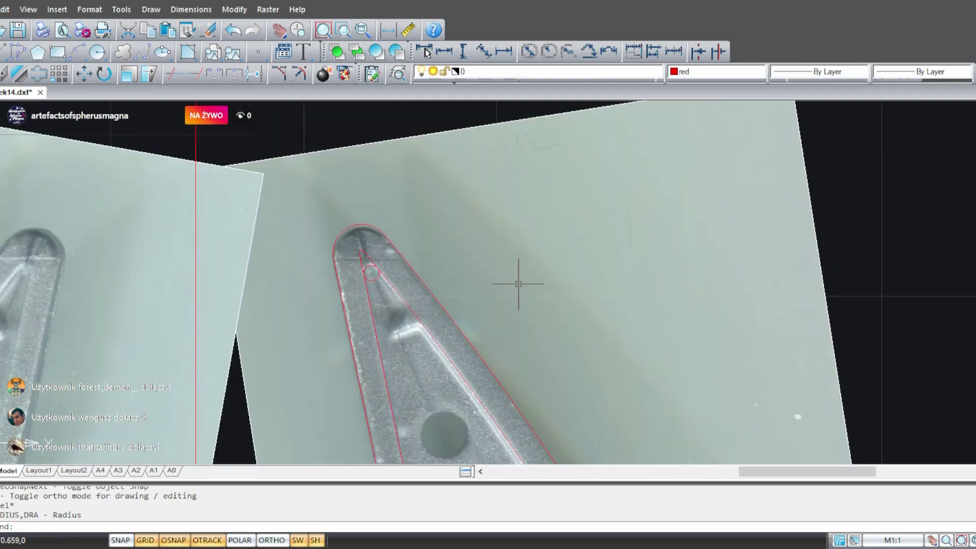
- Delete the circle drawn over the recess's rounded tip
scroll(371, 272, "up", 4)
left_click(365, 258)
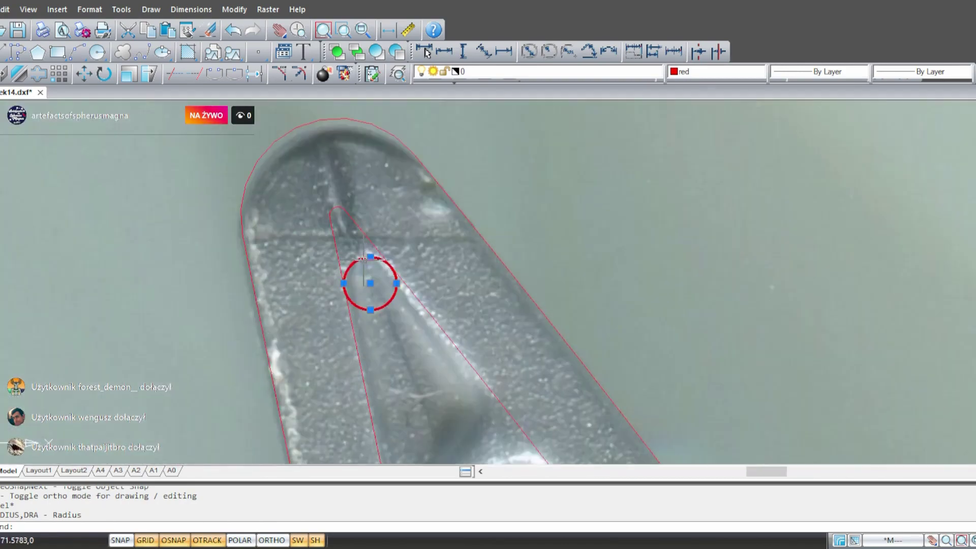
key("Delete")
- Fillet the two long recess border lines at the tip with radius 0.4 and delete the leftover small offset arc beyond the fillet
left_click(300, 74)
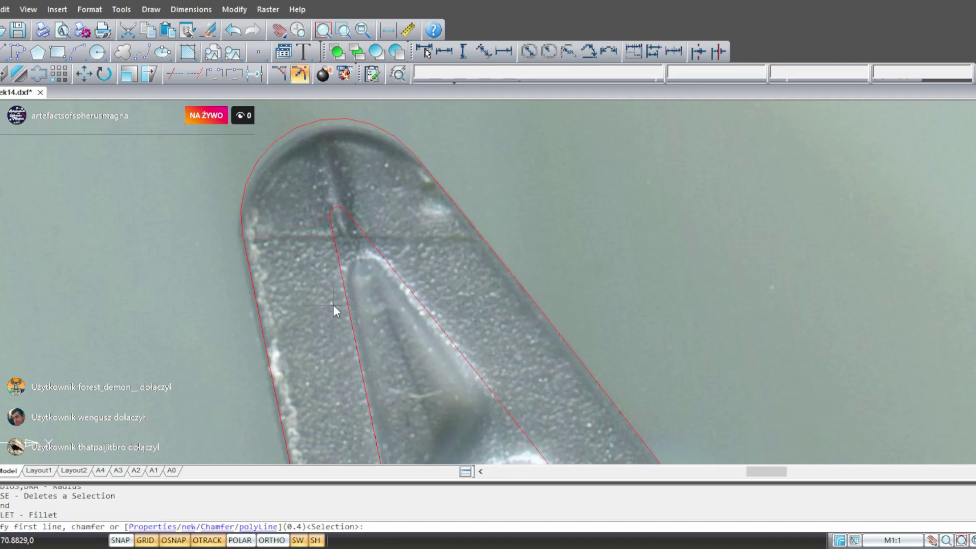
left_click(361, 371)
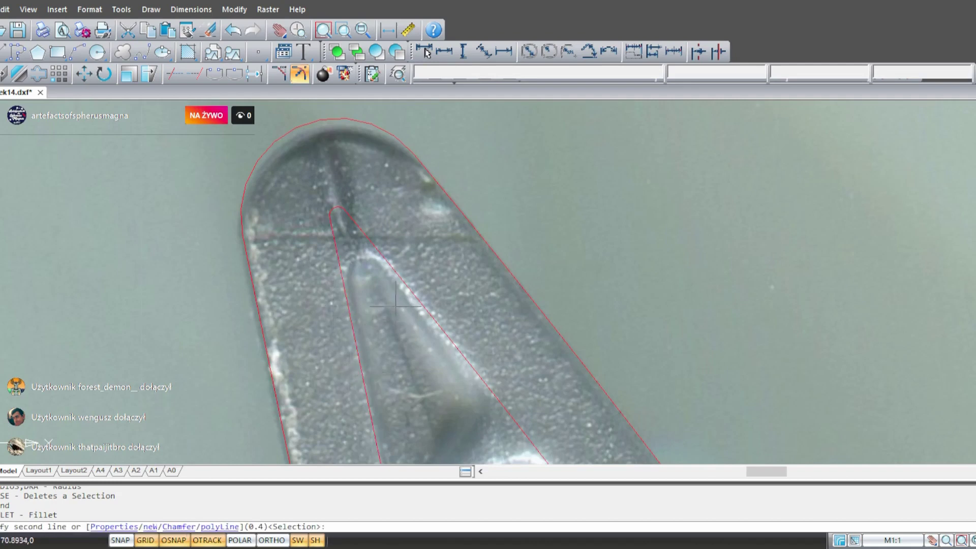
left_click(378, 304)
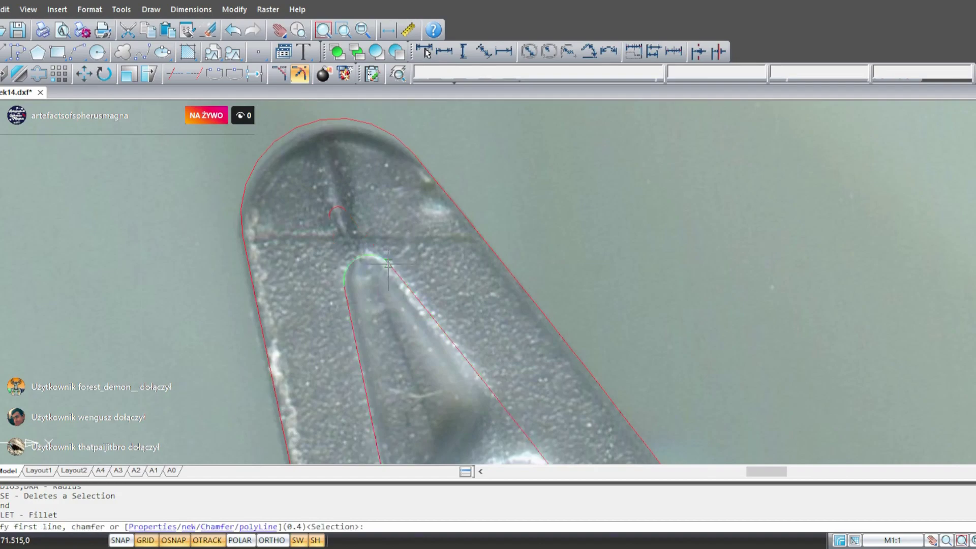
scroll(371, 308, "up", 4)
key("Escape")
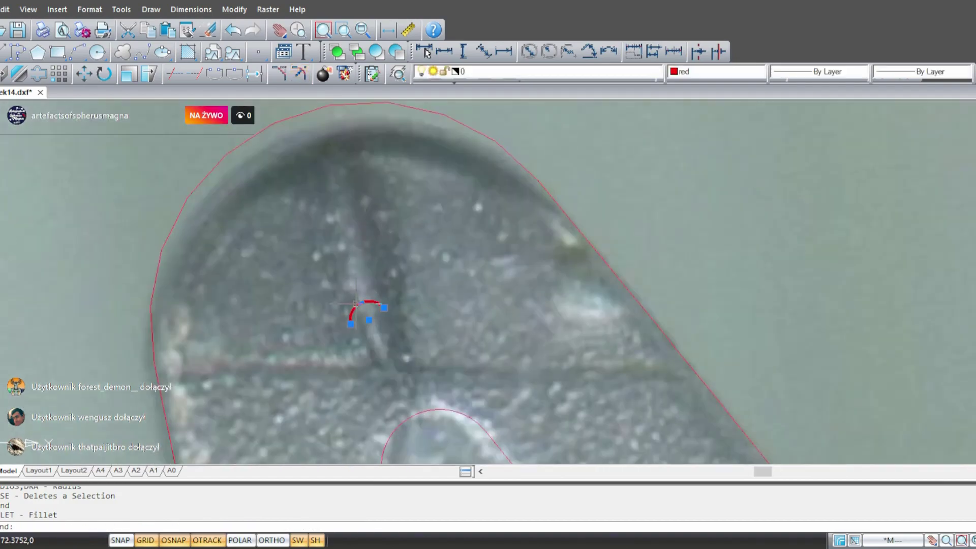
key("Delete")
- Trim the crossing ends of the long straight and short slanted recess border lines at the bend inside the blade's outer corner
scroll(356, 304, "down", 7)
middle_click_drag(407, 394, 392, 217)
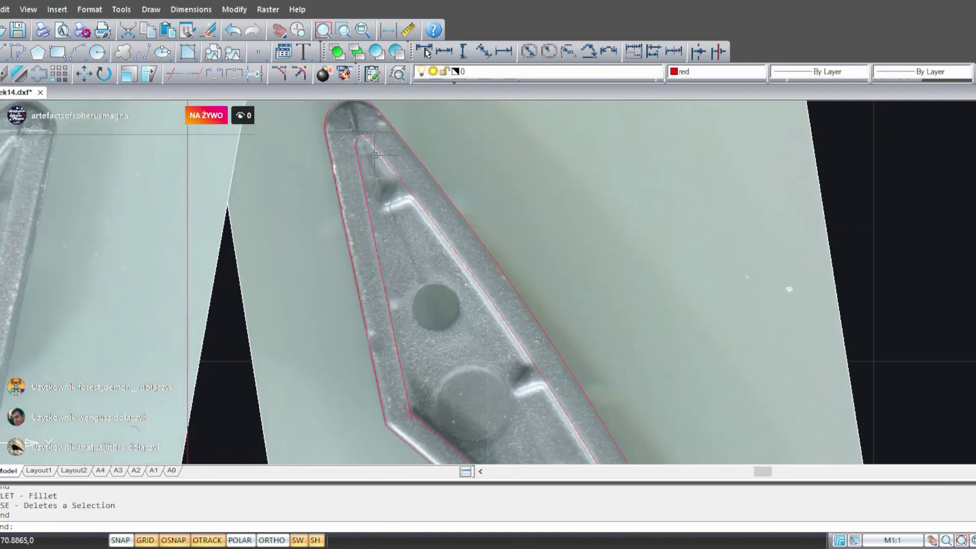
middle_click_drag(378, 277, 273, 95)
middle_click_drag(375, 292, 364, 349)
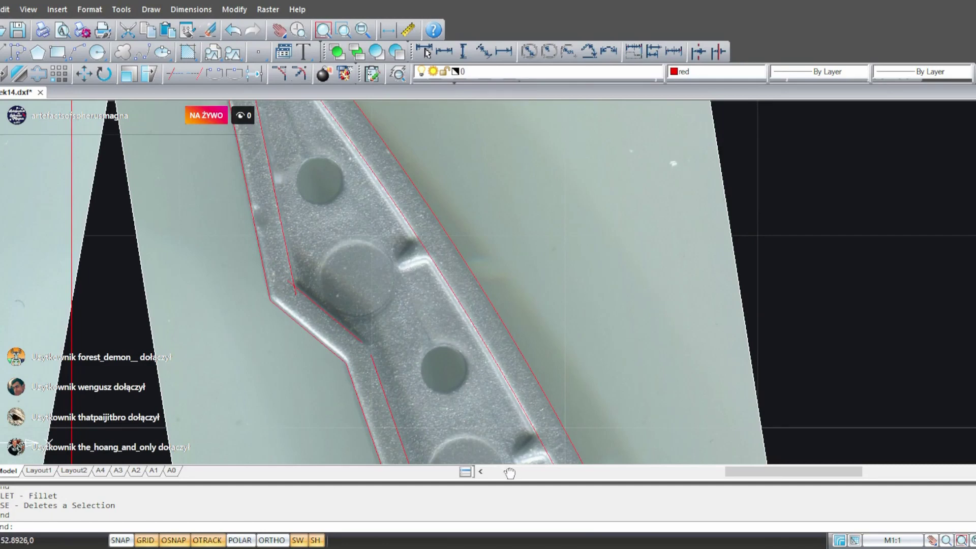
middle_click_drag(510, 474, 512, 477)
mouse_move(398, 283)
middle_mouse_down()
mouse_move(429, 351)
mouse_move(493, 412)
mouse_move(391, 155)
middle_mouse_up()
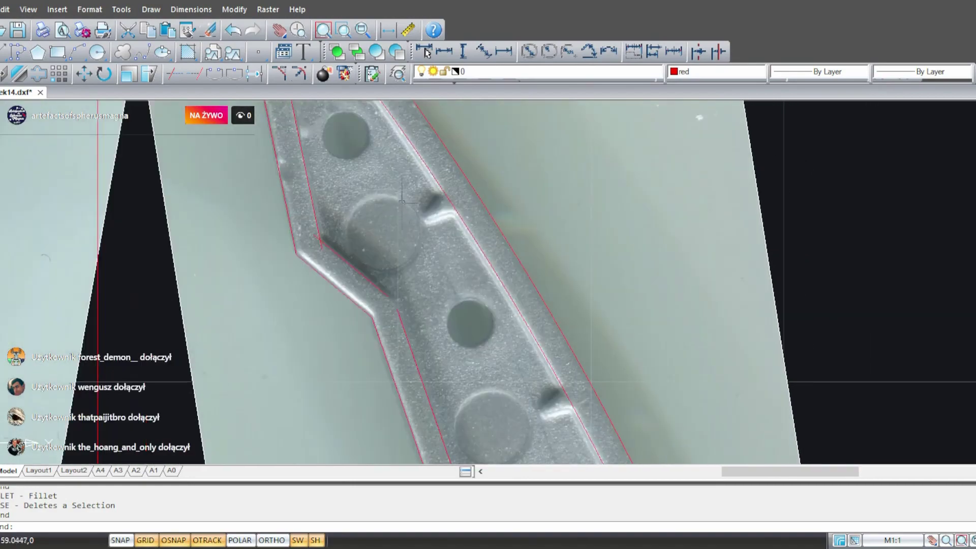
scroll(338, 249, "up", 4)
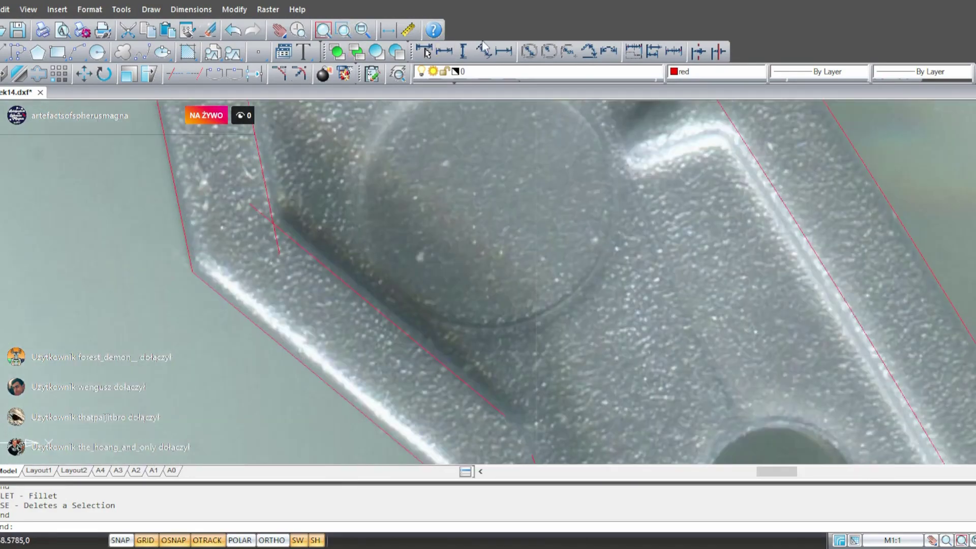
left_click(175, 74)
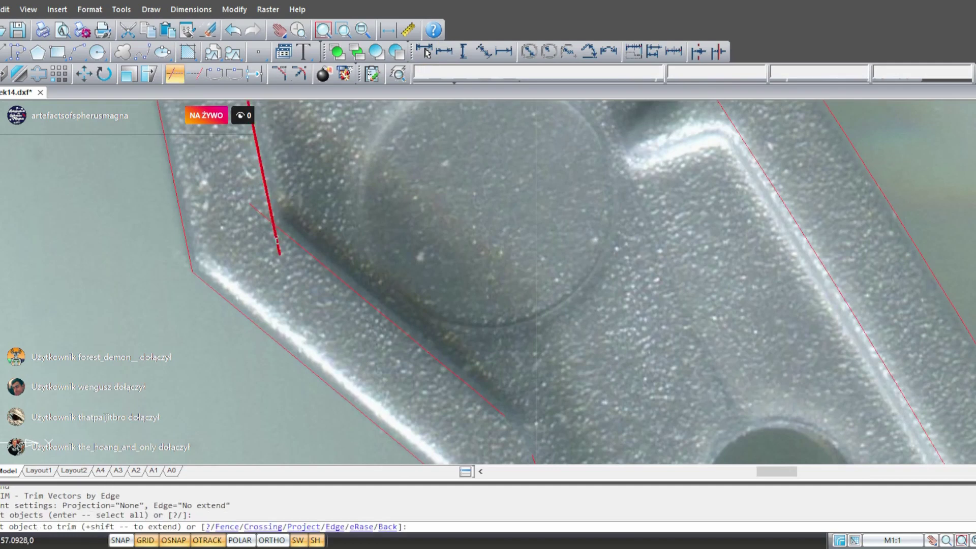
middle_click_drag(184, 248, 314, 242)
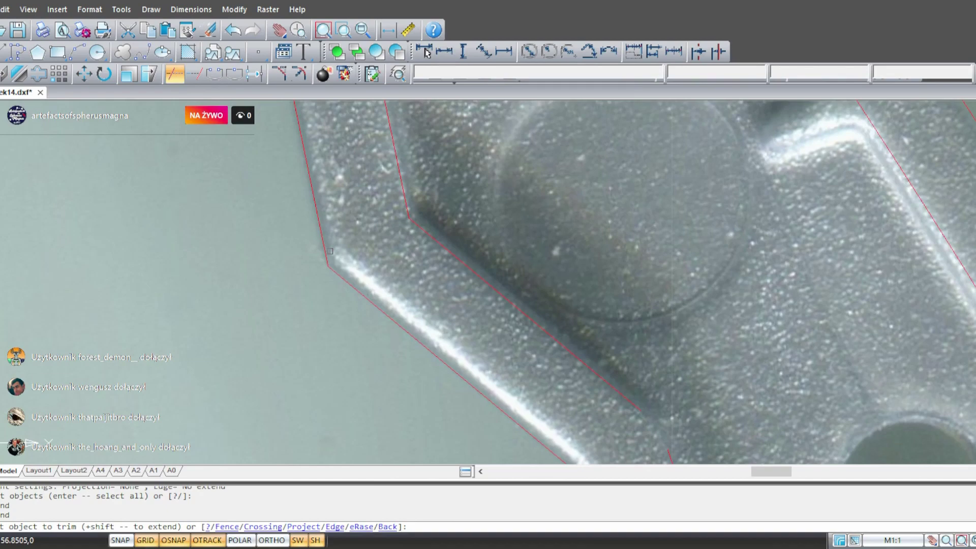
- Trim the crossing ends of the recess border lines at the corner where the straight side border meets the diagonal rib
scroll(431, 260, "down", 3)
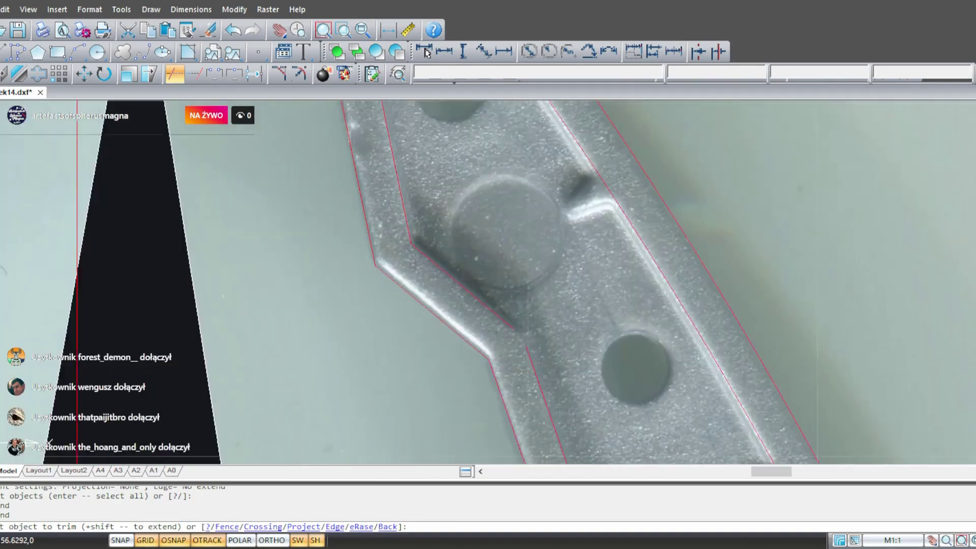
middle_click_drag(431, 259, 418, 397)
mouse_move(354, 212)
middle_mouse_down()
mouse_move(309, 115)
mouse_move(318, 96)
middle_mouse_up()
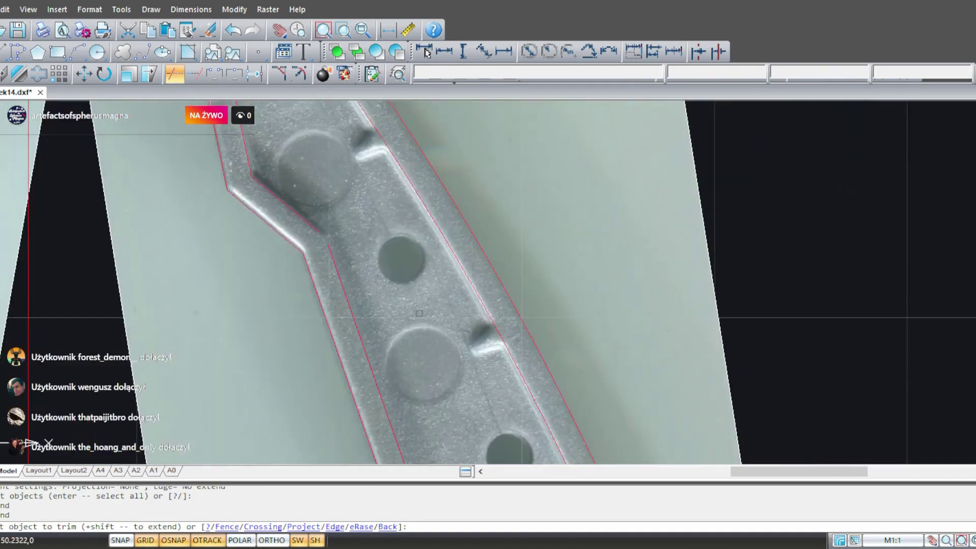
middle_click_drag(466, 336, 376, 110)
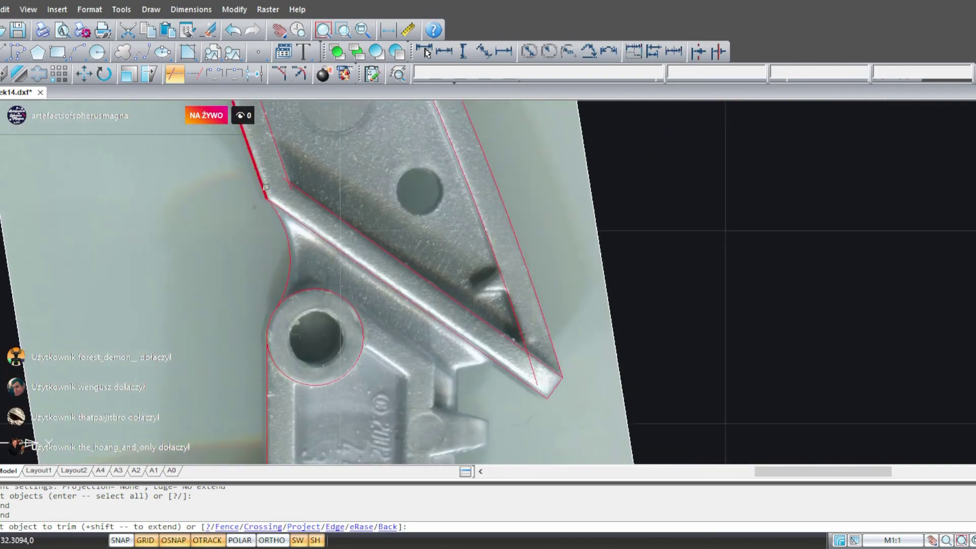
scroll(294, 171, "up", 3)
left_click(294, 170)
left_click(301, 175)
key("Return")
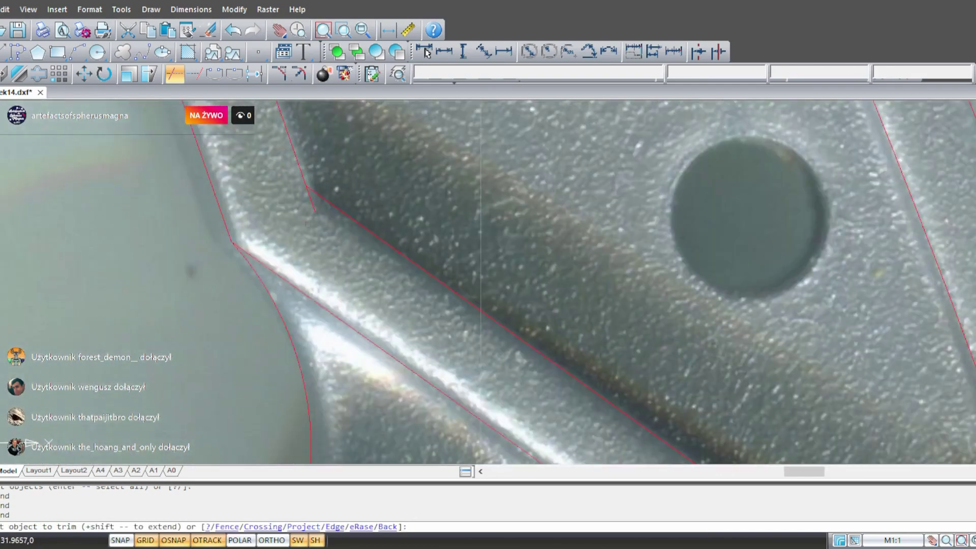
- Trim the overshooting ends of the rib-side line and the curved border line at the recess's sharp corner near the rib's free end
scroll(313, 209, "down", 4)
middle_click_drag(366, 144, 211, 130)
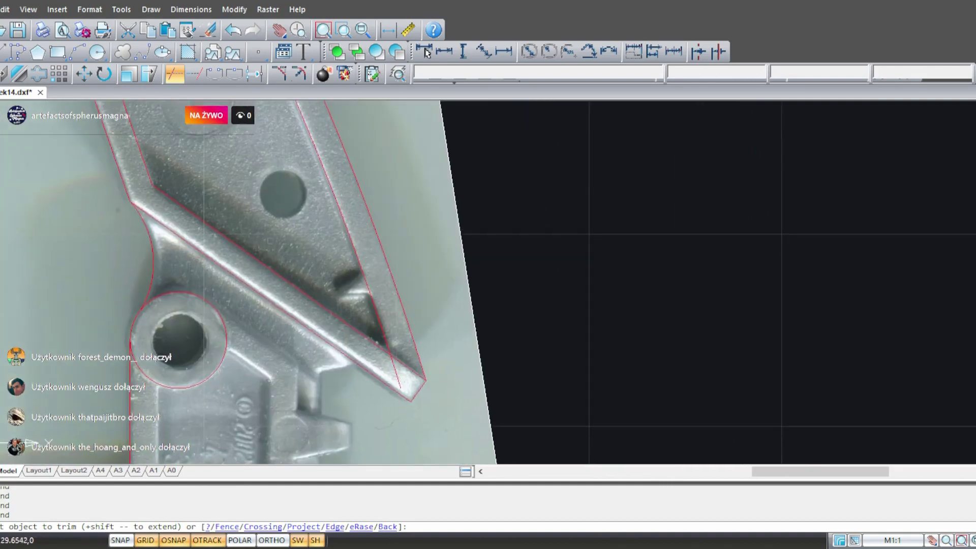
scroll(374, 381, "up", 5)
left_click(456, 384)
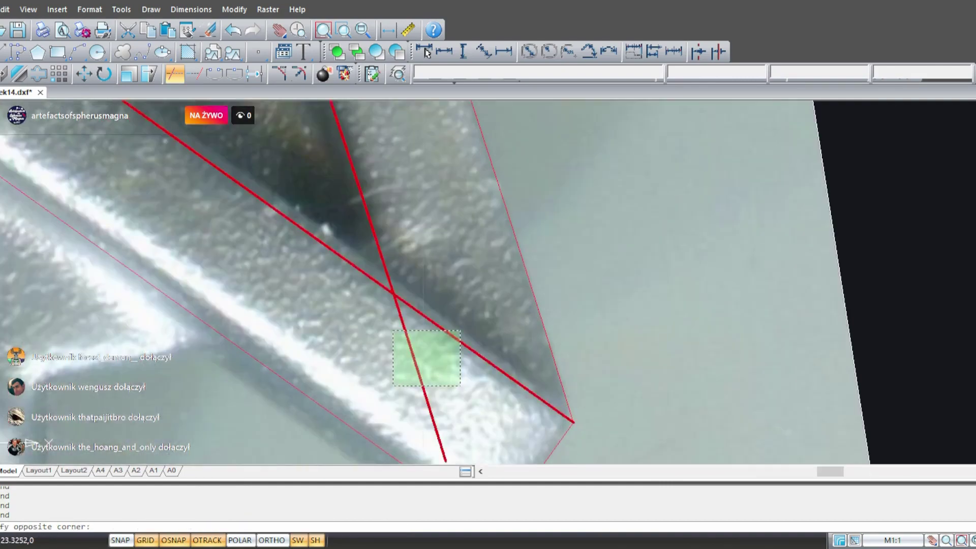
left_click(398, 335)
scroll(397, 336, "down", 5)
scroll(440, 353, "up", 2)
scroll(316, 175, "down", 2)
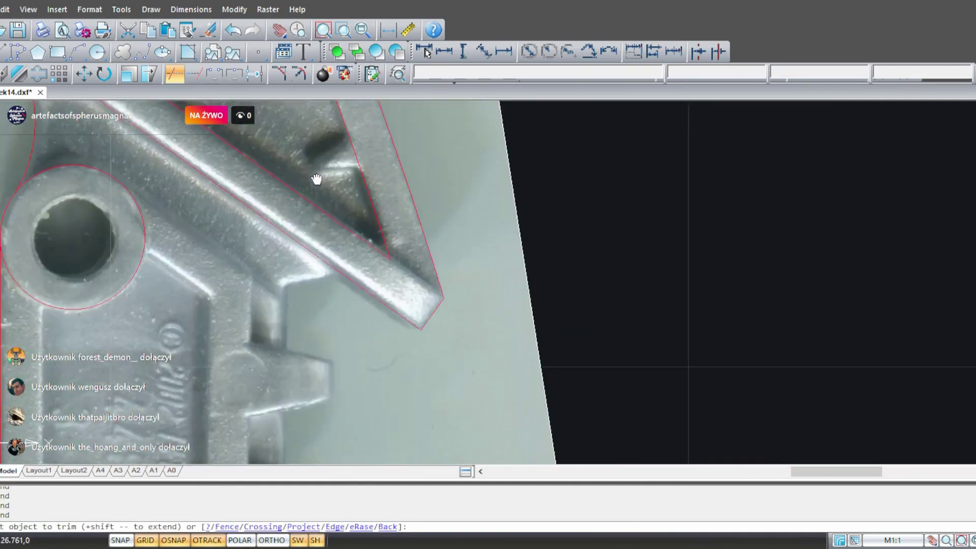
- Try to extend the rib-side recess line at the sharp corner by the curved border line
key("Return")
left_click(194, 73)
key("Return")
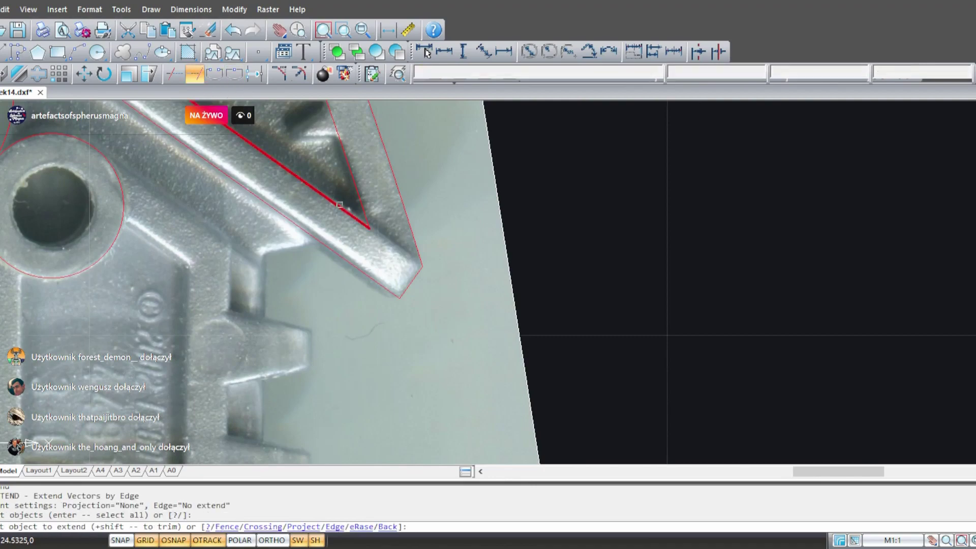
left_click(345, 211)
key("Return")
middle_click_drag(410, 306, 514, 405)
middle_click_drag(508, 342, 458, 202)
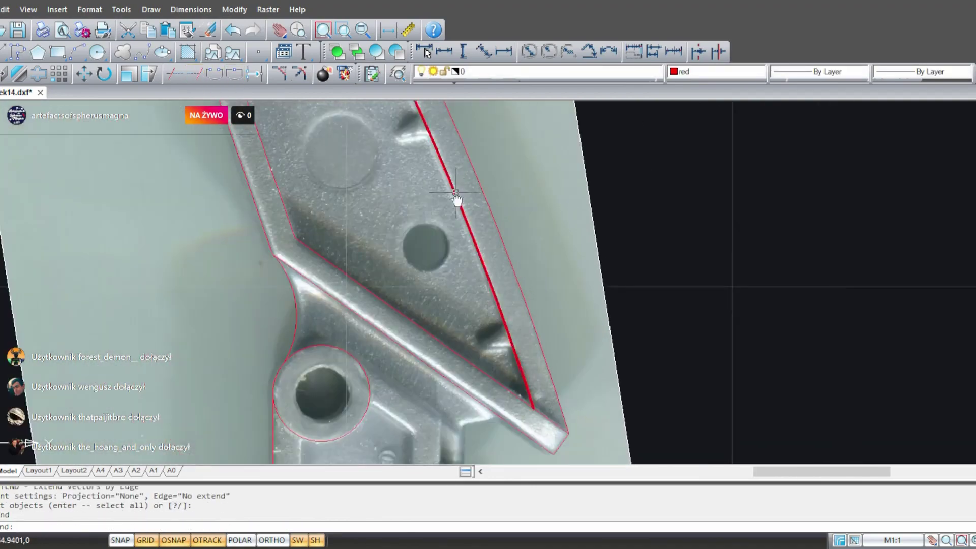
middle_click_drag(494, 433, 505, 482)
mouse_move(356, 264)
middle_mouse_down()
mouse_move(391, 472)
mouse_move(404, 482)
middle_mouse_up()
mouse_move(267, 224)
middle_mouse_down()
mouse_move(299, 297)
mouse_move(384, 402)
middle_mouse_up()
middle_click_drag(362, 333, 425, 325)
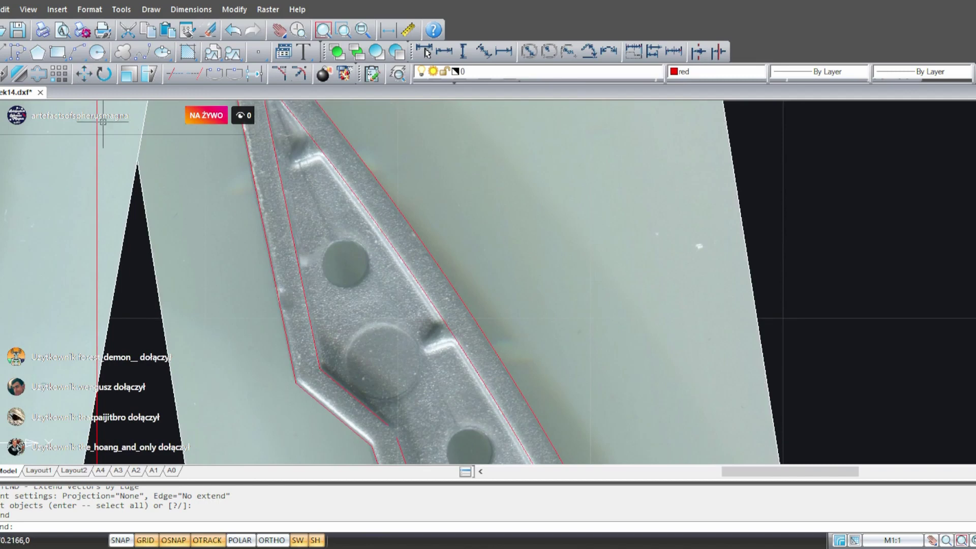
left_click(100, 51)
key("Escape")
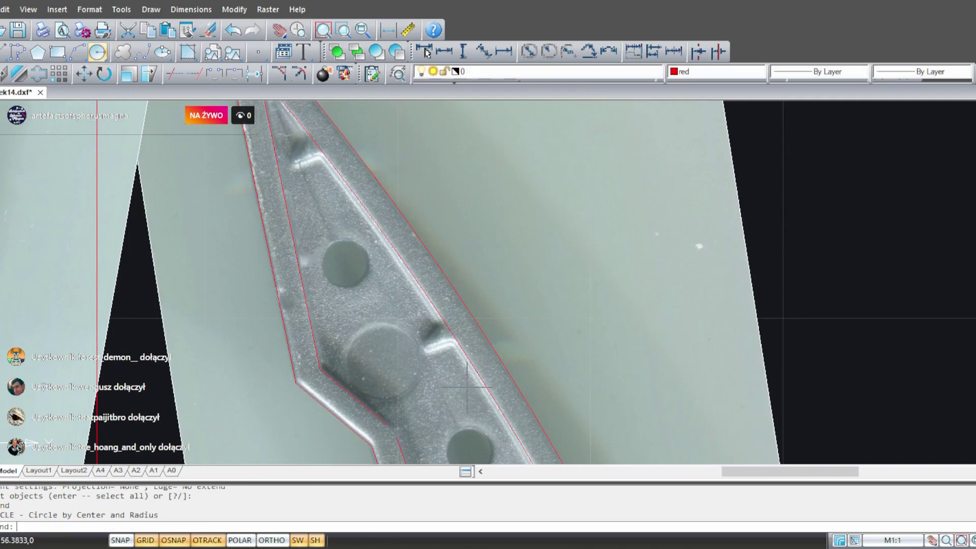
mouse_move(502, 300)
middle_mouse_down()
mouse_move(526, 276)
mouse_move(654, 219)
mouse_move(552, 280)
mouse_move(589, 277)
middle_mouse_up()
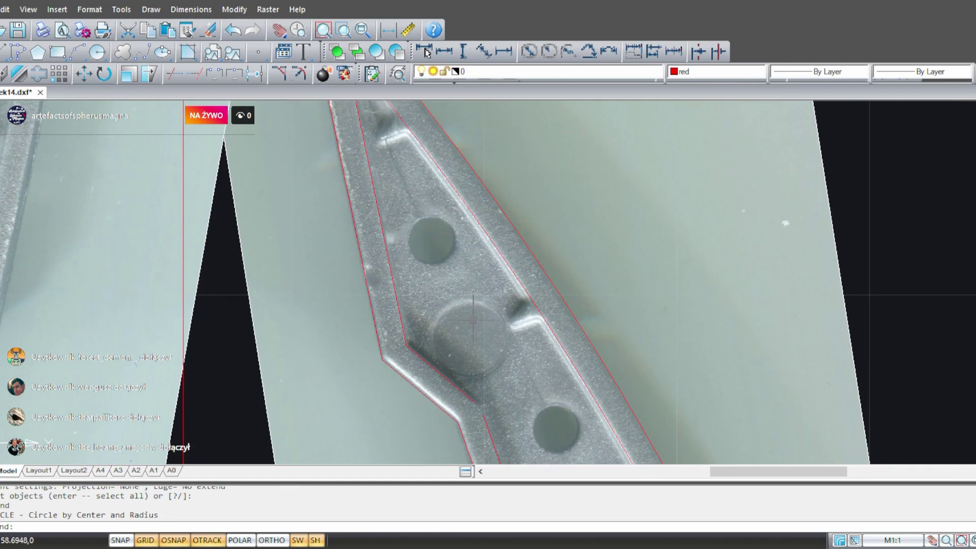
mouse_move(683, 281)
middle_mouse_down()
mouse_move(658, 306)
mouse_move(643, 342)
middle_mouse_up()
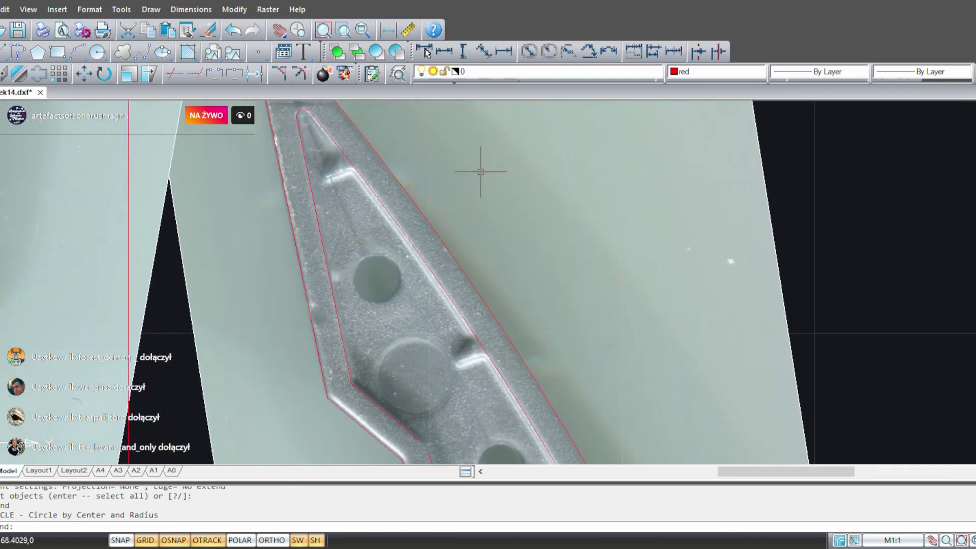
middle_click_drag(638, 246, 565, 236)
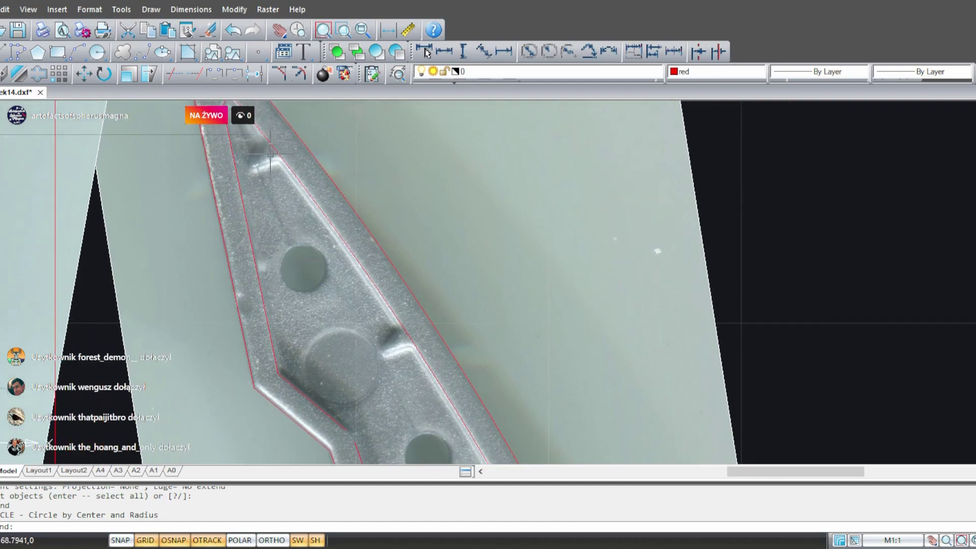
mouse_move(592, 254)
middle_mouse_down()
mouse_move(524, 240)
mouse_move(469, 247)
mouse_move(635, 205)
mouse_move(564, 195)
mouse_move(709, 220)
mouse_move(636, 219)
middle_mouse_up()
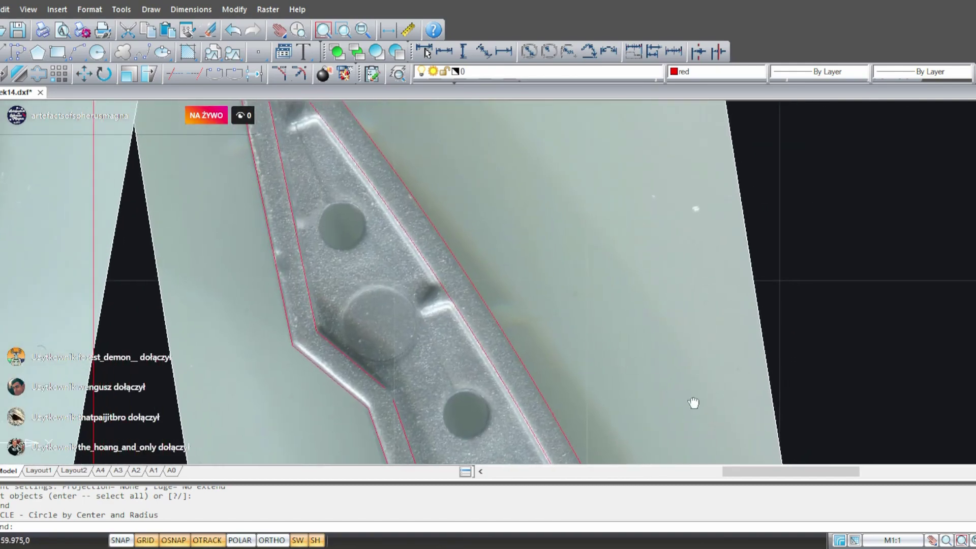
mouse_move(693, 403)
middle_mouse_down()
mouse_move(566, 235)
mouse_move(503, 206)
mouse_move(497, 192)
middle_mouse_up()
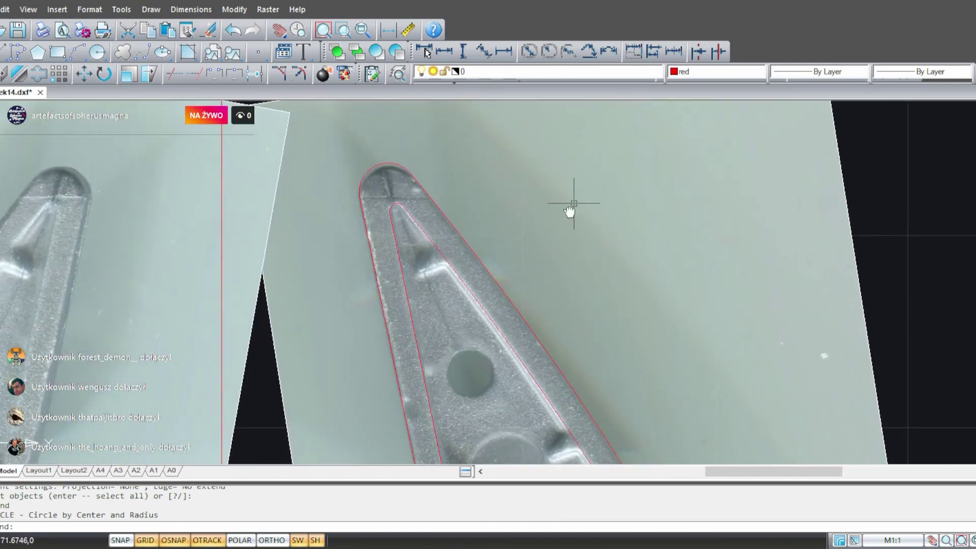
mouse_move(571, 200)
middle_mouse_down()
mouse_move(525, 228)
mouse_move(533, 211)
mouse_move(542, 220)
middle_mouse_up()
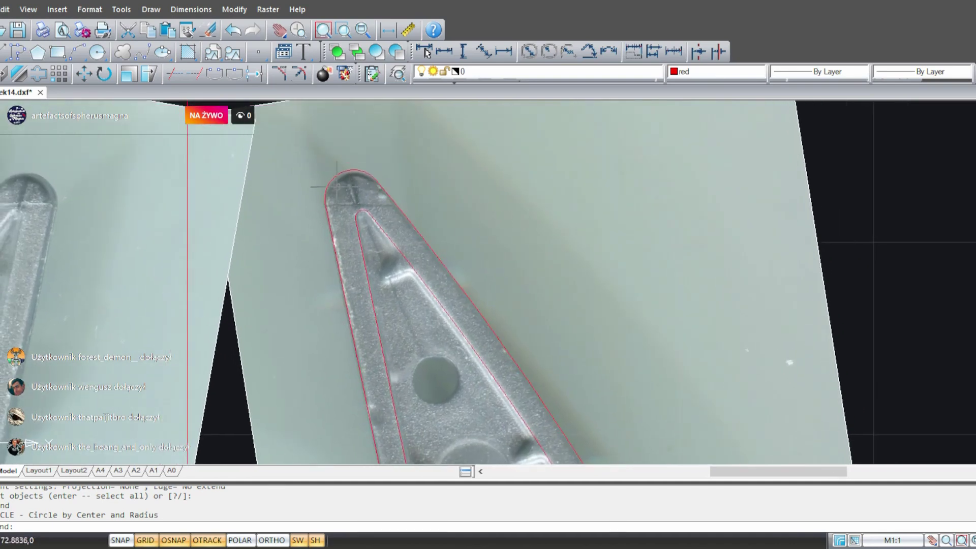
middle_click_drag(605, 252, 624, 368)
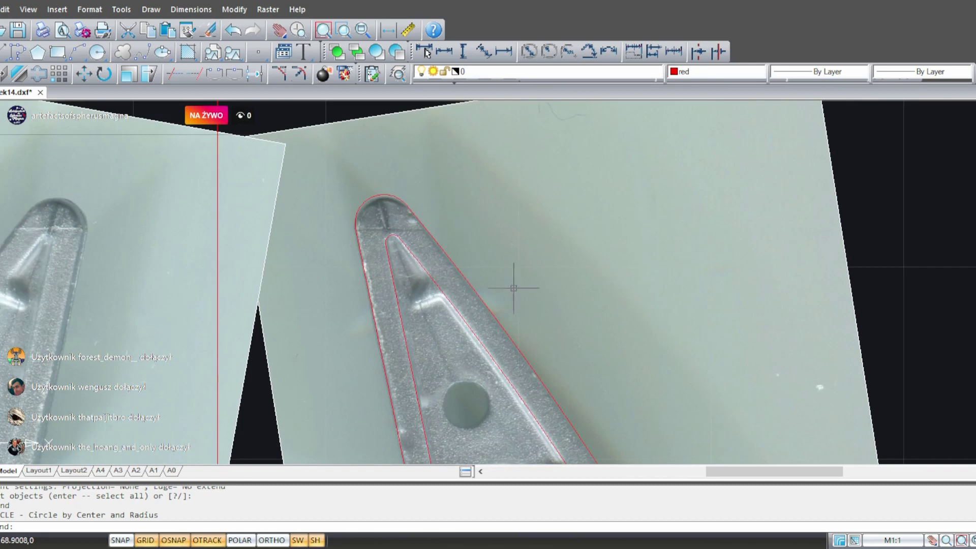
middle_click_drag(513, 288, 465, 252)
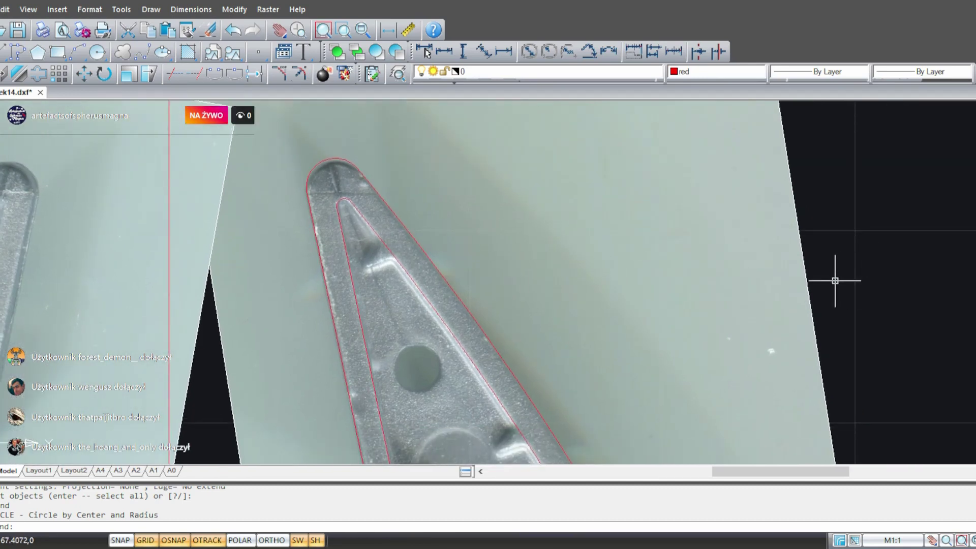
middle_click_drag(527, 334, 630, 301)
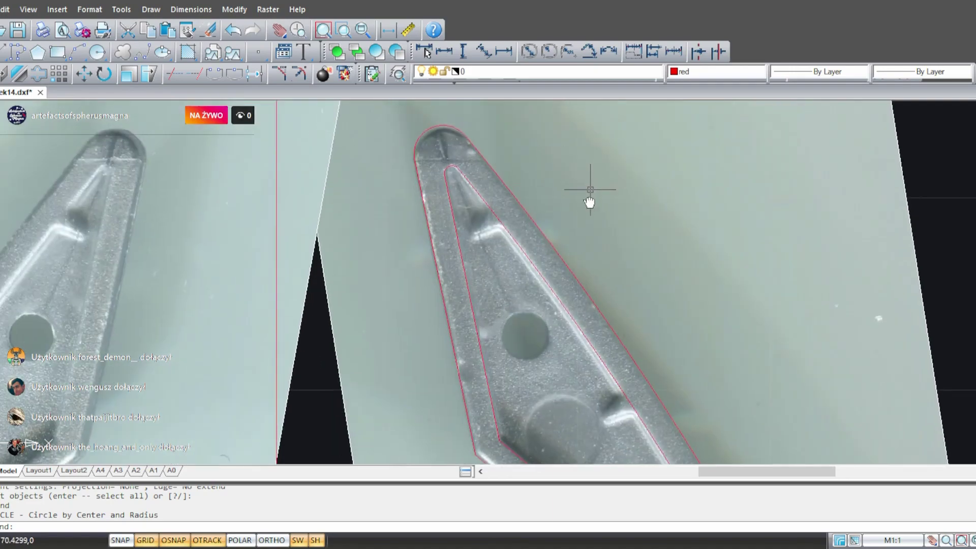
- Delete the scanned photo beneath the traced blade to check the bare red lines, and undo the deletion
middle_click_drag(580, 223, 532, 302)
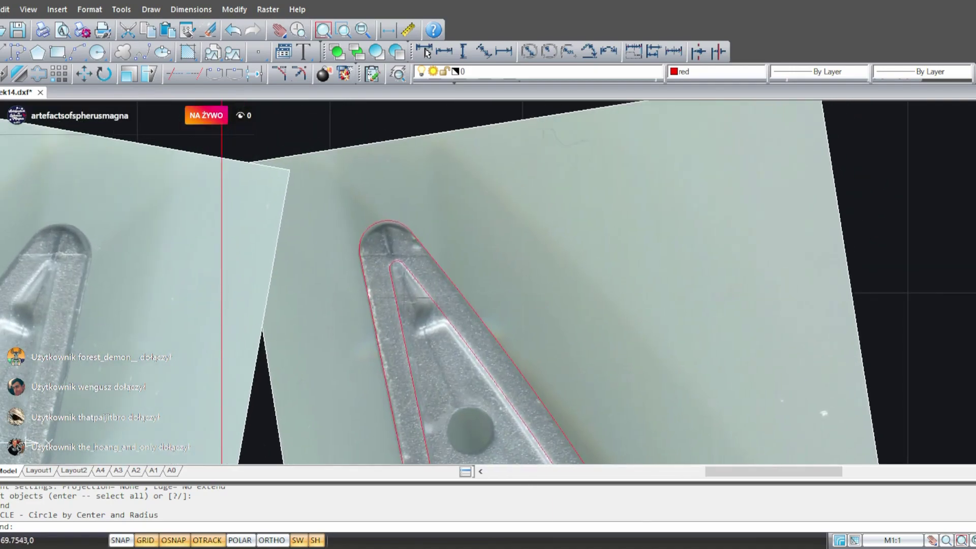
middle_click_drag(553, 398, 498, 259)
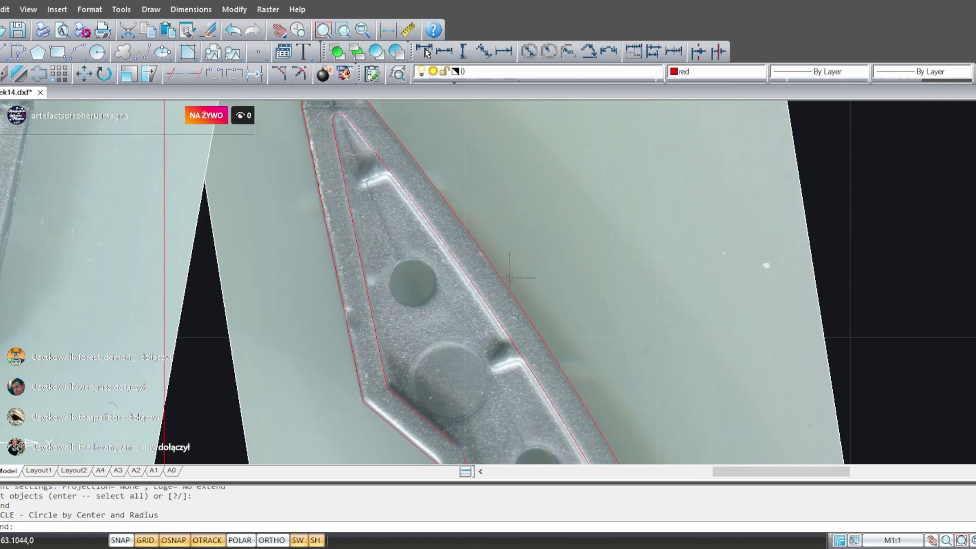
mouse_move(521, 257)
middle_mouse_down()
mouse_move(536, 159)
mouse_move(526, 152)
middle_mouse_up()
mouse_move(390, 140)
middle_mouse_down()
mouse_move(464, 280)
mouse_move(465, 300)
middle_mouse_up()
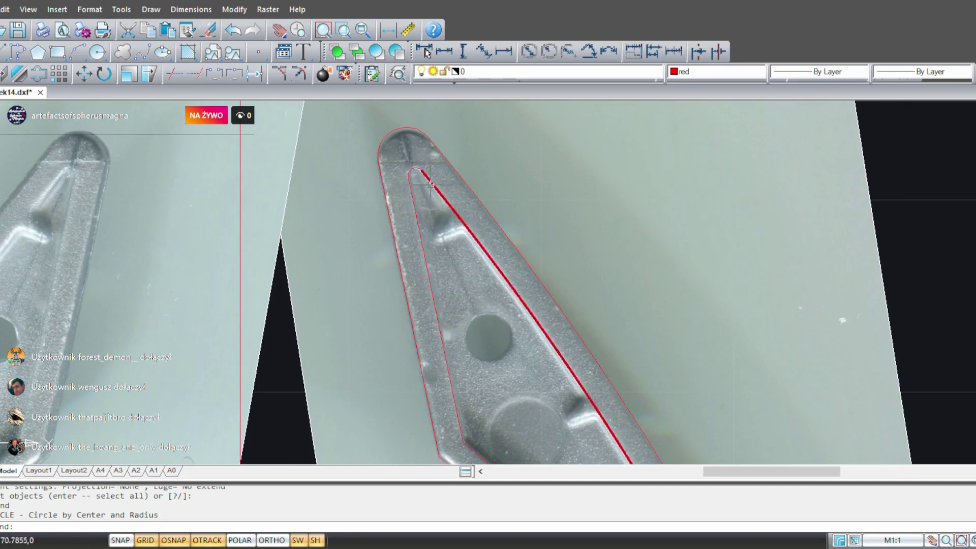
middle_click_drag(497, 277, 441, 210)
middle_click_drag(722, 310, 675, 289)
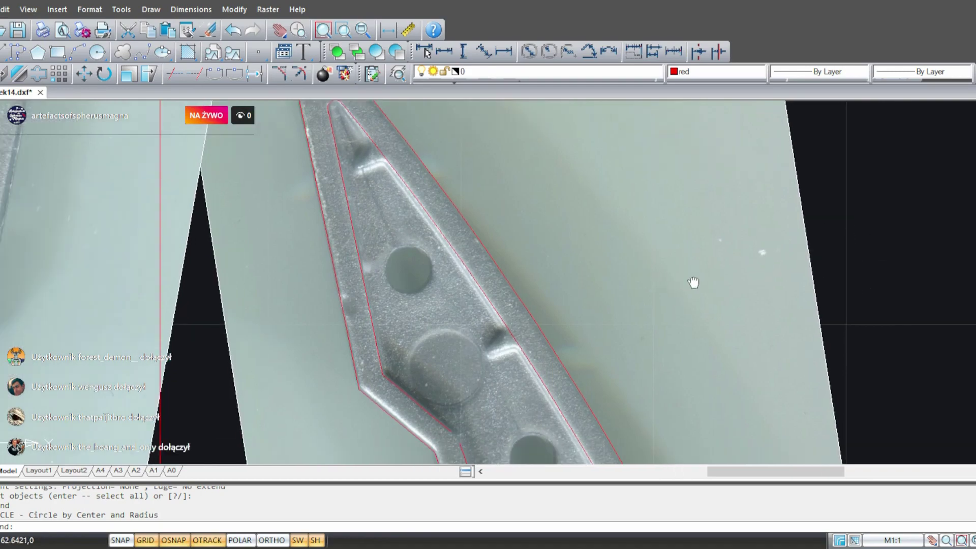
left_click(846, 288)
left_click(738, 232)
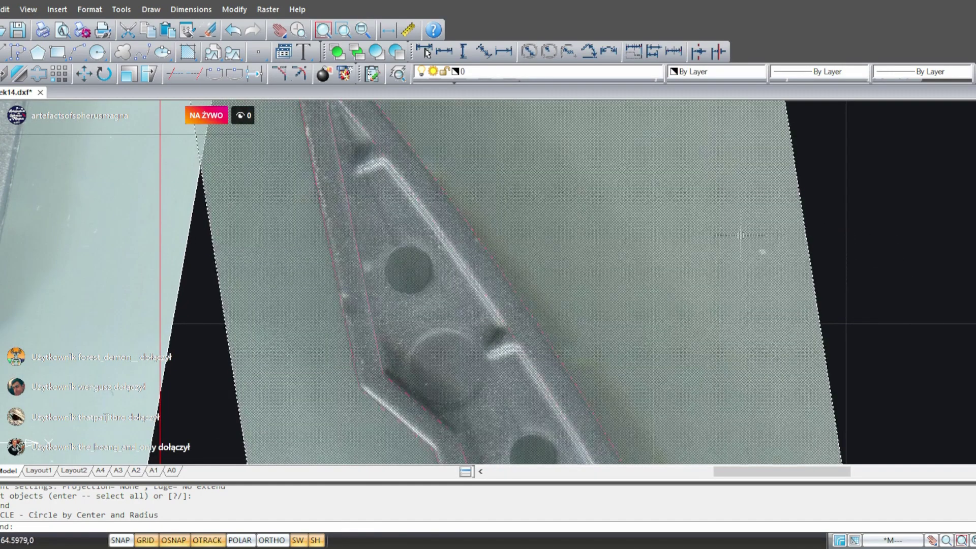
key("Delete")
mouse_move(639, 242)
middle_mouse_down()
mouse_move(754, 388)
mouse_move(691, 285)
mouse_move(649, 124)
mouse_move(594, 168)
middle_mouse_up()
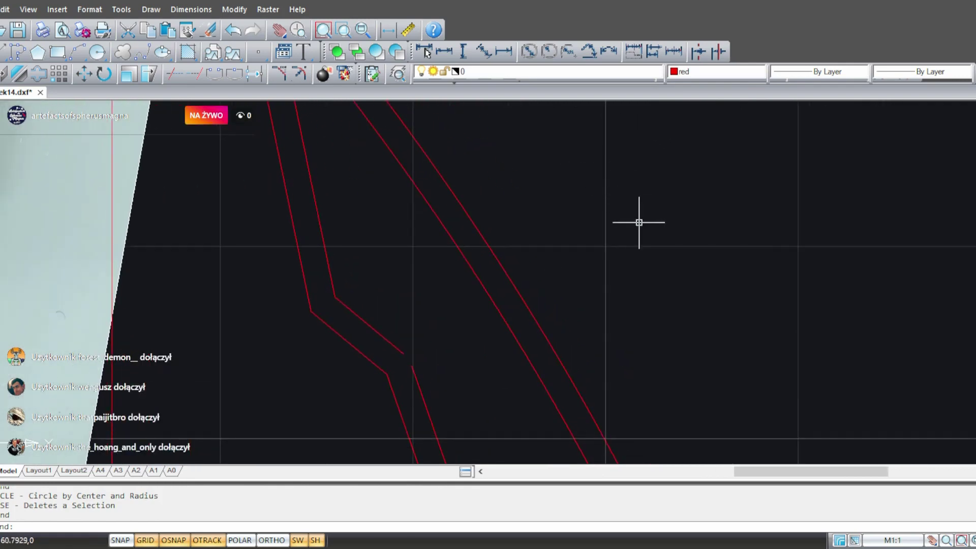
key("ctrl+z")
- Try to stretch the short slanted recess line's end towards the neighbouring border line at the inner bend, and undo it
scroll(416, 378, "up", 3)
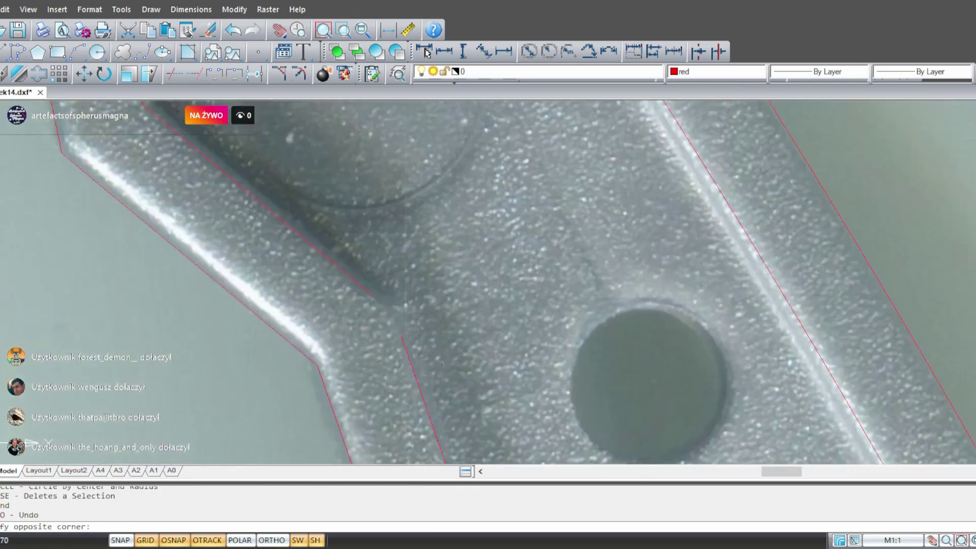
left_click(359, 266)
left_click(374, 297)
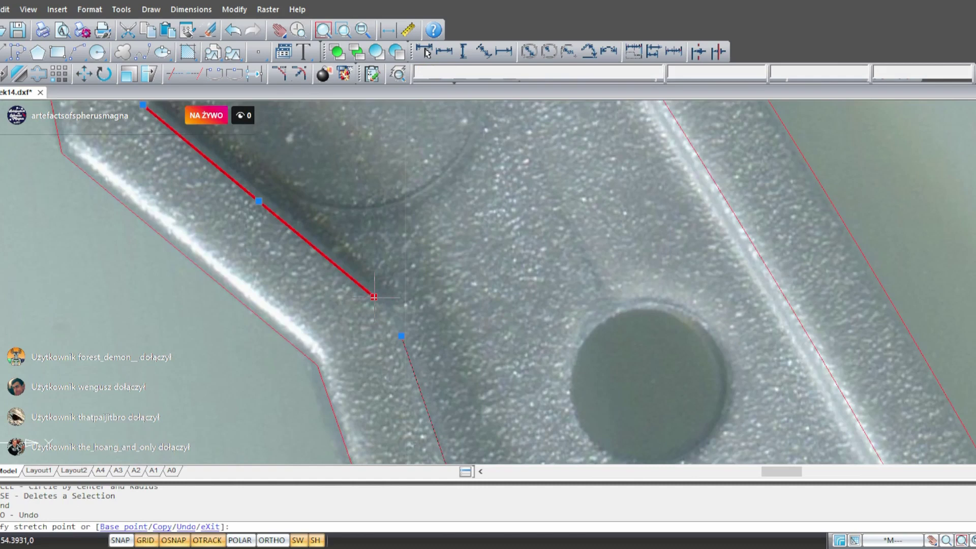
left_click(471, 377)
key("ctrl+z")
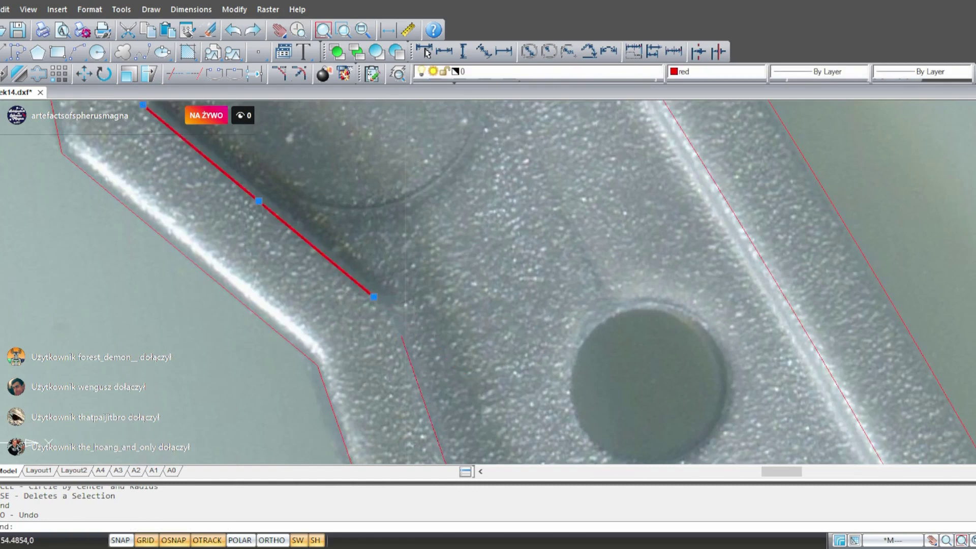
- Stretch the facing ends of the short slanted and long straight recess border lines past each other until they cross at the inner bend
left_click(367, 264)
left_click(375, 300)
left_click(373, 297)
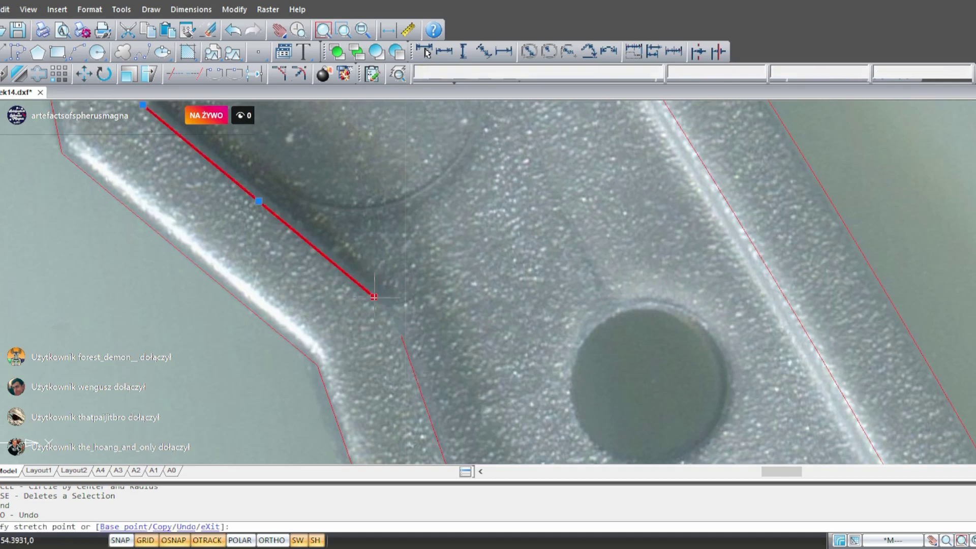
left_click(497, 399)
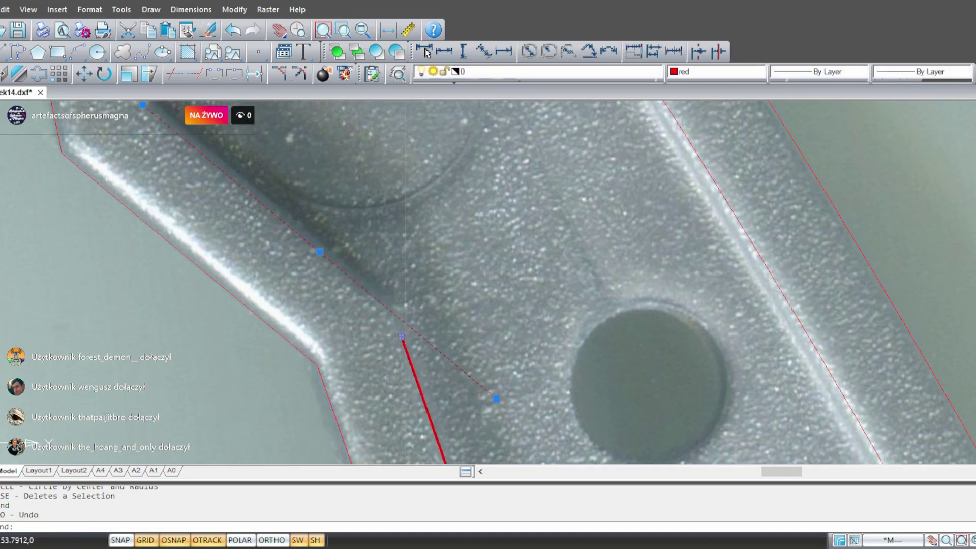
left_click(402, 336)
left_click(392, 206)
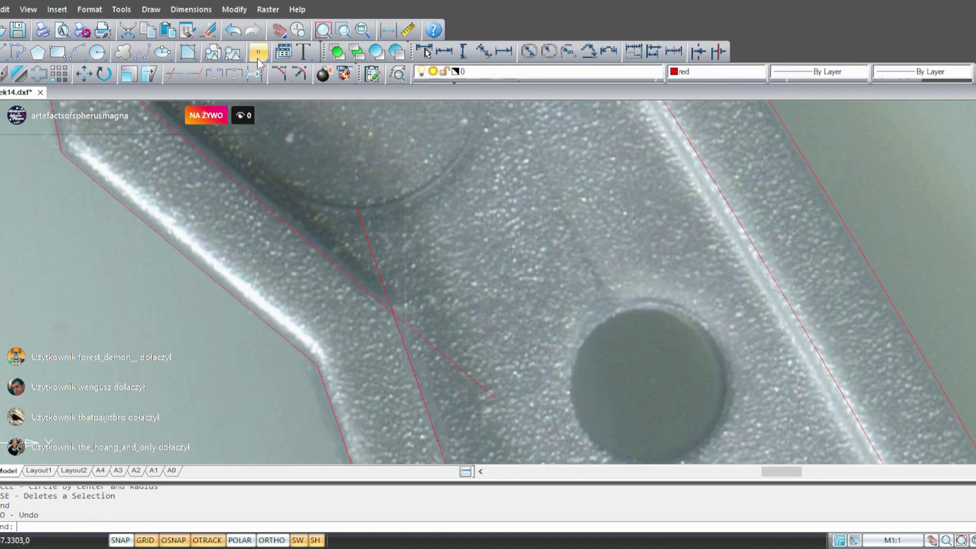
- Trim the overshooting ends of the two crossing recess border lines at the inner bend
left_click(174, 74)
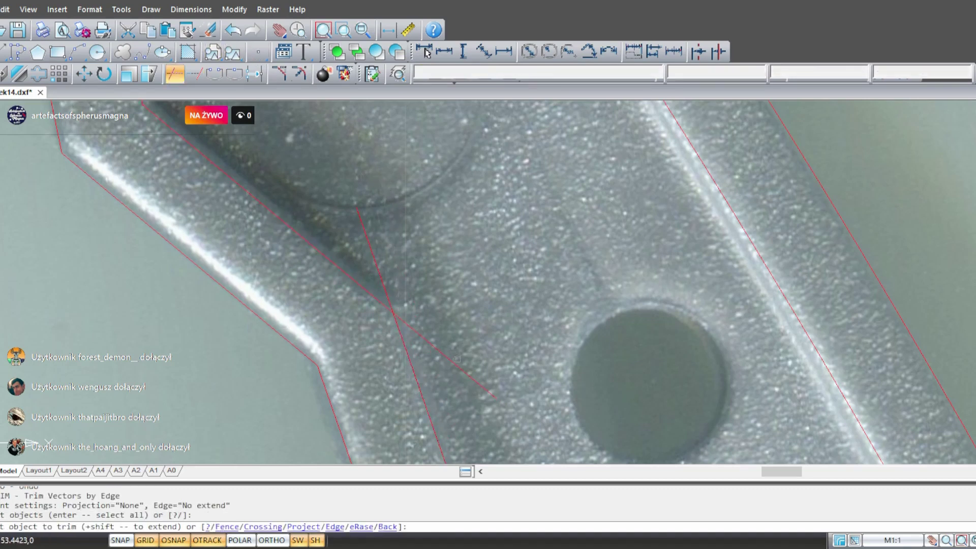
left_click(392, 304)
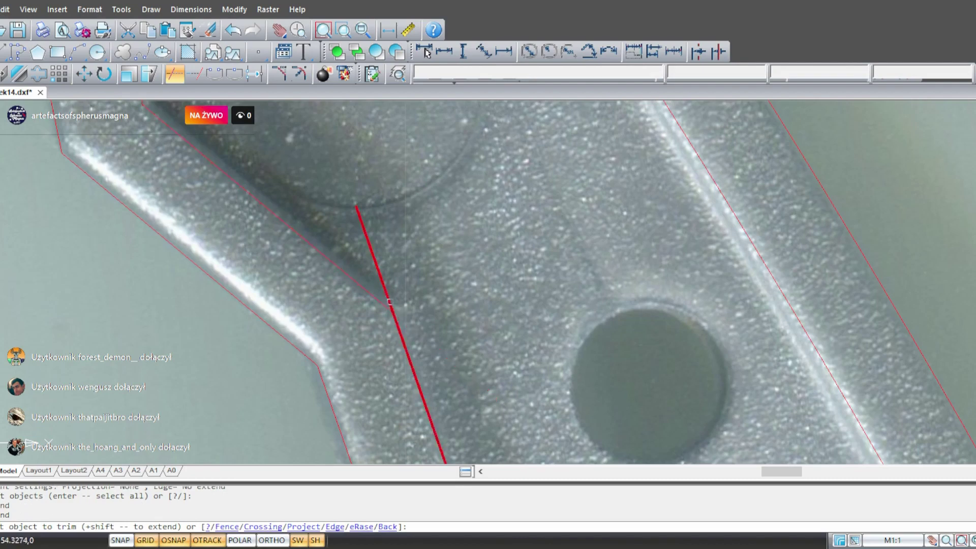
left_click(387, 290)
scroll(456, 285, "down", 5)
key("Escape")
- Examine the recess border and outer outline along the blade, comparing the red lines with the scanned edges, notches and holes
middle_click_drag(486, 237, 566, 451)
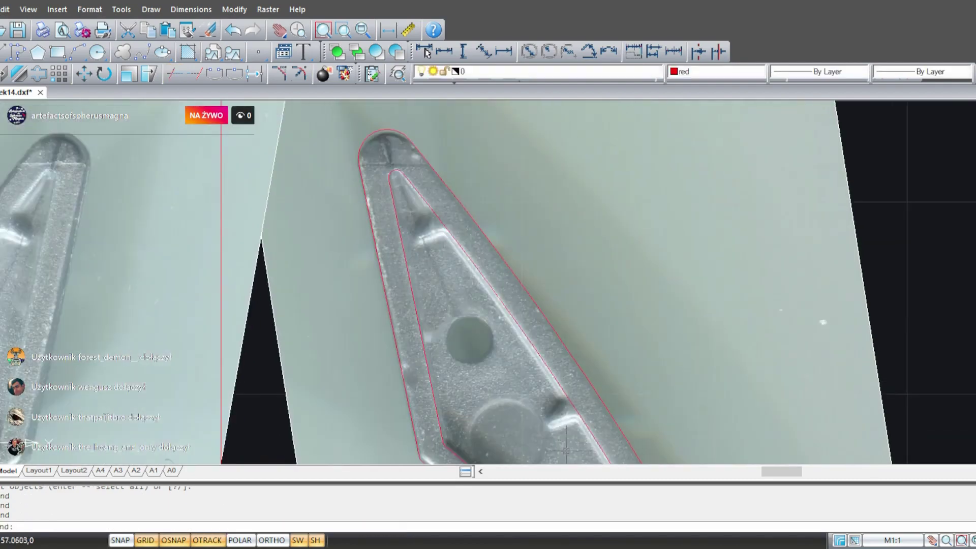
scroll(448, 239, "up", 2)
mouse_move(447, 239)
middle_mouse_down()
mouse_move(349, 225)
mouse_move(303, 180)
middle_mouse_up()
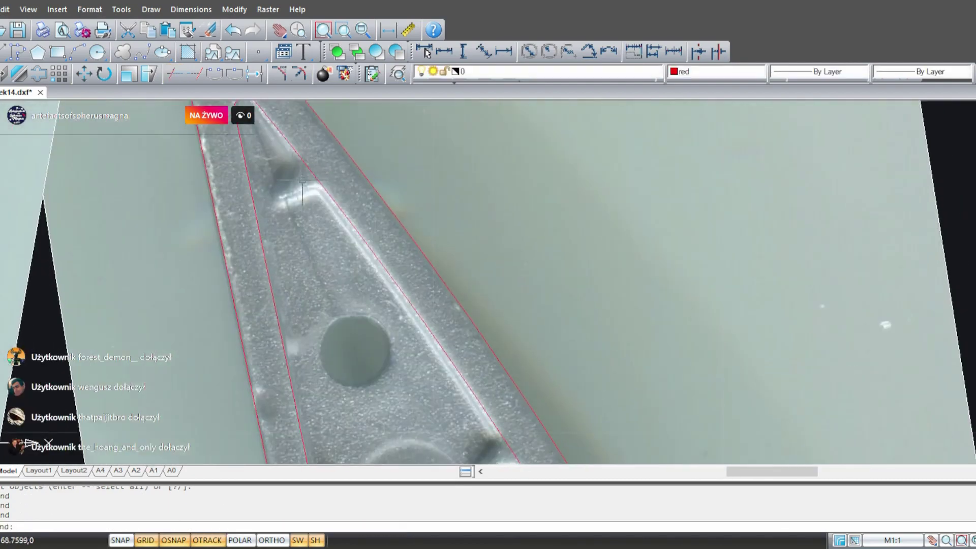
scroll(303, 181, "down", 2)
middle_click_drag(386, 214, 341, 1)
mouse_move(498, 322)
middle_mouse_down()
mouse_move(385, 146)
mouse_move(466, 264)
mouse_move(439, 230)
middle_mouse_up()
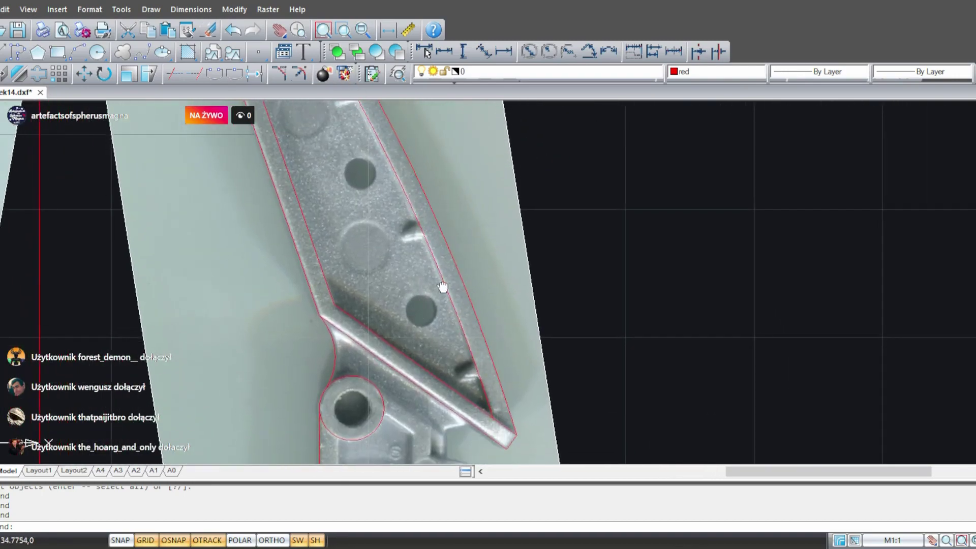
middle_click_drag(442, 286, 477, 408)
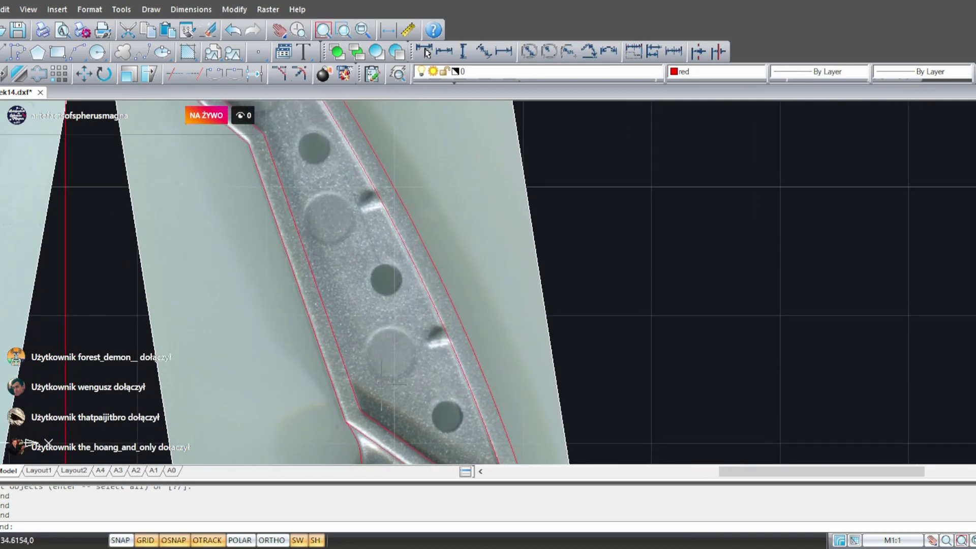
mouse_move(364, 299)
middle_mouse_down()
mouse_move(430, 386)
mouse_move(447, 381)
middle_mouse_up()
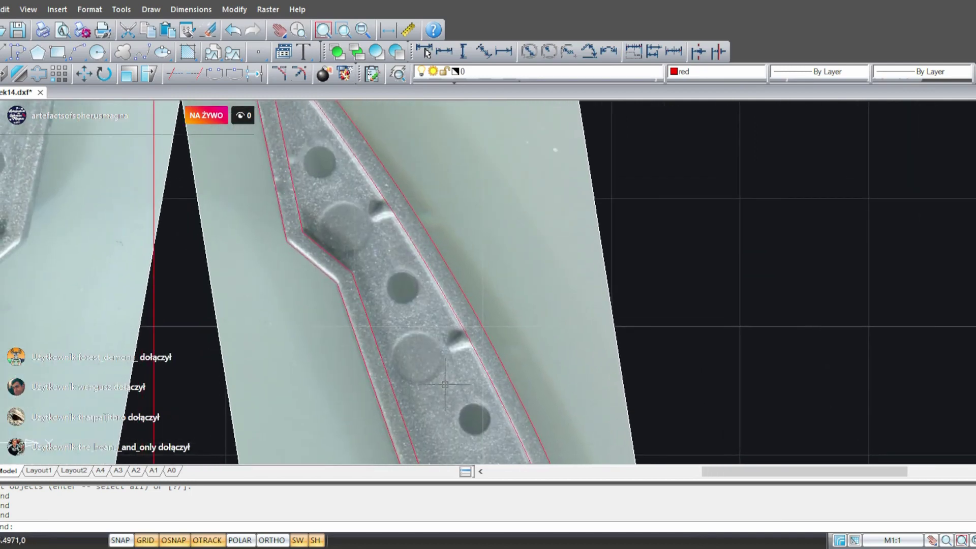
mouse_move(384, 290)
middle_mouse_down()
mouse_move(375, 277)
mouse_move(389, 317)
mouse_move(397, 305)
middle_mouse_up()
scroll(401, 298, "up", 3)
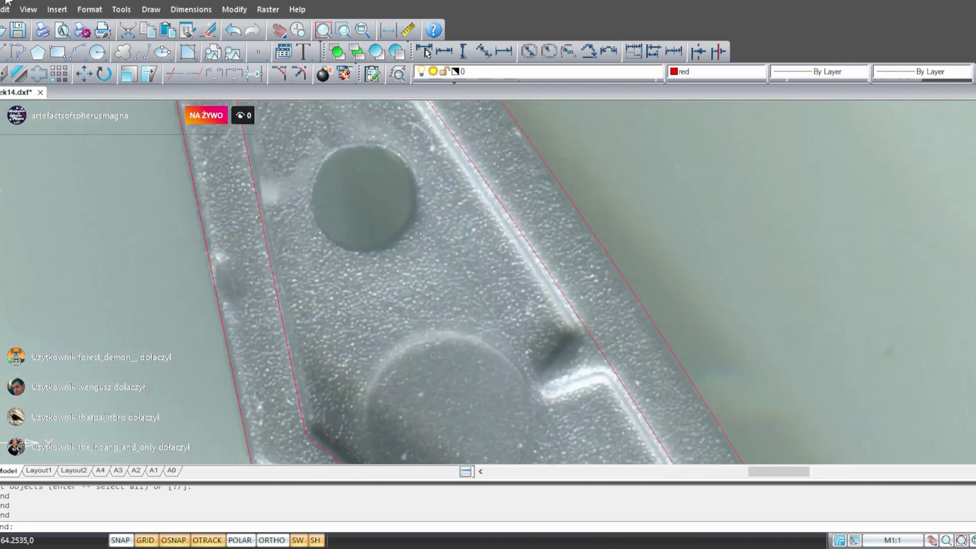
left_click(101, 56)
type("3")
key("Return")
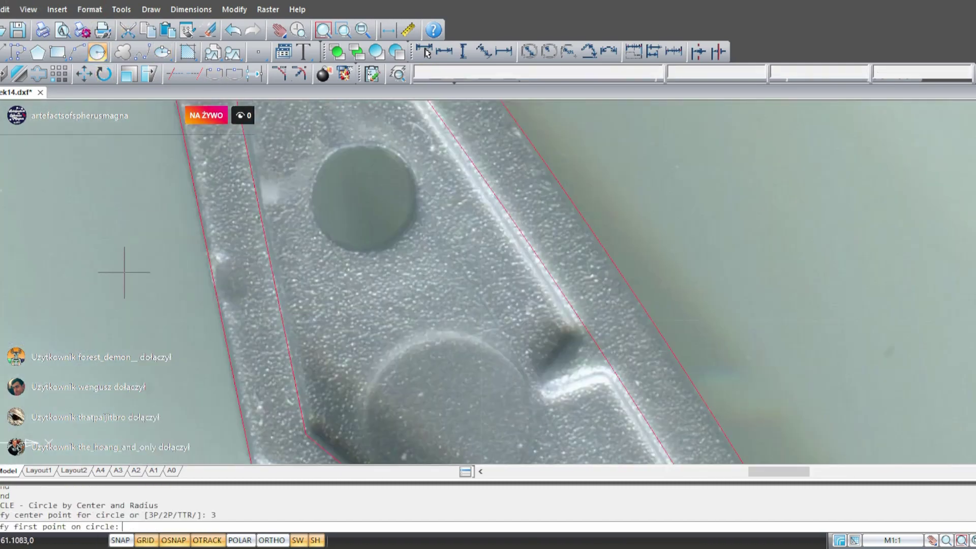
scroll(270, 218, "down", 2)
scroll(331, 341, "down", 2)
mouse_move(359, 355)
middle_mouse_down()
mouse_move(317, 160)
mouse_move(344, 264)
mouse_move(338, 244)
middle_mouse_up()
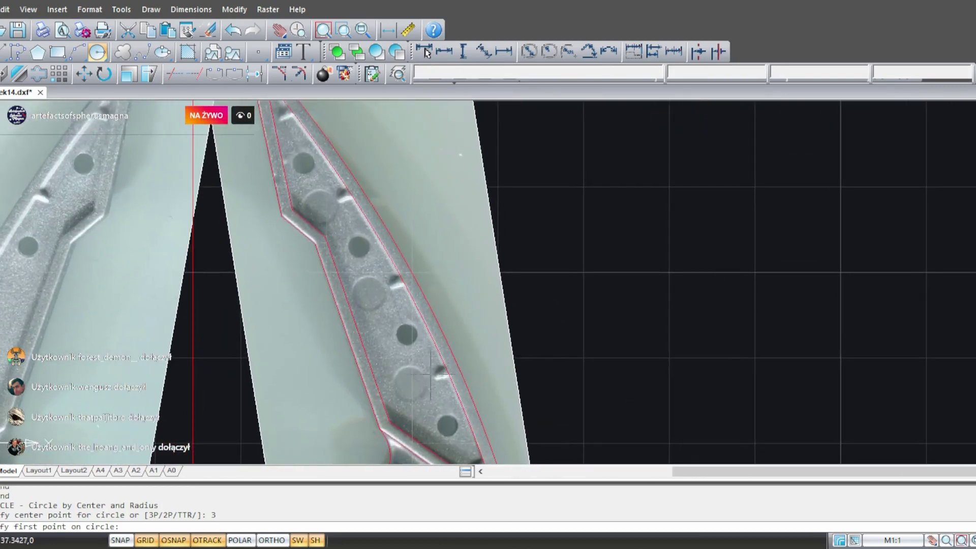
scroll(350, 250, "down", 1)
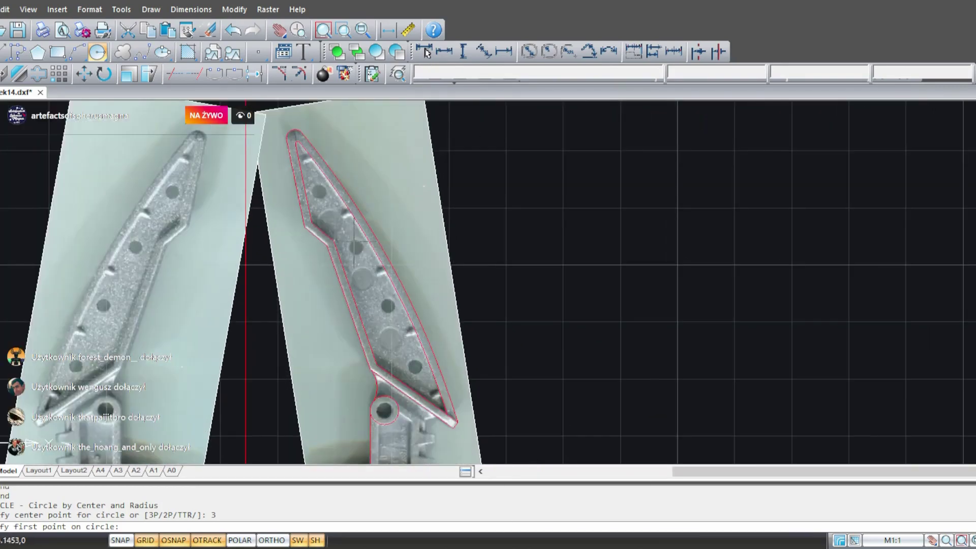
scroll(319, 192, "up", 1)
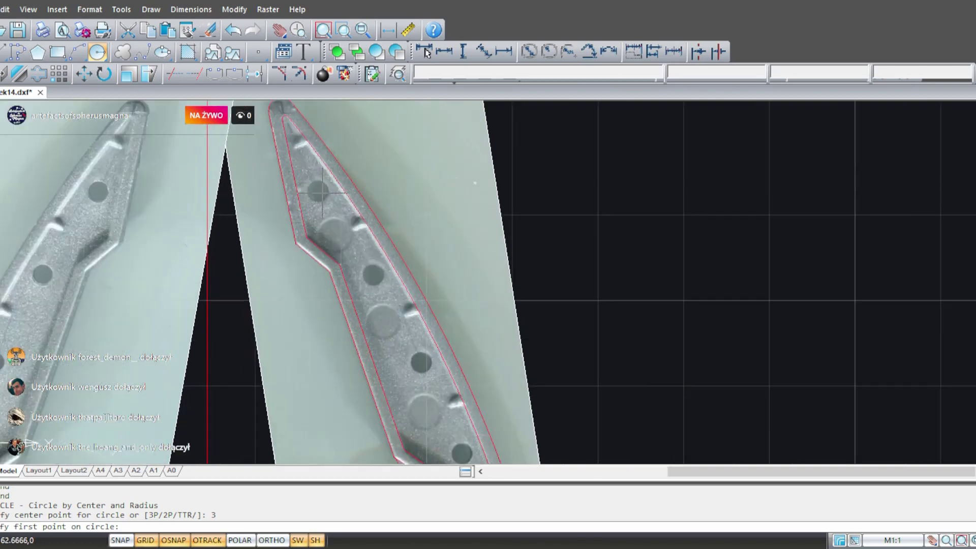
key("Escape")
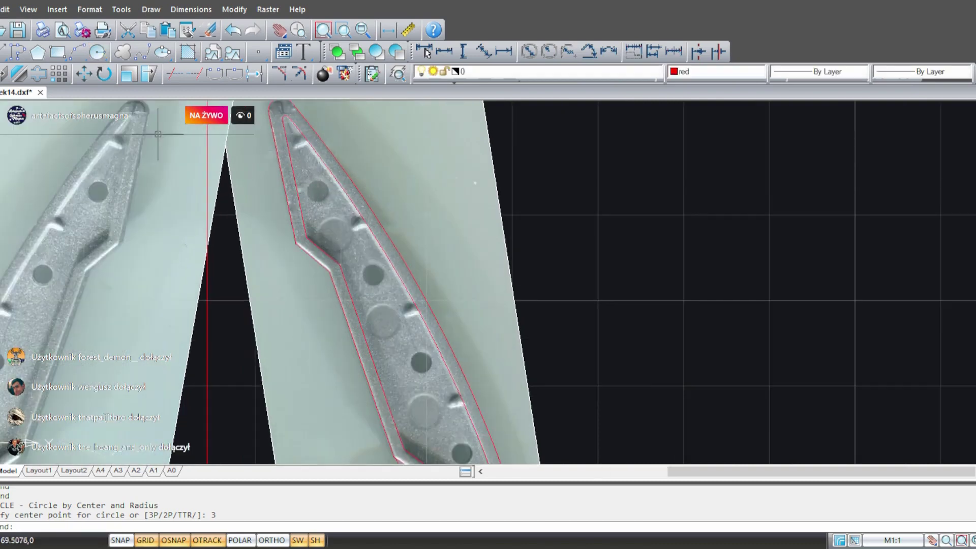
left_click(98, 52)
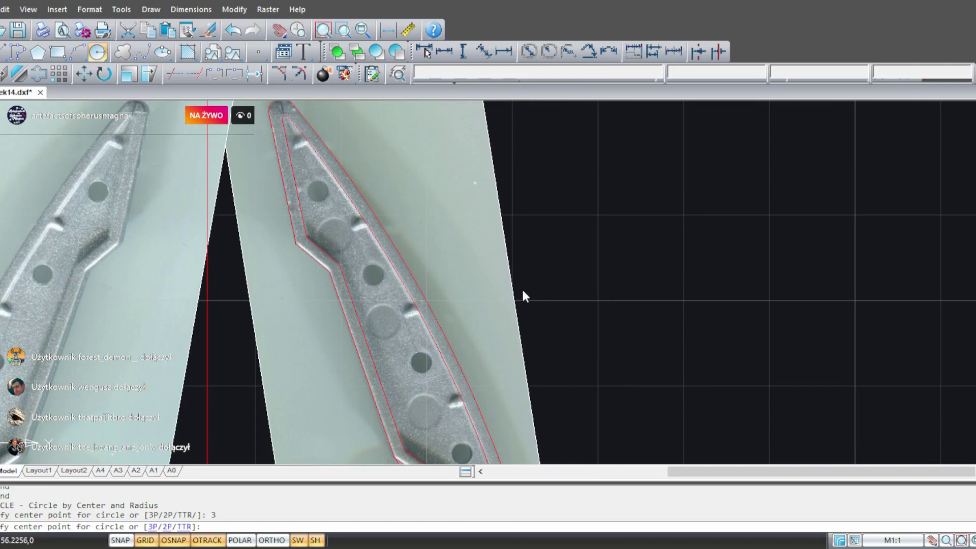
left_click(420, 301)
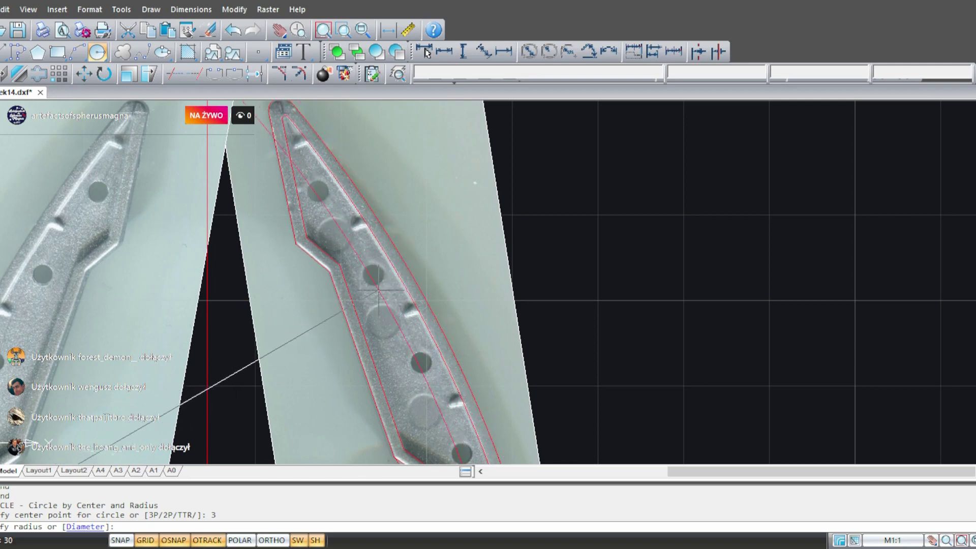
key("Escape")
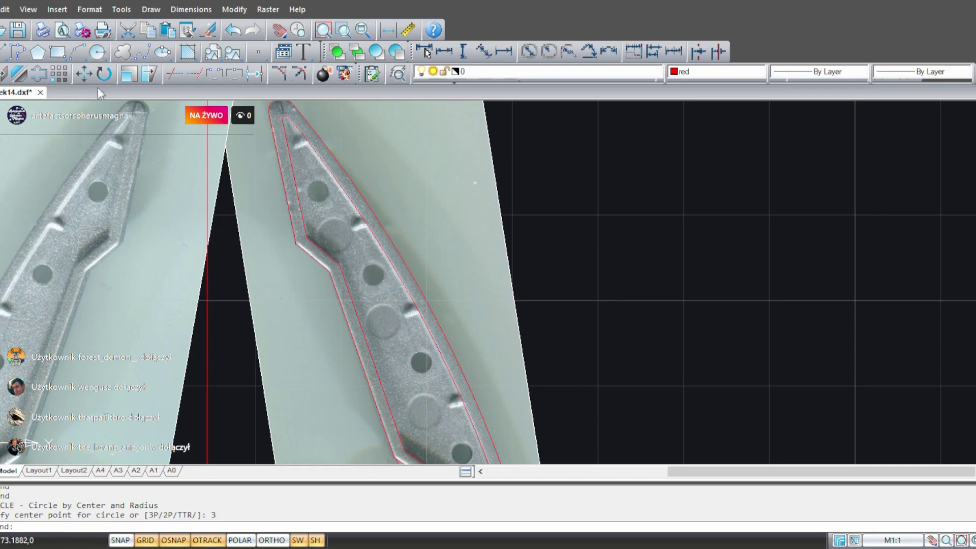
- Trace the small round hole nearest the blade tip with a three-point circle on its edge
left_click(98, 55)
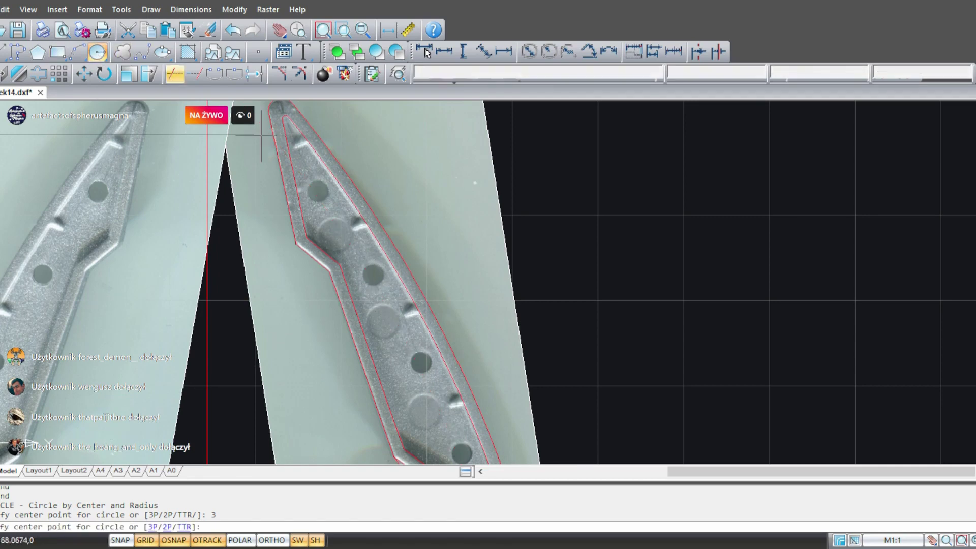
middle_click_drag(327, 238, 329, 265)
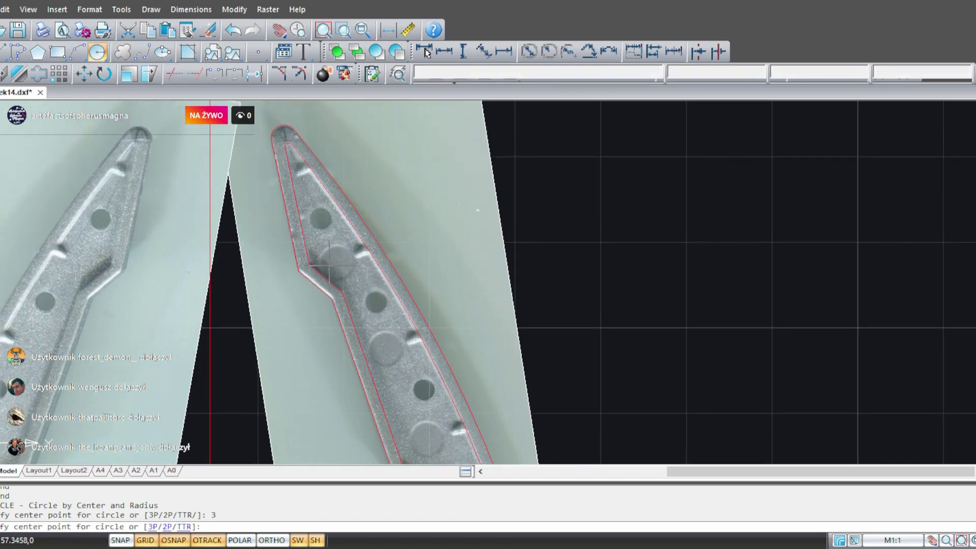
type("3")
key("Return")
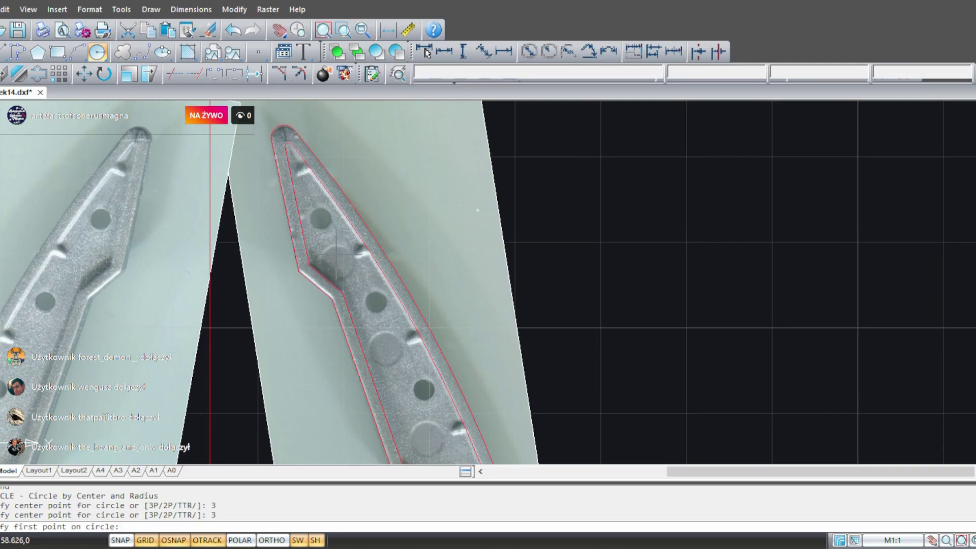
scroll(336, 254, "up", 5)
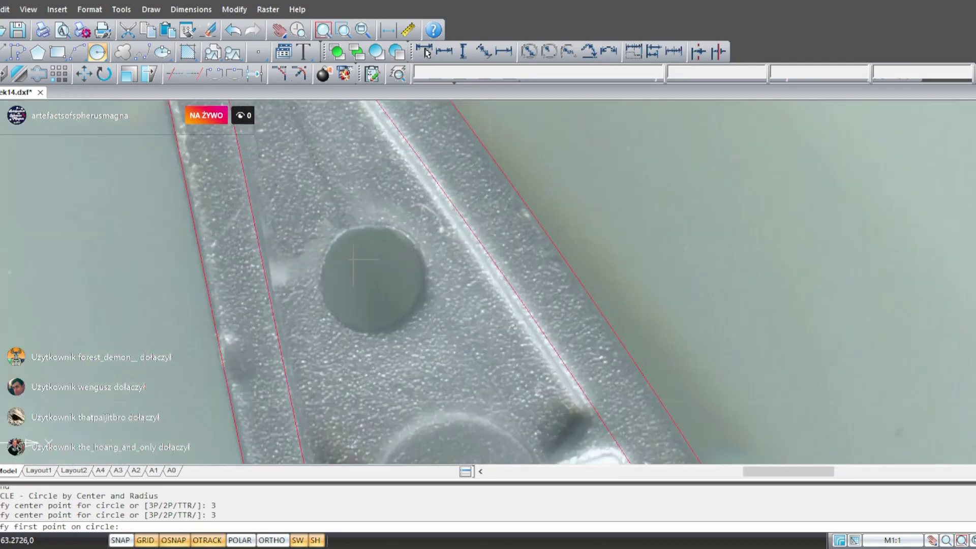
scroll(354, 260, "up", 2)
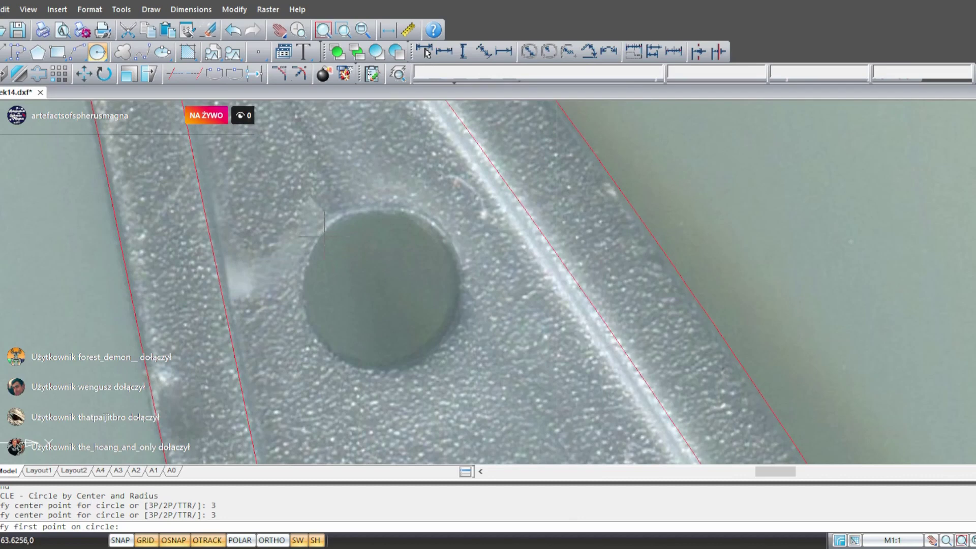
left_click(321, 234)
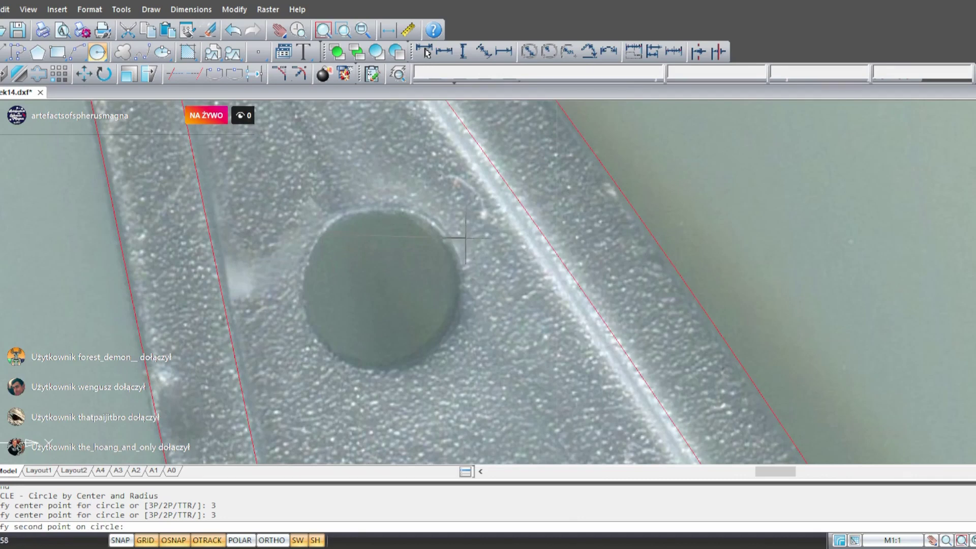
left_click(455, 263)
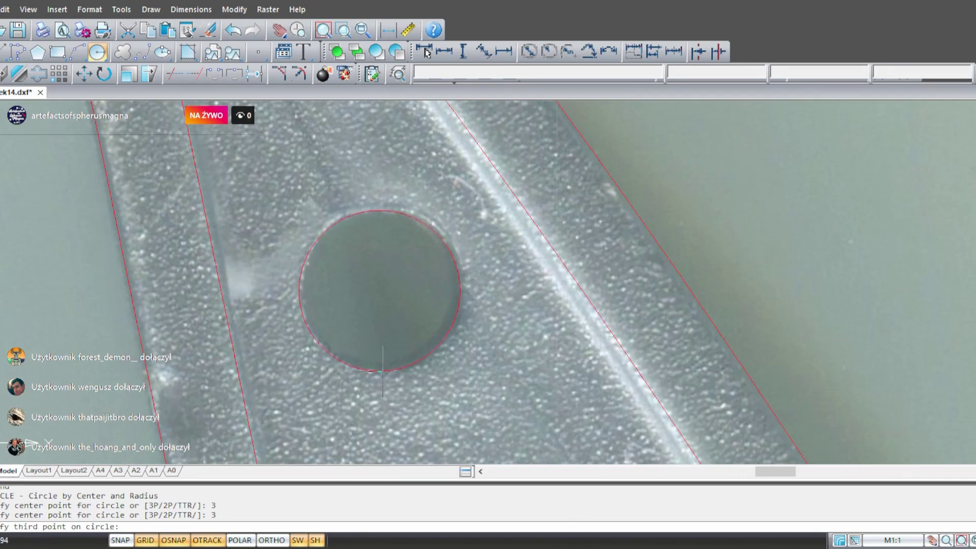
left_click(383, 372)
- Draw a large construction circle concentric with the blade's long outer curve, passing through the centre of the tip hole's circle
scroll(382, 244, "down", 5)
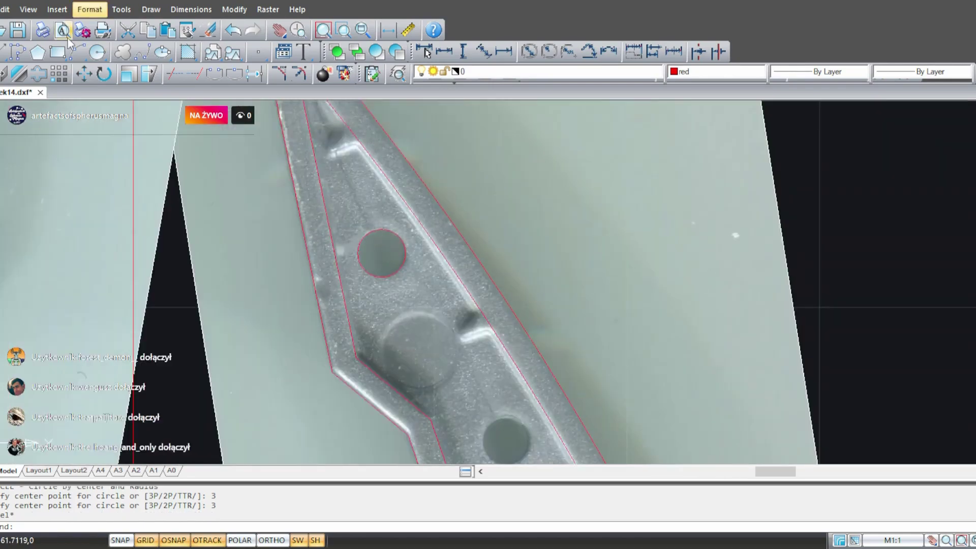
left_click(97, 52)
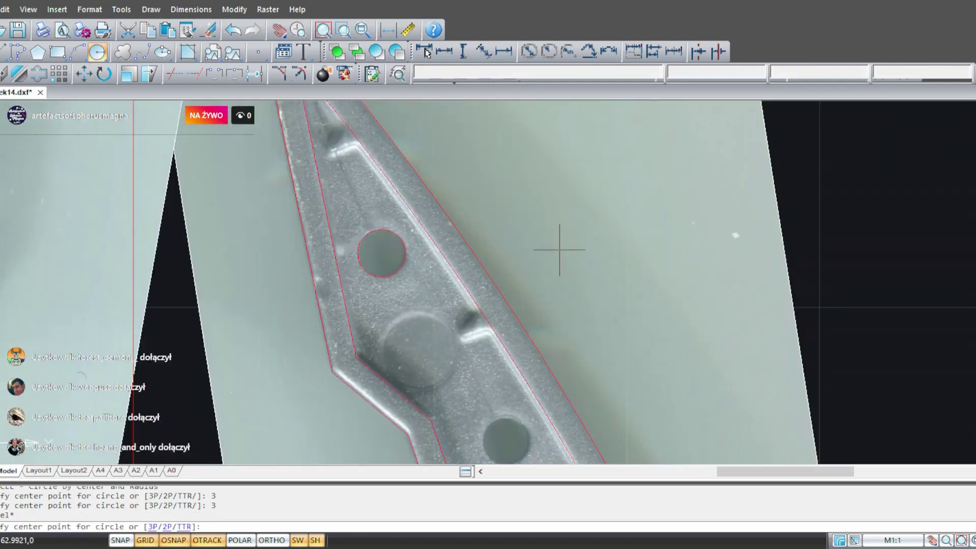
left_click(491, 279)
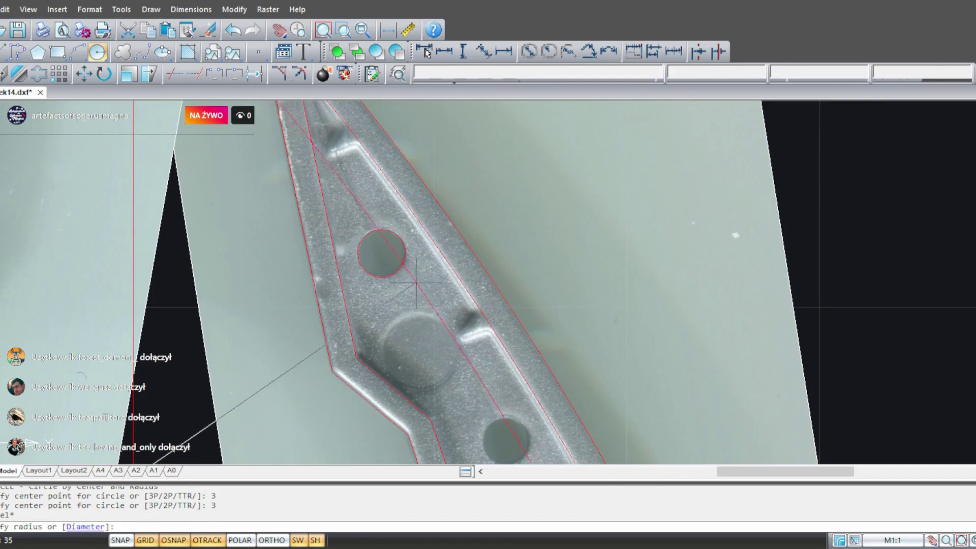
key("F3")
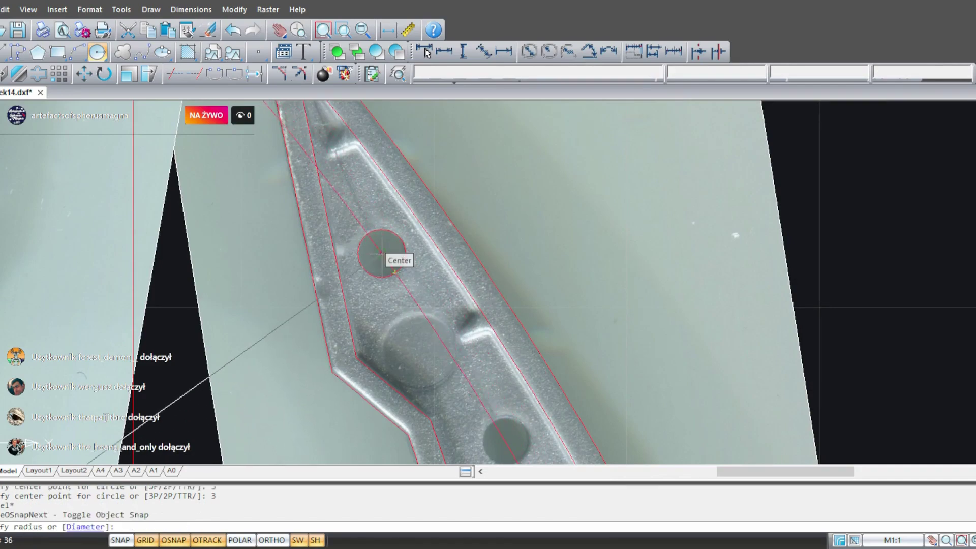
left_click(382, 254)
- Examine how the construction curve runs past the remaining small holes along the blade
middle_click_drag(536, 386, 410, 85)
scroll(463, 222, "down", 2)
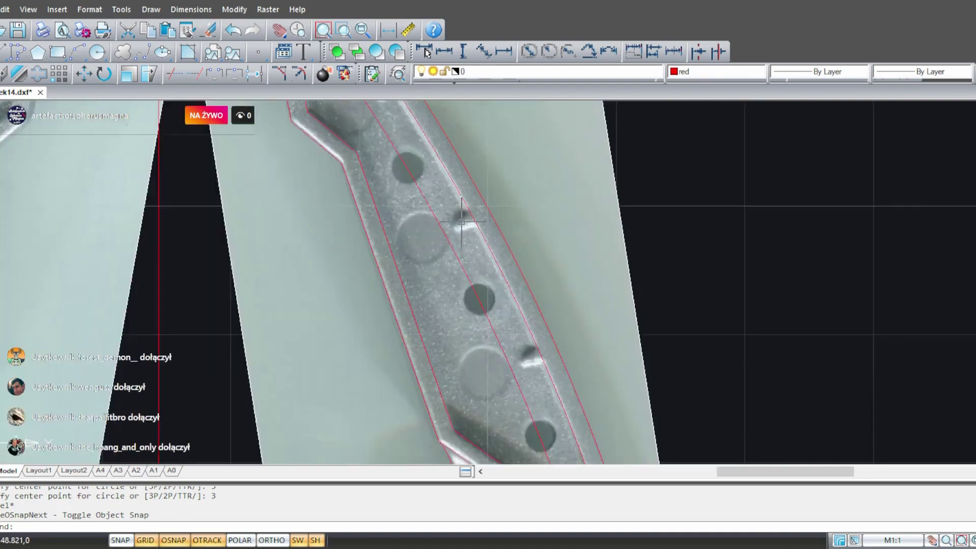
mouse_move(500, 249)
middle_mouse_down()
mouse_move(468, 348)
mouse_move(451, 318)
mouse_move(470, 333)
middle_mouse_up()
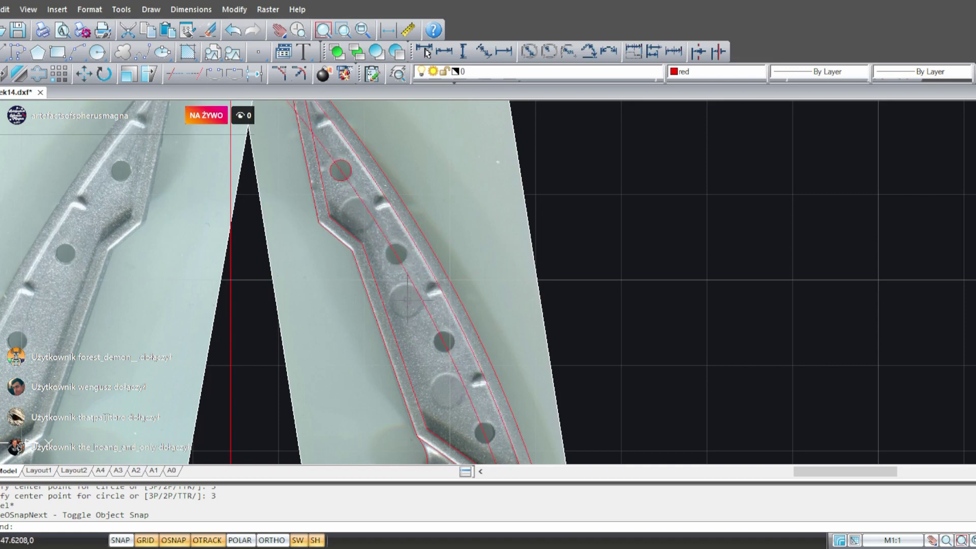
mouse_move(404, 308)
middle_mouse_down()
mouse_move(382, 343)
mouse_move(394, 341)
middle_mouse_up()
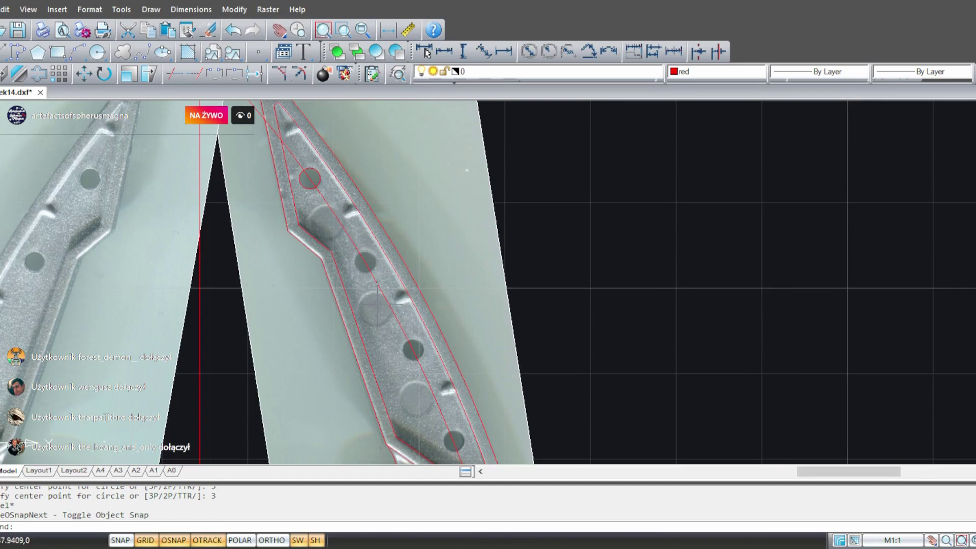
middle_click_drag(377, 304, 351, 316)
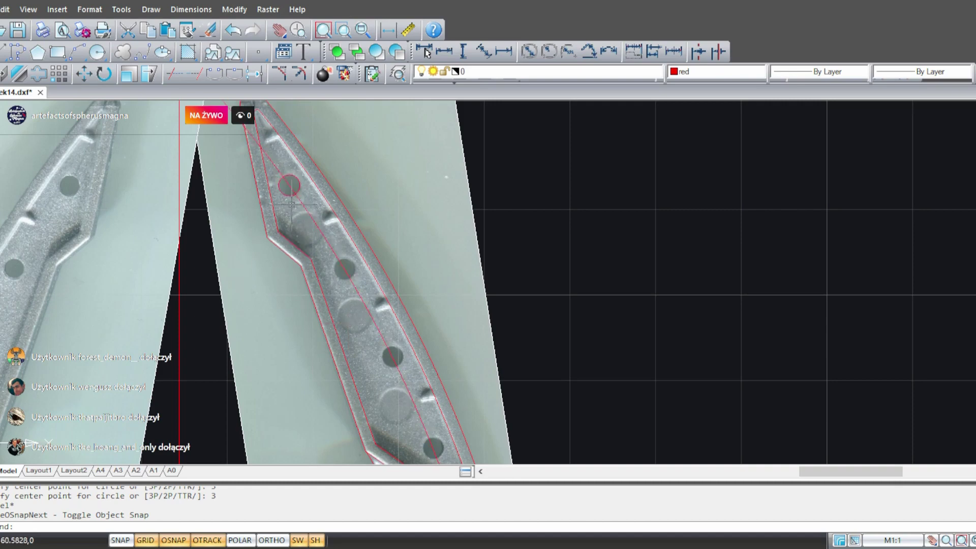
middle_click_drag(377, 354, 432, 329)
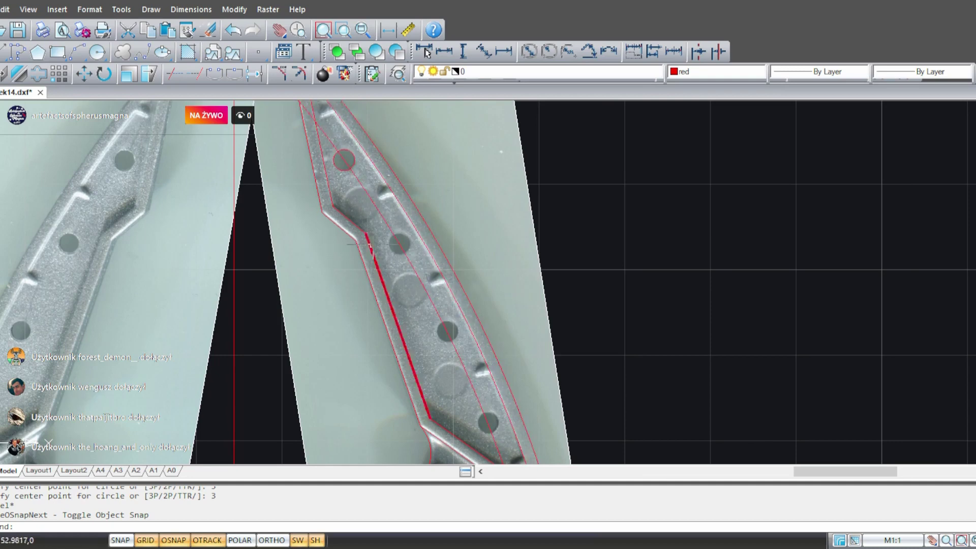
mouse_move(478, 371)
middle_mouse_down()
mouse_move(478, 318)
mouse_move(447, 284)
mouse_move(503, 316)
mouse_move(495, 331)
mouse_move(511, 363)
middle_mouse_up()
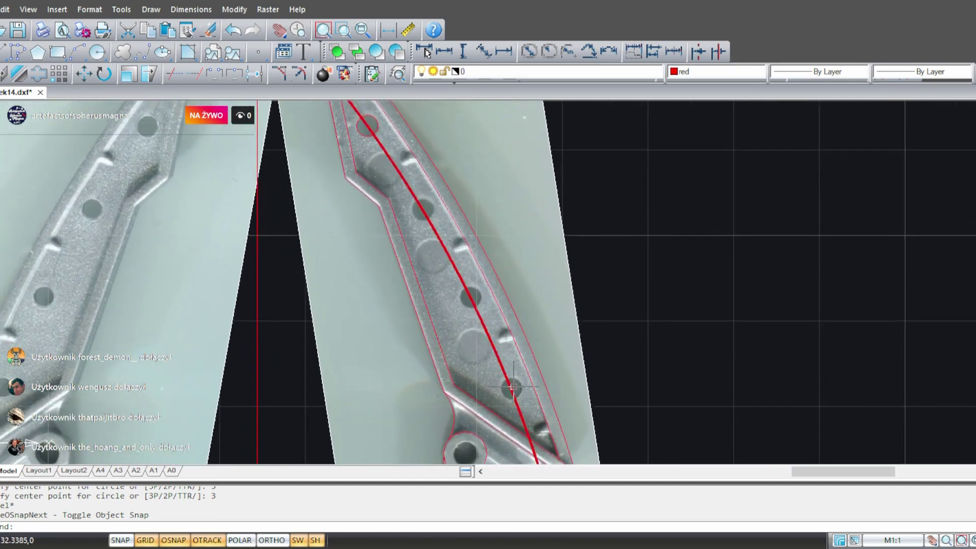
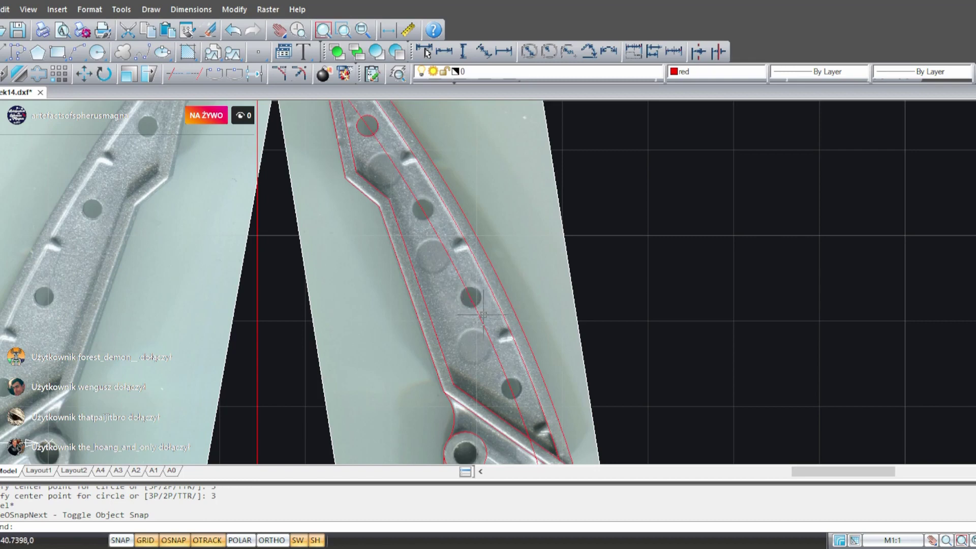
- Trace the third small hole from the blade tip with a three-point circle on its edge
left_click(97, 53)
scroll(531, 303, "up", 5)
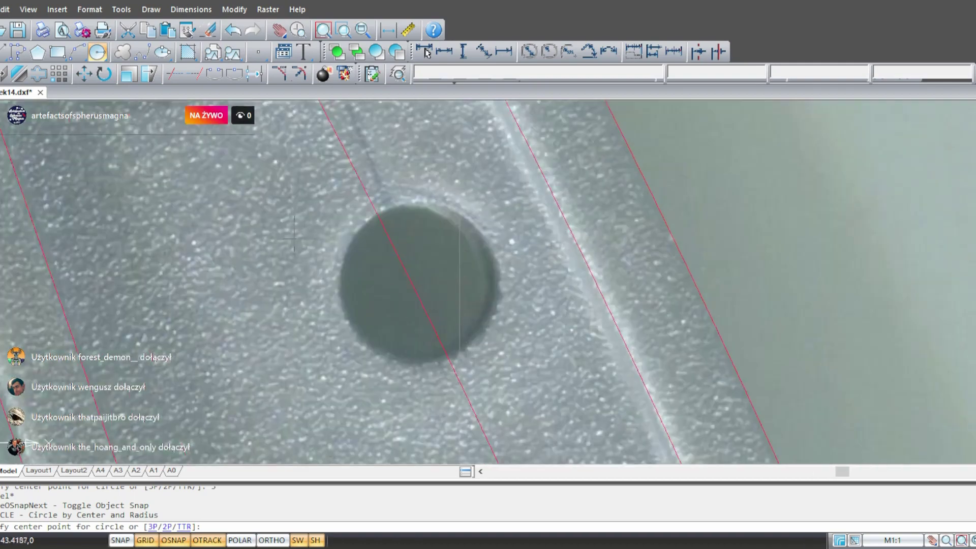
type("3")
key("Return")
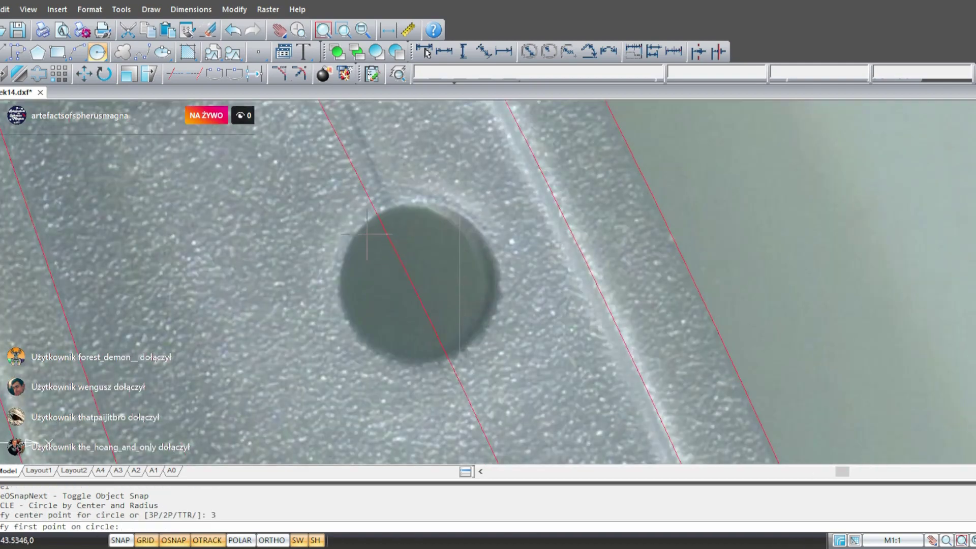
left_click(365, 224)
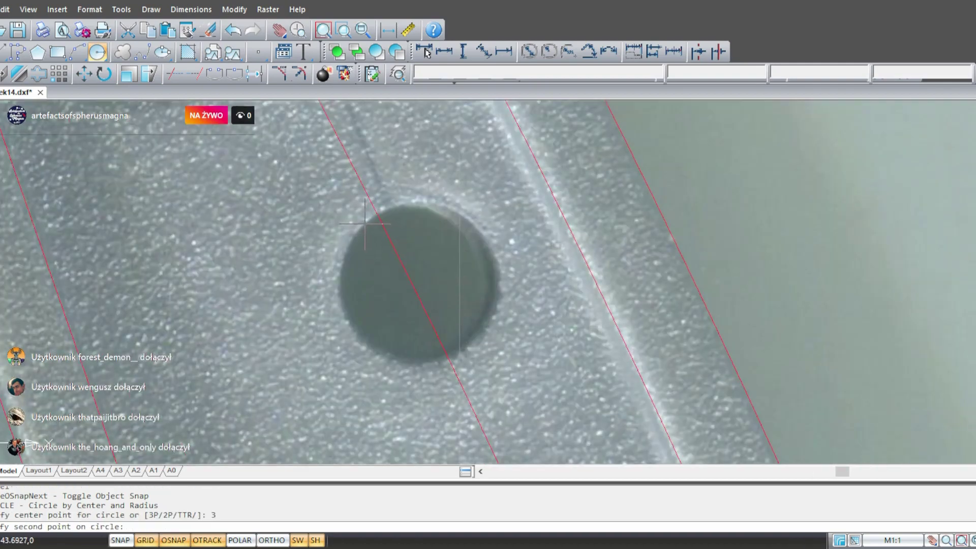
left_click(499, 264)
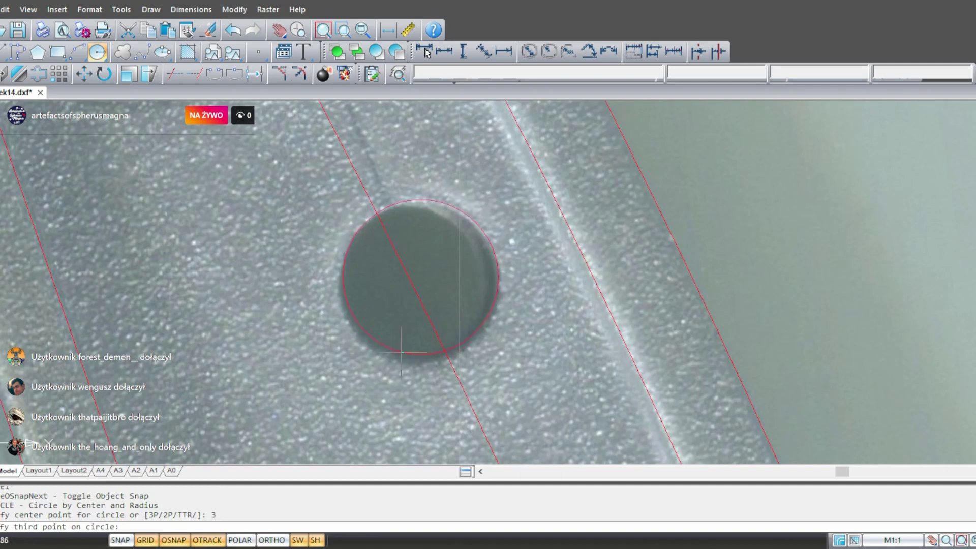
left_click(413, 359)
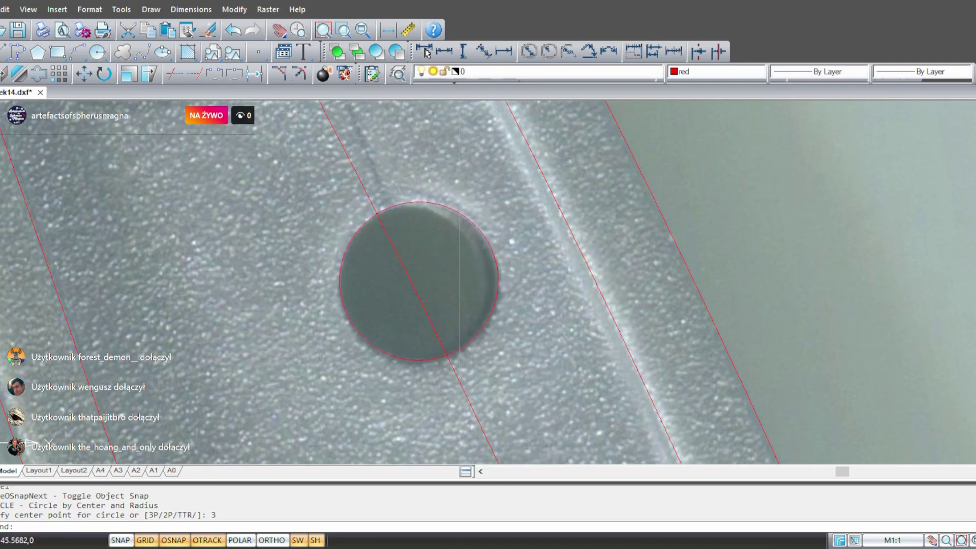
- Draw a radial line from the construction curve's centre to the centre of the third hole's circle
type("l")
key("Return")
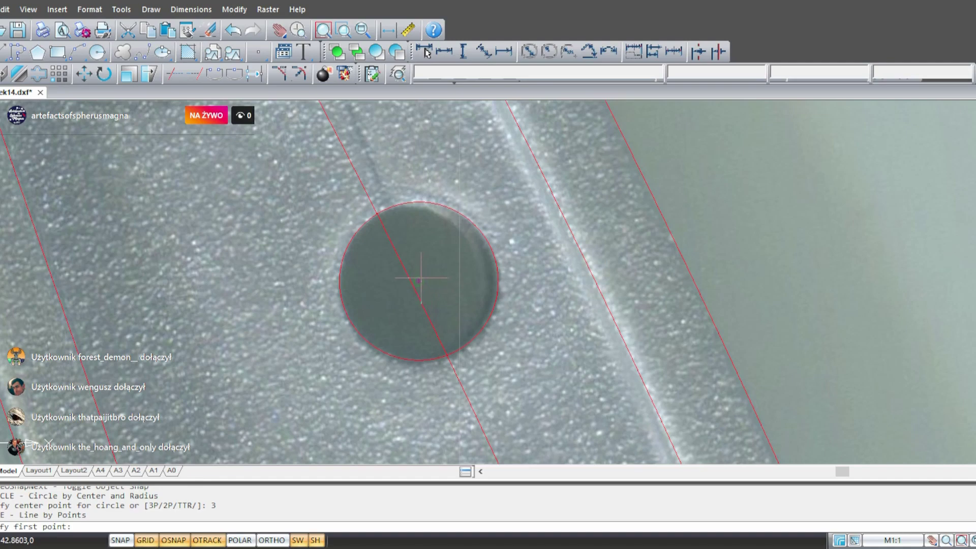
scroll(419, 281, "down", 4)
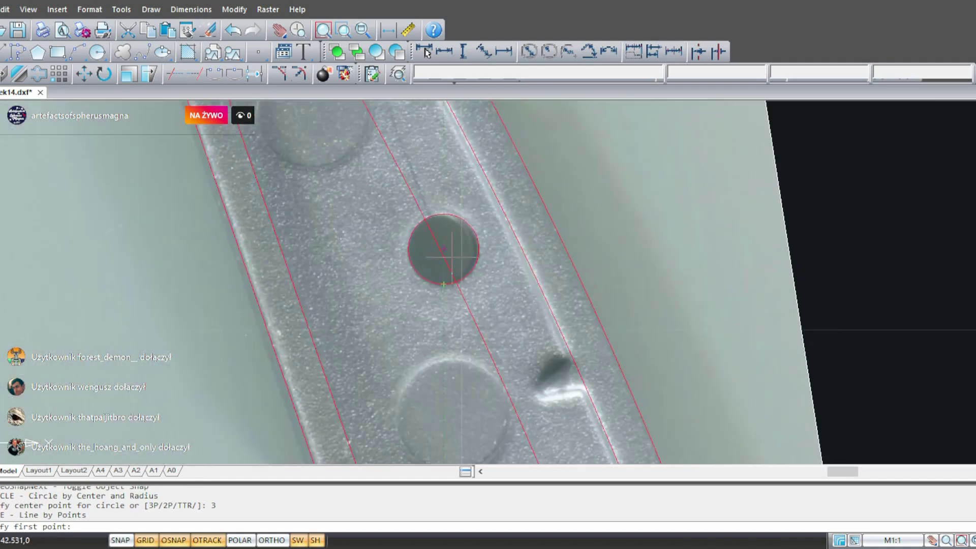
key("Escape")
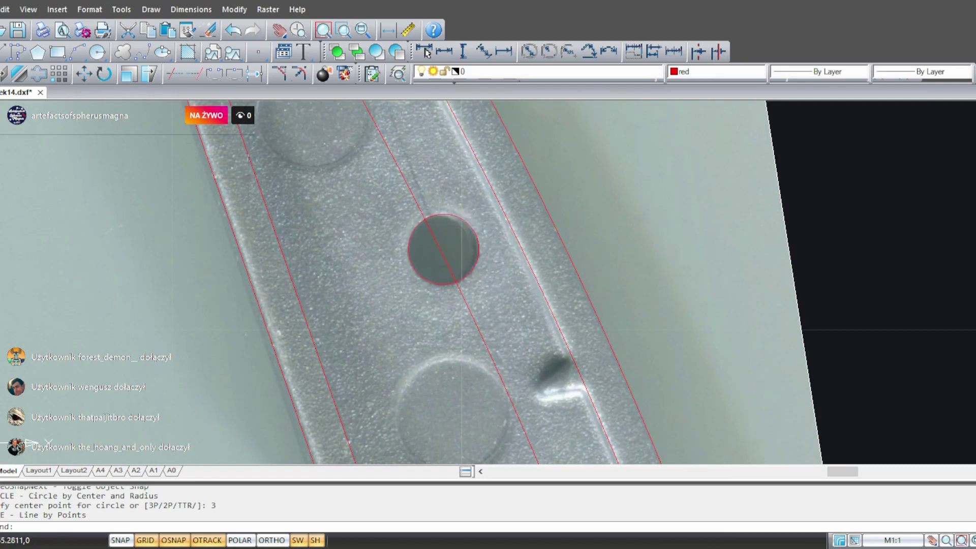
key("Return")
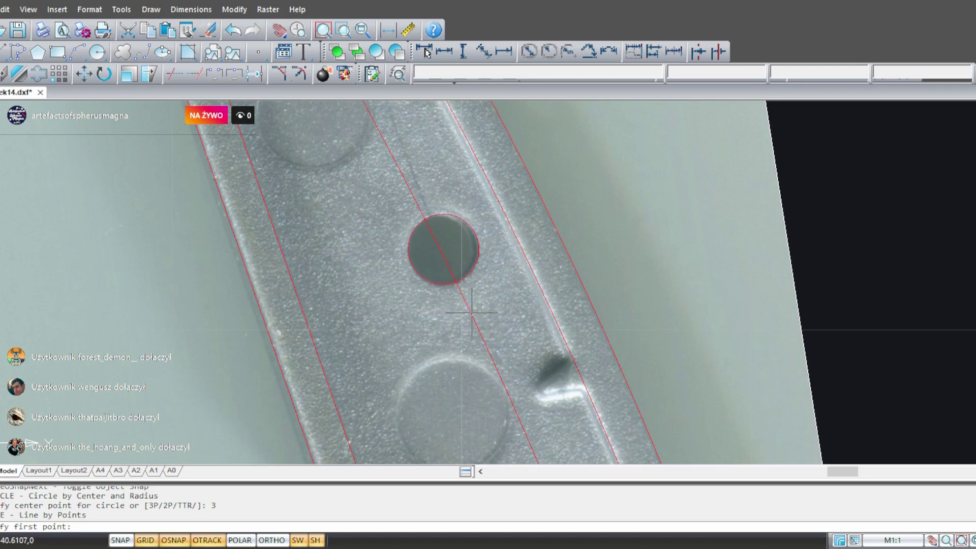
key("Return")
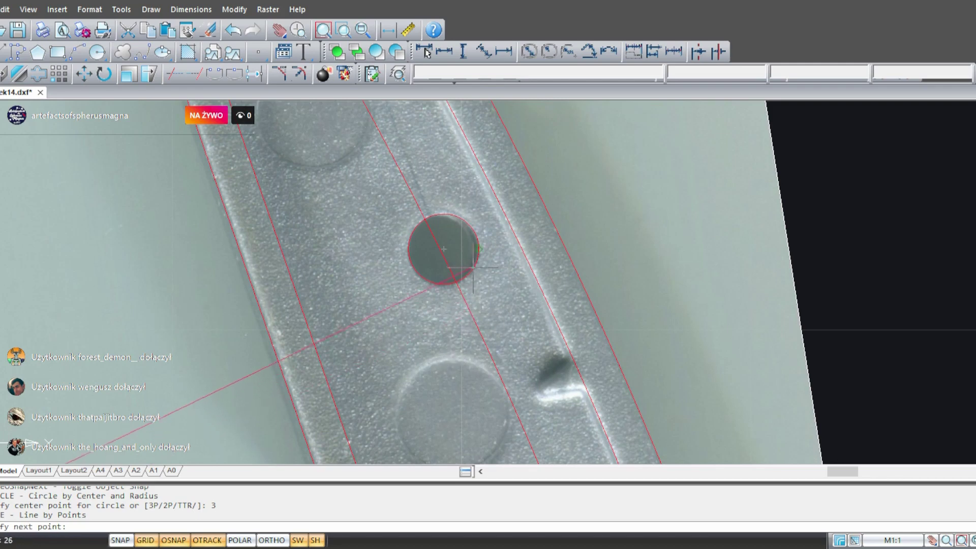
left_click(443, 249)
key("Return")
- Draw a short marker line outward from the point where the radial line crosses the construction curve inside the third hole
scroll(442, 249, "up", 5)
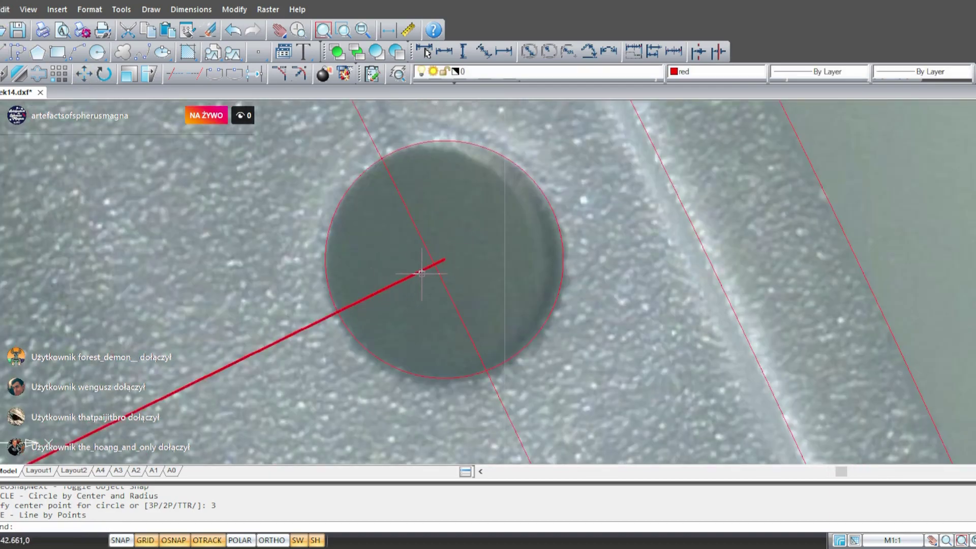
key("Tab")
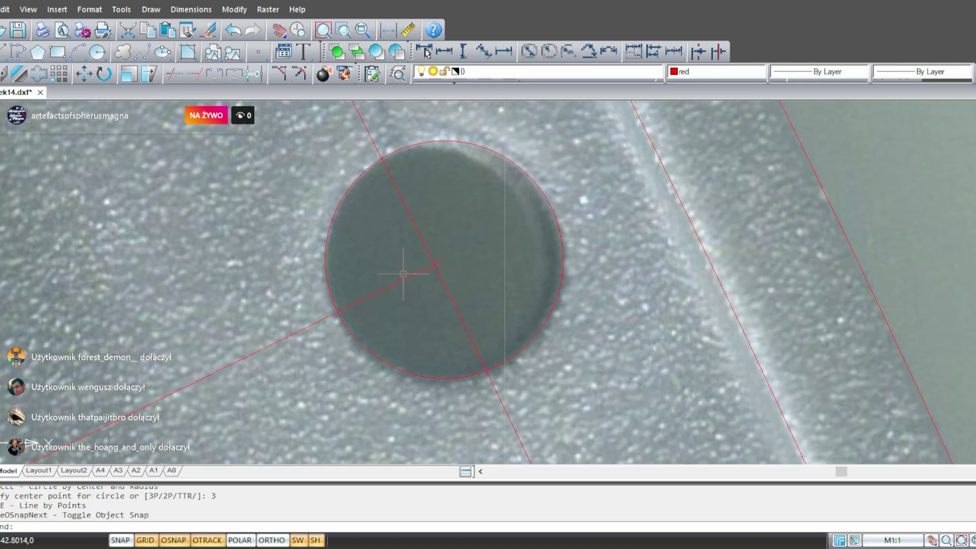
key("Escape")
key("Return")
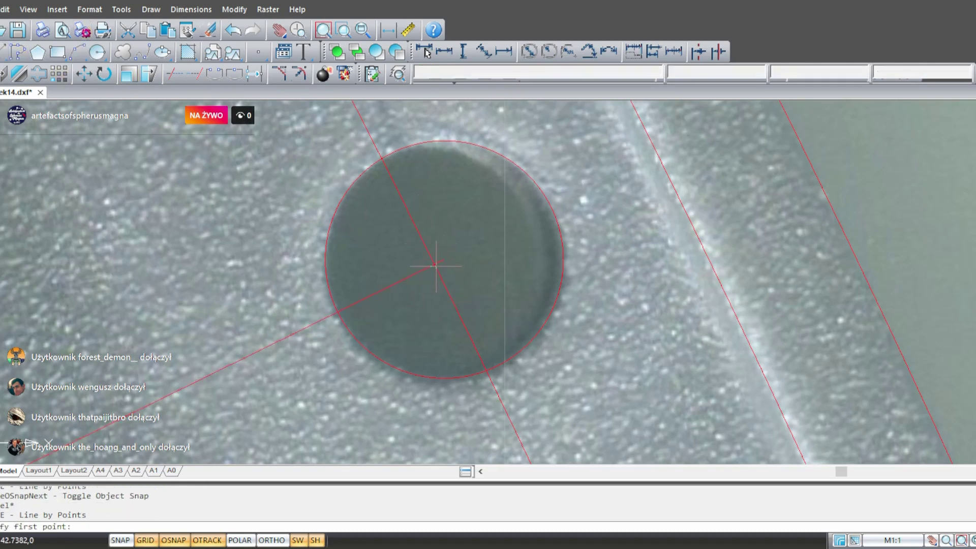
key("Tab")
left_click(140, 175)
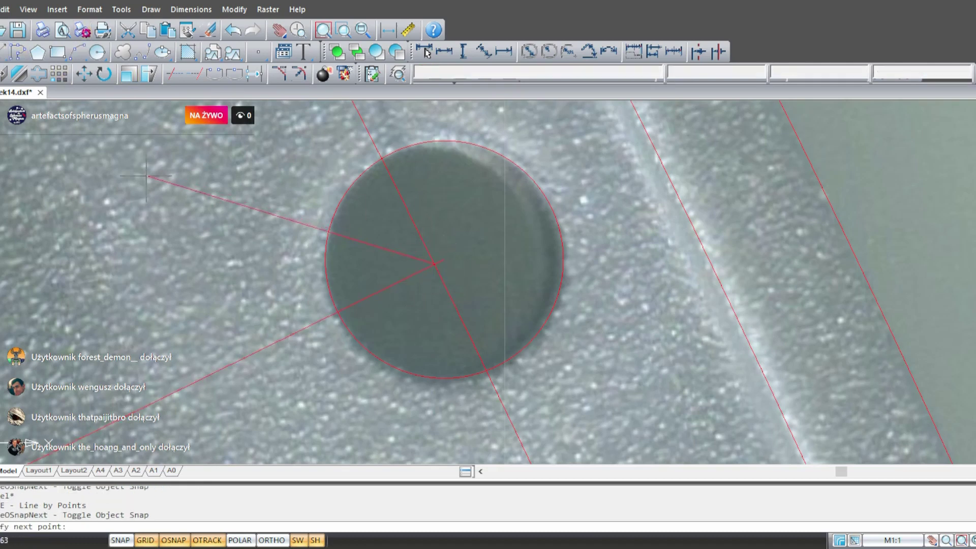
key("Escape")
- Delete the third hole's traced circle and the long radial line, keeping the short marker line
left_click(366, 381)
left_click(336, 333)
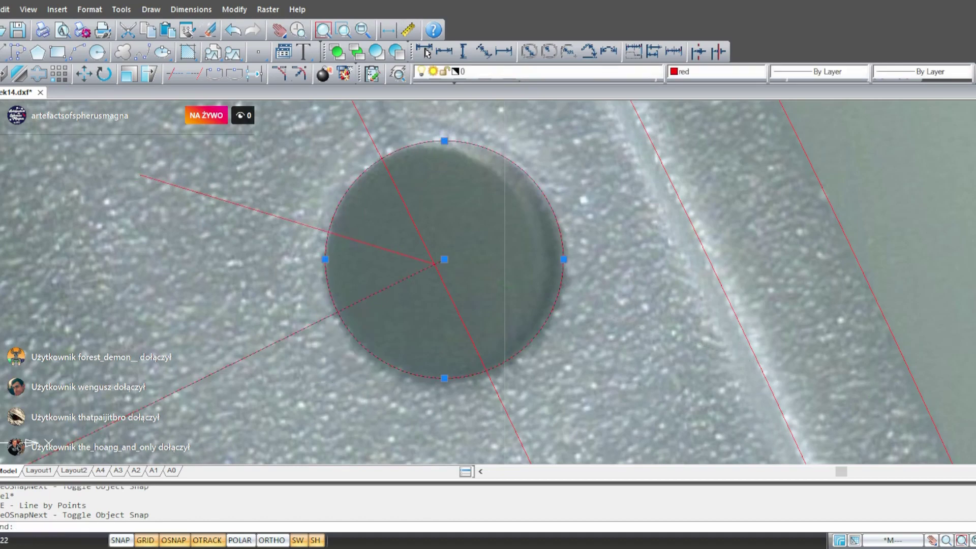
key("Delete")
- Copy the circle traced on the hole nearest the blade tip and paste a duplicate beside the third small hole
scroll(408, 235, "down", 3)
scroll(407, 235, "down", 5)
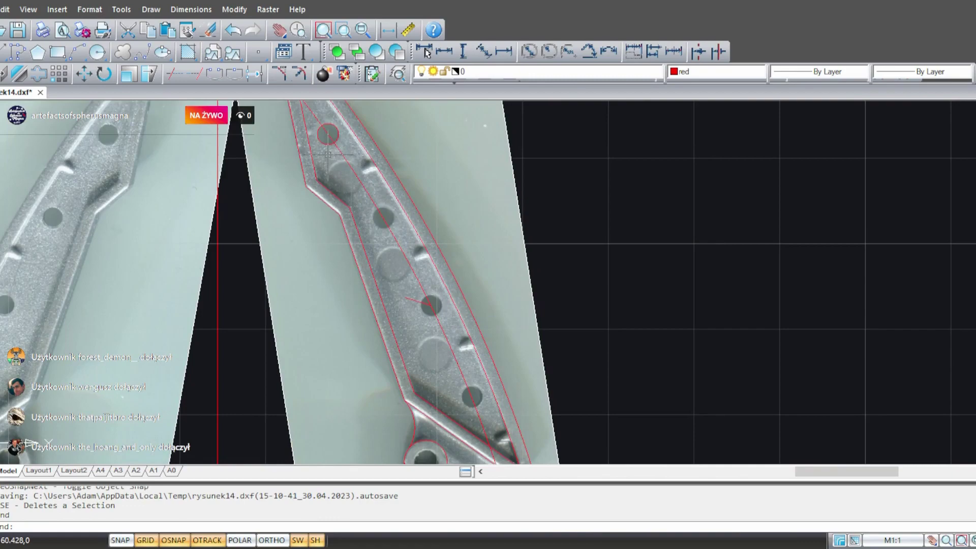
left_click(328, 145)
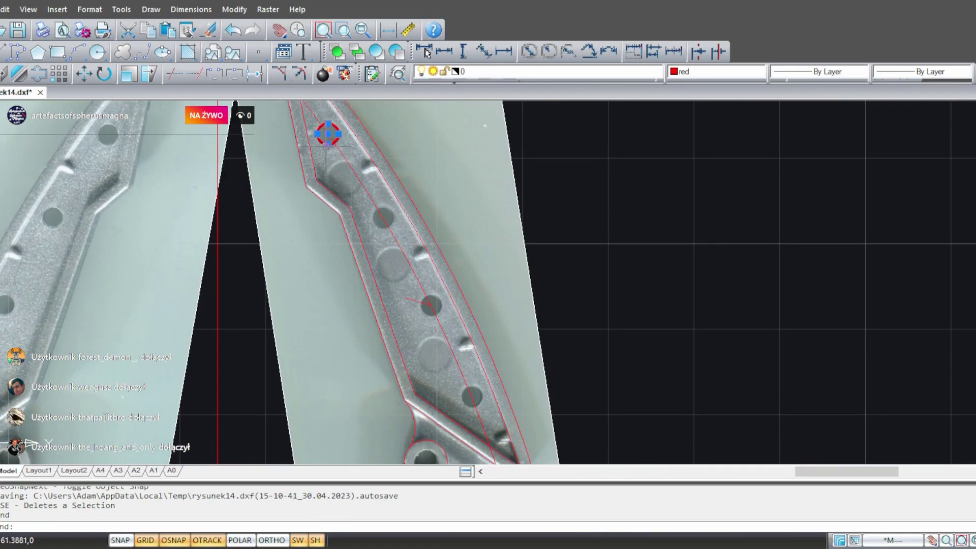
key("ctrl+c")
scroll(439, 318, "up", 3)
scroll(441, 319, "up", 3)
key("ctrl+v")
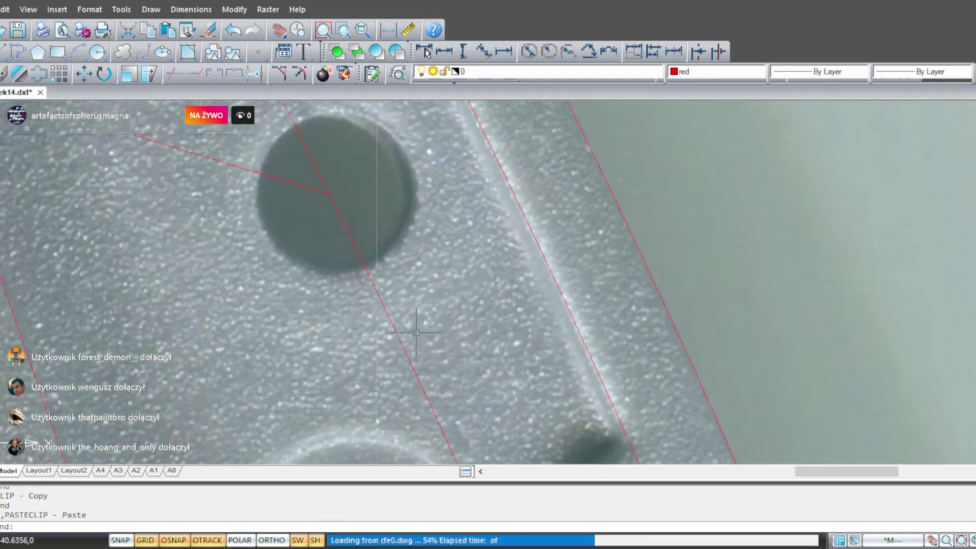
left_click(130, 403)
left_click(269, 410)
left_click(241, 382)
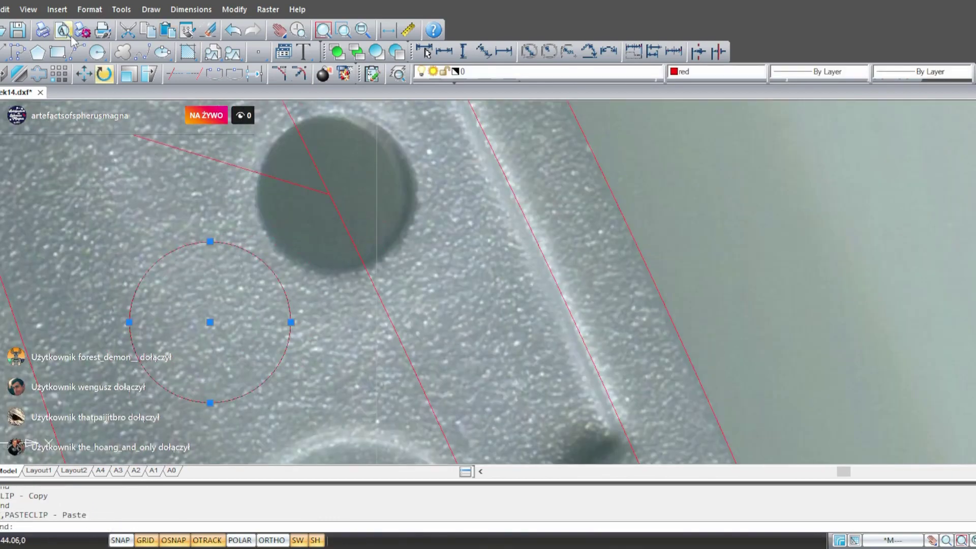
- Move the pasted circle by its centre onto the marker line's end on the construction curve inside the third hole
left_click(83, 73)
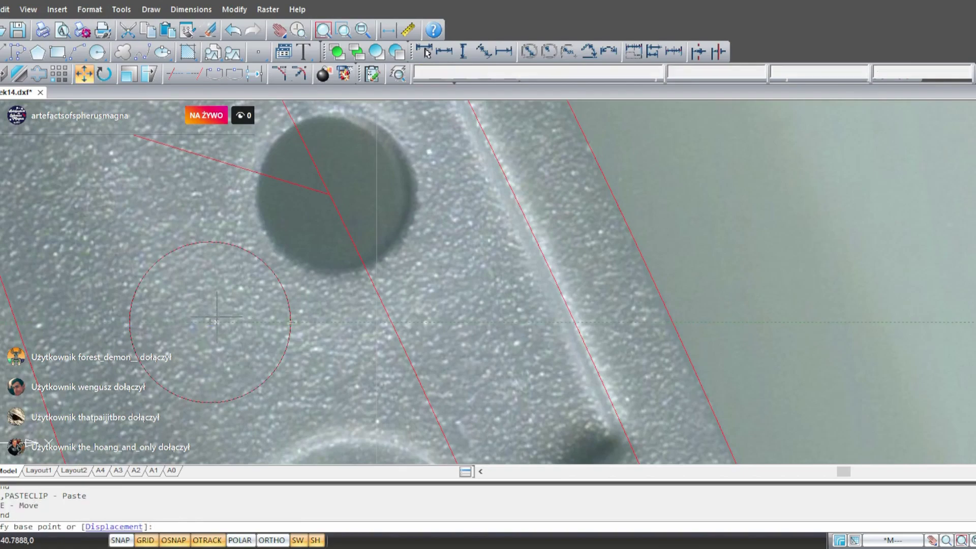
left_click(209, 321)
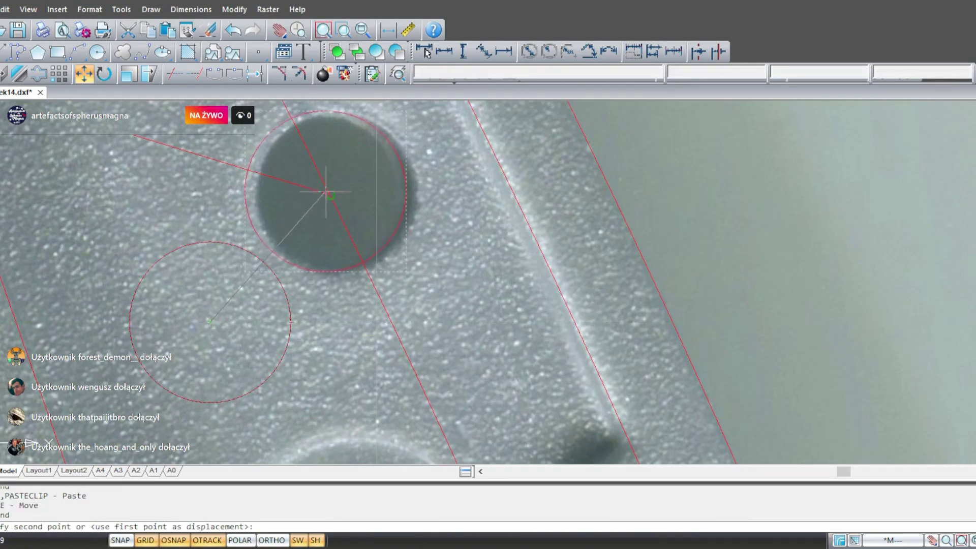
left_click(336, 195)
- Delete the short marker line at the third hole
scroll(335, 195, "down", 5)
scroll(475, 364, "up", 3)
middle_click_drag(475, 364, 458, 350)
left_click(438, 329)
left_click(431, 336)
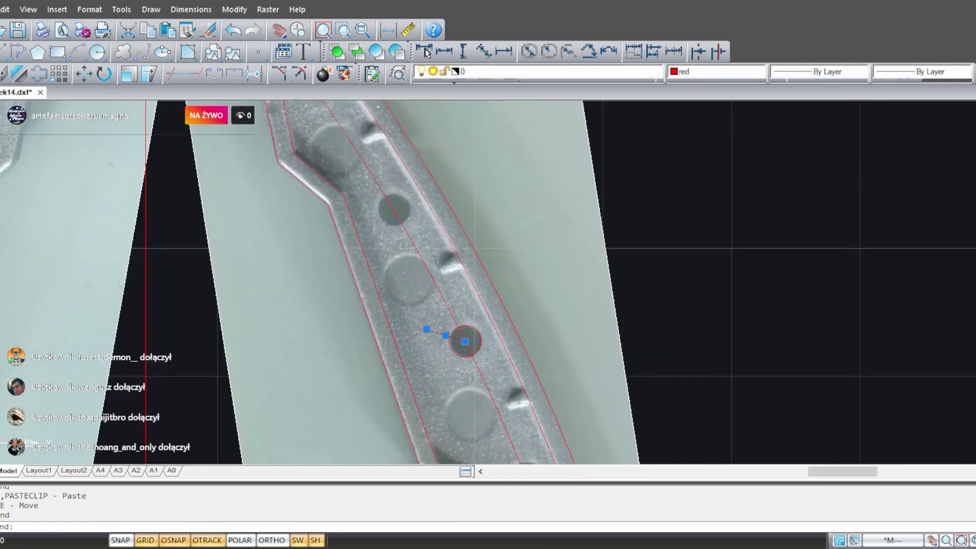
key("Delete")
scroll(428, 342, "down", 2)
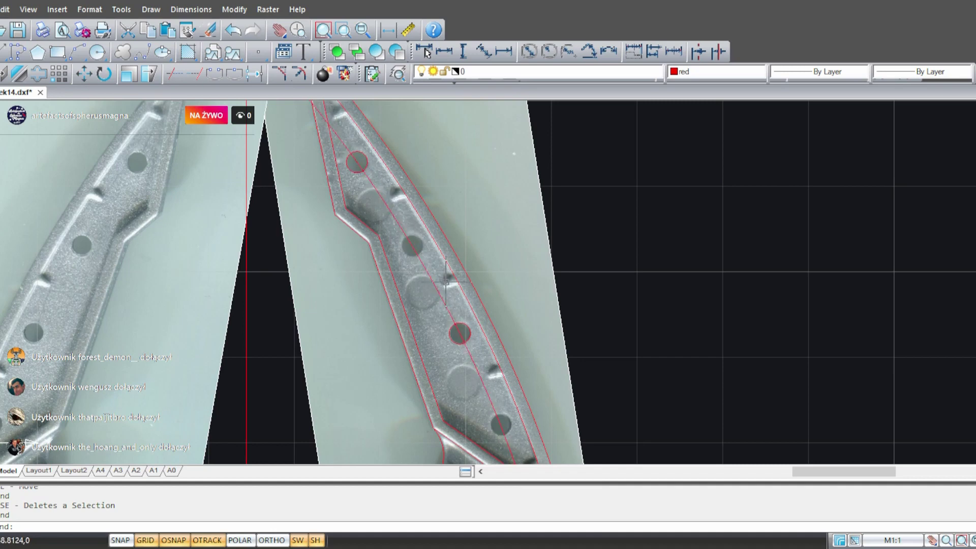
- Try a radial line from the construction curve's centre to the third hole's circle, and delete it
middle_click_drag(410, 268, 322, 240)
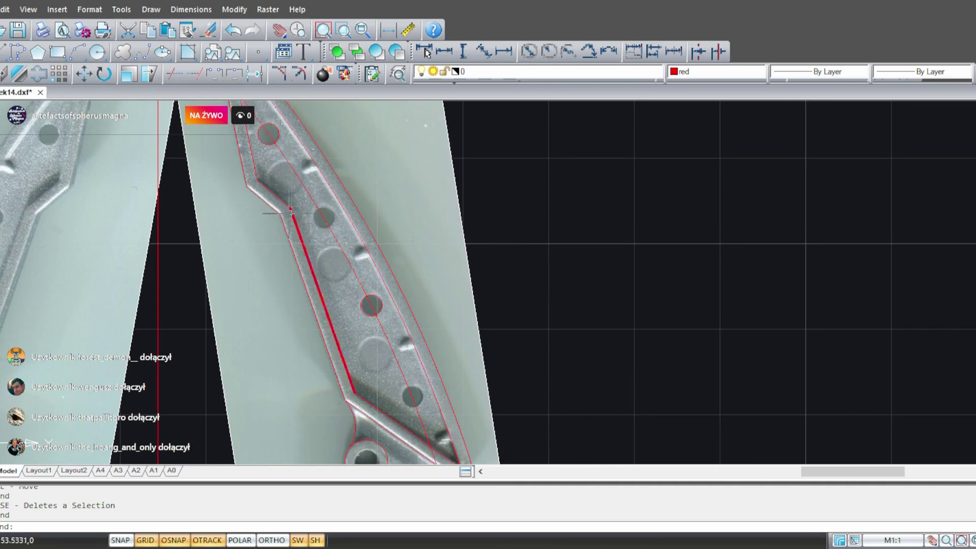
left_click(2, 52)
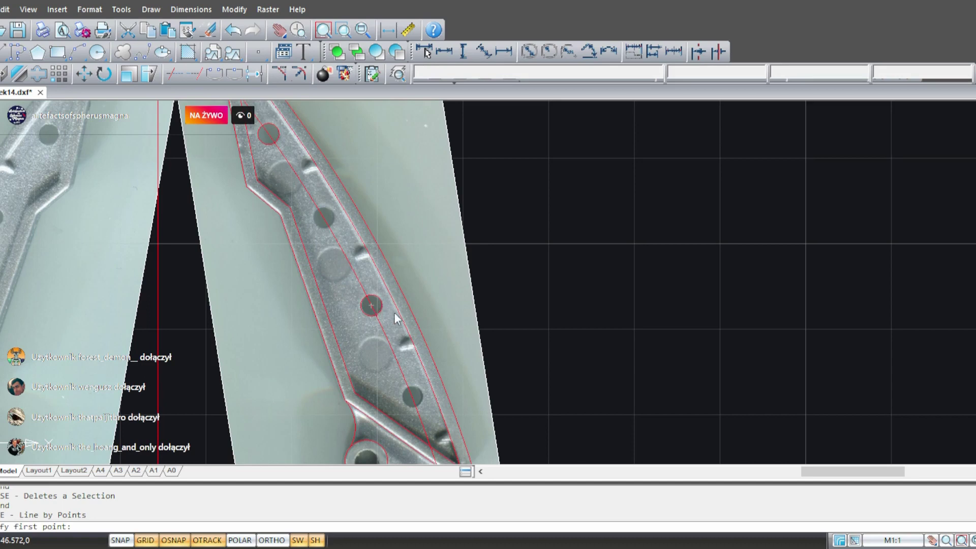
left_click(371, 305)
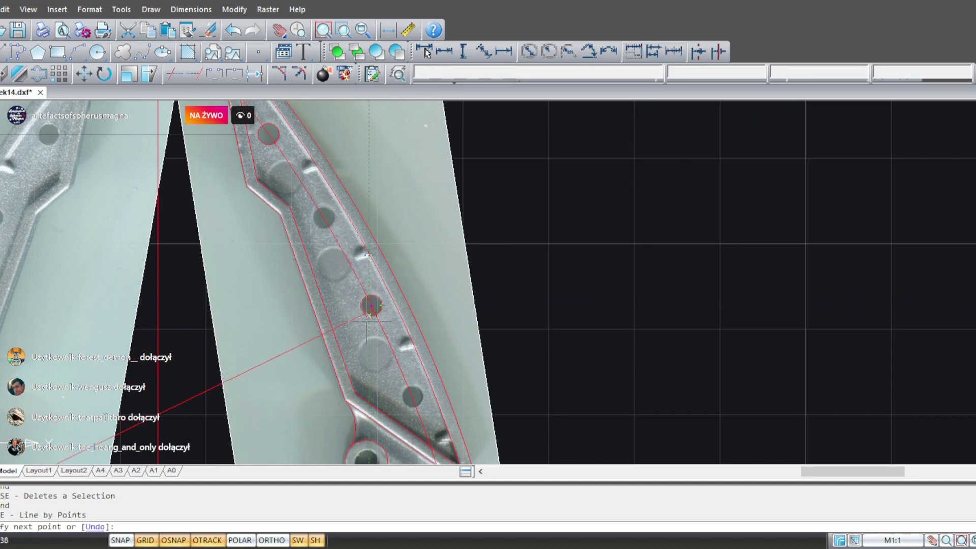
key("Escape")
left_click(304, 375)
left_click(267, 348)
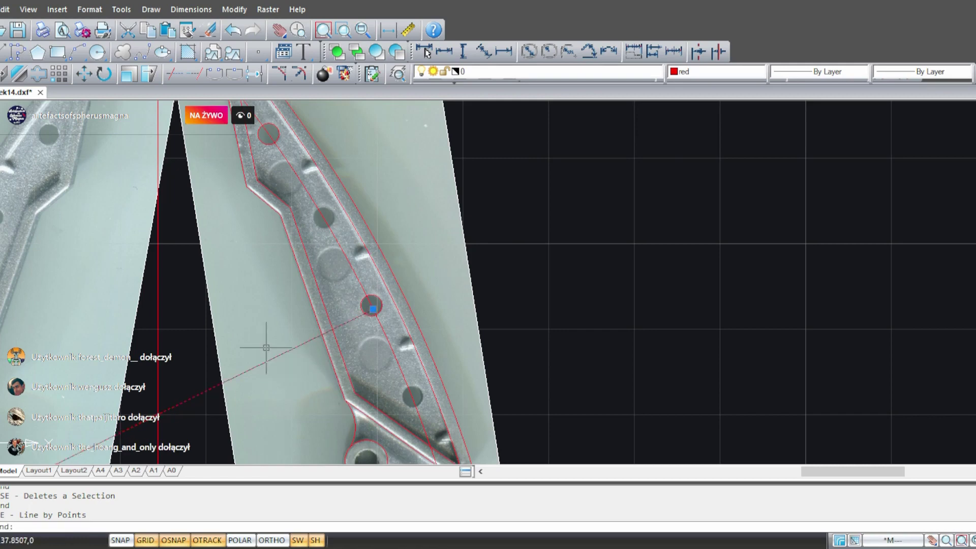
key("Delete")
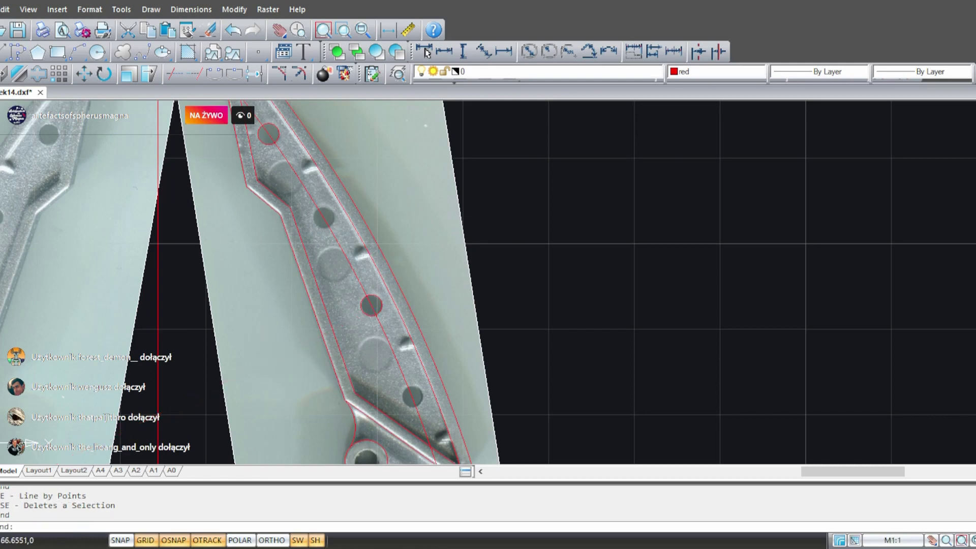
- Draw a radial line from the construction curve's centre to the centre of the third hole's circle
left_click(1, 52)
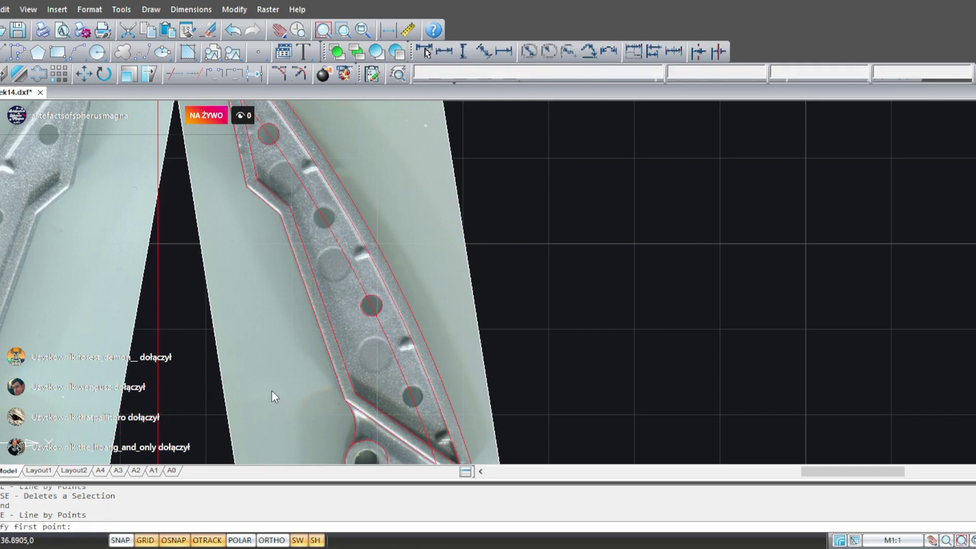
left_click(373, 293)
scroll(373, 294, "up", 3)
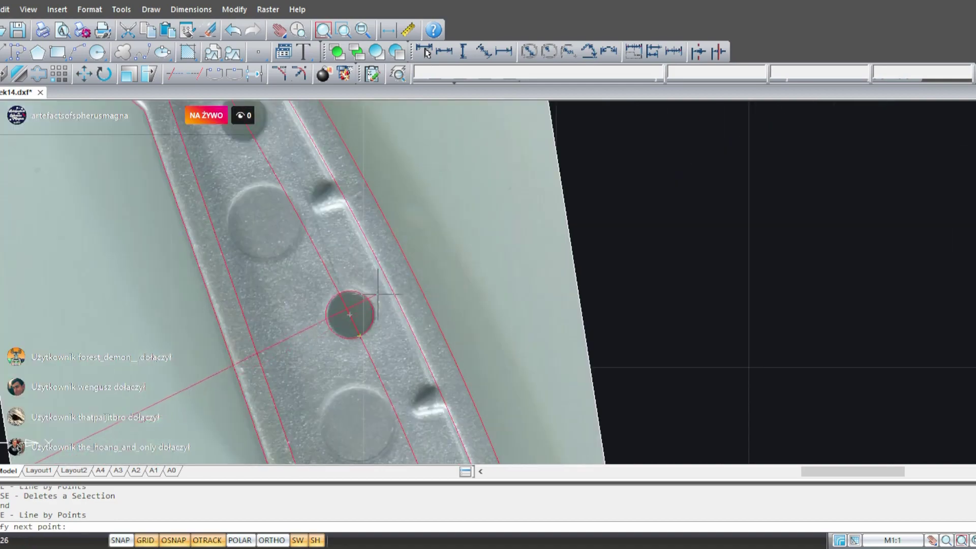
left_click(348, 317)
key("Escape")
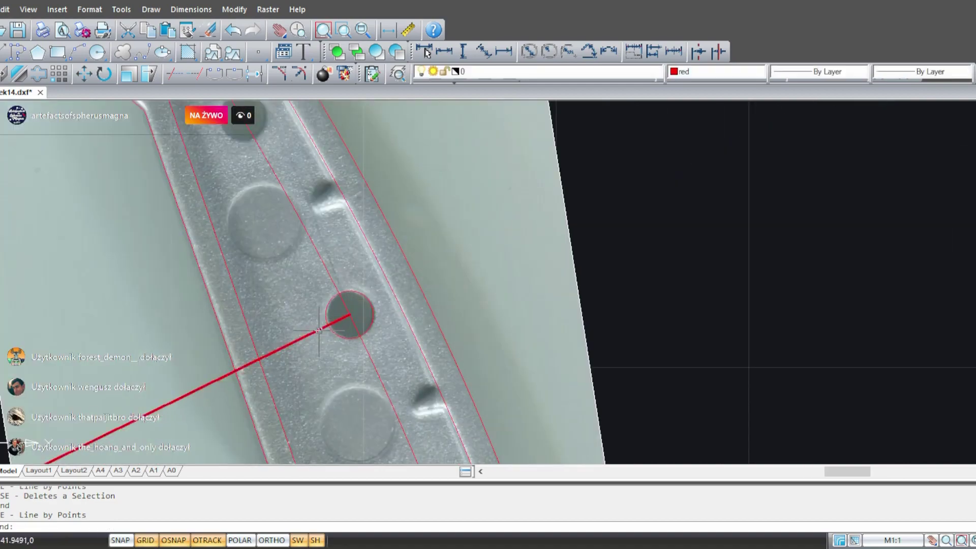
- Draw a radial line from the construction curve's centre to the centre of the circle nearest the blade tip
scroll(330, 311, "down", 2)
left_click(1, 52)
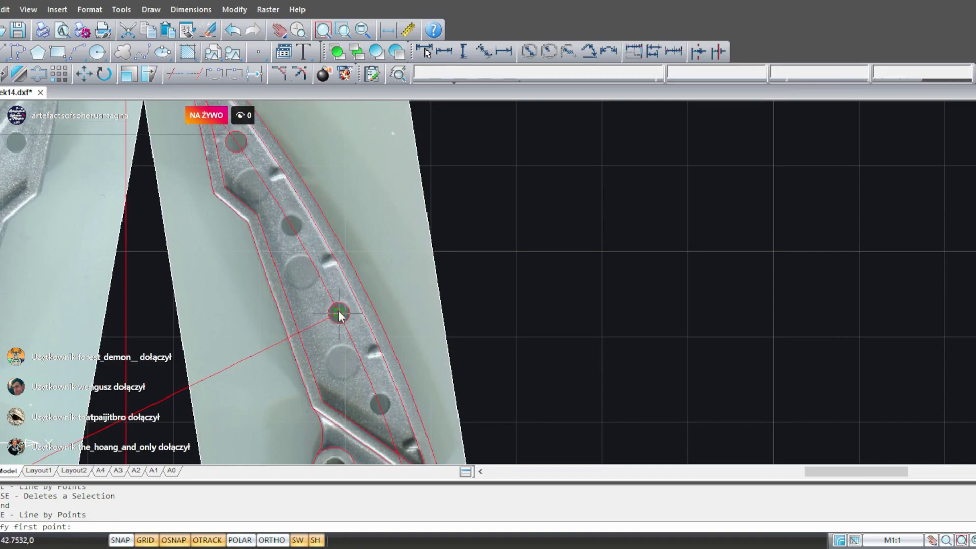
left_click(317, 275)
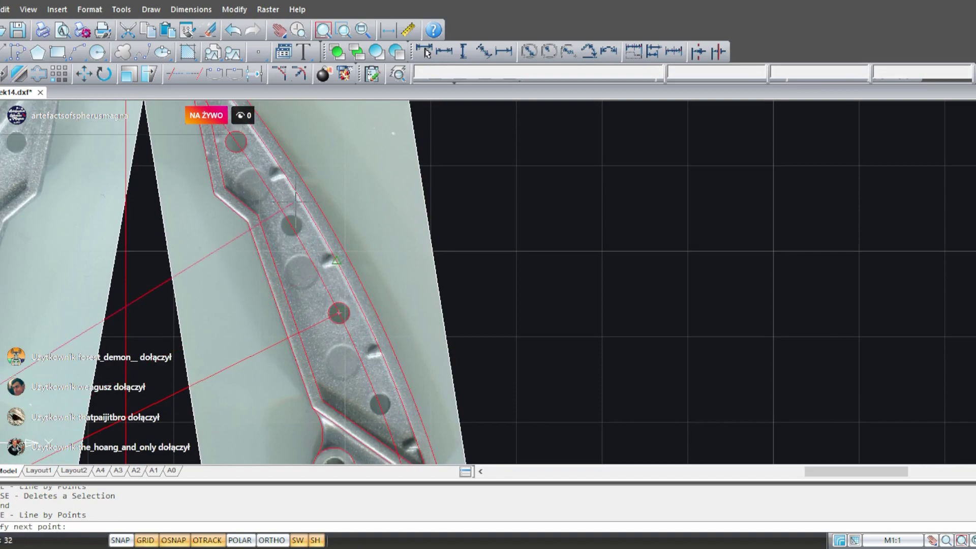
scroll(315, 276, "up", 5)
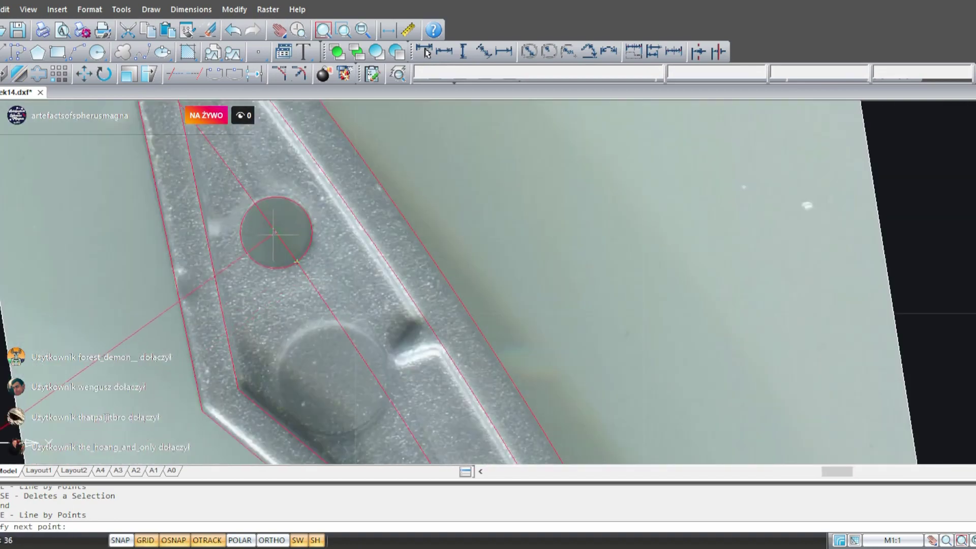
left_click(275, 233)
key("Return")
- Draw a two-point auxiliary circle whose diameter runs from the first hole circle's centre to the third hole circle's centre
scroll(275, 233, "down", 4)
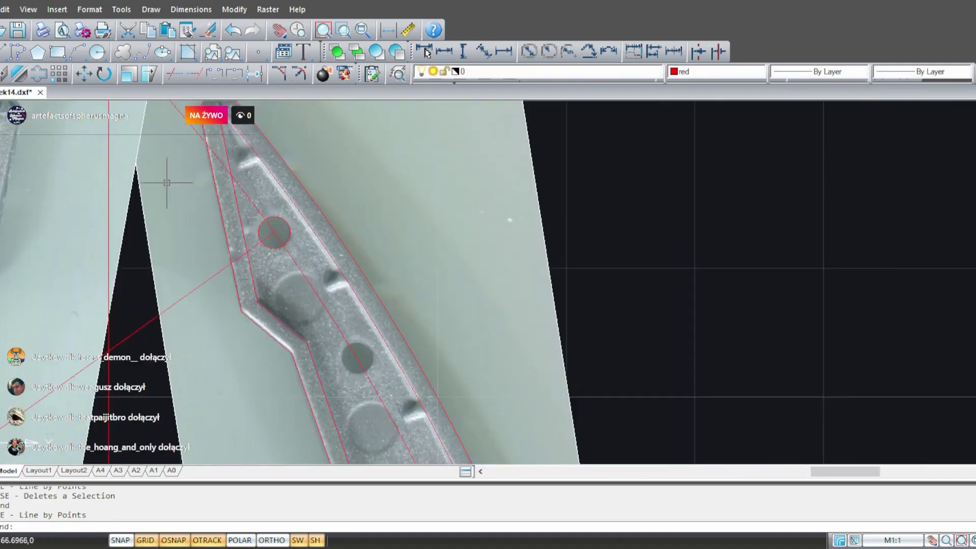
left_click(98, 52)
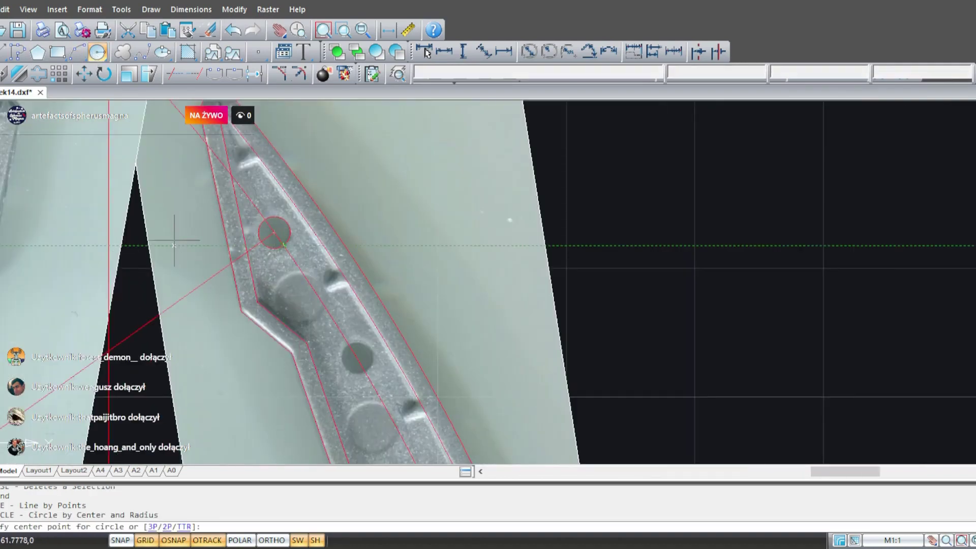
type("2")
key("Return")
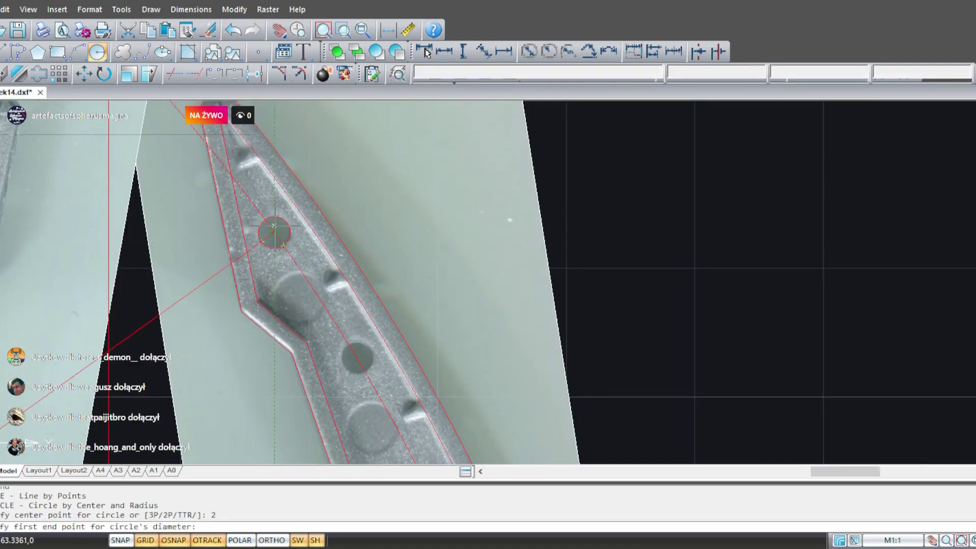
left_click(275, 229)
mouse_move(347, 315)
middle_mouse_down()
mouse_move(315, 259)
mouse_move(272, 39)
middle_mouse_up()
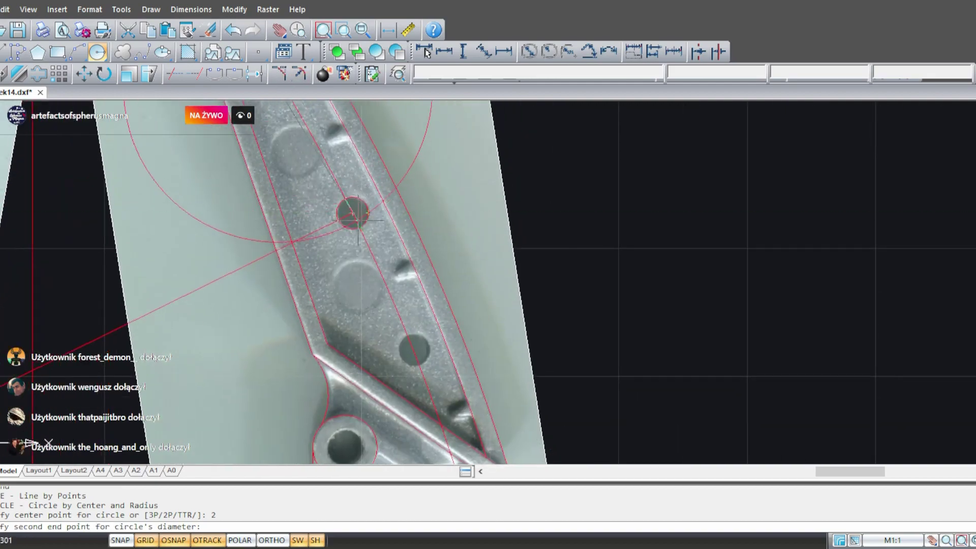
key("Escape")
- Draw a radial line from the construction curve's centre to the auxiliary circle's centre inside the second hole
middle_click_drag(358, 221, 459, 360)
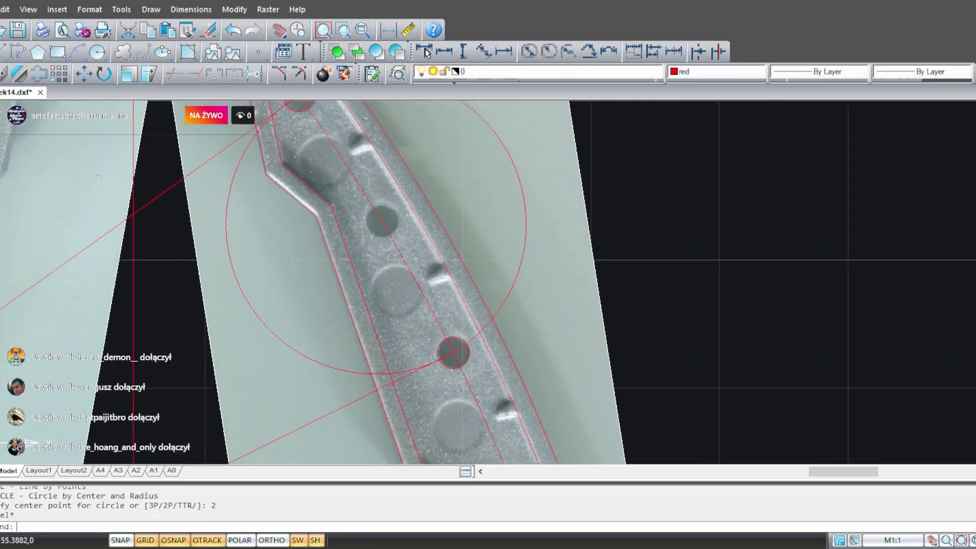
type("l")
key("Return")
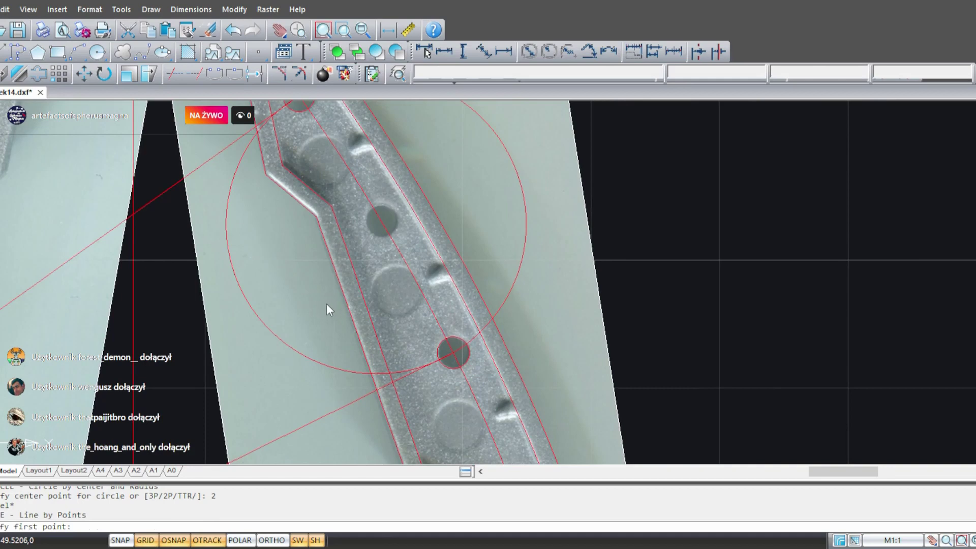
left_click(406, 264)
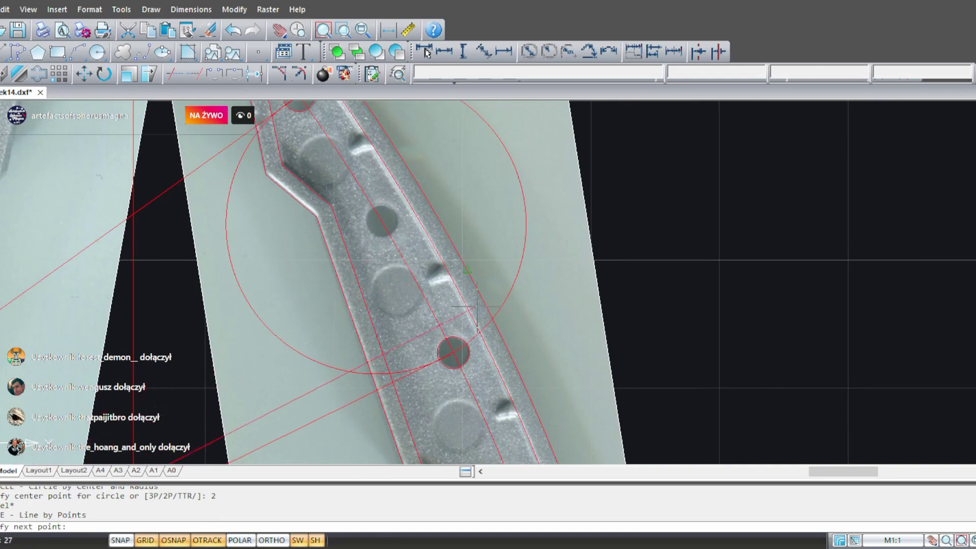
left_click(377, 223)
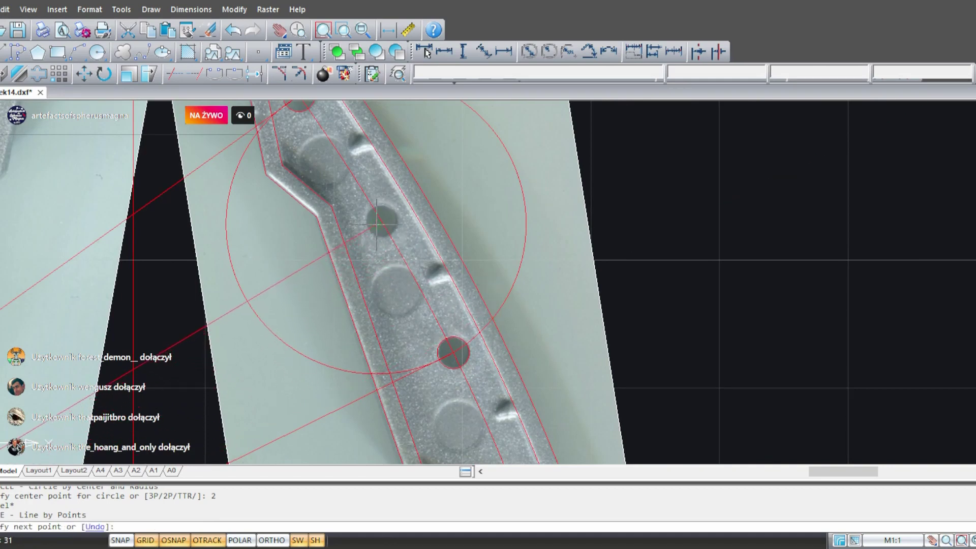
key("Return")
- Delete the large auxiliary circle, keeping the radial lines
left_click(247, 258)
left_click(220, 225)
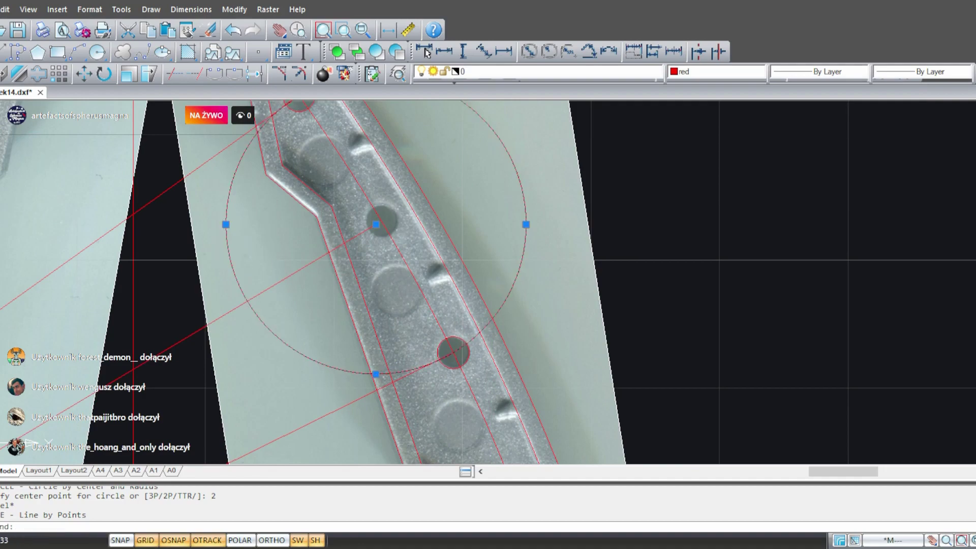
key("Delete")
left_click(194, 74)
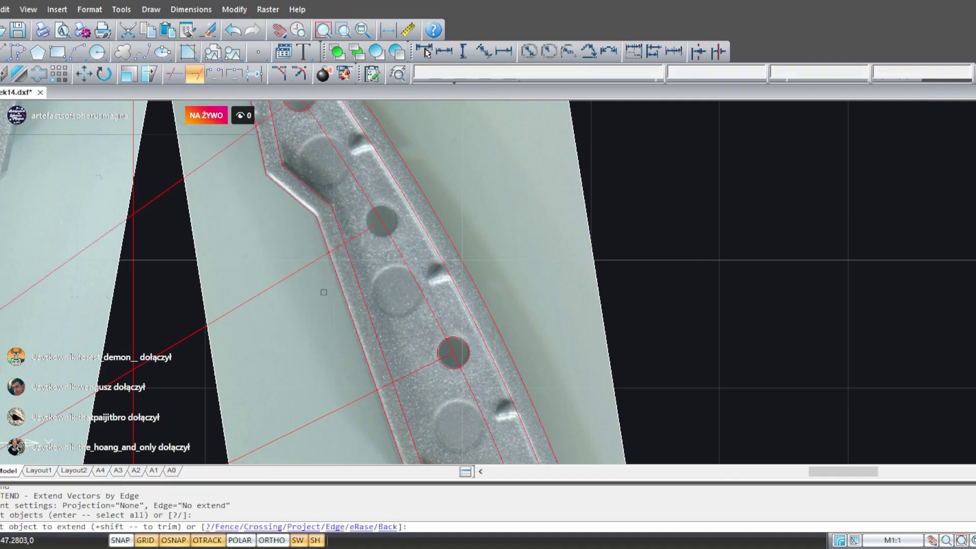
key("Escape")
- Copy the first hole's circle and paste a duplicate between the second hole and the large round recess below it
scroll(397, 195, "up", 3)
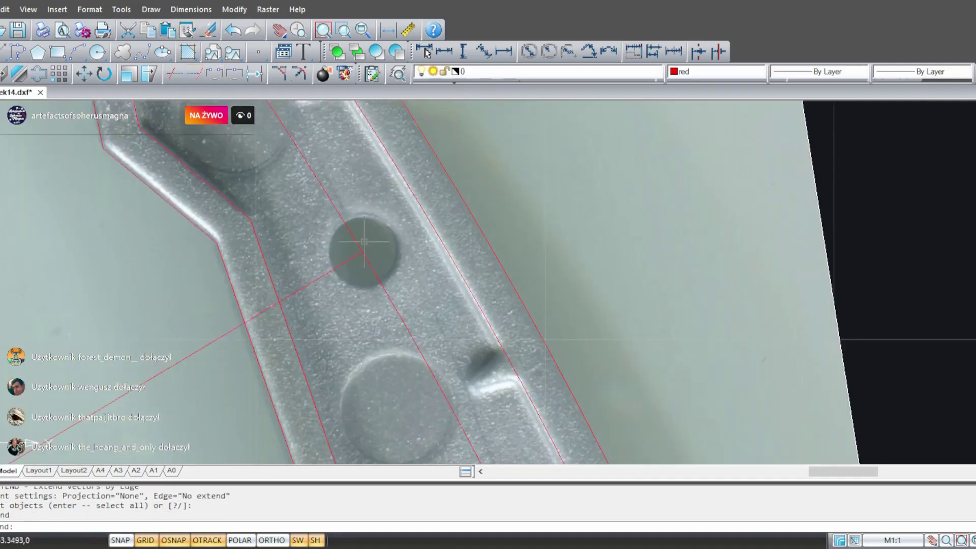
scroll(371, 258, "down", 3)
scroll(288, 173, "up", 2)
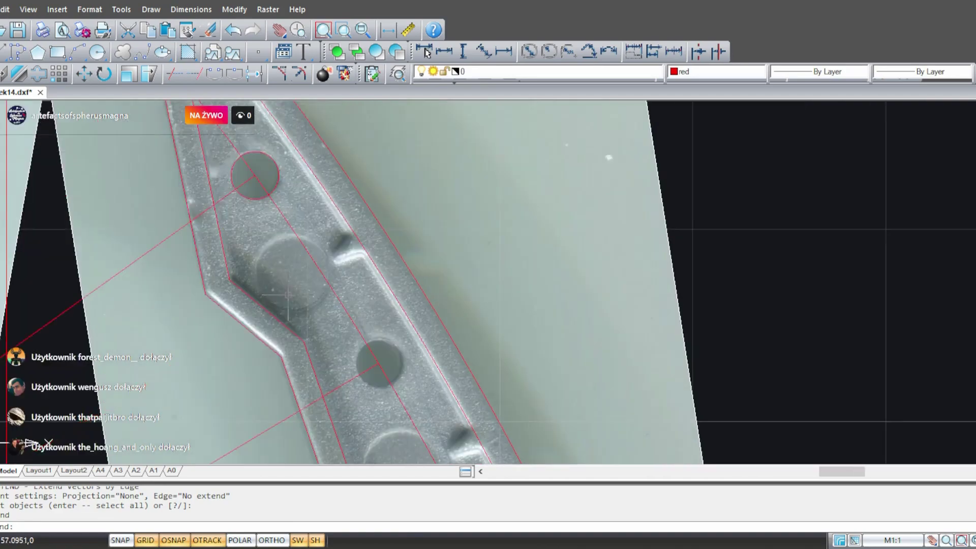
left_click(280, 177)
middle_click_drag(353, 287, 285, 138)
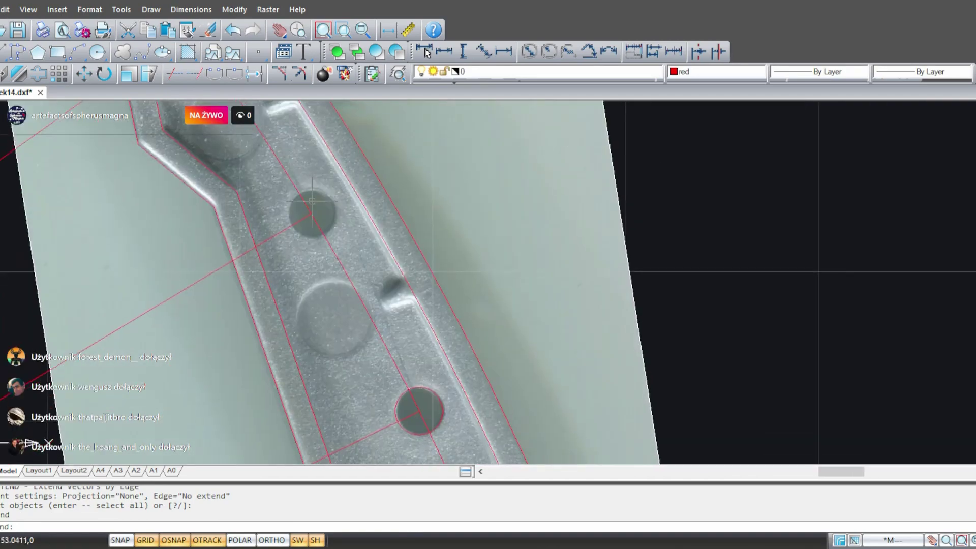
key("ctrl+c")
key("ctrl+v")
scroll(300, 319, "up", 2)
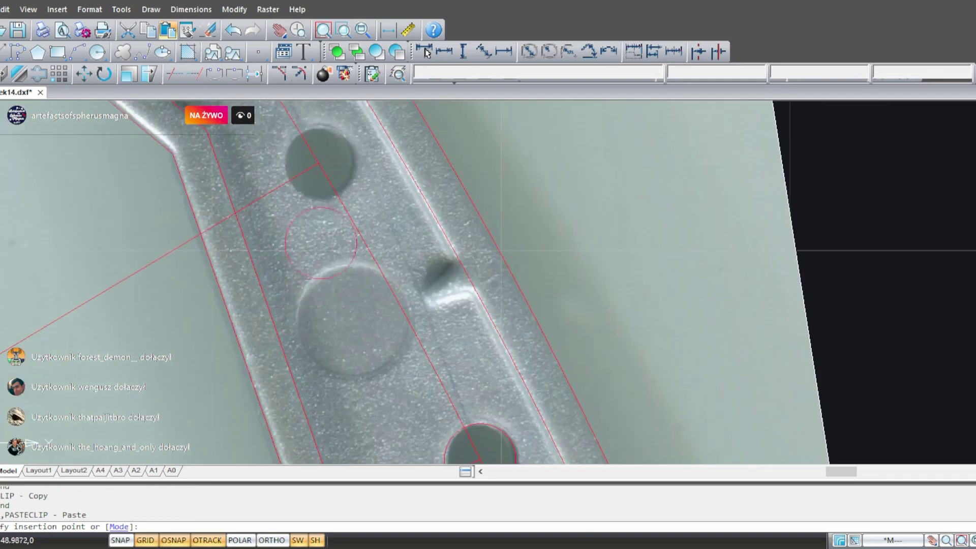
left_click(311, 312)
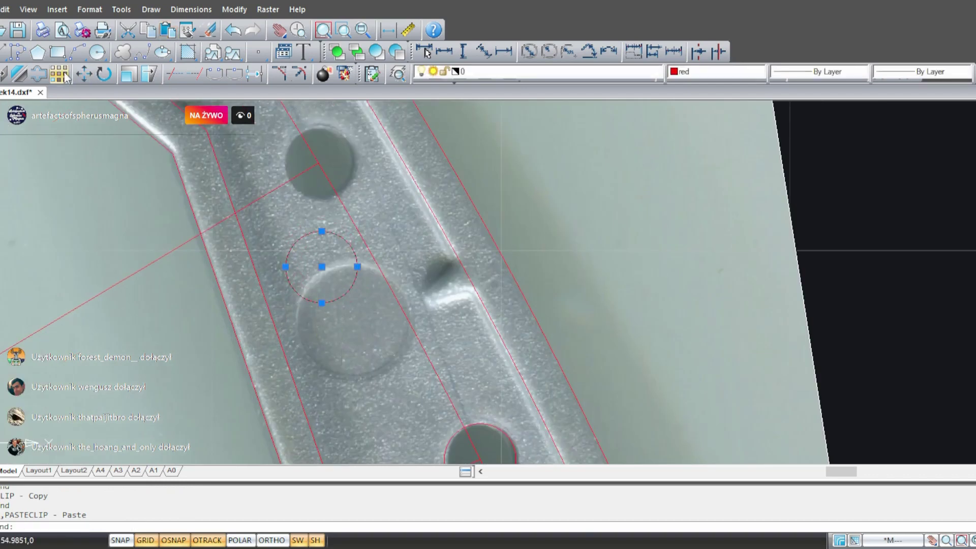
- Move the pasted circle by its centre onto the end of the radial line inside the second hole
left_click(85, 75)
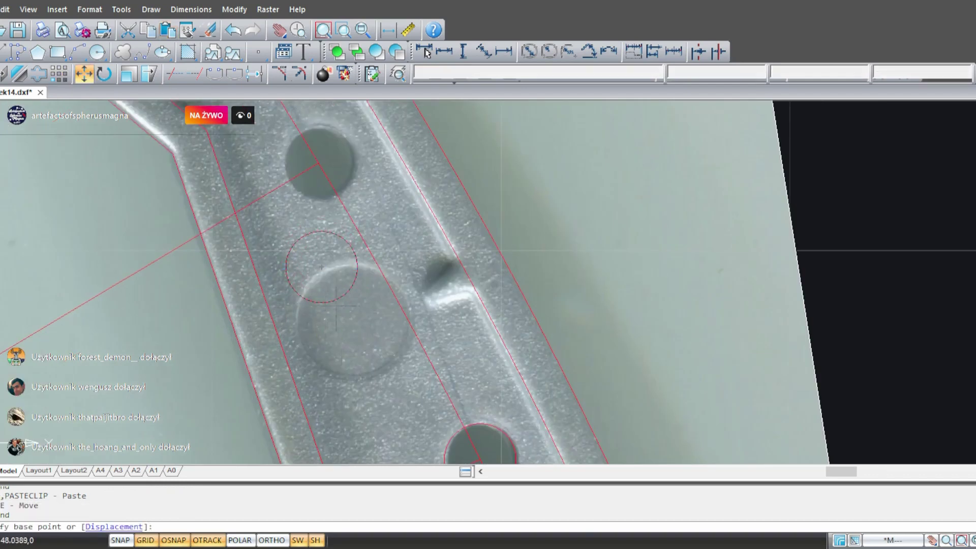
left_click(321, 266)
left_click(319, 161)
scroll(320, 170, "down", 3)
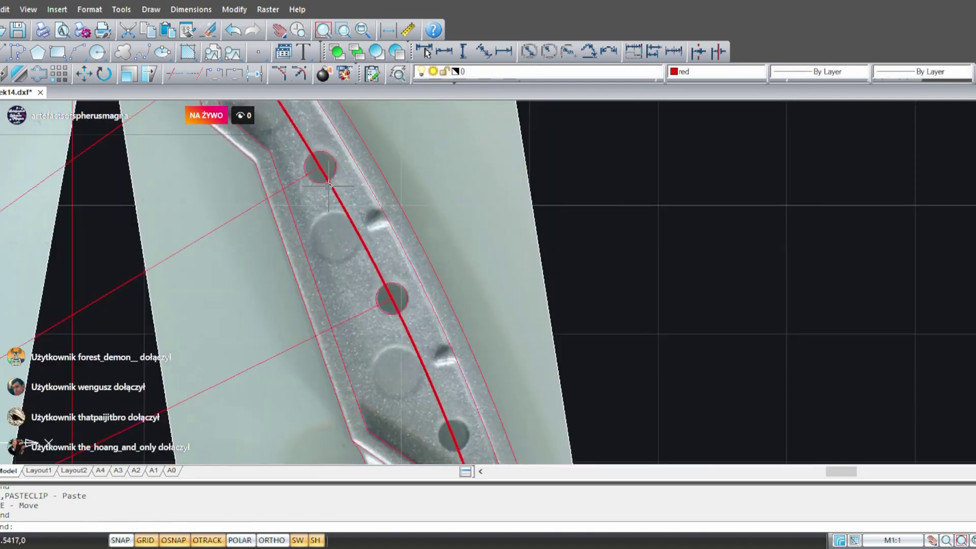
scroll(329, 186, "down", 1)
middle_click_drag(338, 220, 324, 291)
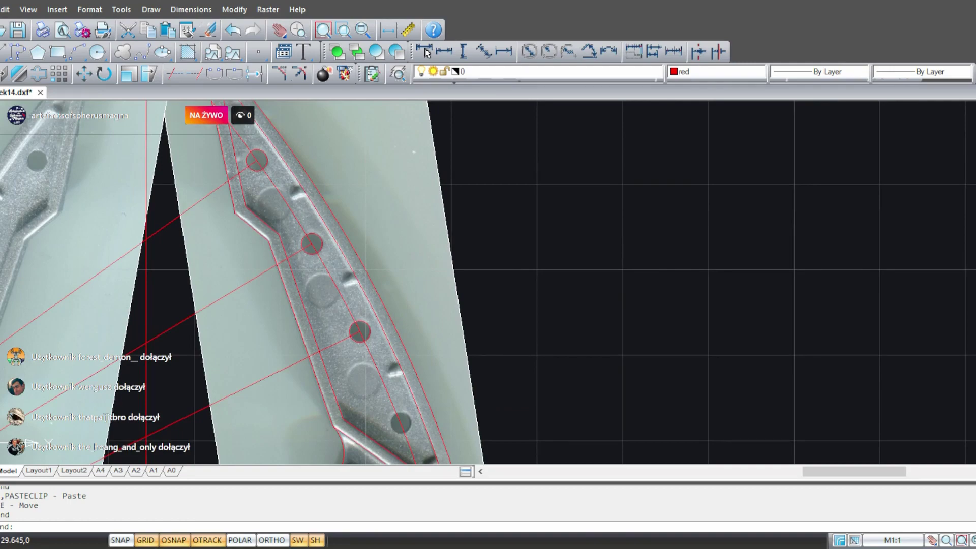
middle_click_drag(426, 317, 482, 157)
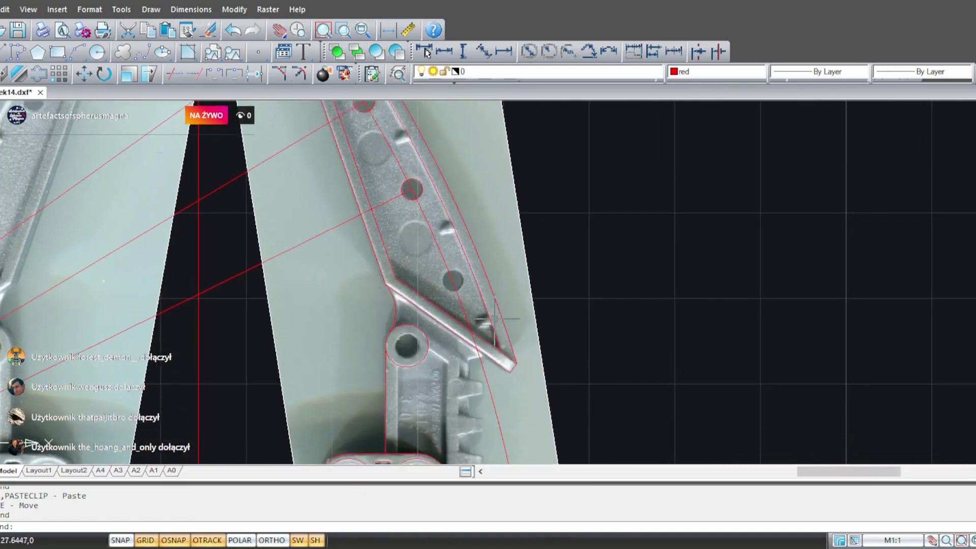
scroll(379, 158, "down", 5)
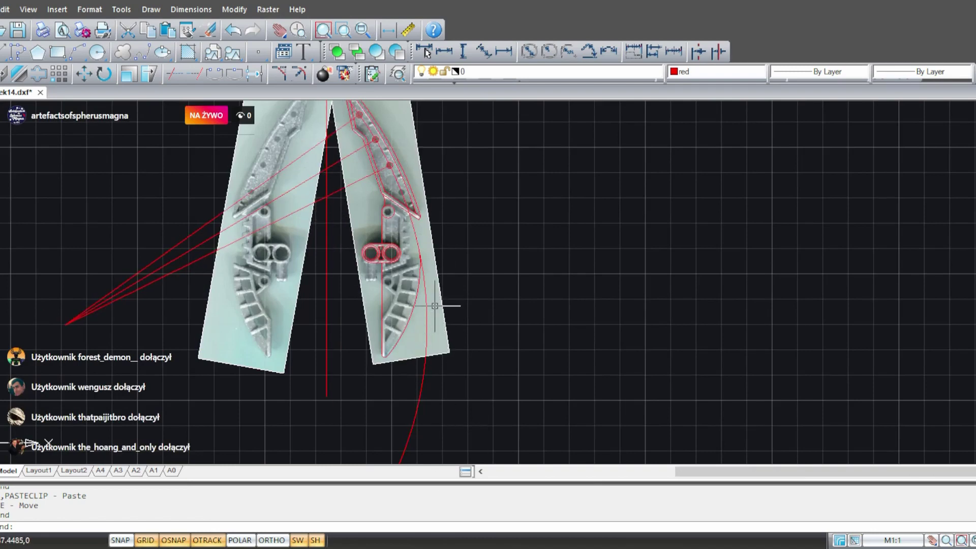
scroll(391, 245, "up", 5)
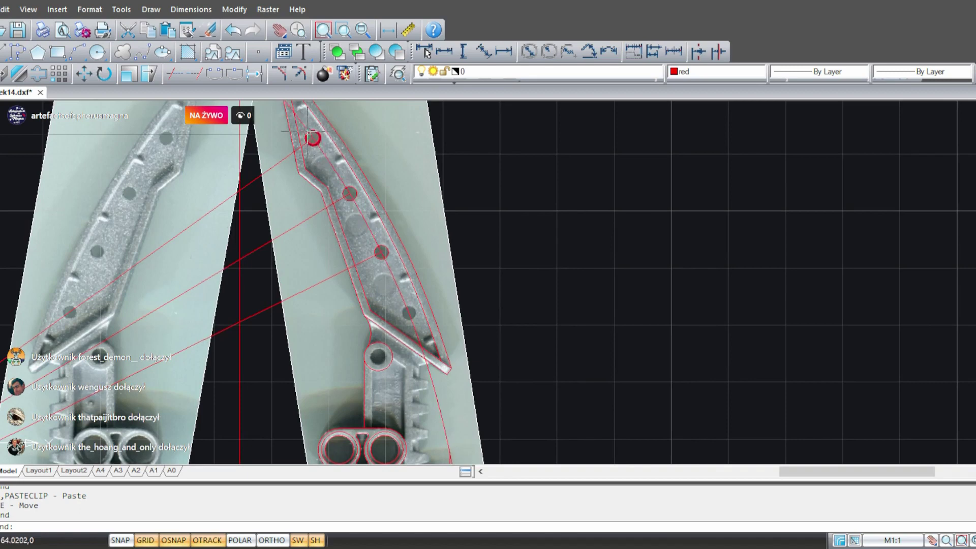
- Mirror the second hole's circle about the radial line through the third hole onto the blade's lowest hole, keeping the source
scroll(382, 252, "up", 2)
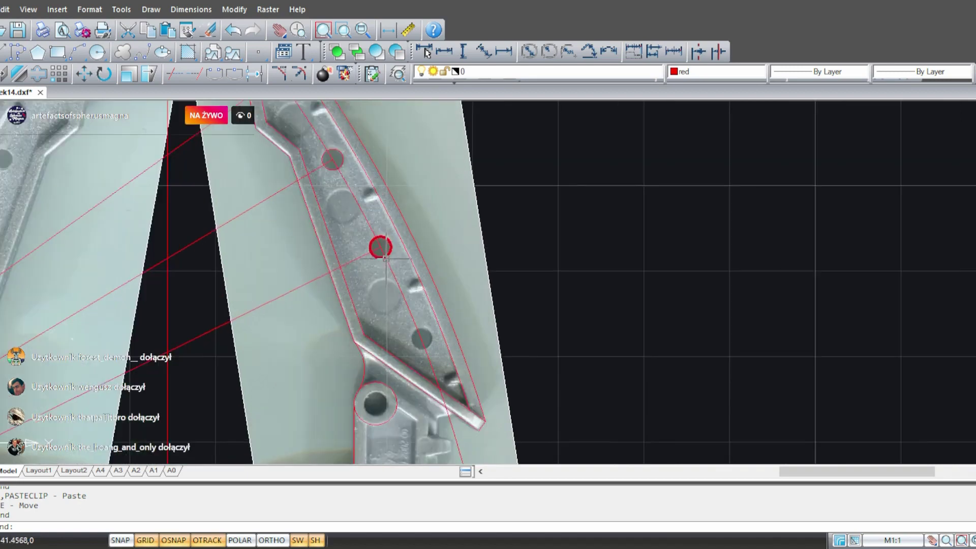
middle_click_drag(333, 166, 331, 192)
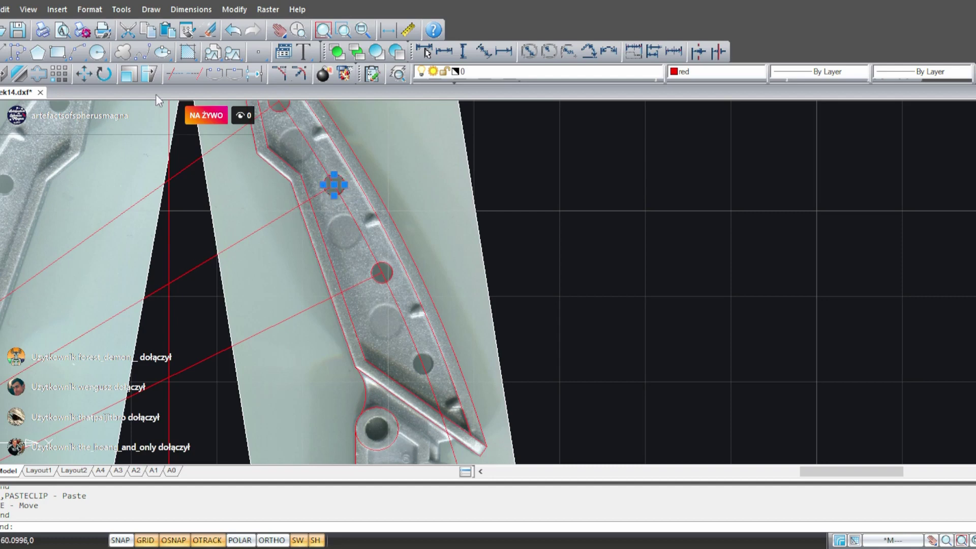
left_click(25, 75)
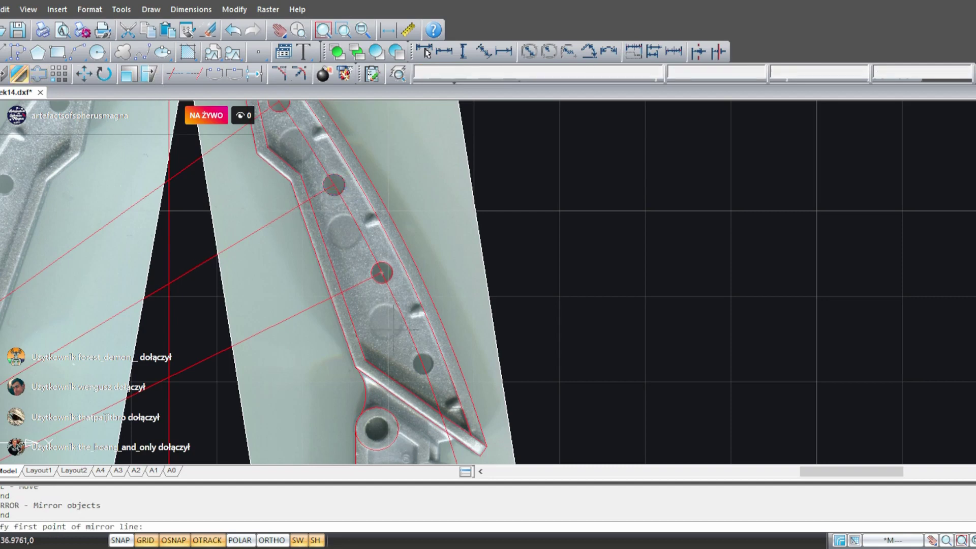
left_click(382, 273)
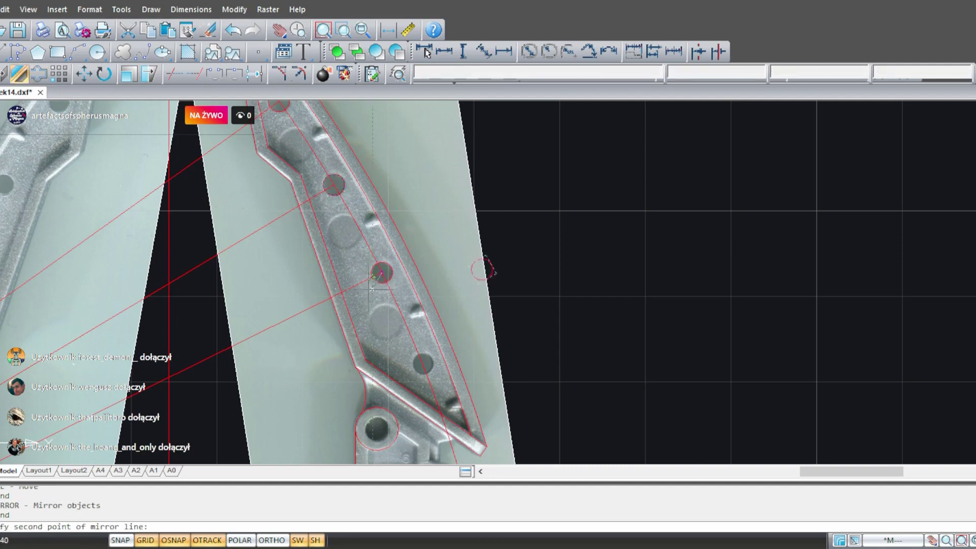
left_click(331, 298)
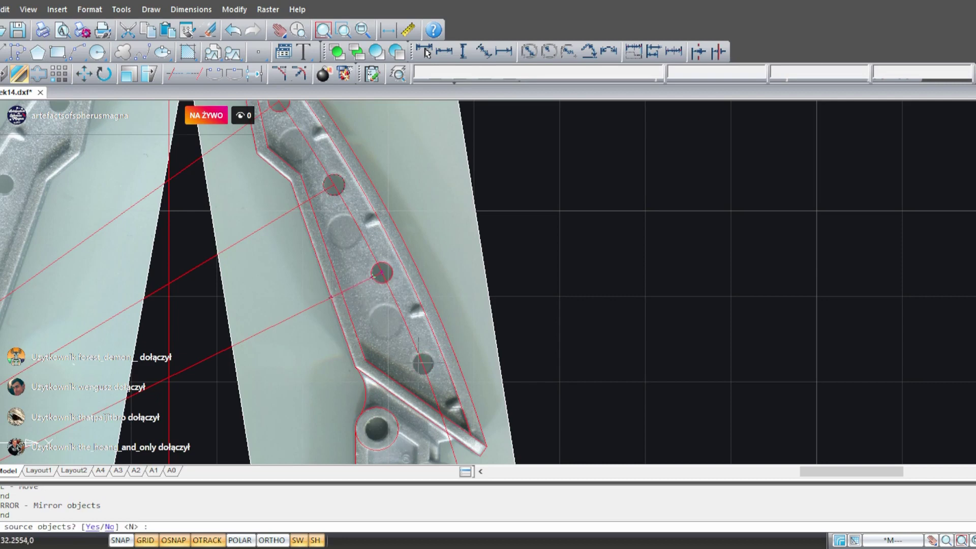
type("n")
key("Return")
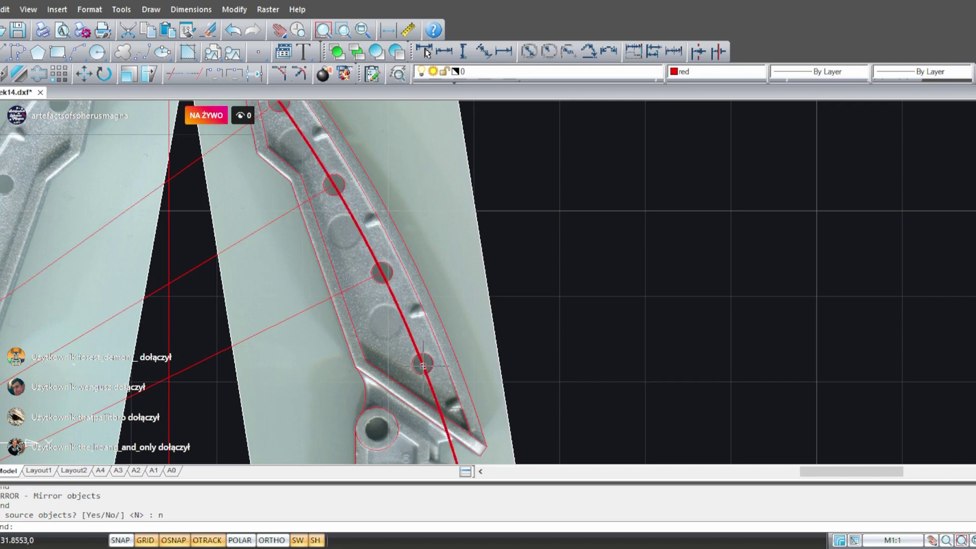
- Examine how the four hole circles and the arc through their centres match the blade photo
middle_click_drag(495, 432, 454, 404)
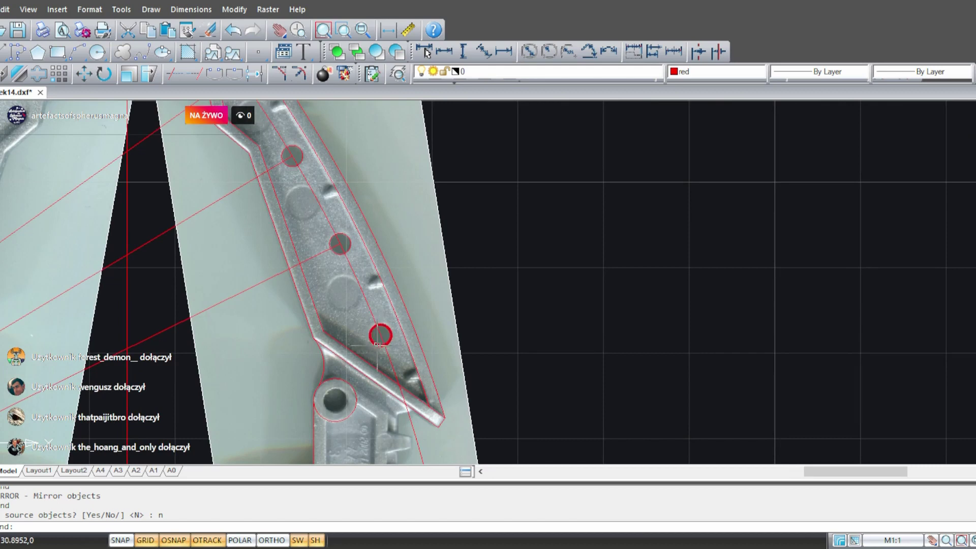
middle_click_drag(297, 337, 325, 449)
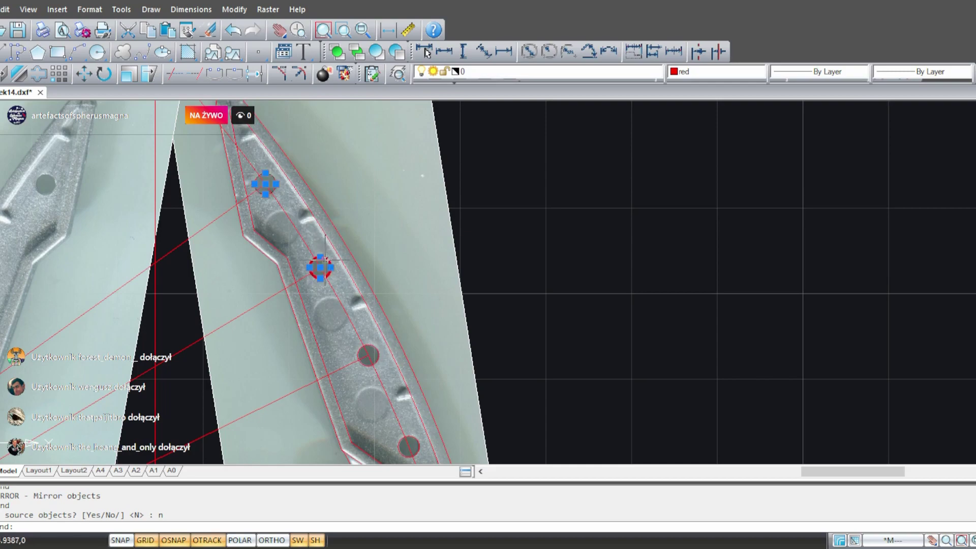
left_click(368, 356)
middle_click_drag(413, 357, 417, 317)
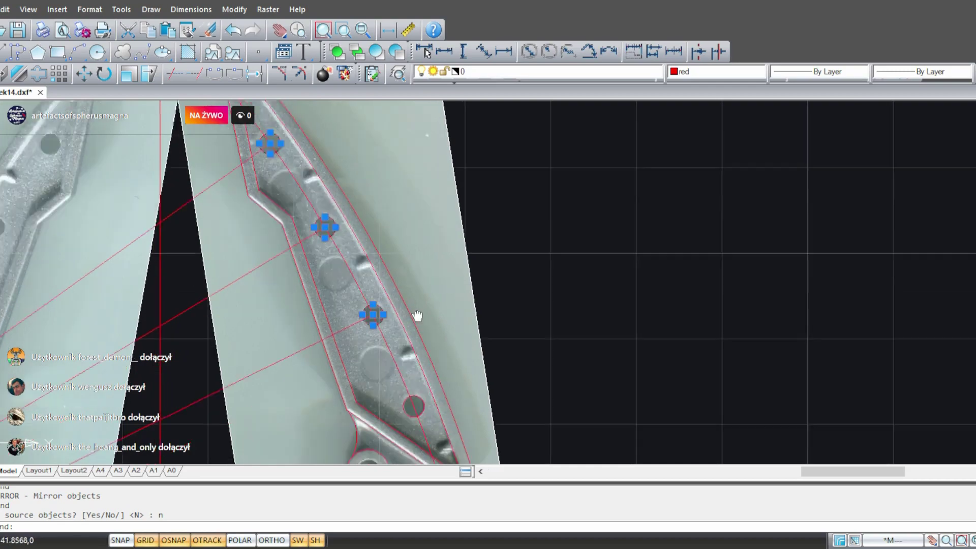
scroll(417, 317, "down", 3)
scroll(322, 322, "down", 3)
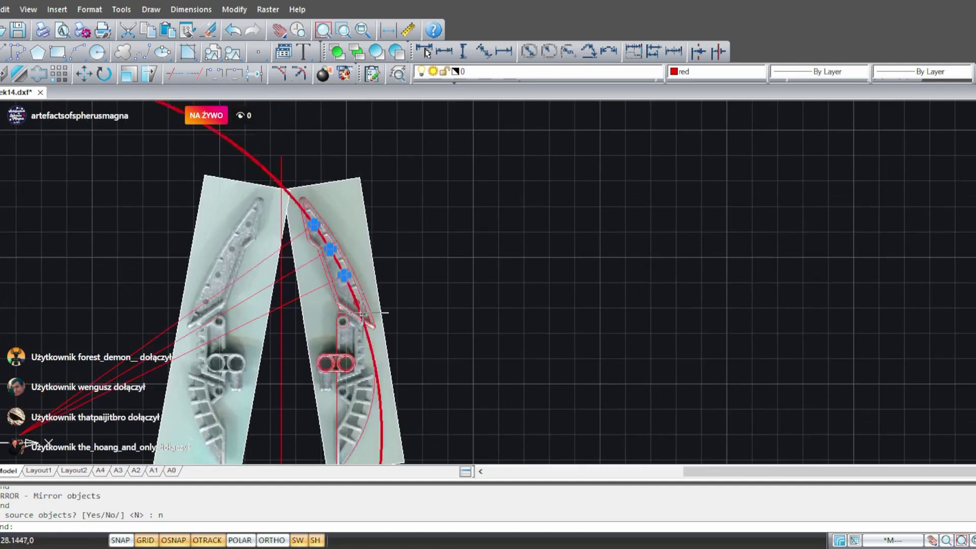
scroll(362, 314, "up", 4)
scroll(366, 320, "down", 2)
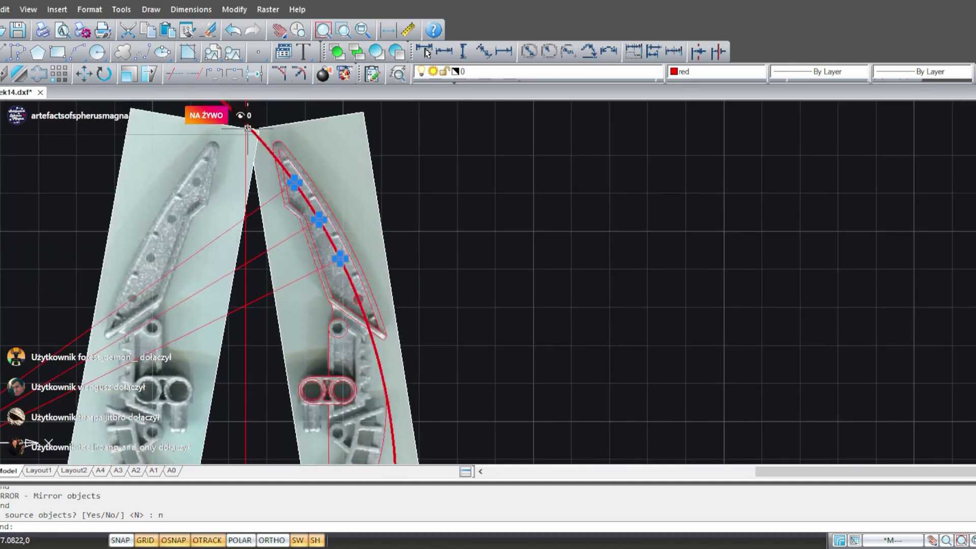
scroll(295, 181, "up", 2)
scroll(295, 181, "up", 2)
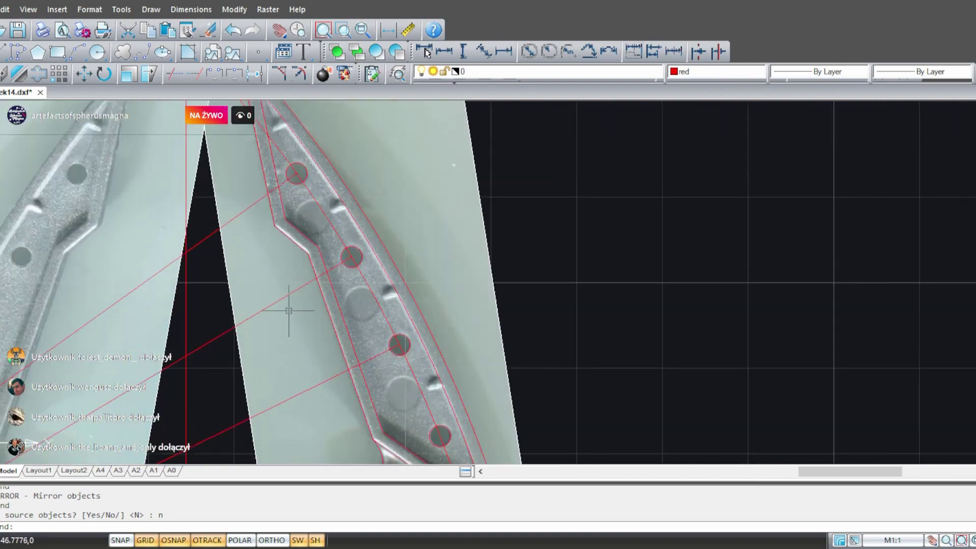
scroll(315, 327, "down", 1)
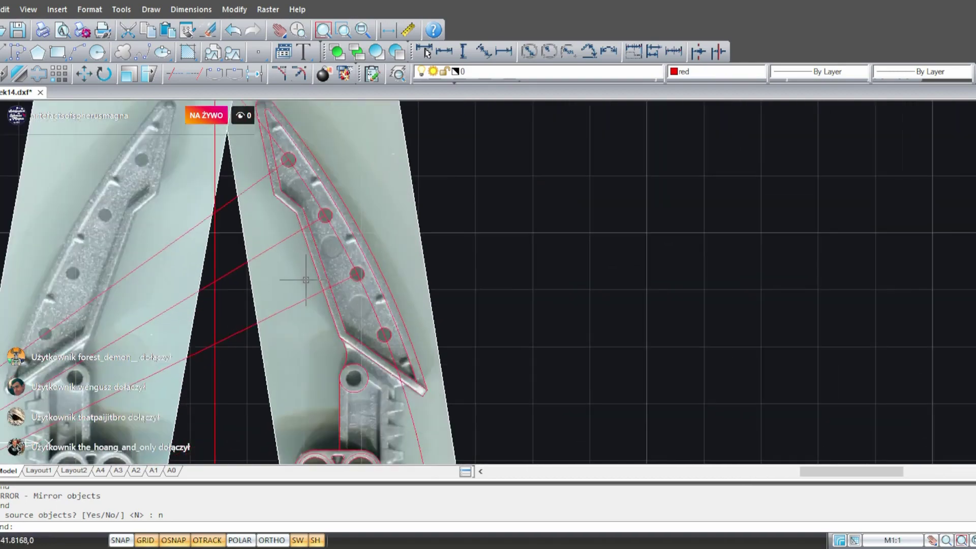
scroll(301, 270, "down", 1)
middle_click_drag(302, 270, 308, 331)
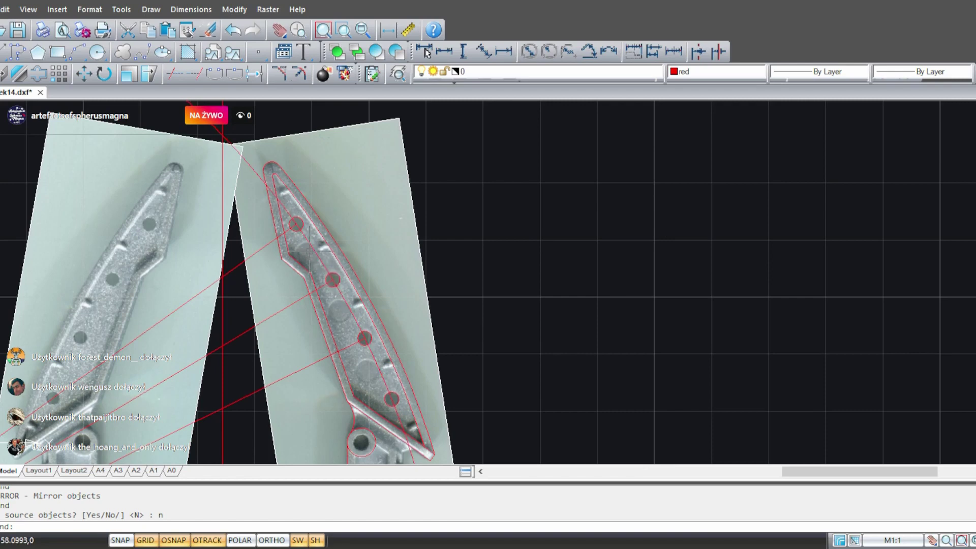
- Delete the three radial construction lines and the arc running through the hole centres
left_click(306, 368)
key("Delete")
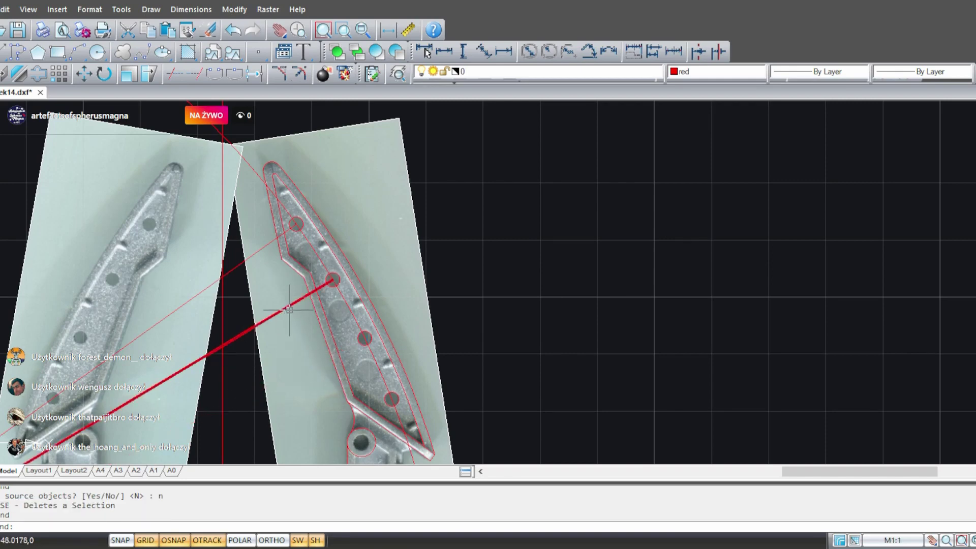
left_click(287, 307)
key("Delete")
left_click(269, 243)
key("Delete")
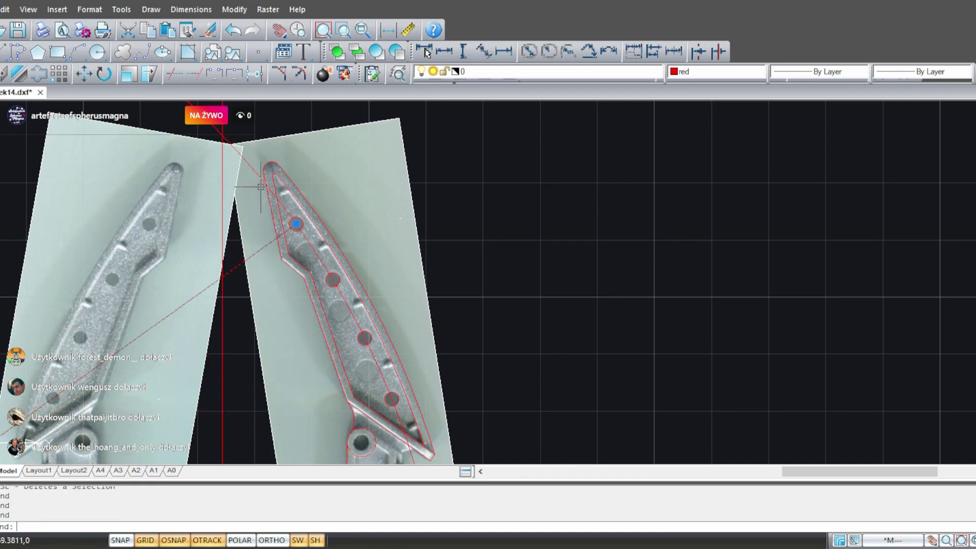
left_click(257, 175)
key("Delete")
mouse_move(369, 318)
middle_mouse_down()
mouse_move(394, 254)
mouse_move(359, 377)
mouse_move(348, 314)
middle_mouse_up()
scroll(394, 254, "up", 3)
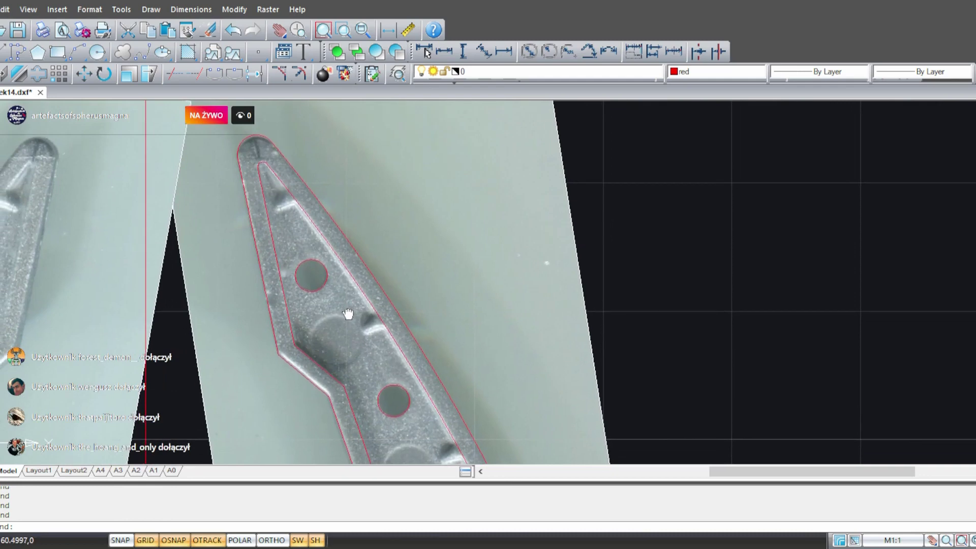
scroll(349, 305, "down", 4)
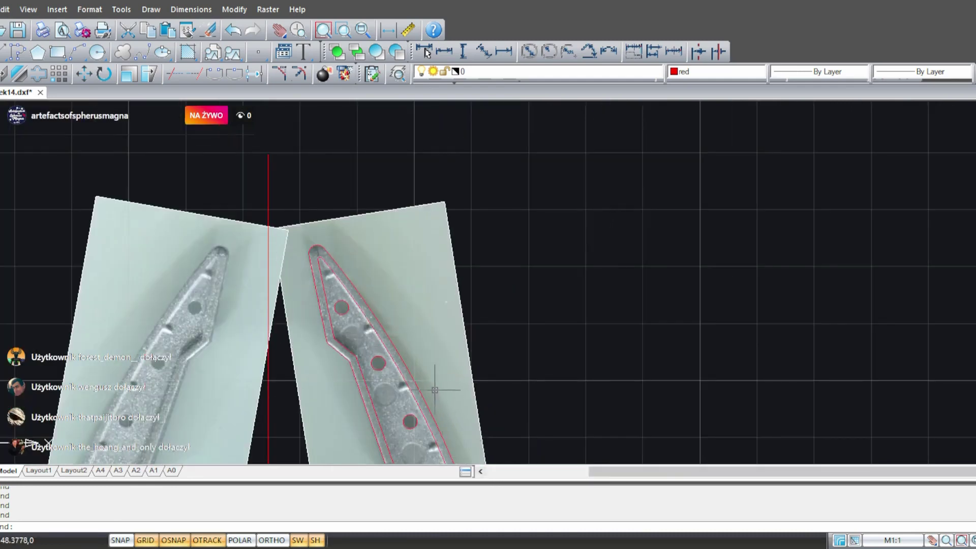
- Undo the deletion of the radial construction lines and the arc
key("ctrl+z")
key("ctrl+z")
key("ctrl+z")
key("ctrl+z")
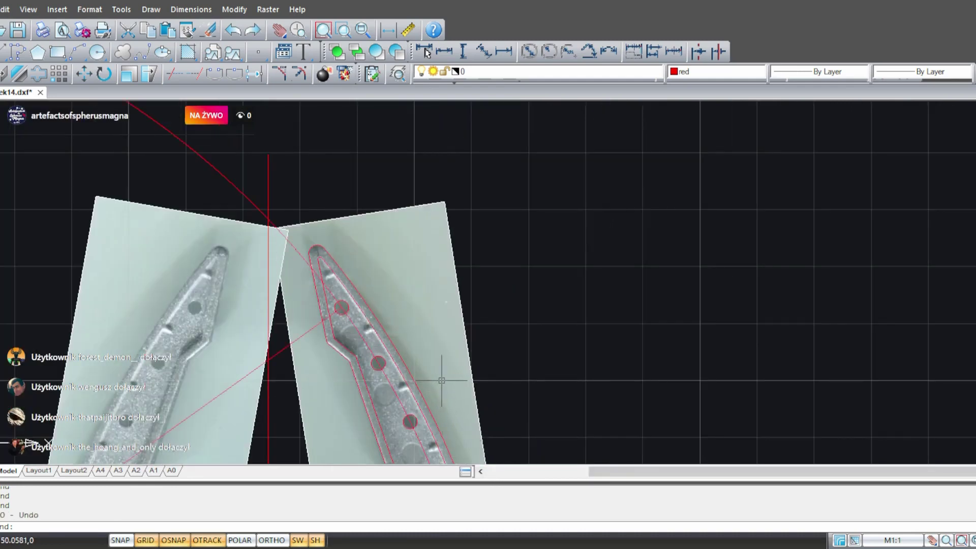
- Draw a two-point circle whose diameter runs from the centre of the blade's first hole to the centre of the second
scroll(384, 225, "up", 4)
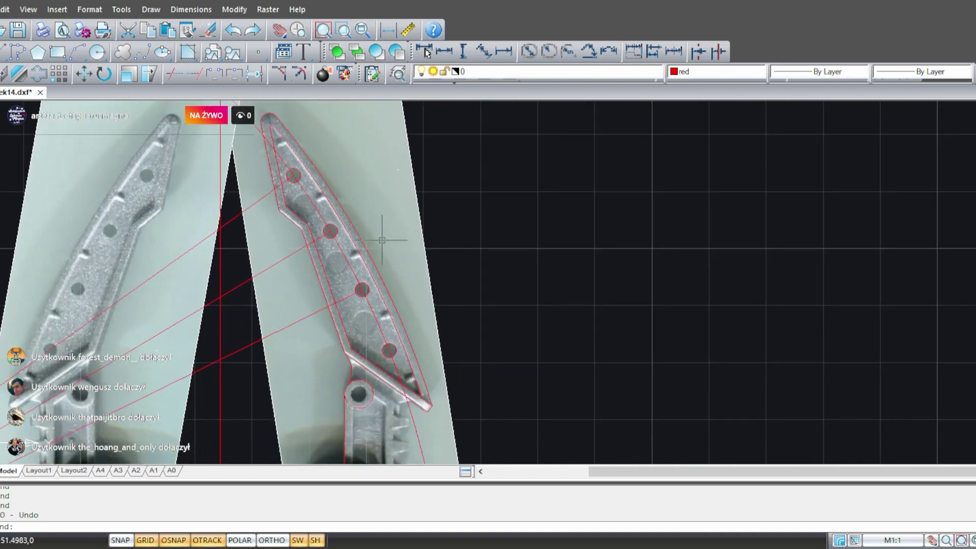
scroll(320, 241, "up", 2)
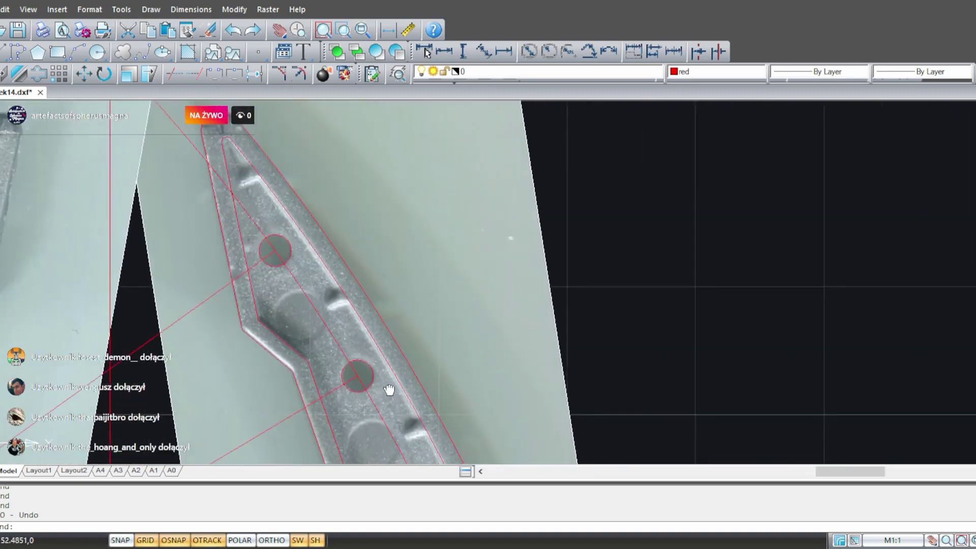
scroll(303, 200, "down", 4)
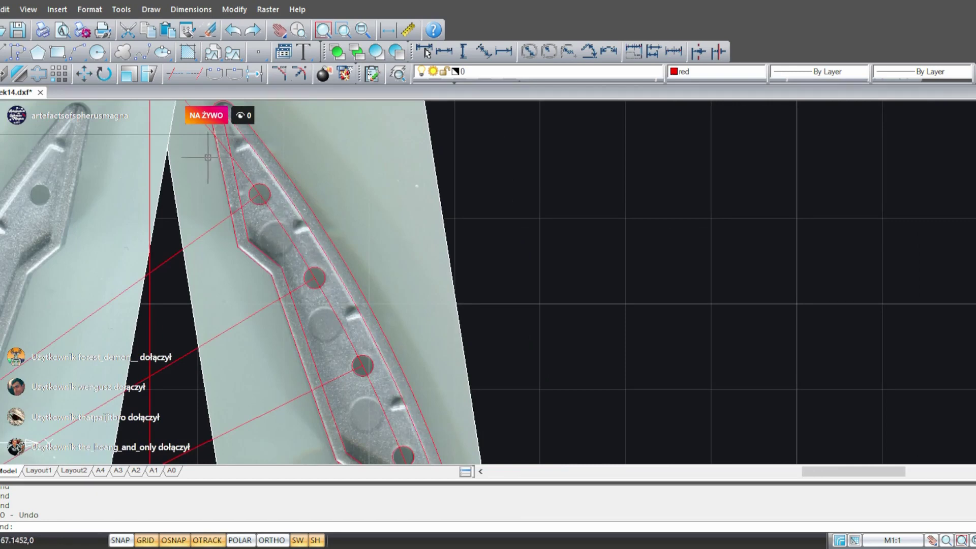
mouse_move(234, 300)
middle_mouse_down()
mouse_move(393, 253)
mouse_move(375, 266)
middle_mouse_up()
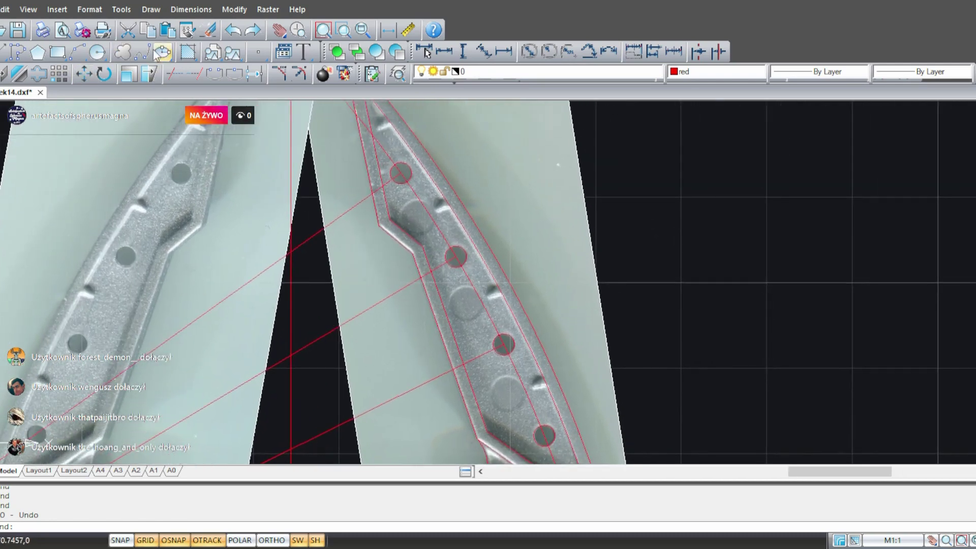
left_click(96, 53)
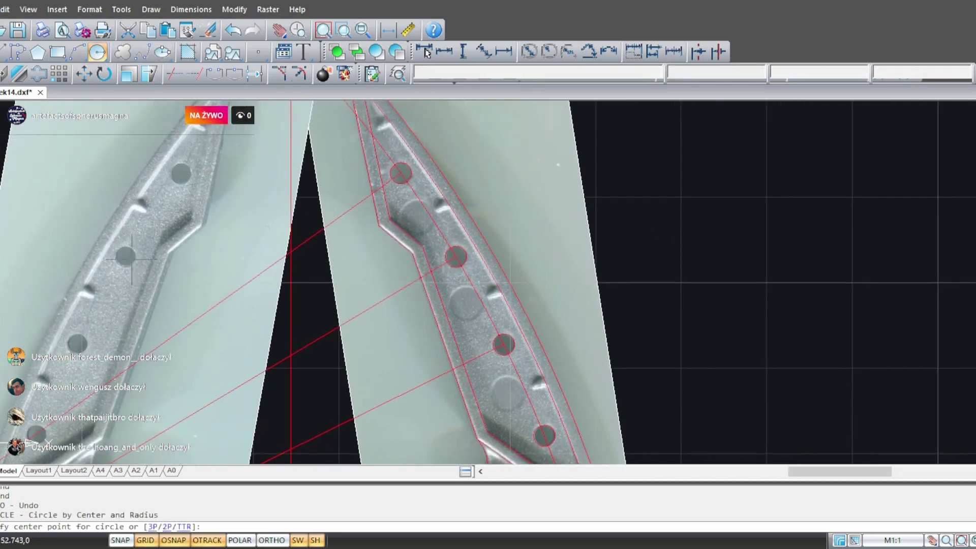
type("2")
key("Return")
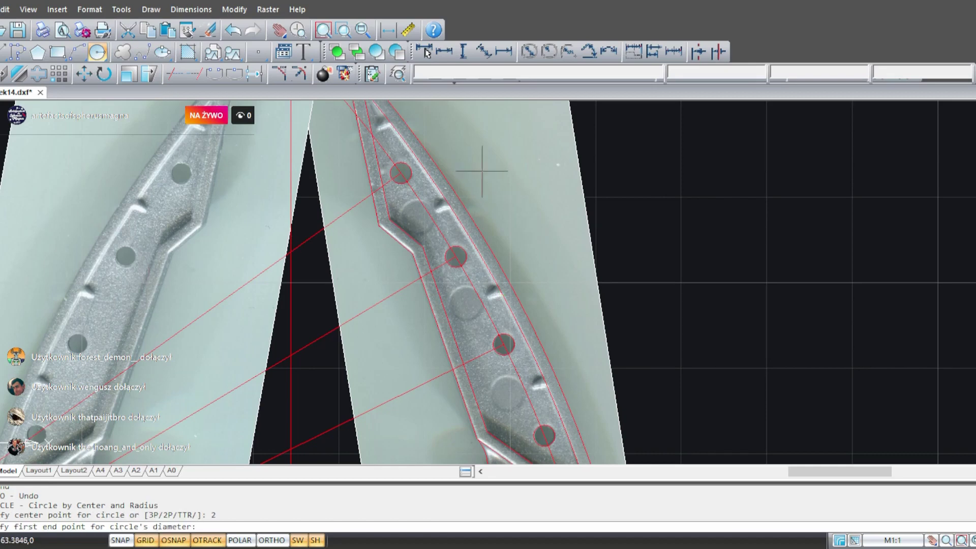
scroll(412, 192, "up", 2)
left_click(400, 173)
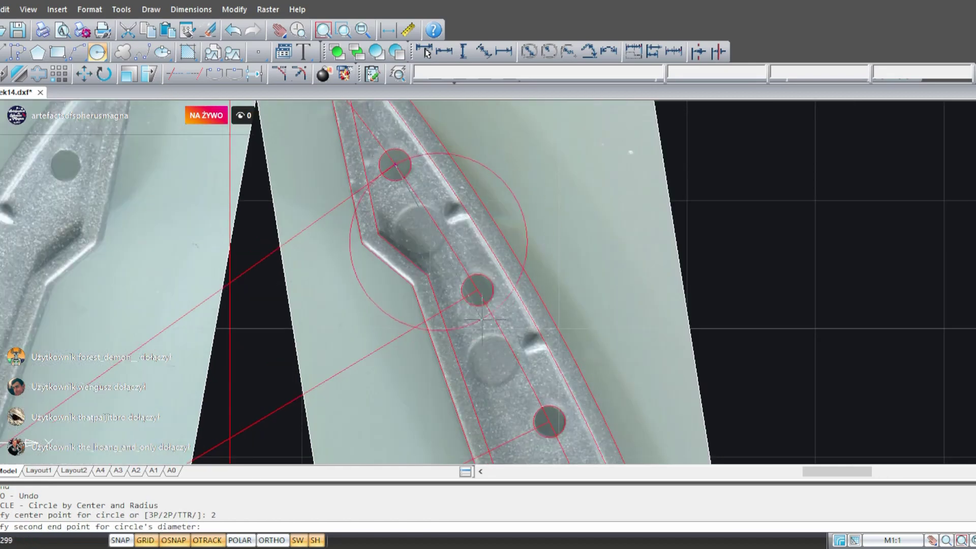
left_click(477, 290)
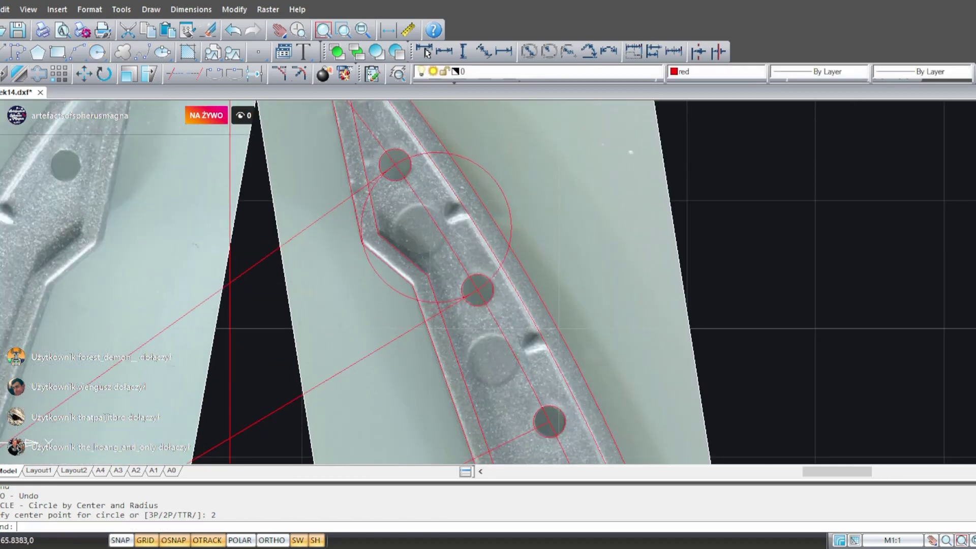
- Draw a line between the new circle's centre and the common origin of the radial lines
type("l")
key("Return")
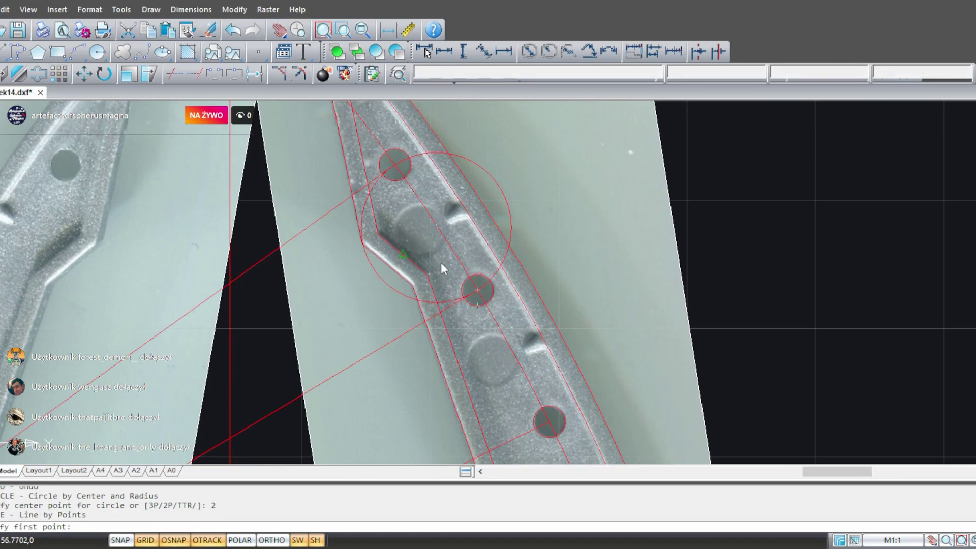
left_click(453, 249)
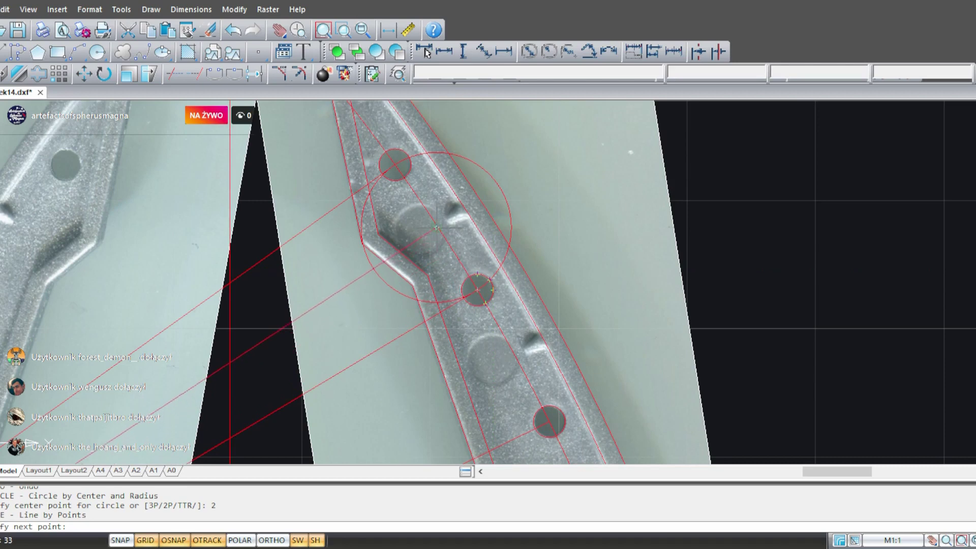
key("Escape")
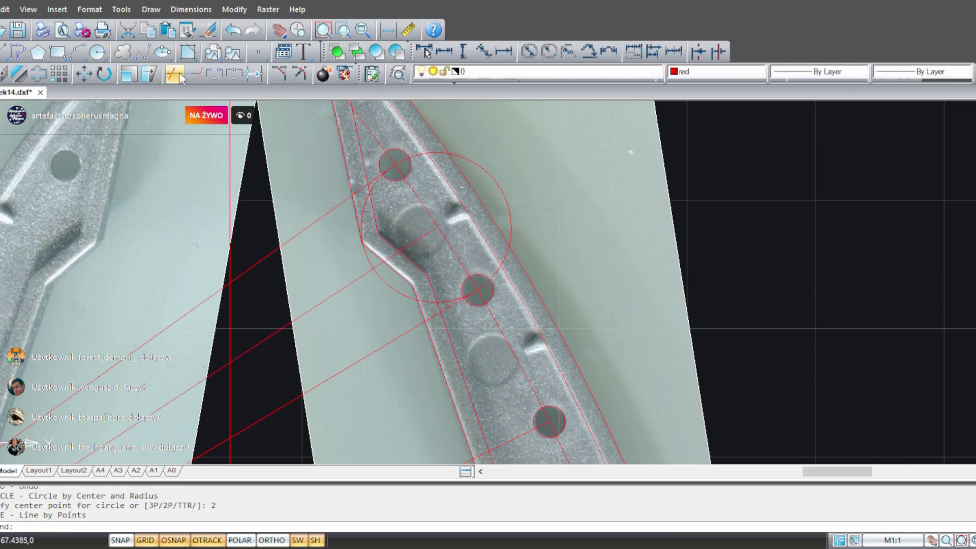
- Extend the new radial line past the blade's inner edge to its outer contour, across the first notch
left_click(196, 75)
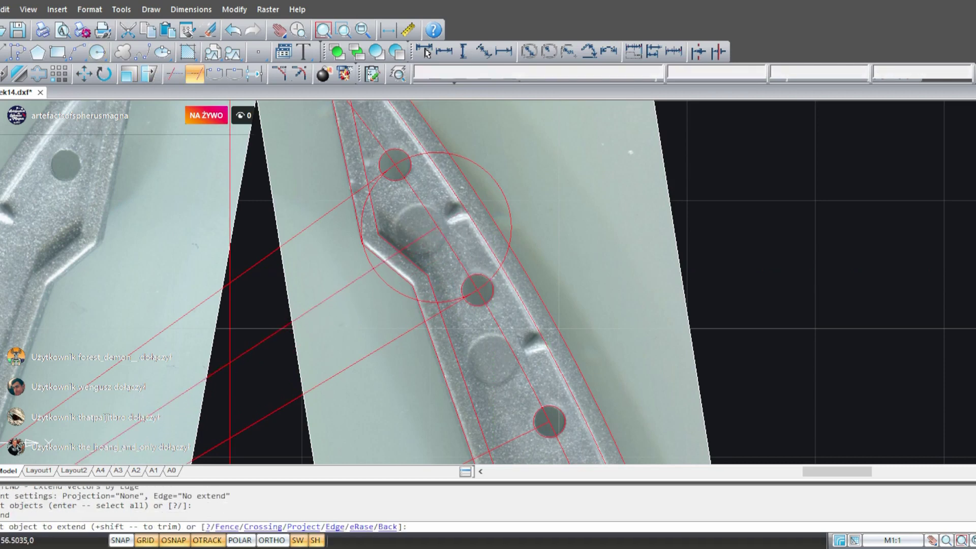
left_click(418, 241)
left_click(421, 240)
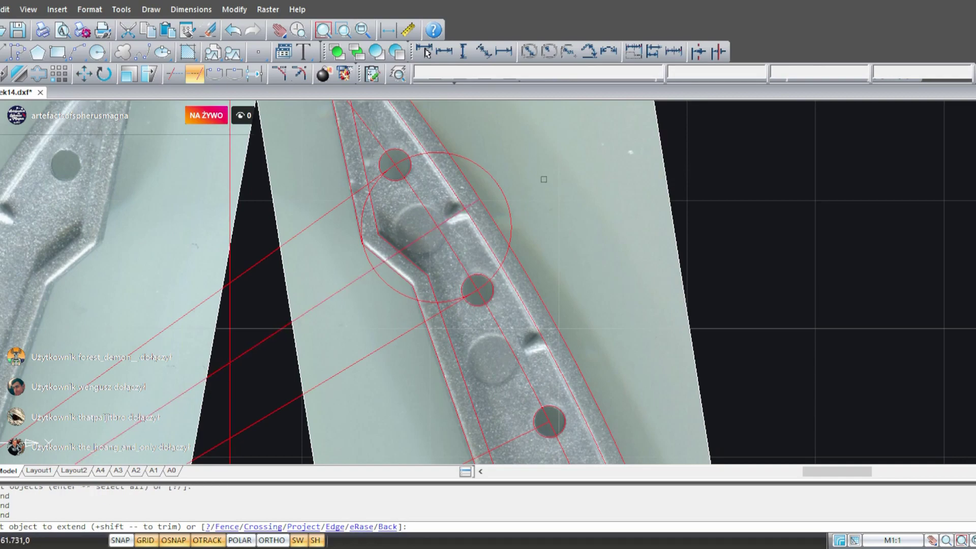
scroll(468, 236, "up", 3)
middle_click_drag(500, 382, 539, 396)
scroll(475, 261, "up", 3)
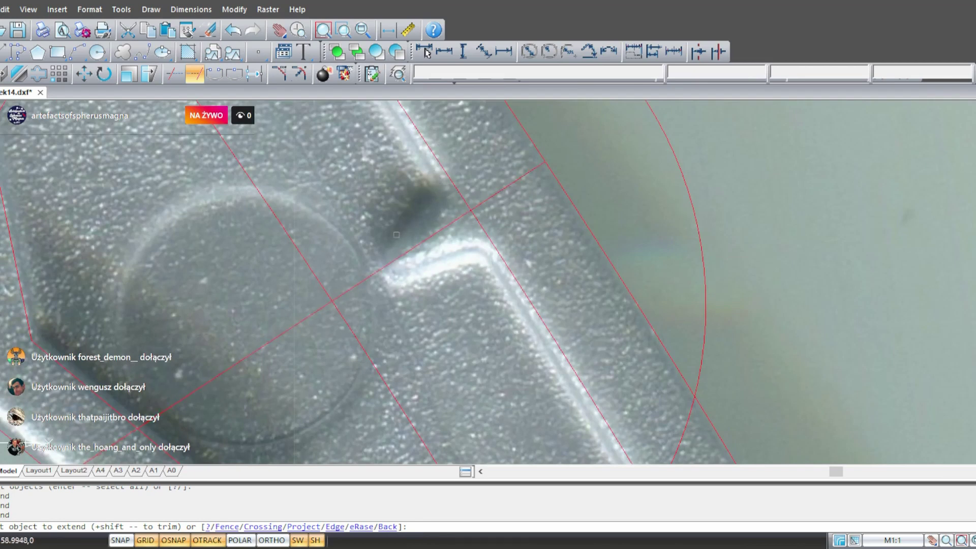
scroll(413, 264, "down", 1)
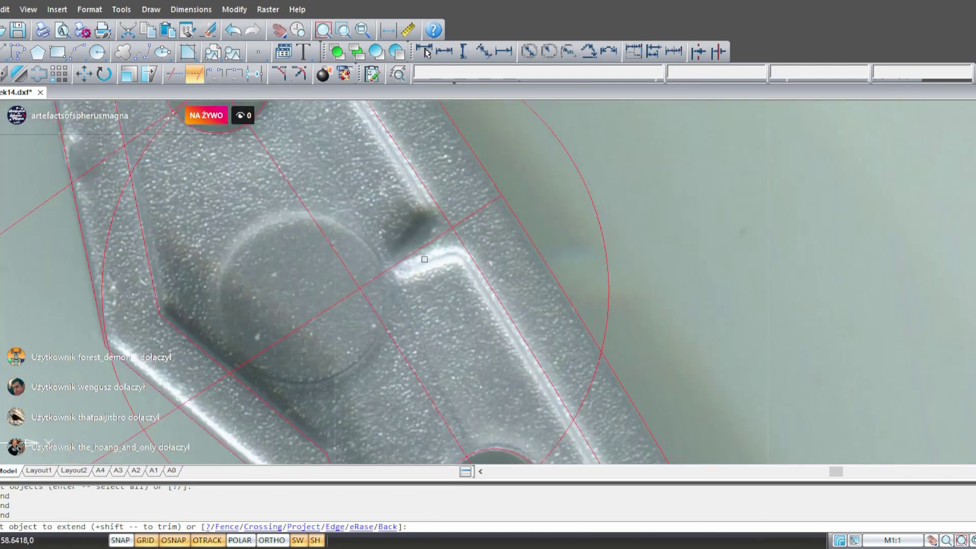
middle_click_drag(415, 254, 375, 218)
key("Escape")
scroll(392, 218, "up", 2)
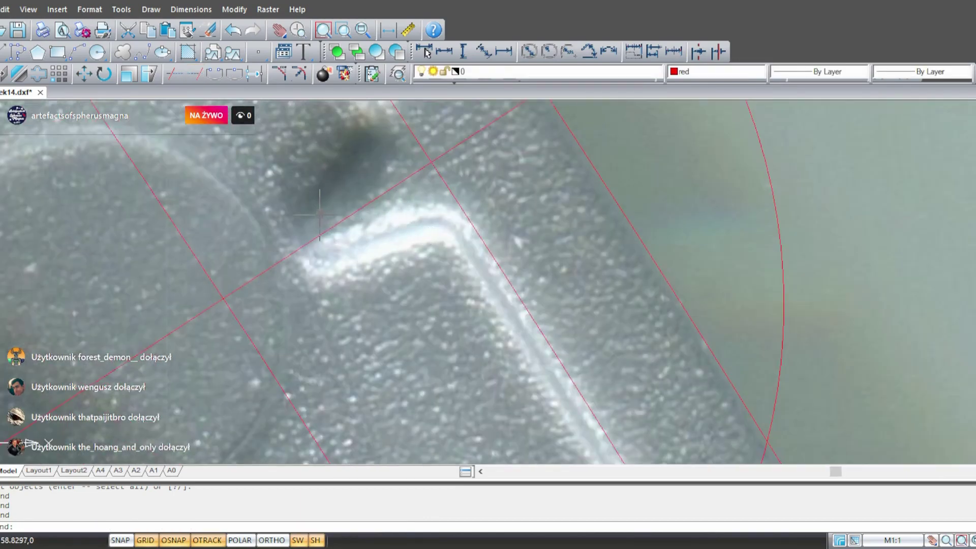
middle_click_drag(319, 214, 380, 339)
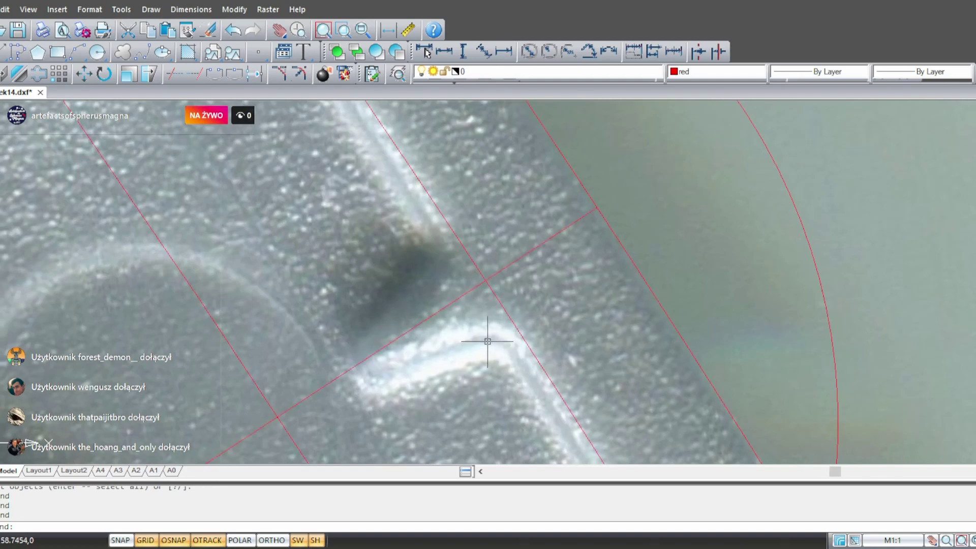
scroll(464, 338, "down", 3)
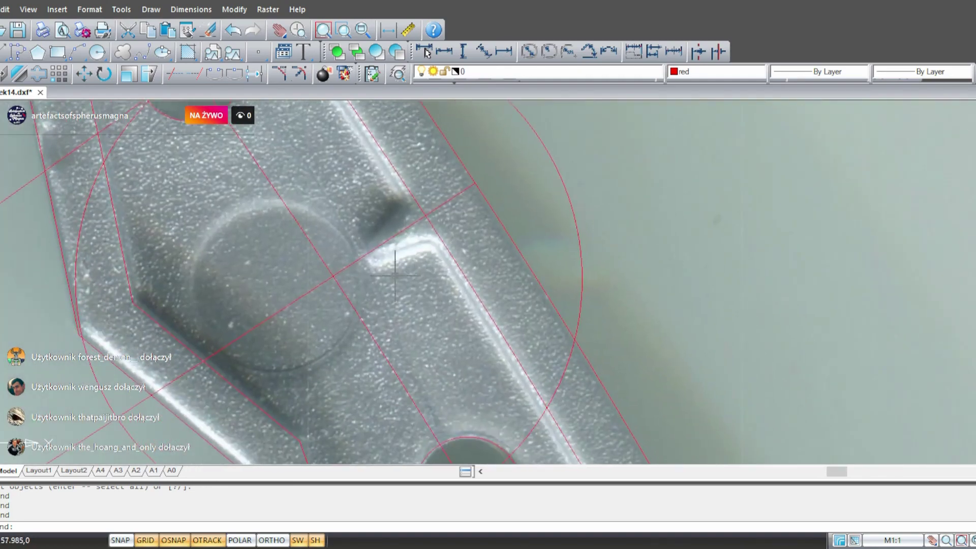
scroll(440, 246, "up", 1)
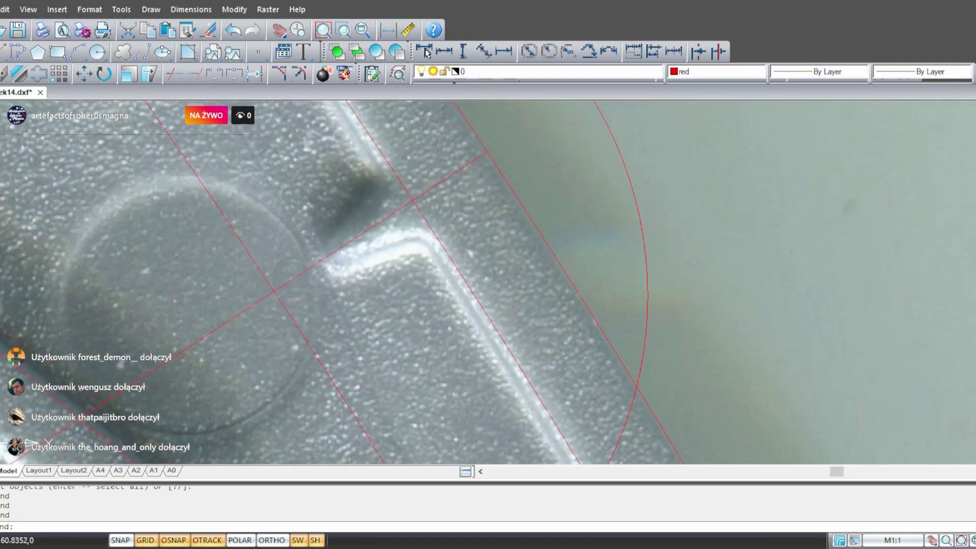
left_click(2, 51)
scroll(403, 235, "up", 1)
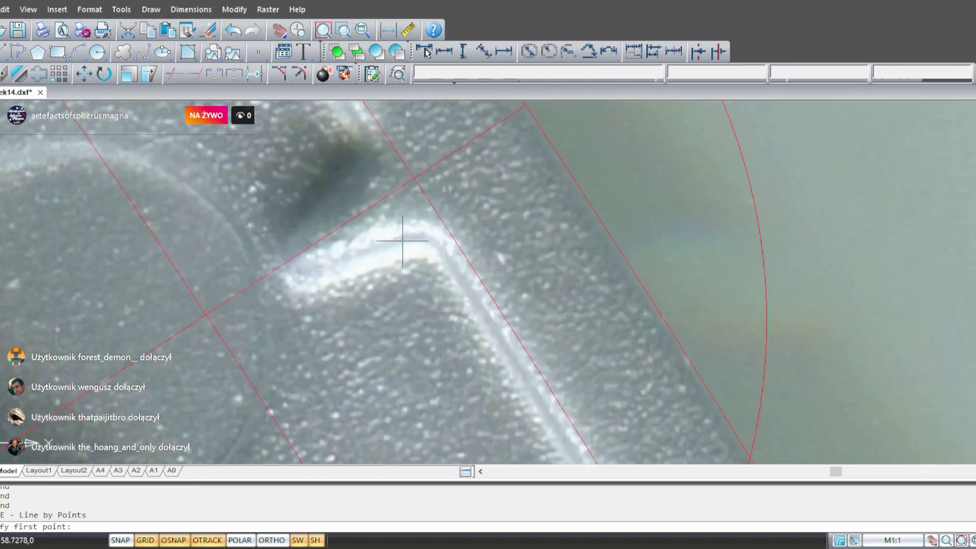
left_click(406, 235)
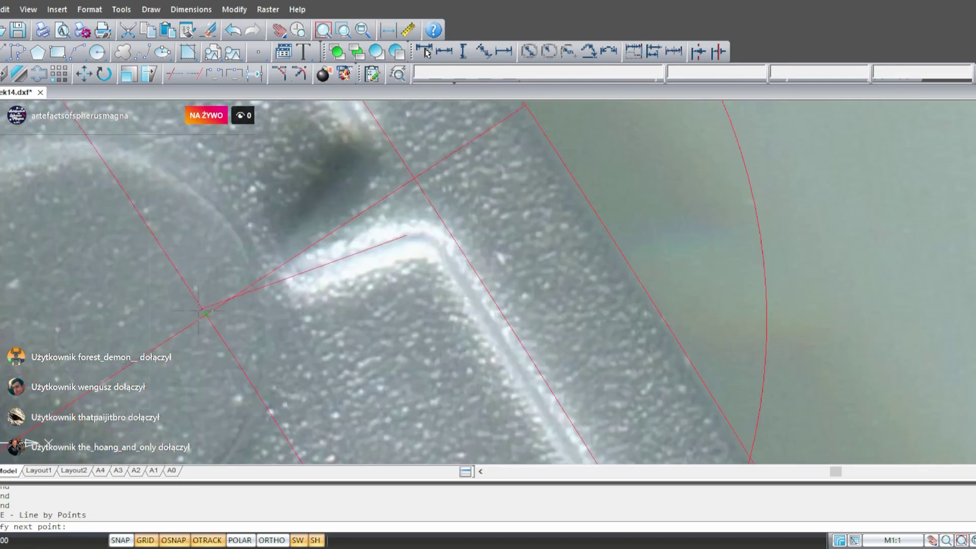
key("Escape")
- Turn object snap off and draw a line from the first notch's bright lower edge to the crossing of the radial and hole-to-hole lines
key("Return")
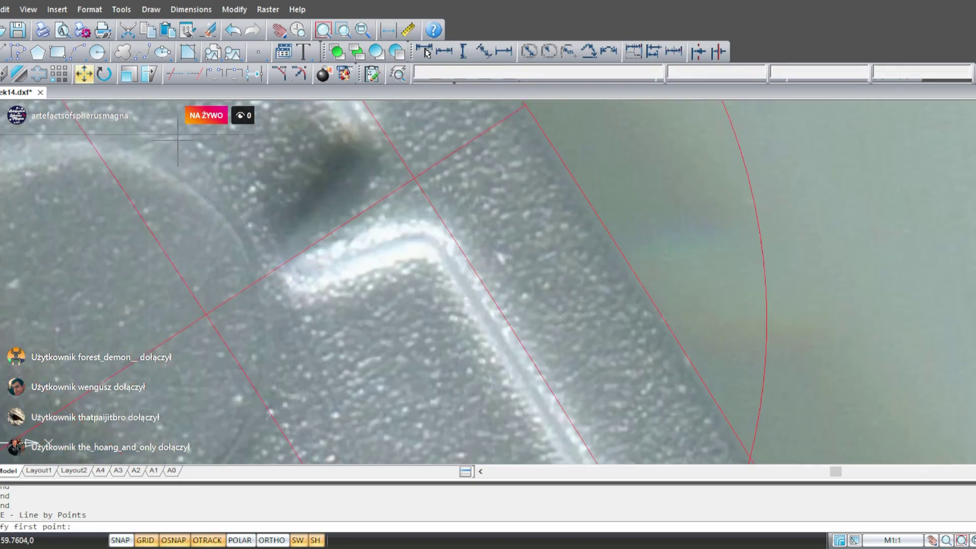
left_click(397, 239)
scroll(397, 239, "down", 1)
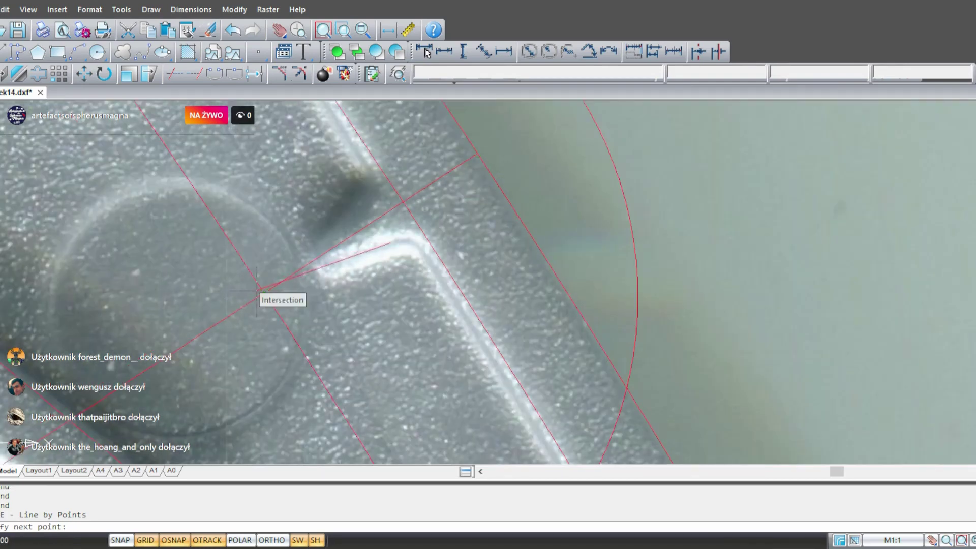
key("F3")
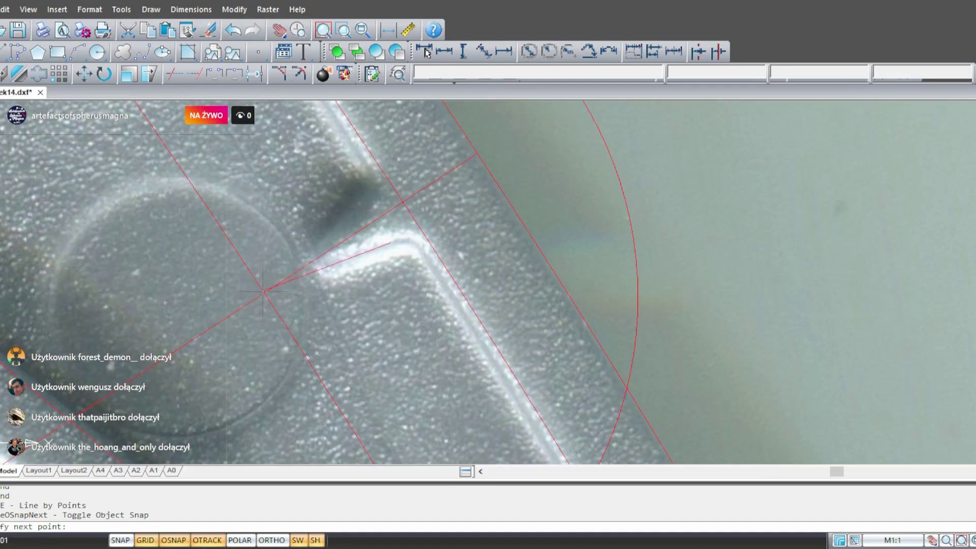
left_click(263, 291)
key("Escape")
- Trace a line along the first notch's dark upper edge, extending it just past the line joining the hole centres
middle_click_drag(378, 238, 402, 307)
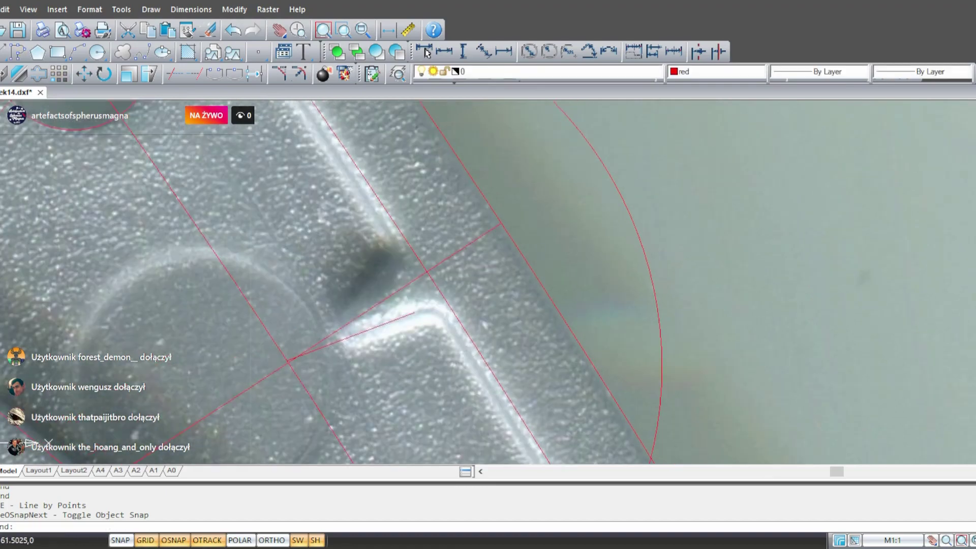
key("Return")
scroll(435, 336, "up", 2)
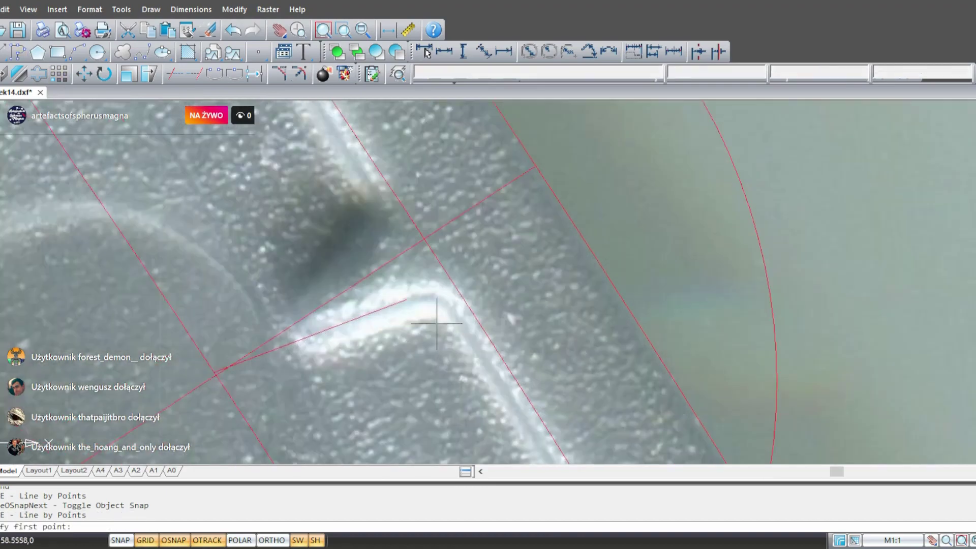
left_click(369, 223)
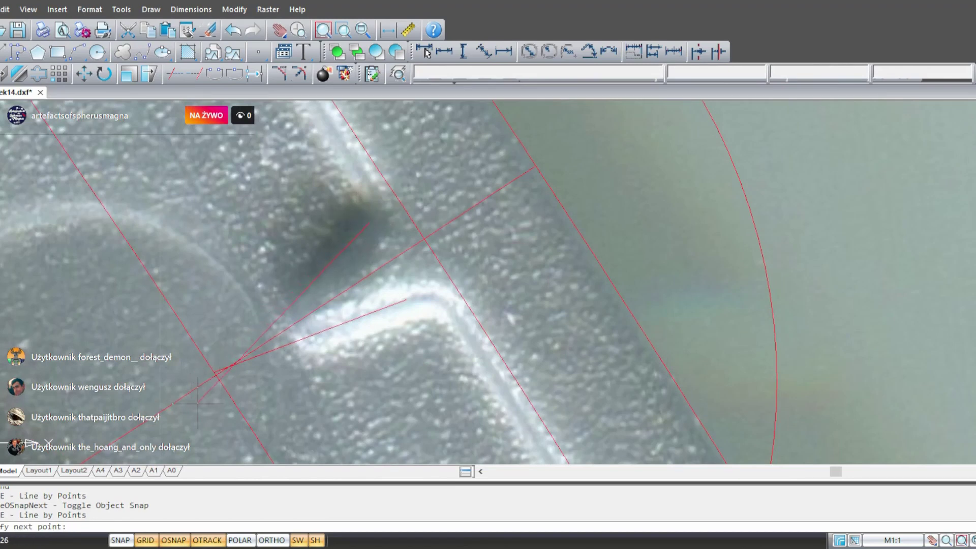
key("Return")
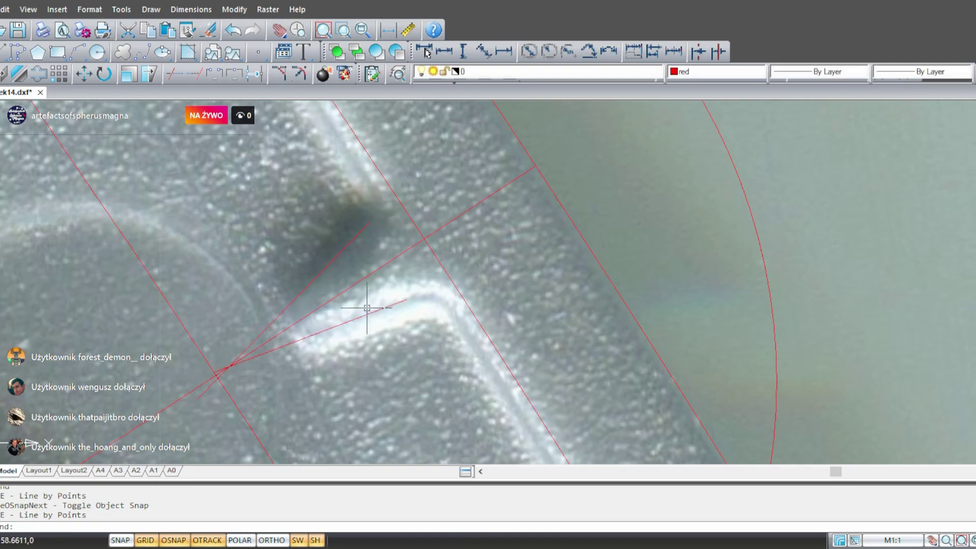
left_click(369, 313)
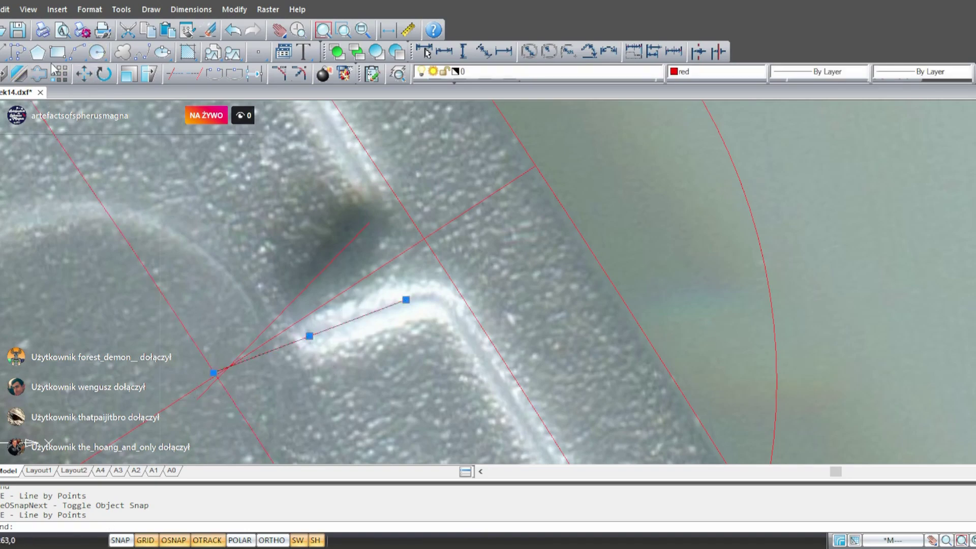
left_click(39, 76)
mouse_move(204, 387)
middle_mouse_down()
mouse_move(529, 192)
mouse_move(537, 173)
middle_mouse_up()
key("Tab")
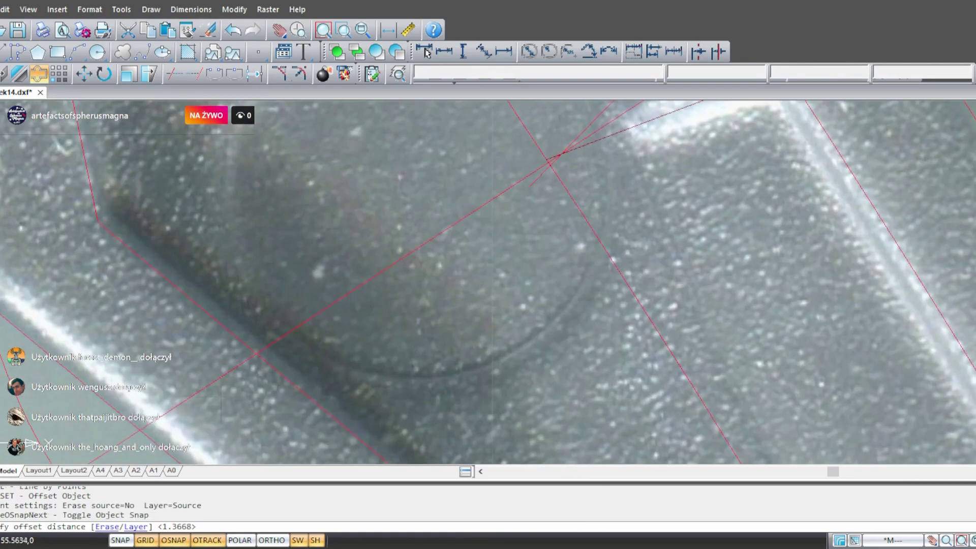
left_click(257, 353)
scroll(501, 279, "up", 2)
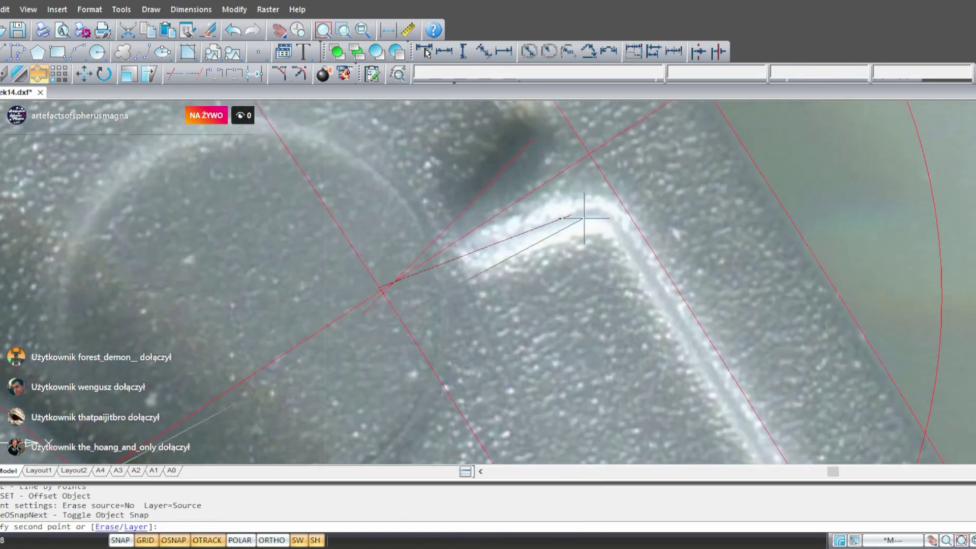
left_click(596, 151)
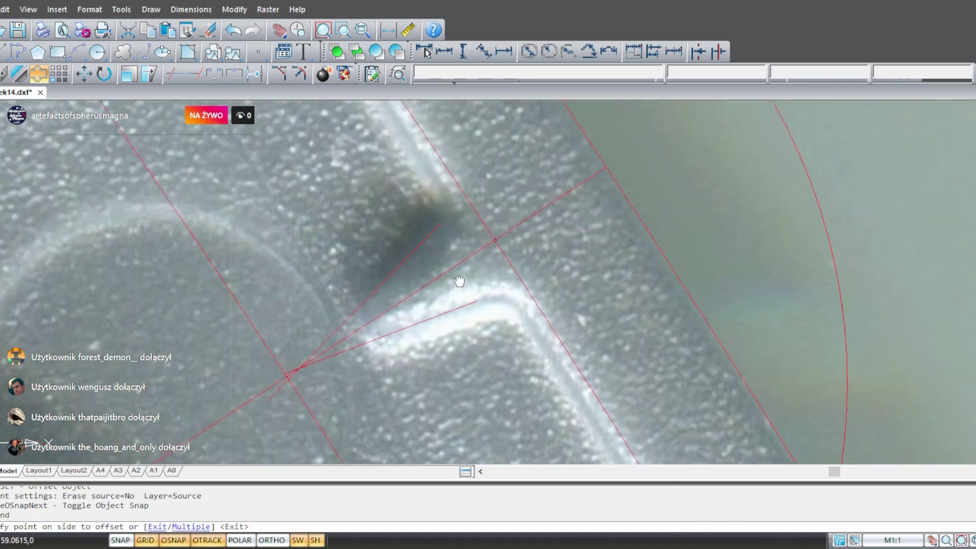
scroll(422, 287, "up", 2)
type("y")
key("Return")
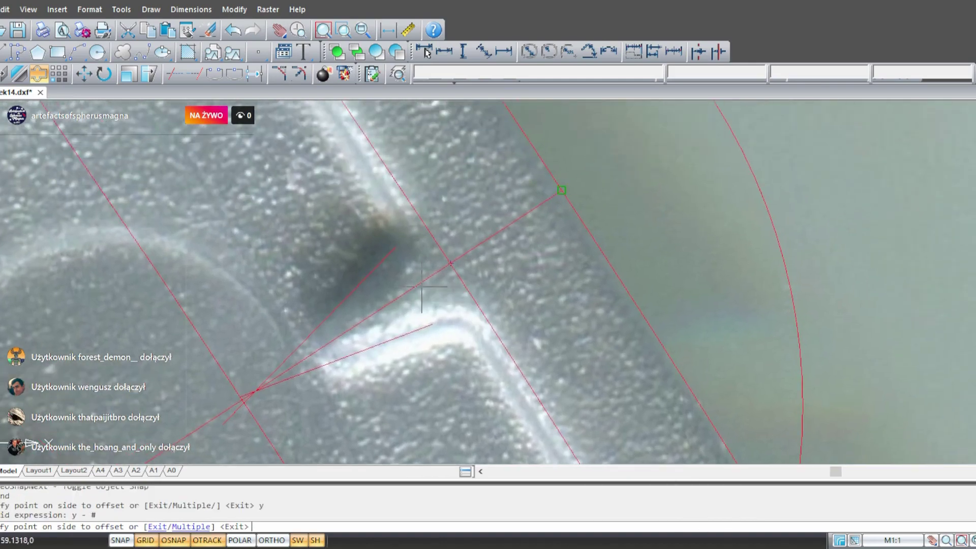
scroll(517, 229, "down", 3)
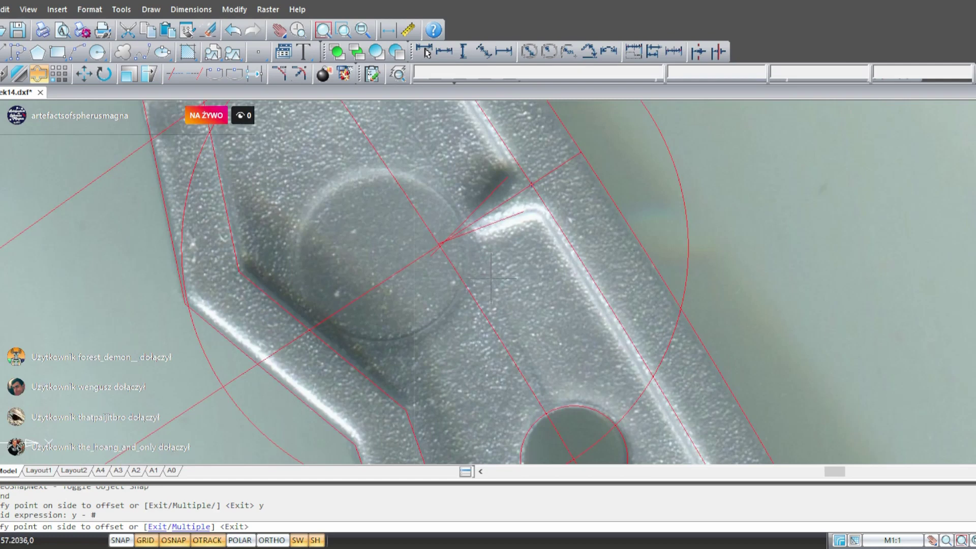
key("Return")
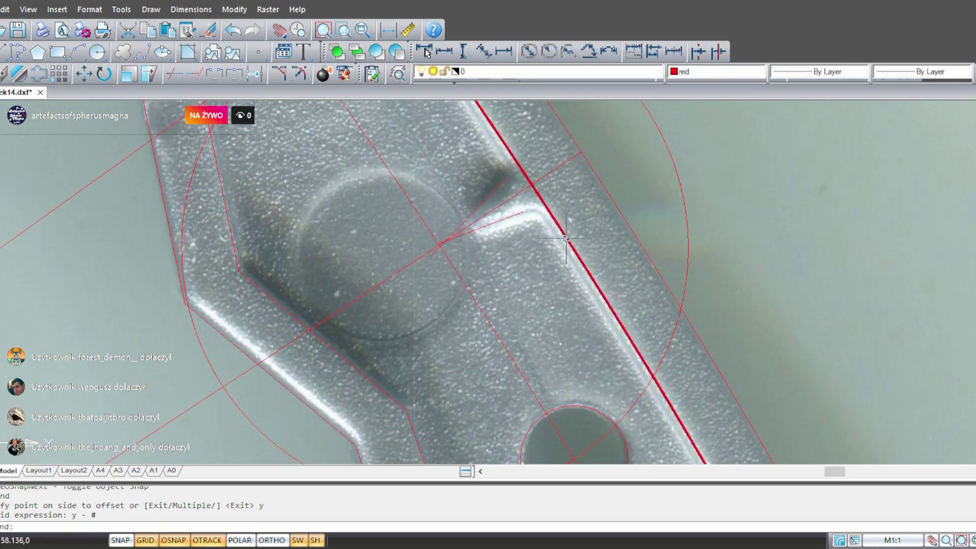
- Mirror the notch's lower edge line across the radial line through the notch, deleting the source line
scroll(504, 234, "up", 2)
scroll(500, 236, "up", 1)
left_click(504, 256)
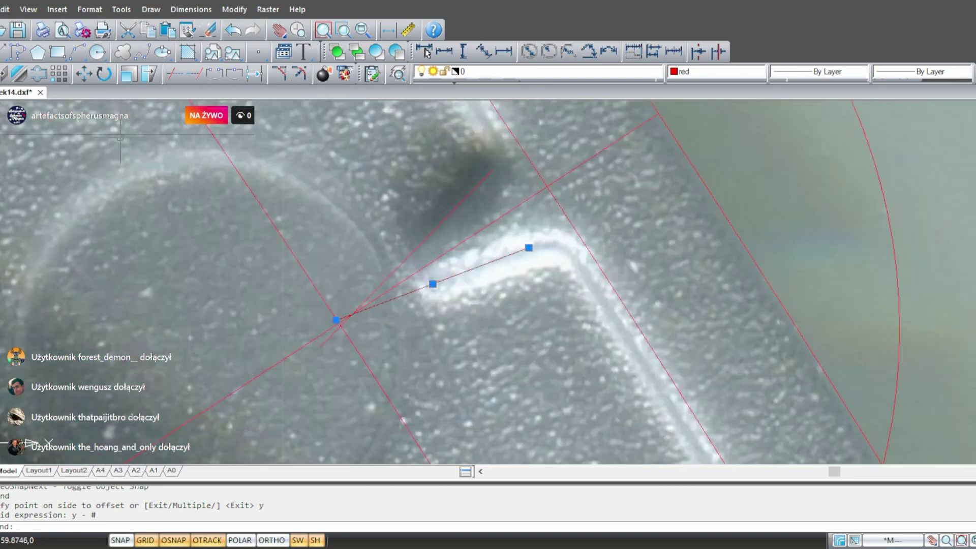
left_click(19, 74)
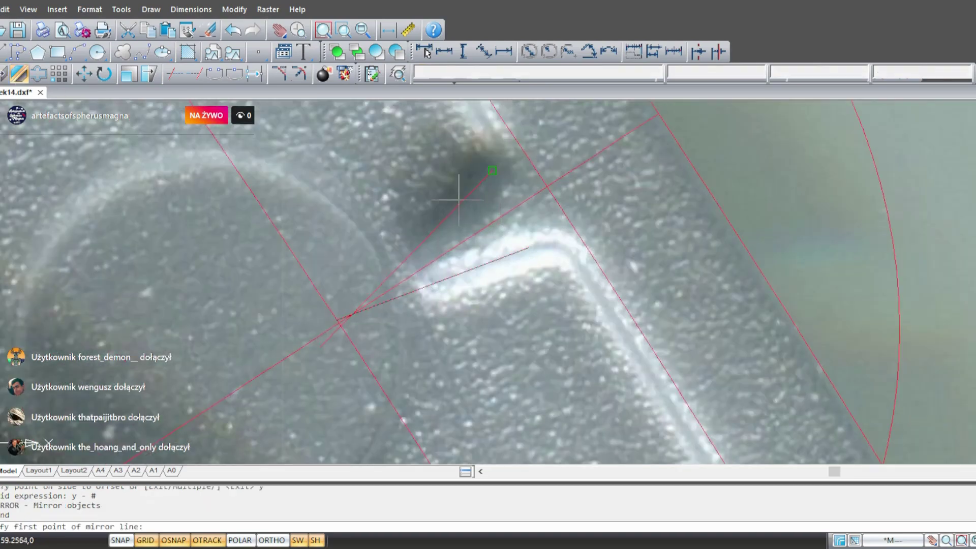
left_click(548, 187)
scroll(548, 187, "down", 2)
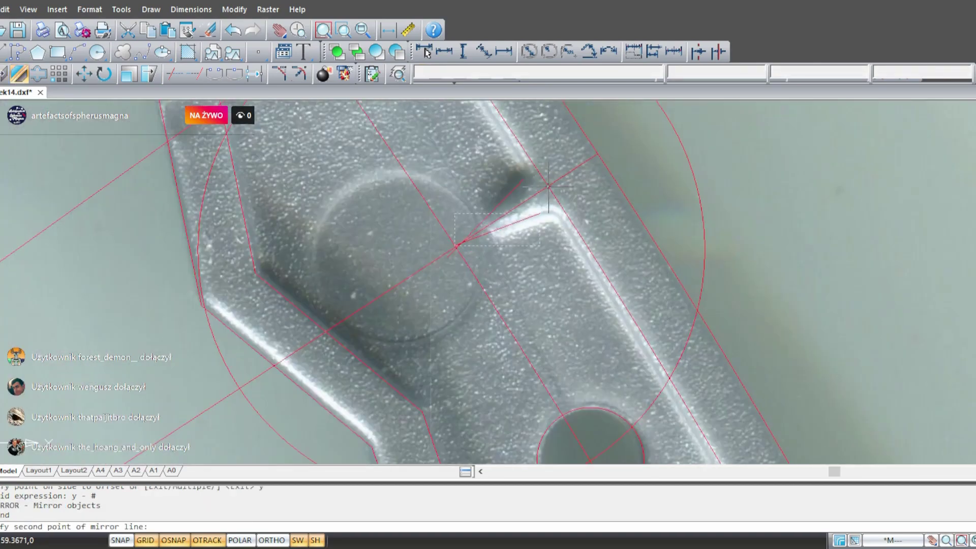
left_click(326, 332)
middle_click_drag(578, 233, 499, 305)
type("y")
key("Return")
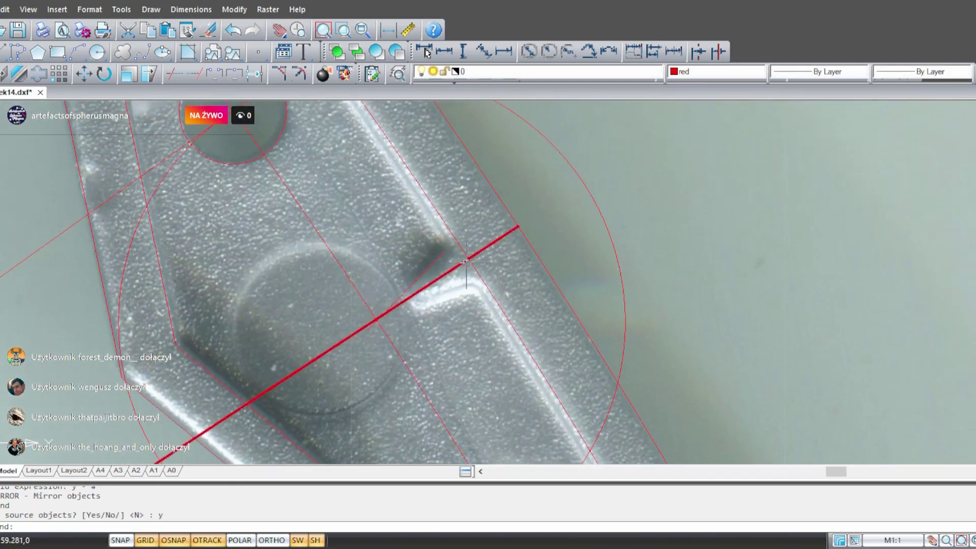
- Delete the hand-traced line along the notch's dark upper edge and undo that deletion
scroll(390, 235, "up", 5)
left_click(390, 235)
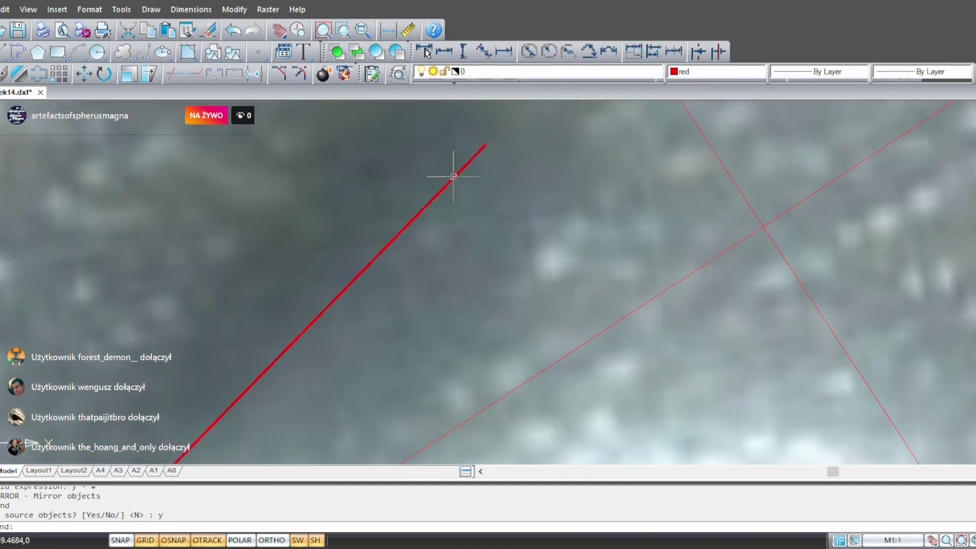
left_click(457, 178)
scroll(414, 246, "down", 2)
middle_click_drag(409, 265, 420, 260)
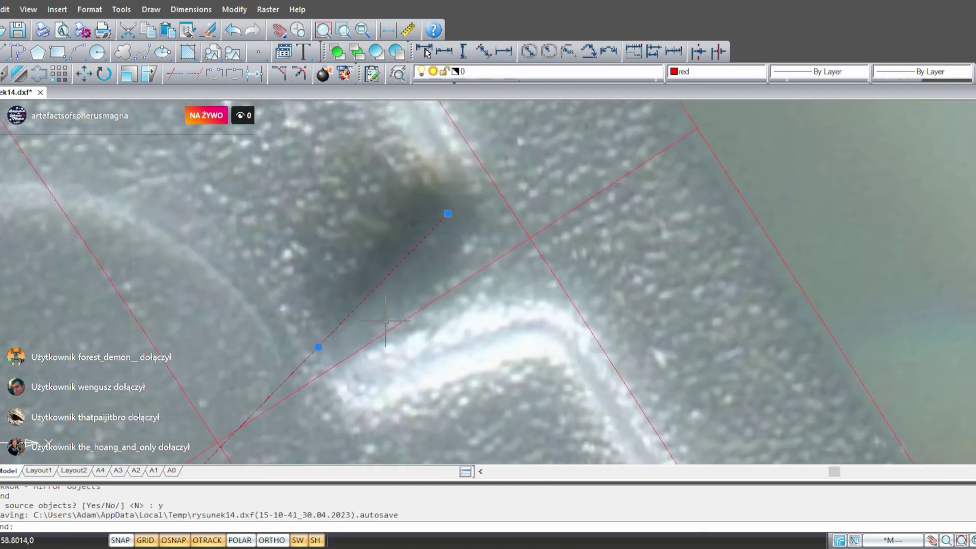
key("Delete")
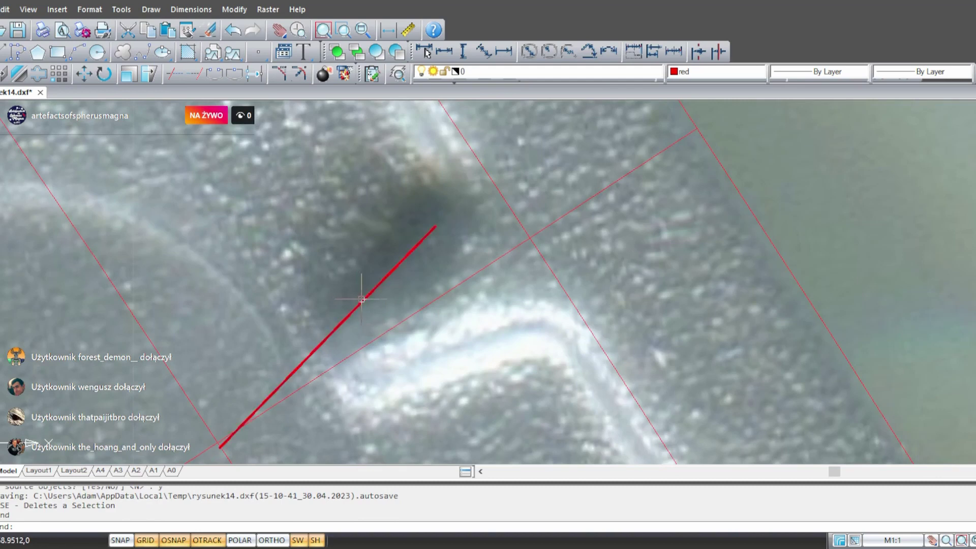
key("ctrl+z")
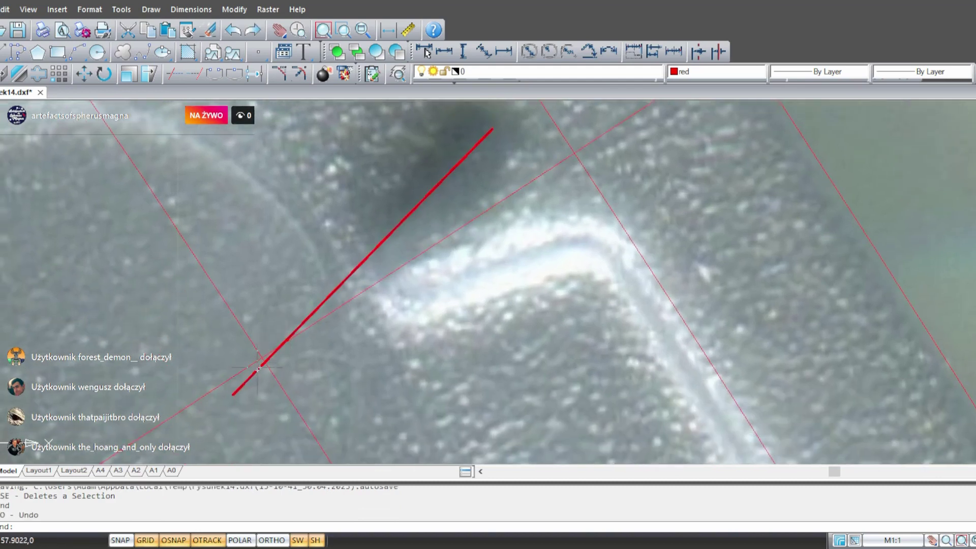
- Examine how closely the hand-traced and mirrored notch lines coincide where they cross the line joining the hole centres, and at their upper end
scroll(258, 368, "up", 4)
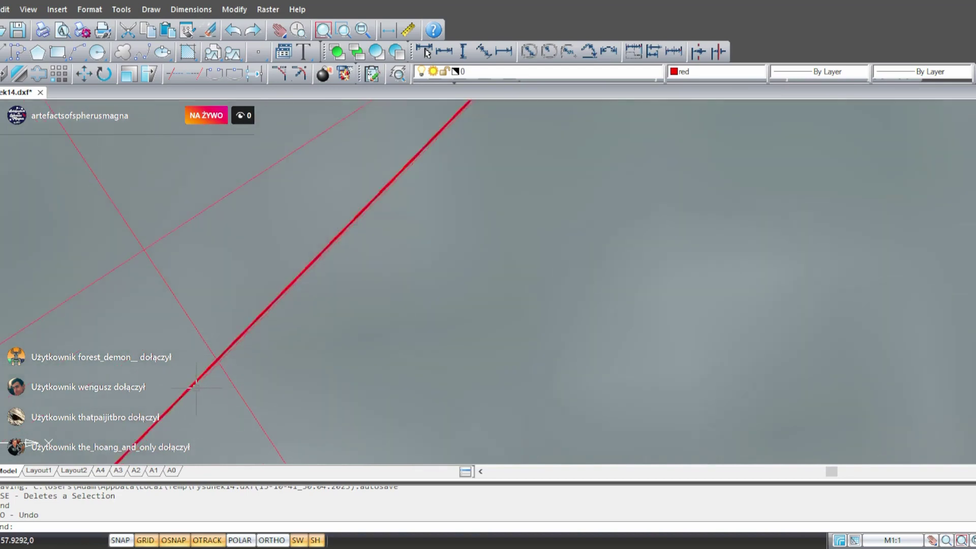
scroll(229, 356, "up", 2)
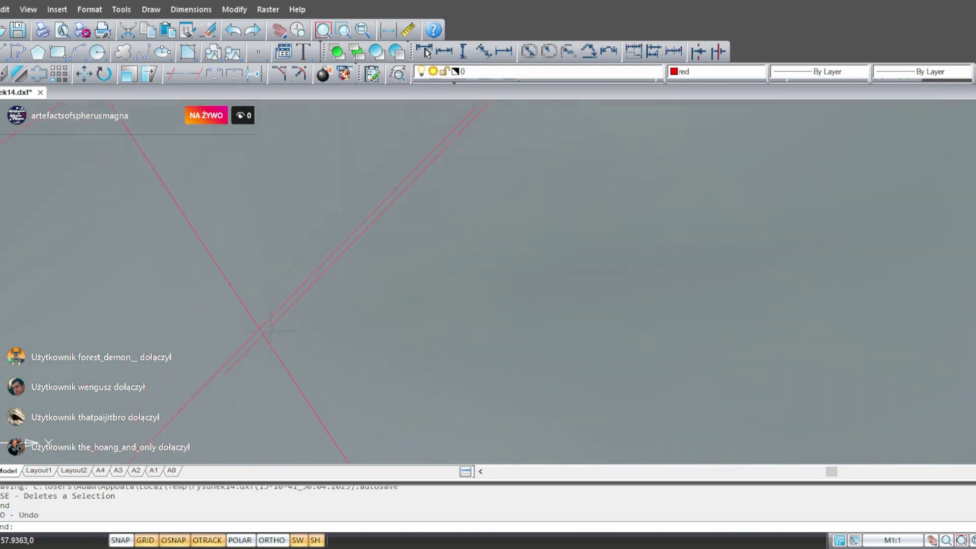
scroll(269, 331, "up", 3)
scroll(437, 187, "up", 2)
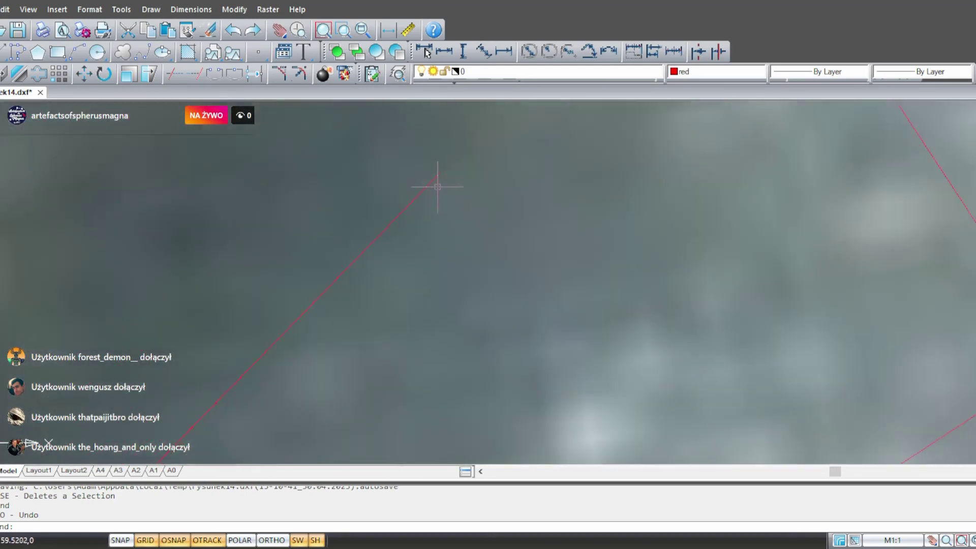
scroll(437, 187, "down", 3)
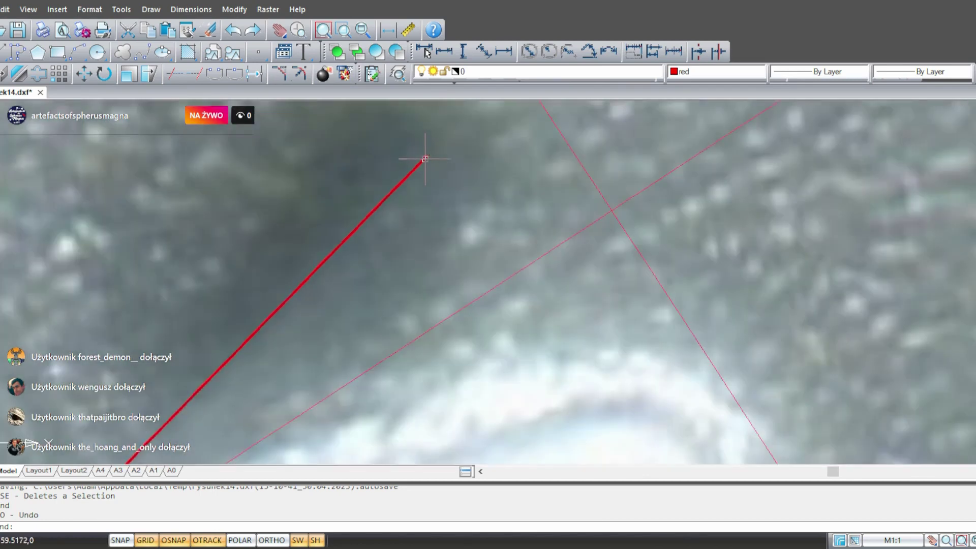
scroll(426, 159, "down", 3)
scroll(354, 259, "up", 4)
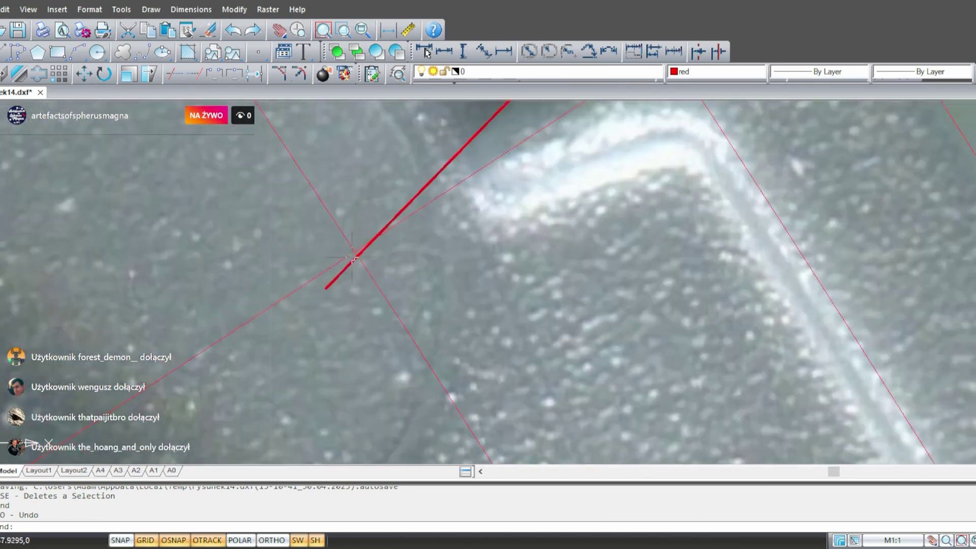
scroll(354, 259, "up", 5)
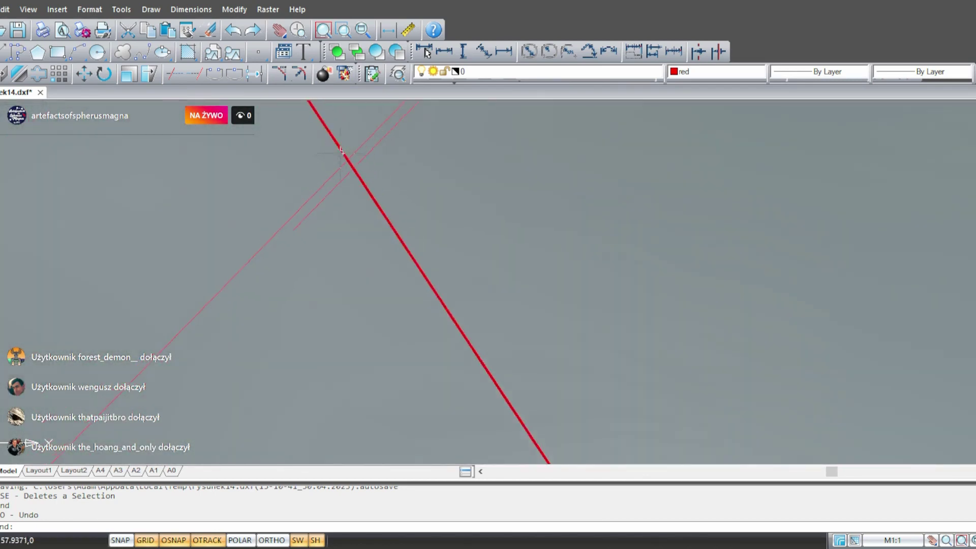
scroll(342, 151, "up", 5)
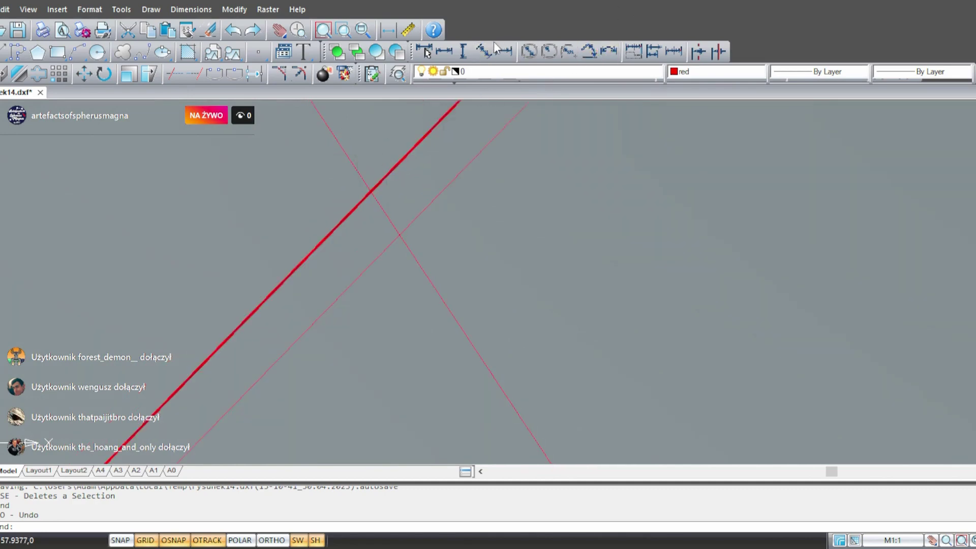
- Try to measure the gap between the two nearly coincident notch lines with an aligned dimension, and delete the placed dimension
left_click(484, 51)
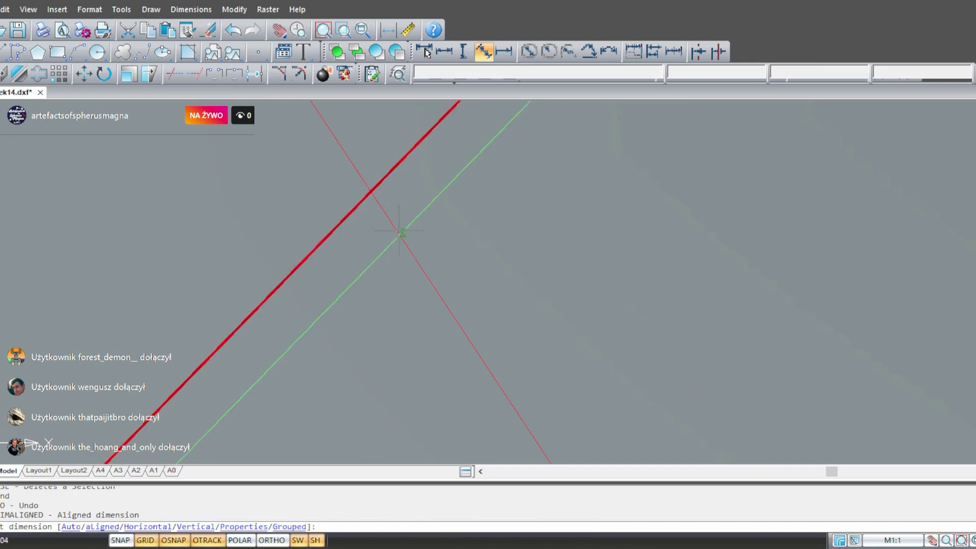
scroll(482, 268, "down", 3)
scroll(482, 268, "up", 6)
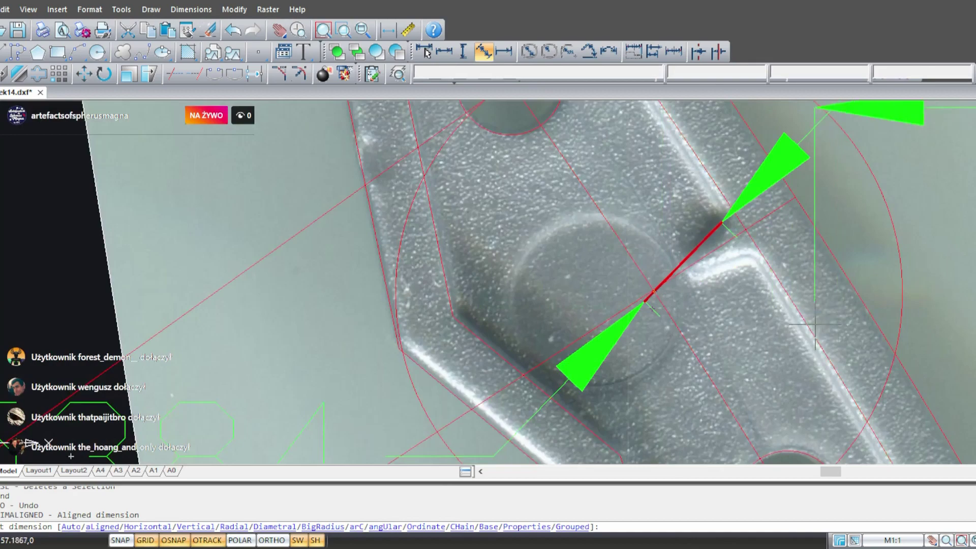
middle_click_drag(814, 324, 484, 384)
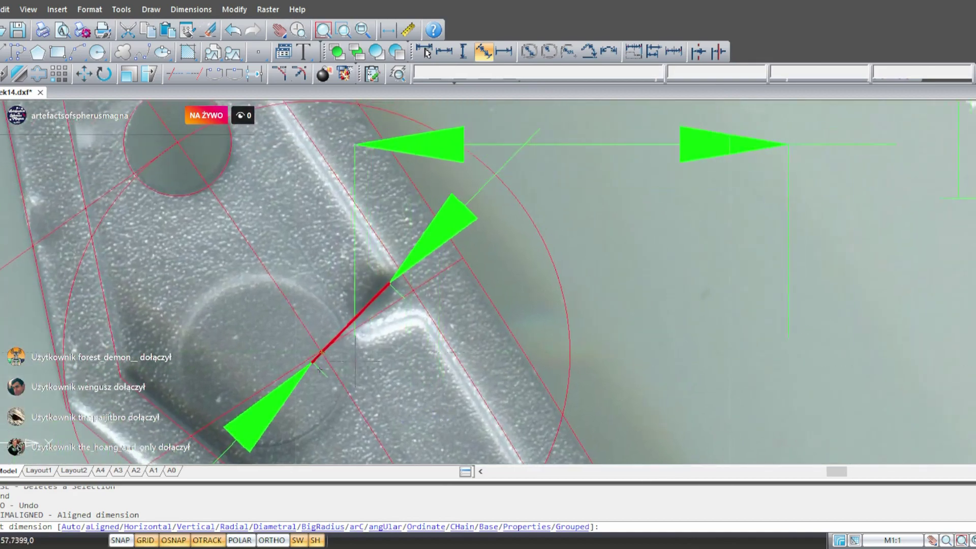
key("Escape")
left_click(447, 233)
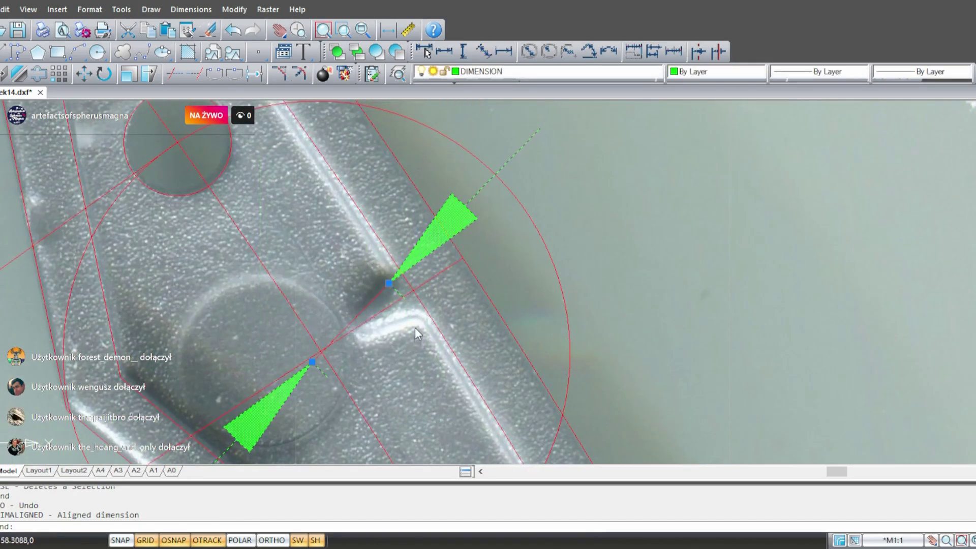
key("Delete")
- Draw a small two-point circle spanning the gap between the two nearly coincident notch lines, close to the line joining the hole centres
scroll(322, 352, "up", 10)
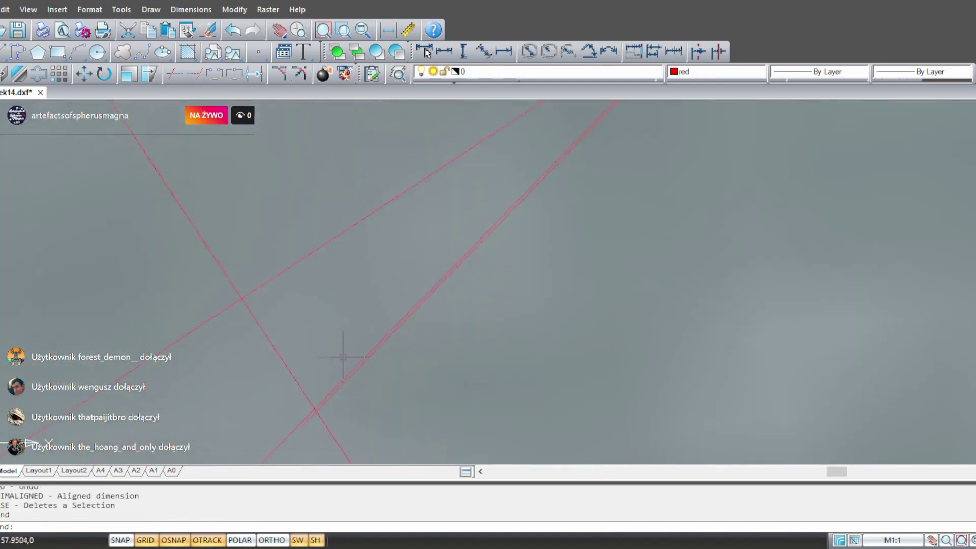
middle_click_drag(339, 397, 356, 306)
scroll(356, 306, "up", 3)
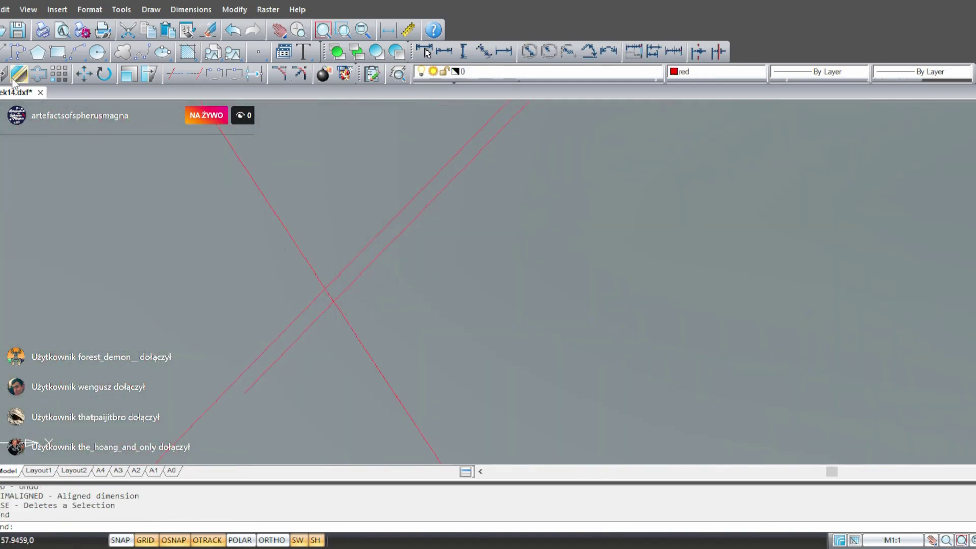
left_click(97, 58)
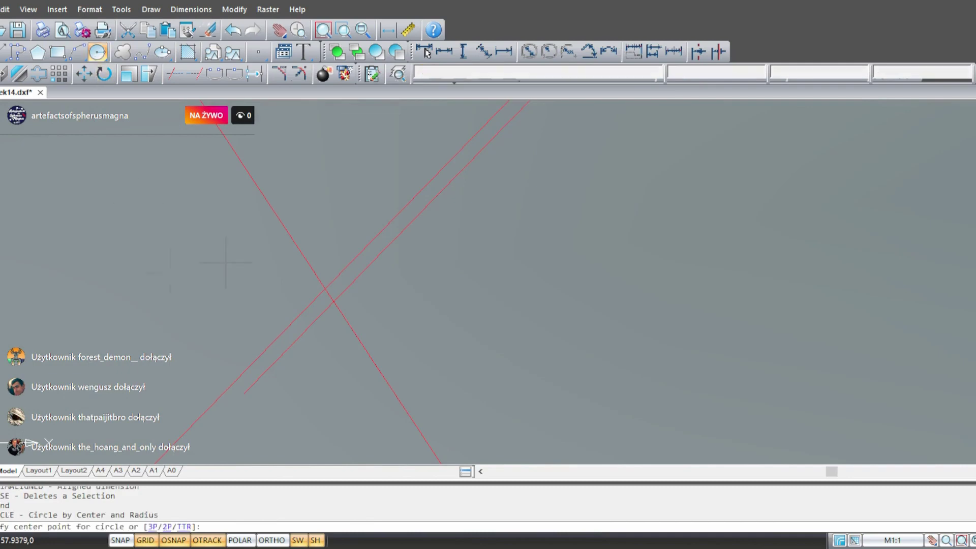
type("2")
key("Return")
scroll(329, 270, "up", 4)
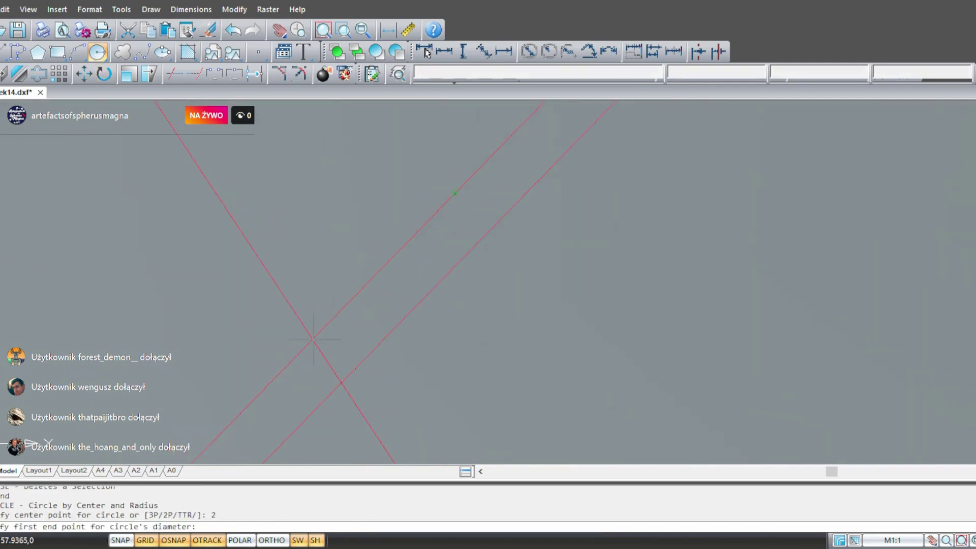
key("Tab")
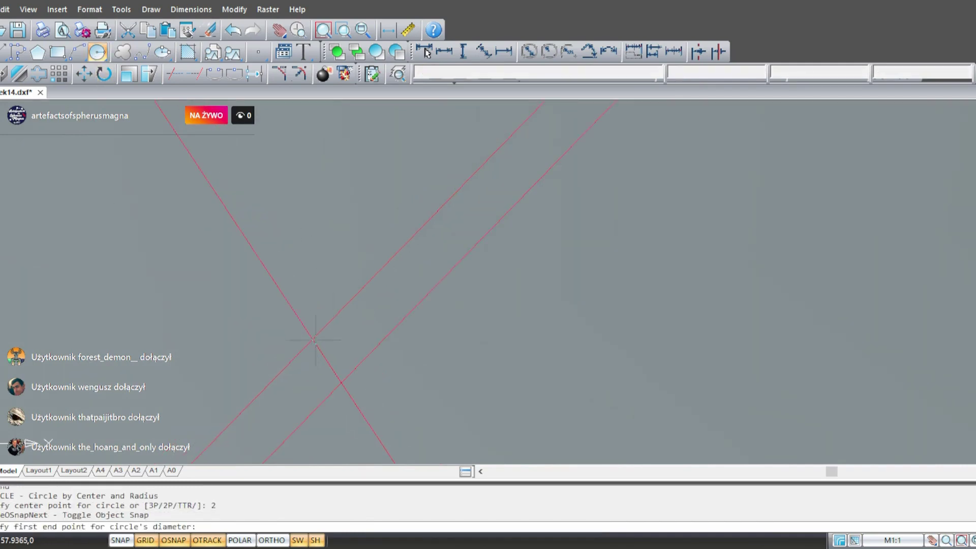
scroll(368, 387, "down", 4)
left_click(364, 370)
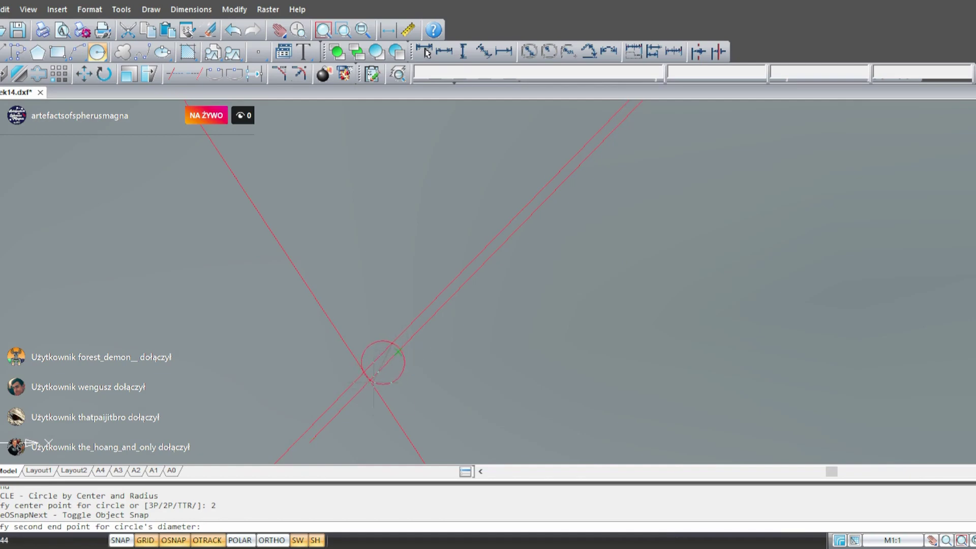
left_click(385, 362)
scroll(409, 356, "up", 3)
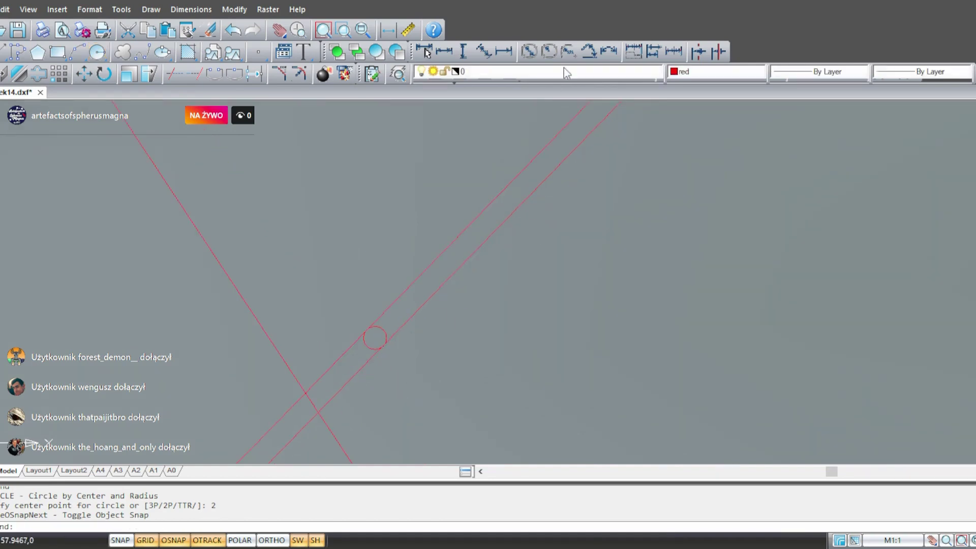
- Try to dimension the diameter of the small circle between the notch lines, and delete the circle
left_click(529, 51)
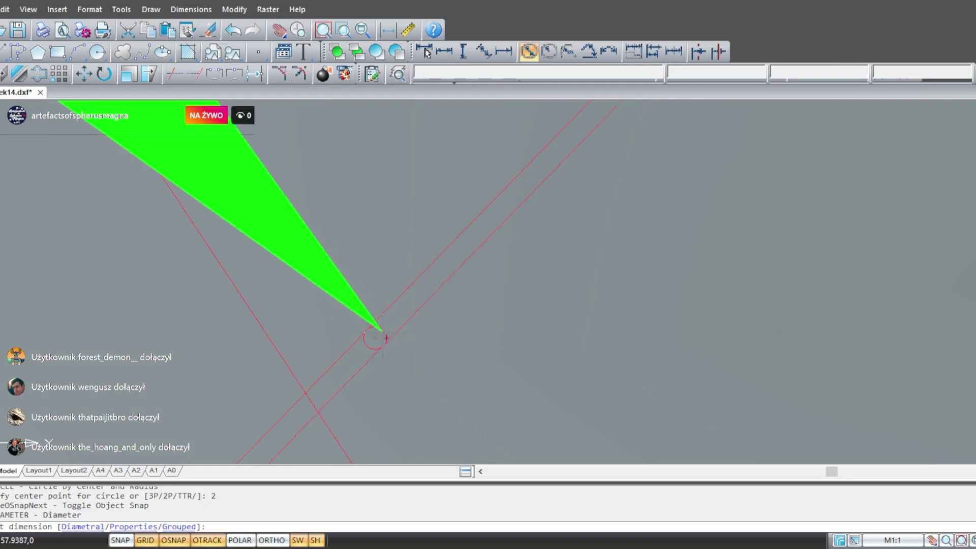
scroll(386, 338, "up", 10)
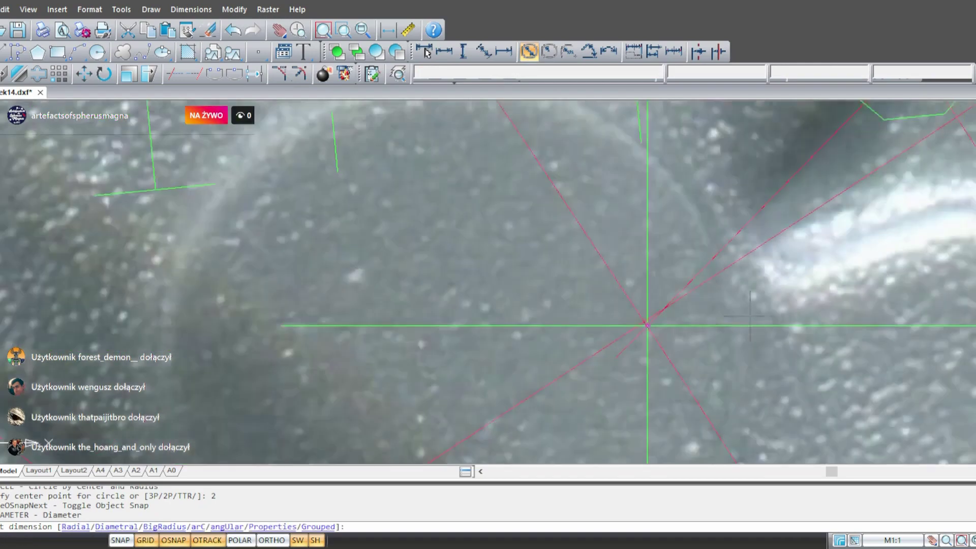
scroll(750, 316, "down", 10)
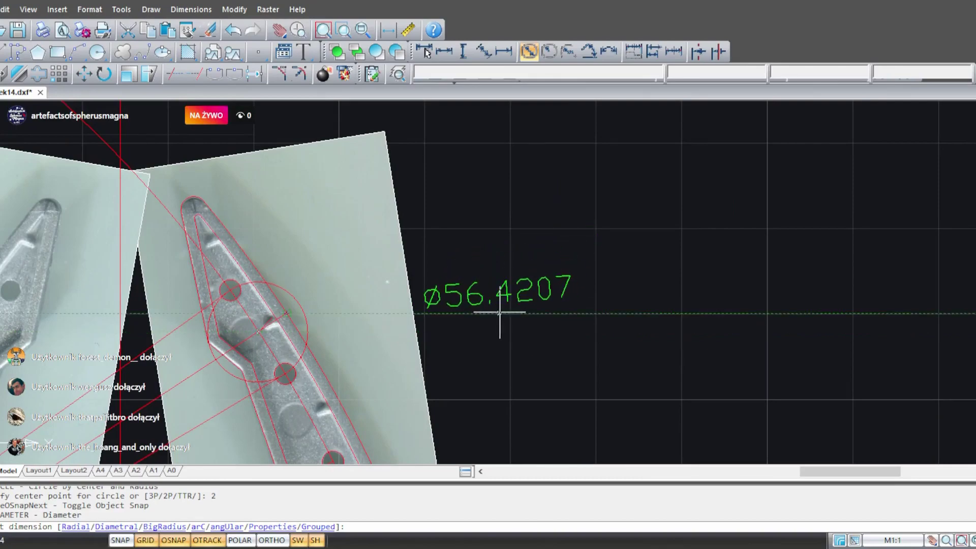
scroll(204, 271, "up", 10)
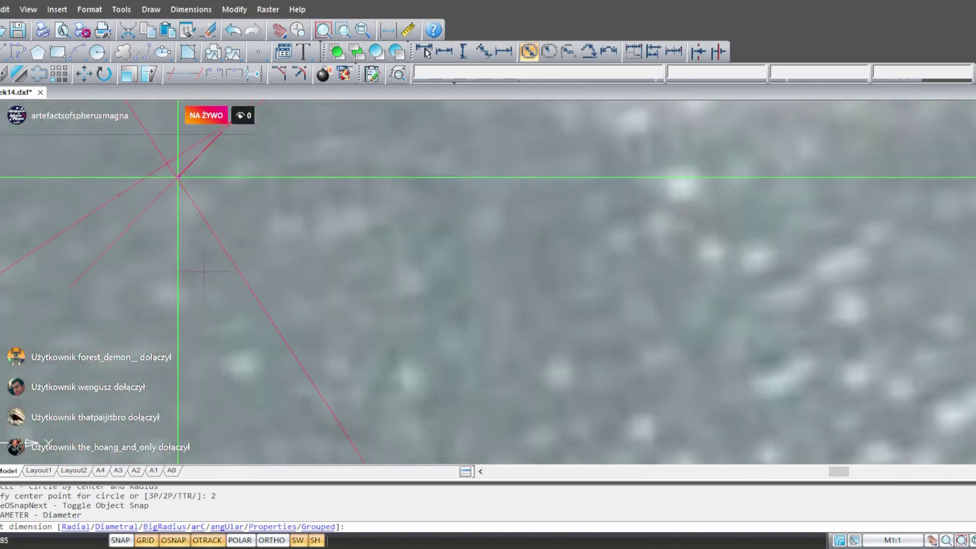
key("Escape")
mouse_move(157, 162)
middle_mouse_down()
mouse_move(294, 231)
mouse_move(287, 272)
middle_mouse_up()
left_click(273, 202)
left_click(359, 286)
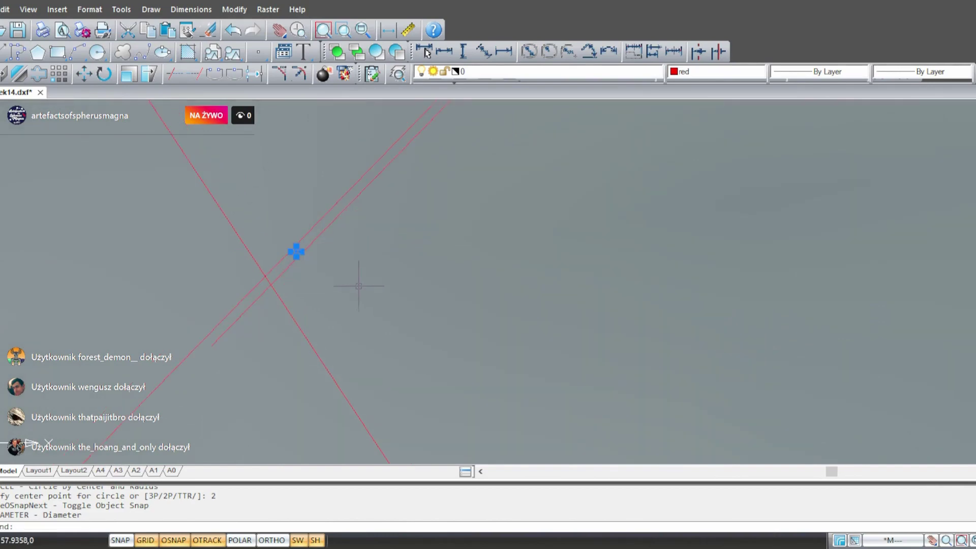
key("Delete")
- Draw a short line across the gap between the two notch lines to gauge their spacing
type("l")
key("Return")
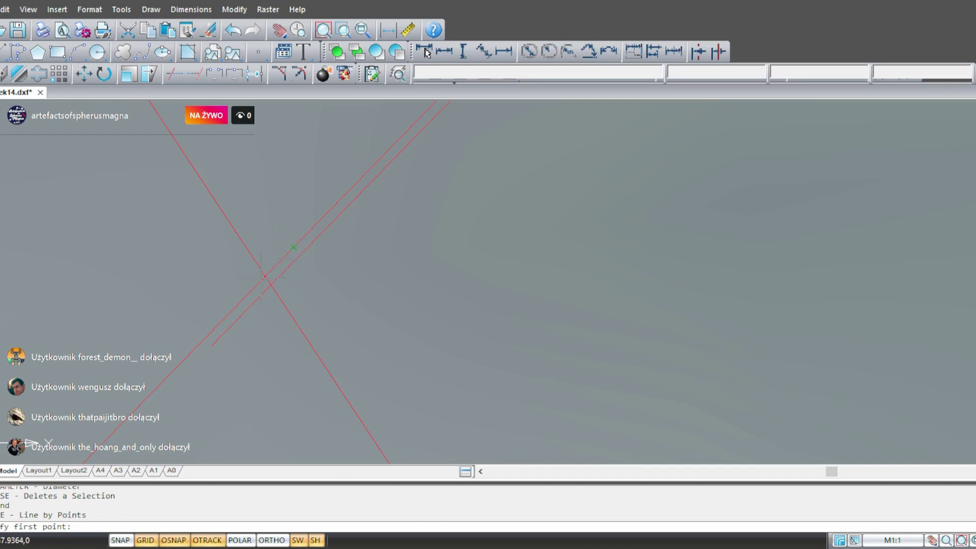
key("Return")
key("Return")
scroll(305, 259, "up", 5)
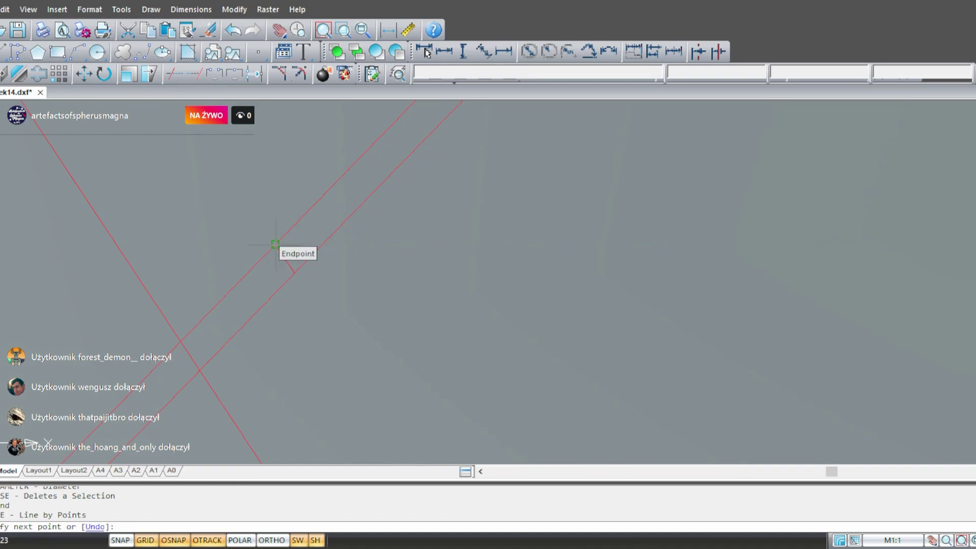
left_click(276, 244)
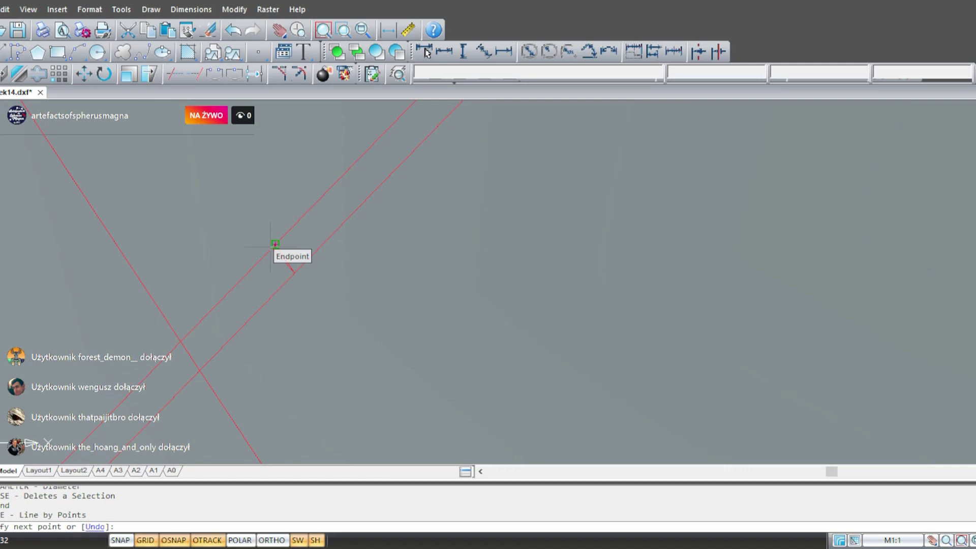
left_click(271, 247)
scroll(355, 242, "down", 5)
key("Escape")
- Delete the short gauge line between the two notch lines
left_click(324, 210)
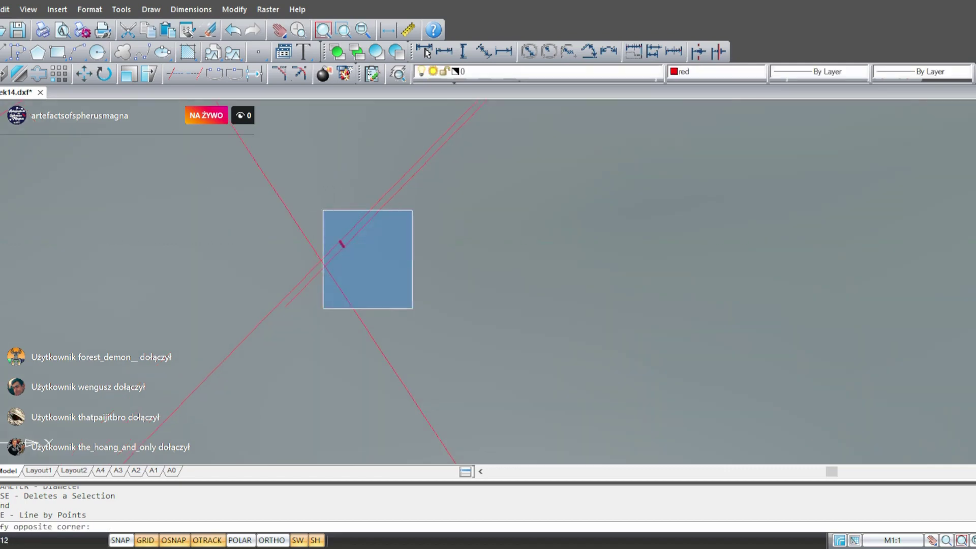
left_click(412, 309)
key("Delete")
- Delete whichever of the two nearly coincident notch lines ends closest to the line joining the hole centres
scroll(438, 308, "up", 6)
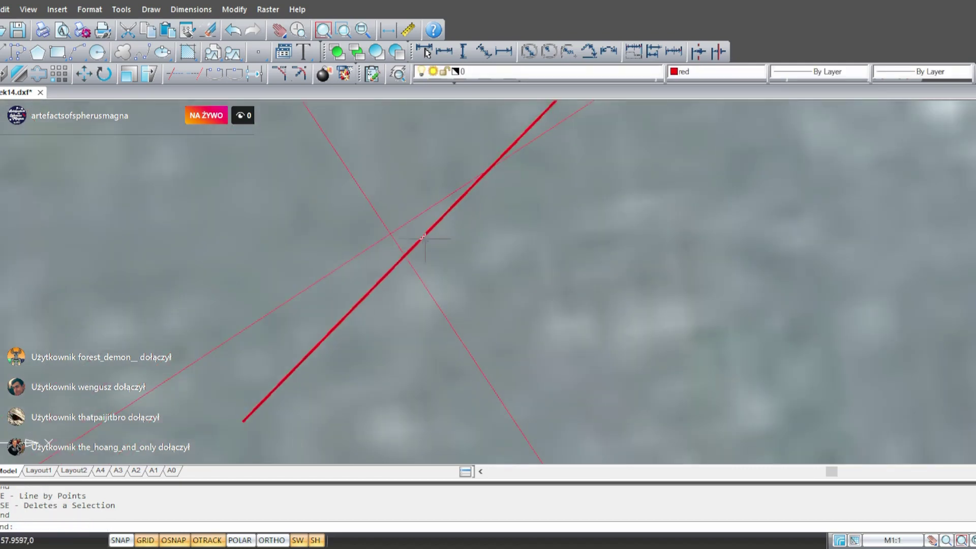
scroll(300, 255, "up", 5)
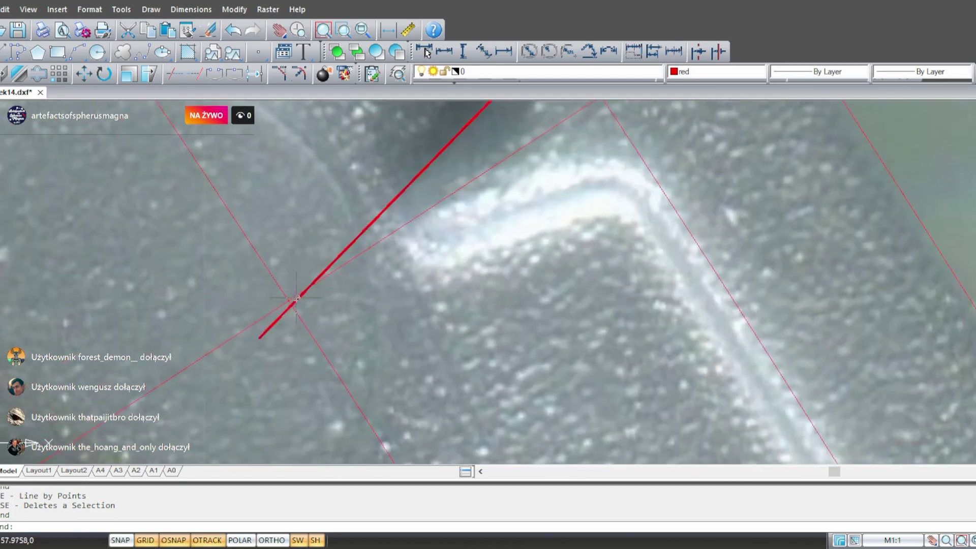
scroll(287, 310, "up", 2)
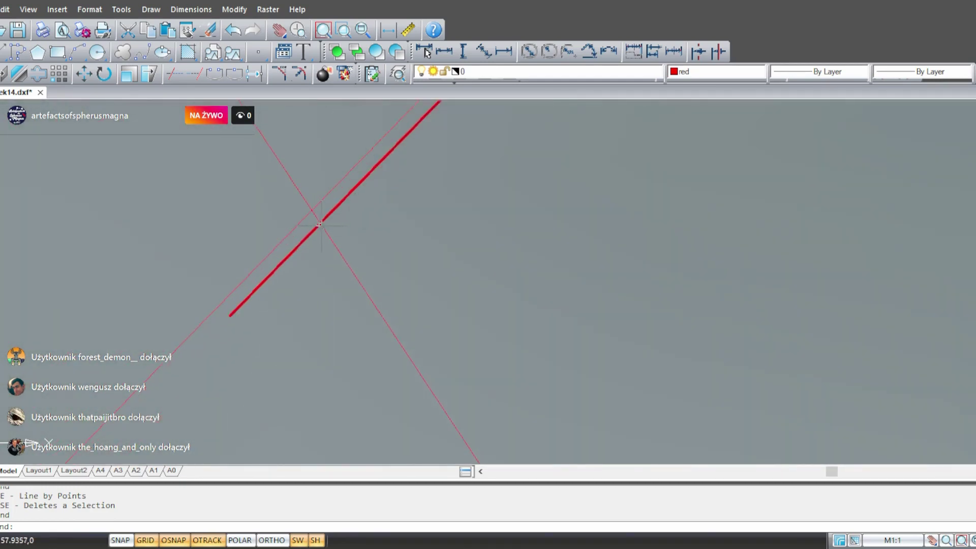
left_click(294, 249)
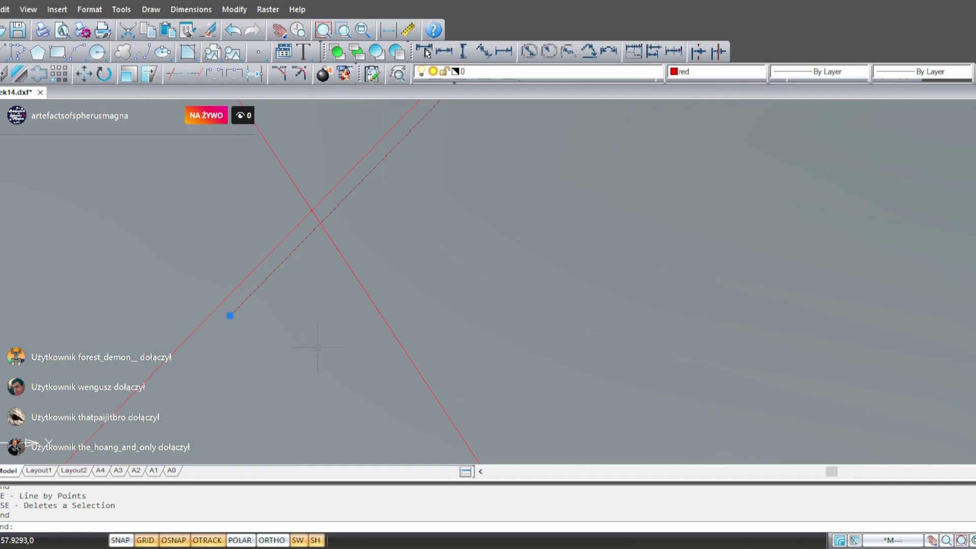
key("Delete")
- Extend the remaining upper notch line to meet the blade's inner edge line, using all objects as boundaries
scroll(317, 348, "down", 5)
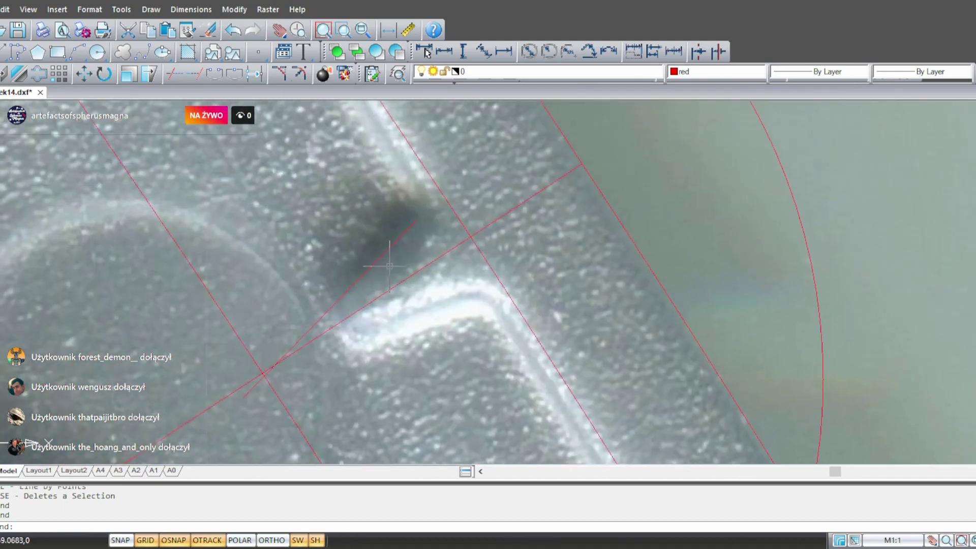
left_click(395, 255)
left_click(377, 220)
key("Escape")
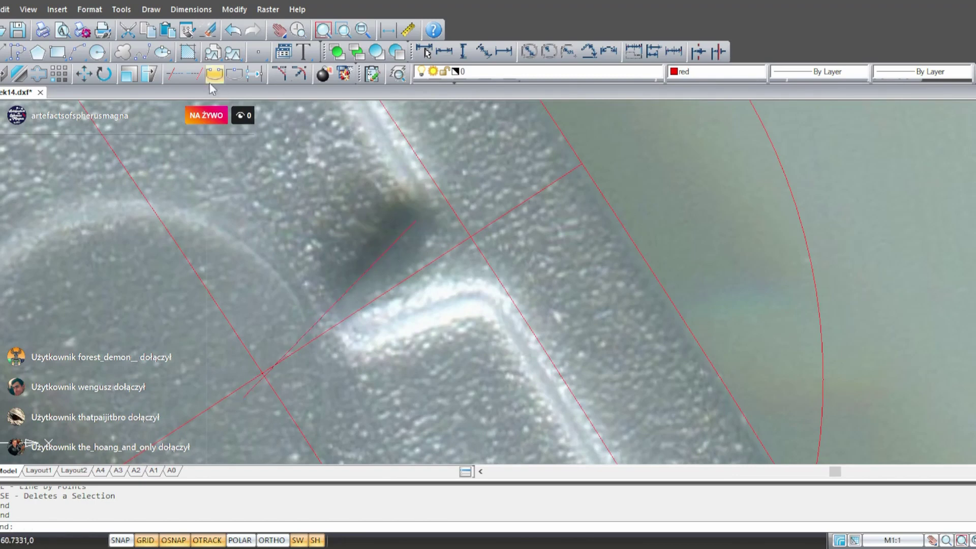
left_click(195, 73)
key("Return")
left_click(407, 226)
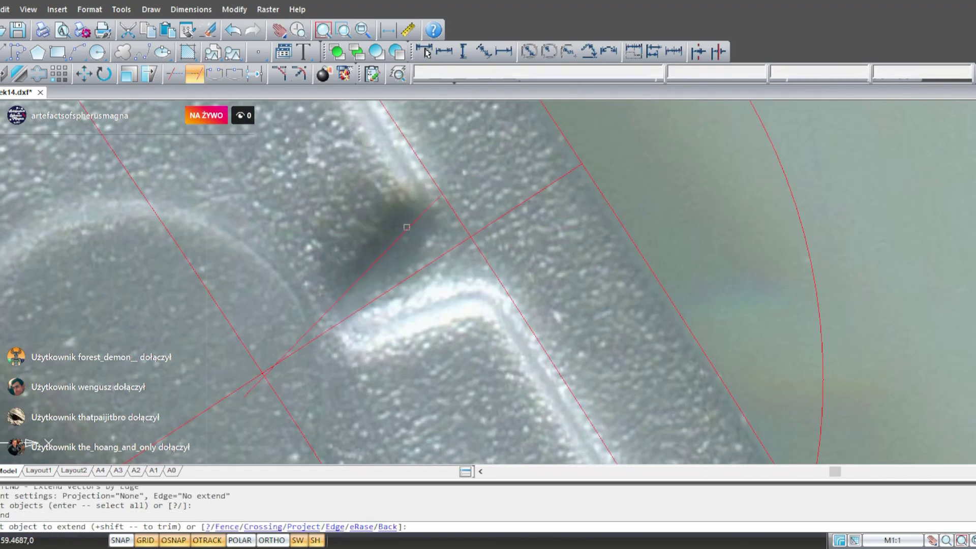
key("Escape")
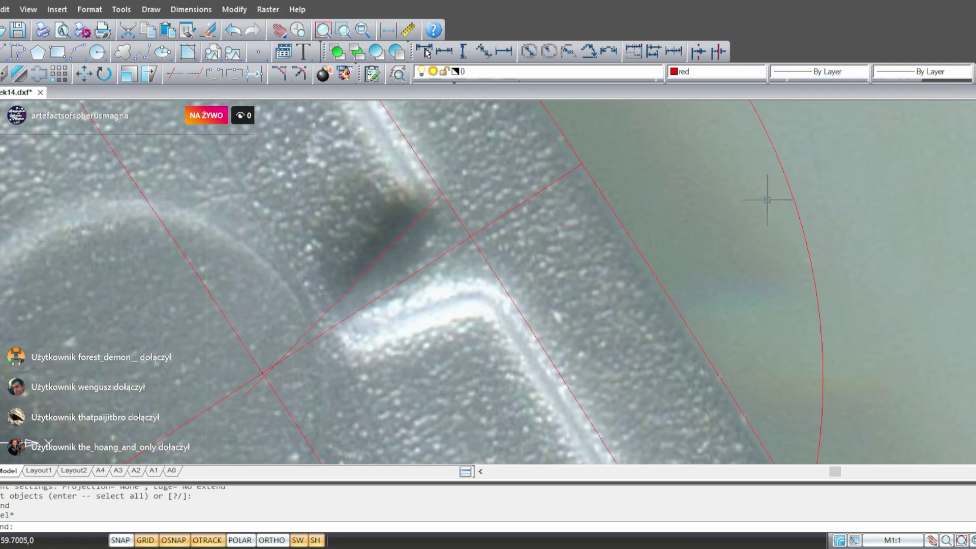
- Mirror the upper notch line about the construction line that crosses the notch perpendicular to the blade, keeping the original line
mouse_move(614, 277)
middle_mouse_down()
mouse_move(582, 257)
mouse_move(609, 212)
middle_mouse_up()
left_click(409, 187)
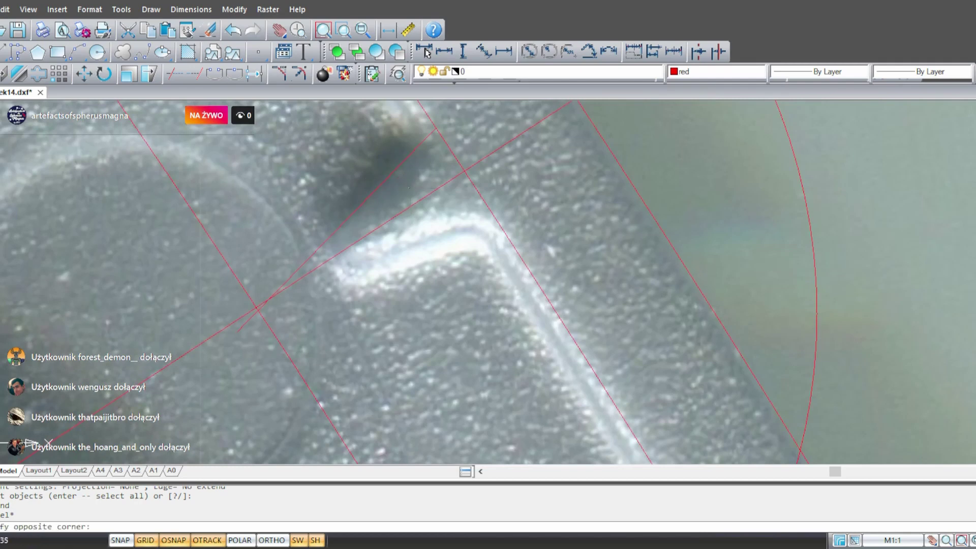
left_click(392, 161)
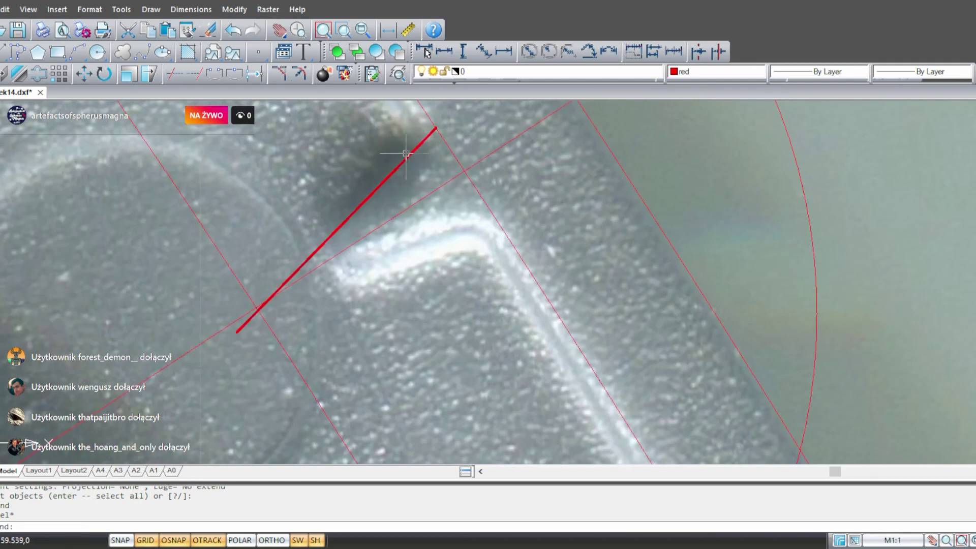
middle_click_drag(406, 154, 436, 190)
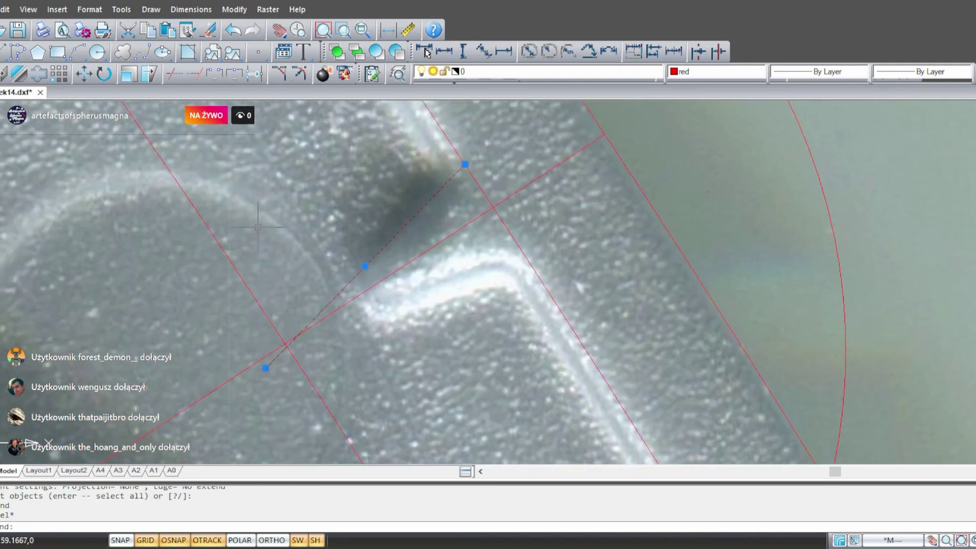
scroll(471, 254, "down", 7)
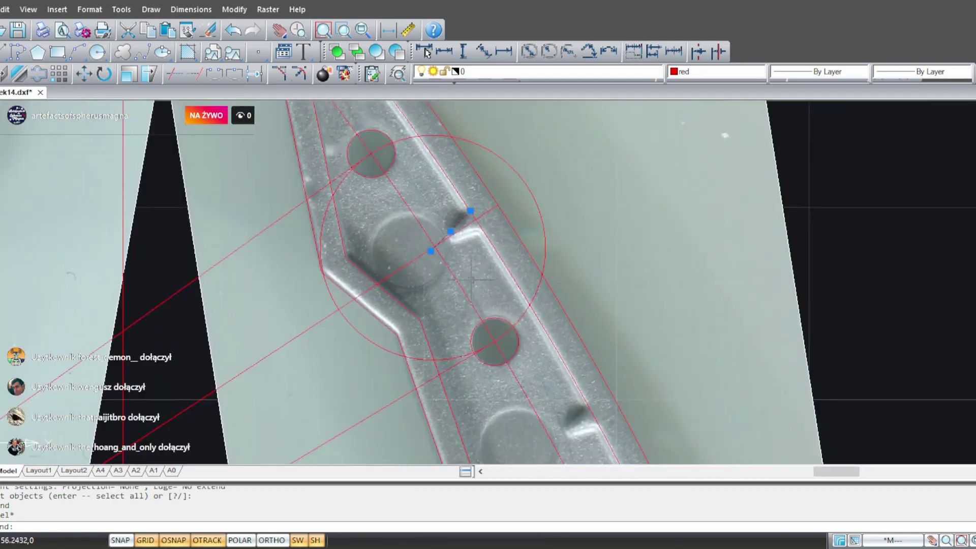
middle_click_drag(471, 279, 478, 211)
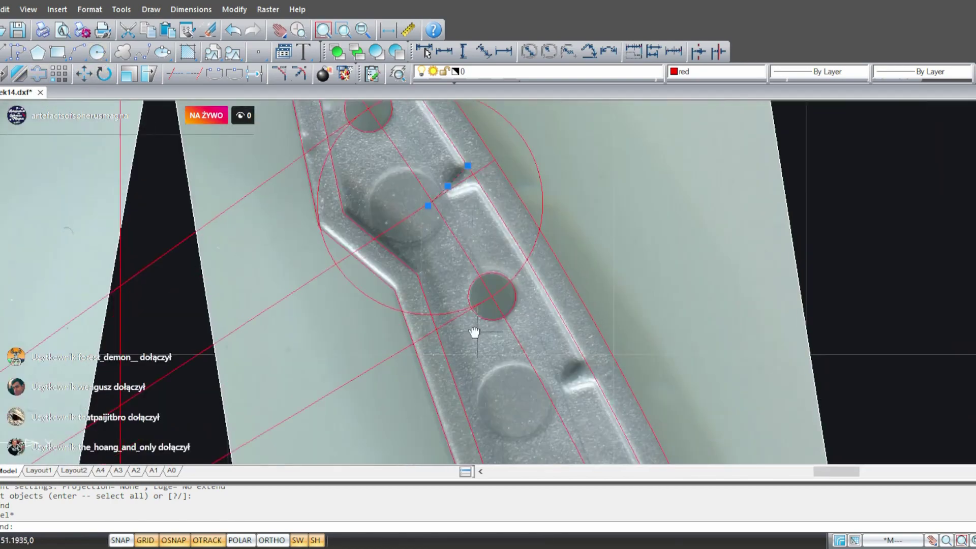
scroll(474, 333, "down", 4)
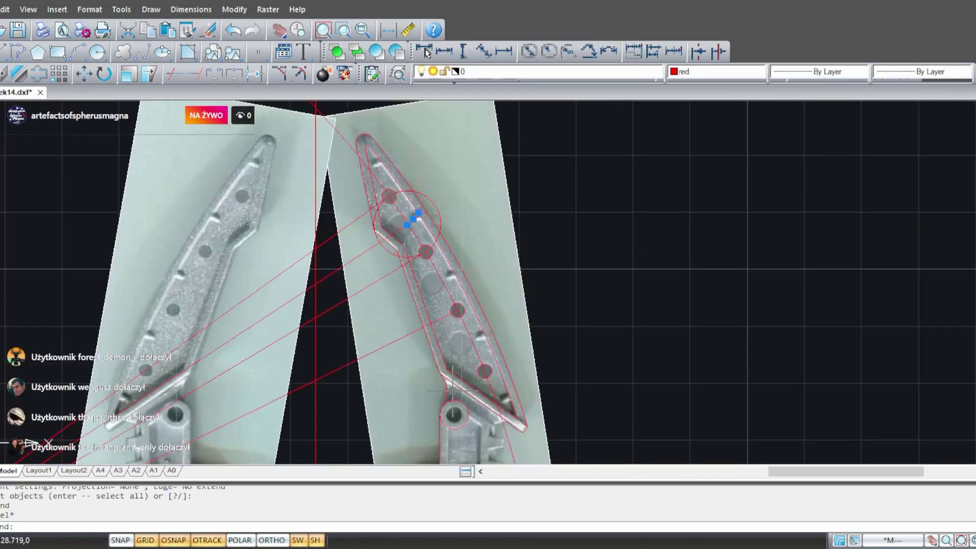
scroll(452, 390, "up", 4)
middle_click_drag(445, 388, 460, 227)
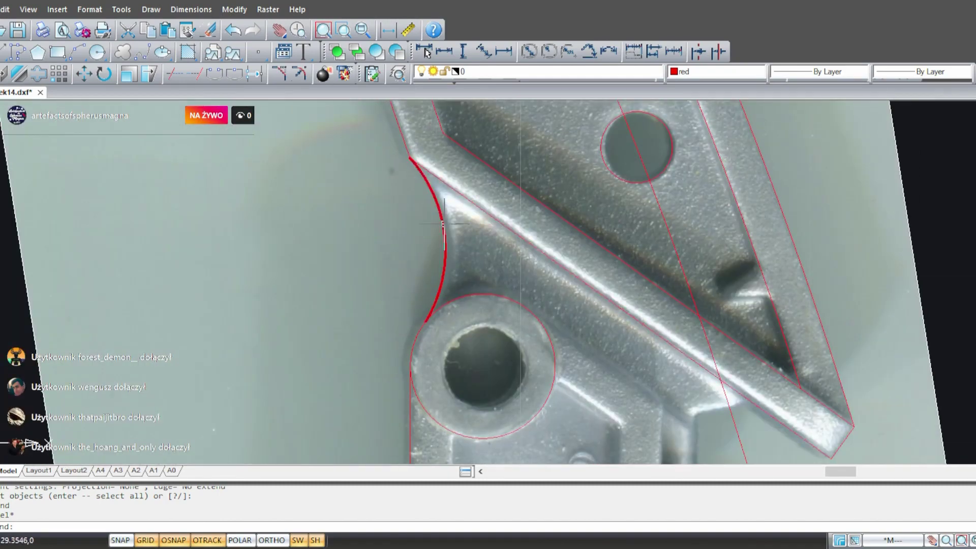
scroll(434, 192, "down", 5)
middle_click_drag(436, 231, 451, 316)
scroll(428, 149, "up", 3)
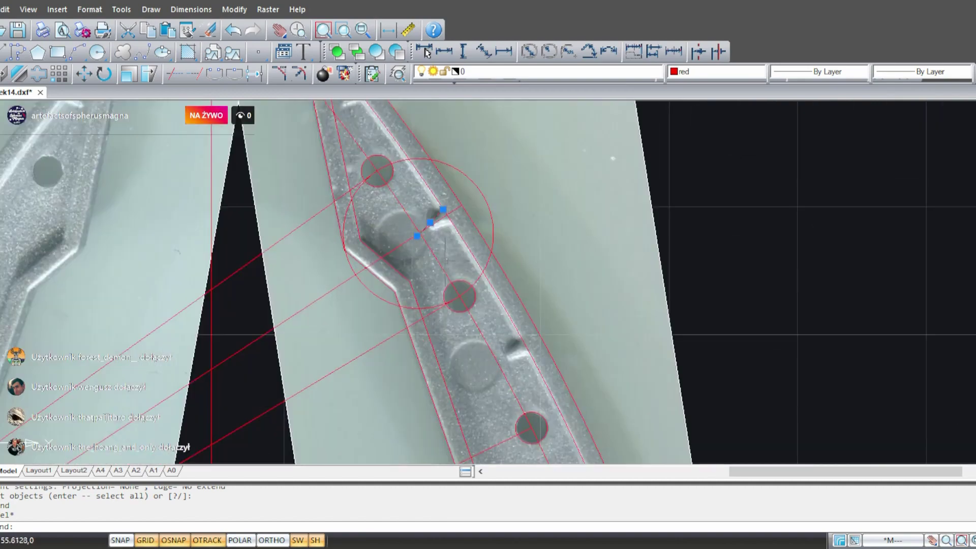
scroll(453, 225, "up", 5)
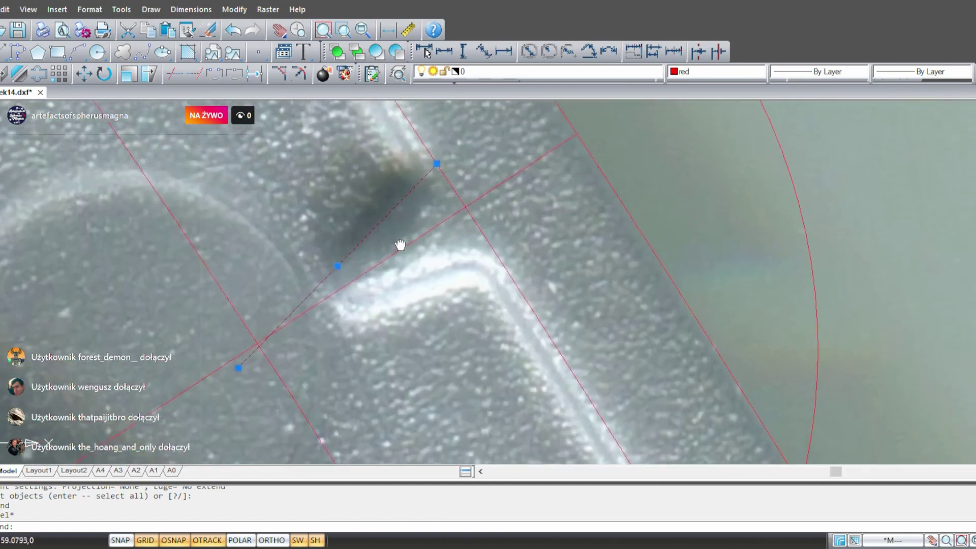
left_click(19, 74)
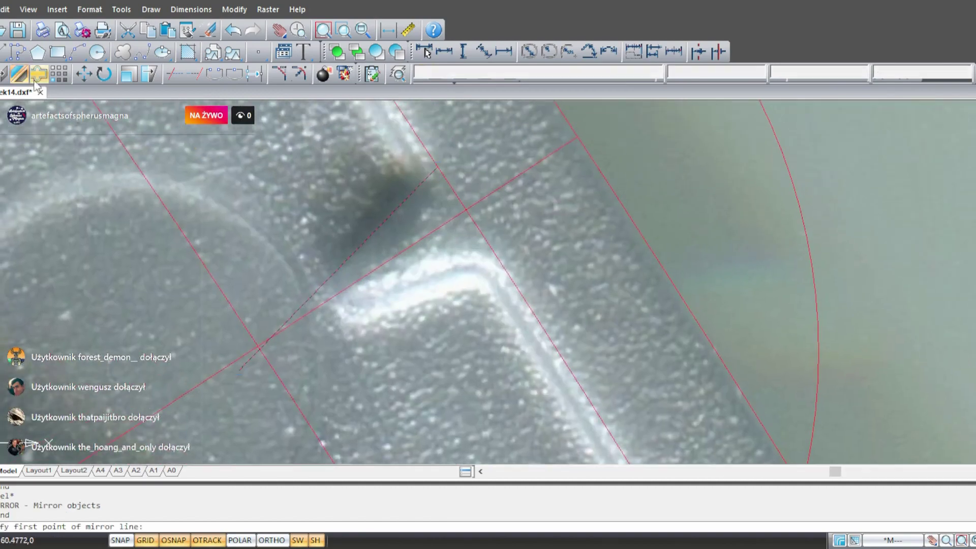
left_click(467, 210)
middle_click_drag(375, 290, 581, 108)
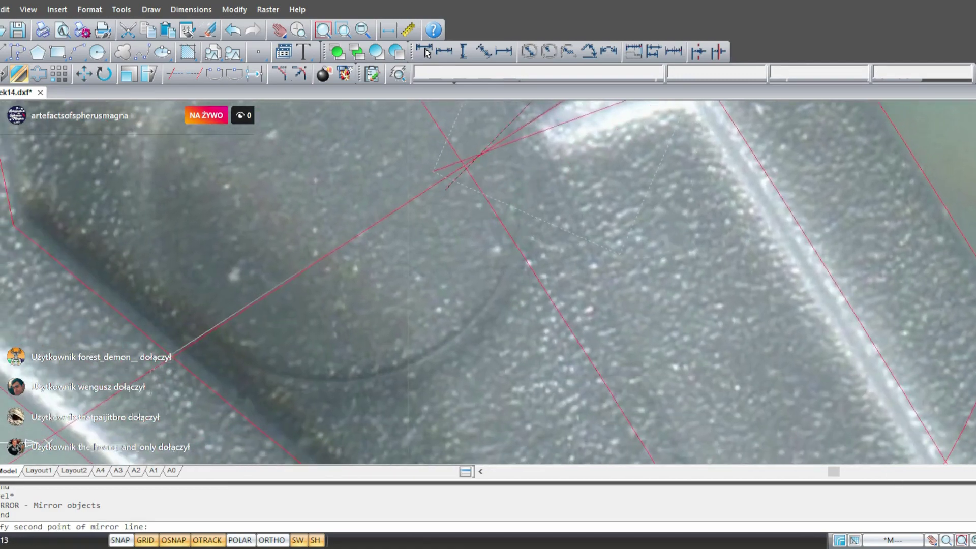
left_click(173, 356)
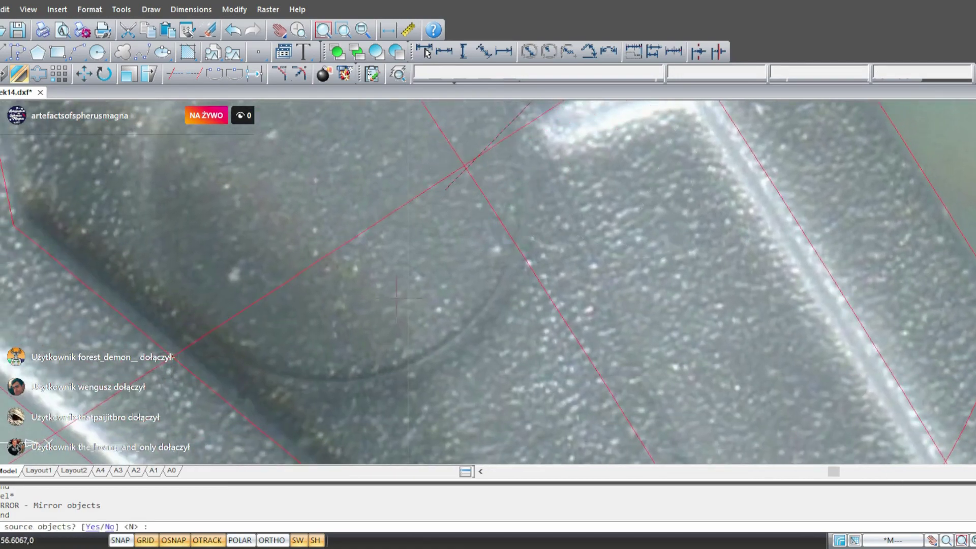
middle_click_drag(396, 297, 172, 407)
type("n")
key("Return")
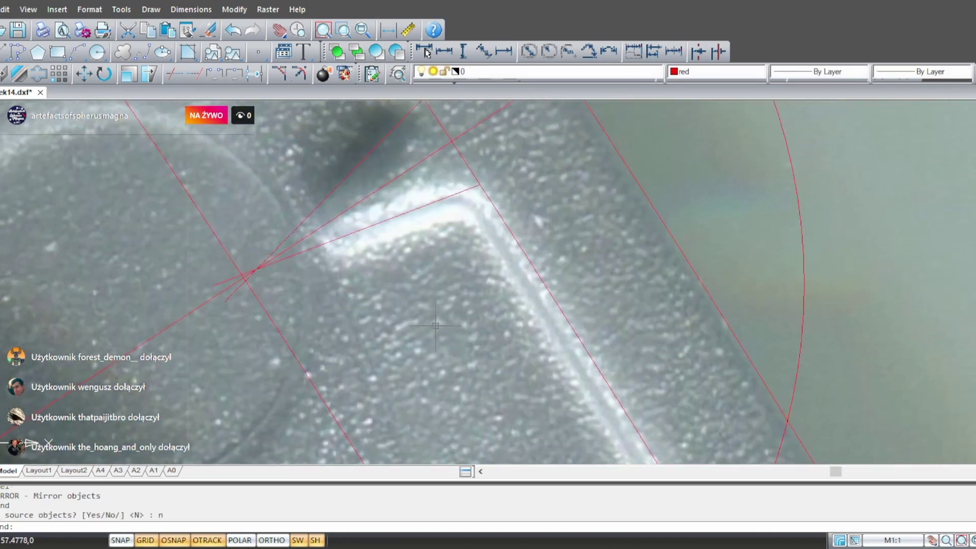
- Trim the ends of both angled notch lines that run past their shared intersection, using all objects as cutting edges
middle_click_drag(436, 326, 446, 370)
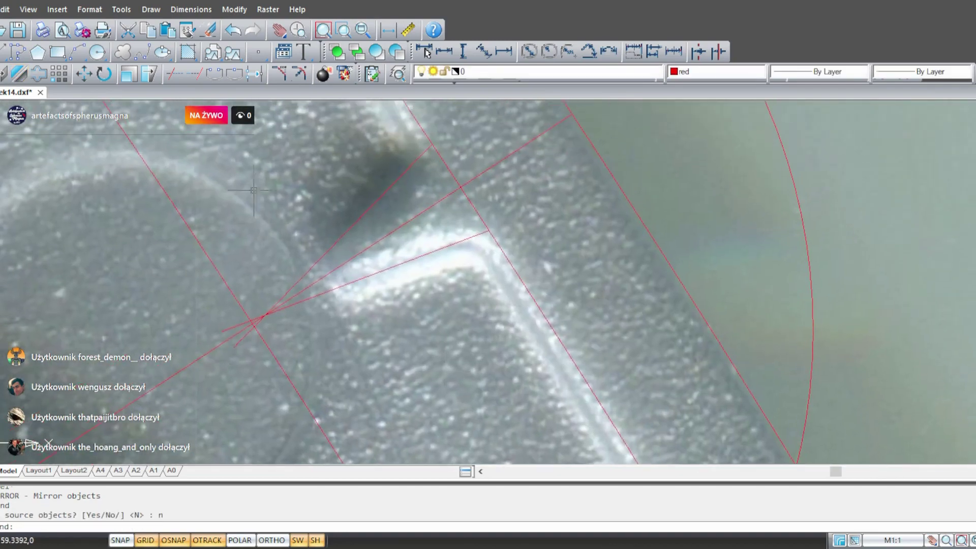
left_click(181, 75)
scroll(266, 379, "up", 3)
key("Return")
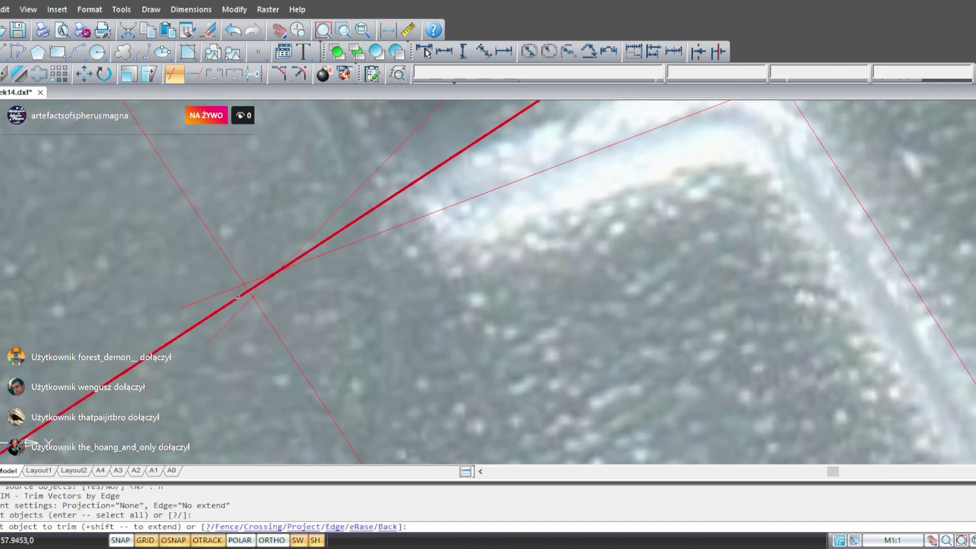
left_click(235, 315)
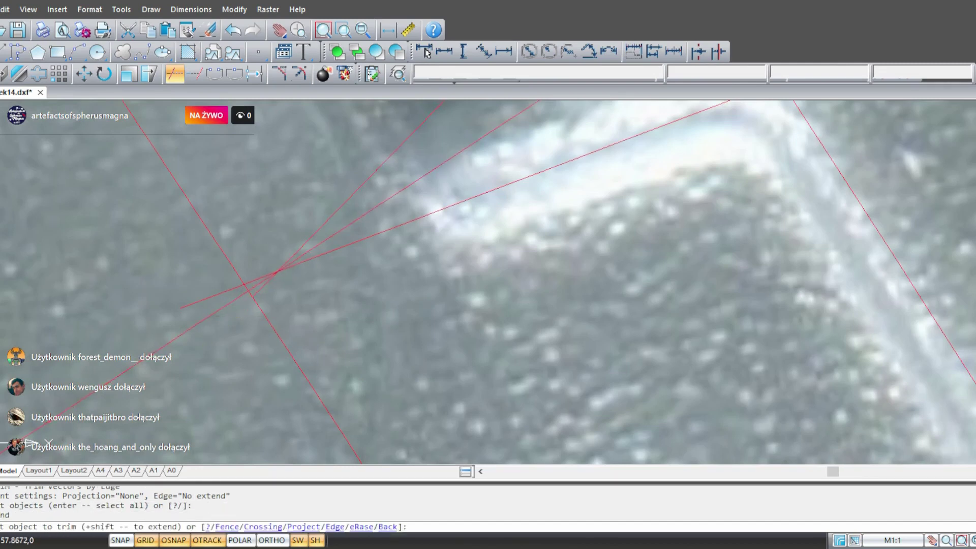
left_click(224, 291)
scroll(257, 278, "up", 2)
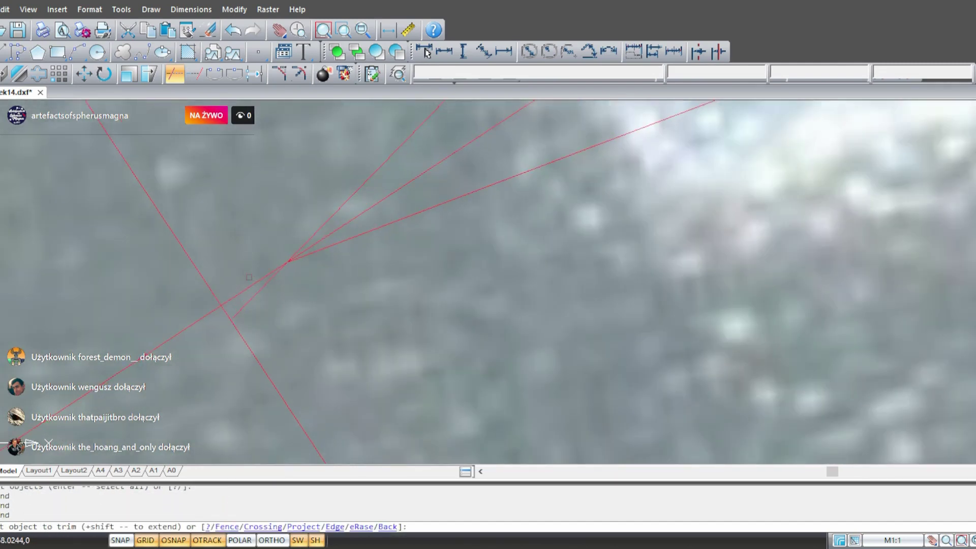
left_click(261, 301)
left_click(260, 320)
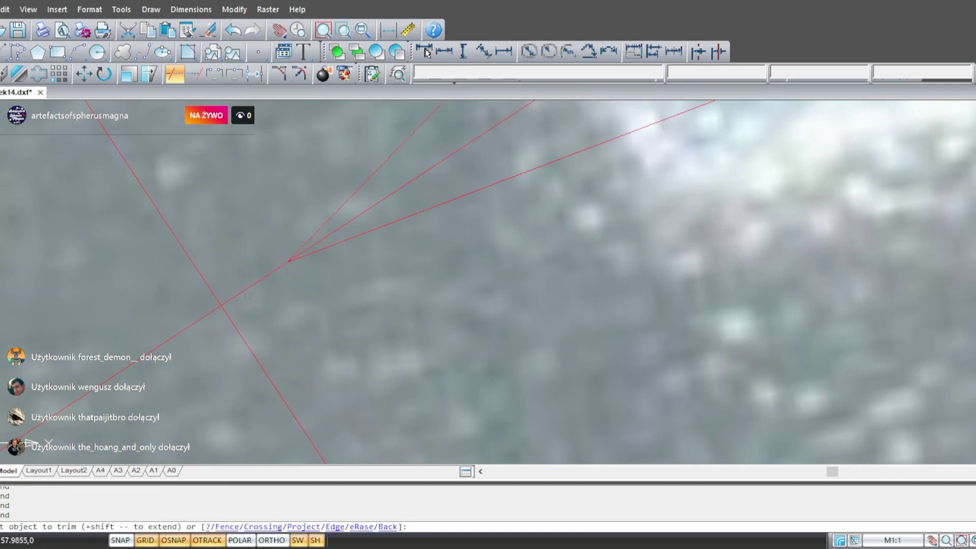
- Toggle object snap and draw a three-point circle of about 0.23 radius fitted to the notch's rounded inner end
scroll(248, 293, "down", 3)
scroll(299, 286, "up", 2)
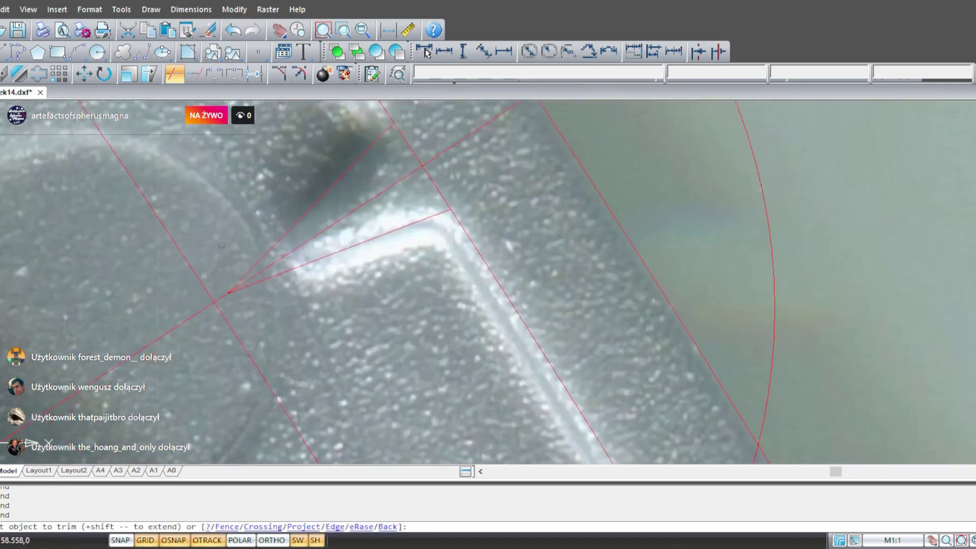
left_click(98, 52)
type("3")
key("Return")
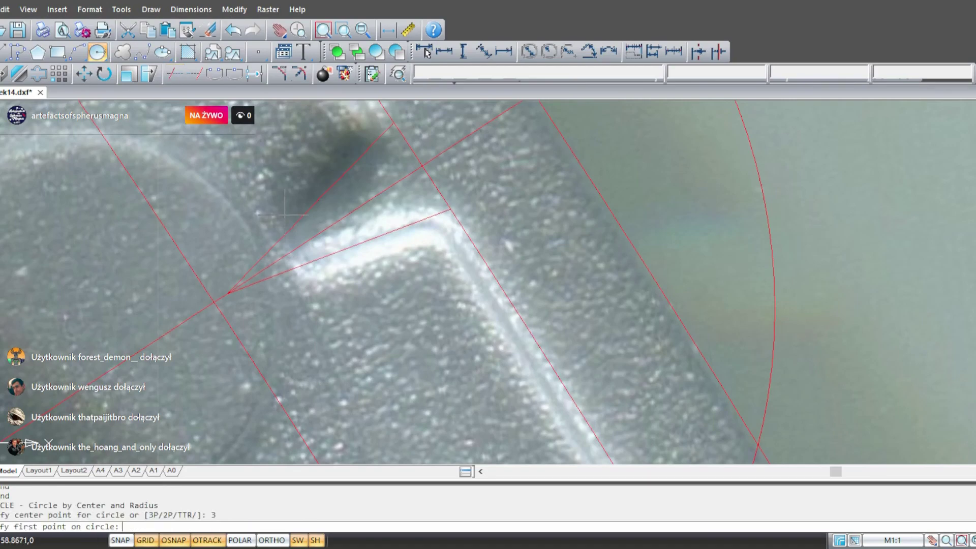
scroll(196, 262, "up", 3)
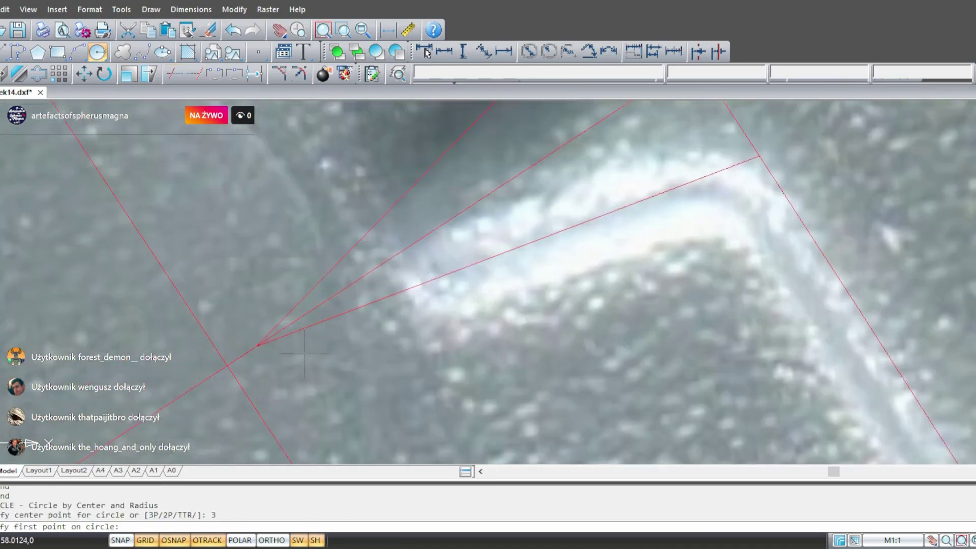
key("F3")
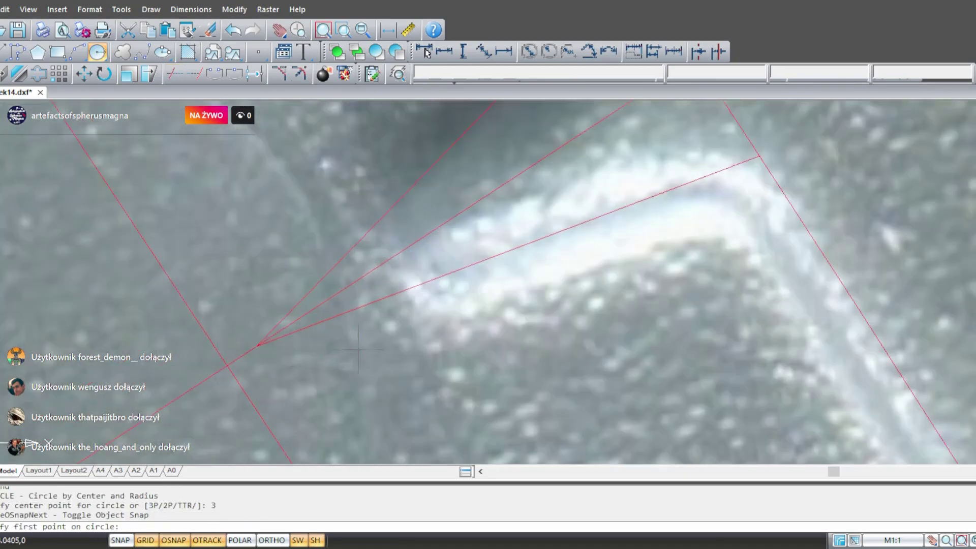
left_click(479, 263)
left_click(401, 252)
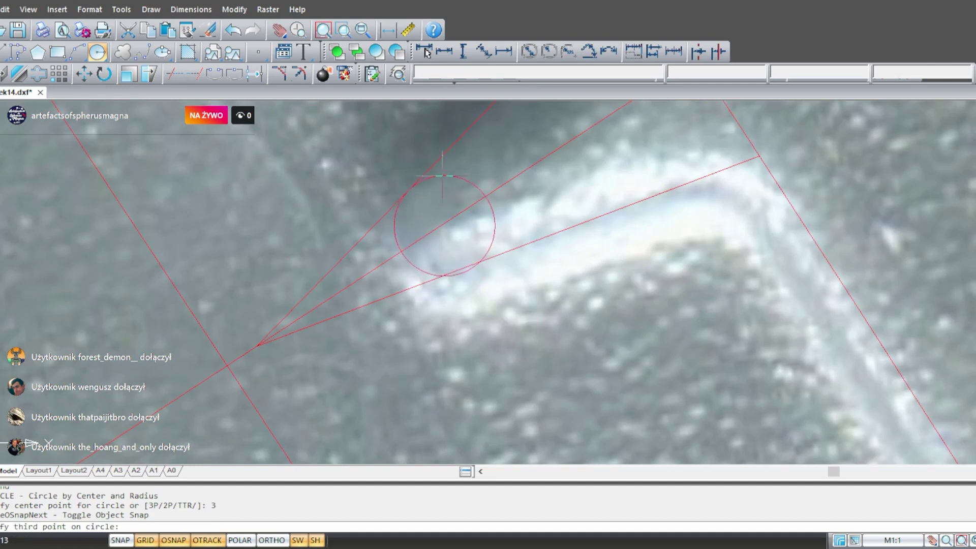
left_click(443, 176)
scroll(318, 263, "down", 5)
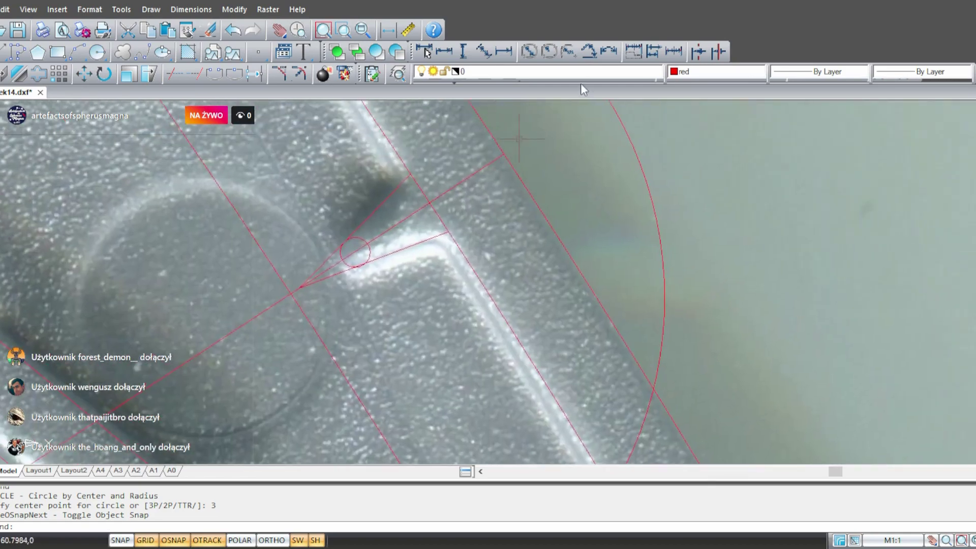
- Measure the radius of the small notch circle with a radius dimension, leaving the dimension unplaced
left_click(550, 51)
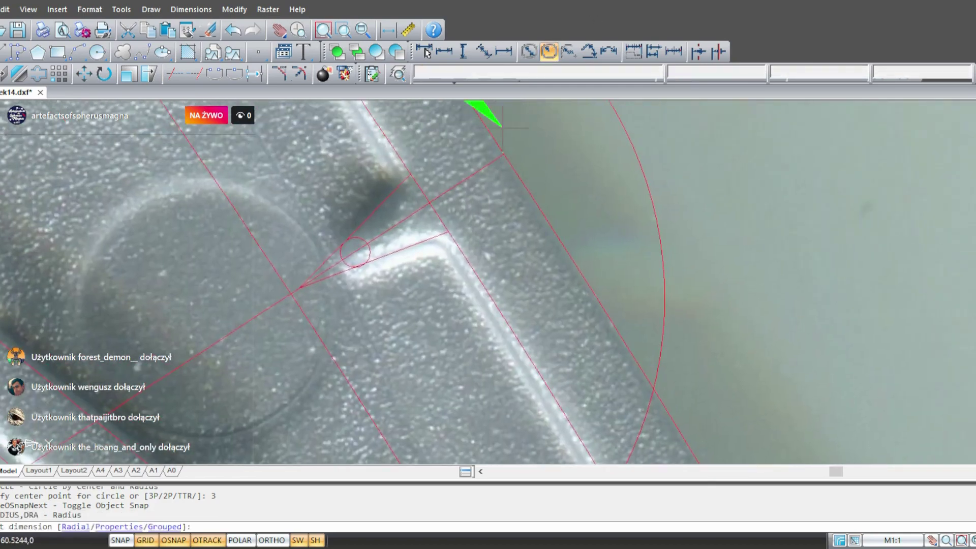
left_click(368, 249)
scroll(498, 239, "down", 6)
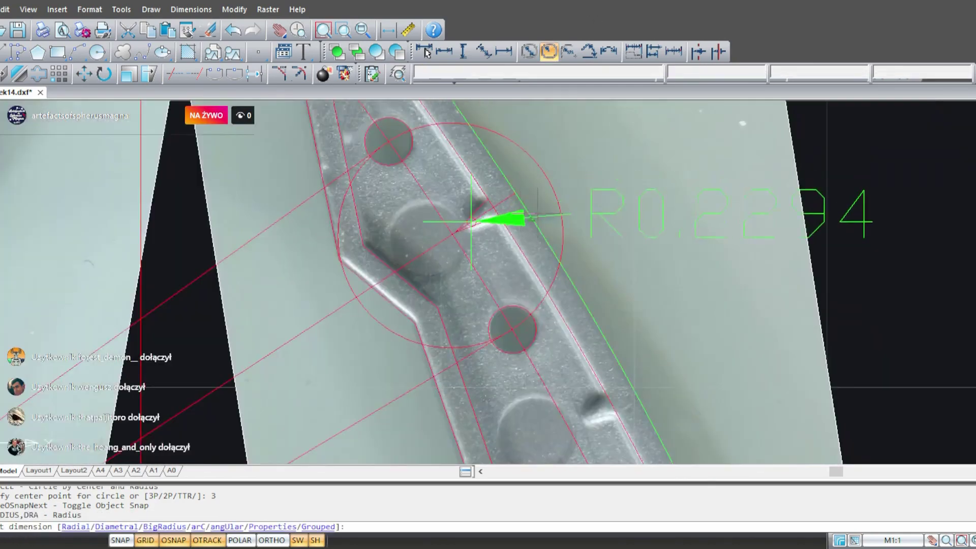
middle_click_drag(861, 219, 578, 274)
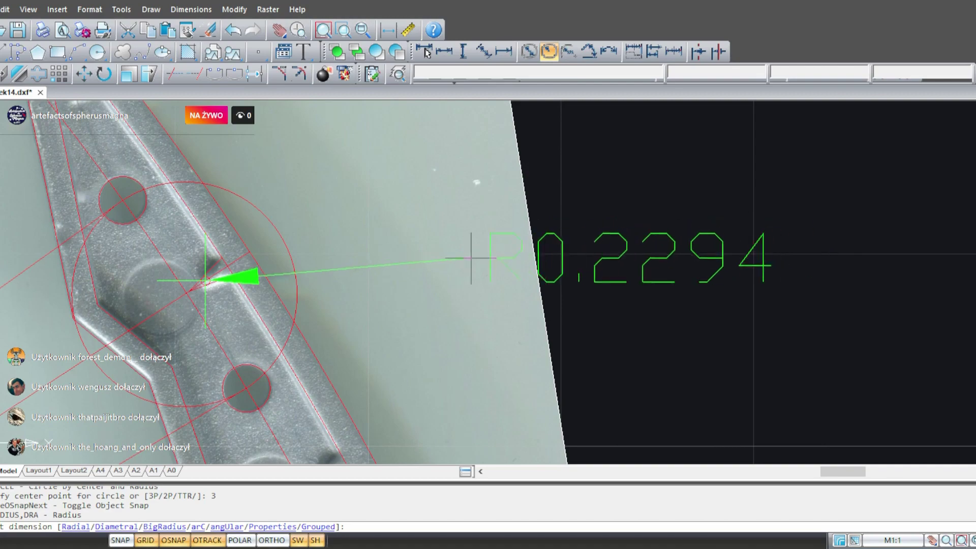
middle_click_drag(645, 250, 975, 185)
key("Escape")
- Delete the small gauge circle at the inner end of the notch
scroll(667, 226, "up", 3)
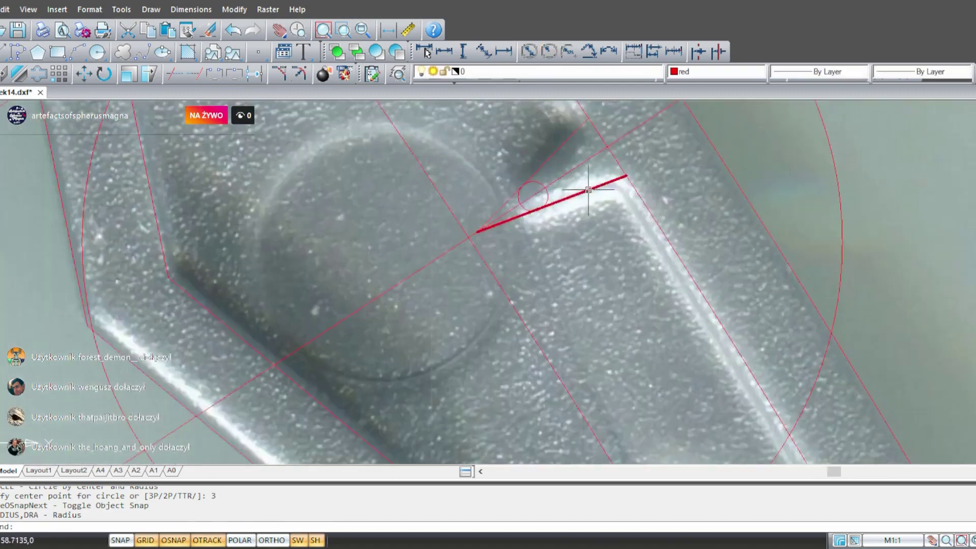
scroll(581, 190, "up", 2)
left_click(506, 209)
key("Delete")
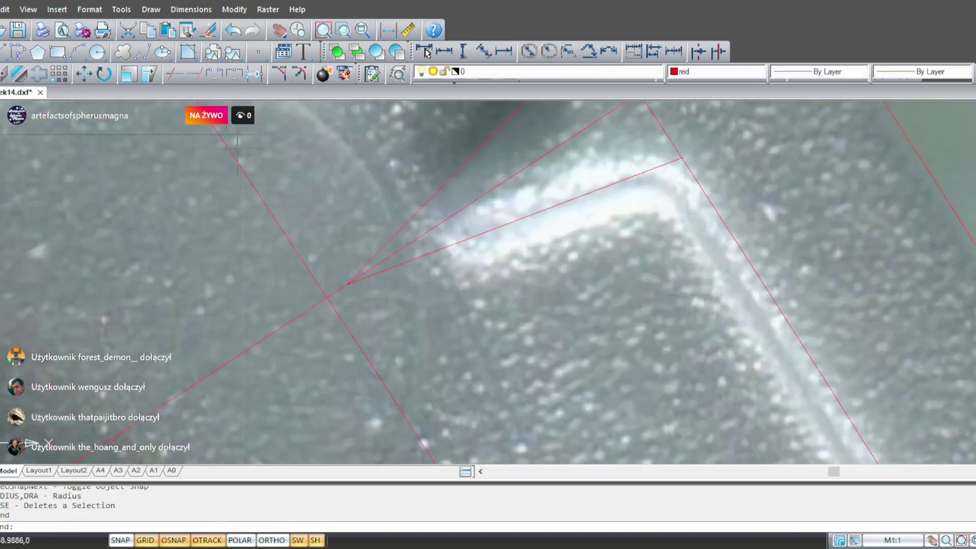
- Try a 0.25 radius fillet between the upper and lower angled notch lines, and undo it
left_click(194, 75)
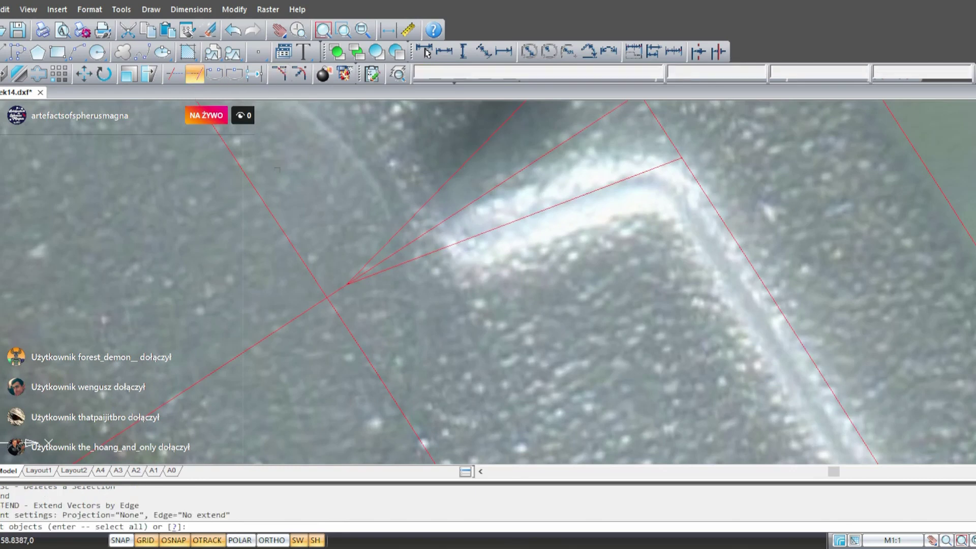
key("Escape")
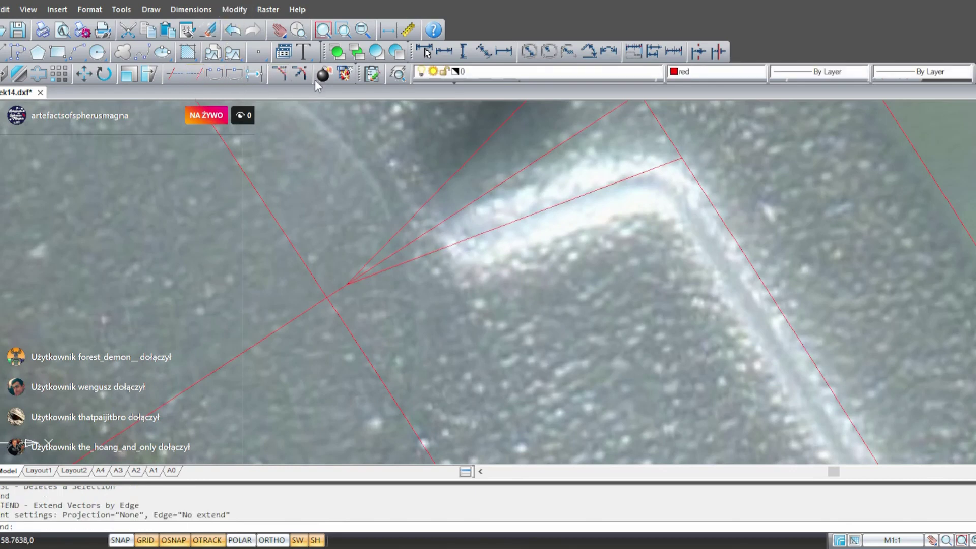
left_click(300, 75)
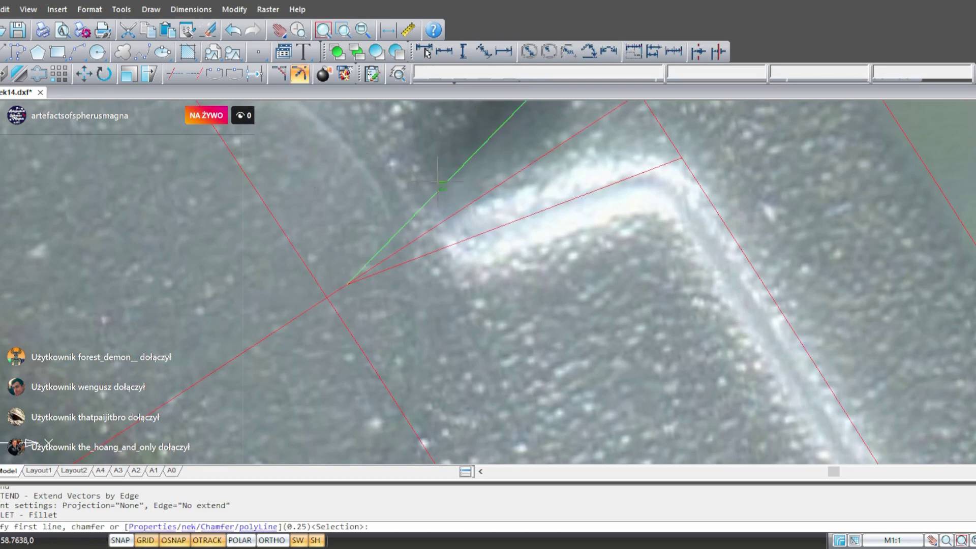
left_click(482, 140)
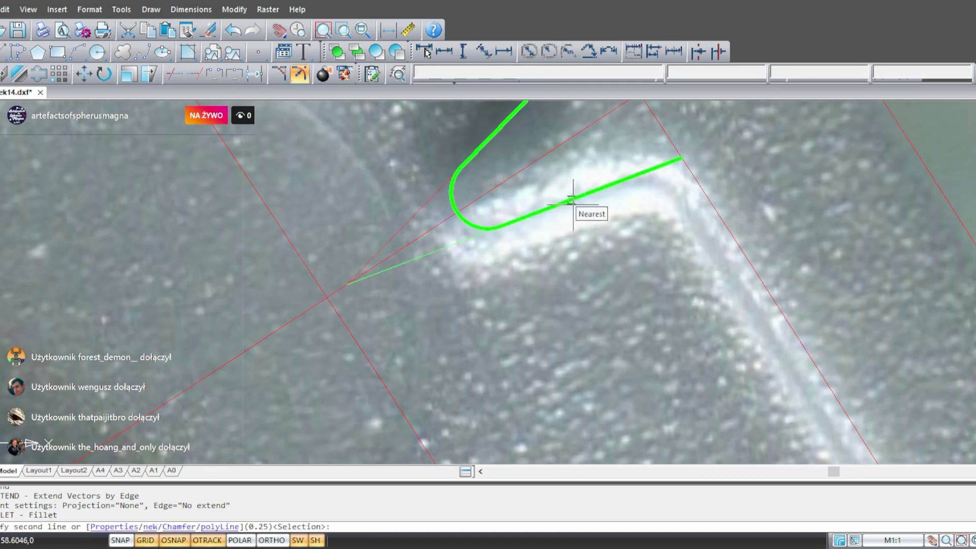
left_click(573, 204)
key("Escape")
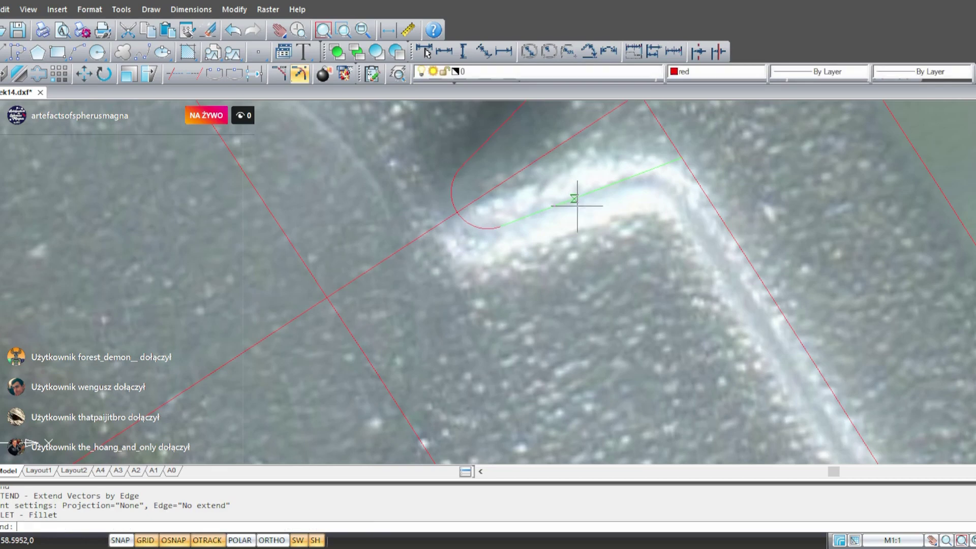
key("ctrl+z")
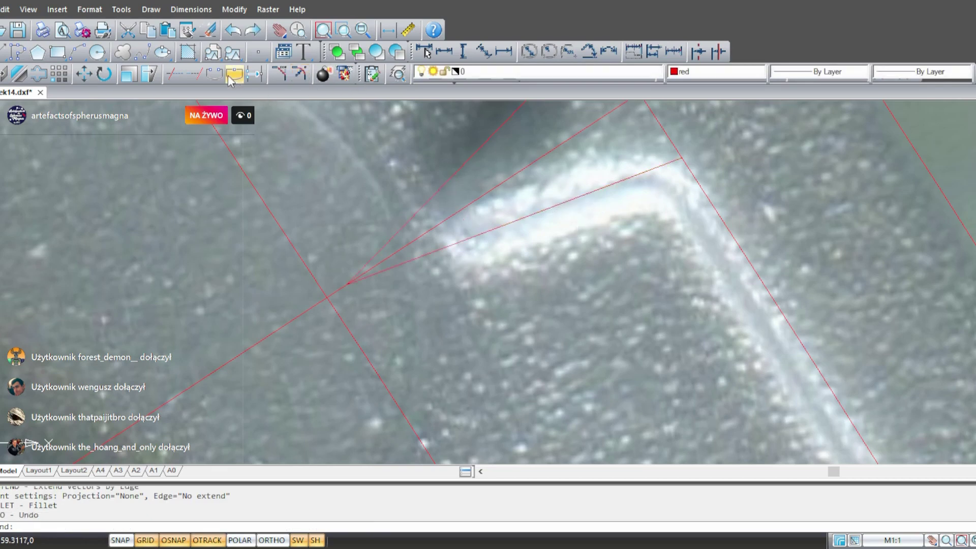
- Fillet the upper and lower angled notch lines with a 0.23 radius
left_click(300, 73)
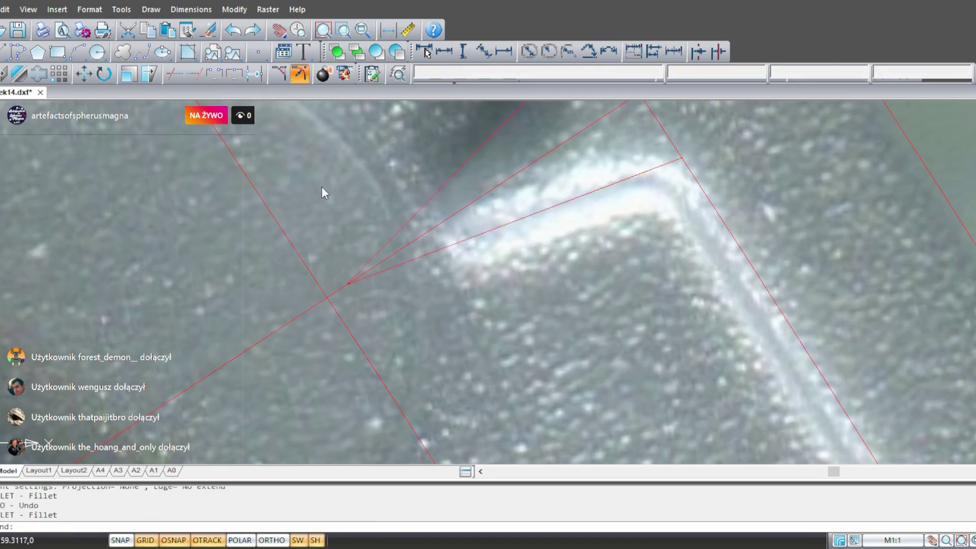
left_click(487, 147)
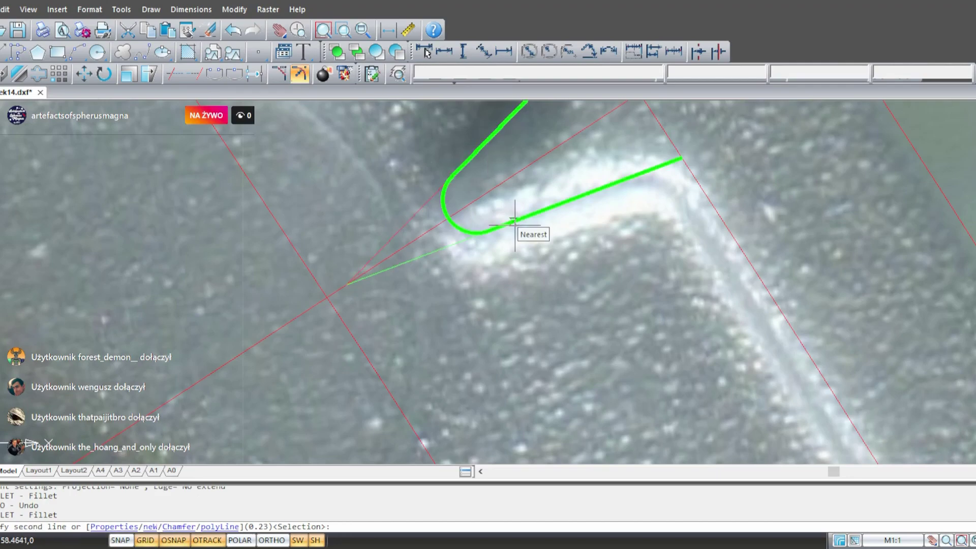
left_click(515, 224)
scroll(514, 223, "down", 3)
middle_click_drag(486, 285, 420, 299)
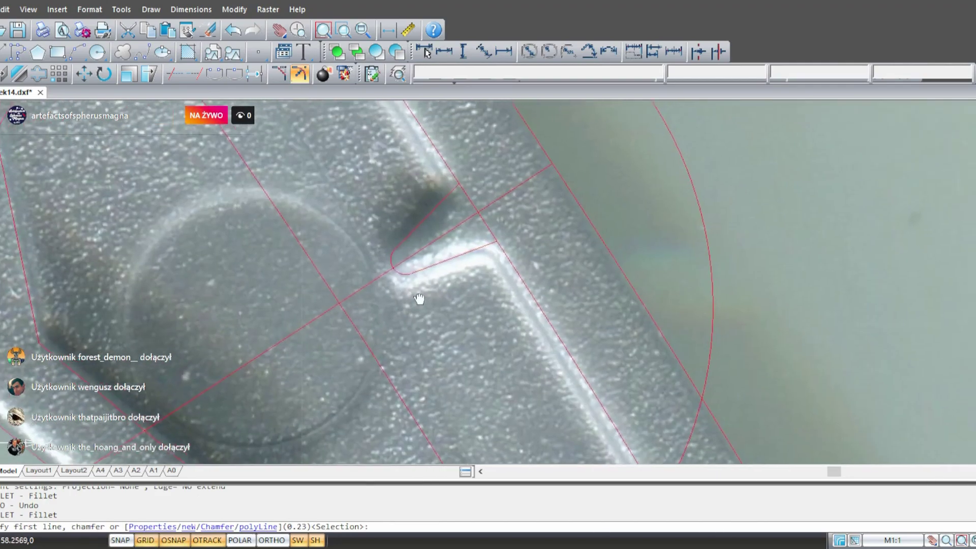
scroll(419, 299, "down", 4)
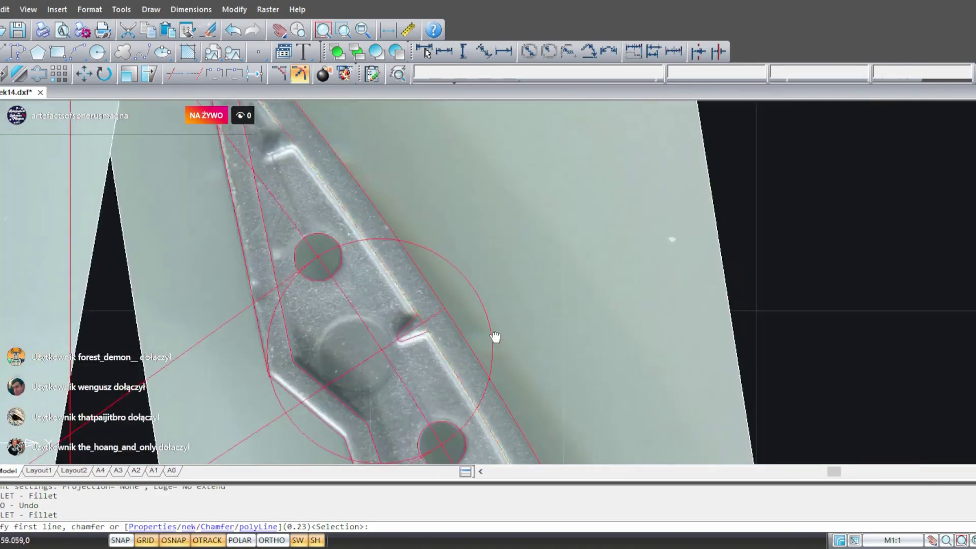
mouse_move(497, 338)
middle_mouse_down()
mouse_move(507, 307)
mouse_move(497, 341)
middle_mouse_up()
scroll(420, 244, "up", 6)
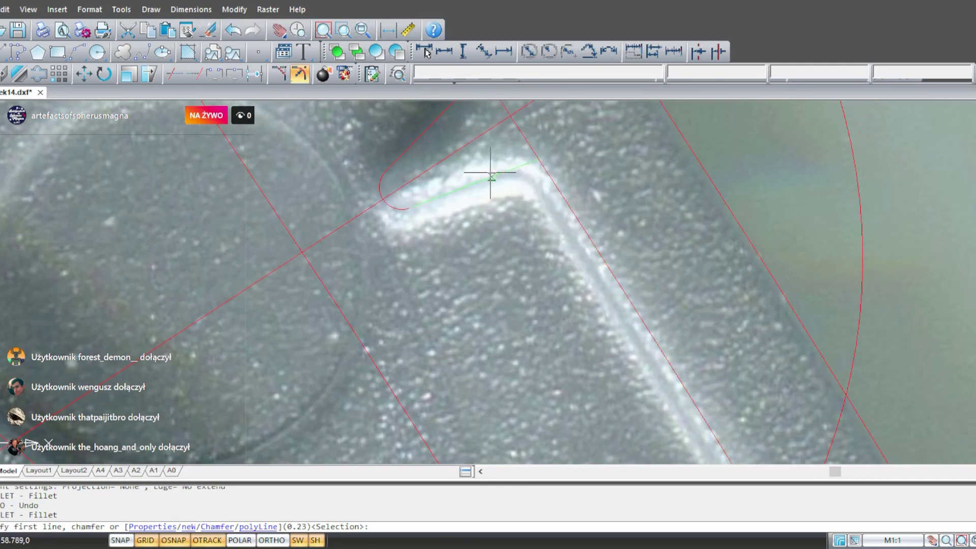
scroll(543, 188, "up", 3)
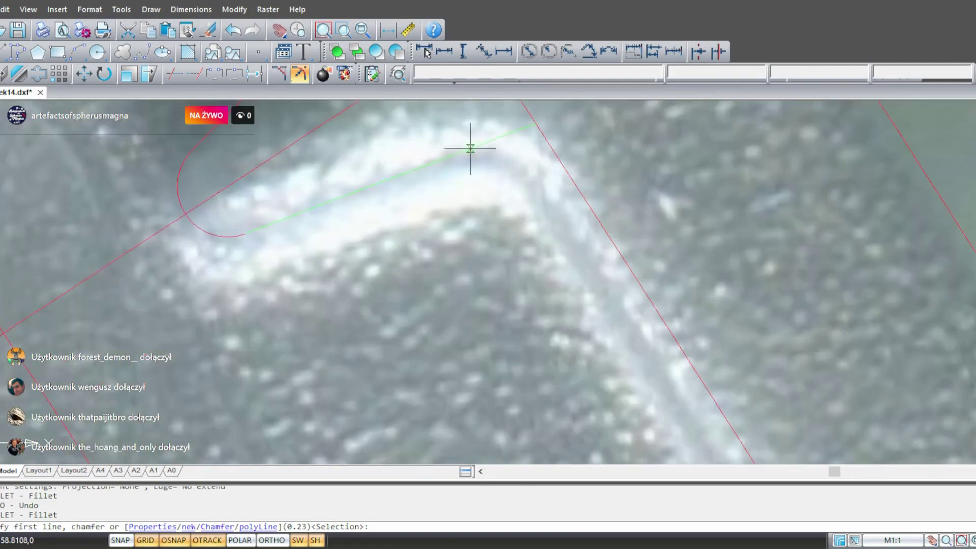
scroll(471, 148, "down", 6)
key("Escape")
- Delete the large construction circle surrounding the notch and its neighbouring holes
scroll(483, 327, "down", 3)
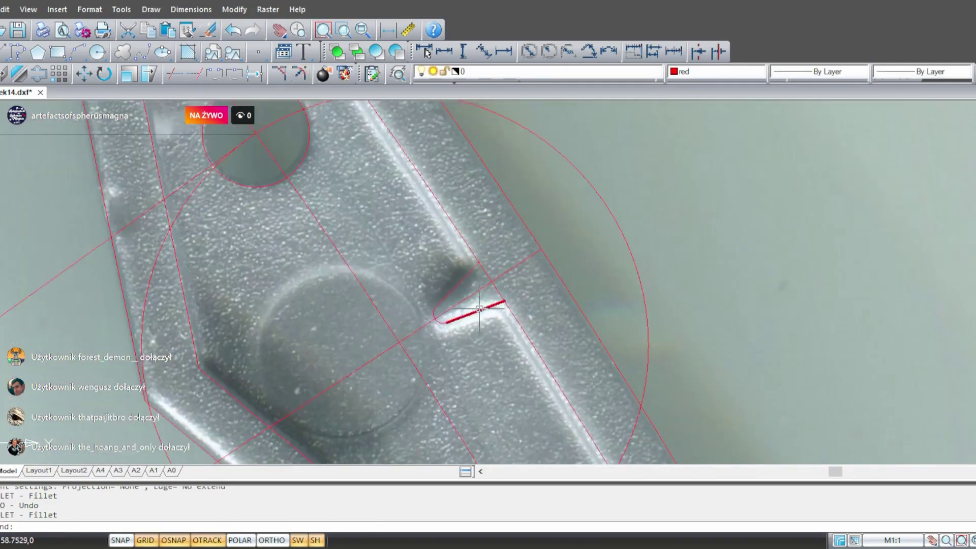
scroll(434, 206, "up", 5)
scroll(433, 208, "down", 3)
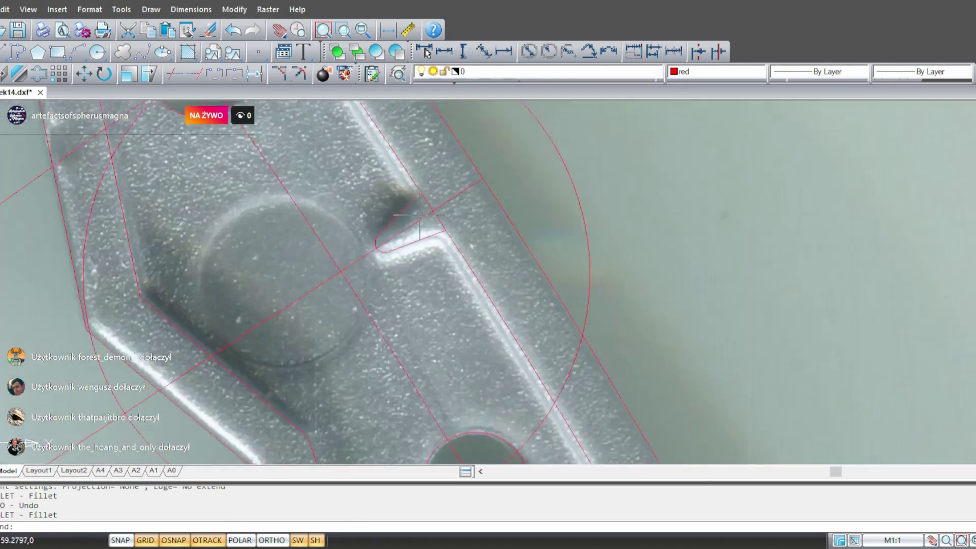
mouse_move(516, 424)
middle_mouse_down()
mouse_move(515, 359)
mouse_move(354, 297)
mouse_move(387, 381)
mouse_move(485, 180)
middle_mouse_up()
scroll(511, 237, "down", 3)
middle_click_drag(512, 238, 486, 253)
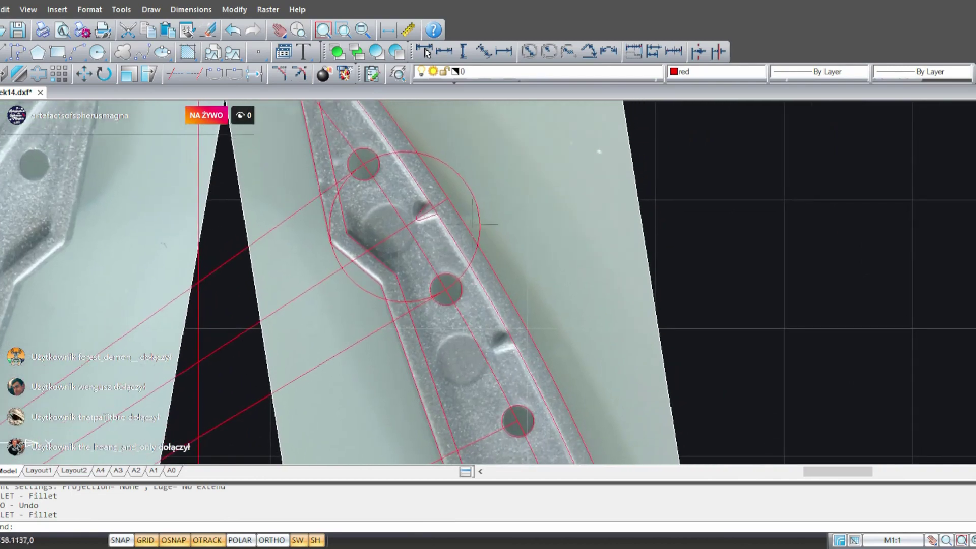
left_click(471, 186)
key("Delete")
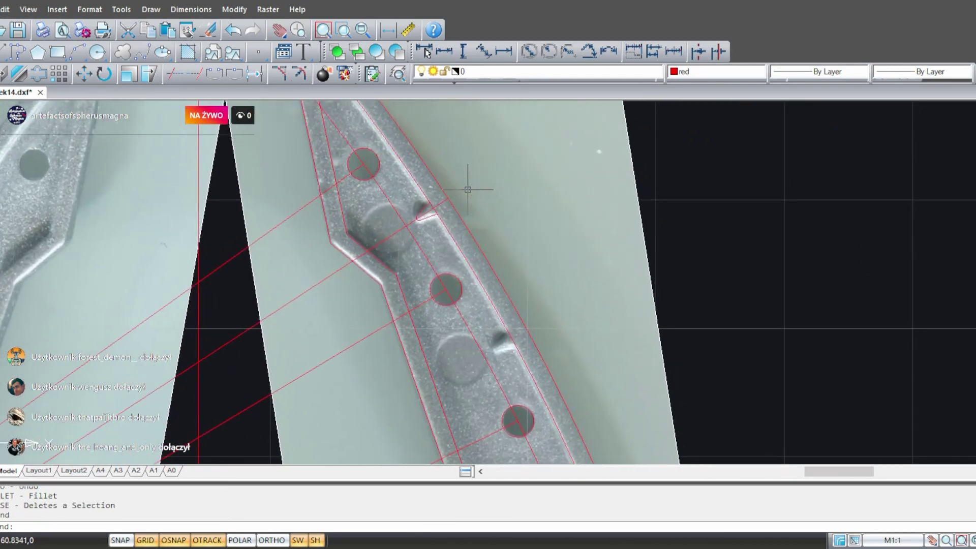
- Mirror the rounded notch about the line from the centre of the hole above it to the blade's outer edge, keeping the source objects
scroll(420, 221, "up", 8)
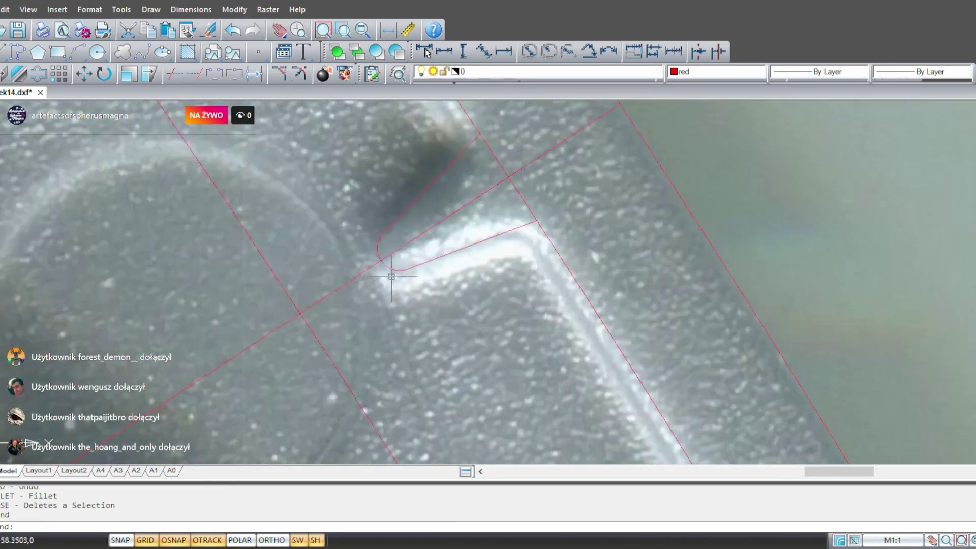
left_click(468, 268)
left_click(399, 274)
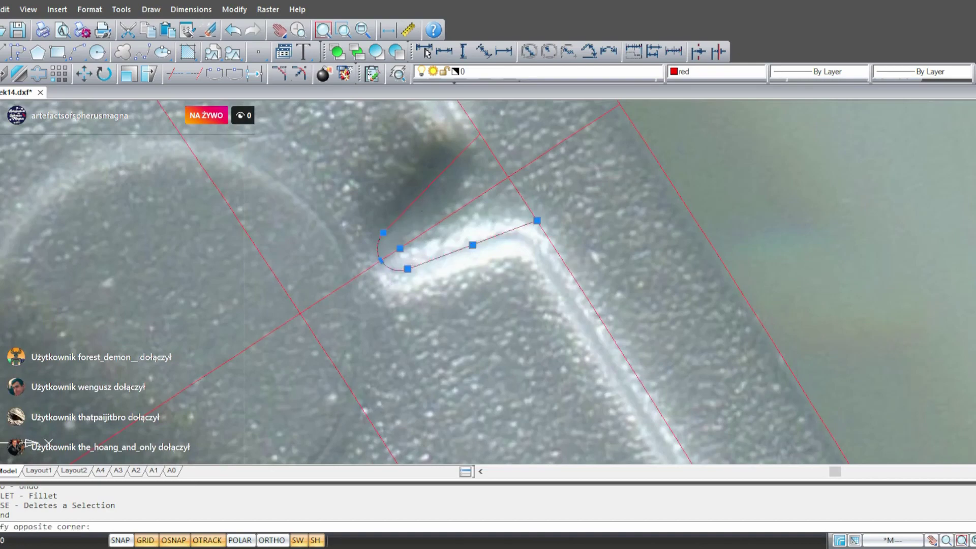
scroll(394, 192, "down", 5)
mouse_move(353, 196)
middle_mouse_down()
mouse_move(484, 375)
mouse_move(464, 293)
mouse_move(483, 338)
middle_mouse_up()
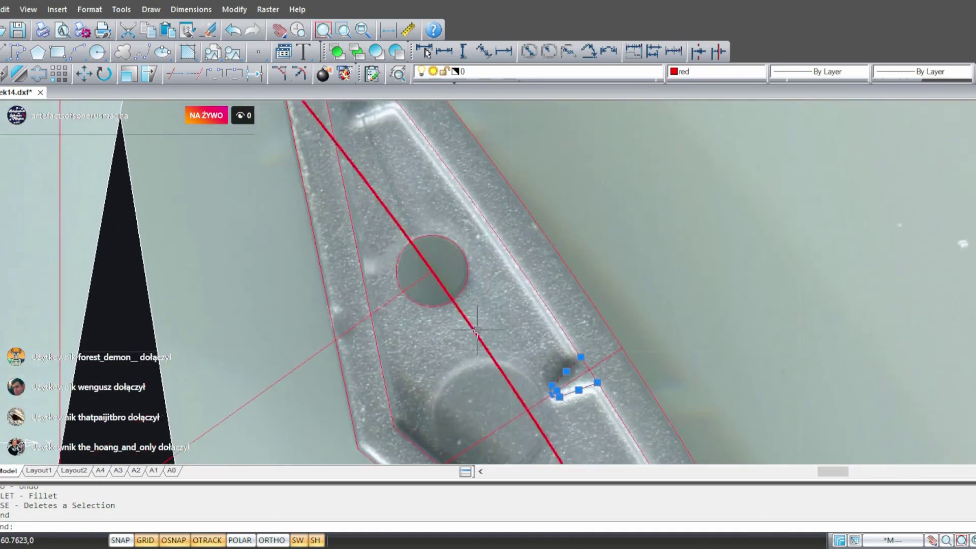
left_click(42, 73)
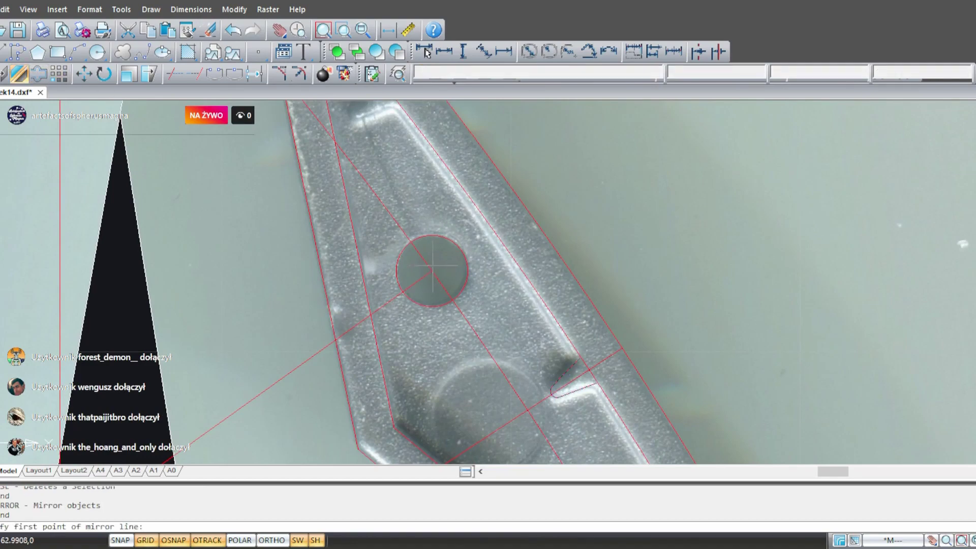
key("Tab")
left_click(432, 271)
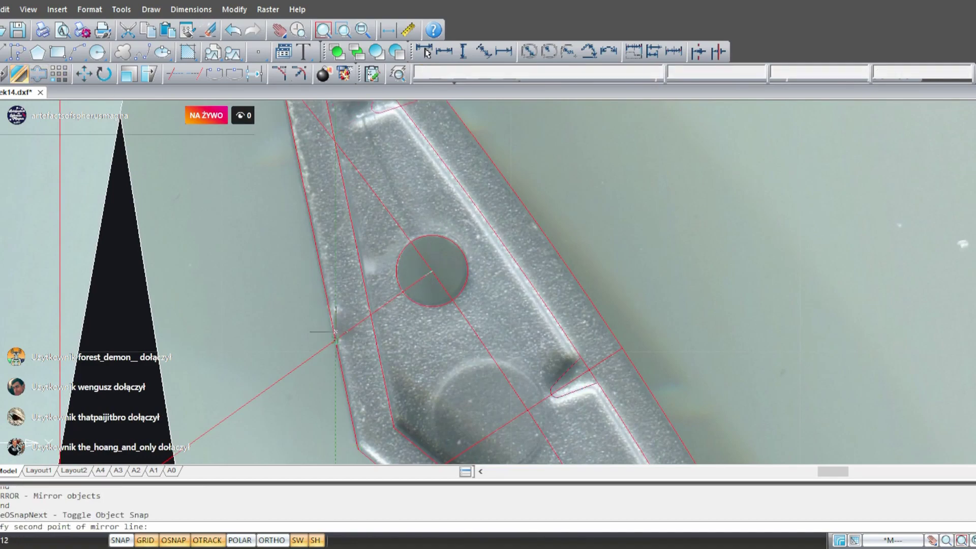
left_click(337, 340)
scroll(455, 325, "up", 2)
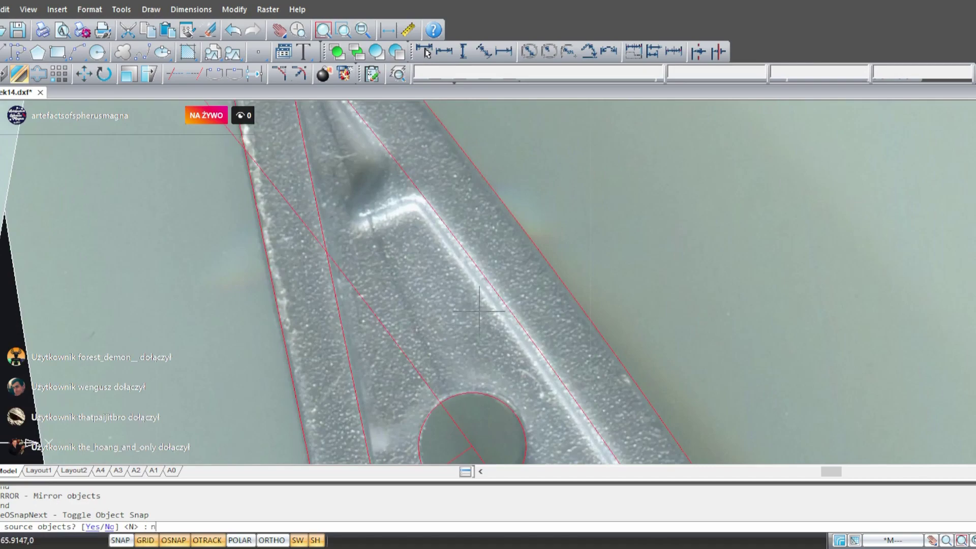
type("n")
key("Return")
scroll(402, 214, "up", 2)
- Mirror the original rounded notch about the line from the centre of the hole below it to the blade's outer edge, keeping the source objects
scroll(390, 195, "down", 5)
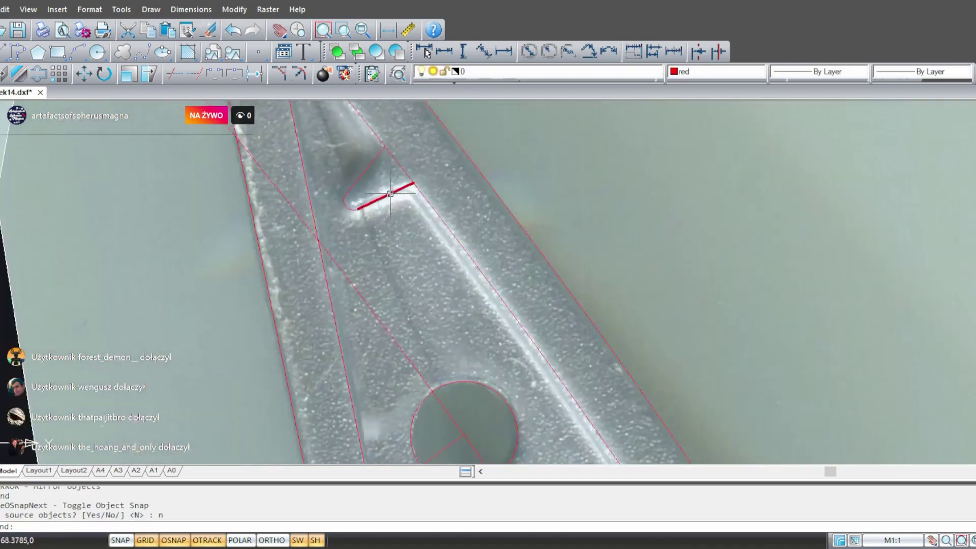
mouse_move(513, 346)
middle_mouse_down()
mouse_move(453, 258)
mouse_move(454, 280)
middle_mouse_up()
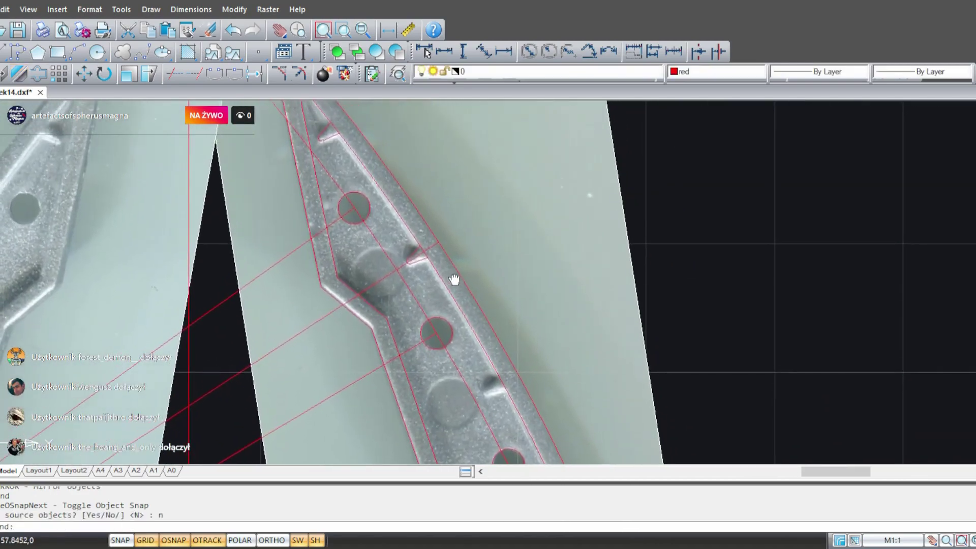
scroll(342, 157, "up", 4)
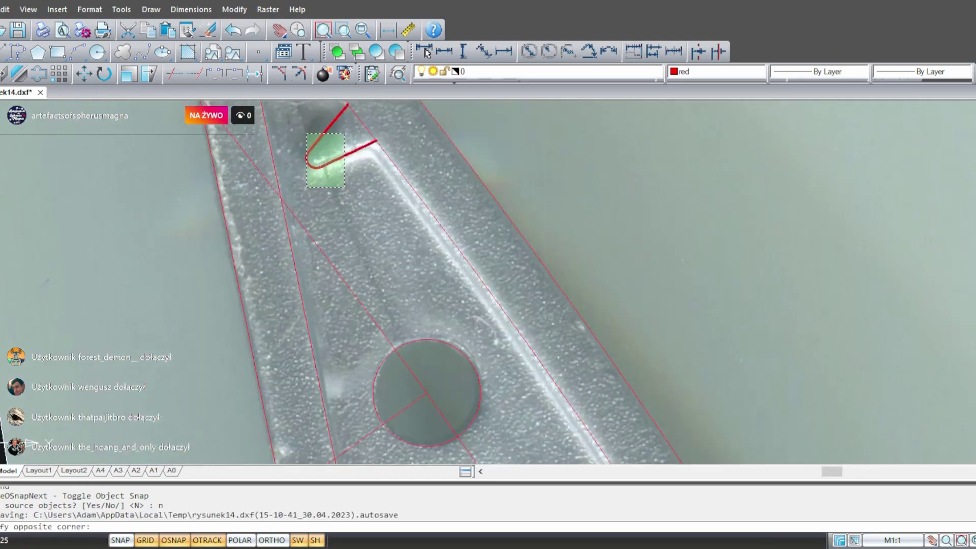
left_click(324, 134)
scroll(385, 254, "up", 5)
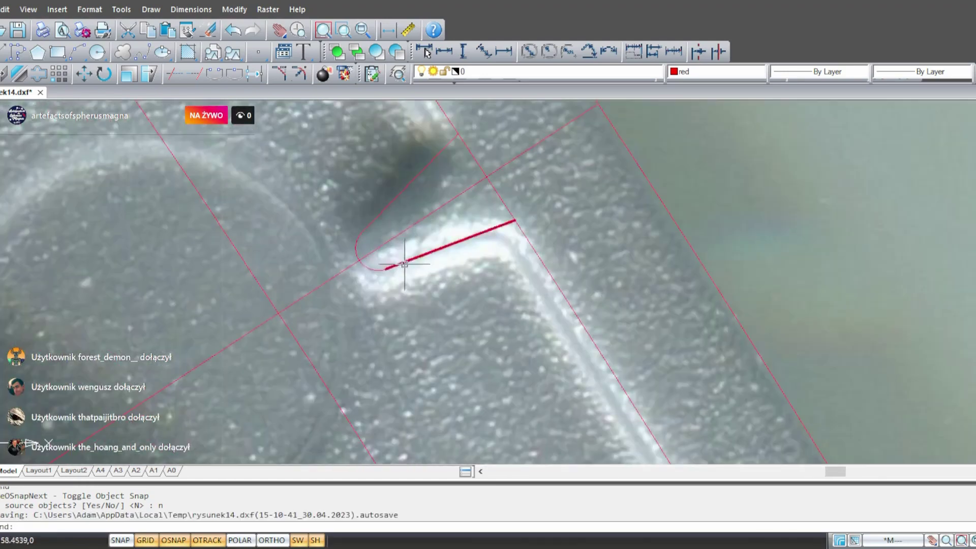
left_click(412, 270)
left_click(375, 262)
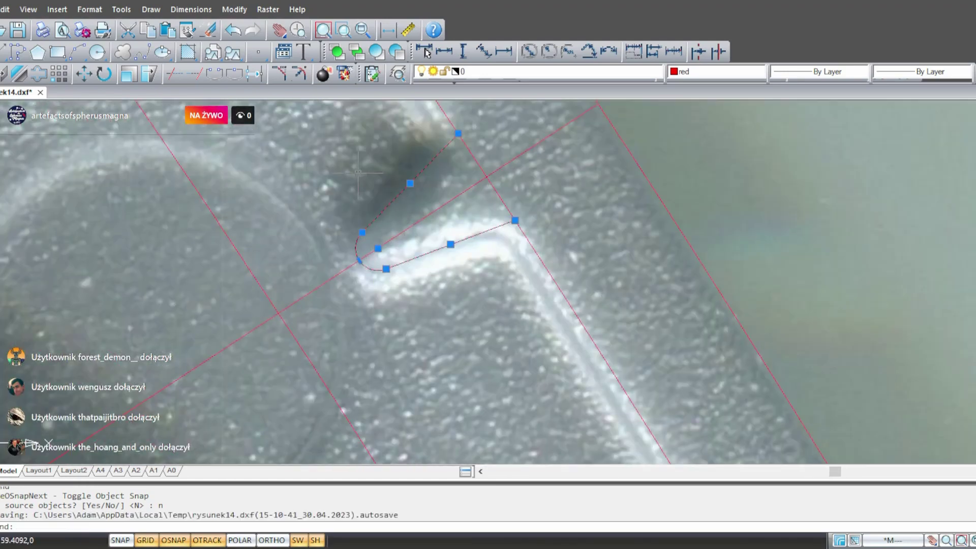
scroll(404, 216, "down", 5)
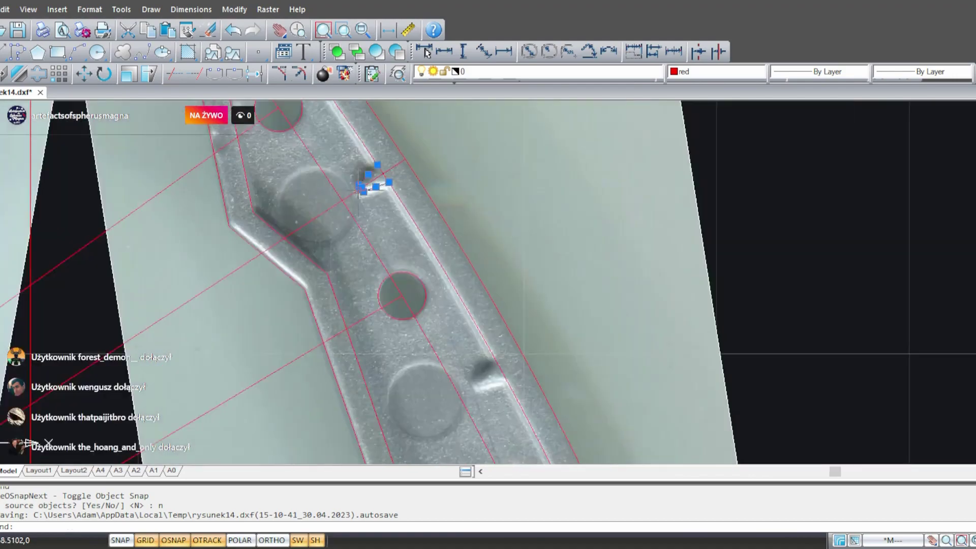
left_click(21, 75)
left_click(402, 295)
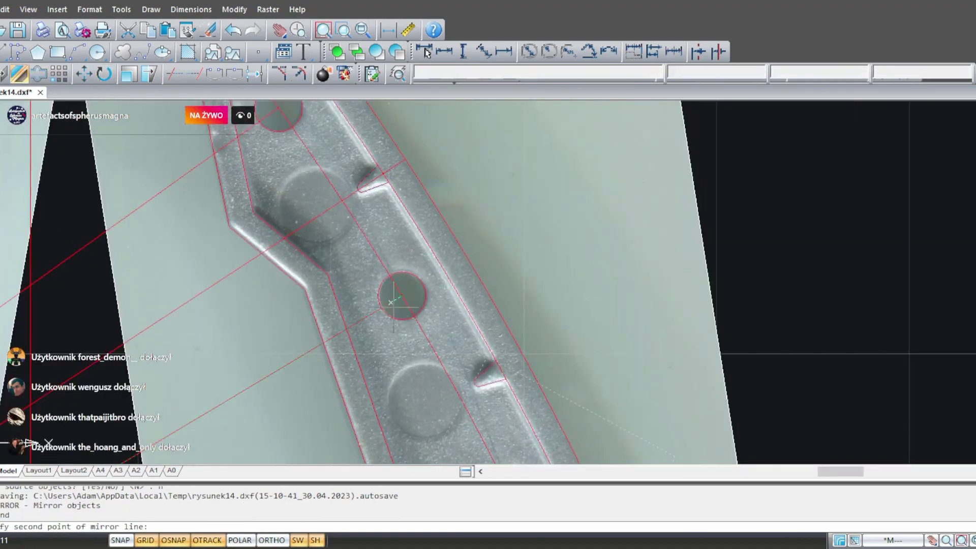
left_click(326, 344)
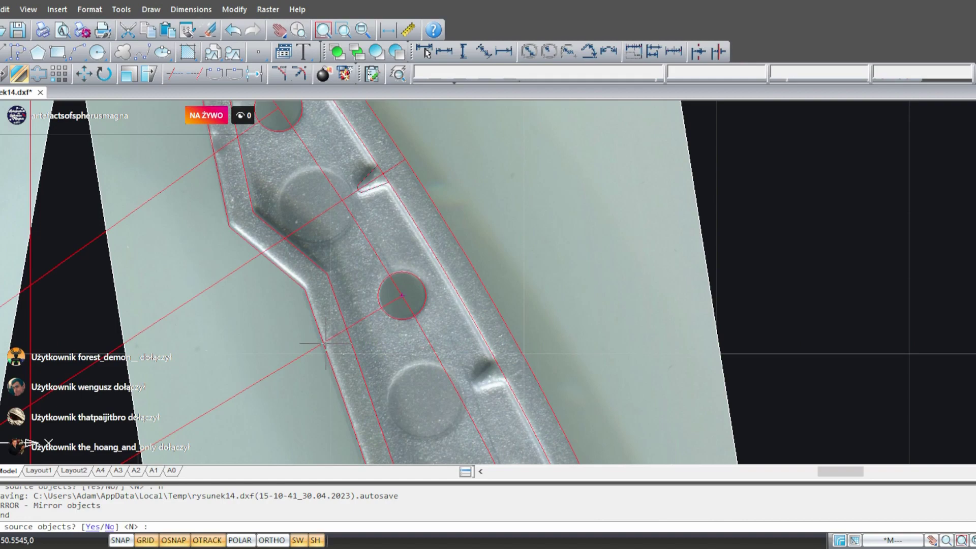
type("n")
key("Return")
- Draw a two-point circle across the open mouth of the notch above the blade's lowest hole, using the notch's outer endpoints as its diameter
scroll(171, 353, "down", 3)
mouse_move(251, 253)
middle_mouse_down()
mouse_move(330, 246)
mouse_move(274, 128)
middle_mouse_up()
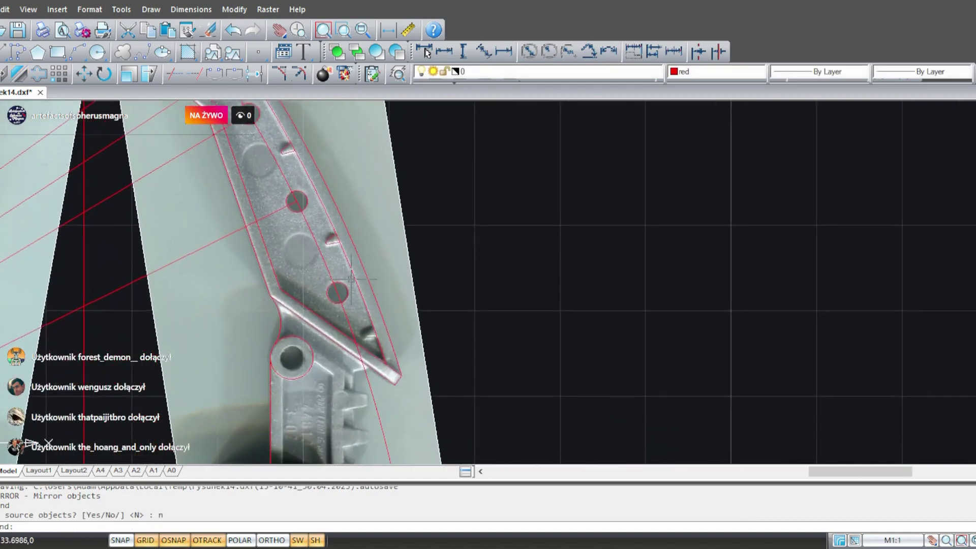
scroll(375, 246, "up", 3)
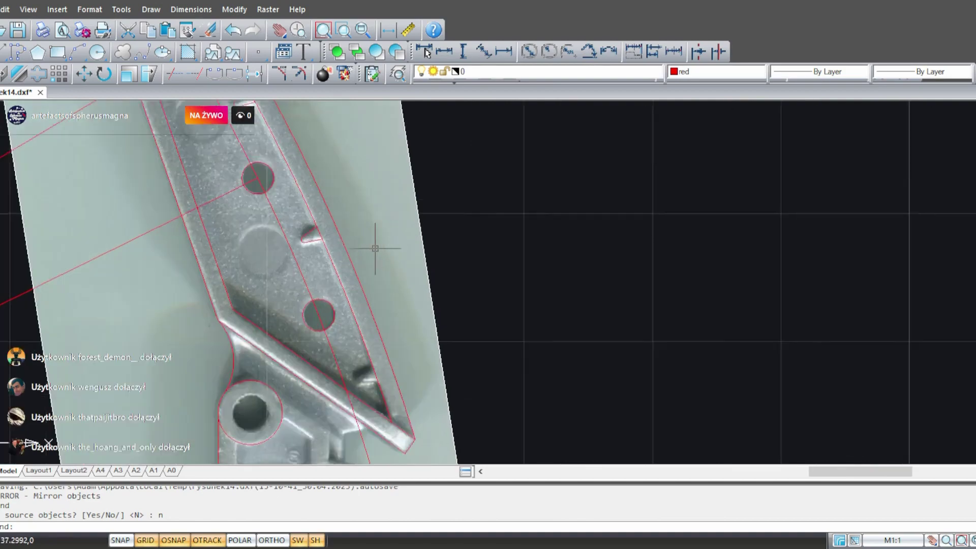
middle_click_drag(275, 190, 340, 268)
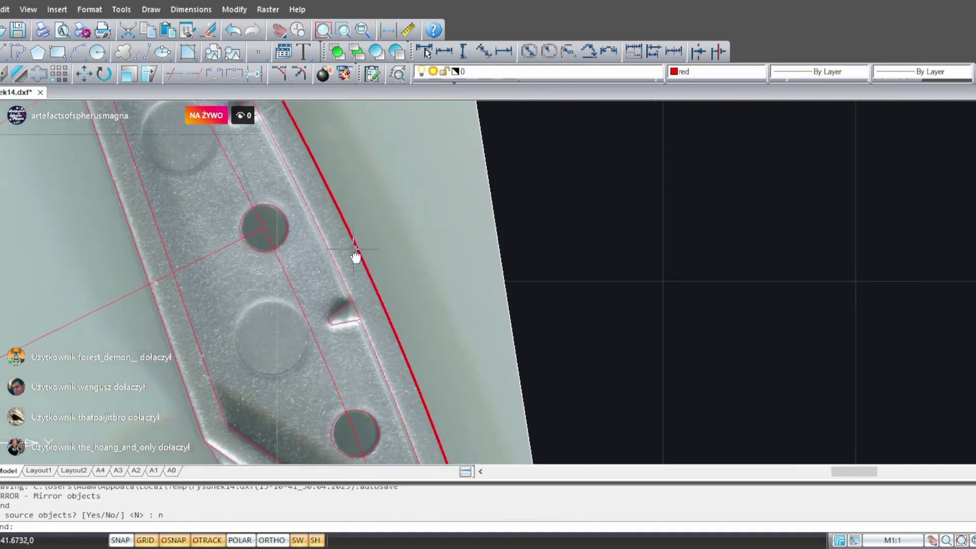
middle_click_drag(338, 177, 341, 150)
scroll(341, 152, "down", 2)
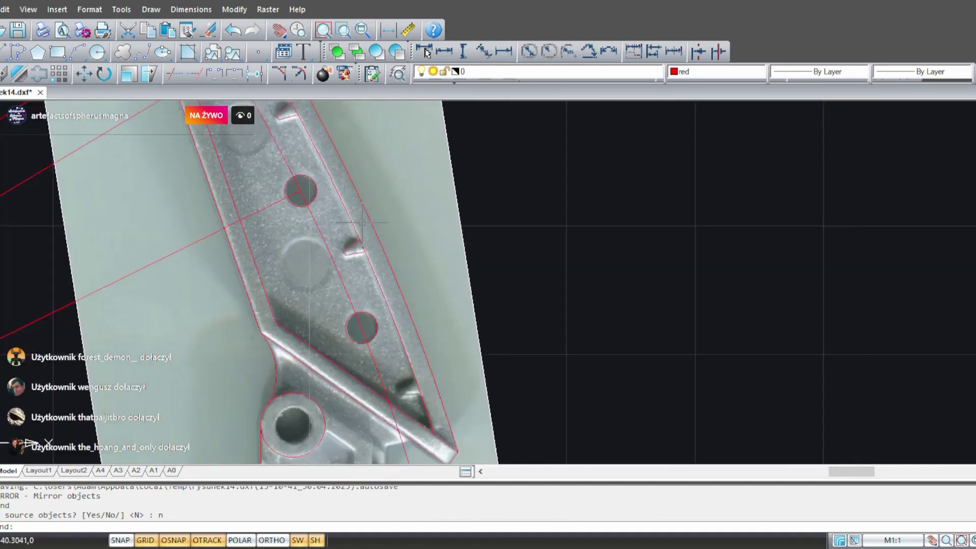
mouse_move(414, 327)
middle_mouse_down()
mouse_move(371, 331)
mouse_move(361, 290)
middle_mouse_up()
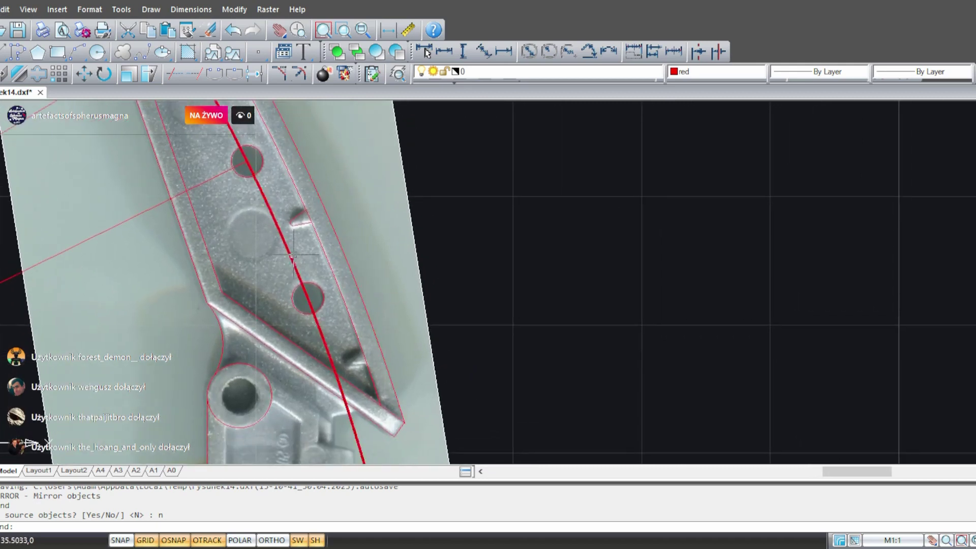
middle_click_drag(242, 253, 272, 329)
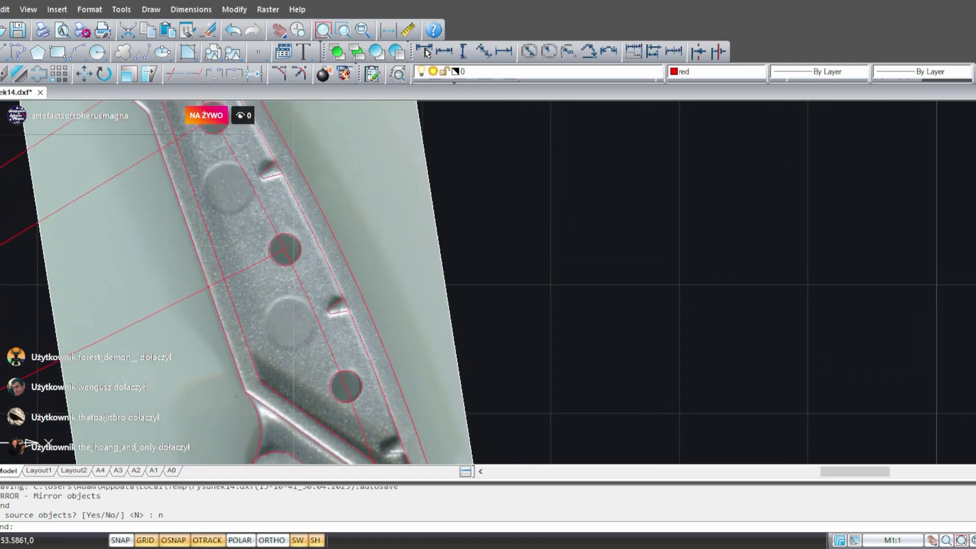
left_click(97, 52)
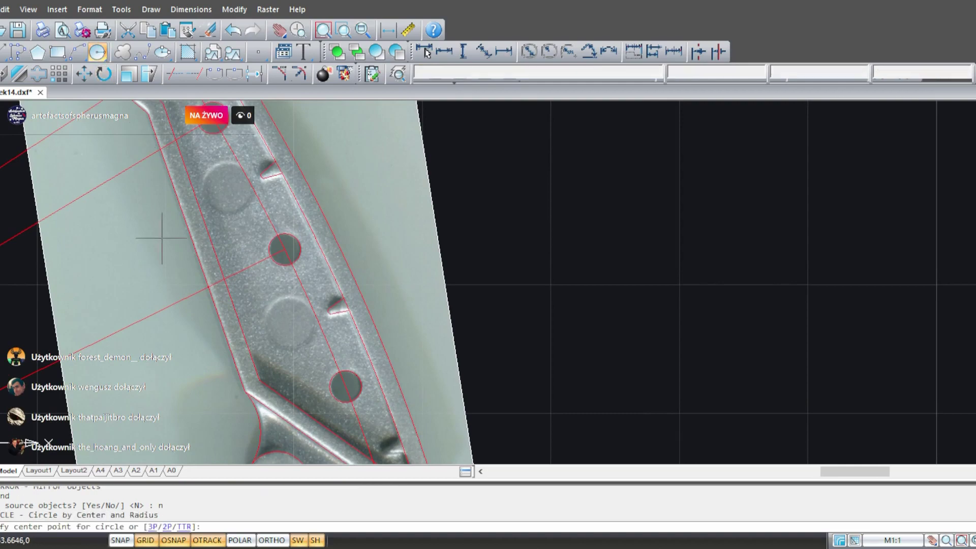
type("2")
key("Return")
scroll(351, 296, "up", 2)
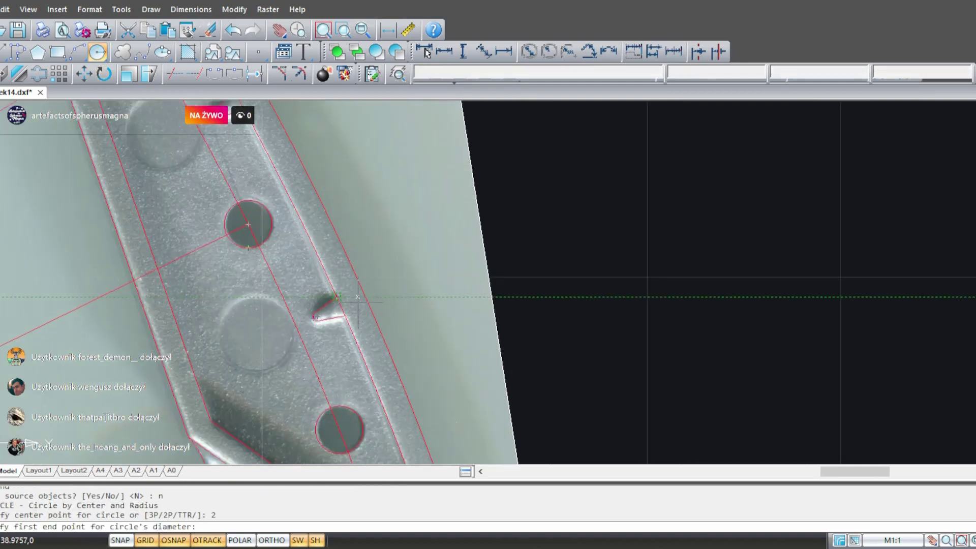
scroll(358, 296, "up", 3)
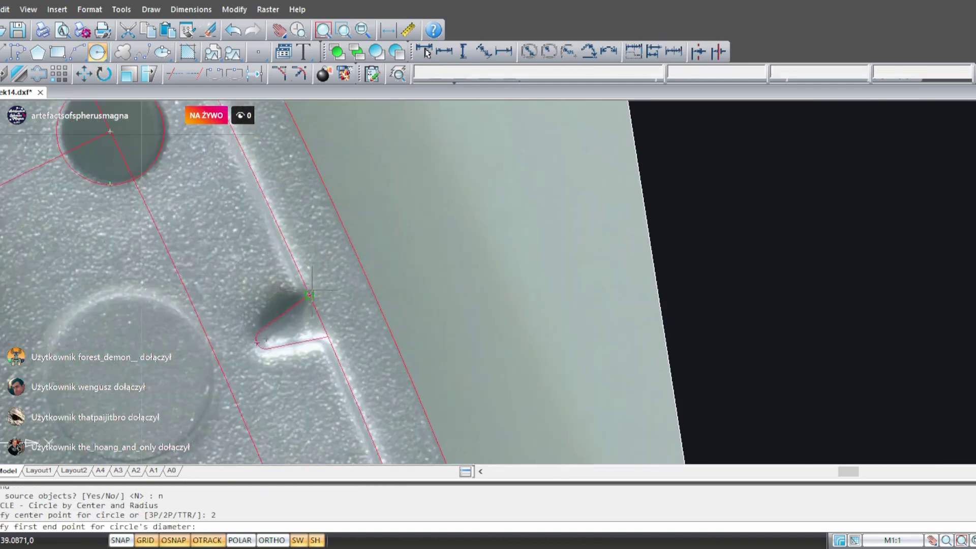
left_click(309, 295)
left_click(323, 336)
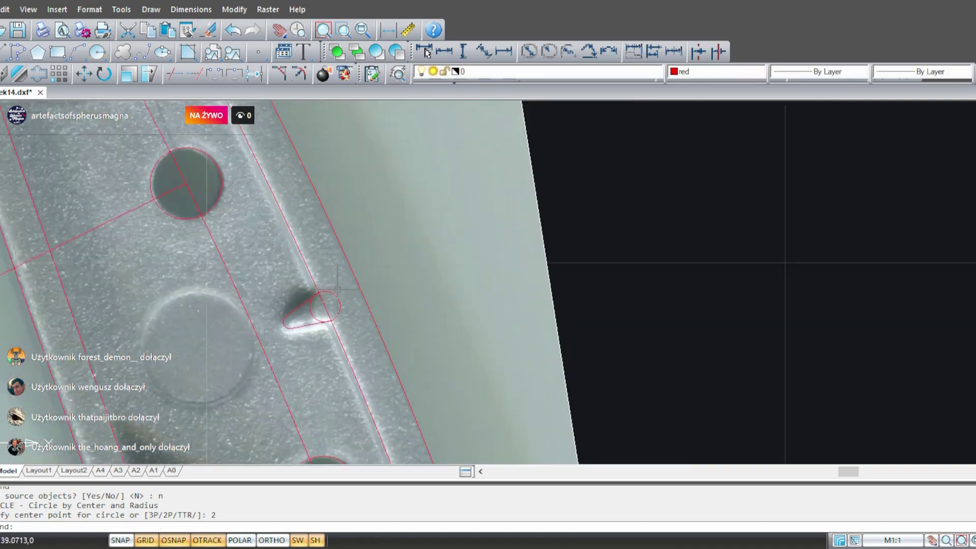
scroll(323, 336, "down", 3)
middle_click_drag(288, 299, 473, 265)
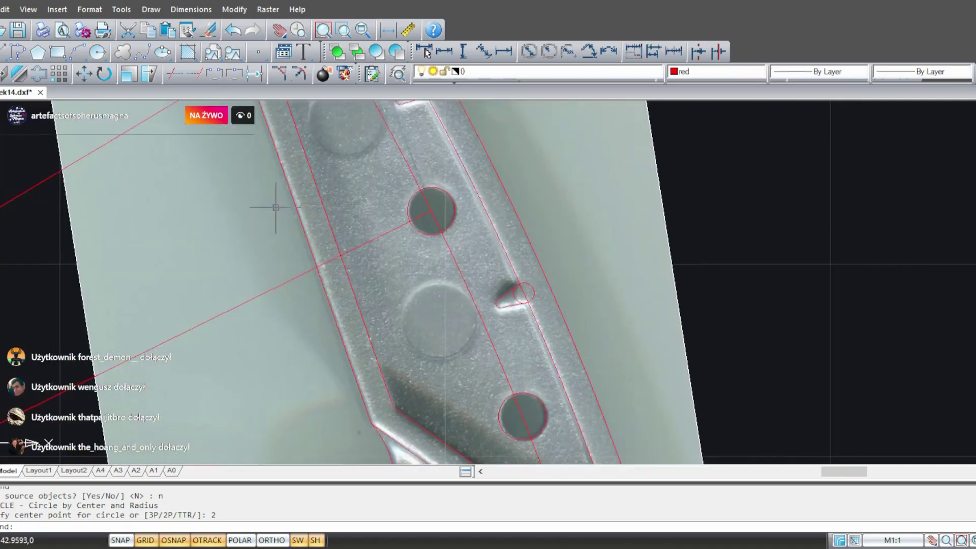
left_click(58, 75)
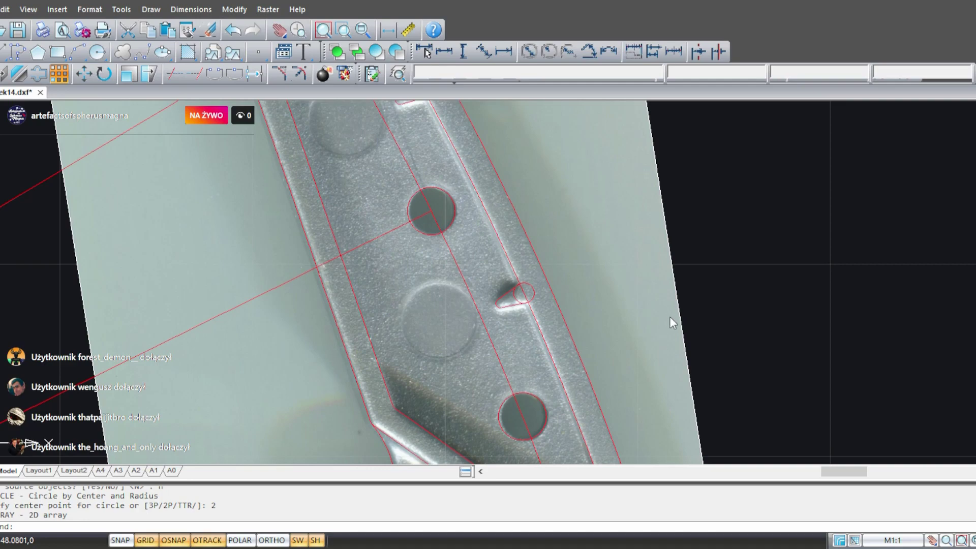
middle_click_drag(618, 347, 554, 288)
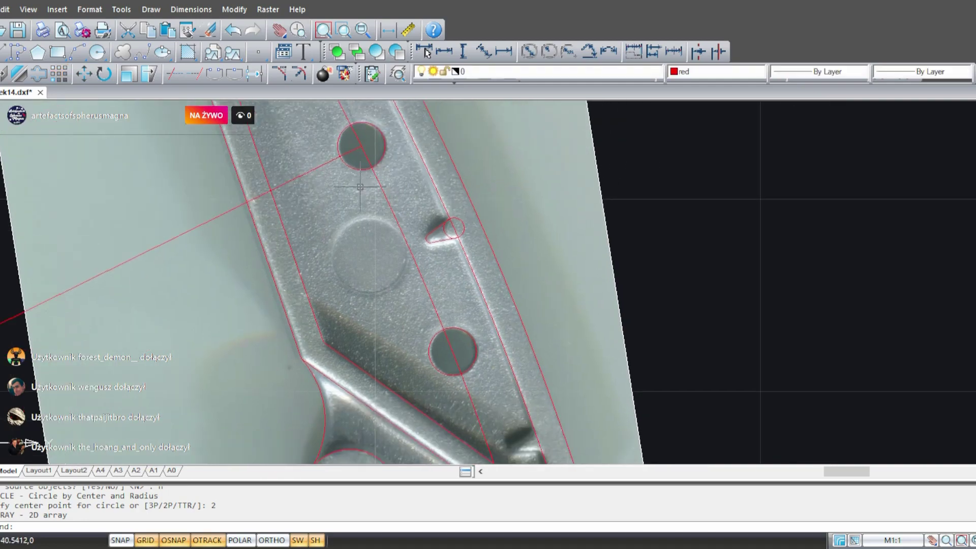
middle_click_drag(360, 187, 413, 343)
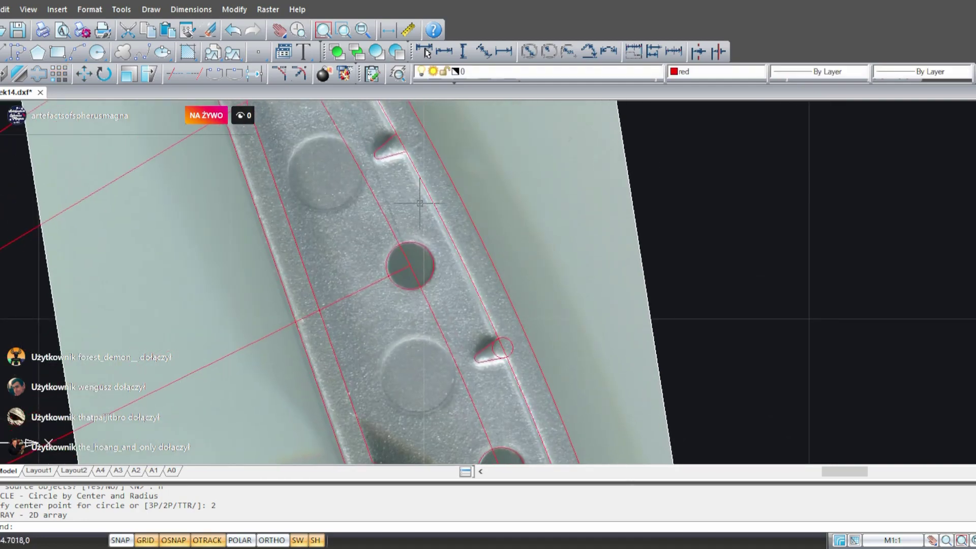
middle_click_drag(486, 367, 433, 268)
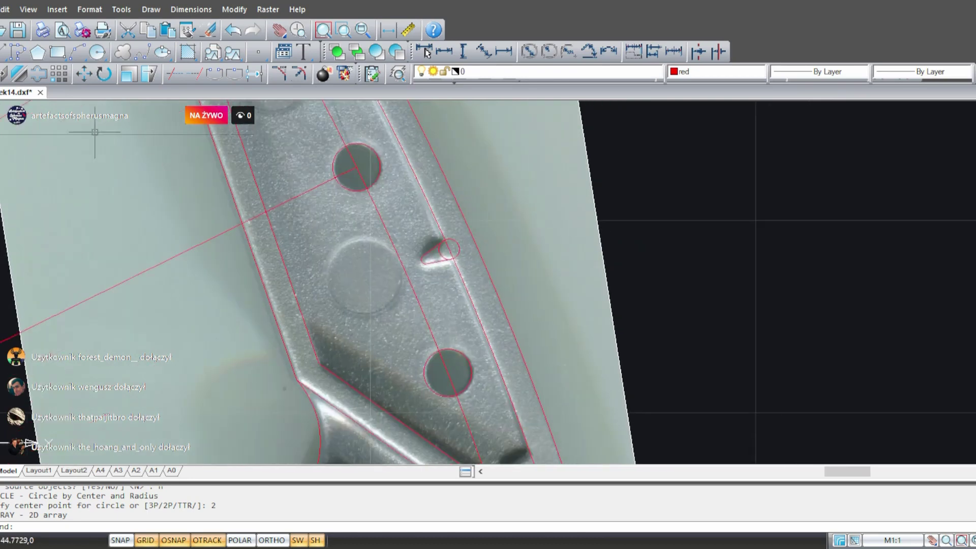
- Draw a line from the common point of the radial hole lines to the centre of the circle across the notch's mouth
left_click(2, 52)
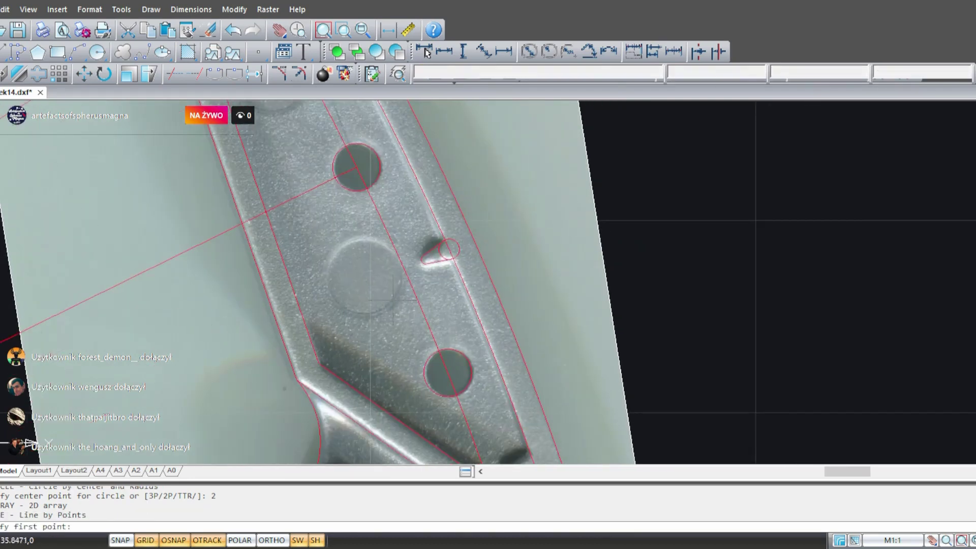
left_click(462, 279)
scroll(460, 278, "up", 3)
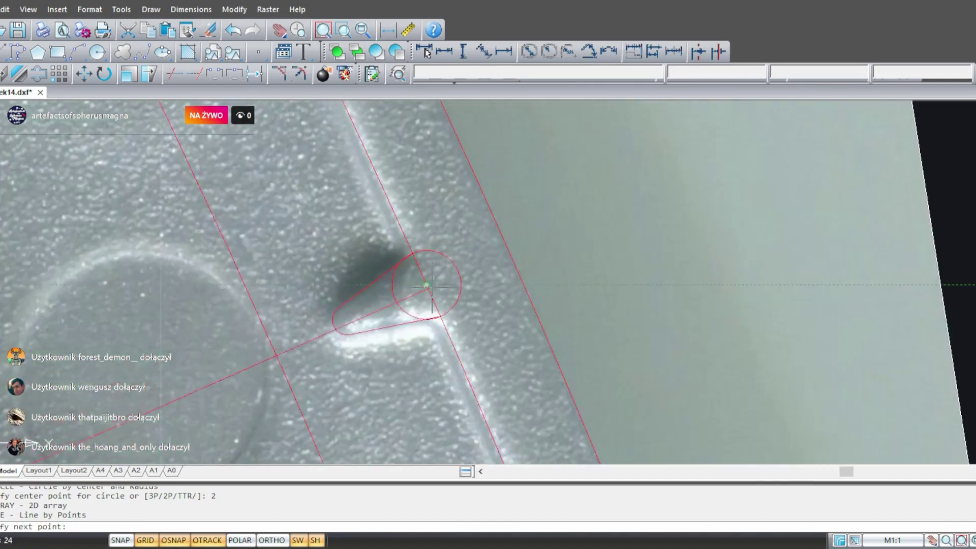
left_click(426, 284)
scroll(449, 221, "down", 3)
key("Escape")
scroll(470, 230, "down", 2)
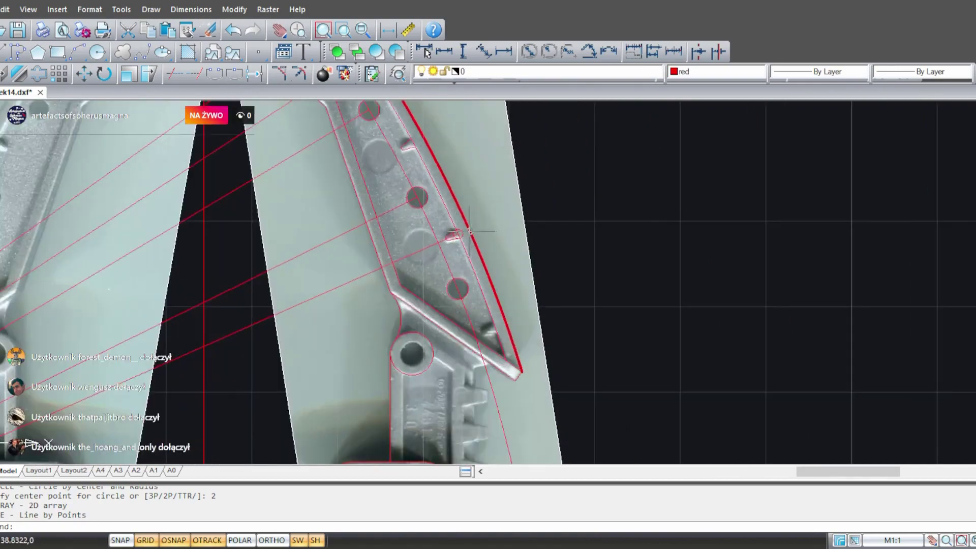
- Delete the small construction circle across the mouth of the notch above the lowest hole
scroll(468, 228, "up", 3)
left_click(452, 233)
key("Delete")
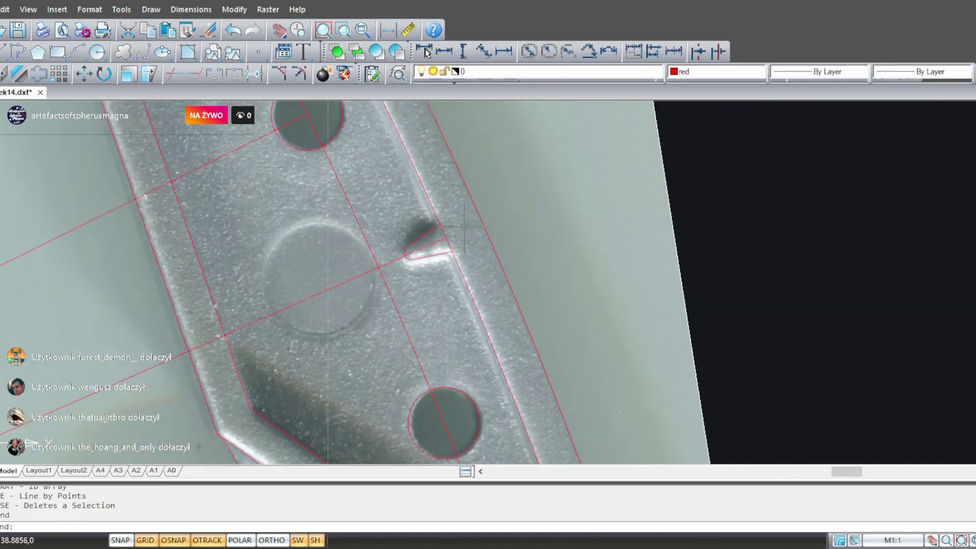
- Mirror the radial line of the hole above this notch about the line to the notch's mouth, keeping the source line
scroll(447, 228, "down", 4)
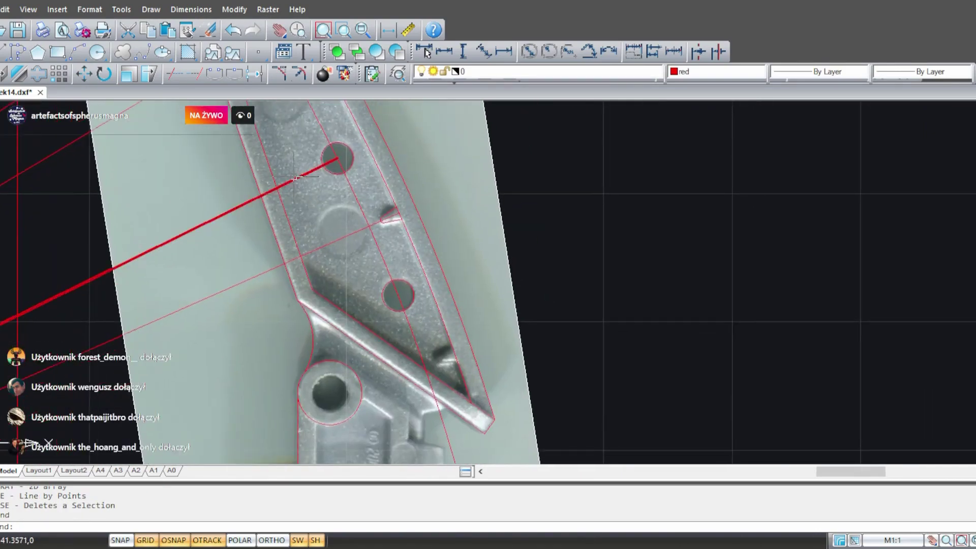
left_click(295, 179)
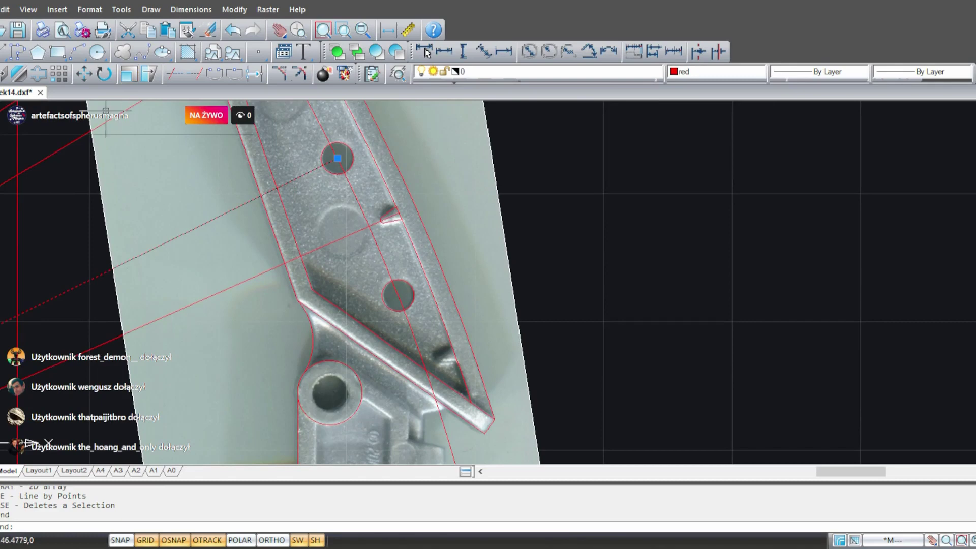
left_click(38, 75)
left_click(197, 223)
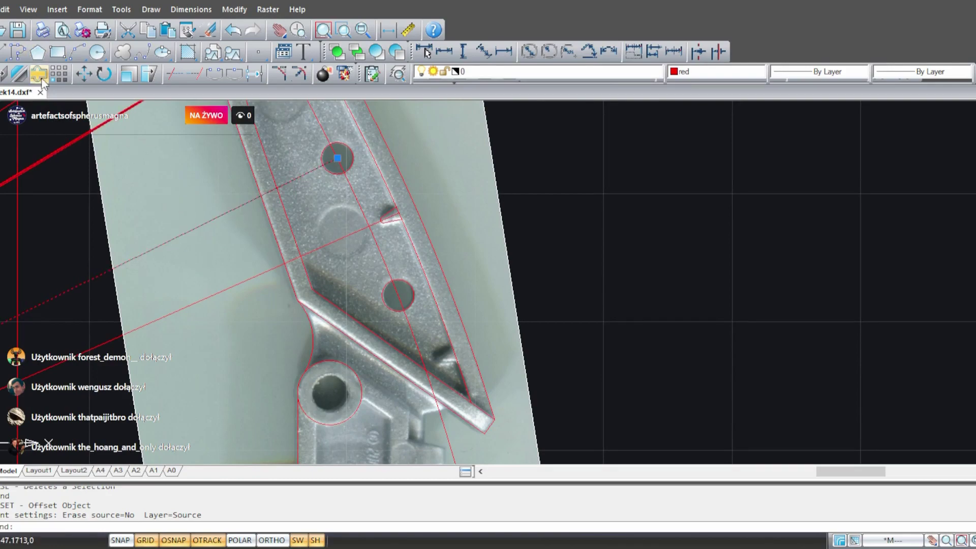
left_click(19, 75)
scroll(348, 222, "up", 3)
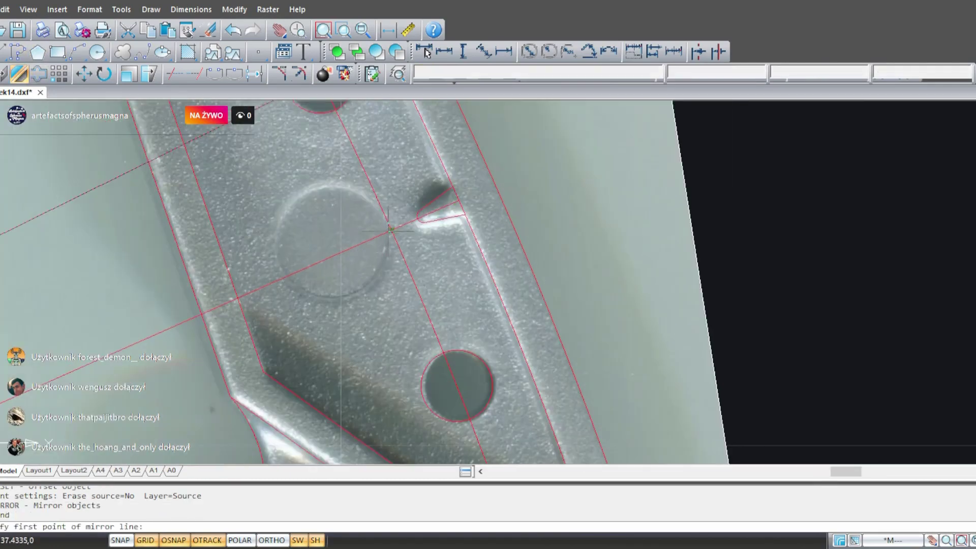
left_click(392, 230)
left_click(237, 298)
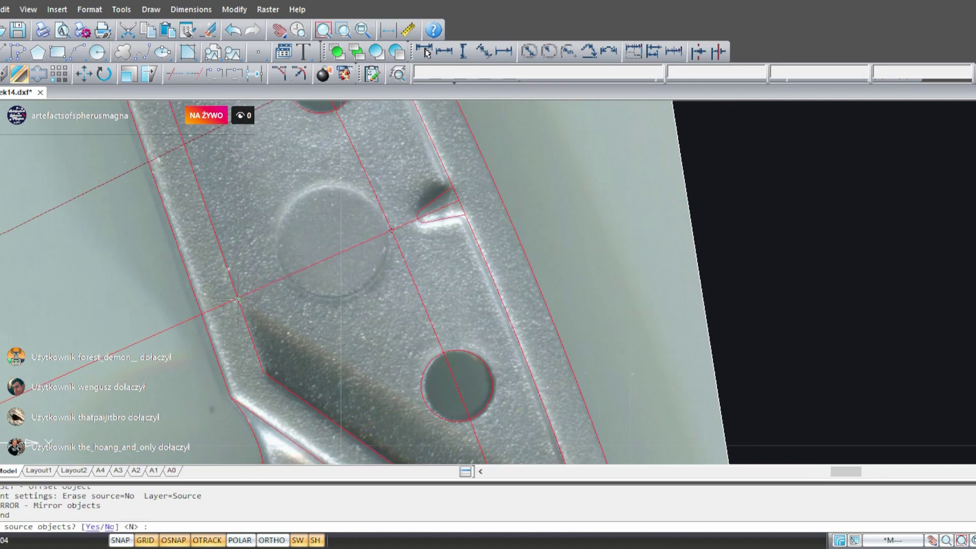
type("n")
key("Return")
scroll(478, 345, "down", 4)
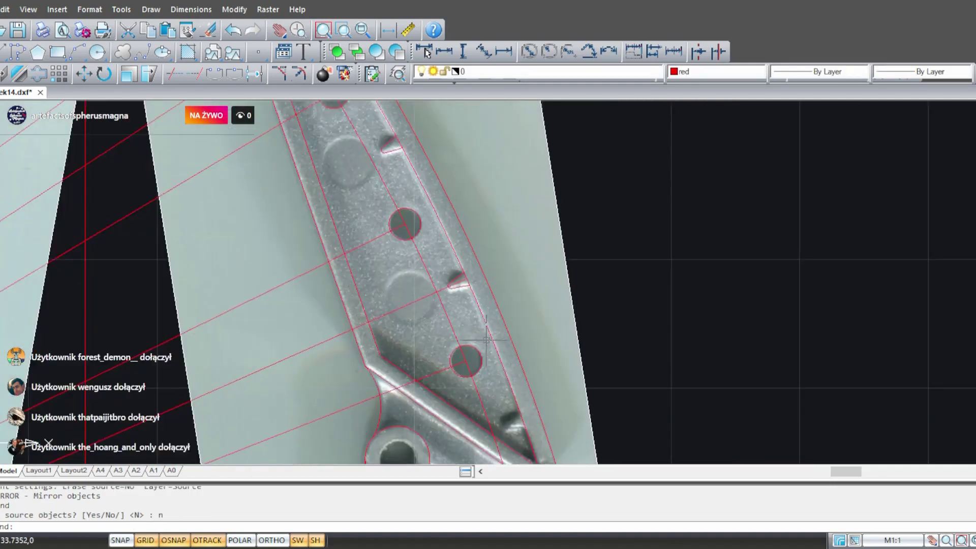
- Mirror the rounded notch above the lowest hole about the radial line through that hole's centre, keeping the source objects
middle_click_drag(499, 349, 368, 229)
scroll(367, 229, "up", 8)
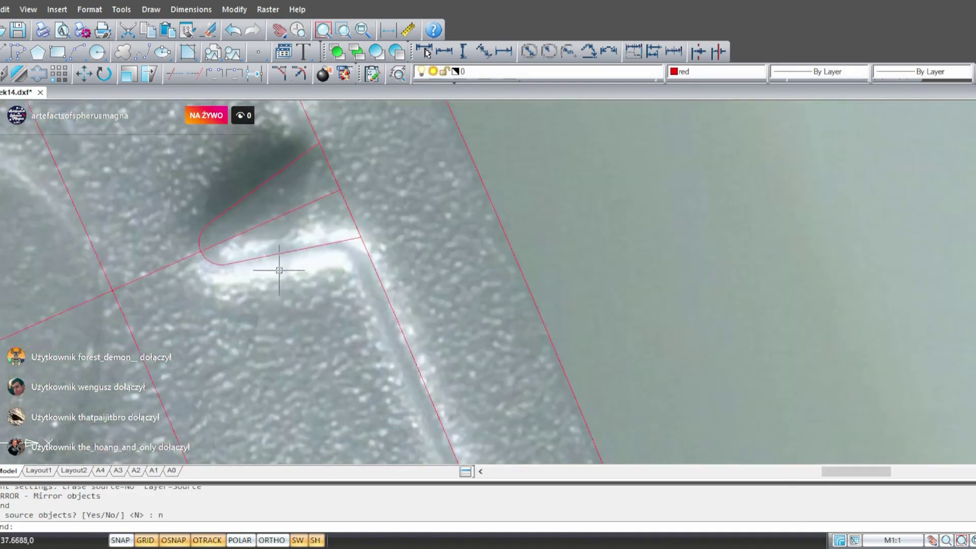
left_click(276, 285)
left_click(209, 259)
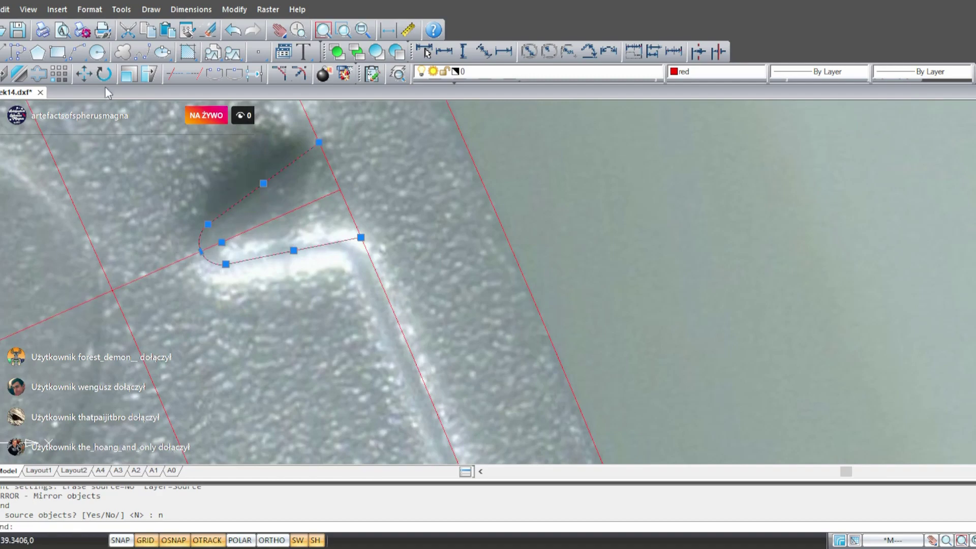
left_click(39, 74)
scroll(380, 329, "down", 5)
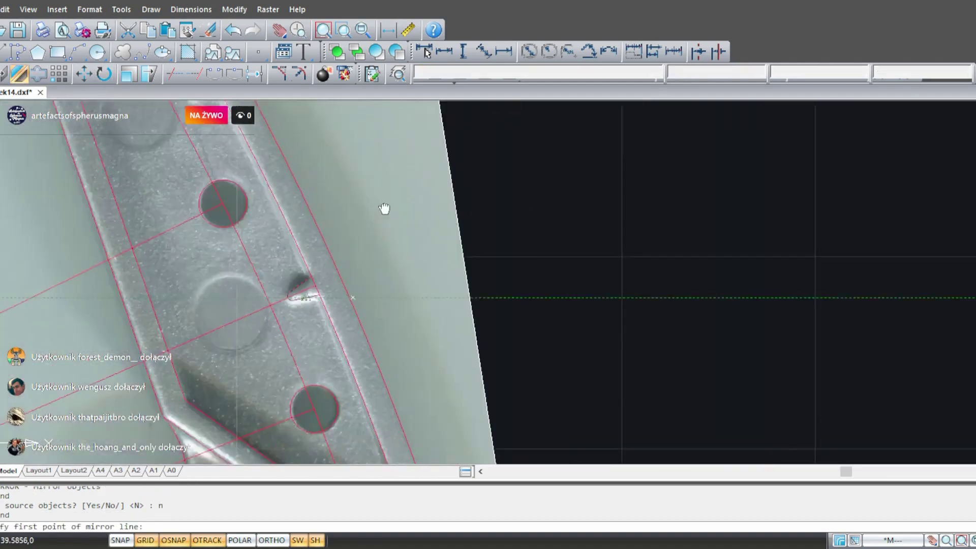
left_click(358, 297)
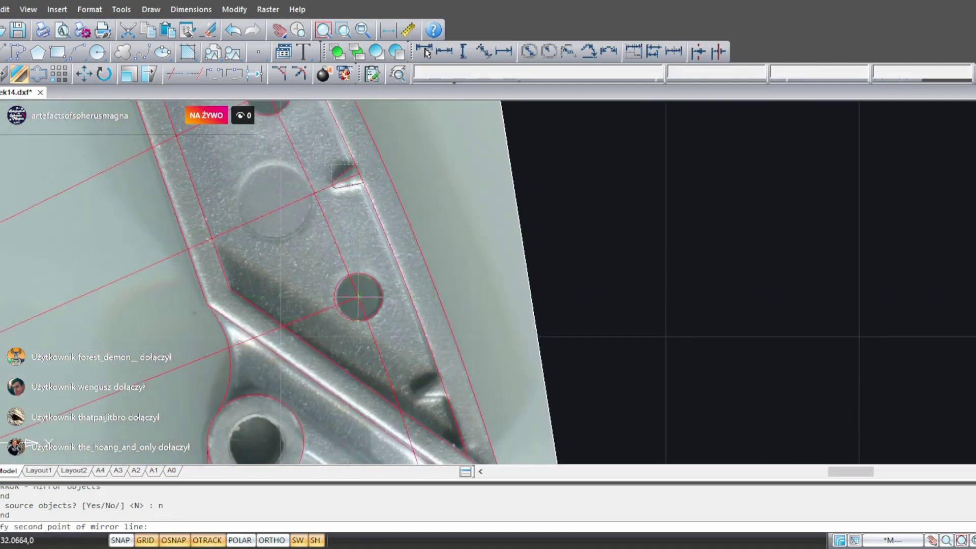
left_click(283, 326)
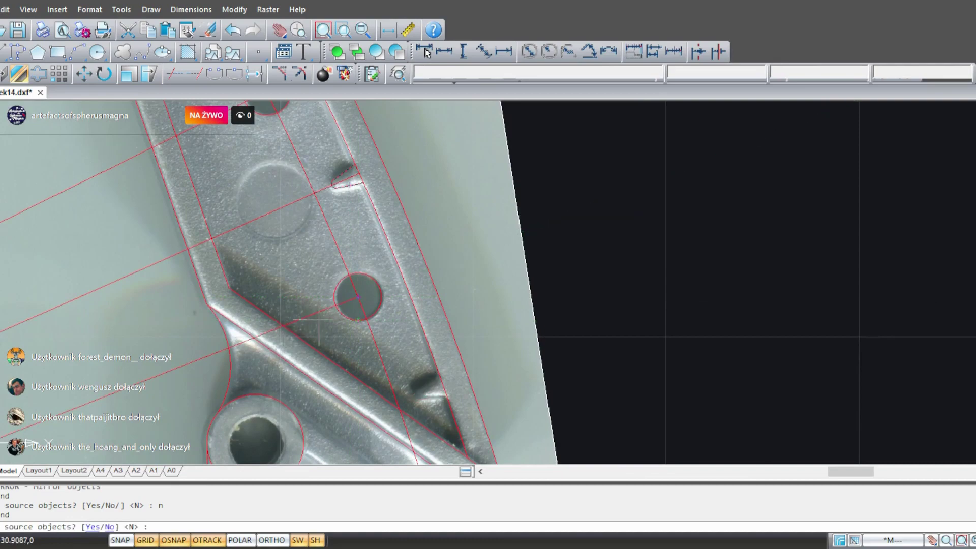
type("n")
key("Return")
scroll(402, 339, "up", 5)
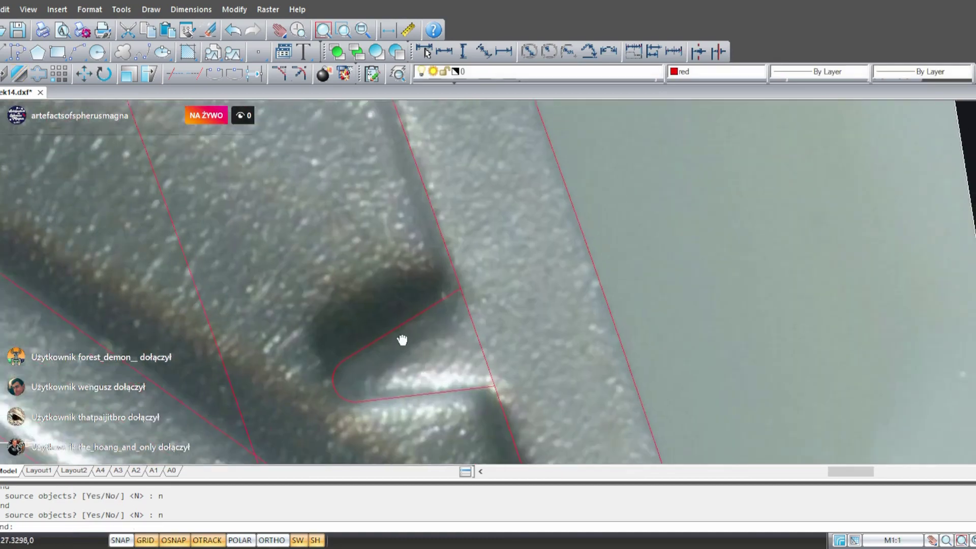
scroll(402, 340, "down", 6)
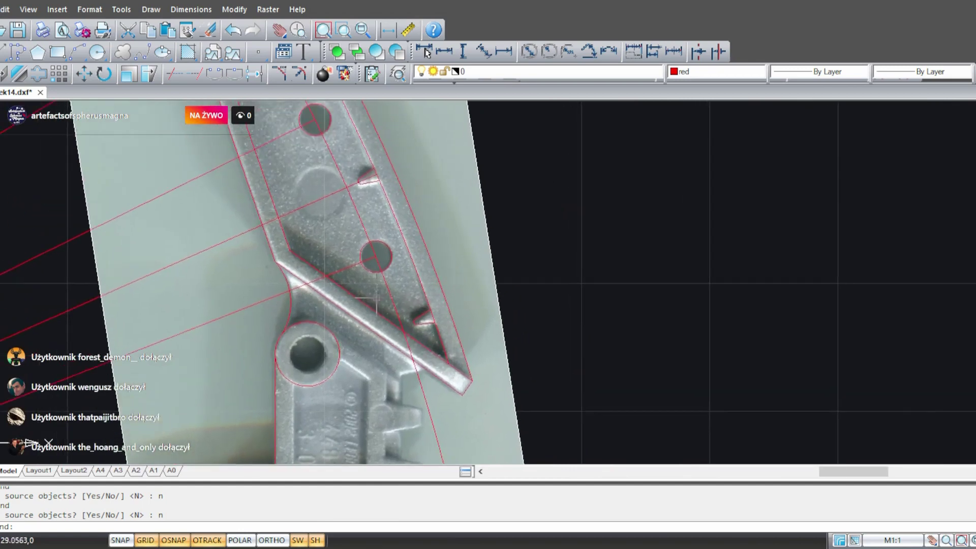
- Delete the construction curve through the hole centres and the radial lines to the lowest hole and the notch above it
left_click(386, 288)
key("Delete")
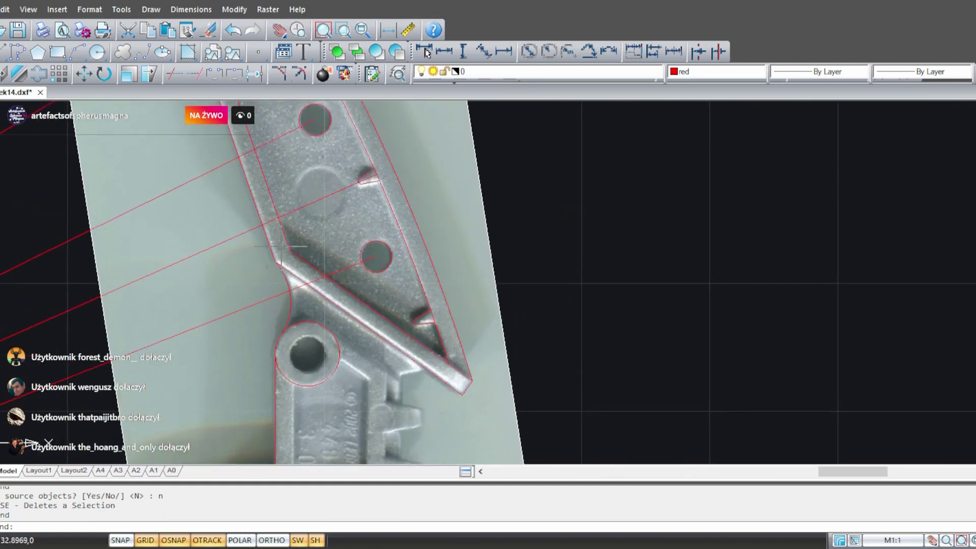
left_click(339, 268)
key("Delete")
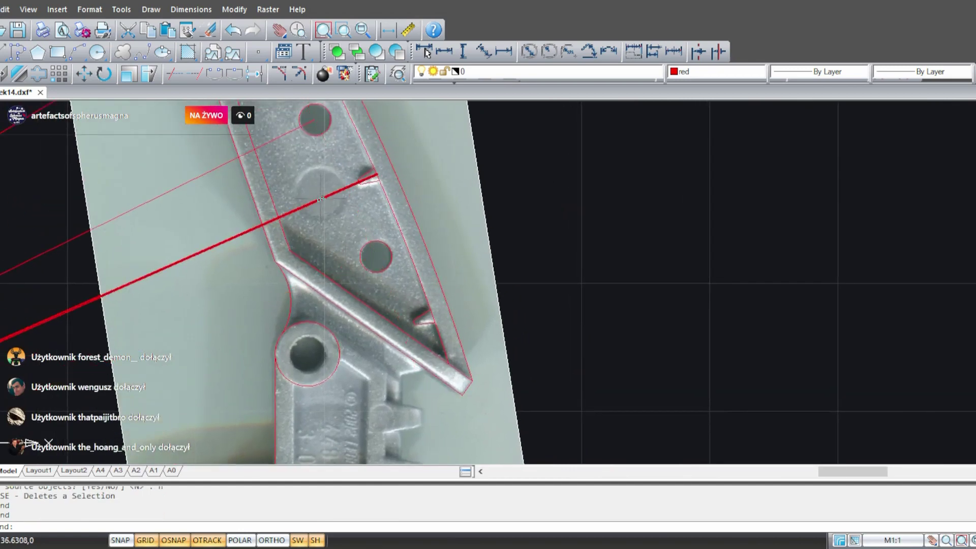
left_click(338, 196)
key("Delete")
- Delete the remaining radial construction lines running to the blade's upper holes
middle_click_drag(313, 180, 382, 395)
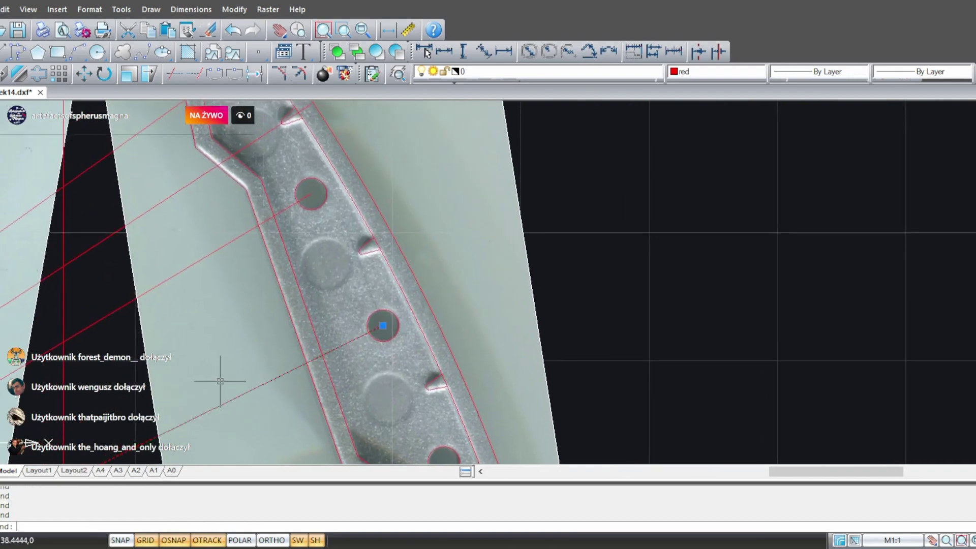
left_click(193, 302)
key("Escape")
middle_click_drag(146, 167, 199, 348)
left_click(205, 310)
left_click(185, 272)
key("Delete")
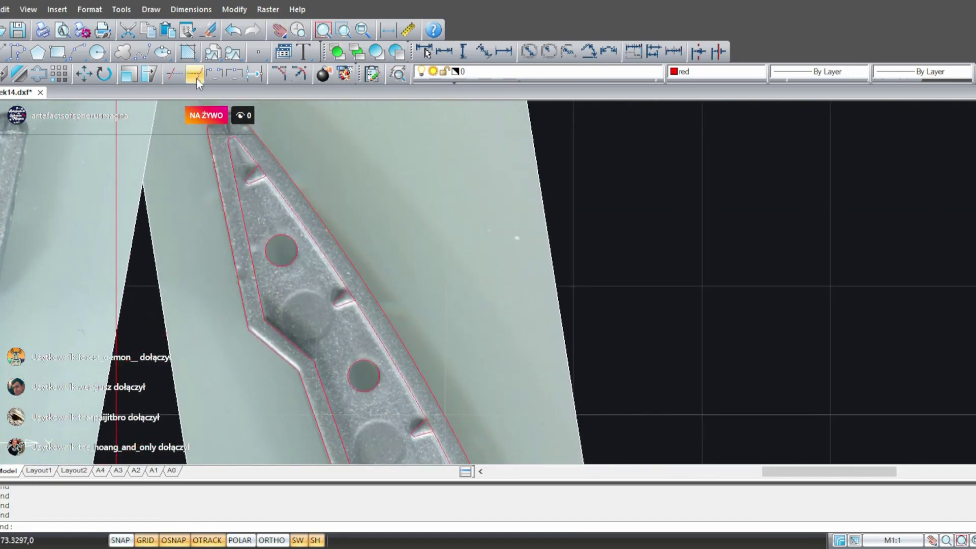
- Trim the blade's inner edge line across the open mouths of the upper notches, using all objects as cutting edges
left_click(169, 77)
scroll(252, 163, "up", 5)
key("Return")
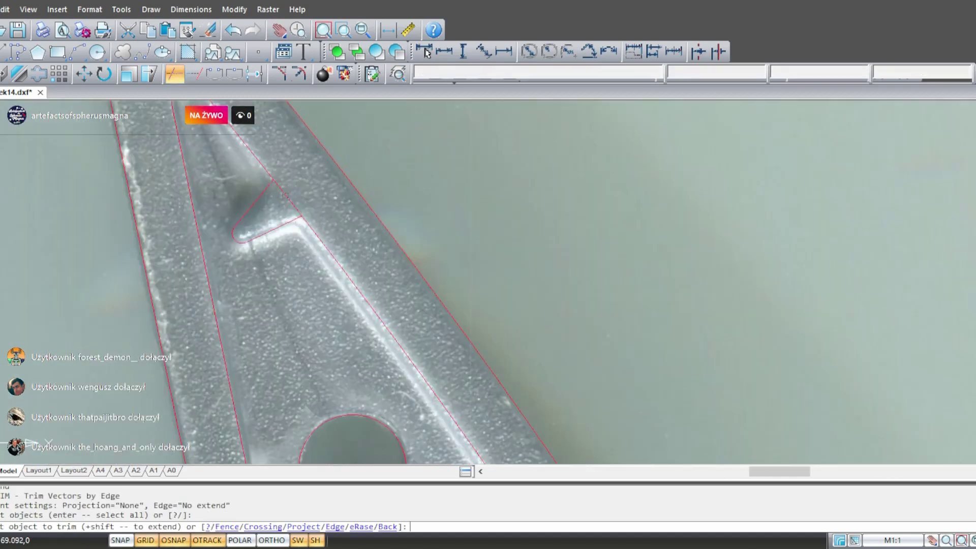
scroll(348, 194, "down", 2)
middle_click_drag(386, 345, 300, 178)
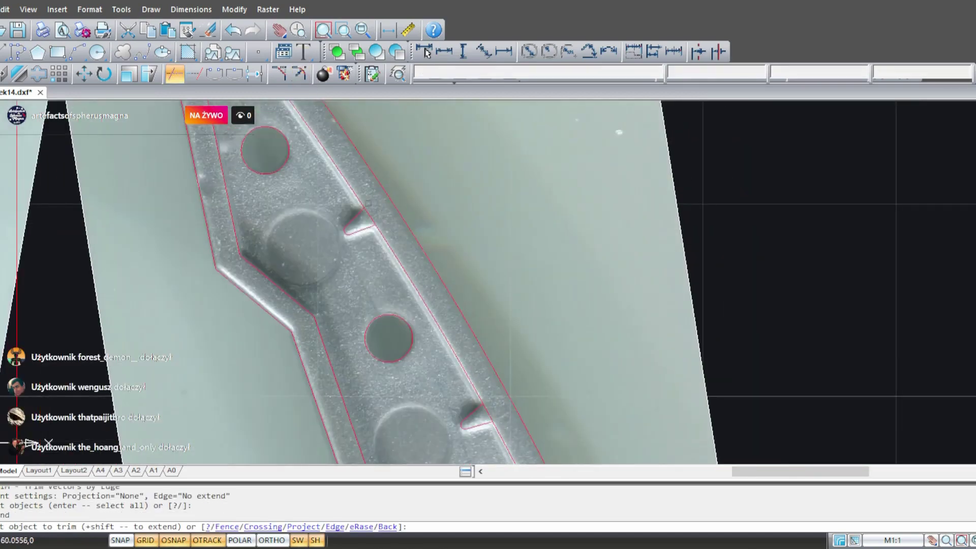
scroll(370, 208, "up", 2)
left_click(370, 225)
scroll(370, 225, "down", 3)
middle_click_drag(403, 194, 483, 255)
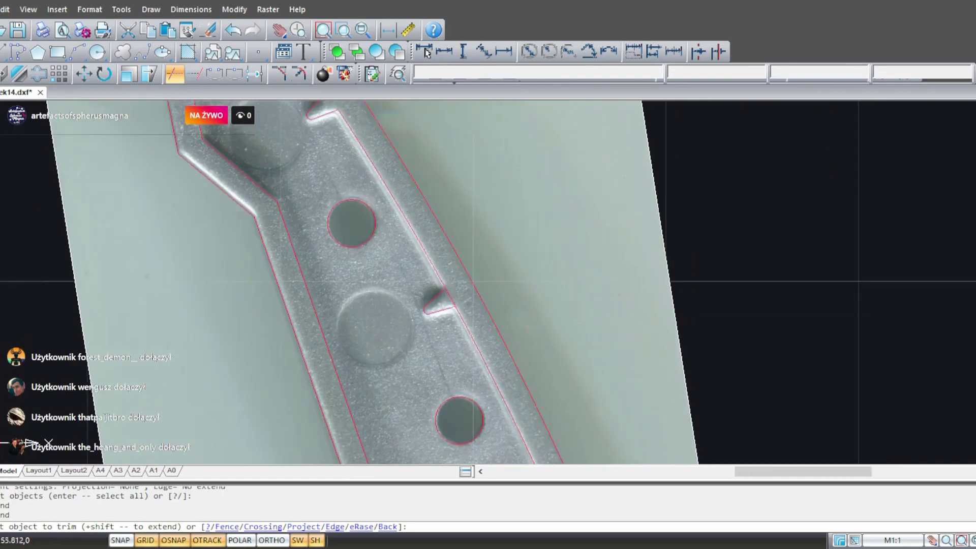
left_click(435, 298)
scroll(436, 300, "up", 3)
scroll(437, 305, "down", 3)
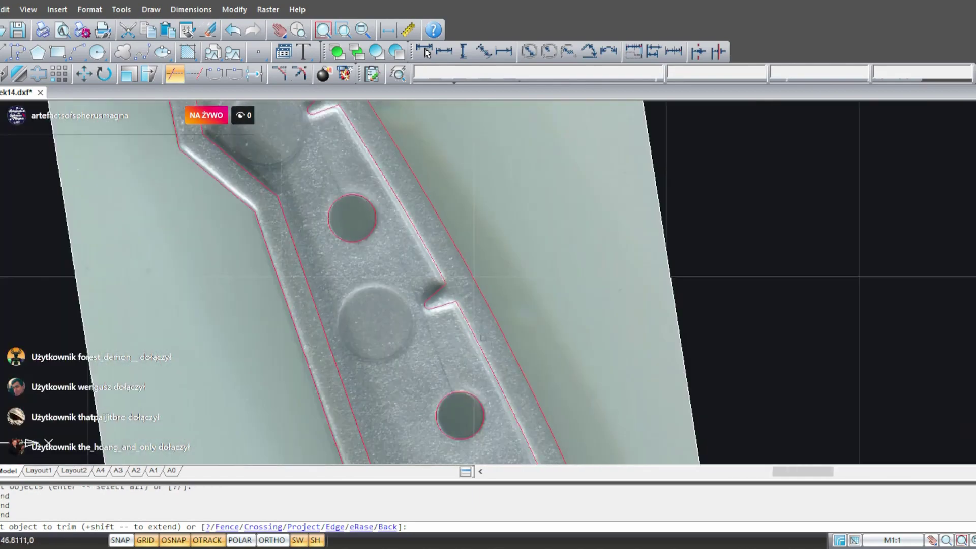
- Trim the inner edge line across the mouths of the remaining notches along the blade
middle_click_drag(384, 146, 339, 111)
middle_click_drag(394, 263, 471, 353)
scroll(348, 219, "up", 2)
scroll(392, 214, "down", 3)
scroll(425, 347, "up", 4)
scroll(429, 344, "down", 4)
scroll(429, 316, "up", 2)
mouse_move(429, 316)
middle_mouse_down()
mouse_move(438, 326)
mouse_move(431, 303)
mouse_move(390, 304)
middle_mouse_up()
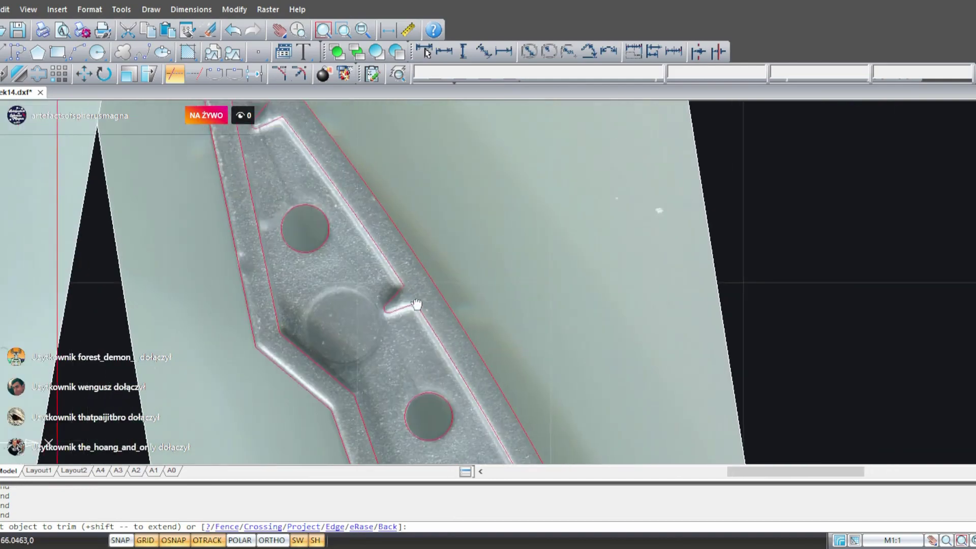
scroll(416, 304, "down", 2)
scroll(356, 254, "up", 2)
middle_click_drag(356, 255, 311, 203)
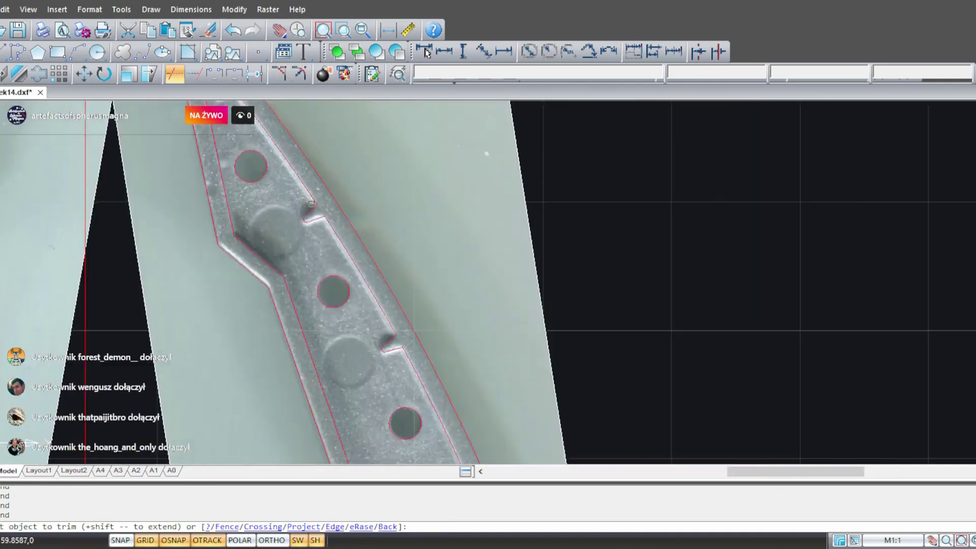
scroll(392, 294, "down", 2)
key("Escape")
scroll(345, 266, "up", 2)
mouse_move(344, 266)
middle_mouse_down()
mouse_move(356, 152)
mouse_move(373, 237)
middle_mouse_up()
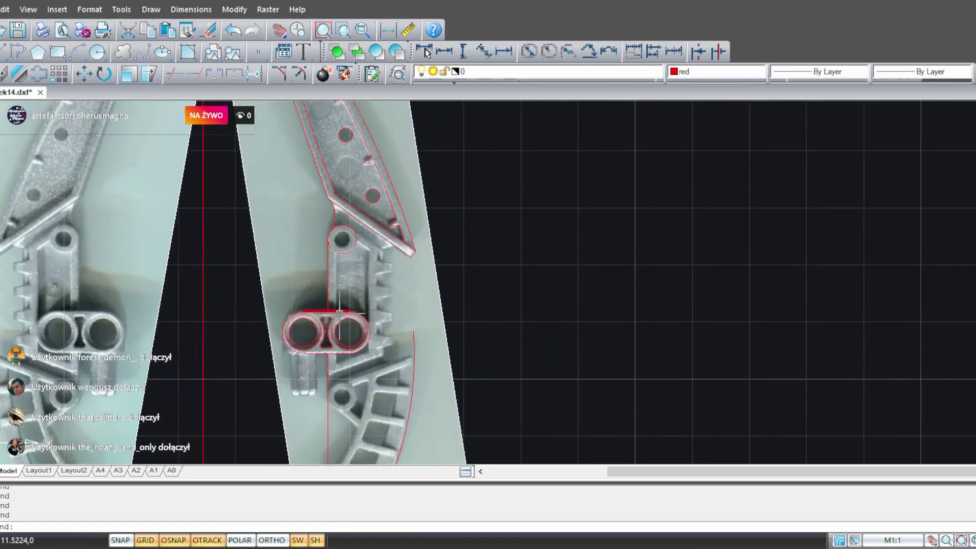
mouse_move(406, 298)
middle_mouse_down()
mouse_move(394, 238)
mouse_move(451, 119)
middle_mouse_up()
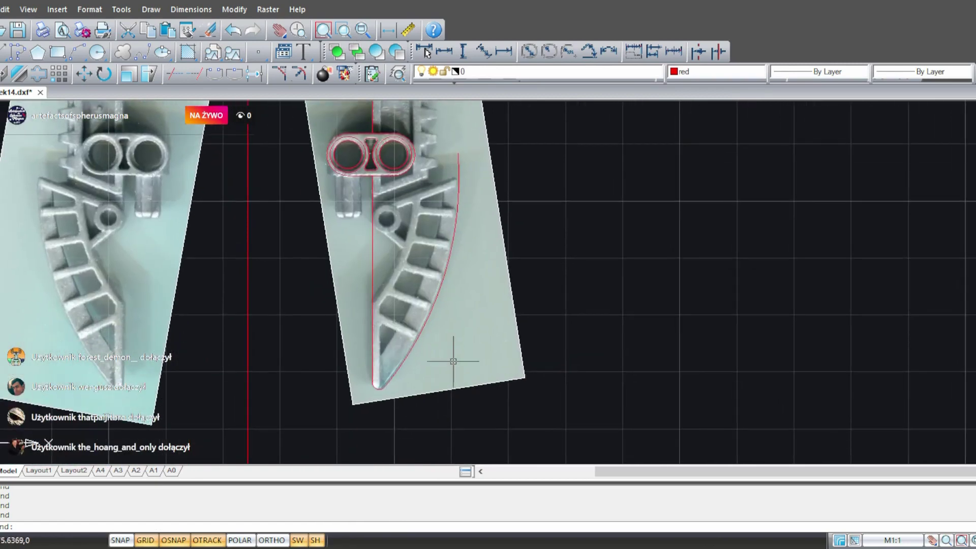
middle_click_drag(421, 308, 431, 480)
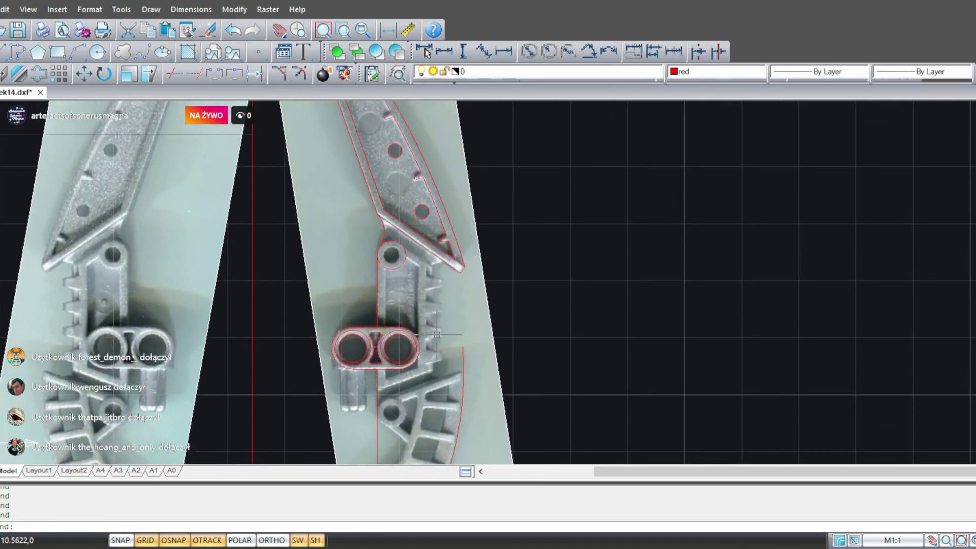
key("F8")
middle_click_drag(351, 324, 524, 119)
middle_click_drag(755, 233, 574, 306)
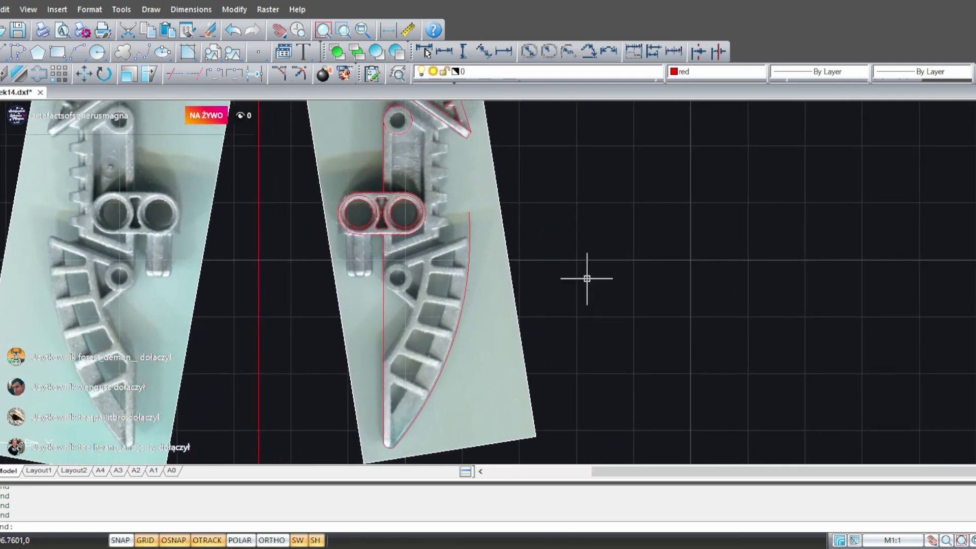
mouse_move(522, 345)
middle_mouse_down()
mouse_move(538, 268)
mouse_move(499, 421)
middle_mouse_up()
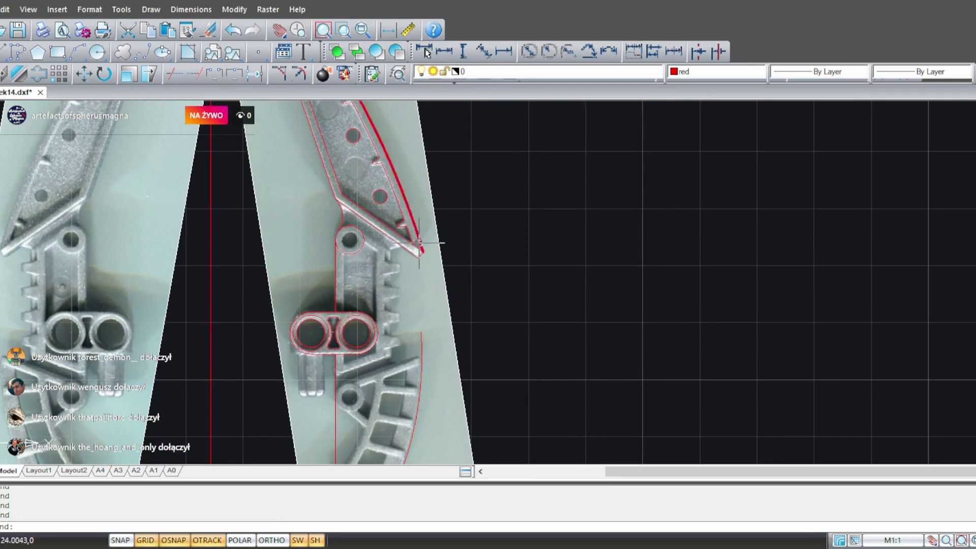
middle_click_drag(432, 323, 438, 277)
scroll(480, 283, "up", 3)
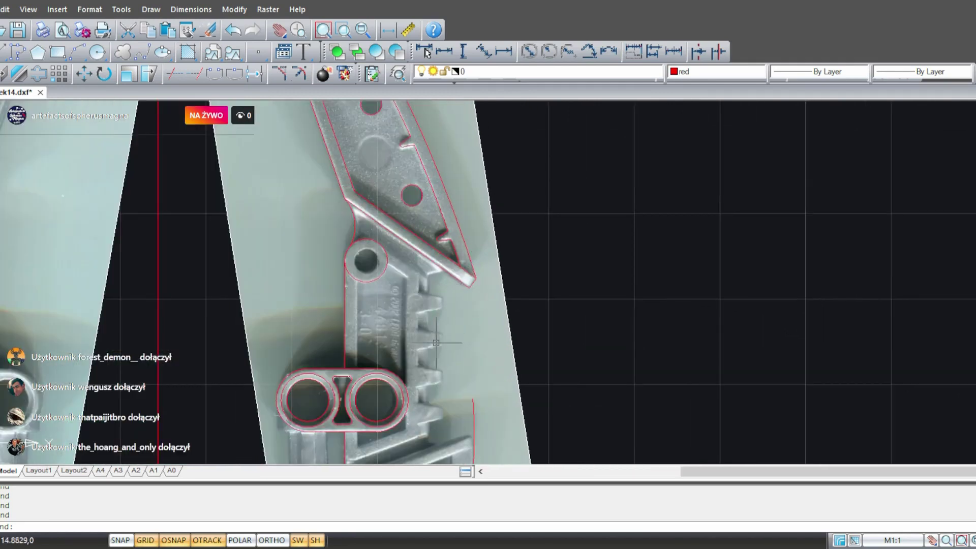
middle_click_drag(431, 333, 376, 240)
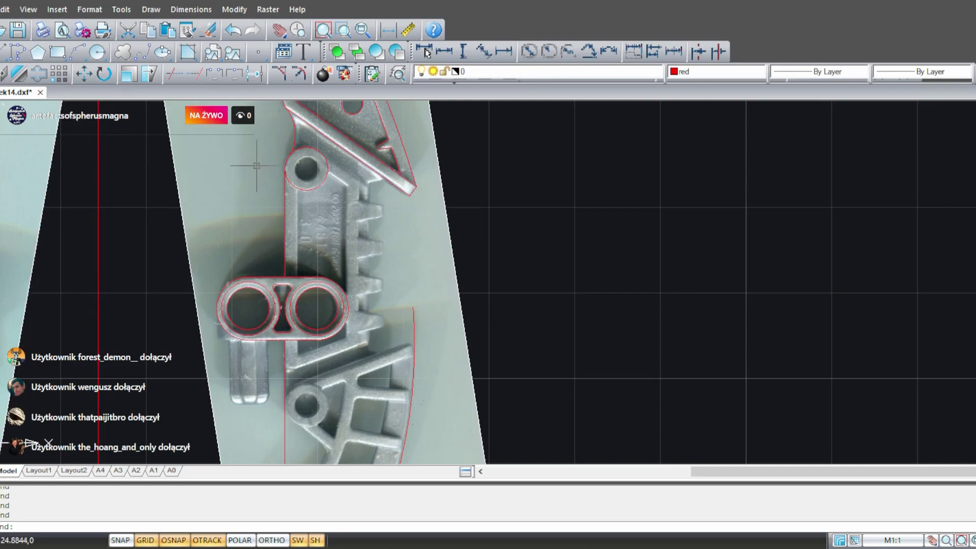
scroll(393, 173, "down", 3)
scroll(392, 173, "up", 10)
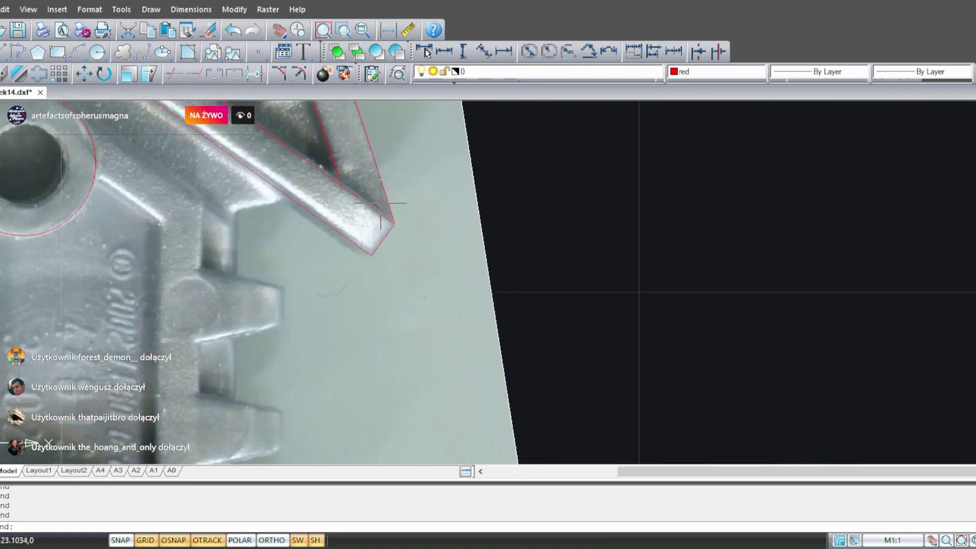
middle_click_drag(293, 197, 407, 304)
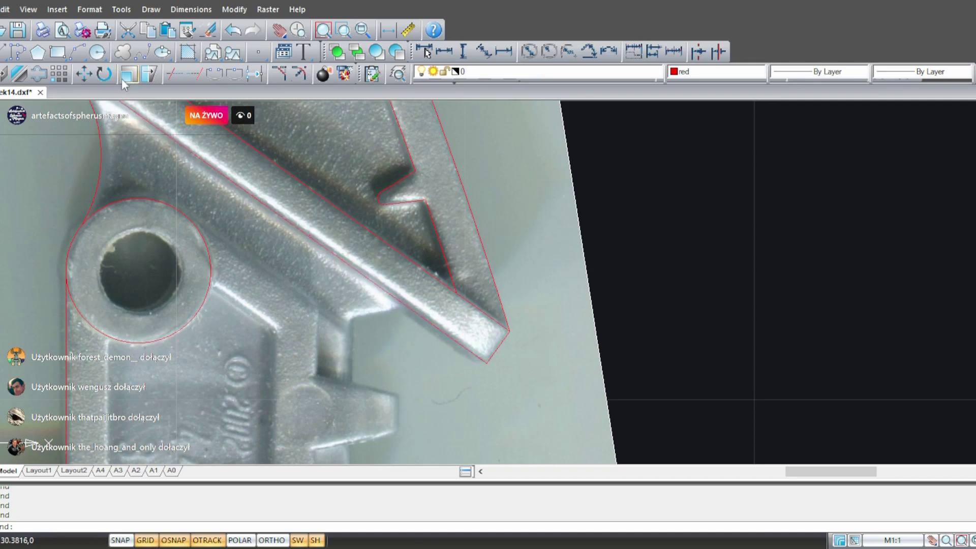
left_click(19, 74)
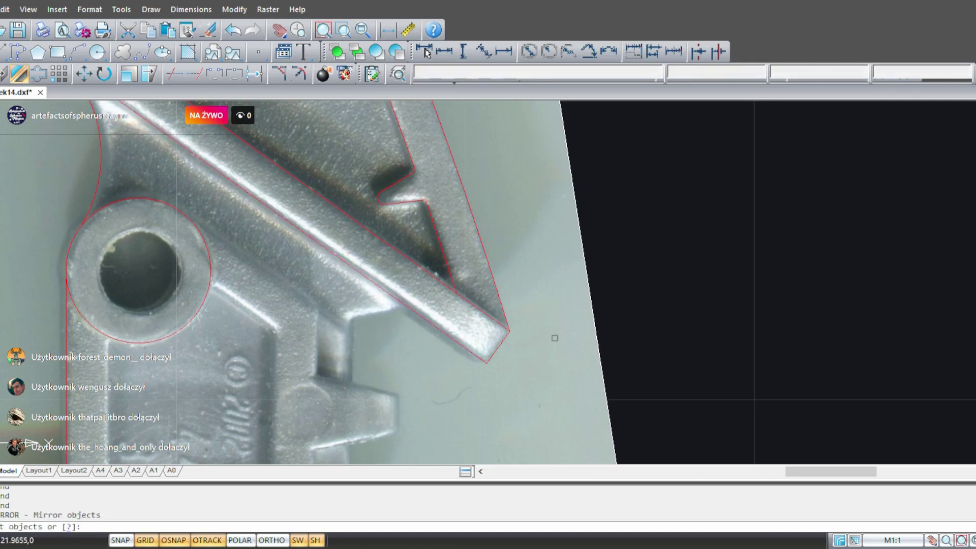
left_click(472, 349)
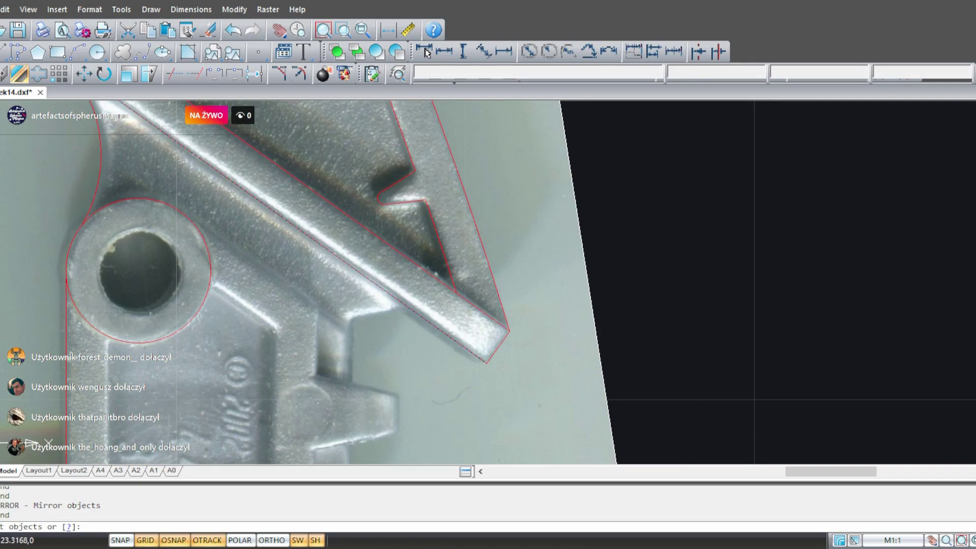
key("Escape")
- Try to mirror the vertical edge line below the ring about the slanted bar's end edge, keeping the original, and delete the mirrored copy
scroll(293, 266, "down", 5)
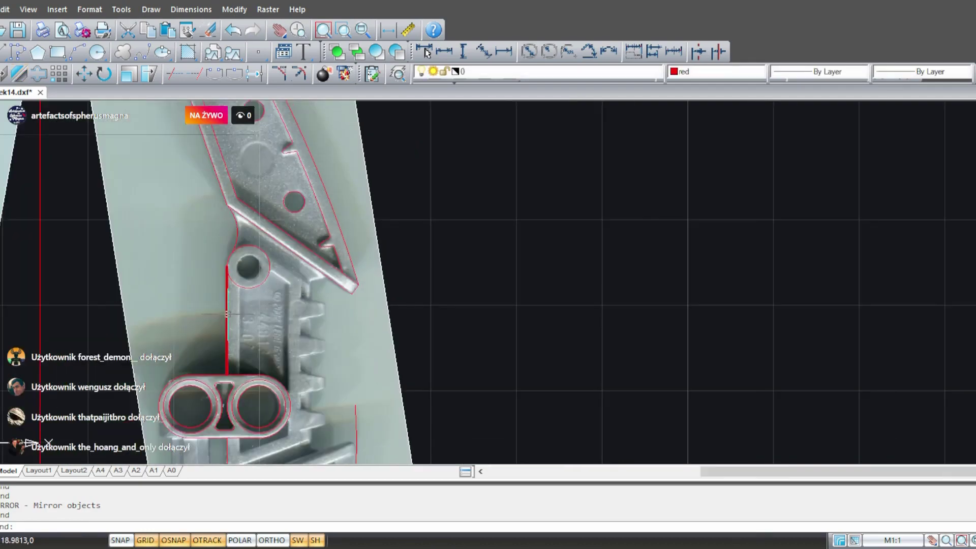
left_click(228, 314)
scroll(250, 310, "up", 3)
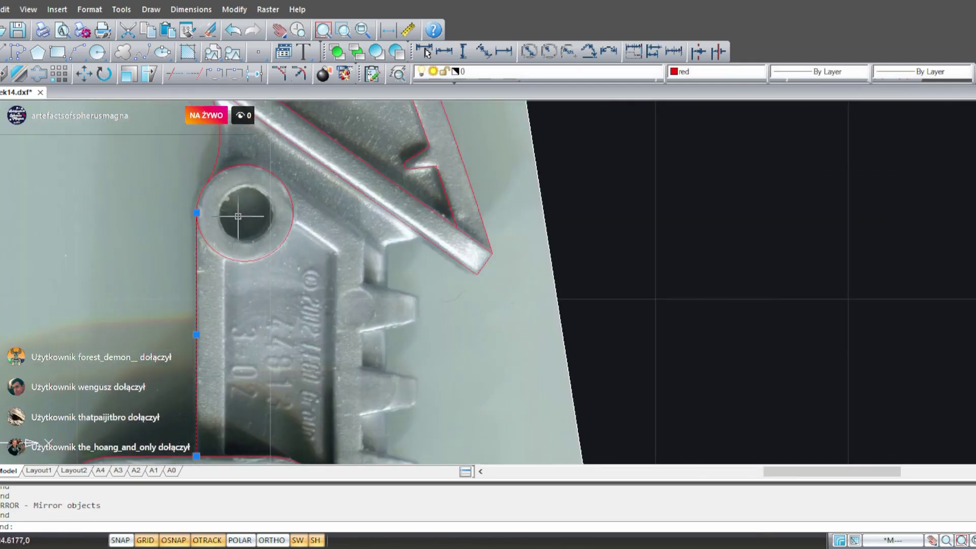
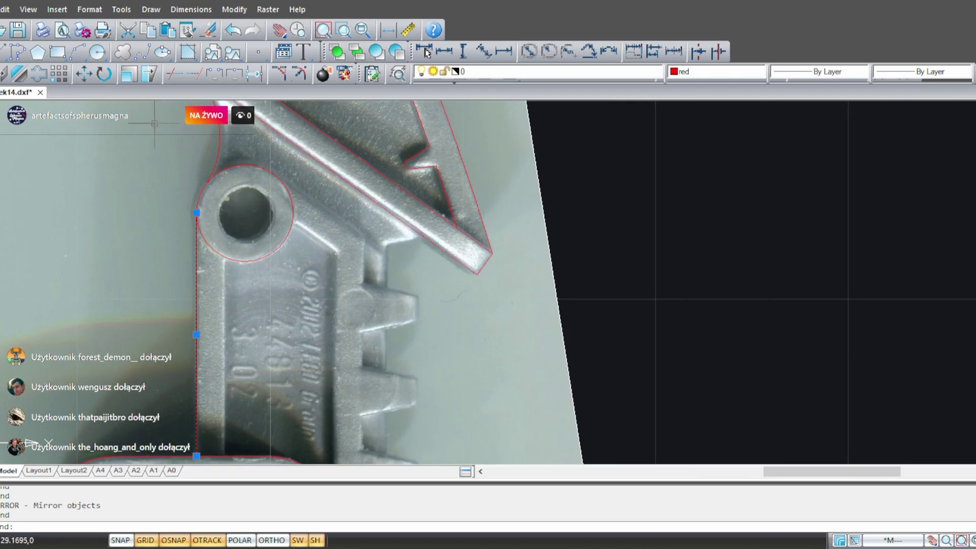
left_click(19, 74)
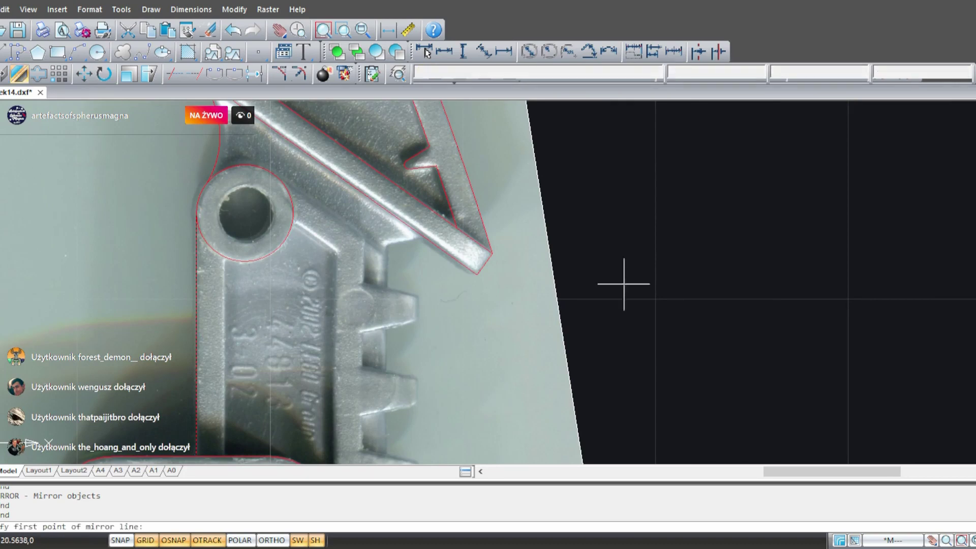
scroll(504, 272, "up", 2)
left_click(443, 275)
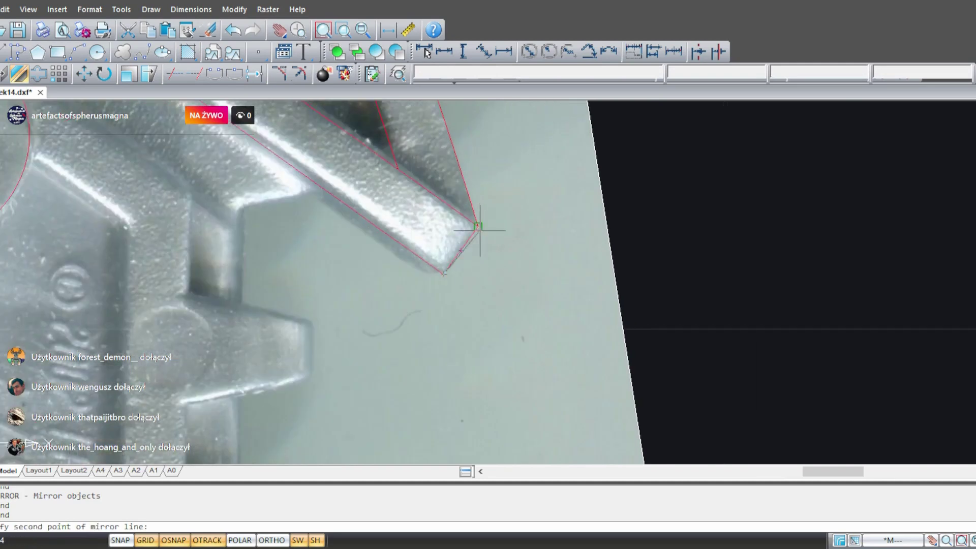
left_click(478, 225)
key("Return")
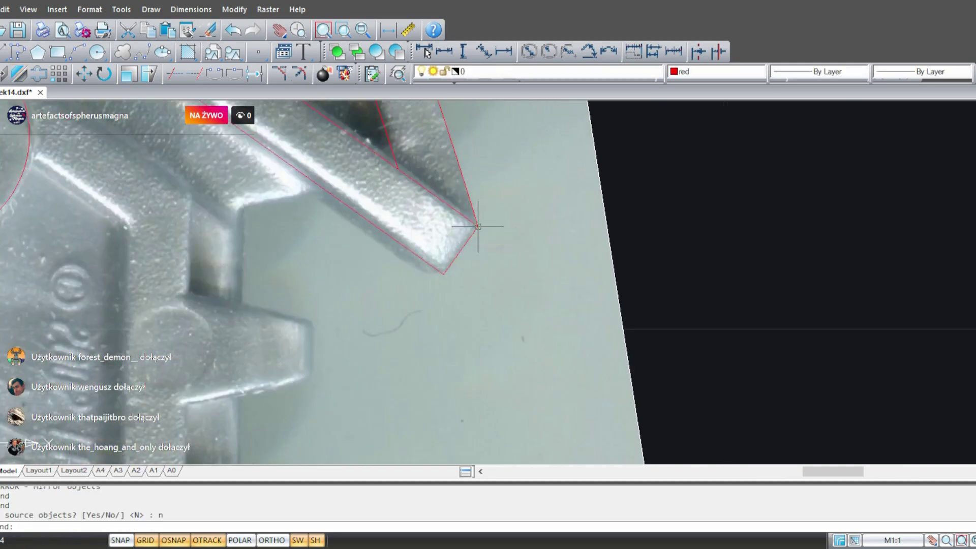
scroll(488, 249, "down", 3)
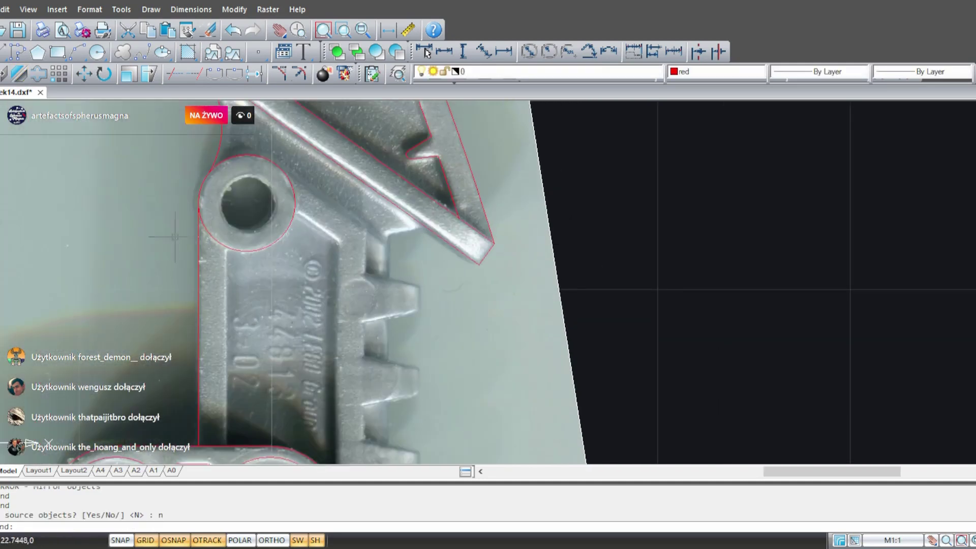
scroll(255, 224, "down", 4)
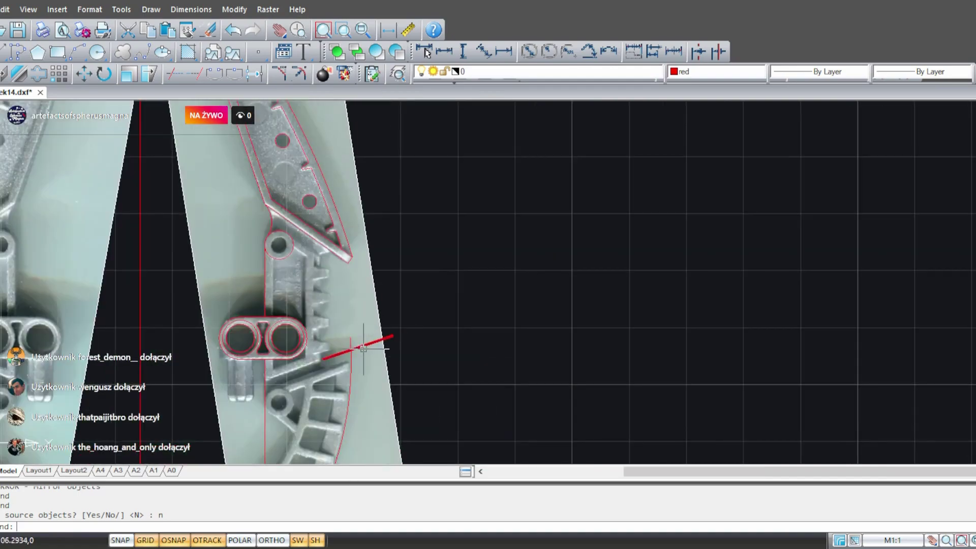
key("Delete")
- Offset the vertical edge line between the ring and the double-hole connector inward by the width of the slanted bar's end
scroll(236, 293, "up", 2)
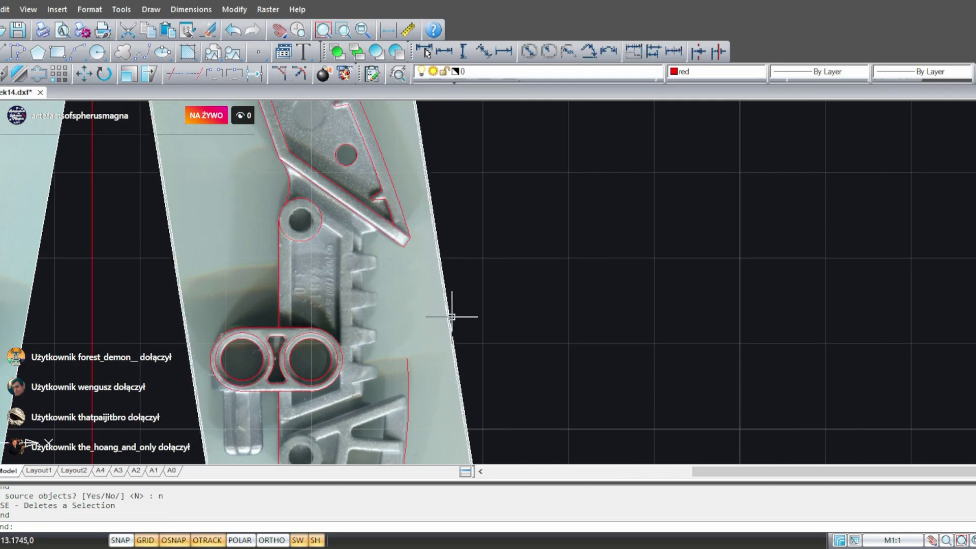
scroll(337, 296, "up", 2)
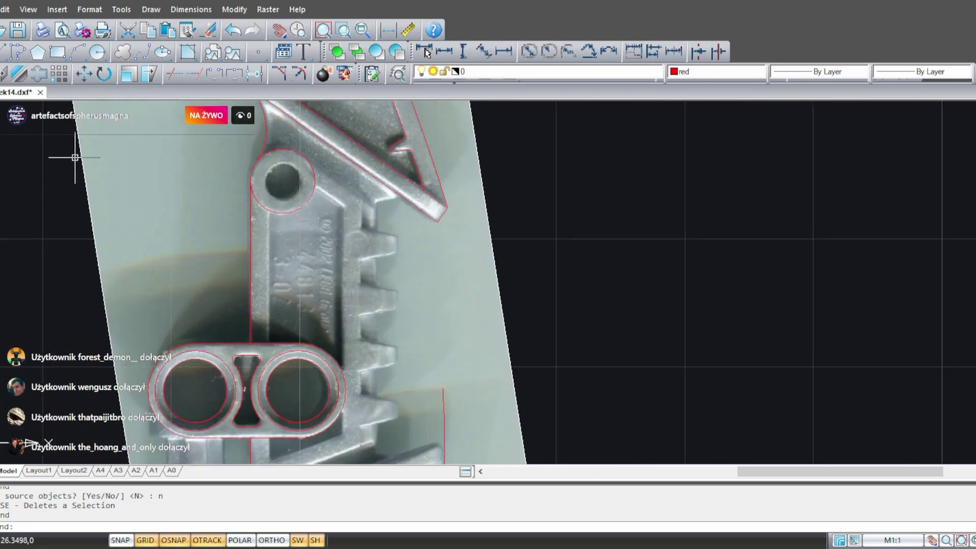
left_click(38, 73)
scroll(443, 215, "up", 3)
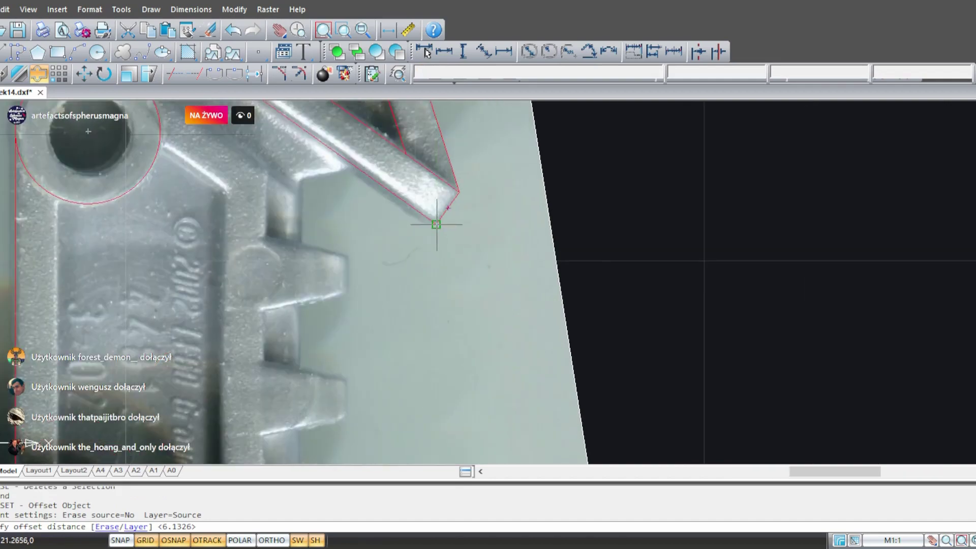
left_click(438, 220)
left_click(459, 192)
scroll(448, 203, "down", 3)
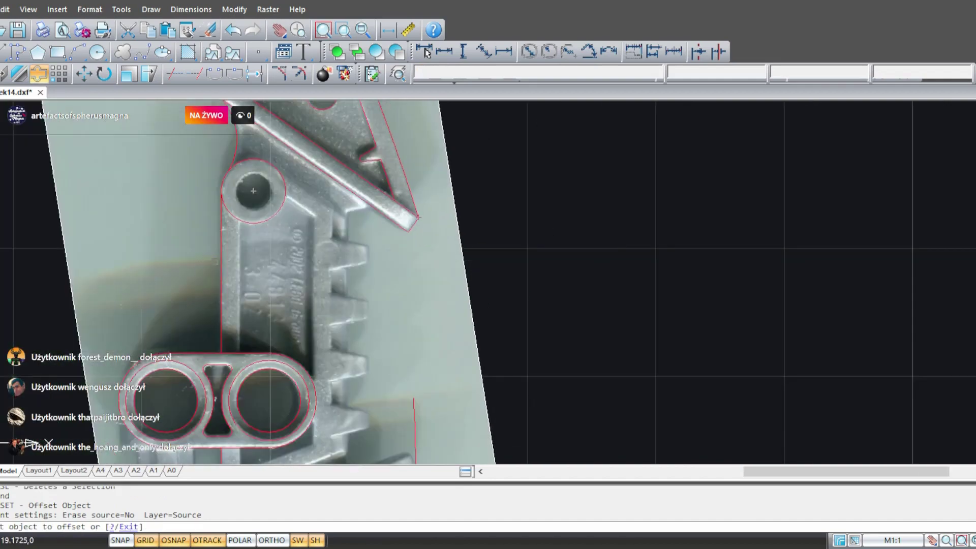
left_click(221, 255)
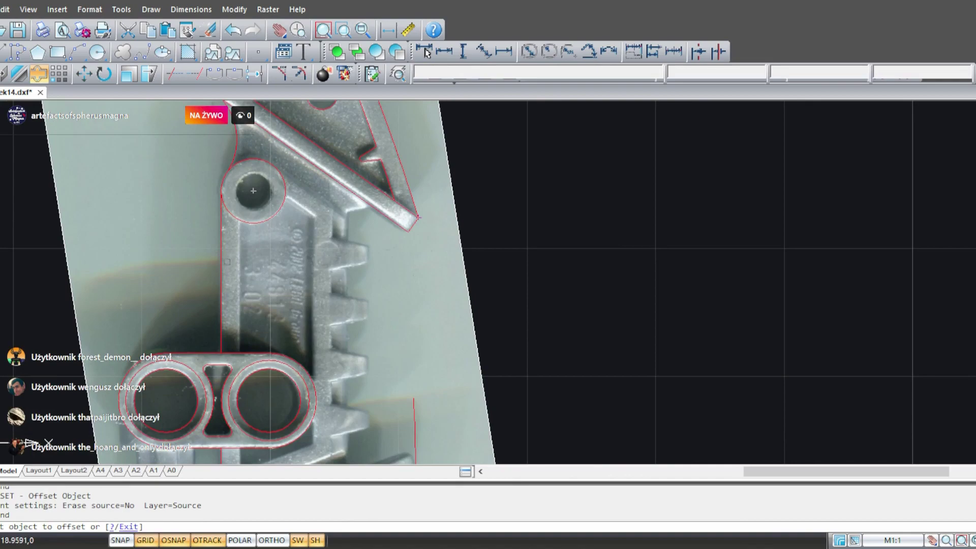
left_click(254, 270)
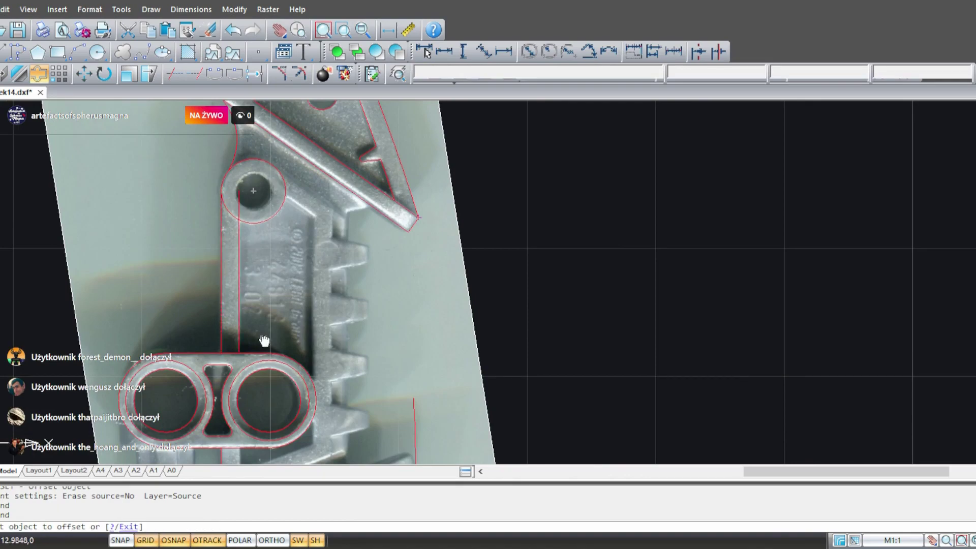
- Offset the vertical edge line below the double-hole connector inward by the same distance
middle_click_drag(264, 341, 247, 157)
scroll(246, 166, "down", 1)
scroll(229, 239, "up", 2)
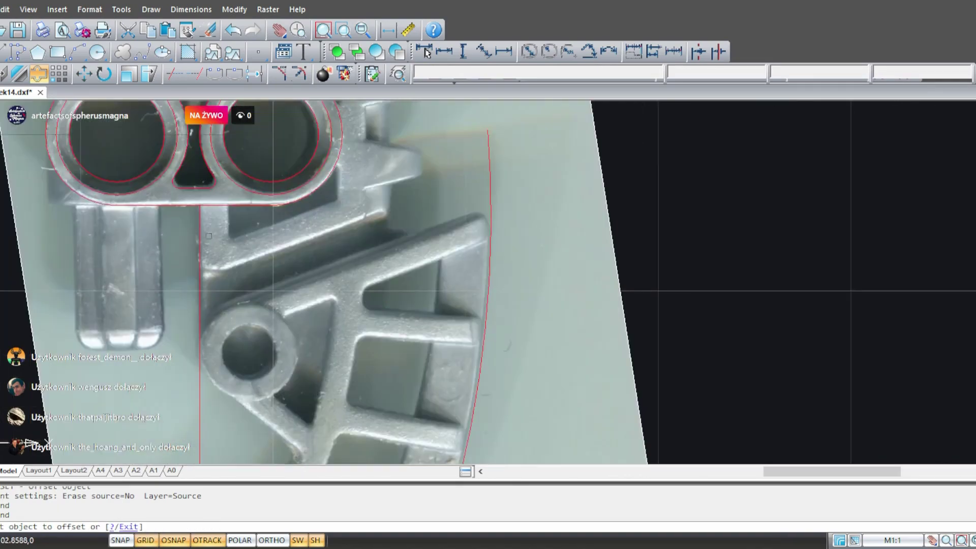
left_click(199, 265)
left_click(239, 219)
- Try to offset the outer circle of the ring below the slanted bar inward by the same distance, and delete the resulting circle
scroll(286, 204, "down", 5)
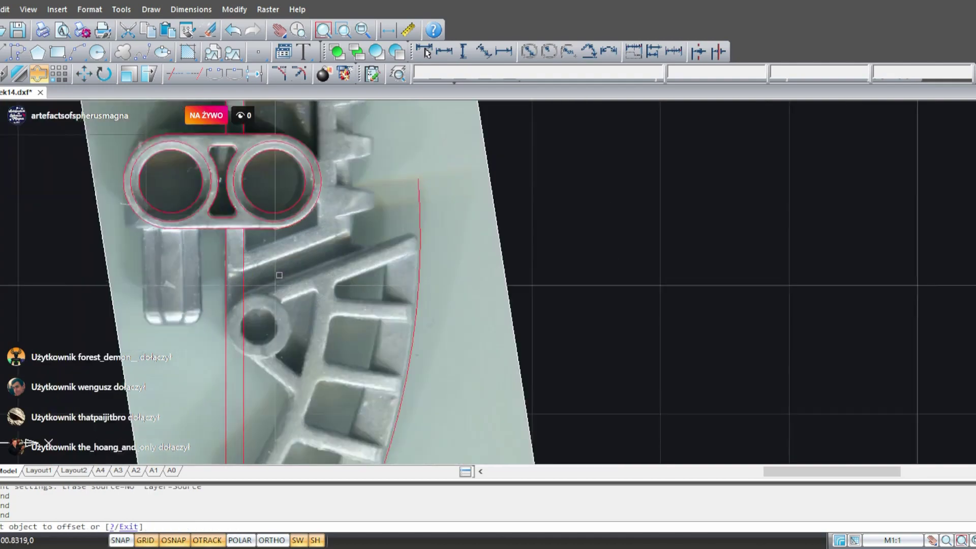
middle_click_drag(284, 201, 305, 258)
scroll(305, 257, "up", 3)
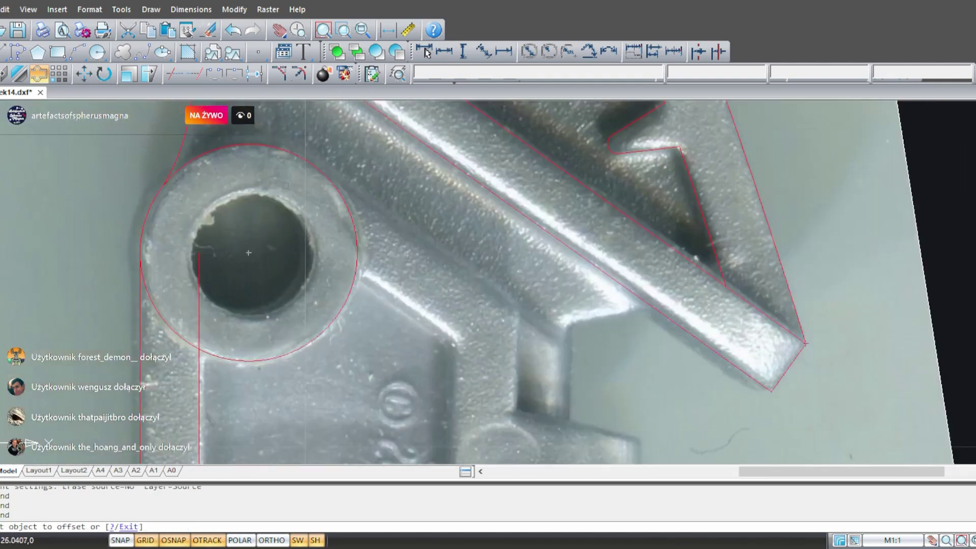
scroll(292, 178, "up", 5)
left_click(302, 157)
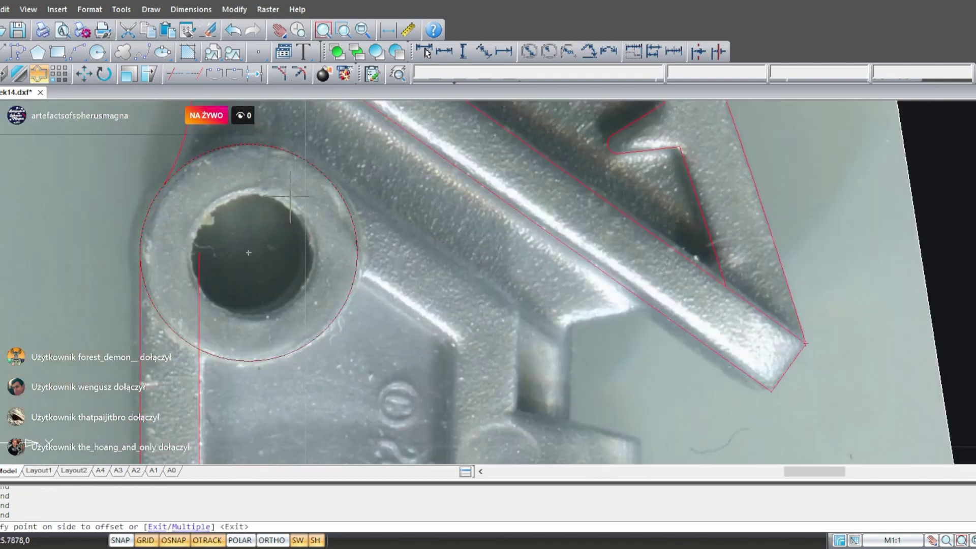
left_click(291, 222)
scroll(324, 253, "down", 4)
middle_click_drag(345, 273, 344, 92)
scroll(318, 196, "down", 2)
middle_click_drag(312, 333, 342, 461)
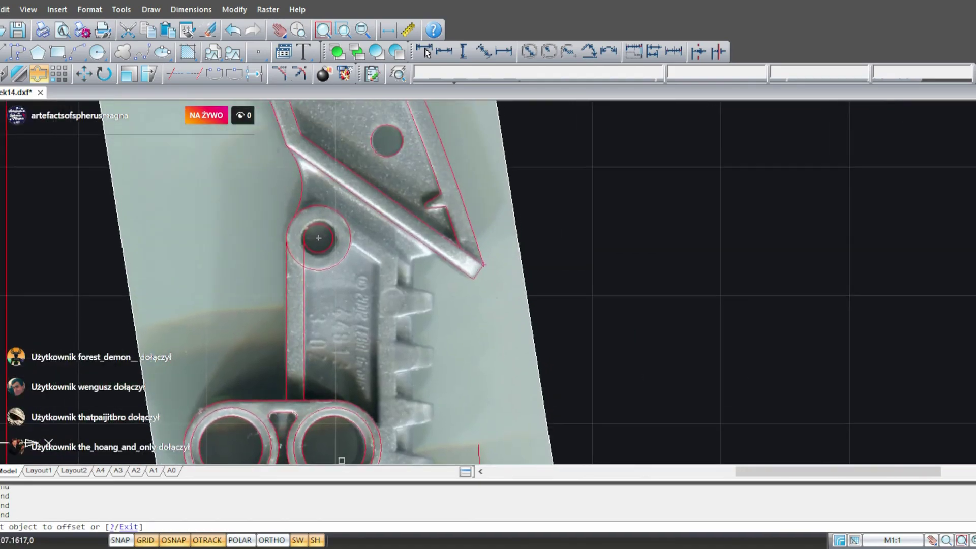
scroll(317, 234, "up", 4)
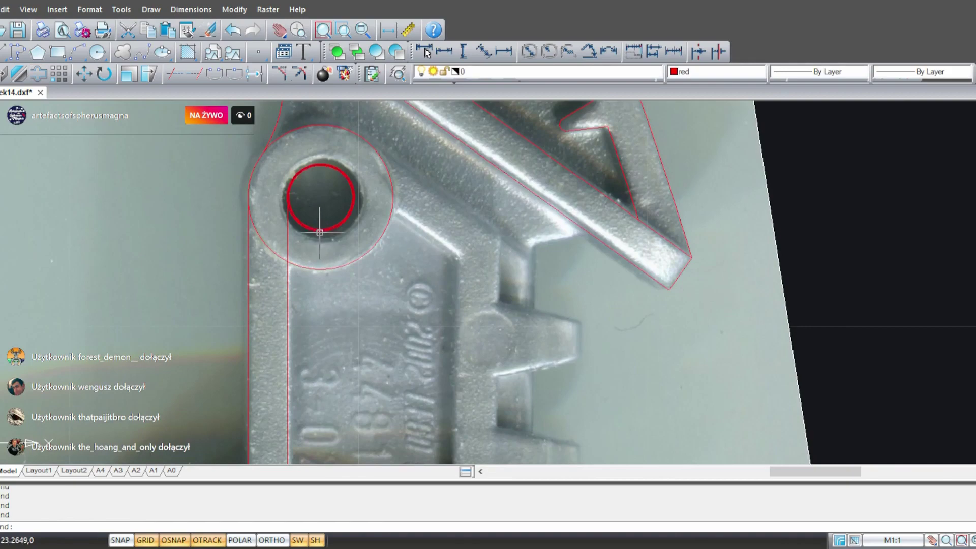
key("Delete")
- Extend the lower inner offset line down to the rounded tip of the blade outline, using all objects as boundaries
scroll(326, 229, "down", 2)
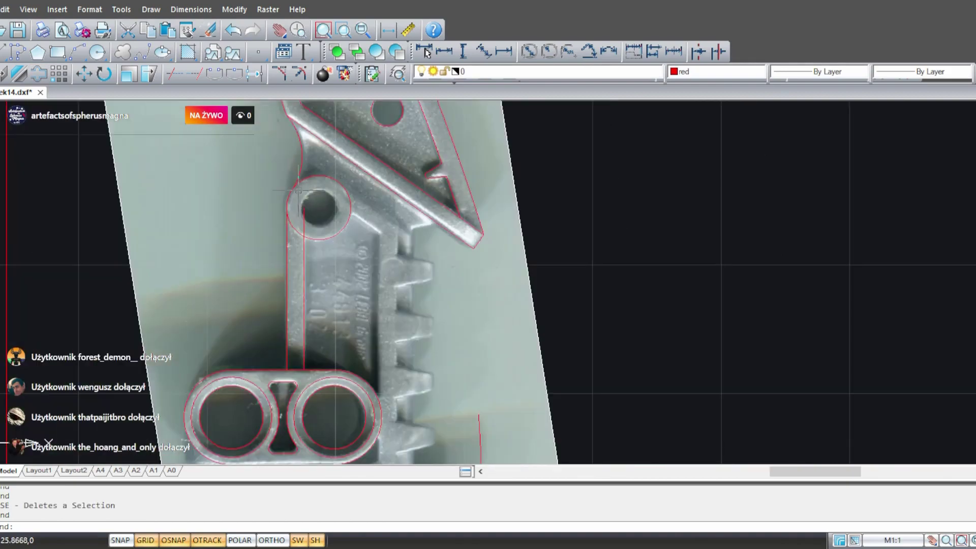
middle_click_drag(309, 285, 293, 89)
scroll(306, 195, "down", 1)
mouse_move(345, 405)
middle_mouse_down()
mouse_move(351, 342)
mouse_move(325, 227)
middle_mouse_up()
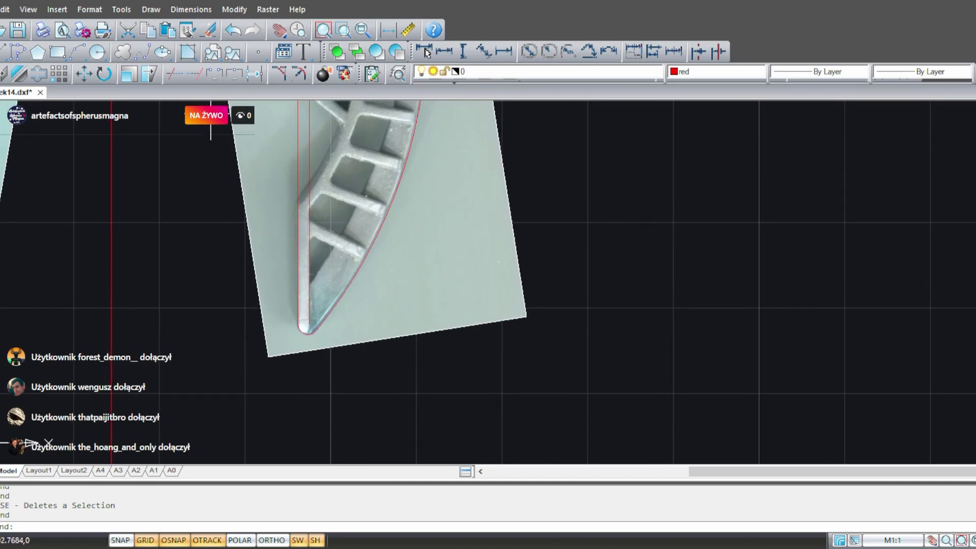
left_click(194, 74)
scroll(315, 320, "up", 4)
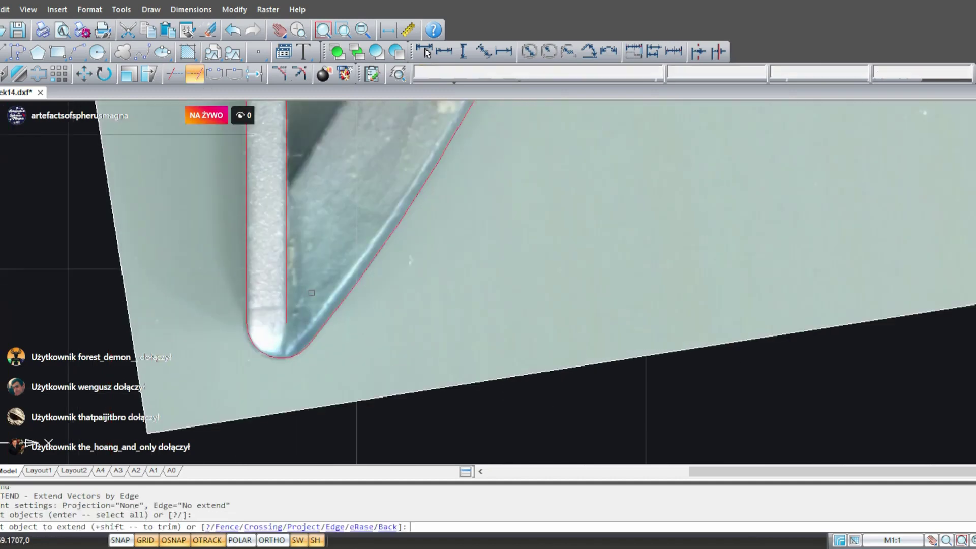
left_click(285, 299)
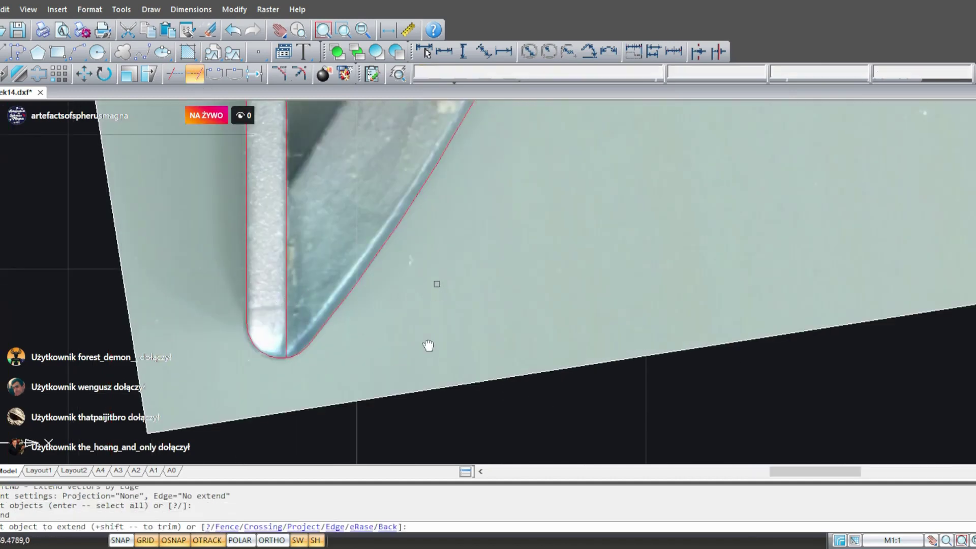
scroll(429, 346, "down", 4)
key("Escape")
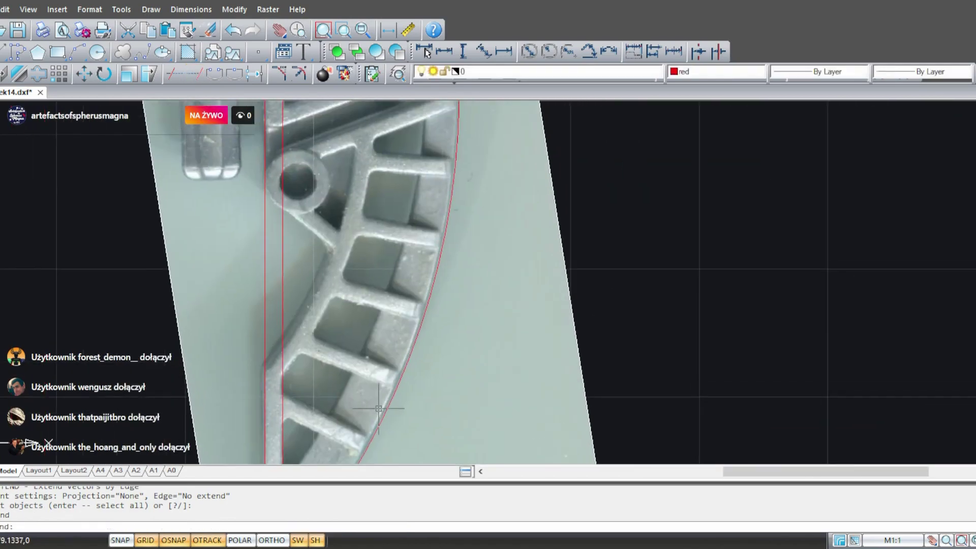
middle_click_drag(353, 232, 389, 392)
mouse_move(399, 289)
middle_mouse_down()
mouse_move(414, 441)
mouse_move(408, 505)
middle_mouse_up()
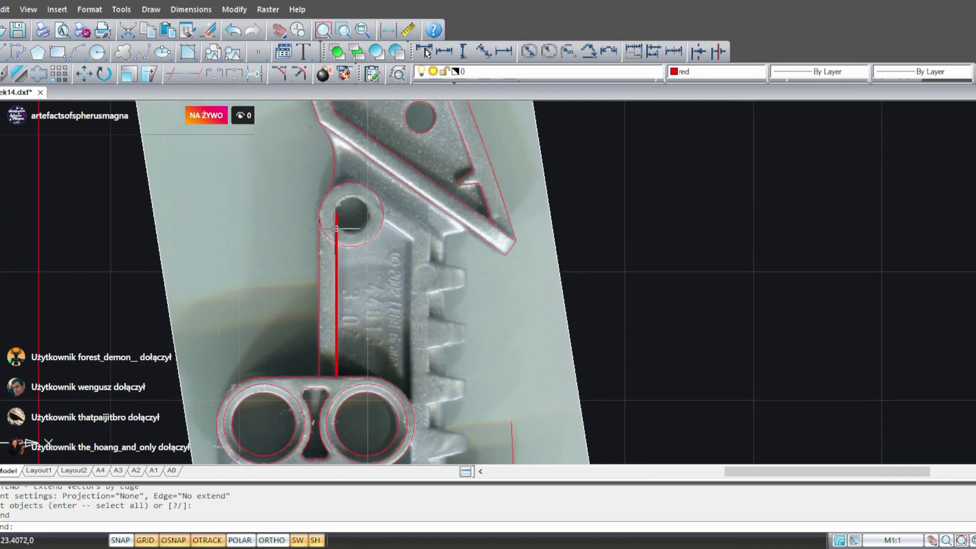
scroll(335, 228, "up", 5)
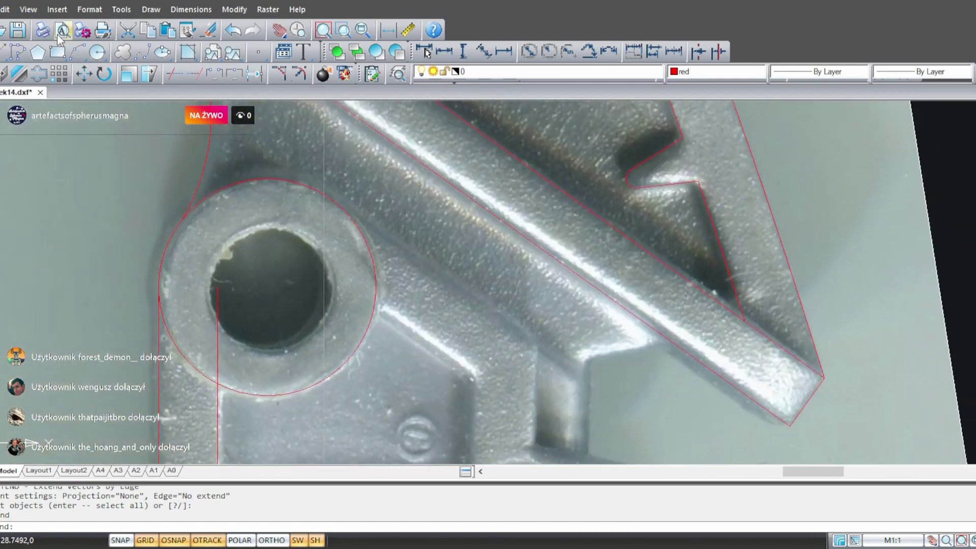
left_click(97, 52)
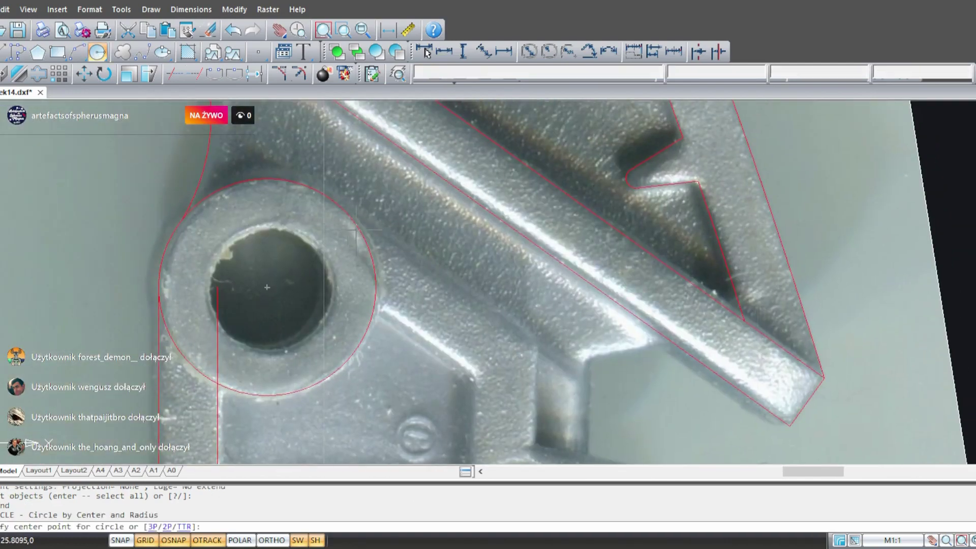
key("Tab")
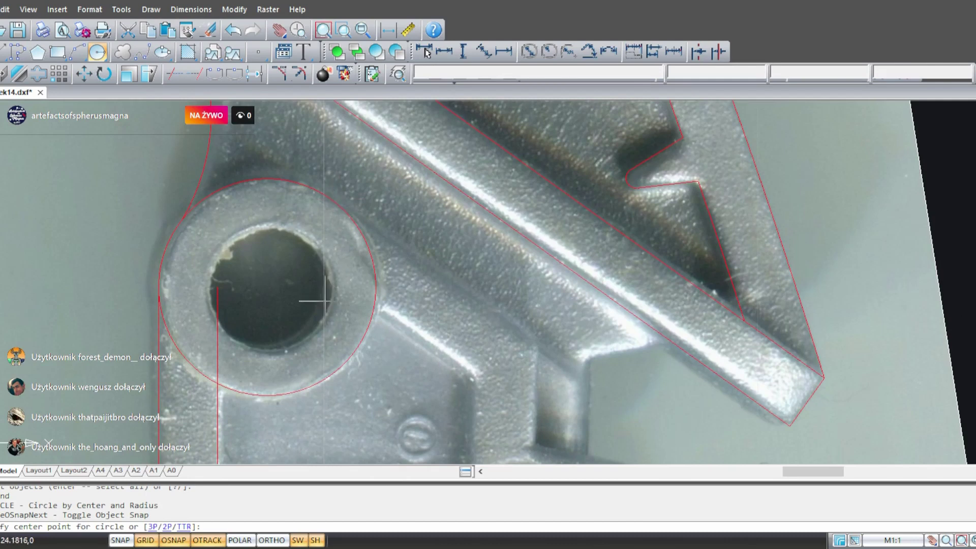
left_click(267, 287)
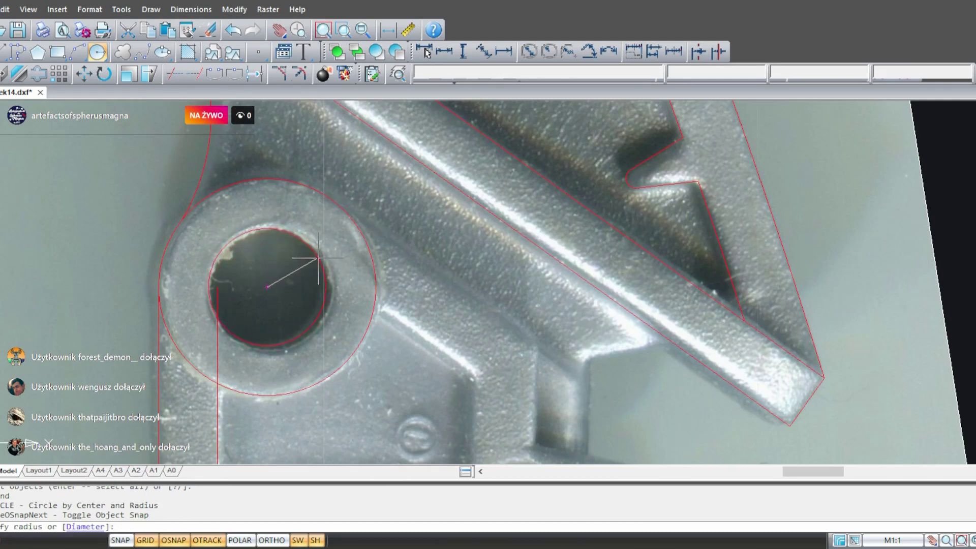
key("Escape")
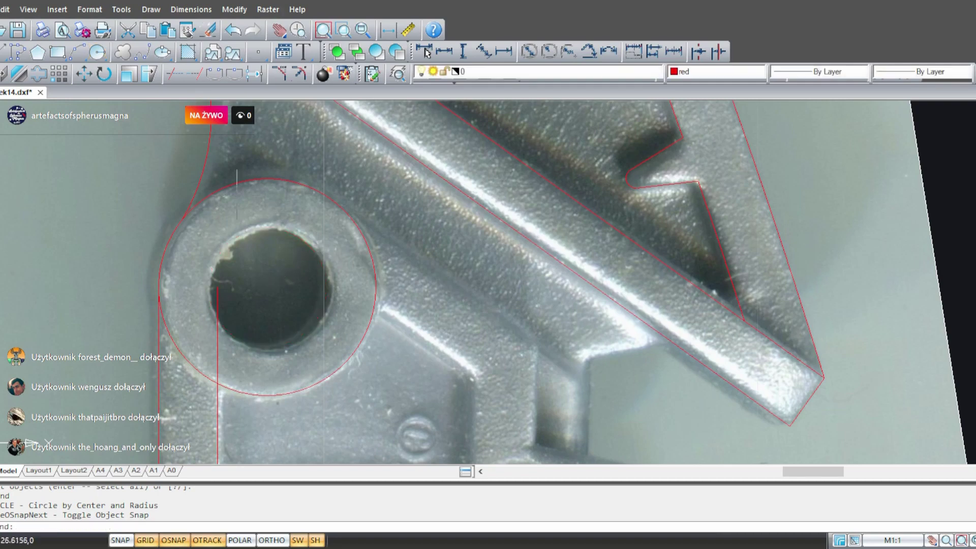
- Draw a three-point circle along the edge of the hole in the ring below the slanted bar
left_click(100, 54)
type("3")
key("Return")
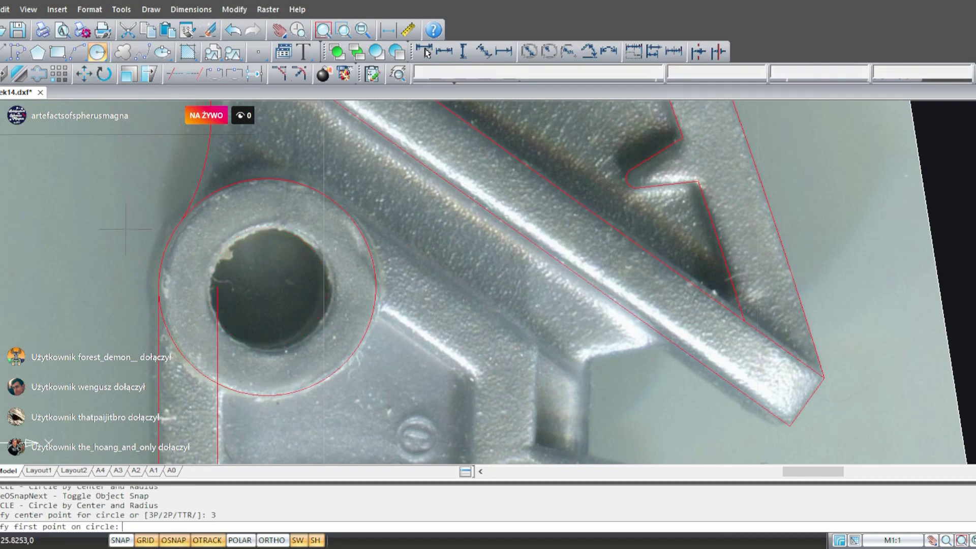
scroll(248, 286, "up", 2)
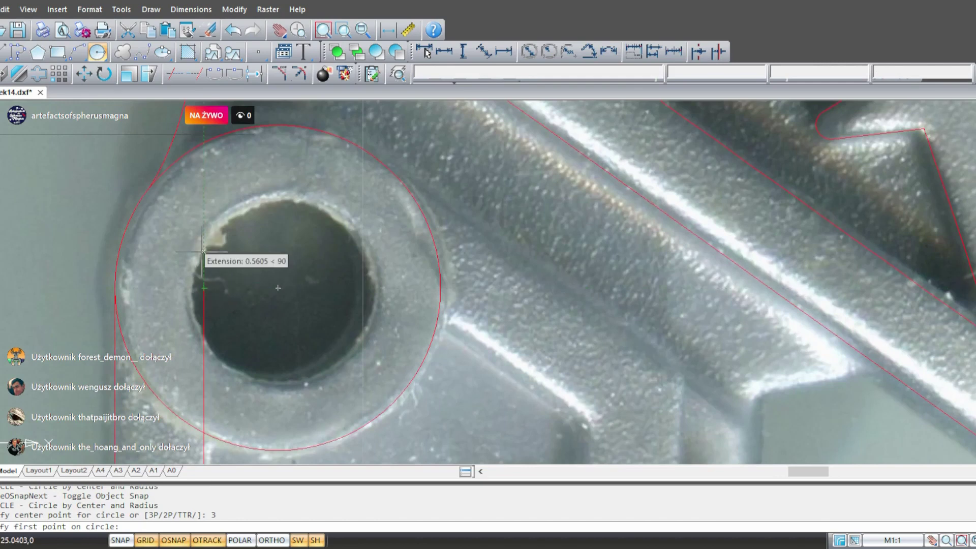
left_click(238, 209)
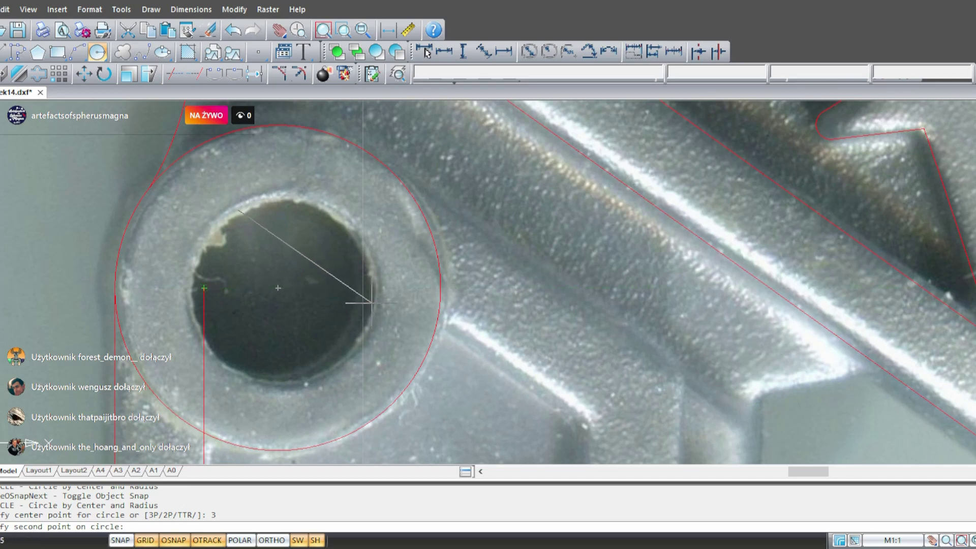
key("Tab")
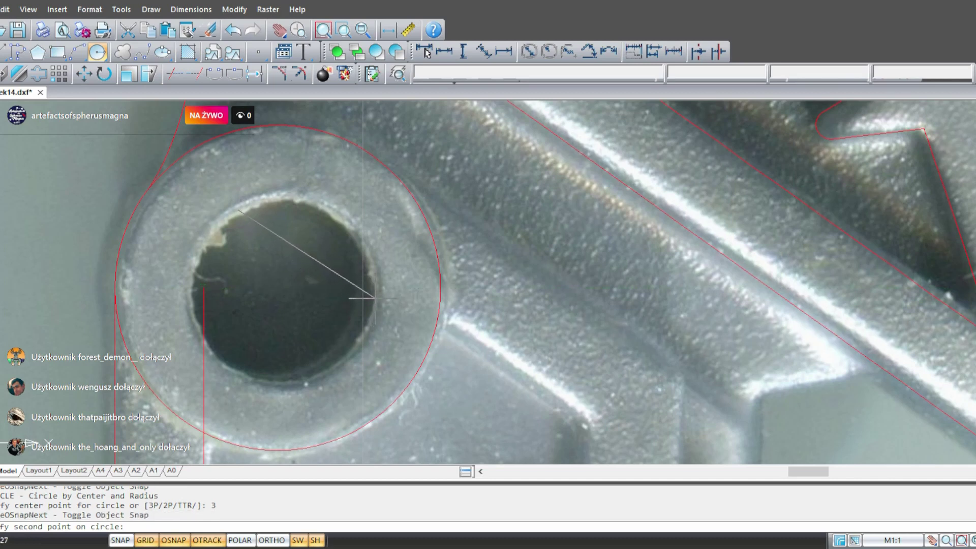
left_click(376, 285)
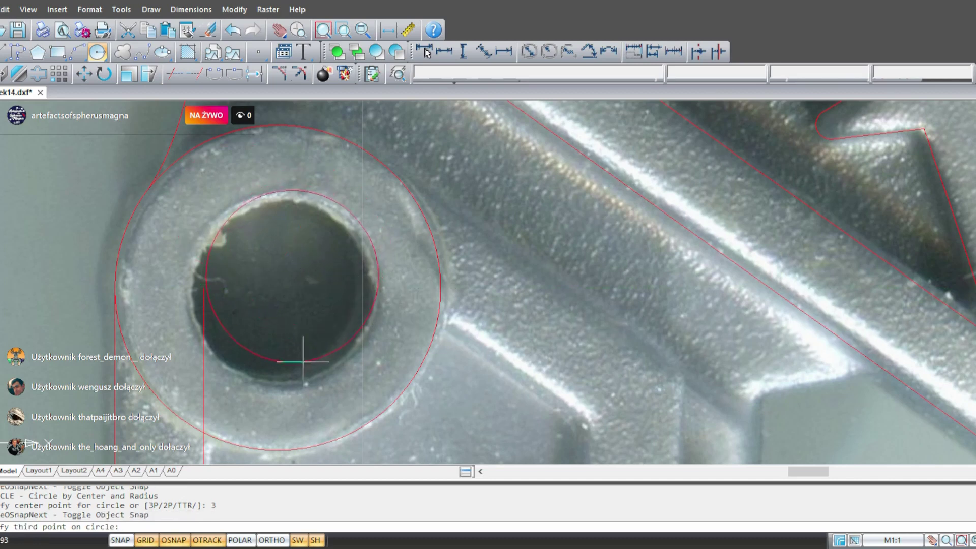
left_click(291, 381)
scroll(346, 320, "down", 3)
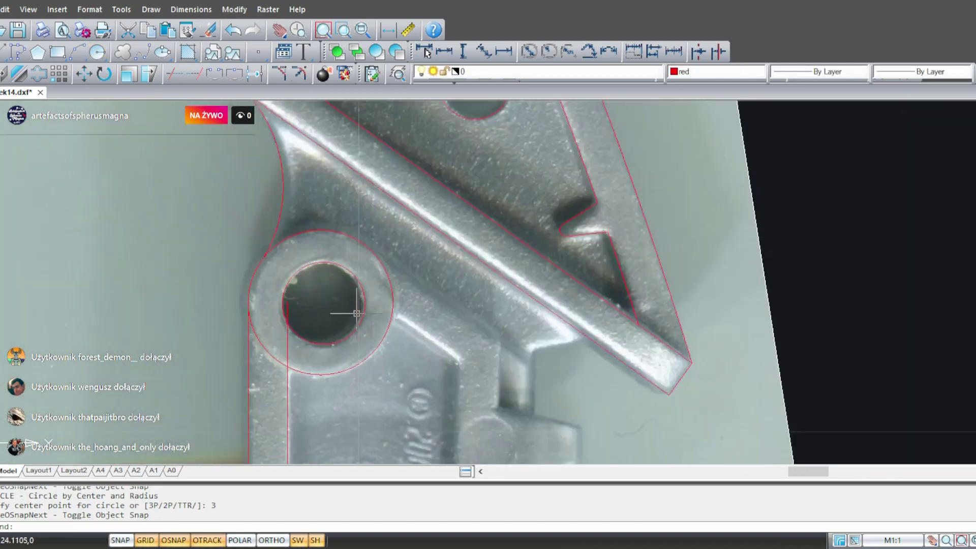
- Move the hole circle aside and place it back by its centre onto the centre of the ring's outer circle
scroll(363, 338, "up", 3)
left_click(338, 310)
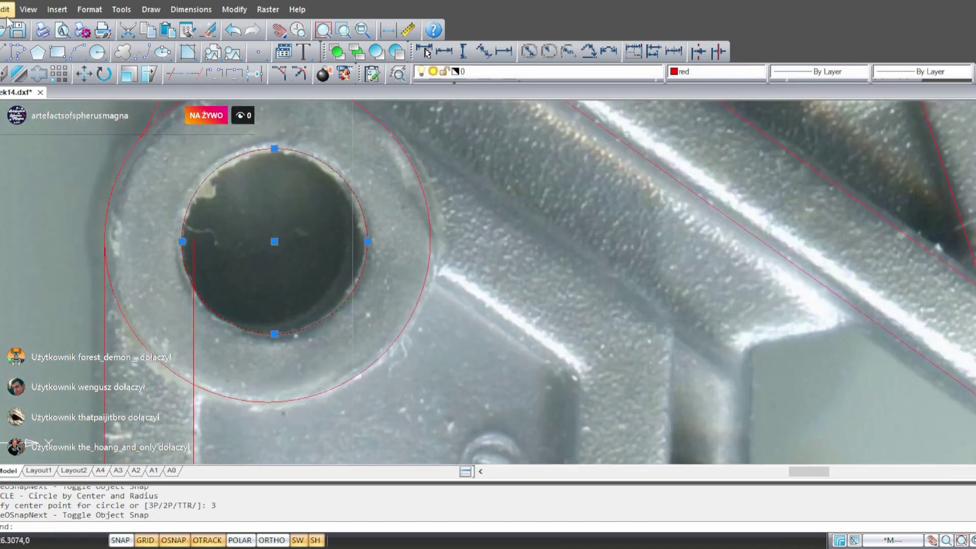
left_click(84, 75)
left_click(316, 262)
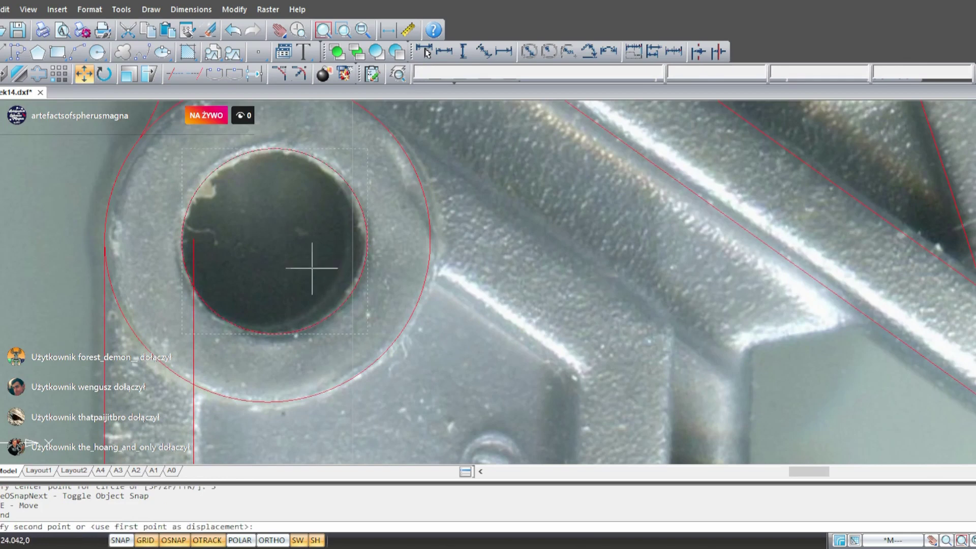
left_click(597, 346)
left_click(668, 381)
left_click(600, 338)
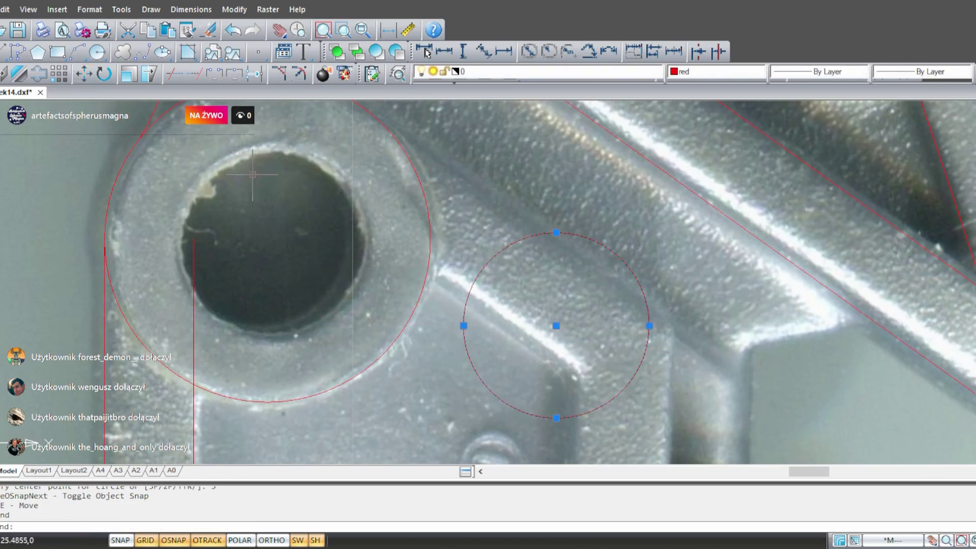
left_click(83, 75)
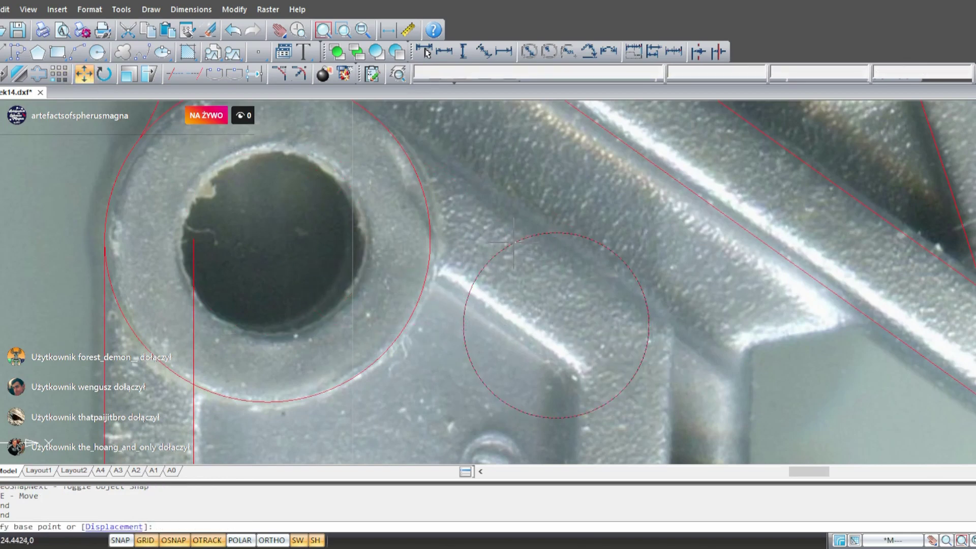
key("Tab")
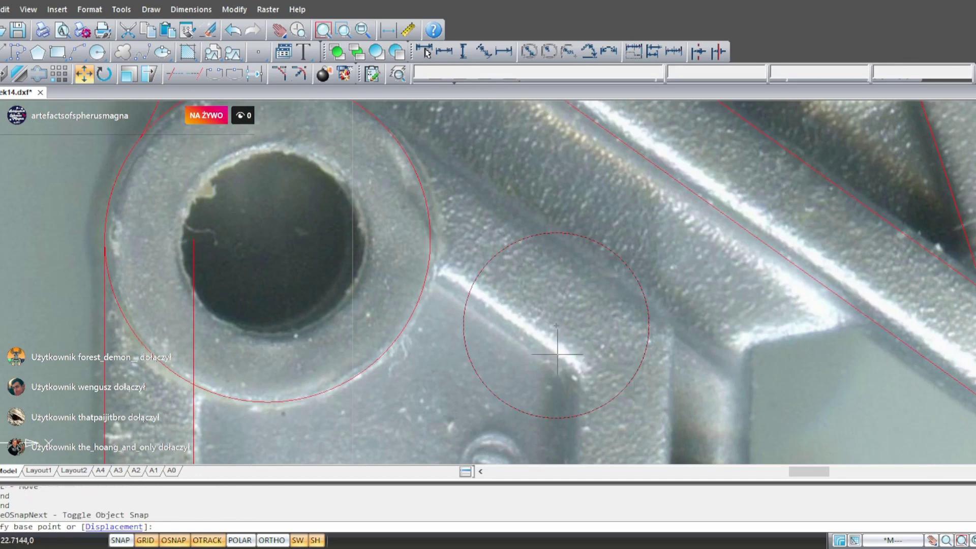
left_click(557, 325)
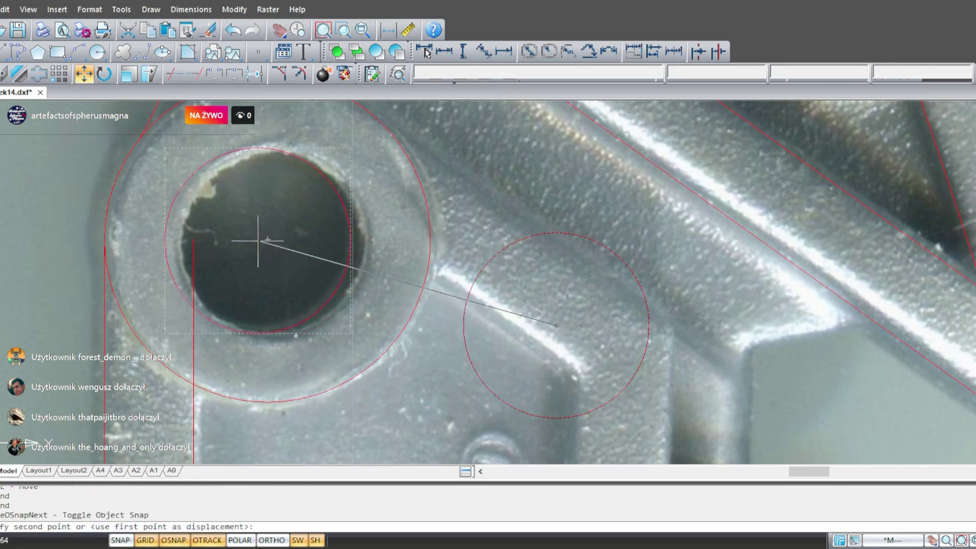
left_click(265, 242)
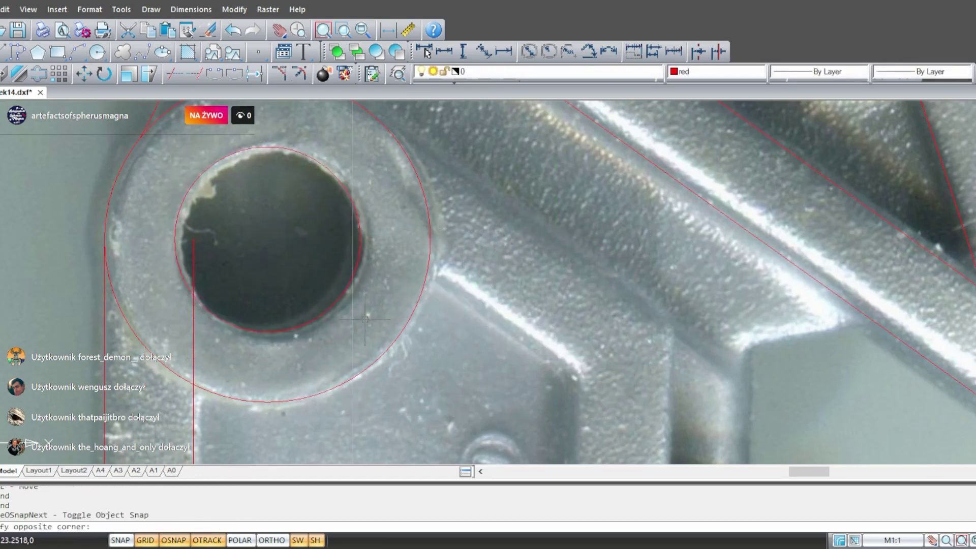
- Repeat moving the hole circle off the ring and back by its centre onto the ring's centre
left_click(211, 171)
left_click(85, 75)
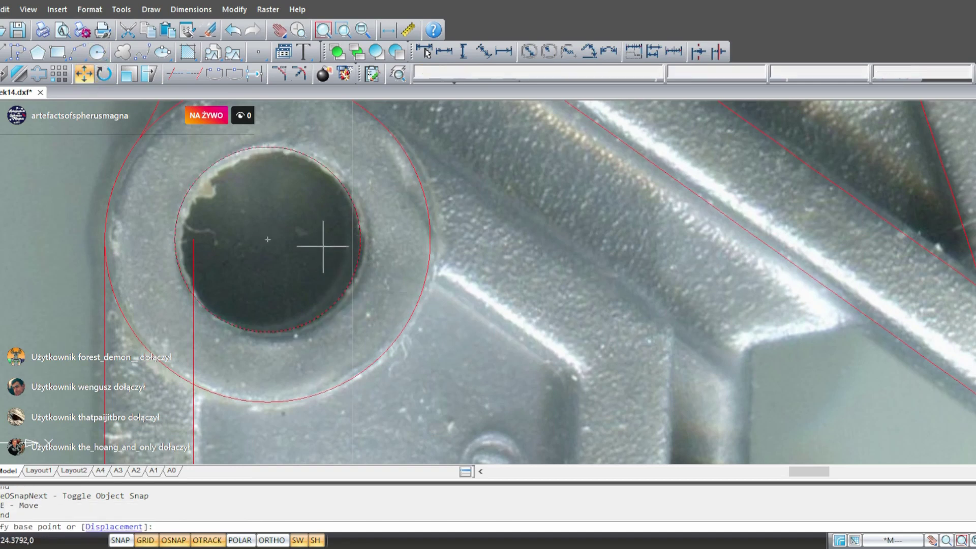
left_click(268, 240)
left_click(593, 303)
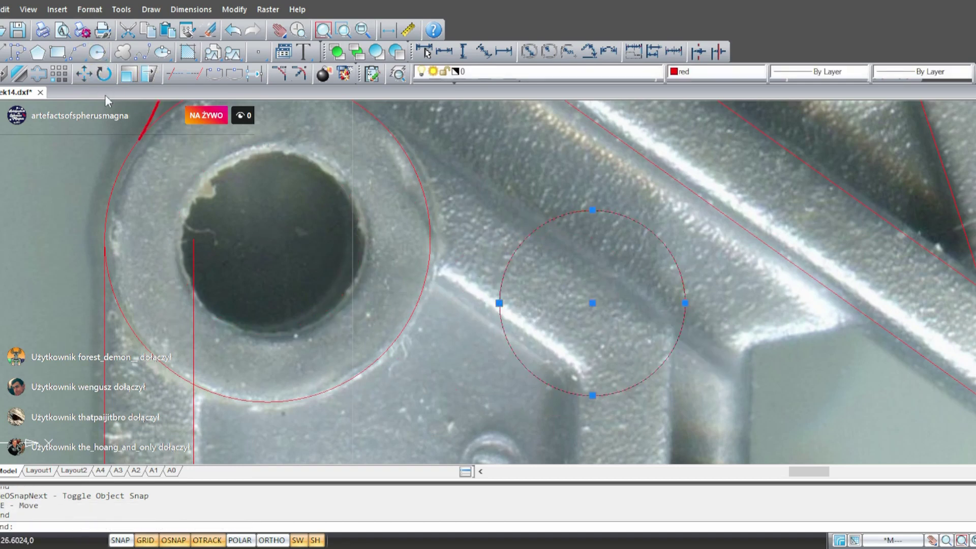
left_click(85, 75)
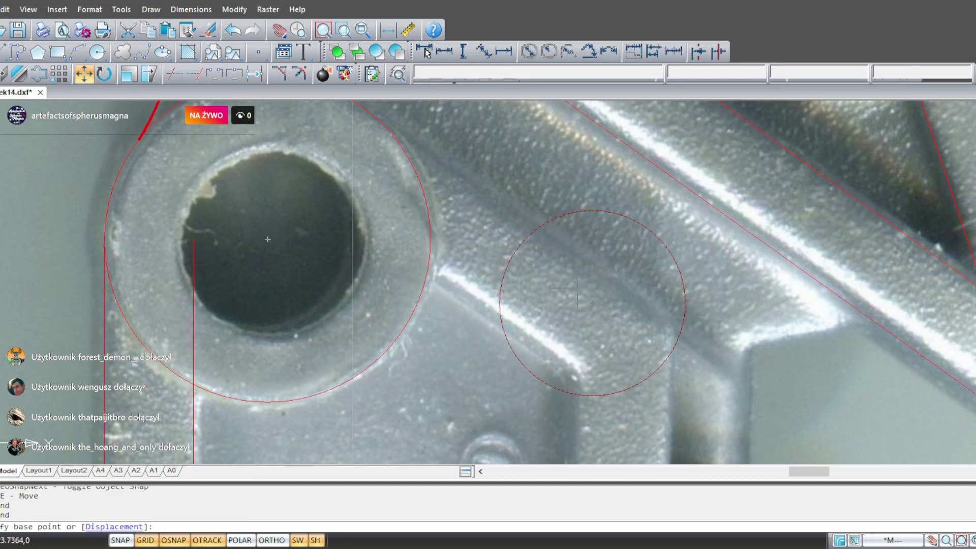
left_click(592, 303)
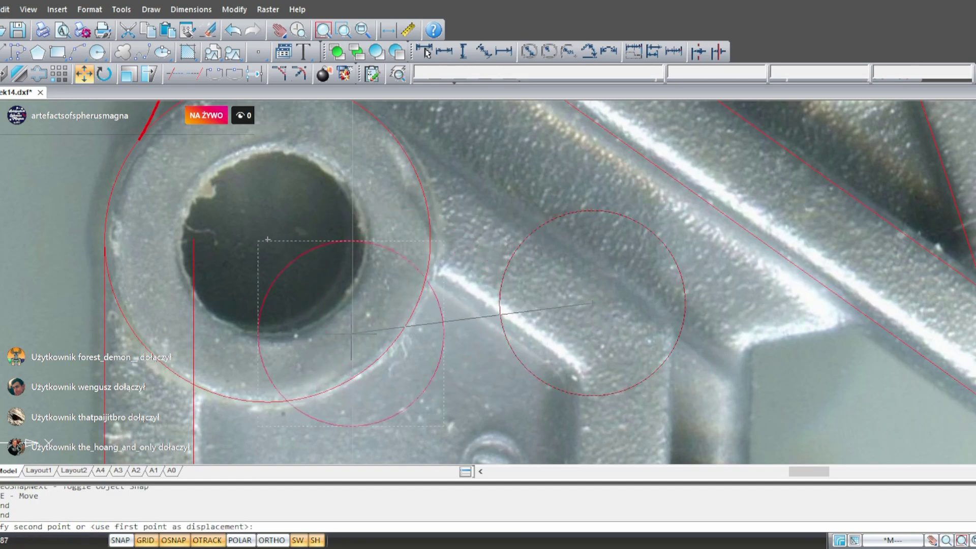
left_click(267, 240)
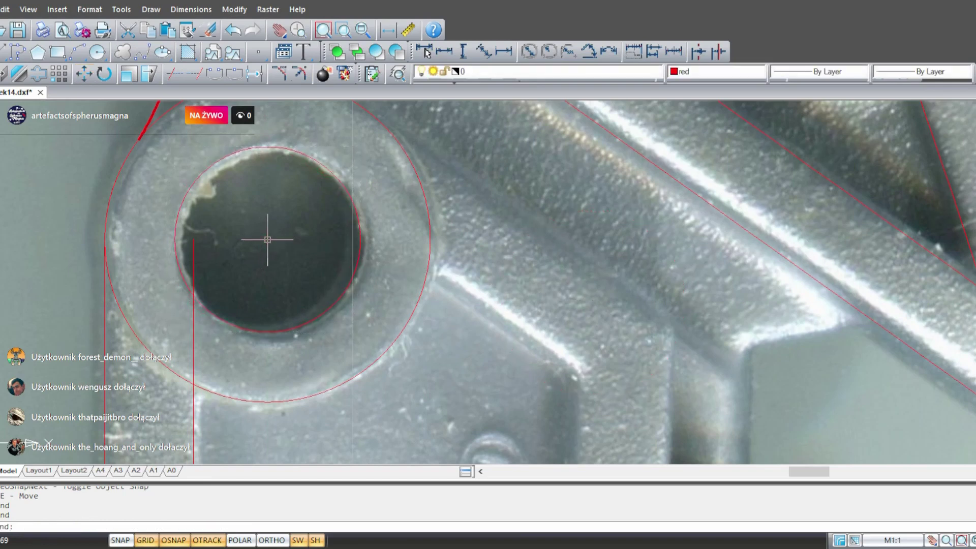
- Trim the inner vertical edge line inside the ring back to the ring's outer circle
left_click(175, 73)
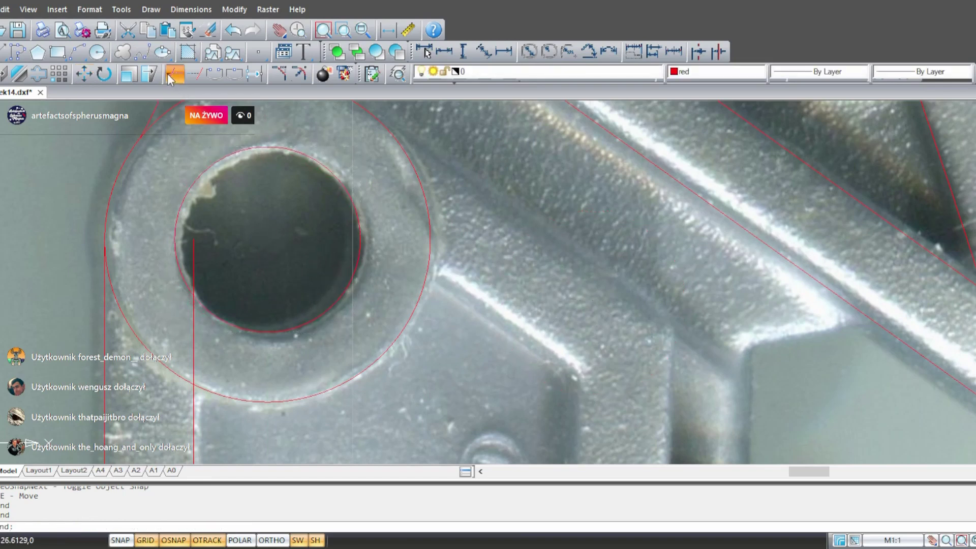
left_click(194, 254)
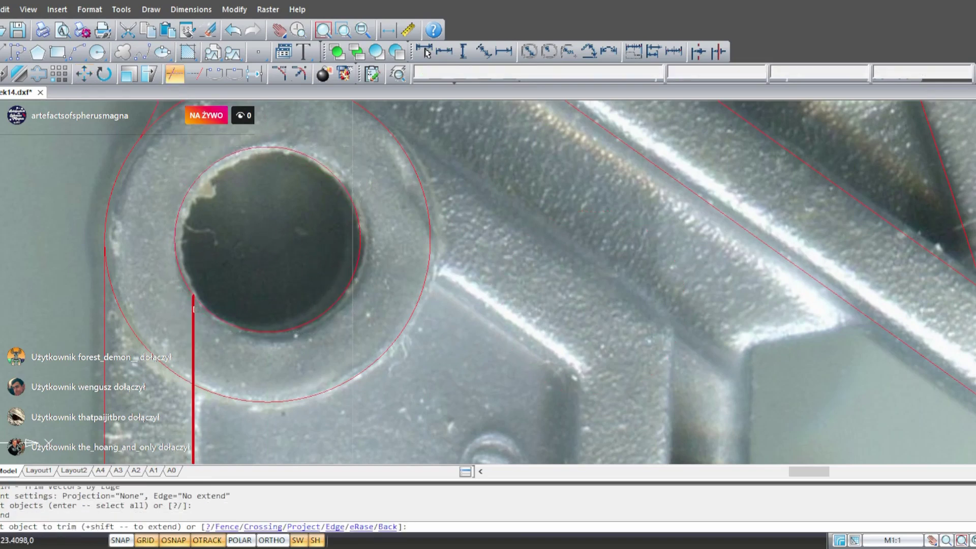
left_click(193, 351)
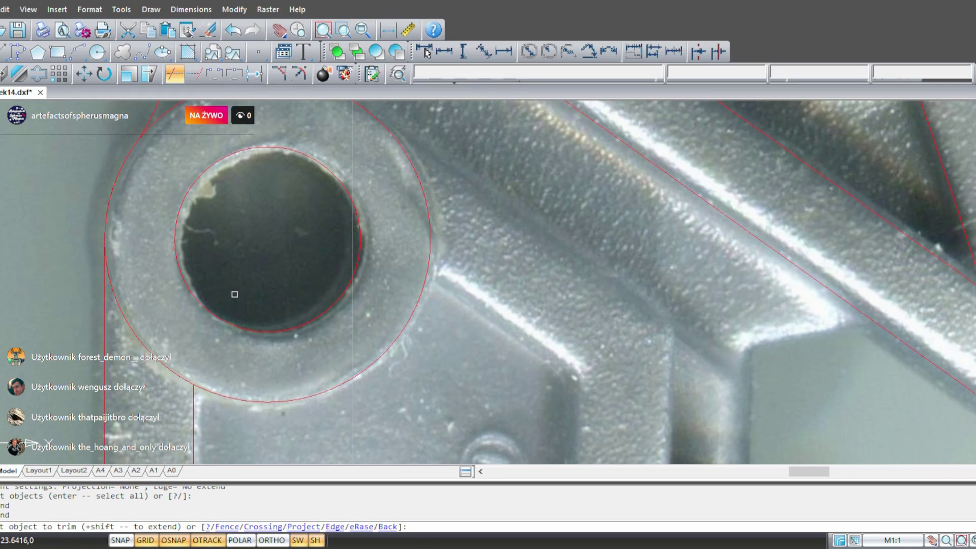
key("Escape")
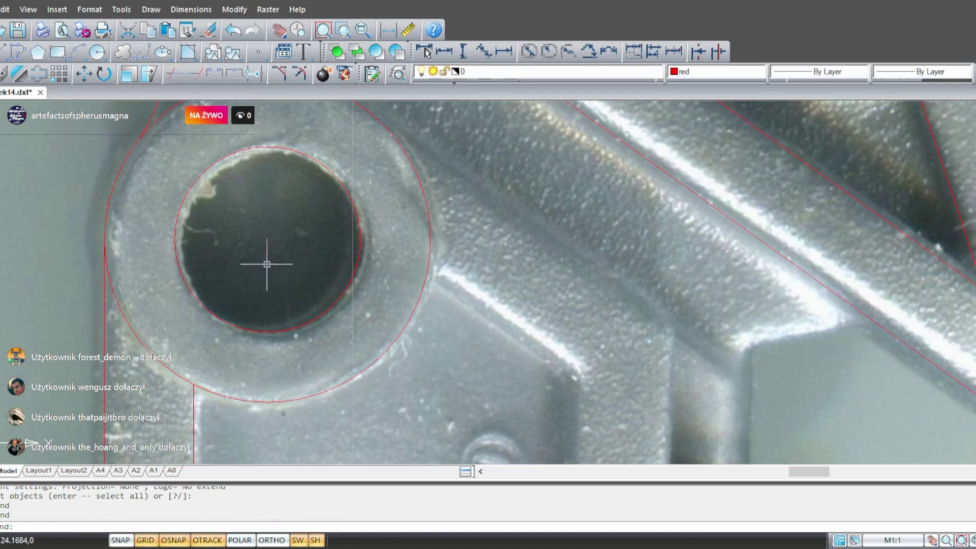
- Try to trace the groove edge below the slanted bar with a line from the ring's outer circle, and delete the line
middle_click_drag(300, 322, 446, 259)
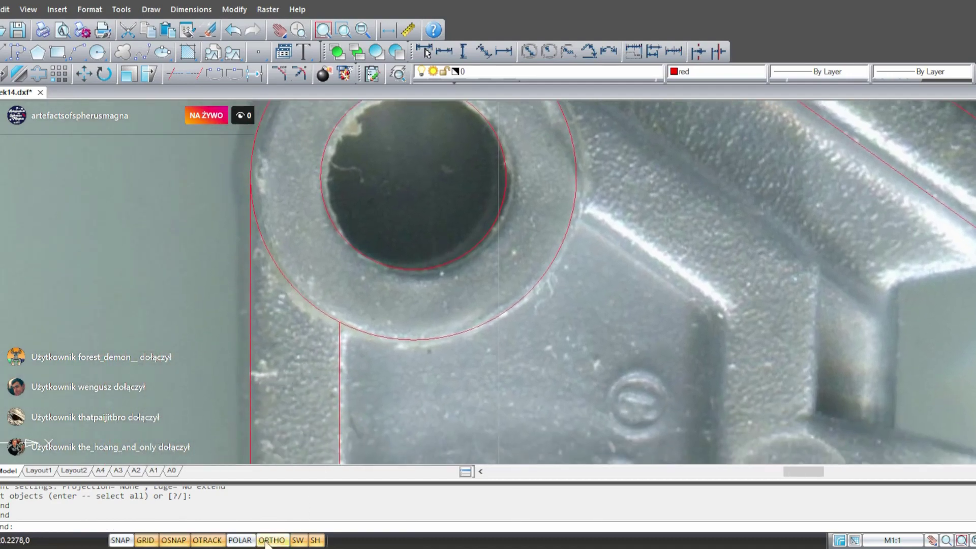
mouse_move(529, 373)
middle_mouse_down()
mouse_move(462, 312)
mouse_move(362, 441)
middle_mouse_up()
scroll(245, 289, "down", 3)
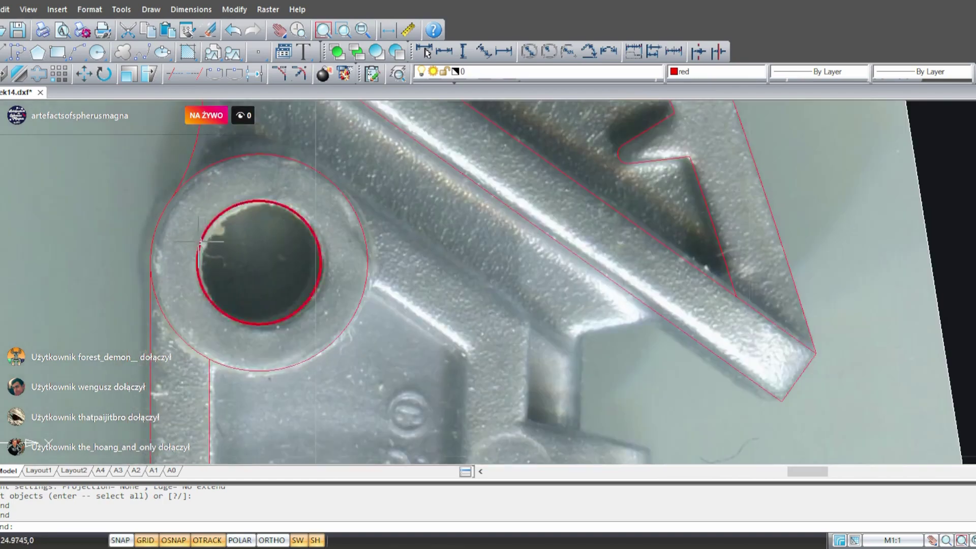
middle_click_drag(244, 289, 210, 309)
type("l")
key("Return")
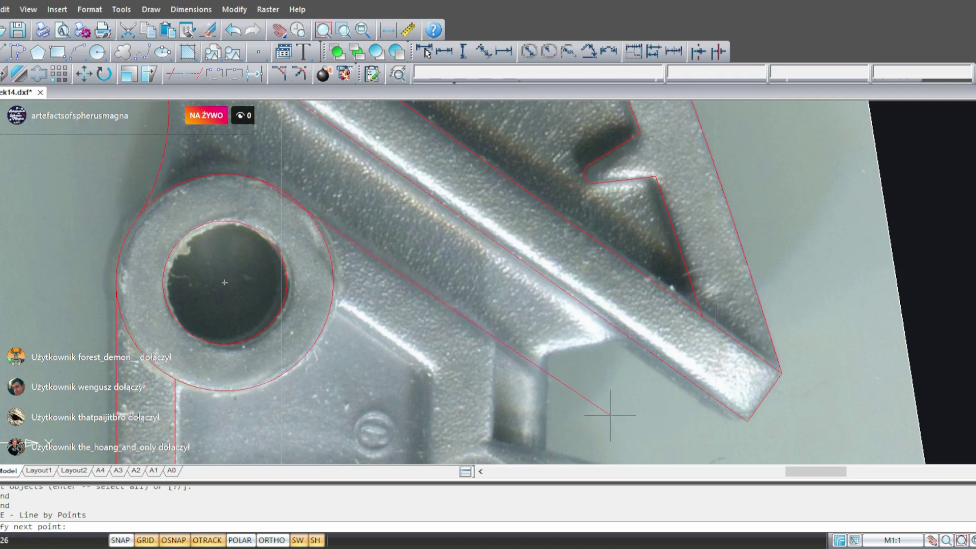
left_click(610, 415)
key("Return")
scroll(545, 349, "down", 2)
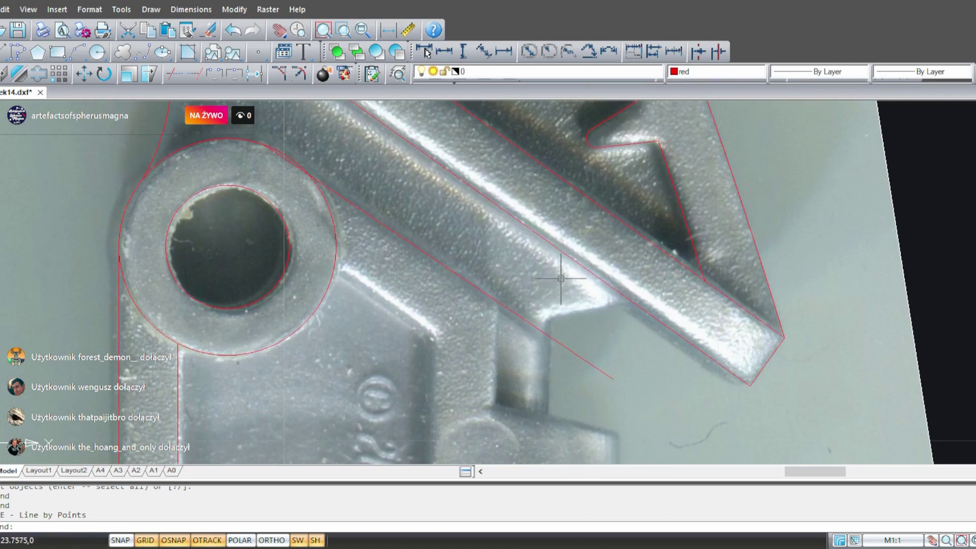
middle_click_drag(432, 255, 330, 301)
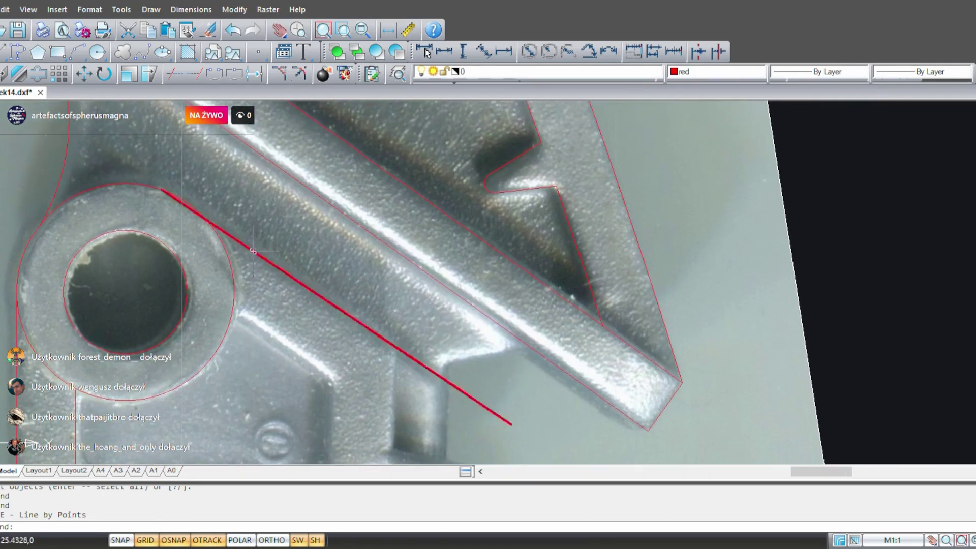
left_click(267, 262)
key("Delete")
- Cut the line along the lower edge of the slanted bar out of the drawing
middle_click_drag(278, 232, 355, 328)
left_click(355, 283)
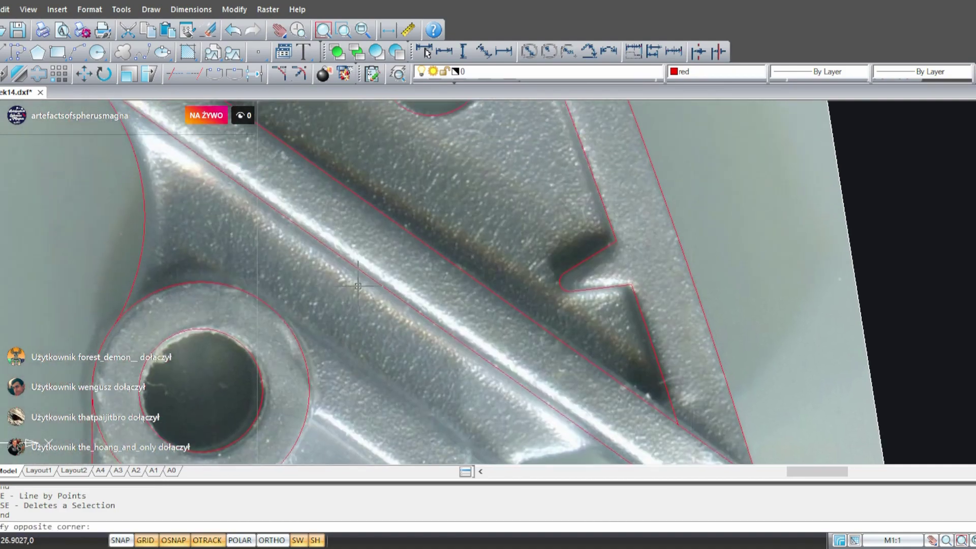
left_click(408, 305)
key("ctrl+x")
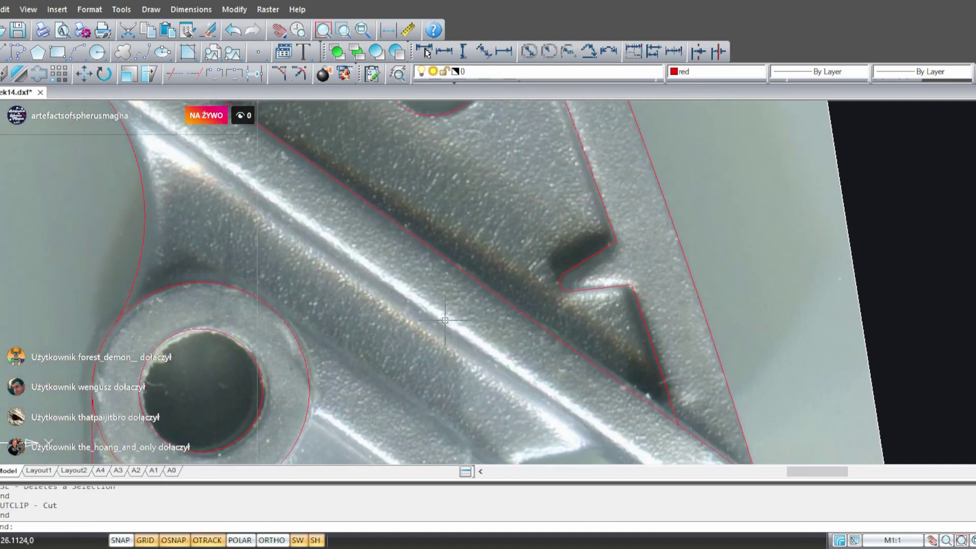
- Undo cutting the line along the slanted bar's lower edge, and copy that line to the clipboard
key("ctrl+z")
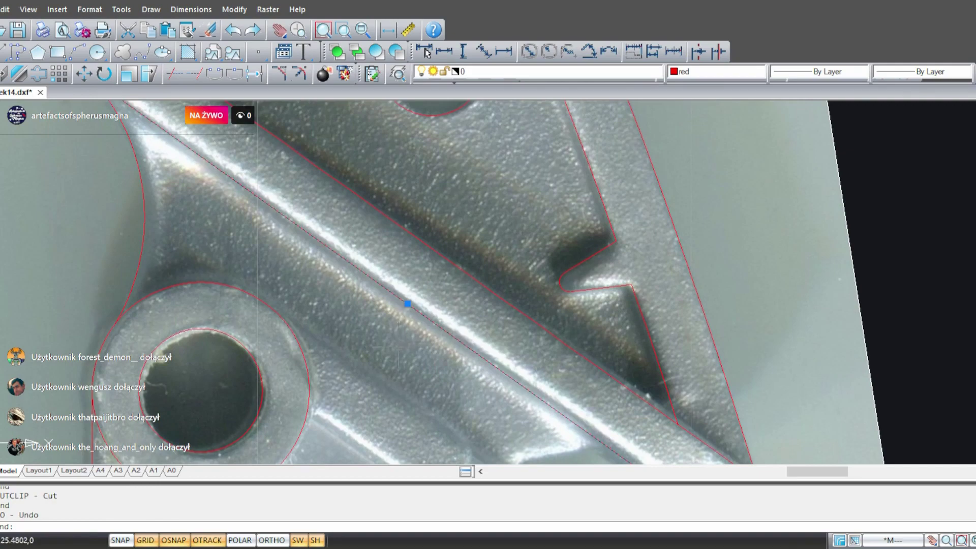
key("ctrl+c")
type("v")
scroll(387, 389, "down", 3)
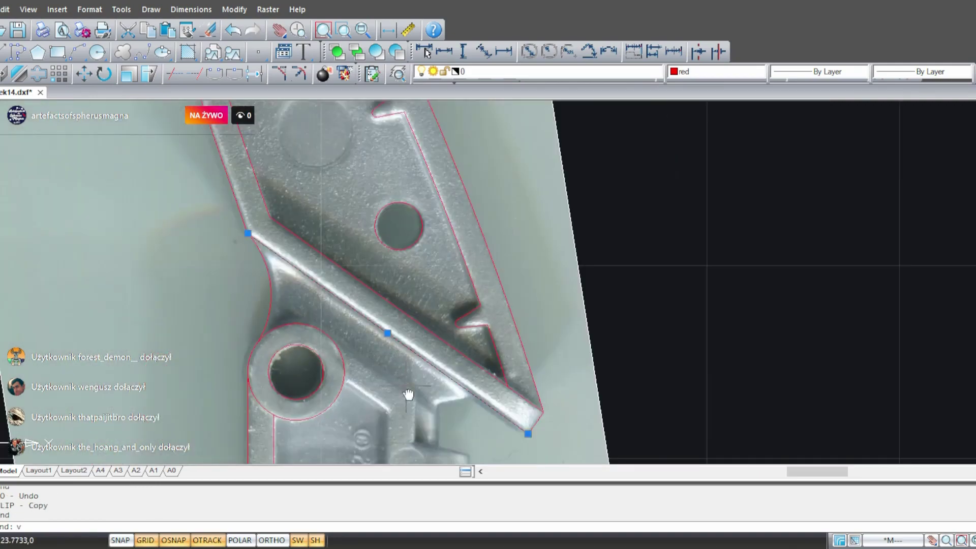
middle_click_drag(395, 331, 383, 260)
key("Escape")
- Delete the line along the slanted bar's lower edge and undo the deletion
left_click(383, 256)
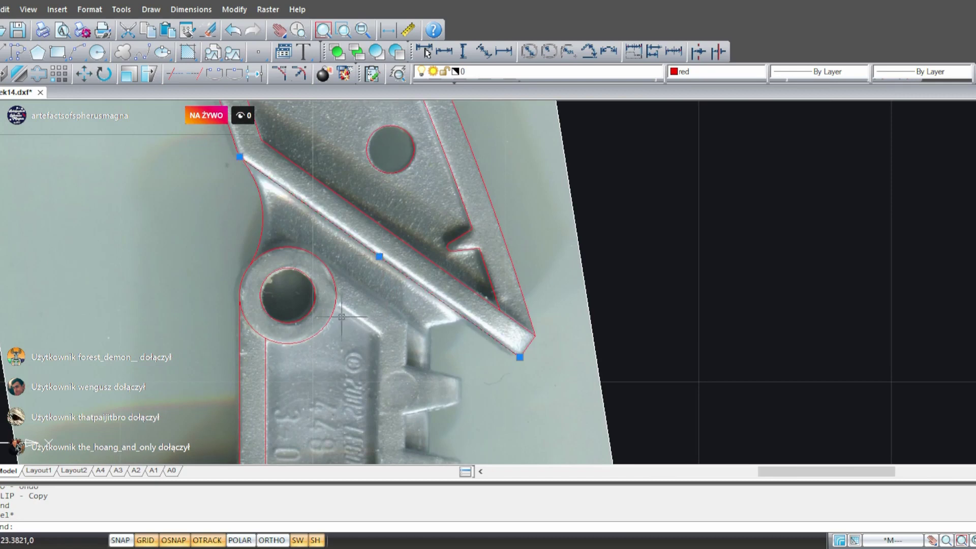
key("Delete")
key("ctrl+z")
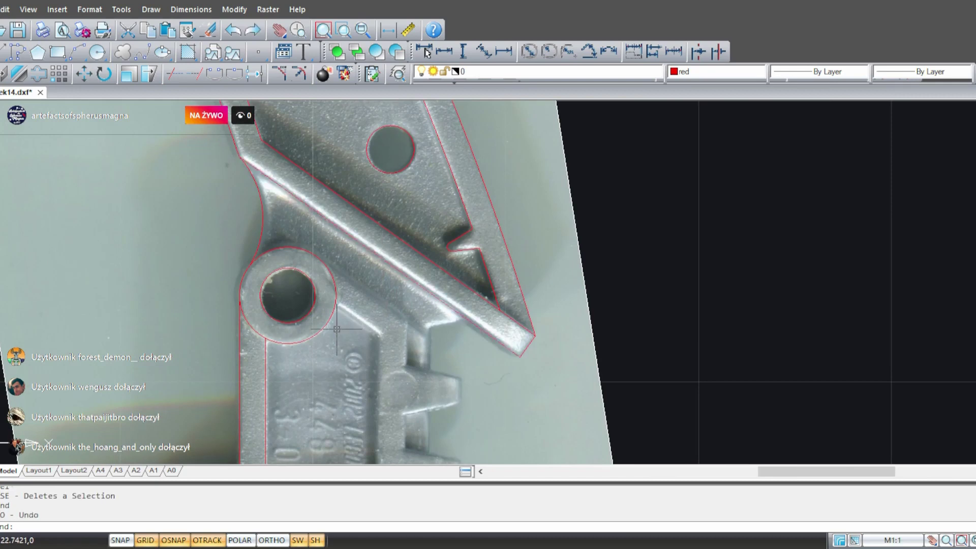
- Copy the slanted bar's lower edge line and paste the duplicate across the blade's outer edge, extending beyond the photo
scroll(383, 275, "up", 2)
left_click(385, 273)
left_click(372, 240)
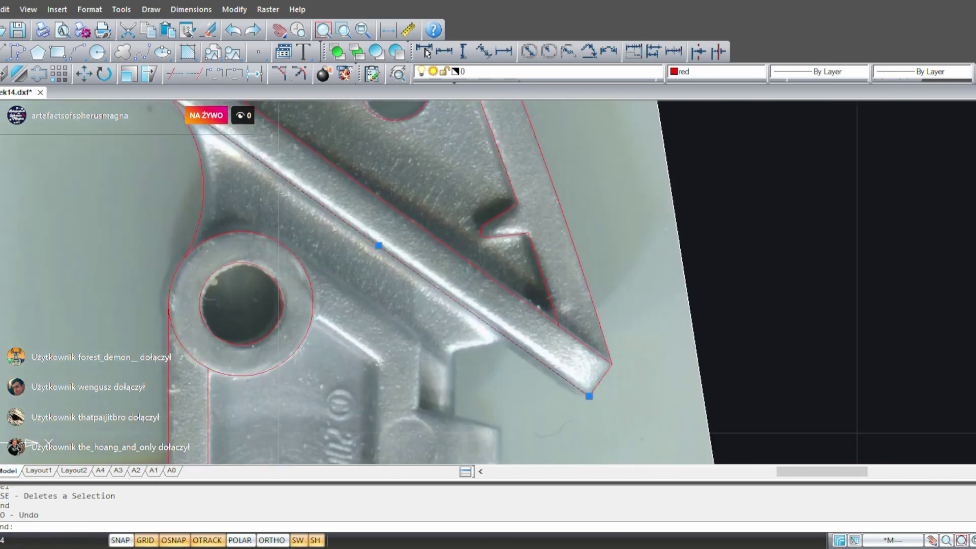
key("ctrl+c")
key("ctrl+v")
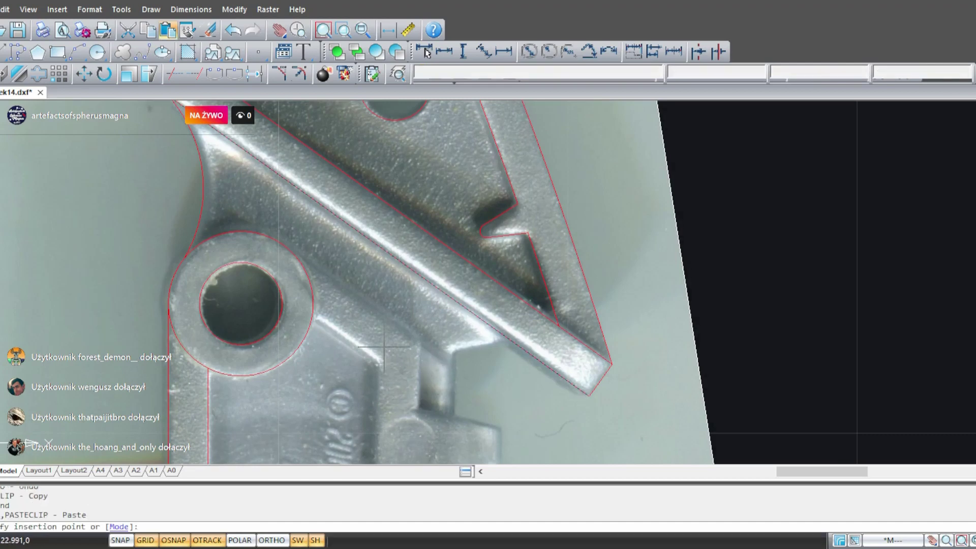
left_click(390, 377)
- Rotate the pasted line perpendicular to the slanted bar with ortho mode on
left_click(762, 336)
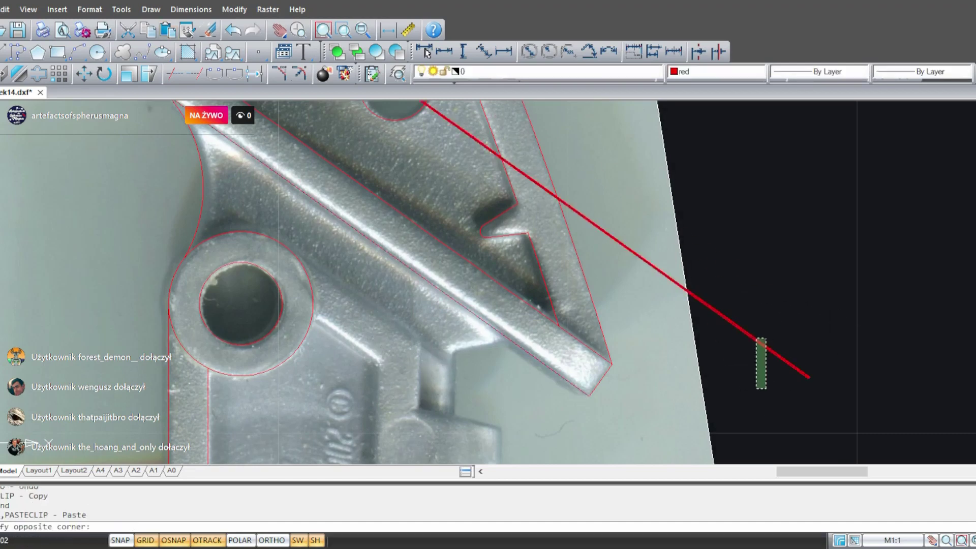
left_click(752, 388)
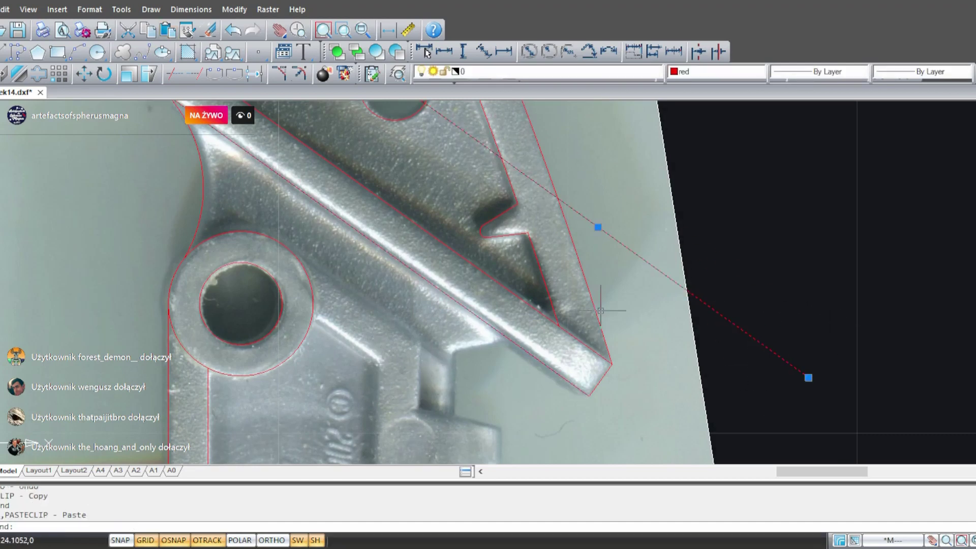
left_click(104, 74)
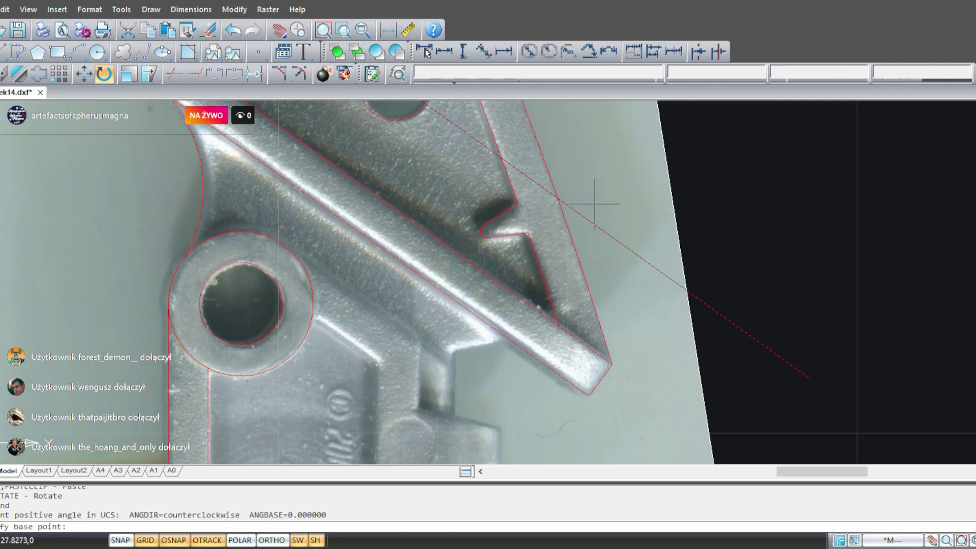
key("F8")
left_click(628, 283)
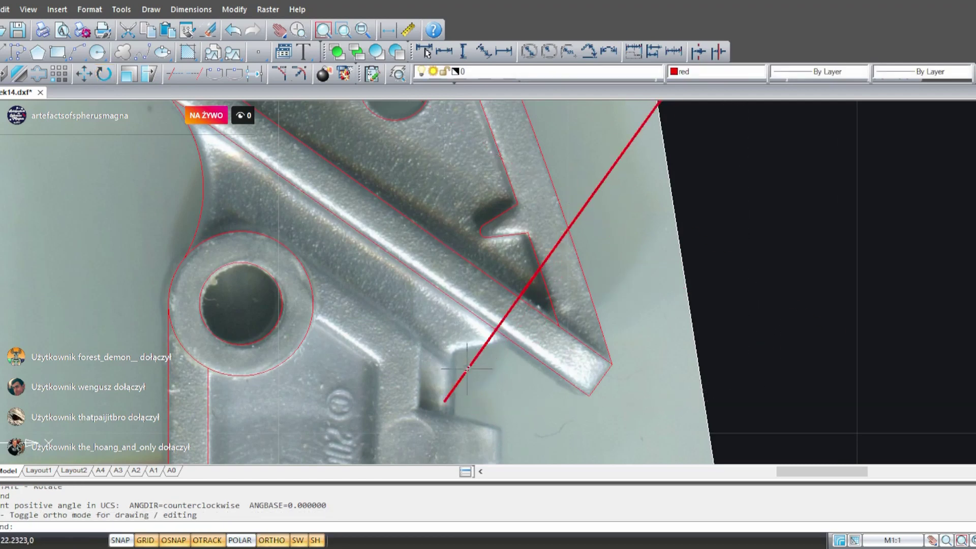
left_click(477, 392)
- Cut the rotated perpendicular line and paste it with its lower end at the ring's centre
left_click(453, 361)
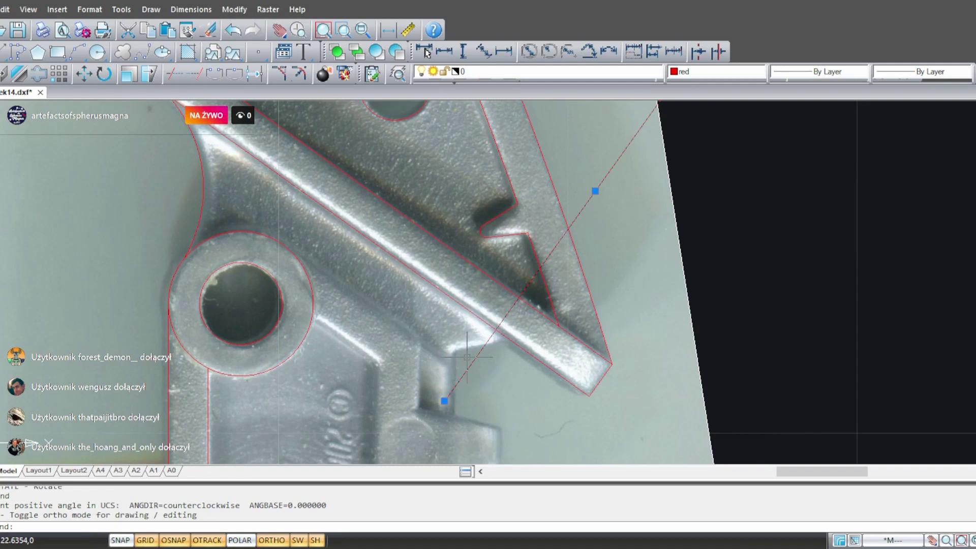
key("ctrl+x")
key("ctrl+v")
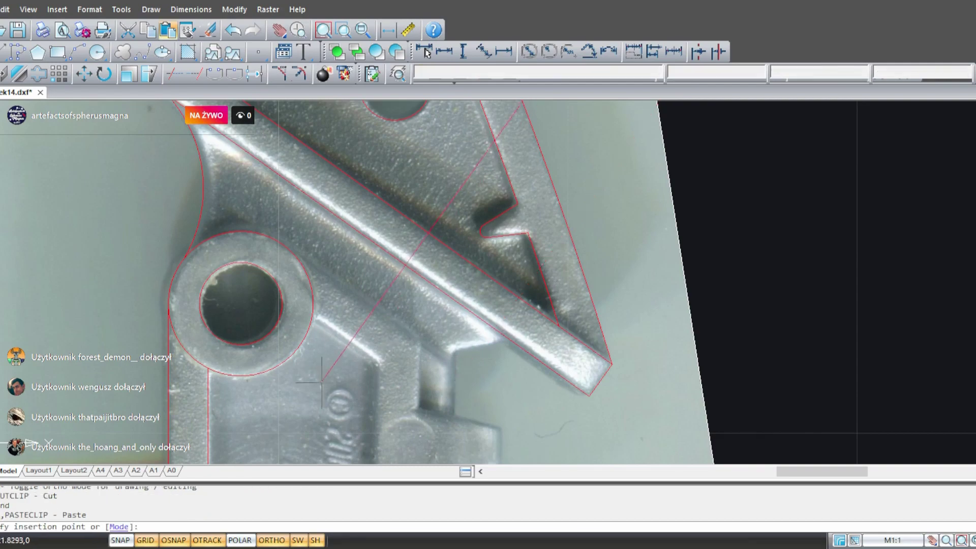
left_click(241, 303)
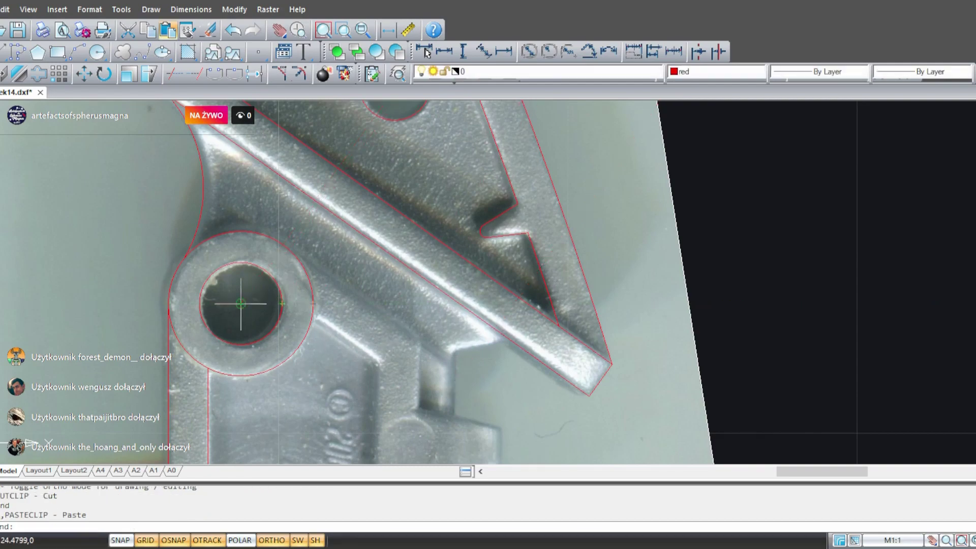
- Copy the slanted bar's lower edge line again and paste the duplicate in the empty area beside the photo
scroll(301, 239, "up", 2)
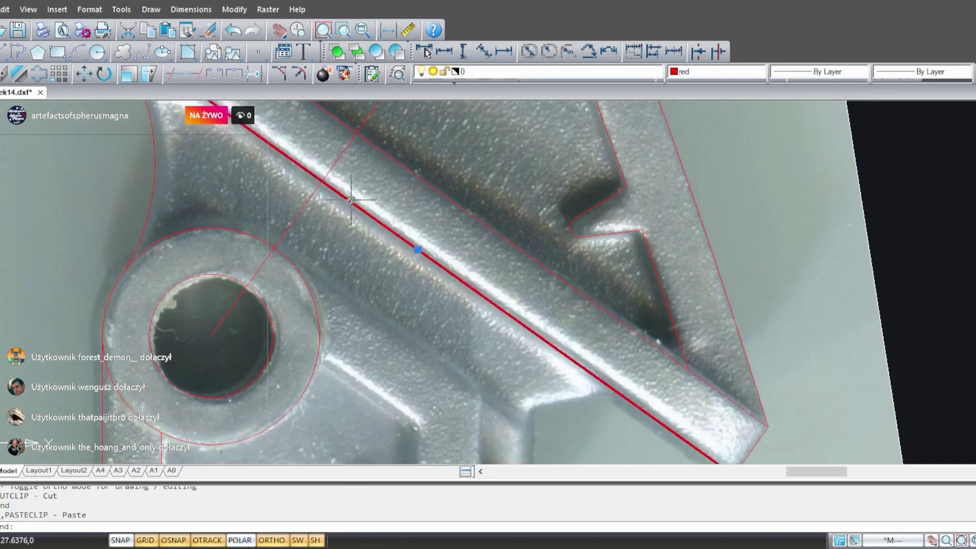
key("ctrl+c")
key("ctrl+v")
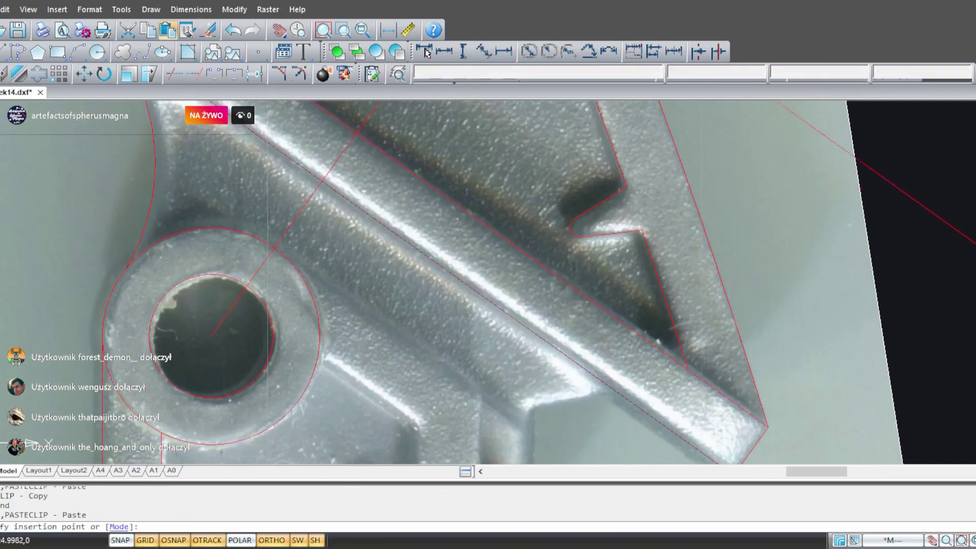
scroll(451, 295, "down", 2)
left_click(708, 356)
- Move the pasted line by its upper end to where the perpendicular helper line crosses the ring's outer circle
left_click(814, 302)
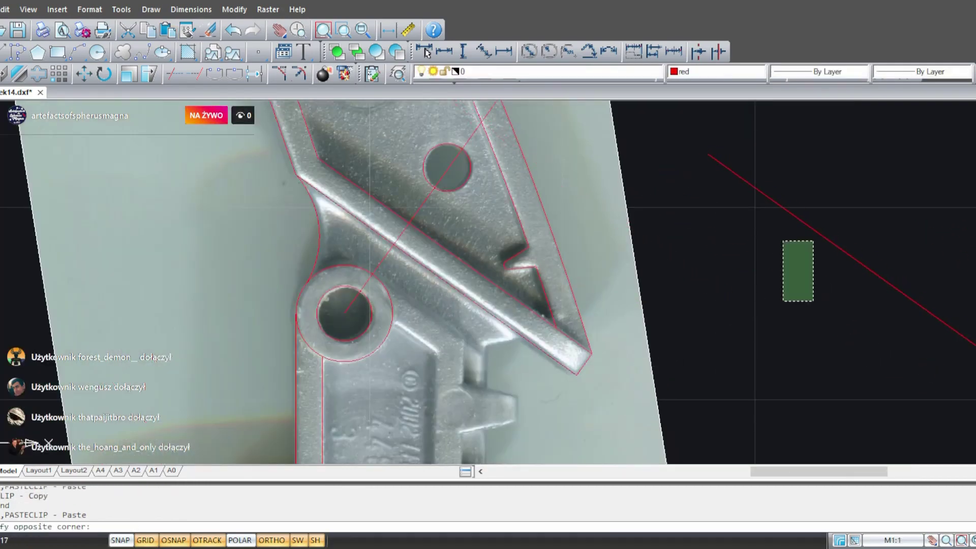
left_click(678, 170)
left_click(84, 74)
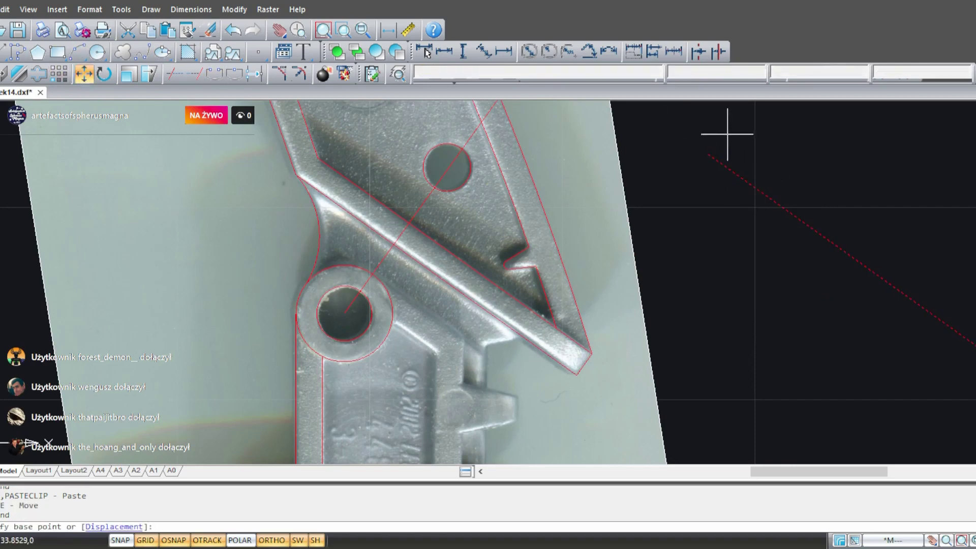
left_click(708, 154)
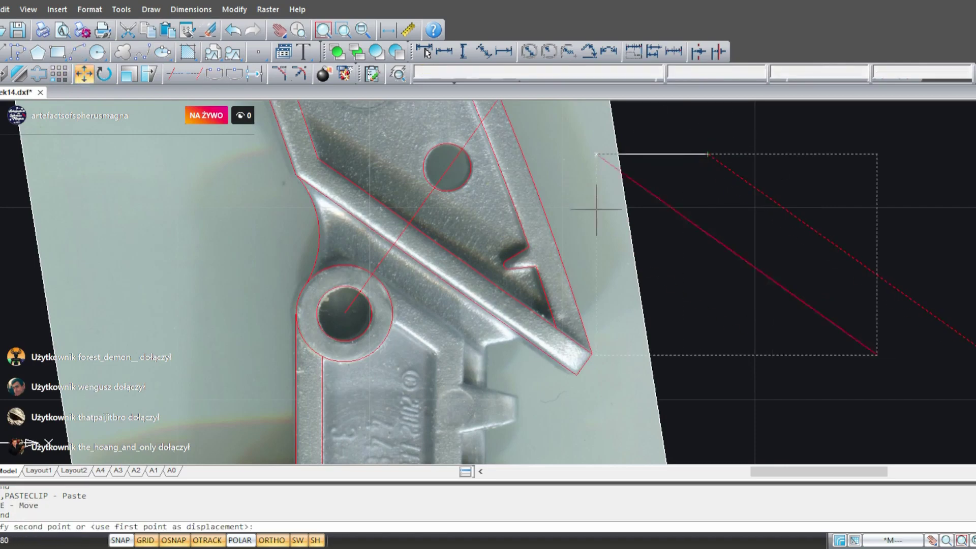
left_click(373, 275)
middle_click_drag(353, 281, 368, 232)
- Delete the perpendicular helper line running from the ring's centre
left_click(372, 264)
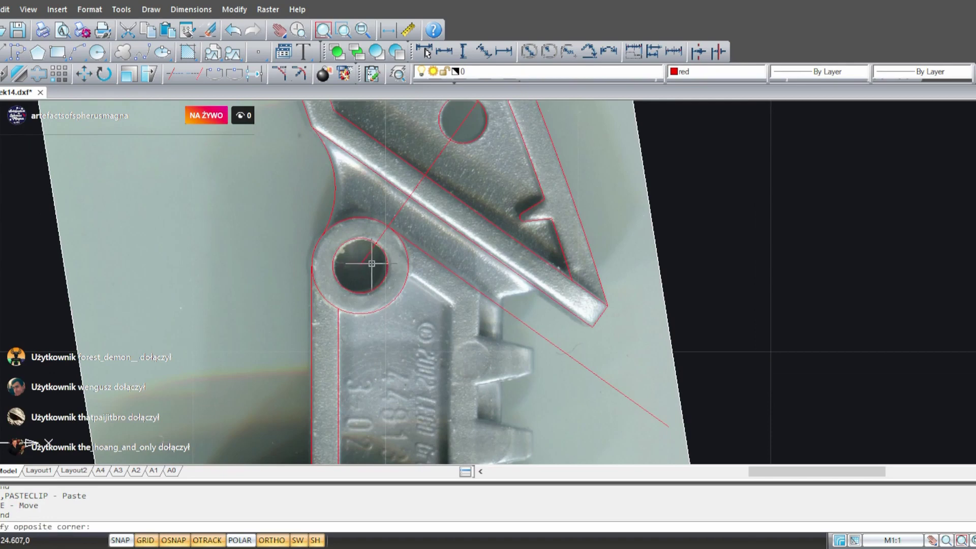
left_click(452, 104)
key("Delete")
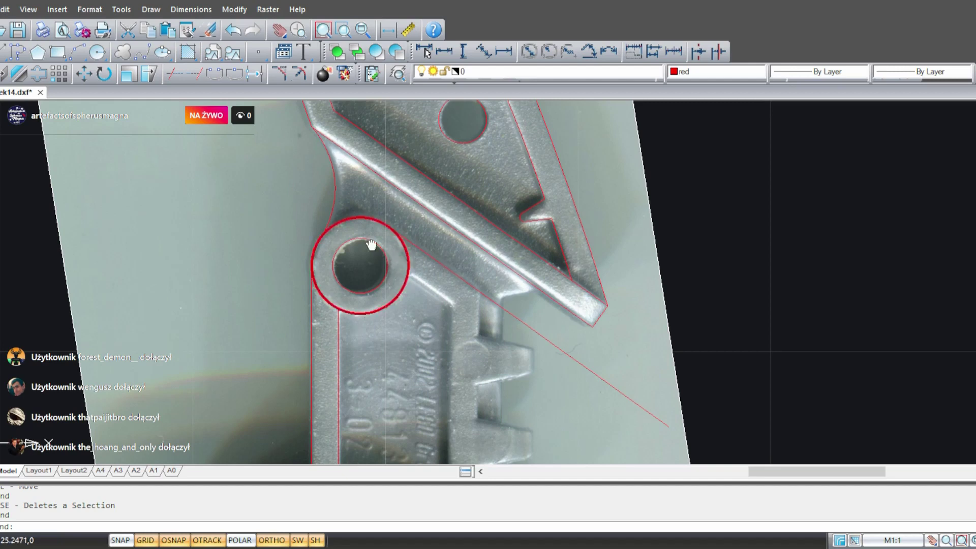
- Examine the new line from the ring against the photo, along with the toothed middle section and curved lower arm
middle_click_drag(371, 263, 326, 223)
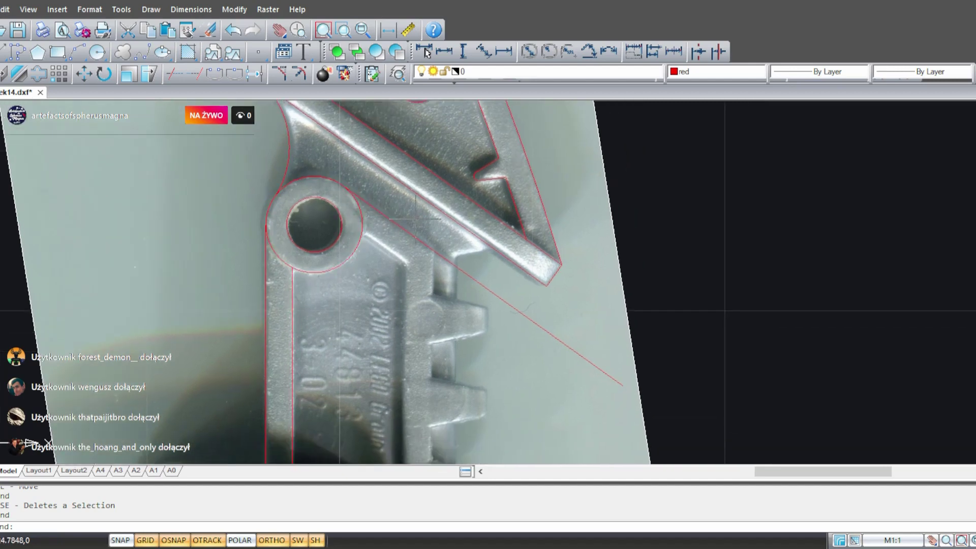
scroll(411, 216, "up", 1)
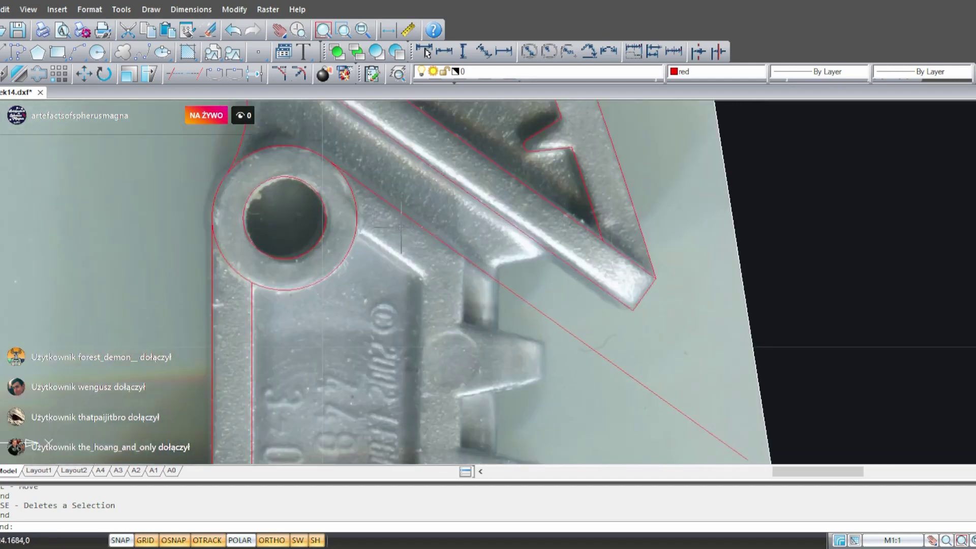
scroll(401, 239, "up", 1)
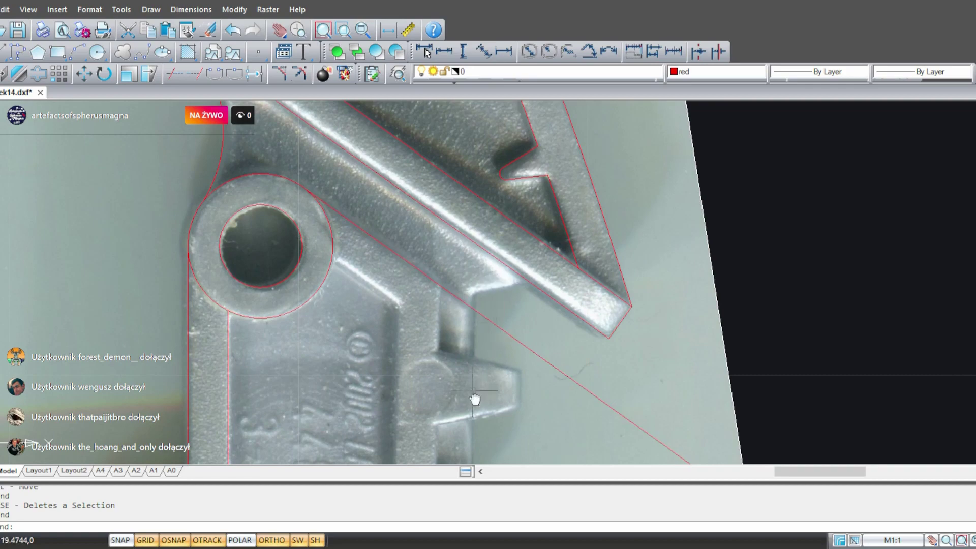
middle_click_drag(475, 399, 503, 216)
scroll(445, 333, "down", 2)
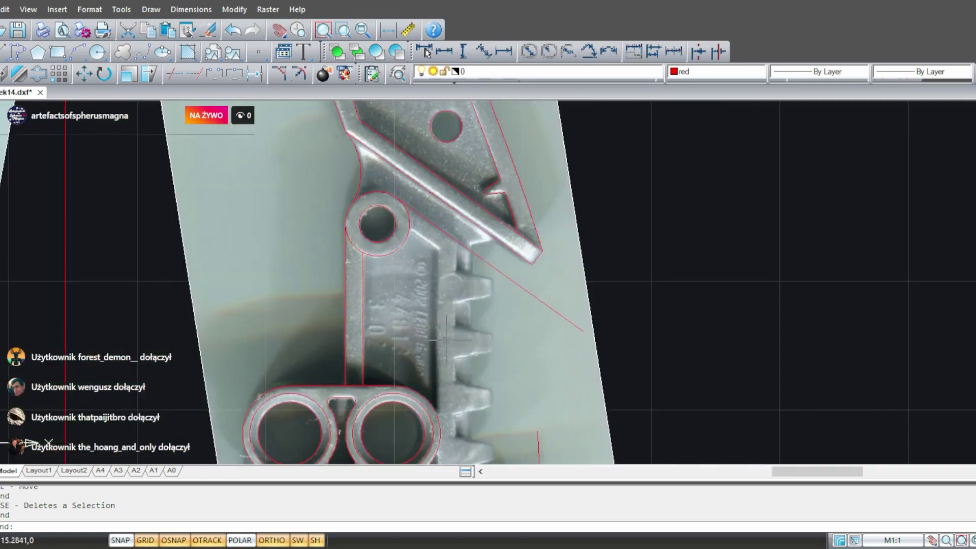
middle_click_drag(475, 392, 381, 122)
middle_click_drag(426, 270, 464, 231)
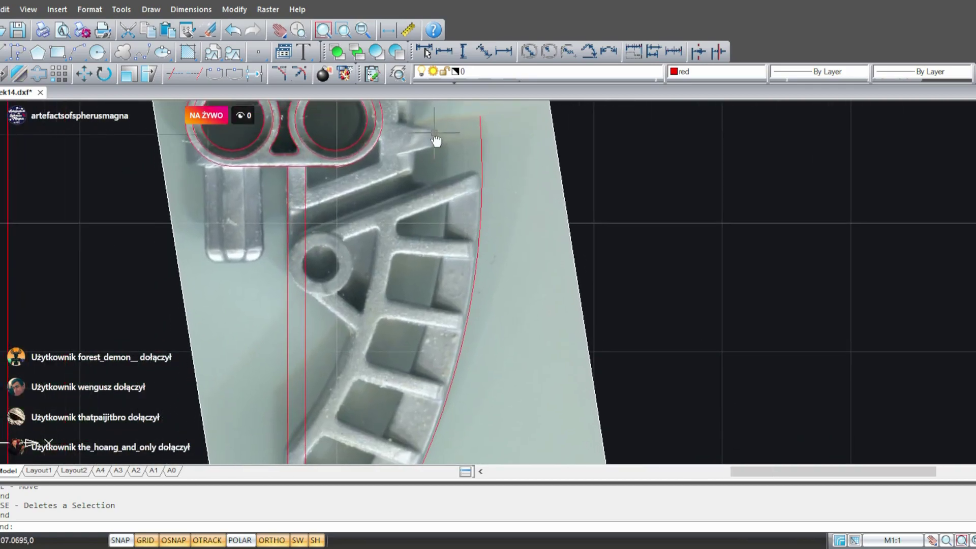
middle_click_drag(432, 143, 475, 454)
scroll(473, 236, "up", 3)
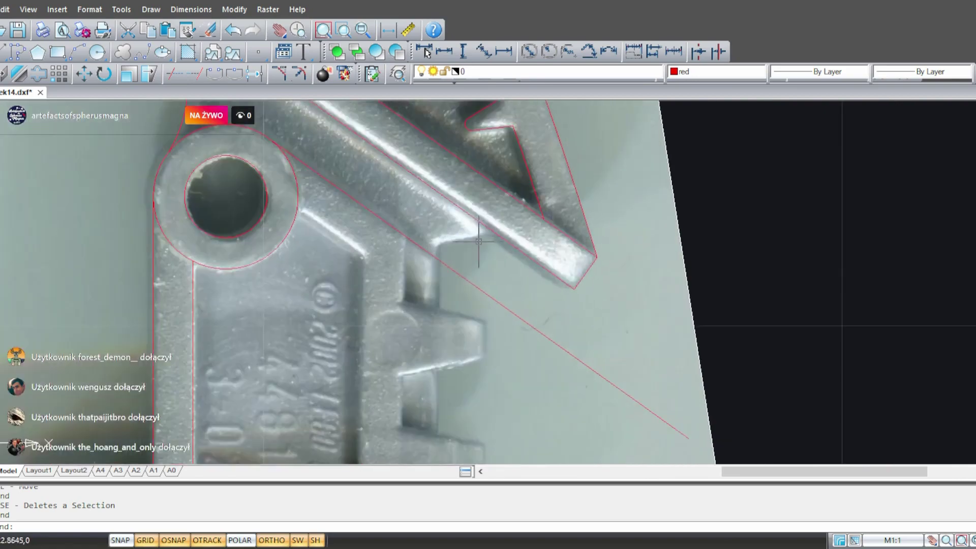
middle_click_drag(535, 198, 560, 293)
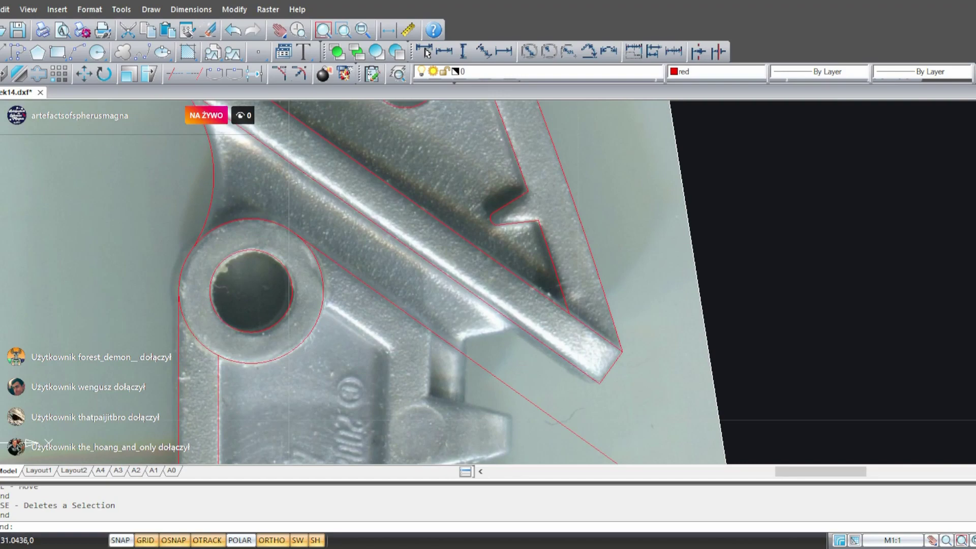
middle_click_drag(239, 273, 190, 312)
middle_click_drag(196, 349, 78, 162)
mouse_move(204, 328)
middle_mouse_down()
mouse_move(207, 343)
mouse_move(244, 299)
middle_mouse_up()
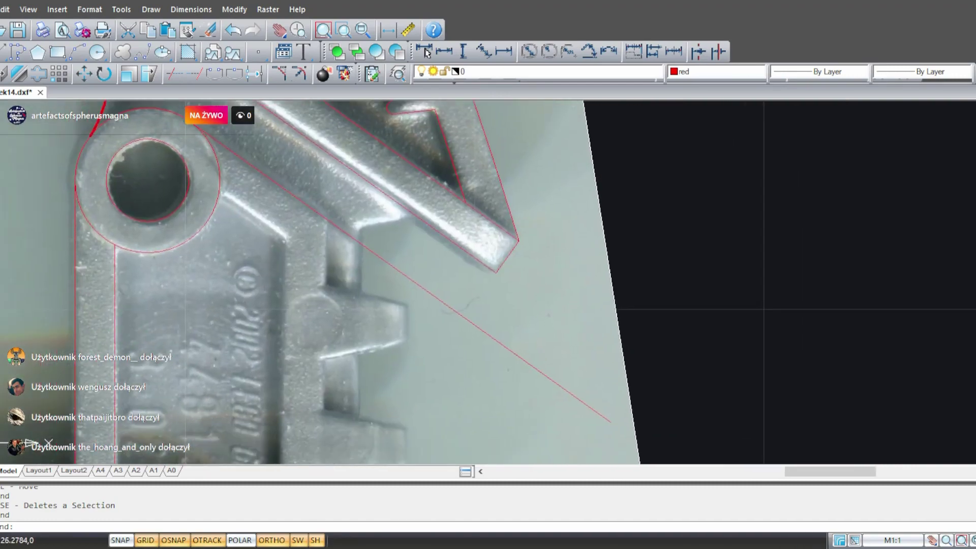
- Draw a line with ortho mode off along the short ledge edge below the slanted bar, ending inside the bar
type("l")
key("Return")
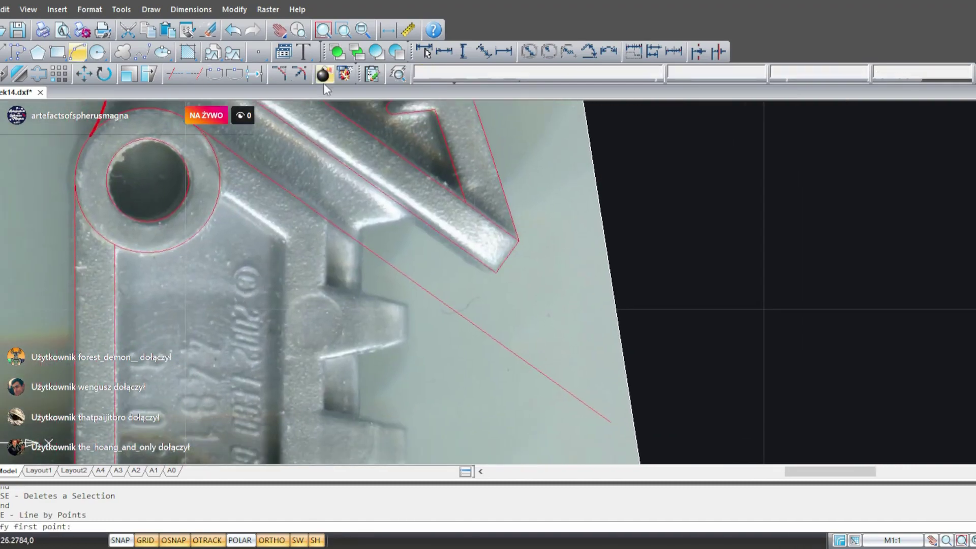
scroll(386, 244, "up", 4)
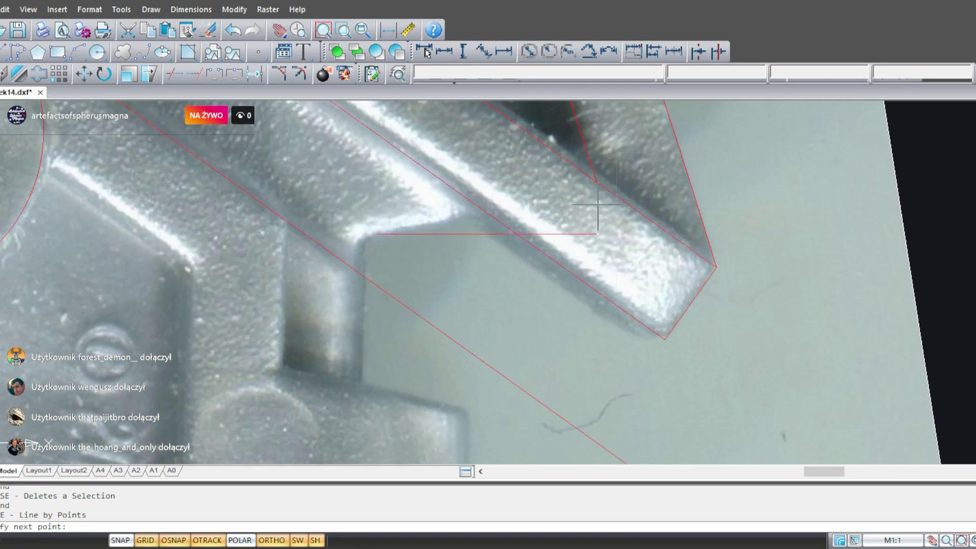
key("F8")
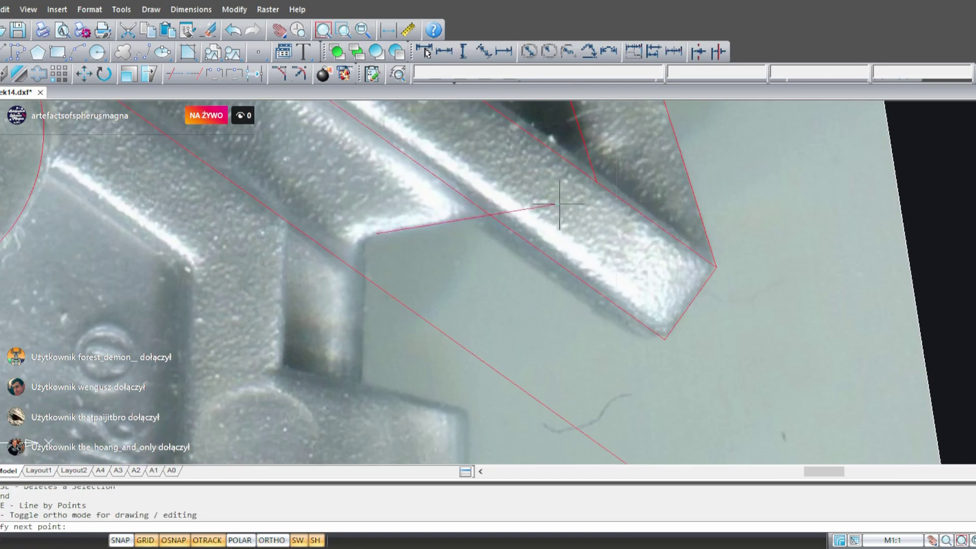
left_click(559, 203)
key("Return")
- Stretch the ledge line's inner end by about 0.67 along its own direction towards the line from the ring
left_click(402, 230)
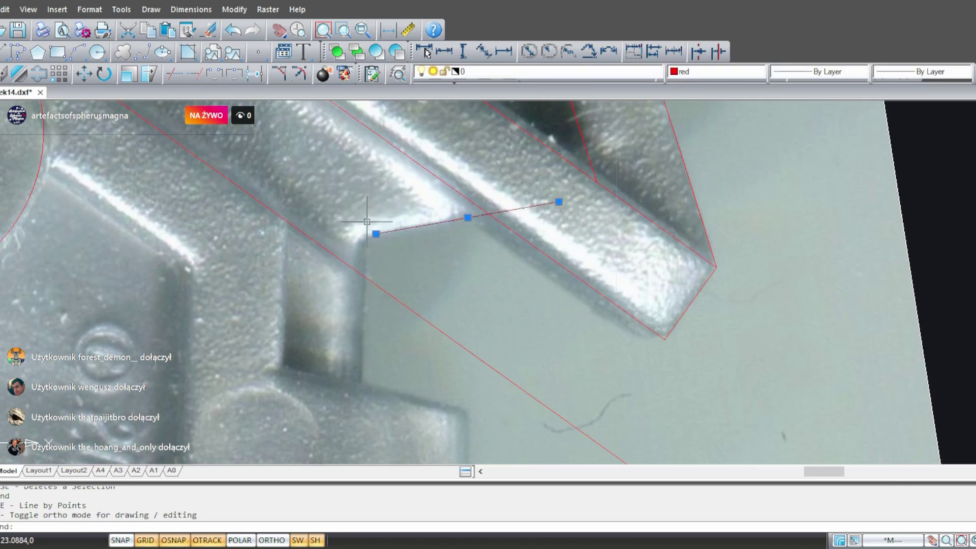
left_click(376, 234)
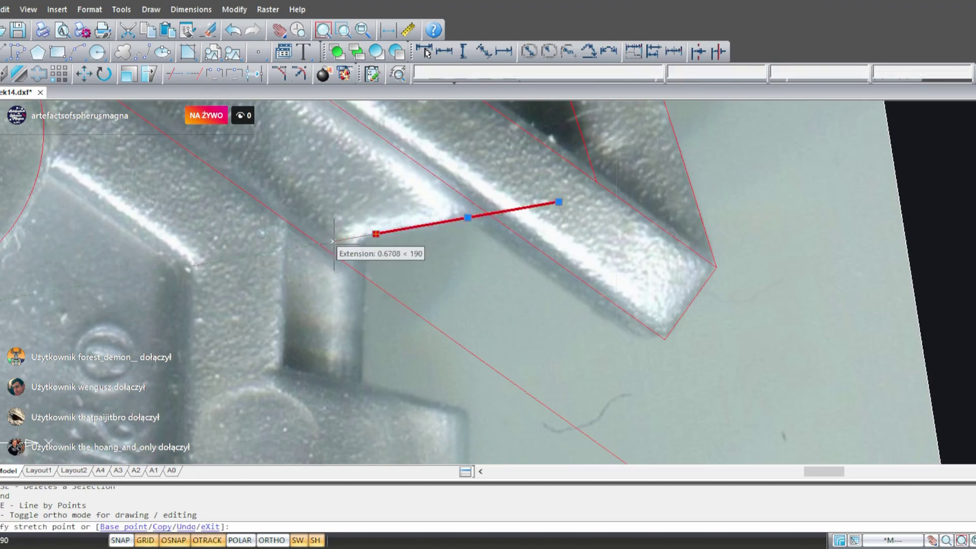
left_click(334, 241)
key("Escape")
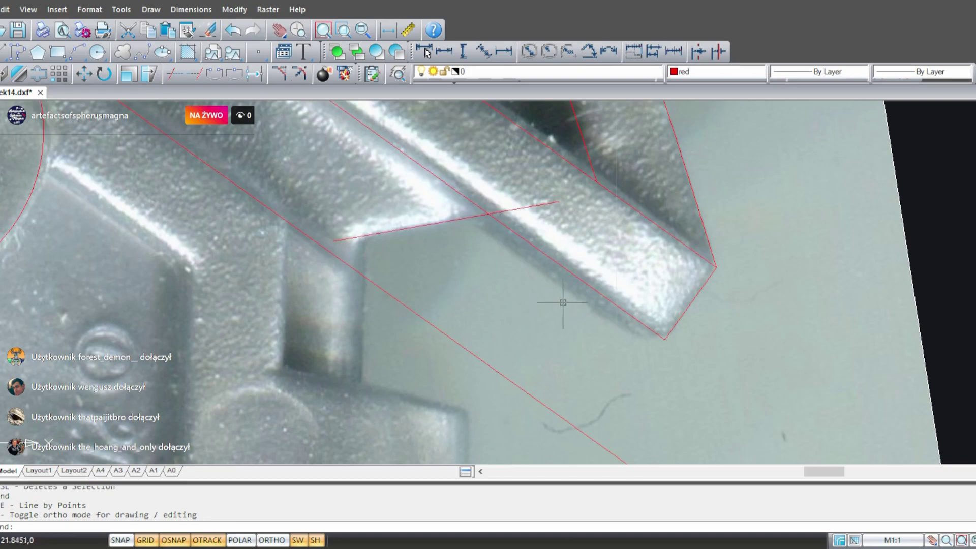
scroll(563, 302, "down", 3)
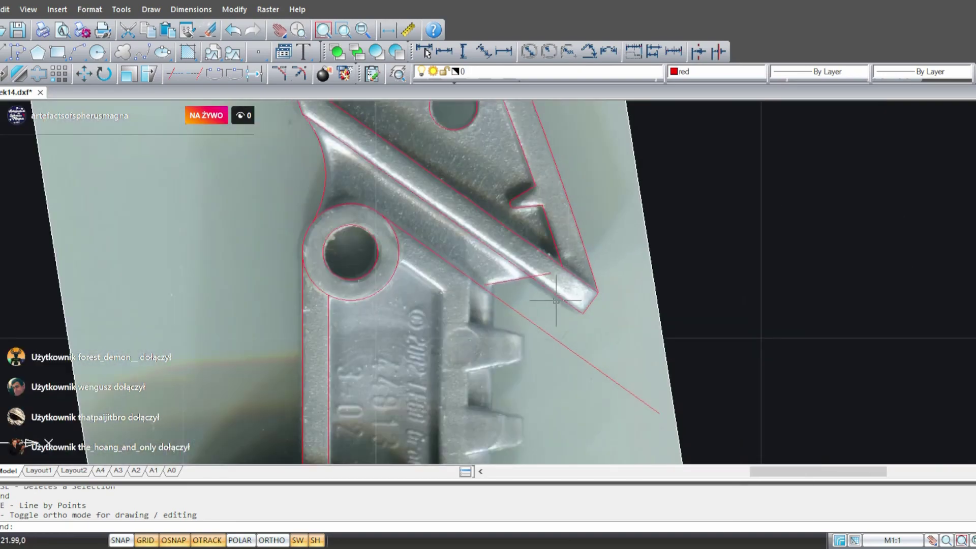
- Trim the outer end of the ledge line back to the lower edge of the slanted bar
middle_click_drag(511, 366, 389, 270)
scroll(313, 159, "up", 2)
middle_click_drag(307, 183, 276, 220)
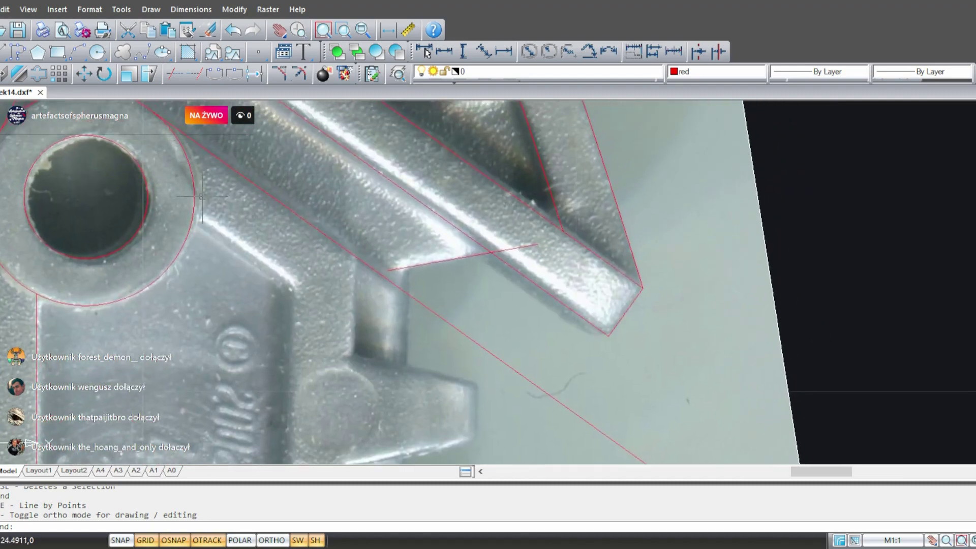
left_click(175, 76)
left_click(527, 249)
key("Return")
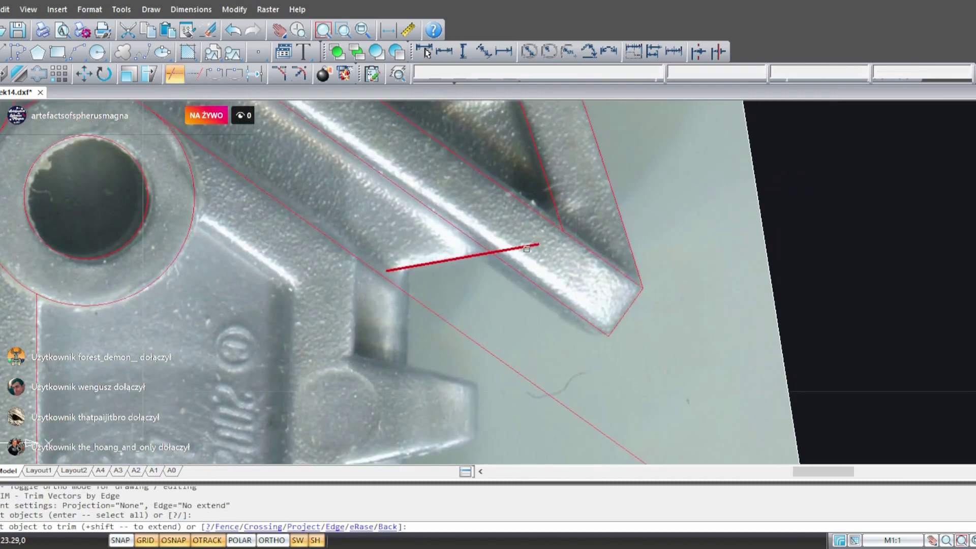
left_click(527, 248)
middle_click_drag(526, 249, 470, 227)
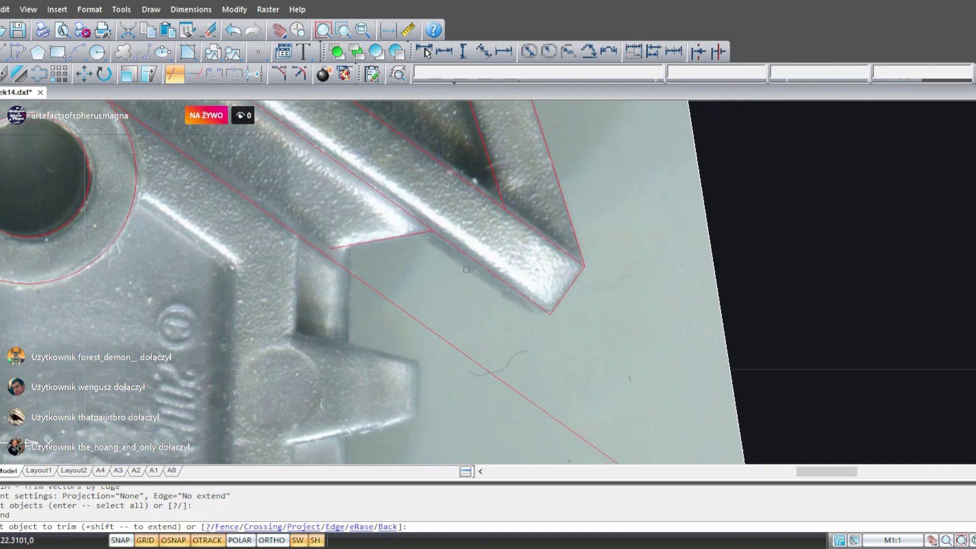
key("Return")
- Shorten the line running from the ring so that it ends at the recess corner above the first tooth
middle_click_drag(231, 235, 251, 274)
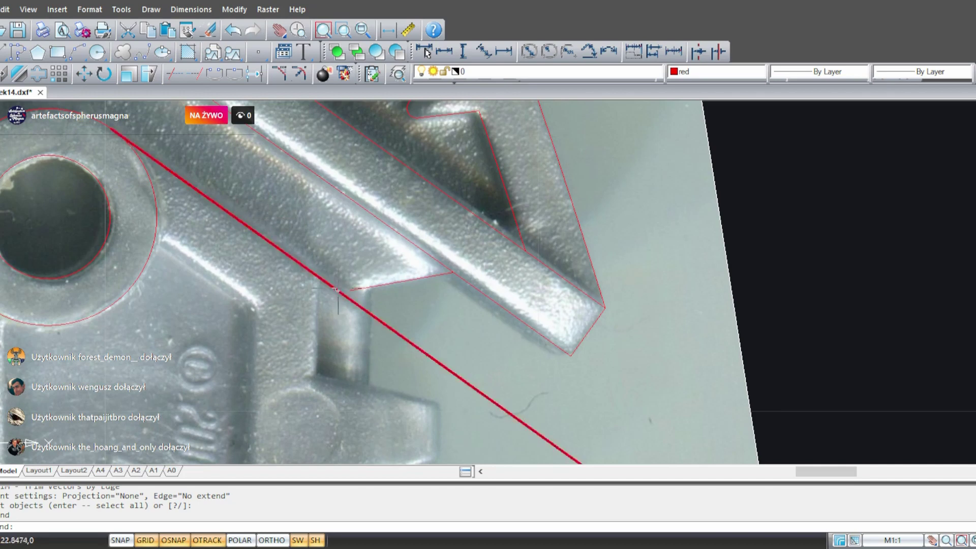
middle_click_drag(445, 311, 448, 295)
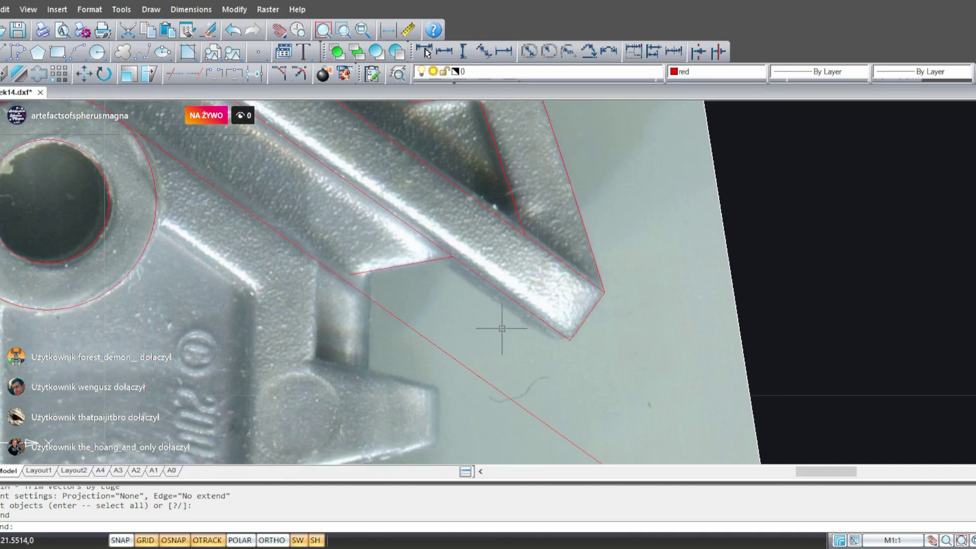
left_click(424, 336)
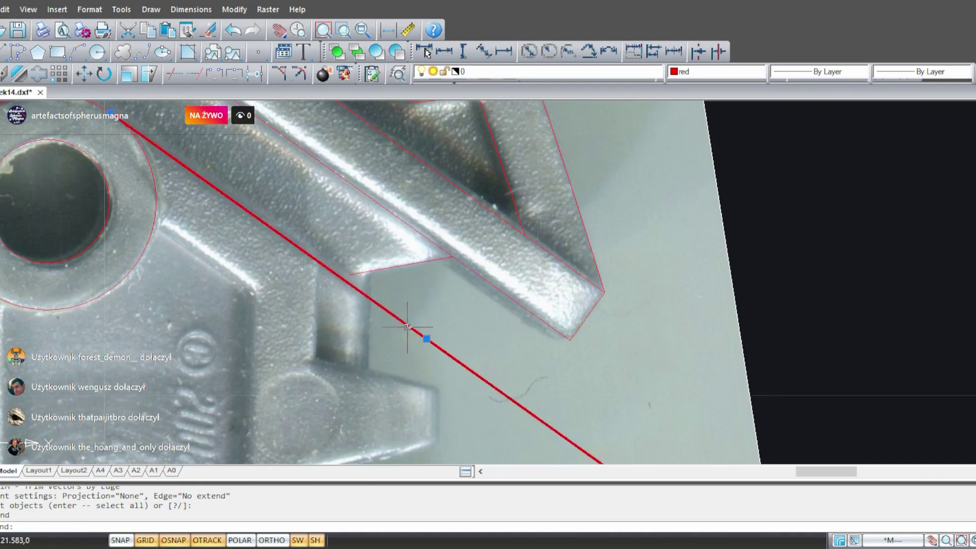
scroll(425, 336, "down", 3)
left_click(567, 436)
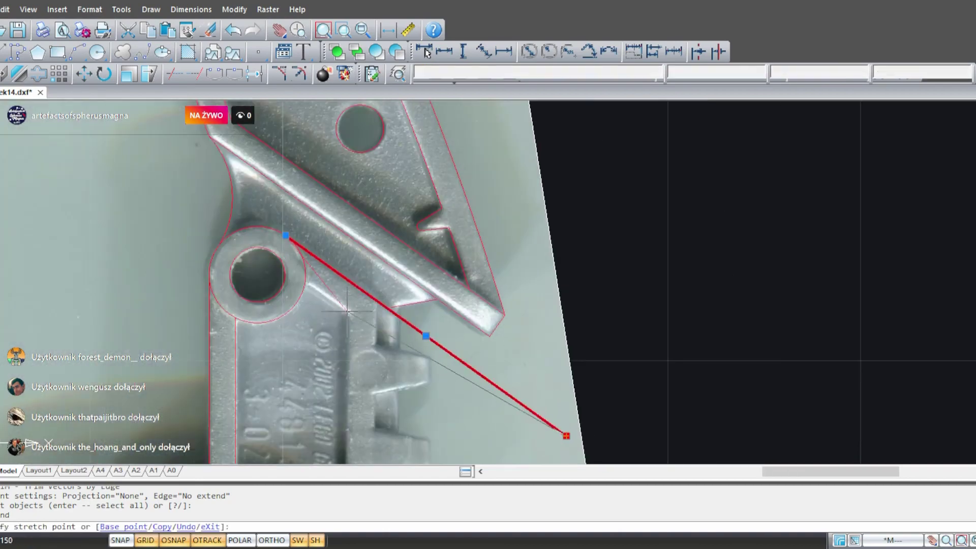
scroll(375, 299, "up", 3)
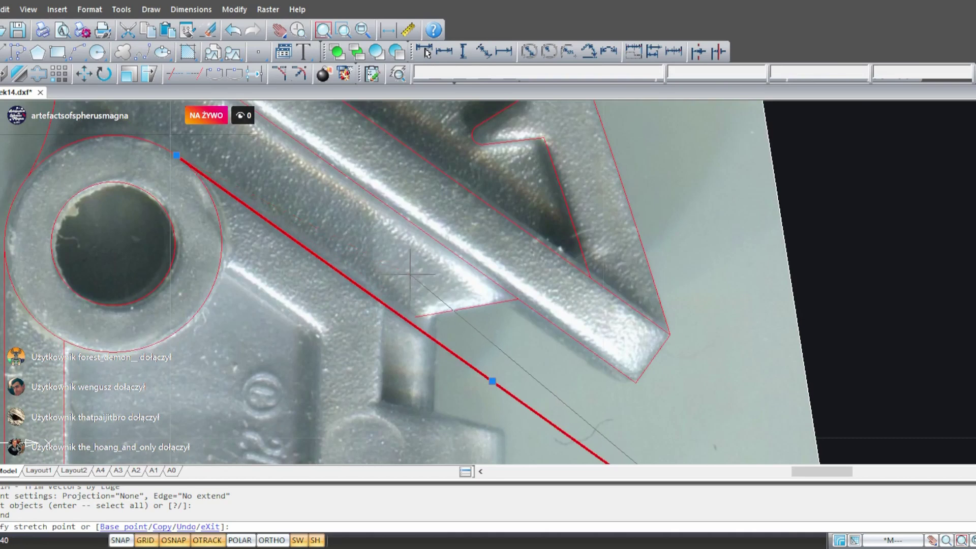
left_click(388, 307)
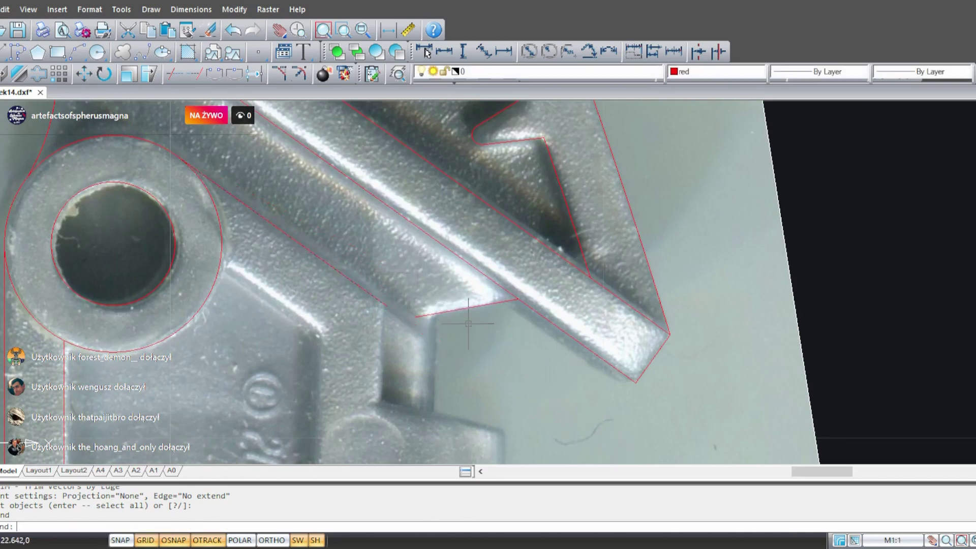
- Draw a vertical line with ortho mode on along the recess's outer edge above the first tooth, crossing the ledge line
mouse_move(468, 323)
middle_mouse_down()
mouse_move(464, 342)
mouse_move(490, 370)
mouse_move(432, 356)
mouse_move(433, 378)
mouse_move(420, 328)
middle_mouse_up()
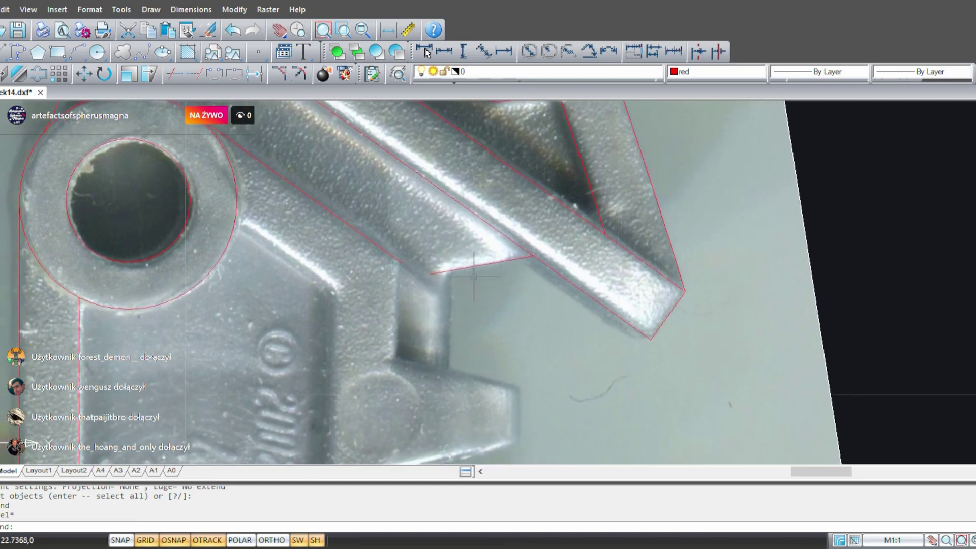
key("l")
key("Return")
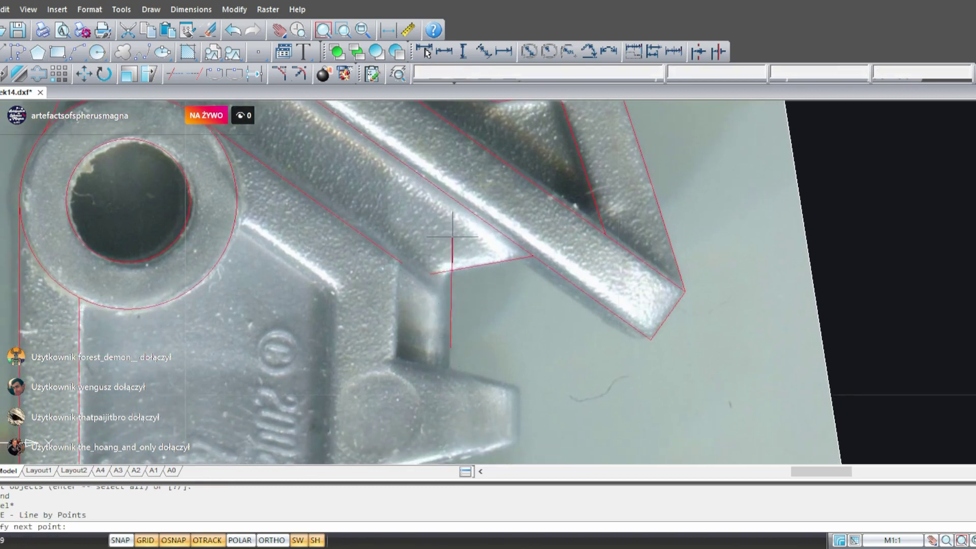
key("F8")
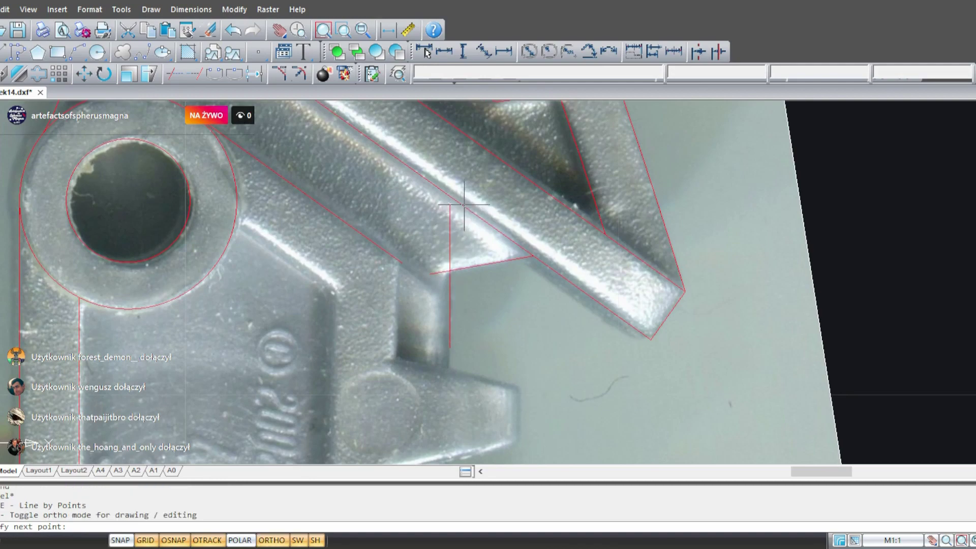
left_click(450, 227)
key("Return")
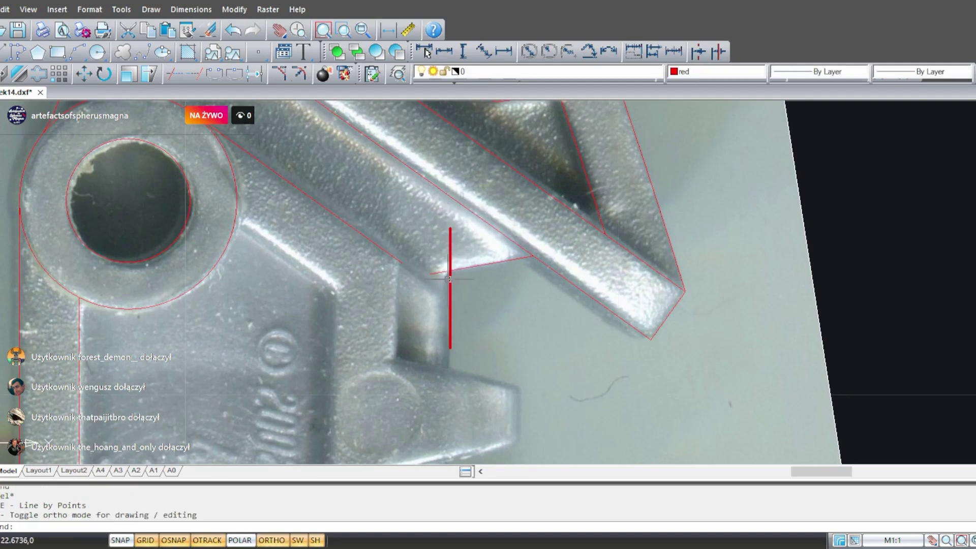
- Examine the new vertical and ledge lines against the photo, along with the ring and the toothed section
scroll(459, 269, "up", 3)
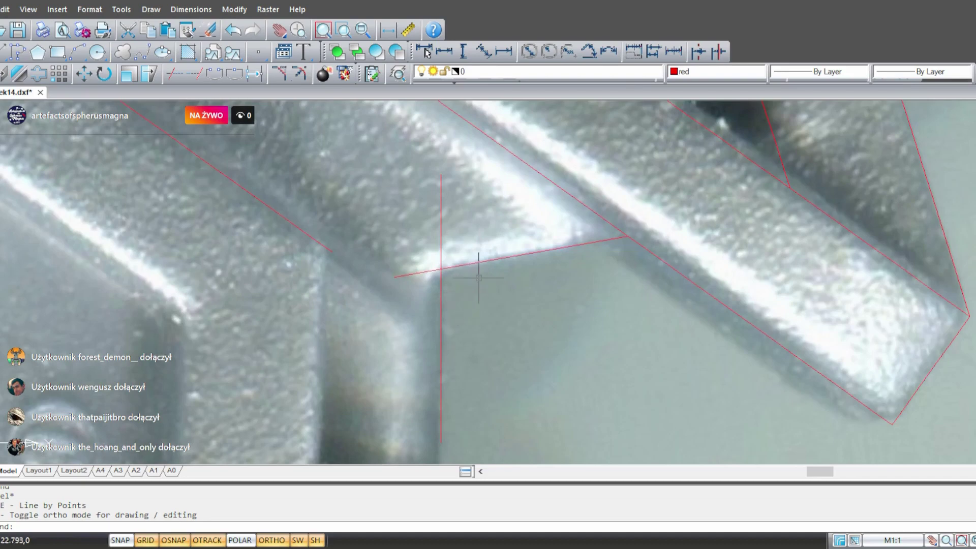
scroll(304, 290, "down", 2)
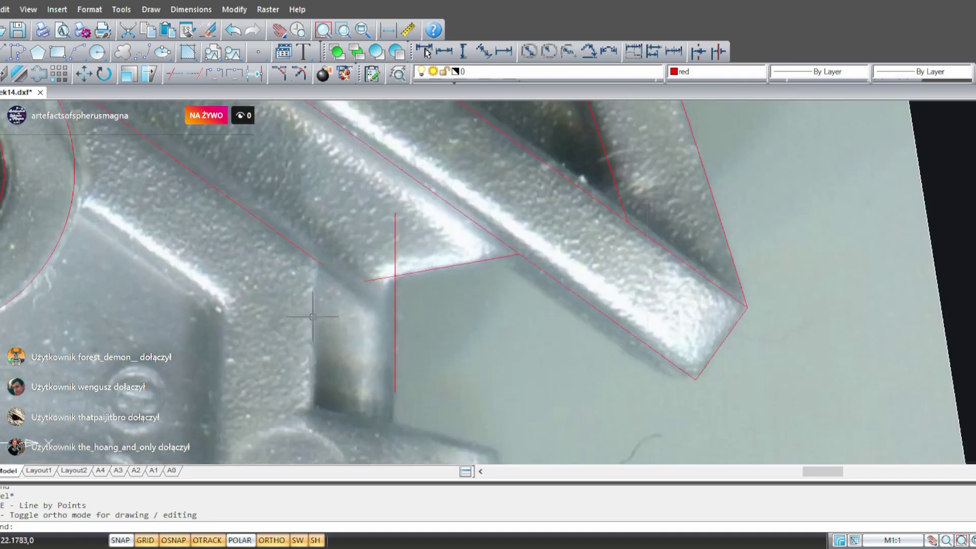
scroll(313, 300, "down", 3)
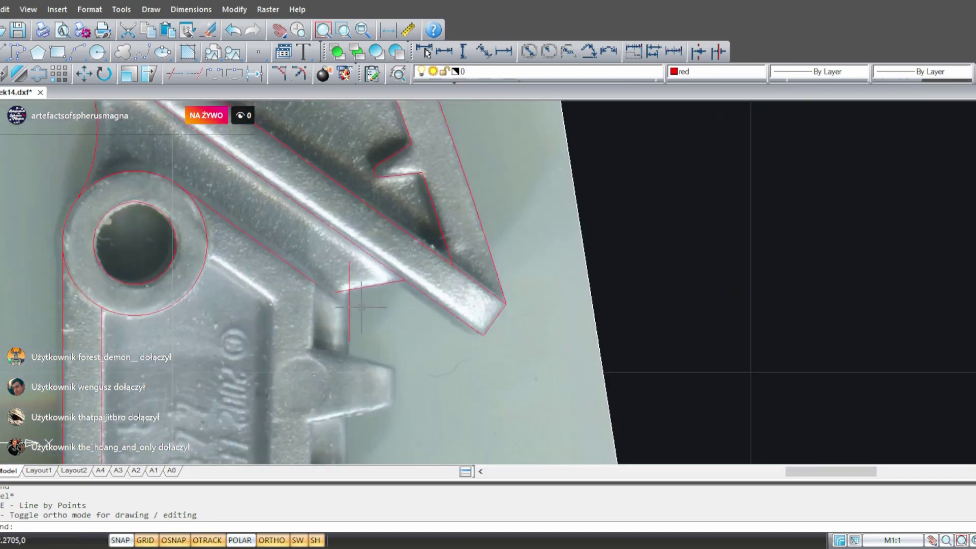
middle_click_drag(390, 325, 196, 259)
middle_click_drag(432, 305, 969, 303)
middle_click_drag(461, 279, 417, 324)
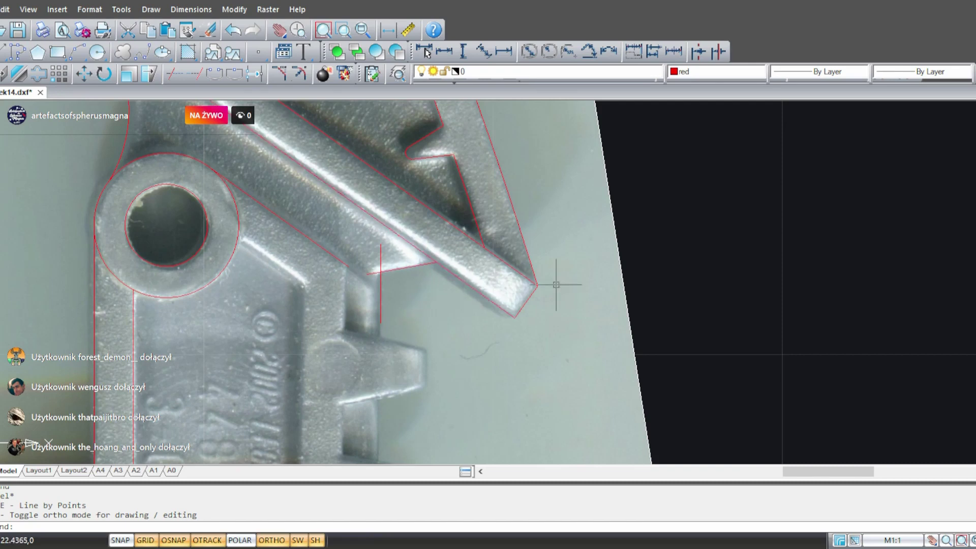
scroll(446, 336, "down", 2)
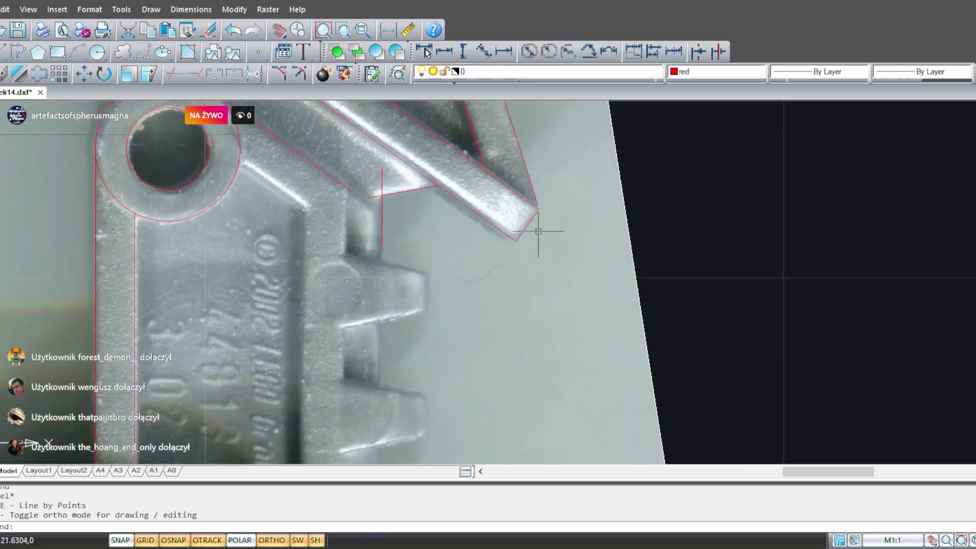
middle_click_drag(545, 184, 717, 217)
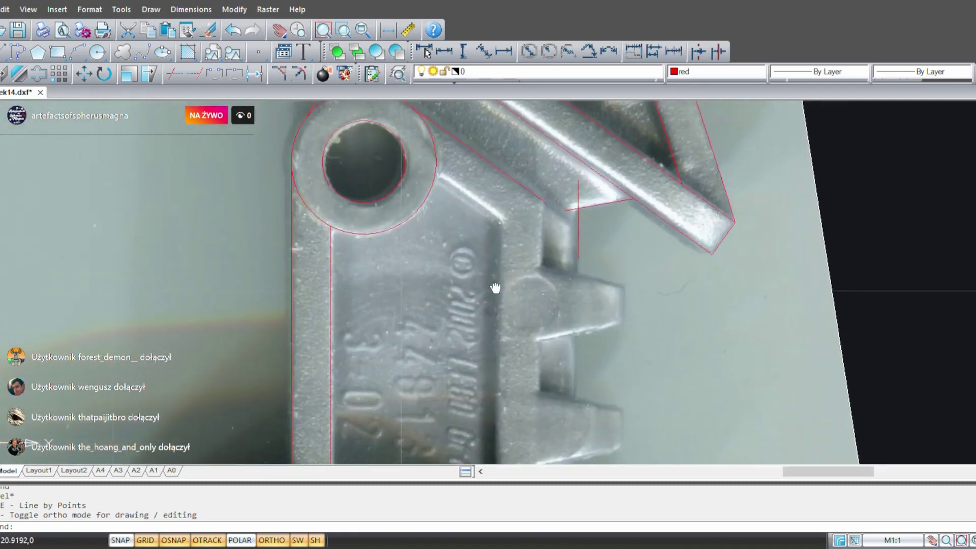
scroll(414, 285, "up", 4)
middle_click_drag(357, 321, 521, 272)
middle_click_drag(595, 360, 658, 292)
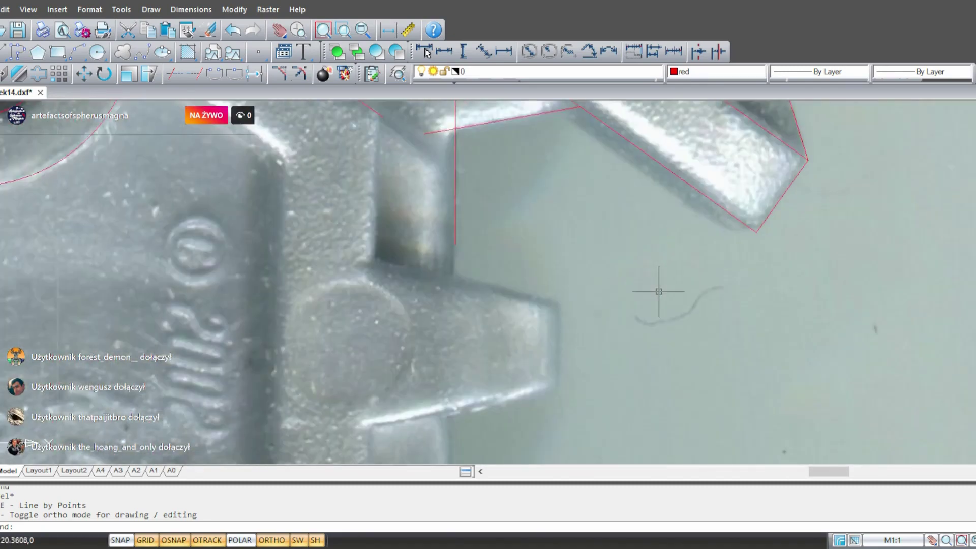
mouse_move(586, 165)
middle_mouse_down()
mouse_move(486, 272)
mouse_move(557, 299)
middle_mouse_up()
scroll(557, 299, "down", 6)
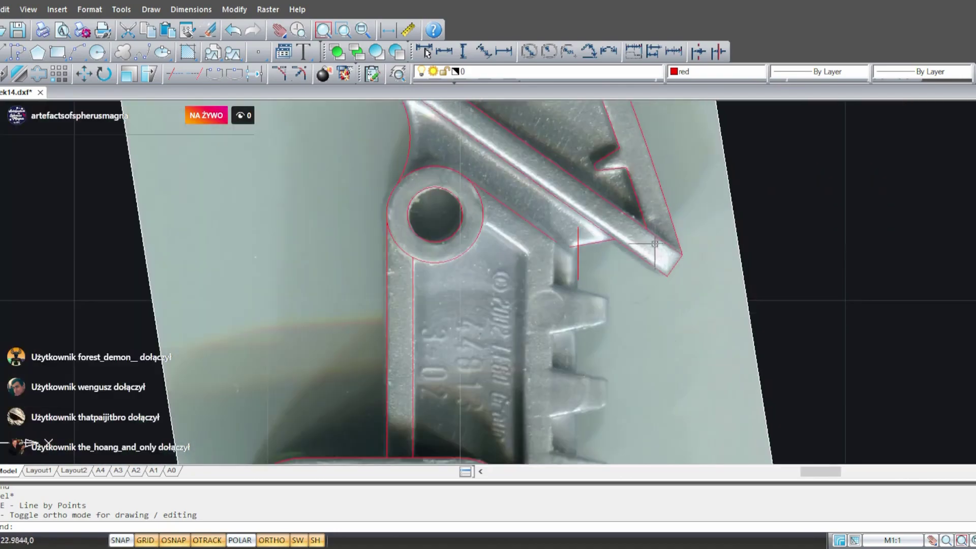
mouse_move(693, 326)
middle_mouse_down()
mouse_move(537, 279)
mouse_move(585, 345)
middle_mouse_up()
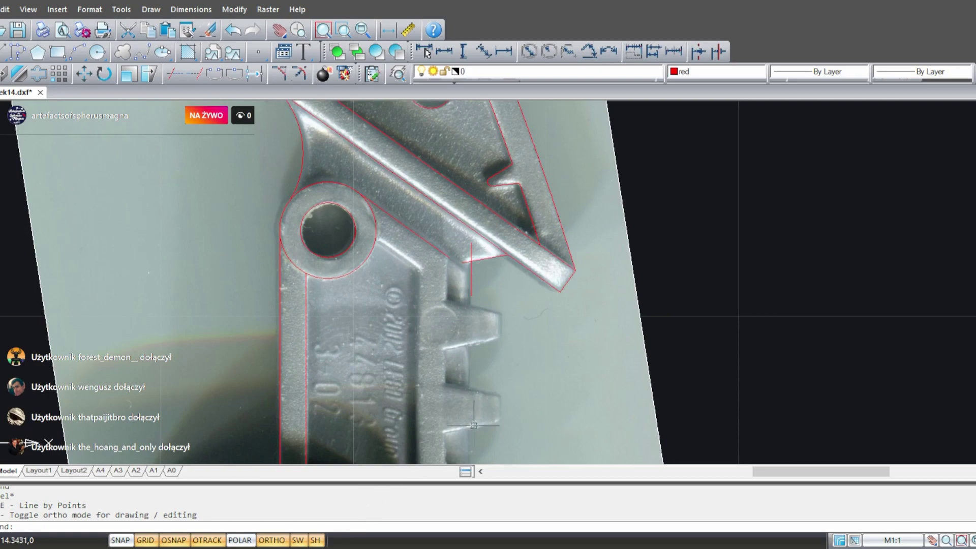
middle_click_drag(474, 299, 620, 310)
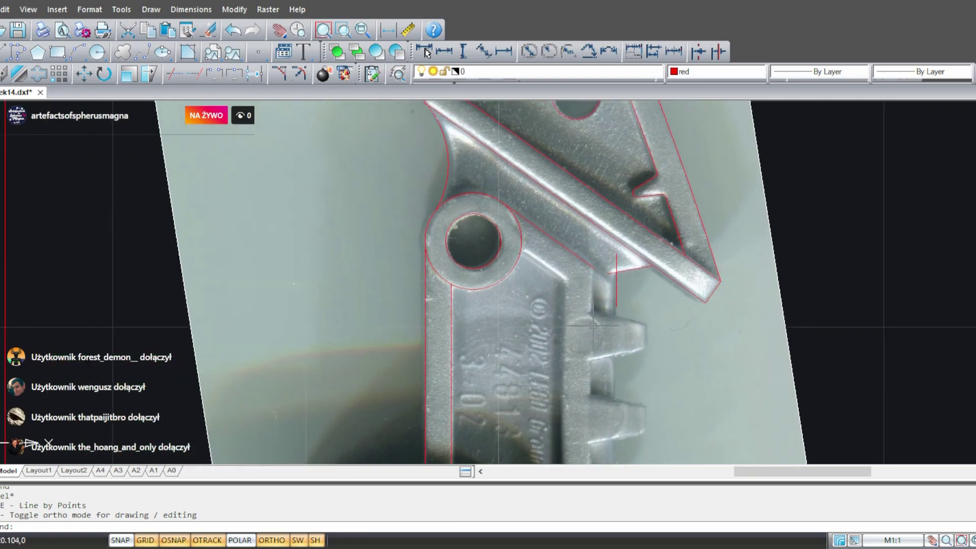
middle_click_drag(540, 320, 581, 297)
middle_click_drag(503, 295, 360, 355)
middle_click_drag(556, 394, 403, 322)
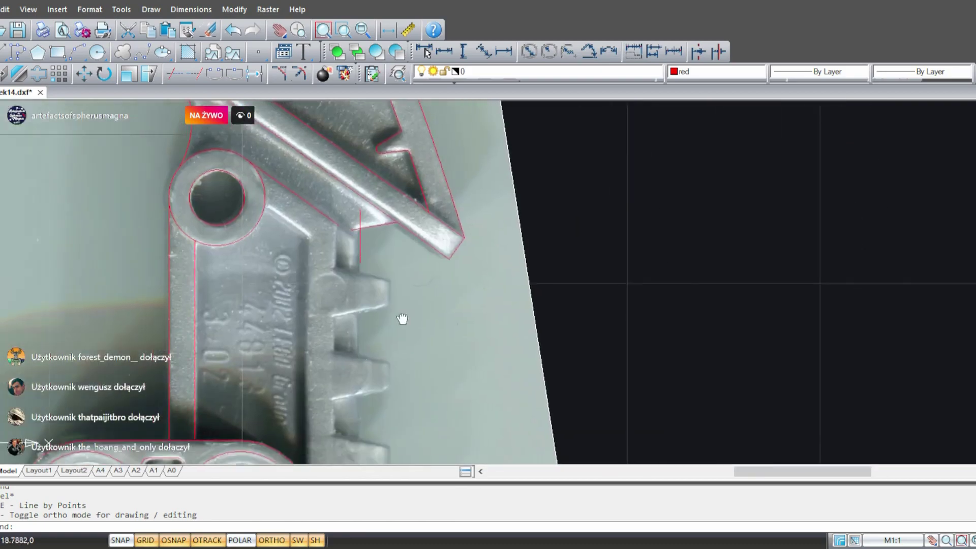
mouse_move(215, 332)
middle_mouse_down()
mouse_move(347, 340)
mouse_move(263, 341)
middle_mouse_up()
- Trim the overlapping ends of the ledge line and the vertical line so that they meet in a corner
scroll(432, 254, "up", 6)
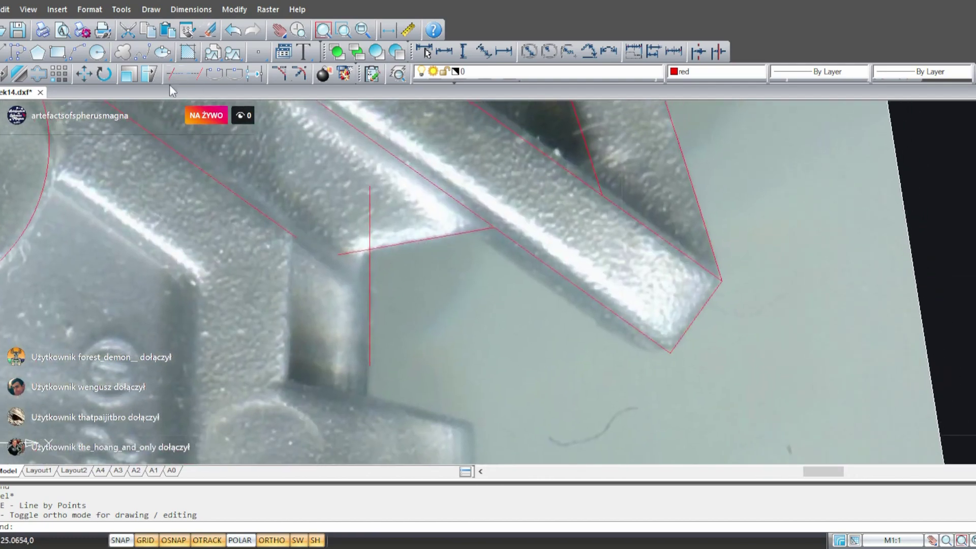
left_click(174, 74)
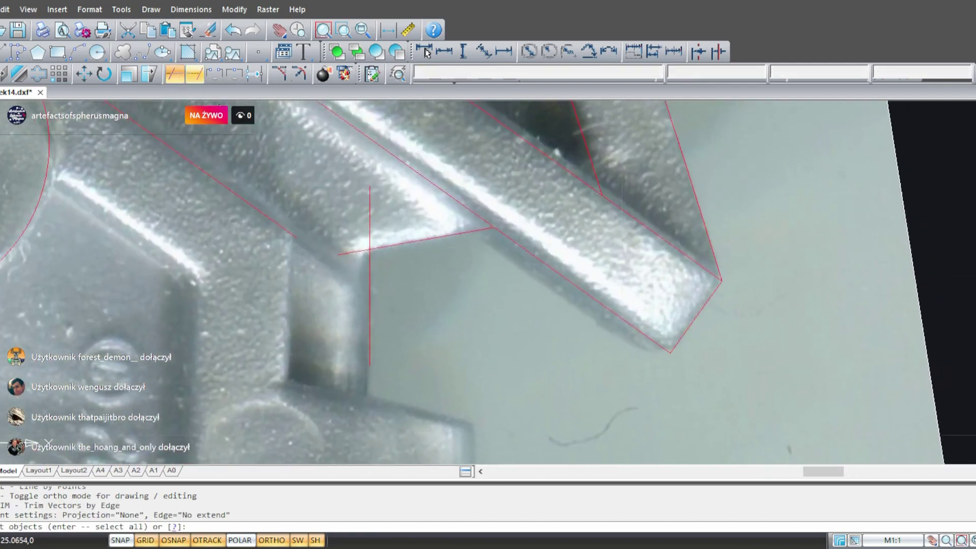
key("Return")
left_click(370, 226)
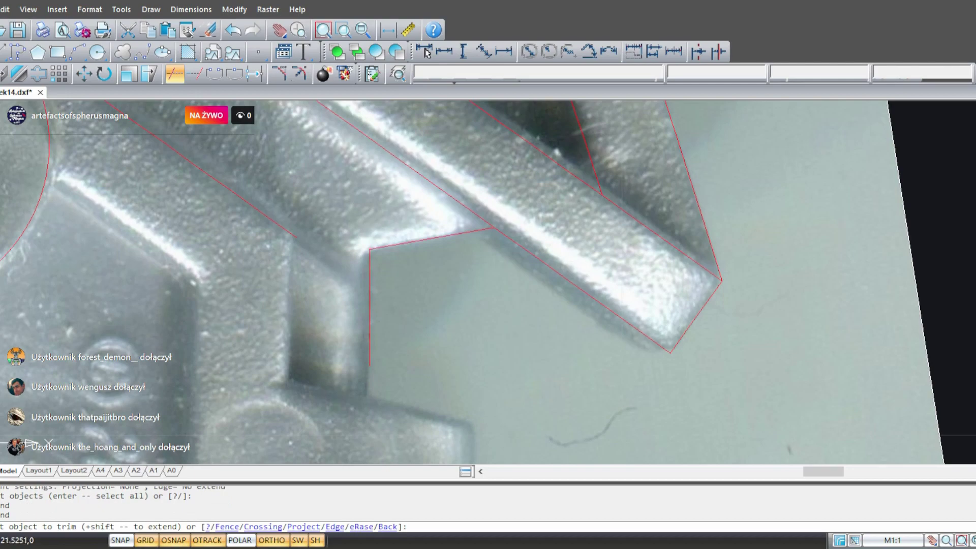
key("Escape")
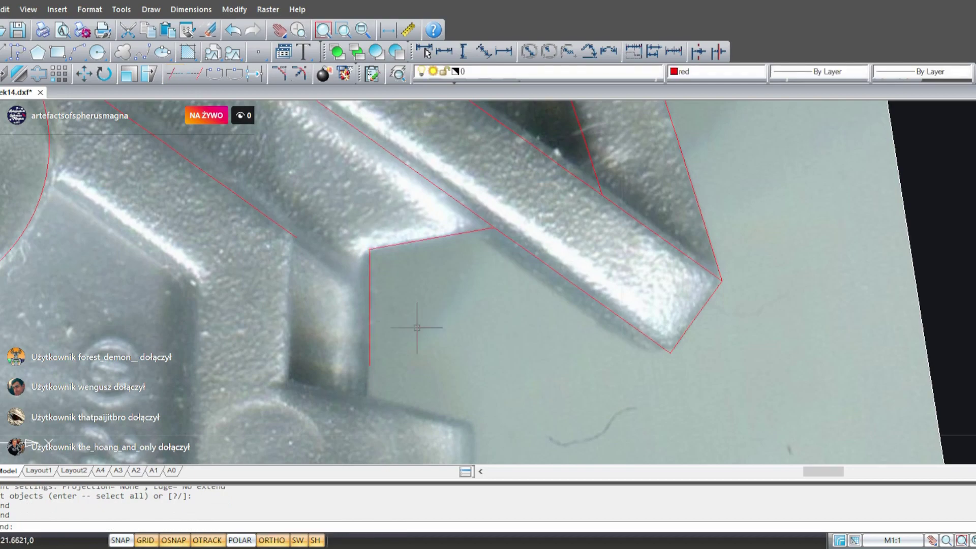
- Examine the trimmed ledge corner and the line running from the ring against the photo
scroll(415, 327, "down", 3)
scroll(459, 312, "up", 3)
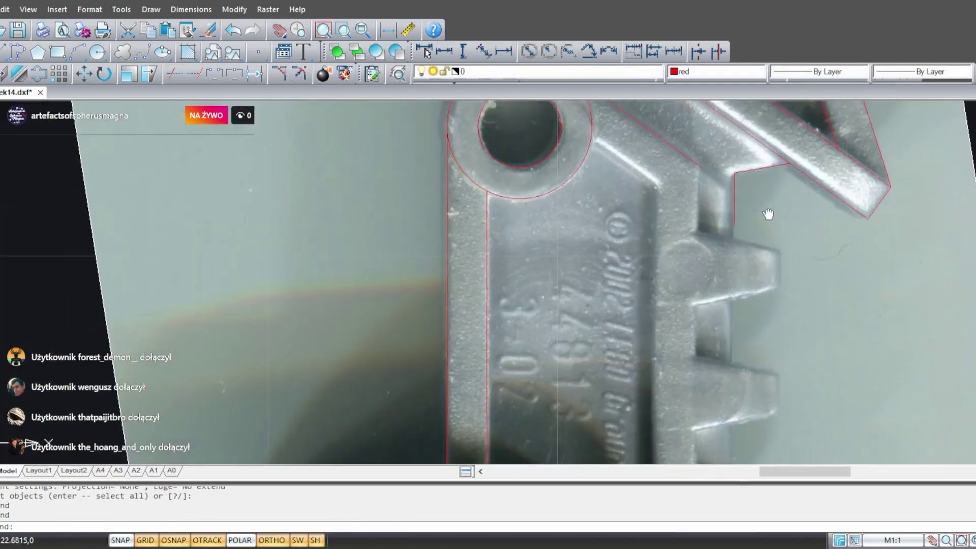
scroll(437, 285, "down", 3)
scroll(370, 249, "up", 2)
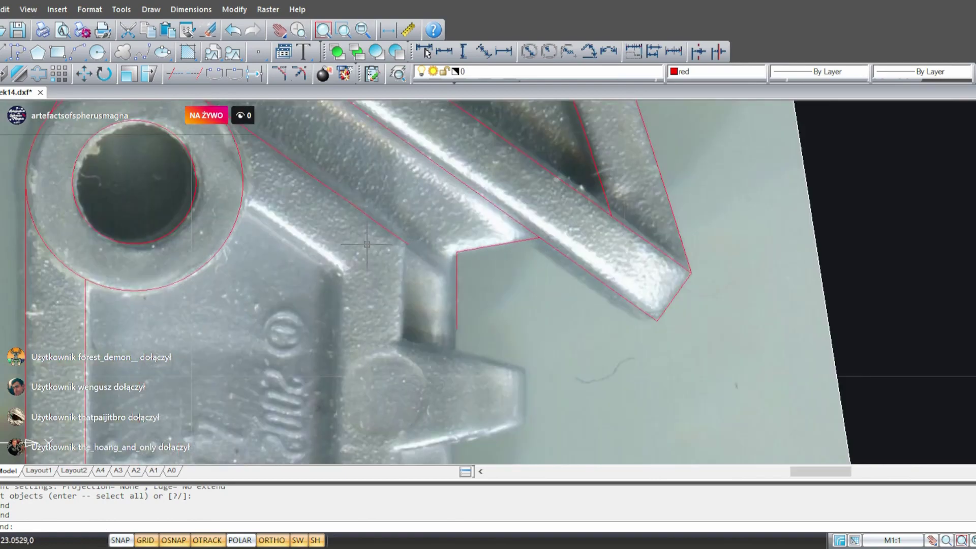
left_click(373, 220)
mouse_move(344, 235)
middle_mouse_down()
mouse_move(316, 342)
mouse_move(341, 264)
middle_mouse_up()
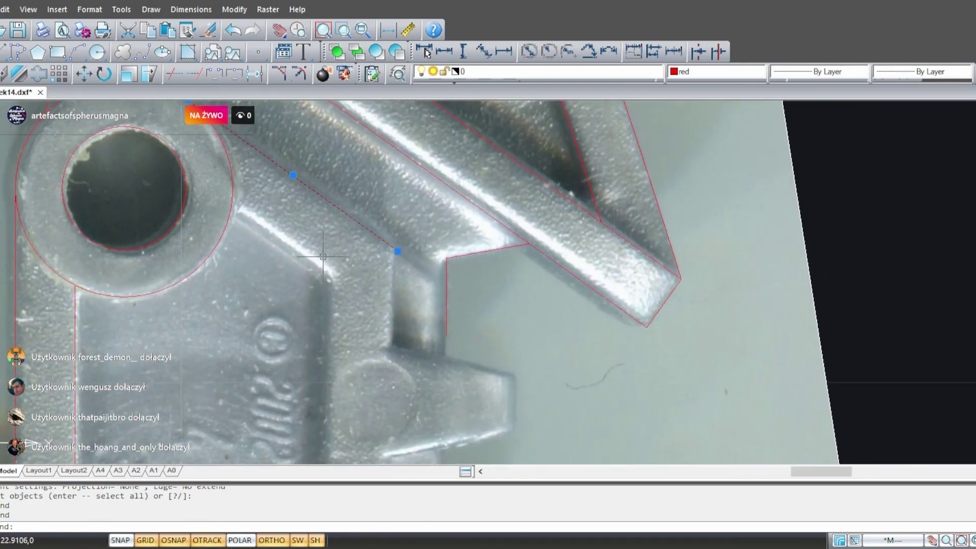
key("Escape")
middle_click_drag(350, 347, 399, 310)
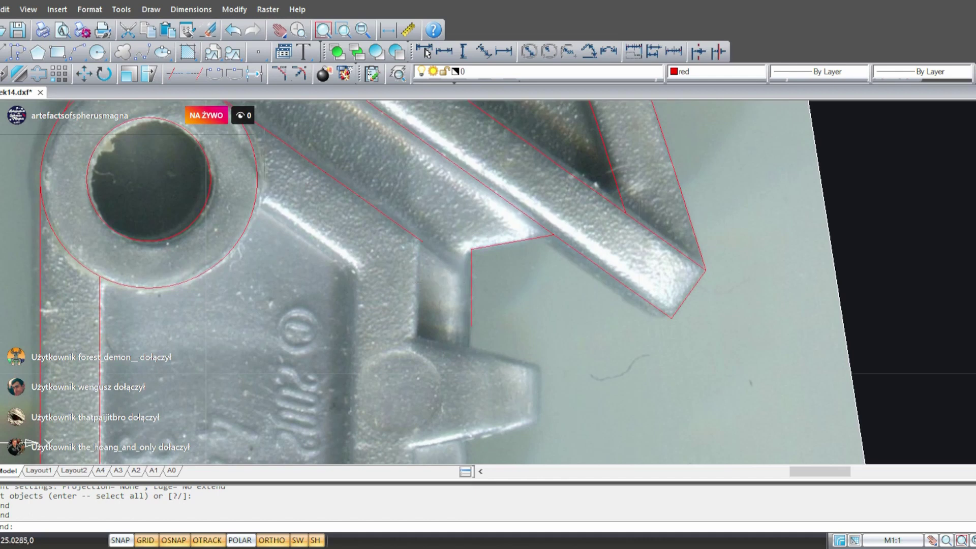
middle_click_drag(266, 205, 302, 285)
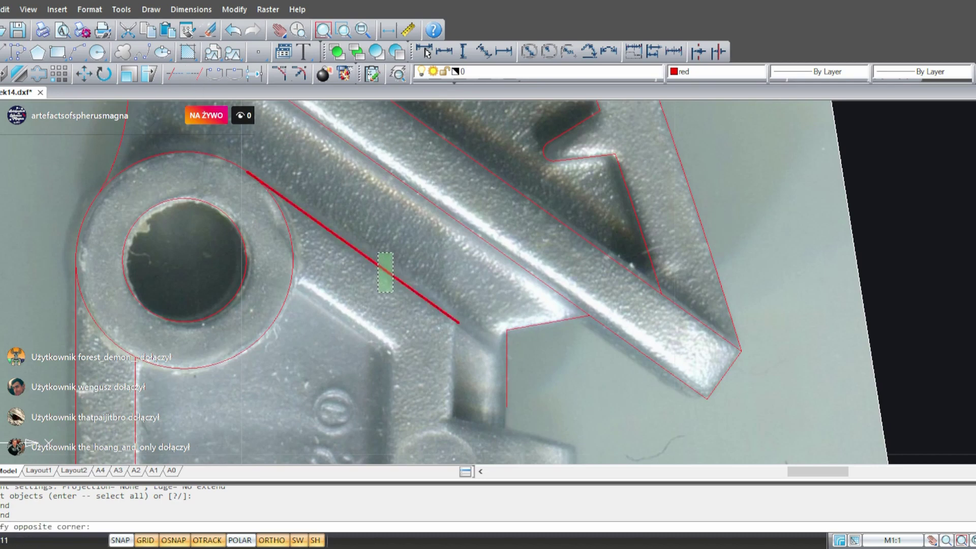
left_click(380, 268)
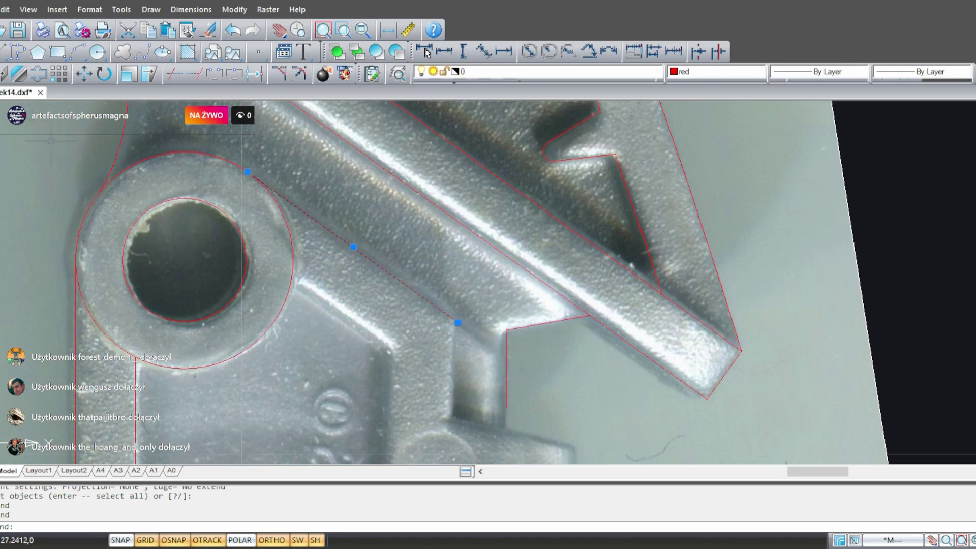
left_click(37, 75)
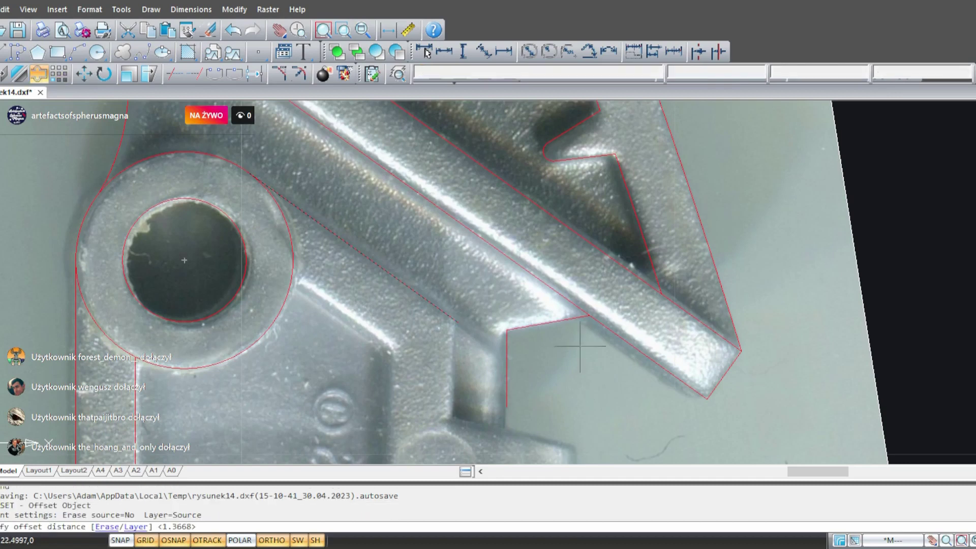
left_click(707, 399)
left_click(742, 351)
left_click(724, 375)
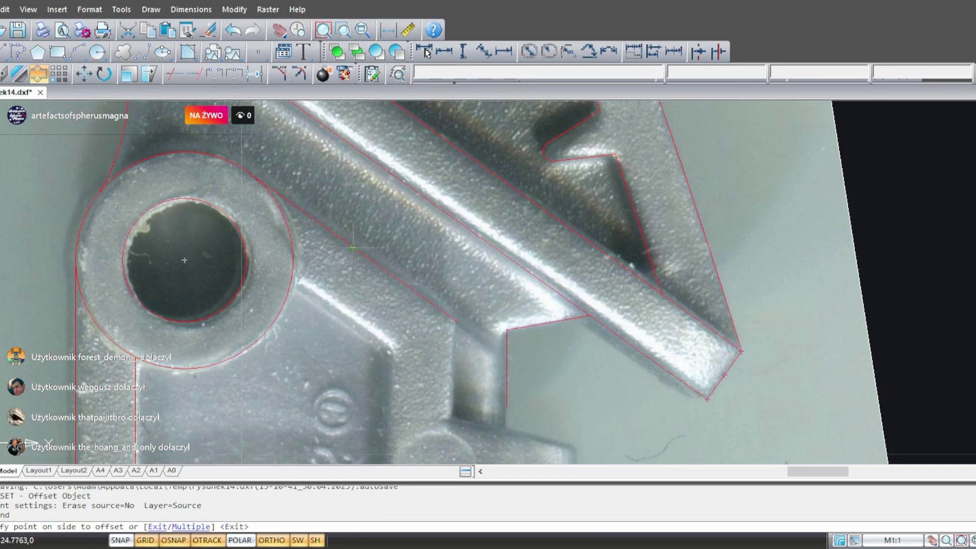
key("Escape")
middle_click_drag(441, 332, 387, 292)
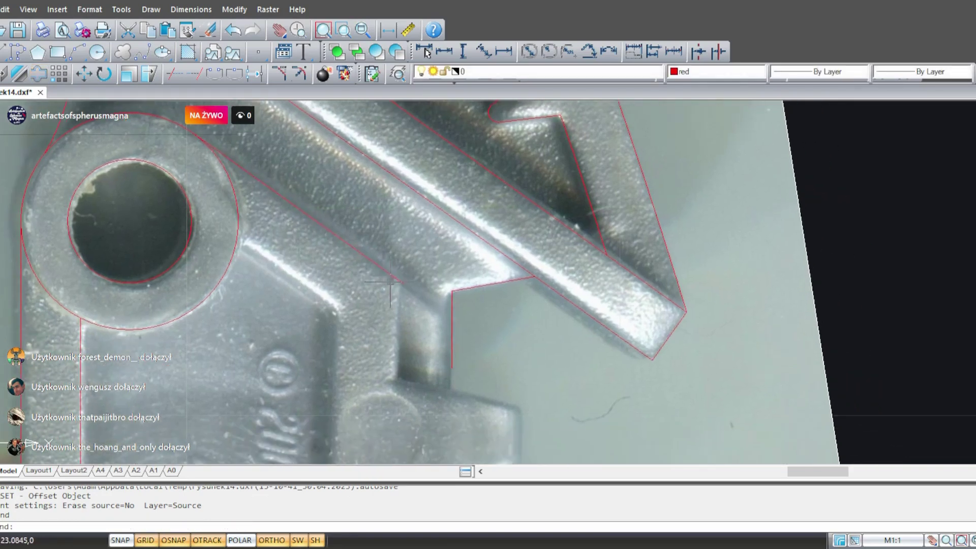
- Start offsetting the line running from the ring, measuring the distance from the lower corner of the slanted bar's end
left_click(390, 299)
left_click(343, 221)
left_click(38, 74)
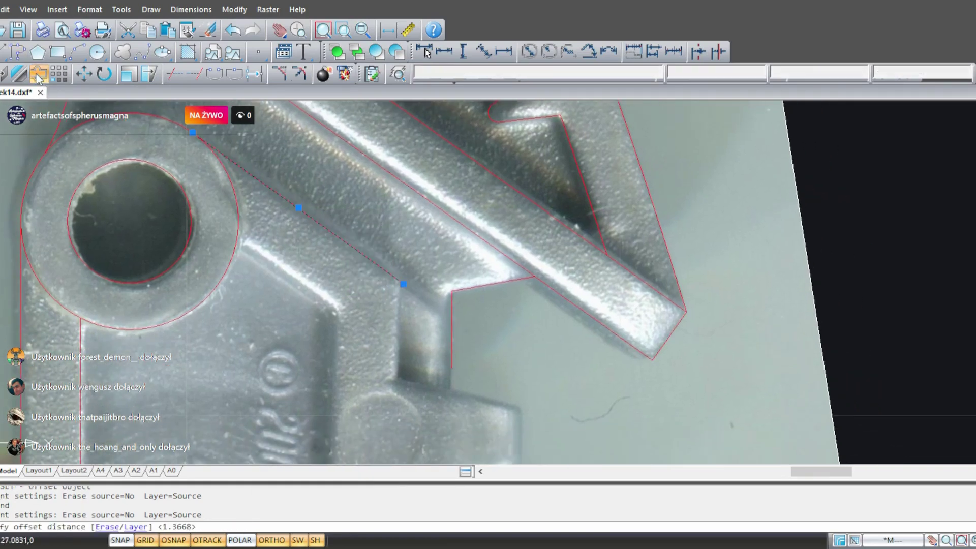
left_click(653, 362)
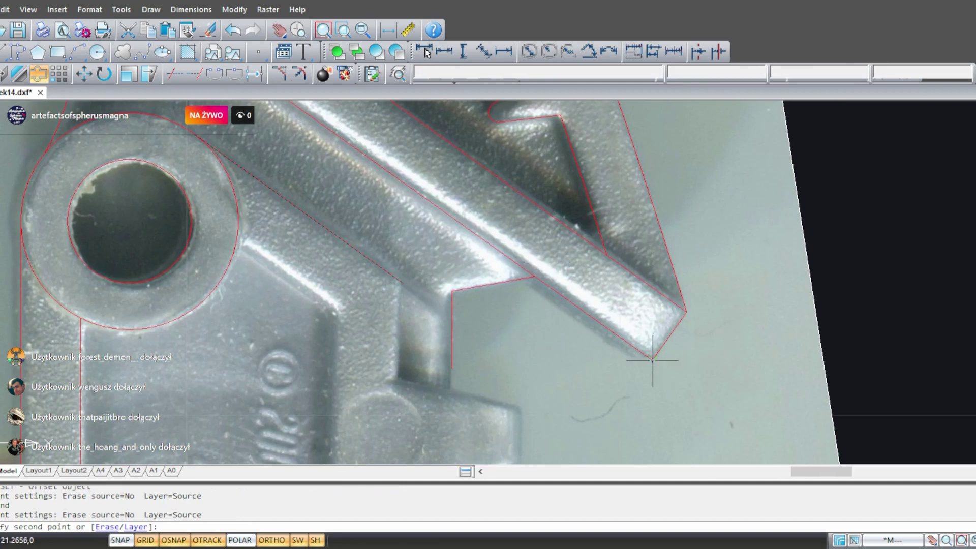
- Offset the diagonal line beside the round boss toward the engraved pocket, picking the slanted bar tip's two corners as the distance
left_click(686, 311)
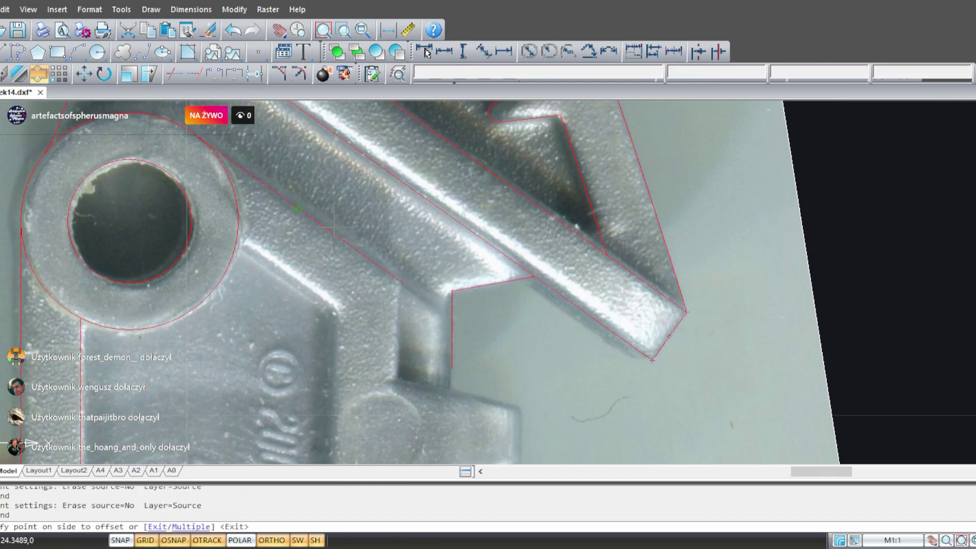
left_click(295, 263)
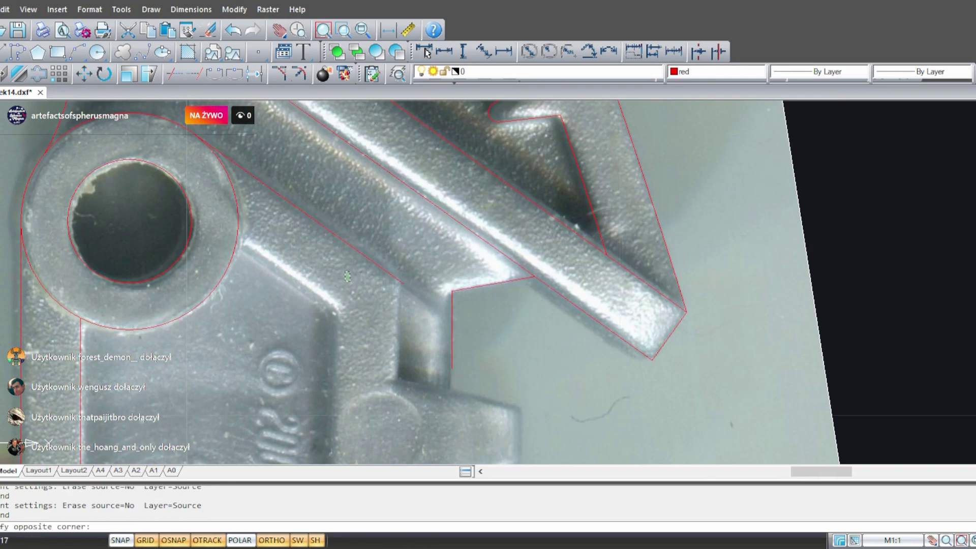
left_click(38, 73)
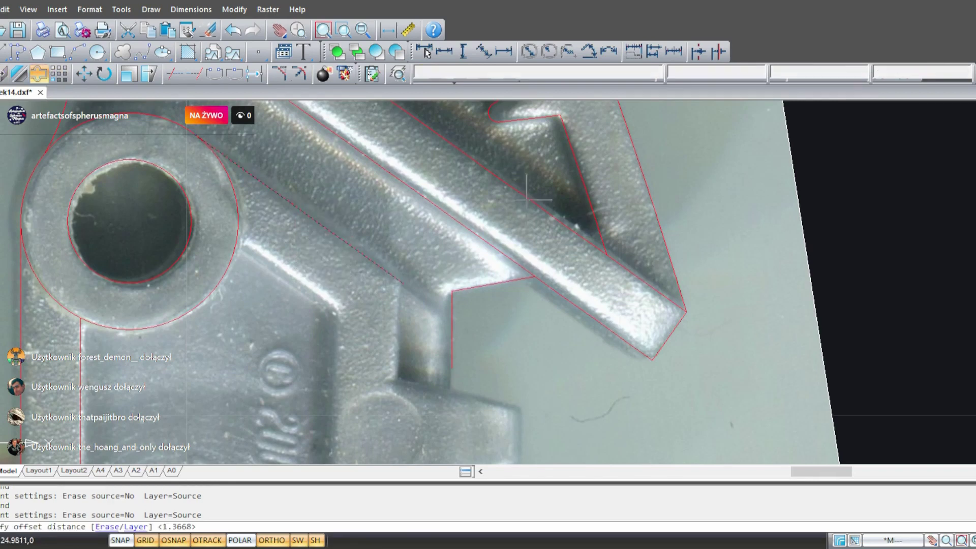
left_click(652, 360)
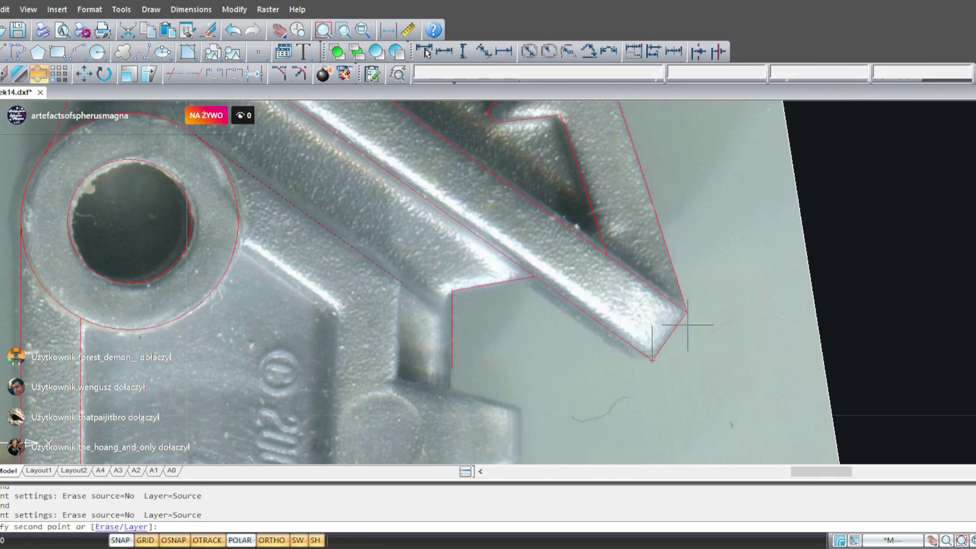
left_click(686, 312)
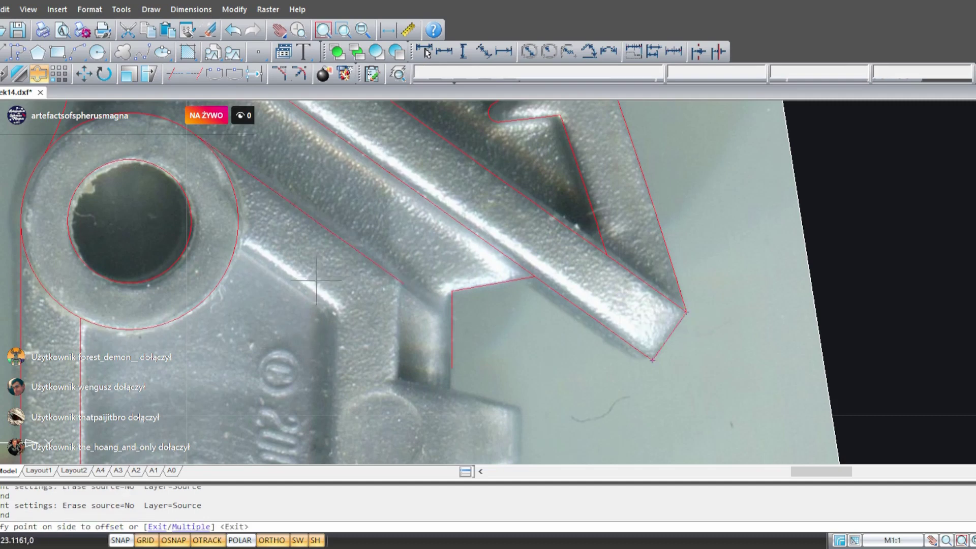
left_click(300, 274)
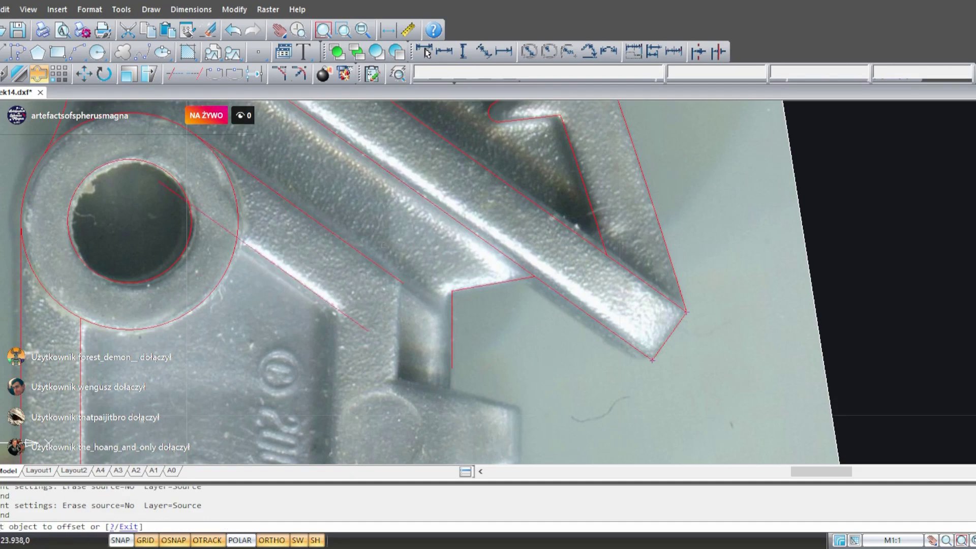
- Draw a short vertical line along the toothed rack's edge, crossing the end of the upper diagonal line
scroll(377, 247, "down", 3)
mouse_move(322, 386)
middle_mouse_down()
mouse_move(314, 313)
mouse_move(290, 352)
middle_mouse_up()
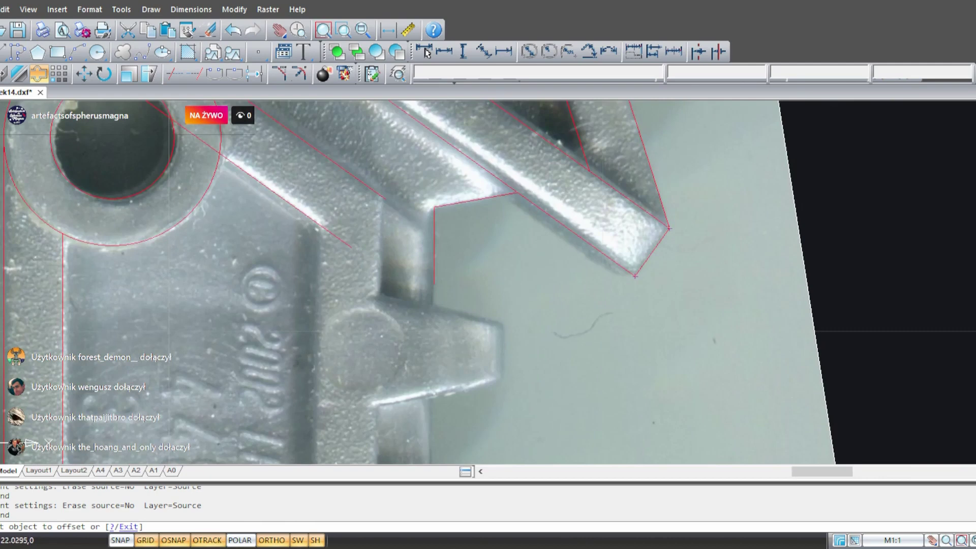
key("Escape")
type("l")
key("Return")
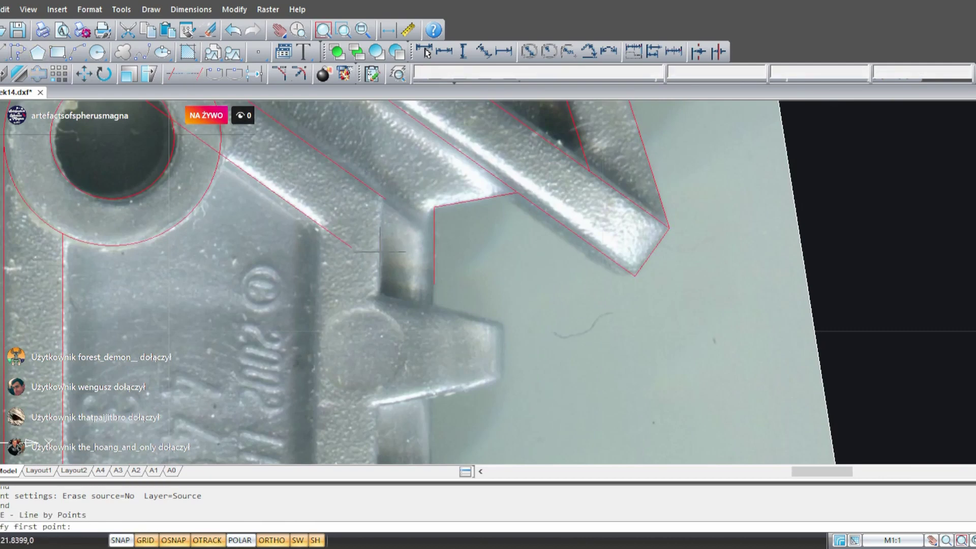
key("Return")
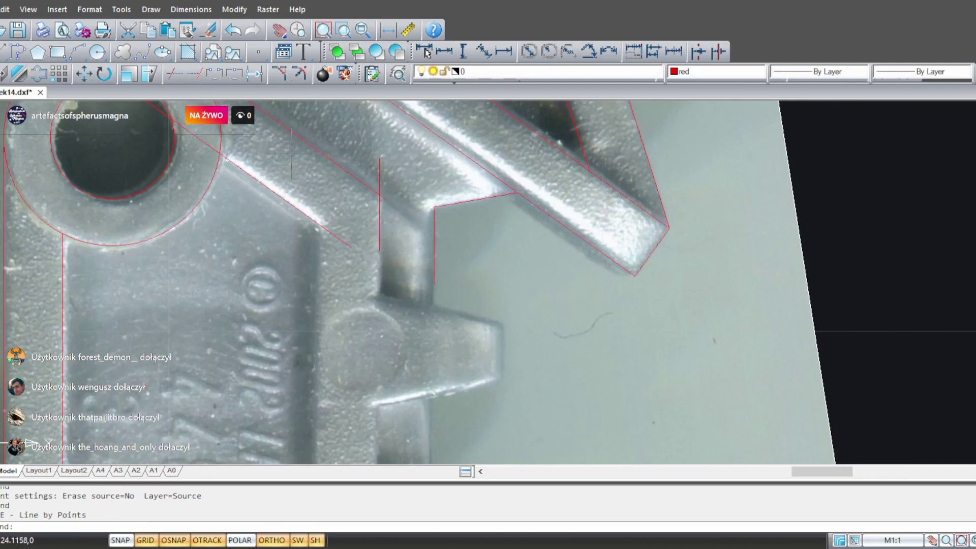
- Trim the new vertical line's portion above the upper diagonal line
type("tr")
key("Return")
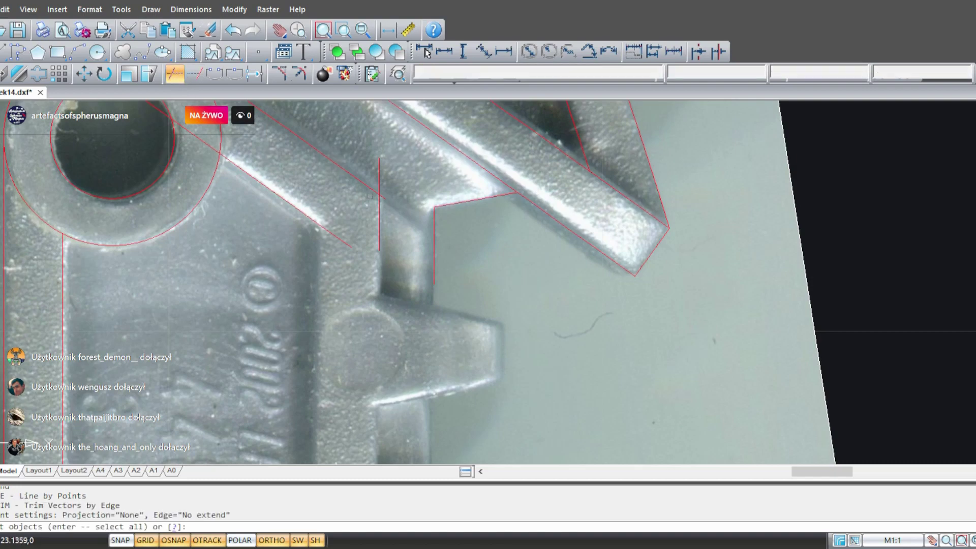
key("Return")
left_click(379, 173)
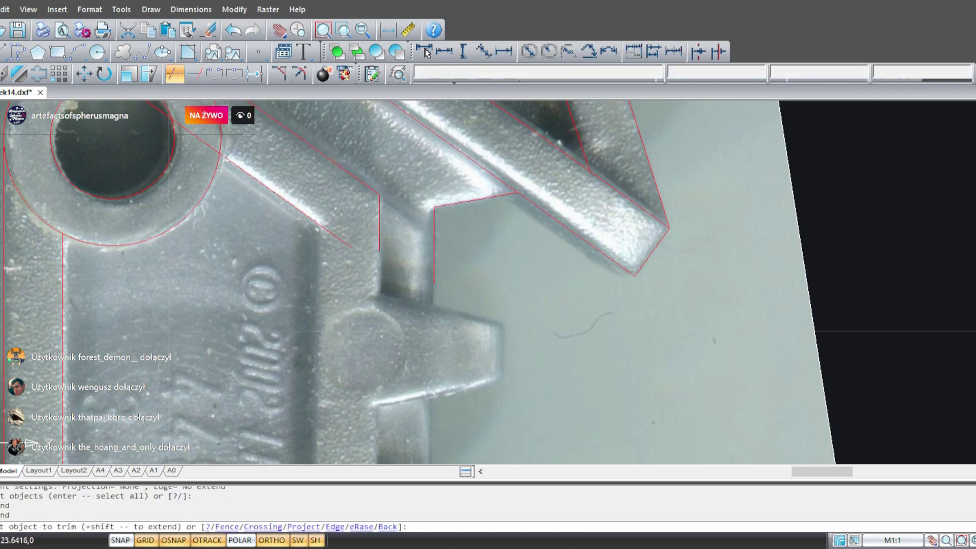
middle_click_drag(349, 245, 389, 249)
key("Escape")
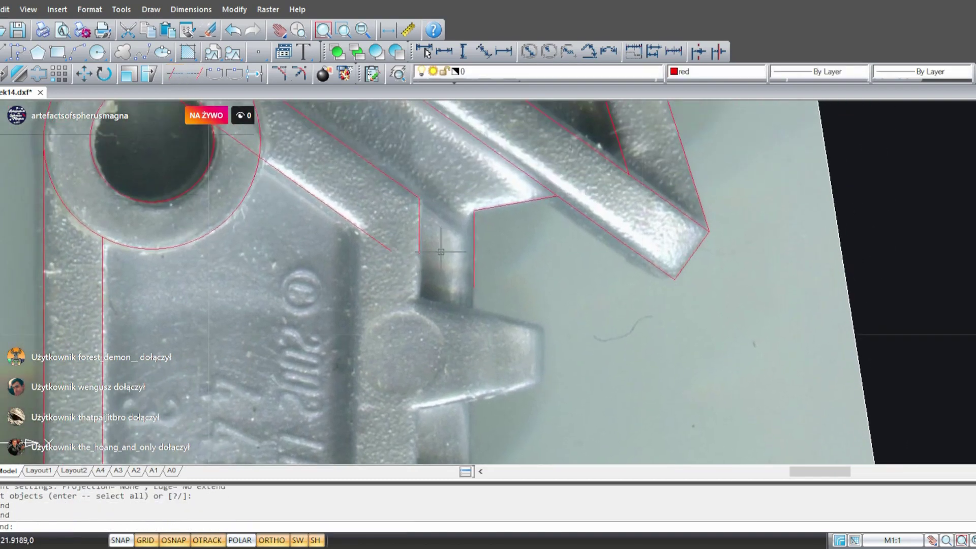
- Stretch the vertical line's lower end straight down along the tooth roots, past the last rack tooth
left_click(419, 234)
left_click(420, 255)
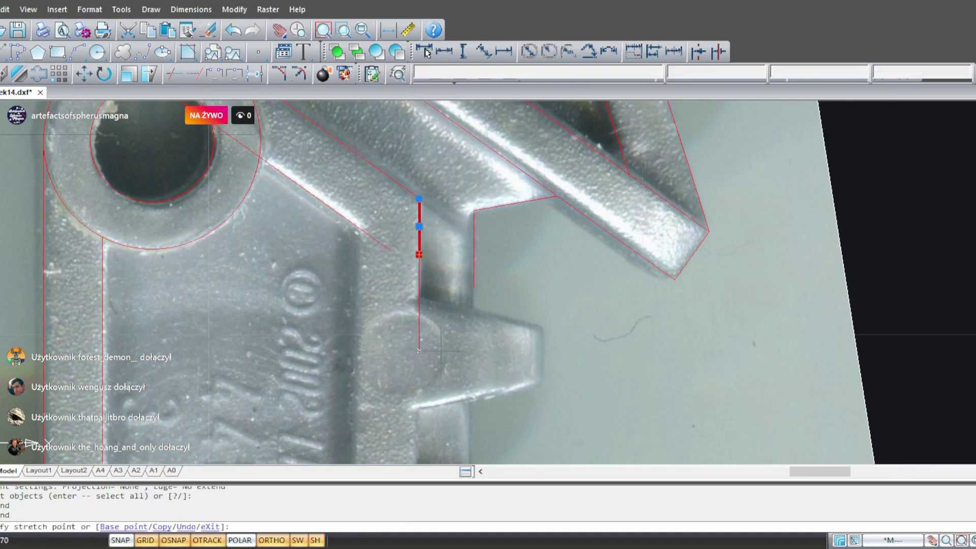
middle_click_drag(433, 384, 432, 108)
scroll(432, 109, "down", 2)
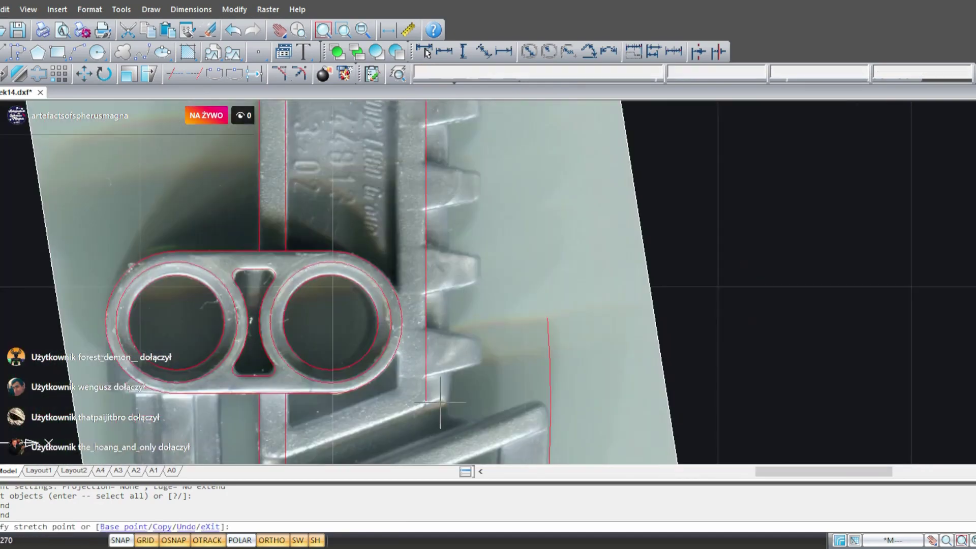
left_click(449, 415)
middle_click_drag(484, 140, 469, 267)
scroll(454, 168, "up", 3)
mouse_move(407, 176)
middle_mouse_down()
mouse_move(406, 242)
mouse_move(386, 279)
mouse_move(477, 166)
middle_mouse_up()
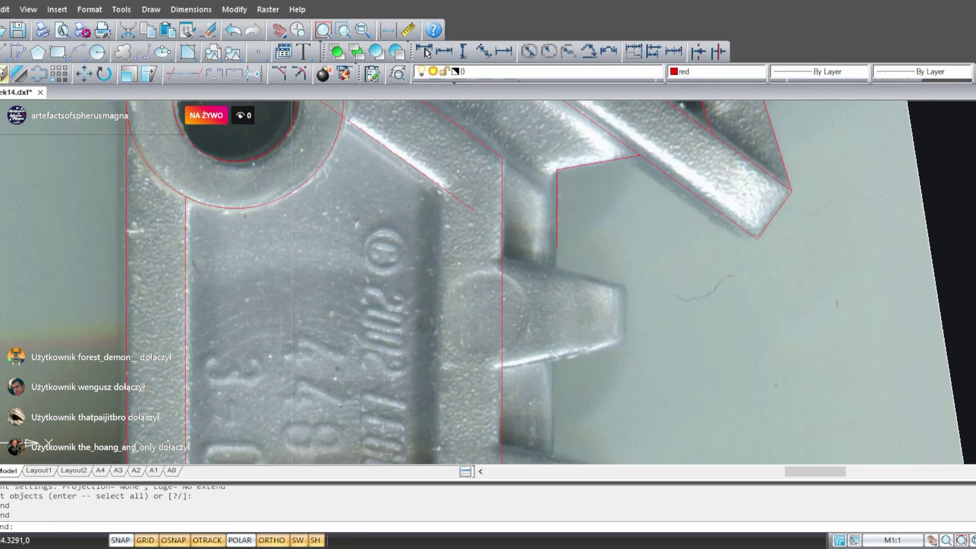
type("l")
key("Return")
key("Escape")
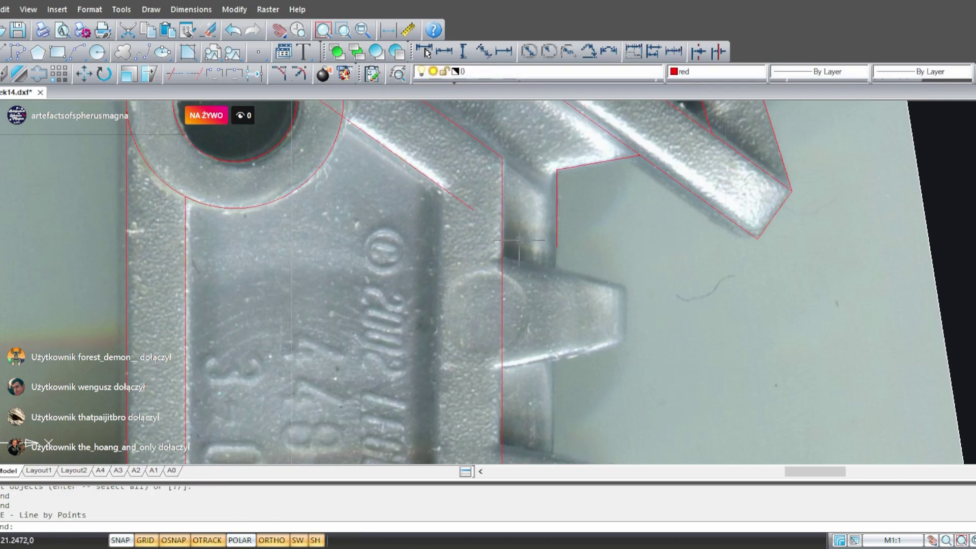
- Offset the long vertical tooth-root line toward the engraved pocket, picking the slanted bar tip's two corners as the distance
middle_click_drag(447, 259, 313, 310)
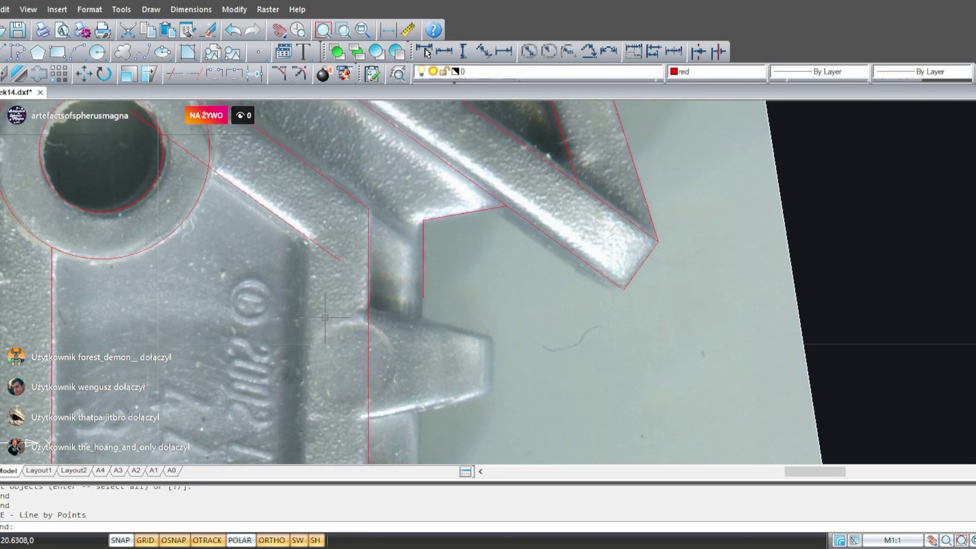
left_click(393, 384)
left_click(357, 368)
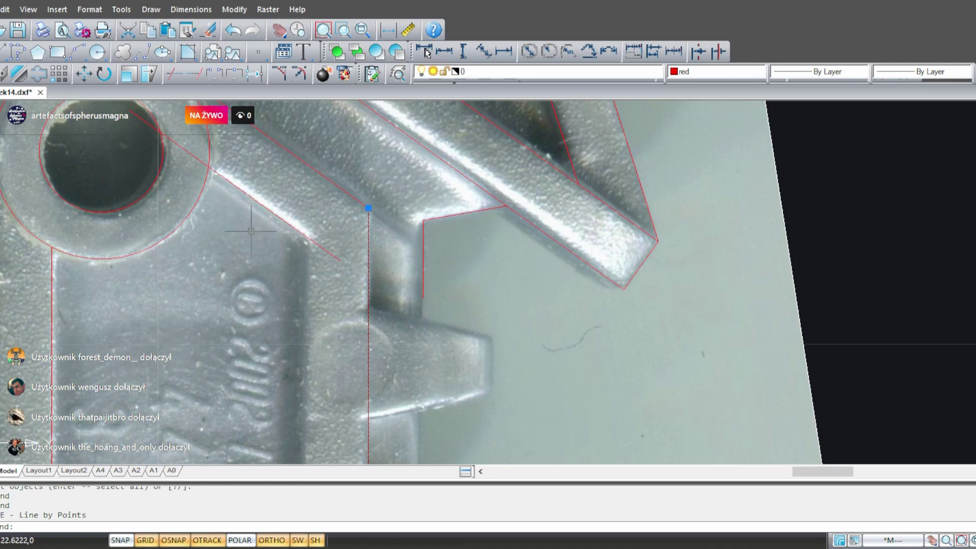
left_click(44, 77)
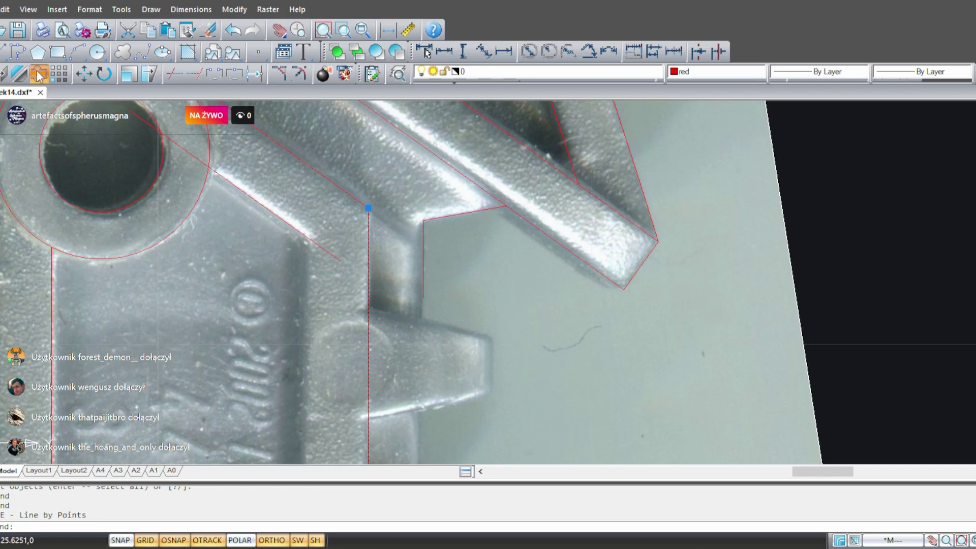
left_click(624, 290)
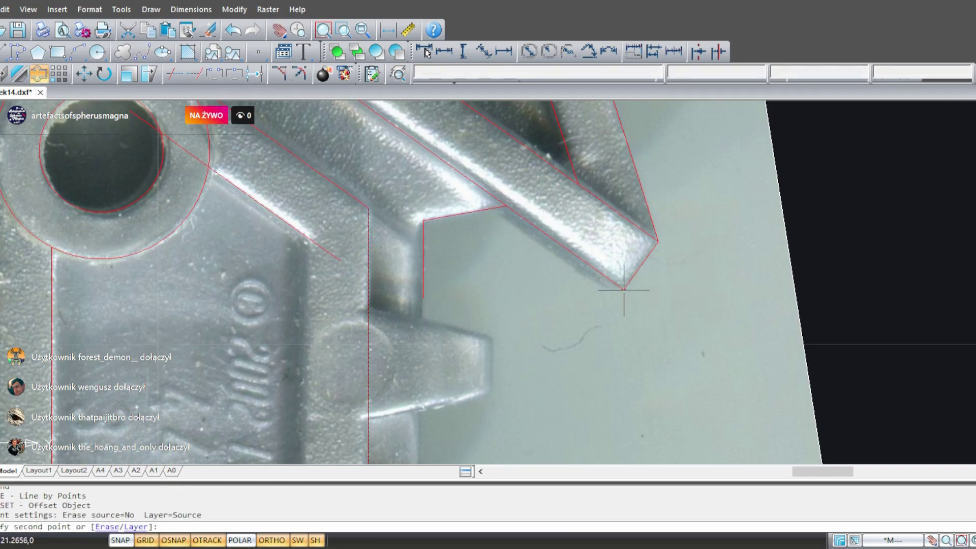
left_click(658, 242)
left_click(285, 315)
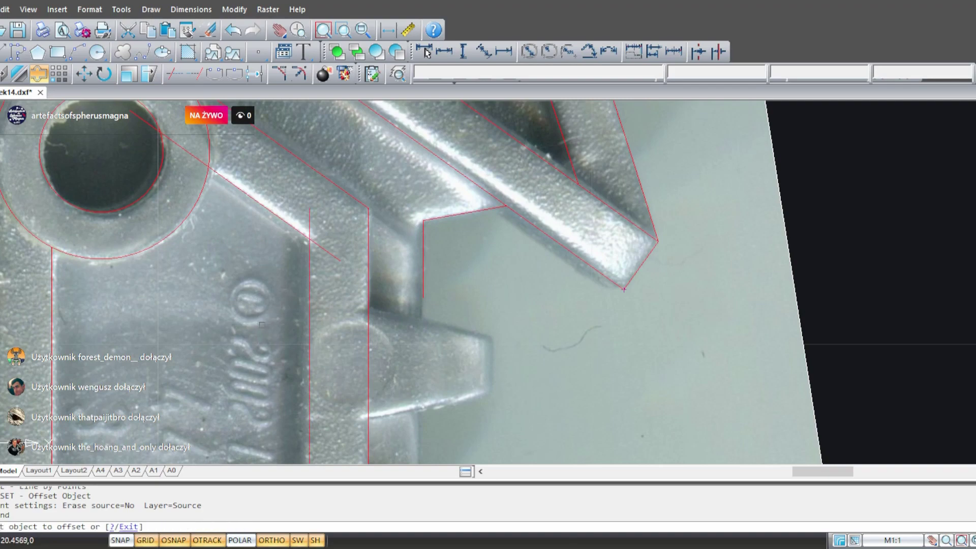
middle_click_drag(367, 328, 432, 184)
scroll(362, 228, "down", 2)
mouse_move(381, 281)
middle_mouse_down()
mouse_move(388, 157)
mouse_move(346, 344)
middle_mouse_up()
scroll(323, 185, "up", 2)
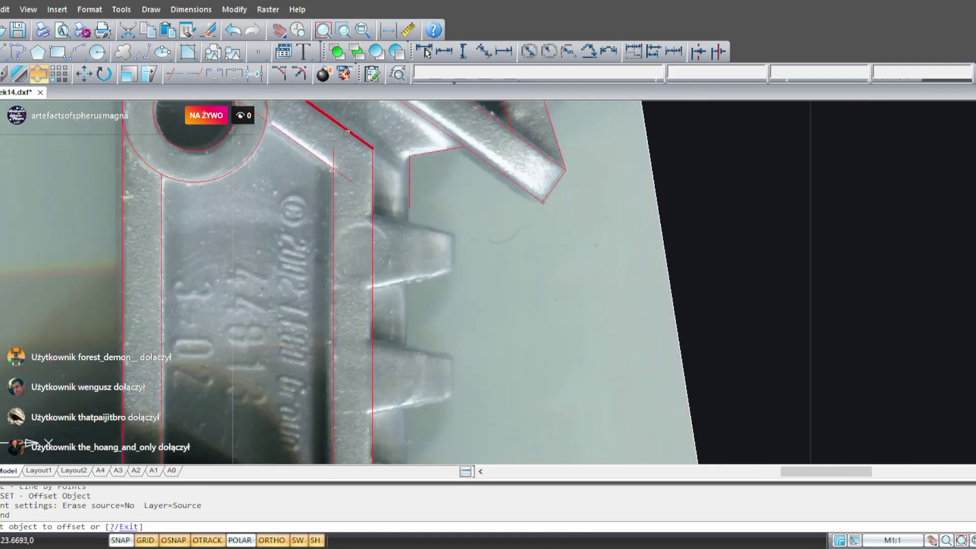
key("Escape")
- Trim the lower diagonal line inside the round boss and both overhanging ends at its corner with the inner vertical line
left_click(425, 52)
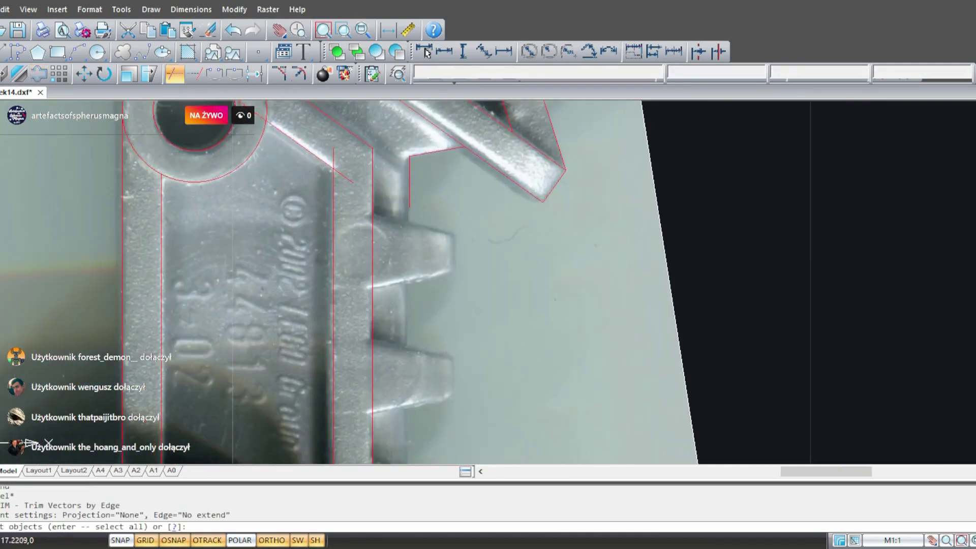
middle_click_drag(266, 227, 279, 388)
scroll(224, 218, "up", 2)
key("Return")
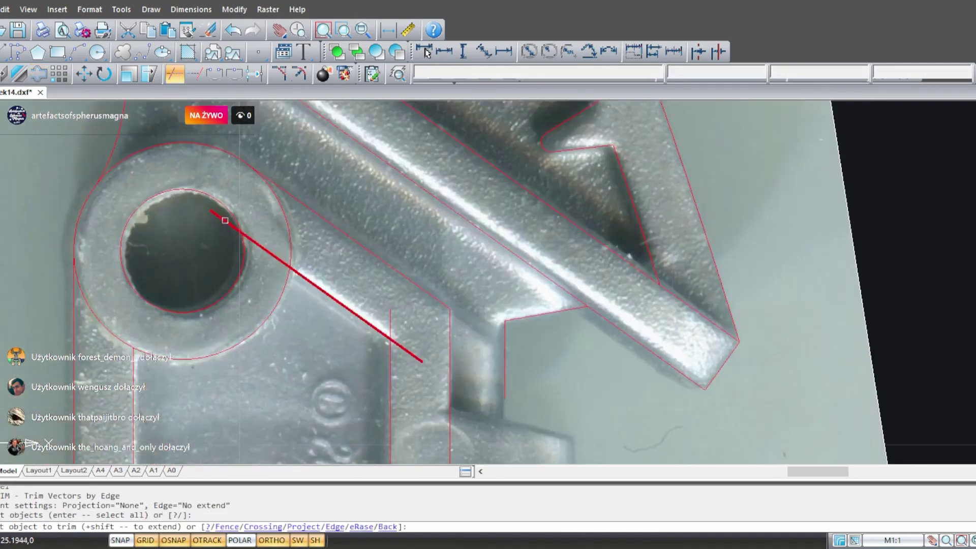
left_click(261, 244)
middle_click_drag(383, 300, 360, 256)
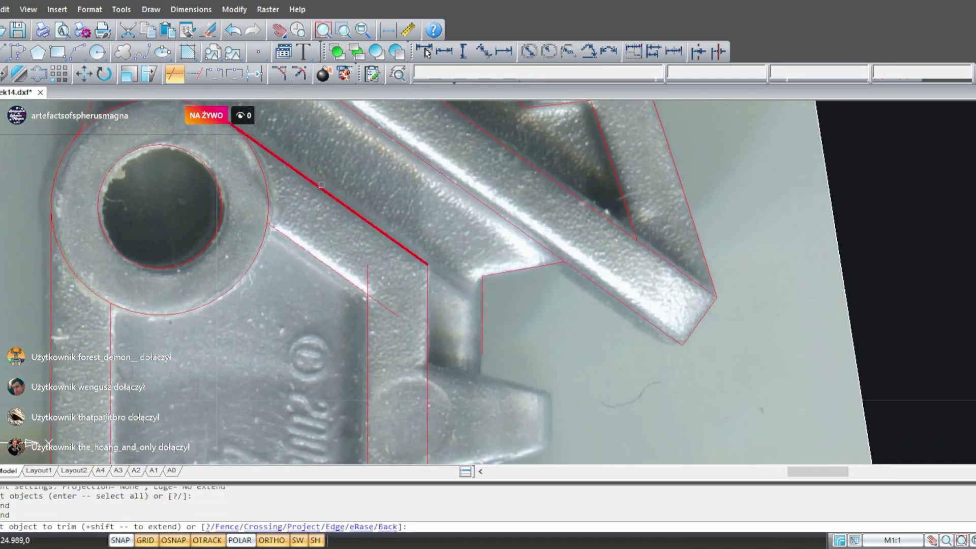
left_click(383, 298)
left_click(369, 283)
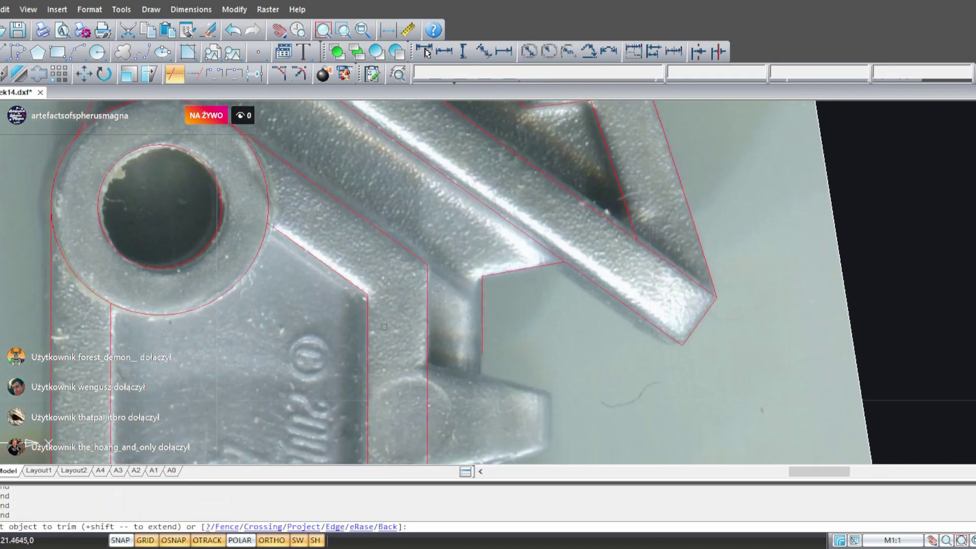
- Examine the traced outline along the rack, around the double-hole beam, the round boss and the slanted bar
middle_click_drag(379, 362, 331, 128)
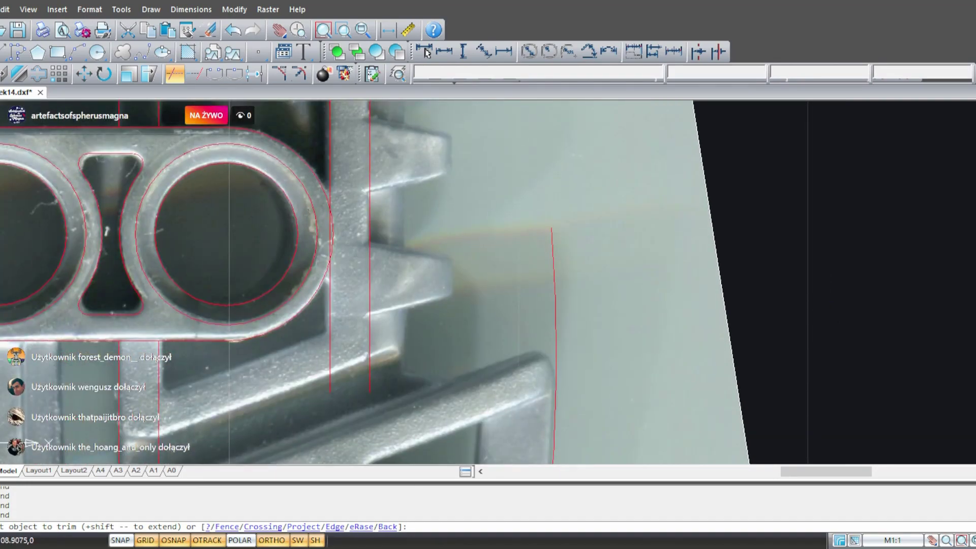
scroll(333, 230, "up", 4)
scroll(338, 230, "down", 4)
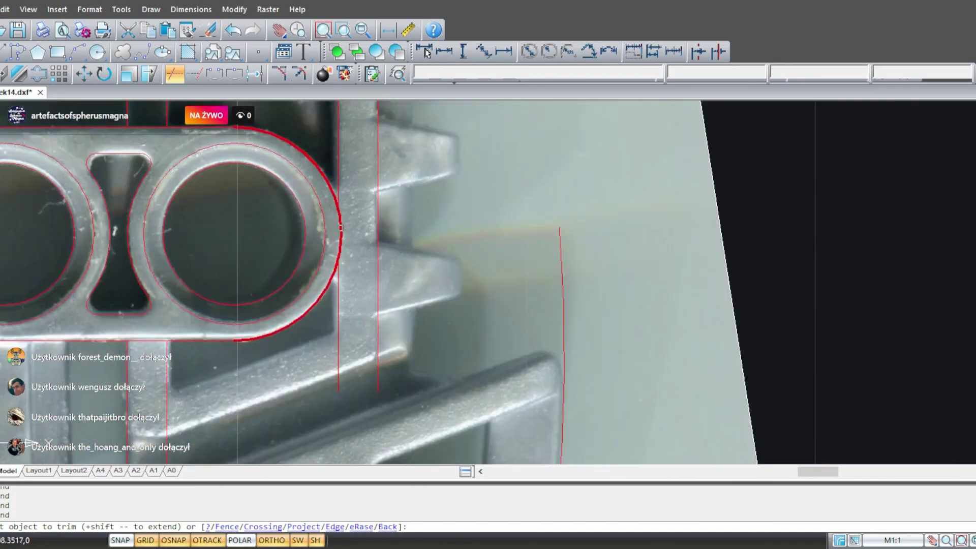
key("Escape")
mouse_move(350, 207)
middle_mouse_down()
mouse_move(436, 380)
mouse_move(322, 300)
mouse_move(214, 348)
middle_mouse_up()
scroll(334, 211, "up", 1)
mouse_move(330, 288)
middle_mouse_down()
mouse_move(375, 392)
mouse_move(342, 396)
mouse_move(336, 415)
middle_mouse_up()
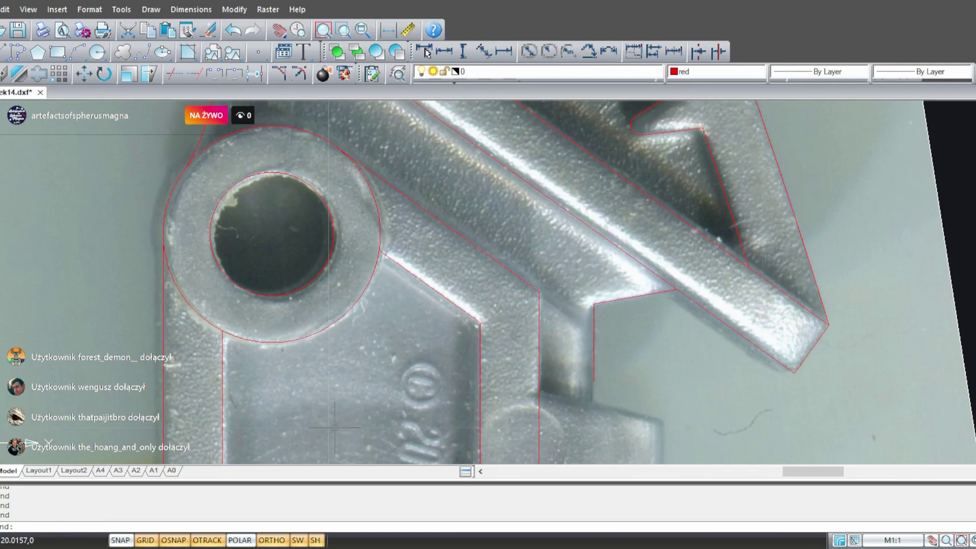
mouse_move(417, 287)
middle_mouse_down()
mouse_move(374, 421)
mouse_move(381, 453)
mouse_move(193, 270)
middle_mouse_up()
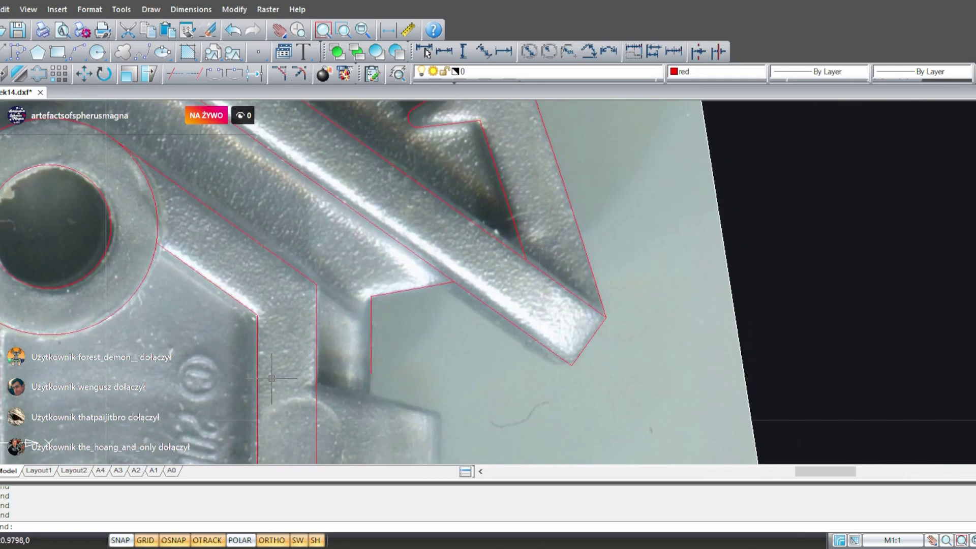
mouse_move(296, 384)
middle_mouse_down()
mouse_move(378, 343)
mouse_move(383, 360)
mouse_move(373, 356)
middle_mouse_up()
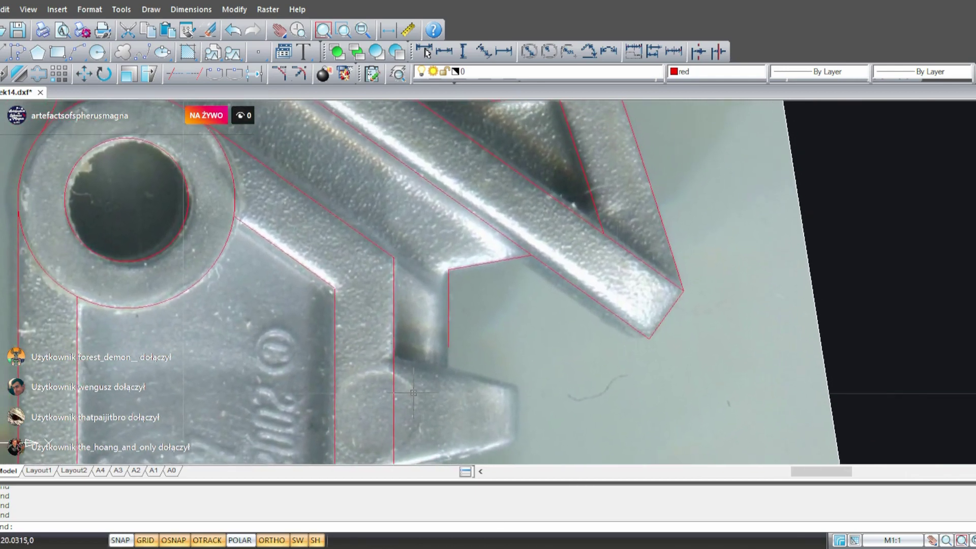
- Stretch the lower end of the short vertical line below the slanted bar straight down across the rack, past the last tooth
mouse_move(466, 378)
middle_mouse_down()
mouse_move(545, 436)
mouse_move(382, 231)
mouse_move(374, 245)
middle_mouse_up()
scroll(374, 245, "down", 3)
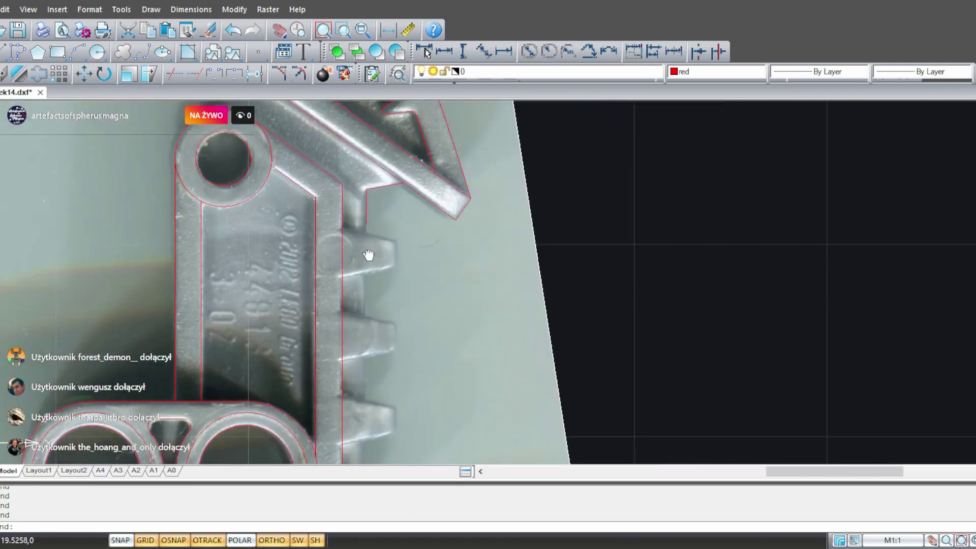
scroll(371, 255, "up", 2)
middle_click_drag(369, 209, 375, 226)
left_click(379, 204)
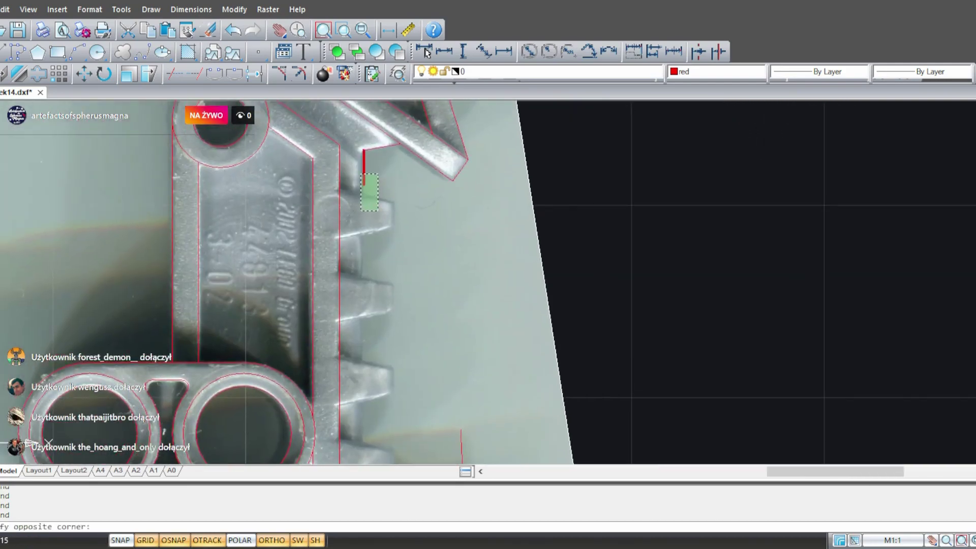
left_click(360, 174)
left_click(364, 185)
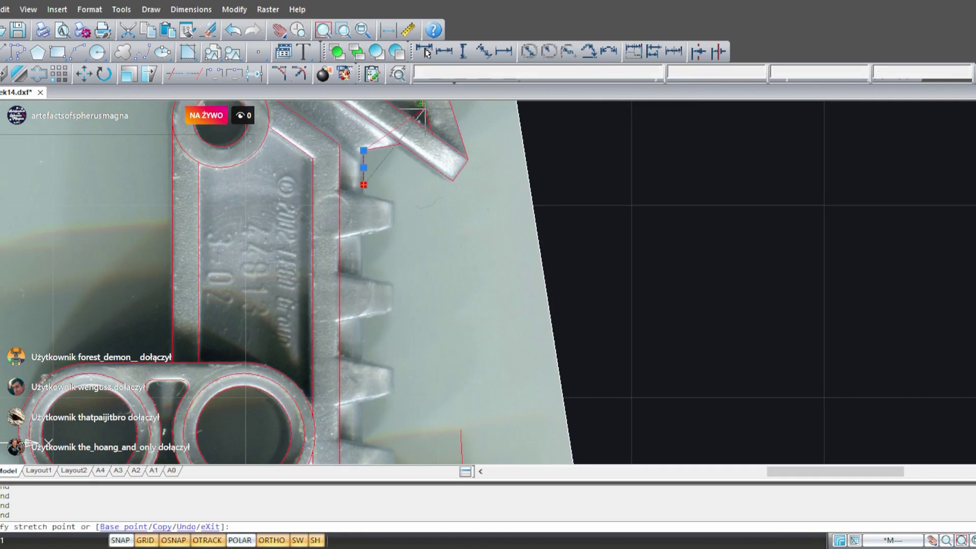
mouse_move(417, 333)
middle_mouse_down()
mouse_move(408, 152)
mouse_move(430, 70)
middle_mouse_up()
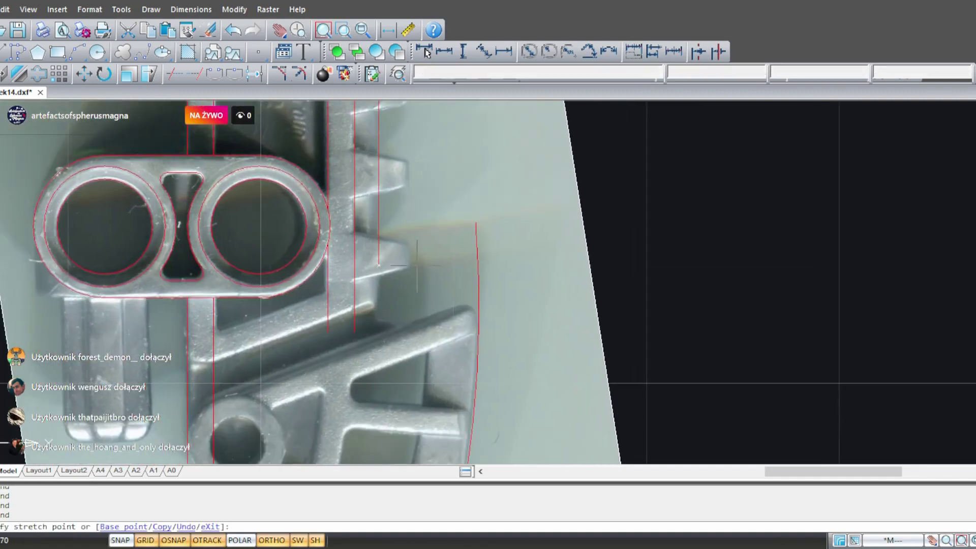
left_click(427, 317)
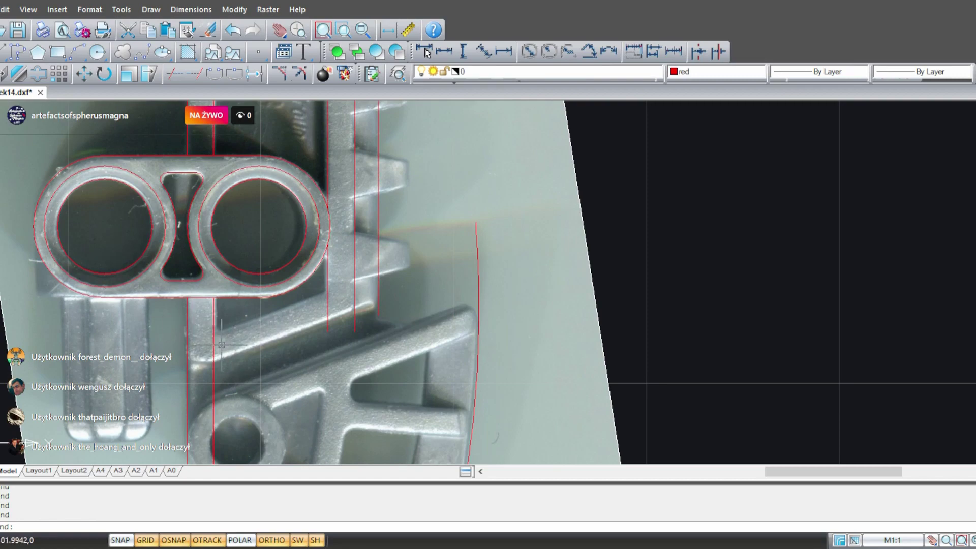
- With ortho mode off, draw a line along the lower edge of the diagonal rib beneath the double-hole beam, past the outermost vertical line
type("l")
key("Return")
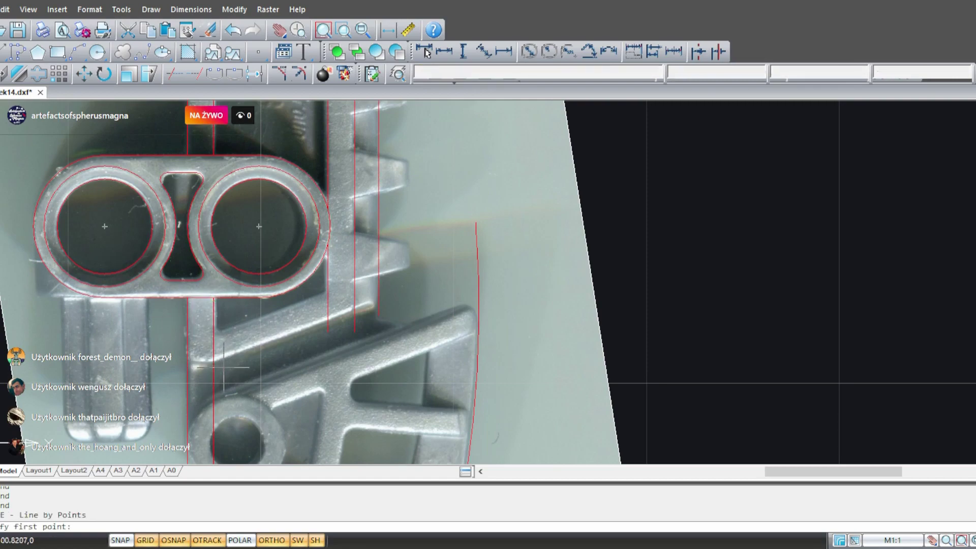
scroll(224, 368, "up", 3)
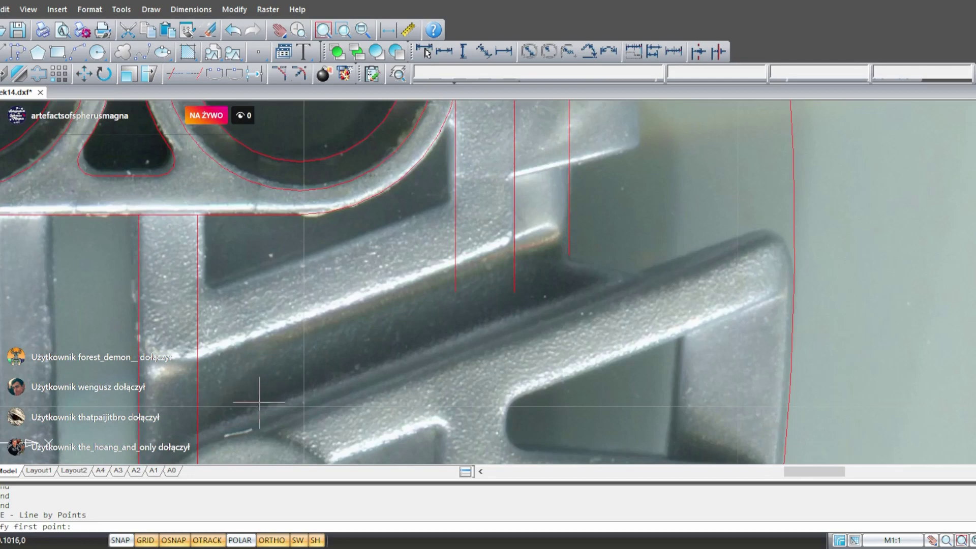
key("F8")
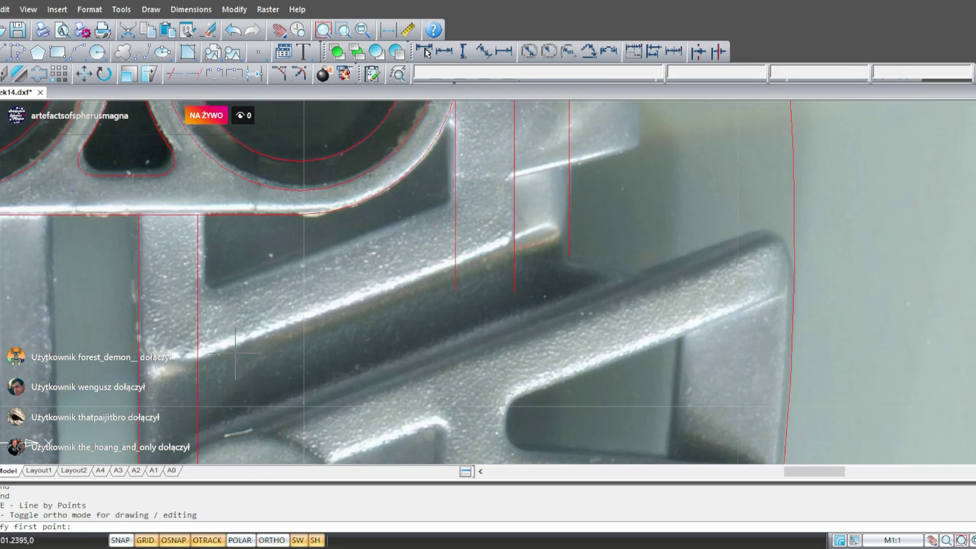
scroll(235, 353, "down", 5)
mouse_move(292, 336)
middle_mouse_down()
mouse_move(285, 315)
mouse_move(287, 336)
mouse_move(288, 322)
middle_mouse_up()
scroll(304, 313, "up", 10)
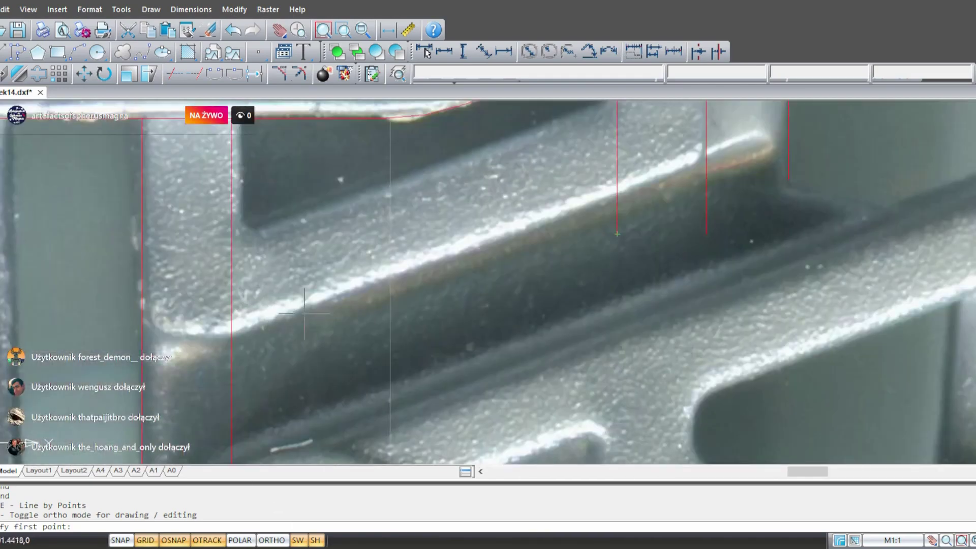
left_click(293, 311)
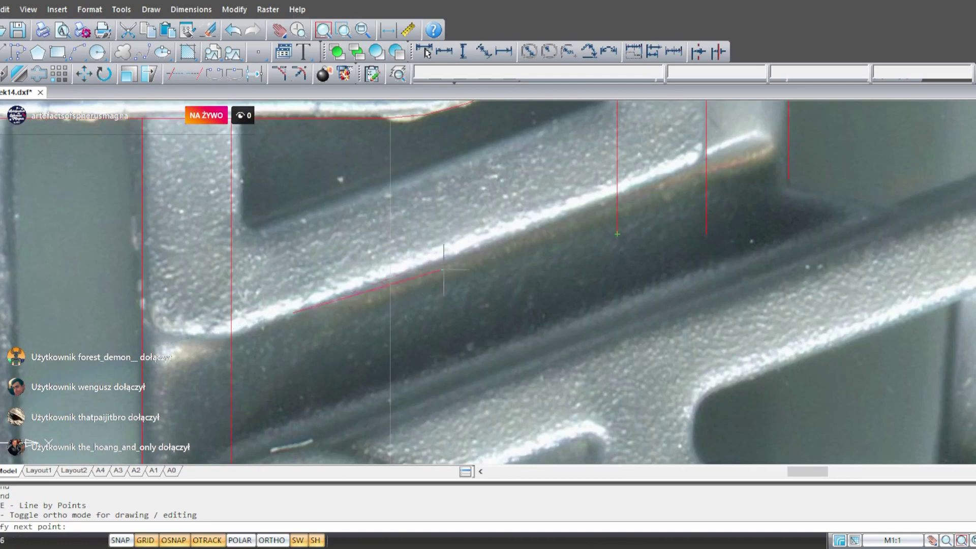
middle_click_drag(576, 225, 375, 312)
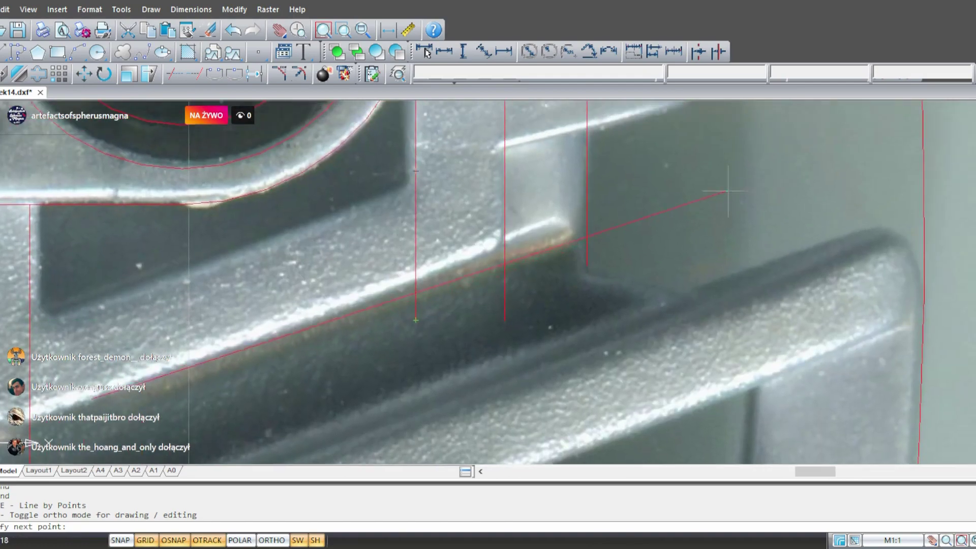
left_click(711, 191)
scroll(711, 191, "down", 6)
key("Escape")
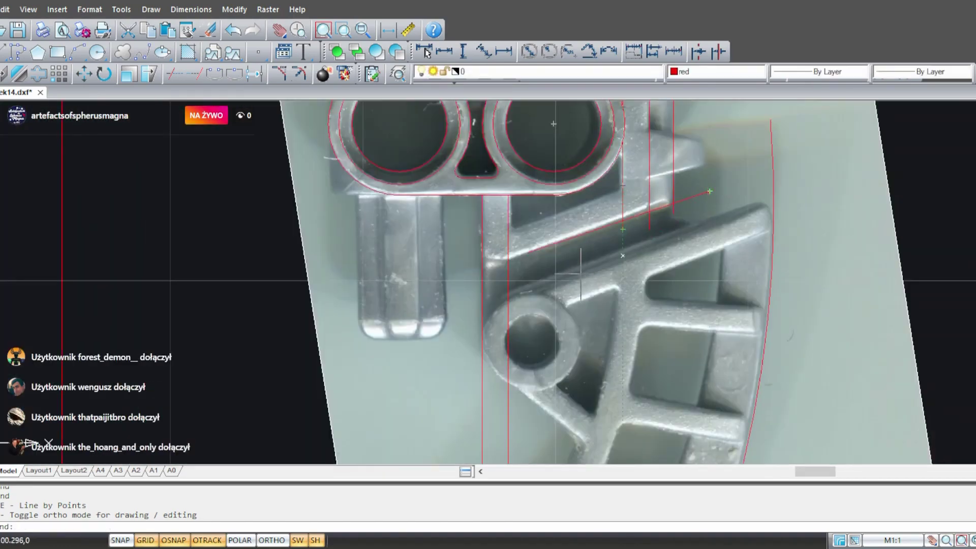
- Stretch the lower end of the diagonal rib line along its own direction until it passes the body's outer vertical edge
scroll(582, 254, "up", 6)
left_click(558, 260)
left_click(449, 248)
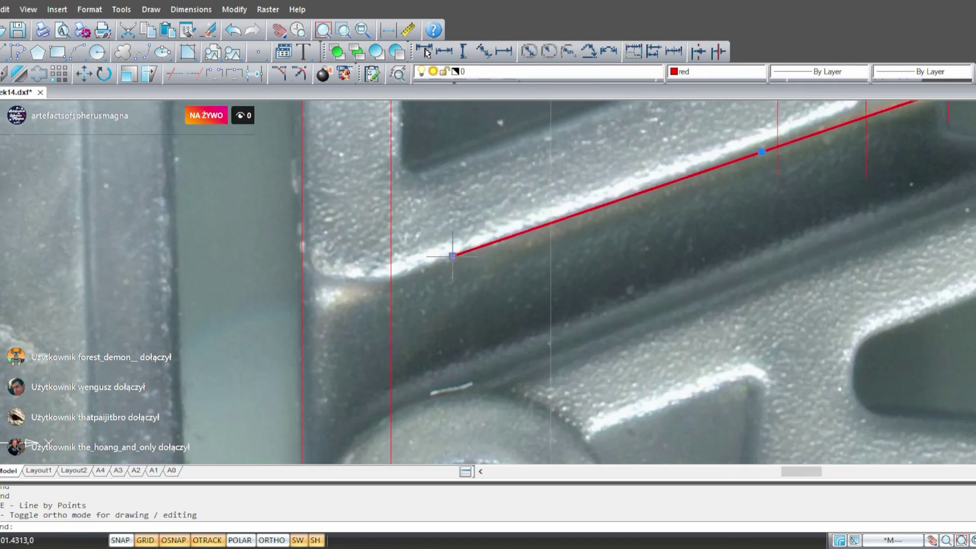
left_click(452, 256)
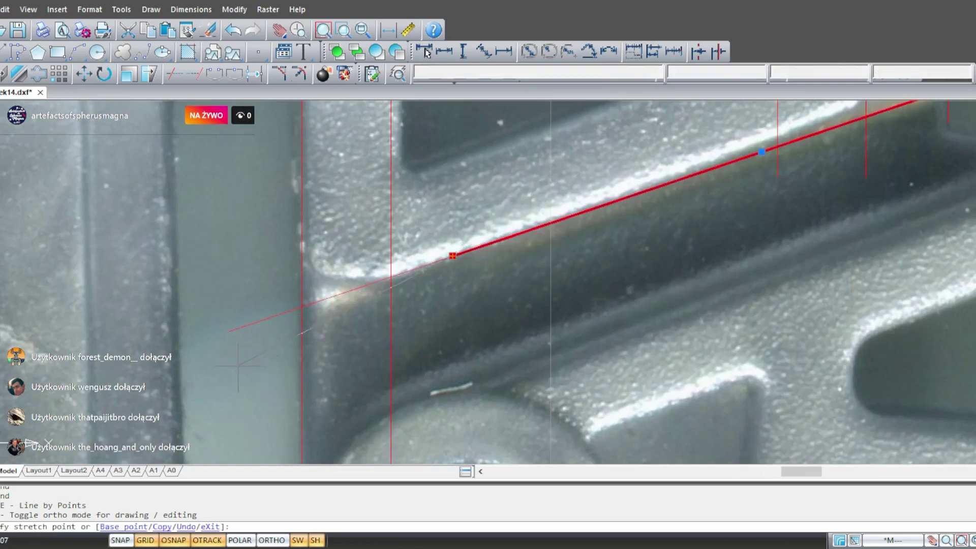
left_click(228, 331)
key("Escape")
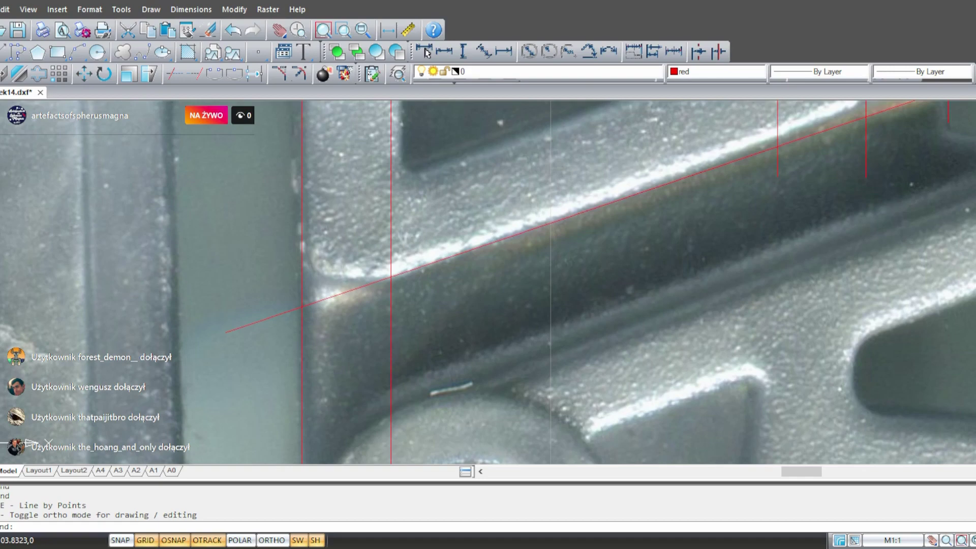
left_click(425, 51)
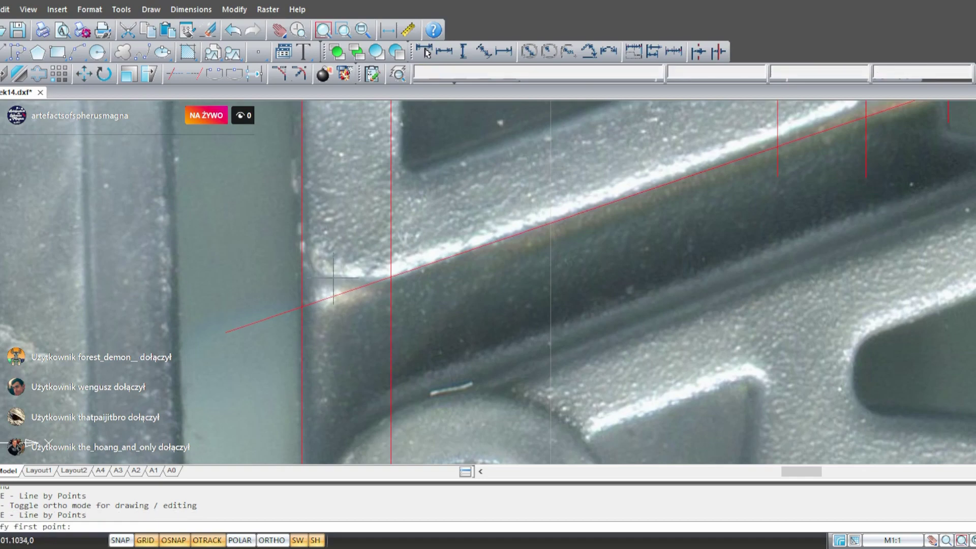
key("Escape")
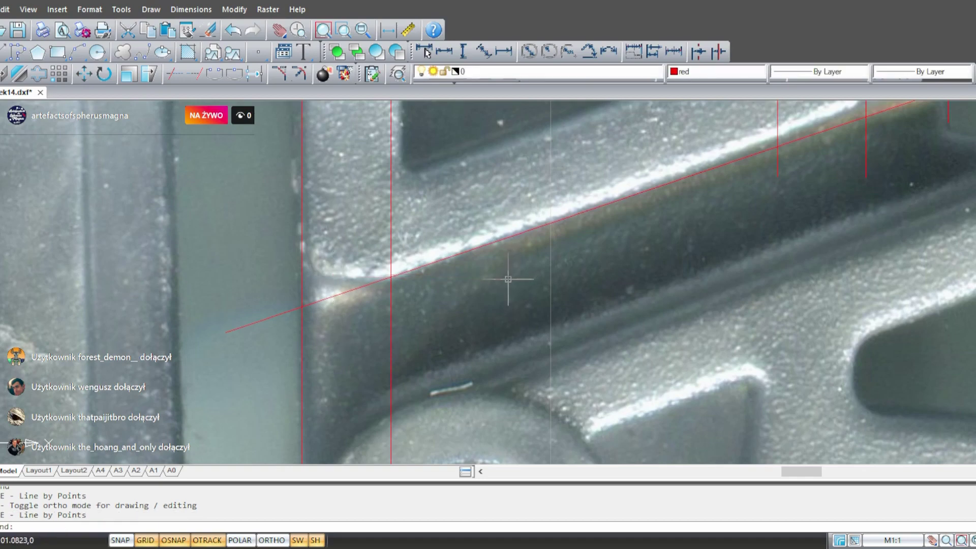
scroll(501, 273, "down", 5)
scroll(464, 301, "up", 4)
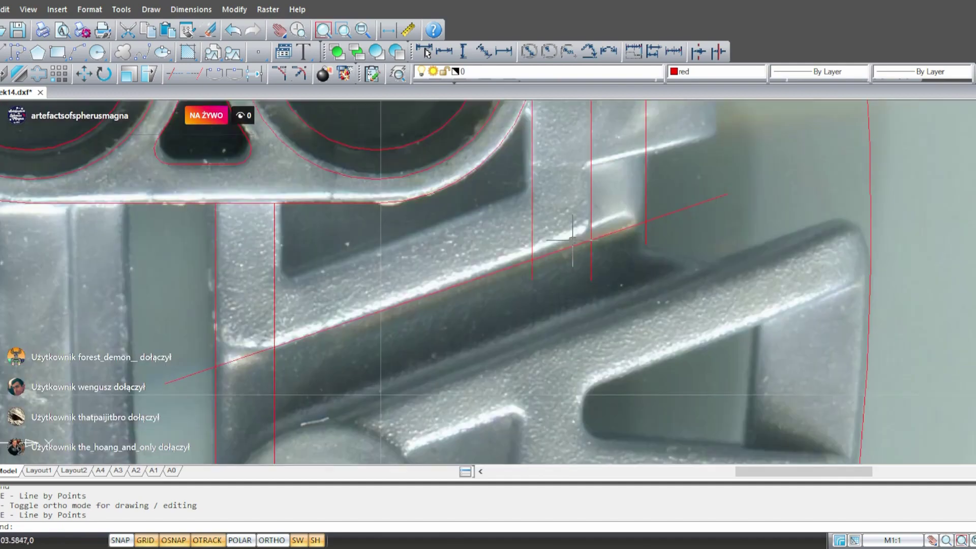
scroll(402, 331, "down", 5)
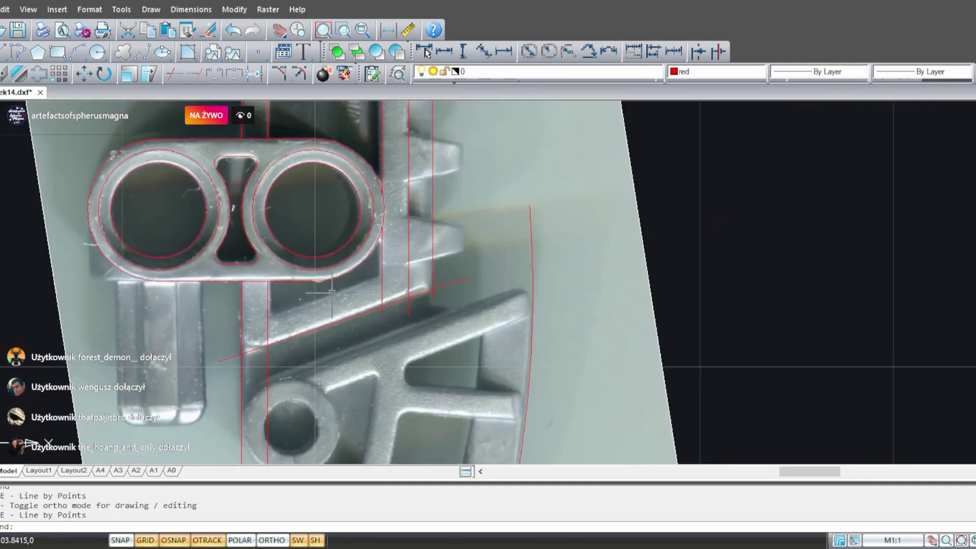
middle_click_drag(382, 249, 239, 394)
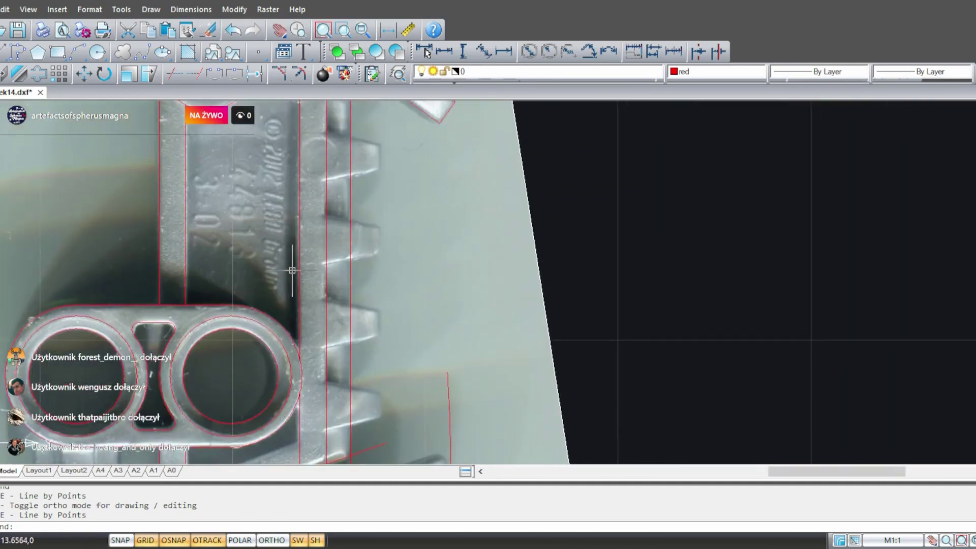
middle_click_drag(285, 270, 273, 448)
- Offset the diagonal rib line toward the double-hole beam, picking the slanted bar tip's two corners as the distance
middle_click_drag(252, 373, 240, 168)
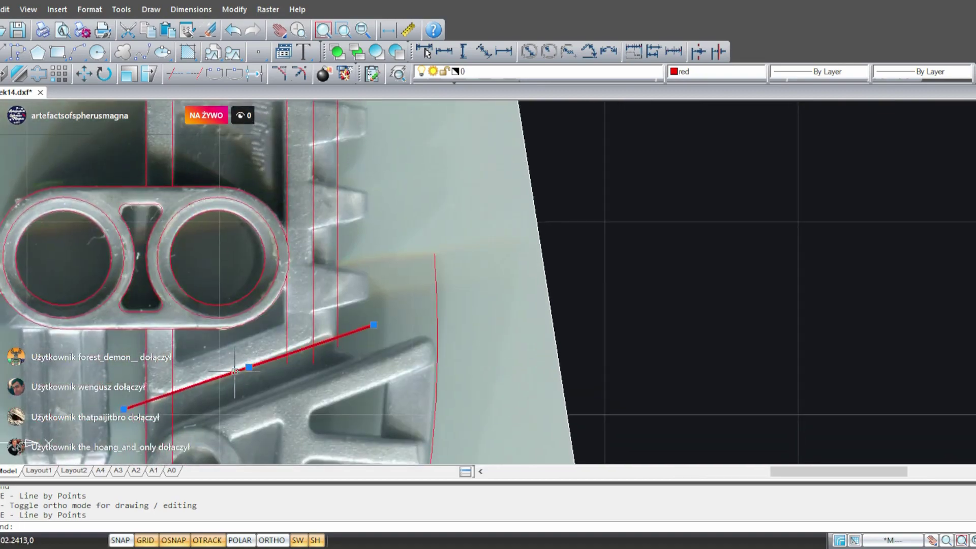
middle_click_drag(349, 200, 405, 403)
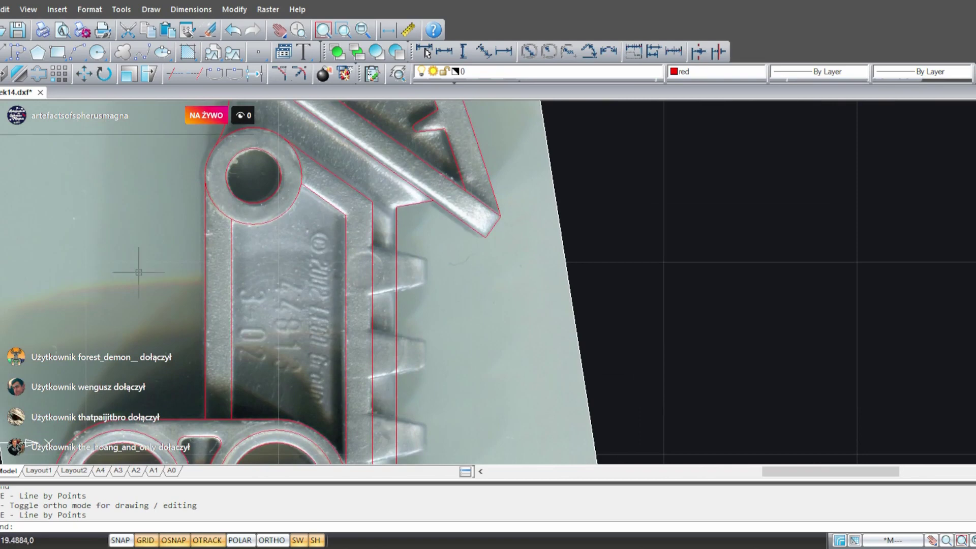
left_click(41, 75)
left_click(486, 237)
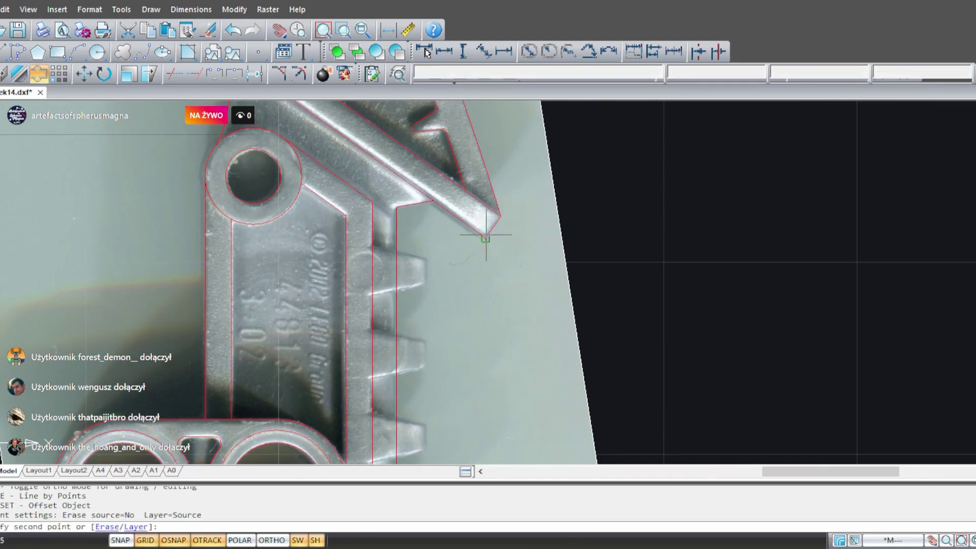
left_click(498, 220)
middle_click_drag(454, 410, 405, 239)
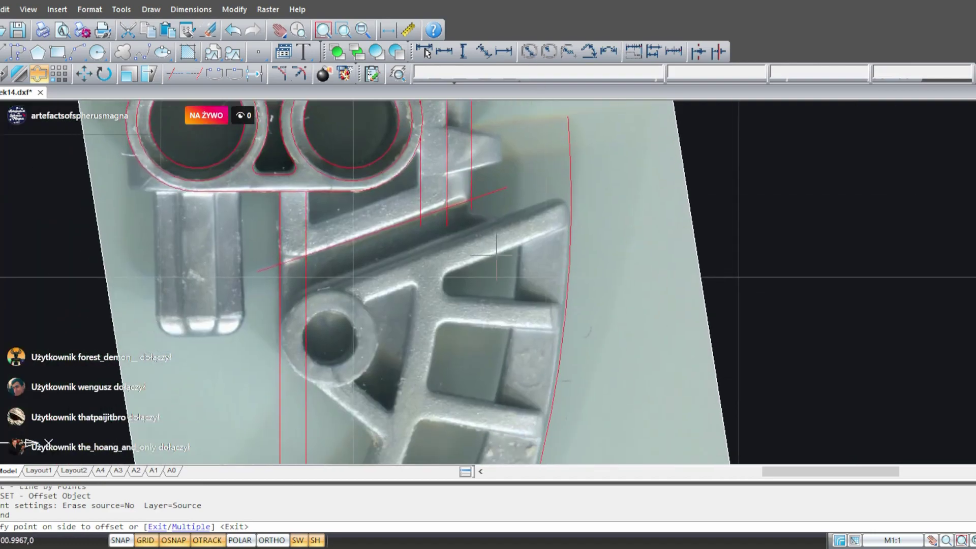
scroll(398, 225, "up", 4)
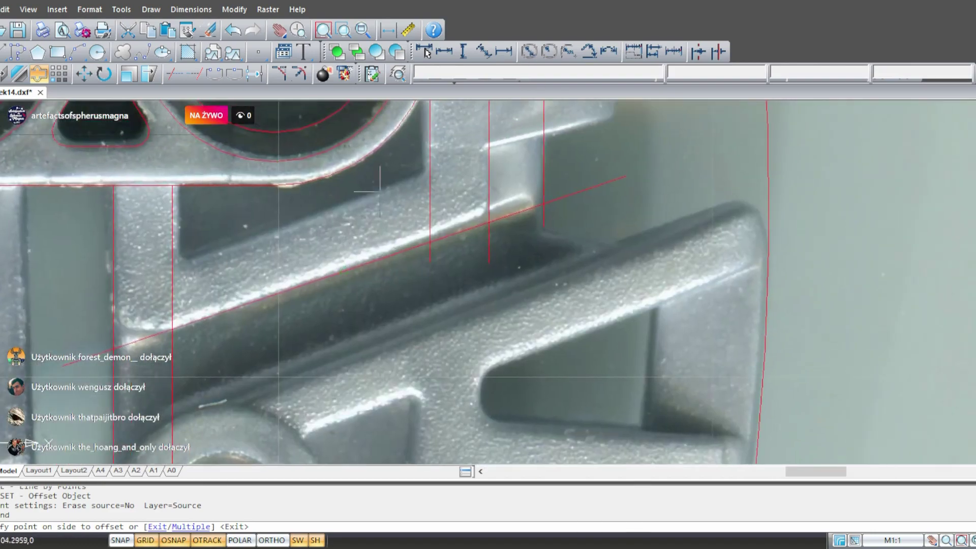
left_click(404, 162)
middle_click_drag(407, 159, 310, 266)
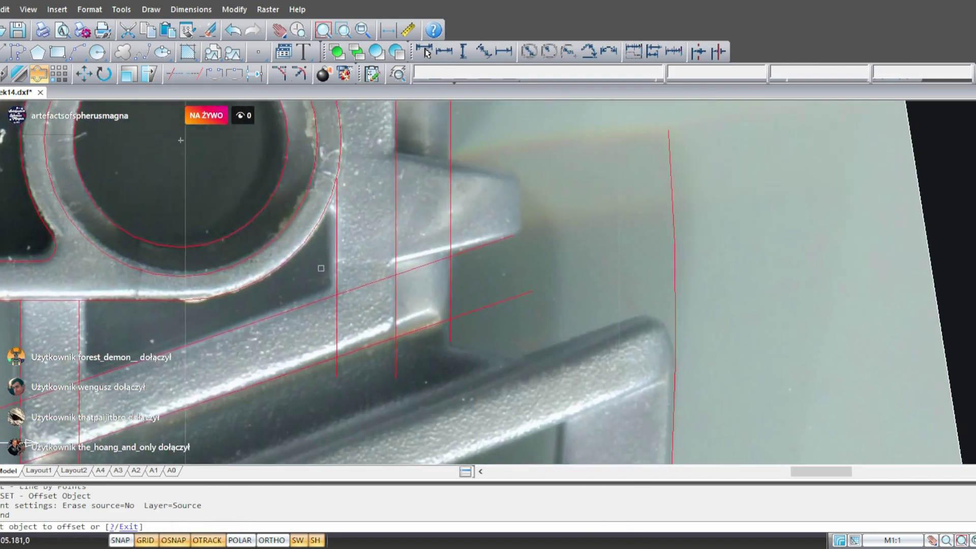
key("Escape")
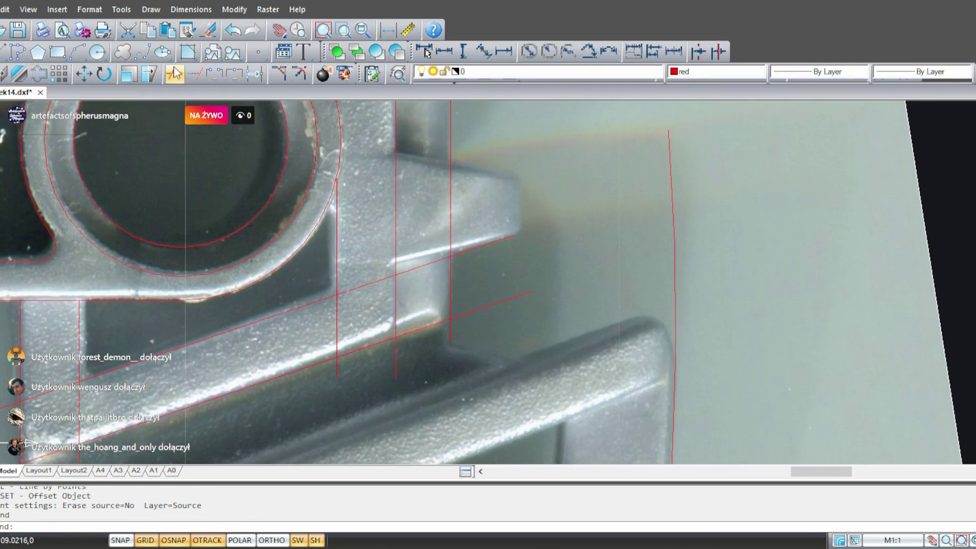
- Trim the three rack-side vertical lines below the lower diagonal line, and that diagonal's overhang beyond the outermost vertical
left_click(426, 52)
left_click(424, 405)
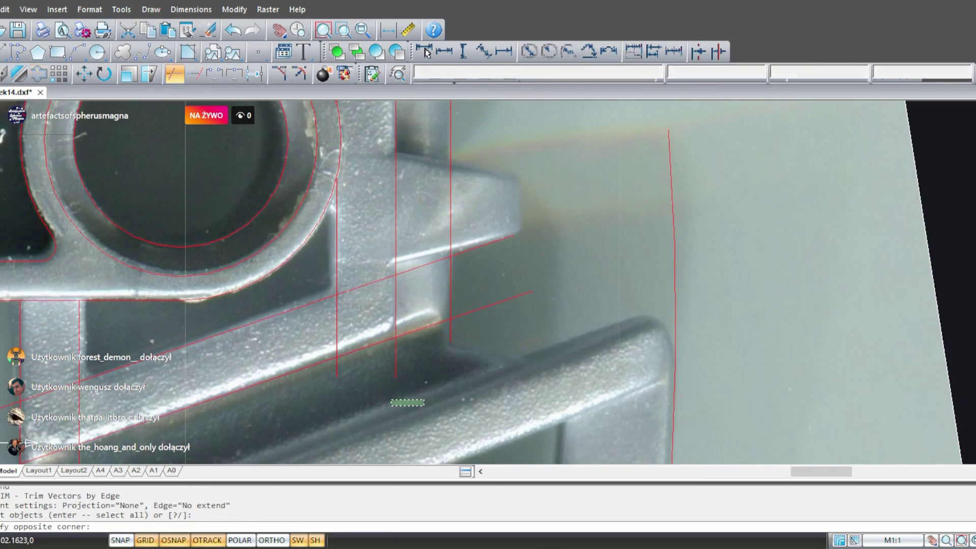
left_click(329, 374)
scroll(419, 349, "down", 3)
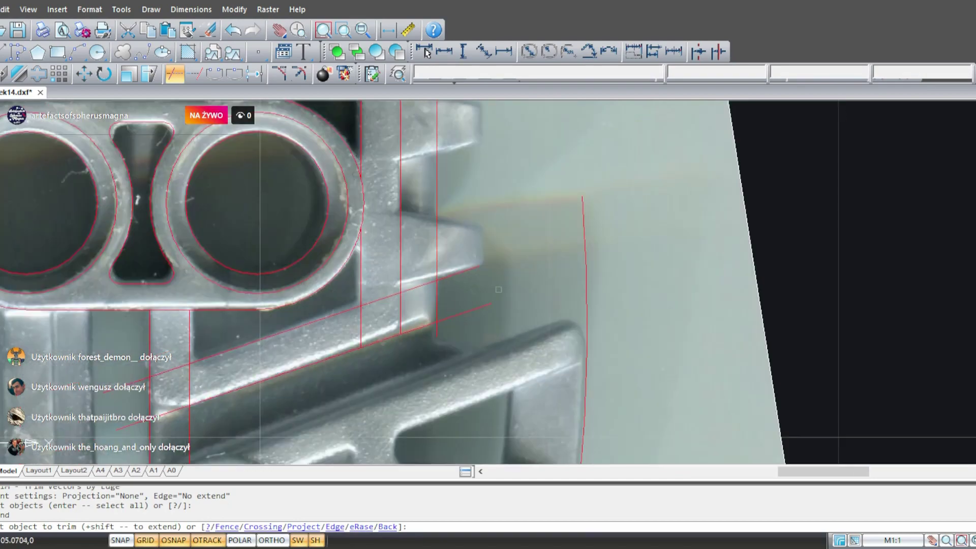
scroll(419, 349, "up", 2)
scroll(406, 380, "up", 3)
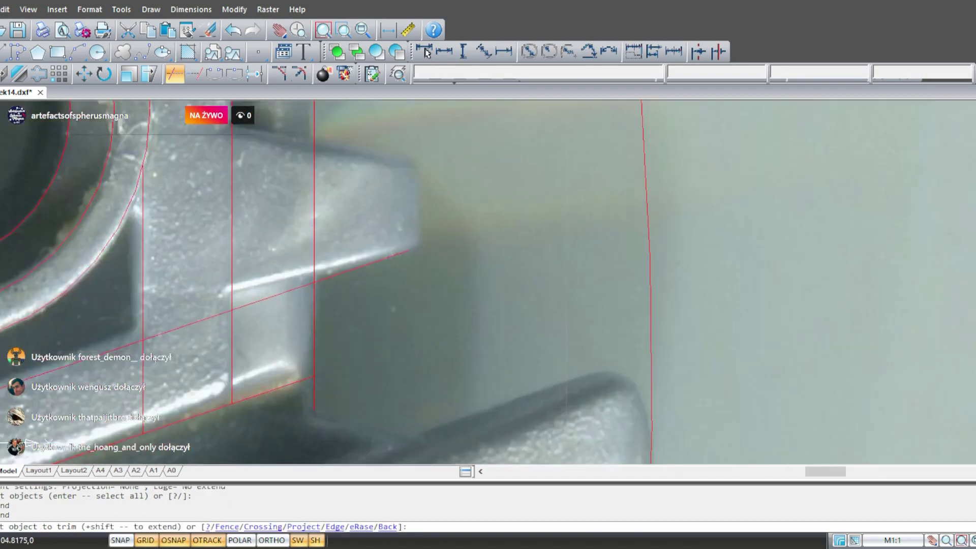
scroll(322, 388, "down", 3)
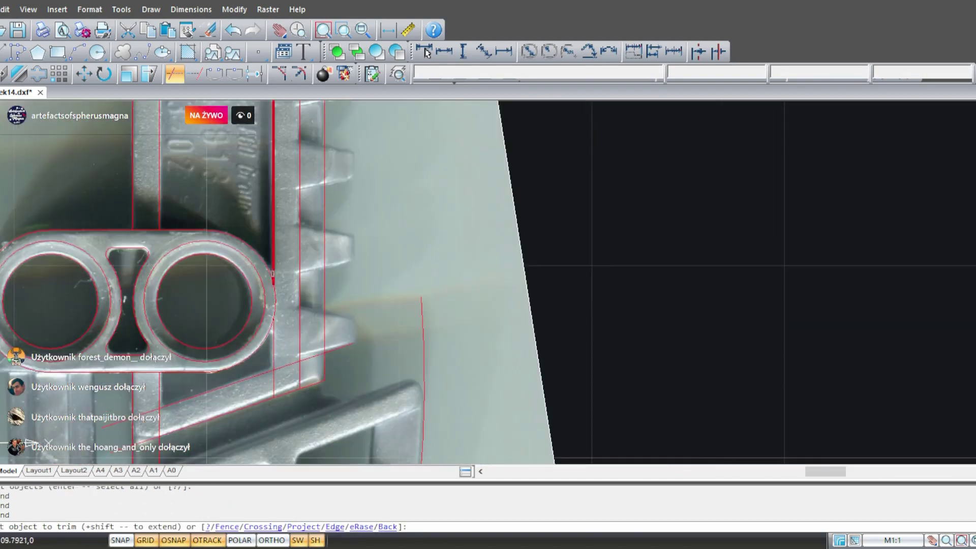
- Trim the overhanging lower ends of both diagonal rib lines at the body's outer vertical edge
mouse_move(322, 388)
middle_mouse_down()
mouse_move(370, 363)
mouse_move(422, 402)
middle_mouse_up()
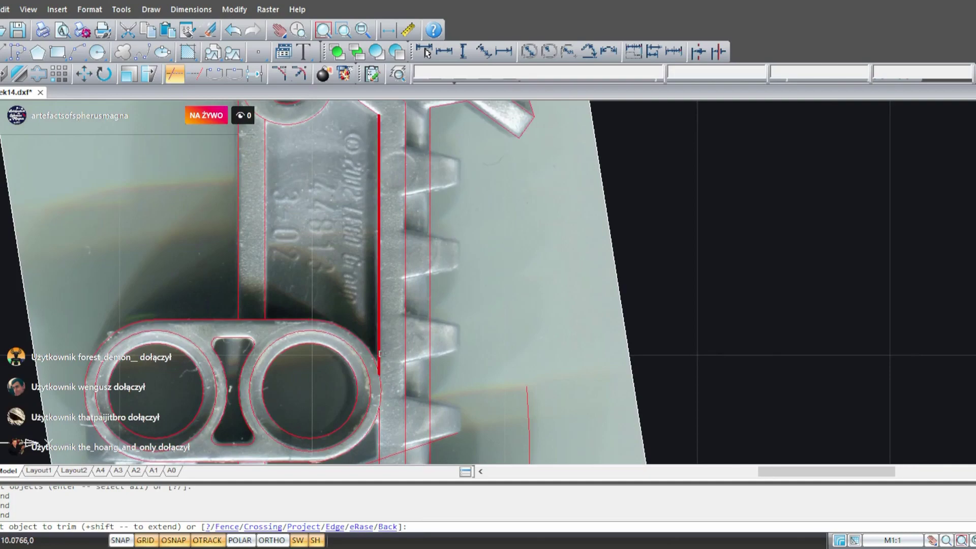
mouse_move(379, 355)
middle_mouse_down()
mouse_move(442, 177)
mouse_move(437, 129)
middle_mouse_up()
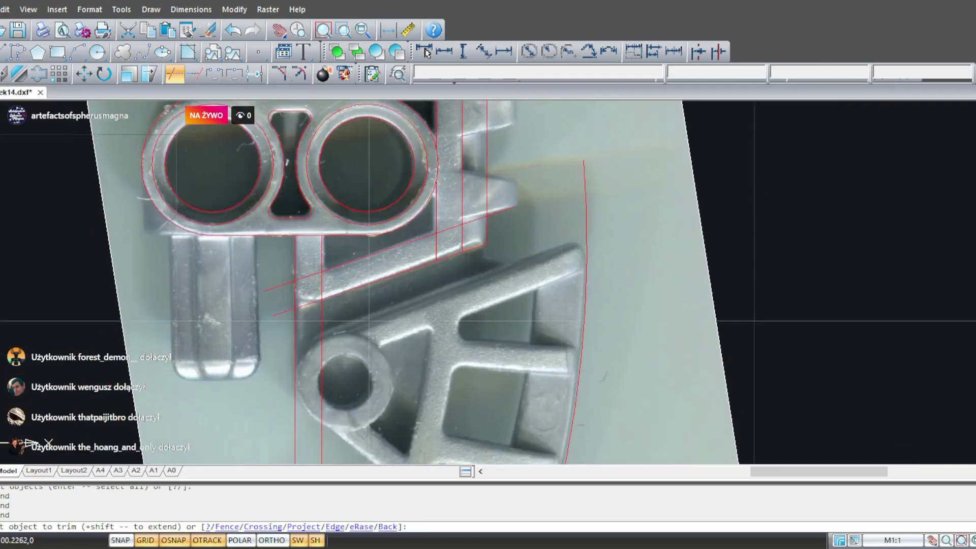
scroll(268, 291, "up", 2)
left_click(295, 371)
left_click(255, 251)
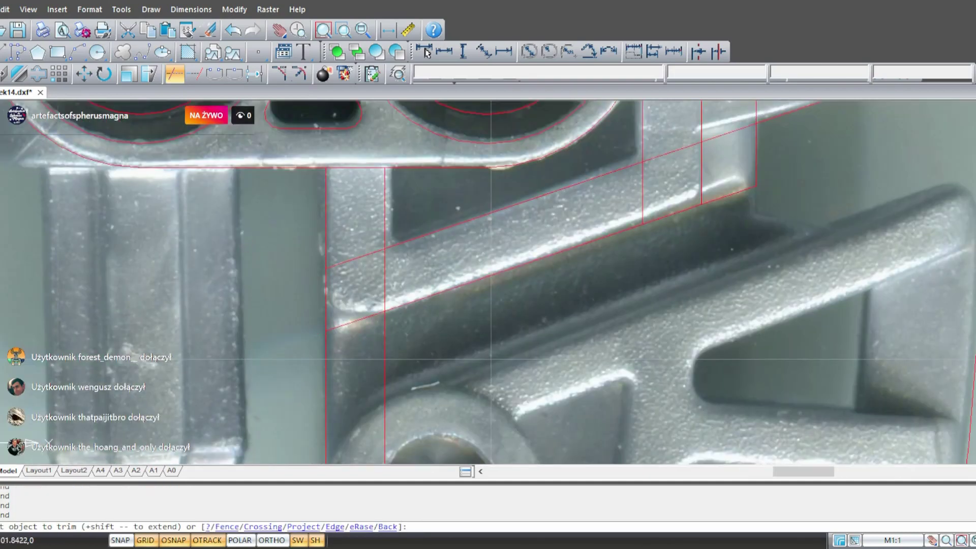
scroll(302, 361, "down", 3)
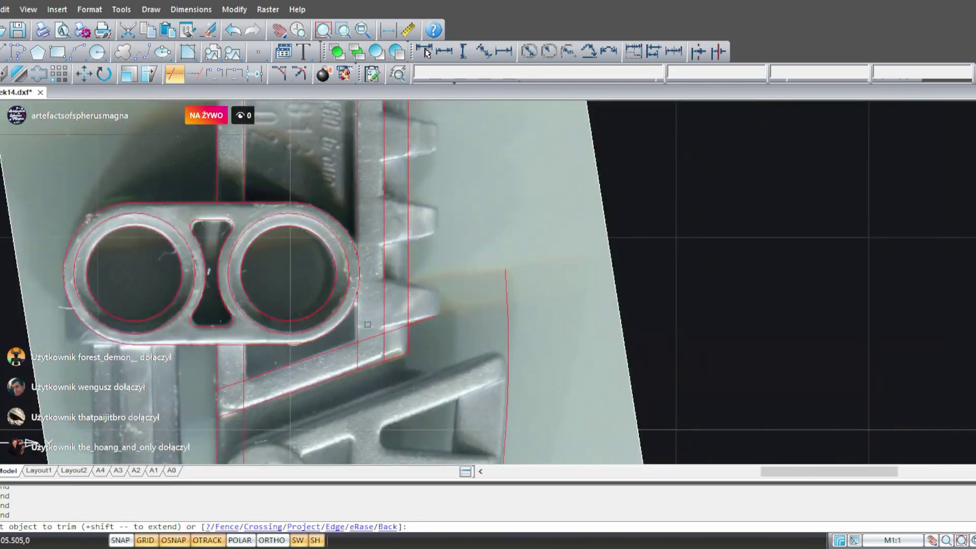
- Trim the upper diagonal rib line back to the innermost rack-side vertical, and remove that vertical's segment between the two diagonal rib lines
scroll(367, 325, "up", 2)
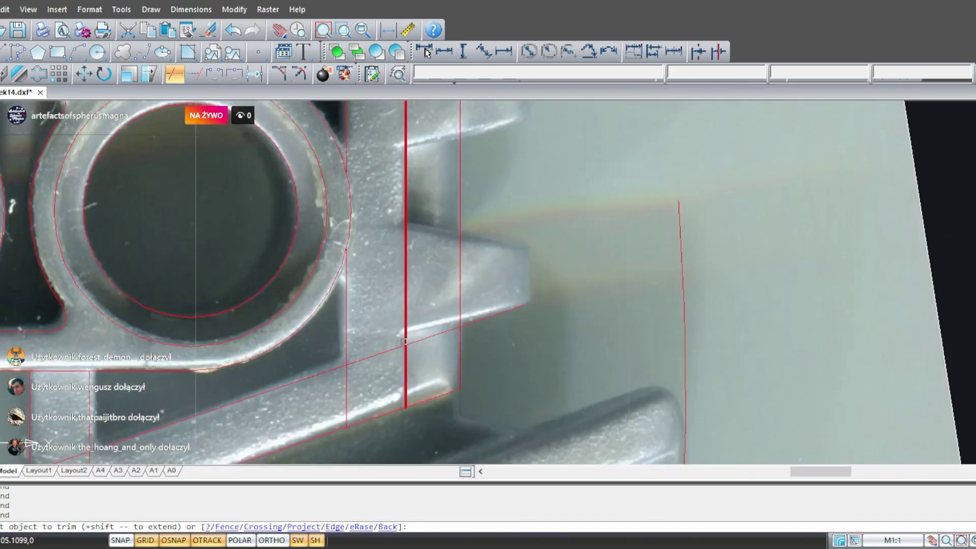
left_click(490, 323)
left_click(439, 334)
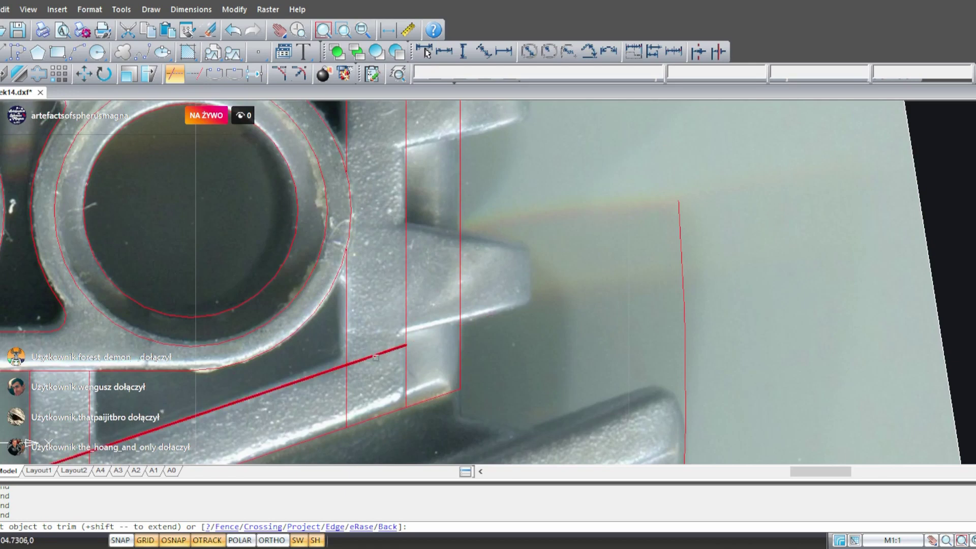
left_click(373, 360)
left_click(349, 384)
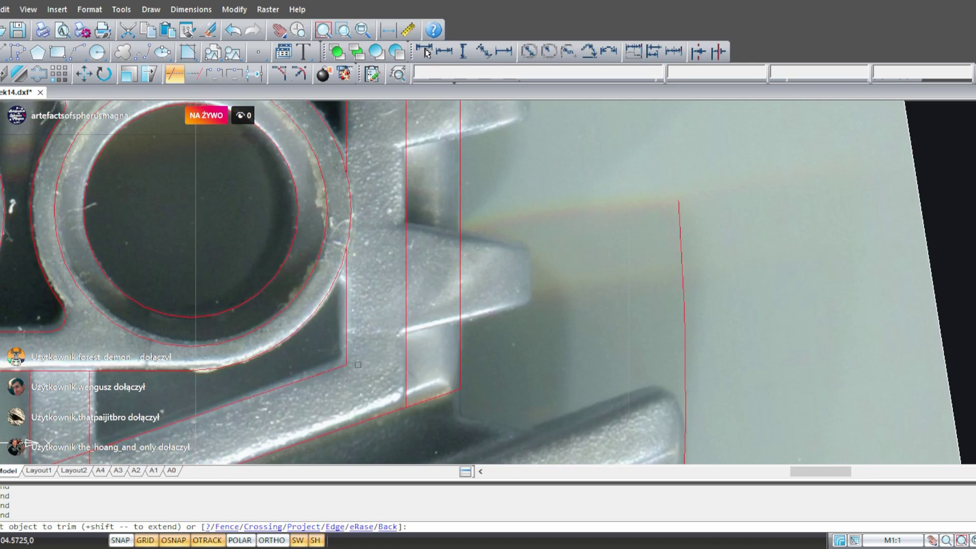
- Examine the traced outline along the rack teeth, from the lower rib corner up to the slanted bar tip
scroll(387, 361, "down", 3)
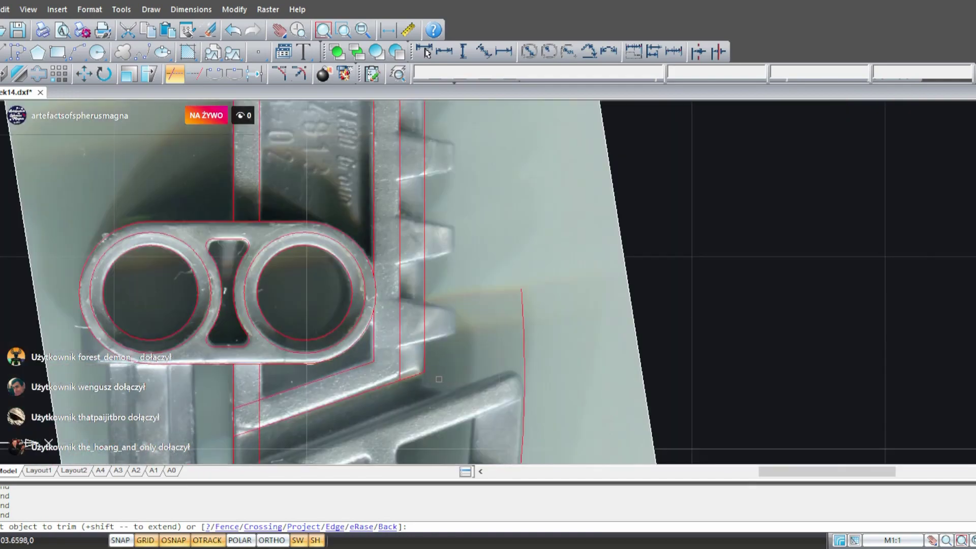
scroll(445, 383, "up", 3)
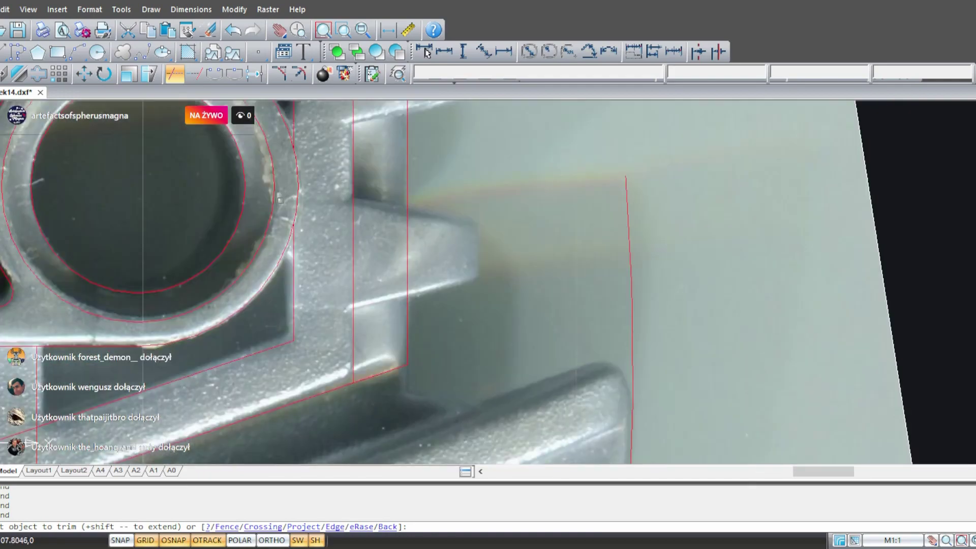
middle_click_drag(299, 217, 345, 425)
mouse_move(375, 251)
middle_mouse_down()
mouse_move(414, 355)
mouse_move(467, 433)
middle_mouse_up()
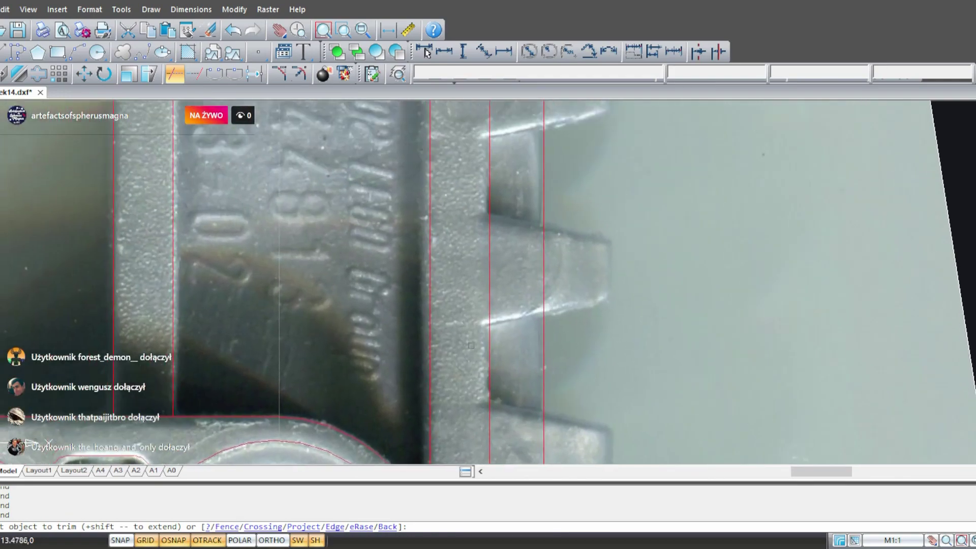
scroll(471, 345, "down", 5)
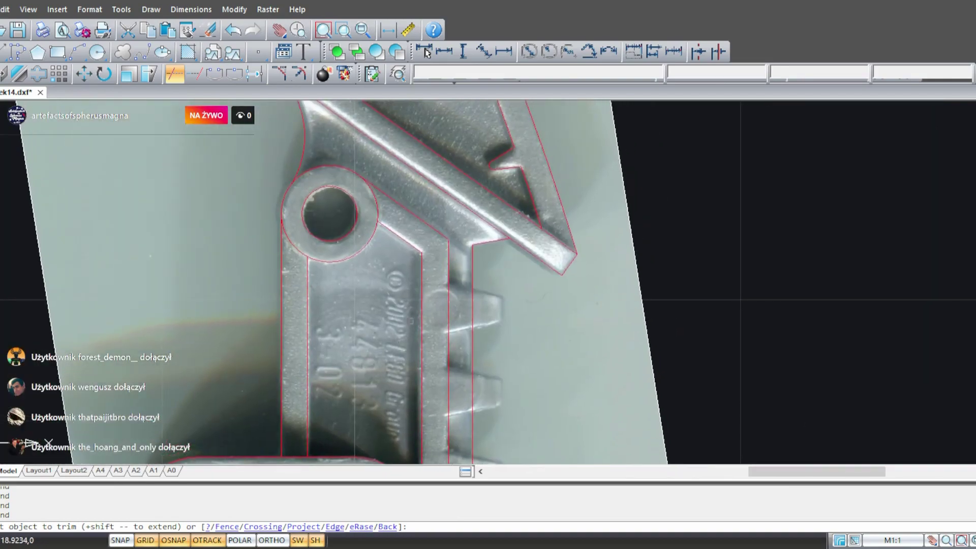
middle_click_drag(411, 321, 338, 355)
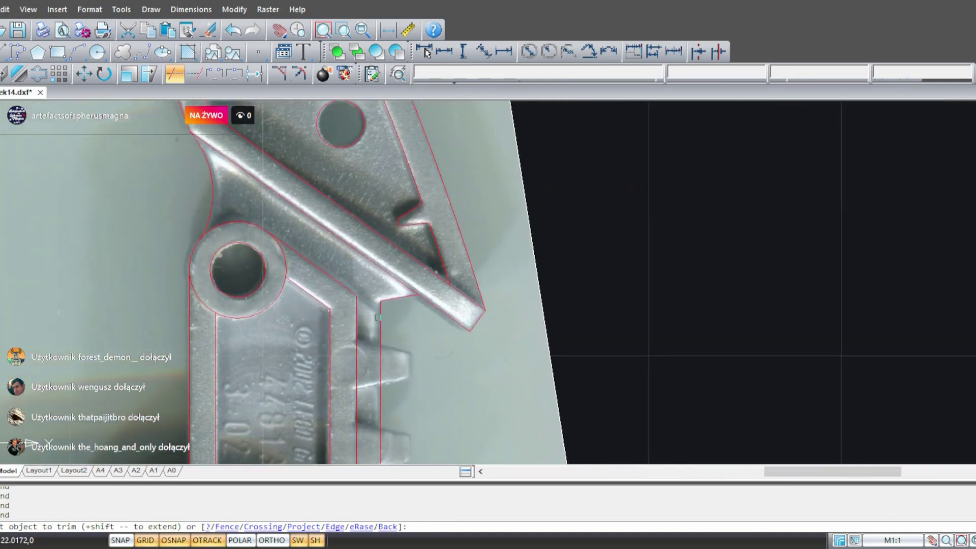
scroll(378, 317, "up", 4)
scroll(335, 330, "down", 2)
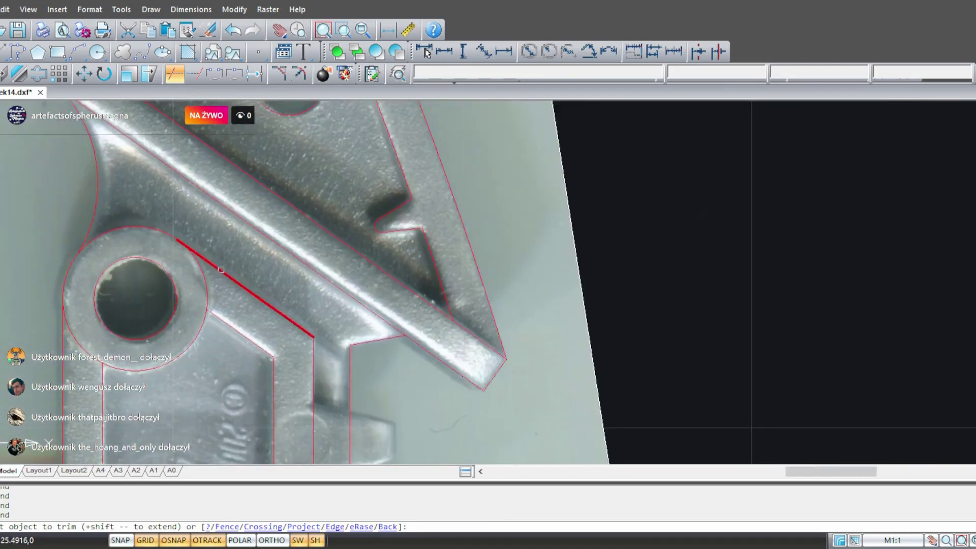
mouse_move(180, 351)
middle_mouse_down()
mouse_move(427, 178)
mouse_move(472, 133)
middle_mouse_up()
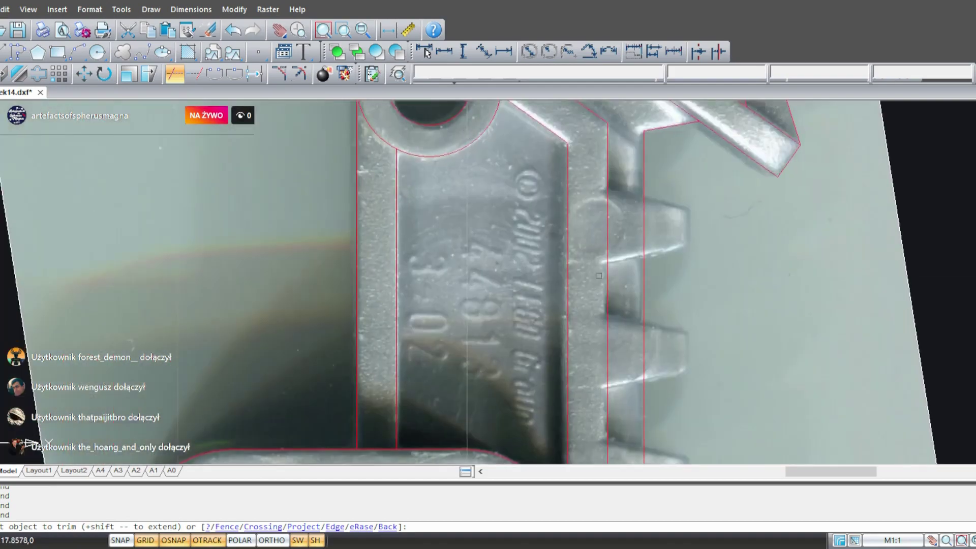
mouse_move(610, 317)
middle_mouse_down()
mouse_move(470, 286)
mouse_move(426, 373)
middle_mouse_up()
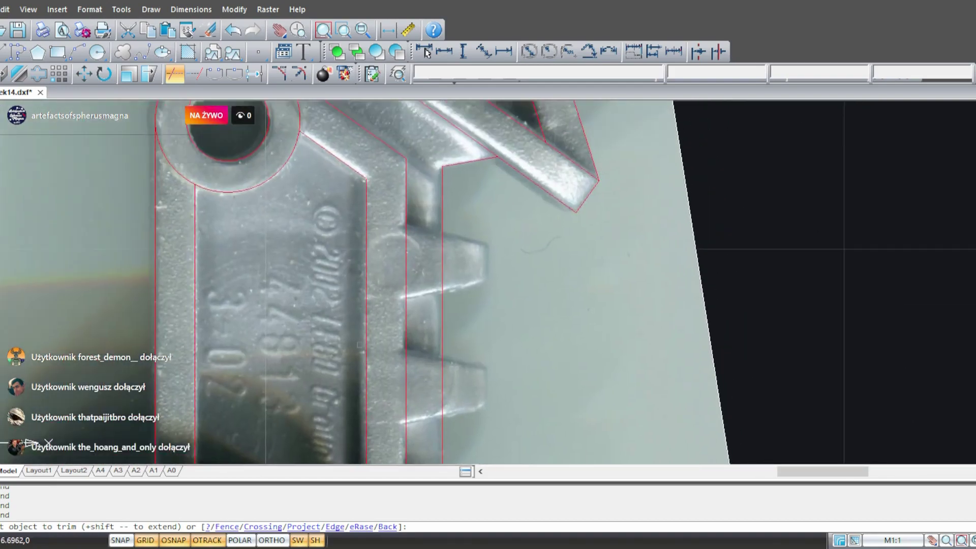
mouse_move(305, 329)
middle_mouse_down()
mouse_move(297, 347)
mouse_move(219, 367)
middle_mouse_up()
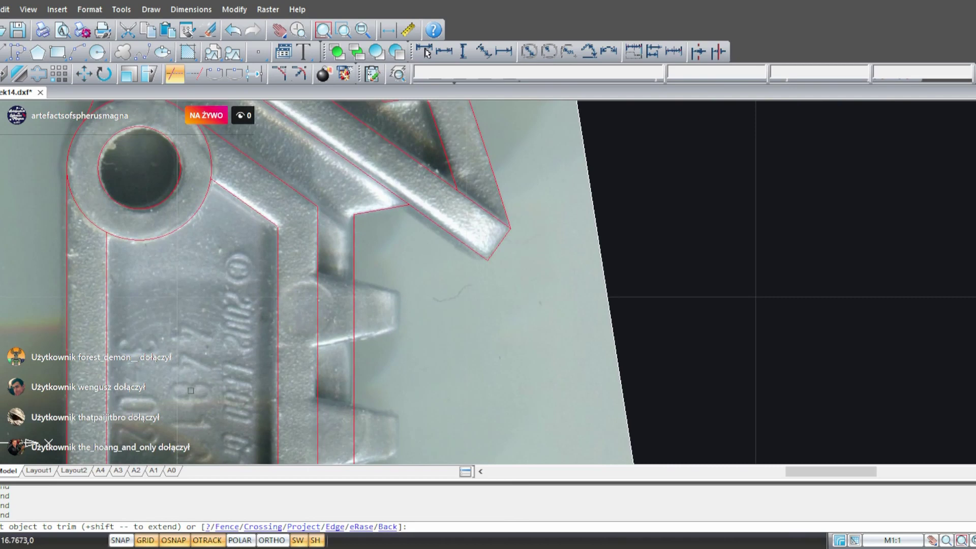
middle_click_drag(236, 299, 279, 395)
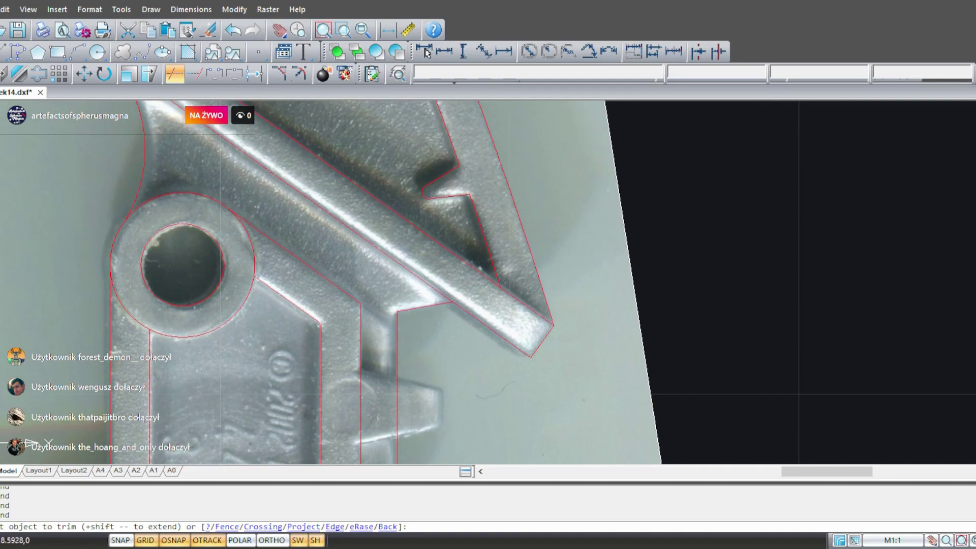
middle_click_drag(205, 436, 210, 161)
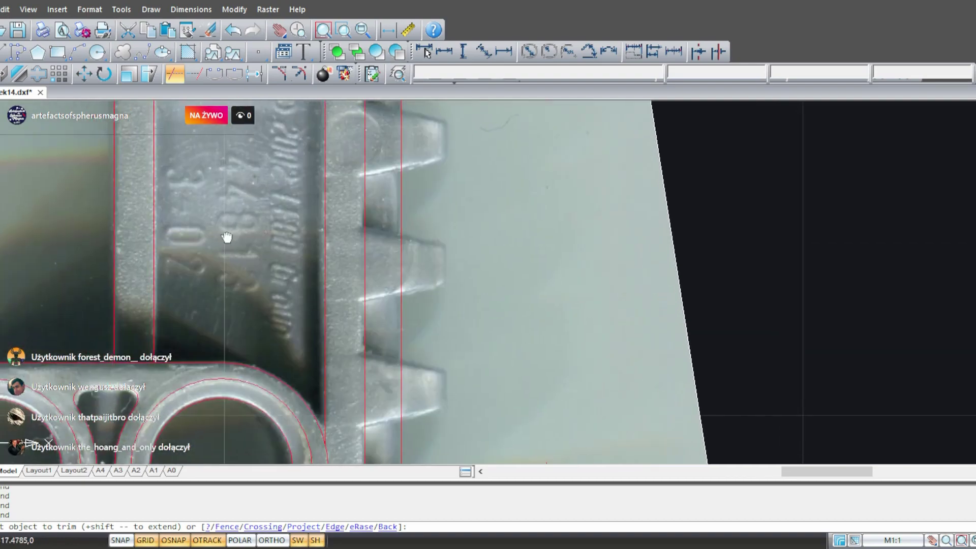
mouse_move(227, 237)
middle_mouse_down()
mouse_move(213, 322)
mouse_move(266, 330)
middle_mouse_up()
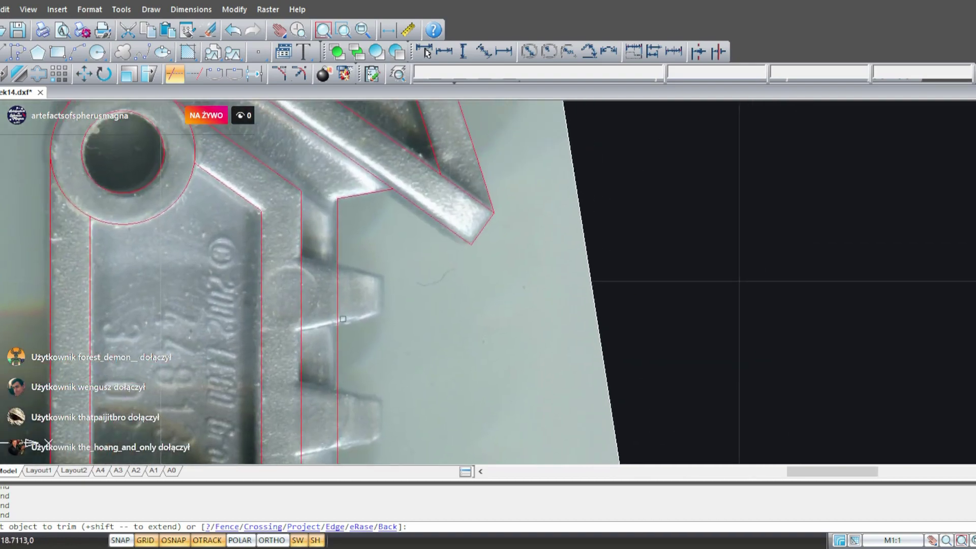
scroll(340, 319, "up", 2)
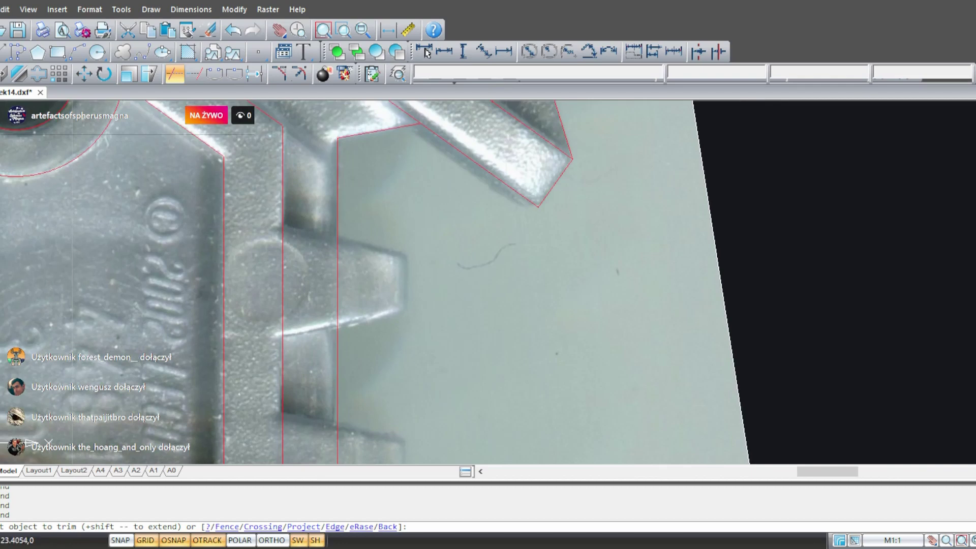
left_click(3, 53)
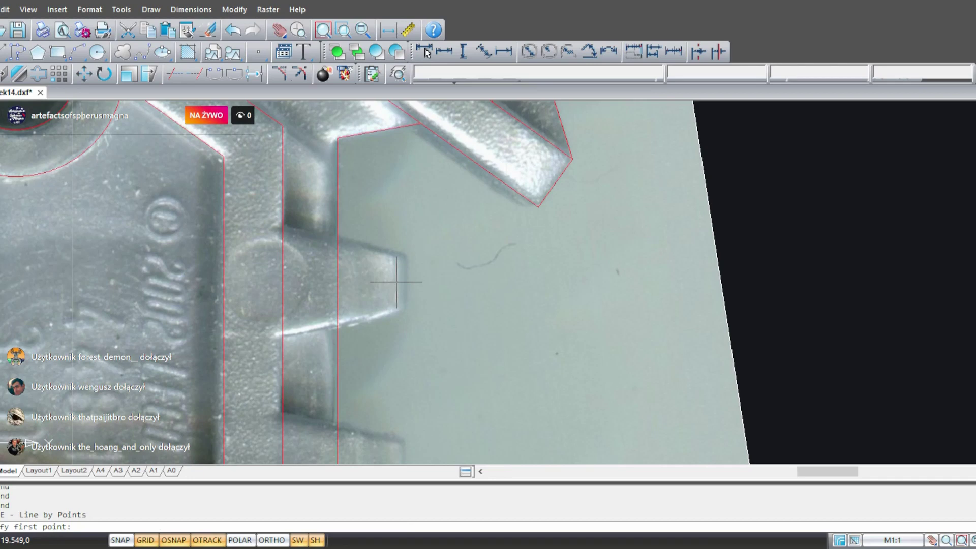
scroll(366, 305, "down", 4)
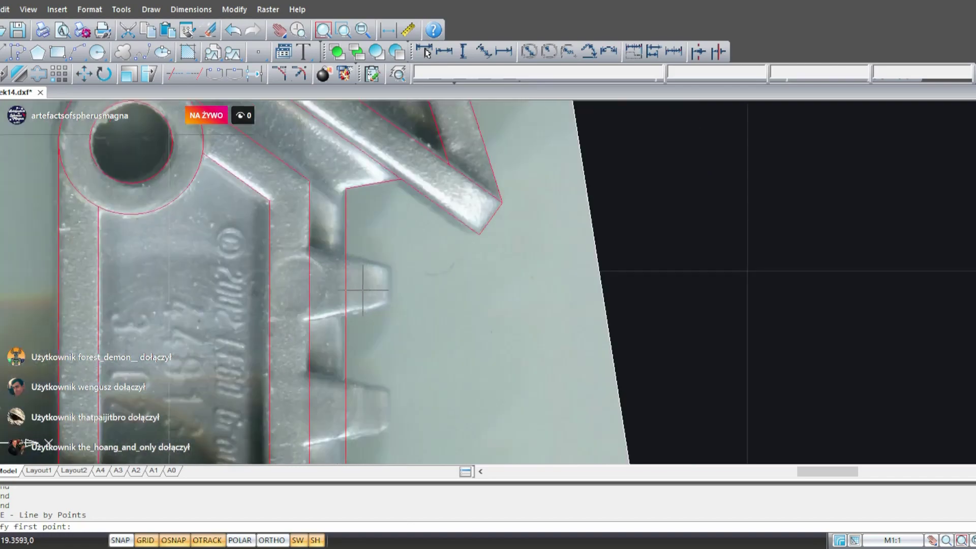
middle_click_drag(390, 334, 436, 200)
middle_click_drag(433, 264, 408, 203)
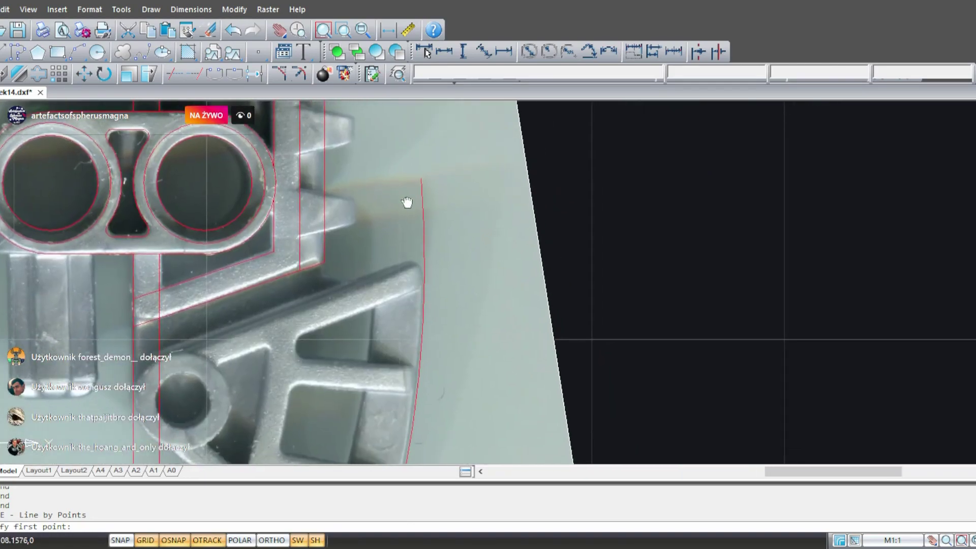
scroll(297, 286, "up", 3)
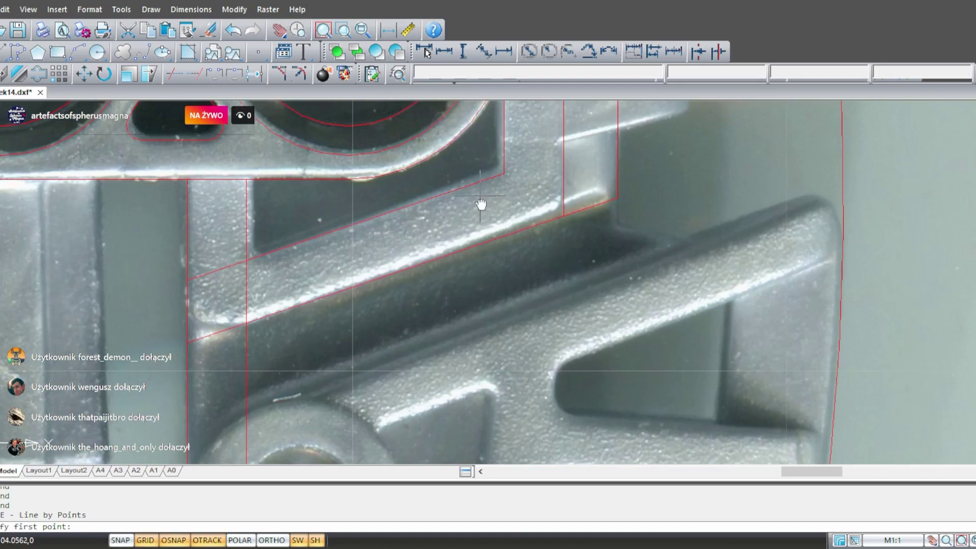
middle_click_drag(480, 202, 349, 356)
scroll(360, 304, "down", 2)
middle_click_drag(407, 222, 371, 355)
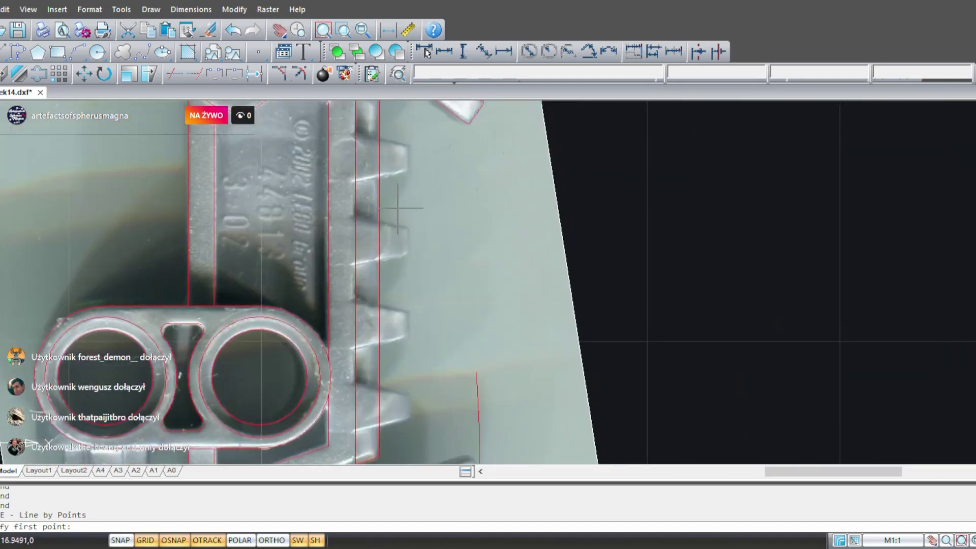
middle_click_drag(399, 208, 359, 322)
scroll(349, 279, "up", 3)
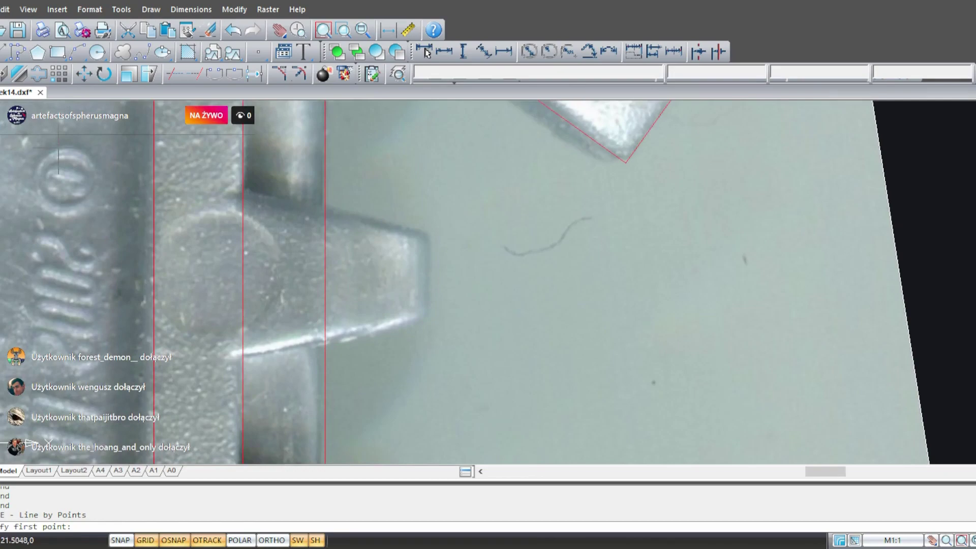
scroll(248, 211, "down", 2)
middle_click_drag(239, 168, 290, 300)
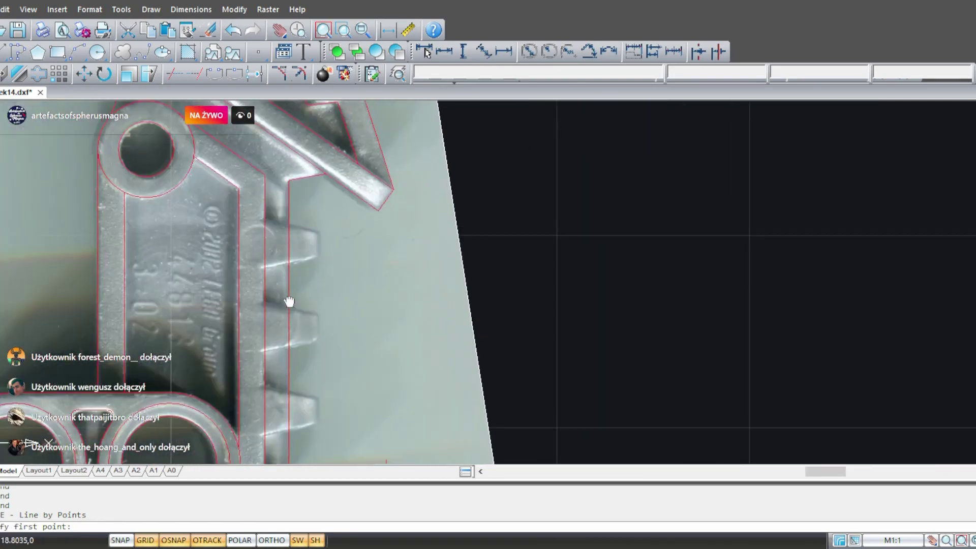
scroll(349, 304, "up", 1)
scroll(351, 314, "up", 1)
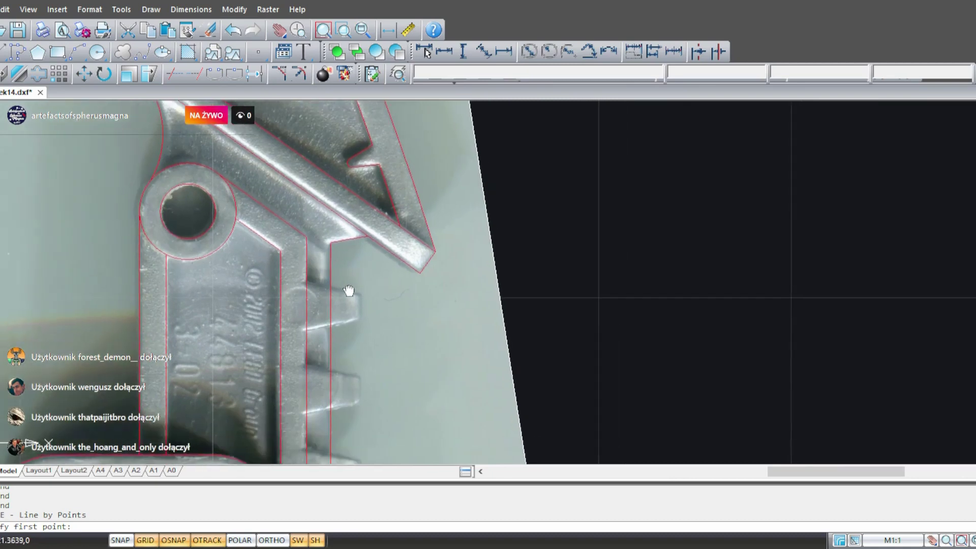
scroll(361, 312, "down", 1)
mouse_move(365, 335)
middle_mouse_down()
mouse_move(368, 310)
mouse_move(301, 342)
middle_mouse_up()
scroll(338, 308, "up", 2)
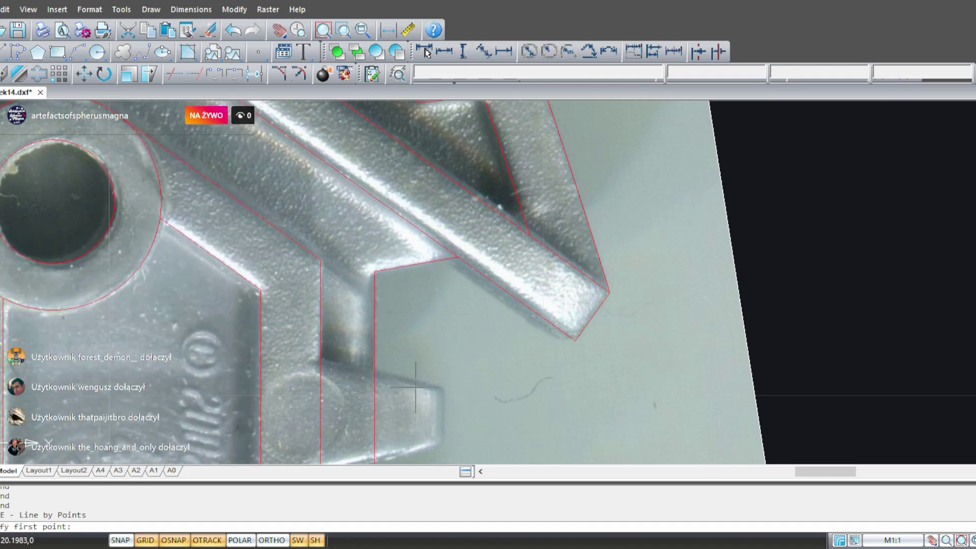
middle_click_drag(460, 392, 471, 366)
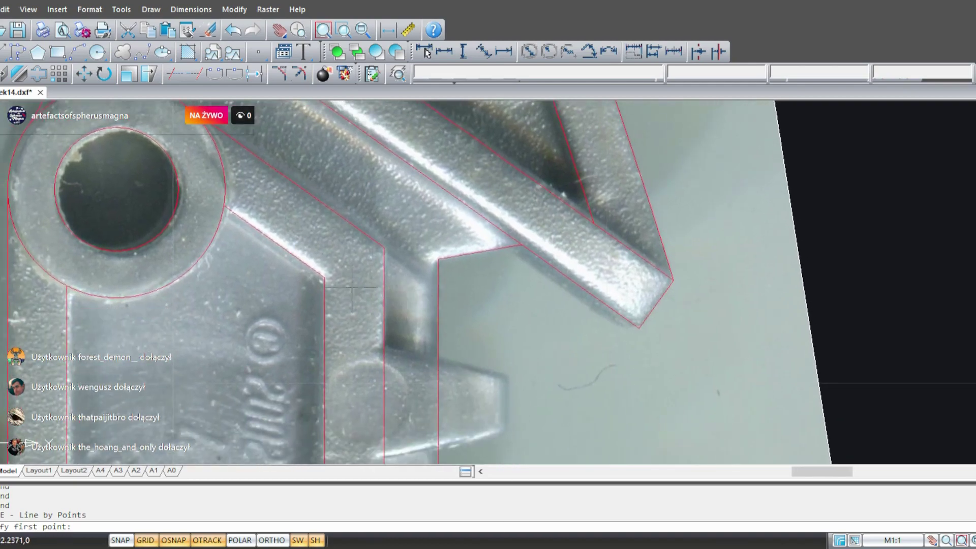
mouse_move(198, 216)
middle_mouse_down()
mouse_move(228, 276)
mouse_move(179, 216)
mouse_move(135, 214)
middle_mouse_up()
key("Escape")
key("Escape")
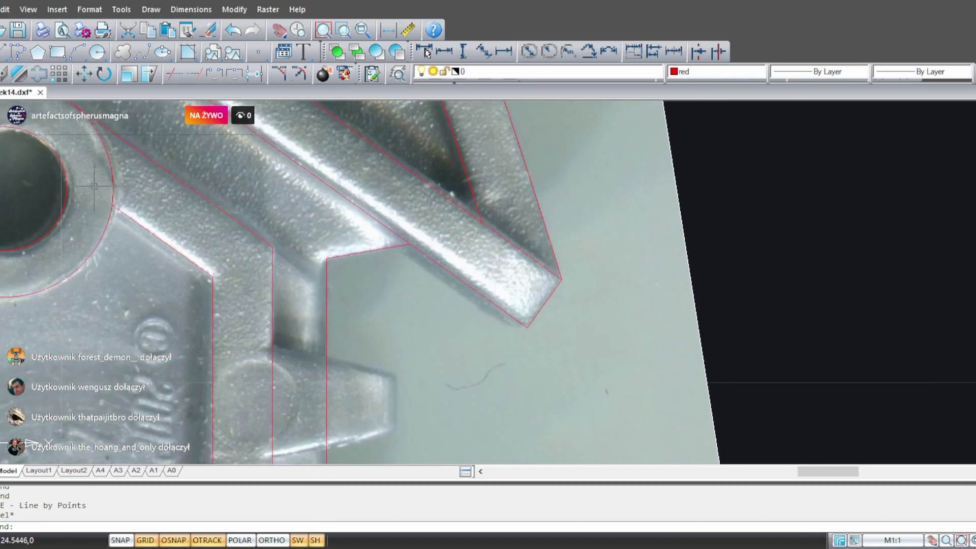
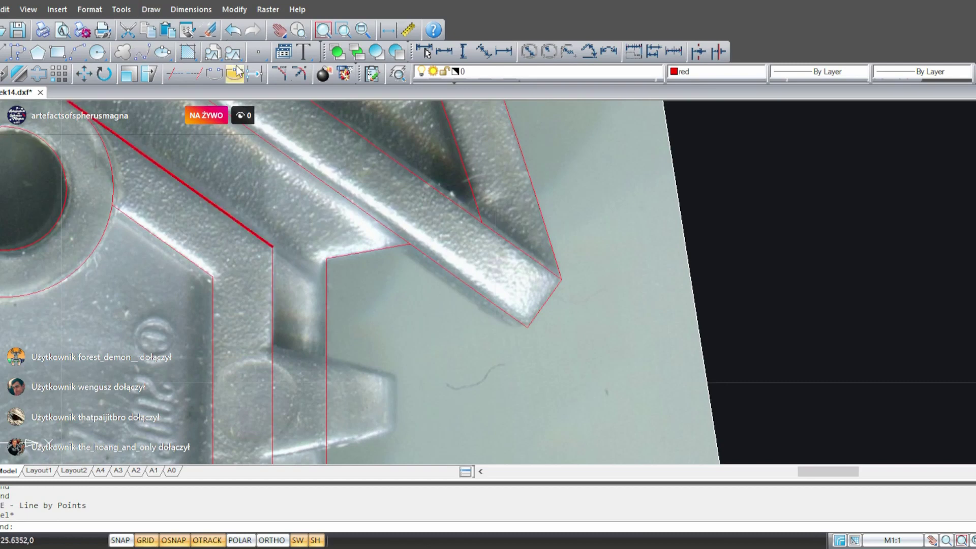
- Extend the lower end of the diagonal edge beside the round boss to the outermost rack-side vertical line
middle_click_drag(182, 170, 214, 223)
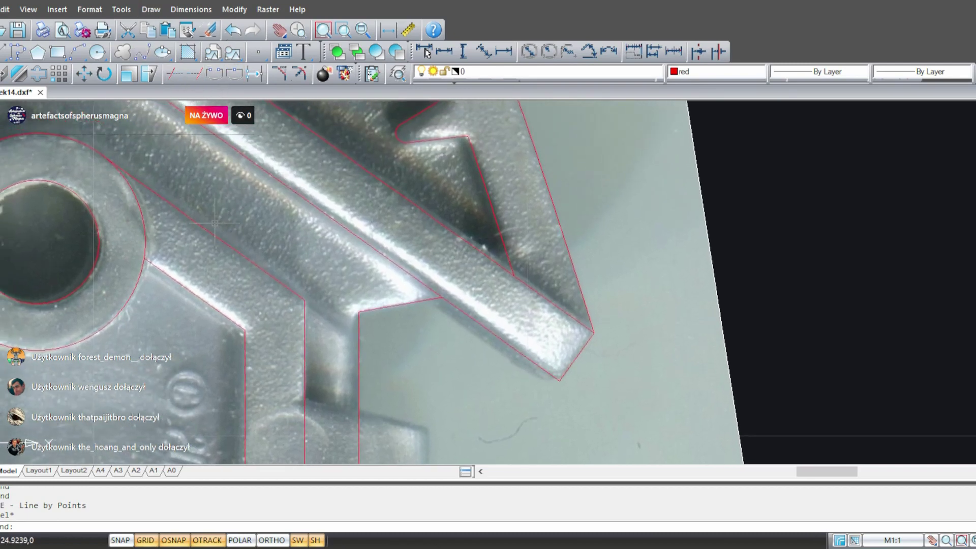
left_click(194, 73)
key("Return")
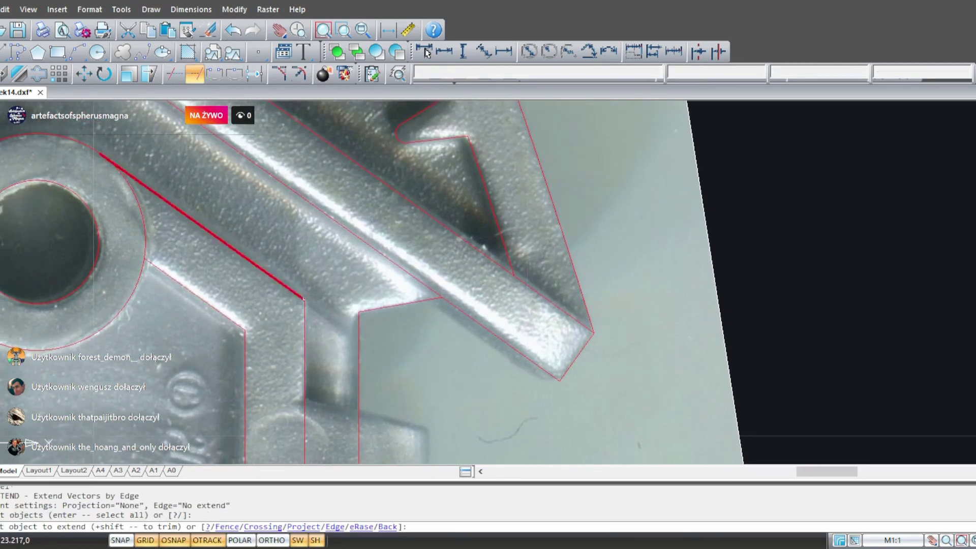
left_click(298, 296)
mouse_move(291, 387)
middle_mouse_down()
mouse_move(319, 277)
mouse_move(291, 317)
middle_mouse_up()
middle_click_drag(290, 219, 273, 336)
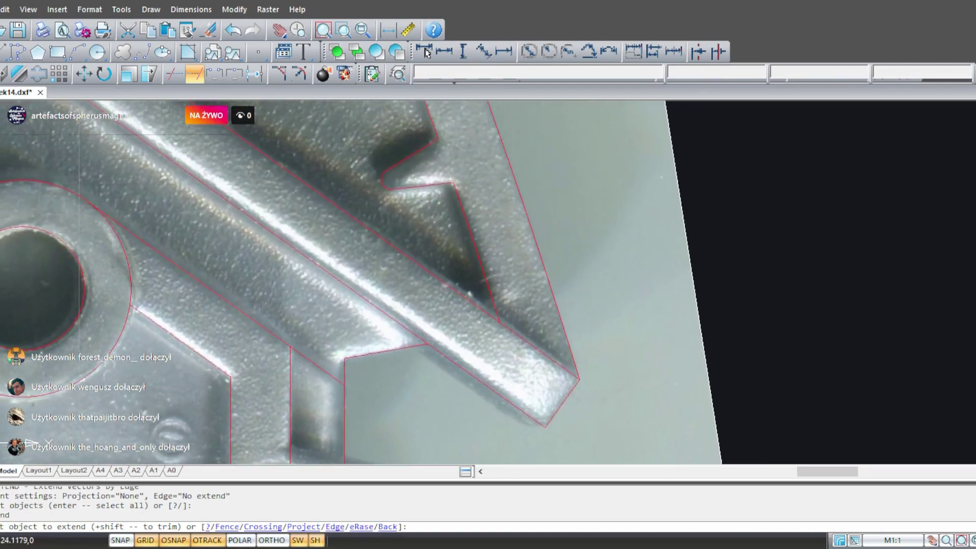
- With ortho mode on, draw a short horizontal line at the uppermost tooth's upper root corner, crossing the middle rack-side vertical
mouse_move(203, 247)
middle_mouse_down()
mouse_move(270, 351)
mouse_move(218, 244)
mouse_move(239, 224)
mouse_move(246, 264)
mouse_move(251, 251)
middle_mouse_up()
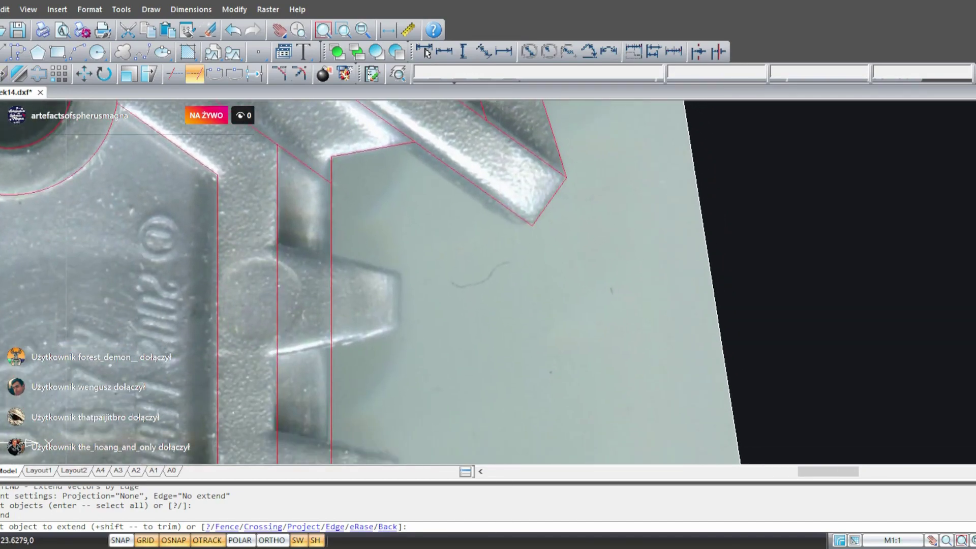
left_click(2, 52)
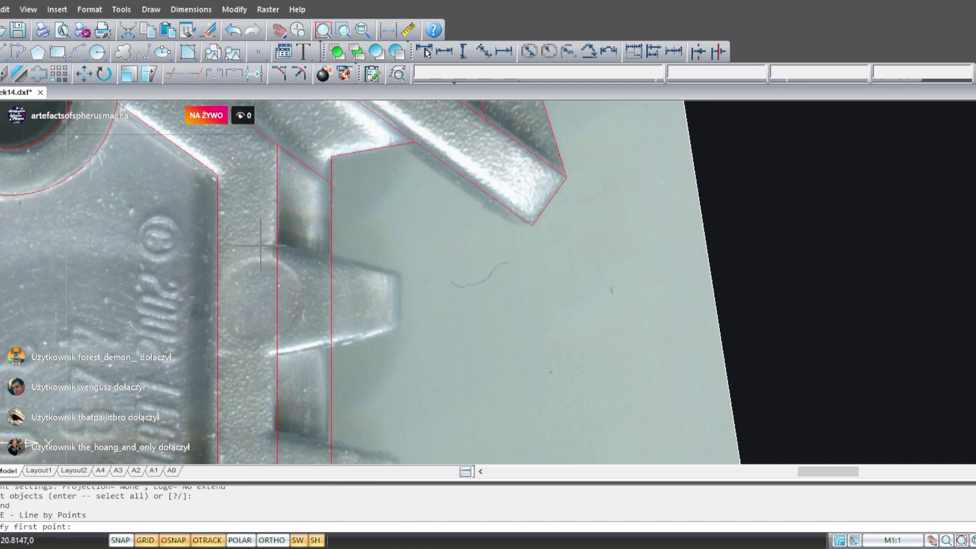
key("F8")
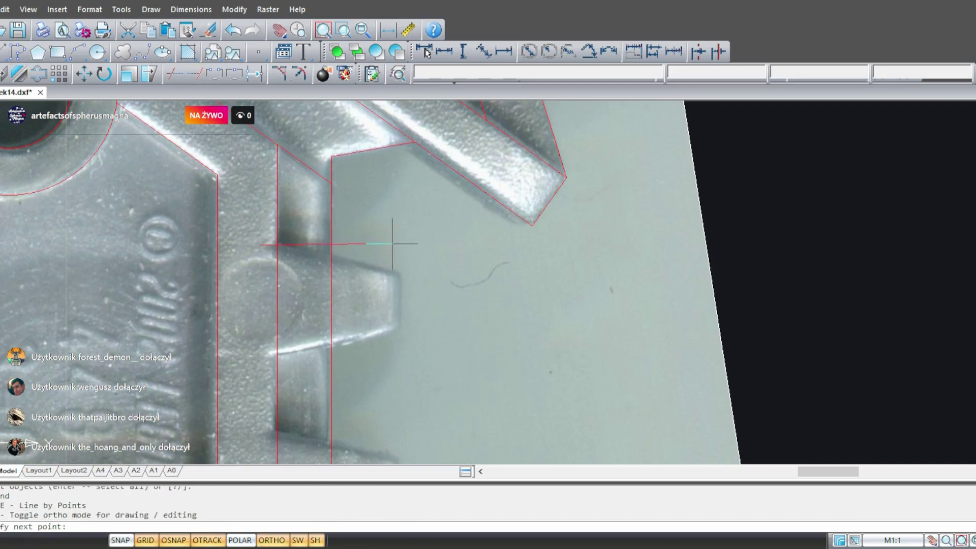
left_click(316, 227)
key("Return")
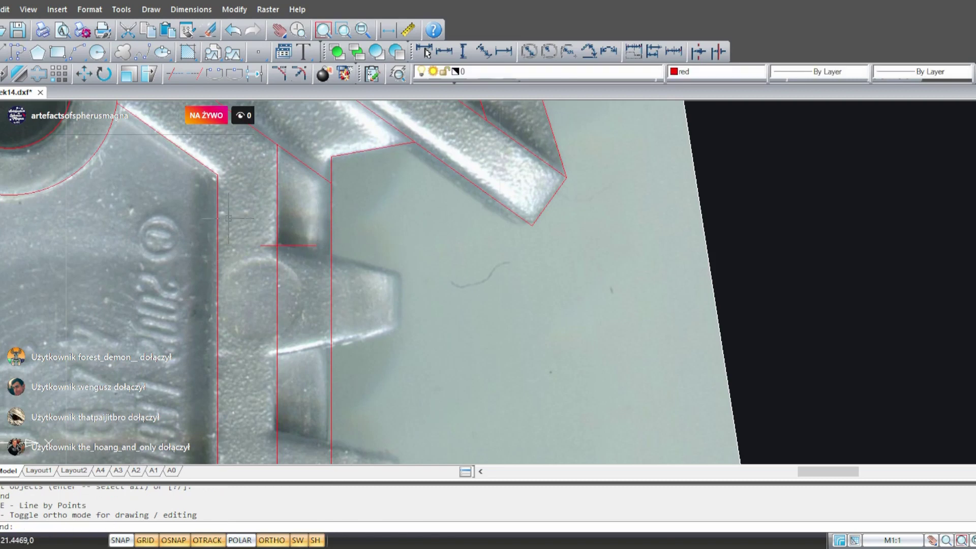
- Copy the short horizontal root line and paste it at the uppermost tooth's lower root corner, crossing the middle rack-side vertical
left_click(305, 246)
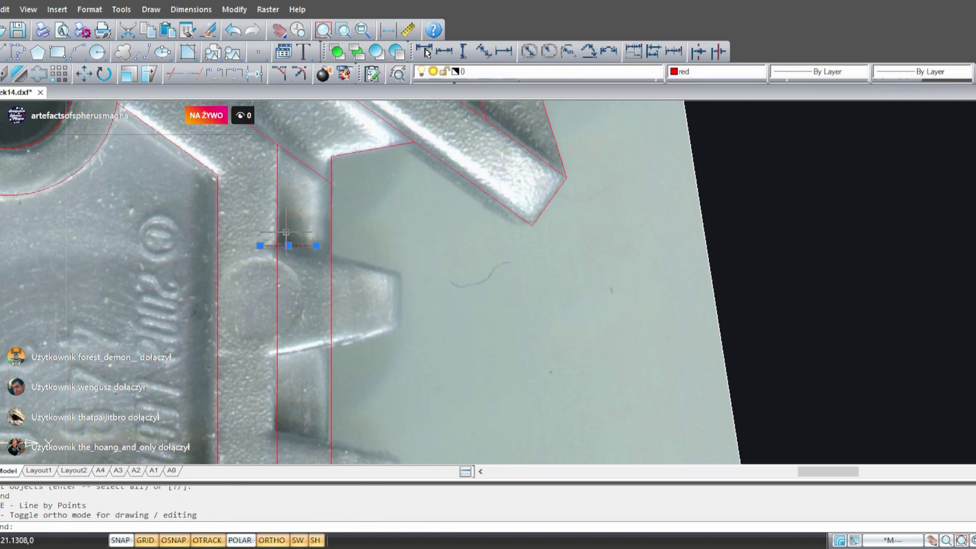
key("ctrl+c")
key("ctrl+v")
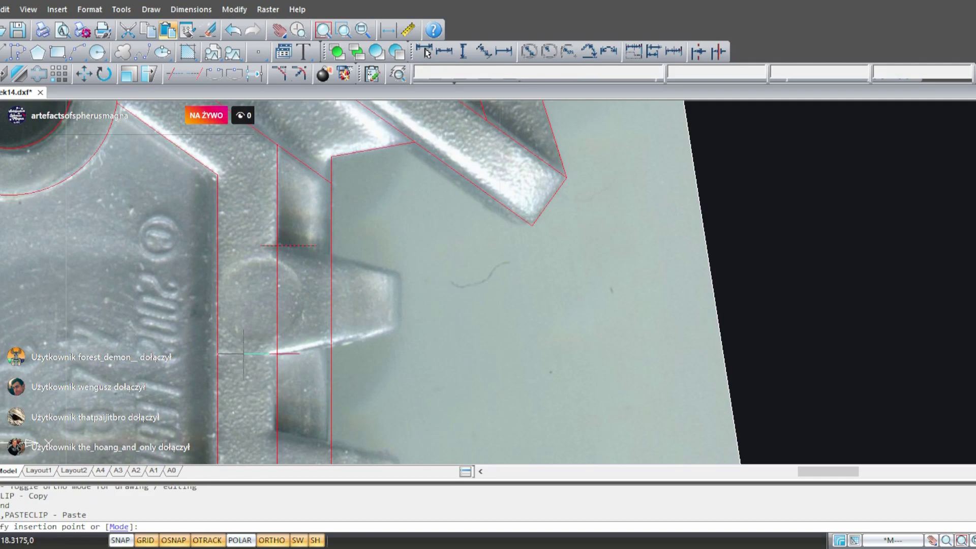
left_click(244, 354)
- Paste two more copies of the short horizontal line at the lowermost tooth's lower and upper root corners
middle_click_drag(358, 378, 320, 274)
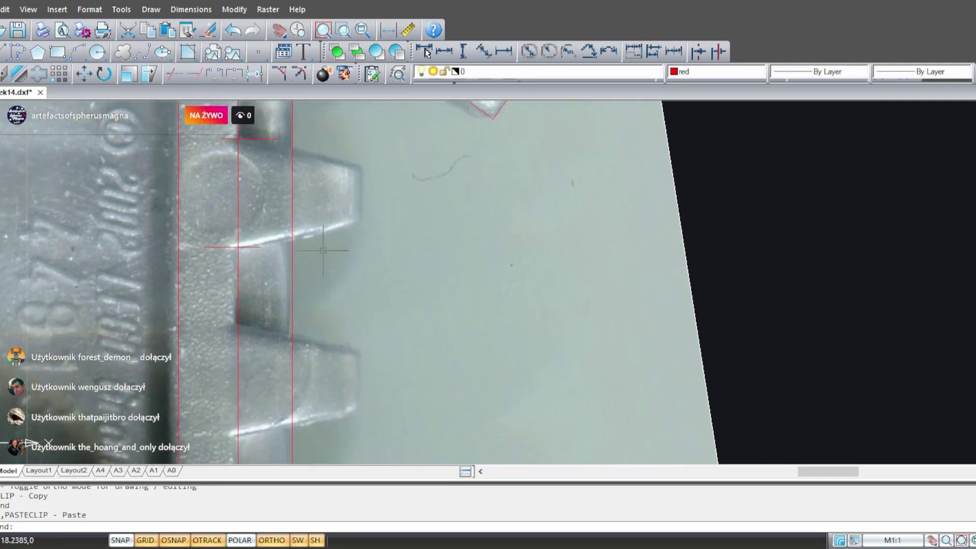
scroll(324, 247, "down", 2)
middle_click_drag(360, 358, 337, 200)
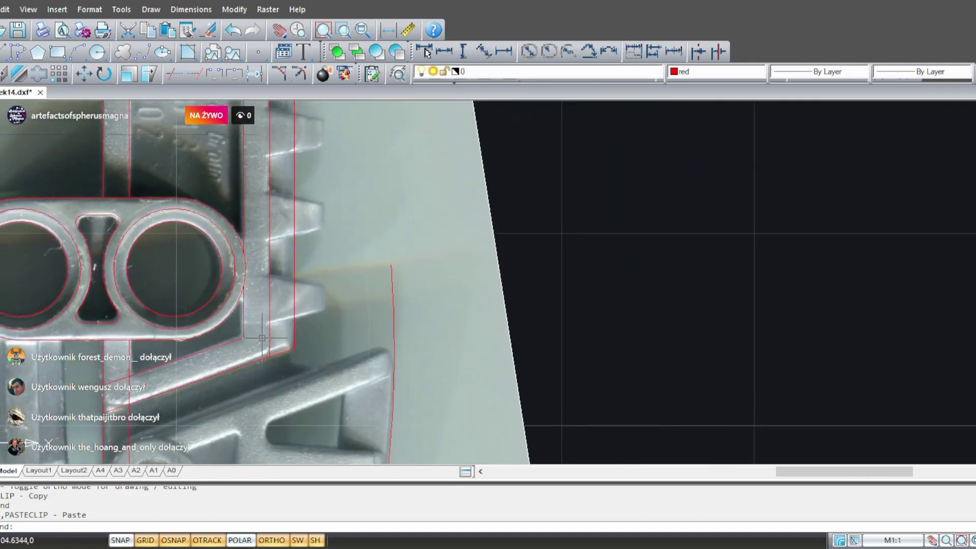
scroll(262, 324, "up", 3)
key("ctrl+v")
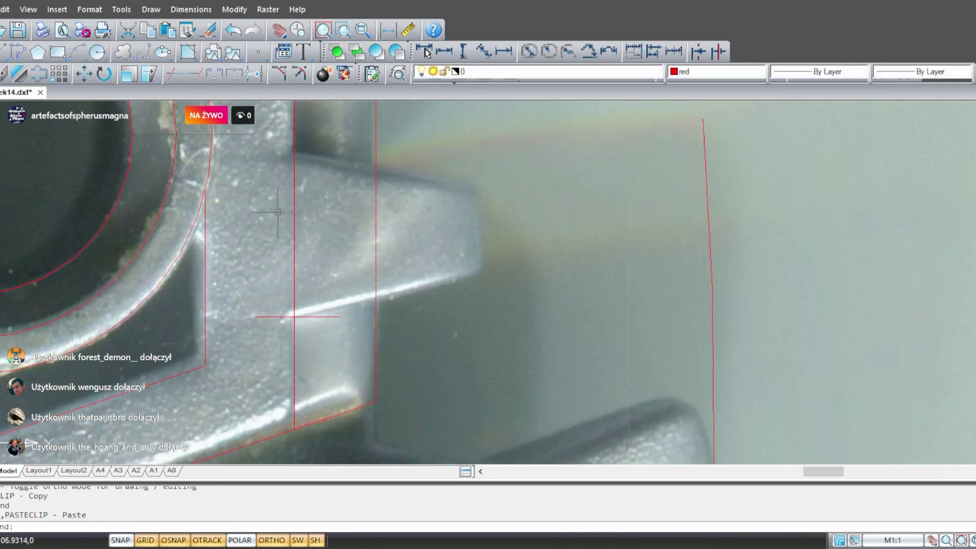
middle_click_drag(257, 236, 262, 315)
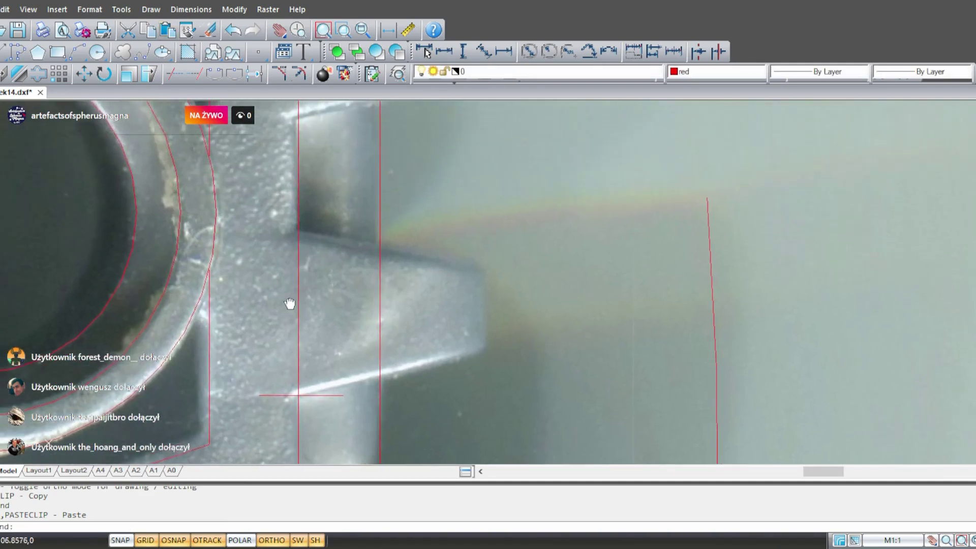
left_click(262, 232)
scroll(263, 232, "down", 3)
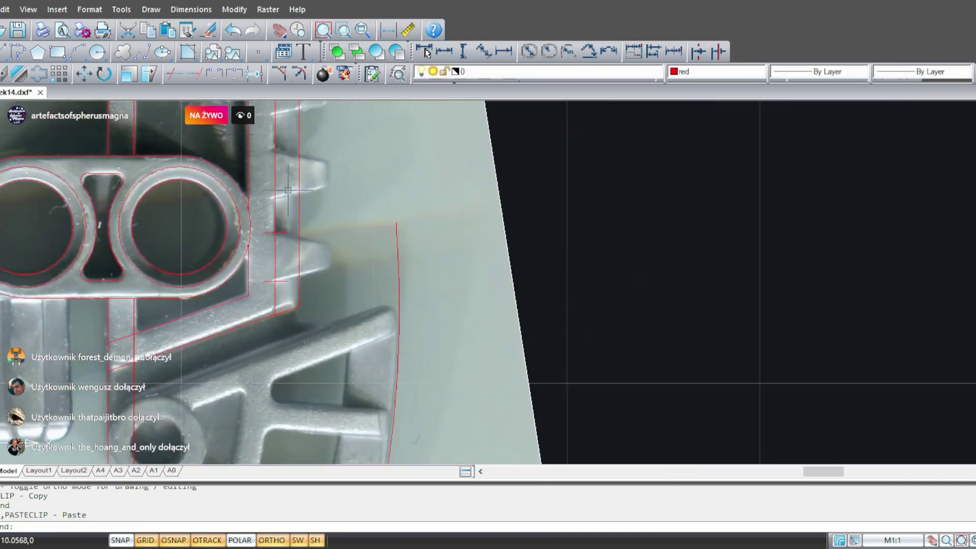
mouse_move(325, 264)
middle_mouse_down()
mouse_move(320, 351)
mouse_move(309, 317)
mouse_move(377, 407)
middle_mouse_up()
scroll(319, 351, "up", 2)
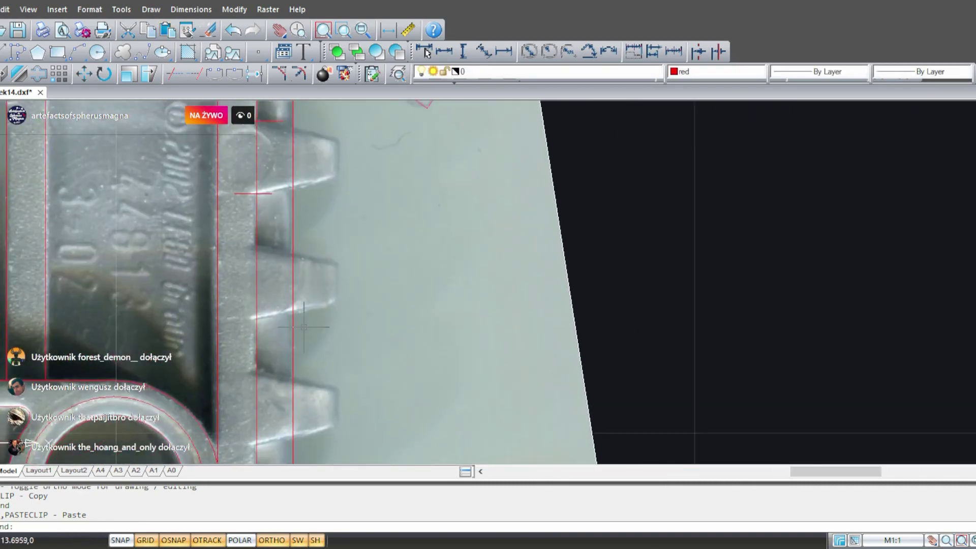
left_click(97, 53)
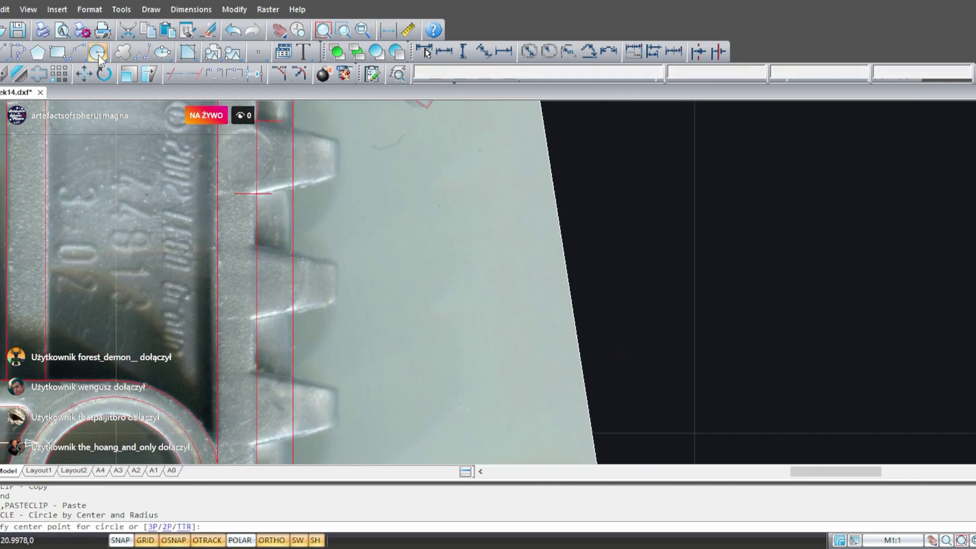
type("3")
key("Return")
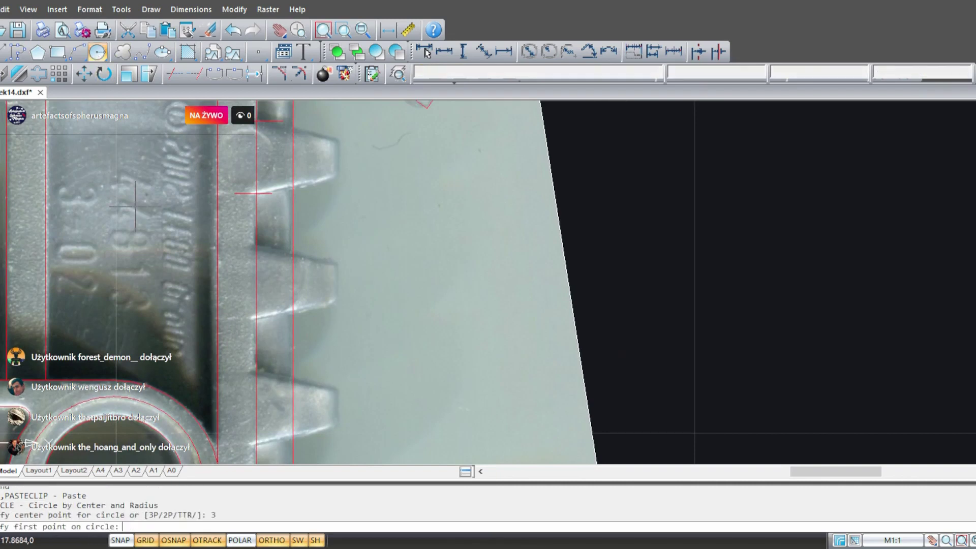
left_click(258, 194)
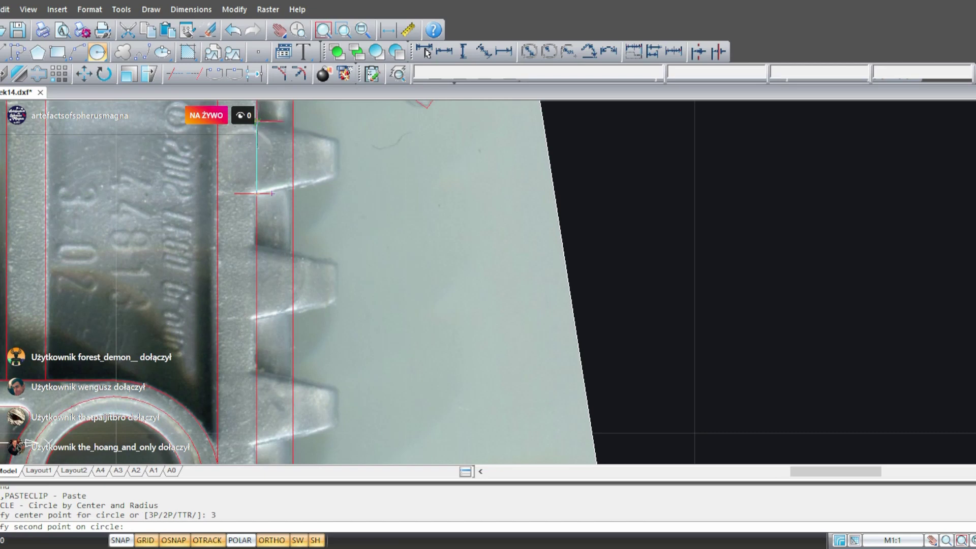
left_click(257, 120)
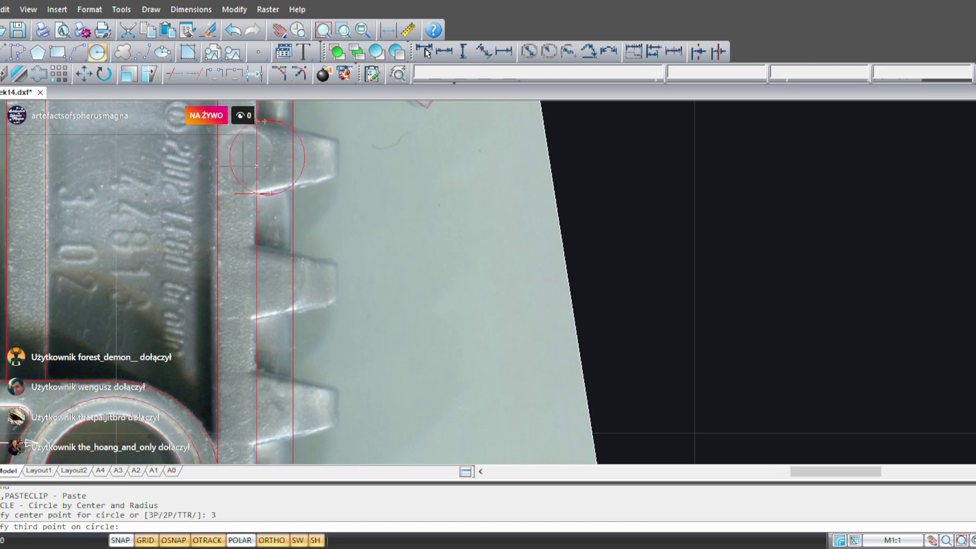
key("Escape")
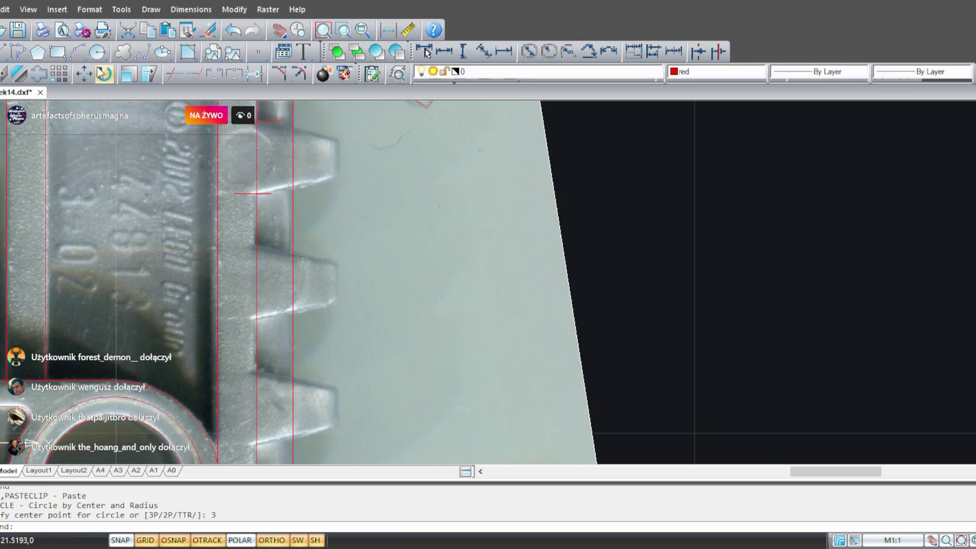
left_click(97, 52)
type("2")
key("Return")
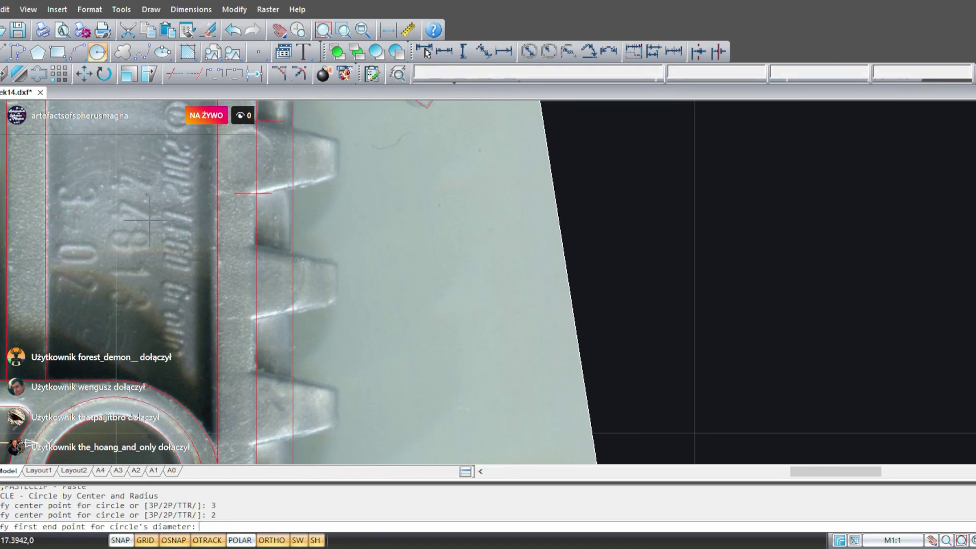
left_click(149, 221)
key("Escape")
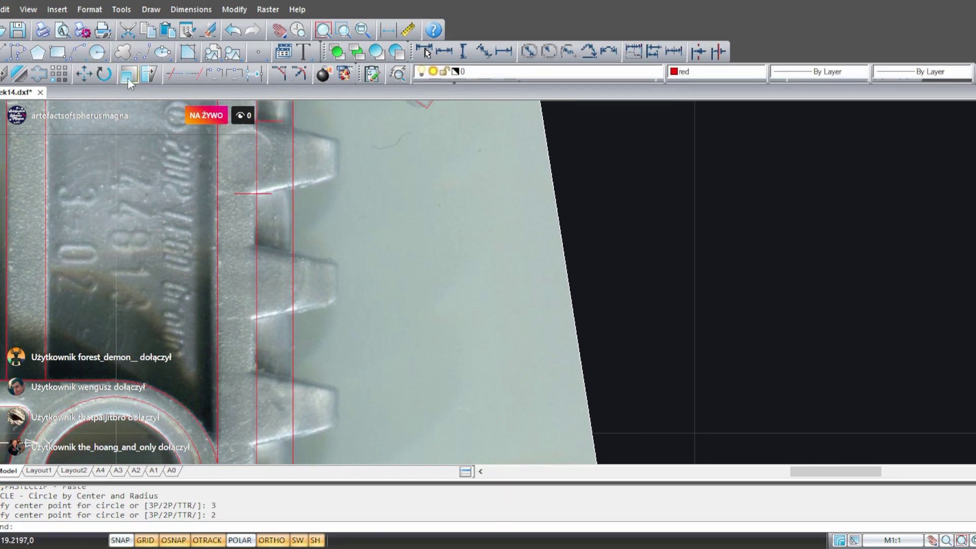
- Draw a two-point circle at the uppermost tooth, its diameter spanning the two root lines' intersections with the middle rack-side vertical
left_click(98, 52)
type("2")
key("Return")
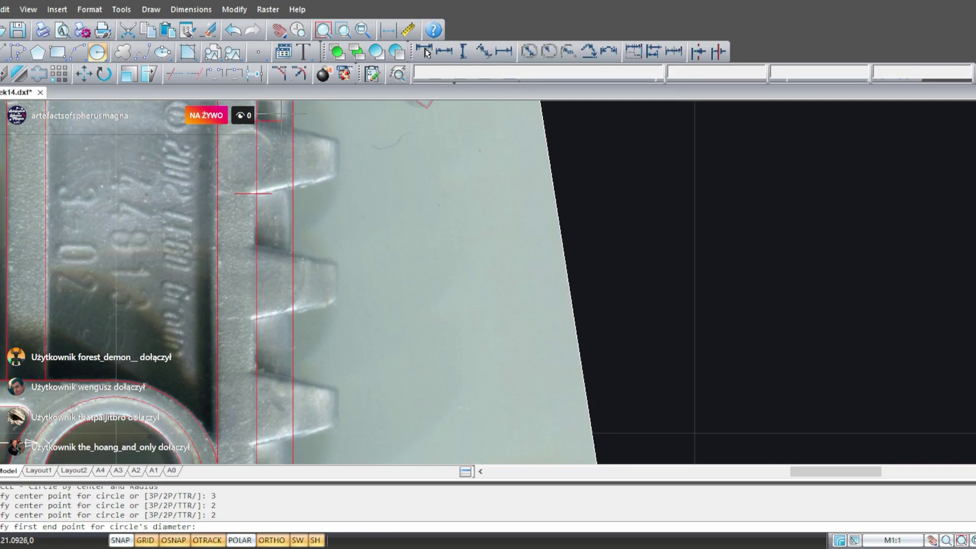
scroll(281, 117, "up", 5)
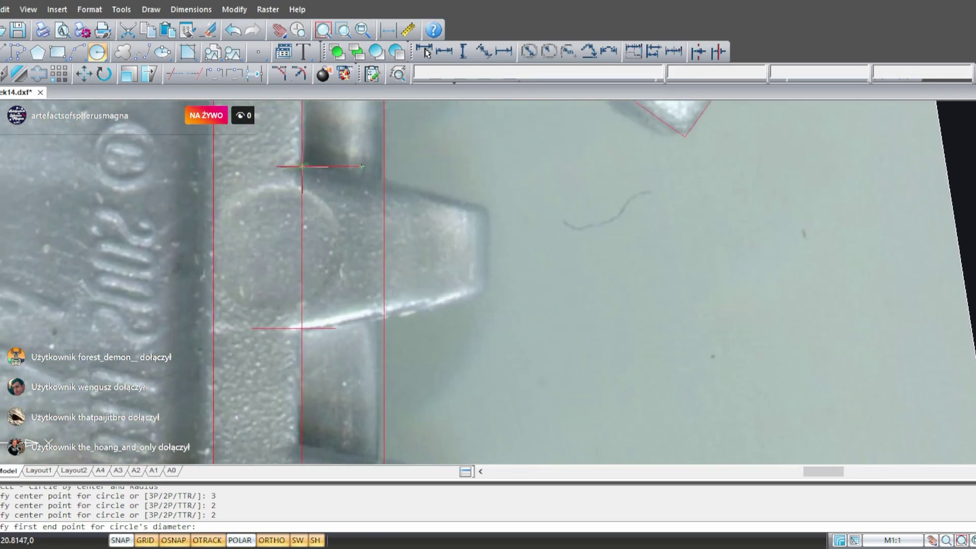
left_click(302, 166)
left_click(302, 328)
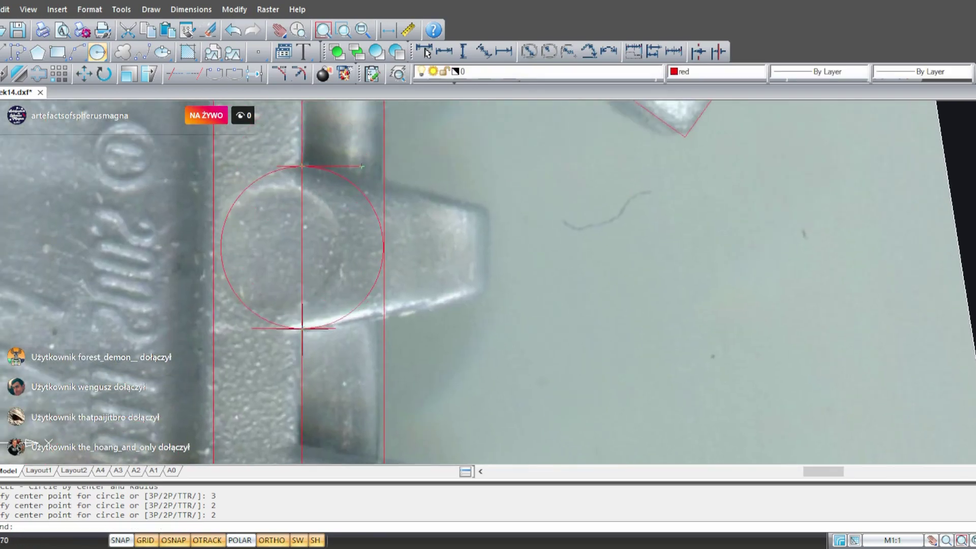
- Draw a horizontal centreline from the circle's centre to the tip of the uppermost tooth
type("l")
key("Return")
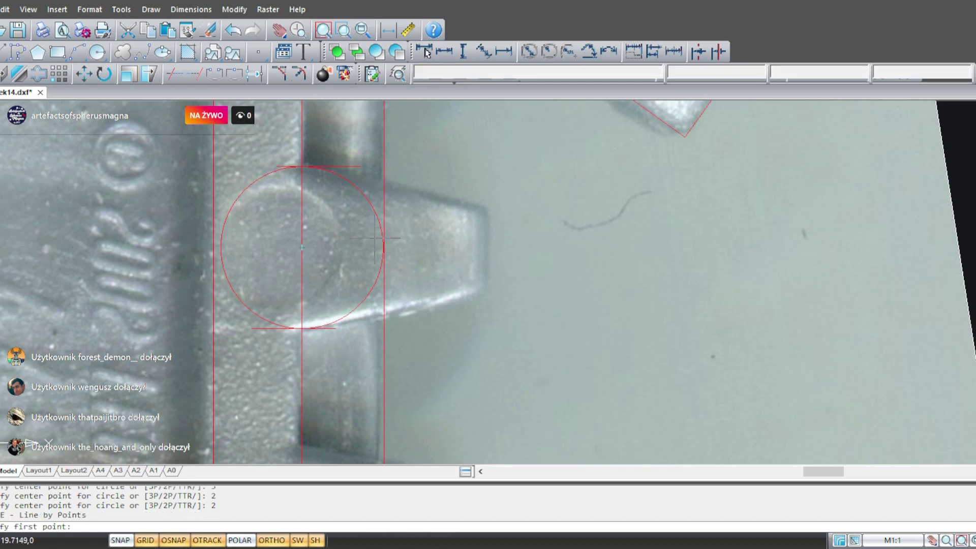
left_click(302, 247)
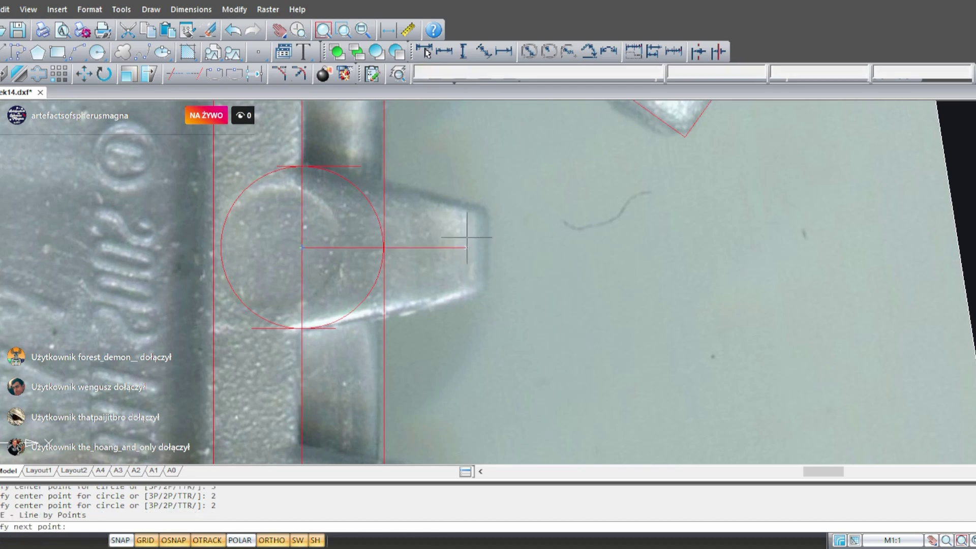
left_click(475, 248)
key("Return")
- Delete the construction circle and both short root lines at the uppermost tooth, keeping the centreline
left_click(359, 343)
left_click(320, 321)
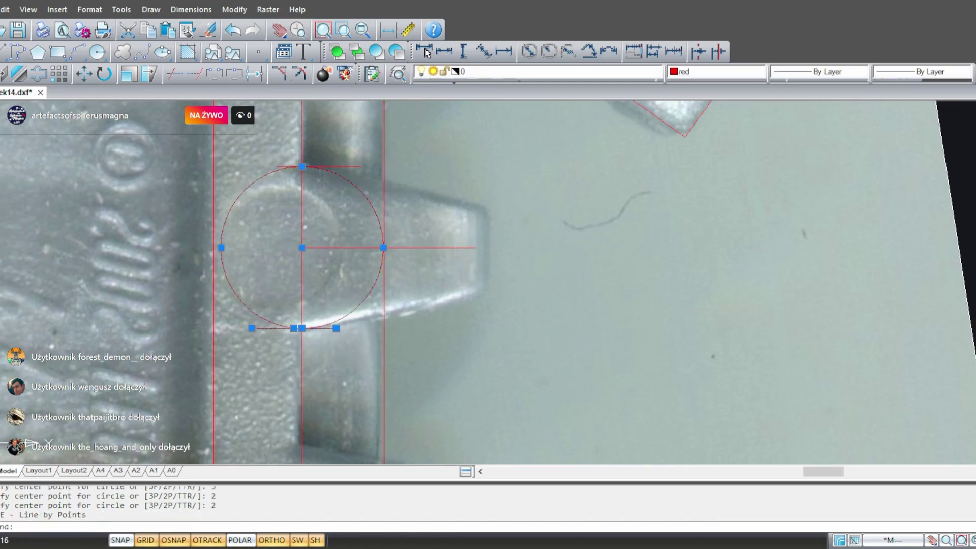
key("Delete")
left_click(361, 209)
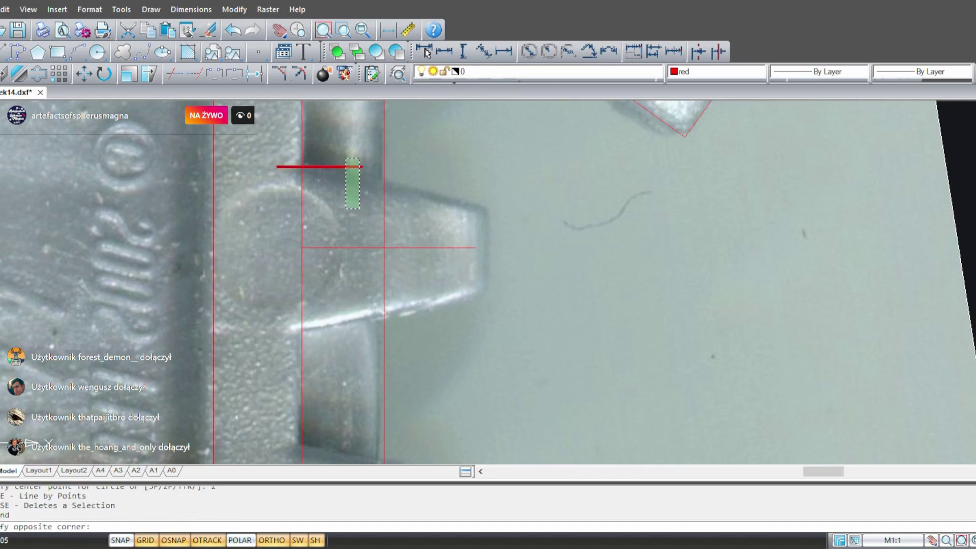
left_click(345, 157)
key("Delete")
- Draw a two-point circle at the lowermost tooth, its diameter spanning the root lines' intersections with the middle rack-side vertical
scroll(375, 271, "down", 2)
scroll(375, 273, "down", 2)
mouse_move(412, 351)
middle_mouse_down()
mouse_move(407, 166)
mouse_move(421, 102)
middle_mouse_up()
middle_click_drag(410, 331, 402, 163)
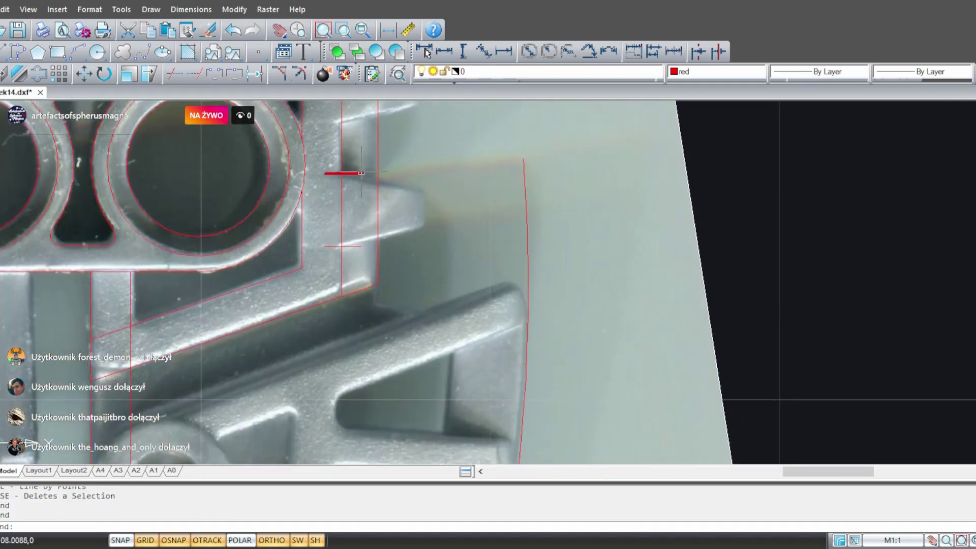
left_click(98, 53)
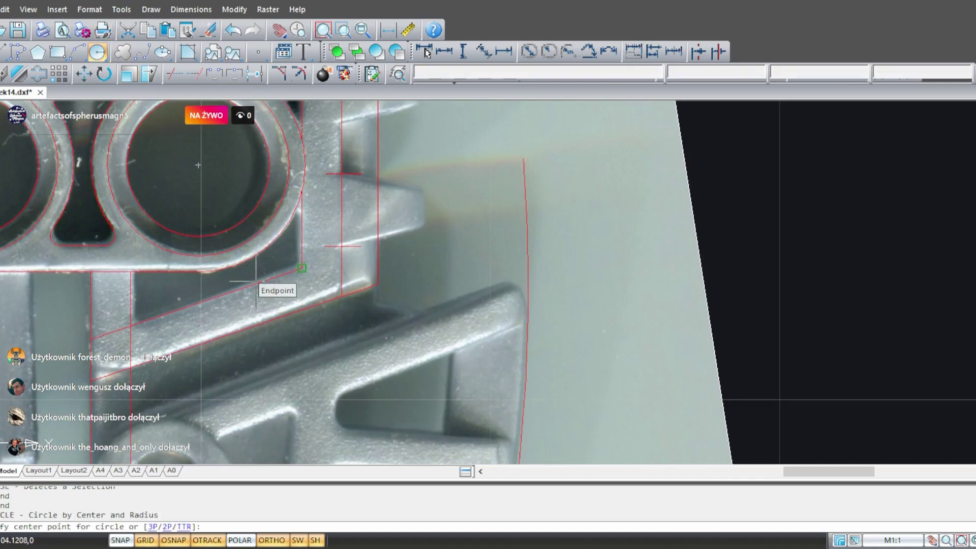
type("2")
key("Return")
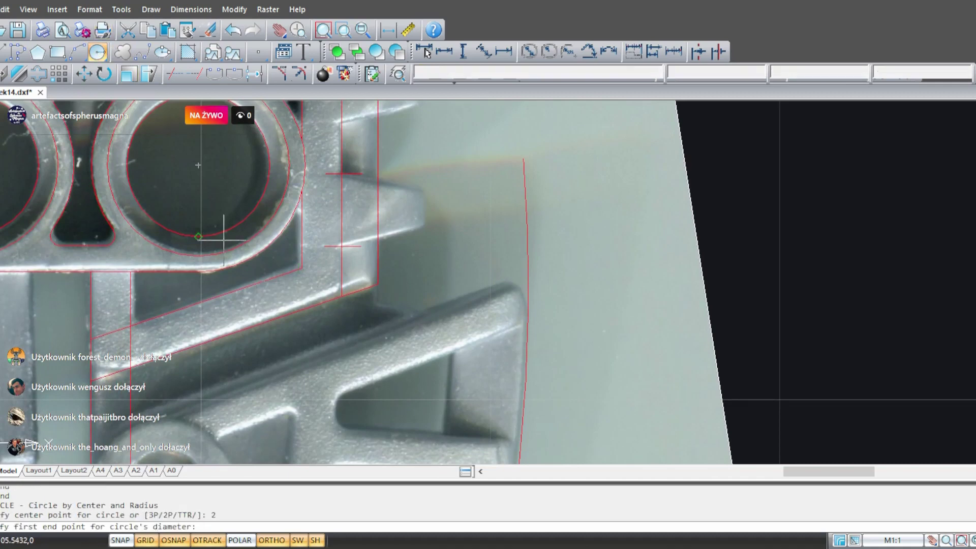
scroll(331, 222, "up", 2)
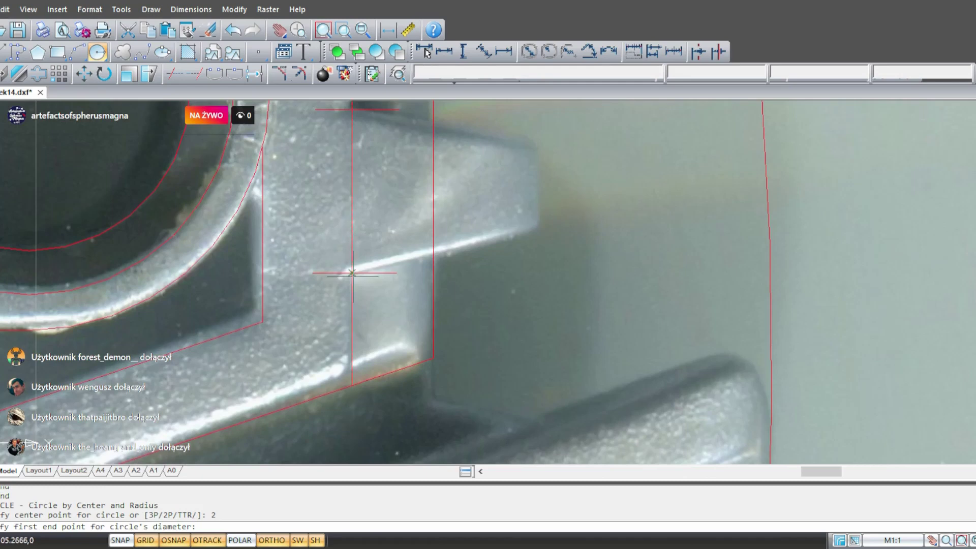
left_click(352, 273)
middle_click_drag(351, 203, 364, 337)
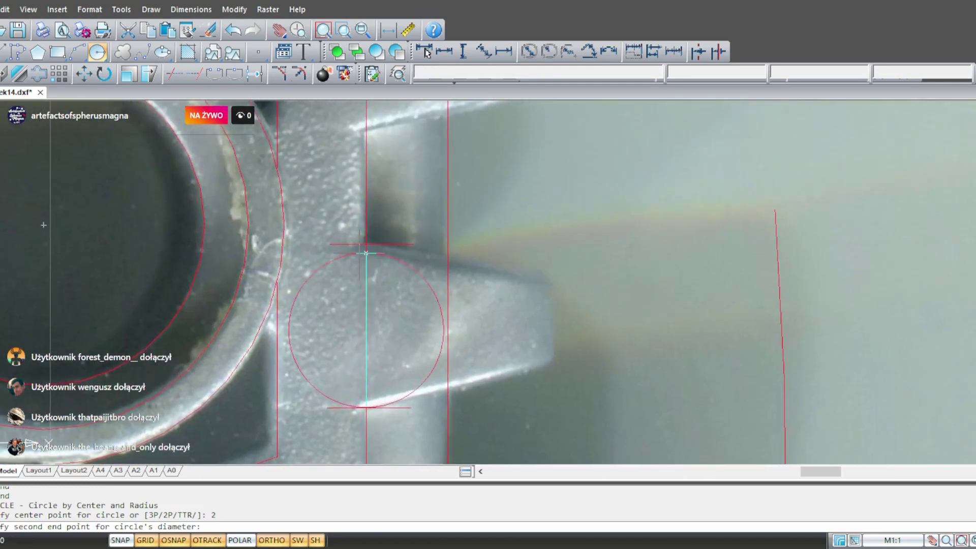
left_click(366, 407)
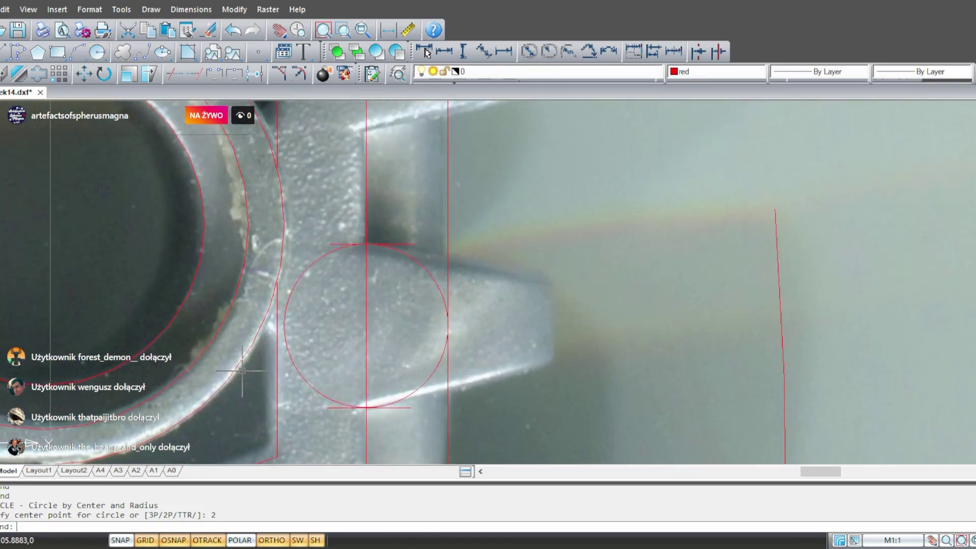
- Draw a horizontal centreline from the circle's centre to just past the tip of the lowermost tooth
type("l")
key("Return")
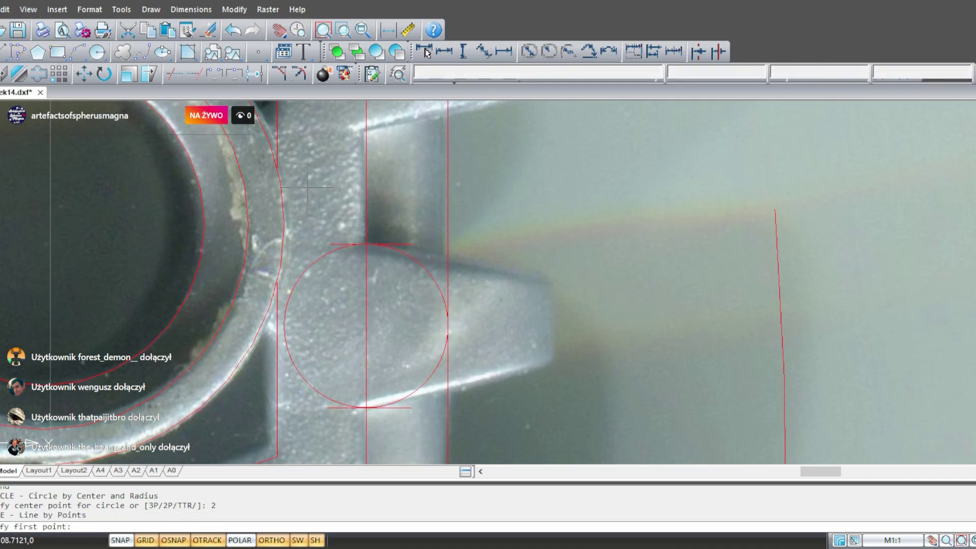
left_click(366, 325)
left_click(560, 325)
key("Return")
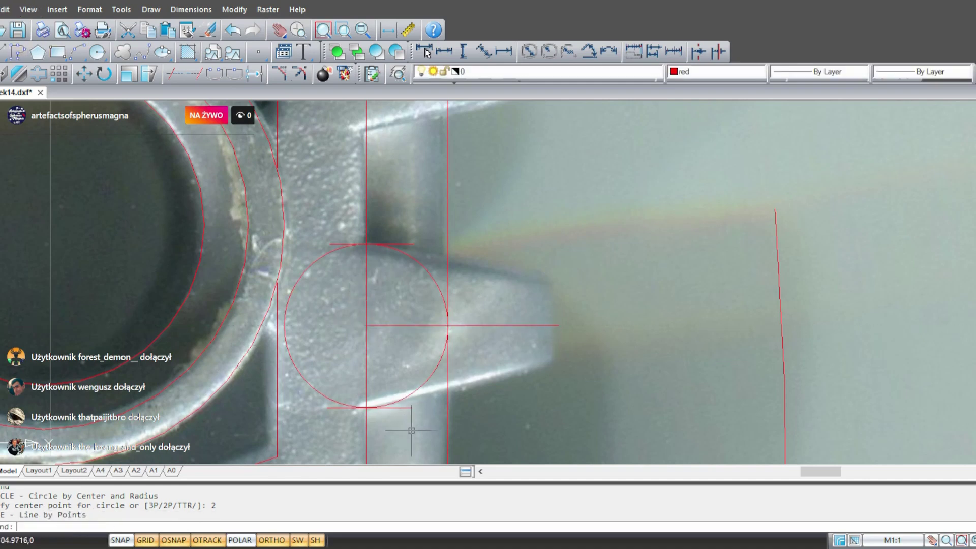
- Delete the construction circle and both short root lines at the lowermost tooth, keeping the centreline
left_click(373, 406)
key("Delete")
left_click(424, 270)
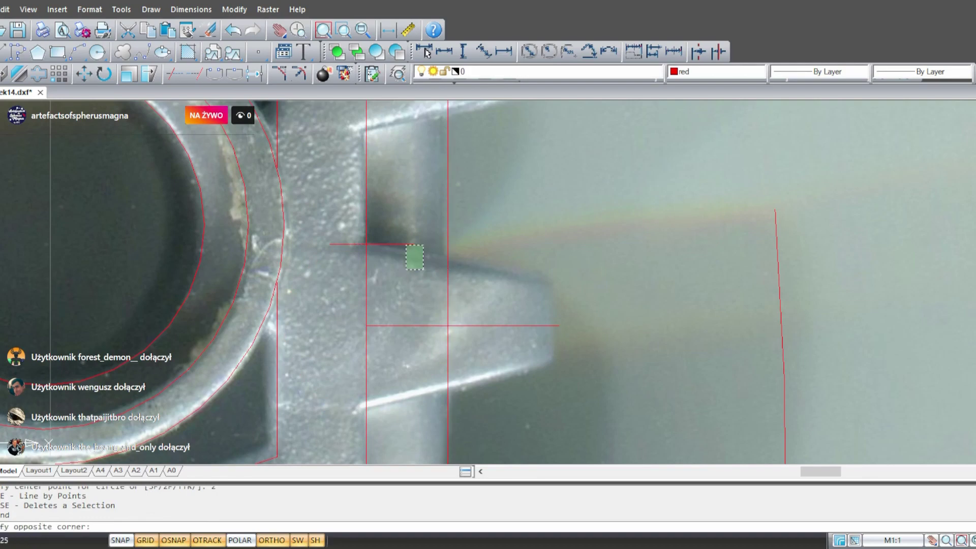
key("Escape")
- Draw a circle centred on the inner end of the uppermost tooth's centreline, with its radius reaching the tooth's upper root corner
scroll(370, 372, "down", 3)
scroll(369, 373, "up", 1)
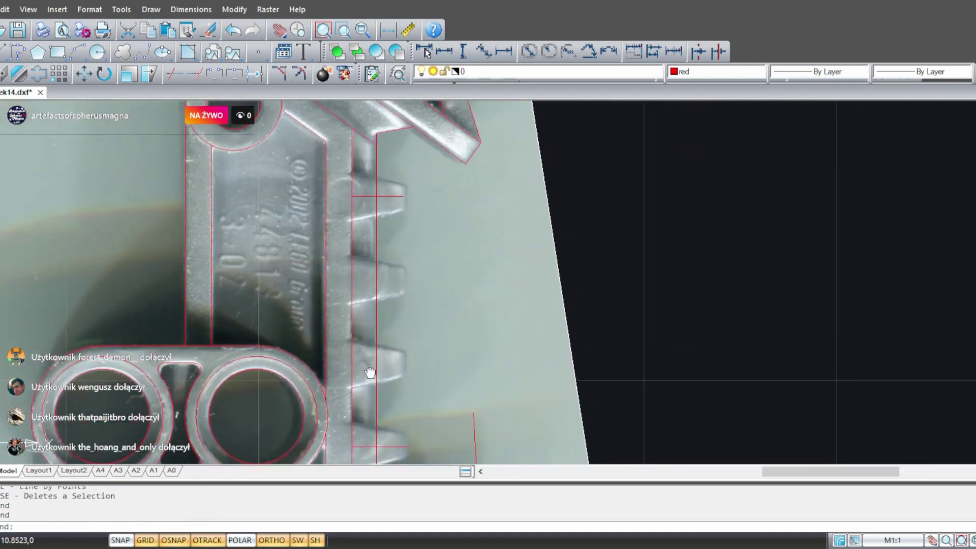
middle_click_drag(370, 373, 365, 384)
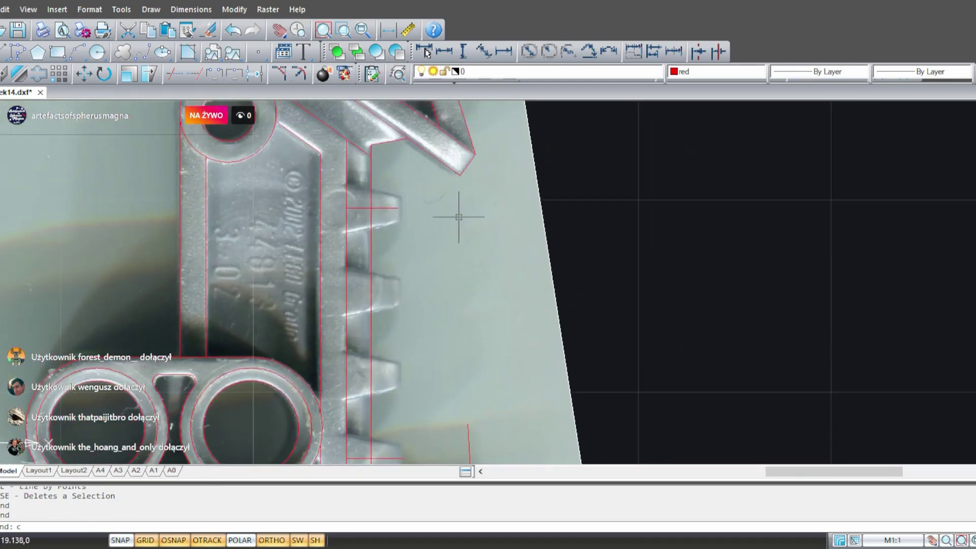
middle_click_drag(429, 233, 460, 274)
type("c")
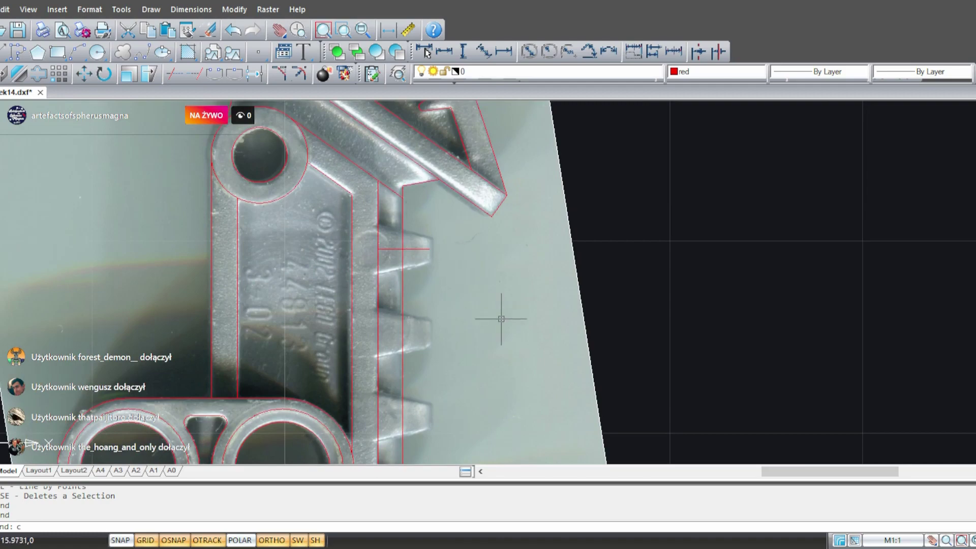
scroll(381, 205, "up", 3)
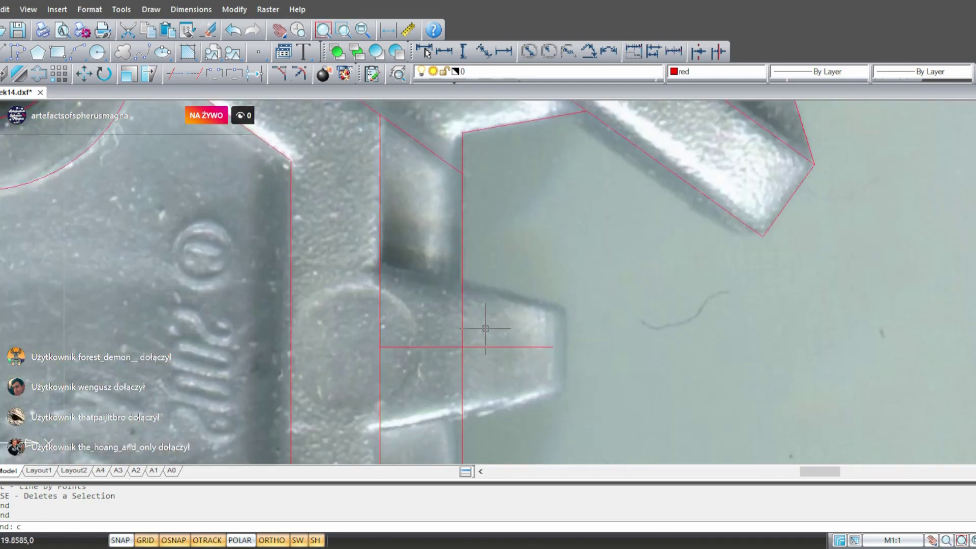
mouse_move(485, 329)
middle_mouse_down()
mouse_move(382, 216)
mouse_move(396, 266)
middle_mouse_up()
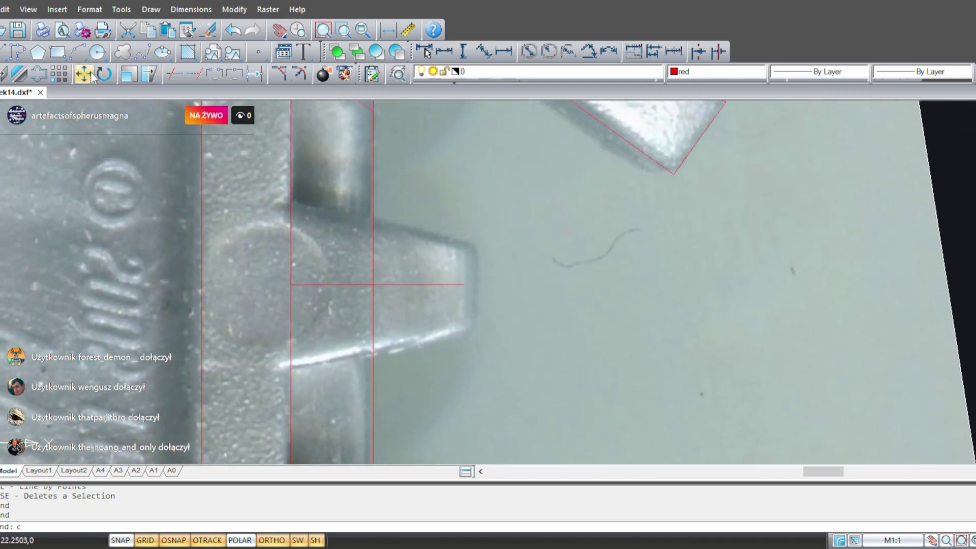
left_click(99, 57)
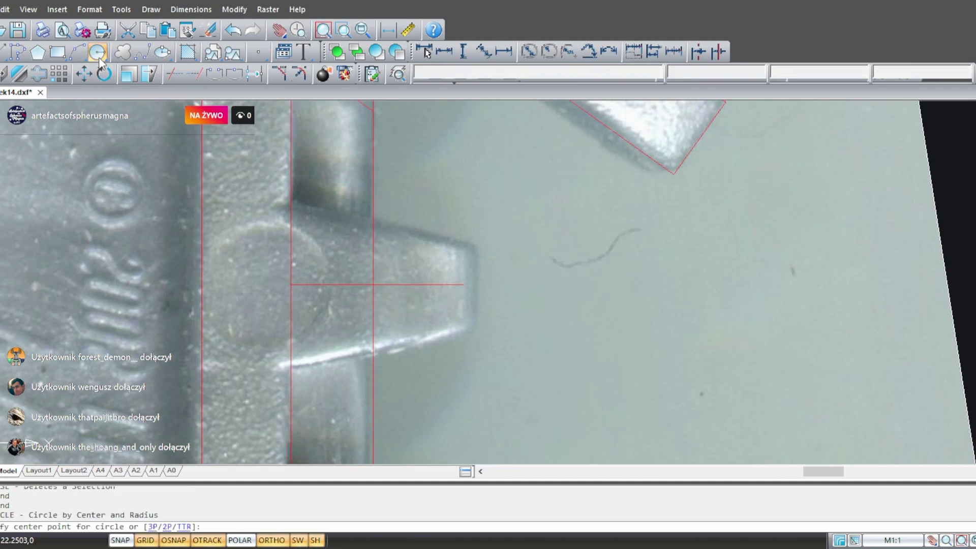
left_click(292, 285)
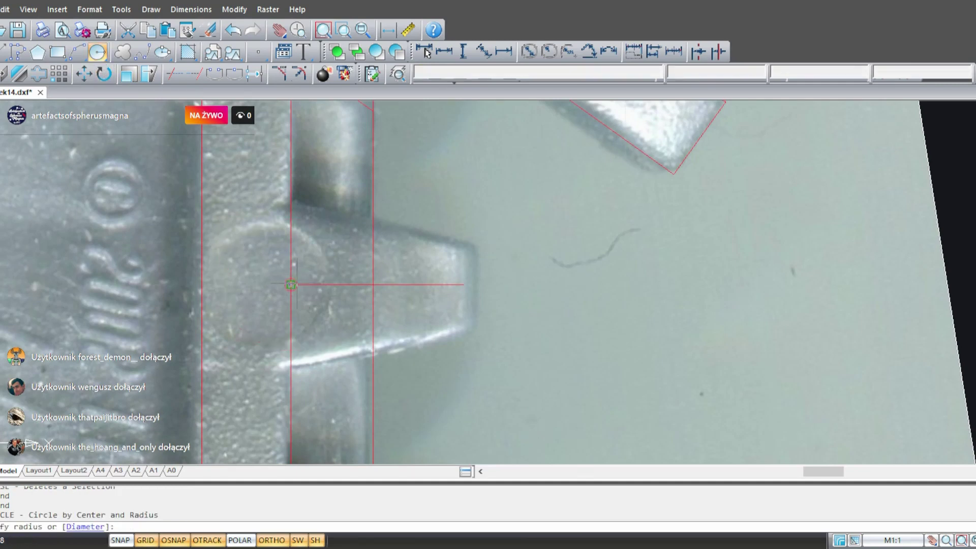
left_click(273, 205)
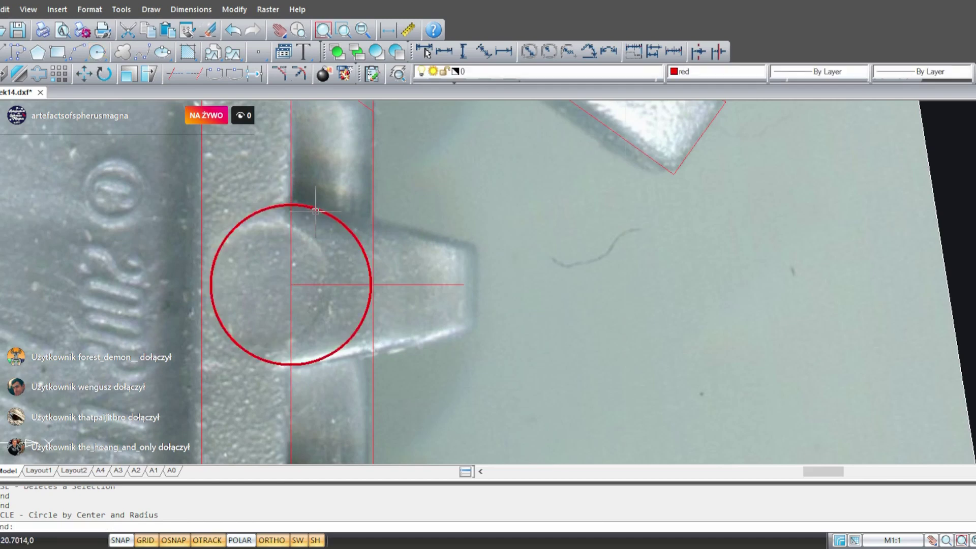
- Stretch the outer end of the uppermost tooth's centreline horizontally well past the tooth tip
left_click(447, 285)
left_click(464, 285)
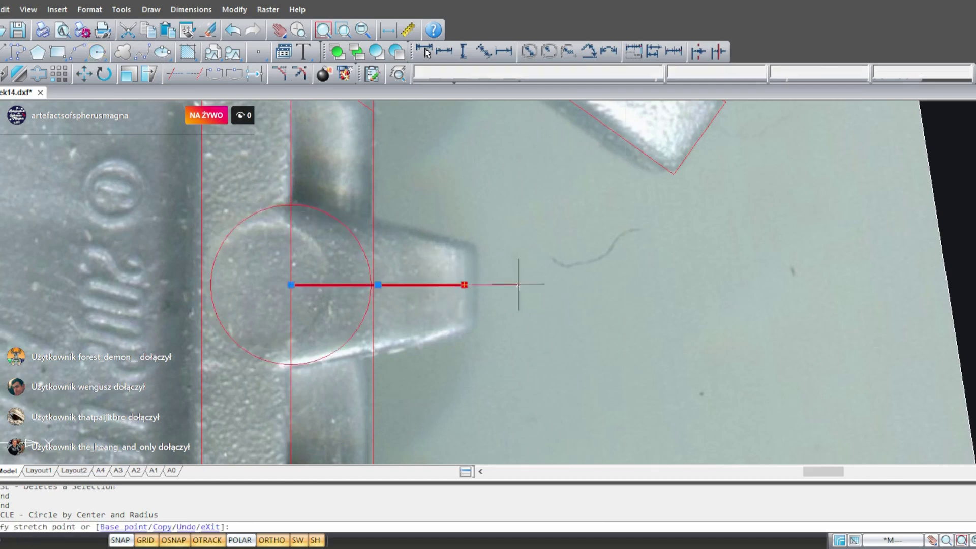
left_click(591, 286)
key("Escape")
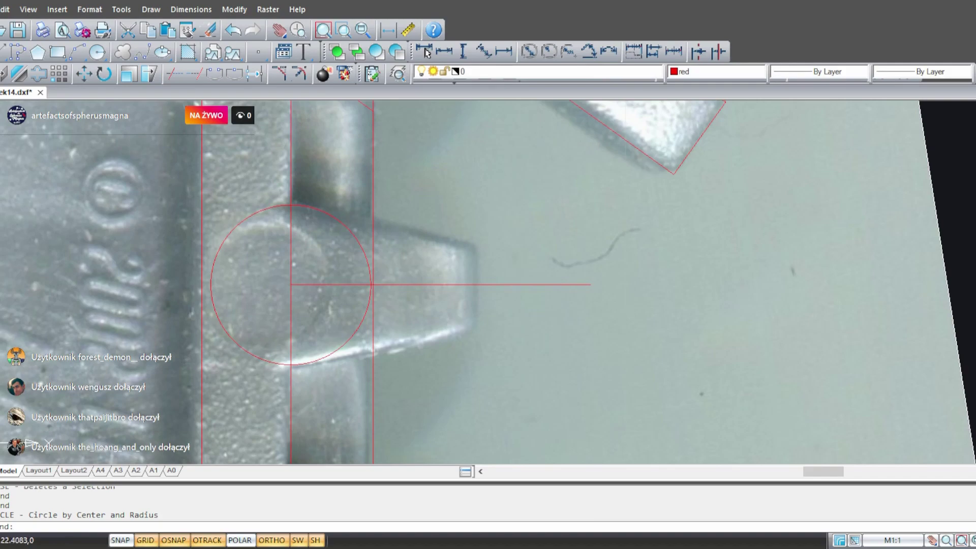
- Draw a vertical line along the rack tooth tips, from the uppermost tooth to just below the lowermost tooth
type("l")
key("Return")
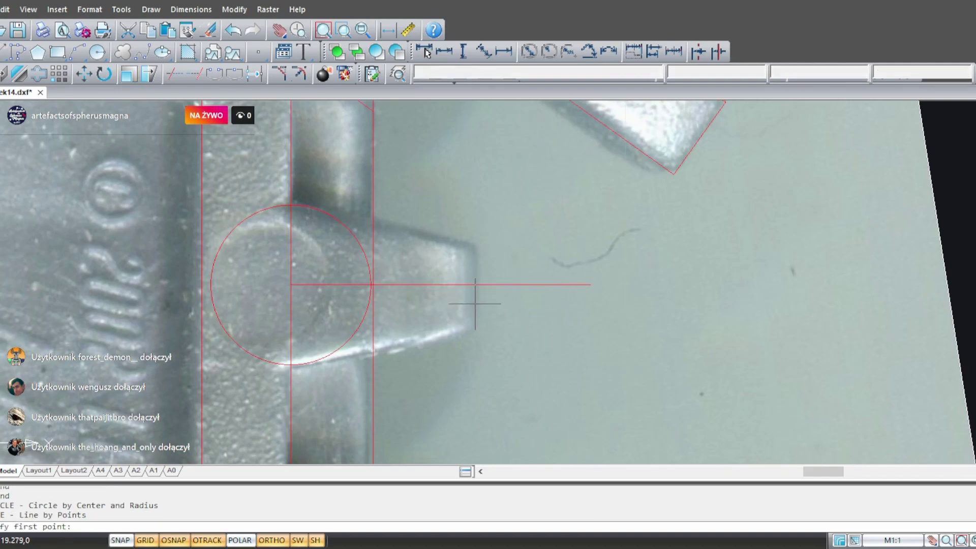
scroll(478, 305, "down", 5)
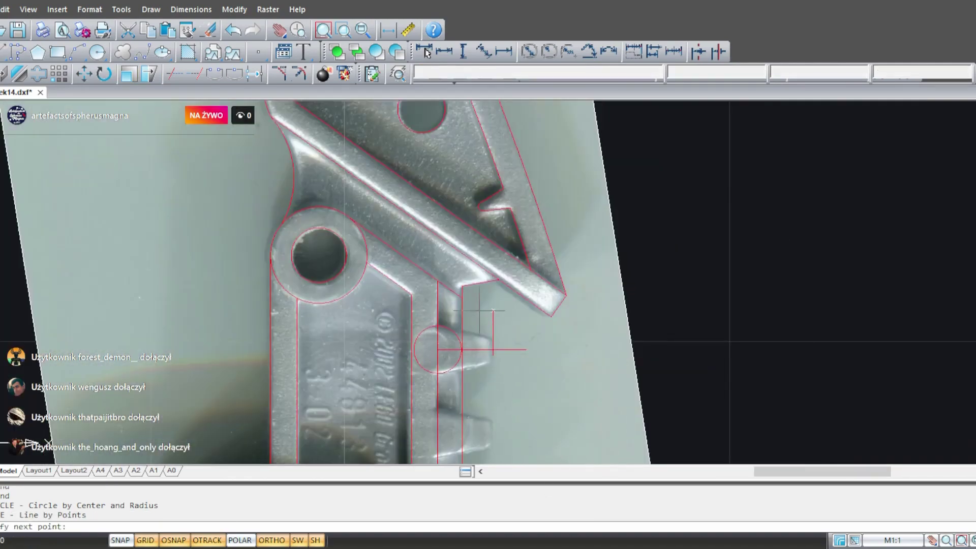
mouse_move(509, 341)
middle_mouse_down()
mouse_move(409, 143)
mouse_move(383, 63)
middle_mouse_up()
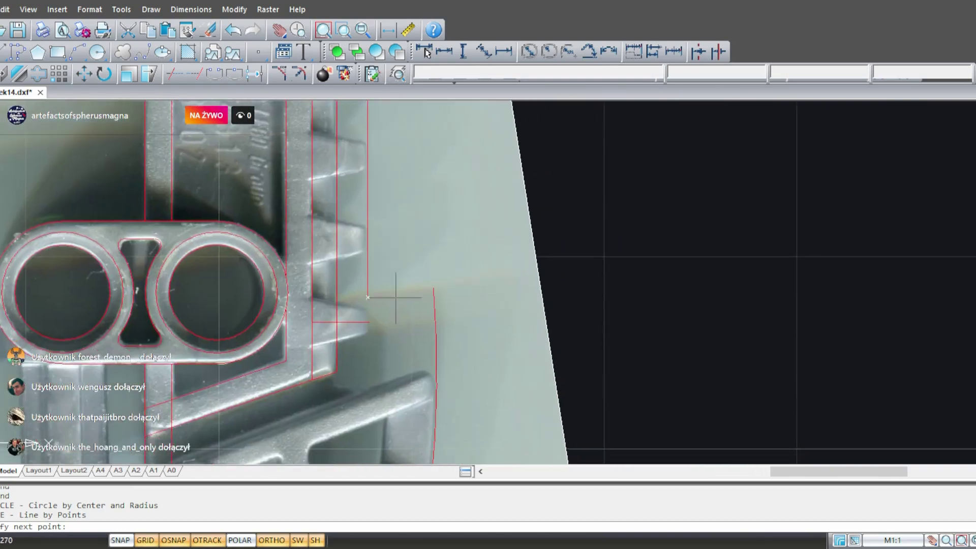
scroll(376, 347, "up", 2)
left_click(367, 349)
key("Escape")
- Stretch the lowermost tooth's centreline horizontally beyond the vertical tip line
left_click(336, 292)
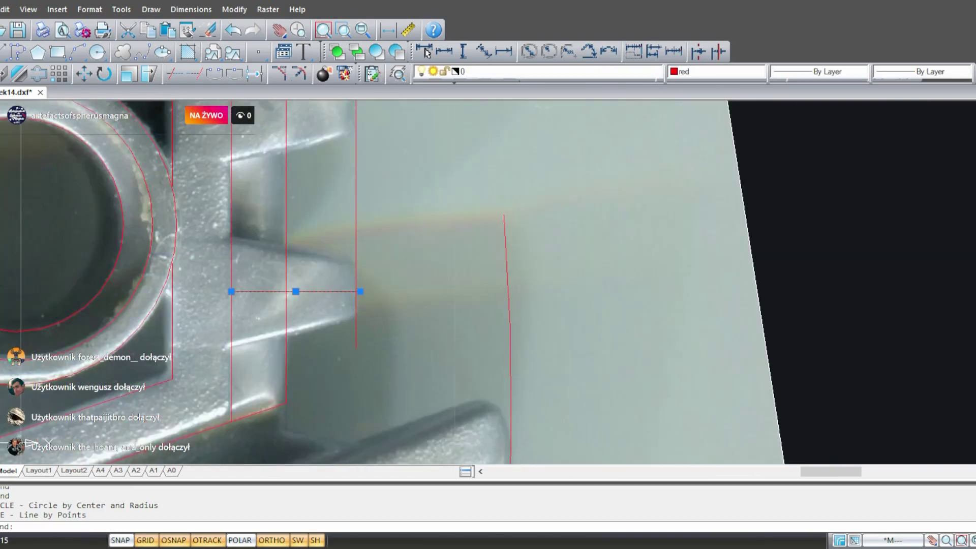
left_click(361, 292)
left_click(410, 290)
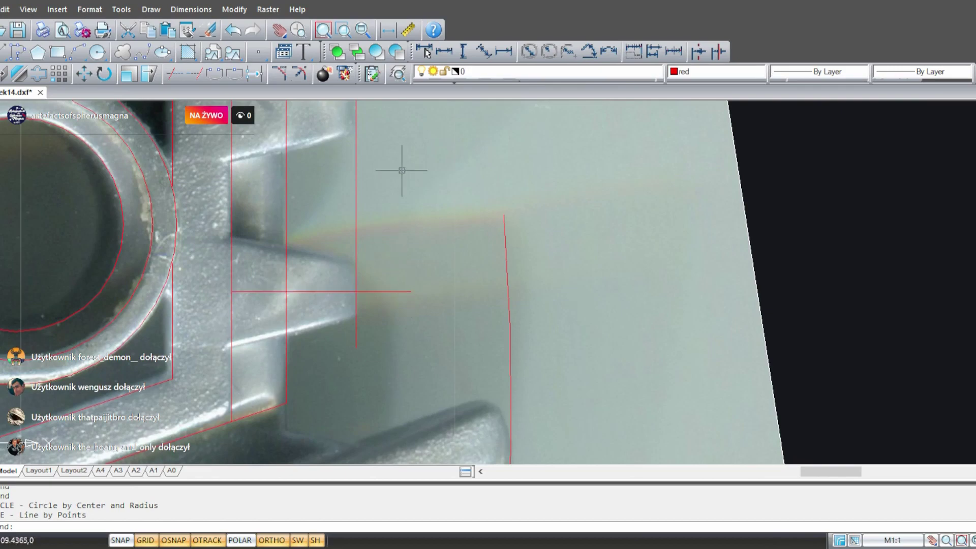
- Stretch the upper end of the vertical tip line to above the uppermost tooth
mouse_move(415, 168)
middle_mouse_down()
mouse_move(461, 418)
mouse_move(410, 414)
mouse_move(445, 263)
middle_mouse_up()
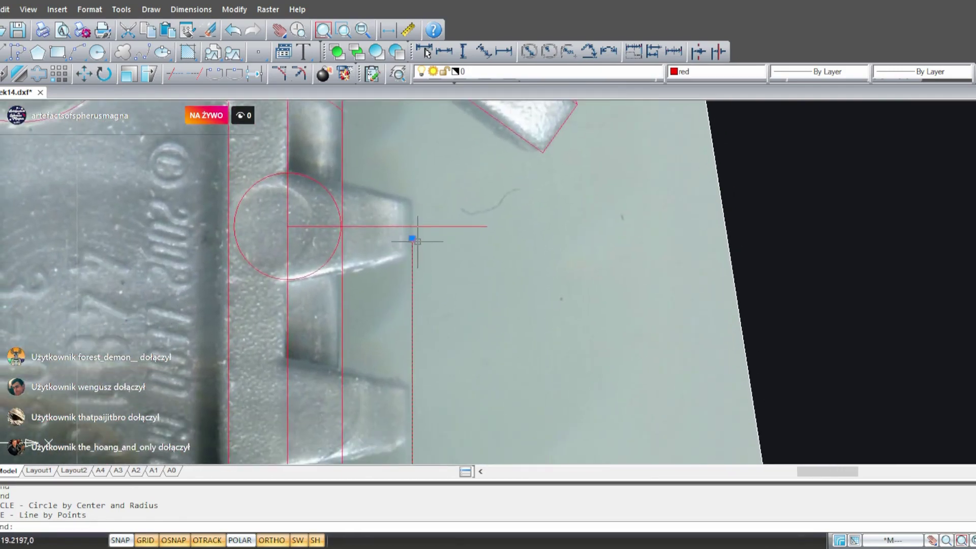
left_click(412, 239)
left_click(437, 157)
key("Escape")
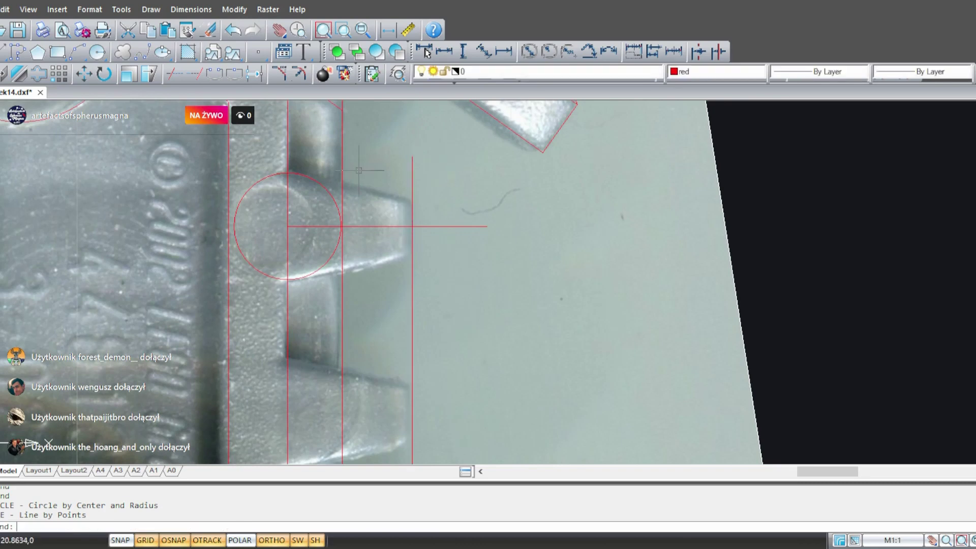
left_click(98, 52)
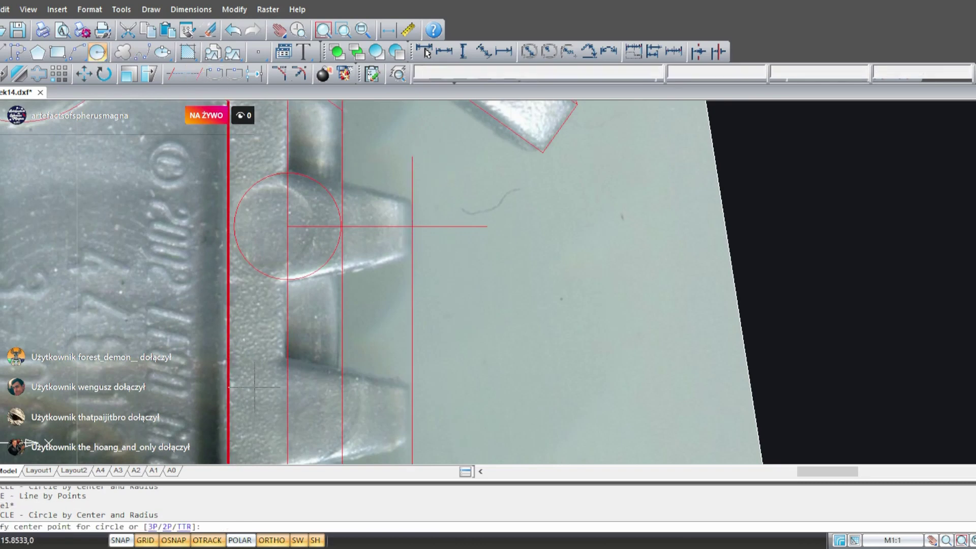
type("2")
key("Return")
key("Escape")
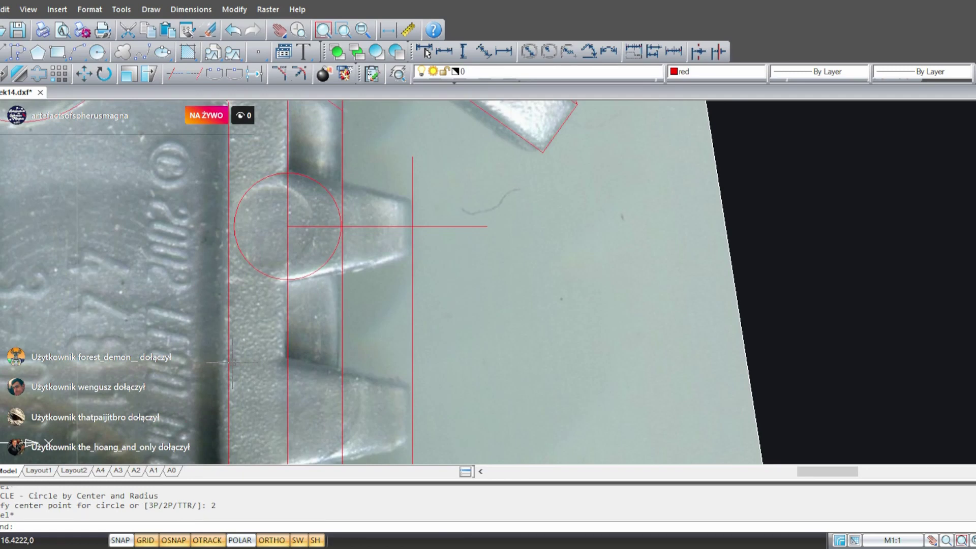
- Draw a circle of about 0.66 radius centred where the tip line crosses the uppermost tooth's centreline, reaching the tooth's upper tip corner
left_click(98, 52)
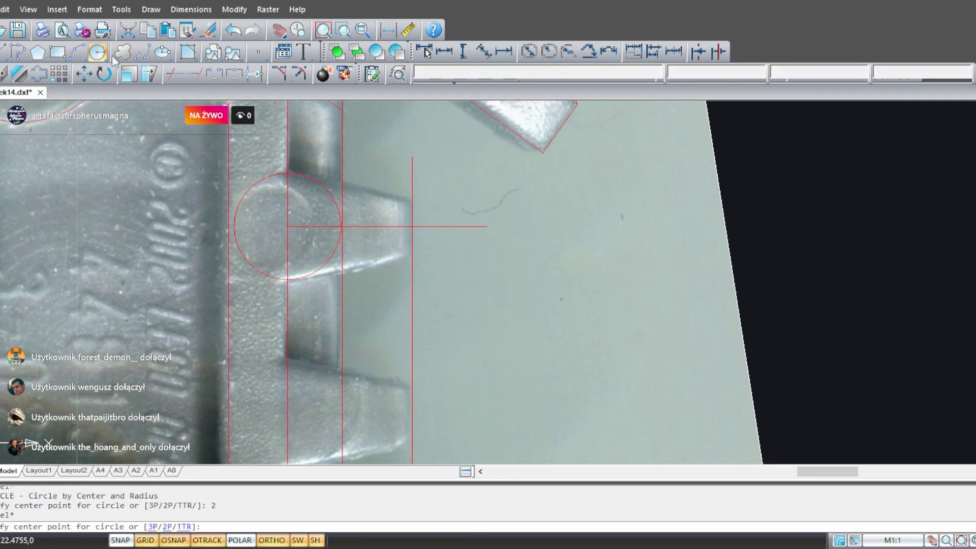
left_click(412, 226)
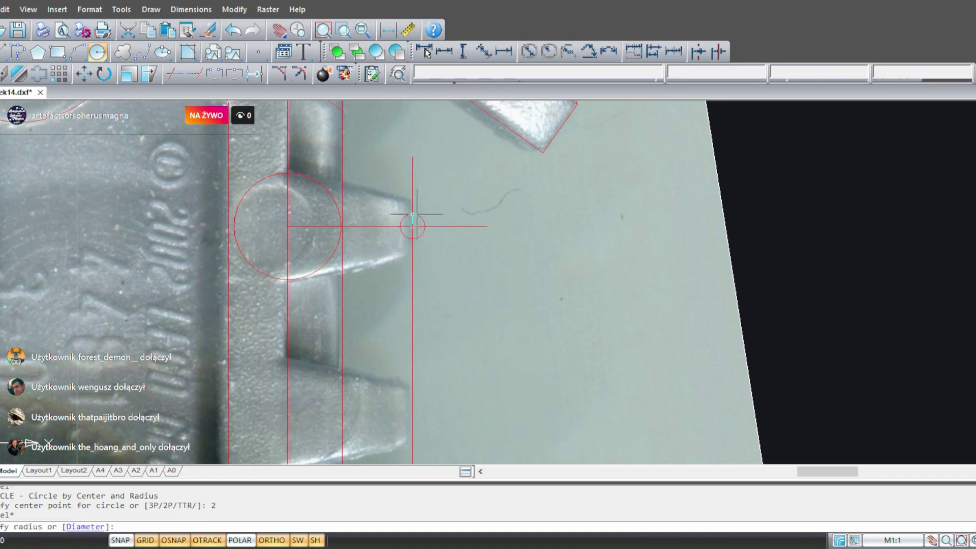
scroll(414, 218, "up", 3)
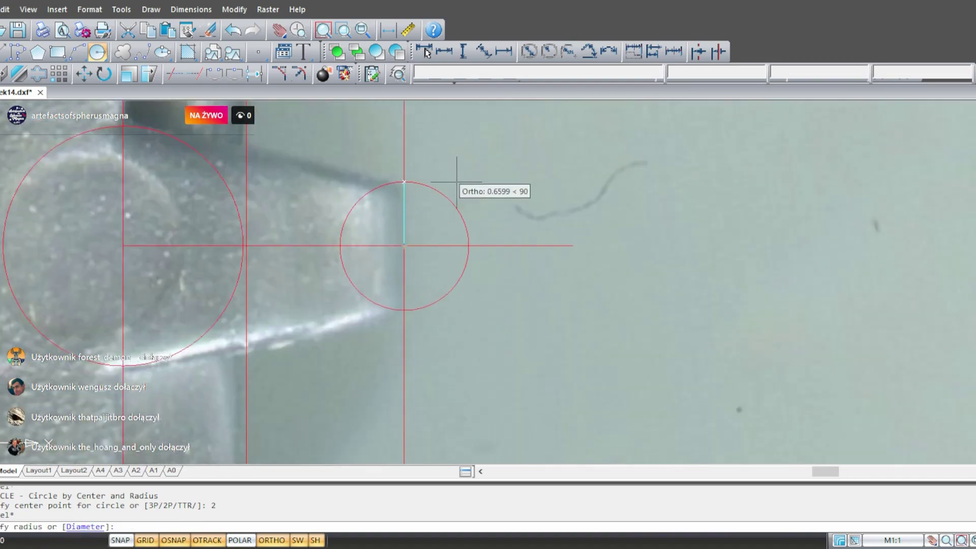
left_click(456, 182)
- Draw the uppermost tooth's upper and lower slanted flanks, joining the top points and the bottom points of the root and tip circles
scroll(457, 183, "down", 3)
middle_click_drag(249, 185, 35, 272)
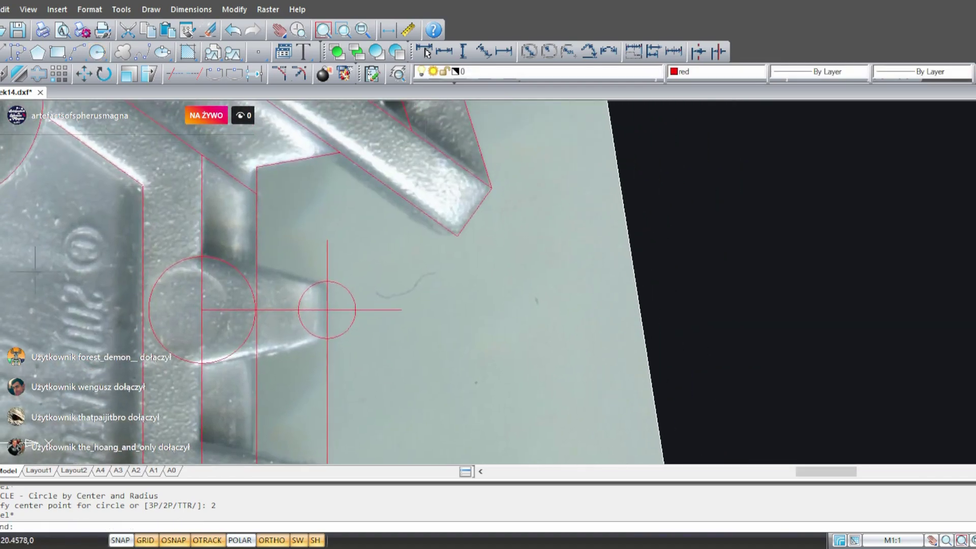
type("l")
key("Return")
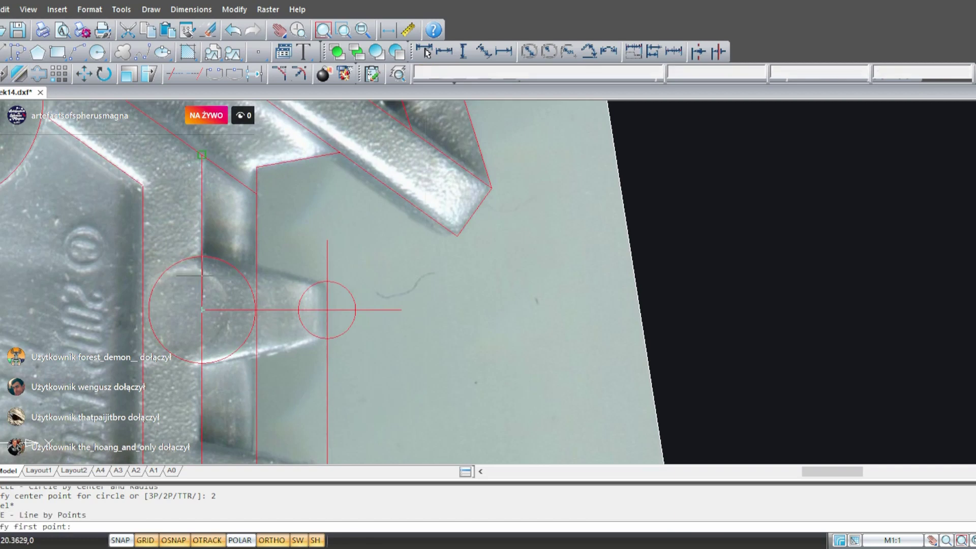
left_click(327, 281)
key("Return")
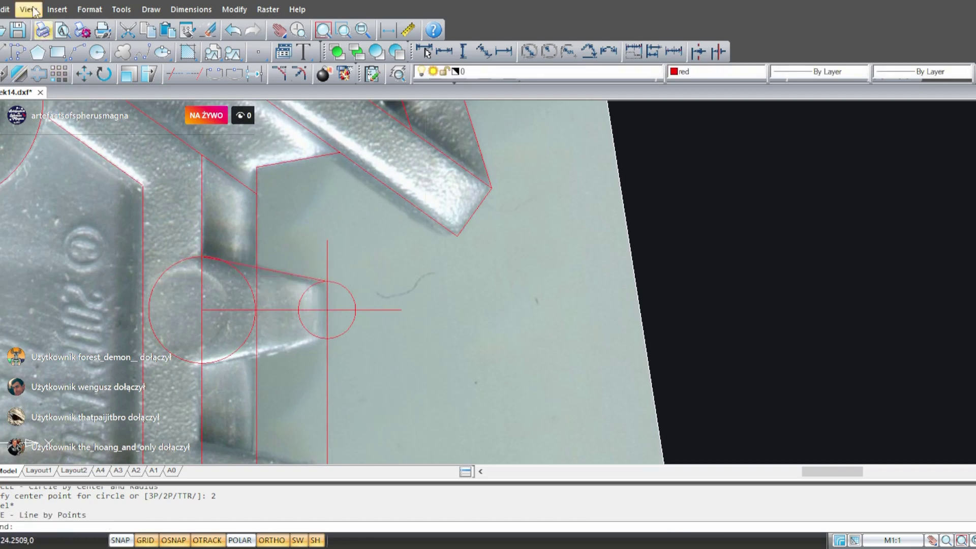
left_click(2, 52)
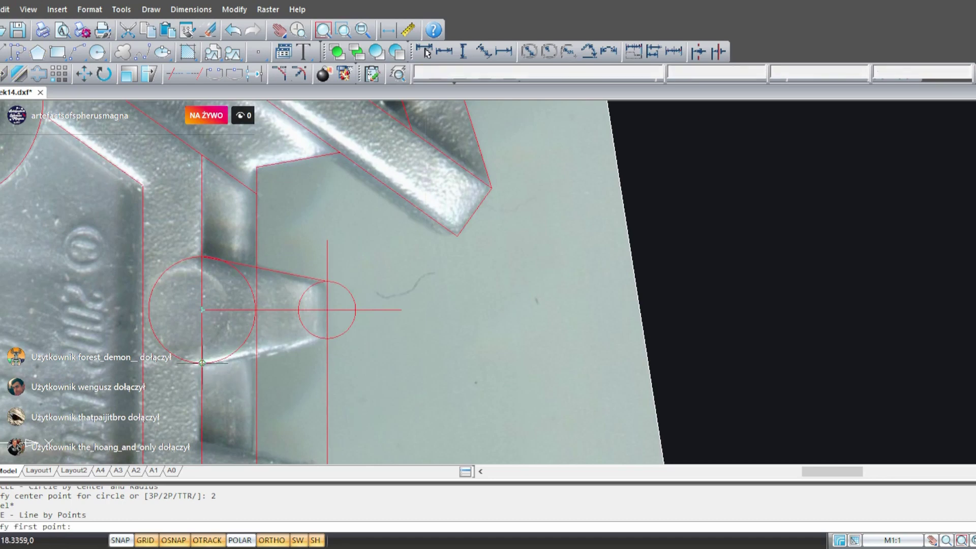
left_click(201, 363)
left_click(328, 338)
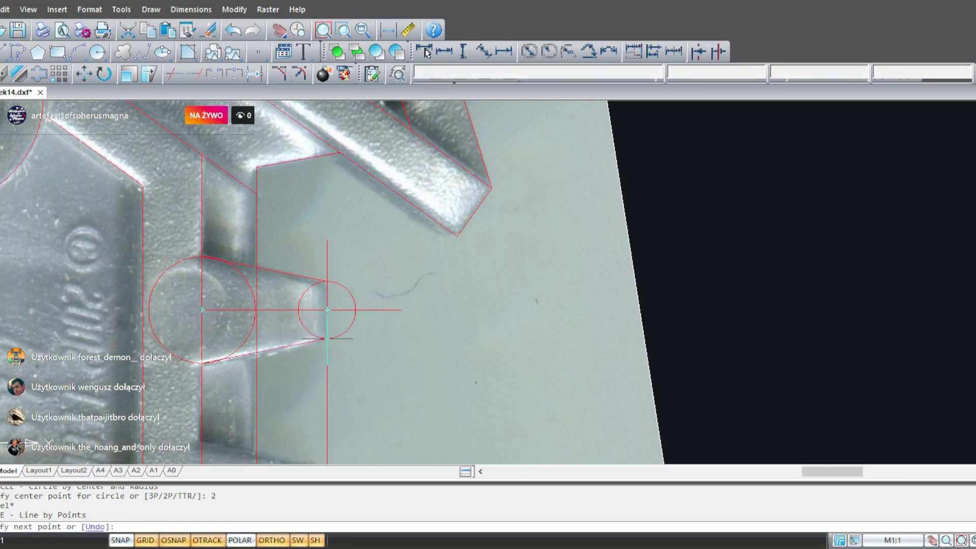
key("Return")
- Delete the tip circle and the root circle at the uppermost tooth, keeping both flank lines
left_click(367, 348)
left_click(339, 328)
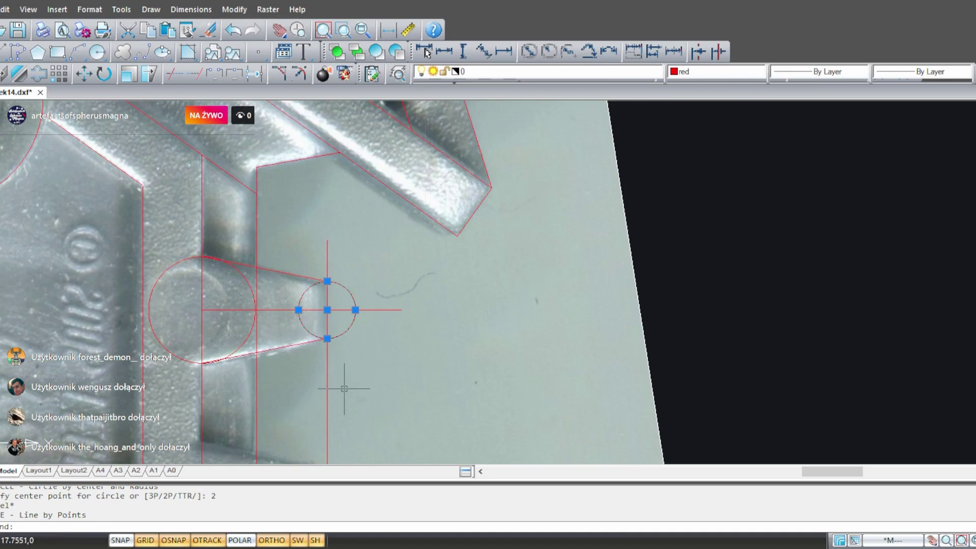
key("Delete")
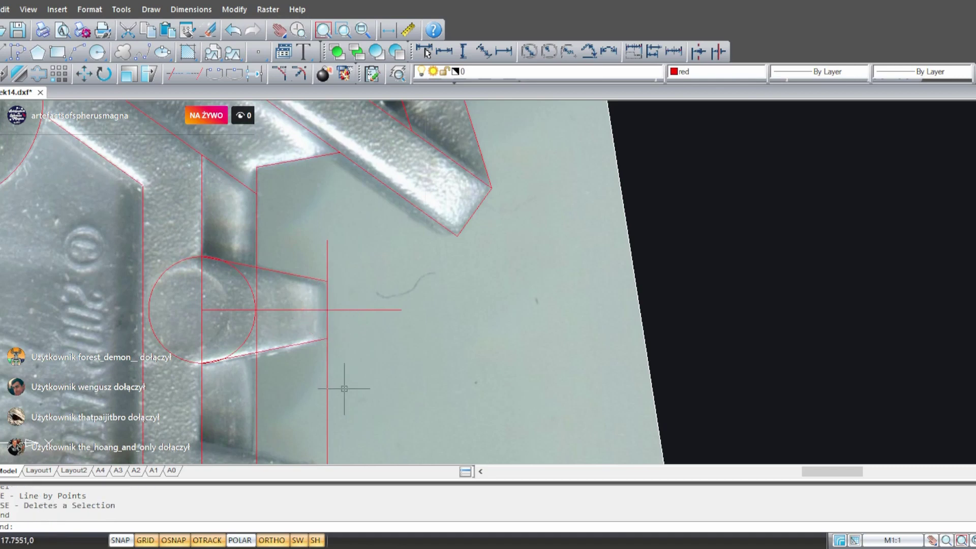
left_click(165, 273)
key("Delete")
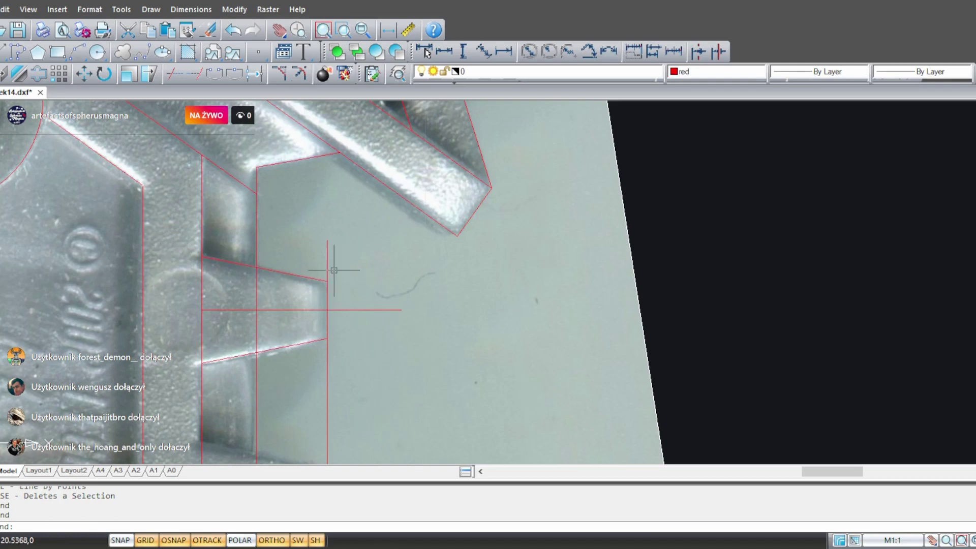
- Trim off the part of the vertical tip line that projects above the uppermost tooth's upper flank
middle_click_drag(342, 270, 363, 244)
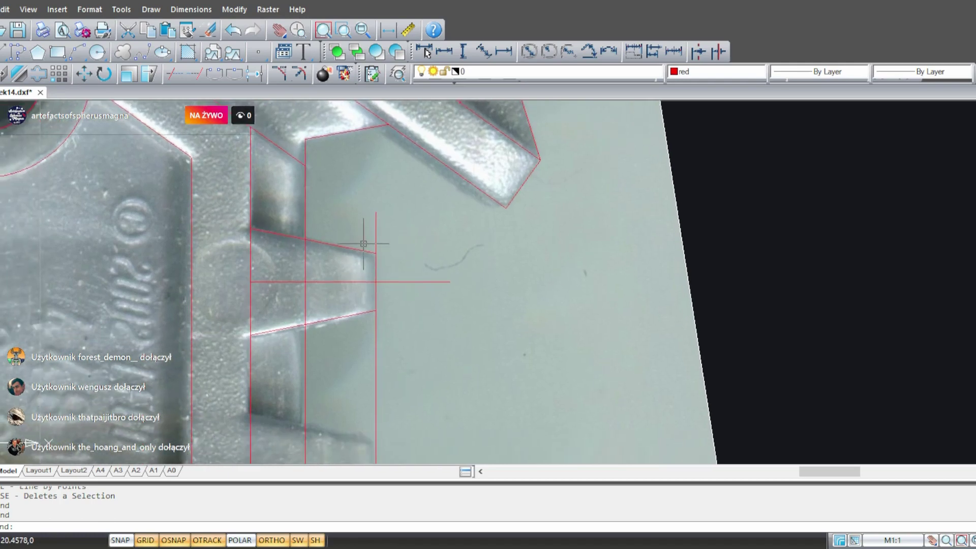
left_click(174, 73)
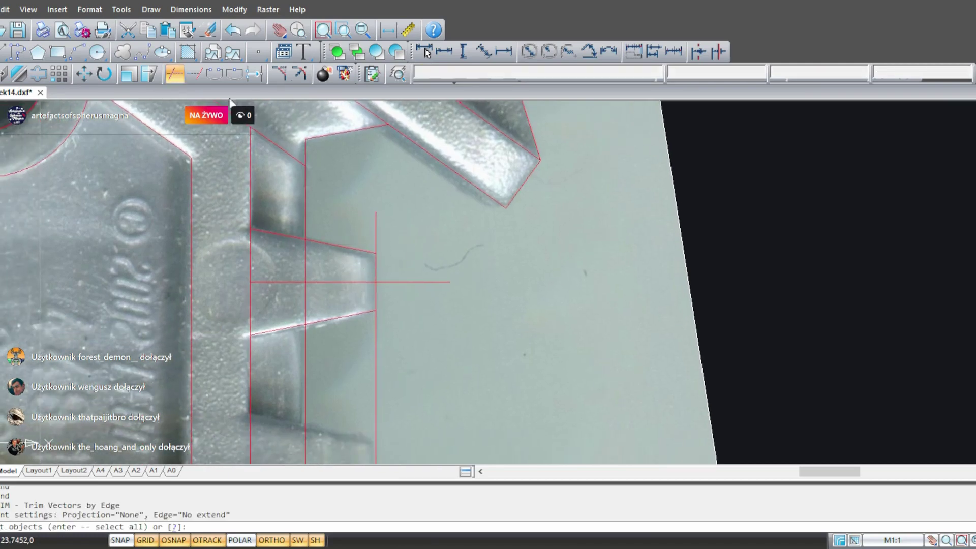
key("Return")
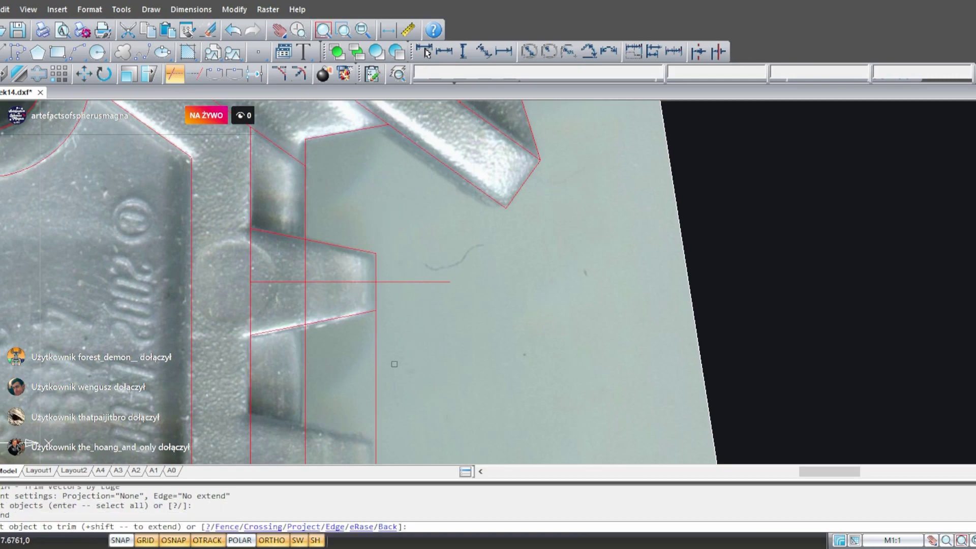
left_click(394, 364)
key("Escape")
middle_click_drag(411, 392, 376, 230)
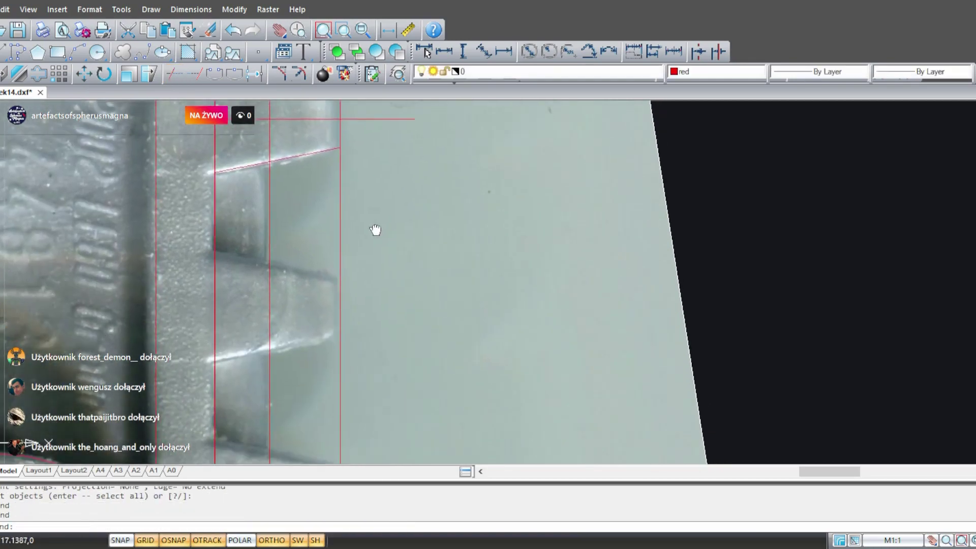
scroll(375, 239, "down", 3)
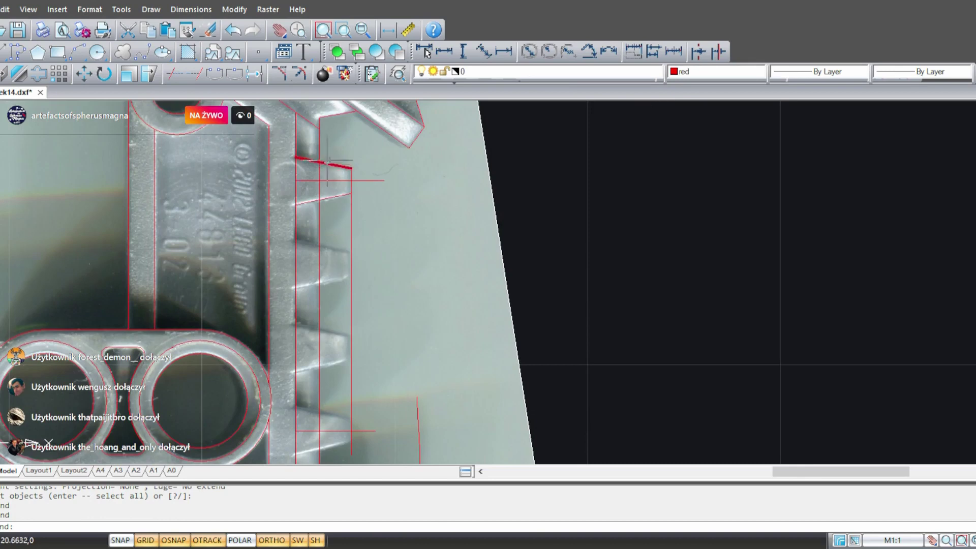
- Trim away the segment of the vertical root line between the uppermost tooth's upper and lower flanks
scroll(327, 161, "up", 3)
left_click(175, 74)
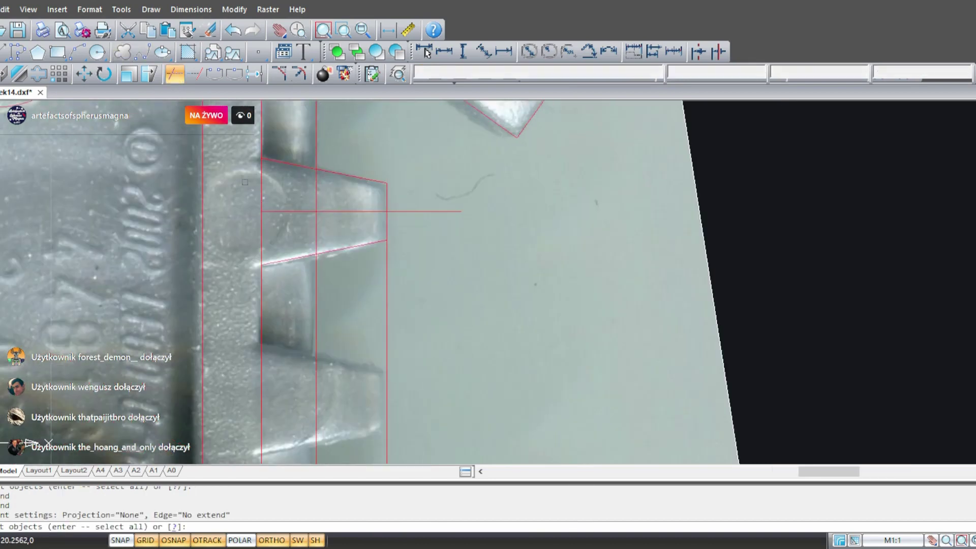
key("Return")
left_click(261, 185)
left_click(262, 253)
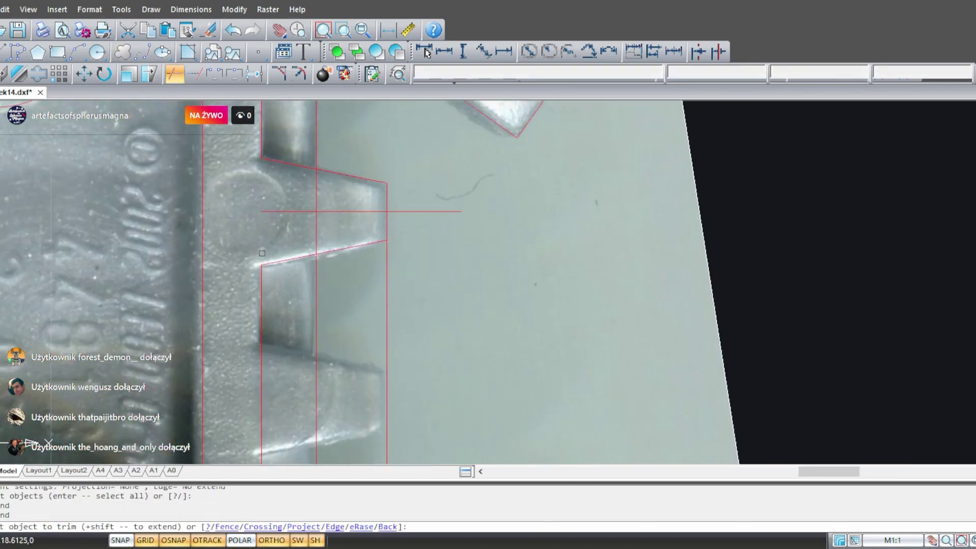
key("Escape")
- Delete the uppermost tooth's horizontal centreline
middle_click_drag(262, 253, 248, 317)
left_click(272, 273)
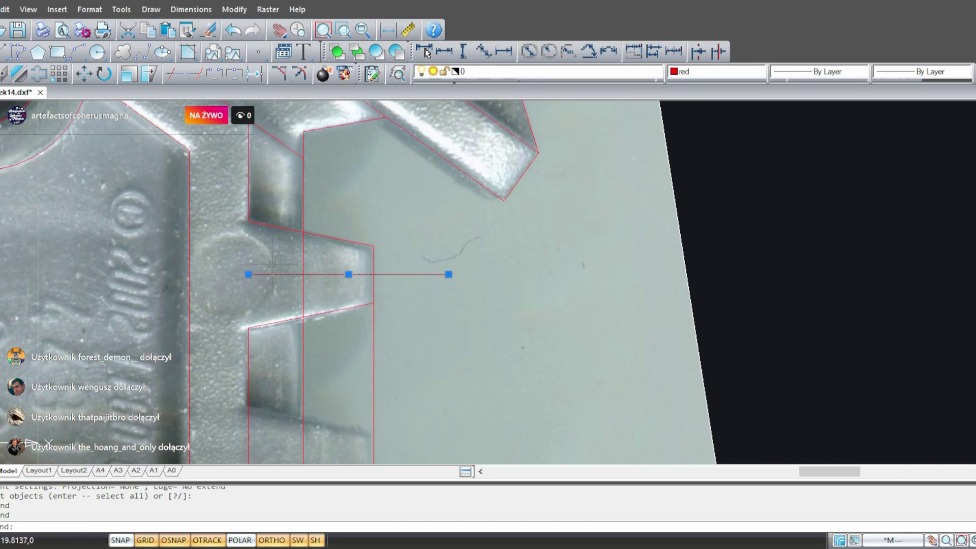
key("Delete")
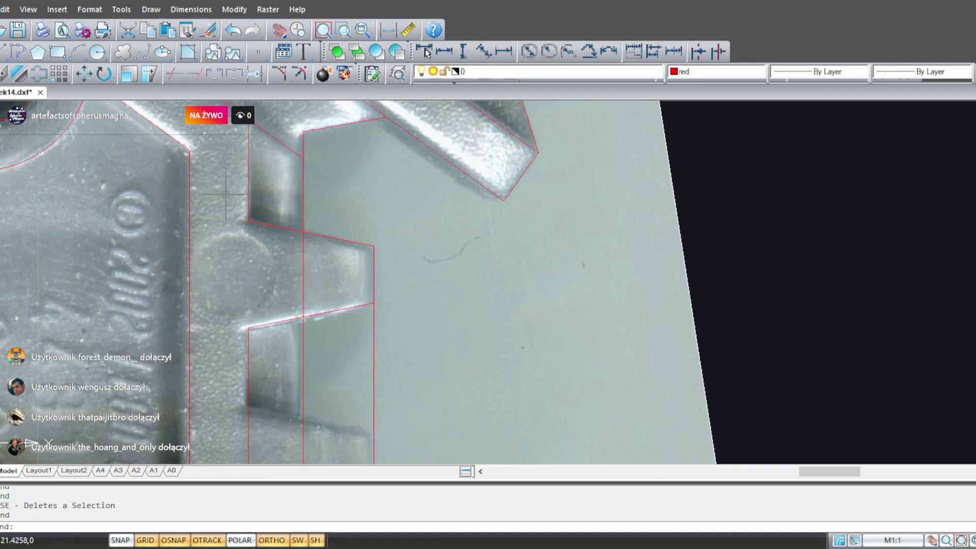
- Examine the uppermost tooth's outline against the photo and the untraced teeth below it
middle_click_drag(283, 188, 349, 317)
scroll(346, 321, "down", 2)
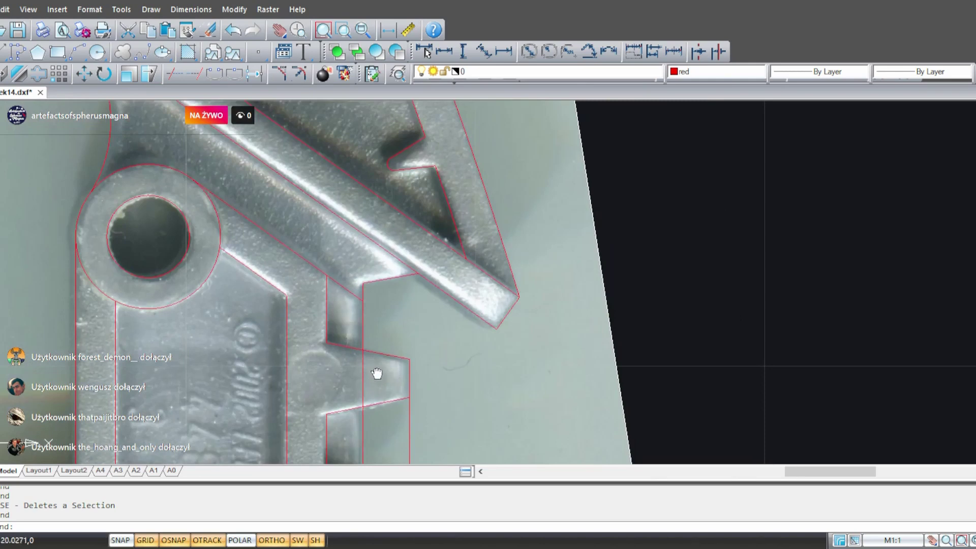
middle_click_drag(377, 375, 364, 312)
middle_click_drag(429, 382, 394, 269)
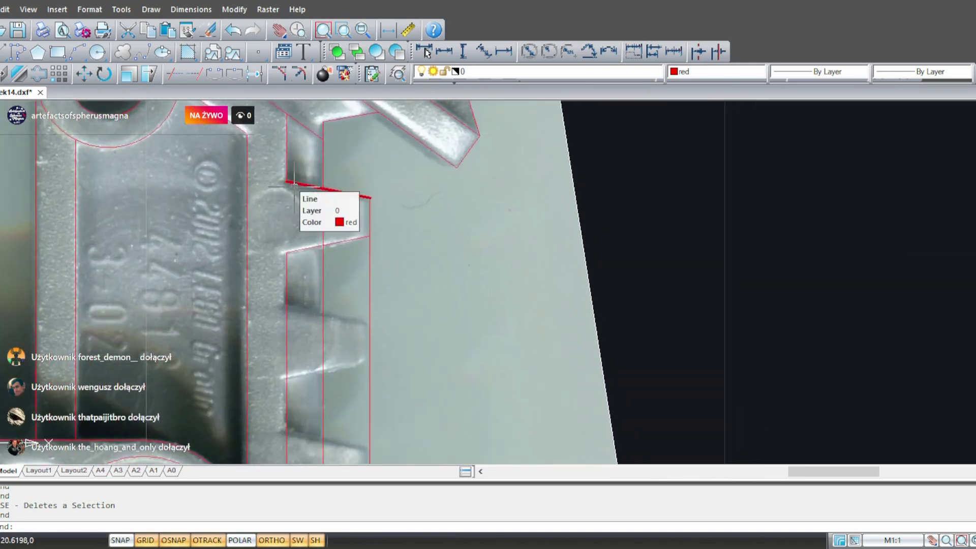
mouse_move(445, 299)
middle_mouse_down()
mouse_move(506, 240)
mouse_move(502, 261)
mouse_move(442, 245)
mouse_move(444, 283)
middle_mouse_up()
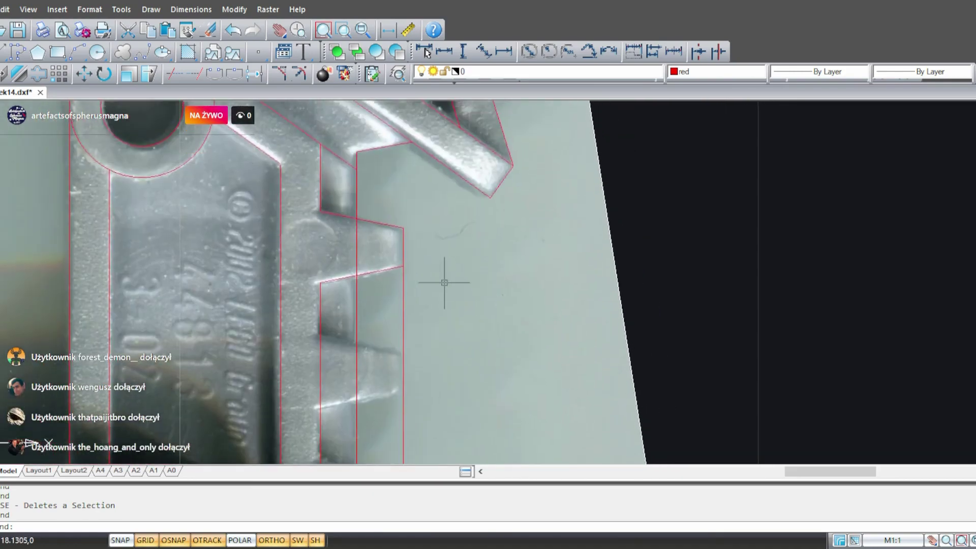
scroll(444, 283, "up", 3)
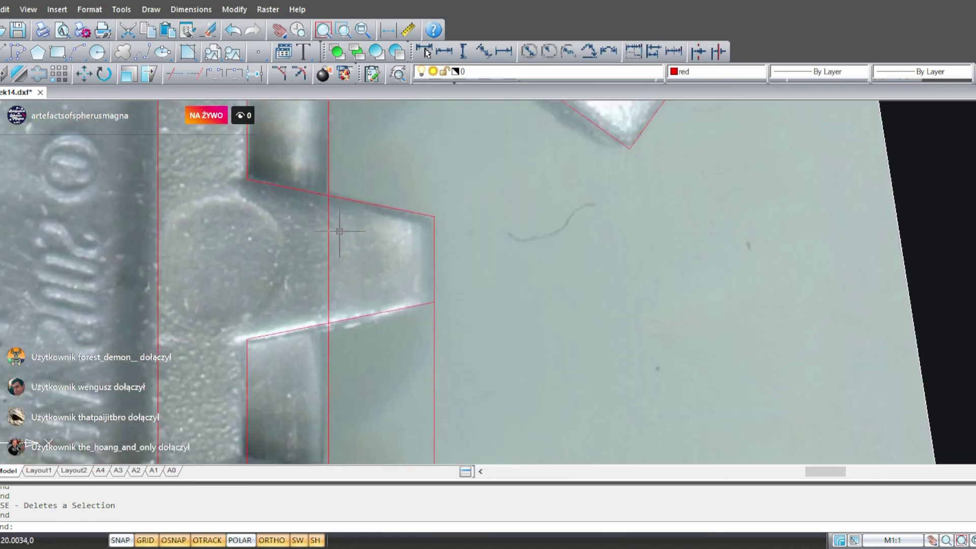
scroll(339, 231, "down", 4)
scroll(351, 244, "up", 2)
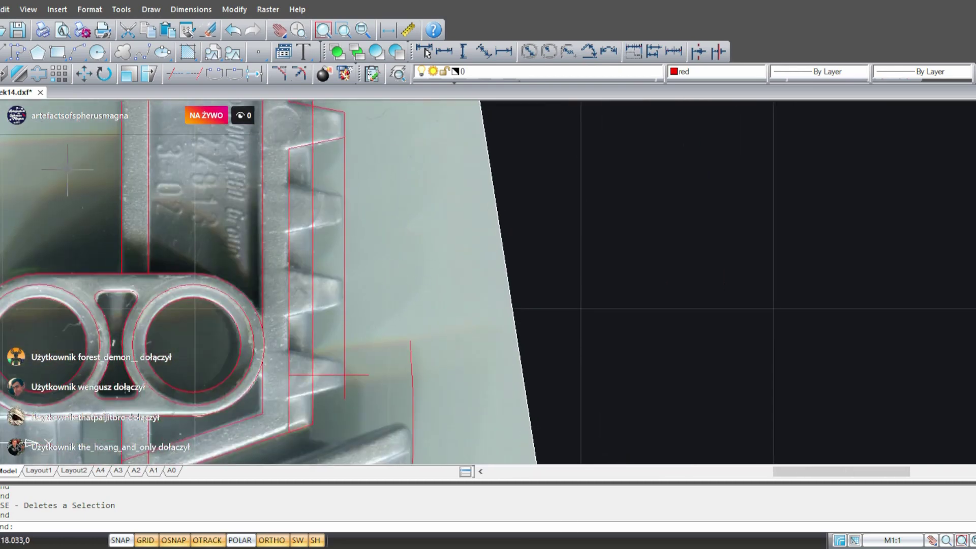
- Draw a short horizontal guide line crossing the vertical root line in the gap just above the lowest tooth
left_click(1, 53)
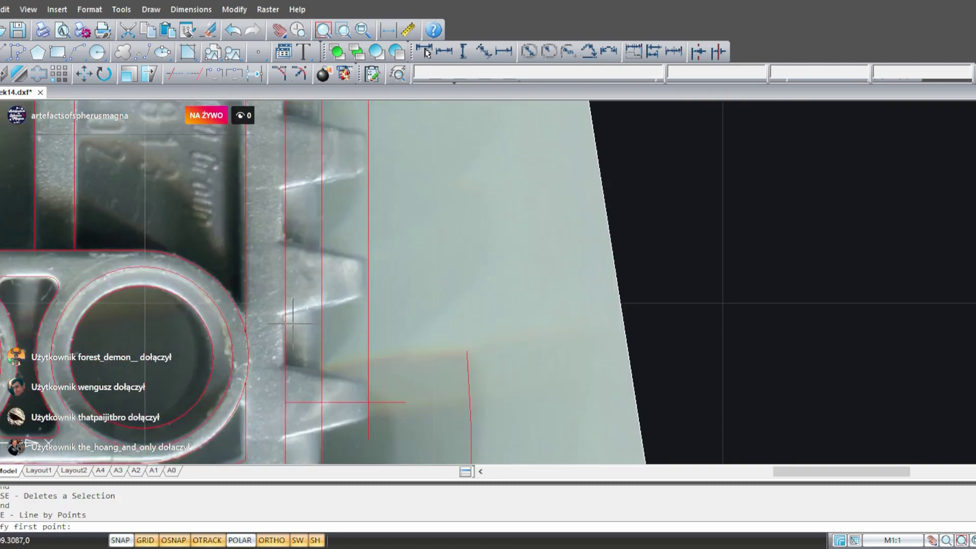
mouse_move(275, 261)
middle_mouse_down()
mouse_move(304, 349)
mouse_move(265, 232)
middle_mouse_up()
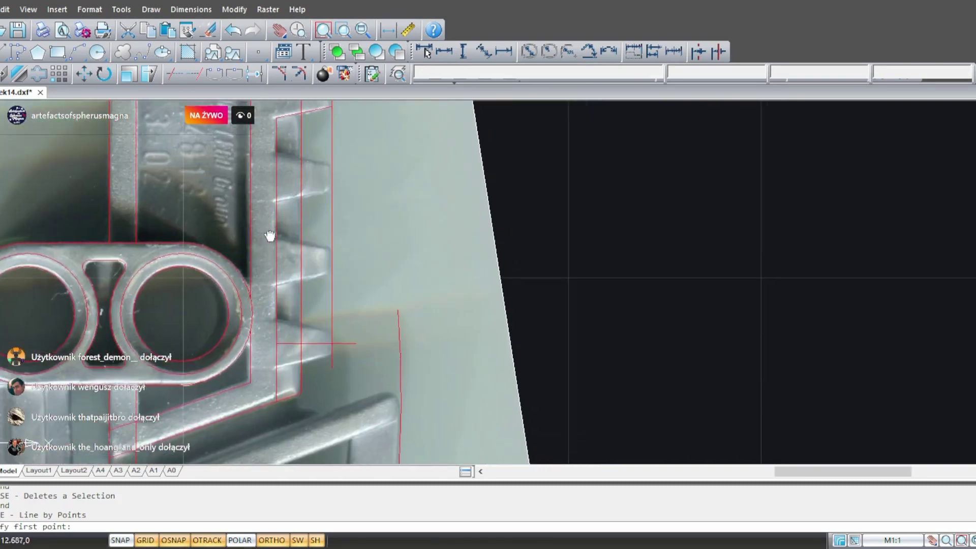
scroll(262, 285, "up", 3)
left_click(262, 304)
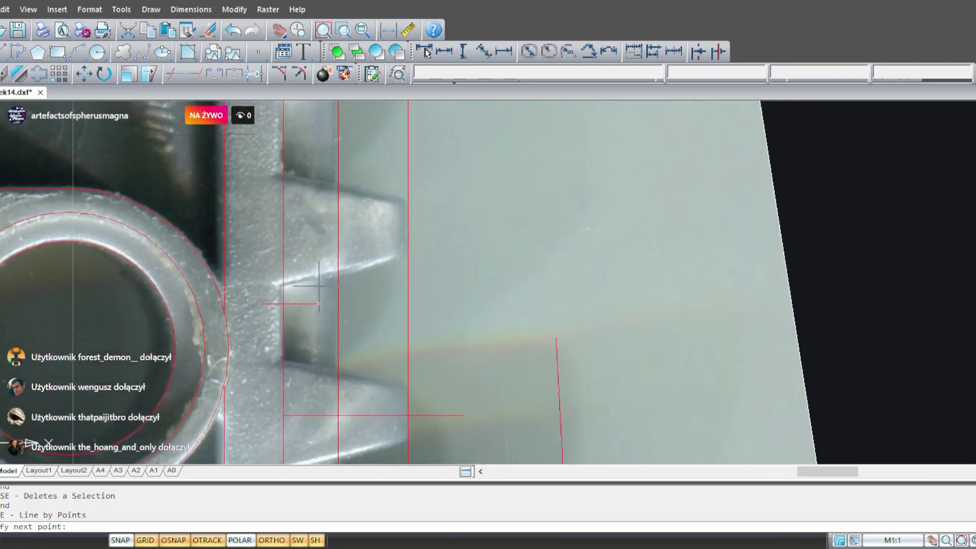
left_click(384, 314)
key("Escape")
- Cut the short guide line and paste it twice, at the lower and upper root corners of the tooth above the lowest one
left_click_drag(327, 325, 314, 266)
key("ctrl+x")
key("ctrl+v")
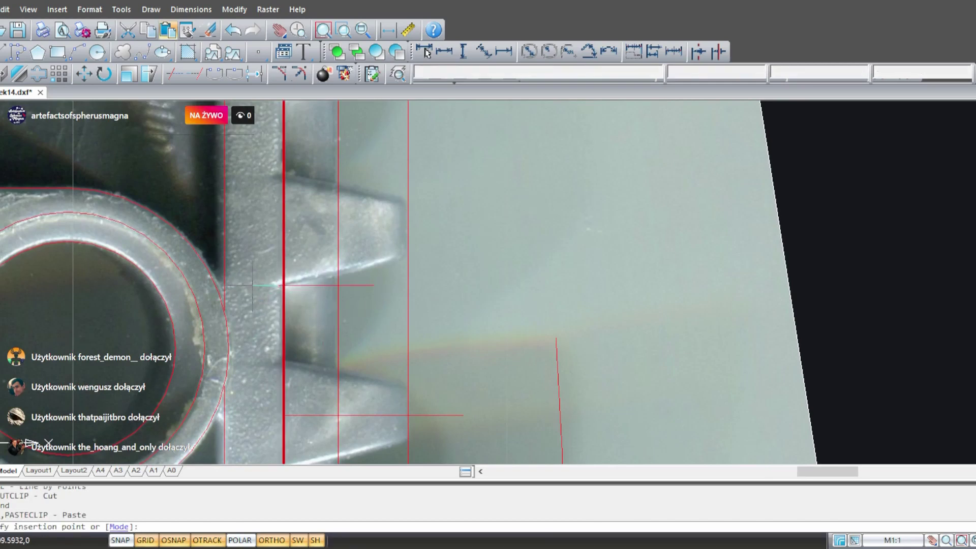
left_click(254, 285)
key("ctrl+v")
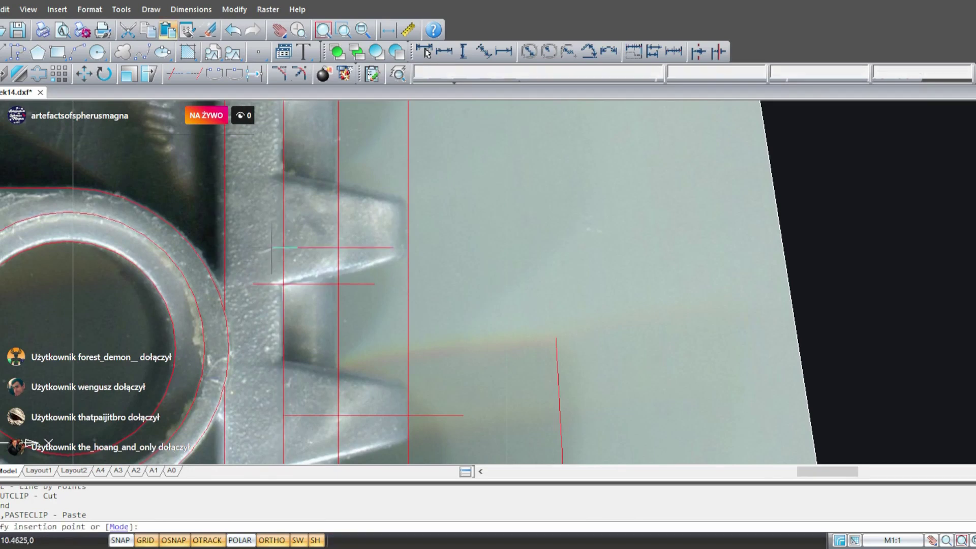
key("Escape")
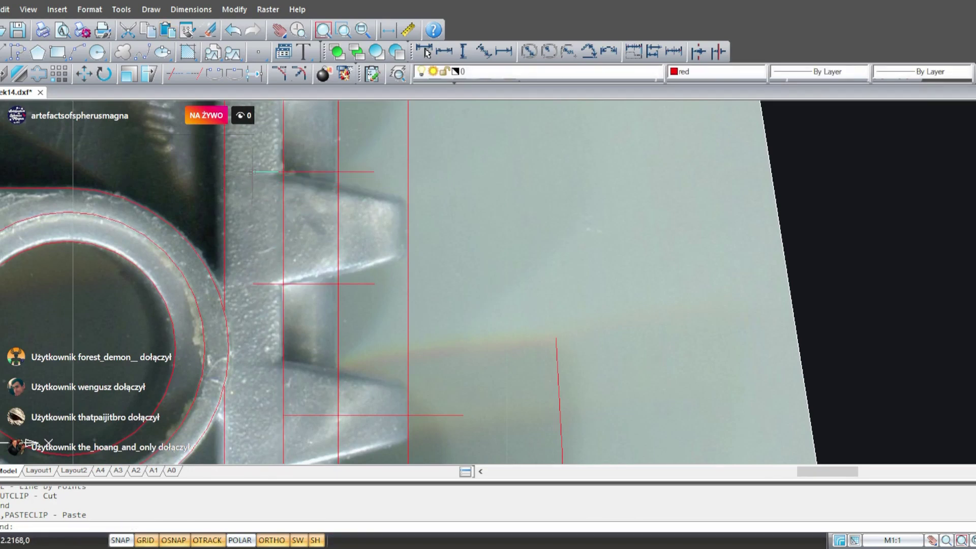
key("Escape")
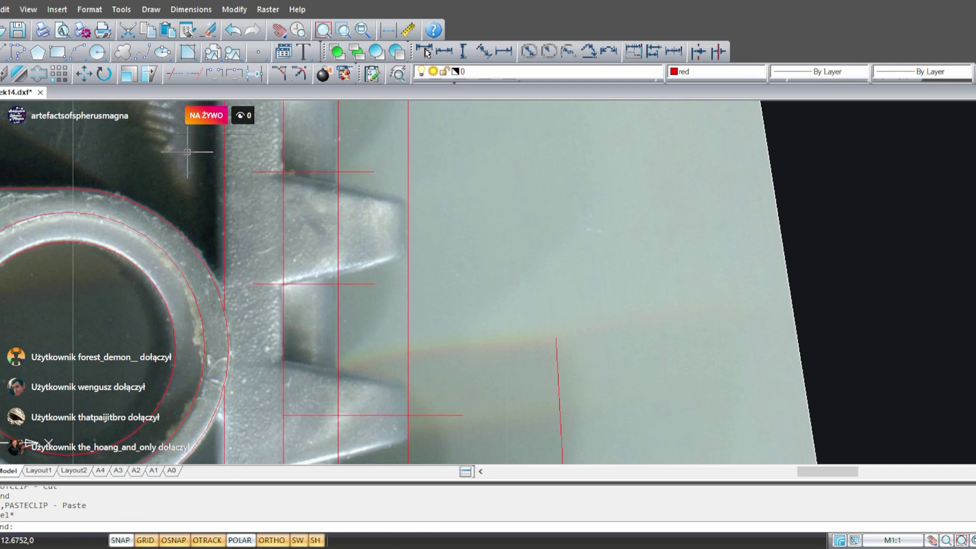
left_click(97, 52)
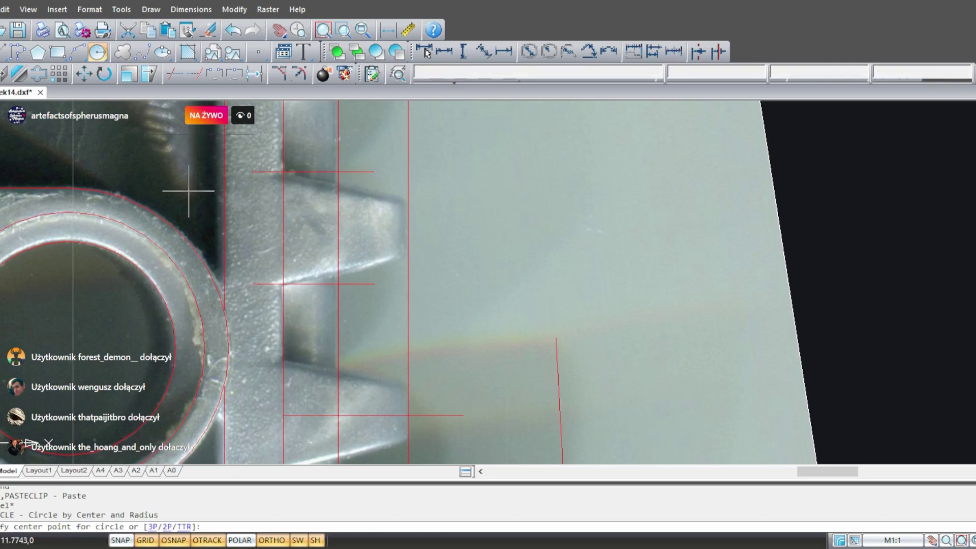
left_click(283, 284)
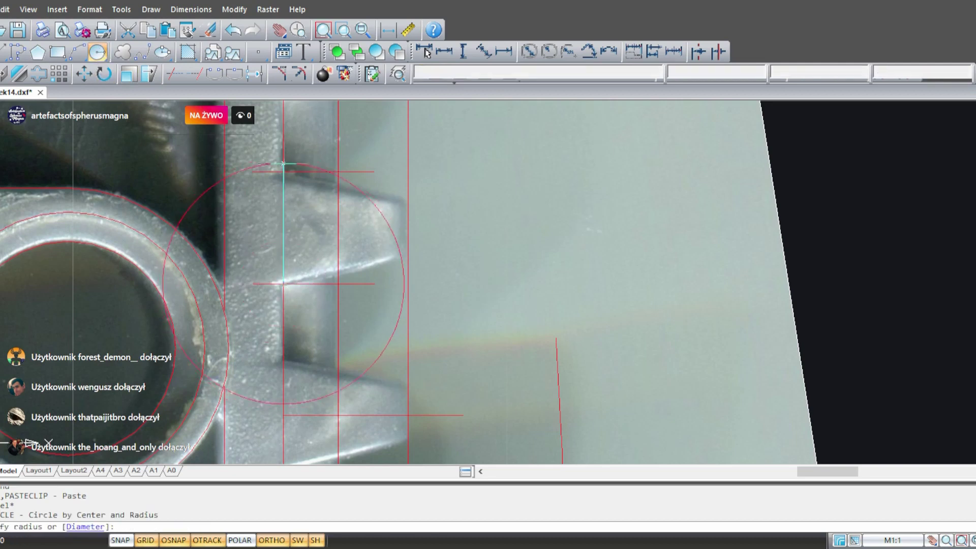
key("Escape")
- Try a two-point circle on the root line between the tooth's lower and upper guide lines, and delete it
left_click(97, 52)
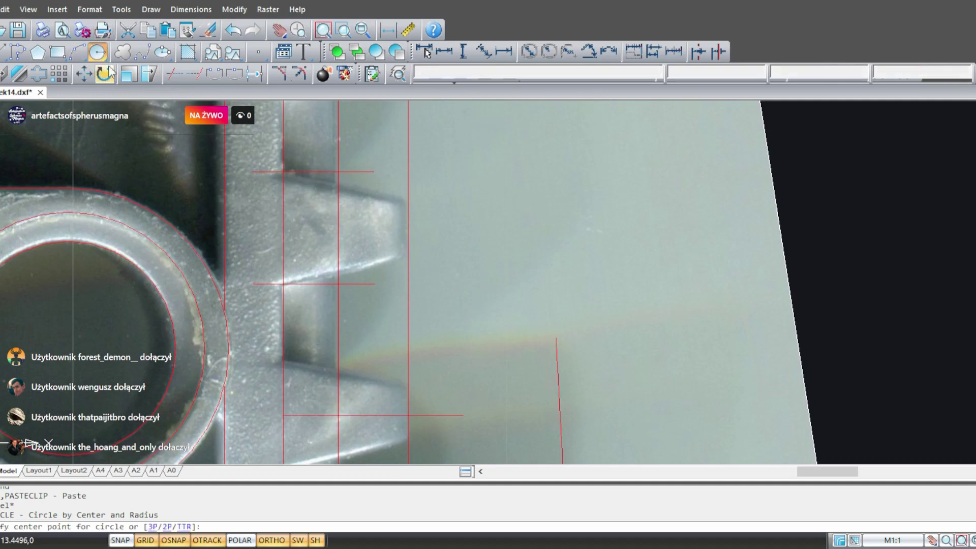
type("2")
key("Return")
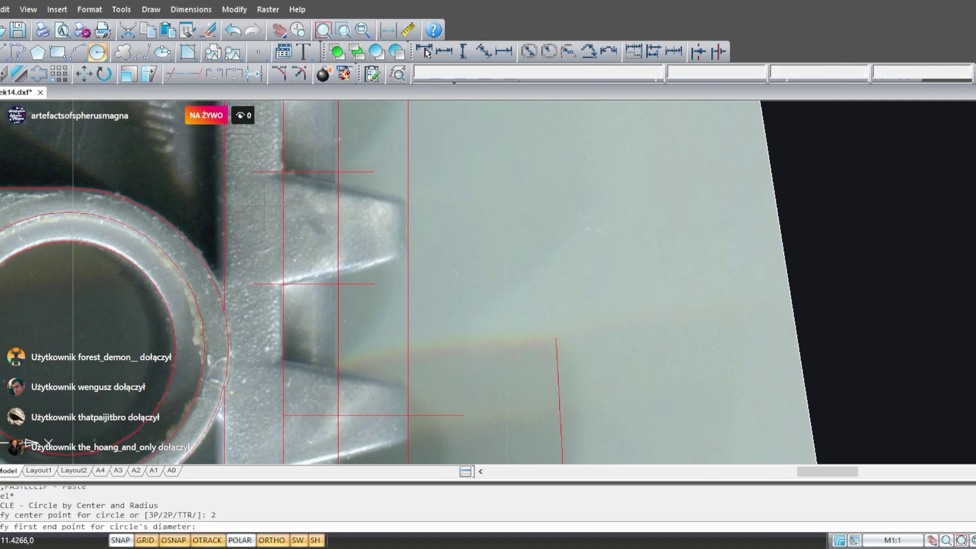
left_click(283, 283)
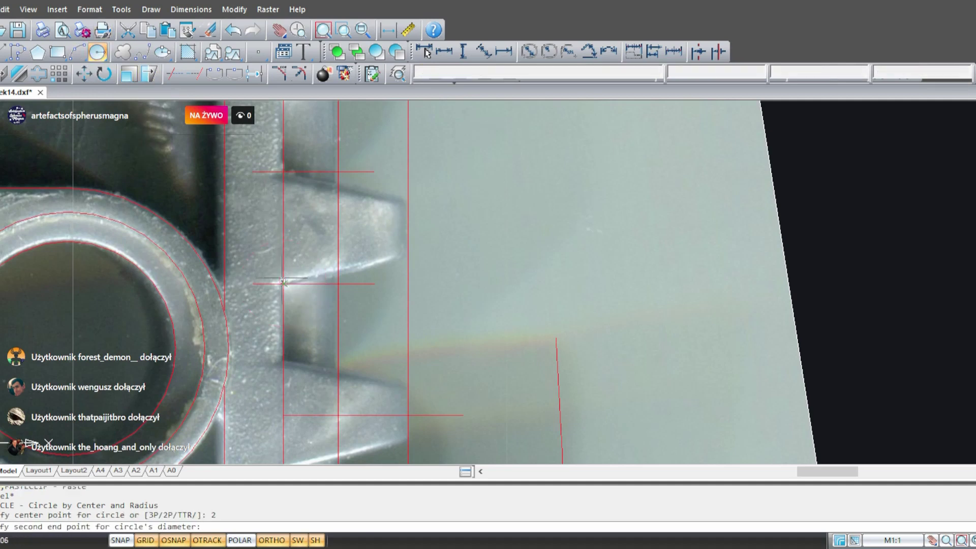
left_click(282, 171)
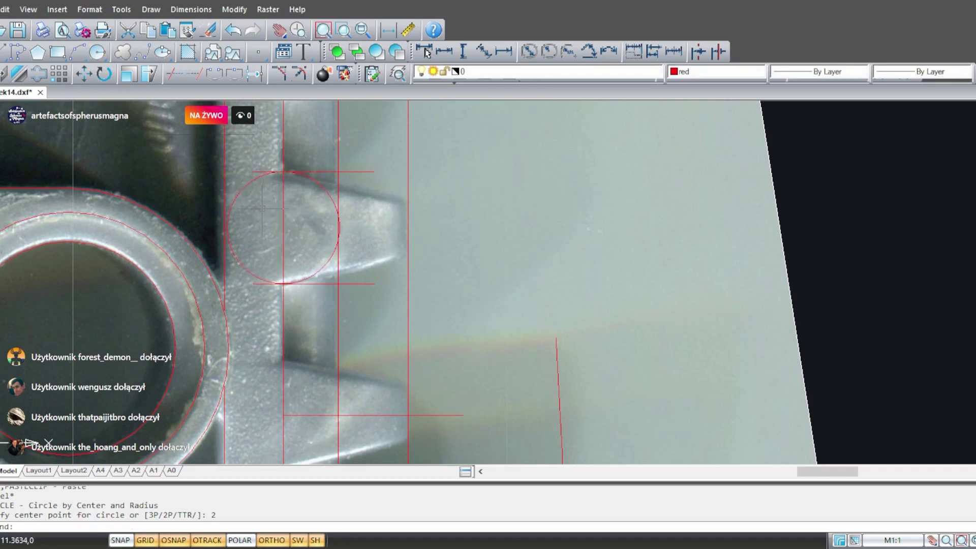
left_click(250, 179)
key("Delete")
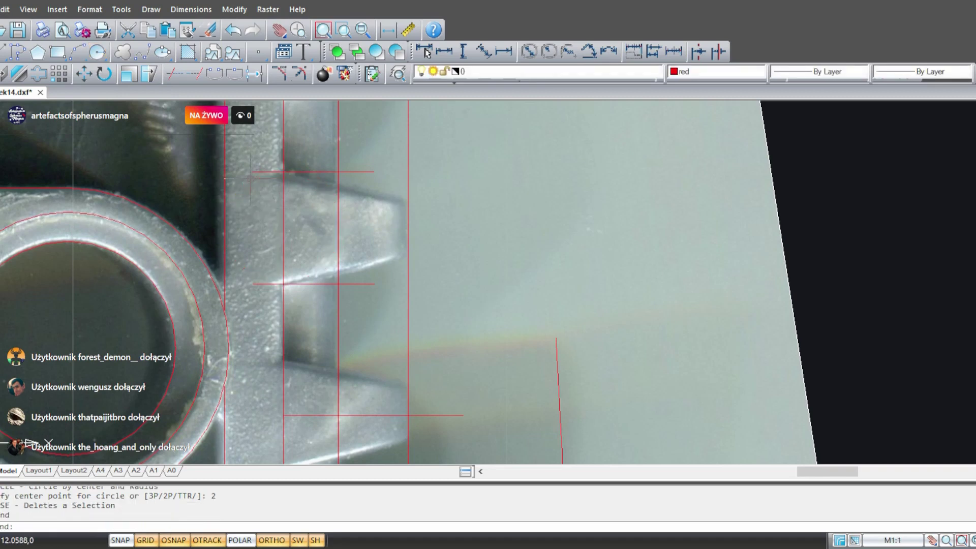
- Draw a two-point circle with its diameter on the root line, from the tooth's lower guide line to its upper one
left_click(97, 51)
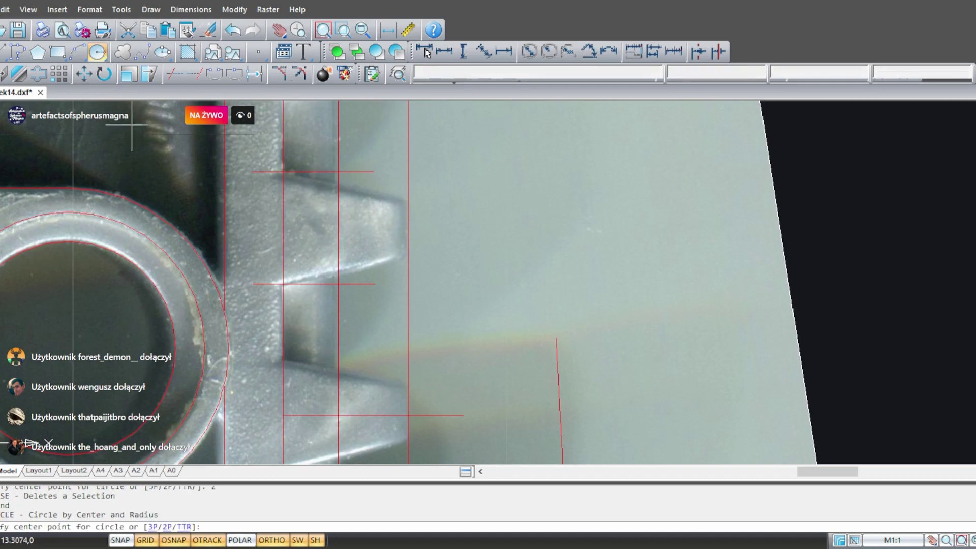
type("2")
key("Return")
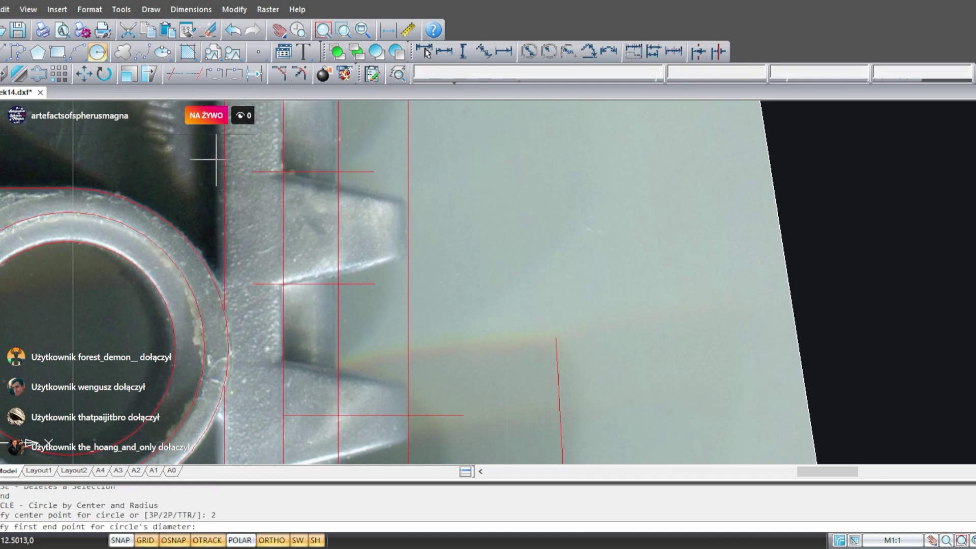
left_click(284, 283)
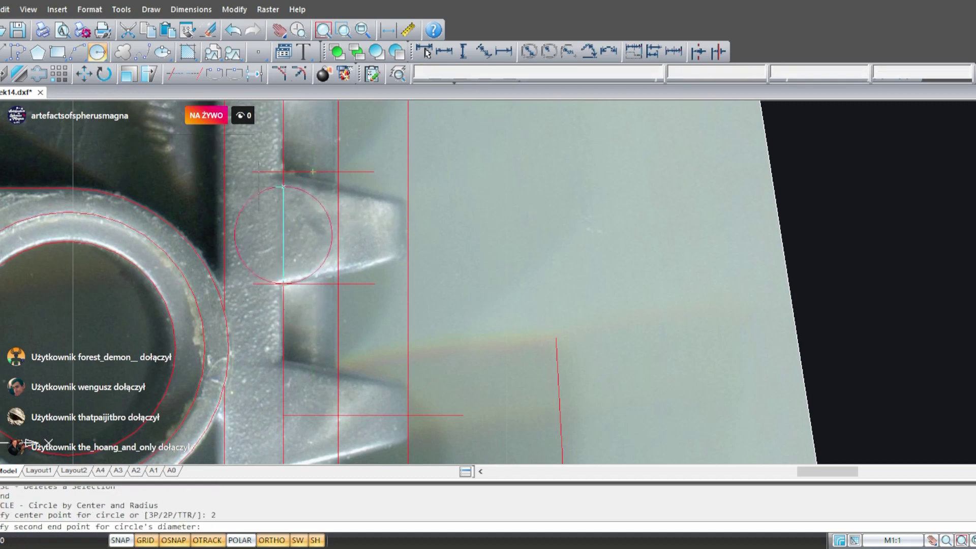
left_click(283, 171)
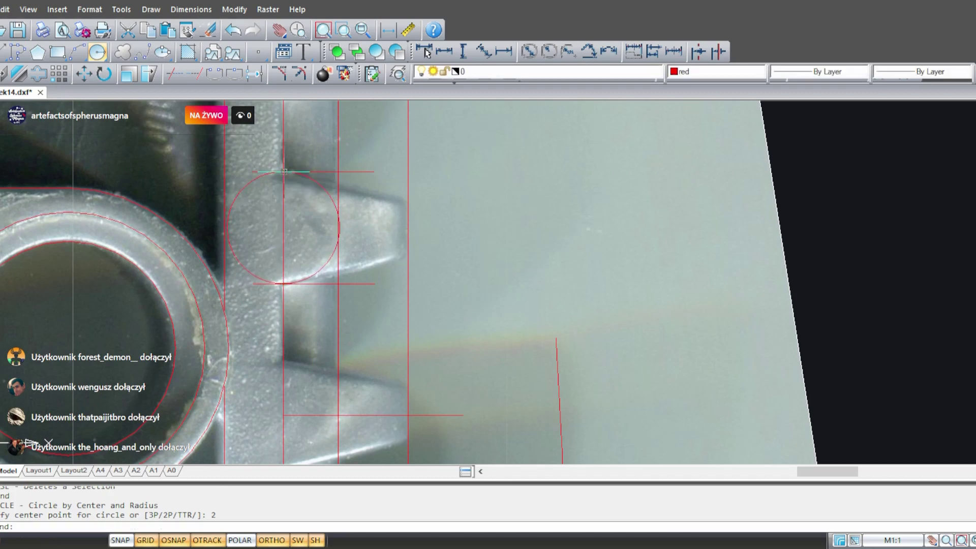
- Draw the tooth's horizontal centreline from the circle's centre on the root line to beyond the vertical tip line
middle_click_drag(347, 183, 336, 293)
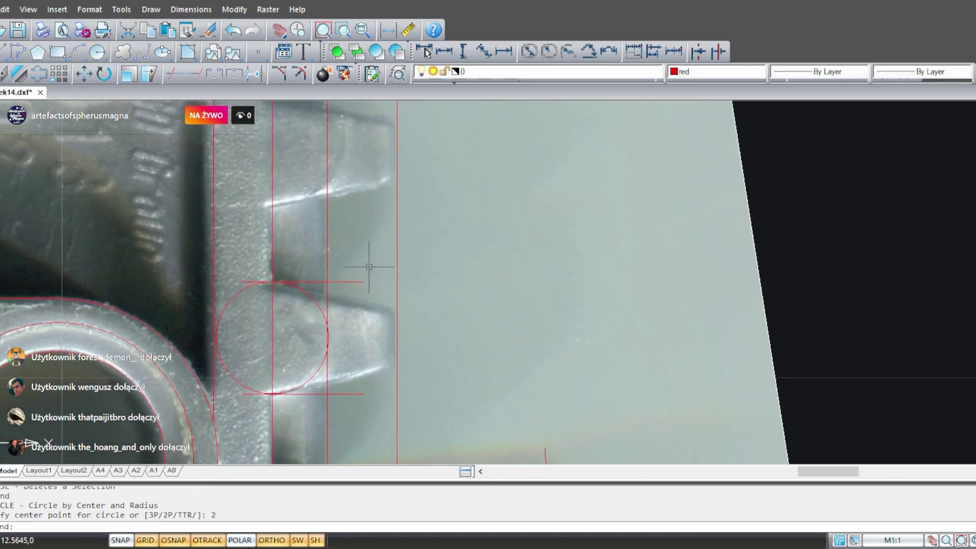
middle_click_drag(397, 303, 362, 197)
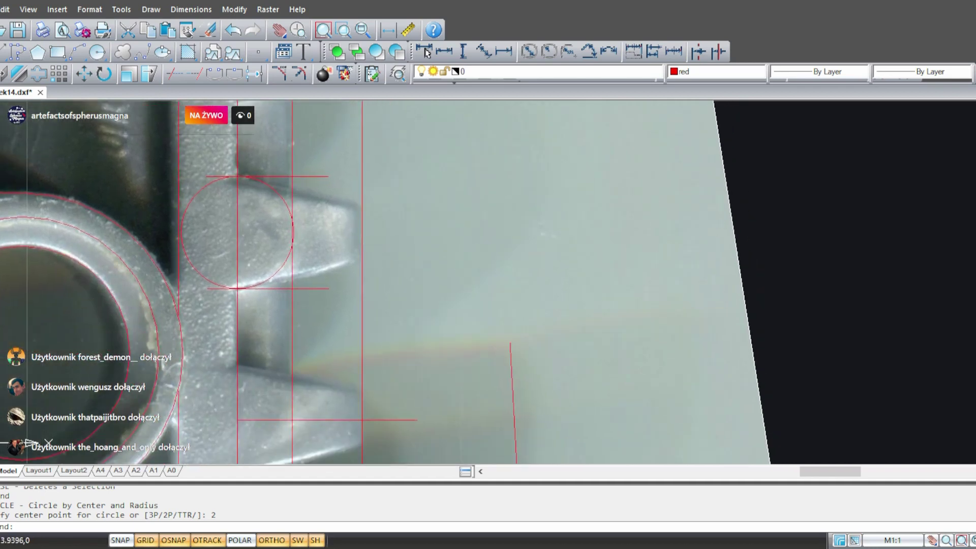
type("l")
key("Return")
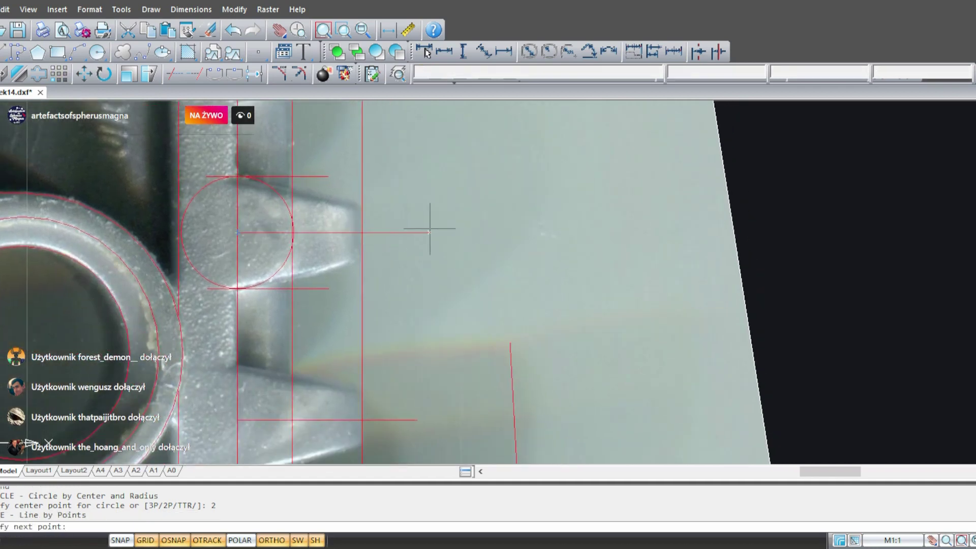
left_click(436, 226)
key("Return")
- Delete the two-point circle and both horizontal guide lines at the tooth's root corners, keeping the centreline
scroll(293, 172, "down", 1)
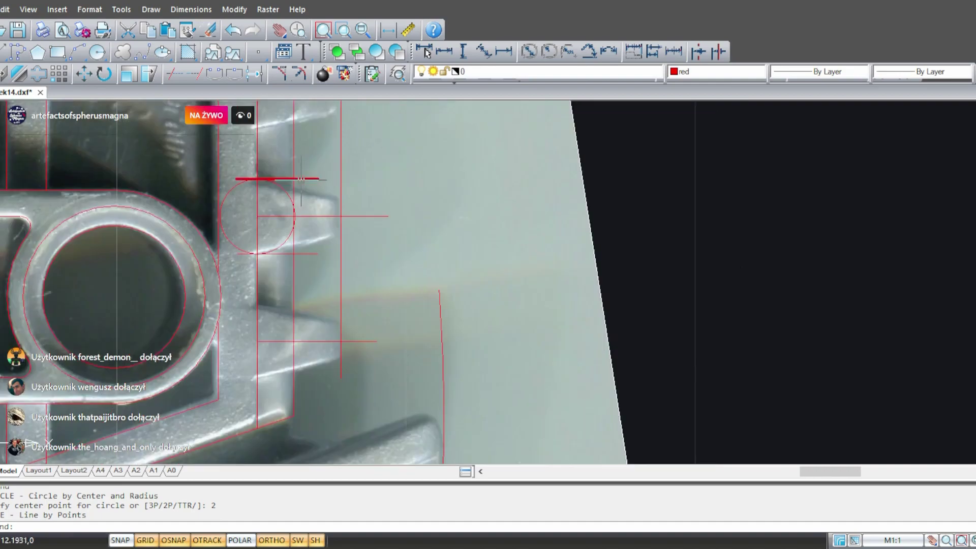
scroll(280, 180, "up", 2)
left_click(278, 215)
left_click(260, 153)
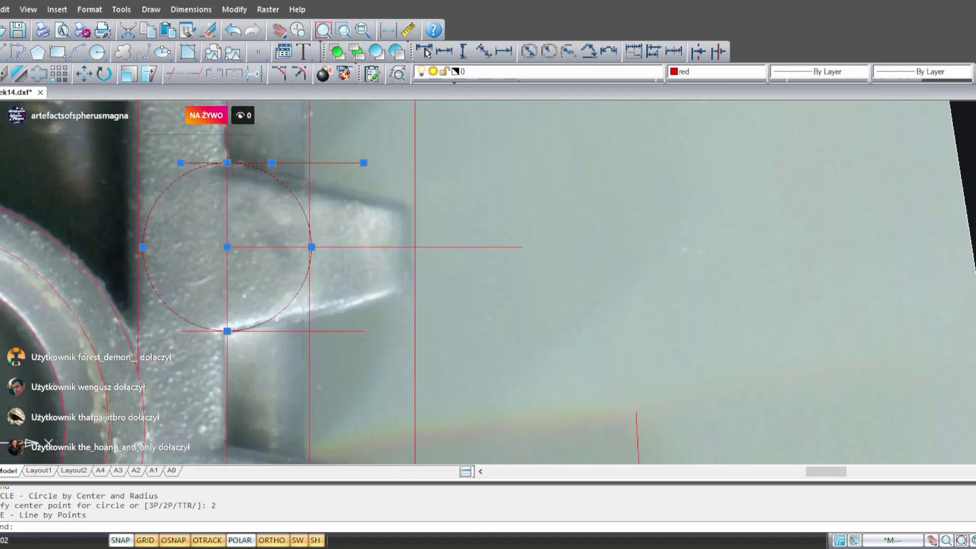
key("Delete")
left_click(279, 331)
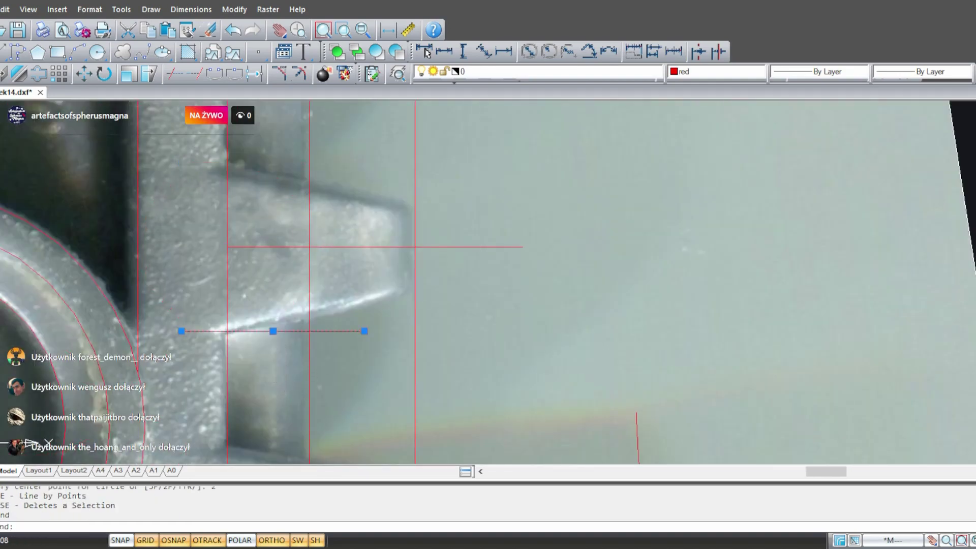
key("Delete")
- Stretch the inner end of the third tooth's horizontal centreline past the root line into the rack body
left_click(275, 284)
left_click(255, 226)
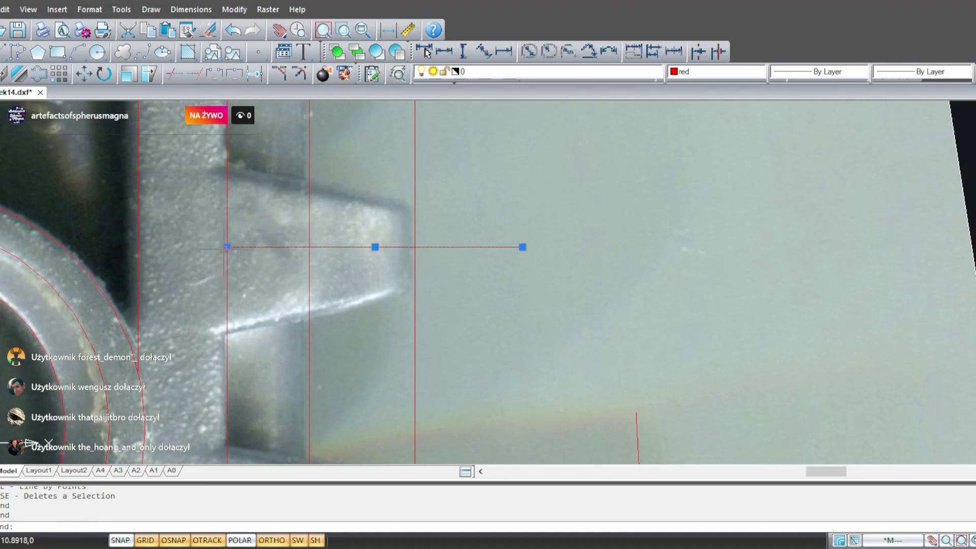
left_click(228, 247)
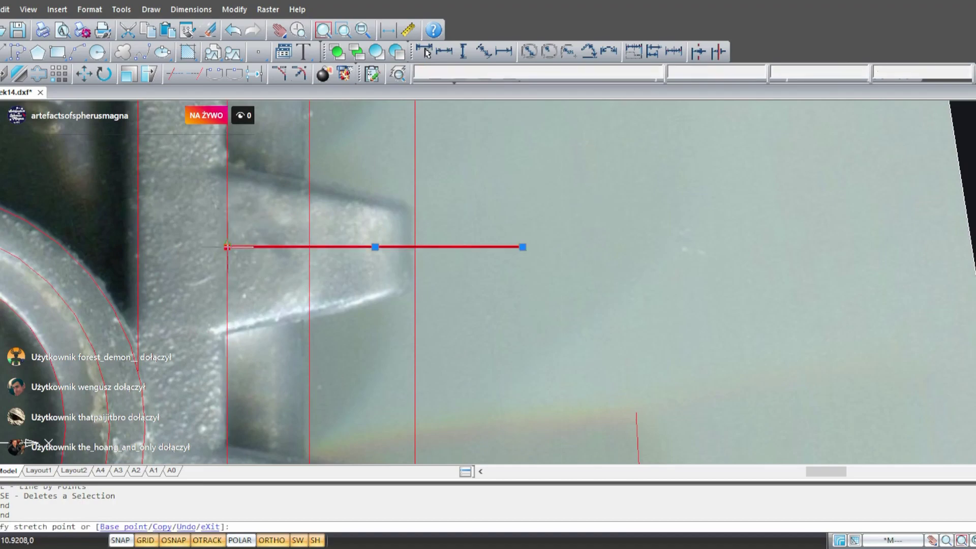
left_click(178, 247)
- Draw a two-point circle with its diameter between the lower and upper root corners of the uppermost, already traced tooth
scroll(214, 207, "down", 3)
mouse_move(213, 207)
middle_mouse_down()
mouse_move(282, 345)
mouse_move(294, 283)
mouse_move(266, 273)
middle_mouse_up()
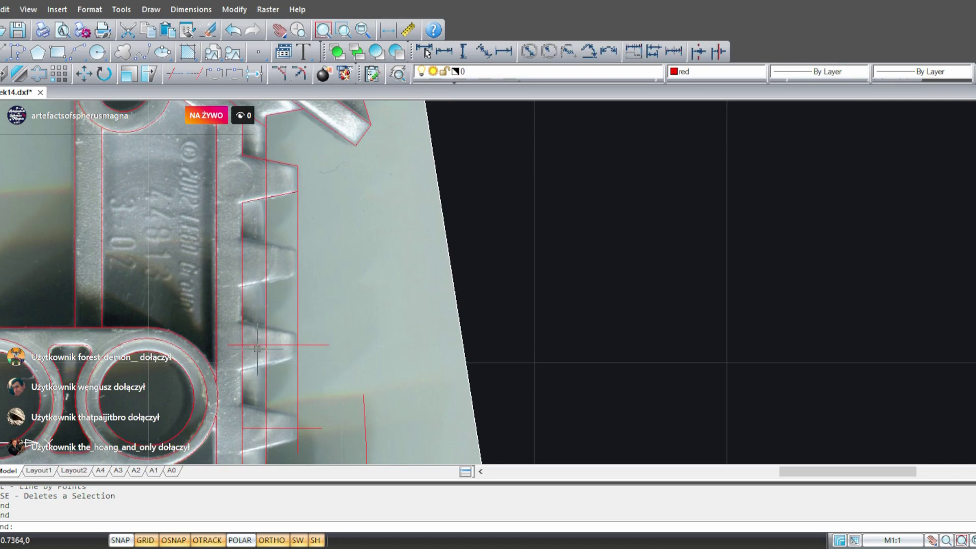
left_click(98, 52)
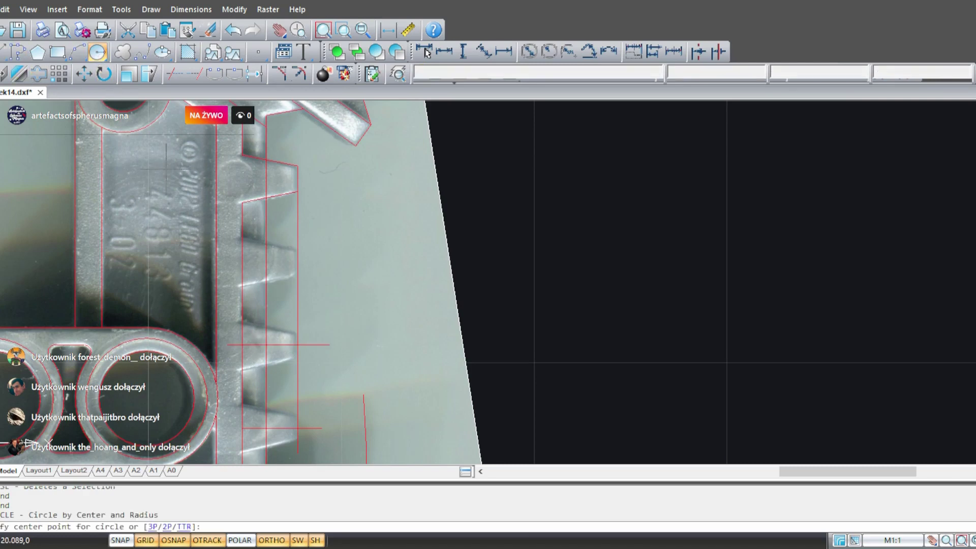
type("2")
key("Return")
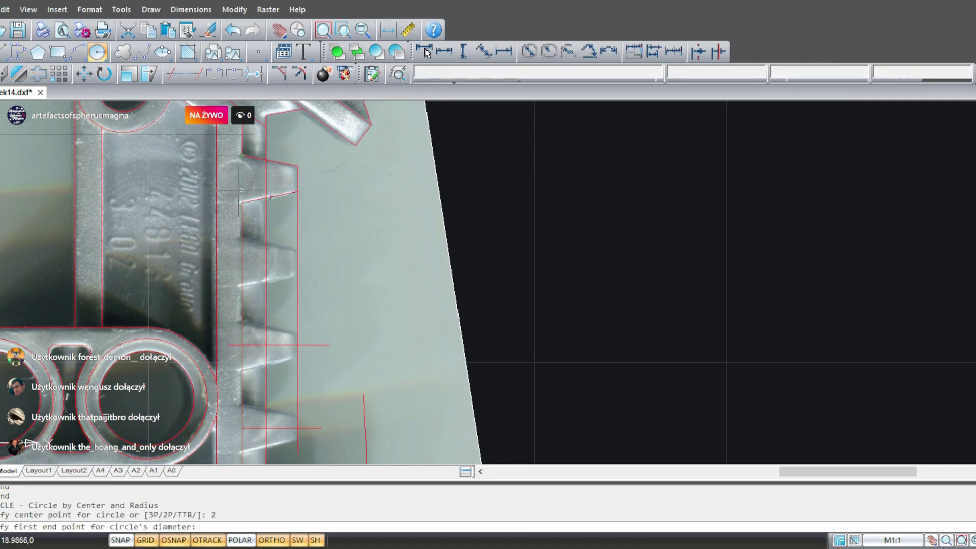
left_click(242, 191)
left_click(243, 157)
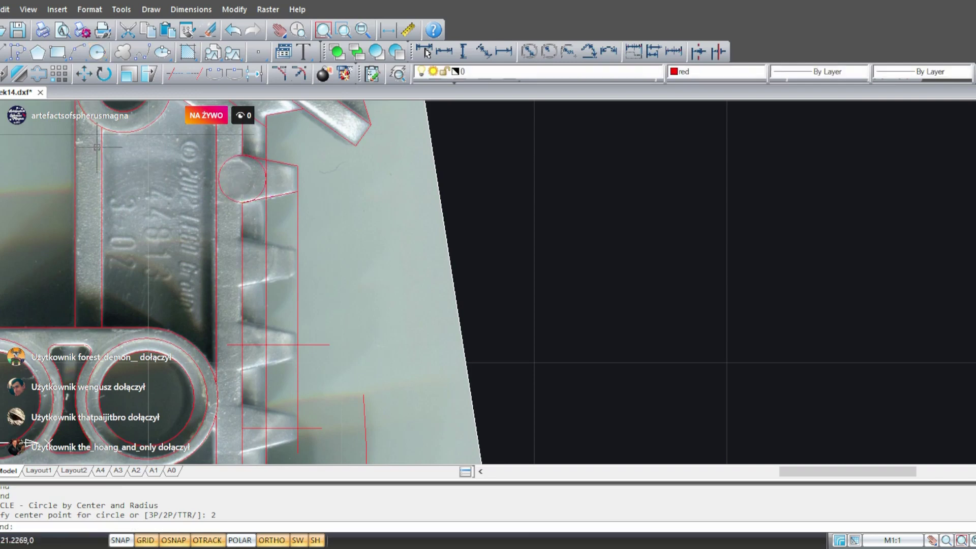
- Draw a two-point circle from the third tooth's centreline crossing on the root line to the centre of the uppermost tooth's root circle
left_click(98, 52)
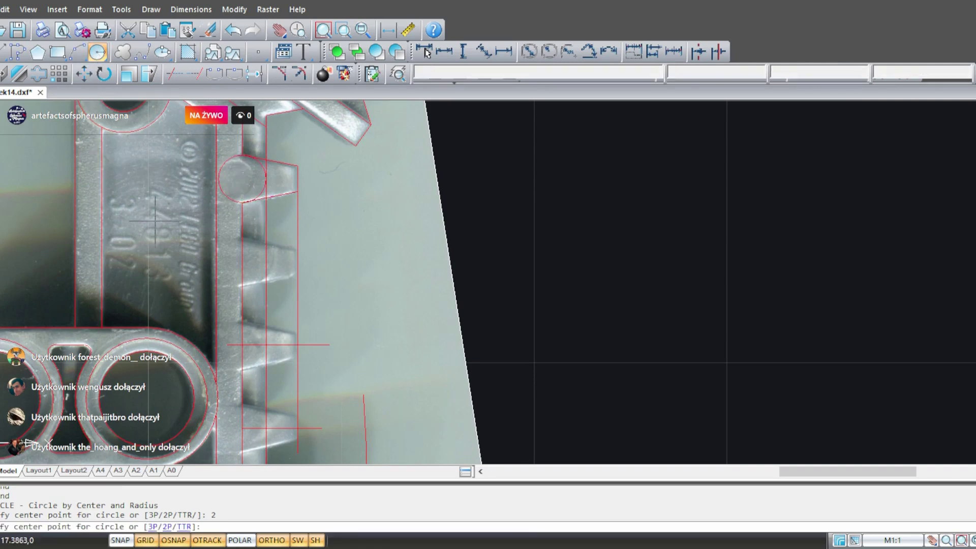
type("2")
key("Return")
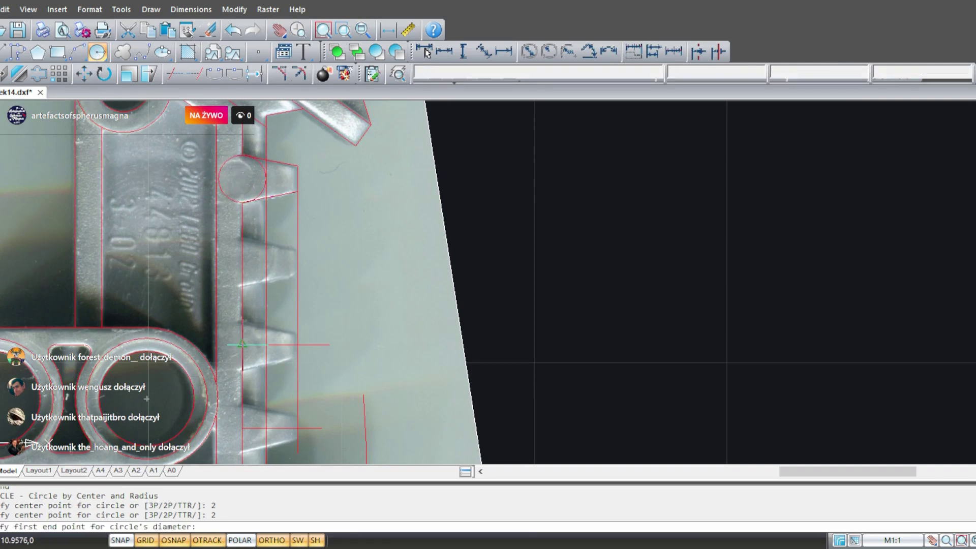
left_click(242, 344)
left_click(246, 179)
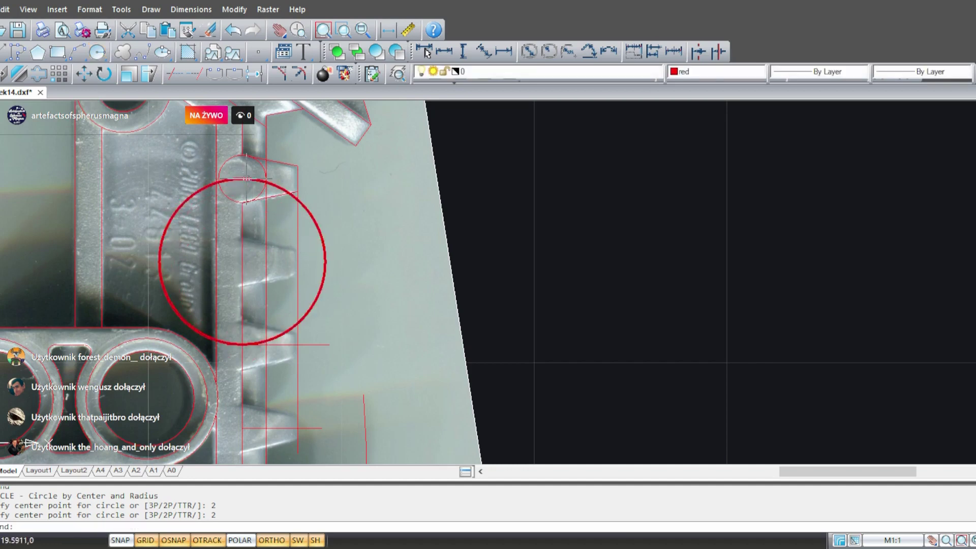
- Draw the second tooth's horizontal centreline from the large circle's centre to beyond the tip line, and delete both construction circles
left_click(7, 52)
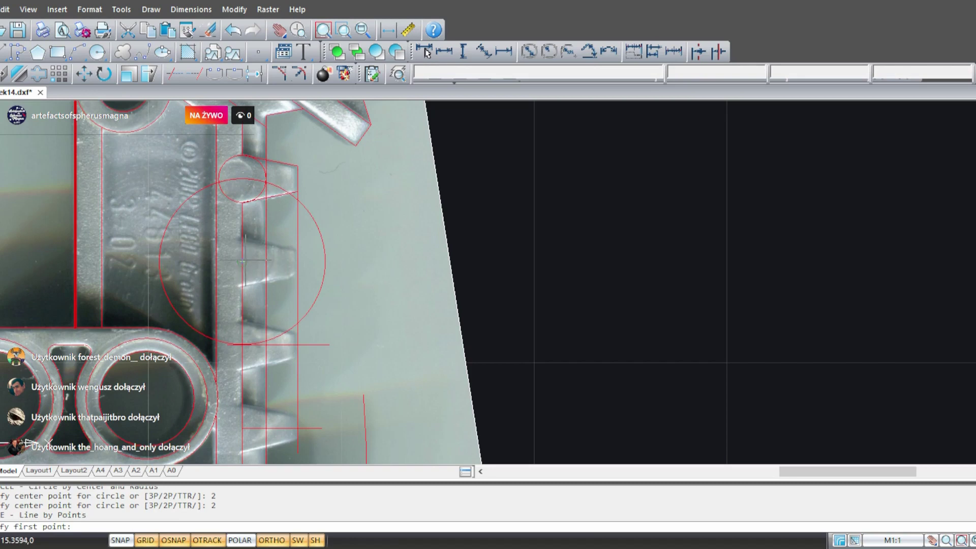
key("Escape")
left_click(324, 275)
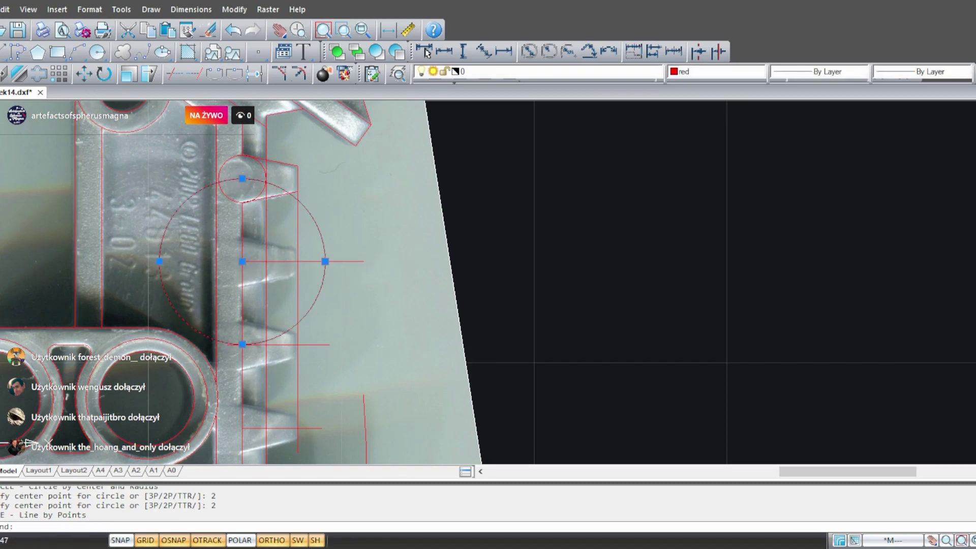
key("Delete")
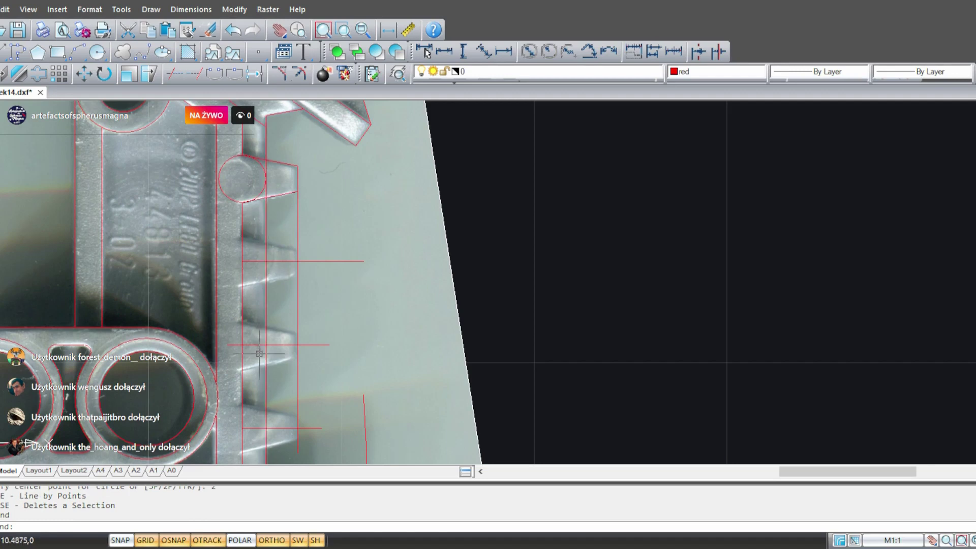
left_click(224, 200)
key("Delete")
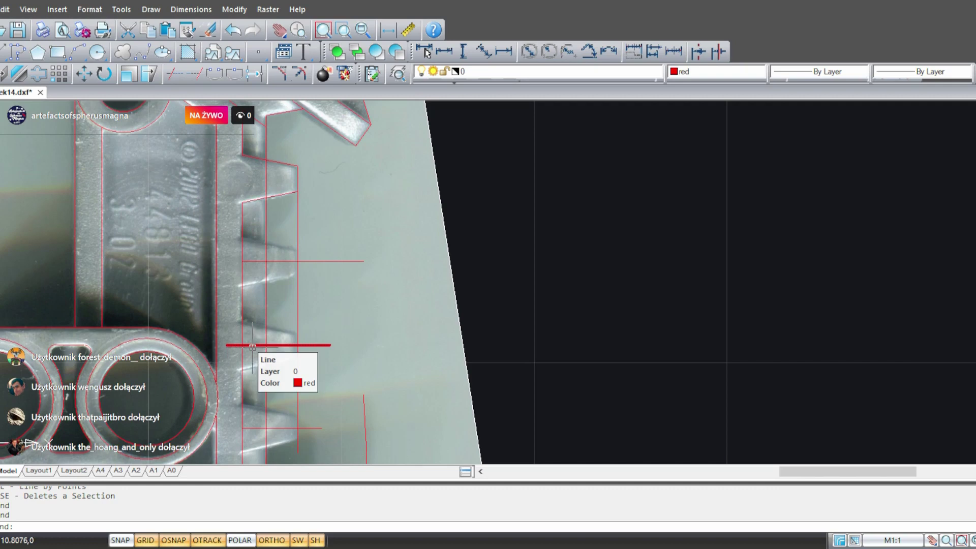
- Examine the traced outline against the photo along the whole part, especially the rack teeth and their centrelines
middle_click_drag(218, 338, 257, 323)
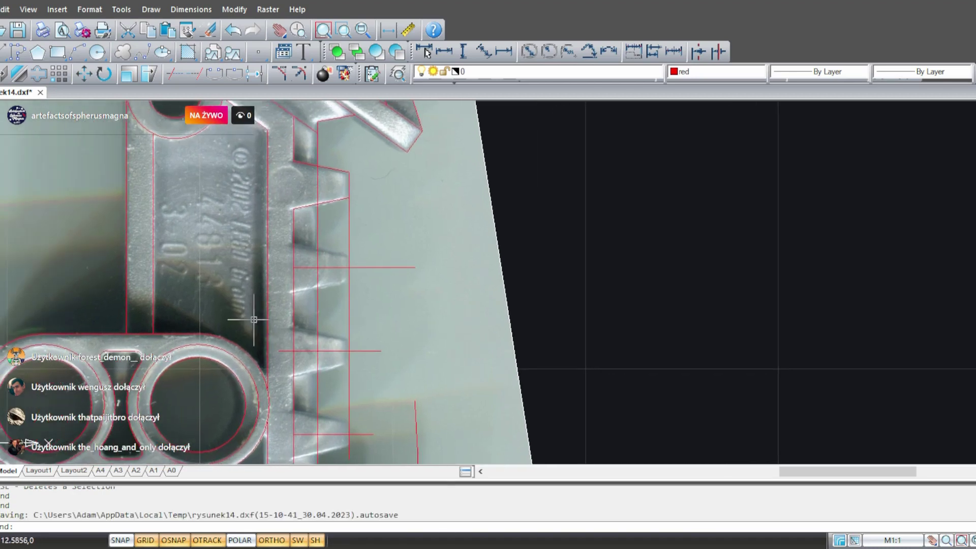
middle_click_drag(374, 296, 375, 327)
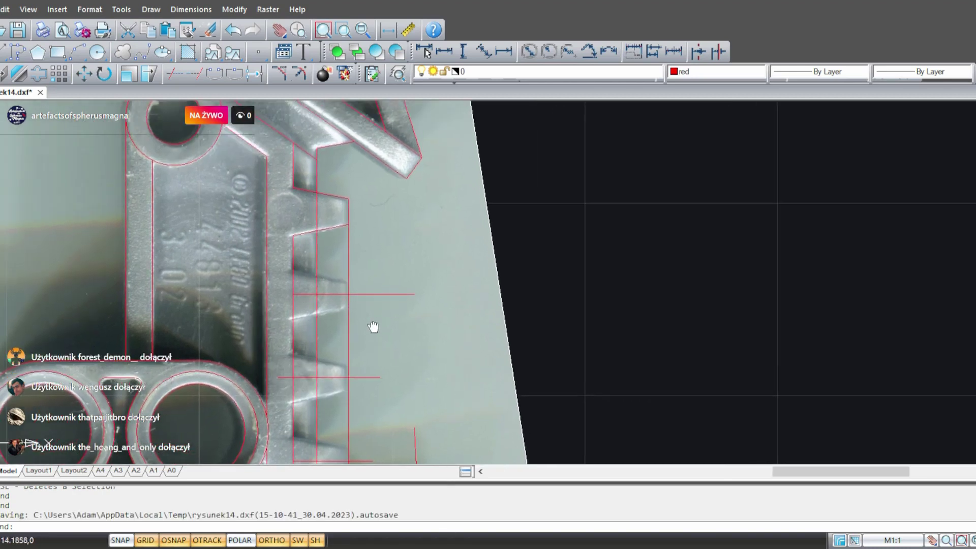
key("Escape")
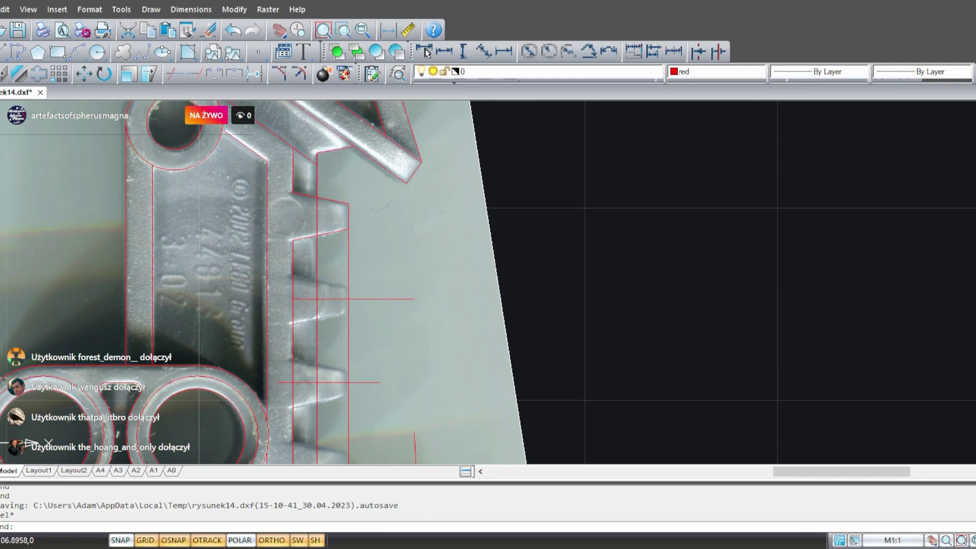
mouse_move(359, 284)
middle_mouse_down()
mouse_move(483, 211)
mouse_move(453, 311)
middle_mouse_up()
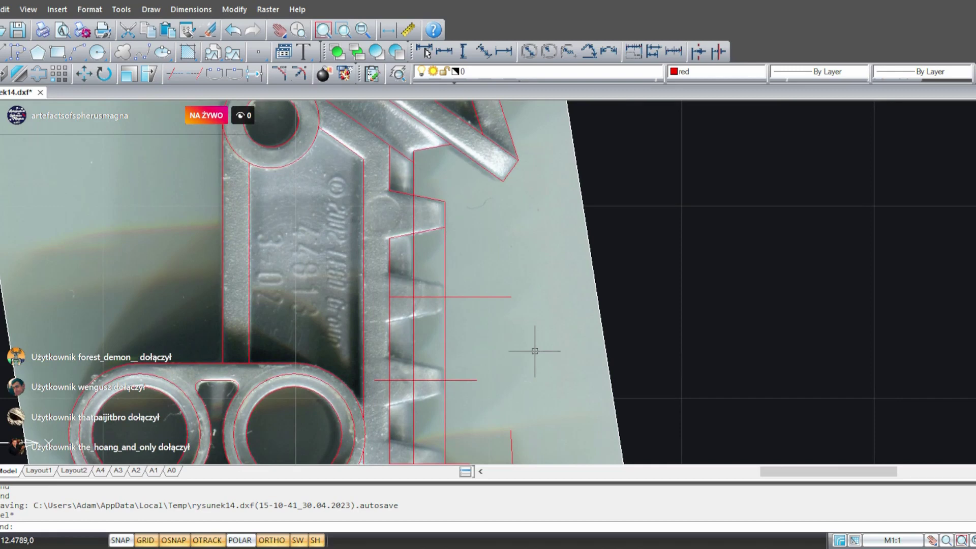
middle_click_drag(308, 243, 367, 399)
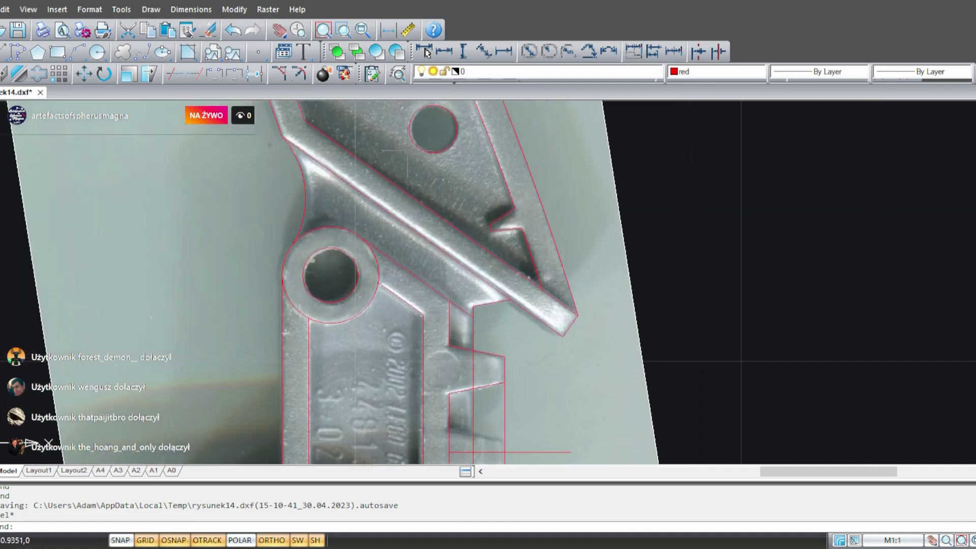
middle_click_drag(526, 397, 448, 305)
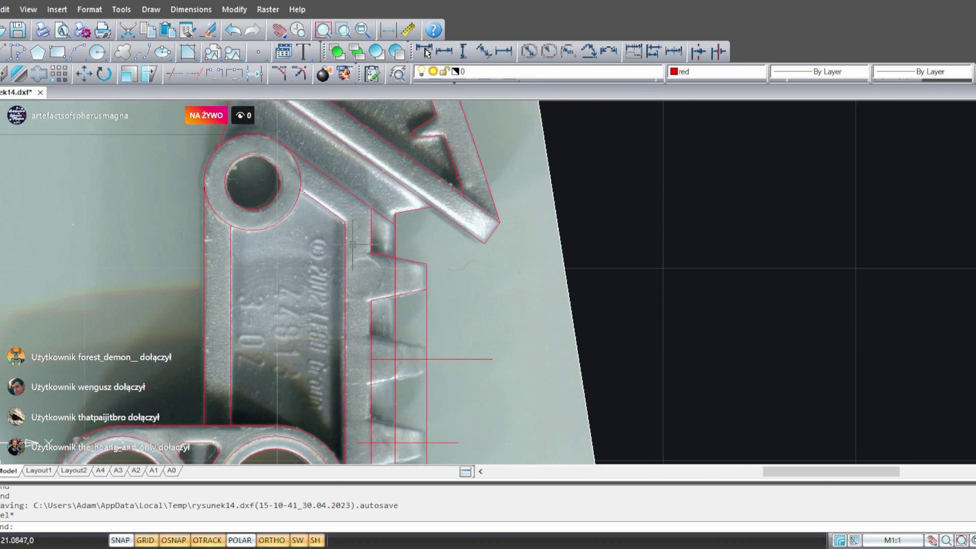
middle_click_drag(435, 300, 436, 219)
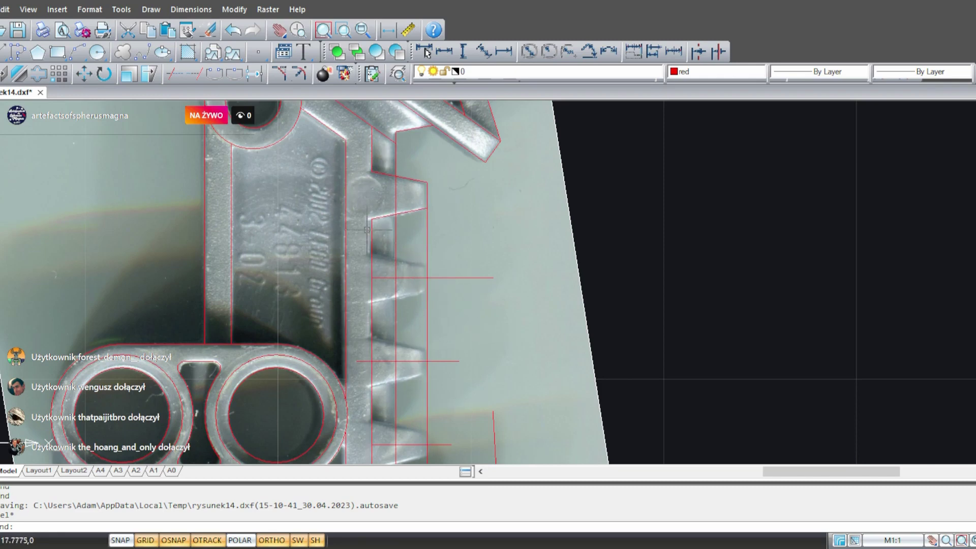
scroll(391, 270, "down", 3)
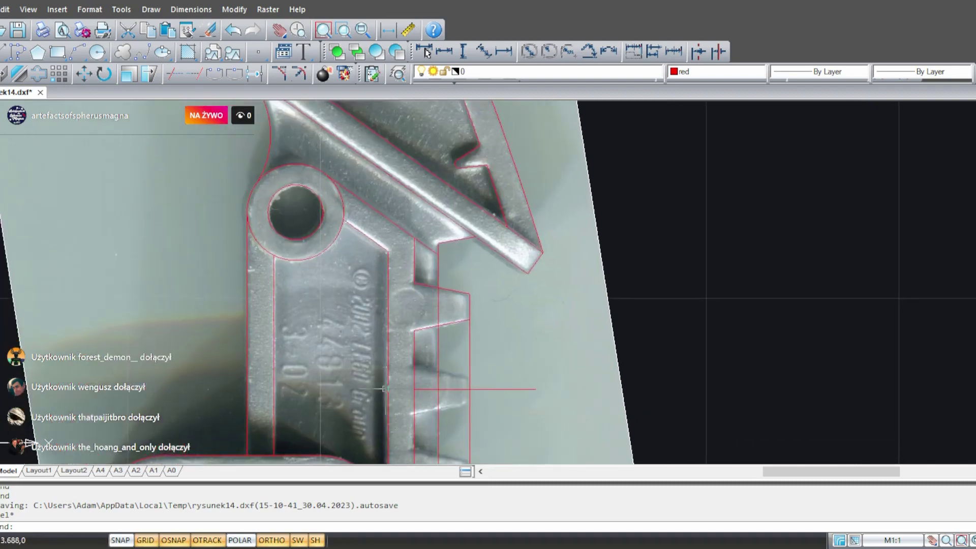
scroll(367, 182, "down", 2)
middle_click_drag(362, 202, 421, 424)
middle_click_drag(490, 378, 361, 127)
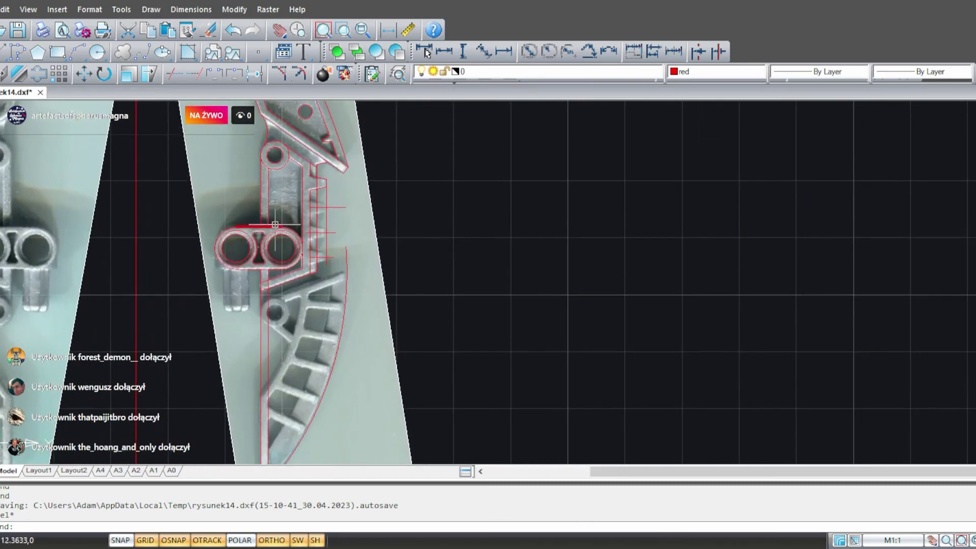
scroll(346, 211, "up", 3)
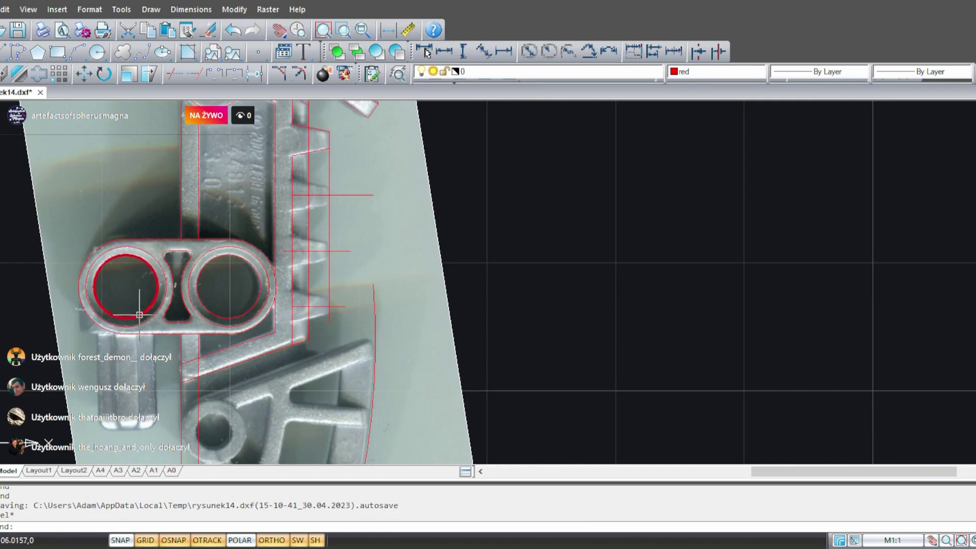
middle_click_drag(140, 315, 243, 400)
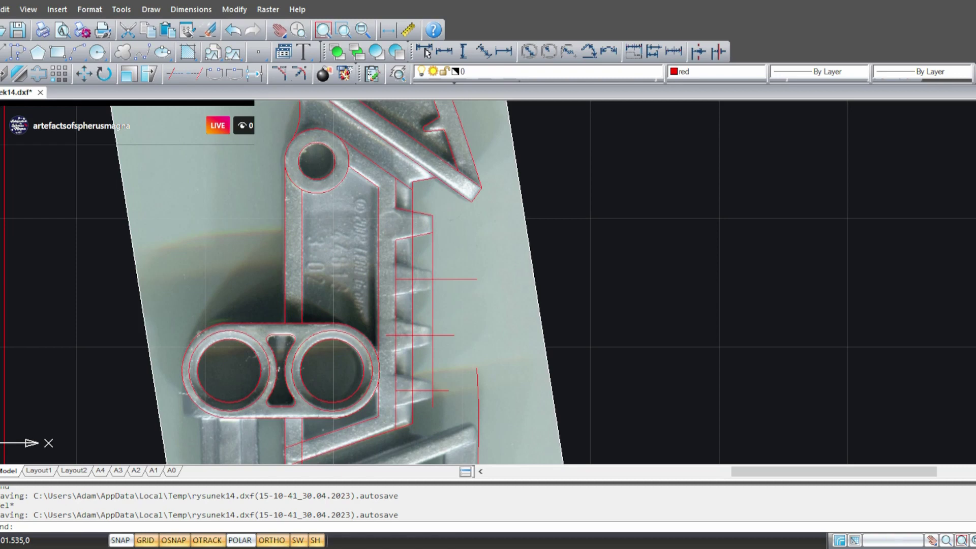
mouse_move(515, 279)
middle_mouse_down()
mouse_move(506, 327)
mouse_move(531, 302)
middle_mouse_up()
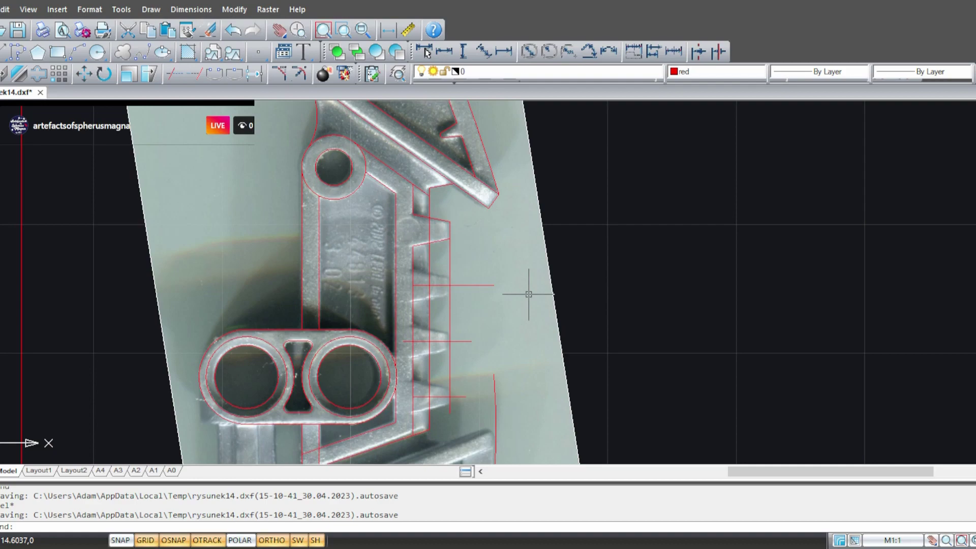
scroll(469, 342, "up", 3)
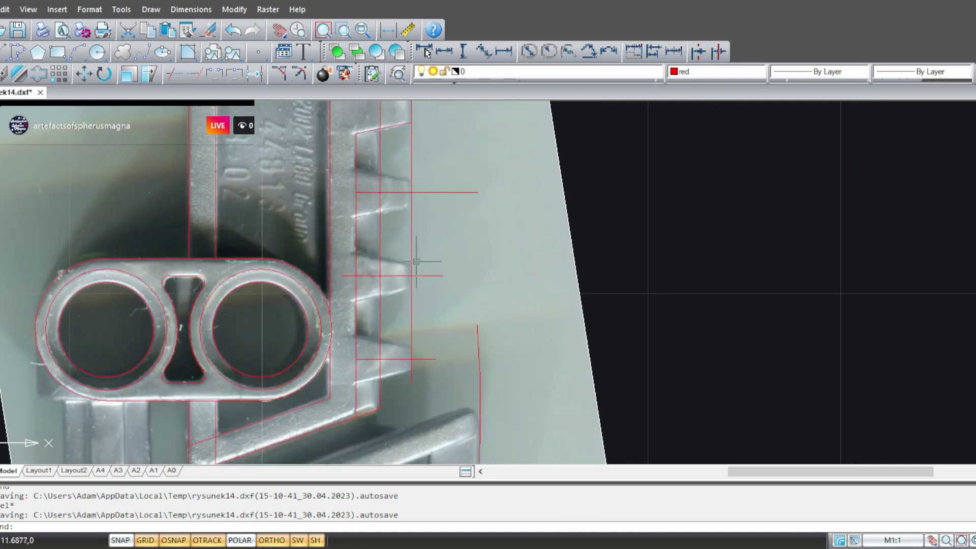
middle_click_drag(422, 202, 496, 322)
middle_click_drag(567, 397, 531, 259)
scroll(564, 299, "down", 3)
middle_click_drag(565, 299, 567, 392)
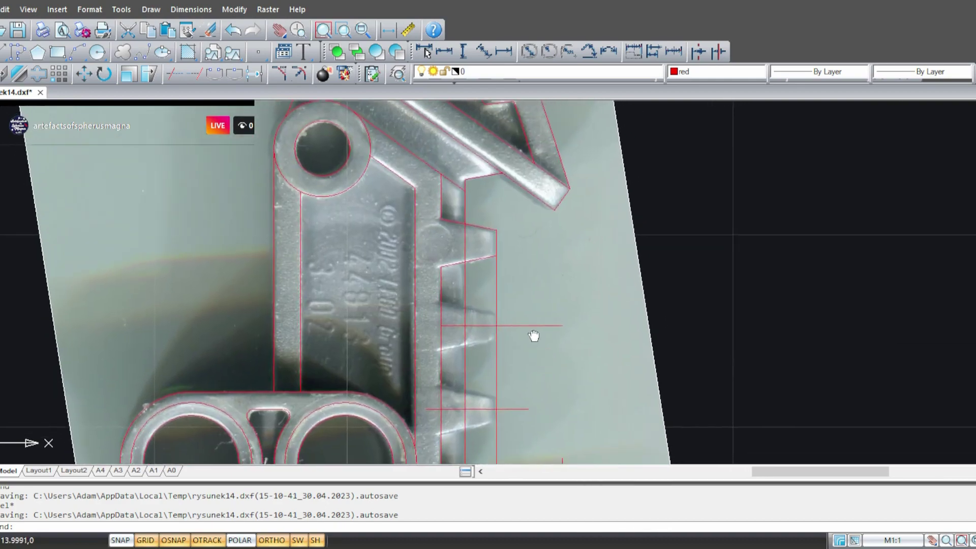
scroll(534, 335, "up", 5)
middle_click_drag(478, 192, 480, 195)
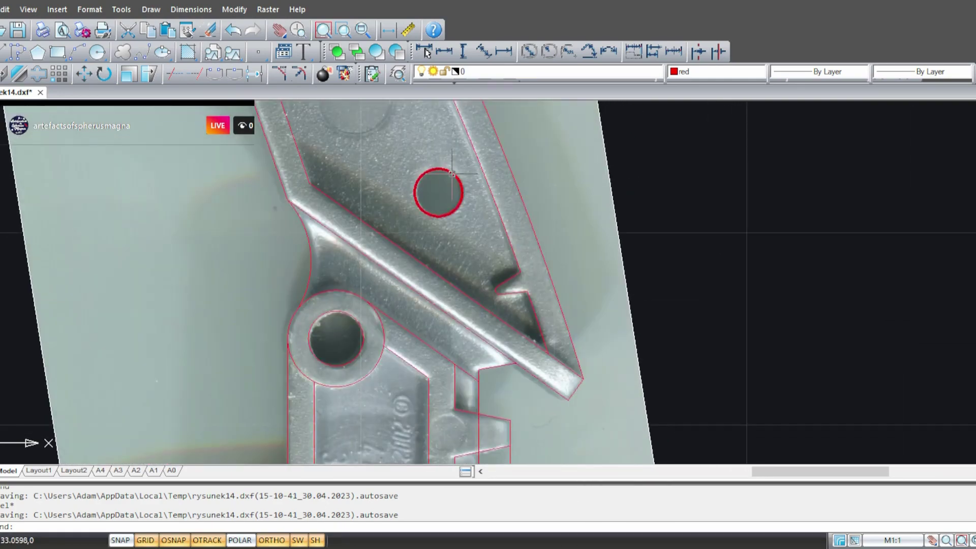
mouse_move(547, 368)
middle_mouse_down()
mouse_move(495, 159)
mouse_move(499, 264)
mouse_move(458, 234)
middle_mouse_up()
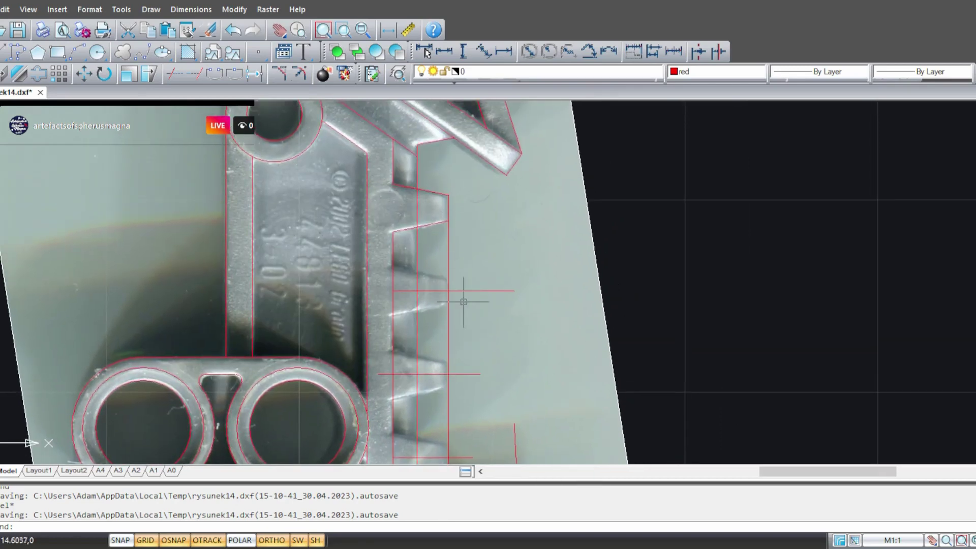
mouse_move(462, 294)
middle_mouse_down()
mouse_move(462, 242)
mouse_move(464, 275)
middle_mouse_up()
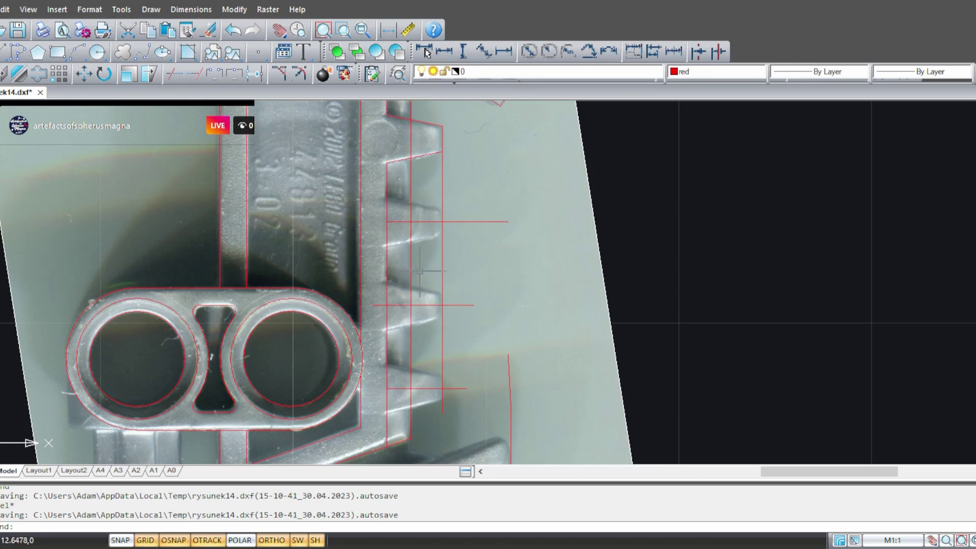
scroll(430, 320, "up", 2)
scroll(416, 242, "down", 2)
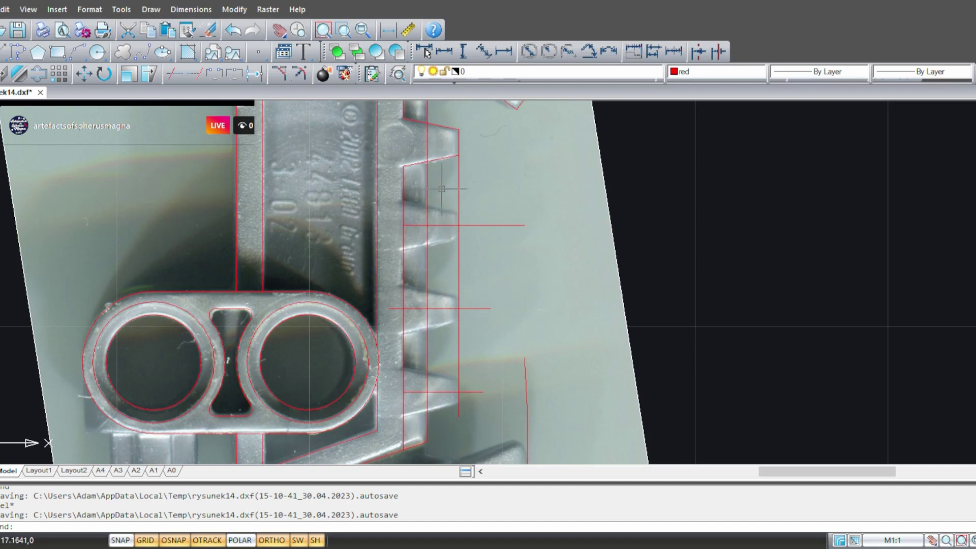
- Draw a two-point circle with its diameter between the lower and upper tip corners of the uppermost, already traced tooth
scroll(466, 213, "up", 2)
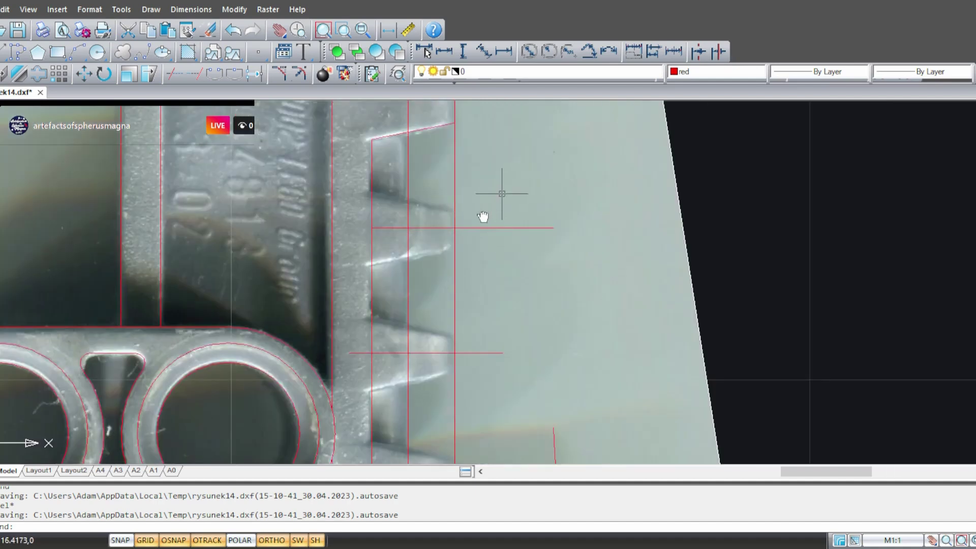
middle_click_drag(501, 197, 462, 269)
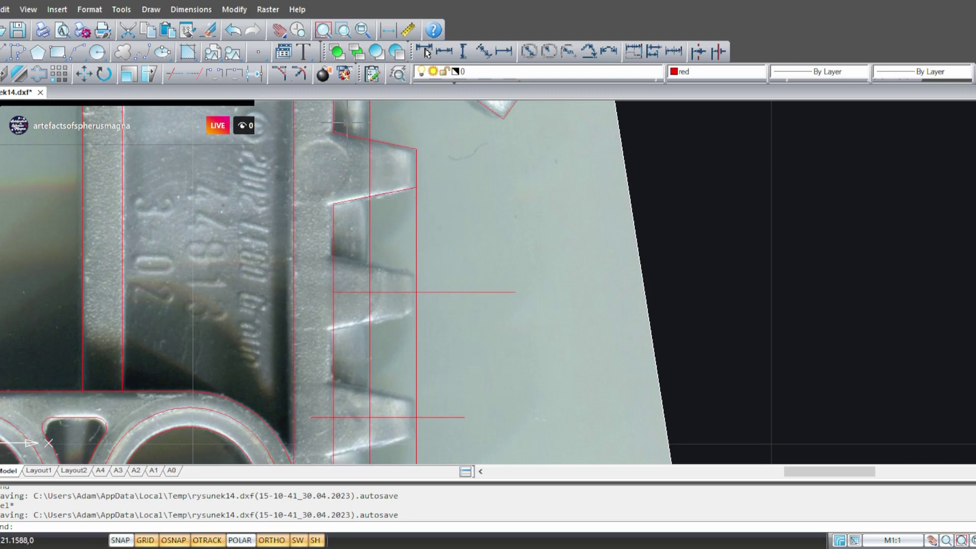
left_click(99, 52)
type("2")
key("Return")
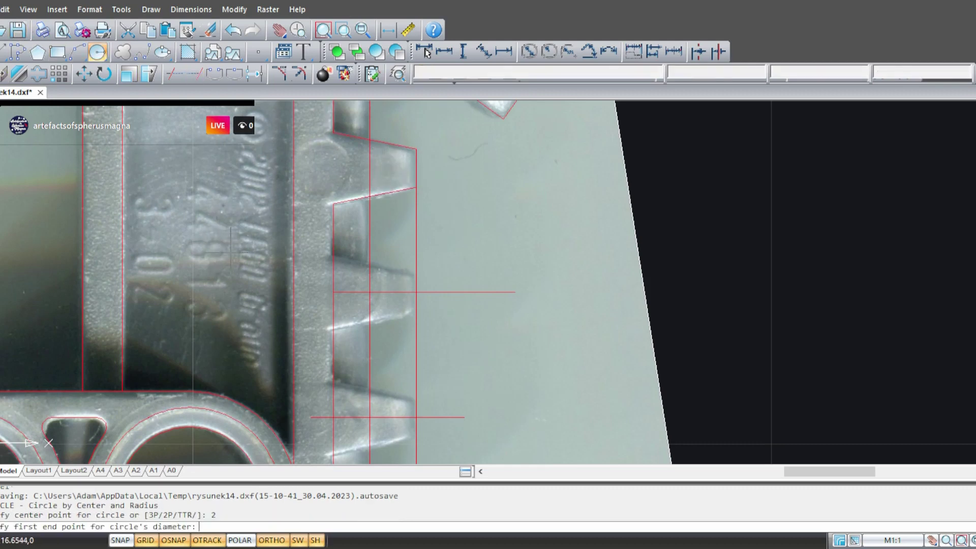
left_click(416, 187)
left_click(416, 149)
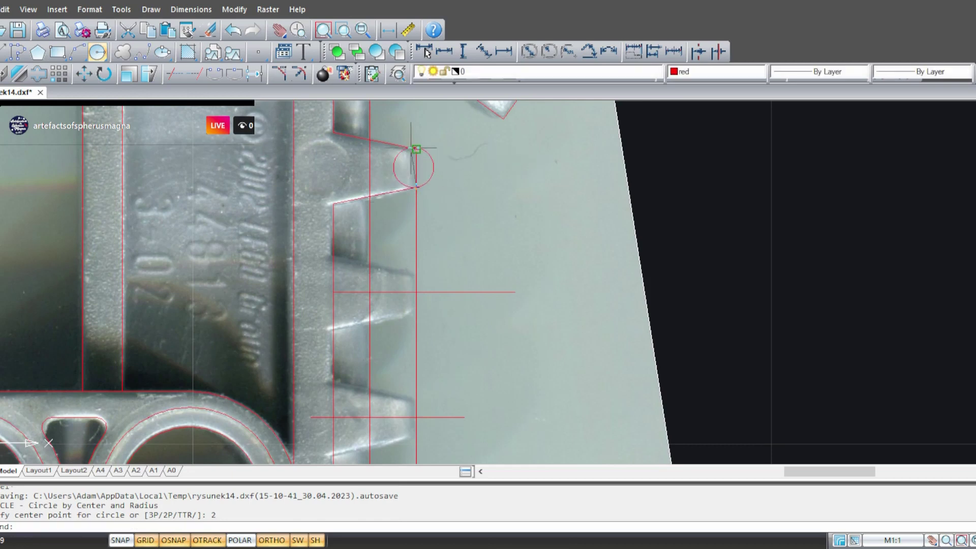
left_click(97, 52)
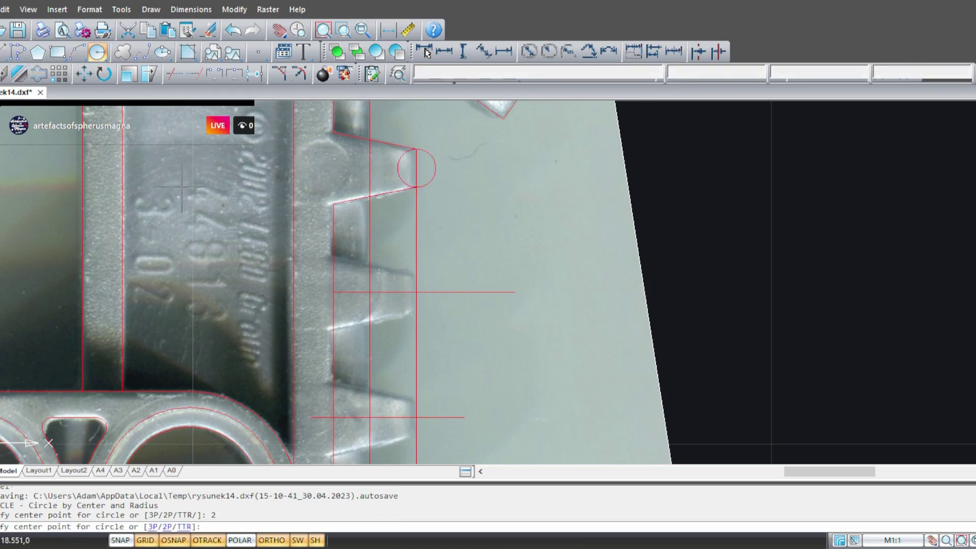
left_click(416, 168)
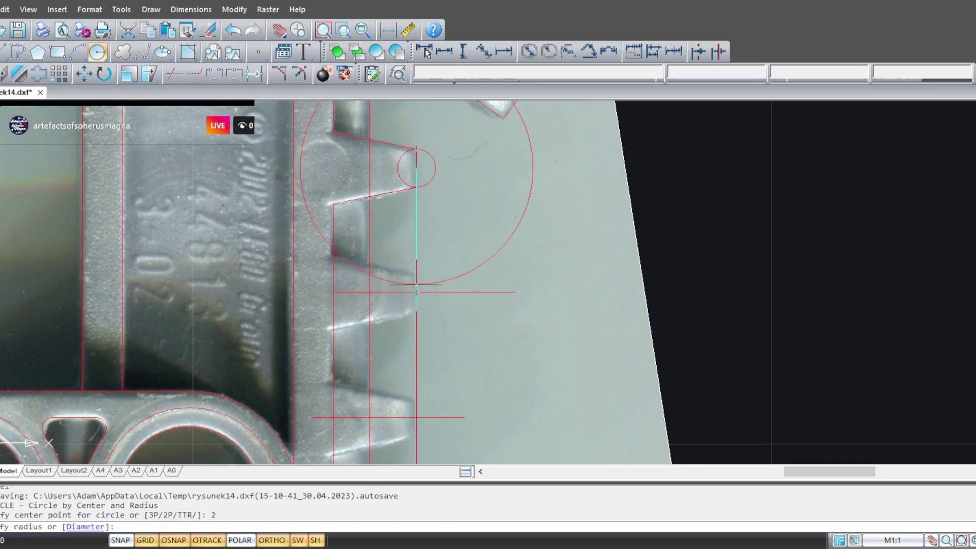
key("Escape")
left_click(95, 53)
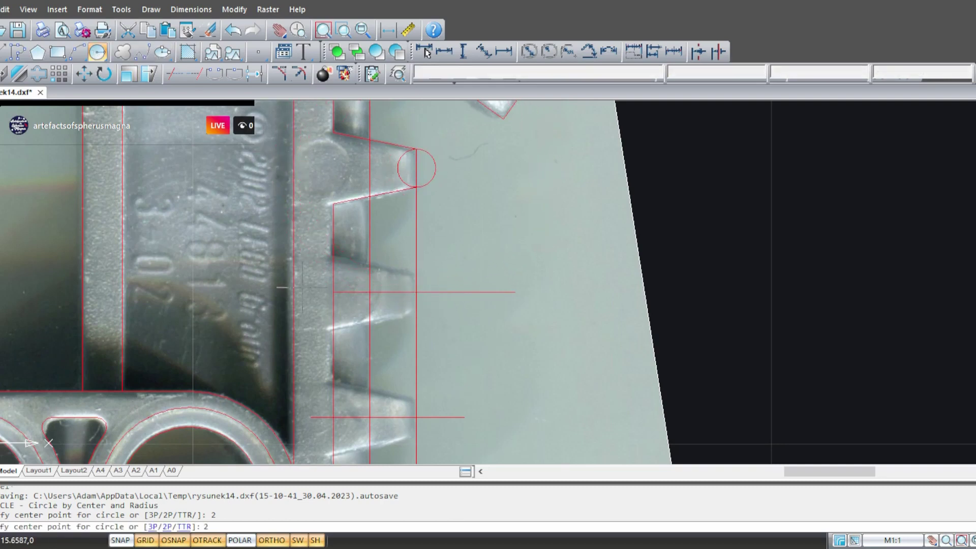
left_click(416, 168)
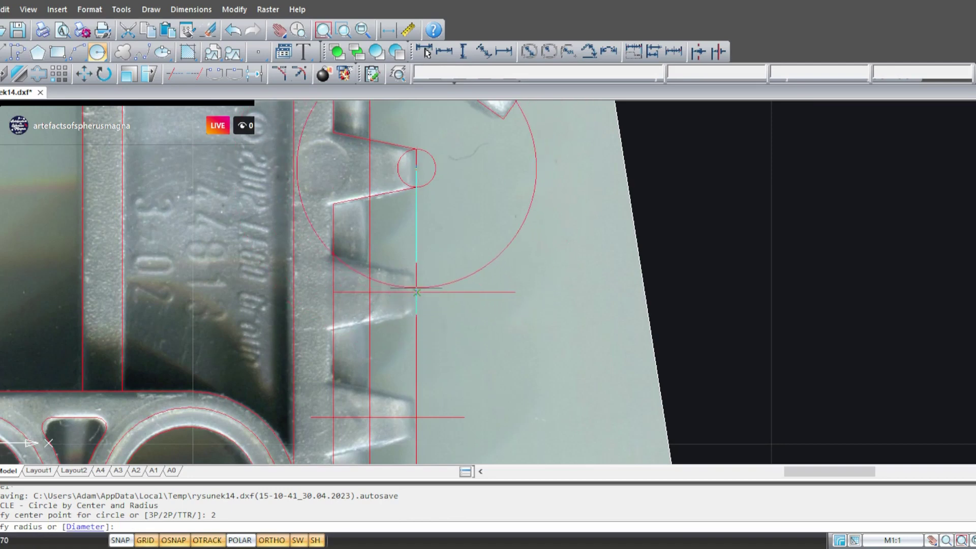
key("Escape")
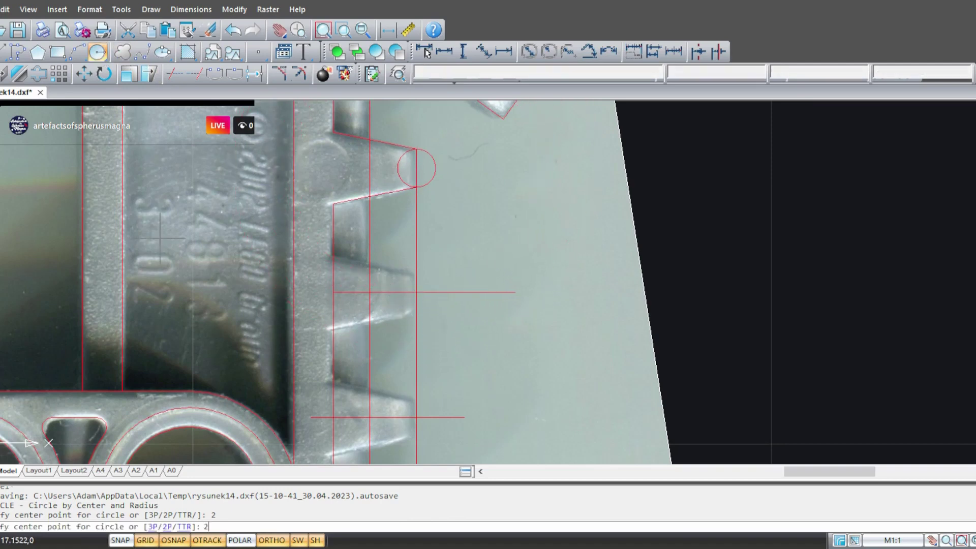
- Draw a two-point circle from the centre of the uppermost tooth's tip circle to the second tooth's centreline crossing on the tip line
type("2")
key("Return")
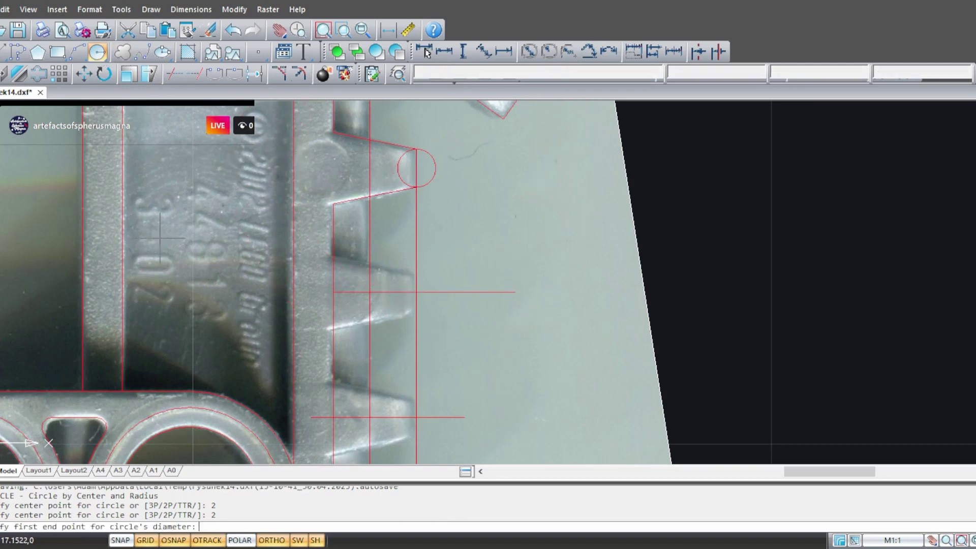
left_click(416, 168)
left_click(416, 292)
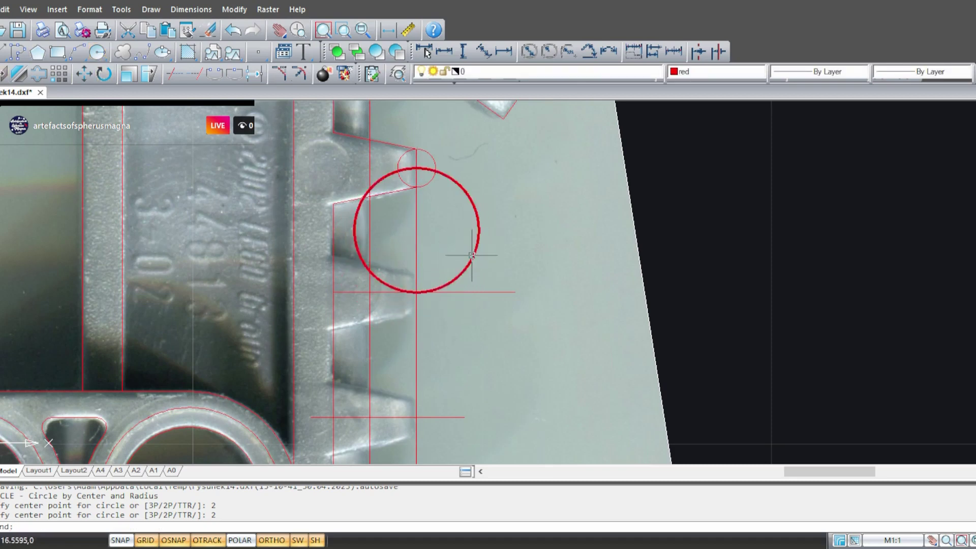
- Draw horizontal lines from the centres of the large and small tip-line circles inward past the rack's root line
left_click(427, 52)
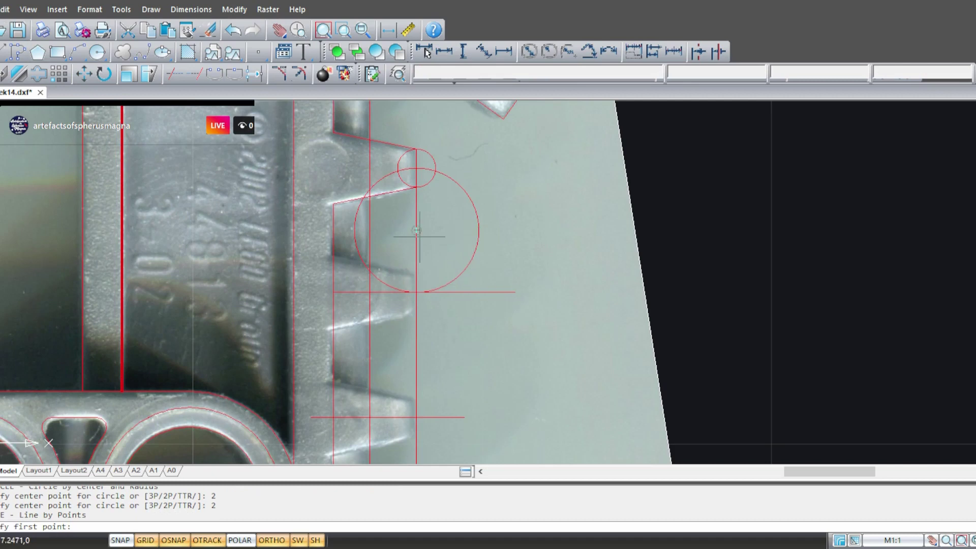
left_click(181, 230)
key("Return")
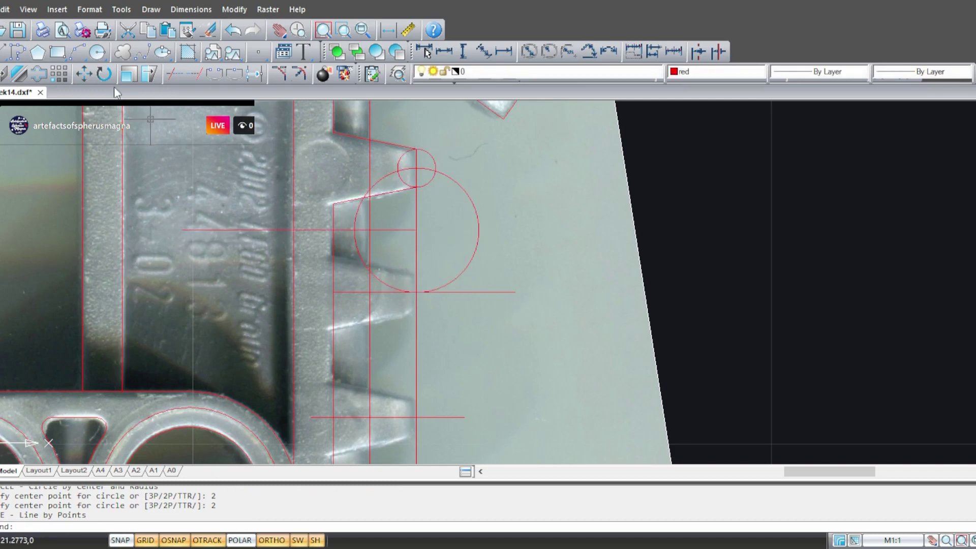
left_click(426, 52)
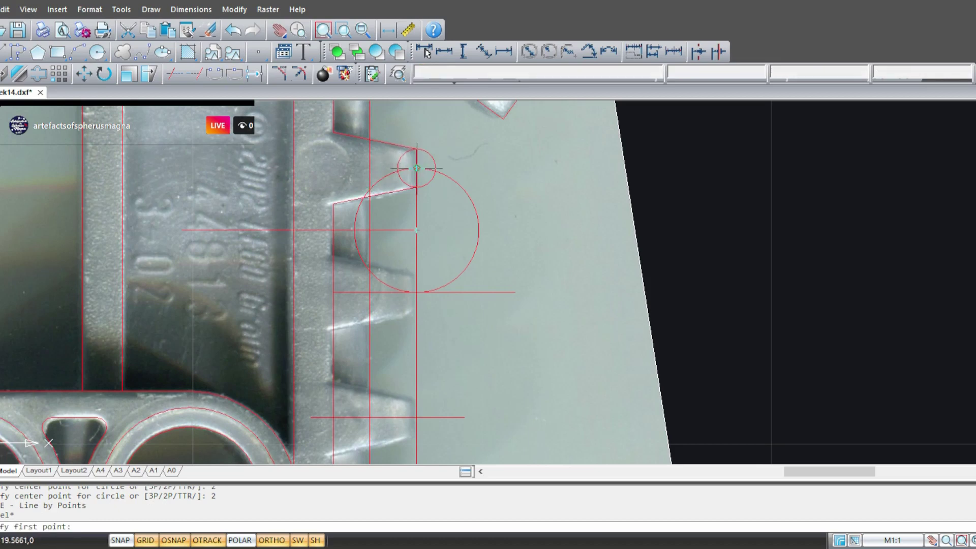
left_click(233, 168)
key("Return")
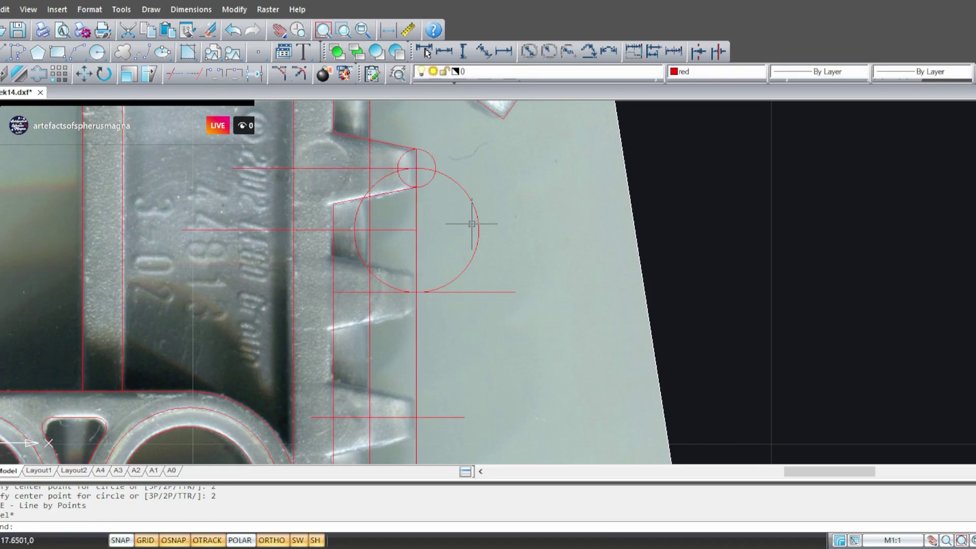
- Delete the large and small construction circles on the tip line
left_click(471, 224)
left_click(441, 162)
left_click(430, 155)
key("Delete")
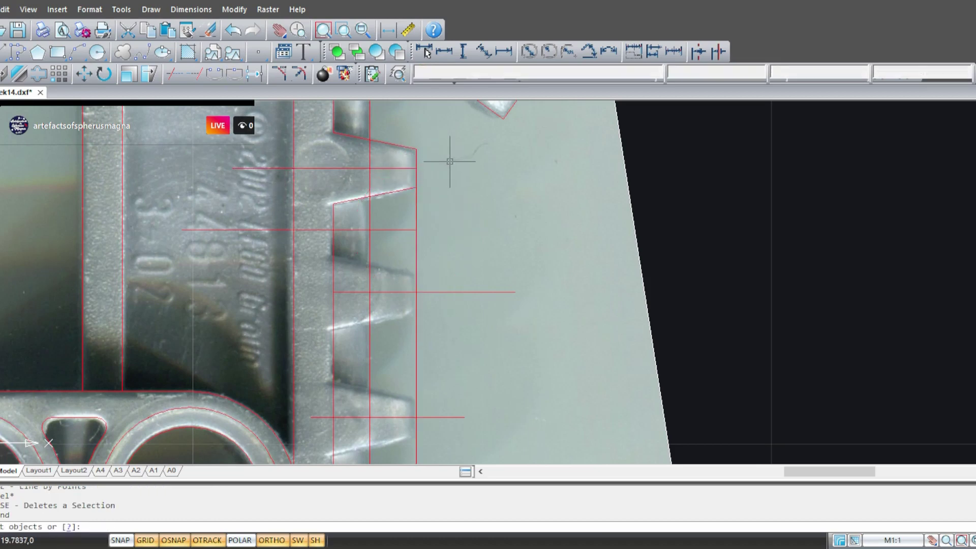
- Mirror the uppermost tooth's two flanks about the horizontal line midway between the first and second teeth, keeping the originals
left_click(386, 193)
left_click(381, 142)
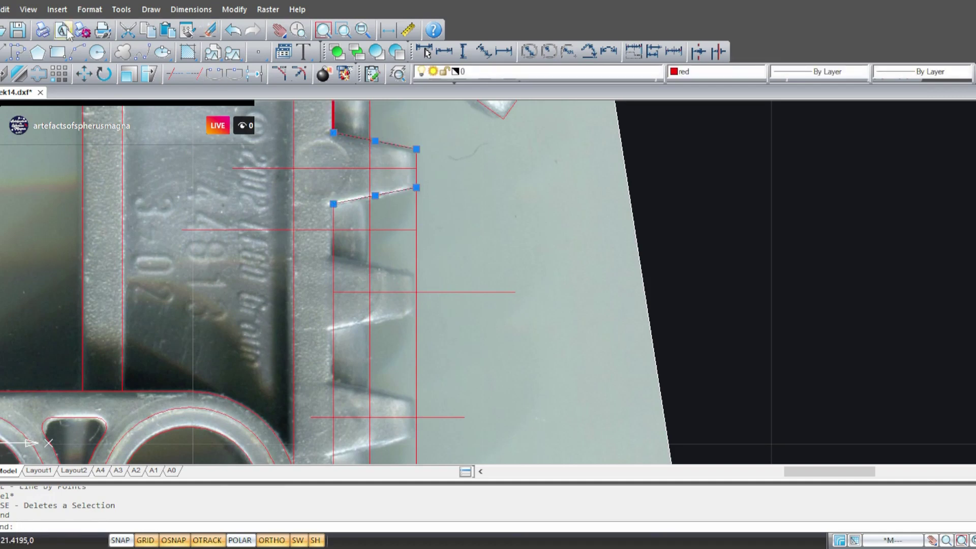
left_click(19, 74)
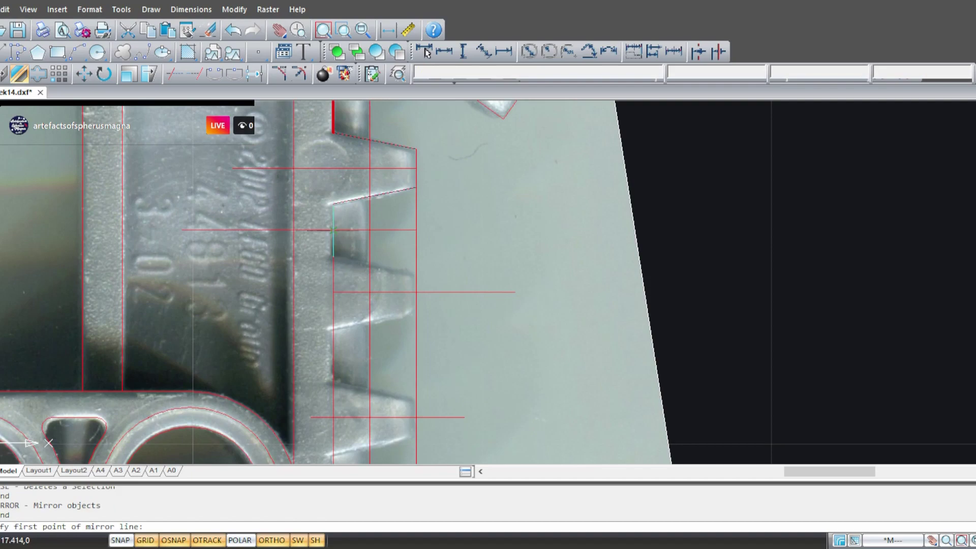
left_click(333, 231)
left_click(417, 230)
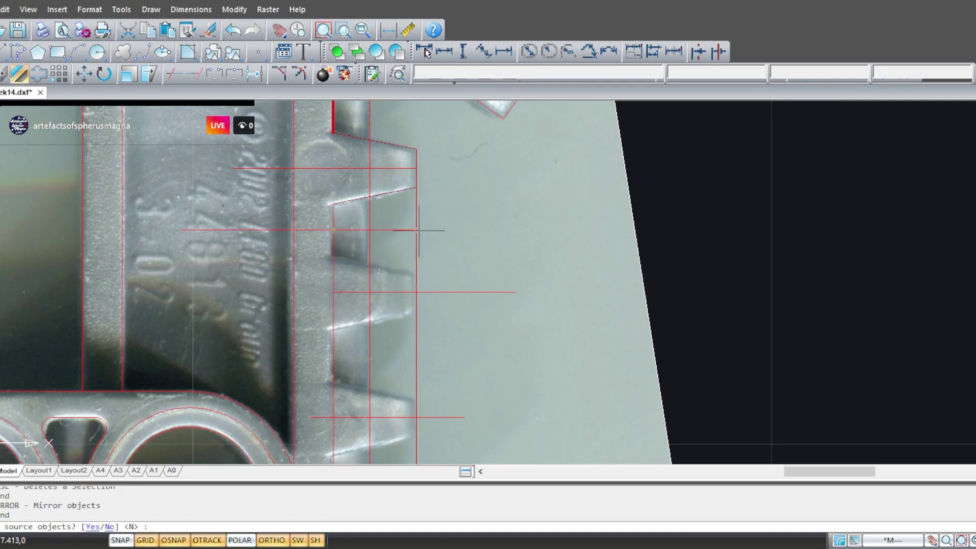
type("n")
key("Return")
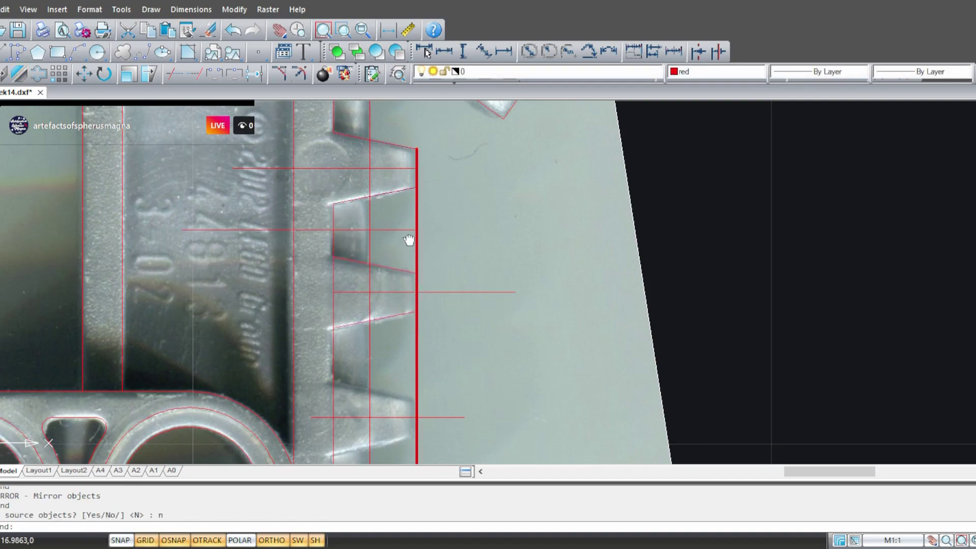
- Mirror the uppermost tooth's two flanks about the second tooth's centreline to form the third tooth, keeping the originals
mouse_move(409, 240)
middle_mouse_down()
mouse_move(397, 266)
mouse_move(402, 299)
mouse_move(385, 183)
middle_mouse_up()
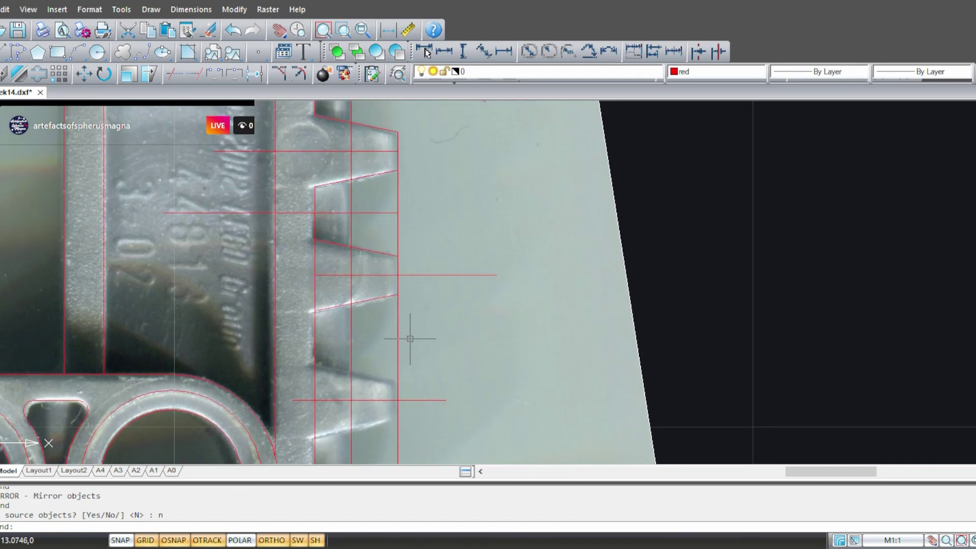
middle_click_drag(410, 338, 411, 282)
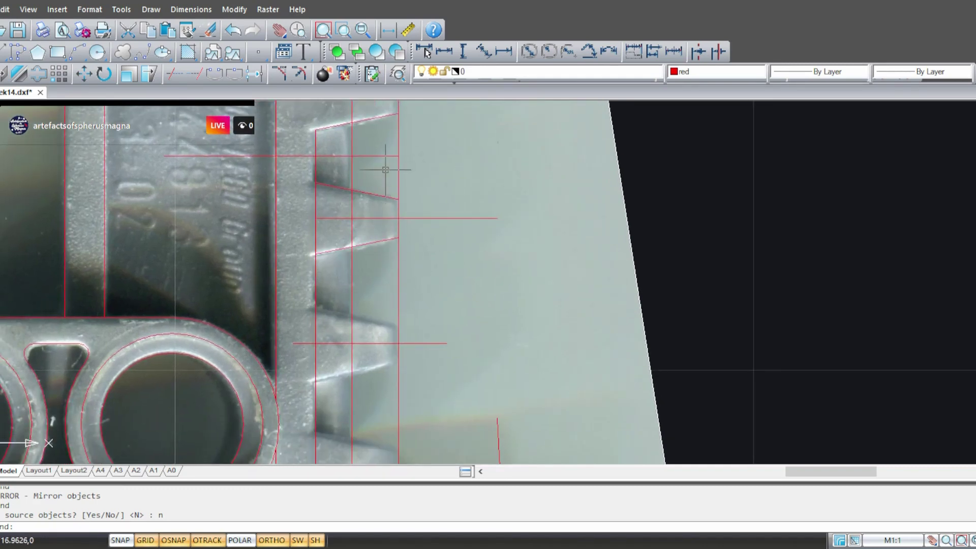
middle_click_drag(383, 243, 391, 276)
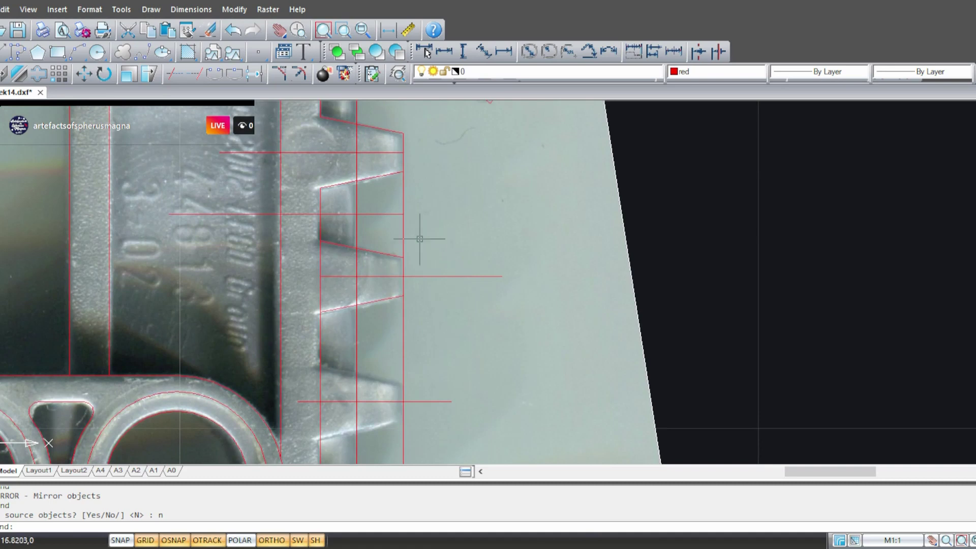
middle_click_drag(380, 193, 382, 203)
left_click(376, 186)
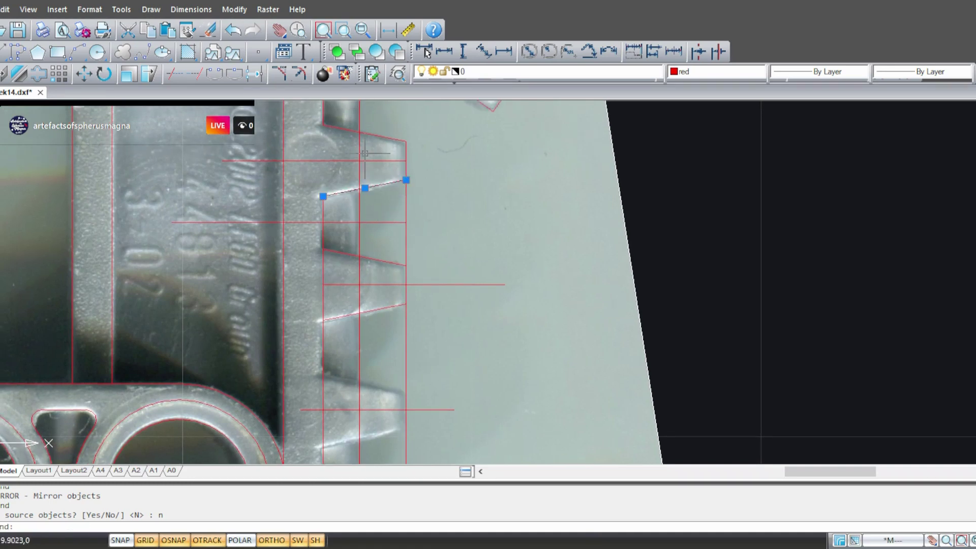
left_click(371, 135)
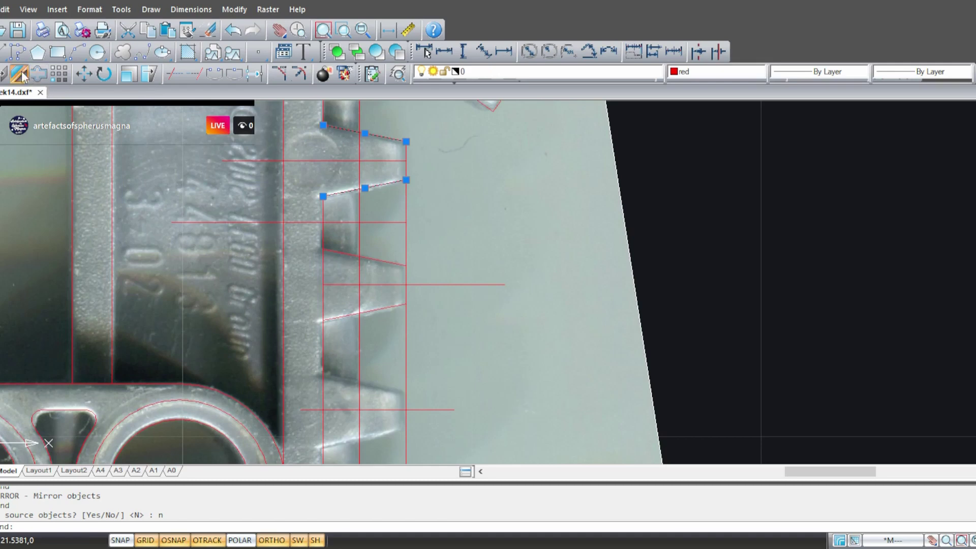
left_click(39, 75)
left_click(323, 285)
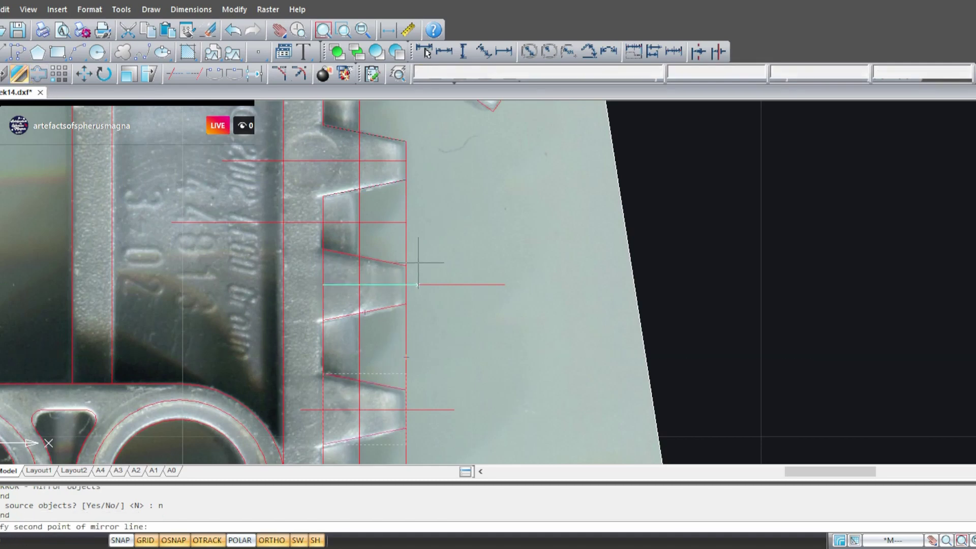
left_click(405, 286)
type("n")
key("Return")
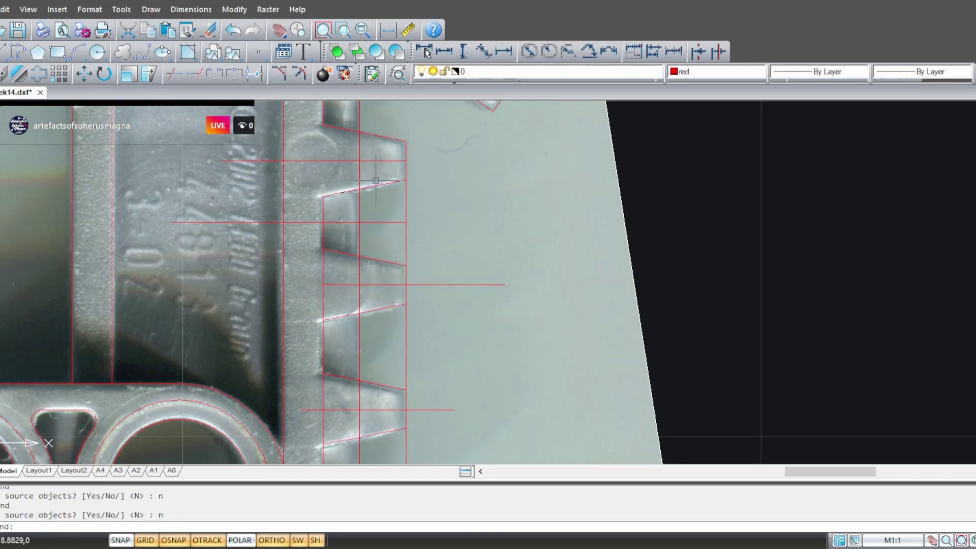
mouse_move(395, 406)
middle_mouse_down()
mouse_move(386, 200)
mouse_move(348, 291)
middle_mouse_up()
scroll(395, 201, "down", 2)
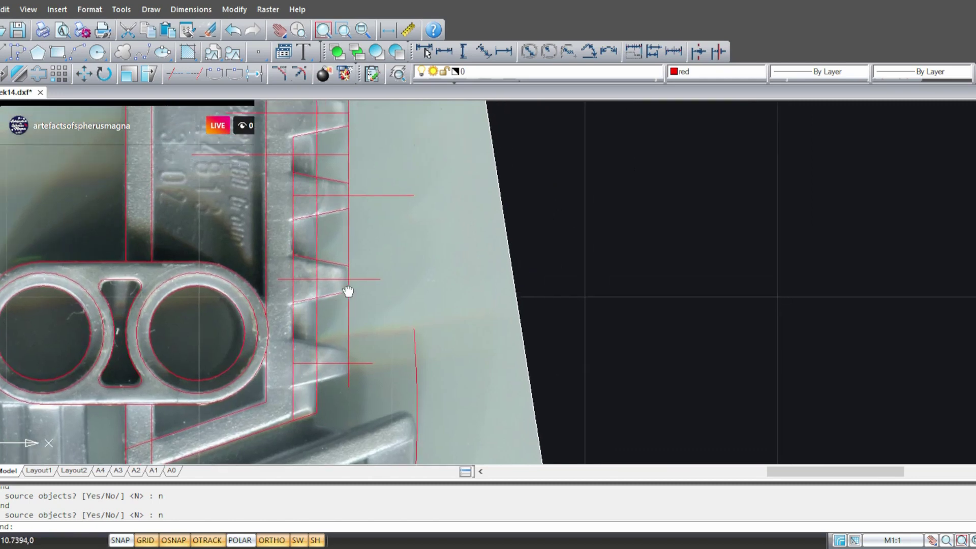
scroll(339, 213, "up", 2)
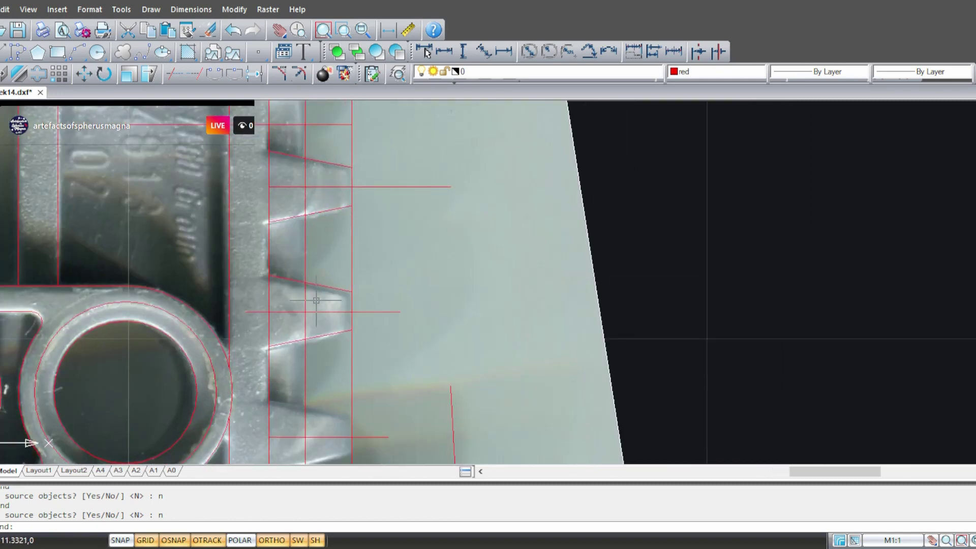
left_click(330, 209)
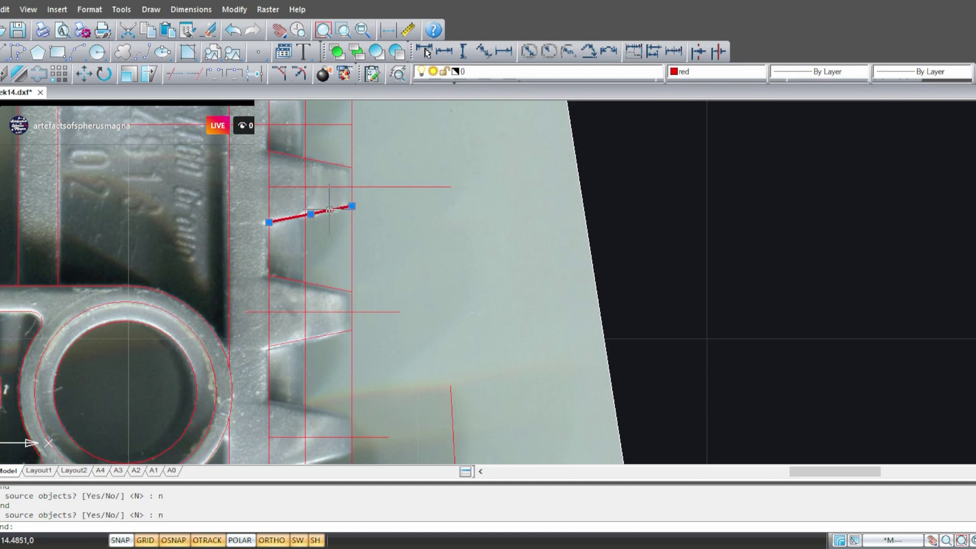
left_click(330, 163)
left_click(38, 76)
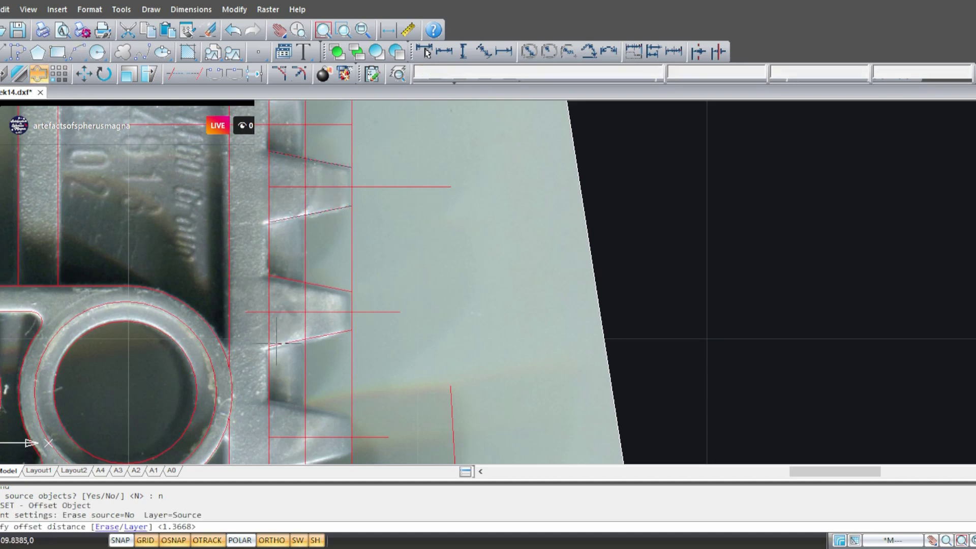
left_click(269, 309)
left_click(352, 311)
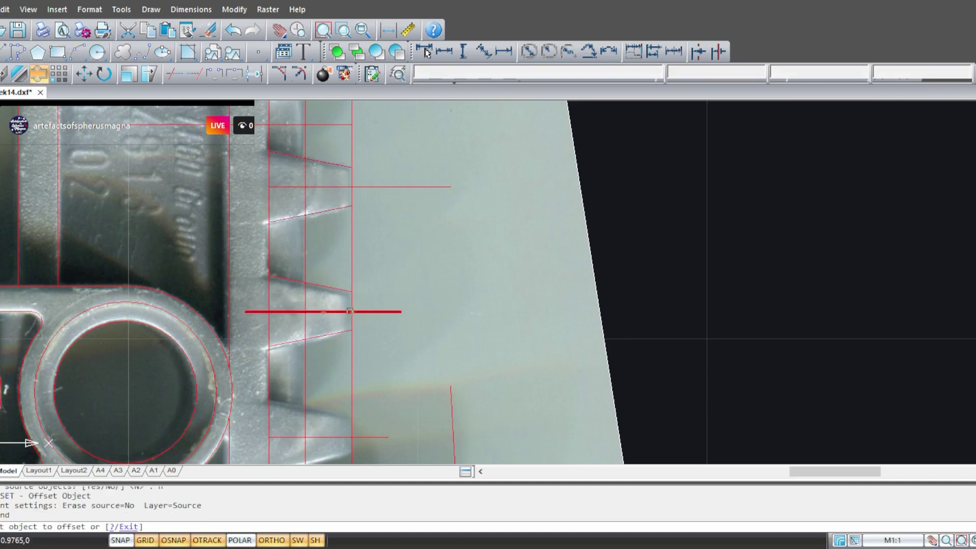
type("n")
key("Return")
middle_click_drag(274, 378, 294, 396)
key("Escape")
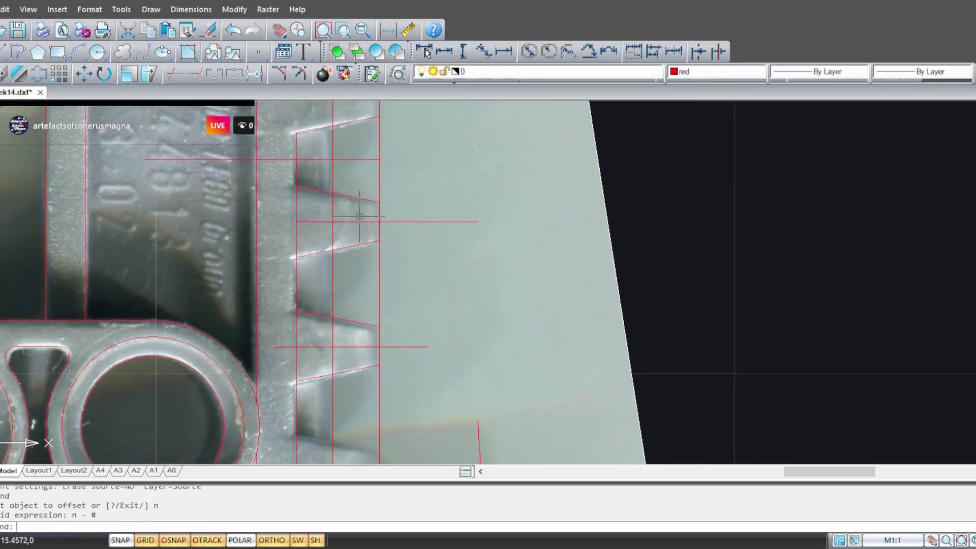
- Mirror the second tooth's two flanks about the third tooth's centreline to form the lowest tooth, keeping the originals
left_click(356, 245)
left_click(346, 198)
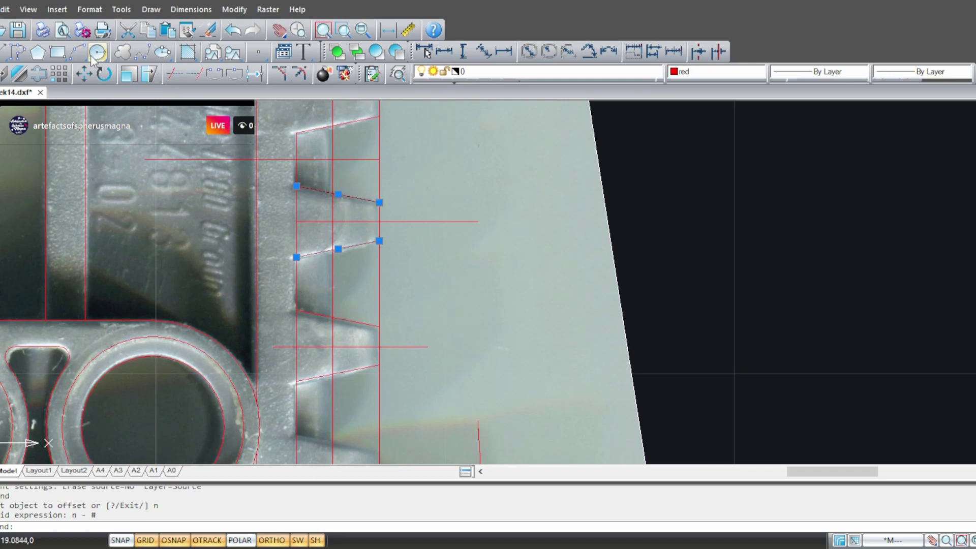
left_click(19, 73)
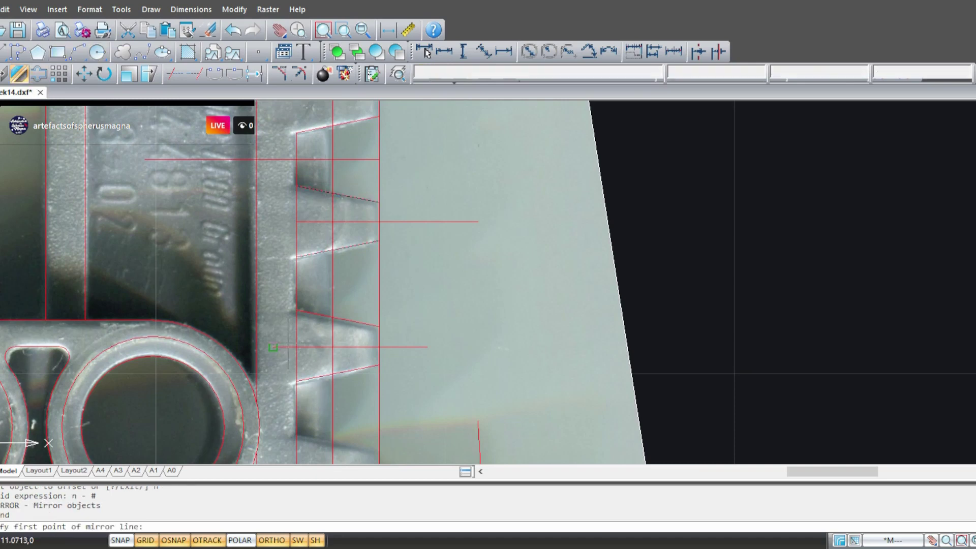
left_click(297, 345)
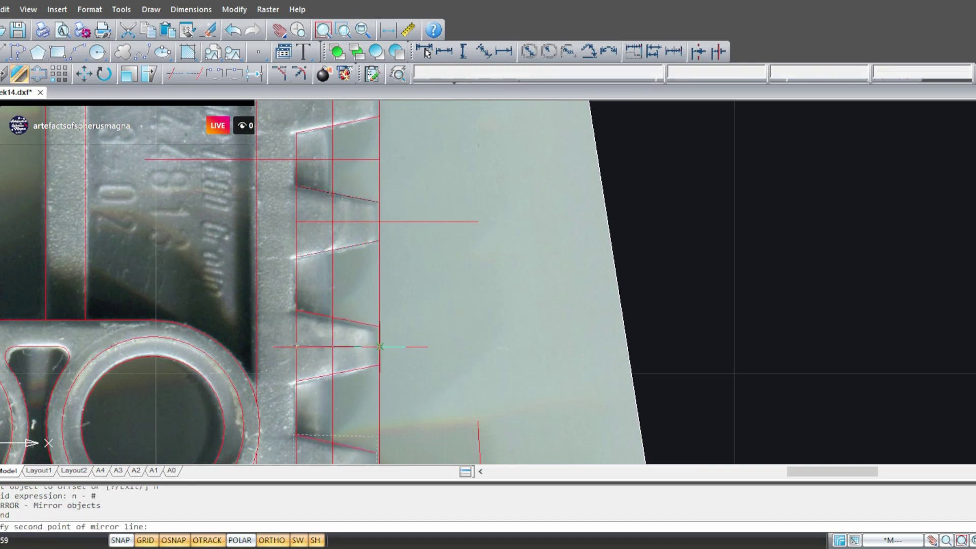
left_click(379, 346)
key("Return")
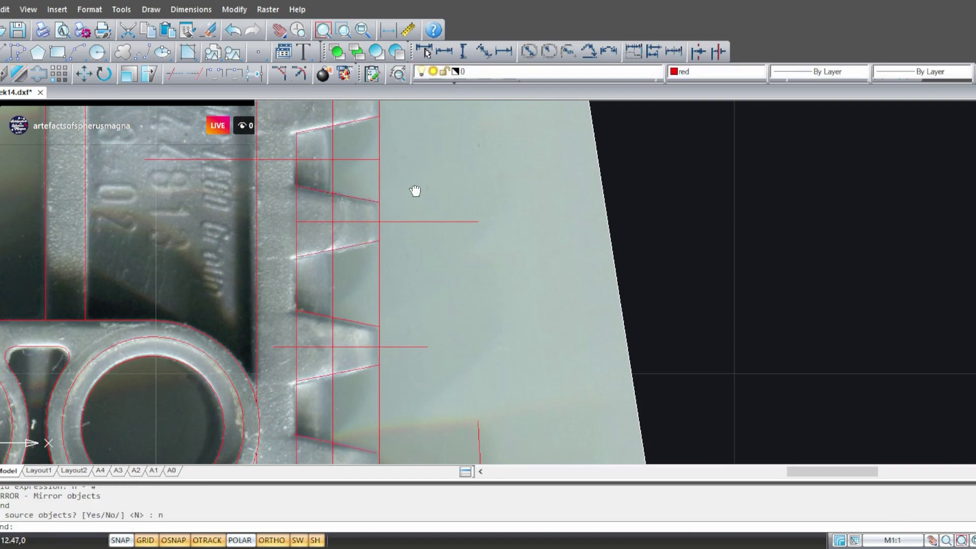
mouse_move(415, 190)
middle_mouse_down()
mouse_move(409, 153)
mouse_move(403, 259)
middle_mouse_up()
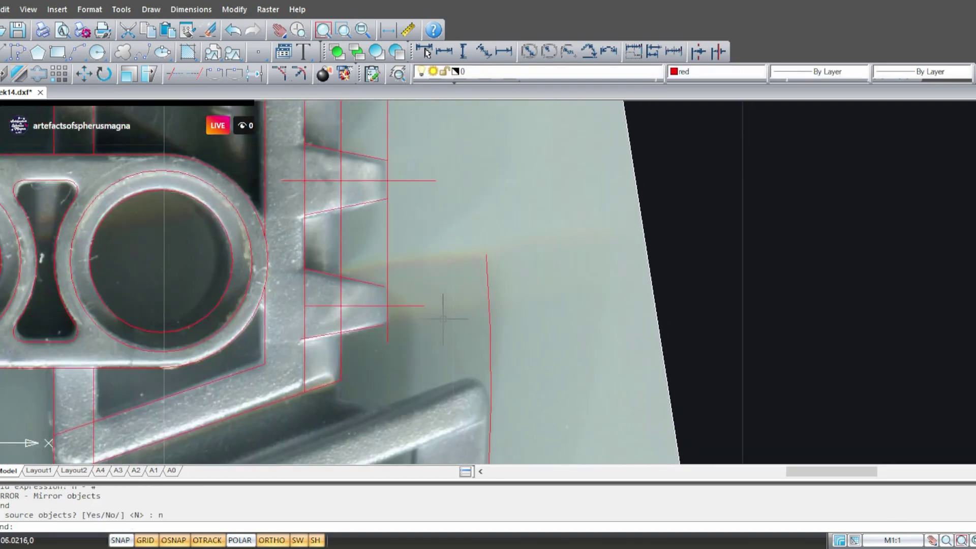
scroll(442, 319, "down", 4)
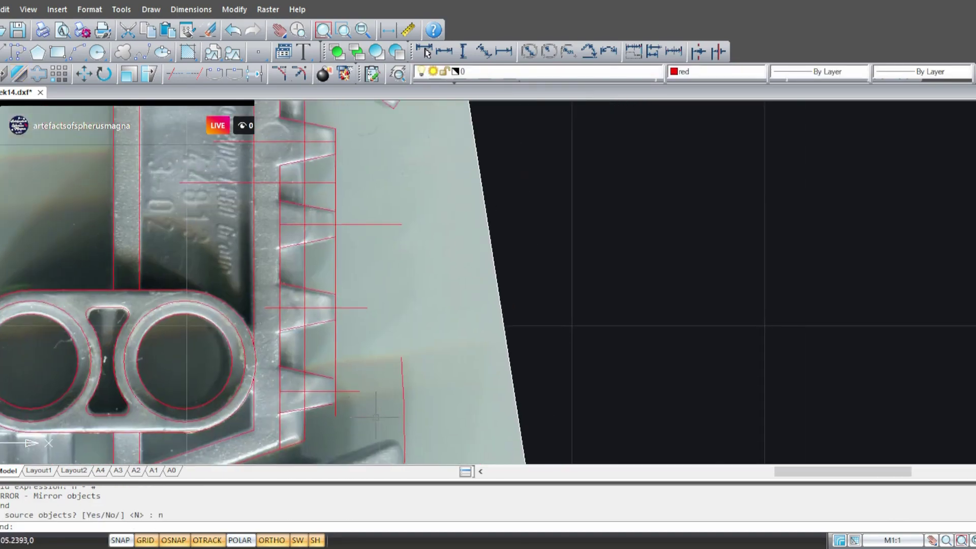
- Delete the horizontal centrelines of the three lower teeth and the horizontal mirror line between the first and second teeth
left_click(371, 403)
left_click(338, 163)
key("Delete")
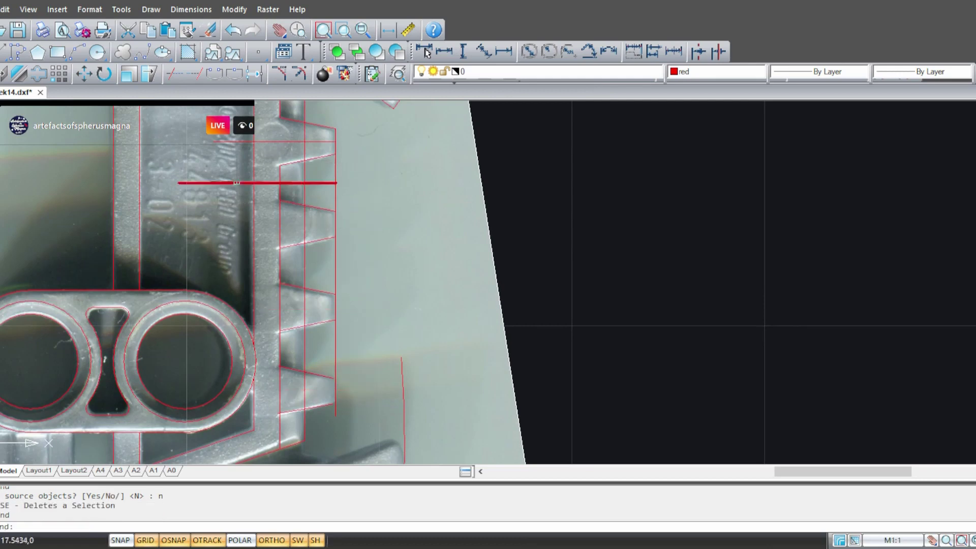
left_click(220, 181)
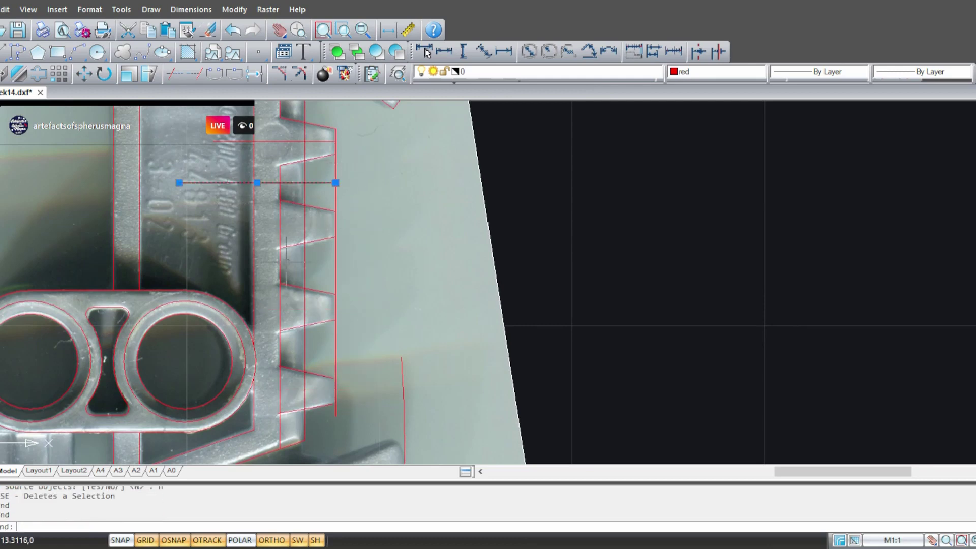
key("Delete")
- Try to trim the vertical tooth-tip line around the lowest tooth, using all objects as cutting edges
scroll(303, 401, "up", 2)
middle_click_drag(359, 288, 358, 273)
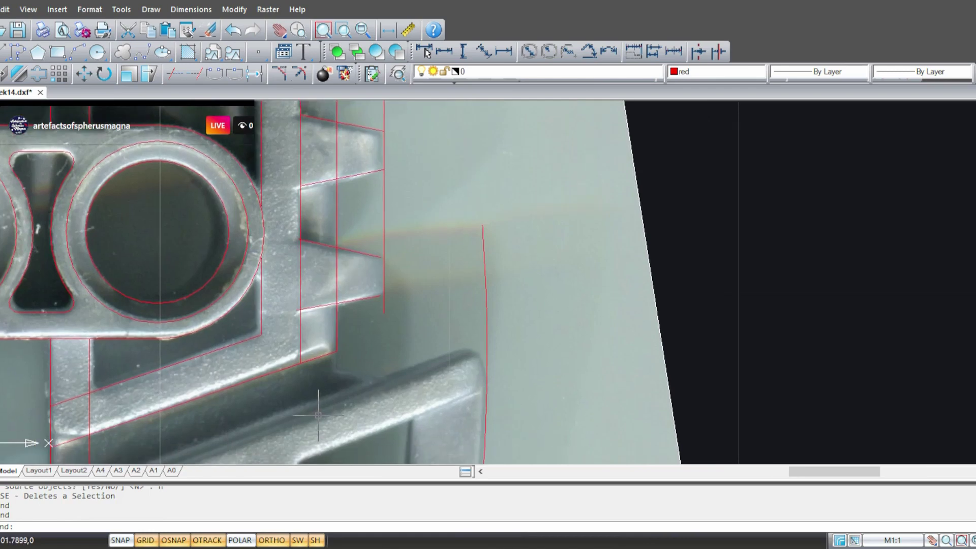
left_click(174, 73)
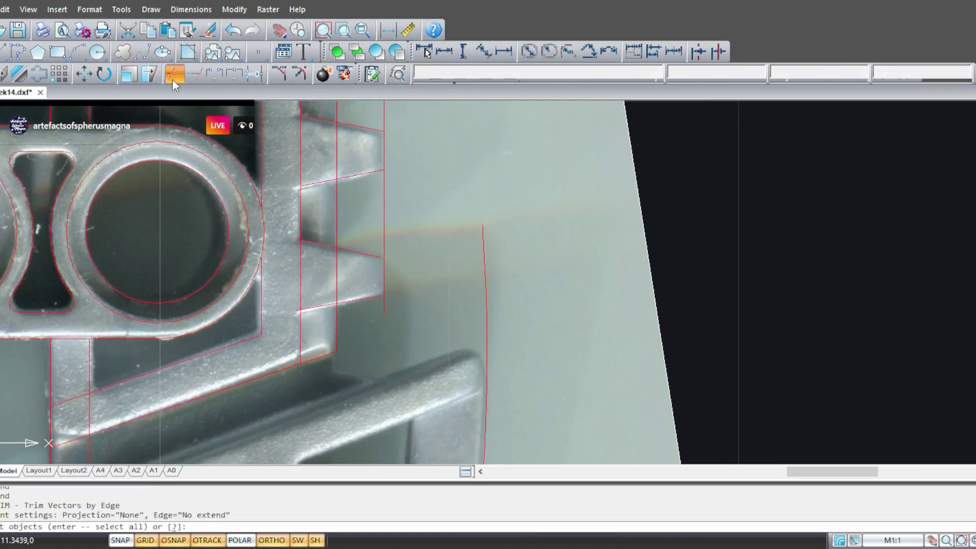
left_click(384, 312)
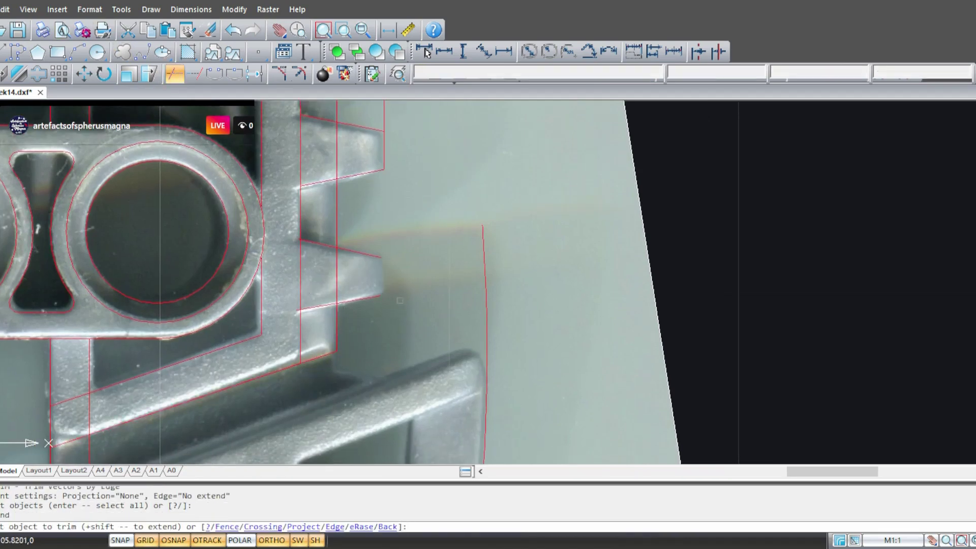
key("Return")
key("ctrl+z")
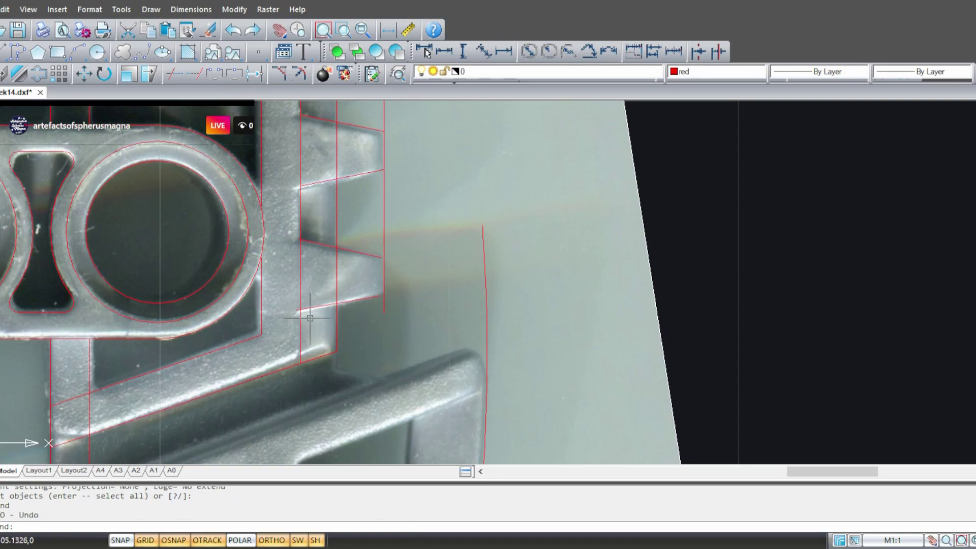
- Examine how the tooth flanks meet the vertical tip and root lines along the whole rack
scroll(305, 313, "up", 3)
scroll(275, 270, "up", 2)
scroll(255, 244, "down", 2)
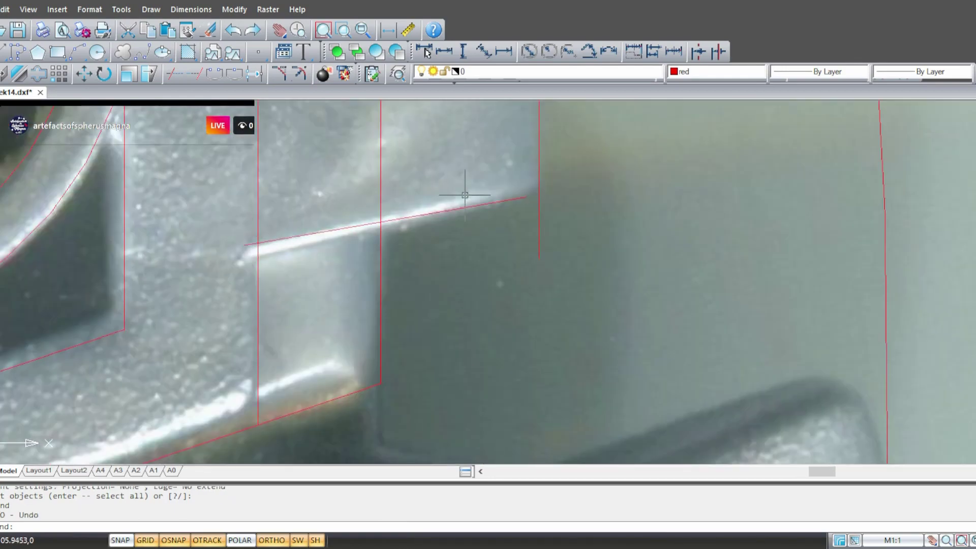
middle_click_drag(508, 238, 485, 377)
middle_click_drag(390, 214, 421, 460)
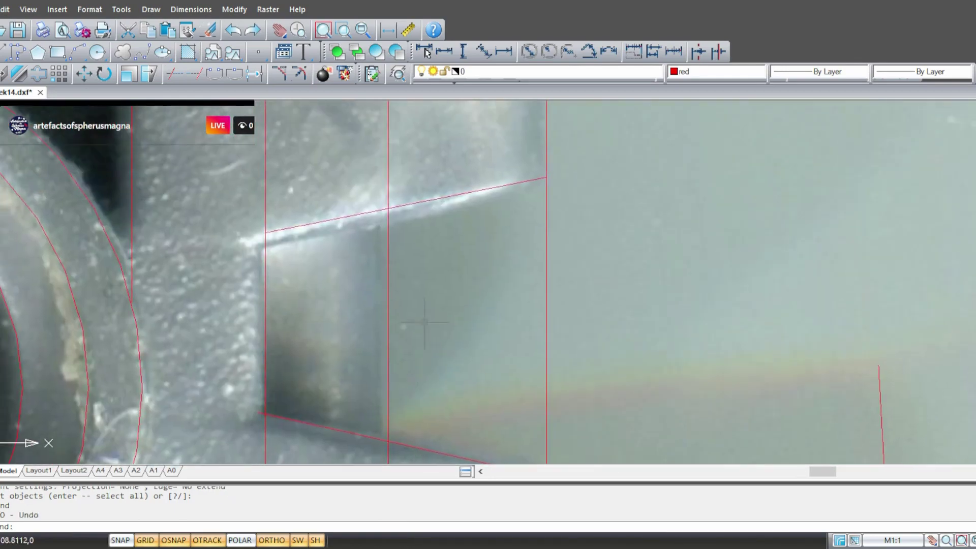
scroll(483, 195, "down", 2)
middle_click_drag(476, 192, 407, 379)
middle_click_drag(442, 213, 418, 326)
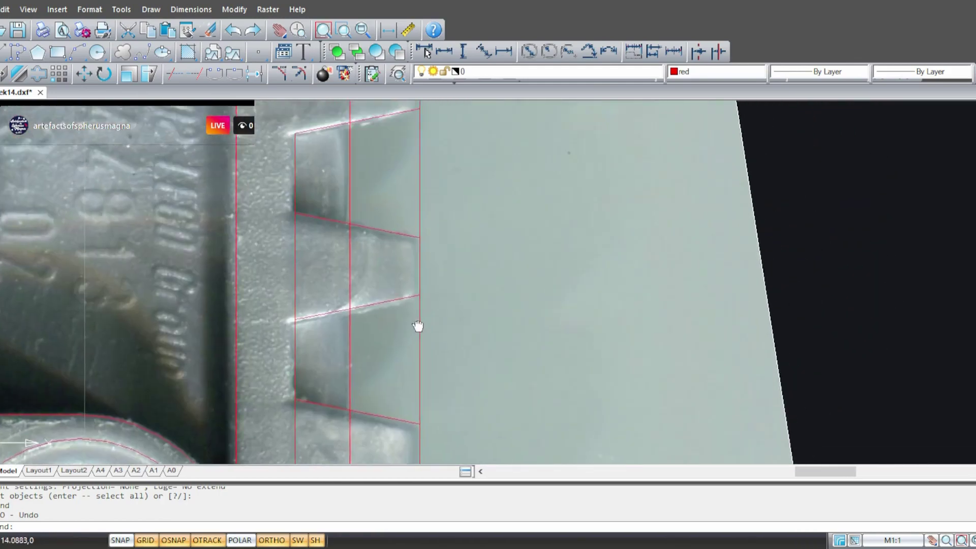
left_click_drag(418, 326, 411, 355)
scroll(414, 299, "up", 2)
scroll(419, 188, "down", 3)
mouse_move(418, 189)
middle_mouse_down()
mouse_move(386, 406)
mouse_move(390, 439)
middle_mouse_up()
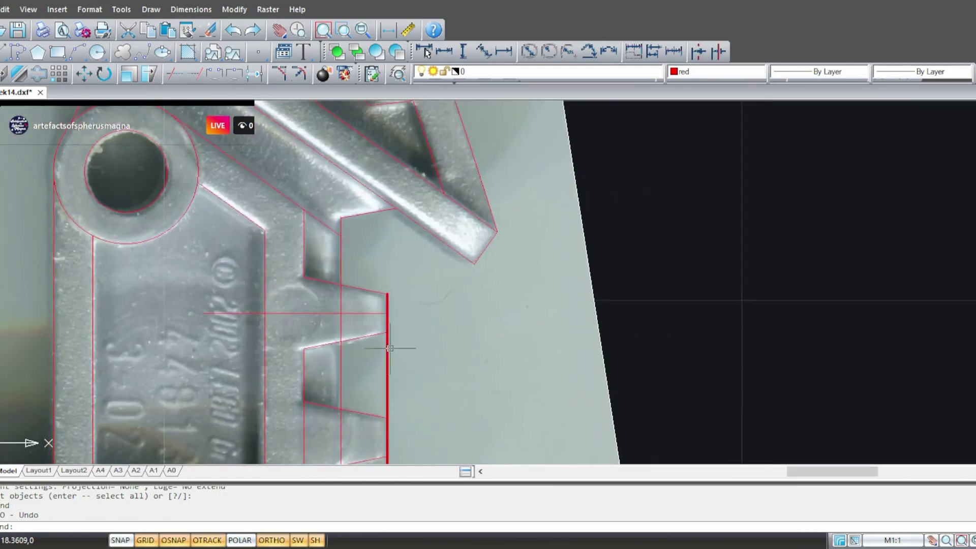
scroll(390, 348, "up", 3)
scroll(402, 263, "down", 4)
middle_click_drag(448, 383, 448, 152)
scroll(377, 270, "up", 3)
scroll(390, 309, "down", 2)
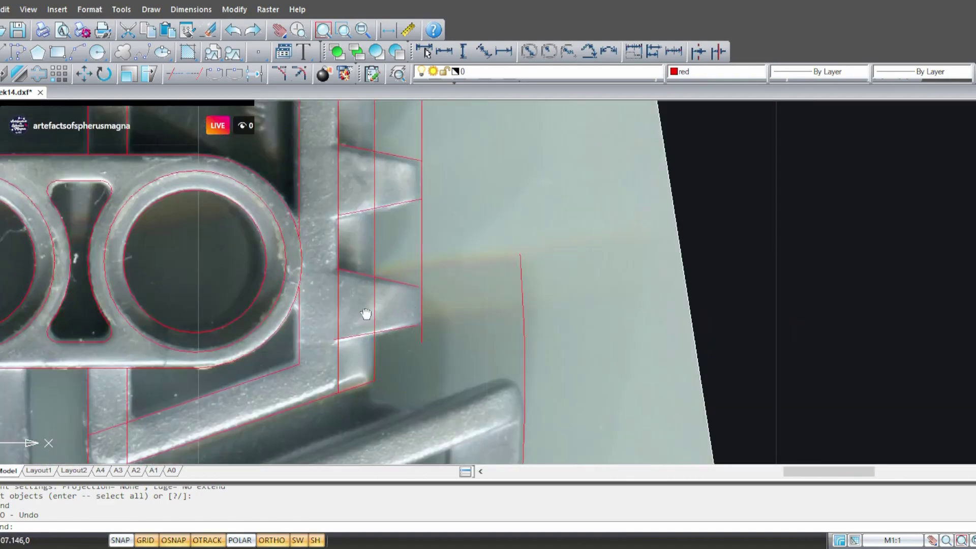
middle_click_drag(366, 313, 360, 365)
- Delete the two flanks of the lowest tooth
key("Escape")
left_click_drag(398, 406, 386, 305)
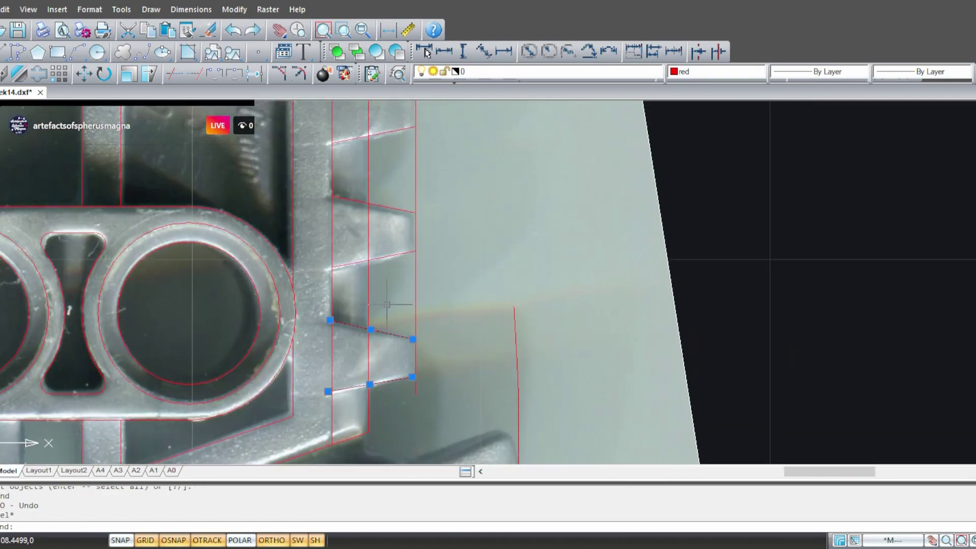
key("Delete")
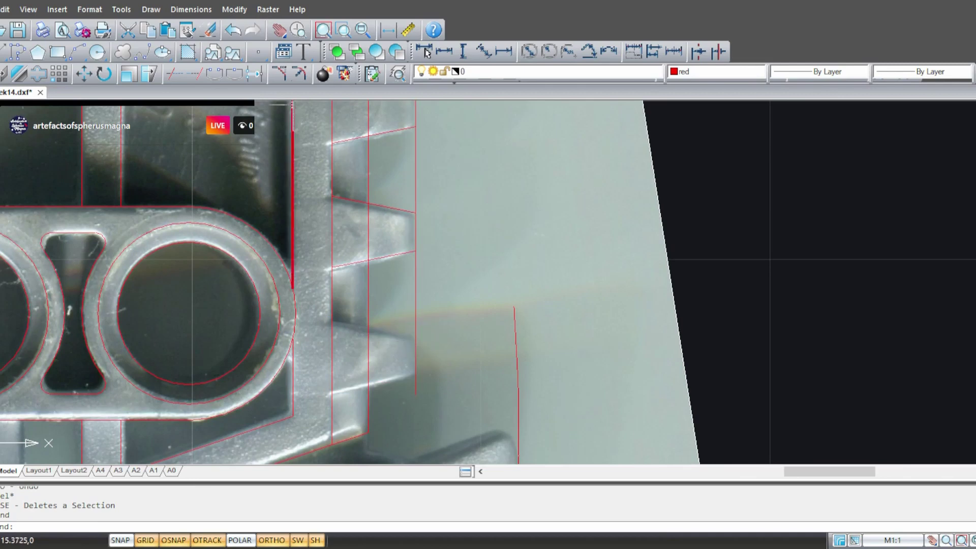
- Trim the tooth-tip line below the third tooth and in the gaps between the upper teeth, and delete the uppermost tooth's horizontal centreline
left_click(175, 81)
left_click(429, 330)
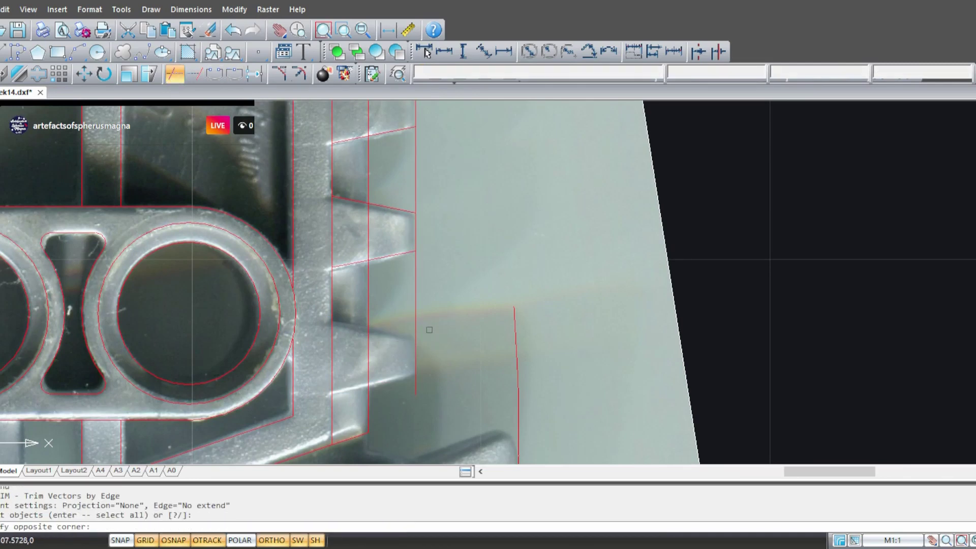
left_click(409, 310)
middle_click_drag(414, 172, 396, 339)
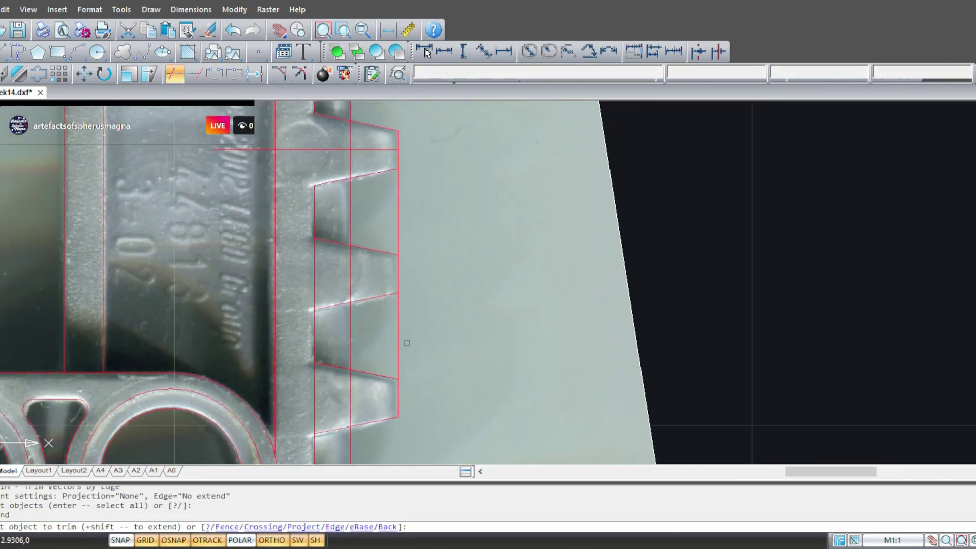
left_click(412, 340)
left_click(387, 322)
left_click(411, 211)
left_click(376, 194)
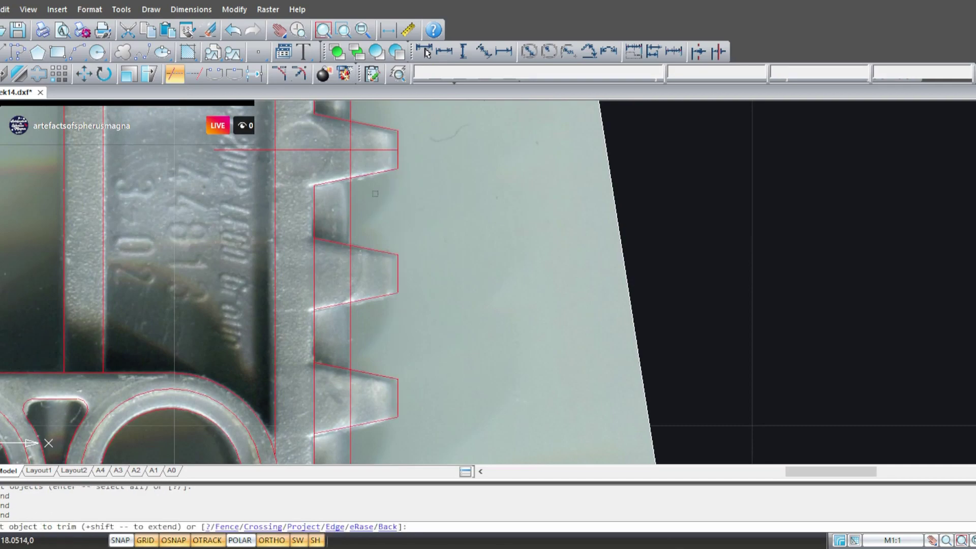
key("Escape")
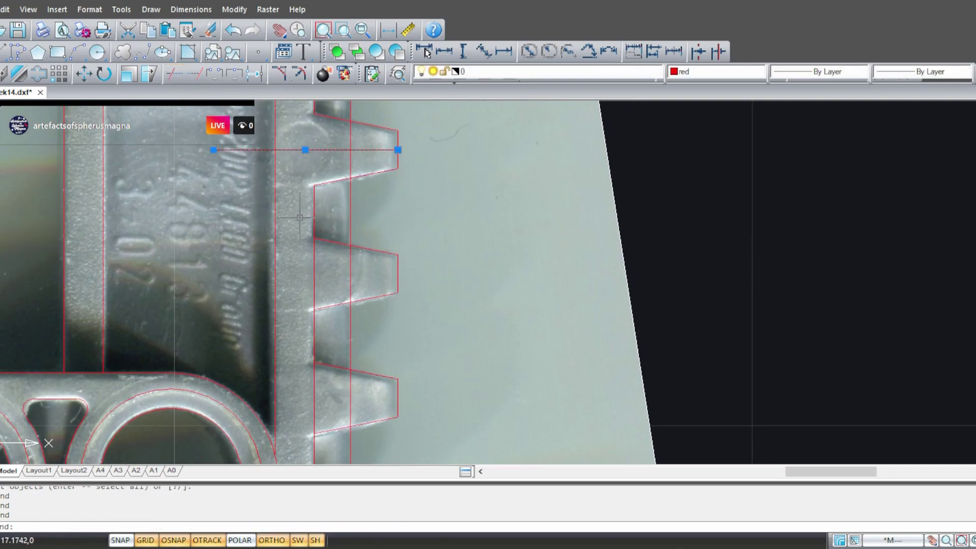
key("Delete")
- Draw a two-point circle whose diameter spans the third tooth's vertical tip edge
scroll(344, 320, "down", 2)
mouse_move(344, 321)
middle_mouse_down()
mouse_move(380, 202)
mouse_move(366, 246)
middle_mouse_up()
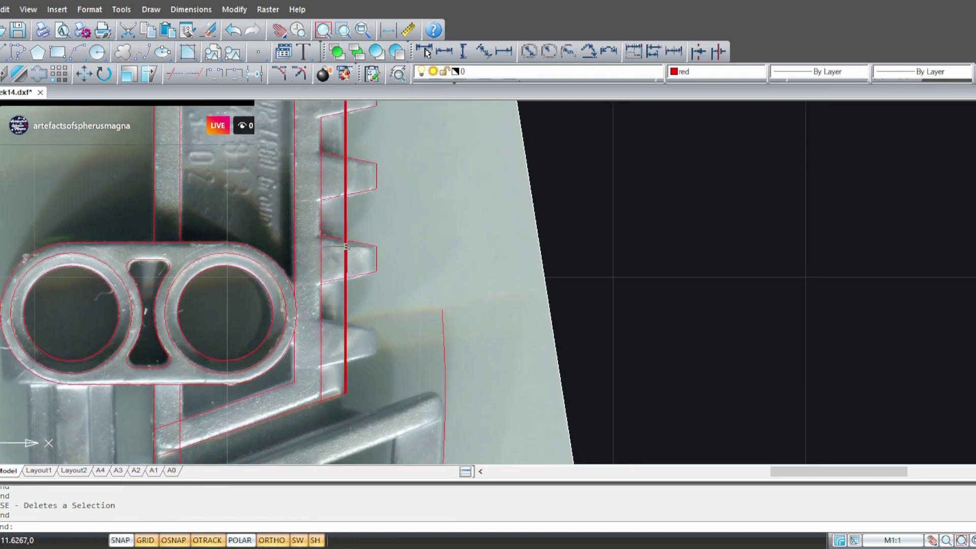
left_click(97, 51)
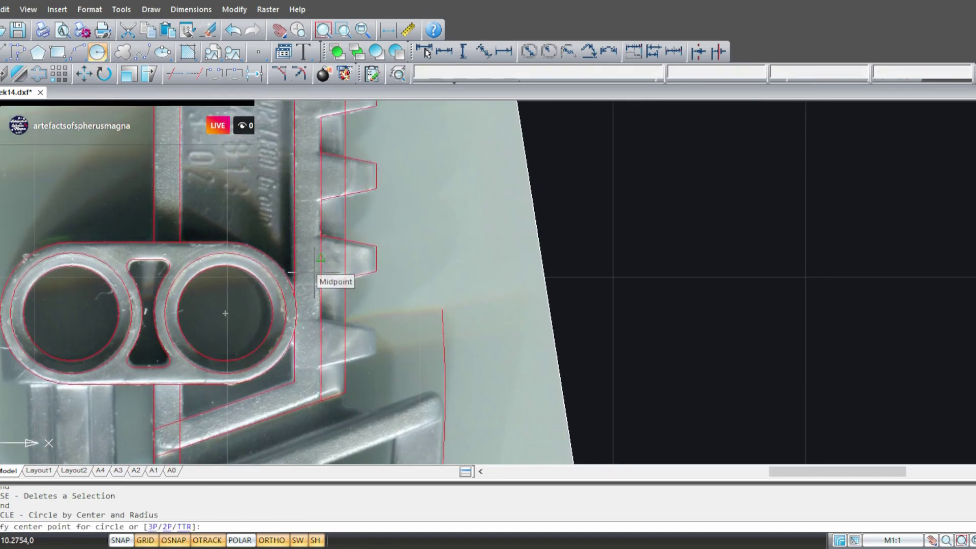
type("2")
key("Return")
left_click(377, 261)
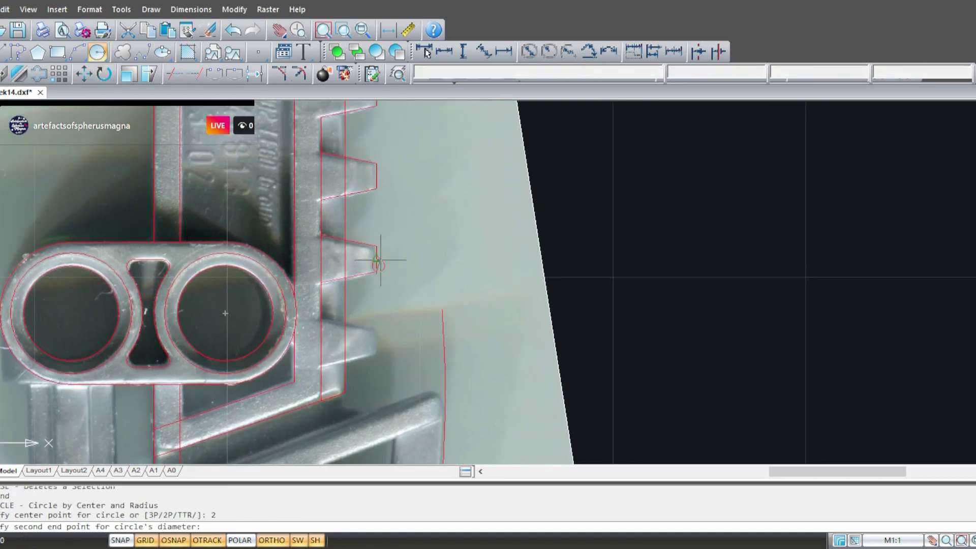
left_click(377, 247)
key("Escape")
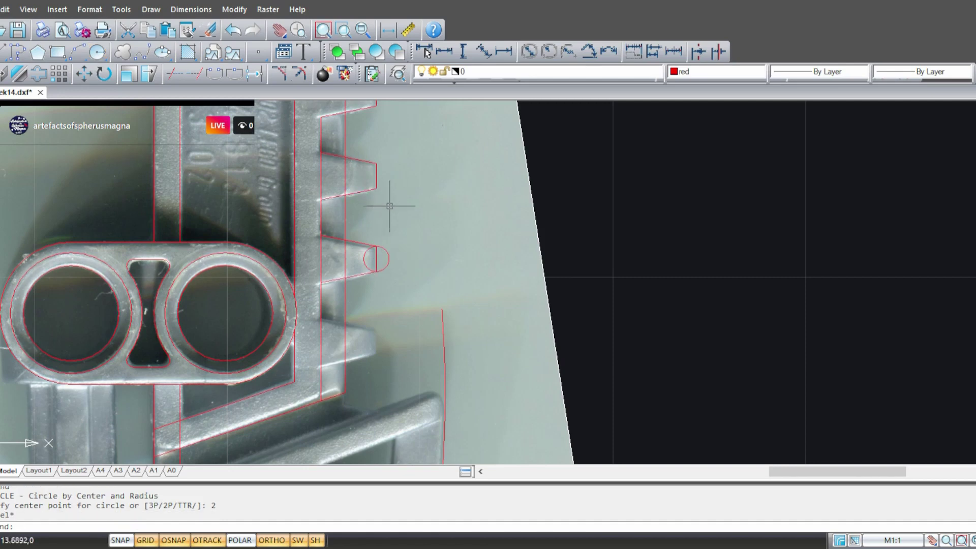
- Mirror the second tooth's flanks and tip edge about a horizontal line through the circle's centre to form the lowest tooth, keeping the originals
left_click(377, 183)
left_click(20, 77)
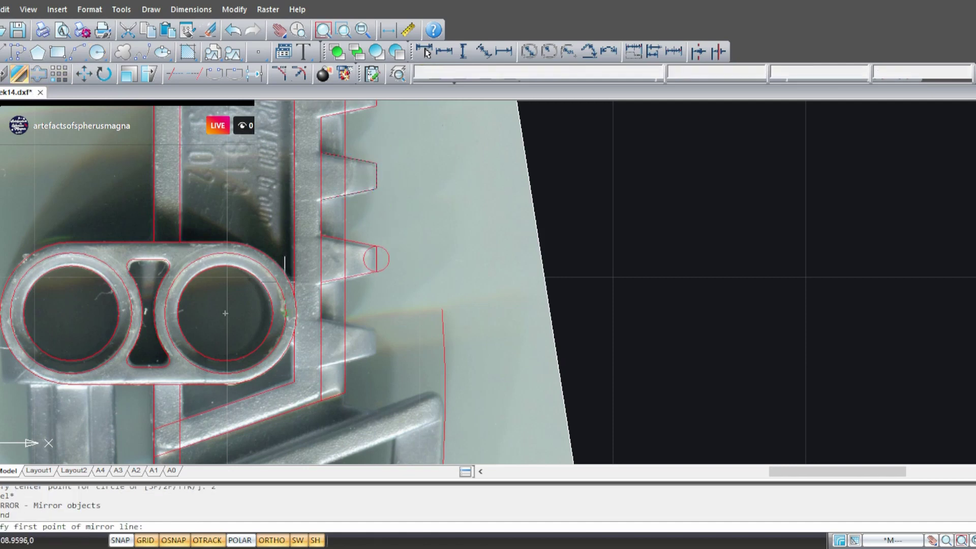
left_click(376, 258)
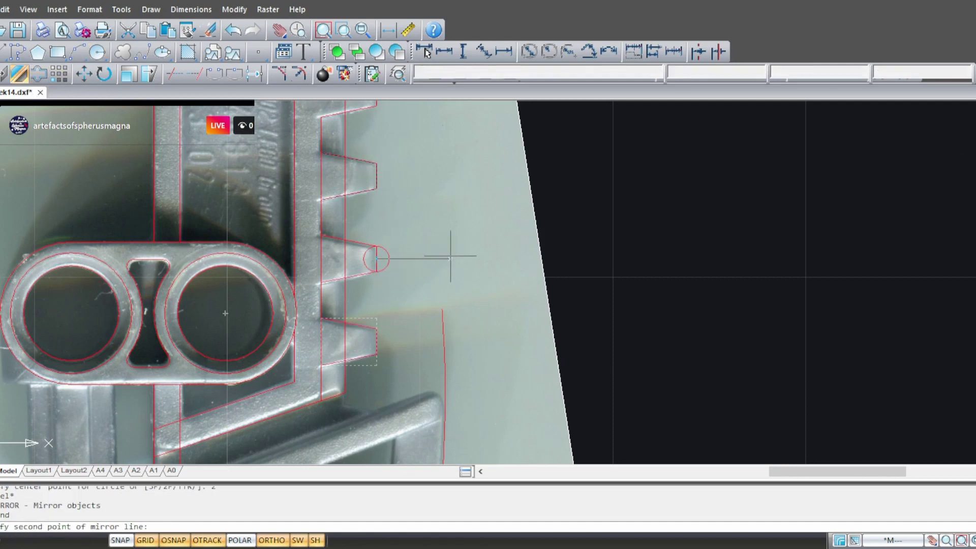
left_click(453, 259)
type("n")
key("Return")
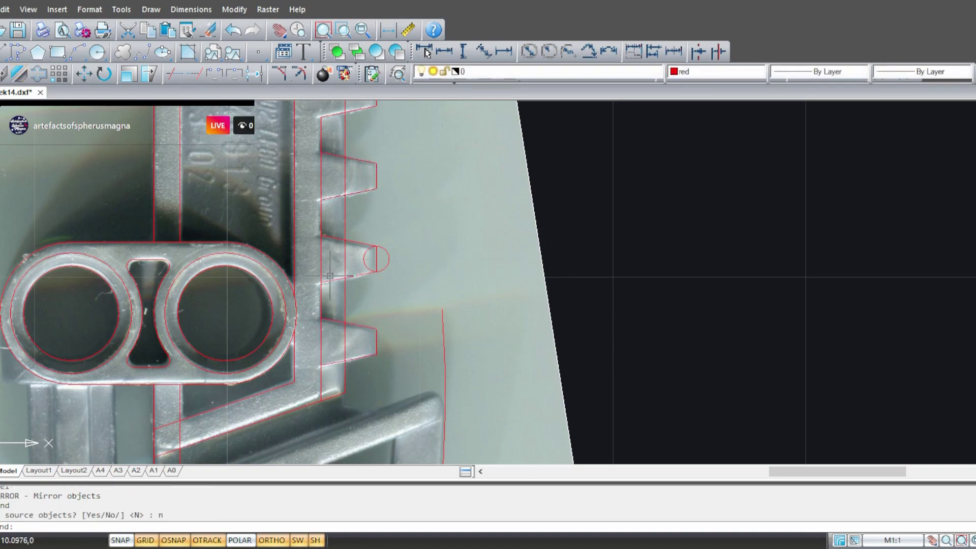
- Delete the construction circle at the third tooth's tip
scroll(370, 267, "up", 3)
left_click(432, 278)
left_click(414, 243)
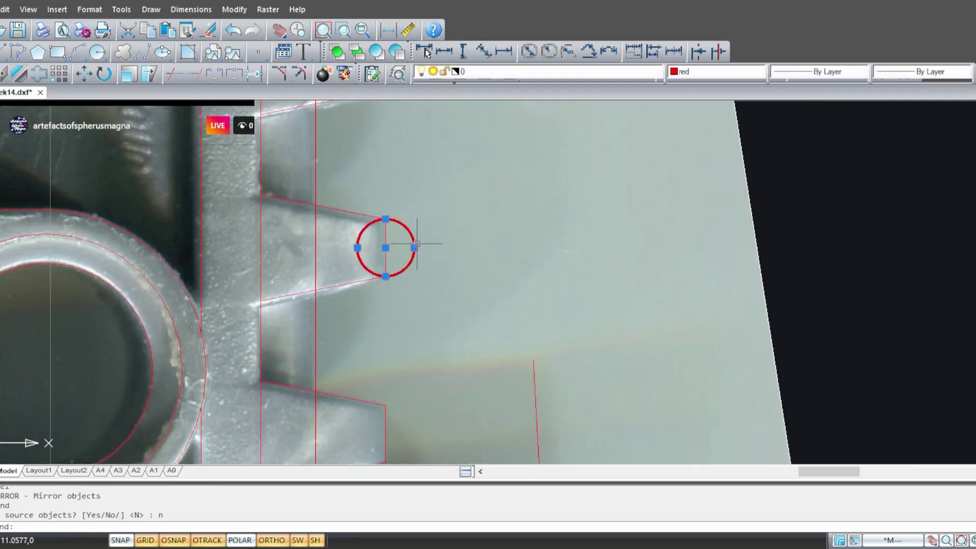
key("Delete")
- Trim away the inner vertical line inside all four teeth and the root line across the base of the second tooth
scroll(413, 245, "down", 3)
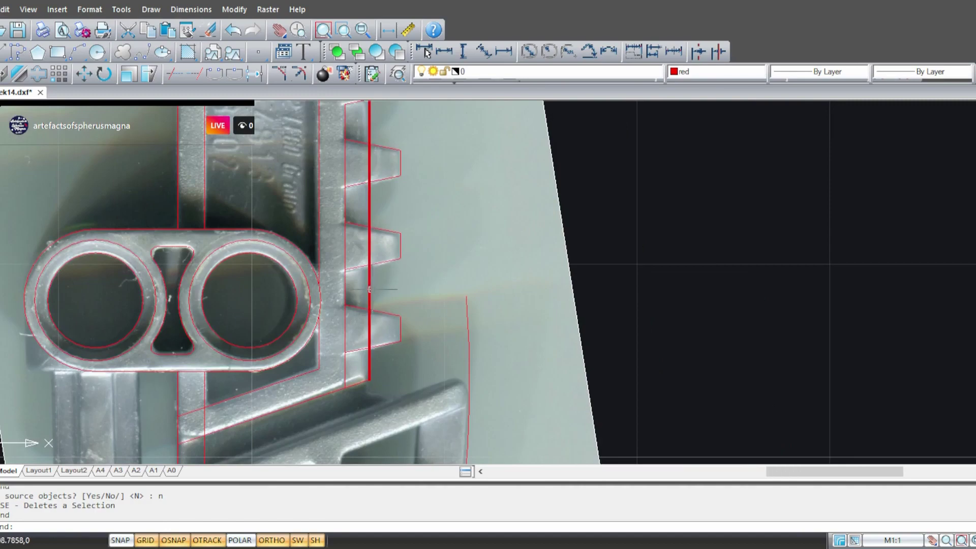
left_click(173, 74)
scroll(362, 244, "up", 5)
key("Return")
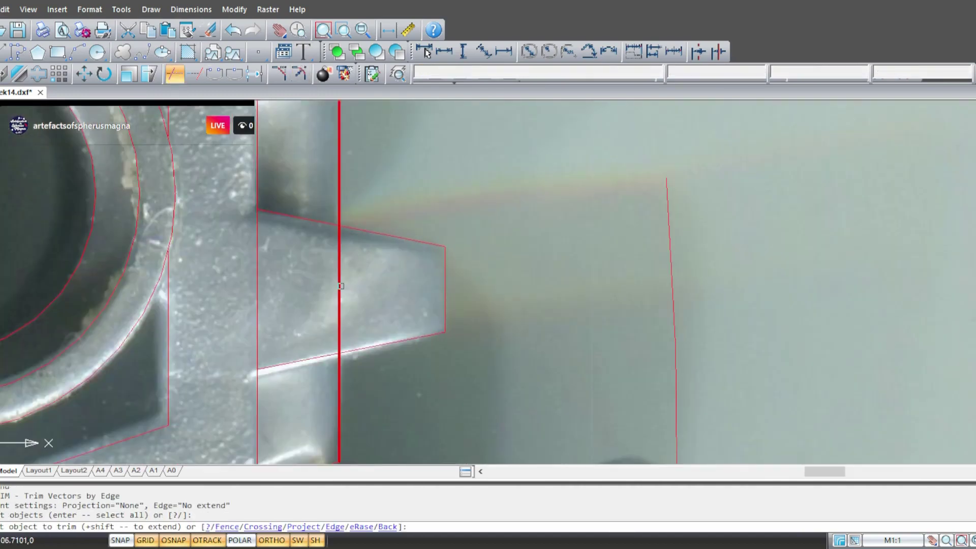
scroll(341, 274, "down", 2)
mouse_move(345, 210)
middle_mouse_down()
mouse_move(386, 356)
mouse_move(336, 180)
mouse_move(364, 371)
middle_mouse_up()
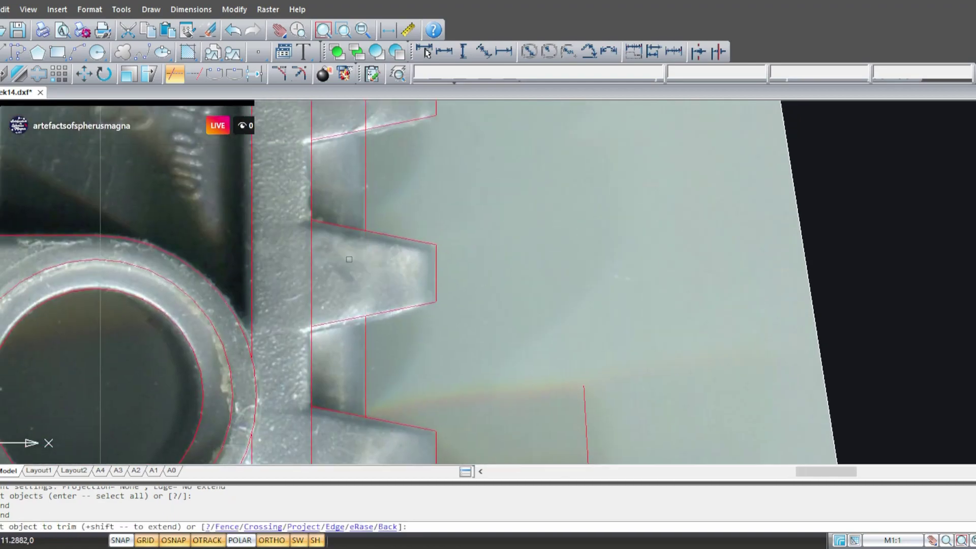
mouse_move(350, 260)
middle_mouse_down()
mouse_move(372, 432)
mouse_move(392, 460)
middle_mouse_up()
left_click(425, 295)
left_click(338, 279)
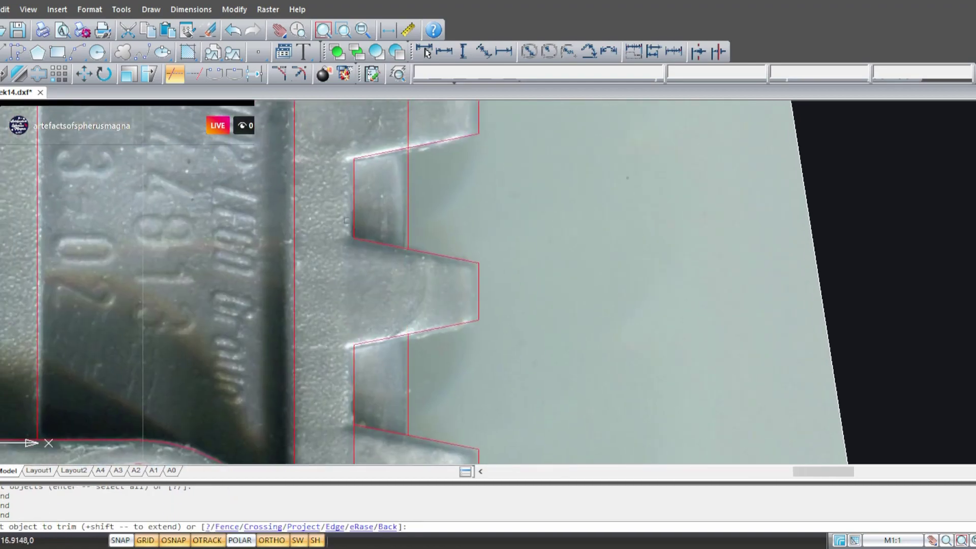
scroll(347, 221, "down", 2)
left_click(436, 283)
left_click(394, 300)
key("Return")
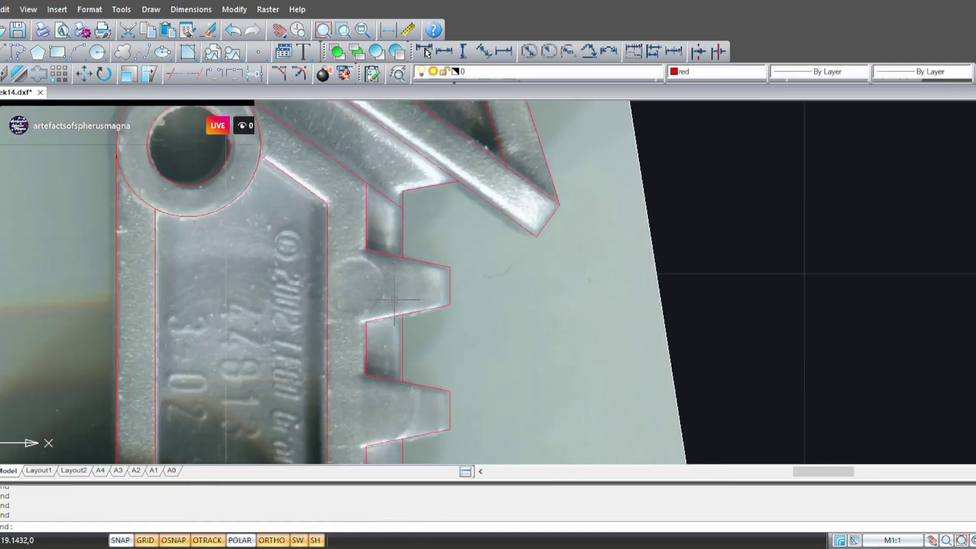
- Trim away the inner vertical line across the bases of the third and lowest rack teeth
scroll(394, 300, "down", 1)
middle_click_drag(414, 305, 382, 159)
scroll(331, 314, "up", 4)
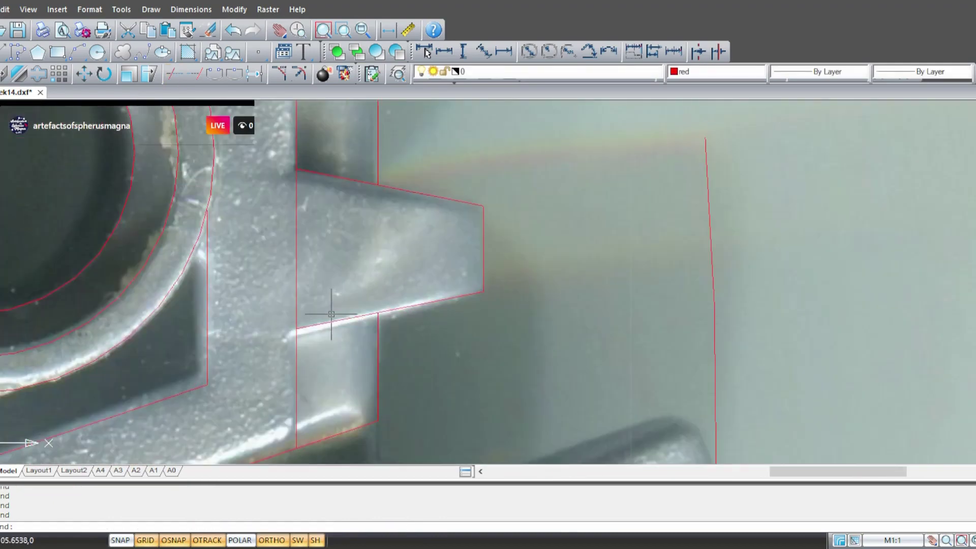
left_click(175, 74)
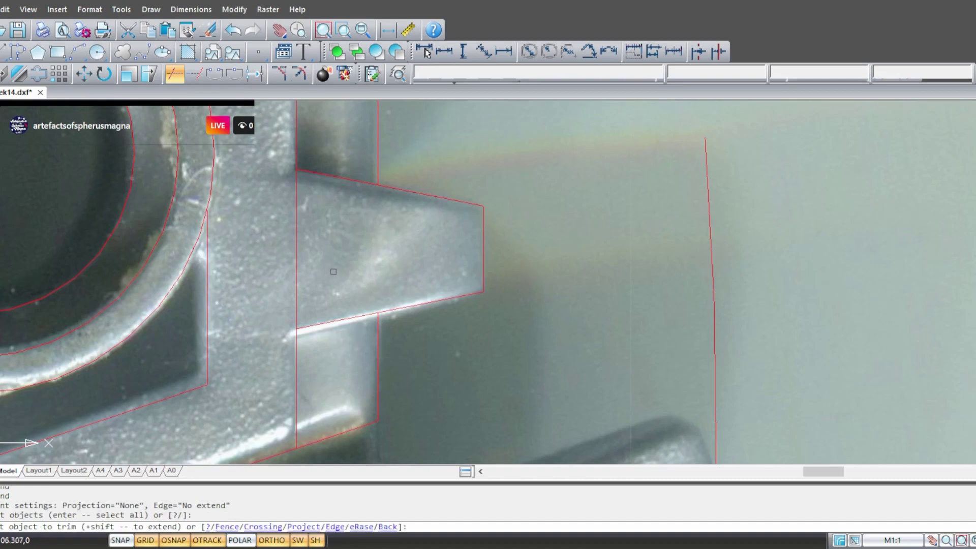
left_click(298, 252)
scroll(310, 243, "down", 2)
middle_click_drag(374, 367, 376, 376)
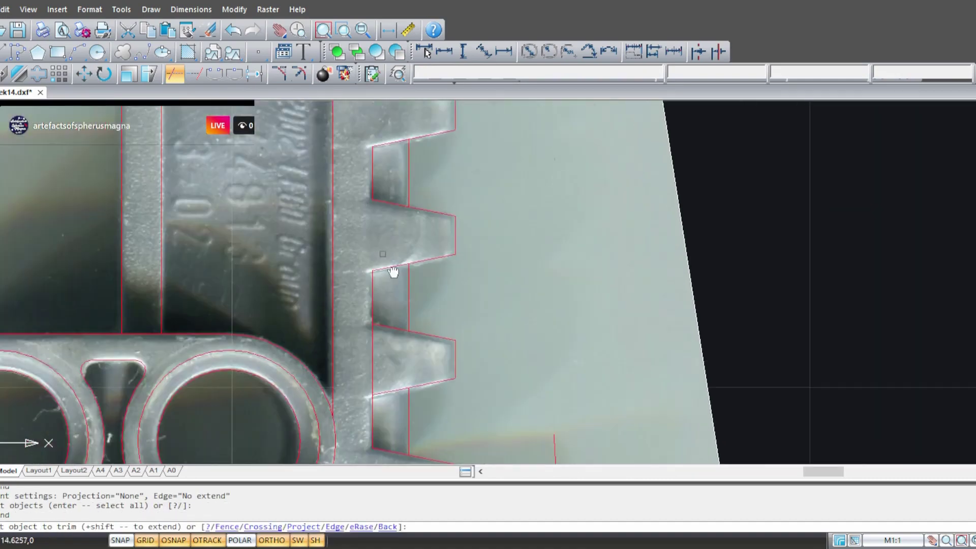
middle_click_drag(394, 272, 402, 413)
scroll(432, 156, "up", 4)
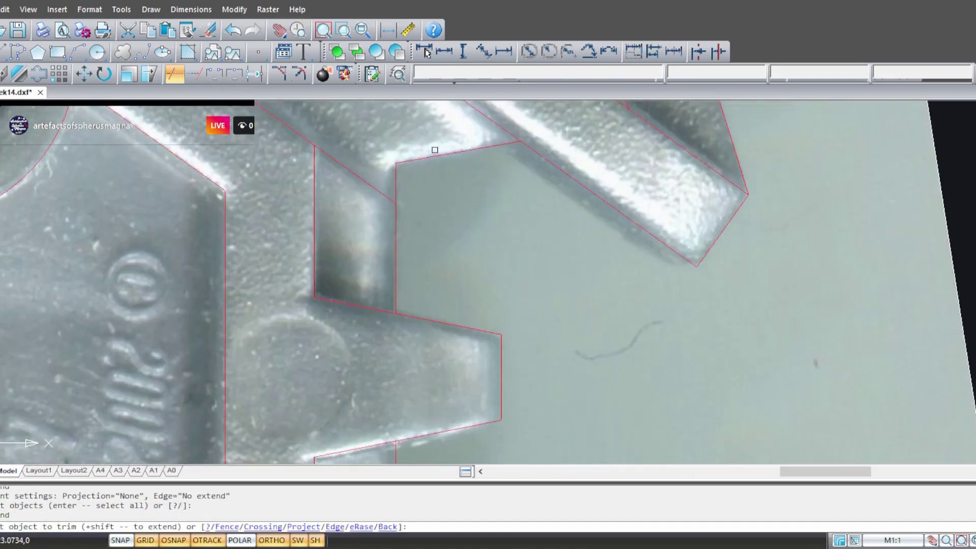
middle_click_drag(394, 227, 401, 262)
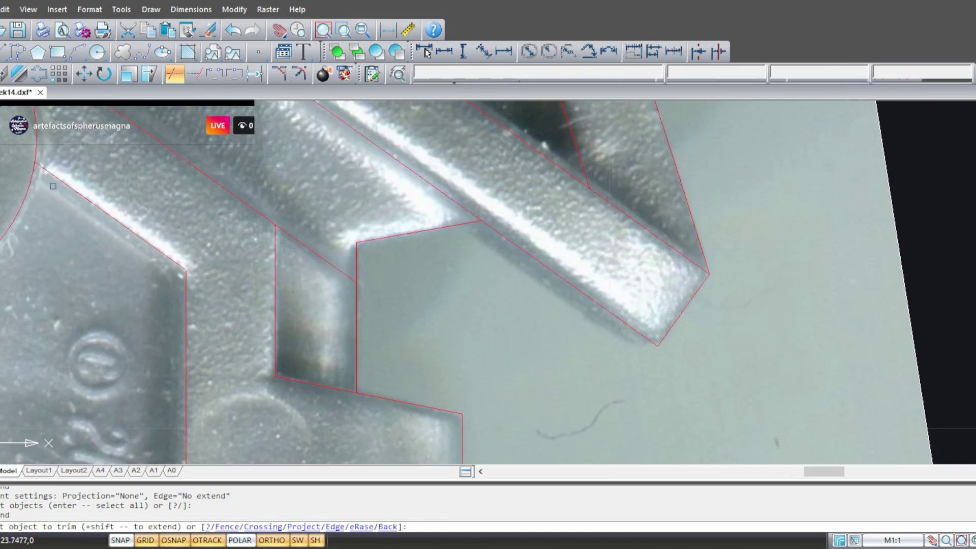
scroll(339, 199, "down", 3)
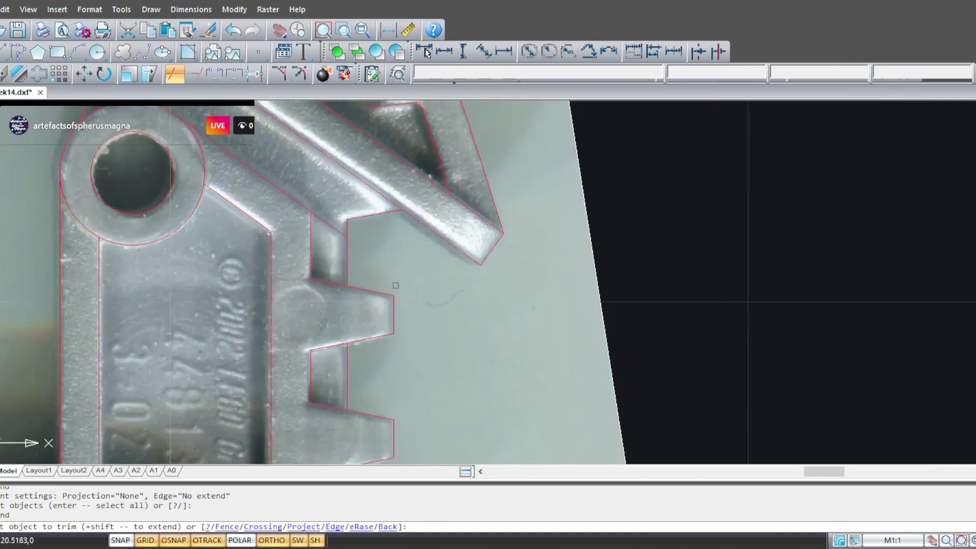
scroll(412, 136, "up", 3)
mouse_move(374, 276)
middle_mouse_down()
mouse_move(398, 202)
mouse_move(381, 142)
middle_mouse_up()
left_click(322, 224)
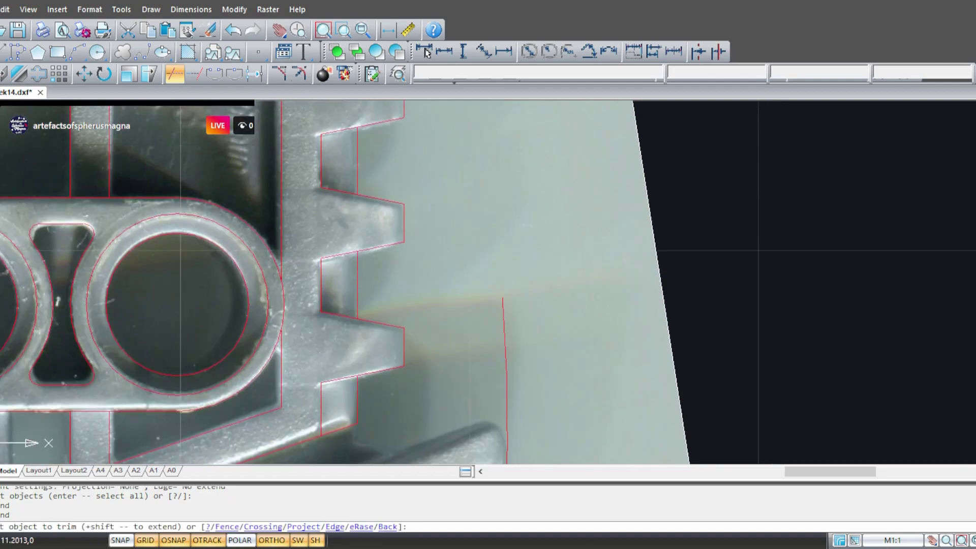
mouse_move(370, 295)
middle_mouse_down()
mouse_move(464, 154)
mouse_move(486, 243)
mouse_move(461, 294)
middle_mouse_up()
key("Return")
- Examine the traced outline along the rack teeth, the slanted arm above them and the two large round holes
scroll(426, 392, "up", 2)
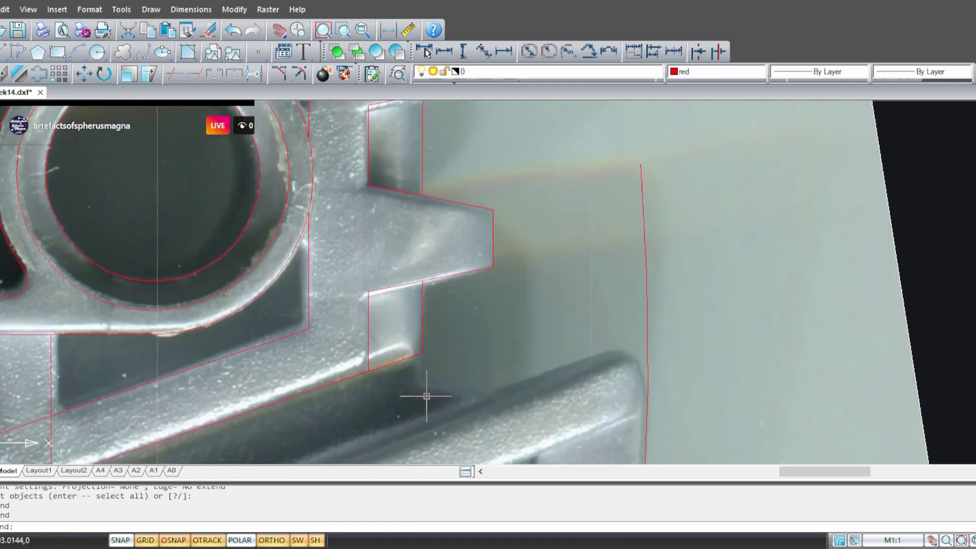
mouse_move(409, 377)
middle_mouse_down()
mouse_move(418, 321)
mouse_move(473, 228)
mouse_move(409, 422)
middle_mouse_up()
scroll(432, 325, "down", 3)
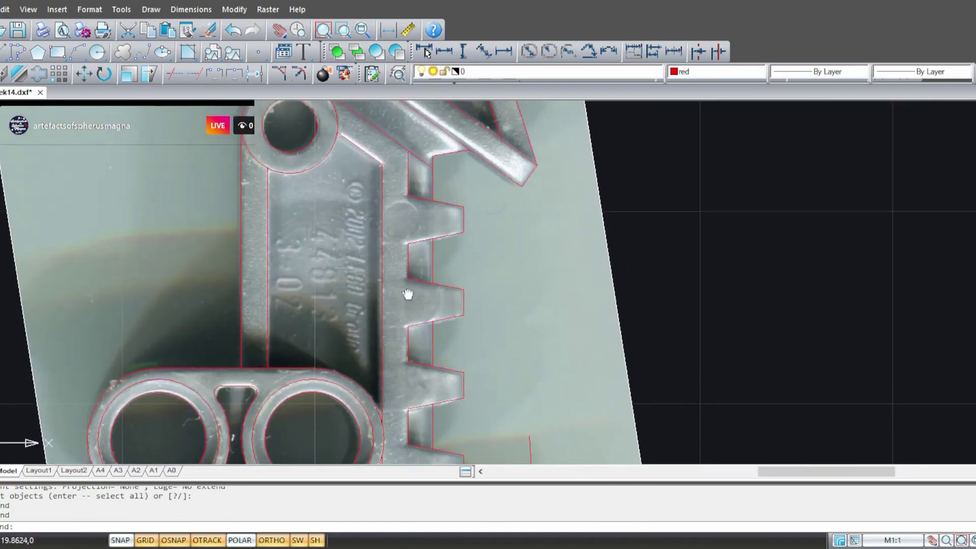
middle_click_drag(408, 294, 414, 403)
scroll(460, 280, "up", 5)
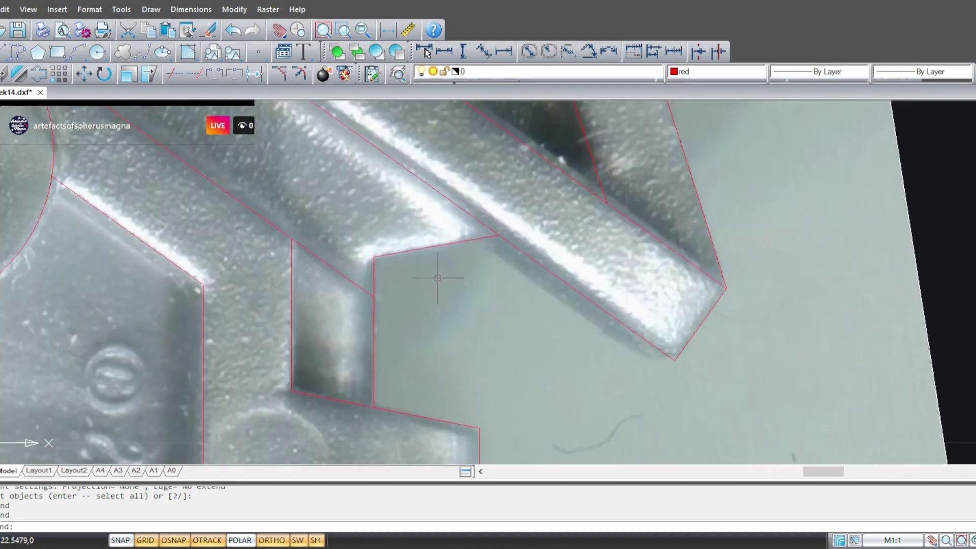
scroll(391, 254, "up", 2)
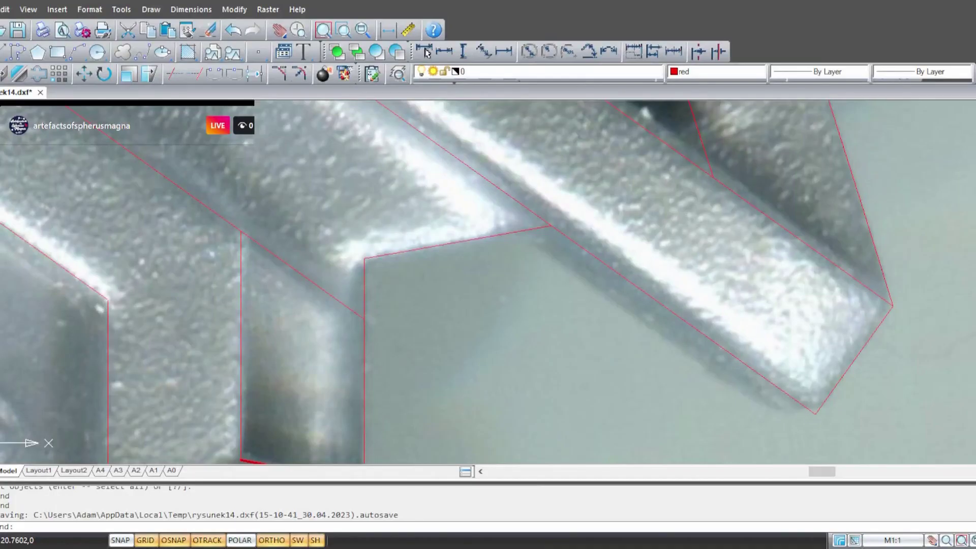
scroll(338, 277, "down", 2)
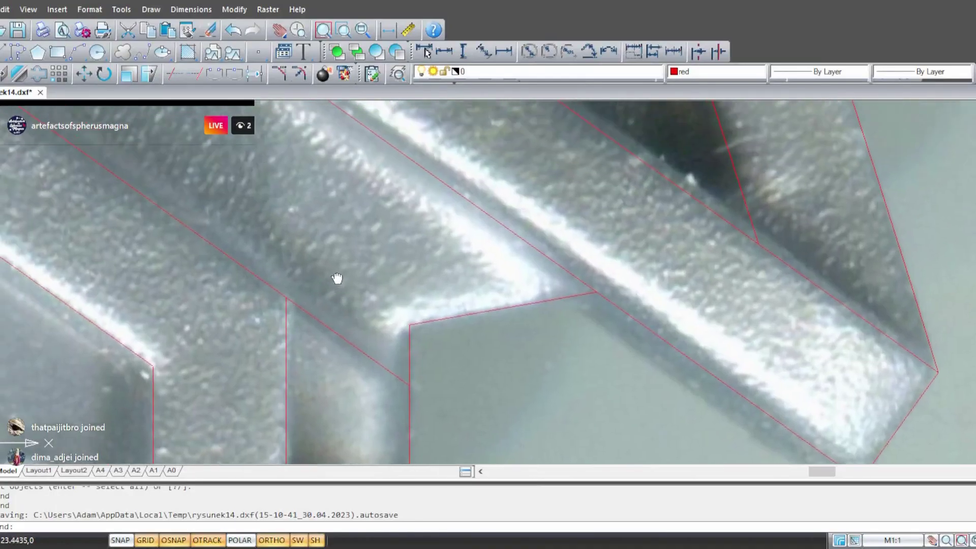
scroll(490, 384, "down", 2)
scroll(491, 383, "down", 2)
middle_click_drag(393, 320, 426, 208)
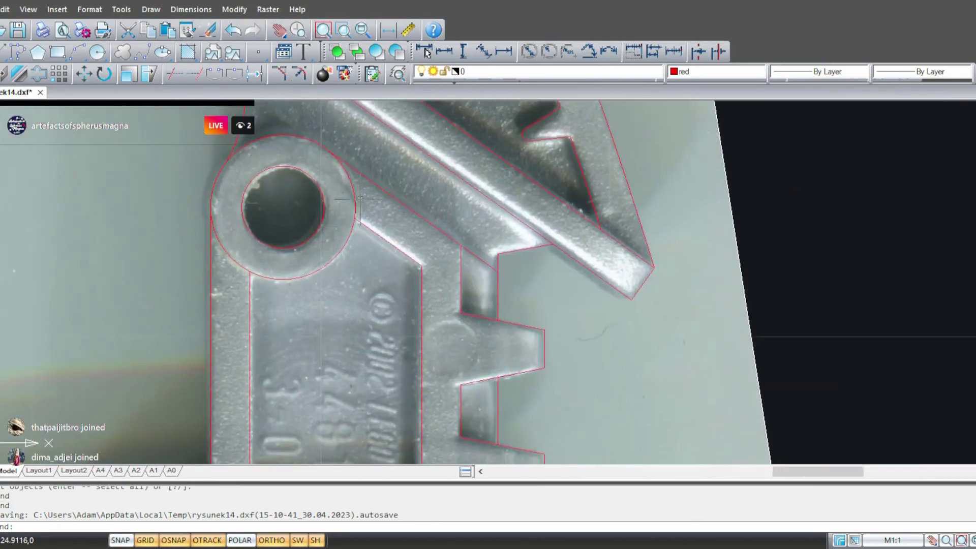
scroll(372, 267, "down", 2)
middle_click_drag(448, 346, 411, 232)
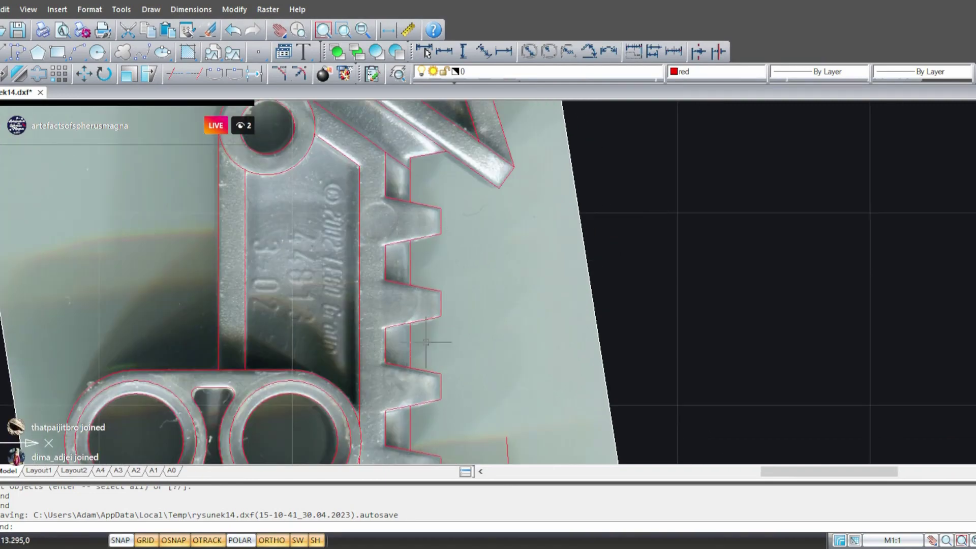
middle_click_drag(414, 299, 421, 262)
middle_click_drag(366, 203, 447, 388)
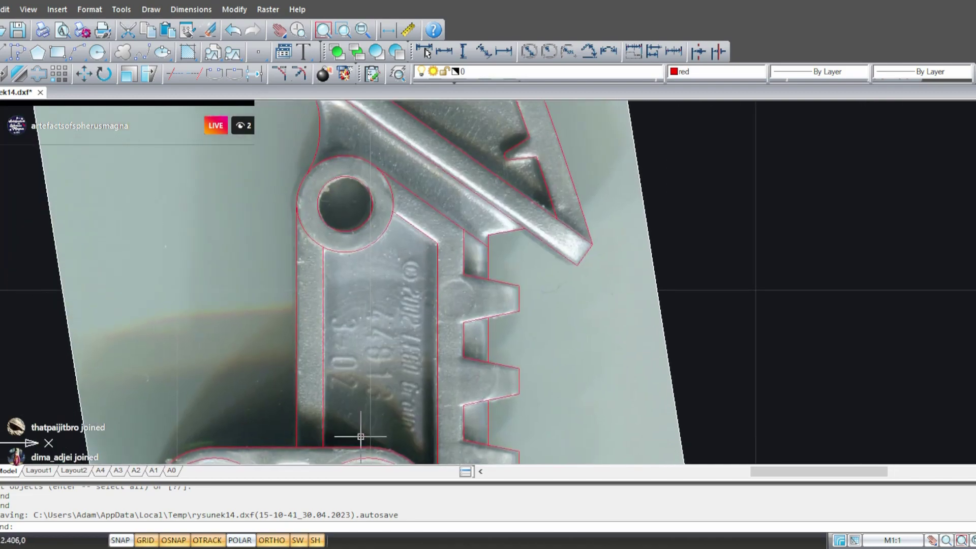
middle_click_drag(407, 385, 396, 349)
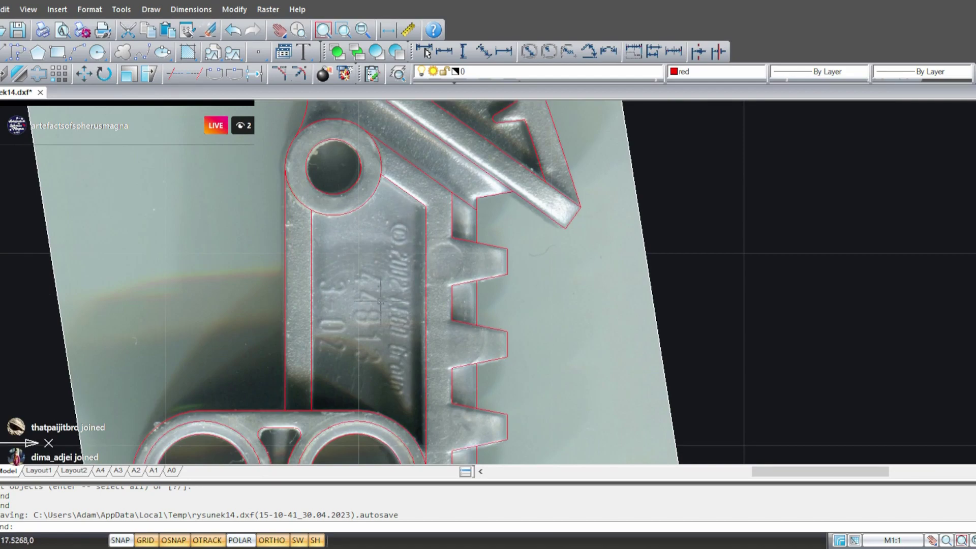
middle_click_drag(380, 365, 383, 267)
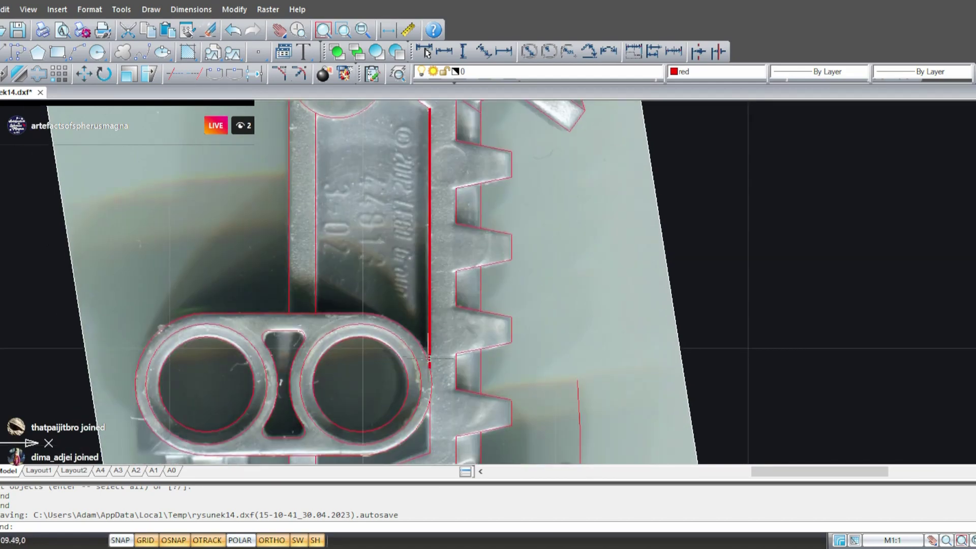
- With ortho off, draw a small three-point circle in the narrow corner between the right ring's outer arc and the vertical edge beside it
scroll(431, 378, "up", 1)
scroll(431, 377, "up", 3)
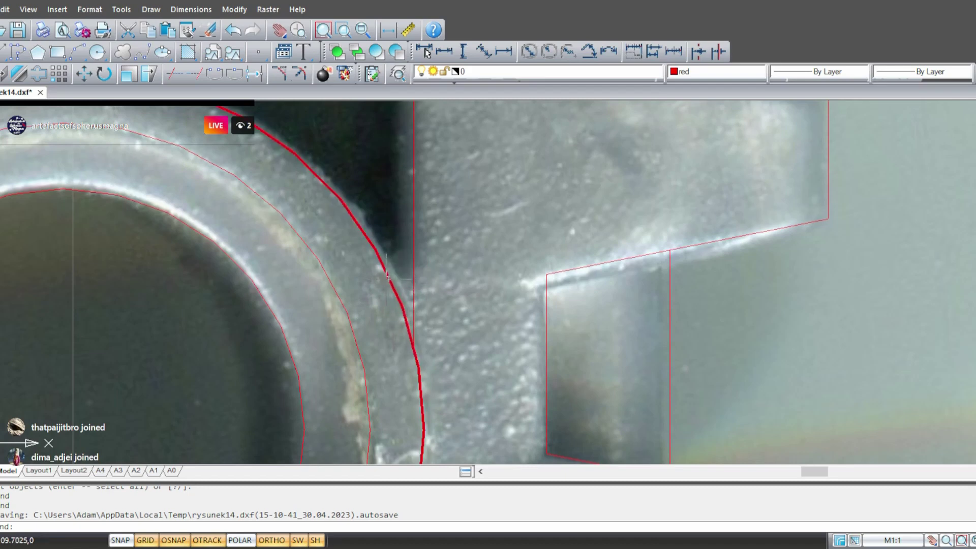
left_click(97, 51)
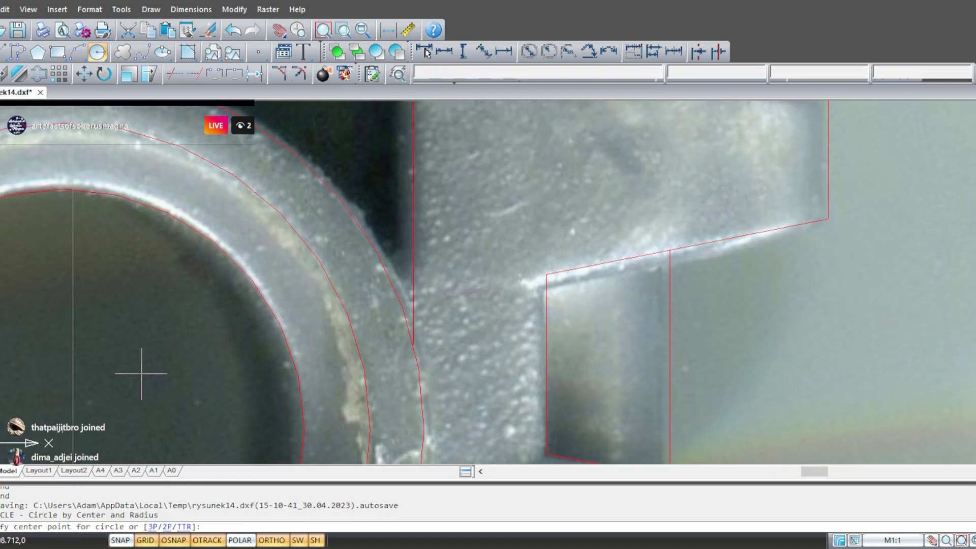
type("3")
key("Return")
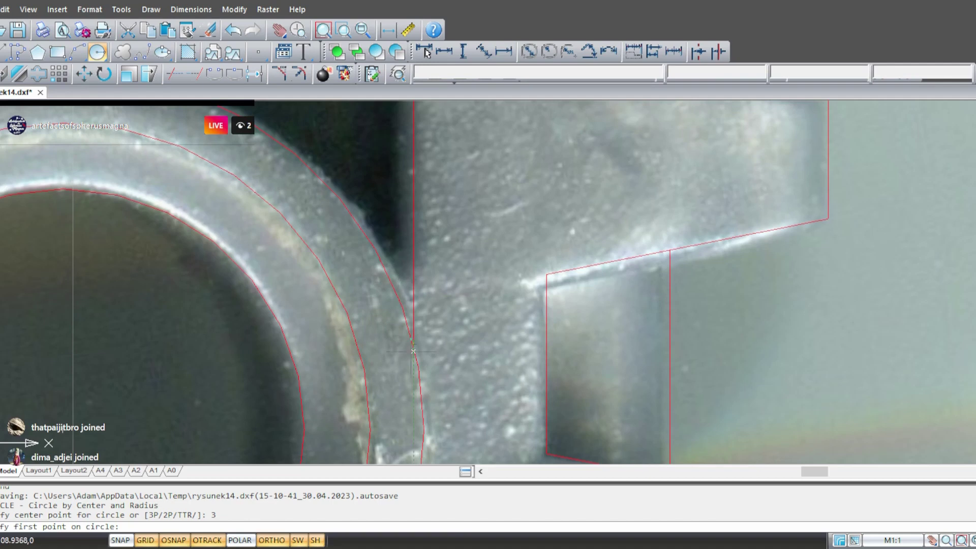
key("Tab")
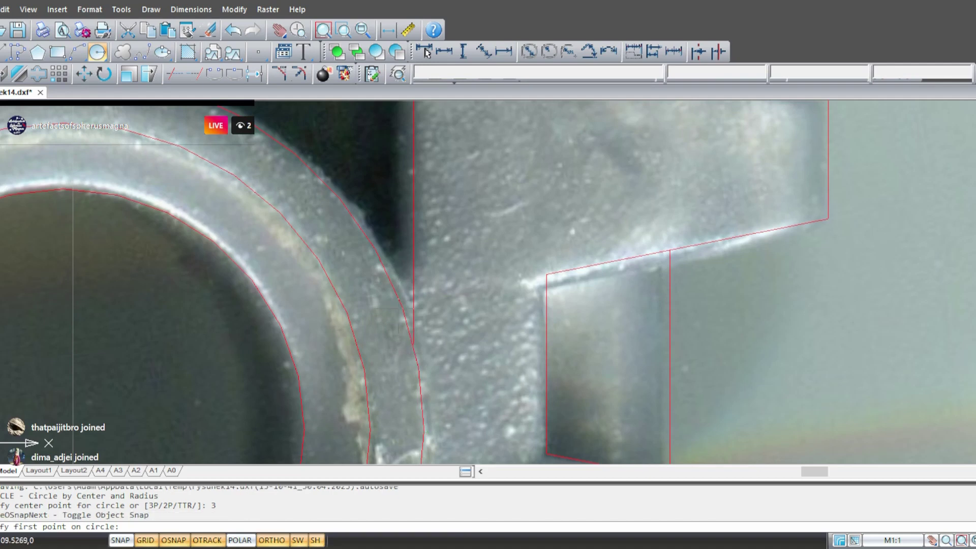
left_click(386, 271)
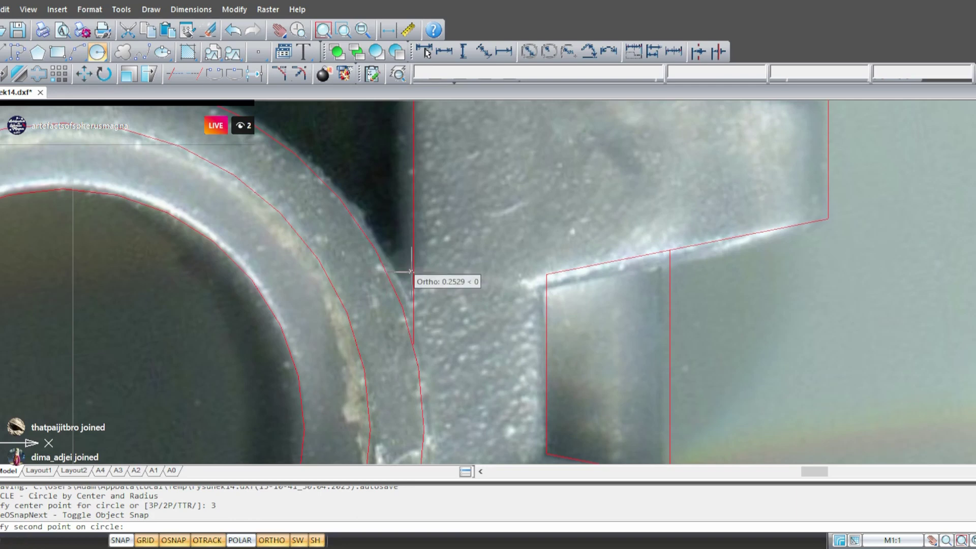
key("F8")
left_click(414, 264)
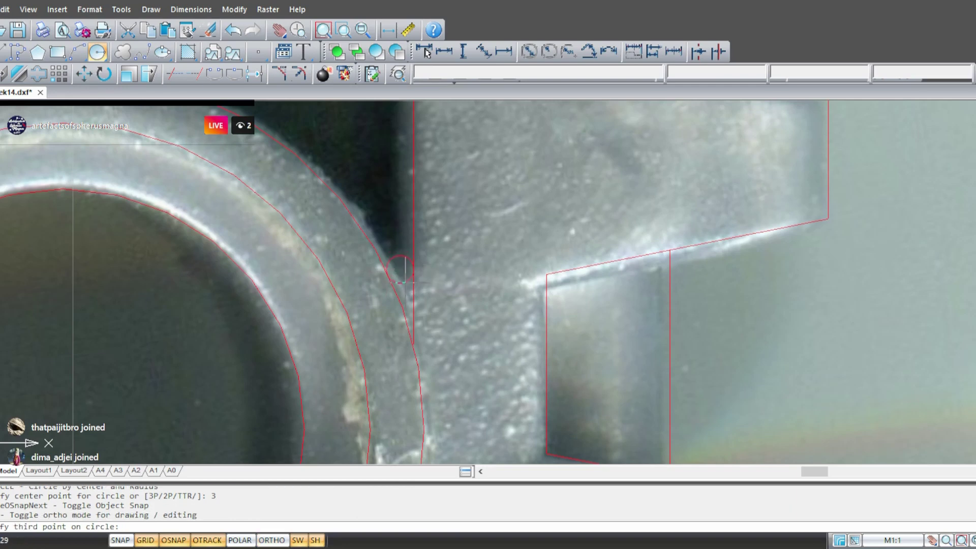
left_click(403, 280)
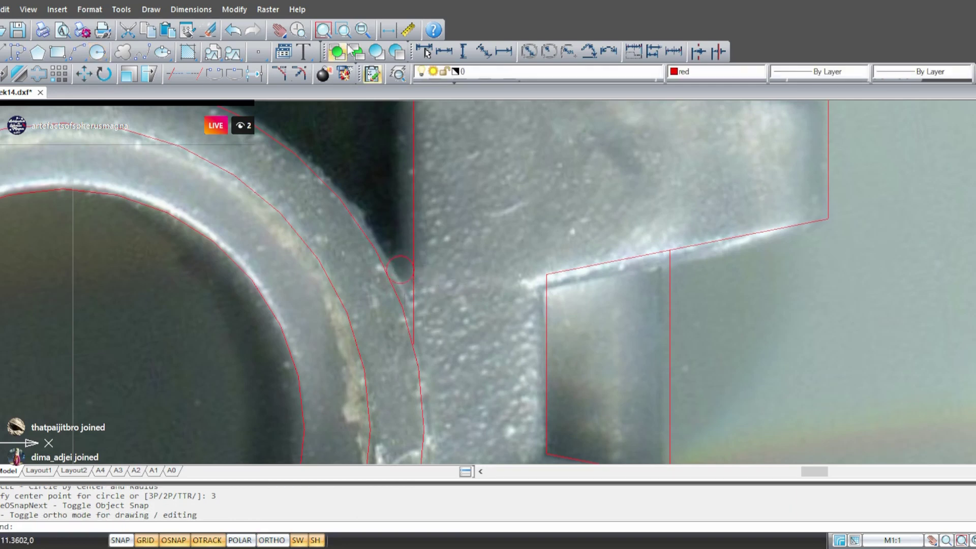
- Check the radius of the small corner circle with a radius dimension, without placing it
left_click(549, 51)
left_click(409, 259)
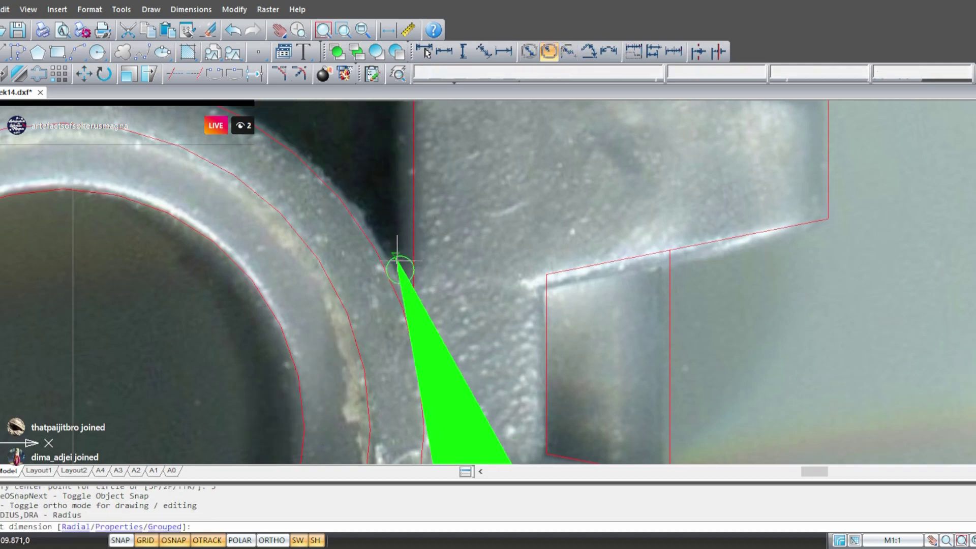
scroll(485, 262, "down", 5)
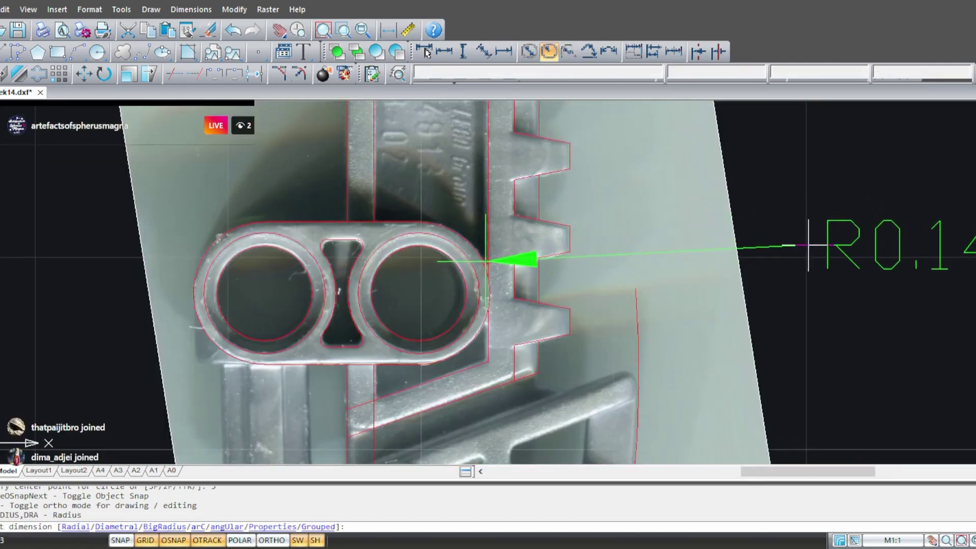
key("Escape")
- Delete the small three-point circle in the corner beside the right ring
scroll(498, 266, "up", 5)
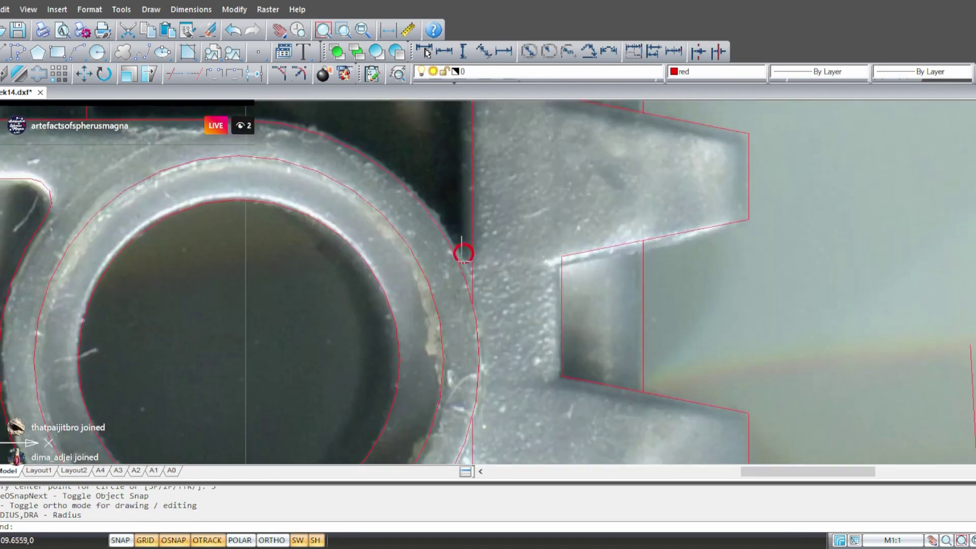
left_click(460, 250)
key("Delete")
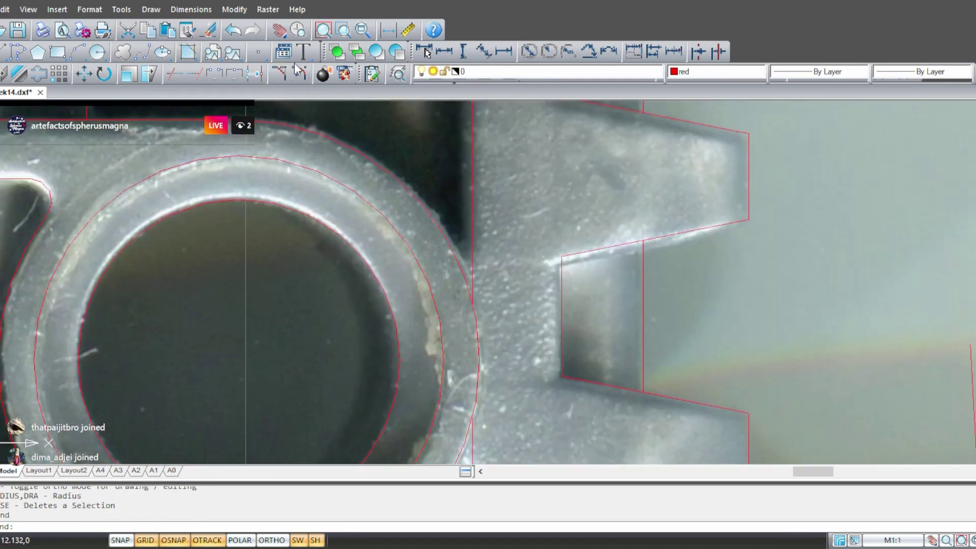
- Draw a circle of radius 0.15 tangent to the right ring's outer arc and the vertical edge beside it
left_click(97, 52)
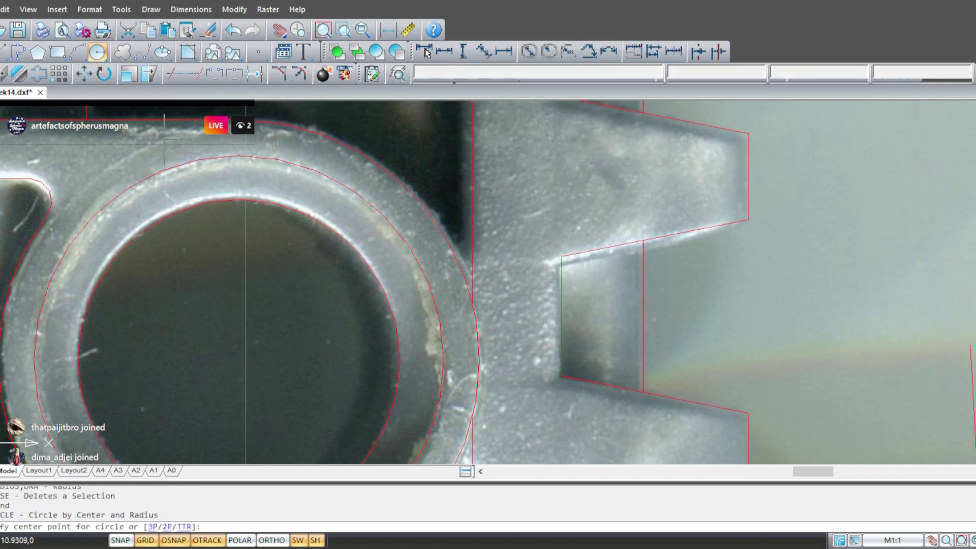
type("t")
key("Return")
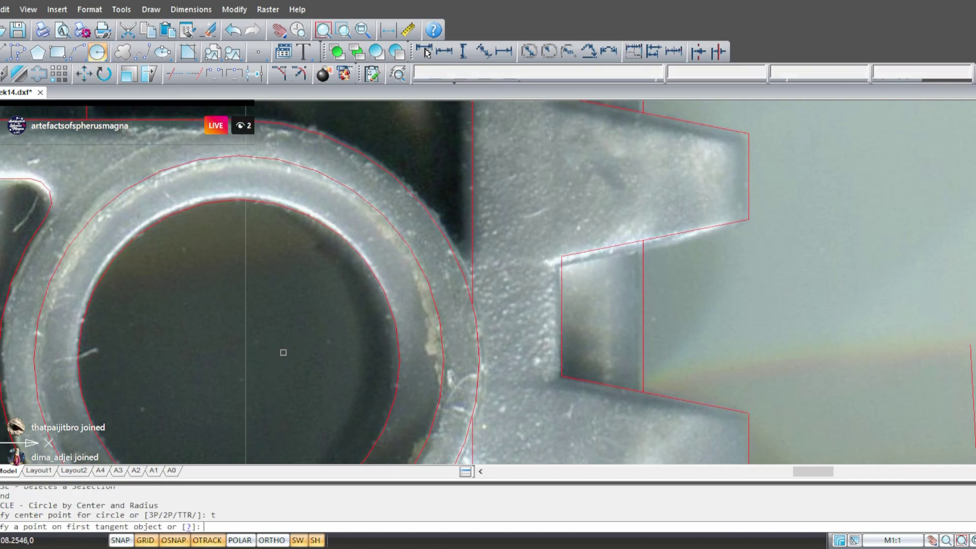
left_click(429, 208)
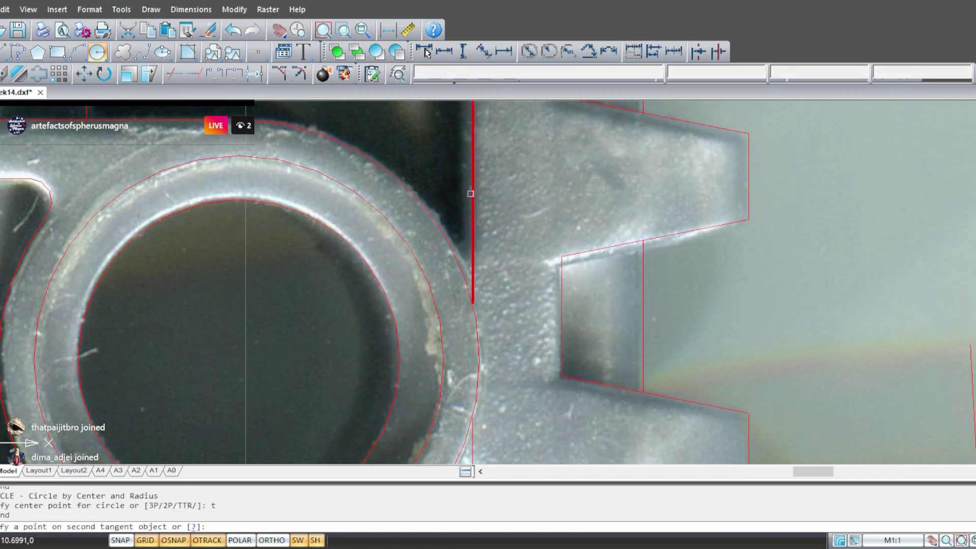
left_click(472, 192)
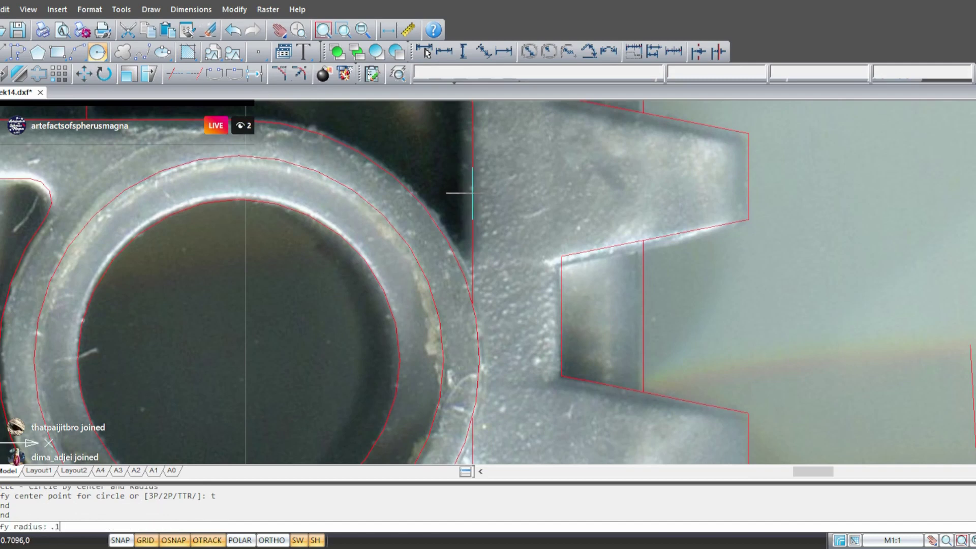
key("Return")
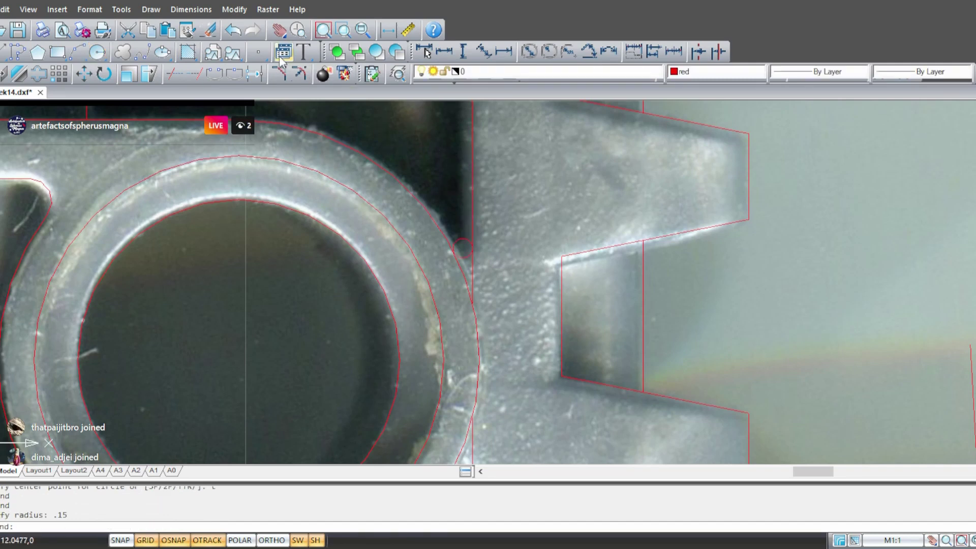
- Trim the upper part of the small tangent circle and the vertical edge below it, leaving a rounded corner beside the right ring
left_click(175, 74)
scroll(516, 273, "up", 3)
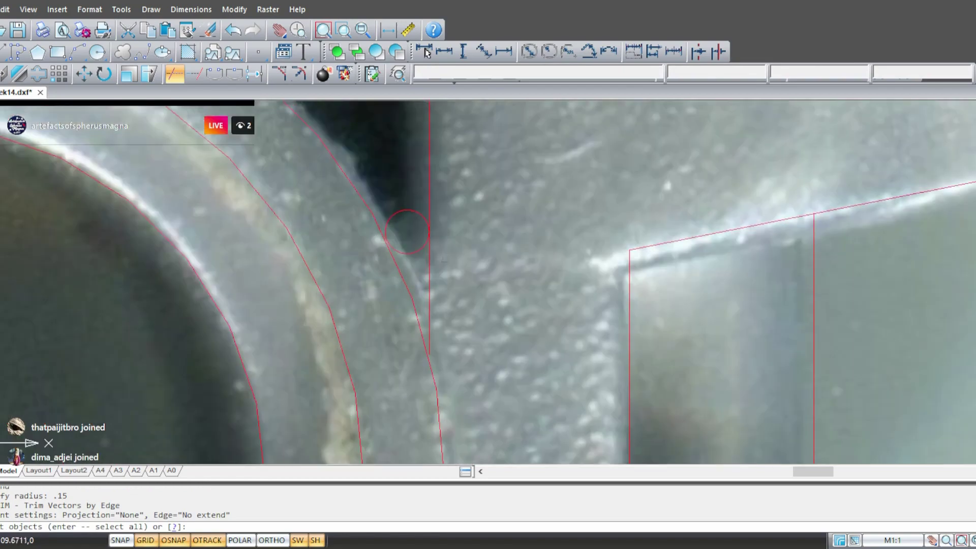
key("Return")
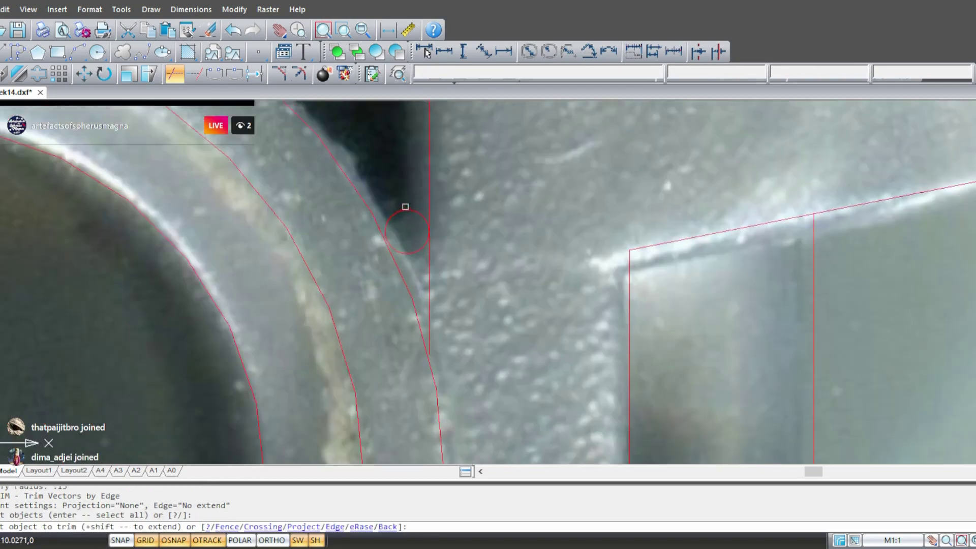
left_click(407, 209)
scroll(412, 209, "down", 1)
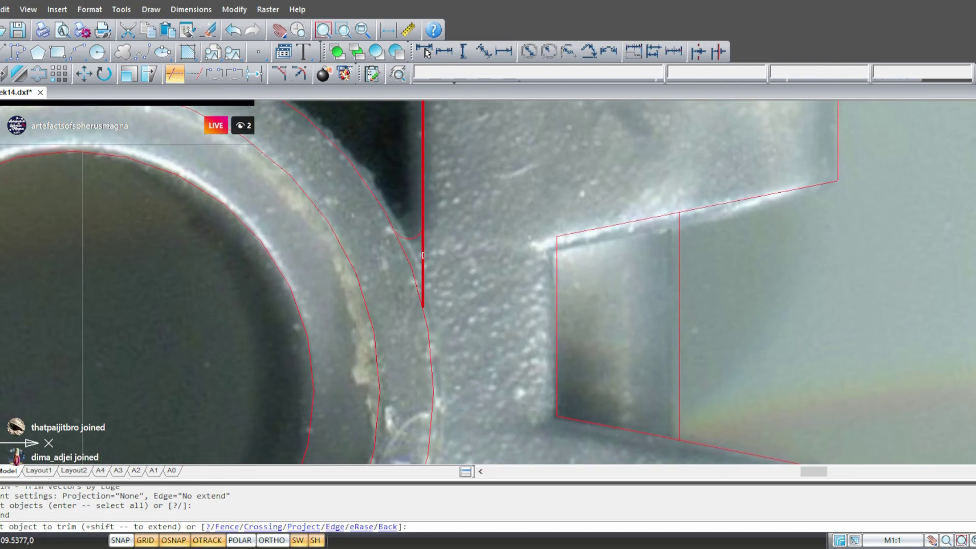
left_click(423, 256)
scroll(454, 275, "down", 1)
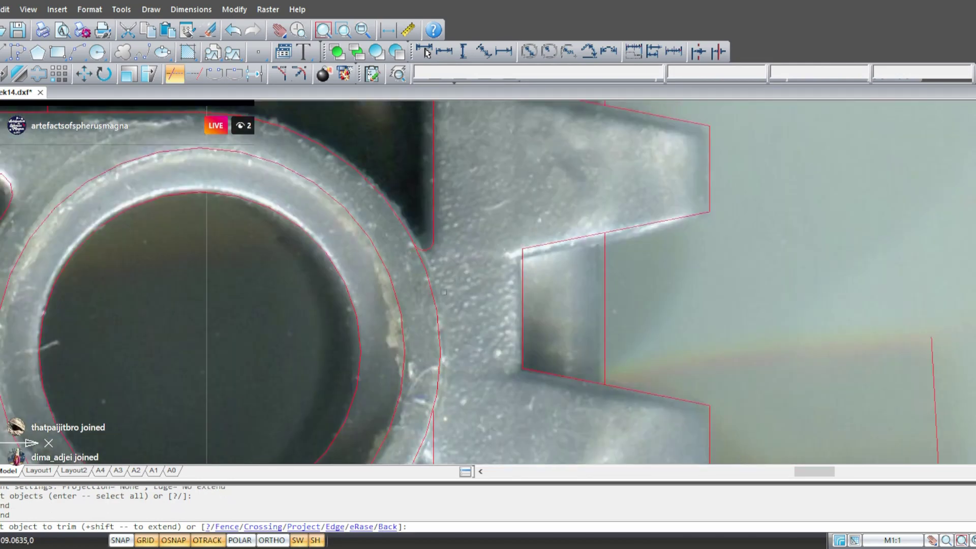
middle_click_drag(428, 427, 444, 260)
key("Escape")
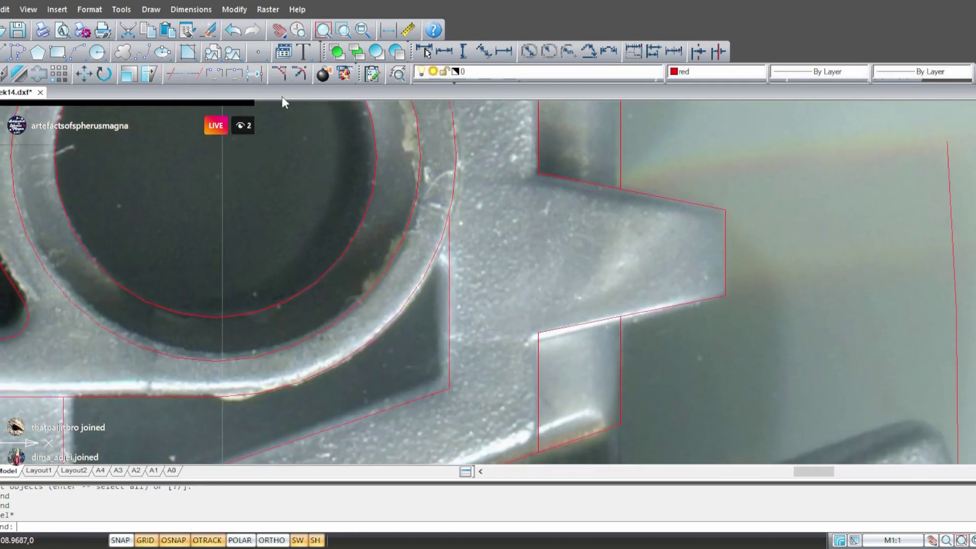
- Draw a circle of radius 0.15 tangent to the right ring's lower outer arc and the vertical edge of the opening below it
left_click(98, 54)
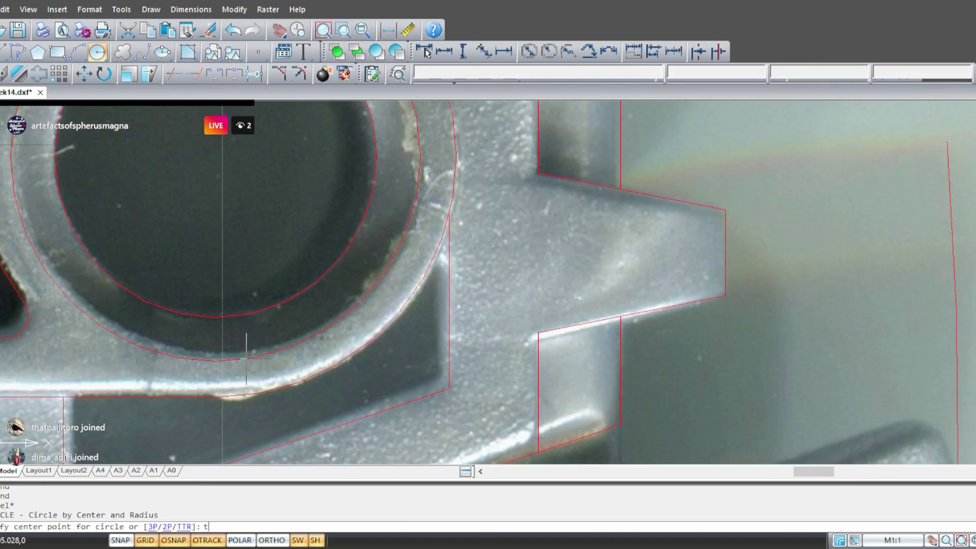
type("t")
key("Return")
left_click(404, 316)
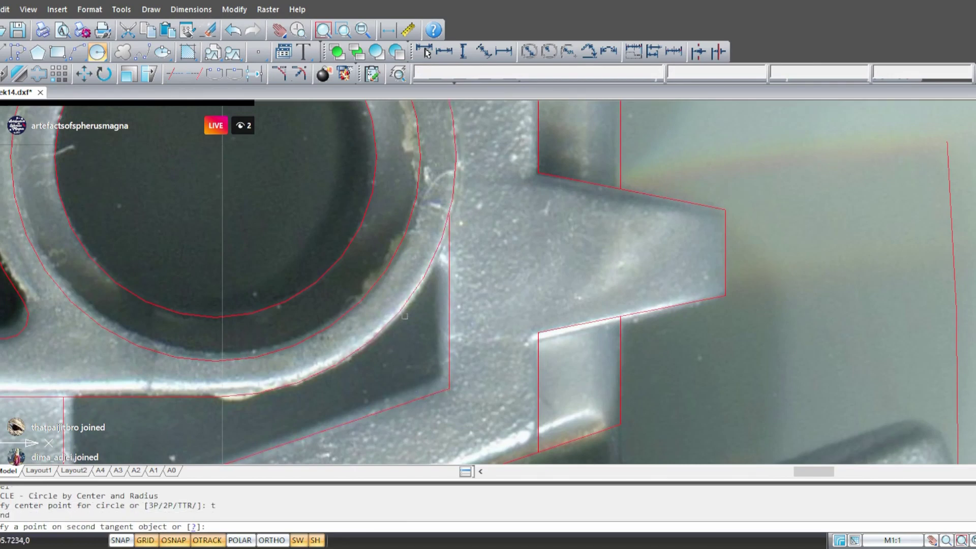
left_click(448, 301)
left_click(447, 301)
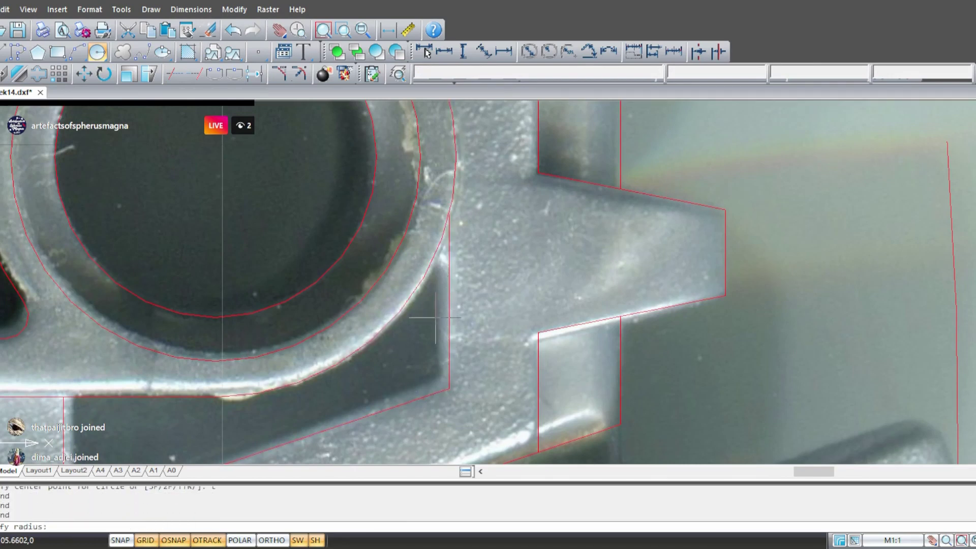
type(".15")
key("Return")
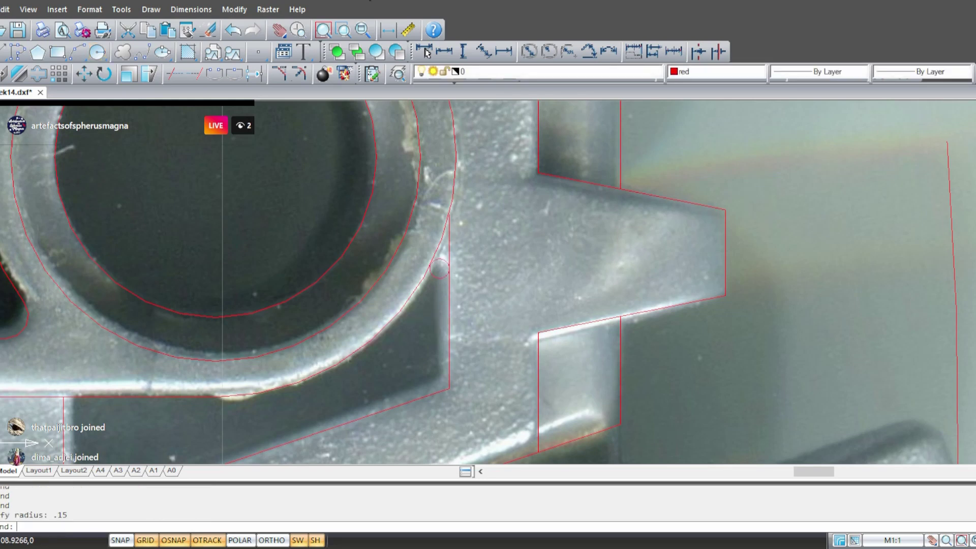
- Trim the small tangent circle and the excess vertical edge at the lower corner beside the right ring, using all objects as cutting edges
left_click(175, 74)
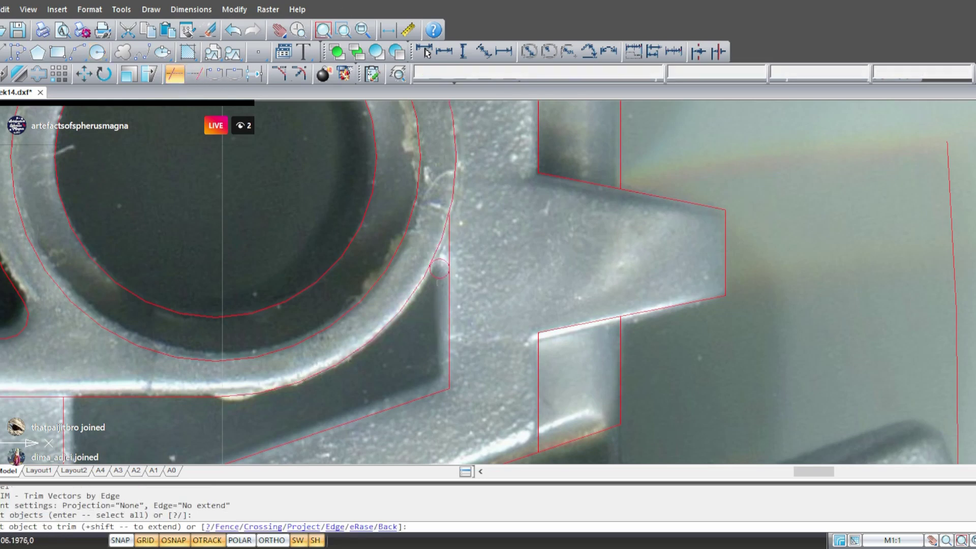
- Trim the excess circle arc and the vertical line's overhang, leaving a rounded tip on the pocket beside the right-hand ring
left_click(436, 275)
left_click(451, 239)
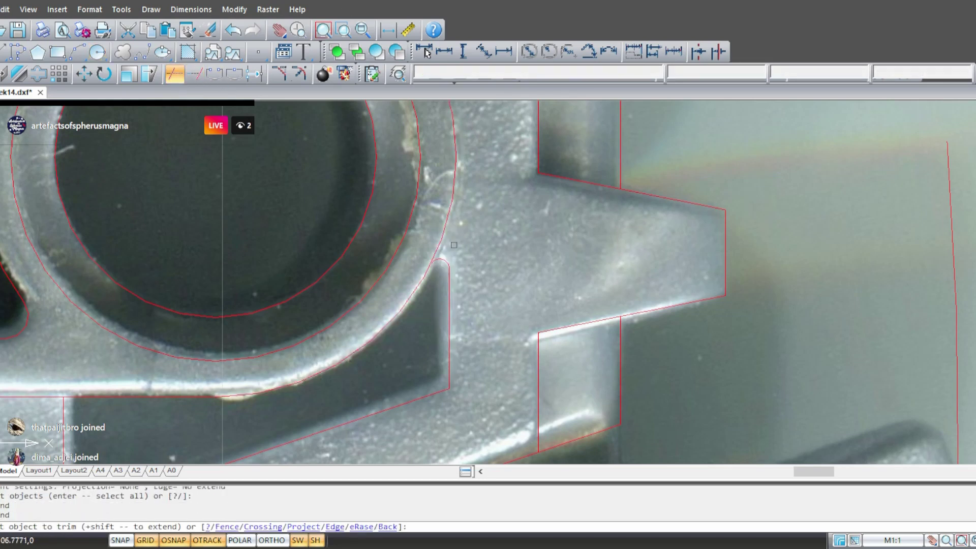
middle_click_drag(459, 184, 628, 429)
scroll(628, 429, "down", 2)
scroll(593, 339, "up", 5)
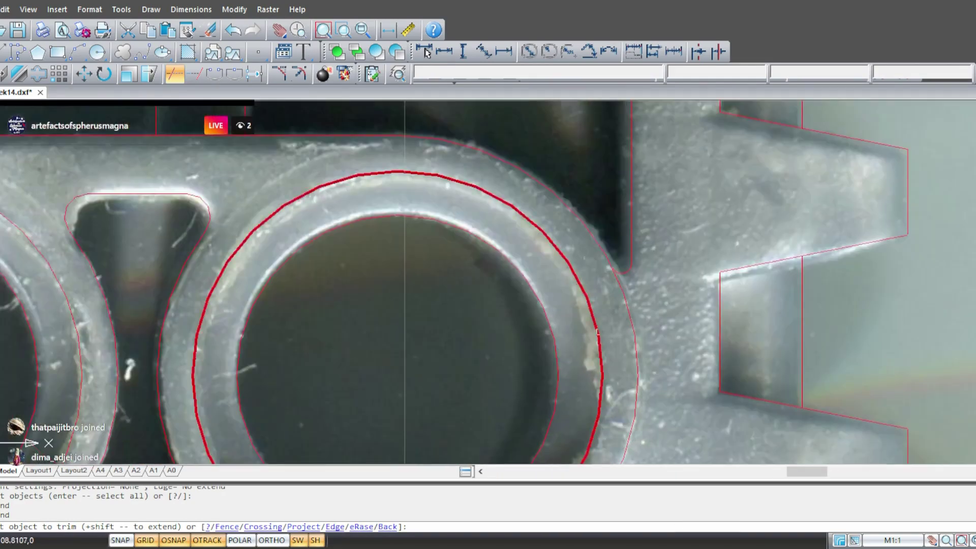
scroll(592, 339, "down", 3)
scroll(279, 349, "down", 1)
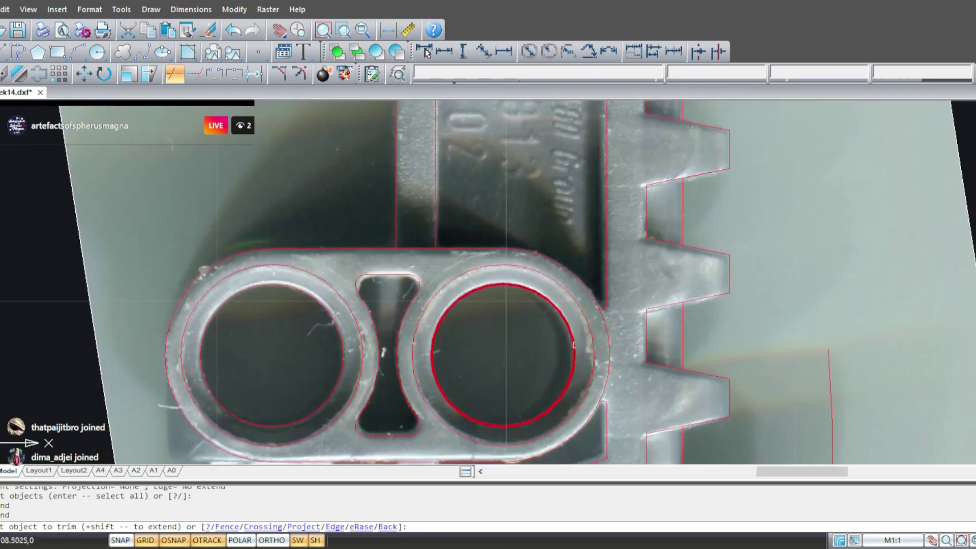
scroll(455, 273, "up", 1)
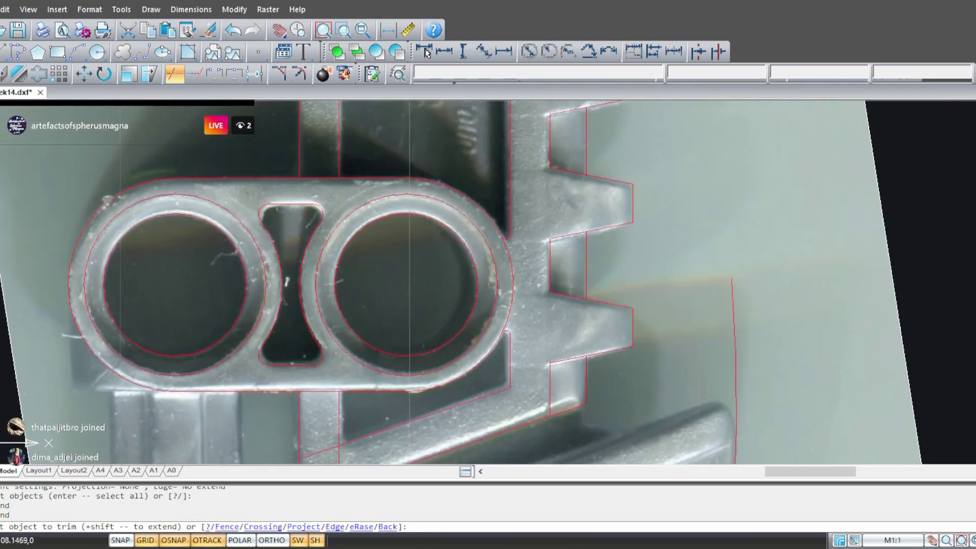
scroll(497, 314, "up", 2)
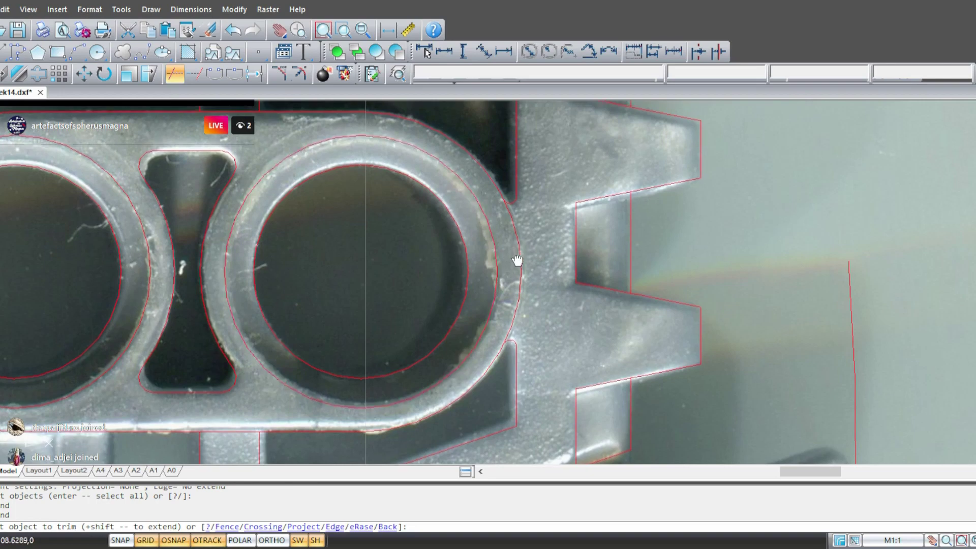
middle_click_drag(519, 261, 500, 310)
key("Escape")
- Examine the traced outline against the photo around the lowest tooth, the slanted rib and the pocket below the ring
mouse_move(551, 292)
middle_mouse_down()
mouse_move(425, 279)
mouse_move(402, 305)
mouse_move(407, 314)
mouse_move(424, 152)
middle_mouse_up()
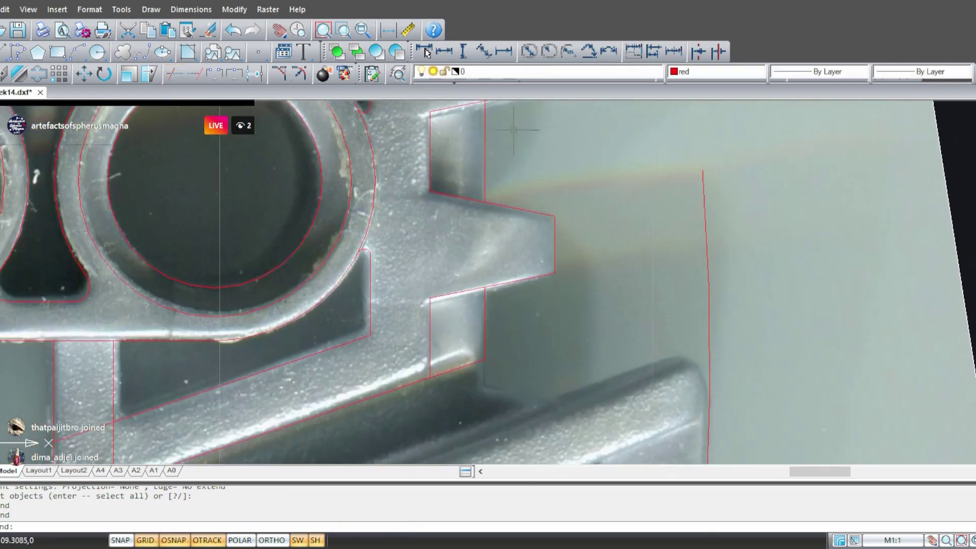
mouse_move(470, 320)
middle_mouse_down()
mouse_move(429, 130)
mouse_move(447, 235)
middle_mouse_up()
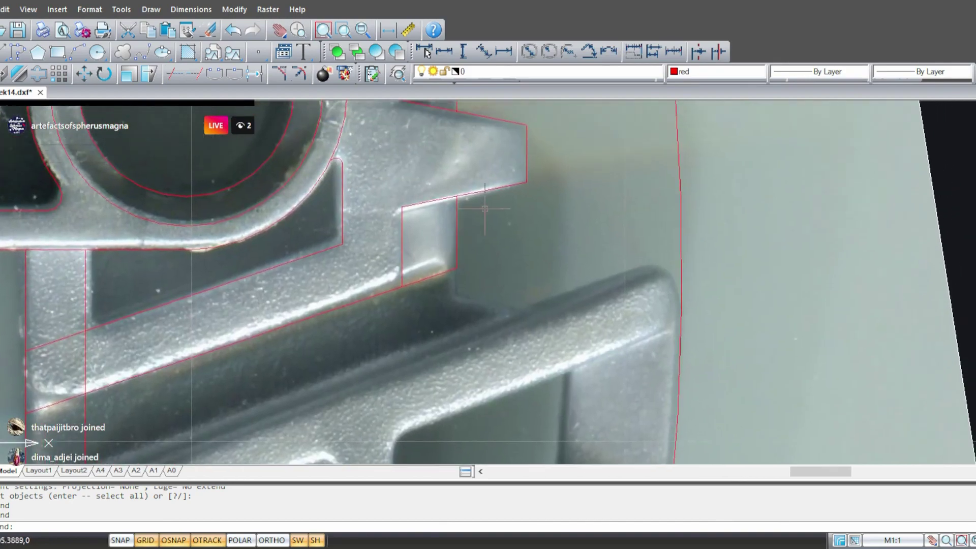
middle_click_drag(358, 243, 491, 294)
middle_click_drag(474, 177, 483, 257)
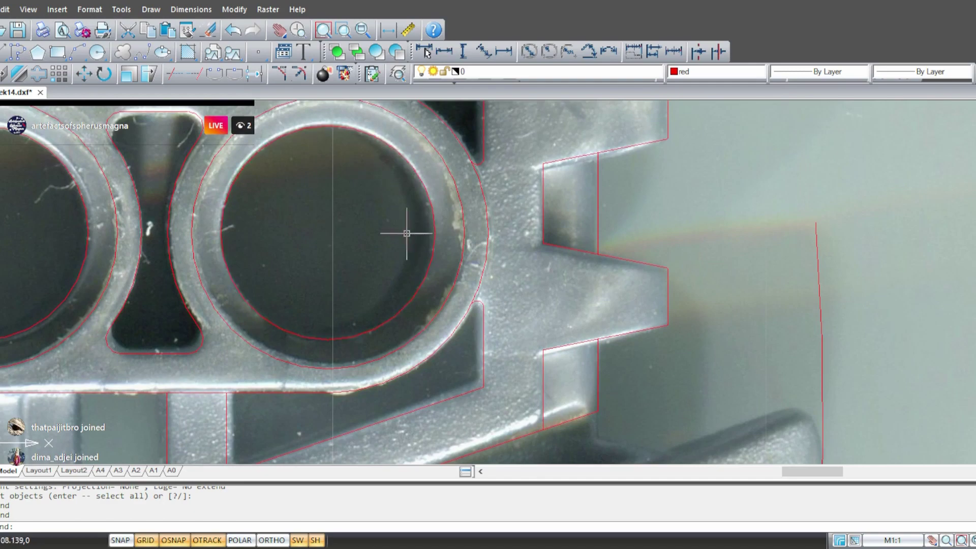
scroll(407, 234, "down", 3)
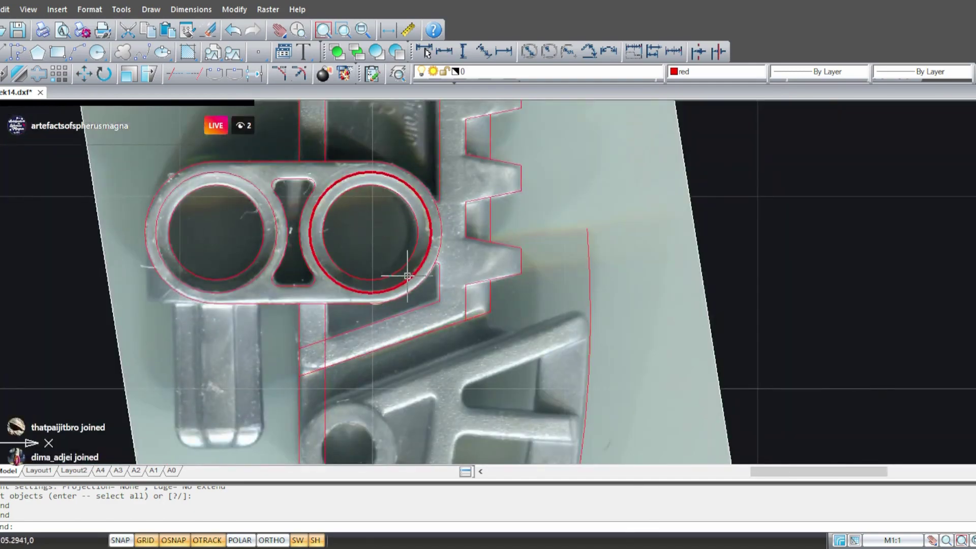
mouse_move(407, 276)
middle_mouse_down()
mouse_move(450, 290)
mouse_move(408, 298)
mouse_move(367, 280)
mouse_move(368, 238)
middle_mouse_up()
scroll(405, 253, "up", 4)
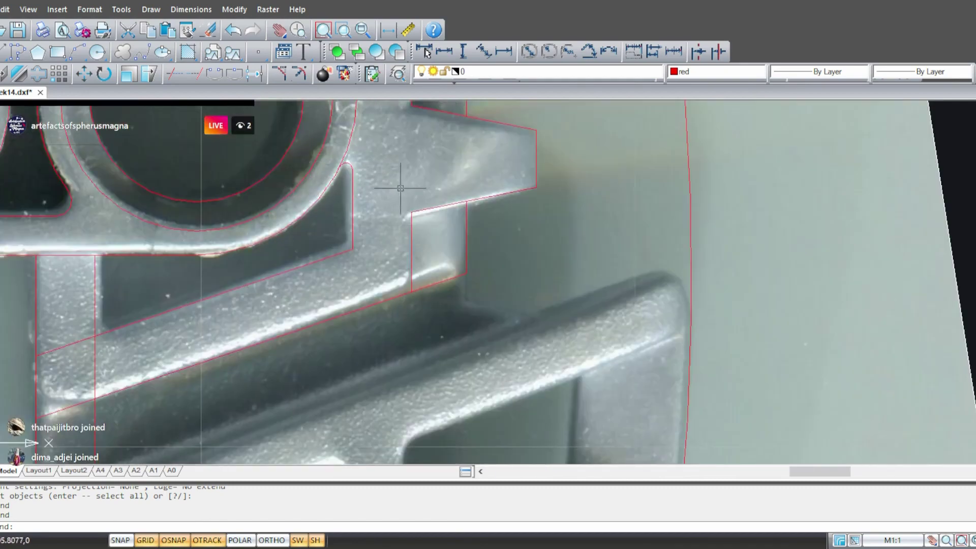
mouse_move(401, 188)
middle_mouse_down()
mouse_move(413, 147)
mouse_move(475, 124)
middle_mouse_up()
middle_click_drag(233, 224, 377, 199)
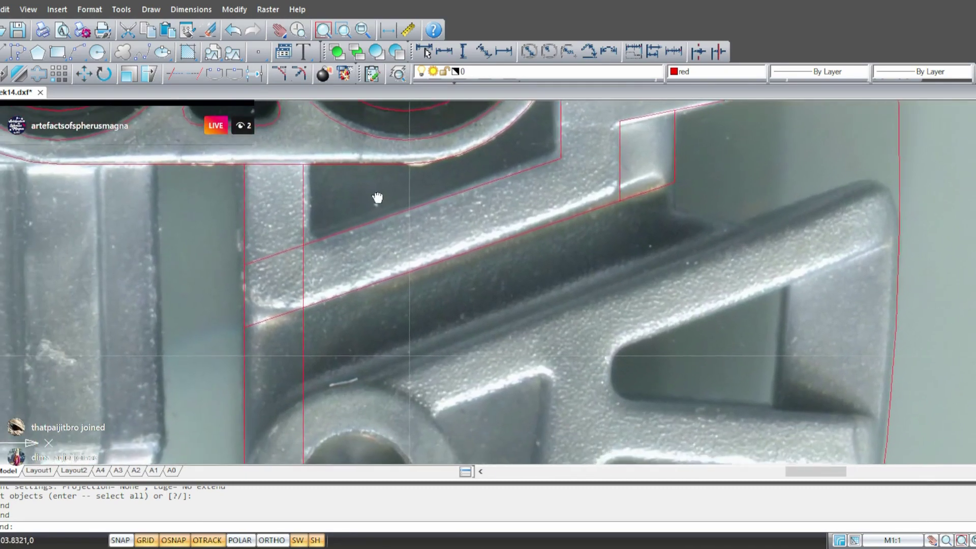
middle_click_drag(344, 266, 312, 260)
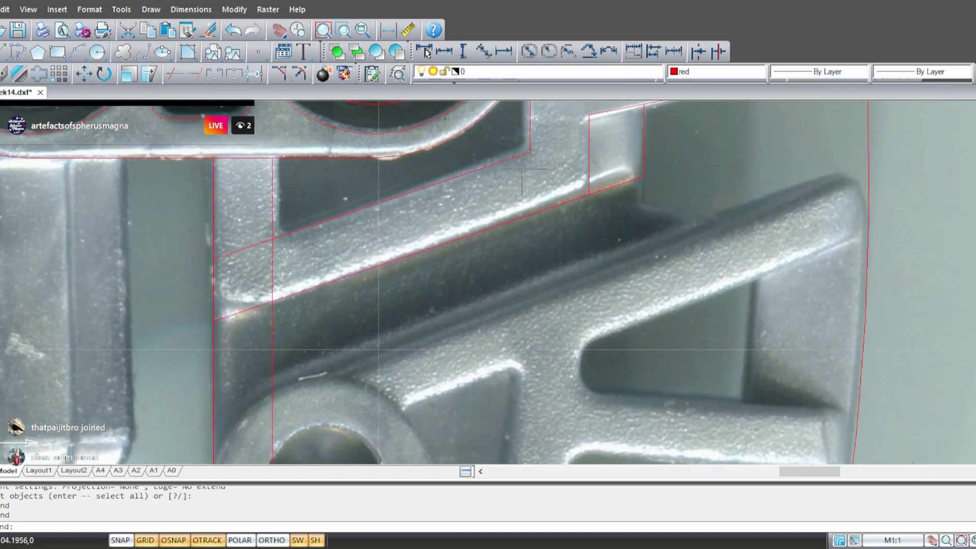
middle_click_drag(522, 169, 439, 215)
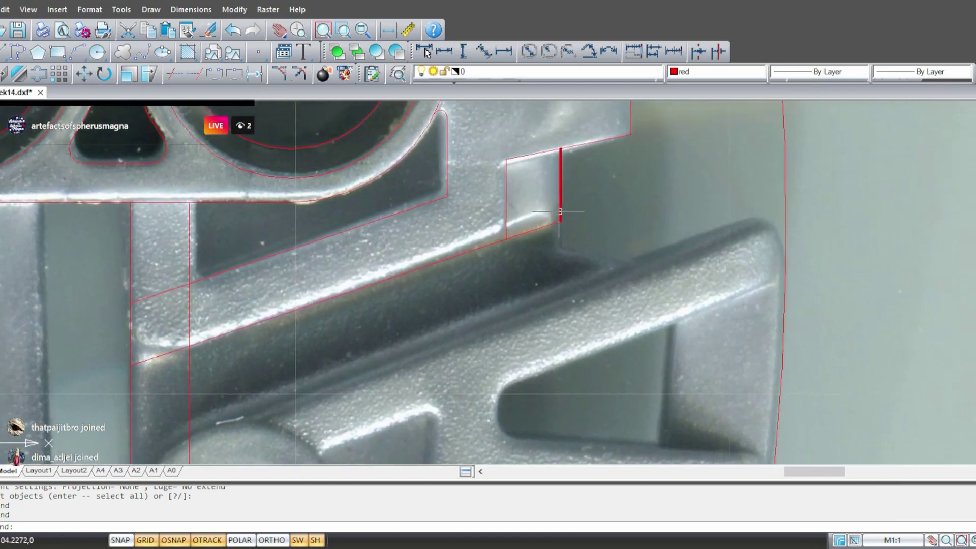
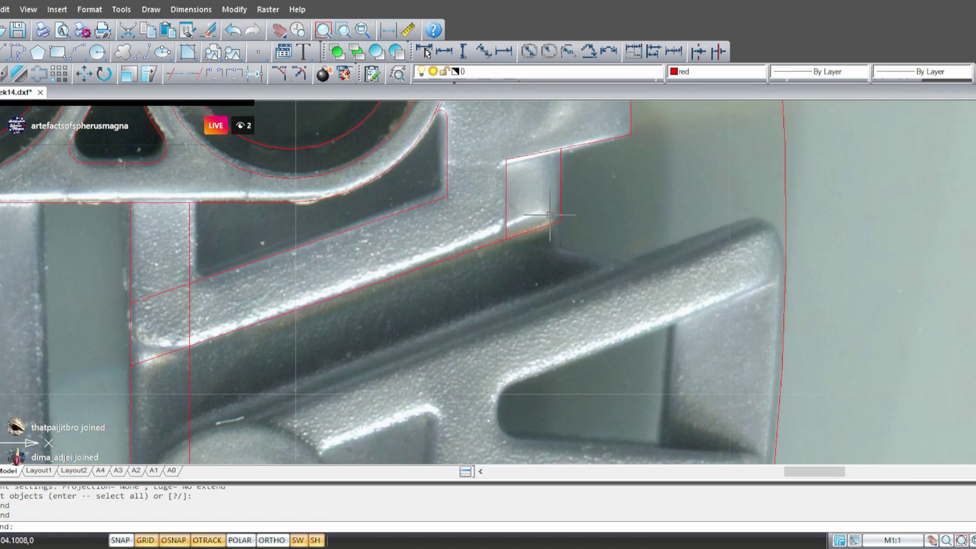
- Stretch the lower end of the vertical line below the lowest tooth straight down, past the slanted rib edge
middle_click_drag(560, 244, 497, 283)
scroll(506, 289, "up", 5)
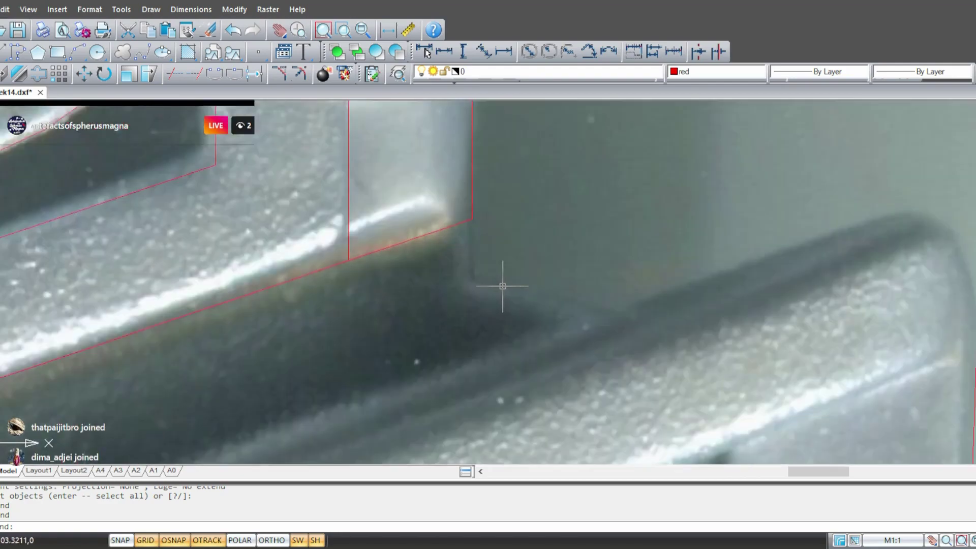
left_click(458, 171)
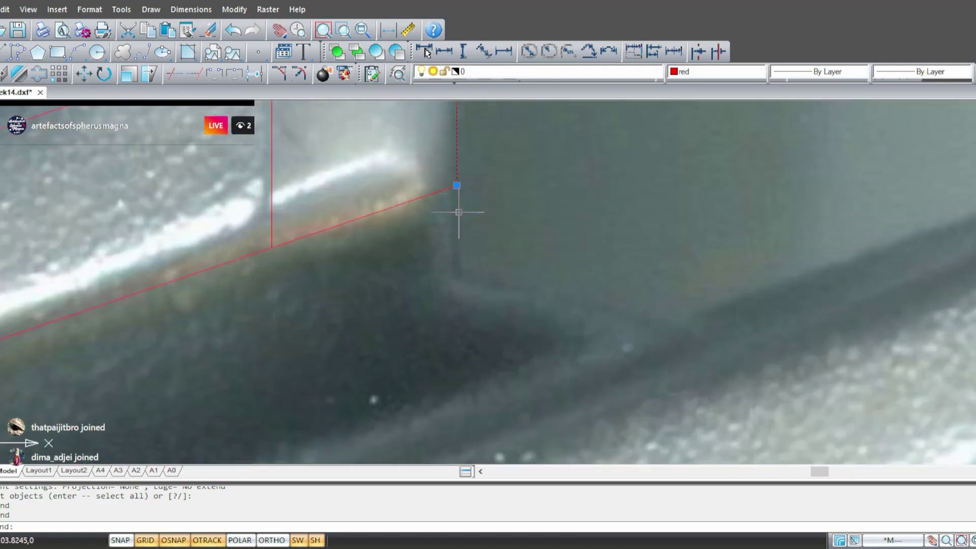
left_click(456, 186)
left_click(426, 382)
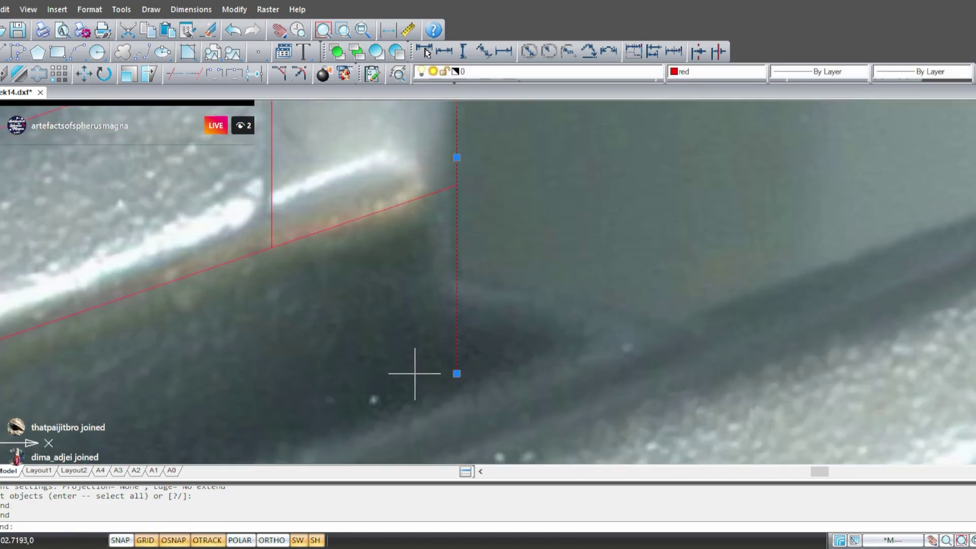
- Draw a line sloping down to the right across the dark arm edge, and pull its start back past the vertical line
type("l")
key("Return")
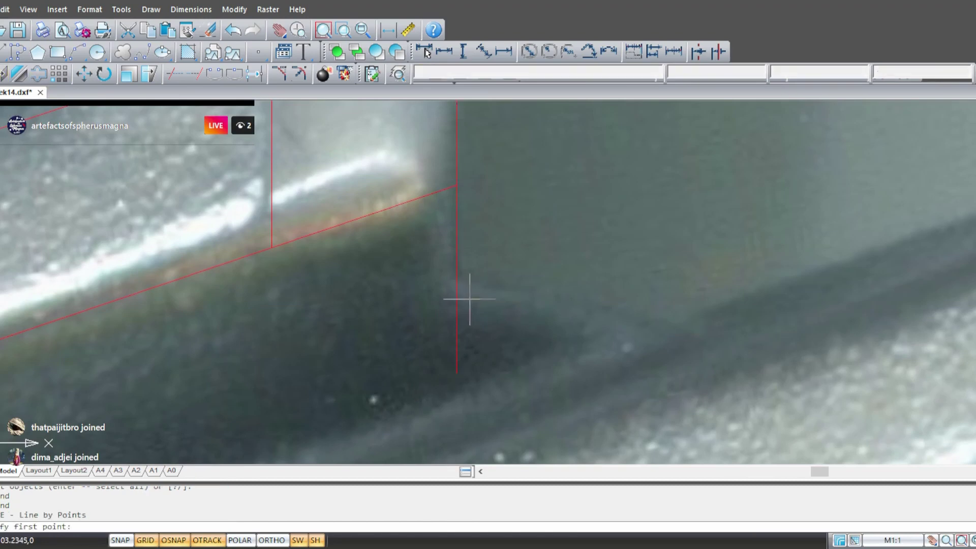
left_click(472, 282)
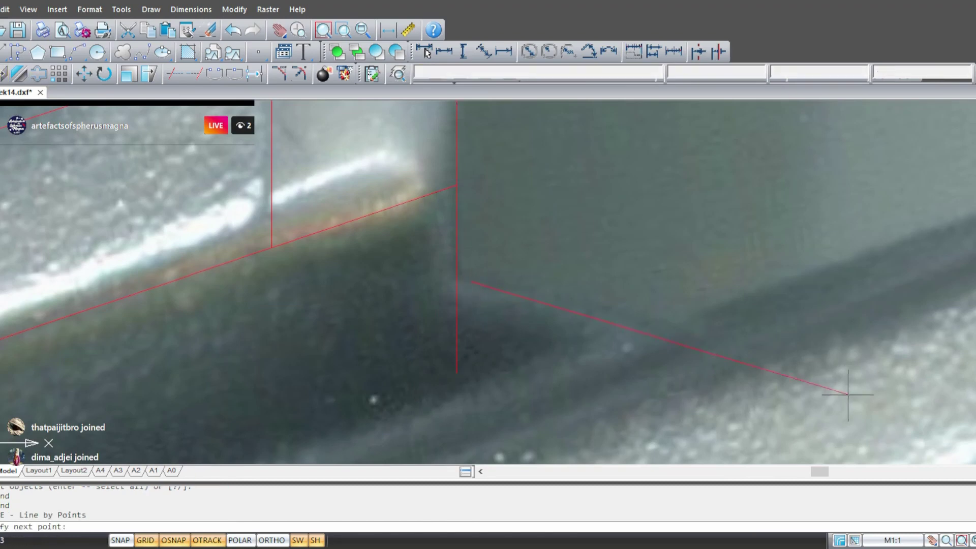
left_click(853, 365)
key("Return")
left_click(531, 295)
left_click(471, 282)
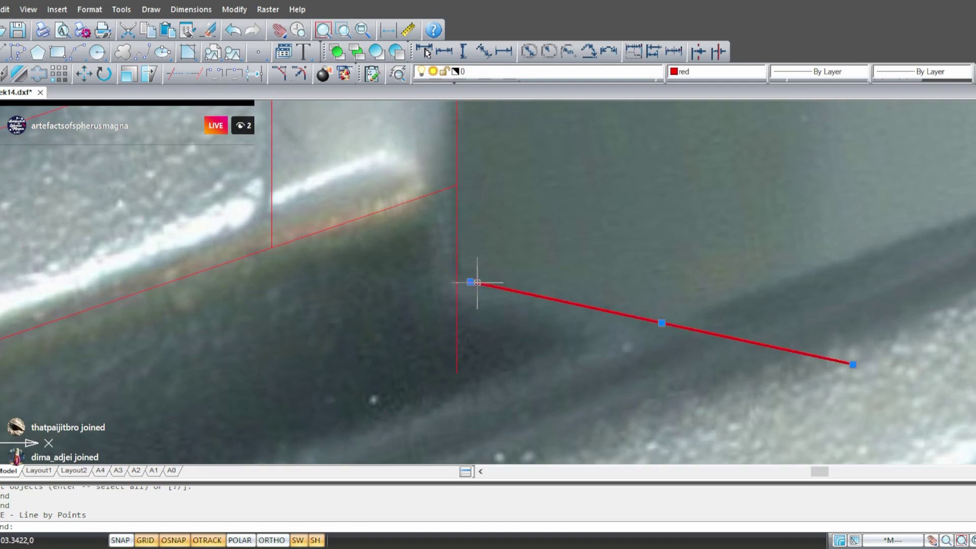
left_click(393, 268)
- Mirror the short slanted edge above the topmost tooth about a horizontal axis with ortho on, keeping the original
scroll(392, 264, "down", 5)
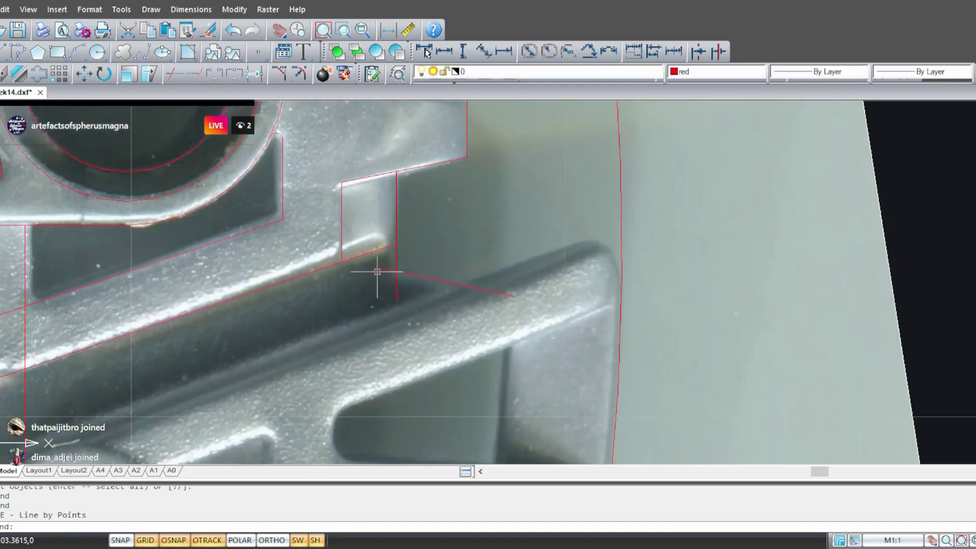
middle_click_drag(382, 277, 538, 418)
scroll(480, 348, "down", 4)
middle_click_drag(467, 352, 484, 435)
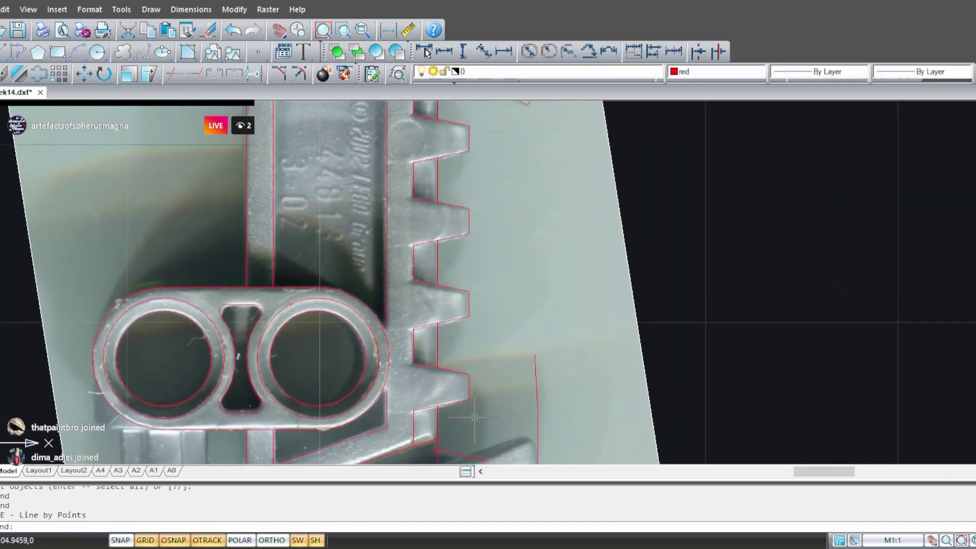
middle_click_drag(469, 253, 479, 394)
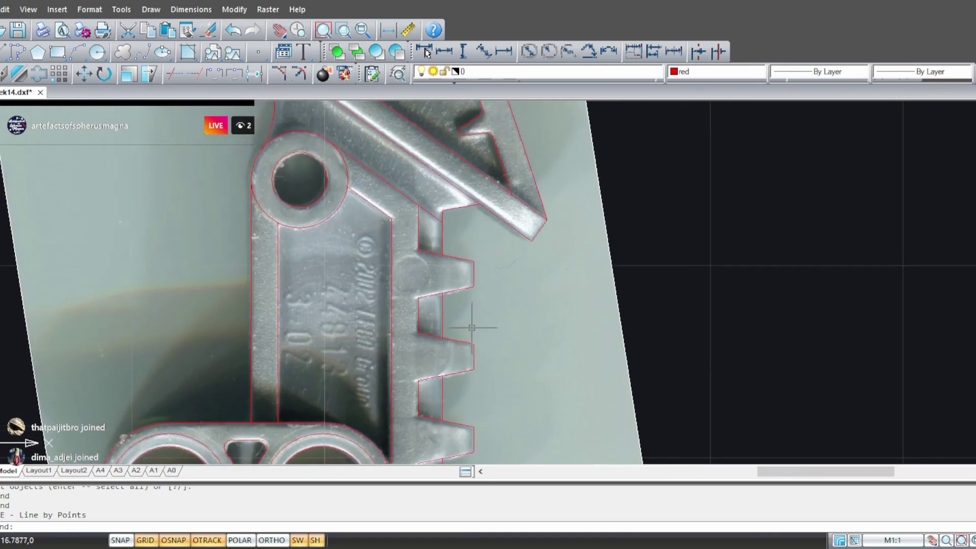
scroll(473, 305, "down", 4)
middle_click_drag(481, 286, 475, 266)
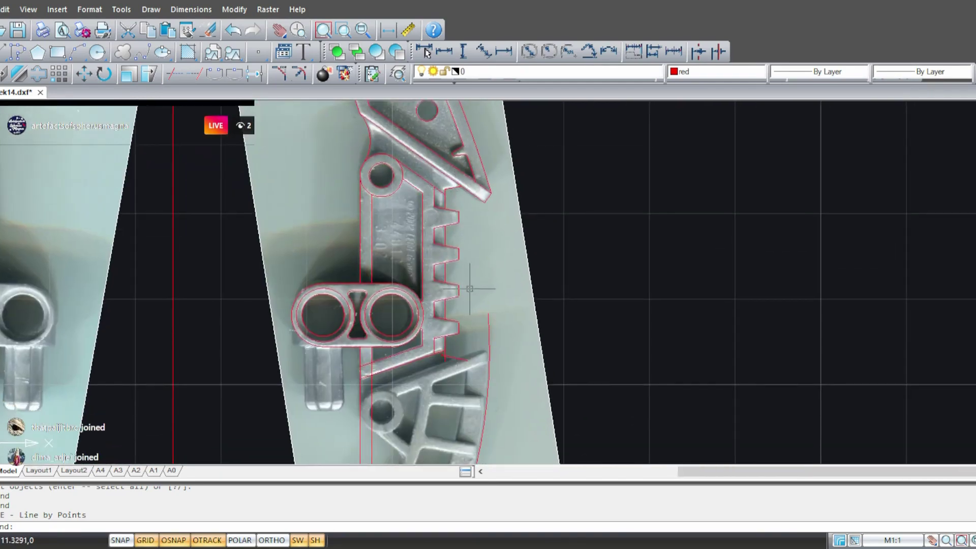
scroll(466, 288, "up", 2)
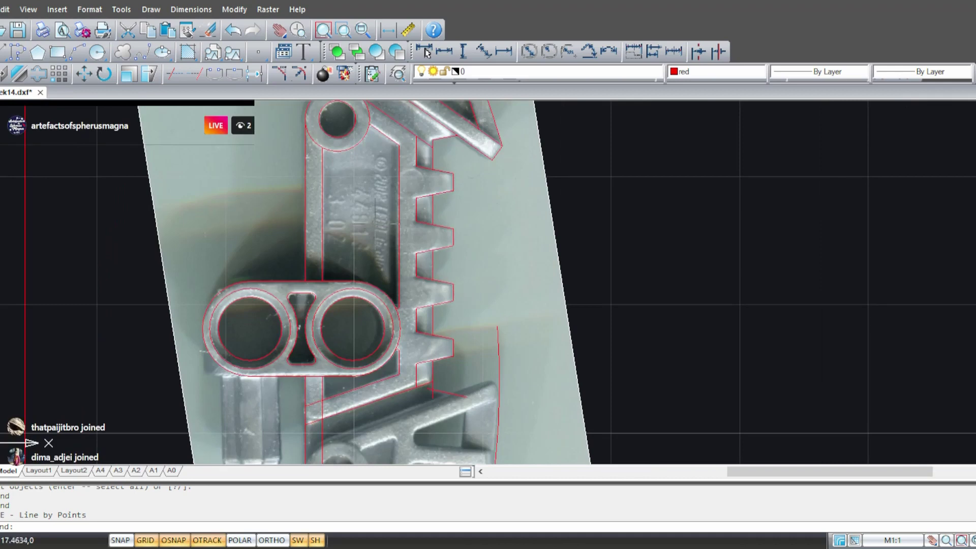
left_click(443, 137)
left_click(20, 75)
left_click(366, 245)
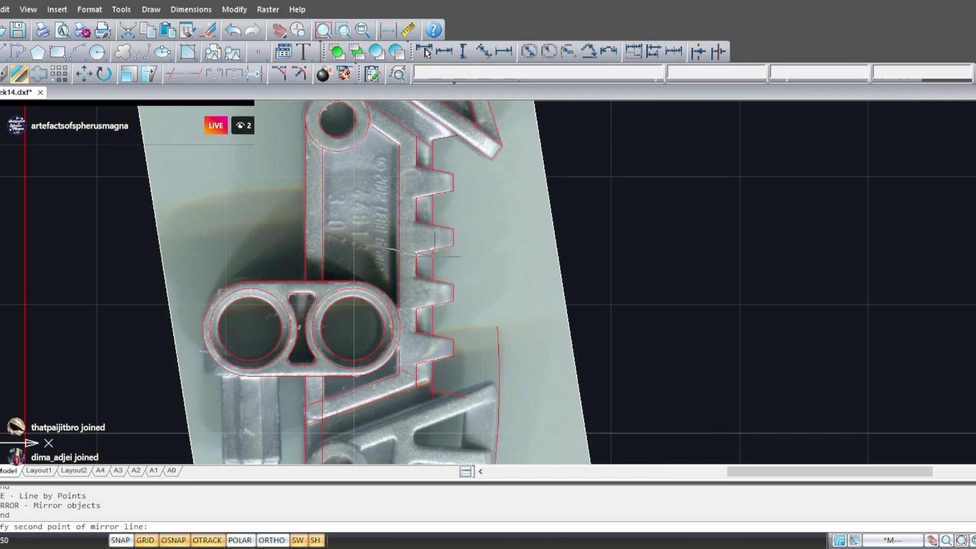
key("F8")
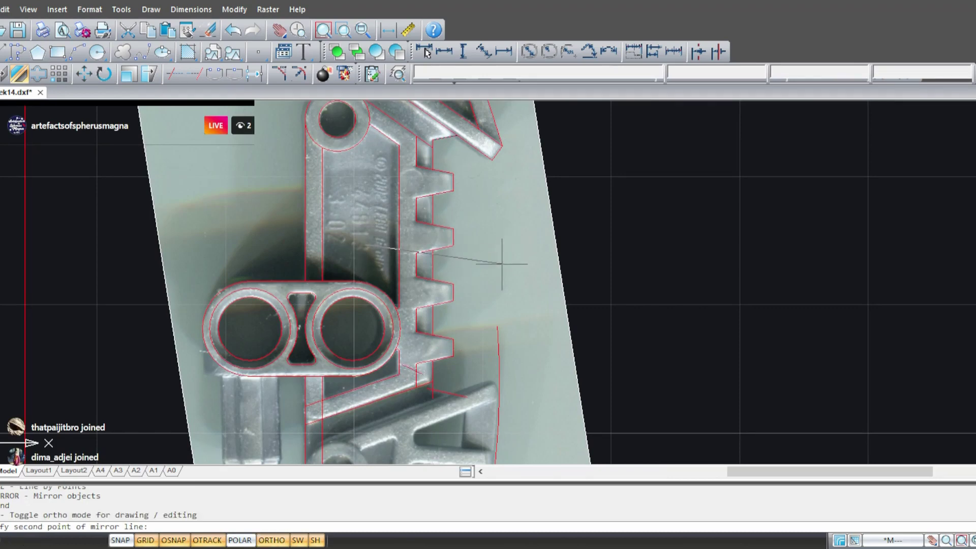
left_click(511, 252)
type("n")
key("Return")
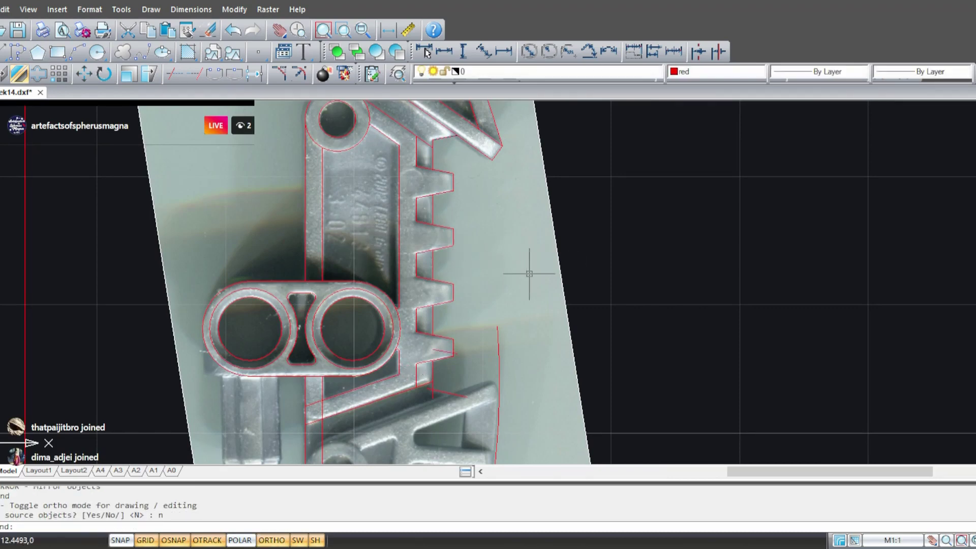
- Delete the hand-drawn sloping line below the lowest tooth
middle_click_drag(468, 422, 471, 382)
scroll(471, 383, "up", 5)
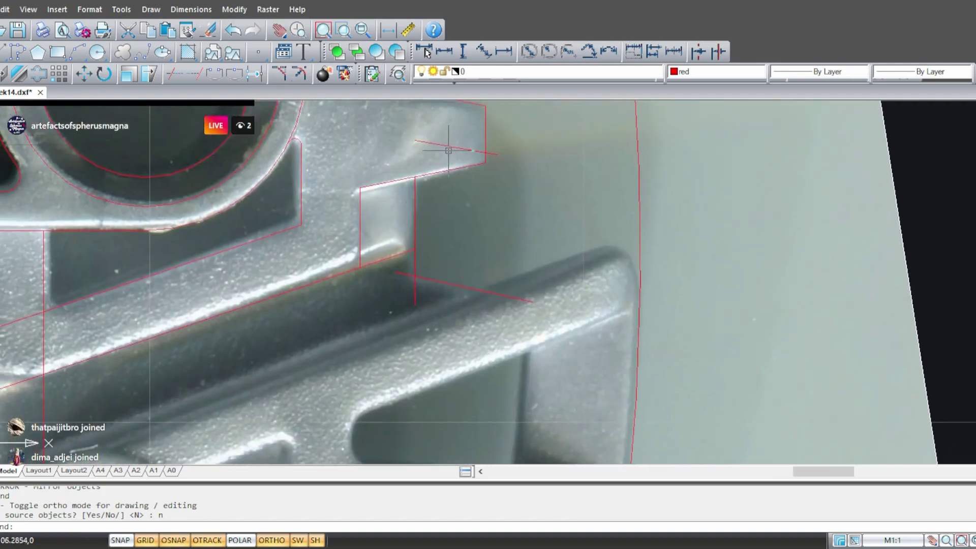
left_click(449, 149)
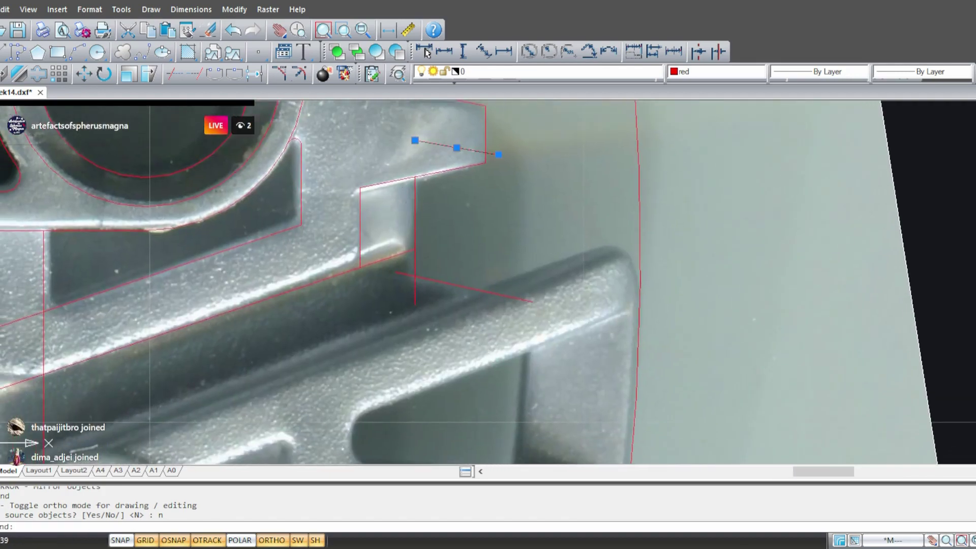
key("Escape")
left_click_drag(487, 306, 473, 258)
key("Delete")
- Cut the mirrored slanted line and paste it across the lower part of the vertical line below the lowest tooth
left_click(447, 146)
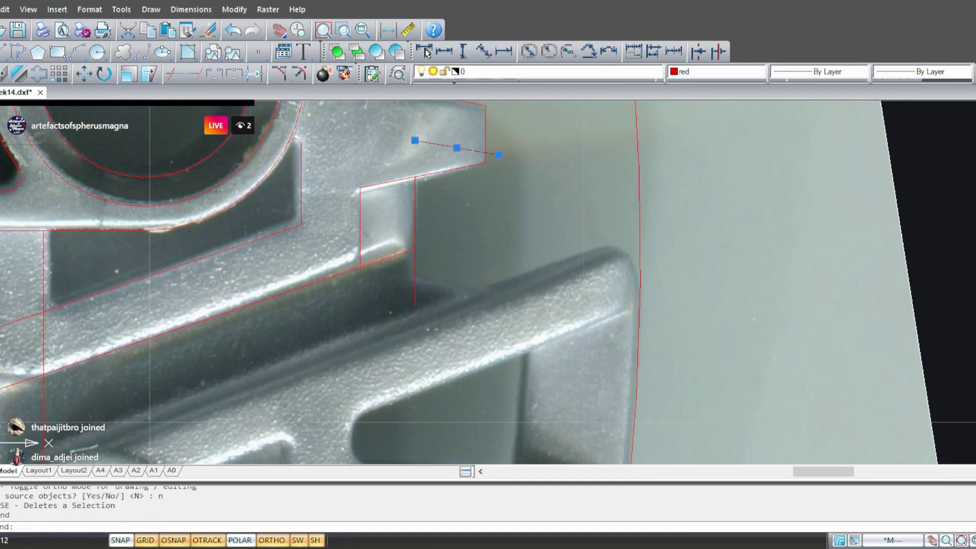
key("ctrl+x")
key("ctrl+v")
scroll(393, 285, "up", 3)
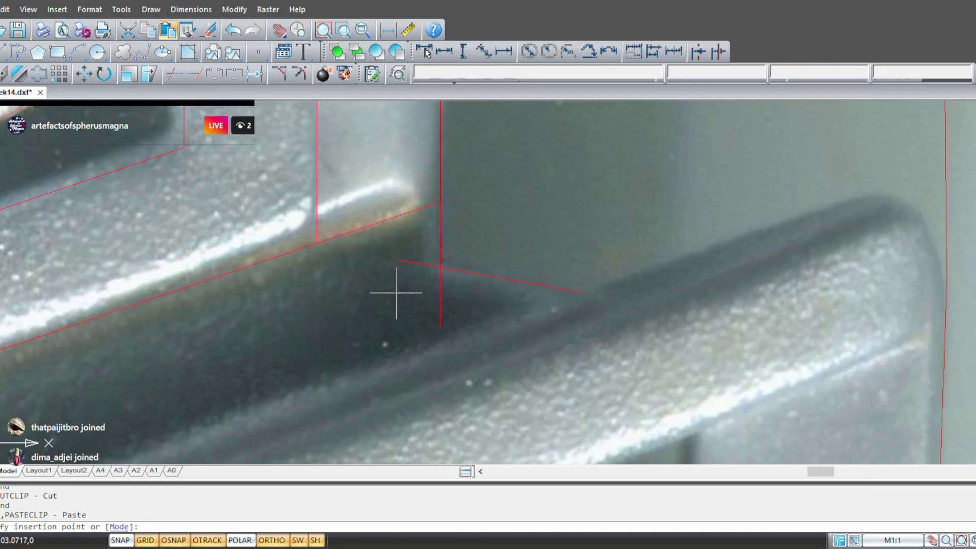
left_click(396, 293)
- Stretch the pasted sloping line's right end further down to the right, over the lower arm
scroll(451, 277, "down", 3)
left_click(503, 282)
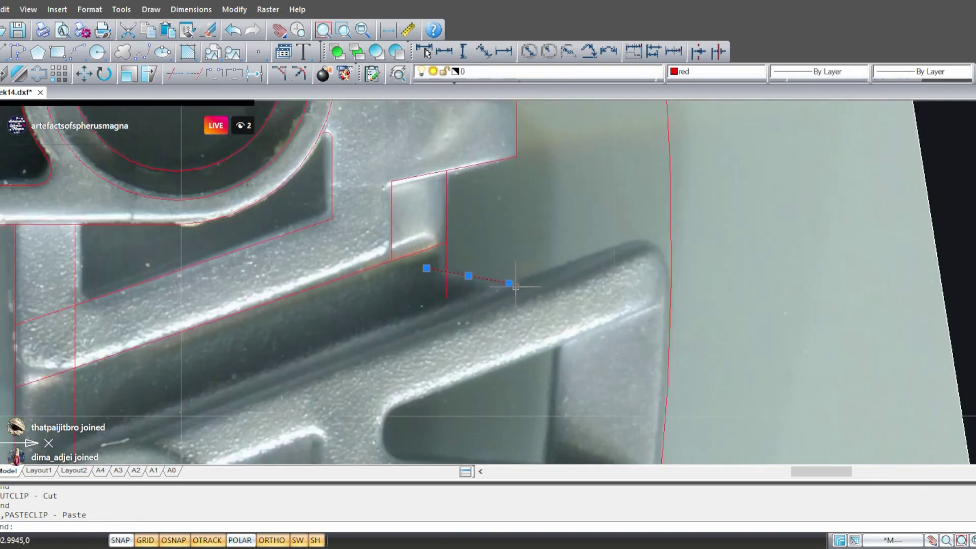
left_click(509, 283)
left_click(613, 301)
key("Escape")
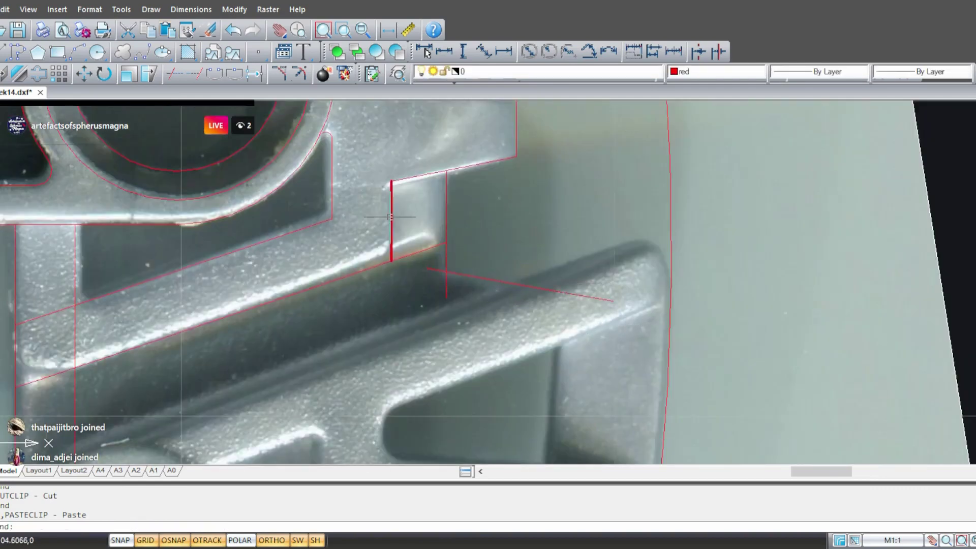
- Trim the overhanging ends of the sloping line and the vertical line where they cross below the lowest tooth
left_click(175, 74)
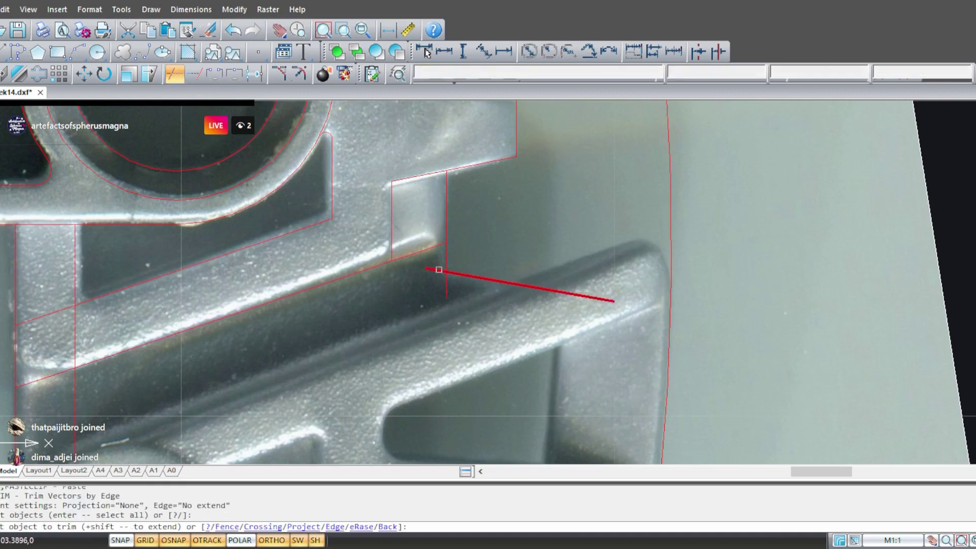
left_click(438, 270)
left_click(446, 287)
key("Escape")
scroll(456, 303, "down", 2)
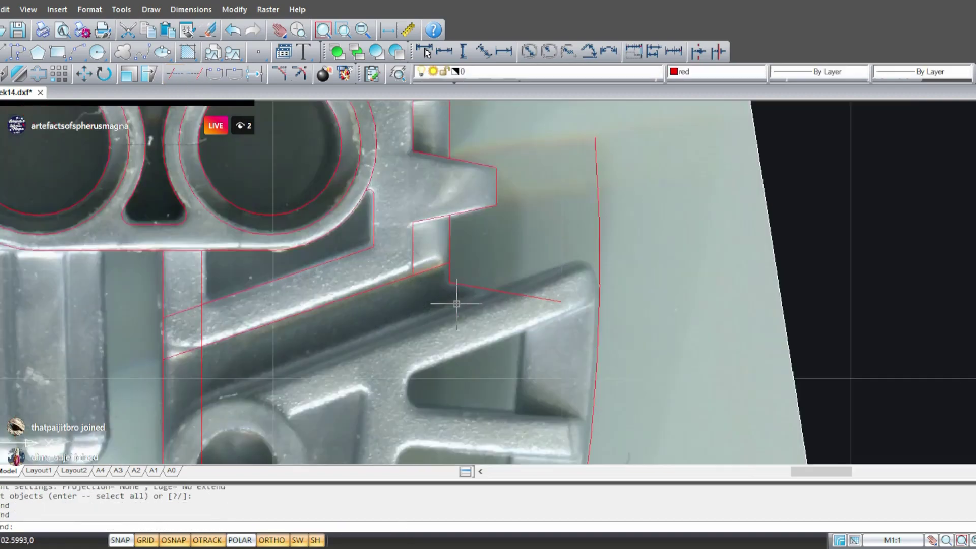
mouse_move(482, 236)
middle_mouse_down()
mouse_move(510, 336)
mouse_move(568, 209)
middle_mouse_up()
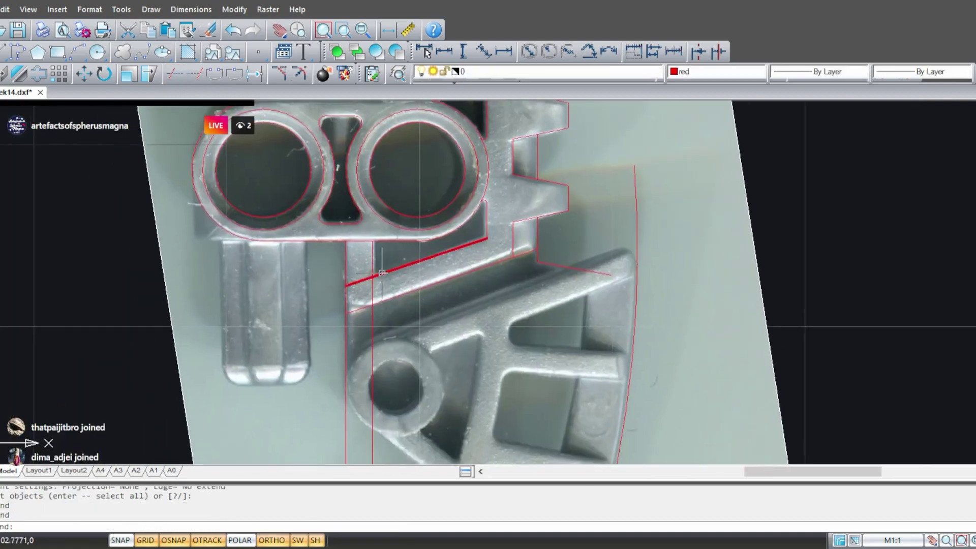
- Fillet the corner between the inner vertical line and the upper sloping line of the triangular opening with radius 0.15
scroll(353, 284, "up", 3)
middle_click_drag(472, 281, 368, 333)
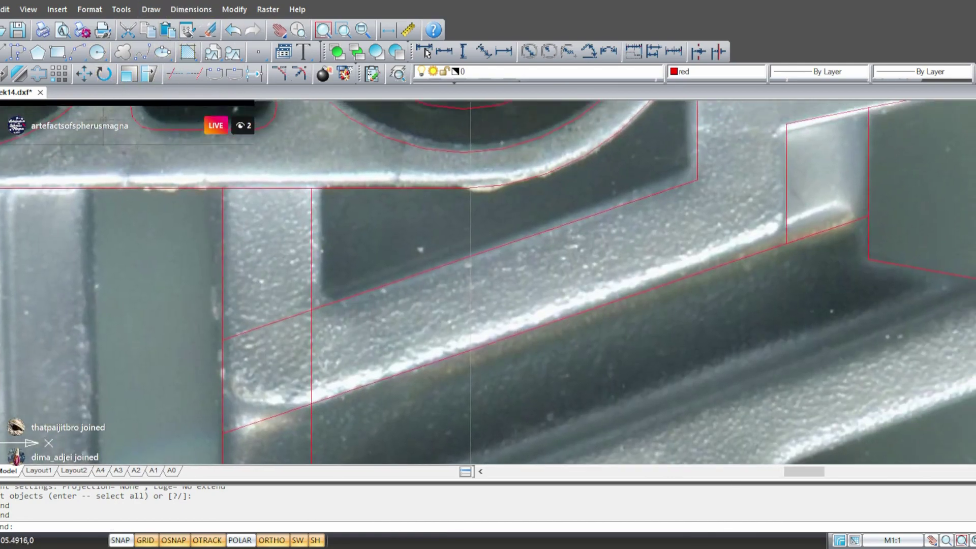
left_click(300, 74)
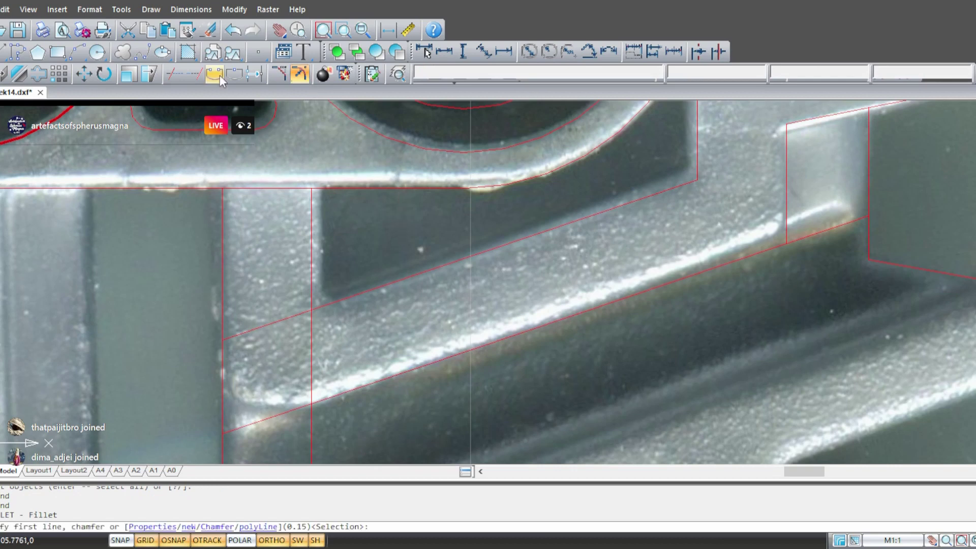
left_click(313, 238)
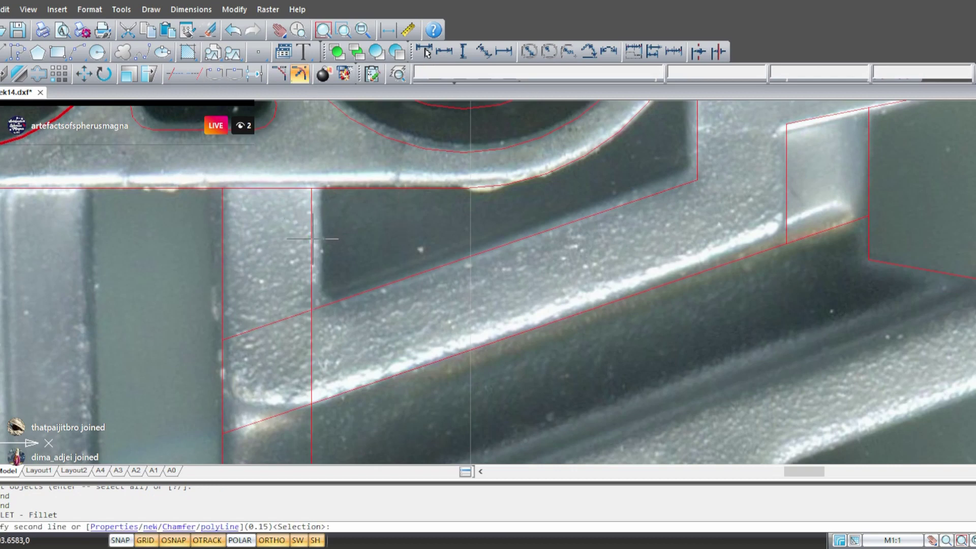
left_click(399, 278)
mouse_move(390, 316)
middle_mouse_down()
mouse_move(396, 285)
mouse_move(468, 163)
middle_mouse_up()
key("Escape")
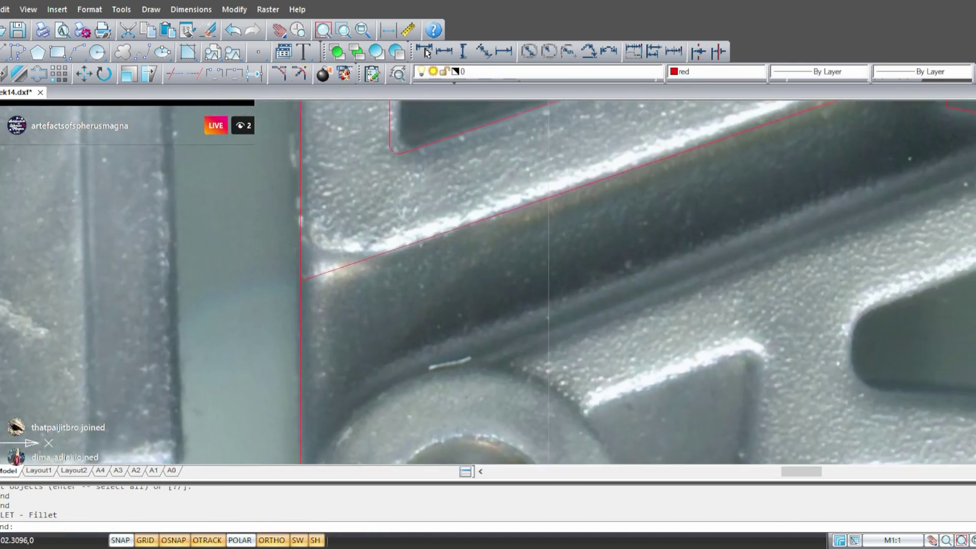
- Draw a horizontal line along the arm's lower left corner and stretch its left end past the outer vertical edge
type("l")
key("Return")
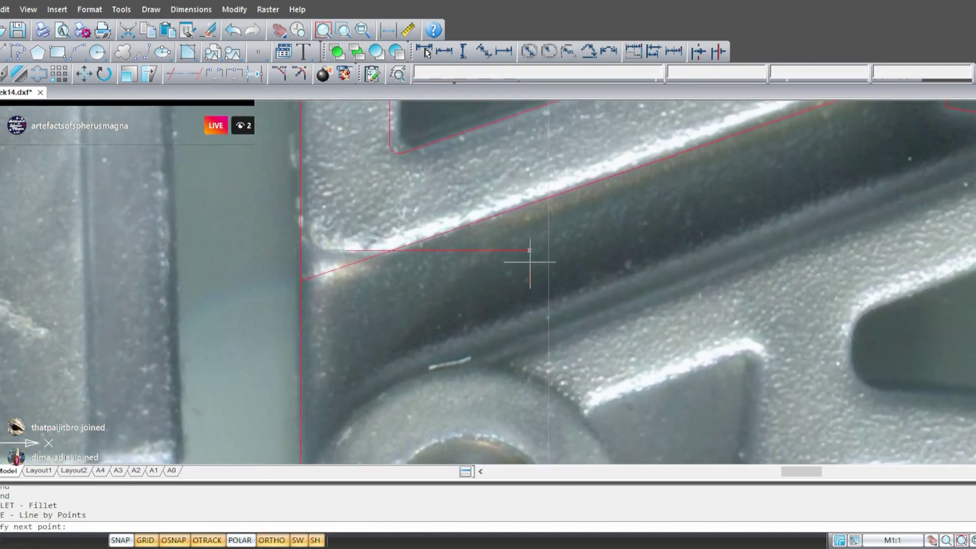
left_click(540, 250)
key("Return")
left_click(502, 266)
left_click(361, 244)
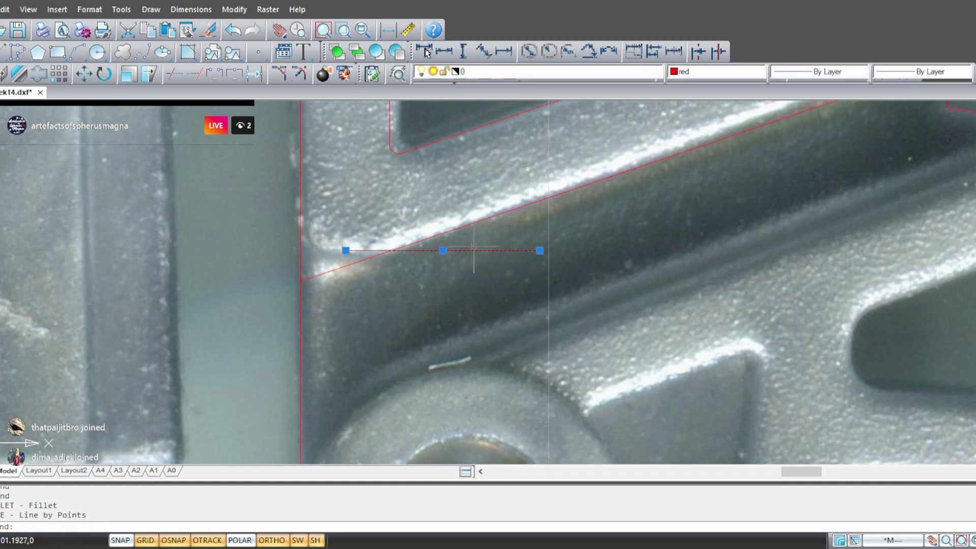
left_click(346, 251)
left_click(221, 221)
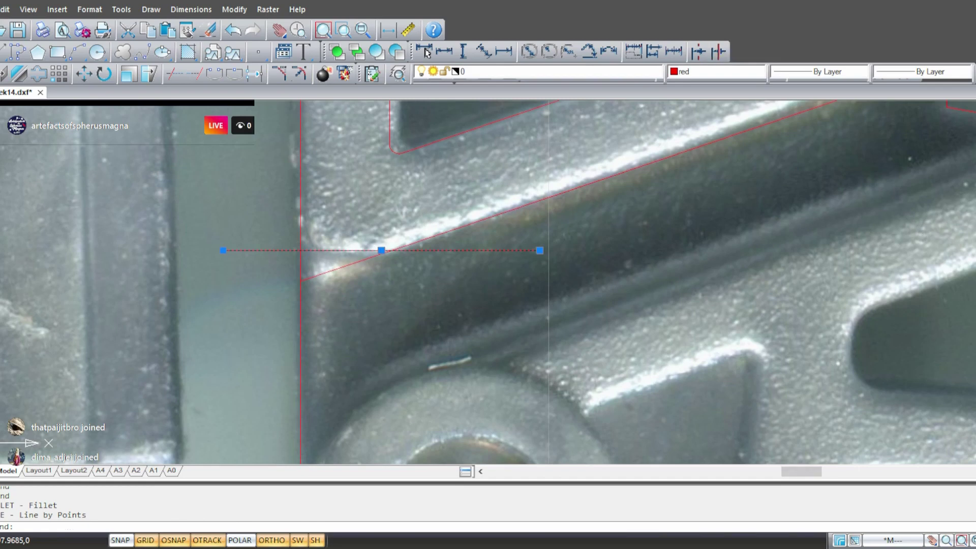
mouse_move(487, 315)
middle_mouse_down()
mouse_move(439, 298)
mouse_move(408, 310)
middle_mouse_up()
key("Escape")
- Trim the new horizontal line and the lower sloping line so they meet cleanly between the outer vertical edge and the slope
left_click(425, 52)
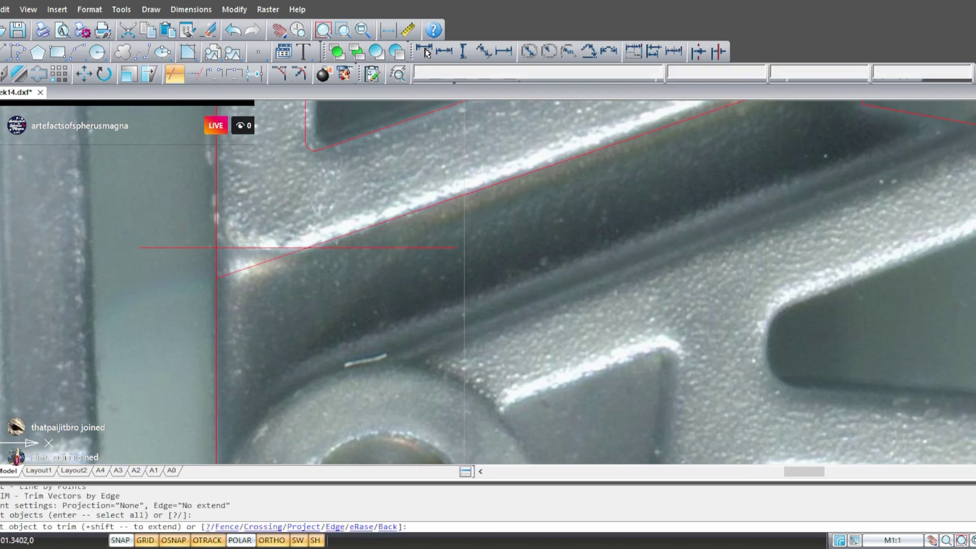
left_click(192, 249)
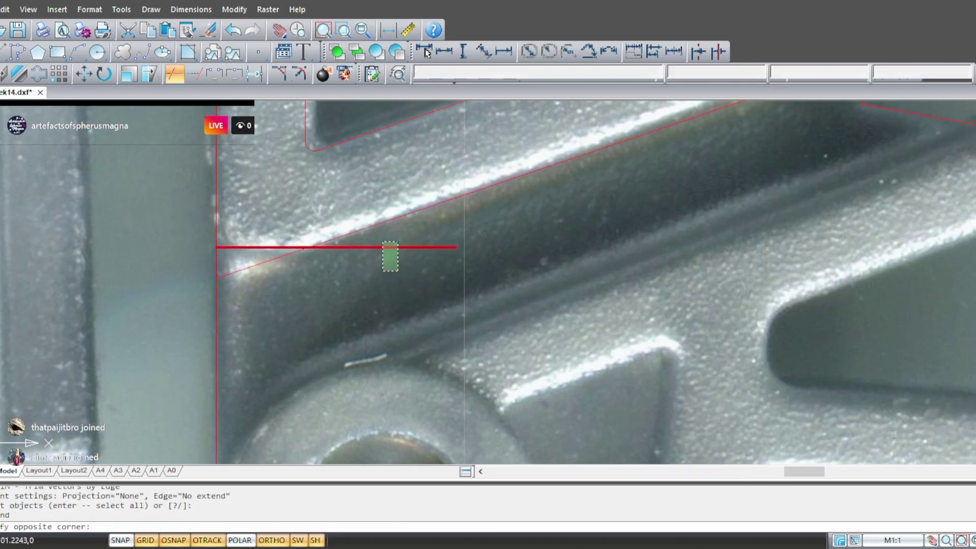
left_click(391, 249)
key("Escape")
middle_click_drag(294, 182, 353, 255)
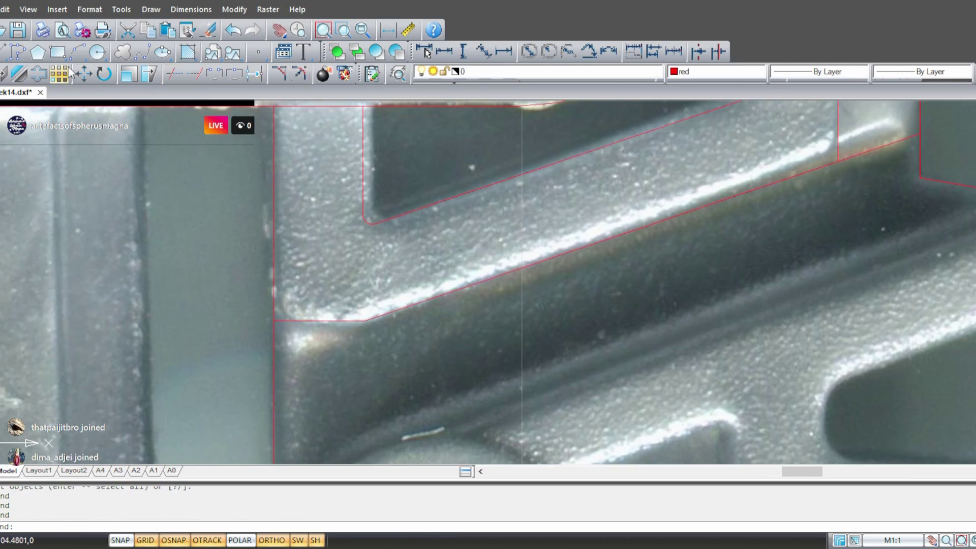
- Try a circle of radius 0.15 tangent to the outer vertical edge and the short horizontal edge, and delete it
left_click(97, 51)
key("Return")
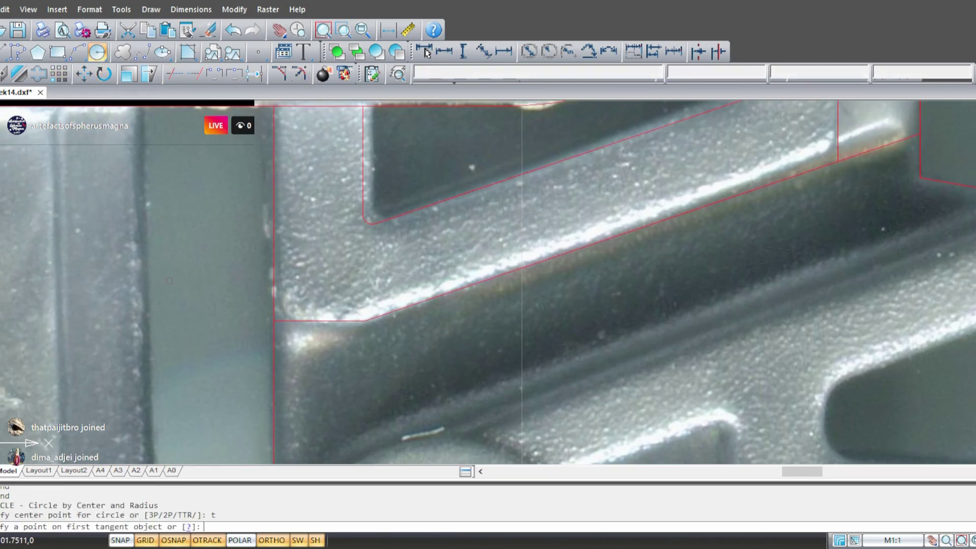
left_click(275, 224)
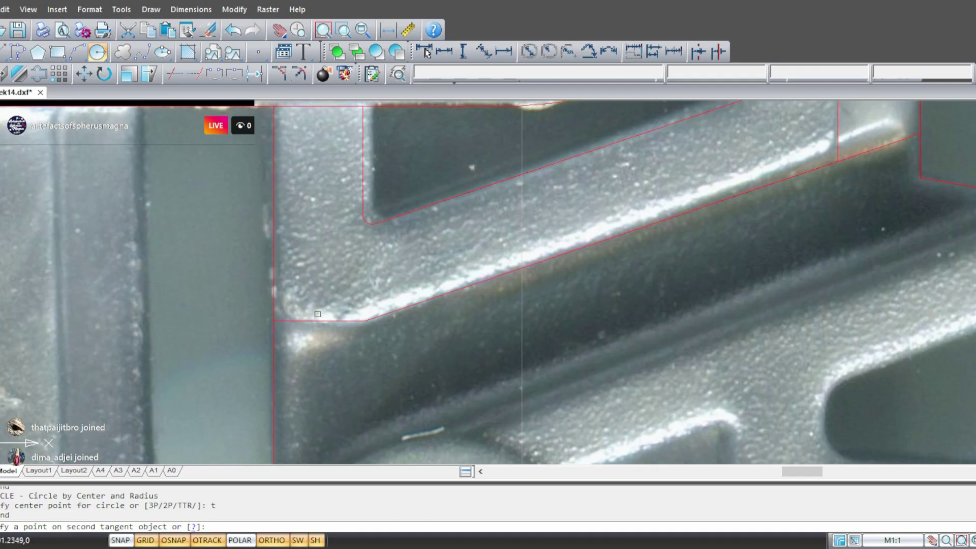
left_click(317, 322)
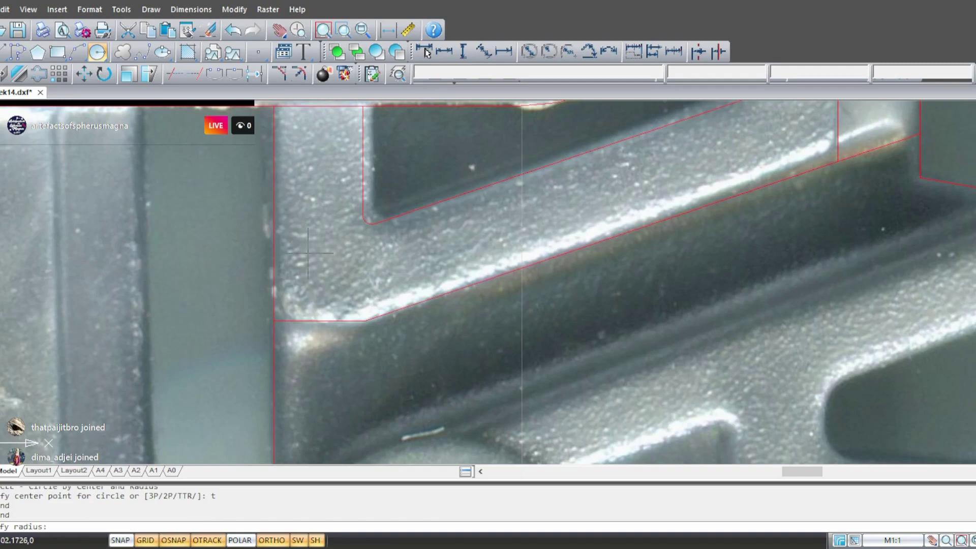
type(".15")
key("Return")
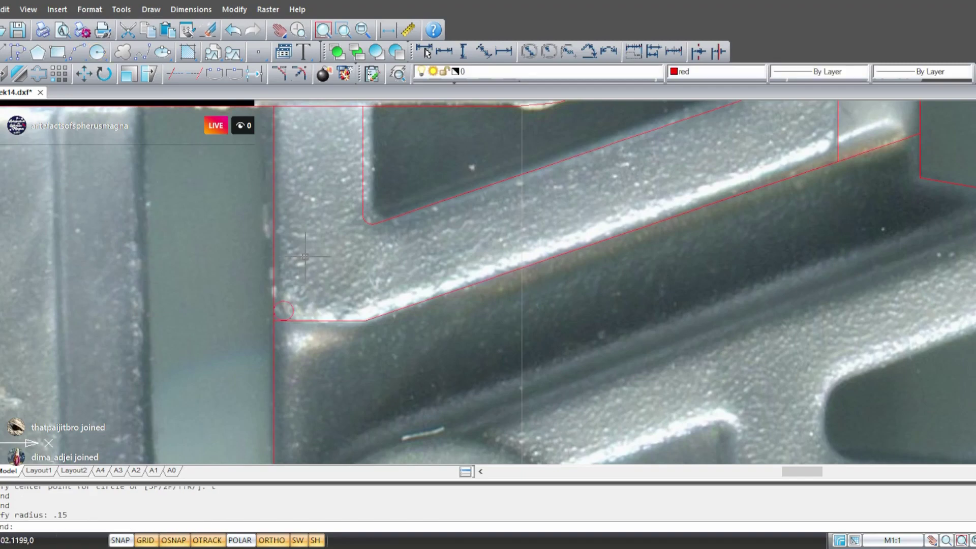
scroll(311, 311, "up", 3)
scroll(296, 325, "down", 1)
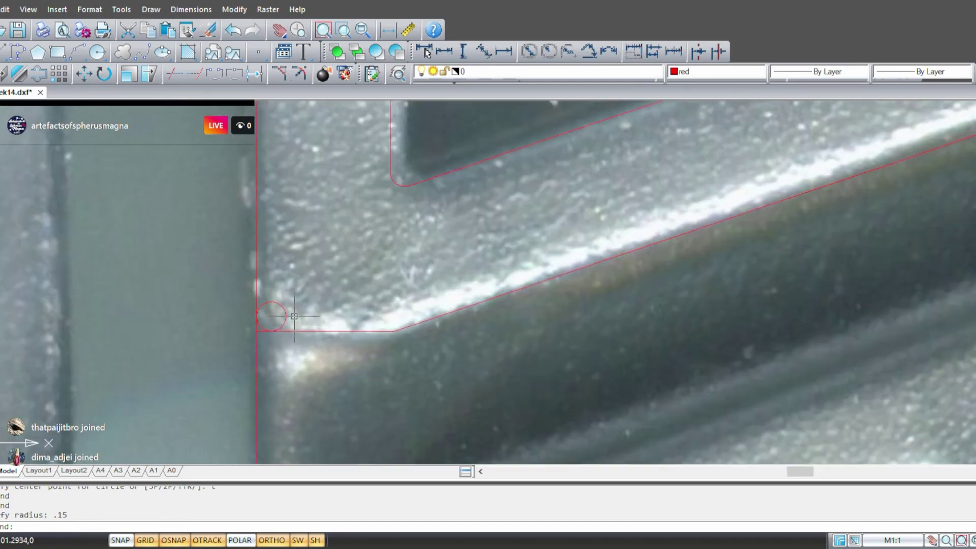
left_click(286, 316)
key("Delete")
- Measure the radius of the rounded notch corner on the inner edge of the upper blade section
scroll(290, 316, "down", 5)
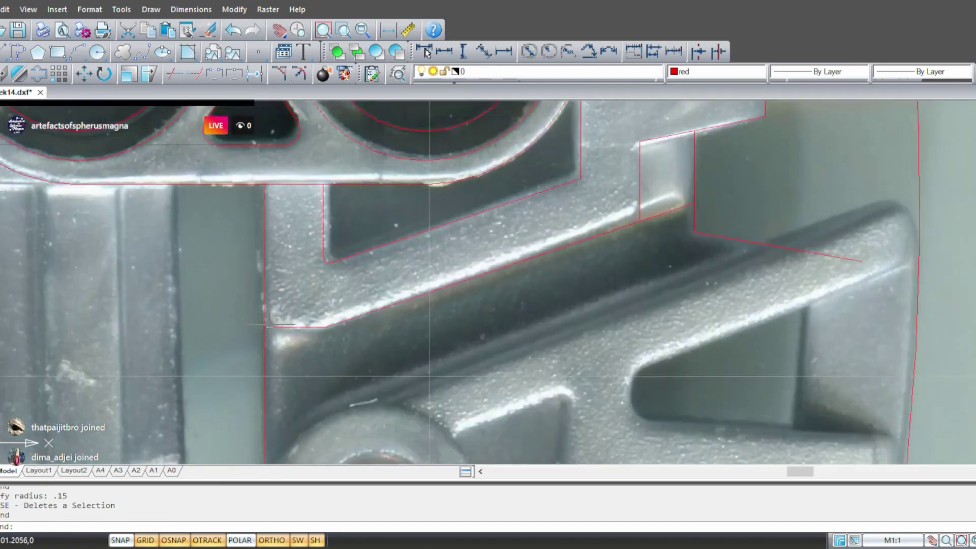
mouse_move(325, 457)
middle_mouse_down()
mouse_move(395, 311)
mouse_move(344, 372)
mouse_move(338, 421)
mouse_move(327, 396)
mouse_move(346, 450)
middle_mouse_up()
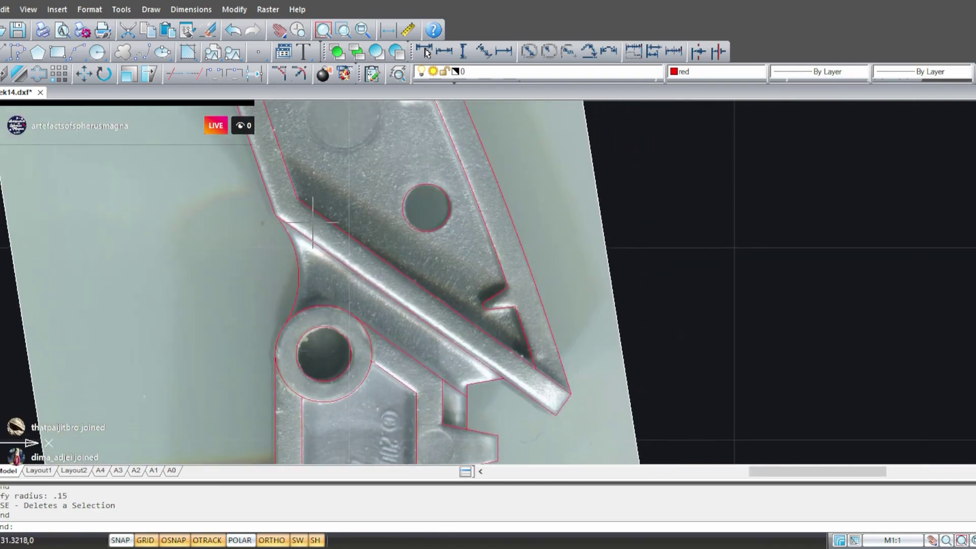
scroll(425, 265, "up", 4)
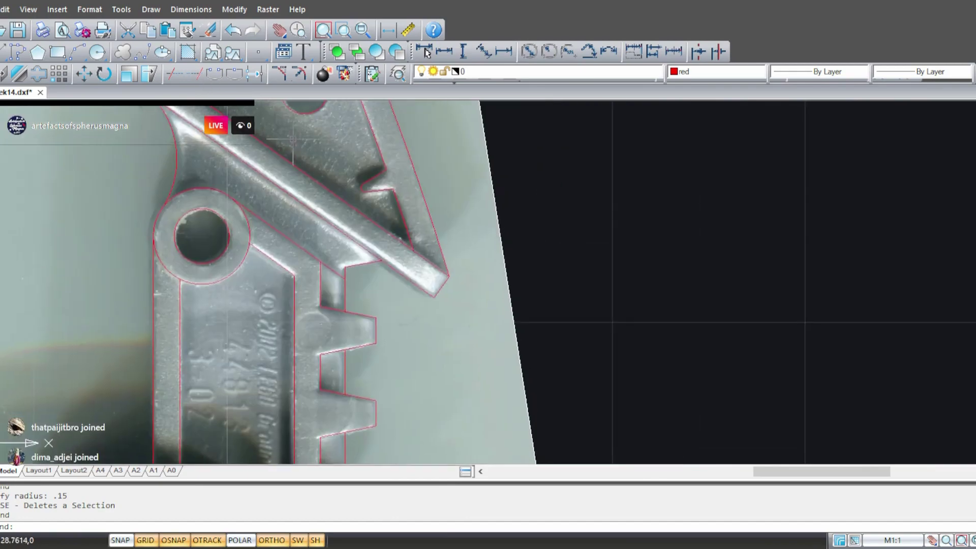
scroll(425, 264, "down", 5)
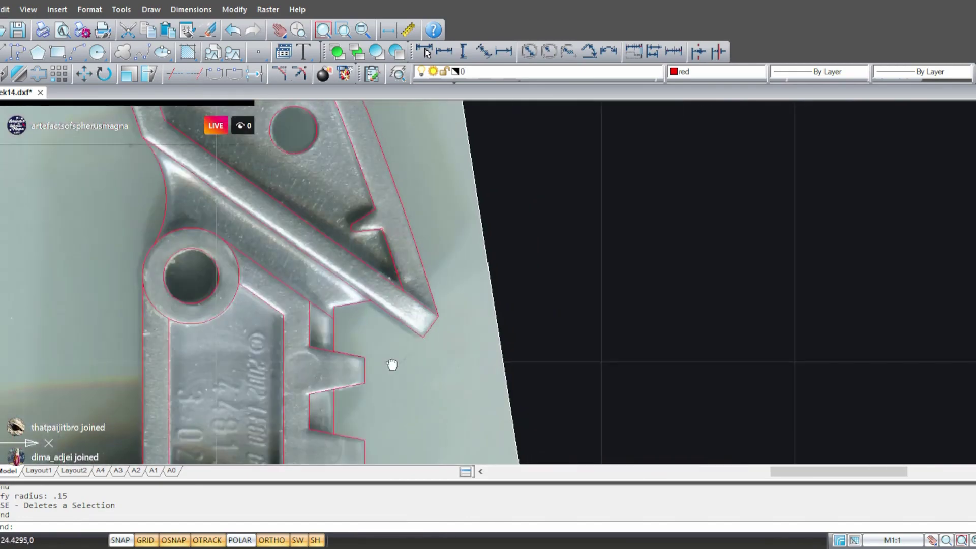
scroll(459, 349, "up", 3)
middle_click_drag(458, 349, 305, 227)
scroll(276, 192, "up", 5)
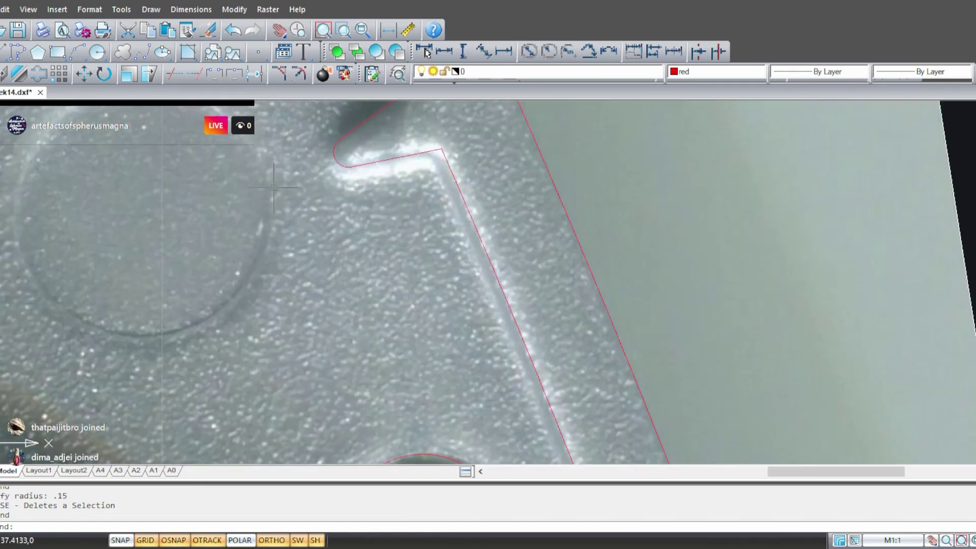
left_click(549, 51)
left_click(336, 155)
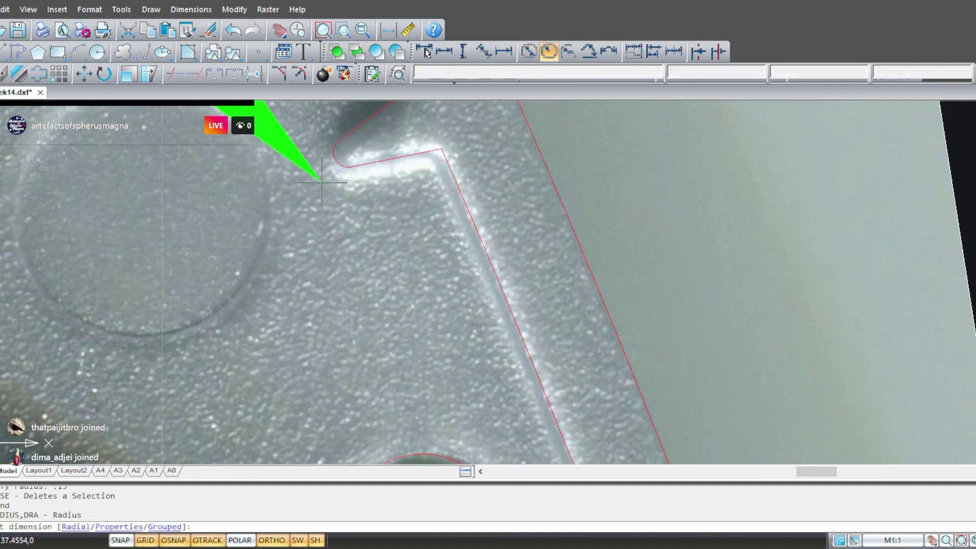
scroll(404, 238, "down", 5)
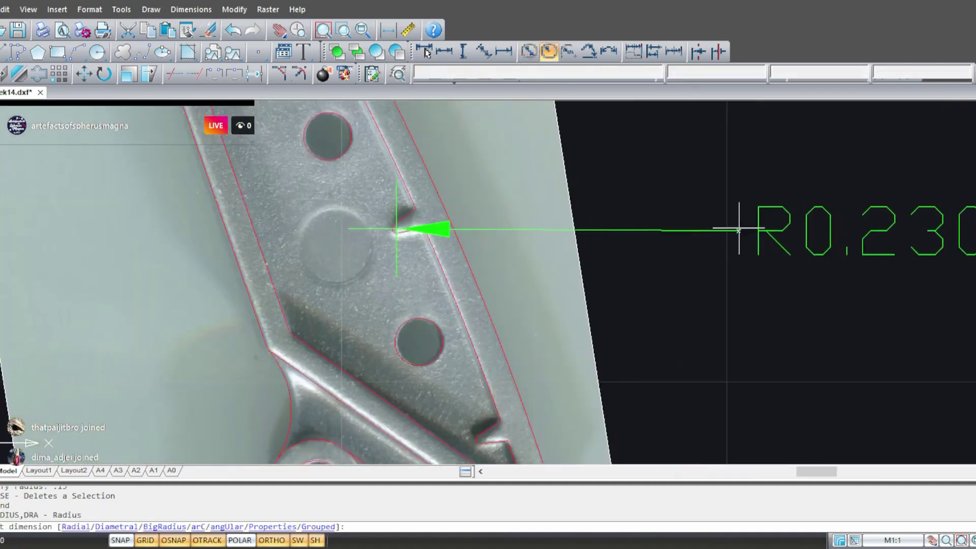
scroll(693, 244, "down", 2)
key("Escape")
- Draw a circle of radius 0.23 tangent to the outer vertical edge and the short horizontal edge at the arm's lower corner
middle_click_drag(604, 410, 447, 24)
scroll(376, 158, "up", 4)
scroll(376, 159, "up", 6)
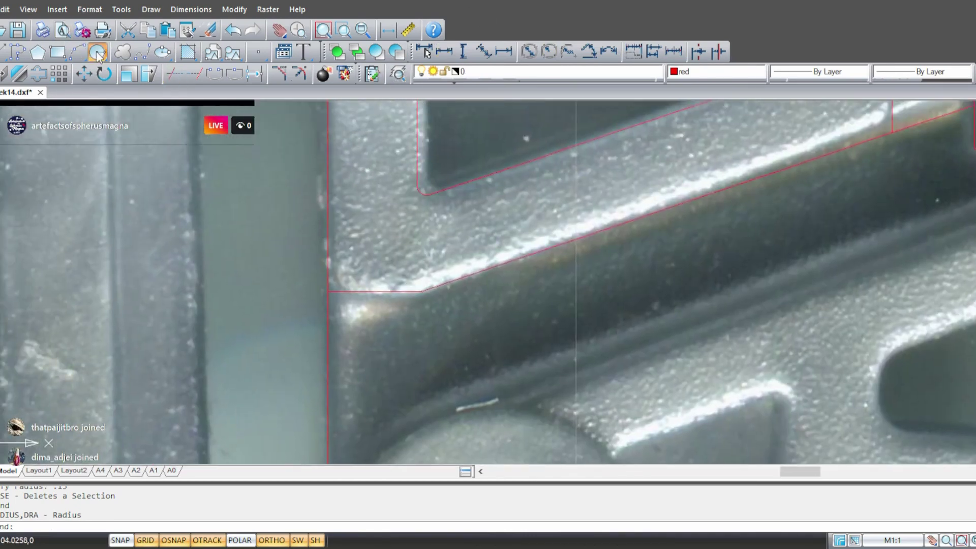
left_click(97, 52)
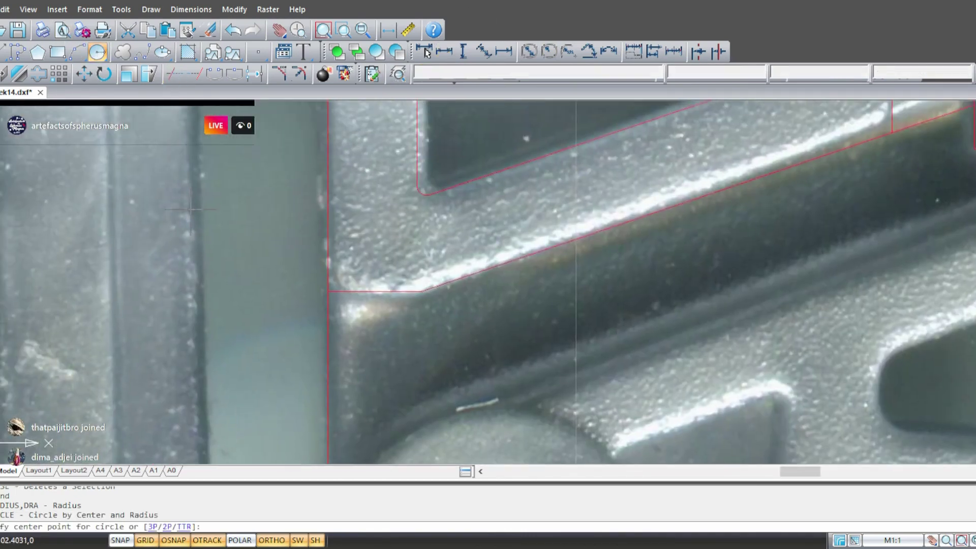
type("t")
key("Return")
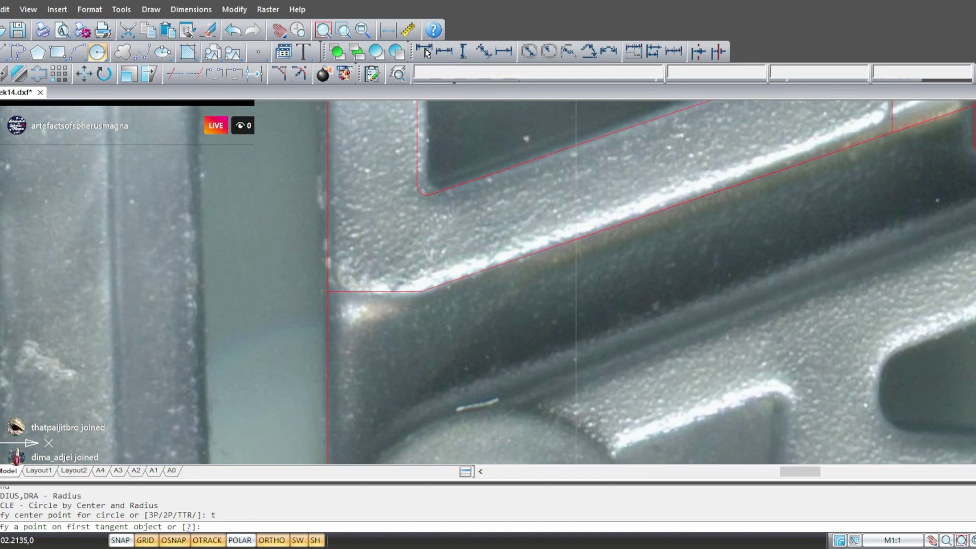
left_click(328, 217)
left_click(362, 291)
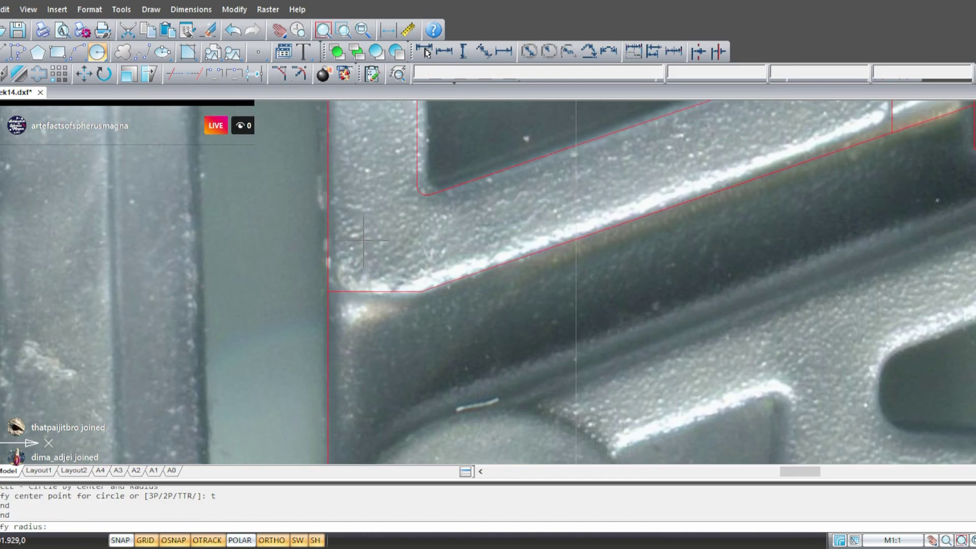
type(".23")
key("Return")
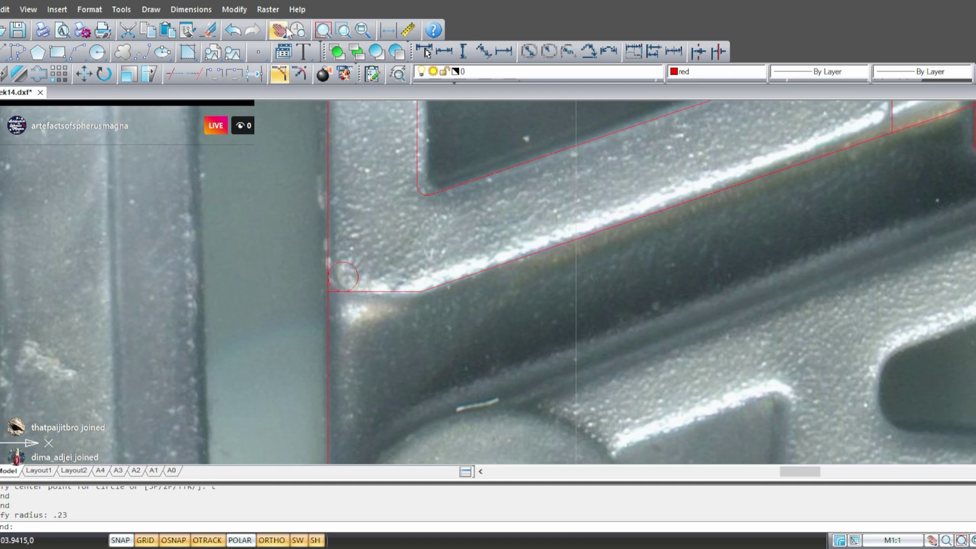
- Trim the tangent circle and the horizontal edge's stub so that only the rounded corner arc remains
left_click(172, 77)
left_click(370, 273)
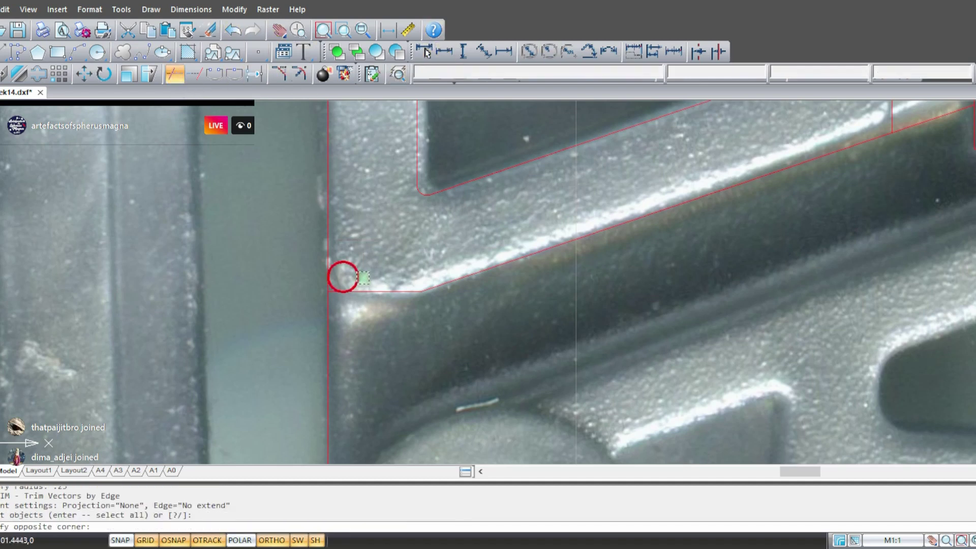
left_click(359, 285)
key("Return")
left_click(358, 274)
key("Return")
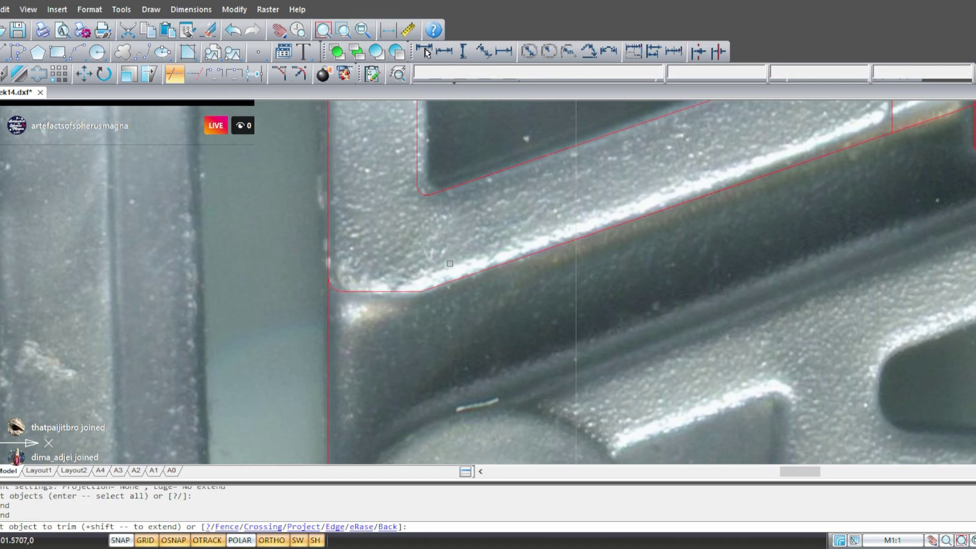
- Draw a circle by centre and radius in the empty area beside the photo, with ortho mode off
scroll(143, 183, "down", 5)
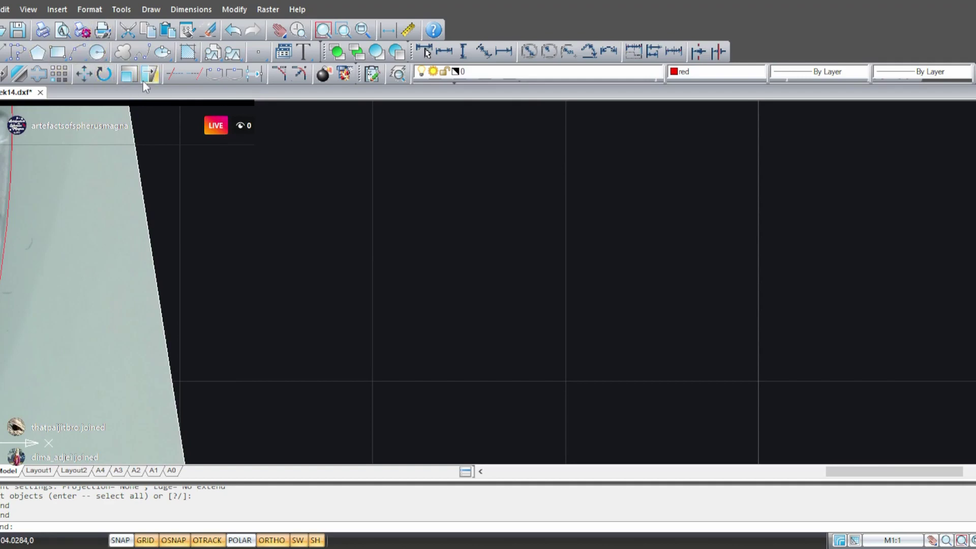
left_click(97, 53)
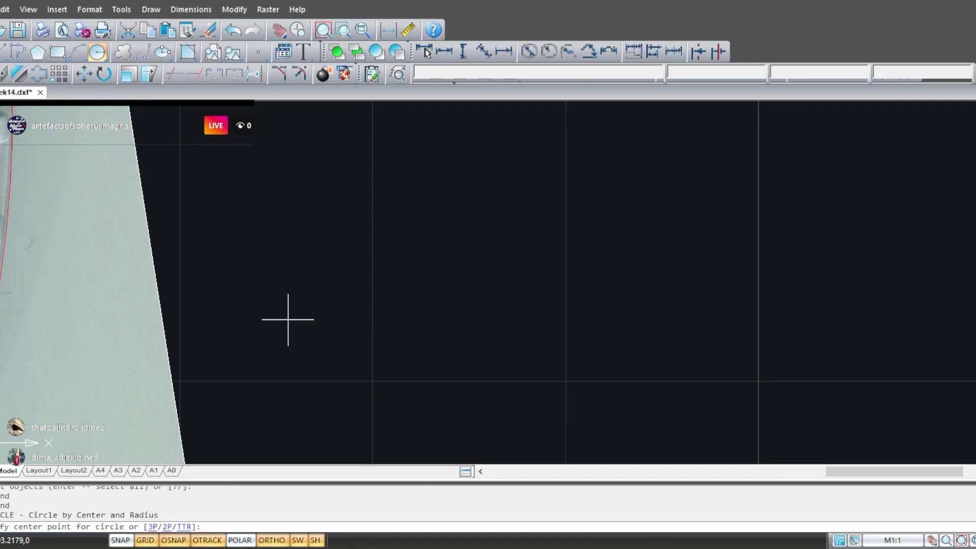
left_click(292, 265)
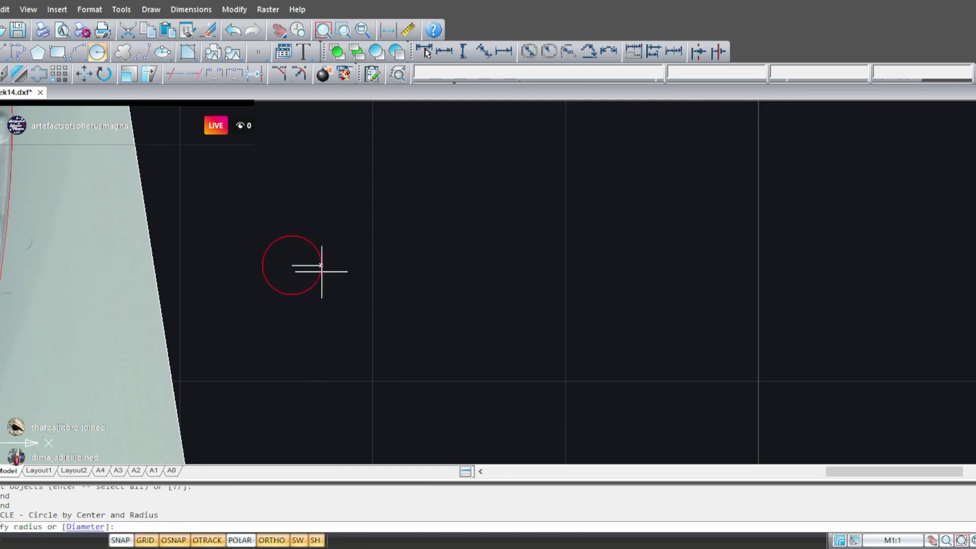
key("F8")
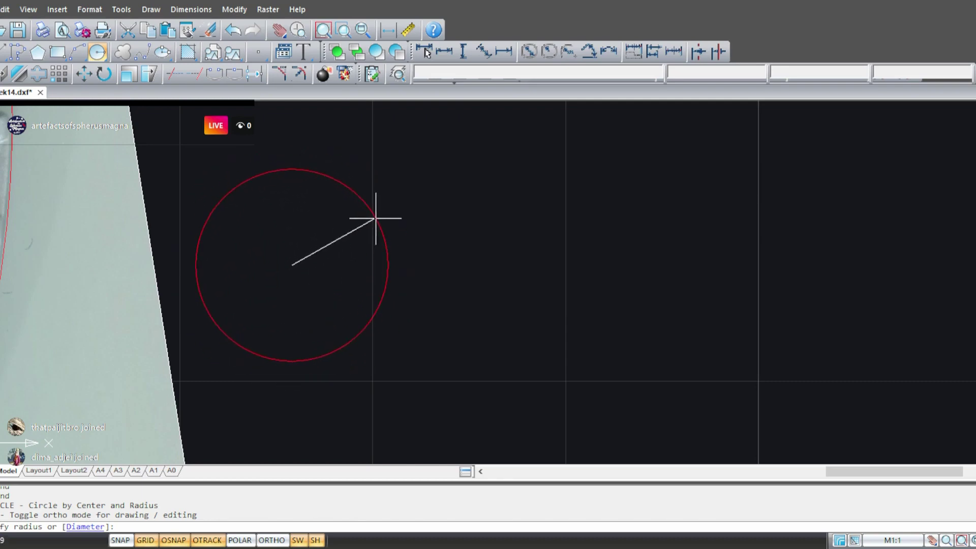
left_click(345, 229)
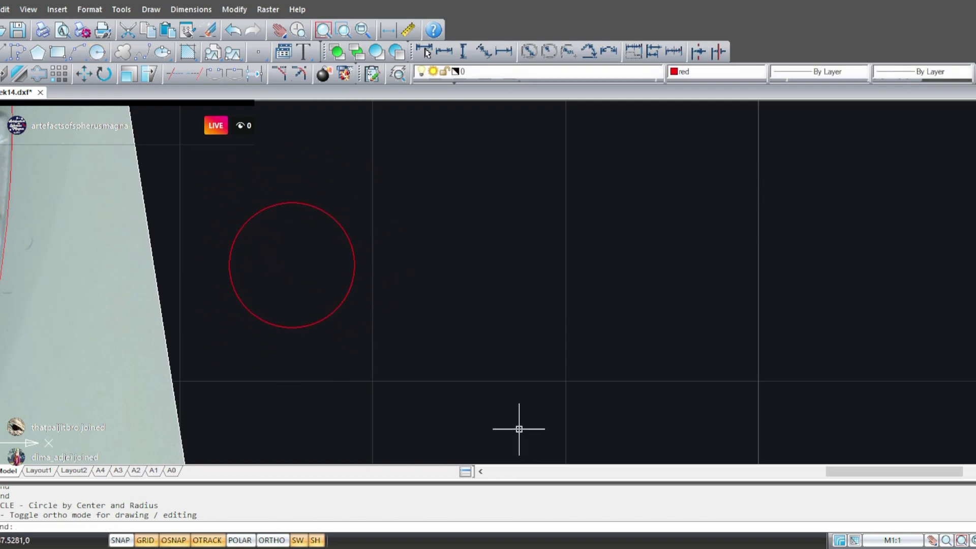
middle_click_drag(609, 321, 542, 328)
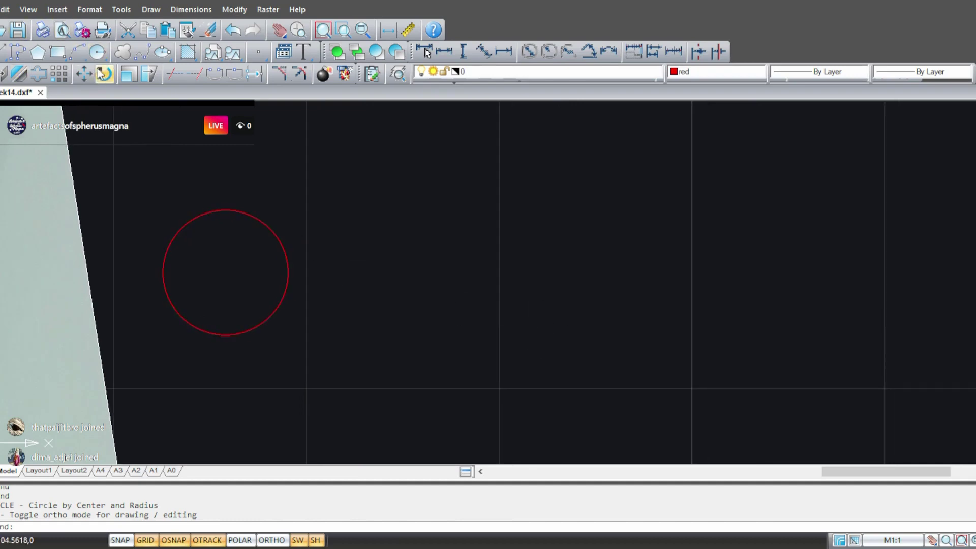
left_click(99, 54)
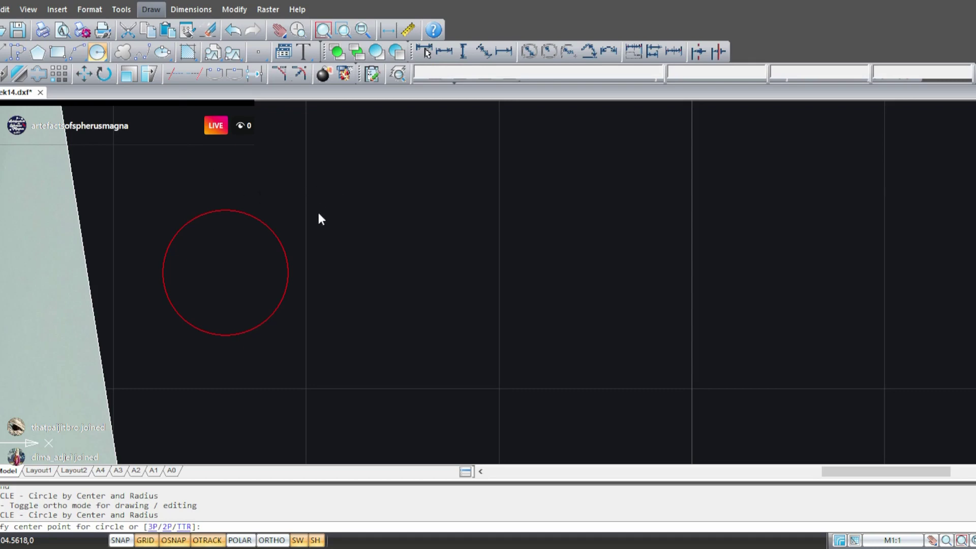
type("2p")
key("Return")
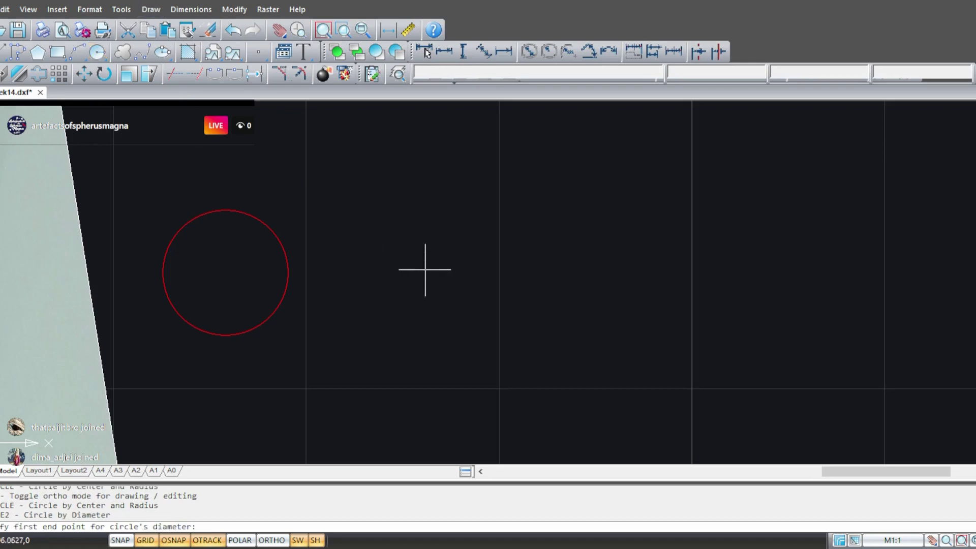
mouse_move(425, 268)
middle_mouse_down()
mouse_move(351, 279)
mouse_move(322, 270)
middle_mouse_up()
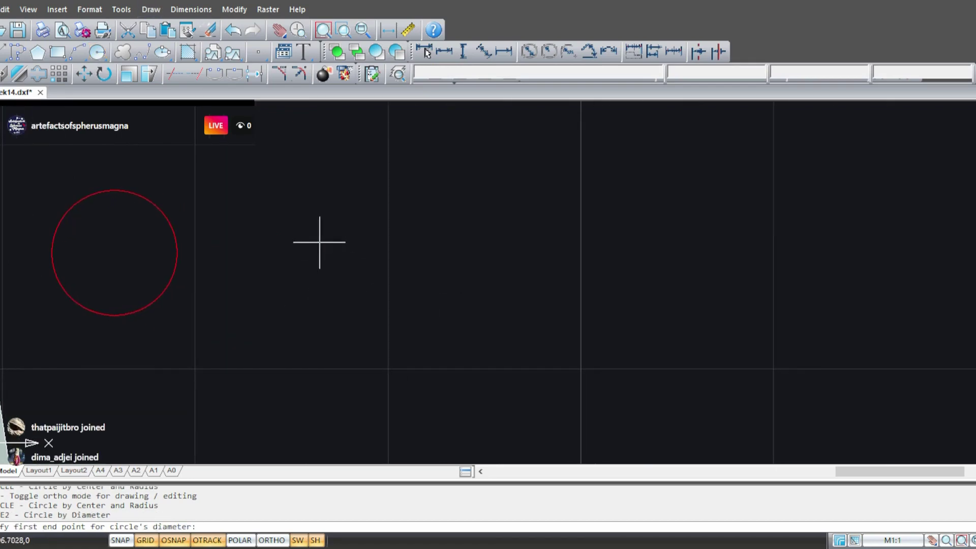
left_click(333, 250)
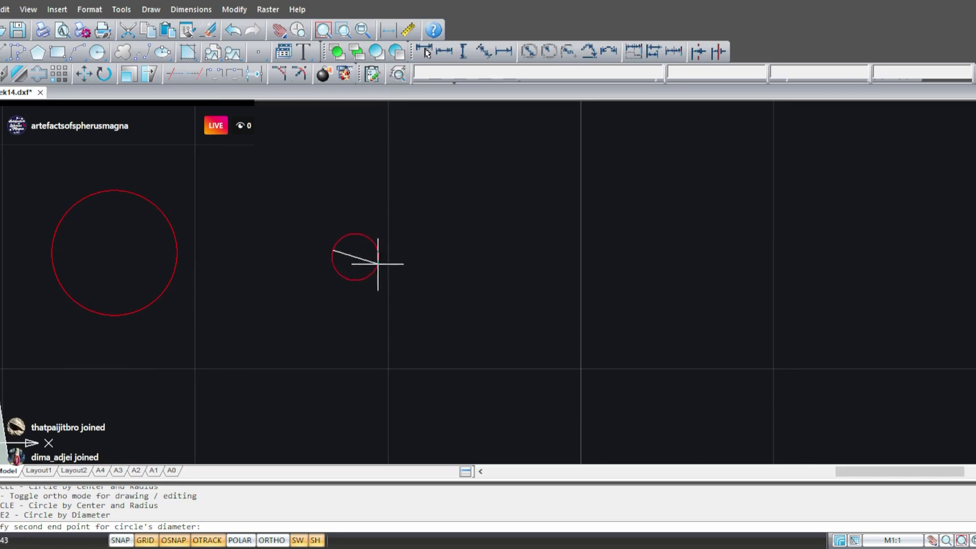
key("Escape")
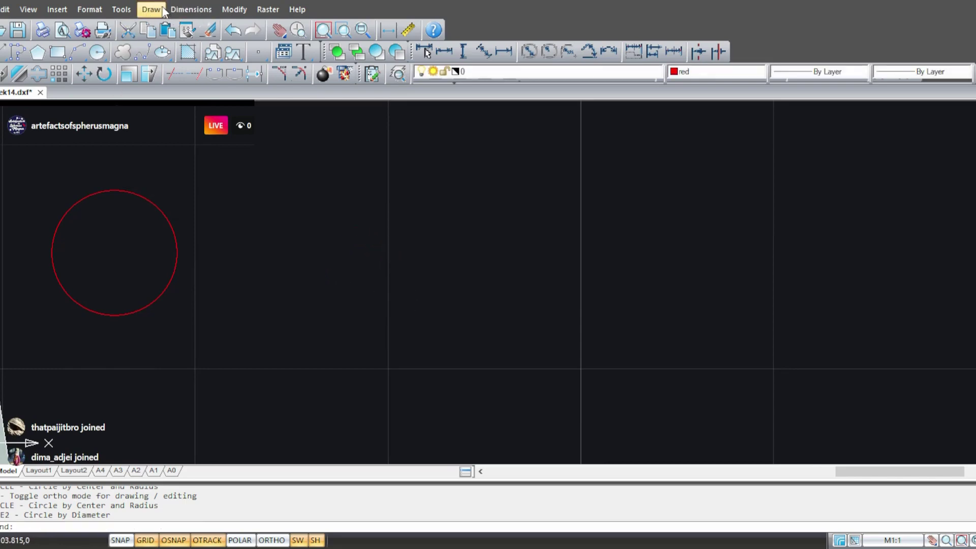
left_click(97, 52)
key("Escape")
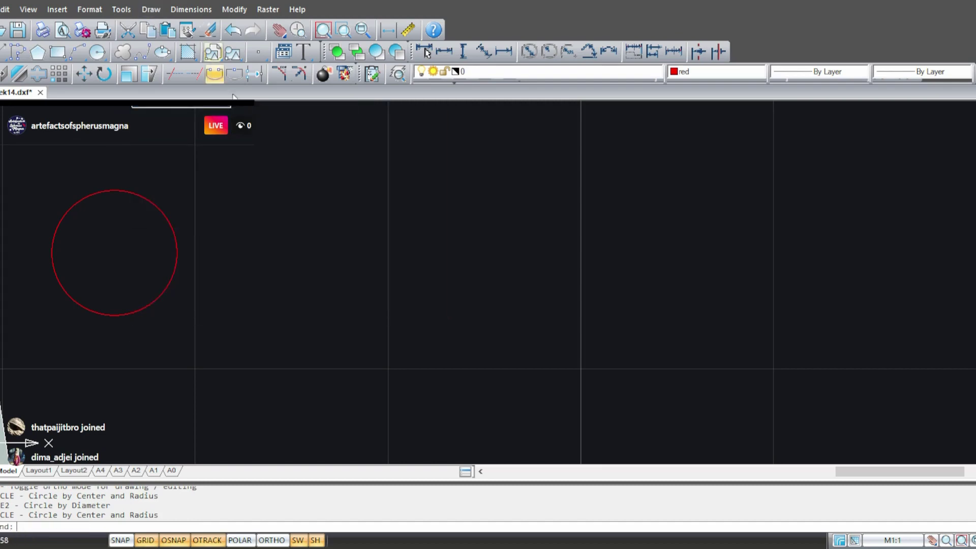
left_click(97, 52)
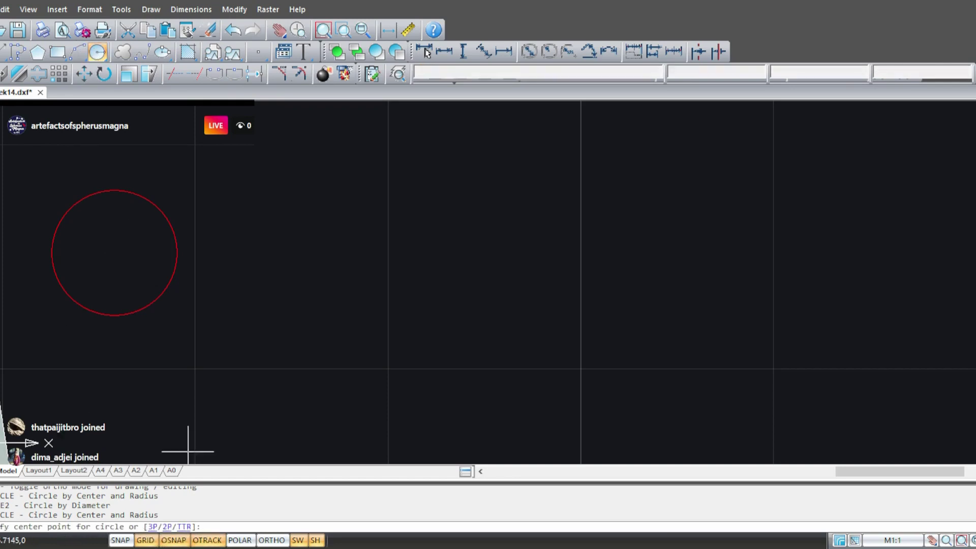
key("Escape")
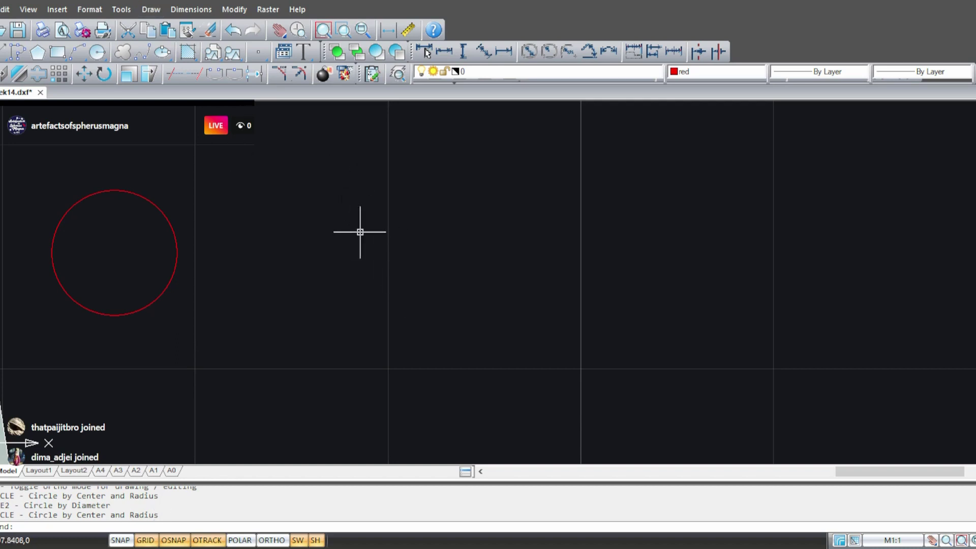
- Draw a second circle beside the first one by centre point and diameter
left_click(97, 53)
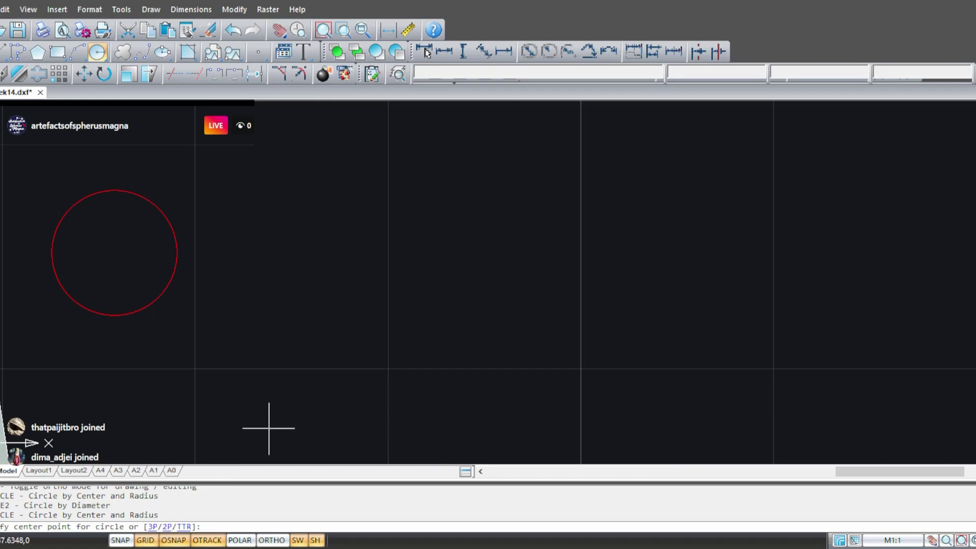
left_click(332, 249)
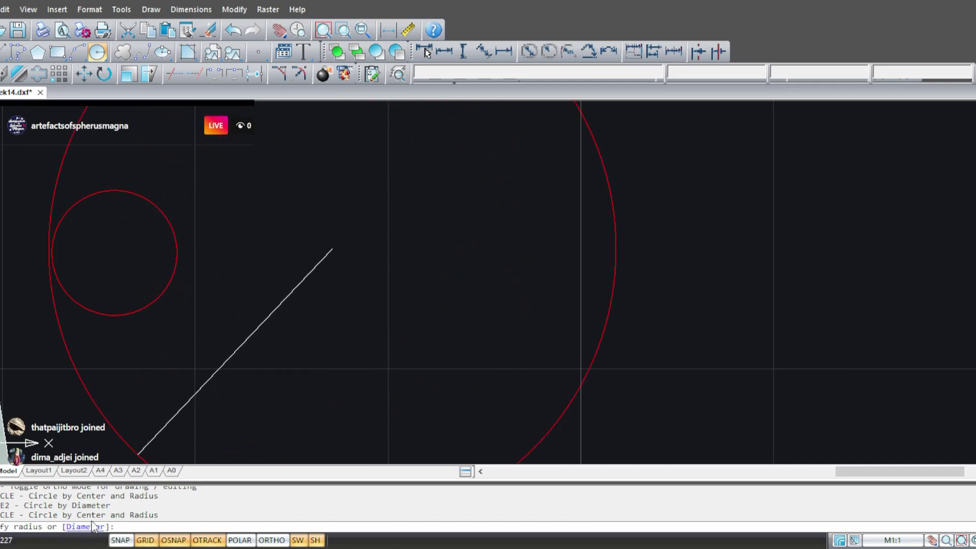
type("d")
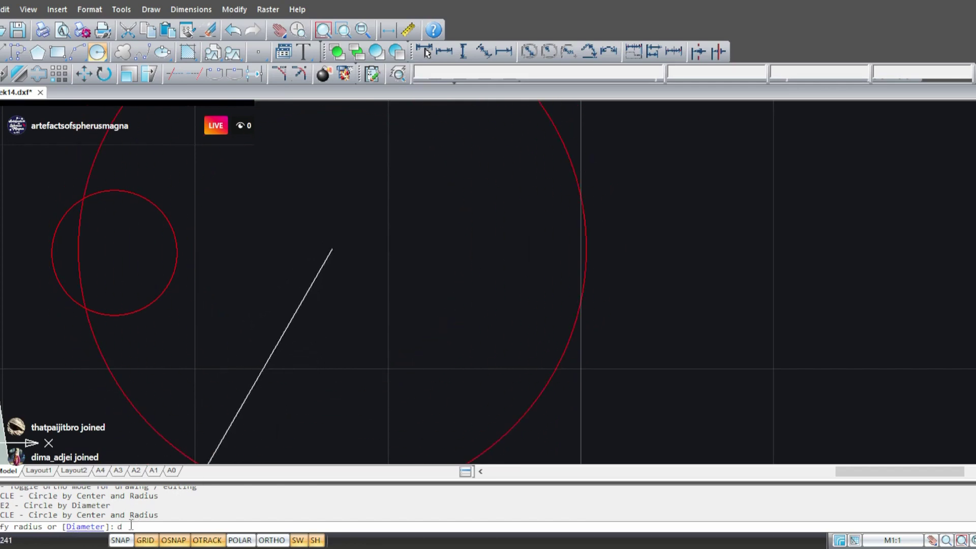
key("Return")
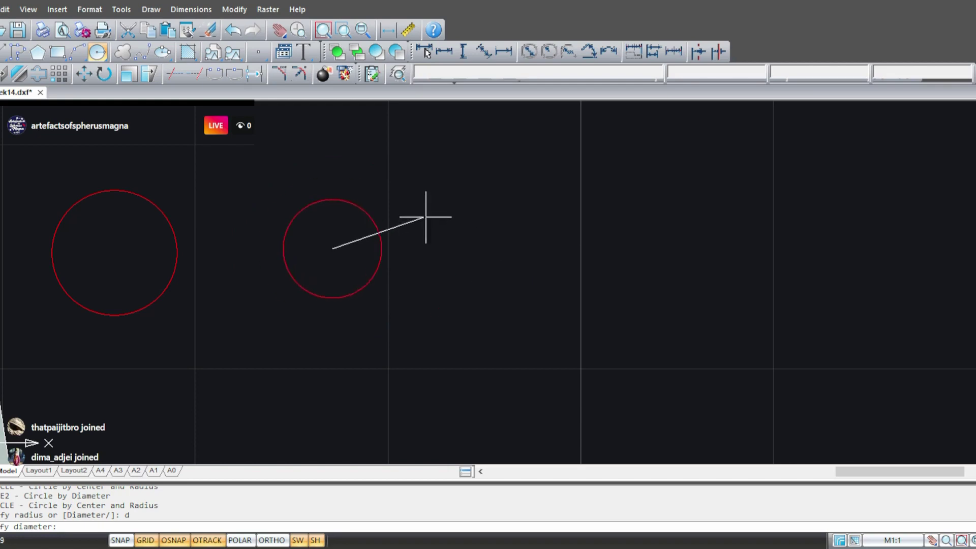
left_click(466, 226)
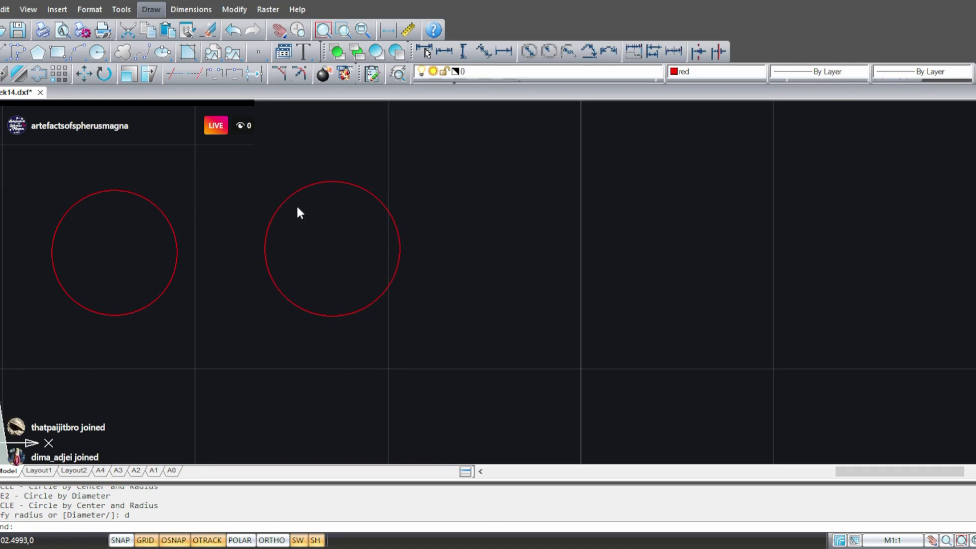
- Draw a third circle beside the second one by the two end points of its diameter
left_click(97, 52)
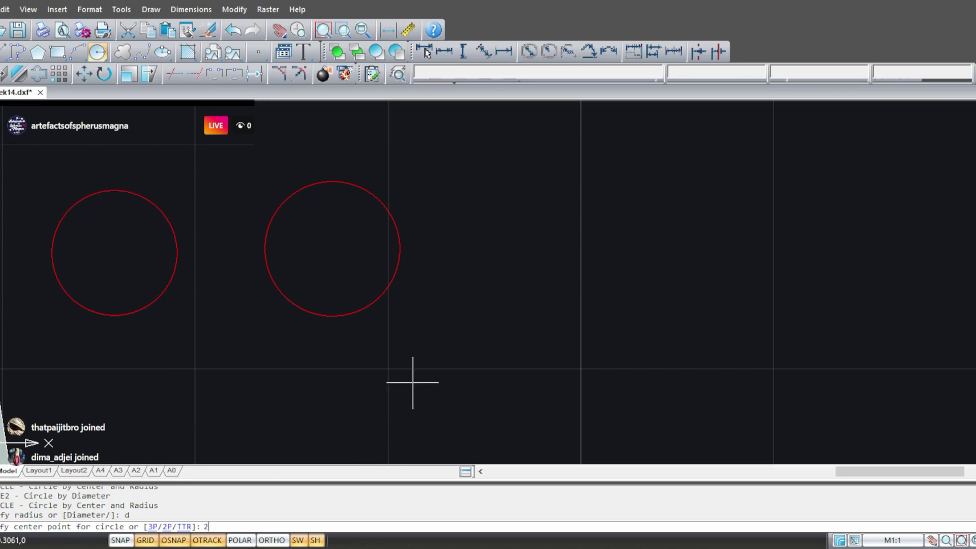
key("Return")
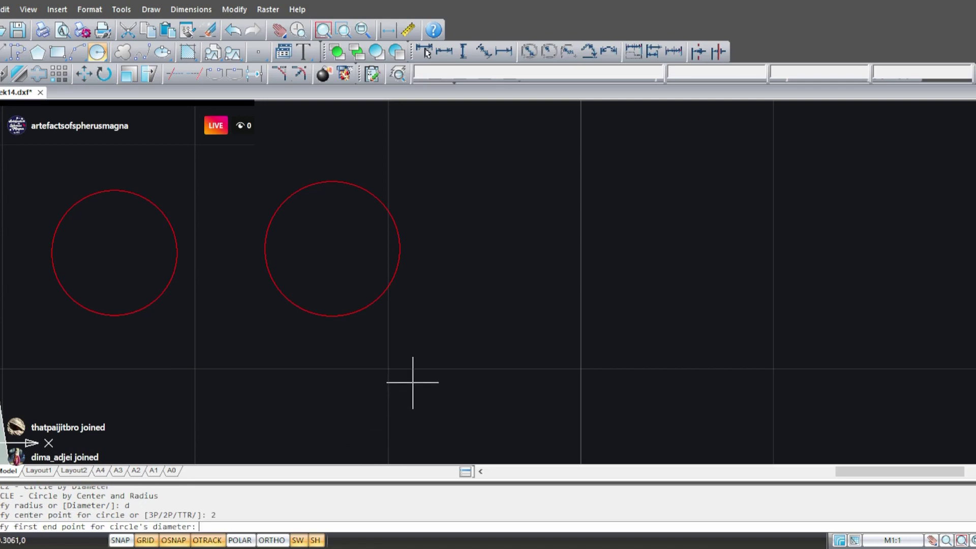
left_click(479, 250)
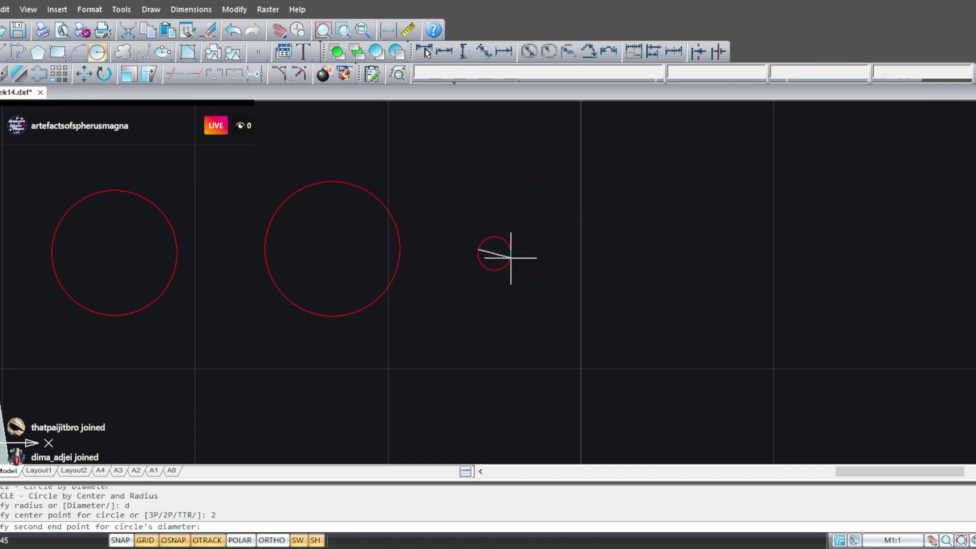
left_click(616, 192)
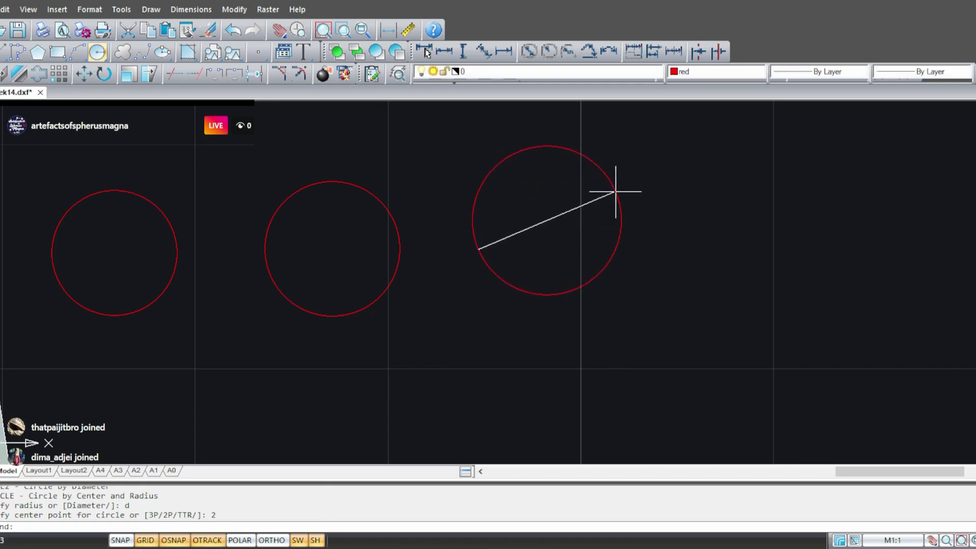
type("l")
key("Return")
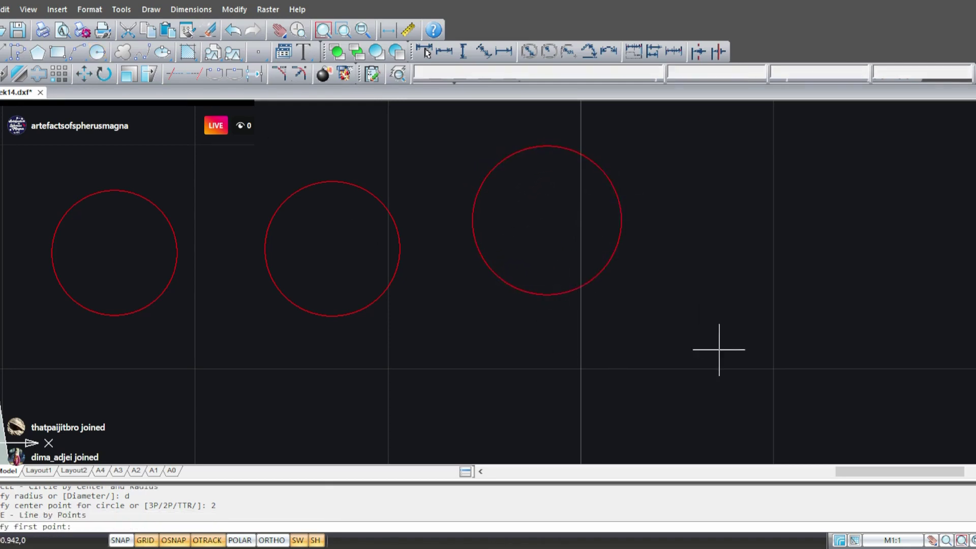
key("Tab")
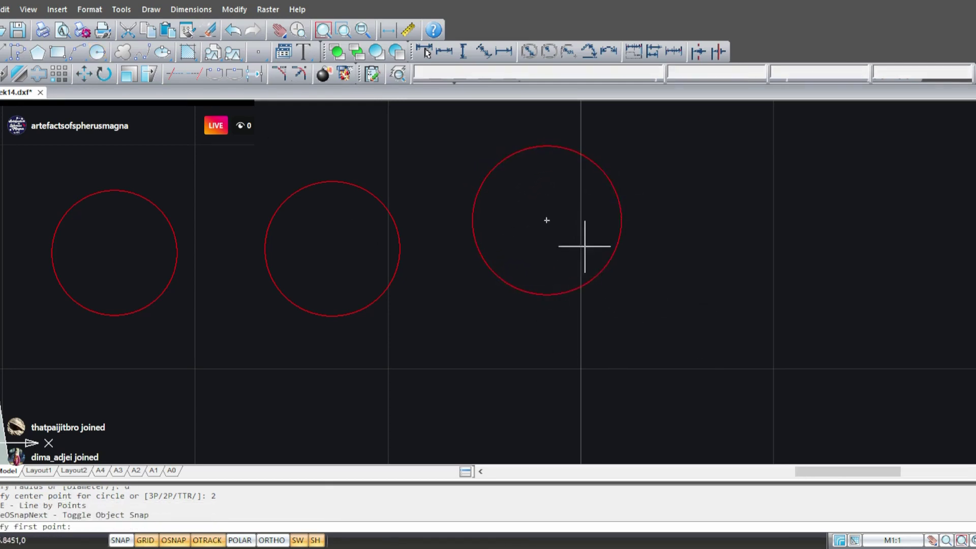
left_click(547, 220)
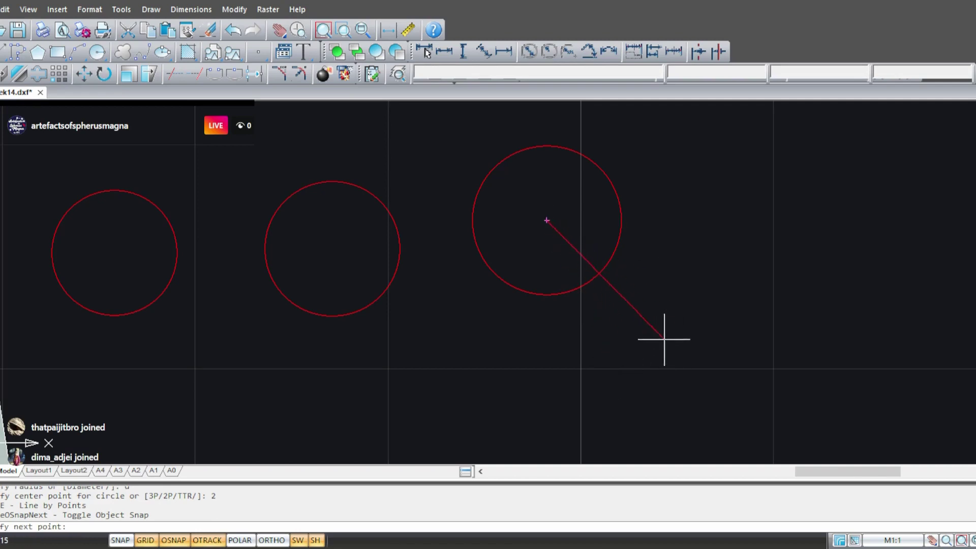
key("Escape")
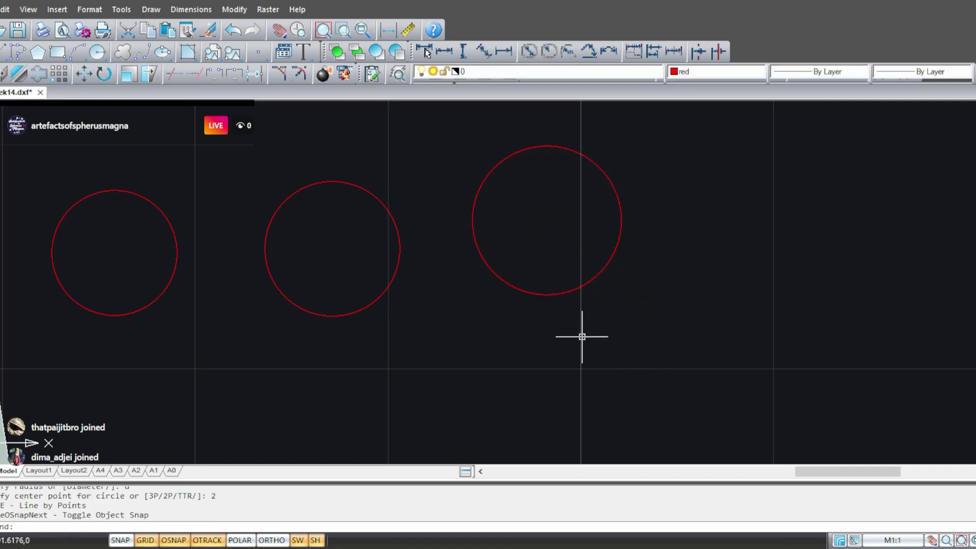
mouse_move(584, 333)
middle_mouse_down()
mouse_move(503, 366)
mouse_move(390, 334)
middle_mouse_up()
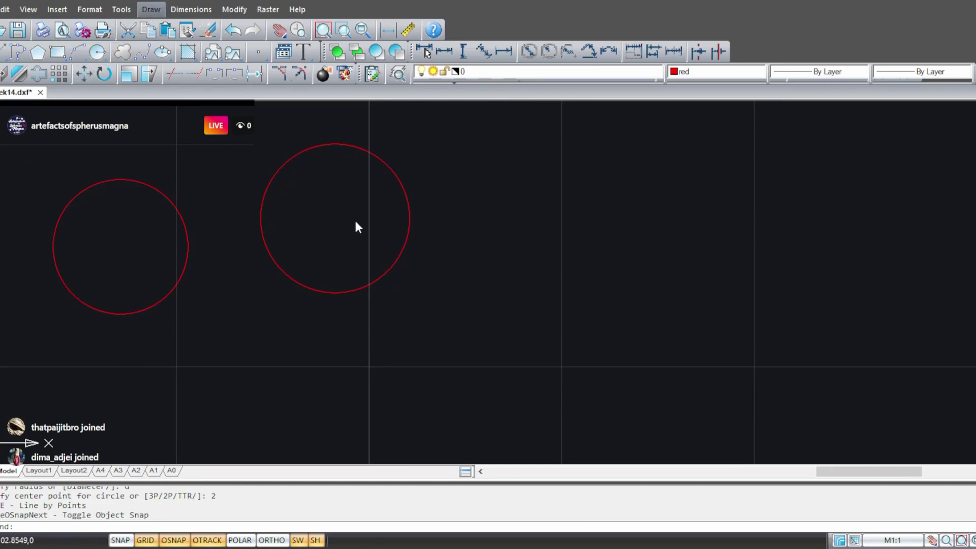
left_click(98, 52)
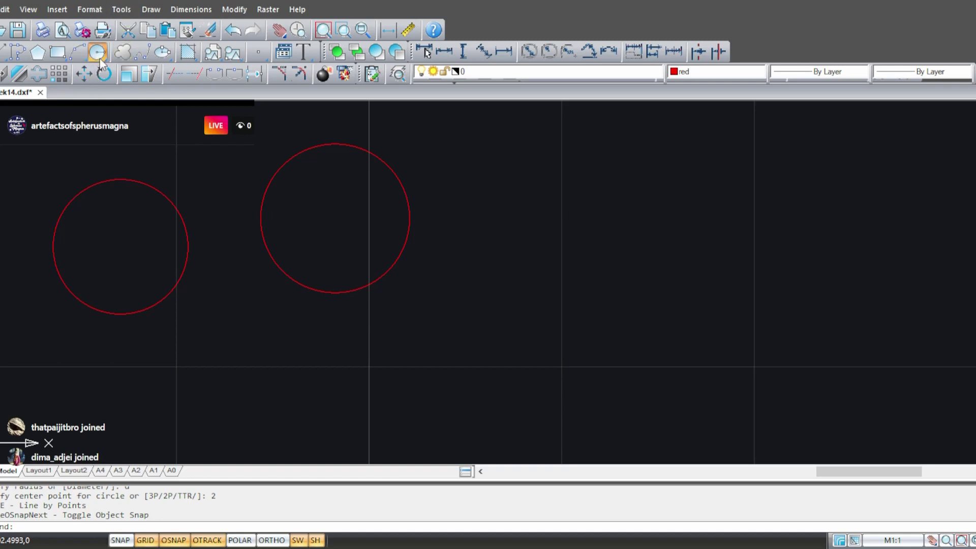
left_click(577, 242)
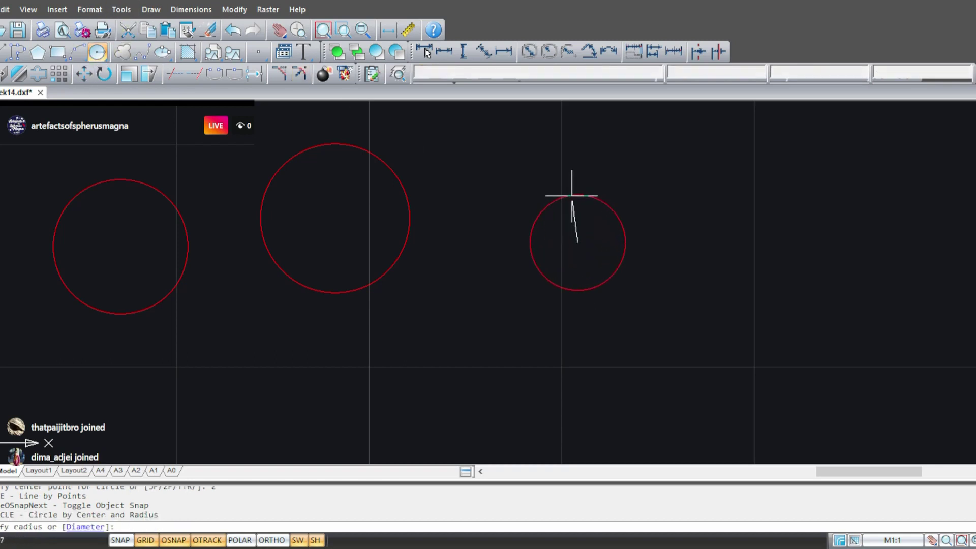
key("Escape")
left_click(98, 52)
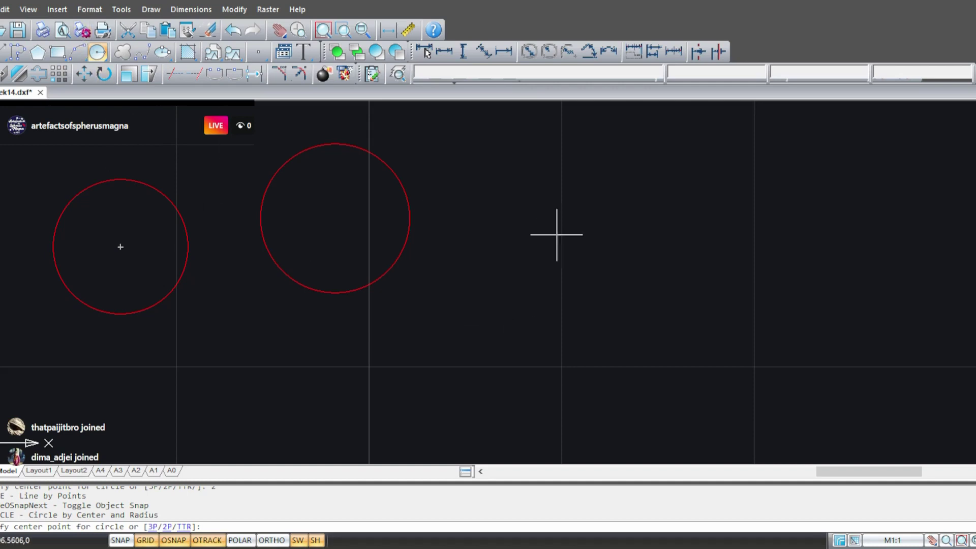
middle_click_drag(557, 235, 399, 235)
key("Escape")
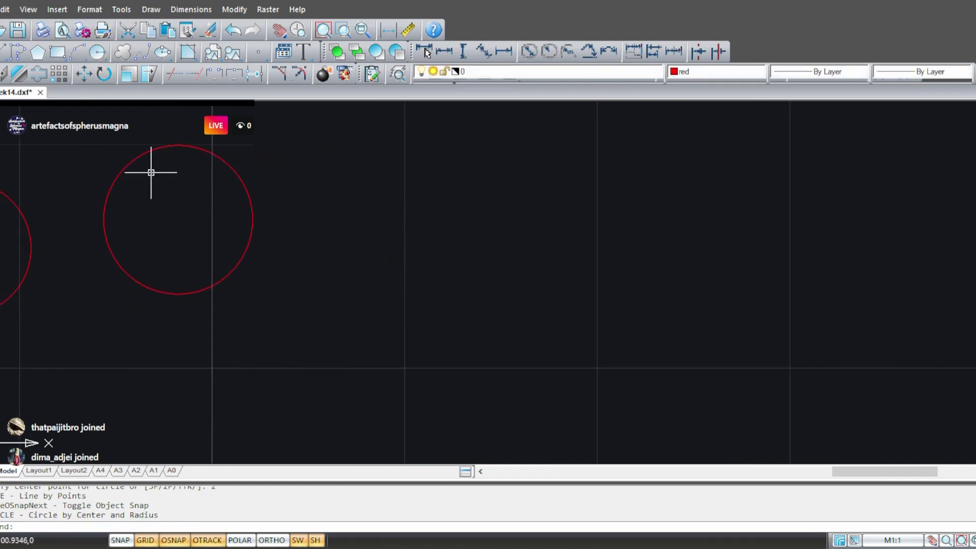
left_click(98, 52)
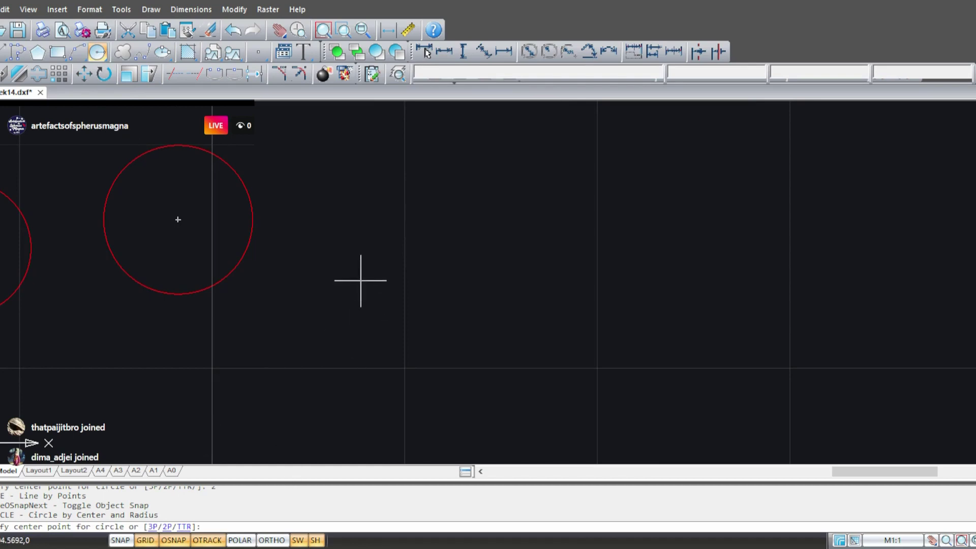
type("3")
key("Return")
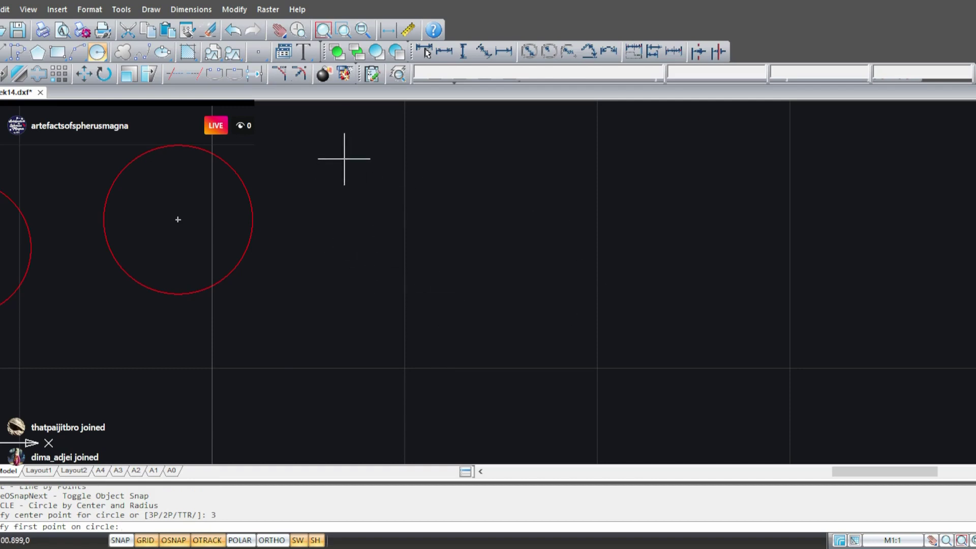
left_click(310, 258)
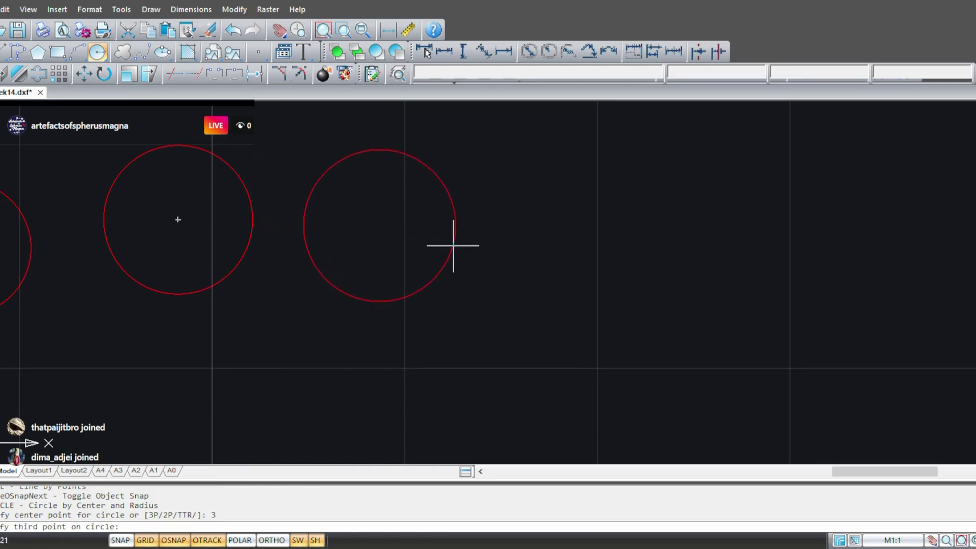
key("Escape")
key("Escape")
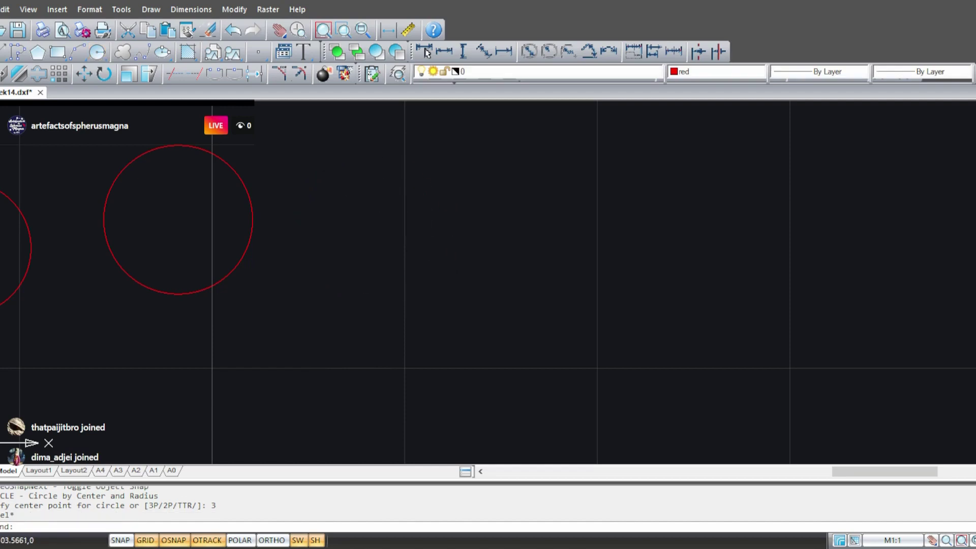
- Draw a closed triangle of three lines in the empty area beside the third circle
type("l")
key("Return")
left_click(344, 244)
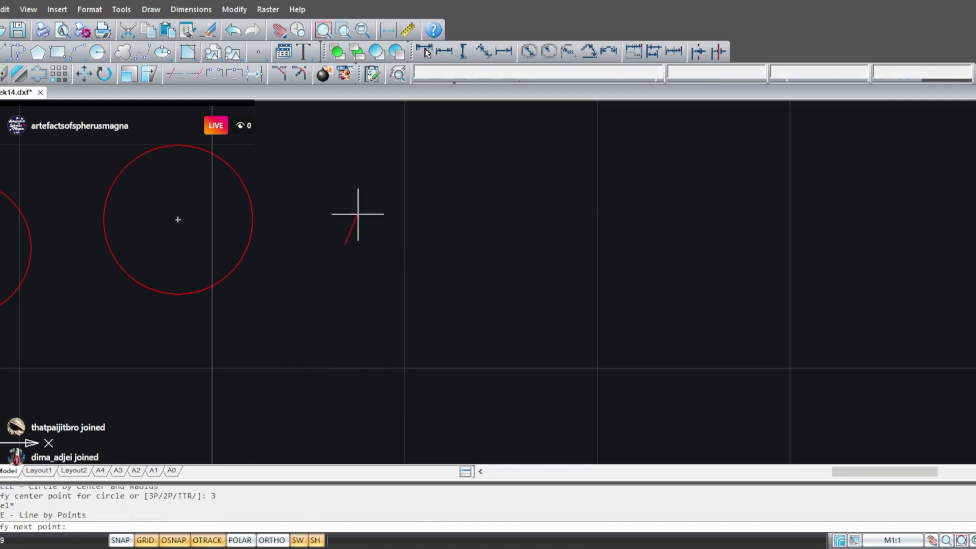
left_click(383, 146)
left_click(513, 260)
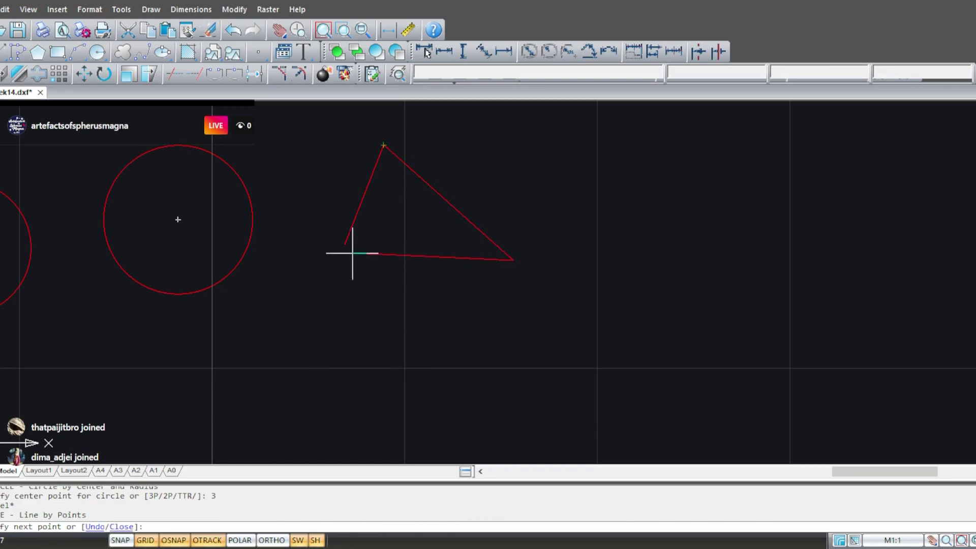
left_click(345, 244)
key("Return")
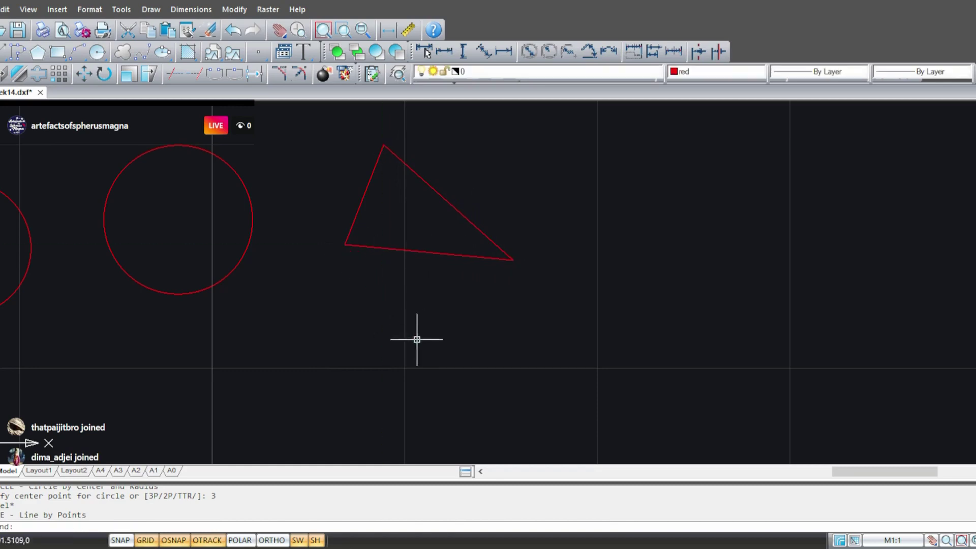
- Draw a three-point circle through the three corners of the triangle
left_click(97, 53)
type("3")
key("Return")
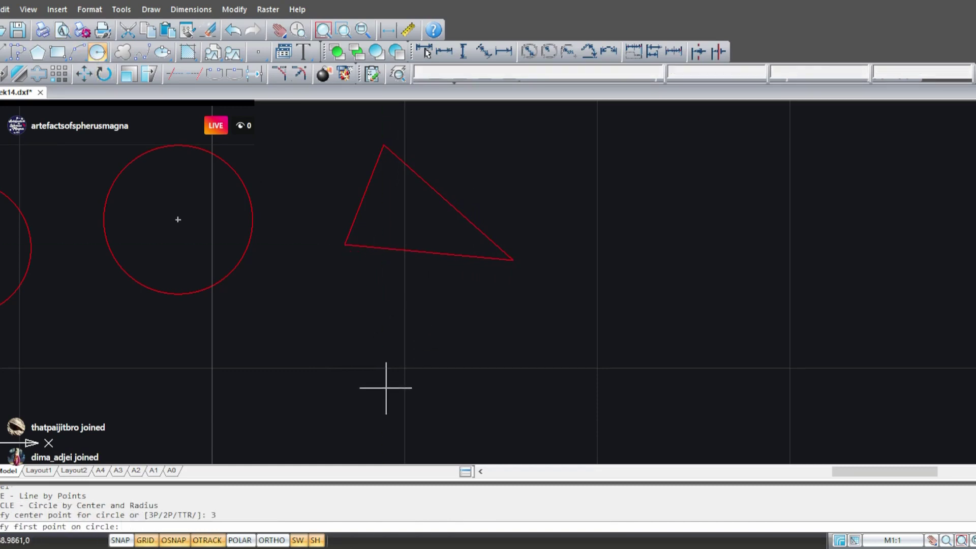
left_click(345, 245)
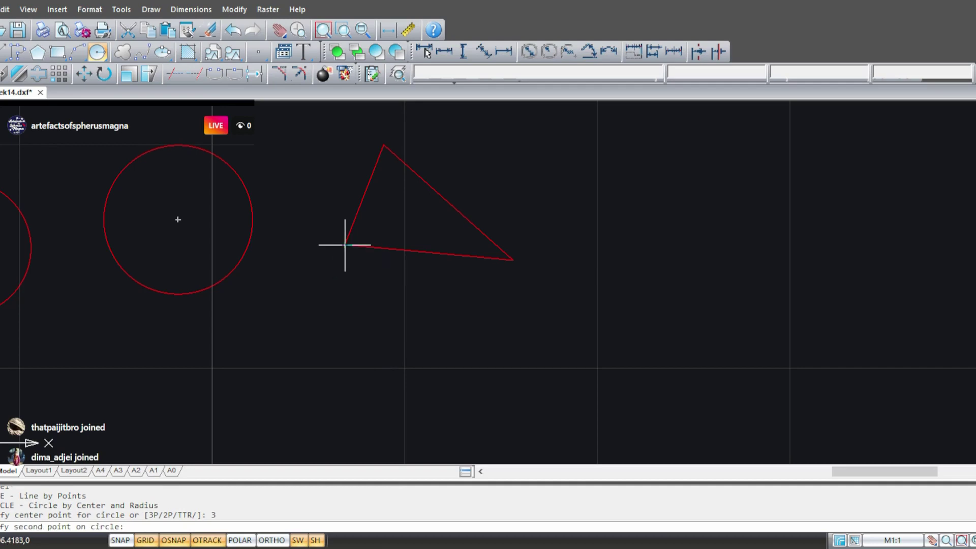
left_click(384, 146)
left_click(512, 260)
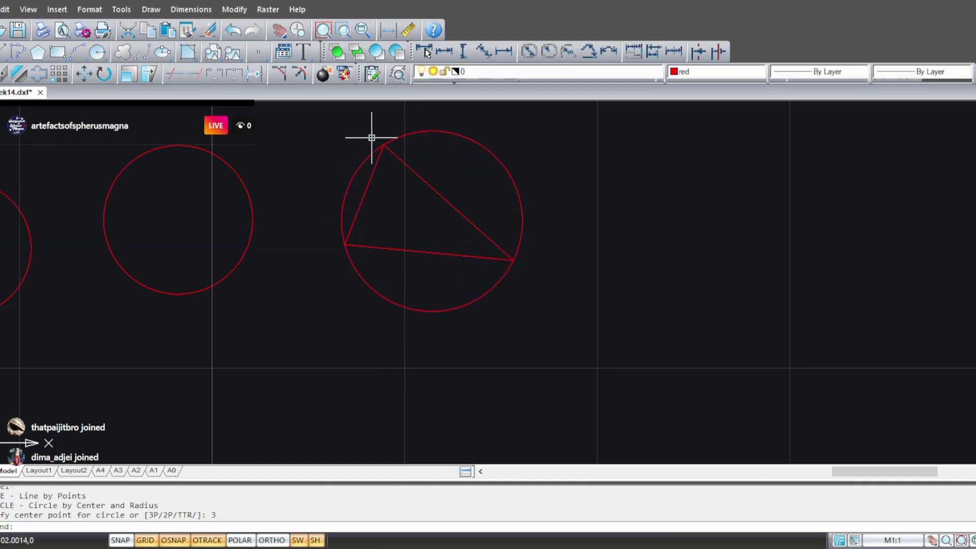
- Draw two separate slanted lines beside the triangle's circle that converge upward without meeting
mouse_move(584, 263)
middle_mouse_down()
mouse_move(502, 296)
mouse_move(458, 275)
mouse_move(350, 304)
middle_mouse_up()
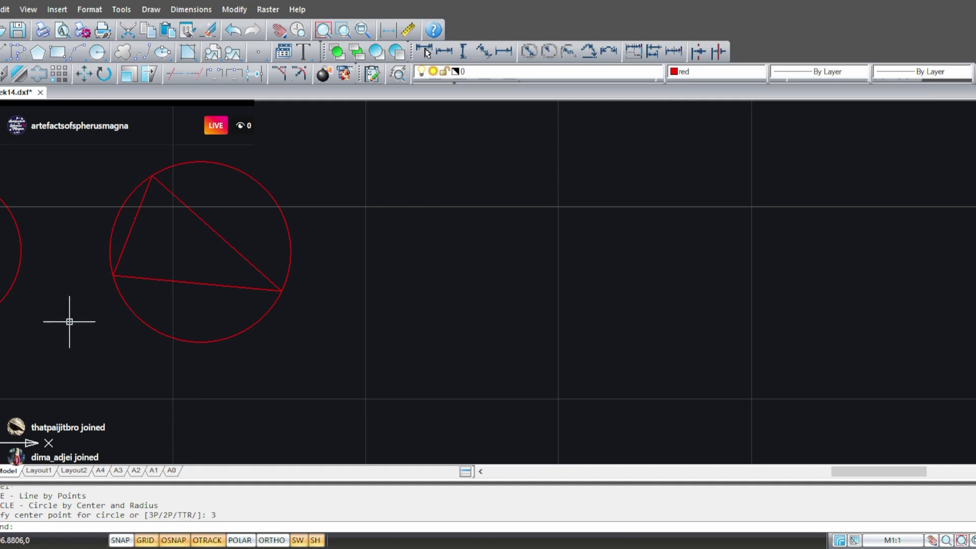
type("l")
key("Return")
left_click(373, 380)
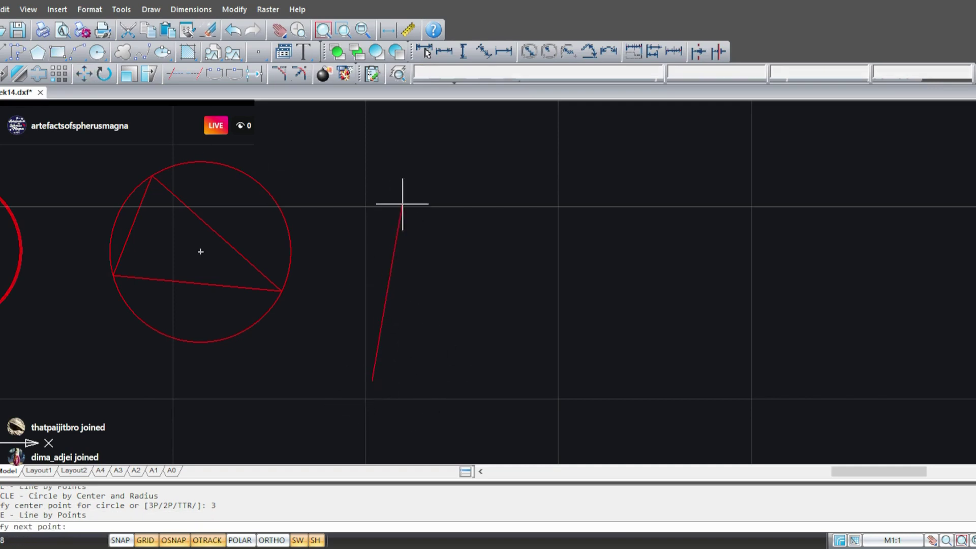
left_click(417, 158)
key("Escape")
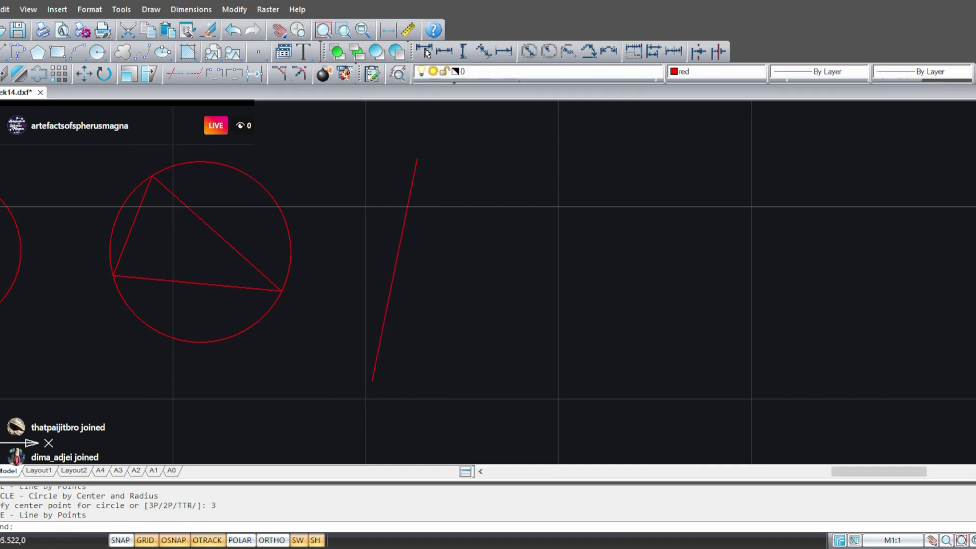
key("Return")
left_click(468, 176)
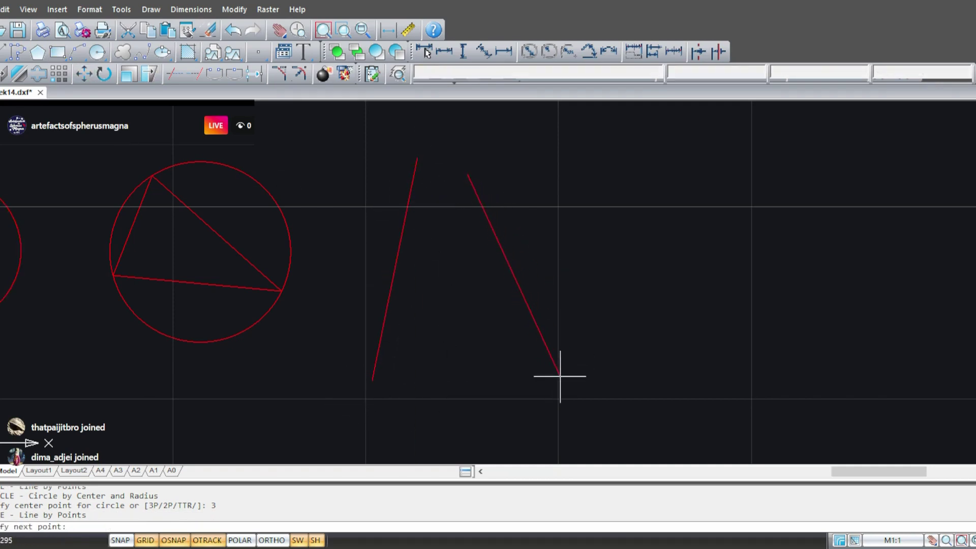
left_click(561, 376)
key("Escape")
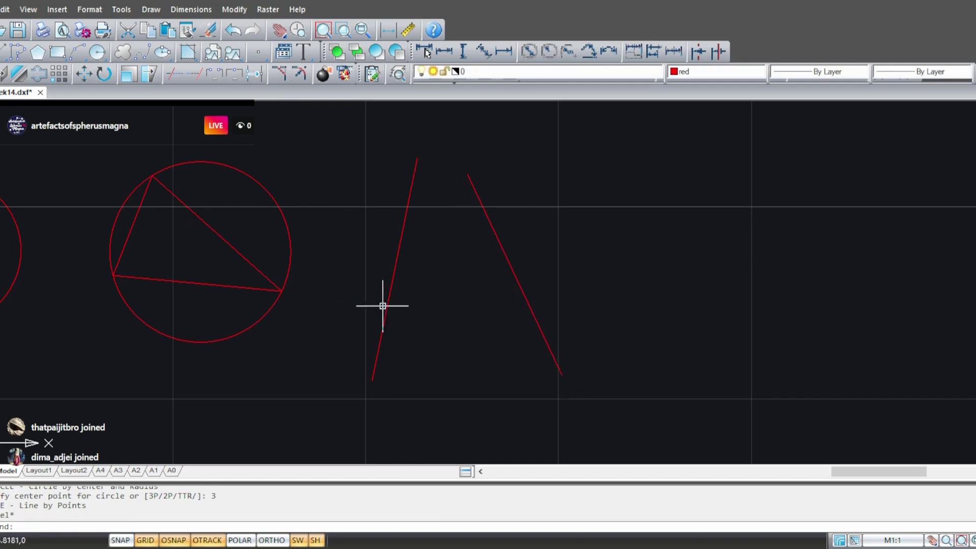
- Draw a circle tangent to both slanted lines with the tangent-tangent-radius option, picking the radius in the drawing
left_click(98, 52)
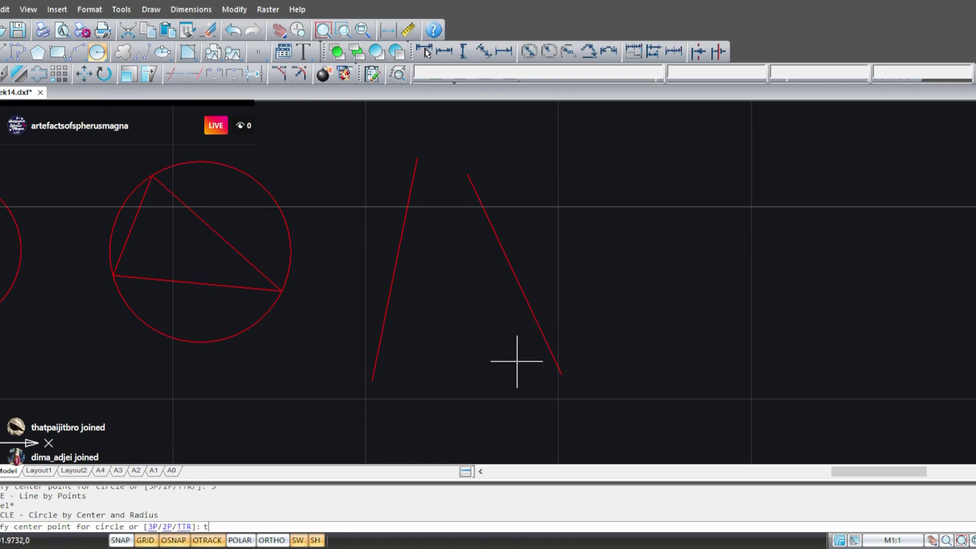
type("t")
key("Return")
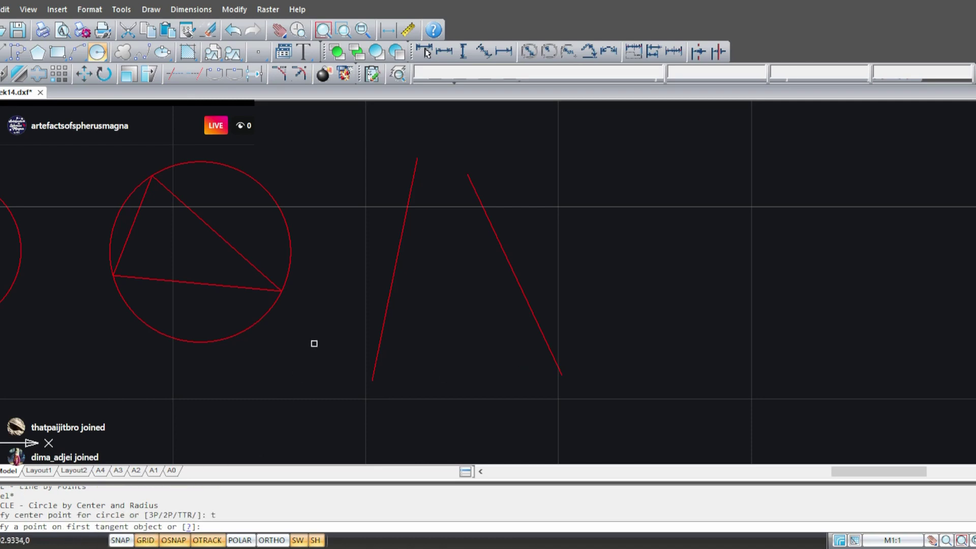
left_click(397, 259)
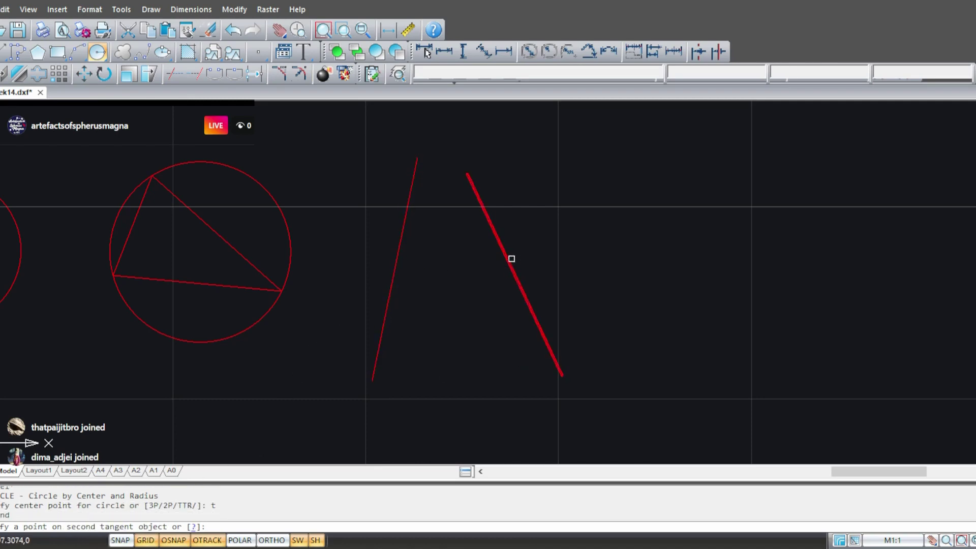
left_click(510, 258)
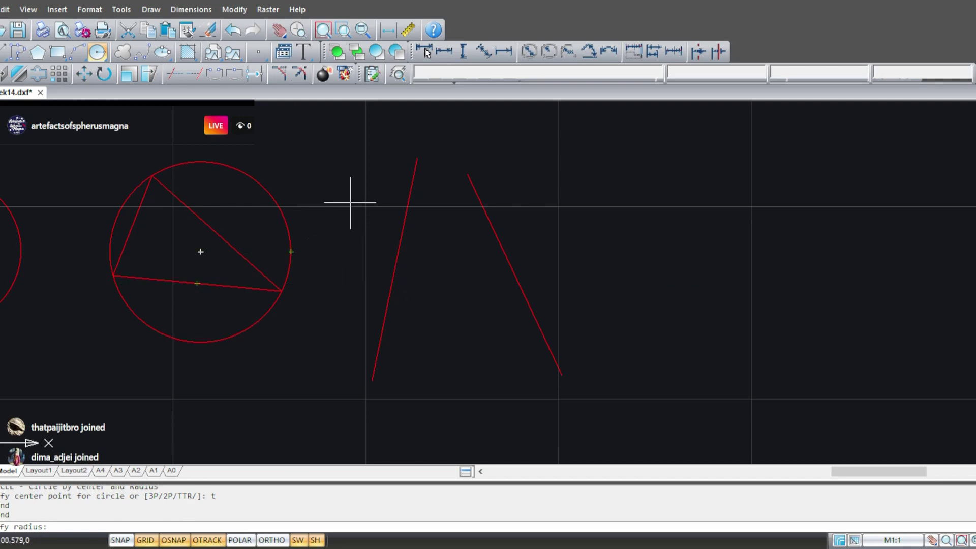
left_click(642, 215)
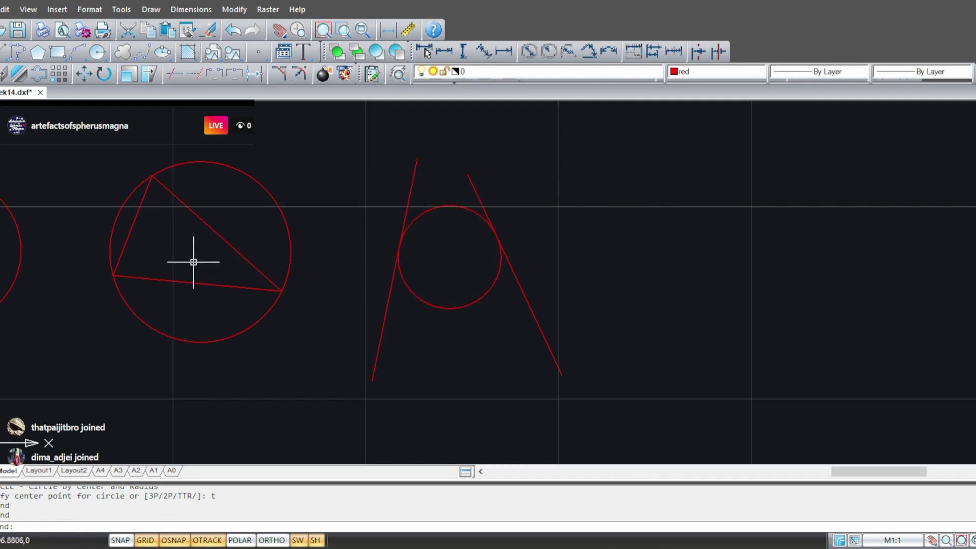
- Draw a second, smaller tangent-tangent-radius circle on the same two lines, picking two points for its radius
left_click(101, 53)
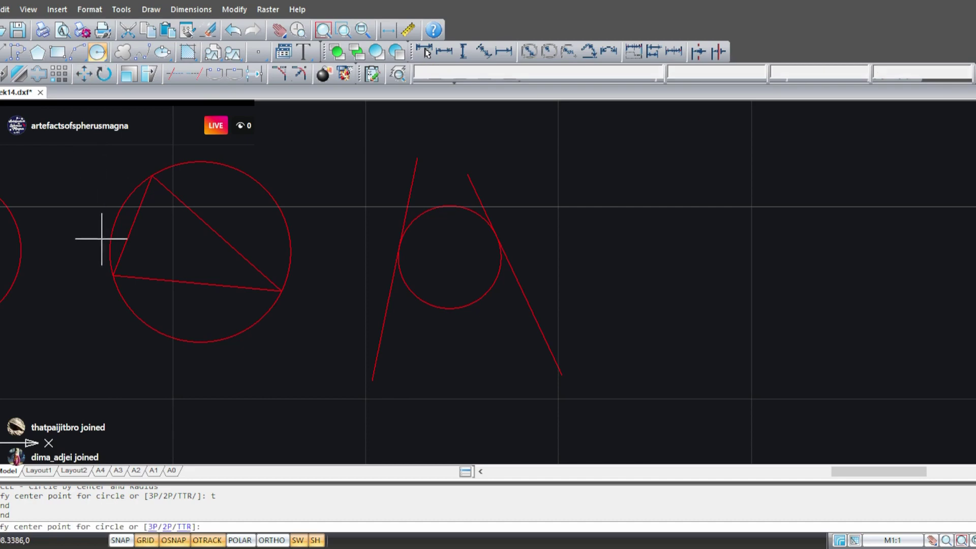
type("t")
key("Return")
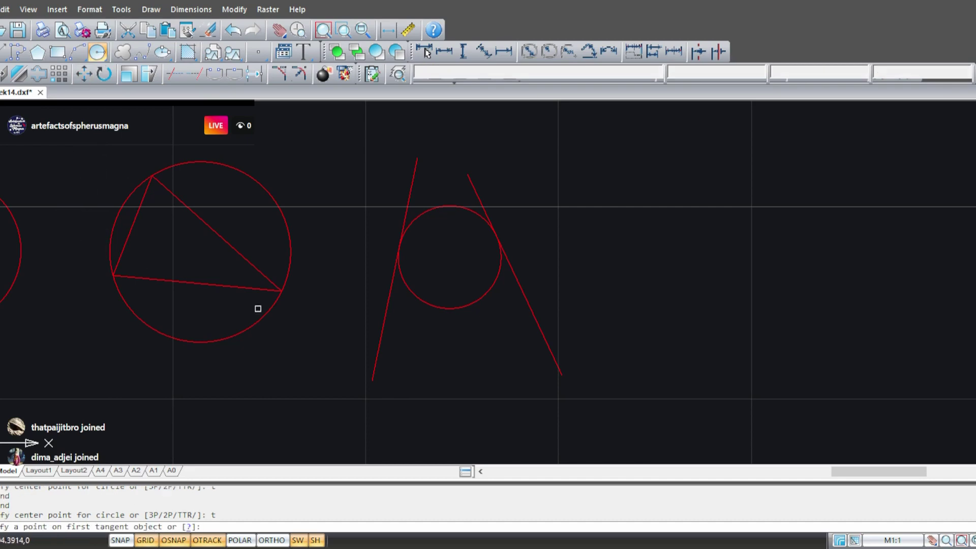
left_click(386, 317)
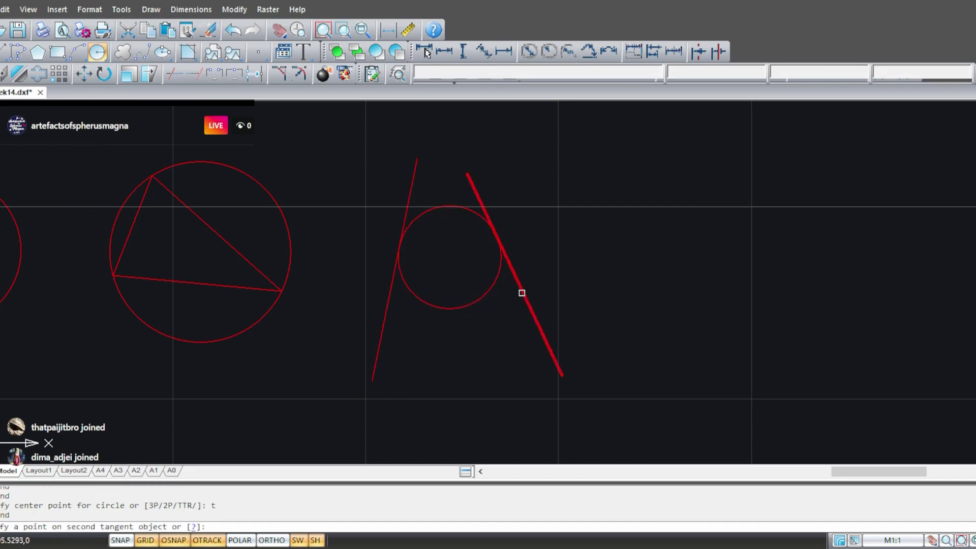
left_click(522, 289)
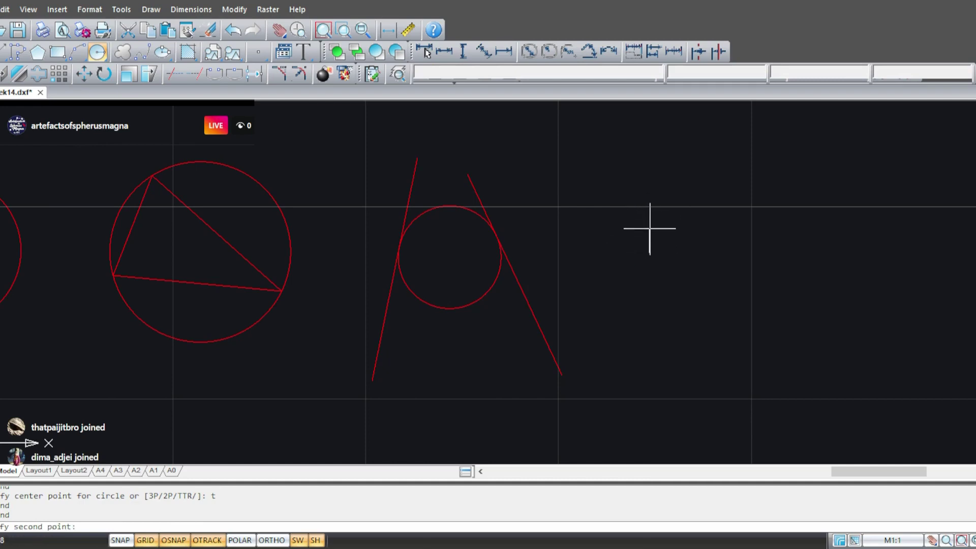
left_click(647, 232)
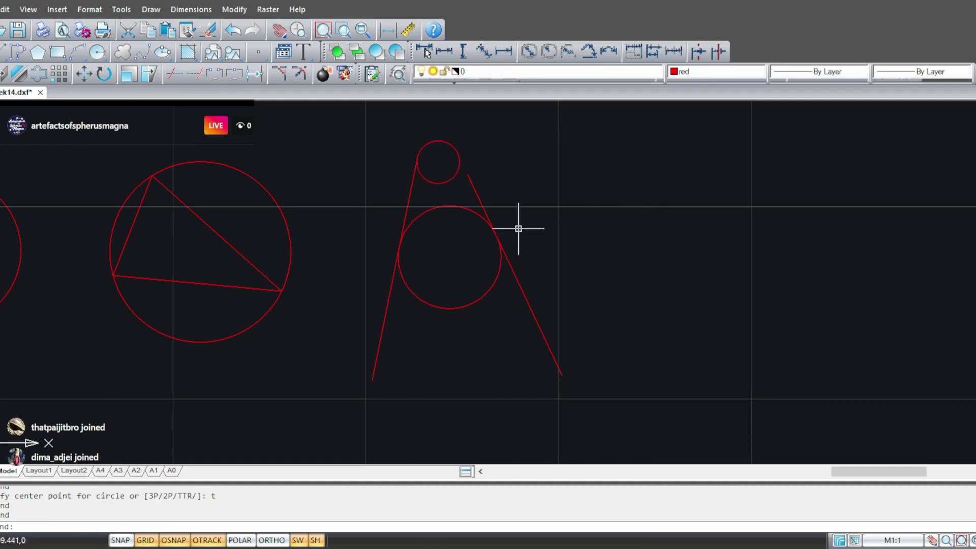
- Stretch the upper ends of both slanted lines past the smaller circle so that the lines cross above it
left_click(476, 195)
middle_click_drag(457, 245, 468, 308)
left_click(478, 238)
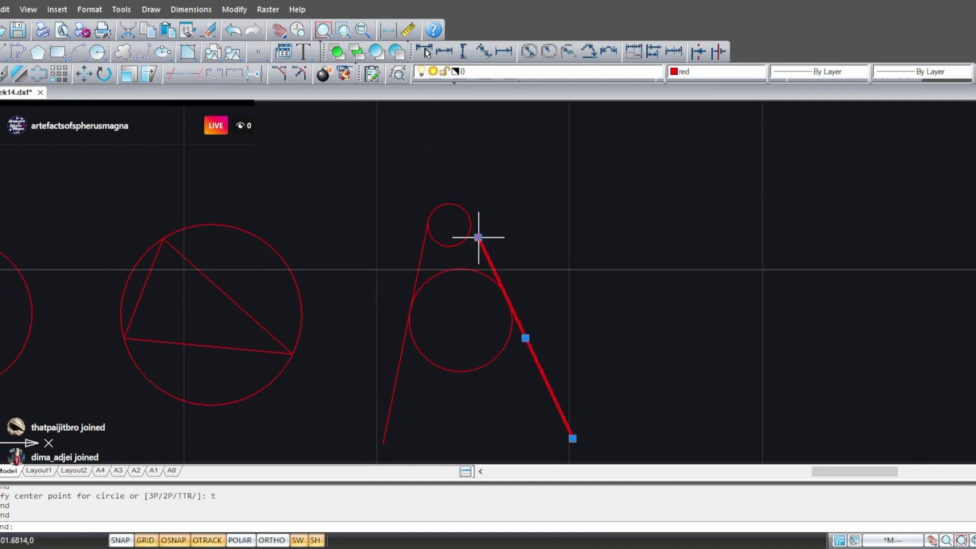
left_click(440, 155)
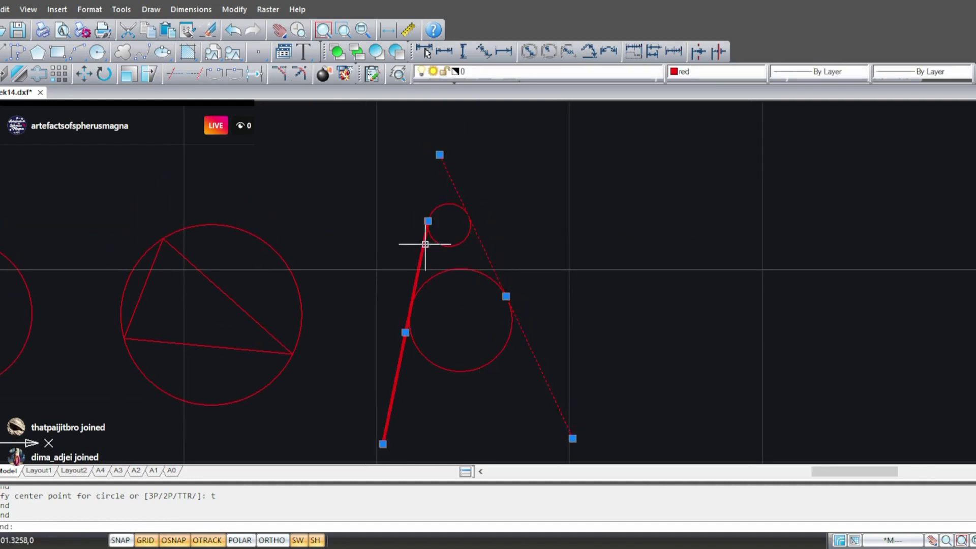
left_click(424, 244)
left_click(428, 221)
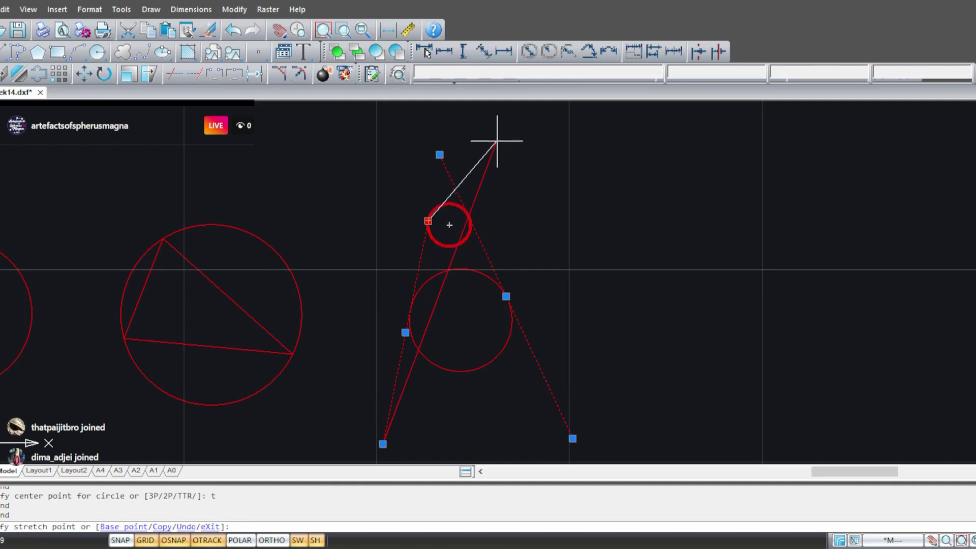
left_click(506, 145)
key("Escape")
- Inspect where the two tangent circles touch the extended lines, and review the whole row of example circles
mouse_move(566, 271)
middle_mouse_down()
mouse_move(562, 224)
mouse_move(575, 204)
middle_mouse_up()
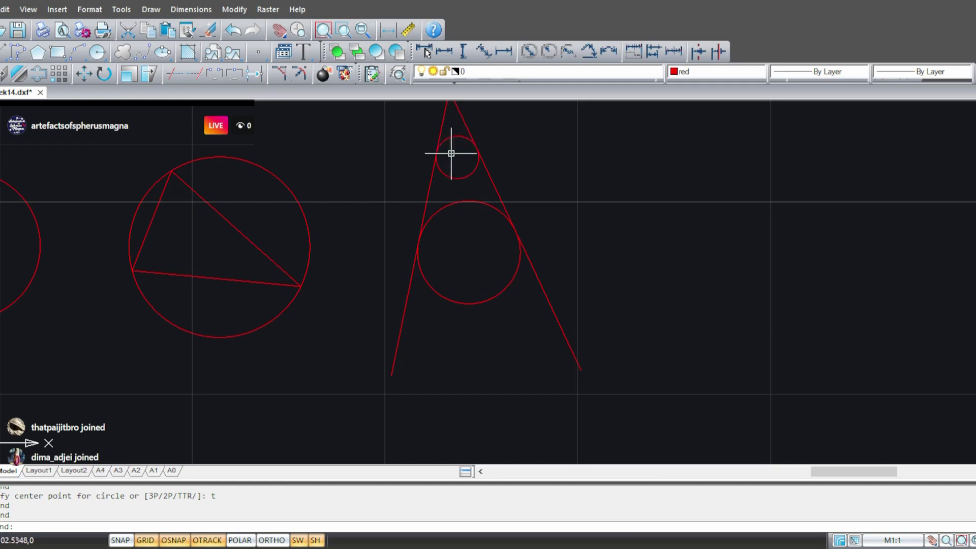
middle_click_drag(484, 172, 508, 242)
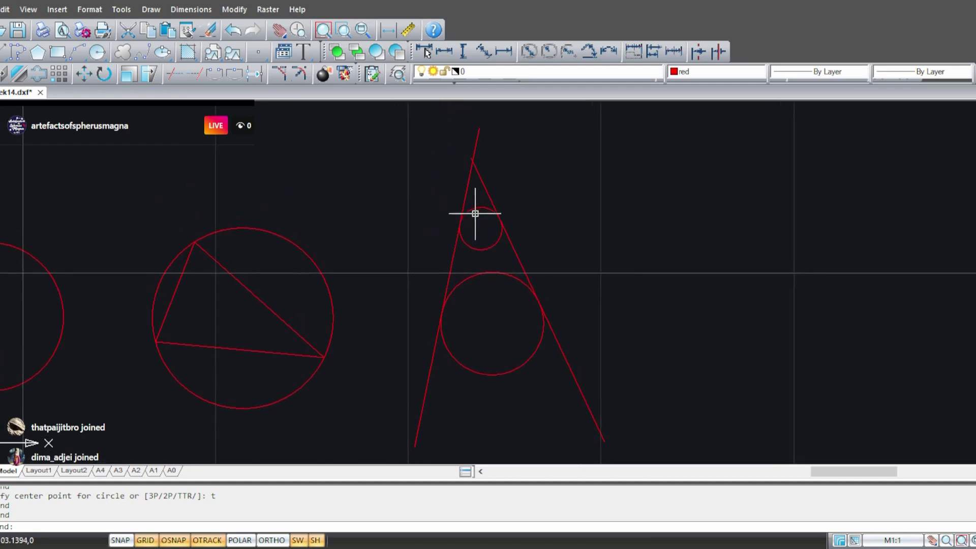
scroll(475, 213, "up", 1)
scroll(484, 246, "up", 1)
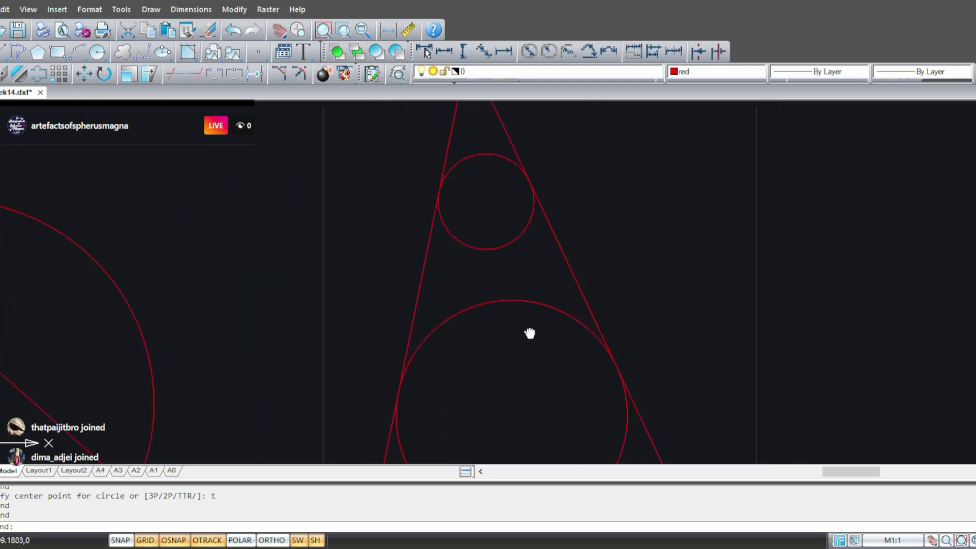
mouse_move(529, 333)
middle_mouse_down()
mouse_move(527, 273)
mouse_move(540, 315)
middle_mouse_up()
scroll(558, 273, "down", 4)
mouse_move(397, 341)
middle_mouse_down()
mouse_move(512, 305)
mouse_move(465, 335)
middle_mouse_up()
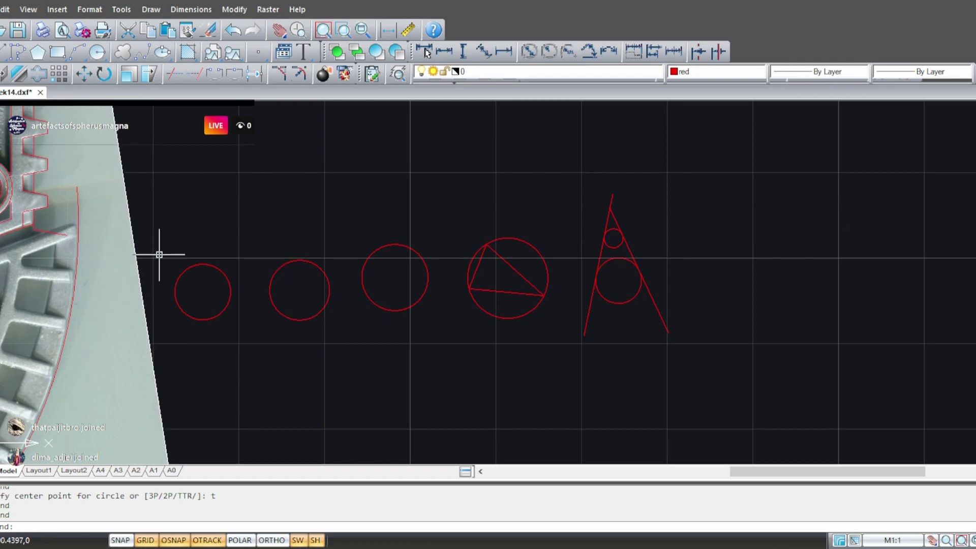
- Draw an open example arc through three points above the row of example circles
left_click(78, 53)
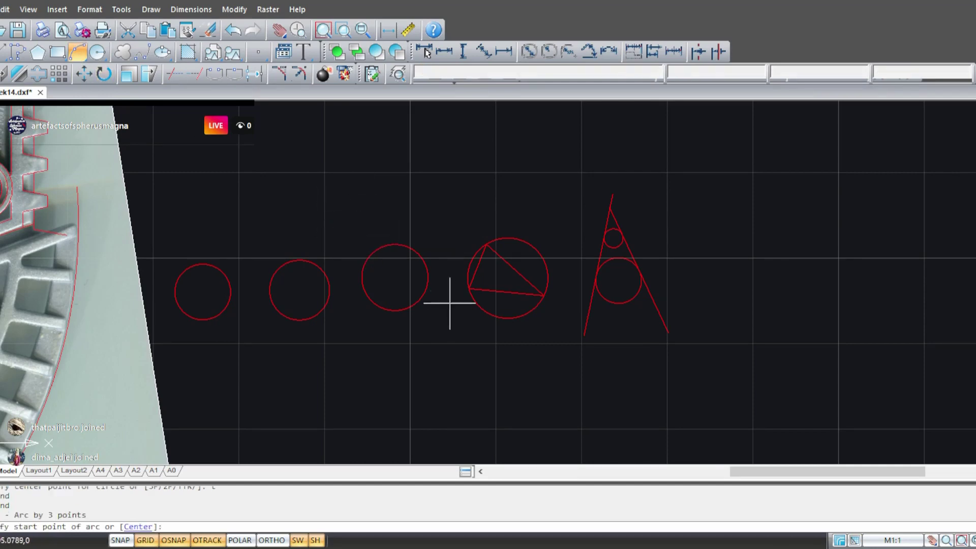
key("Escape")
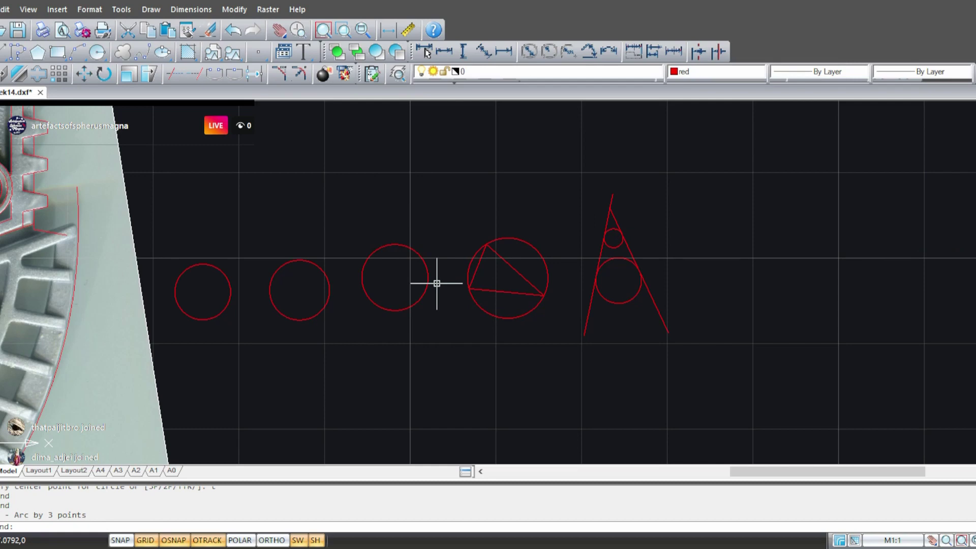
left_click(72, 56)
left_click(317, 214)
left_click(380, 173)
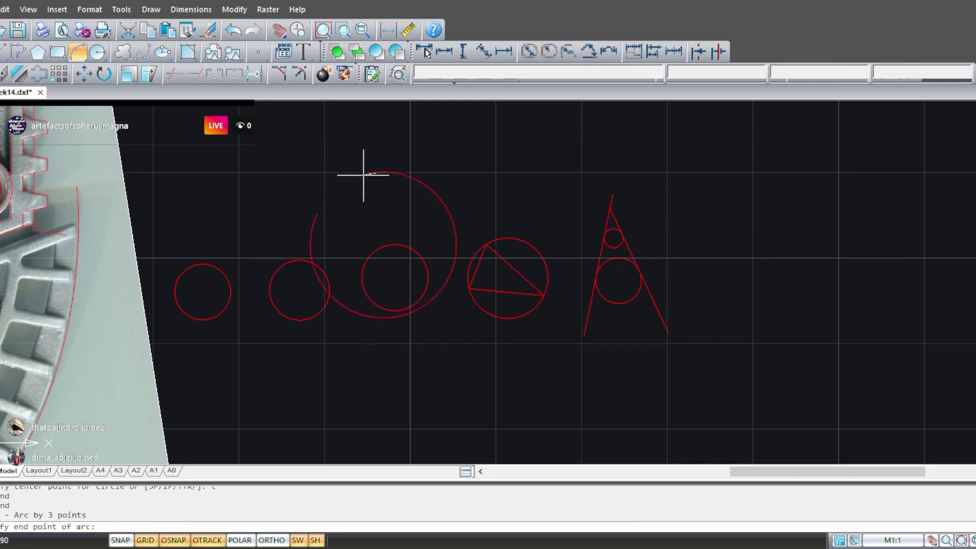
left_click(313, 180)
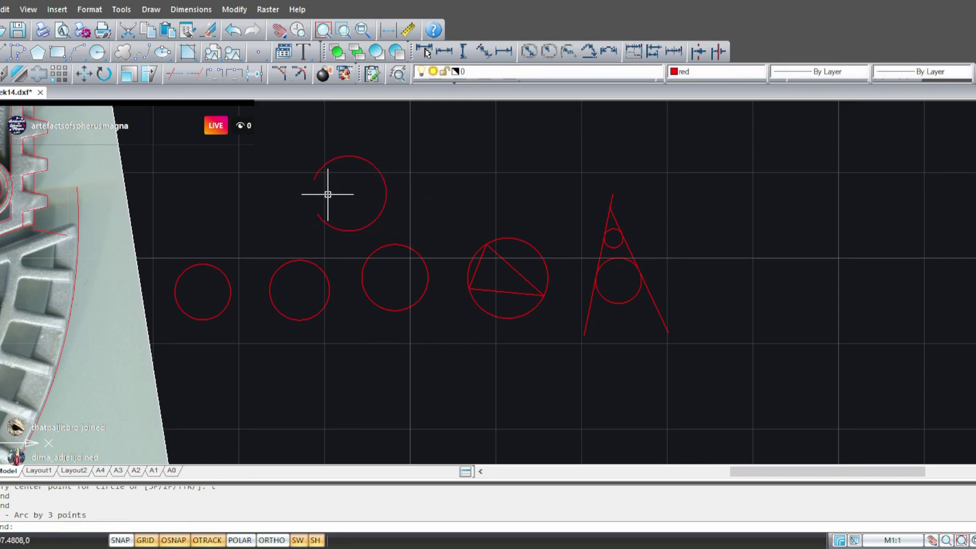
- Stretch the lower end of the example arc towards its upper end, leaving only a small gap
left_click(328, 199)
left_click(305, 148)
scroll(305, 183, "up", 3)
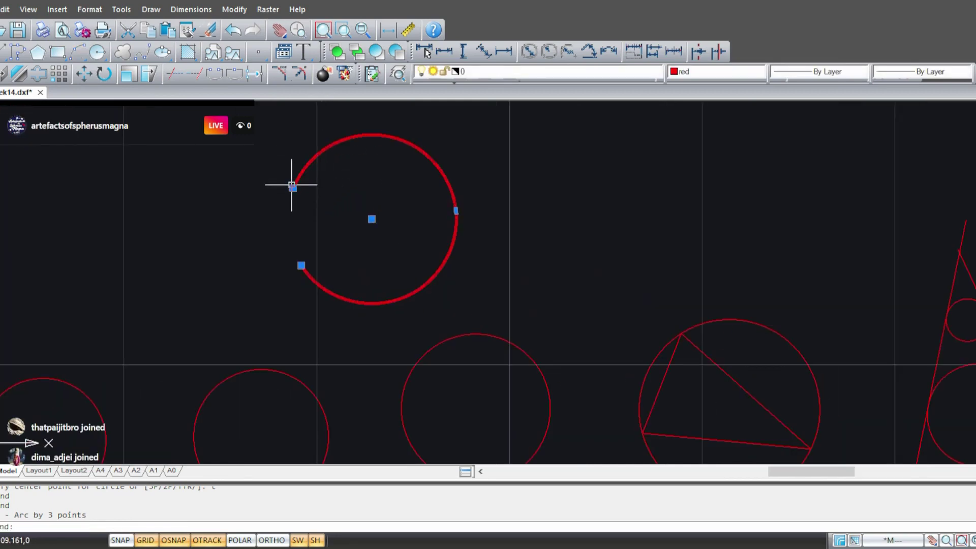
left_click(293, 188)
key("Escape")
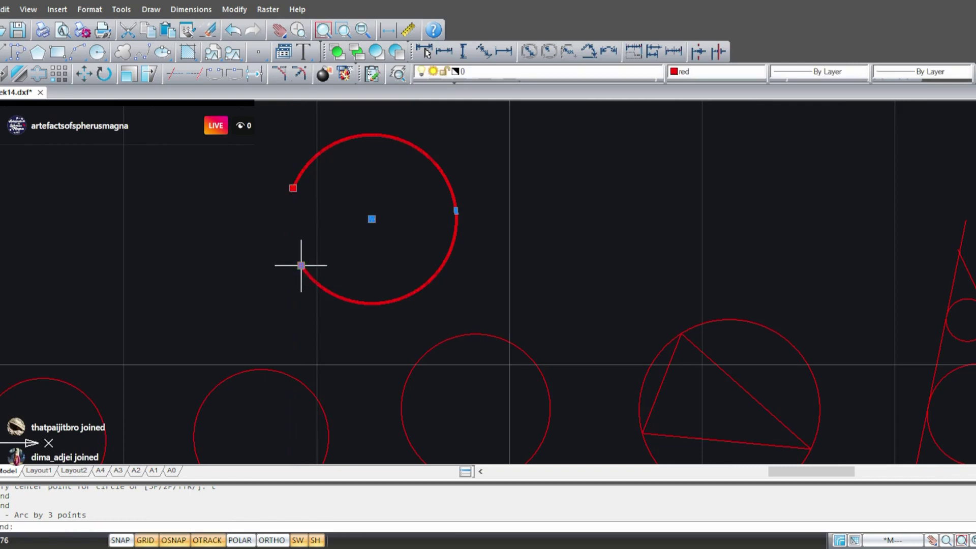
left_click(301, 265)
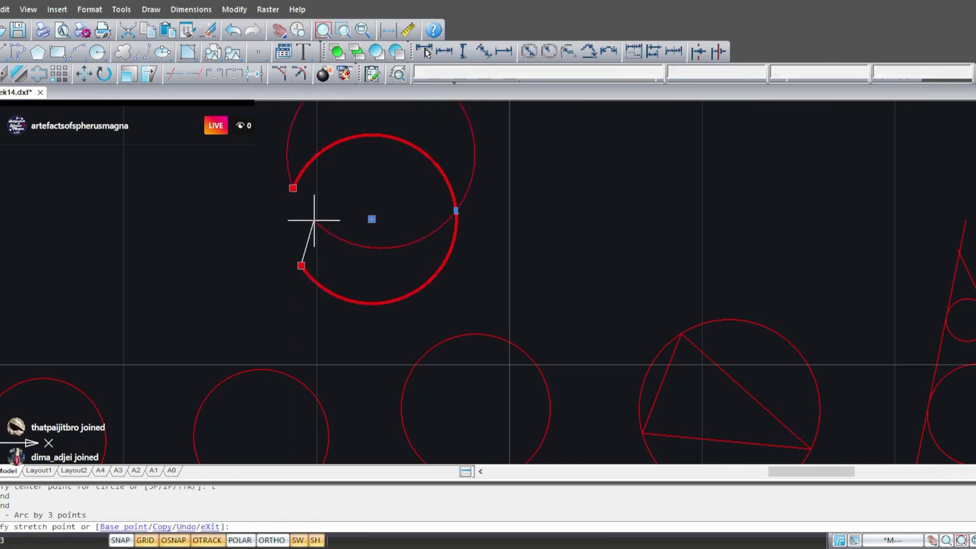
left_click(294, 188)
mouse_move(352, 170)
middle_mouse_down()
mouse_move(371, 288)
mouse_move(380, 281)
middle_mouse_up()
left_click(321, 300)
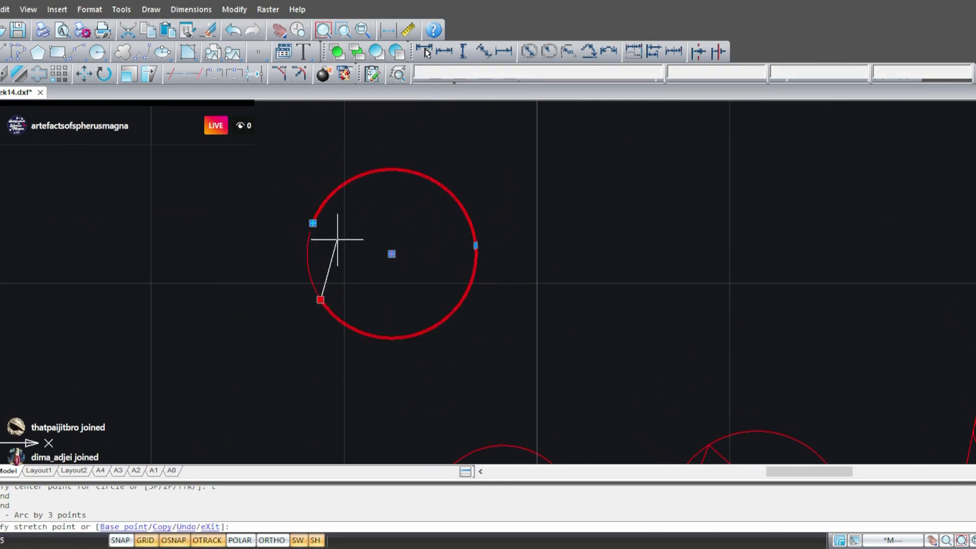
left_click(338, 239)
scroll(334, 243, "up", 2)
scroll(307, 224, "down", 4)
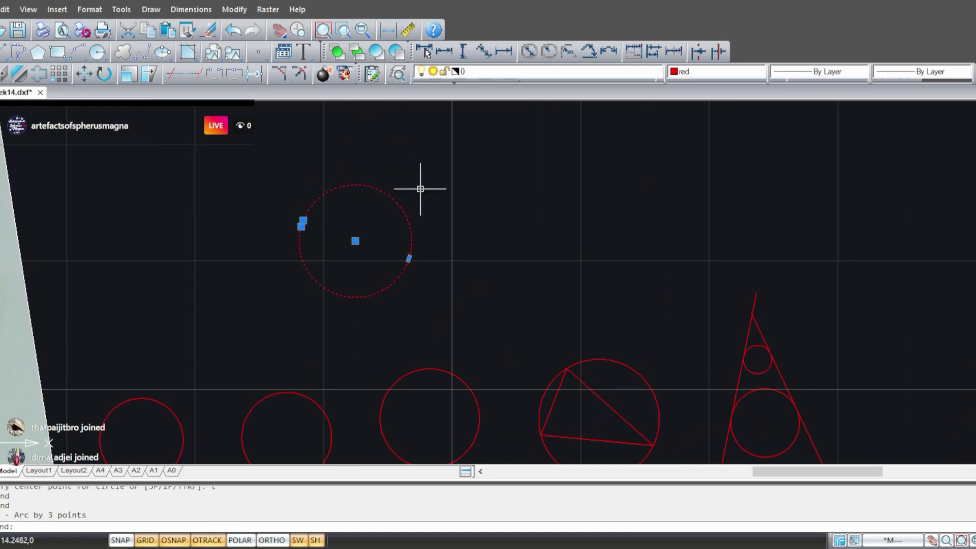
- Try to stretch the end point of the example arc onto its other end to close the gap
scroll(298, 224, "up", 6)
left_click(319, 233)
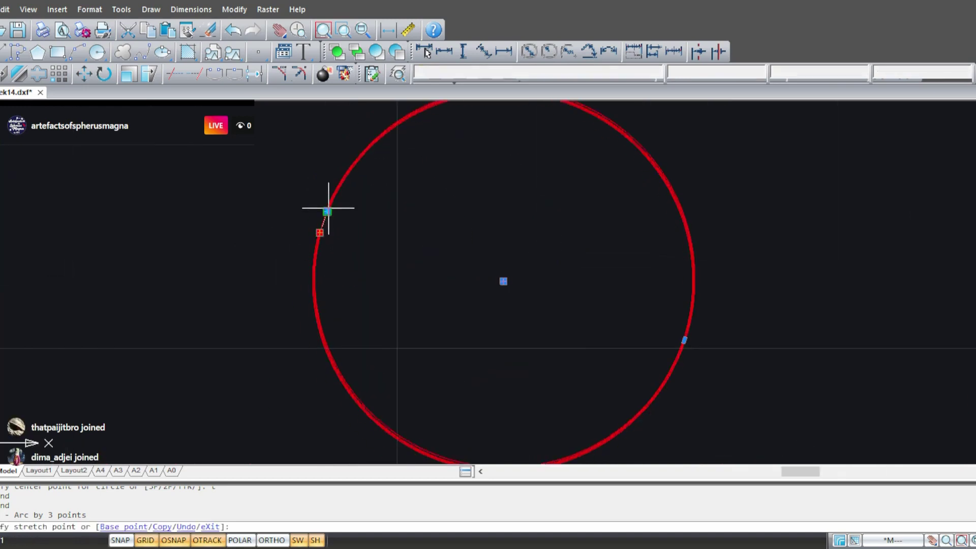
scroll(313, 260, "down", 4)
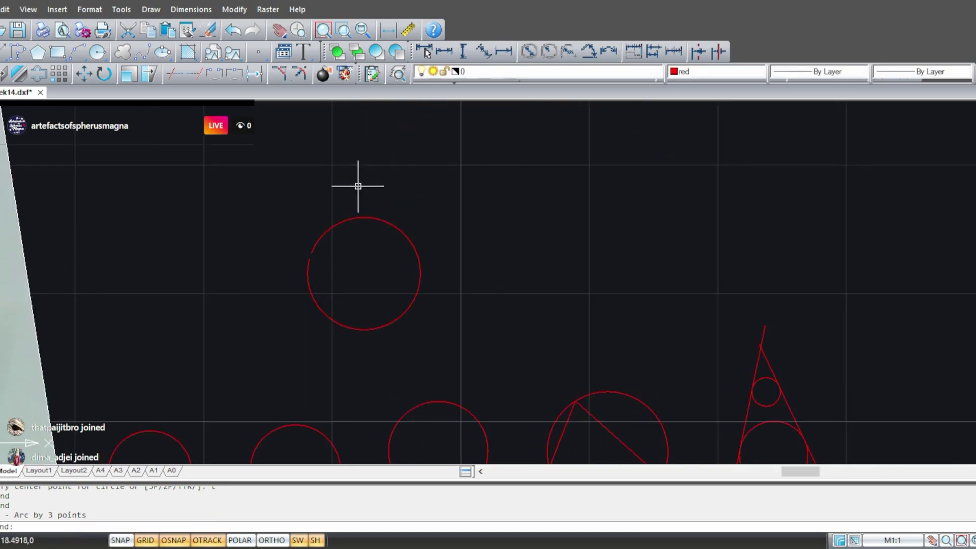
- Delete all the example circles, lines and the arc beside the photo
scroll(360, 185, "down", 4)
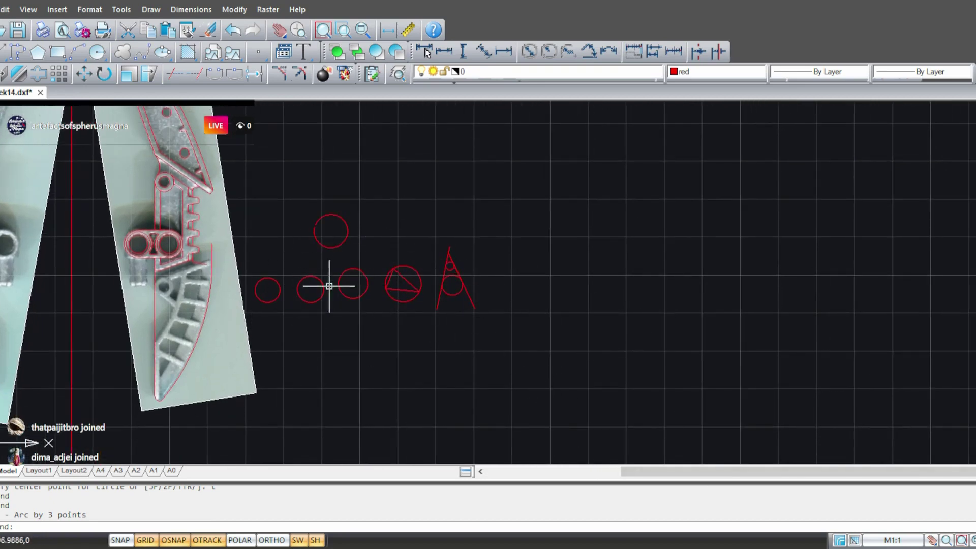
scroll(308, 297, "up", 2)
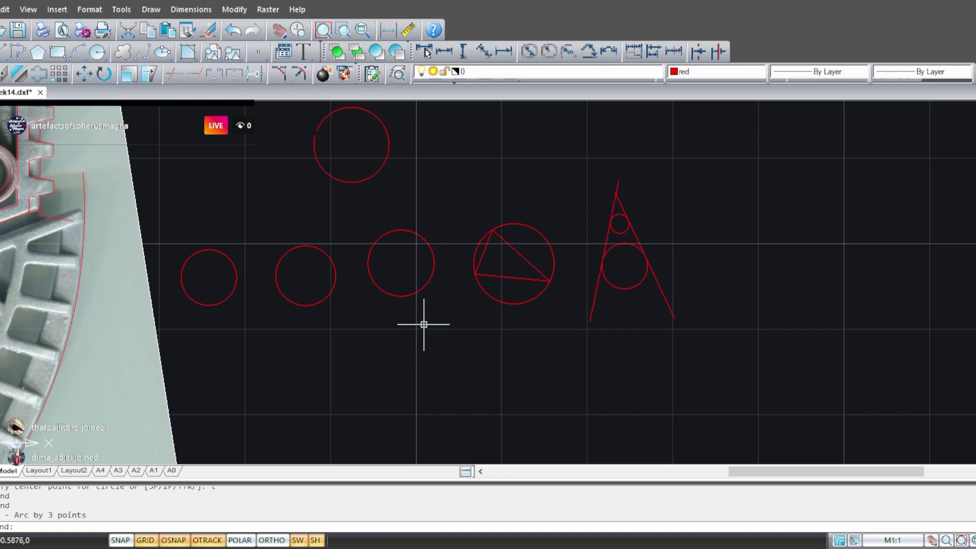
mouse_move(369, 197)
middle_mouse_down()
mouse_move(499, 213)
mouse_move(346, 238)
middle_mouse_up()
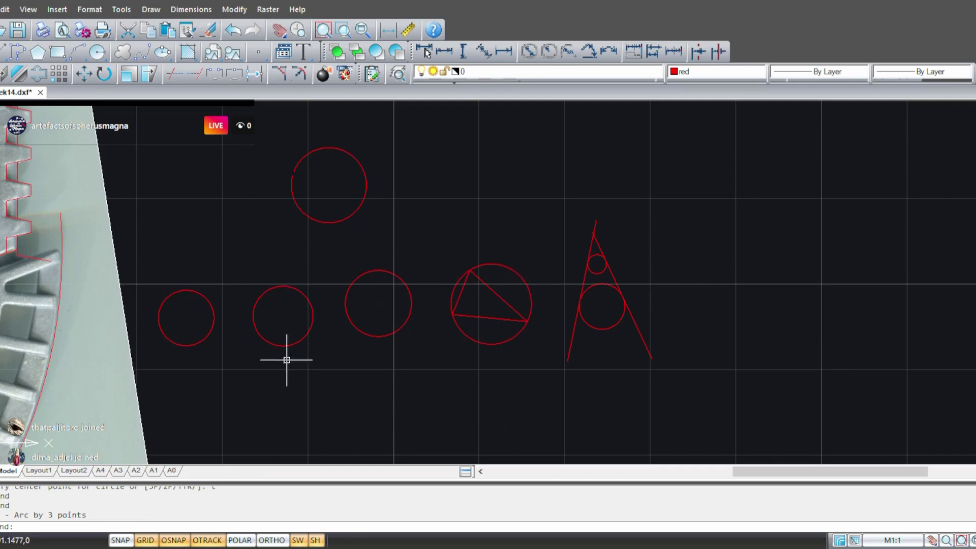
left_click(687, 366)
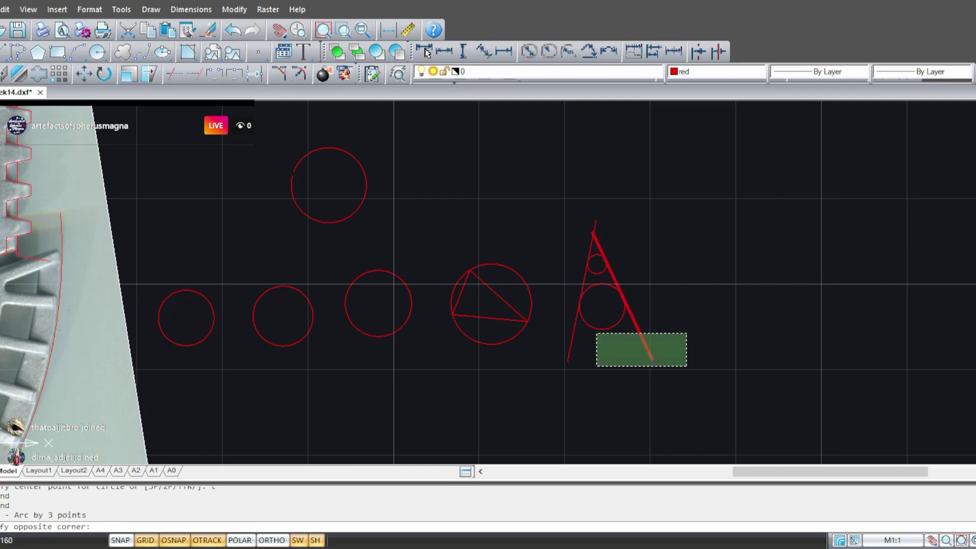
left_click(200, 174)
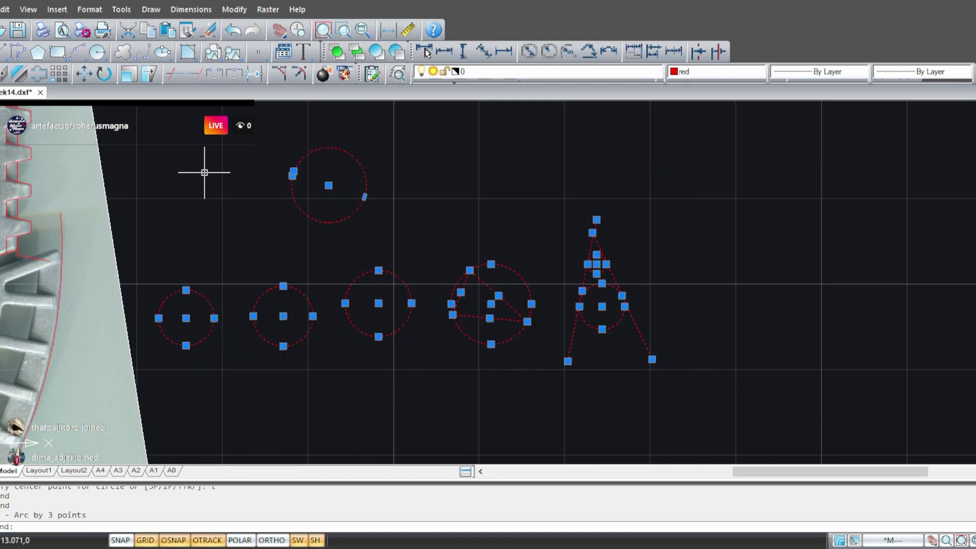
key("Delete")
- Copy the two concentric circles traced around the pin hole above the double-ring connector
middle_click_drag(253, 318, 571, 305)
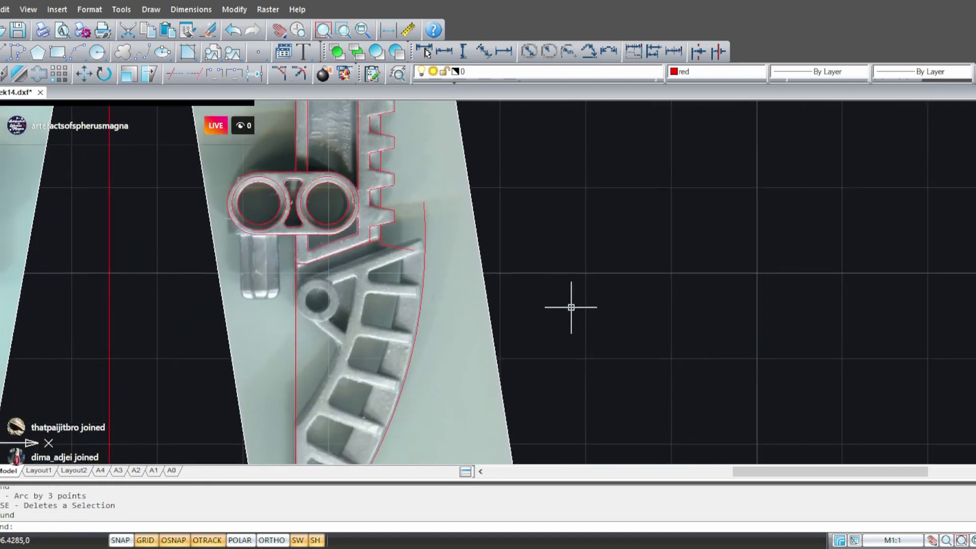
scroll(279, 292, "up", 6)
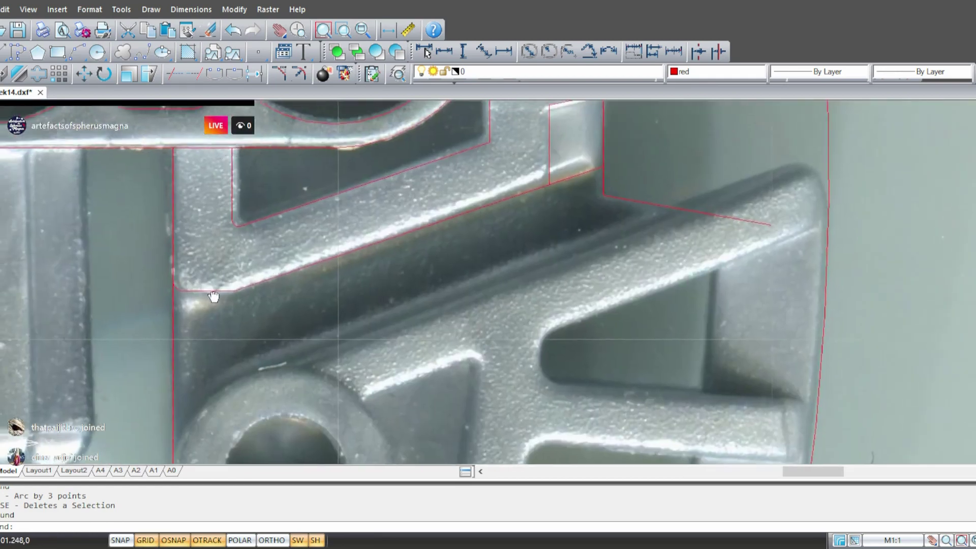
middle_click_drag(213, 294, 356, 208)
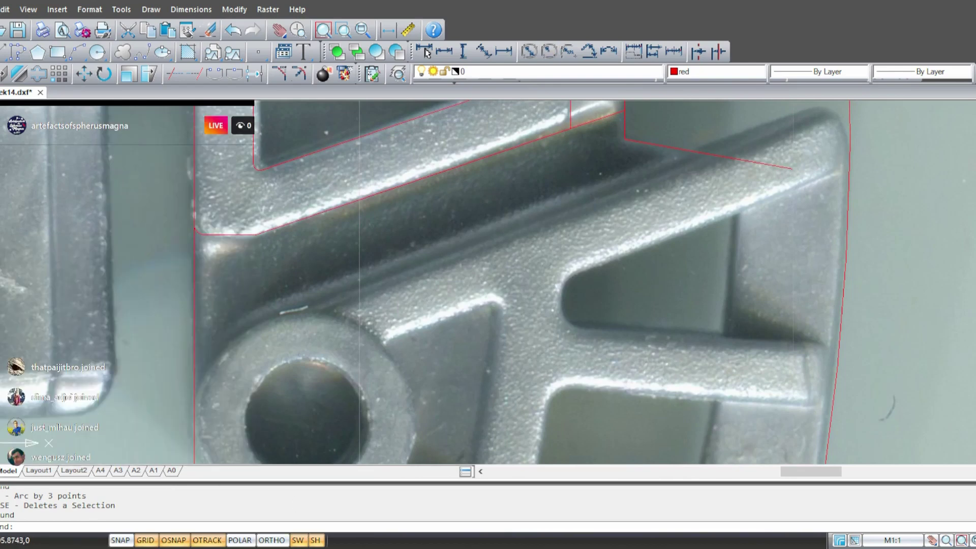
scroll(419, 273, "down", 5)
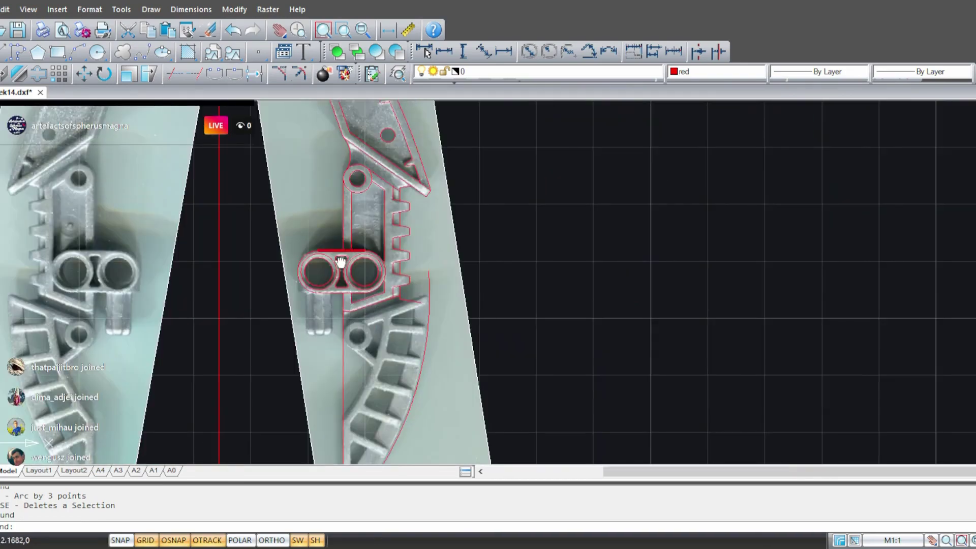
mouse_move(341, 262)
middle_mouse_down()
mouse_move(277, 262)
mouse_move(278, 230)
middle_mouse_up()
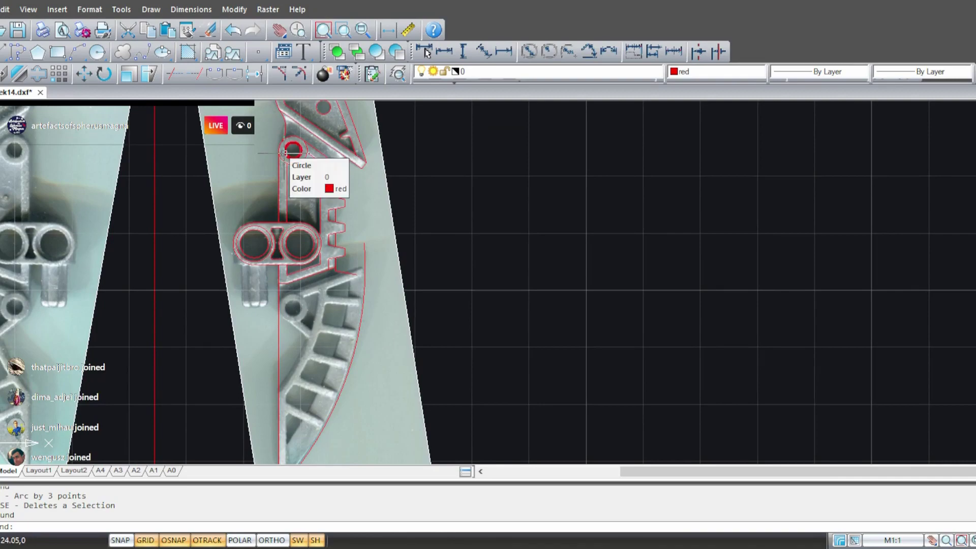
scroll(289, 159, "up", 4)
left_click(325, 214)
left_click(304, 146)
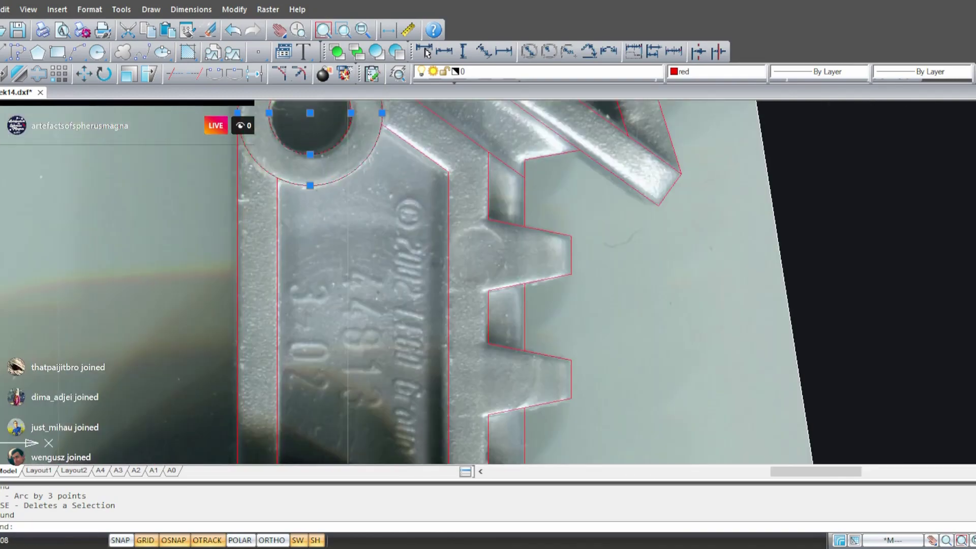
key("ctrl+c")
- Paste the two concentric circles into the empty area beside the photo, level with the lower pin hole
scroll(328, 303, "down", 2)
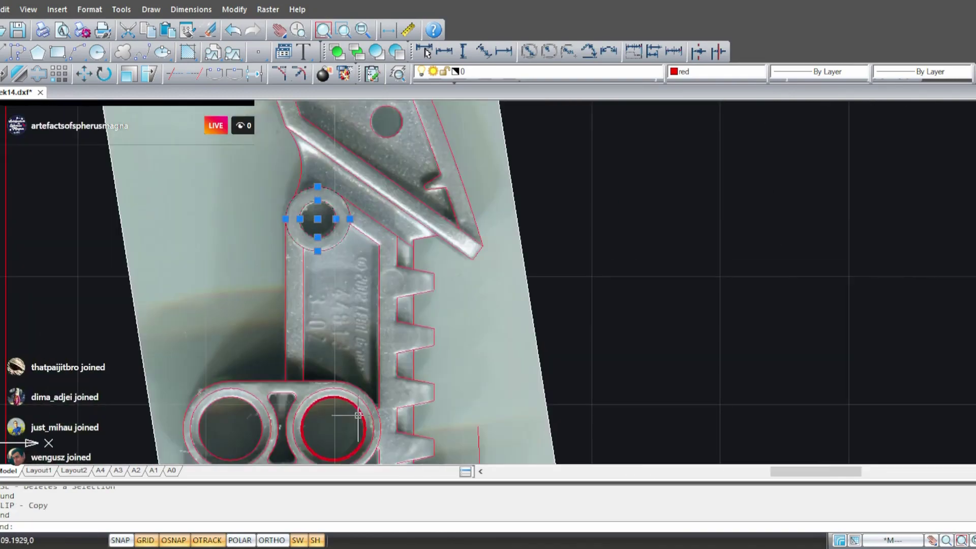
middle_click_drag(355, 427, 357, 139)
middle_click_drag(353, 255, 341, 198)
key("ctrl+v")
scroll(284, 244, "up", 2)
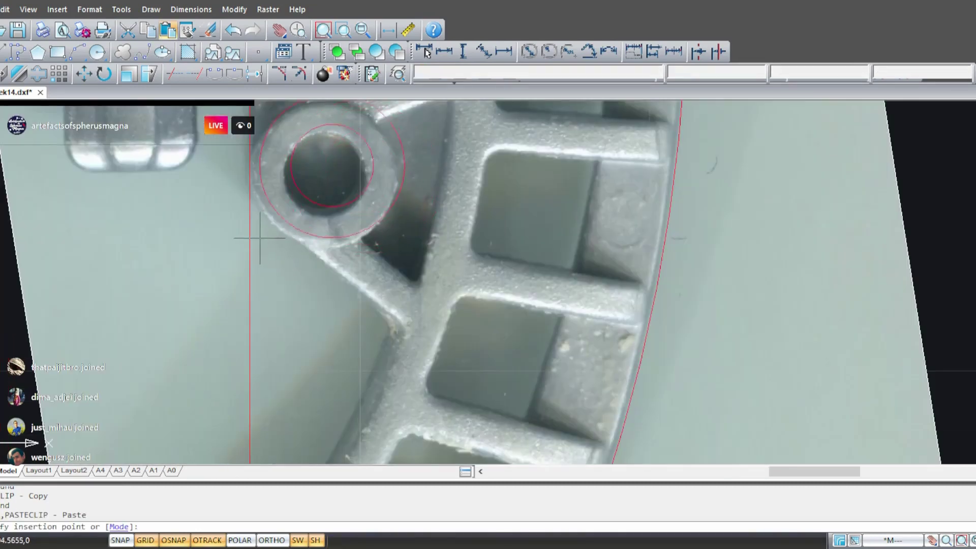
scroll(295, 277, "down", 1)
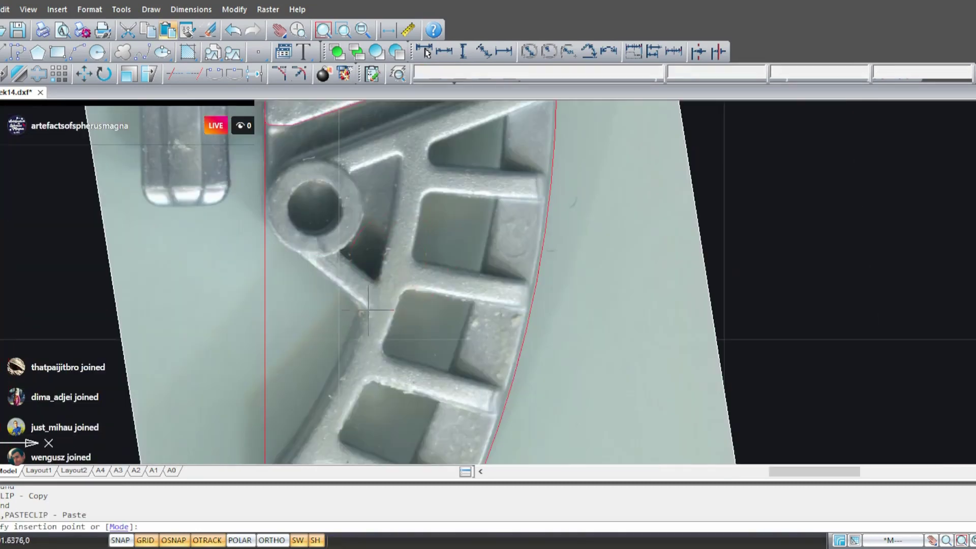
middle_click_drag(423, 324, 279, 389)
left_click(651, 319)
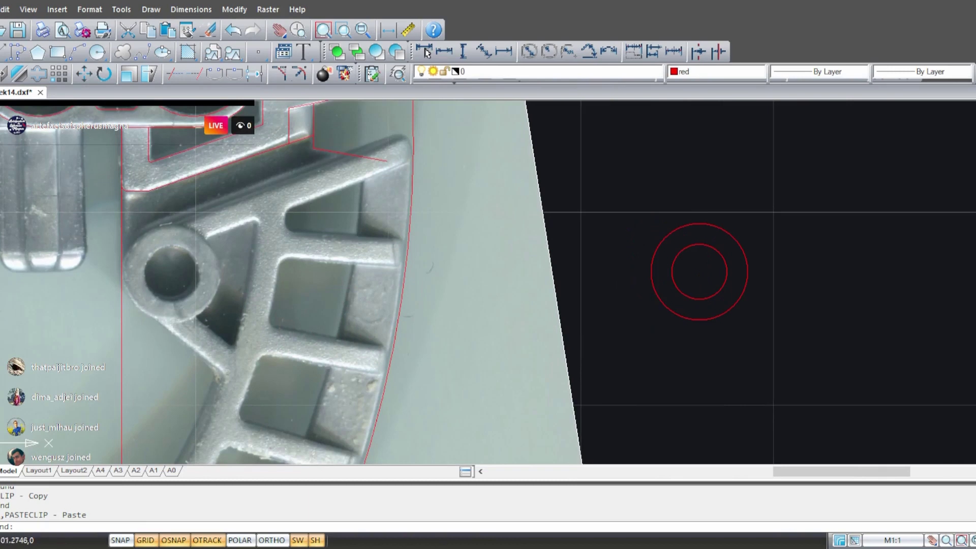
- Draw a three-point circle around the inner edge of the lower pin hole
left_click(98, 52)
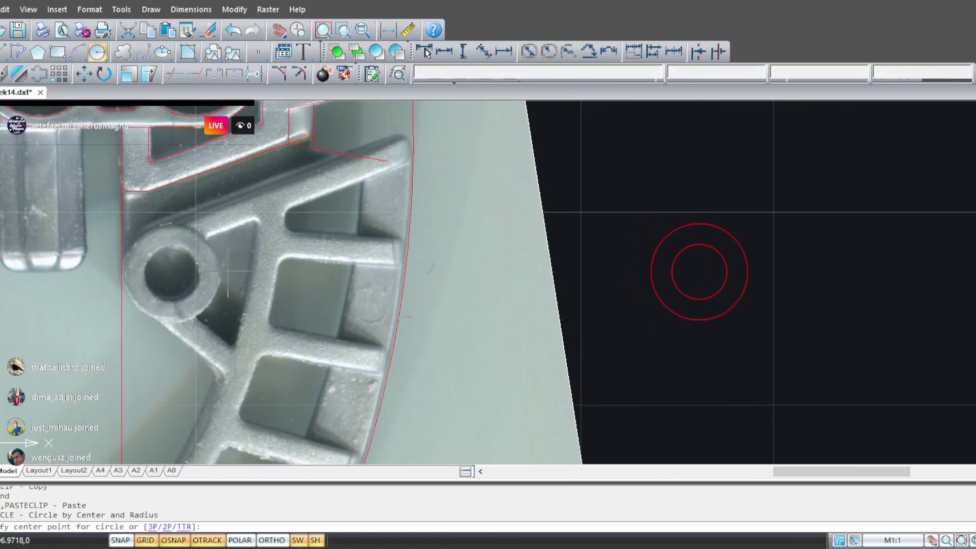
type("3")
key("Return")
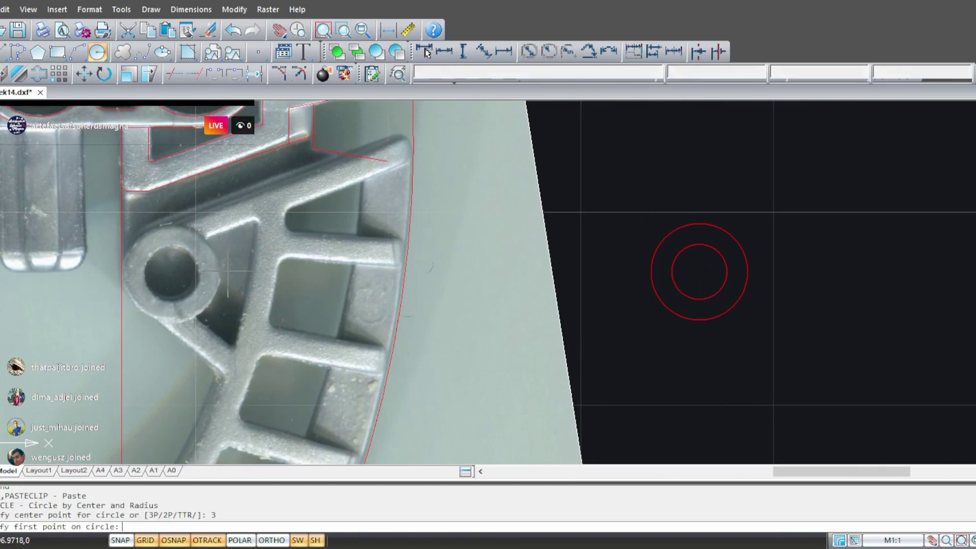
scroll(153, 308, "up", 6)
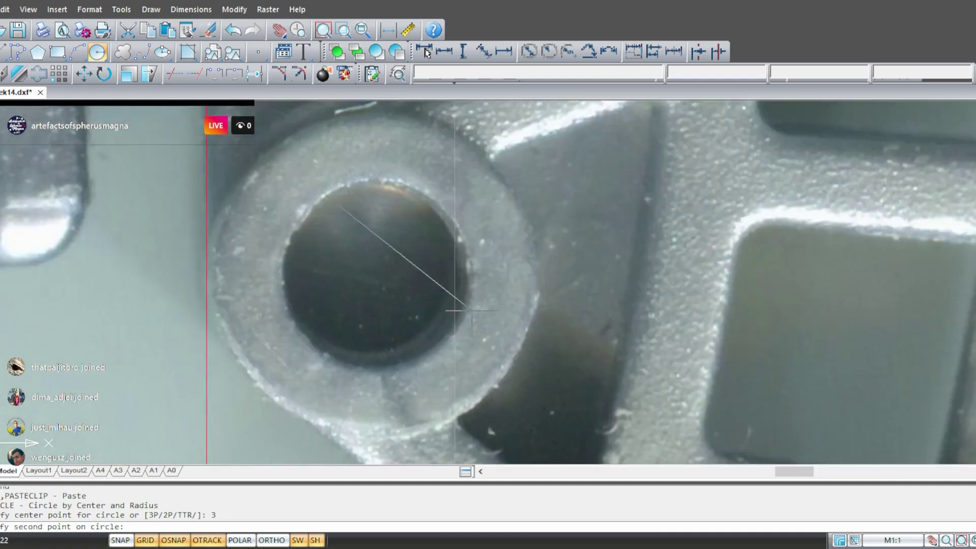
left_click(466, 297)
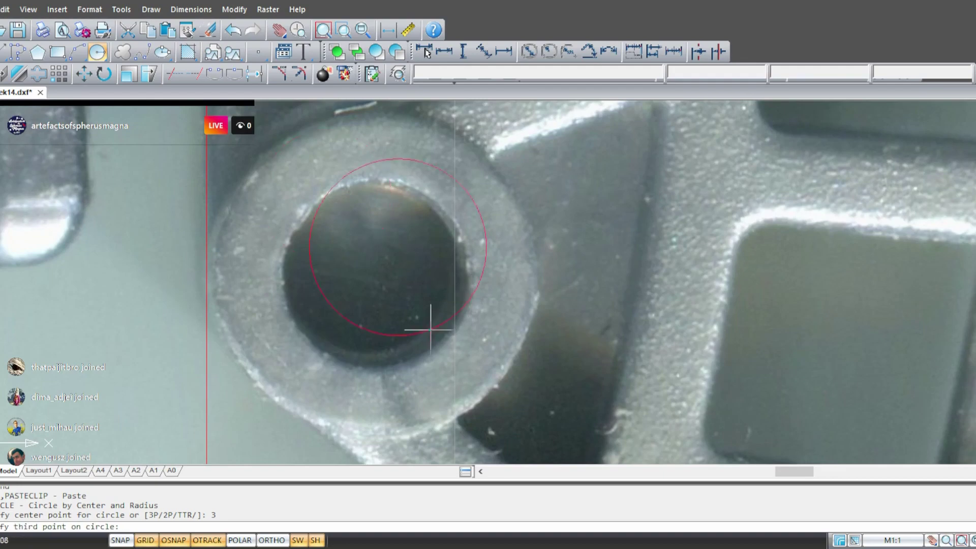
left_click(353, 365)
scroll(354, 362, "down", 5)
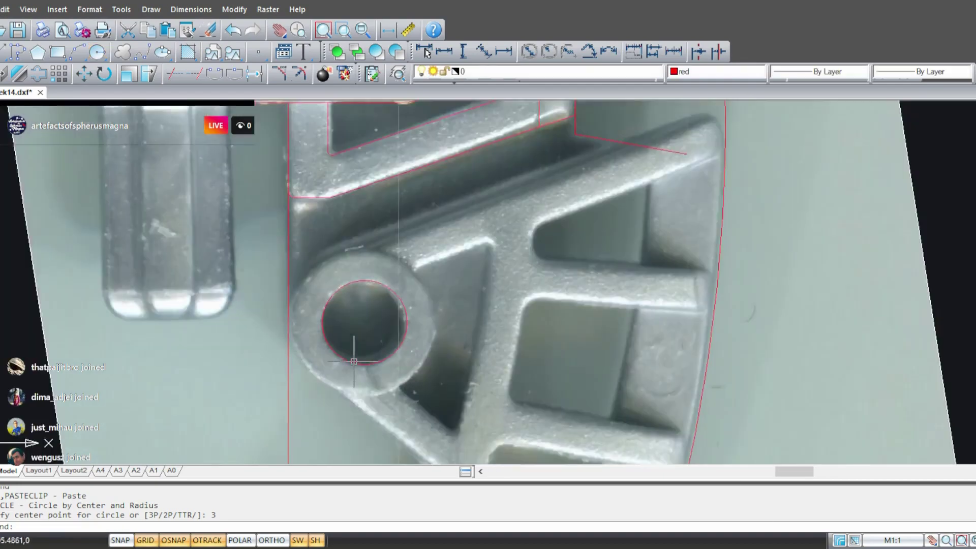
- Mark the lower pin hole's centre with a line drawn from it across the ribs, and delete the three-point circle
type("l")
key("Return")
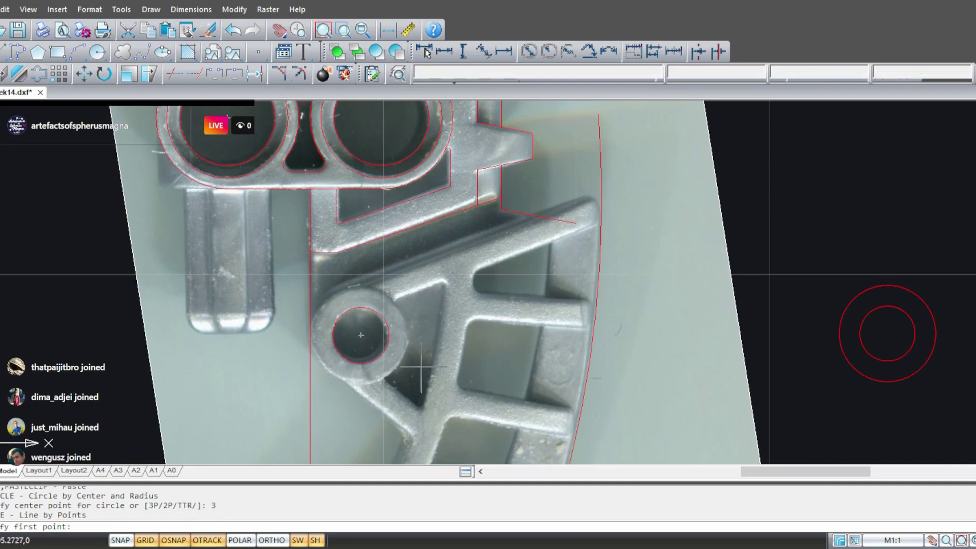
left_click(361, 335)
left_click(517, 396)
key("Return")
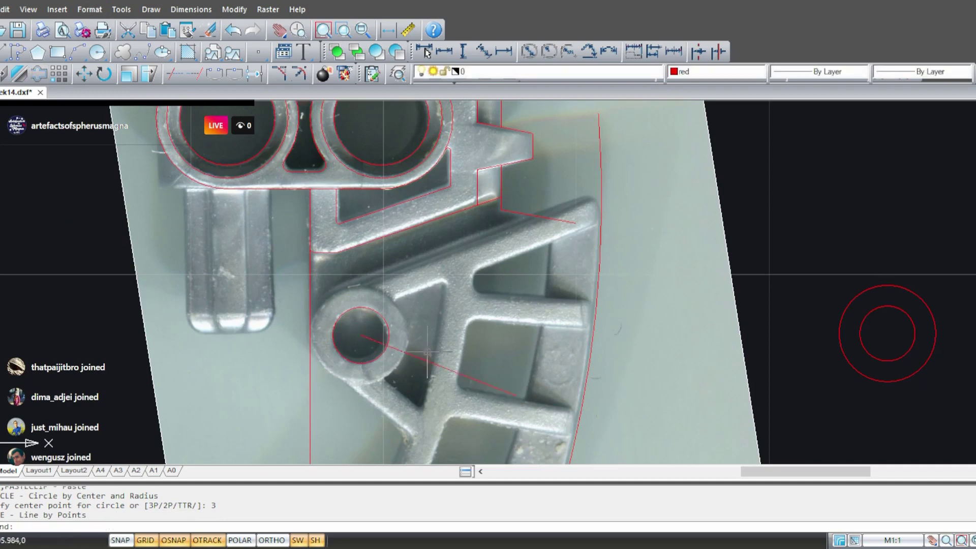
key("Delete")
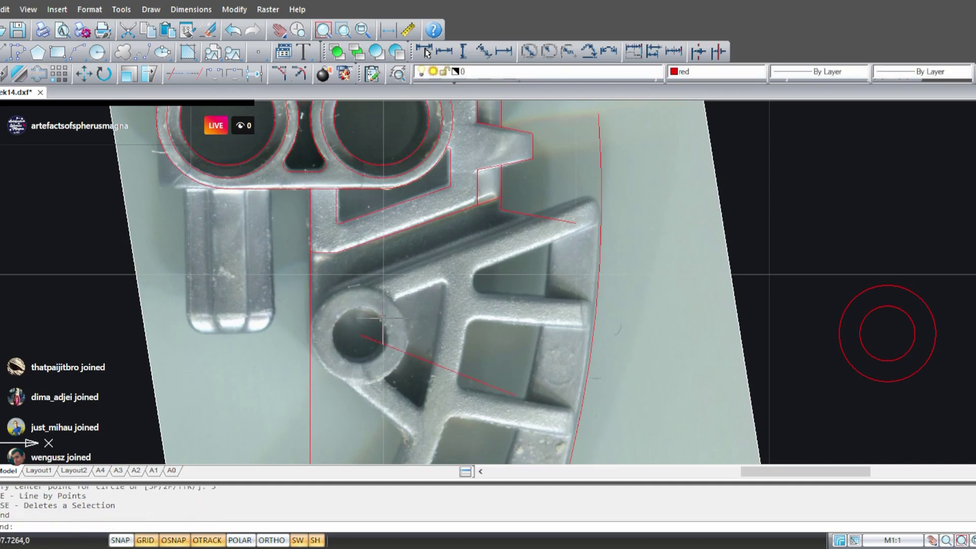
- Move the two pasted concentric circles by their centre onto the lower pin hole's marked centre
middle_click_drag(714, 378, 497, 301)
left_click(805, 323)
left_click(648, 200)
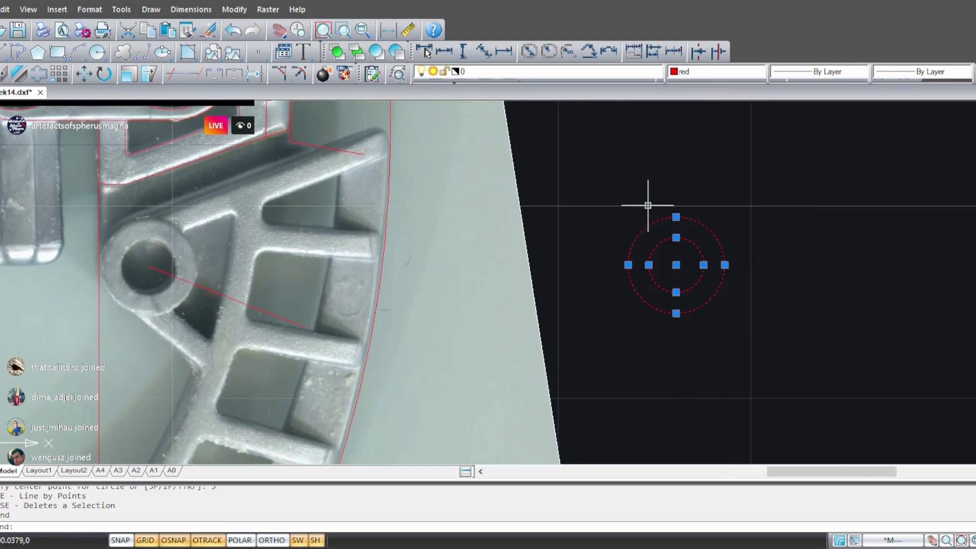
left_click(84, 74)
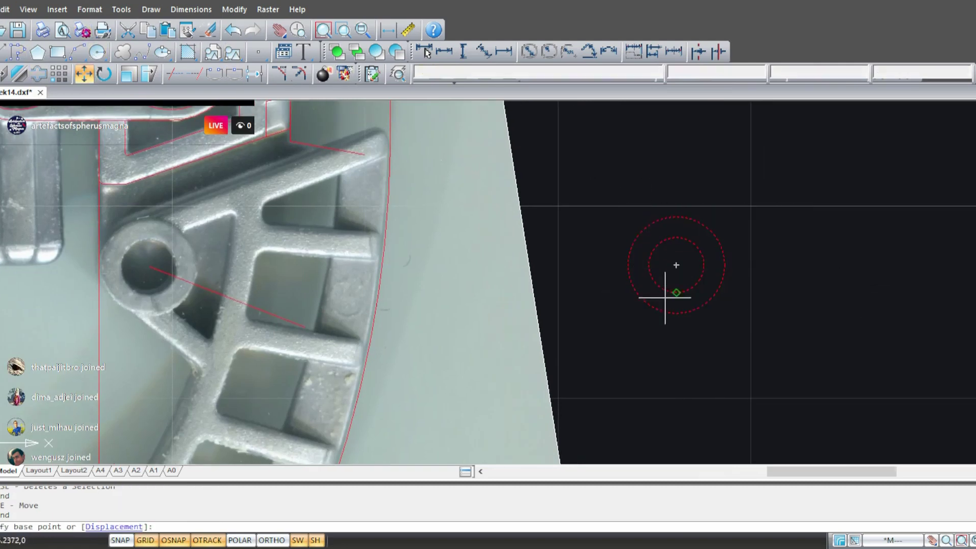
left_click(676, 265)
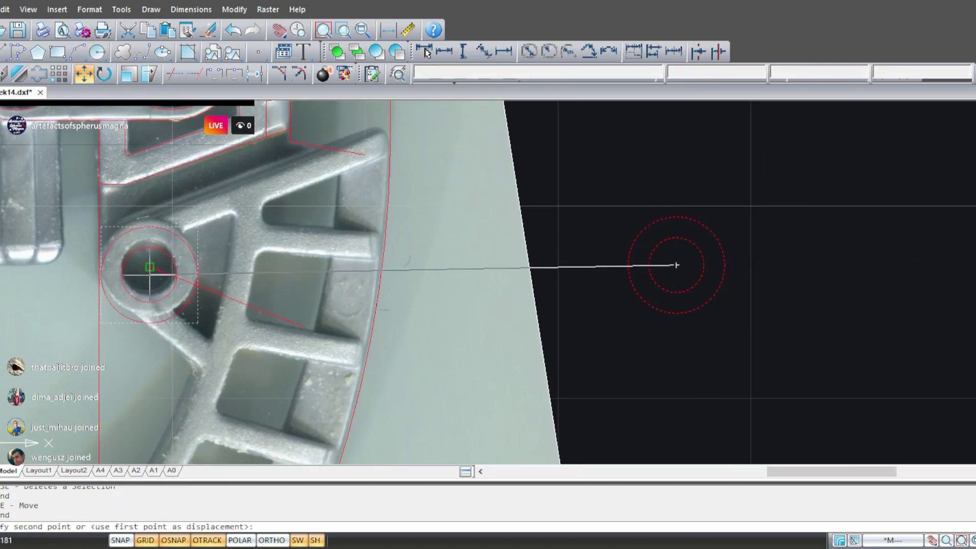
left_click(150, 268)
- Delete the helper line that marks the lower pin hole's centre
left_click(310, 356)
left_click(173, 275)
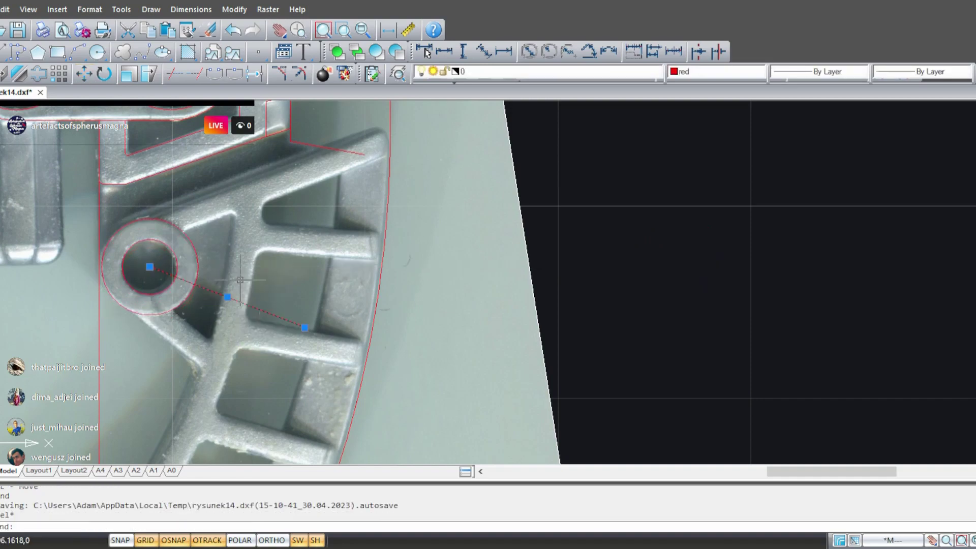
key("Delete")
- Copy the slanted line along the lower edge of the bar above the pin hole and paste it across the ribs below
middle_click_drag(244, 284, 359, 371)
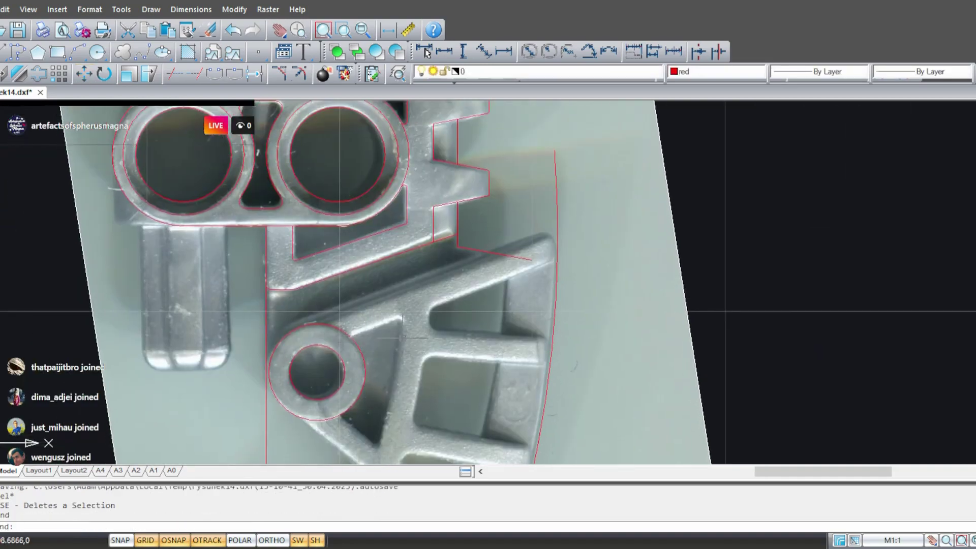
middle_click_drag(403, 337, 423, 245)
scroll(315, 210, "up", 5)
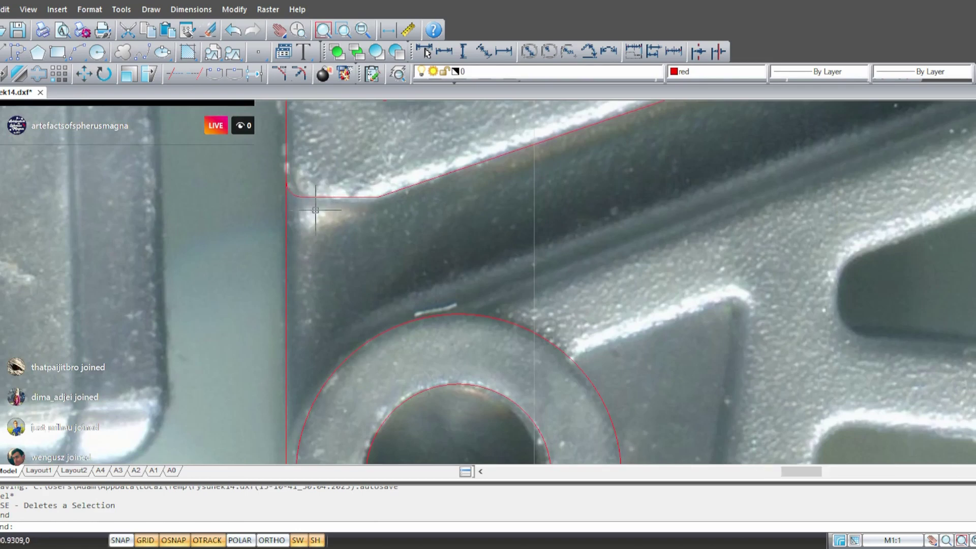
middle_click_drag(355, 216, 323, 235)
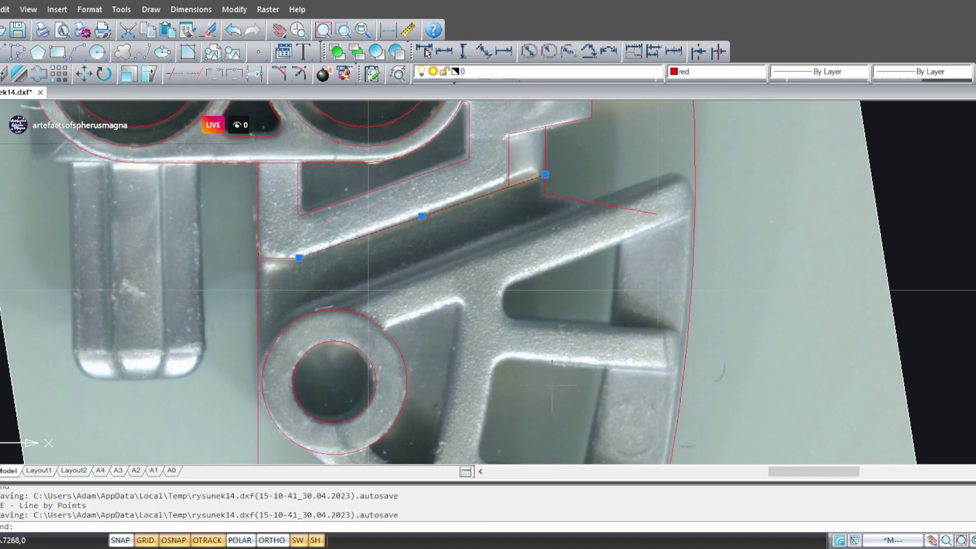
mouse_move(507, 300)
middle_mouse_down()
mouse_move(403, 342)
mouse_move(551, 293)
middle_mouse_up()
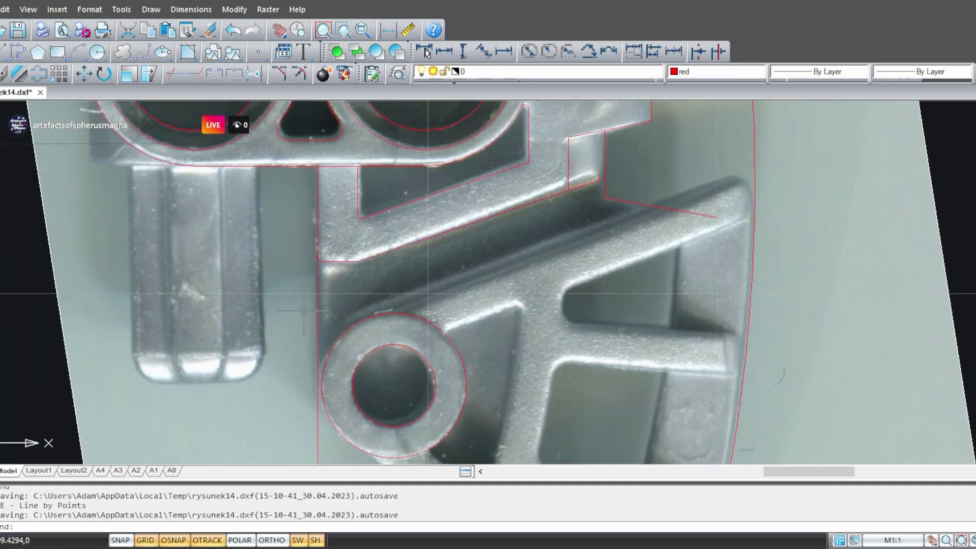
mouse_move(394, 295)
middle_mouse_down()
mouse_move(364, 287)
mouse_move(385, 317)
middle_mouse_up()
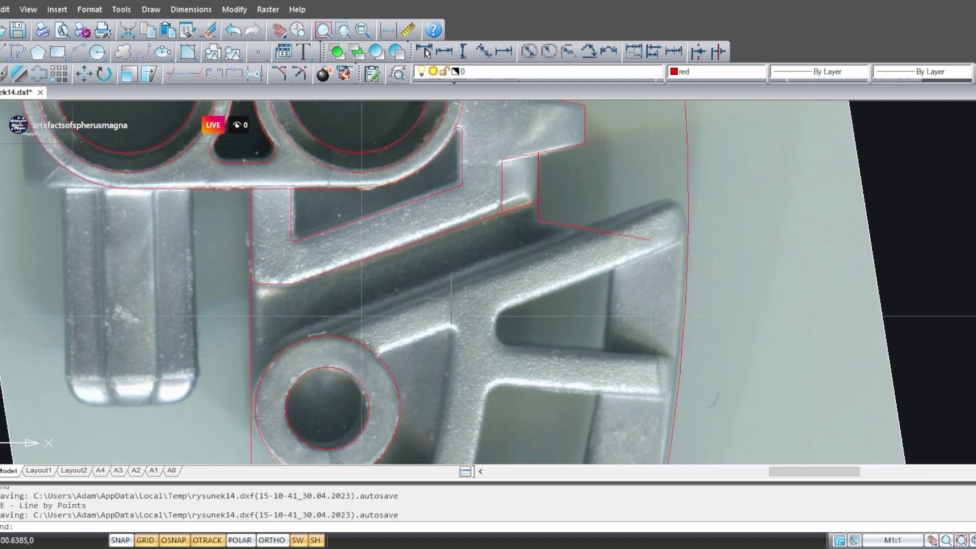
left_click(376, 251)
key("ctrl+c")
key("ctrl+v")
left_click(433, 360)
- Rotate the pasted slanted line 90 degrees counterclockwise about its lower end
left_click(509, 371)
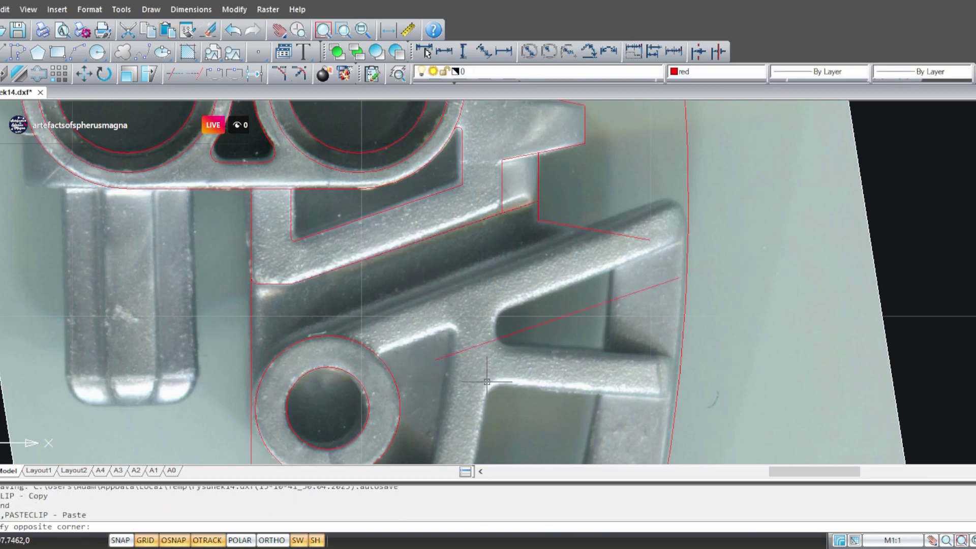
left_click(456, 331)
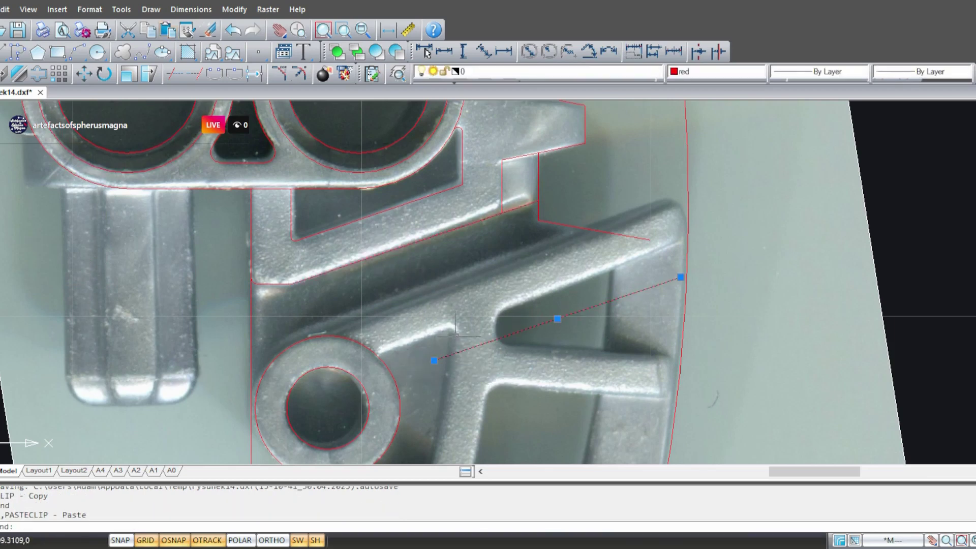
left_click(103, 74)
left_click(439, 359)
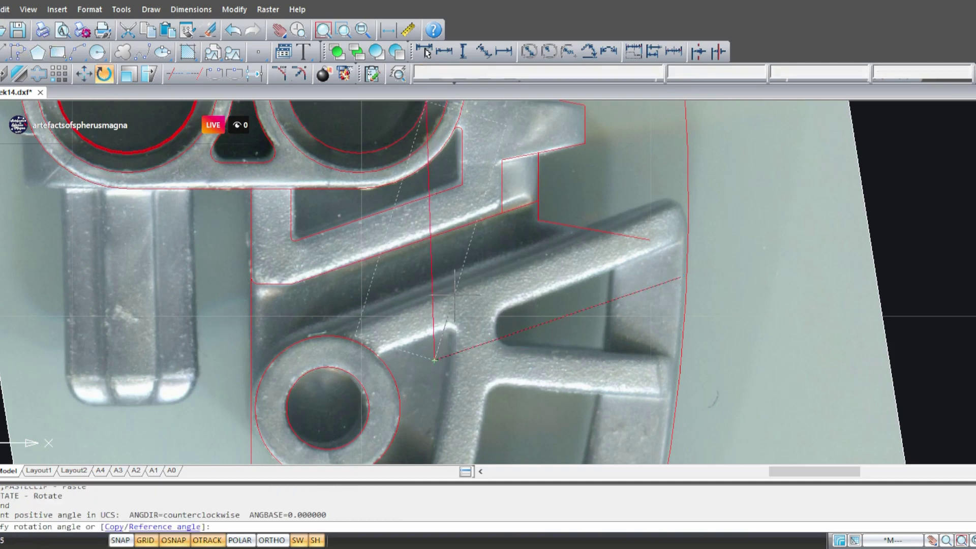
left_click(434, 263)
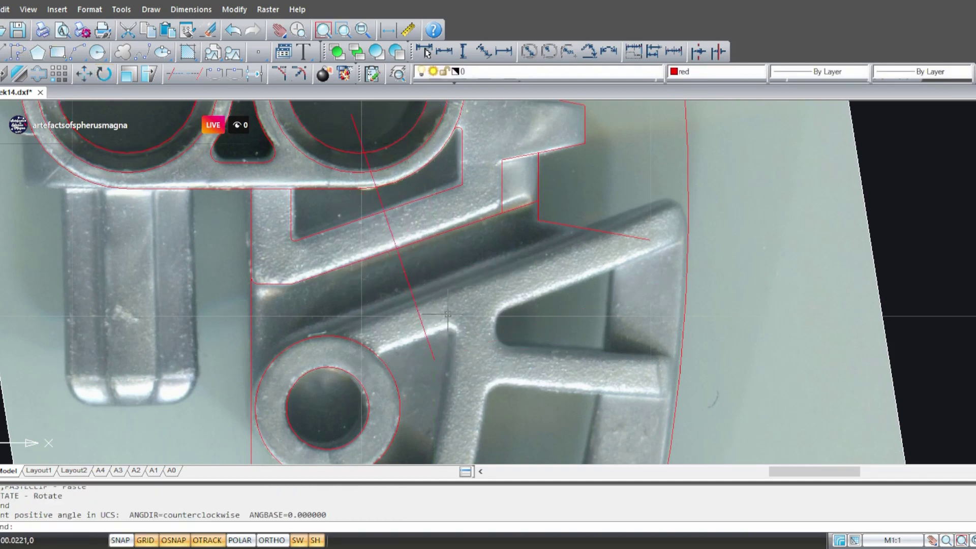
- Move the rotated line so its lower end sits on the lower pin hole's centre
left_click(431, 350)
left_click(84, 74)
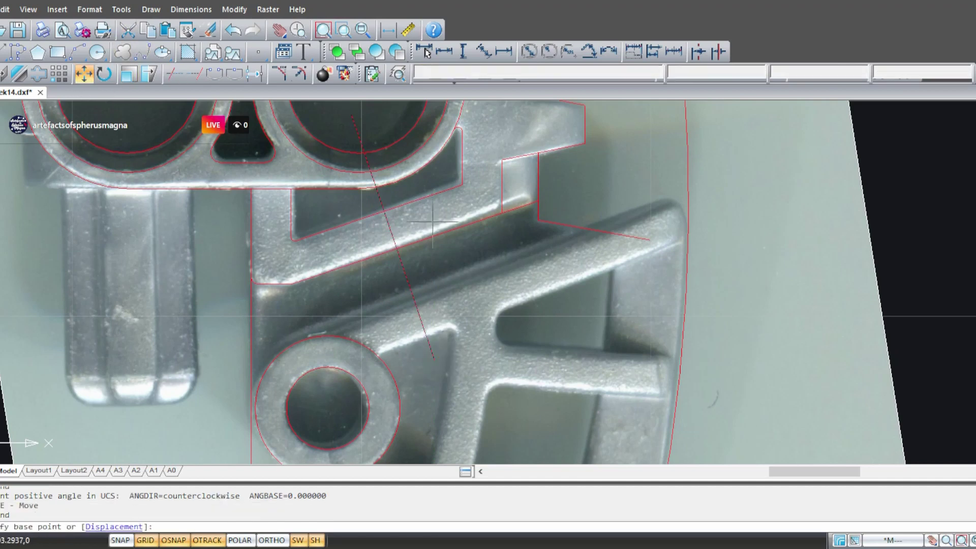
left_click(433, 361)
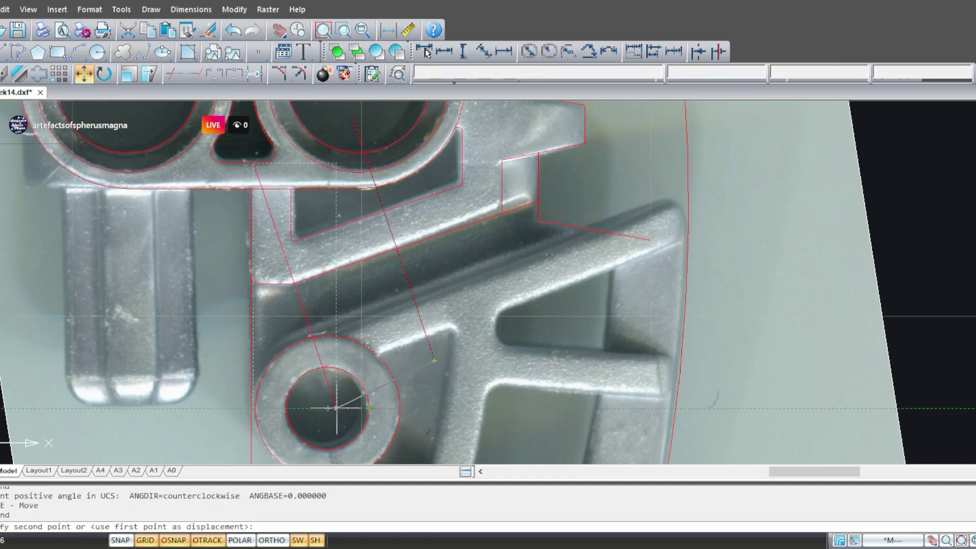
left_click(323, 407)
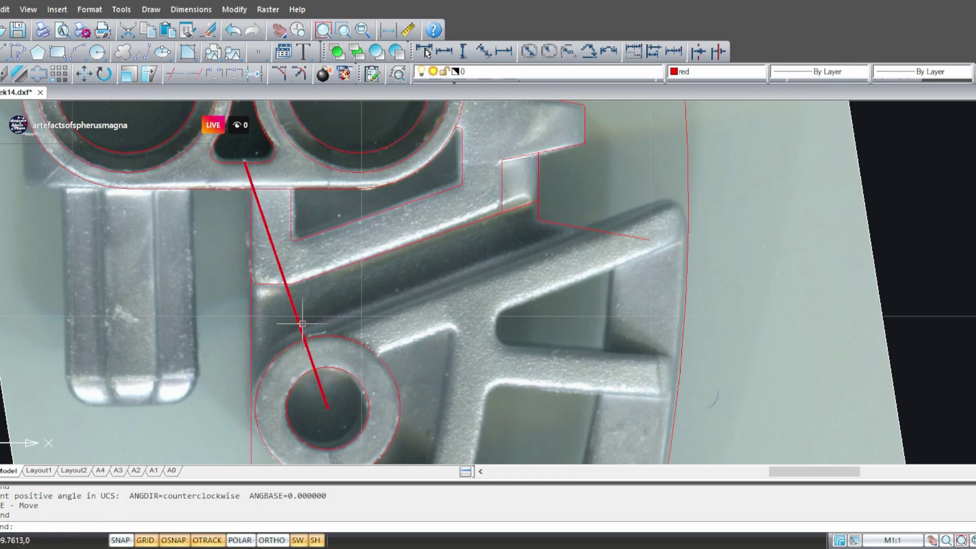
left_click(323, 391)
left_click(84, 73)
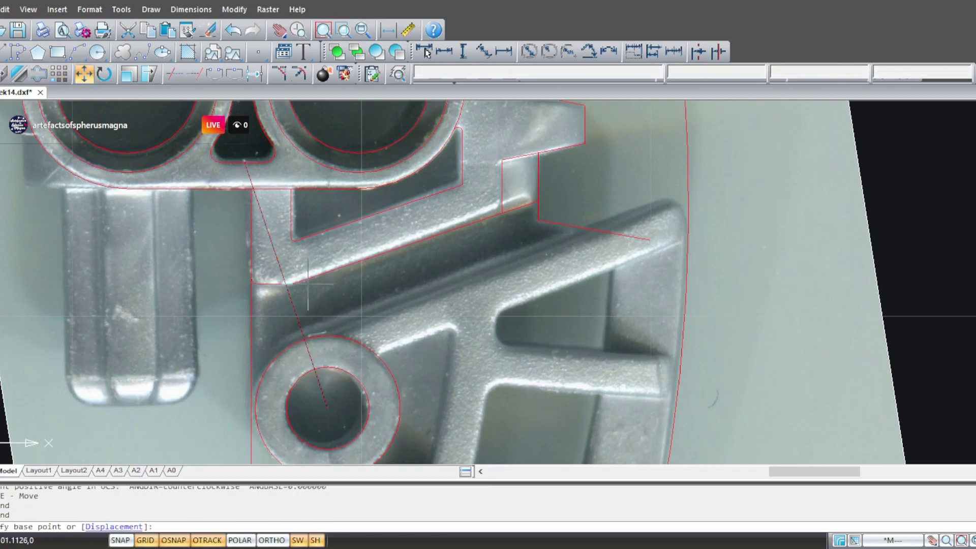
key("Escape")
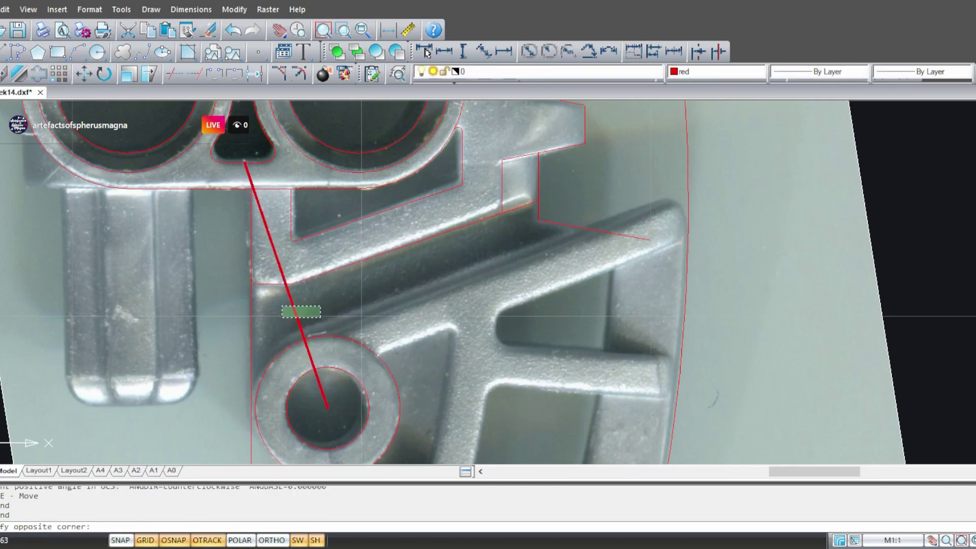
- Rotate the line 90 degrees about its intersection with the outer circle so it runs tangent to the ring
left_click(297, 316)
left_click(105, 75)
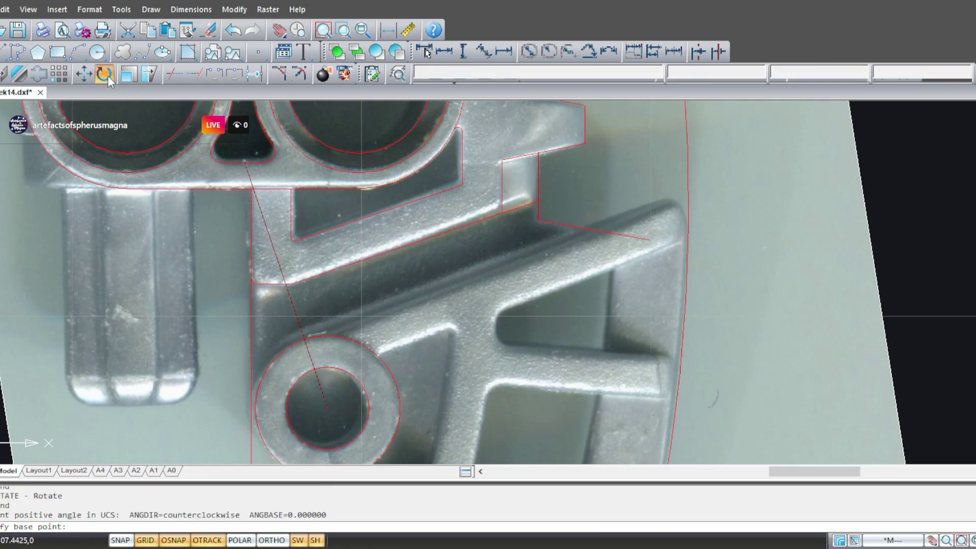
left_click(305, 339)
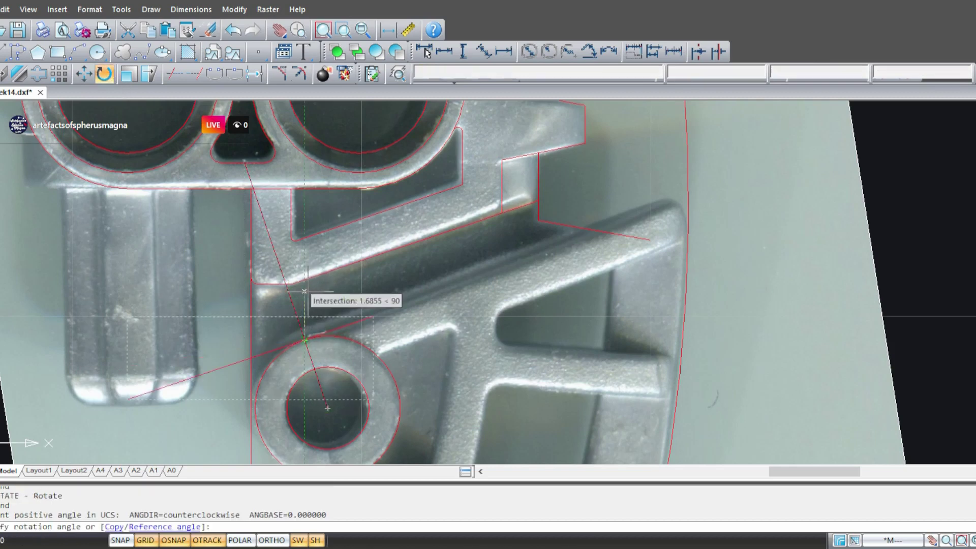
left_click(307, 292)
- Stretch the tangent line's upper end along its own direction to beyond the part's large outer arc
left_click(368, 325)
left_click(371, 320)
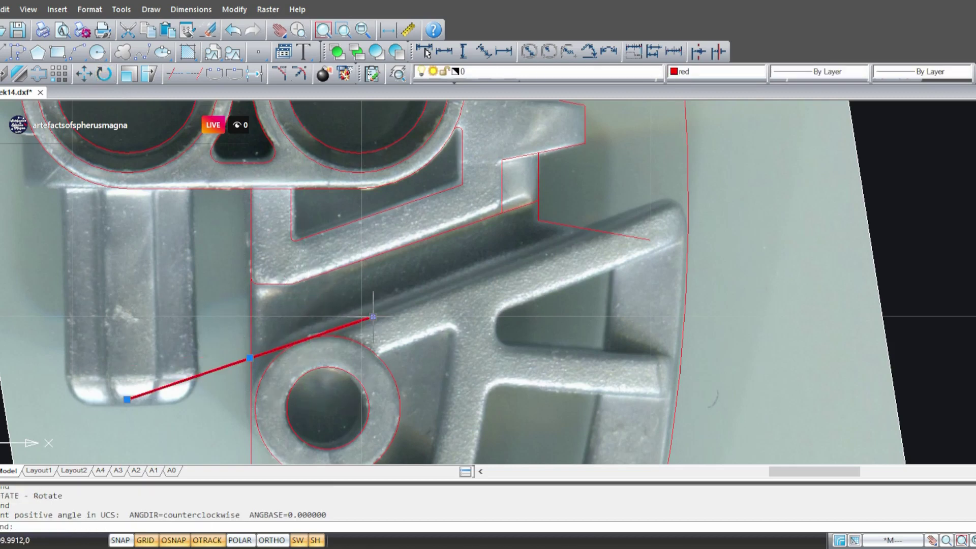
left_click(373, 317)
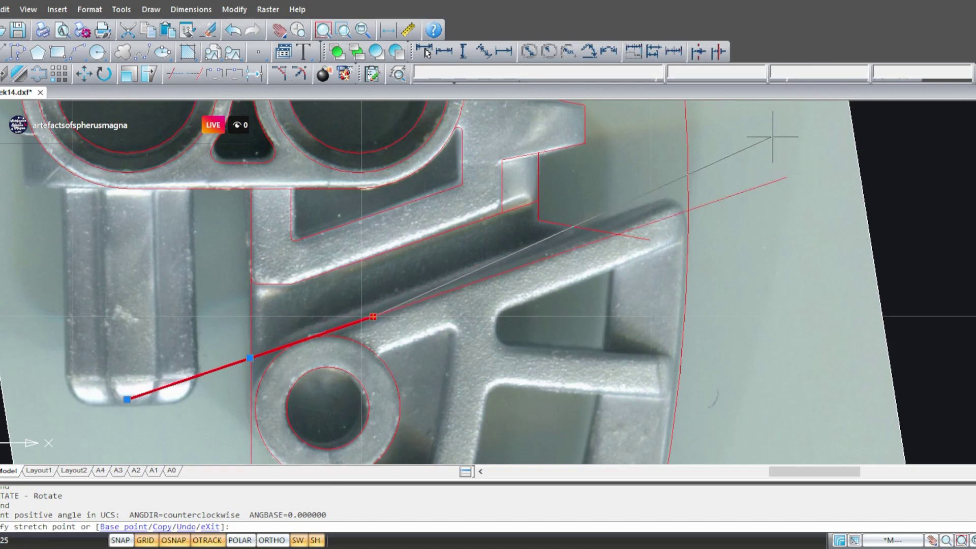
left_click(789, 176)
key("Escape")
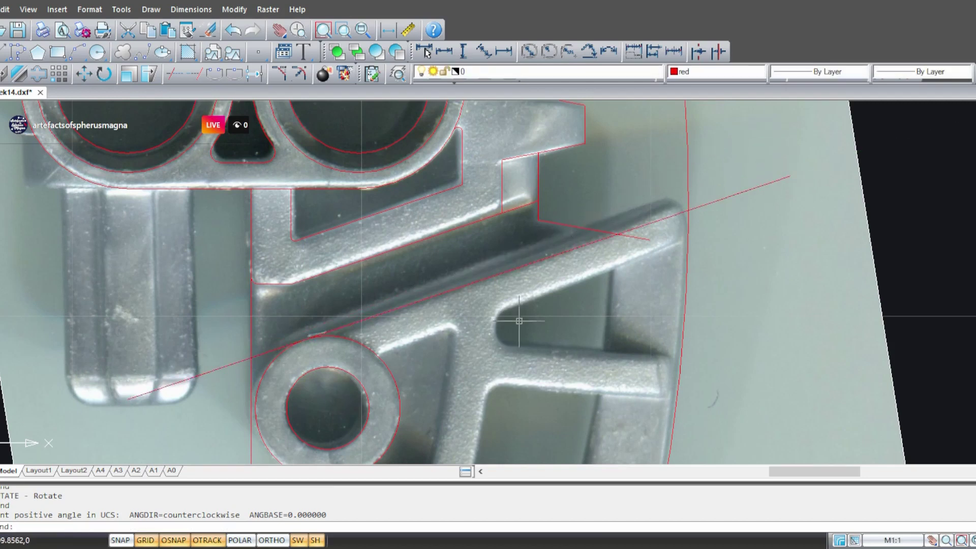
- Draw a horizontal helper line with ortho mode on, from the lower pin hole's centre out past the part's vertical edge line
middle_click_drag(519, 321, 582, 251)
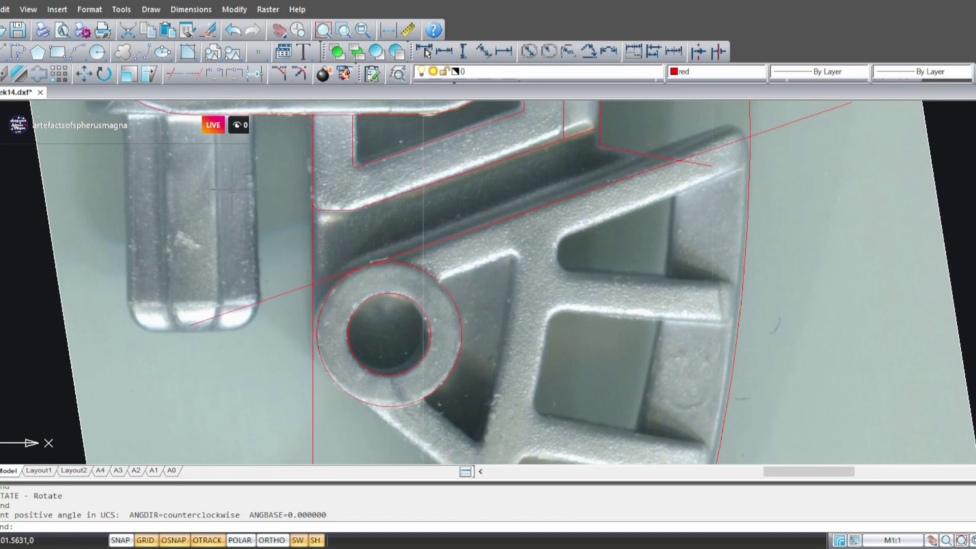
middle_click_drag(388, 225, 370, 277)
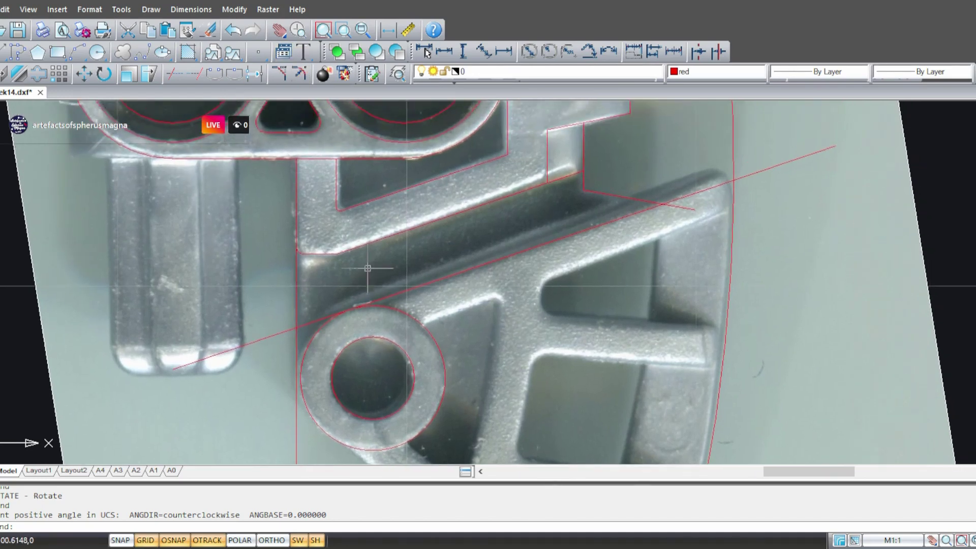
mouse_move(409, 330)
middle_mouse_down()
mouse_move(391, 237)
mouse_move(385, 247)
middle_mouse_up()
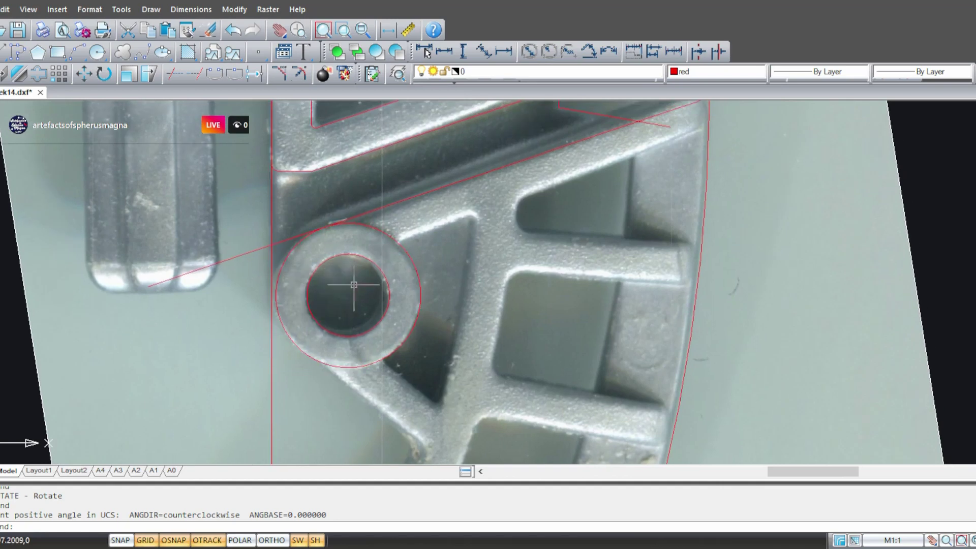
key("l")
key("Return")
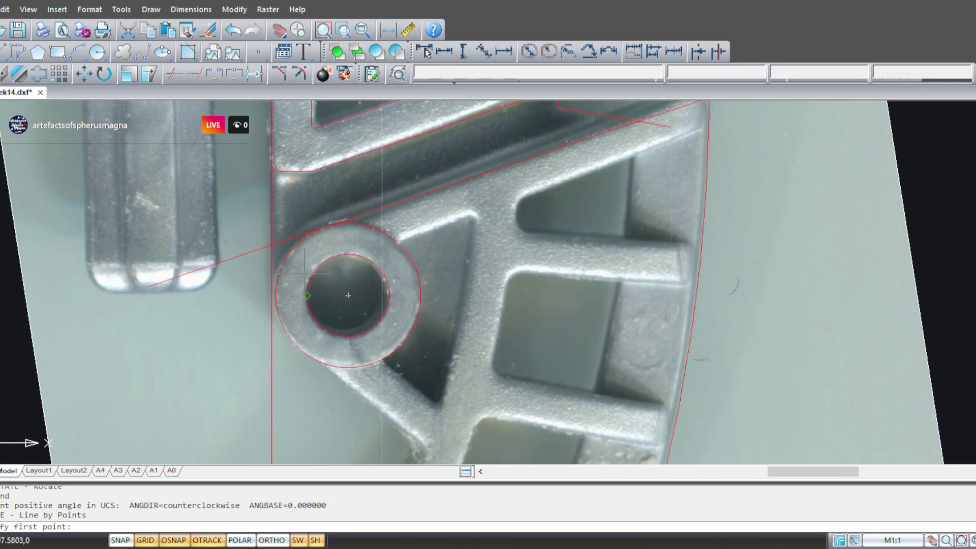
left_click(348, 295)
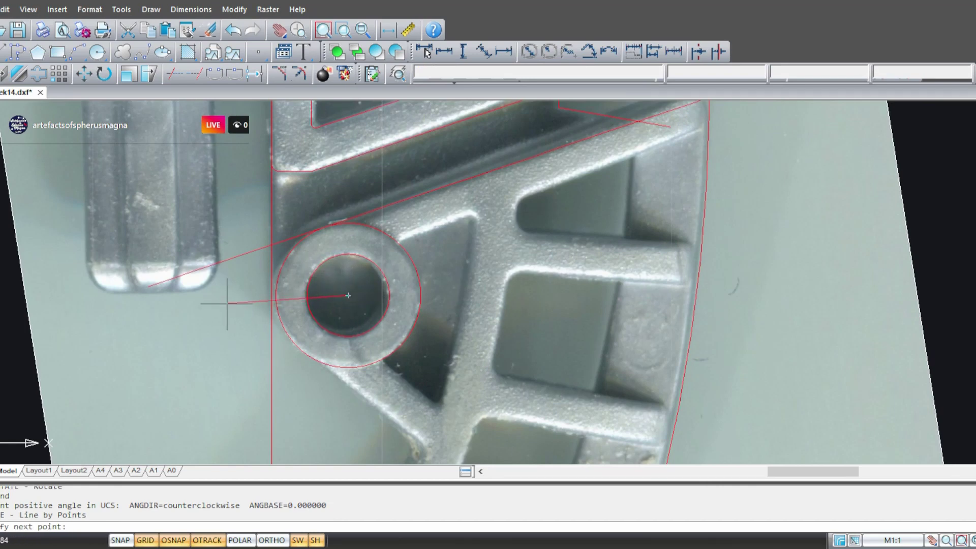
key("F8")
left_click(224, 303)
key("Return")
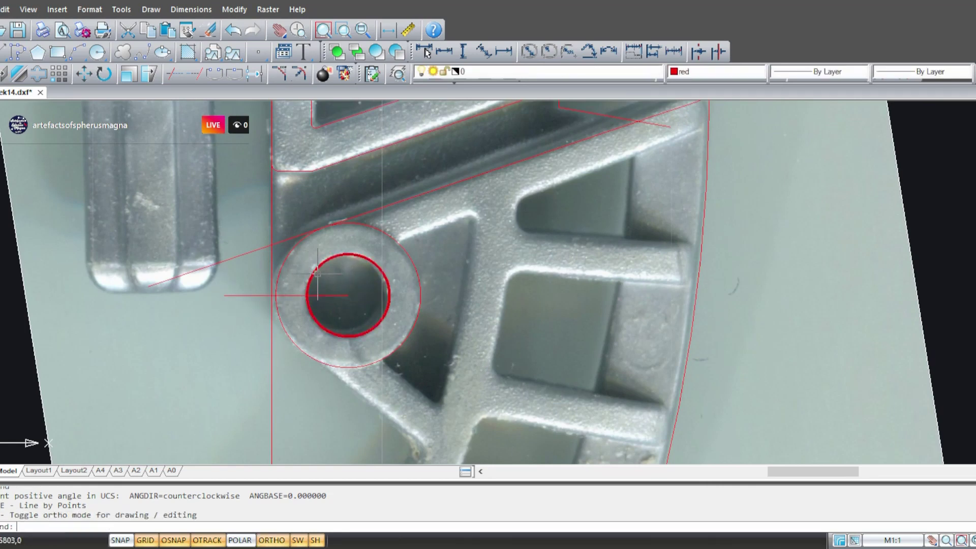
- Move both pin-hole circles and the tangent line horizontally so the outer circle's quadrant touches the part's vertical edge line
left_click(360, 295)
left_click(305, 196)
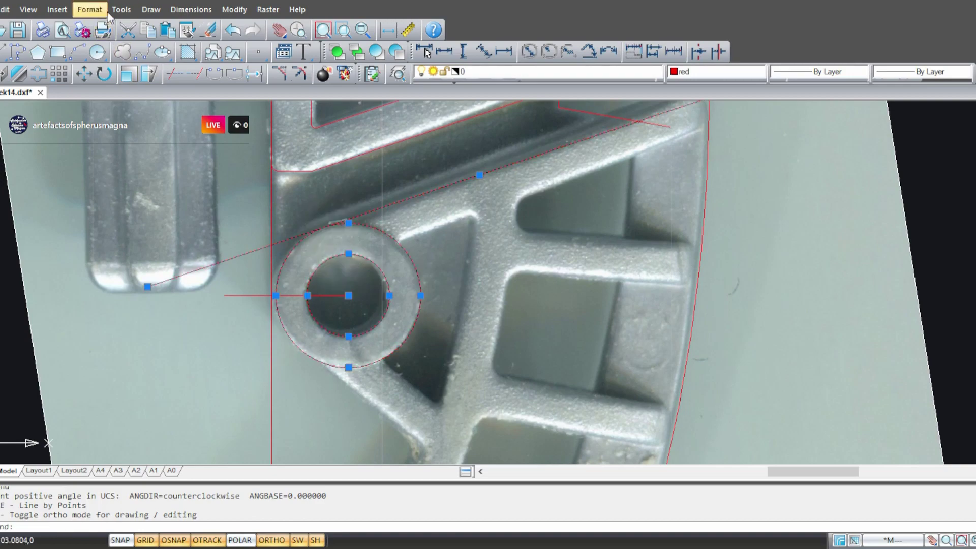
left_click(85, 75)
scroll(267, 297, "up", 4)
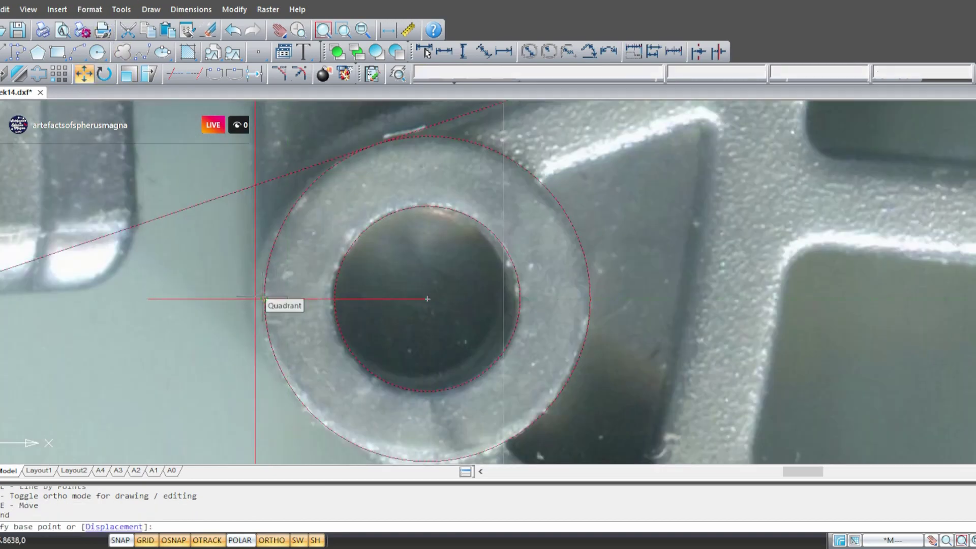
left_click(264, 299)
left_click(255, 299)
- Delete the horizontal helper line through the lower pin hole
left_click(221, 319)
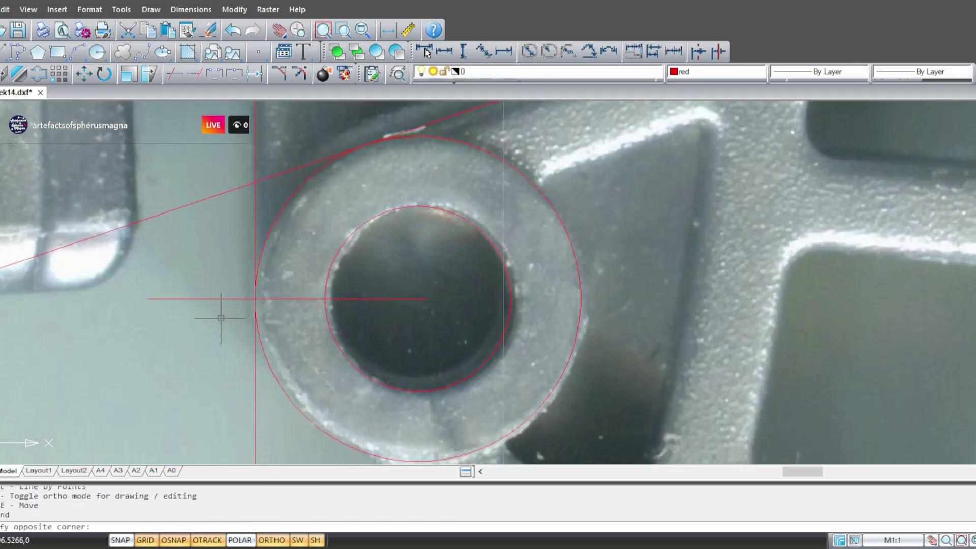
left_click(205, 277)
key("Delete")
middle_click_drag(294, 249, 300, 382)
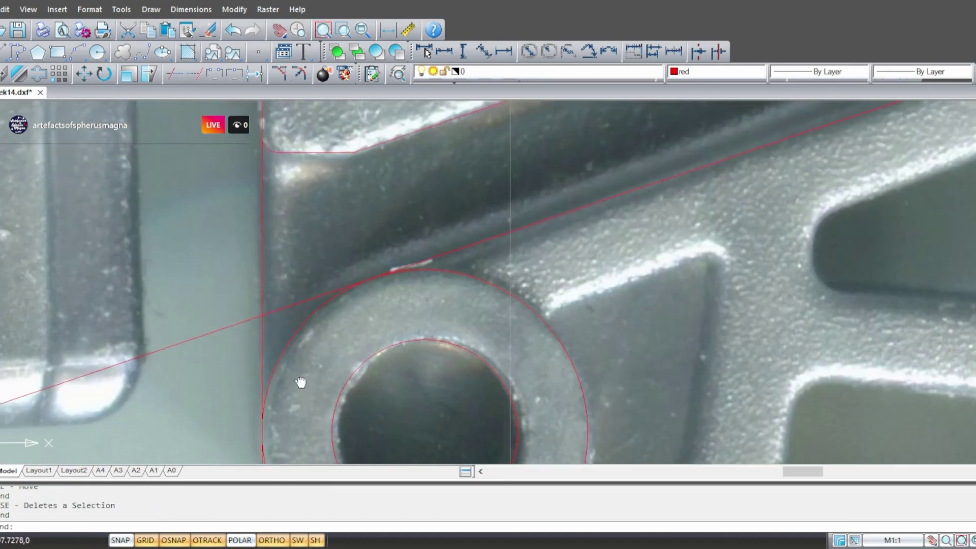
scroll(300, 382, "down", 3)
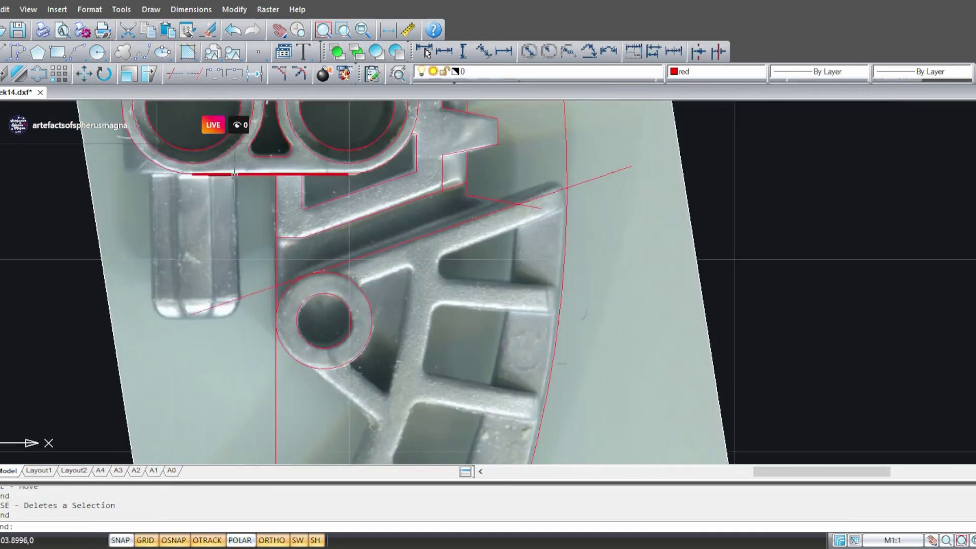
left_click(174, 74)
scroll(325, 316, "up", 2)
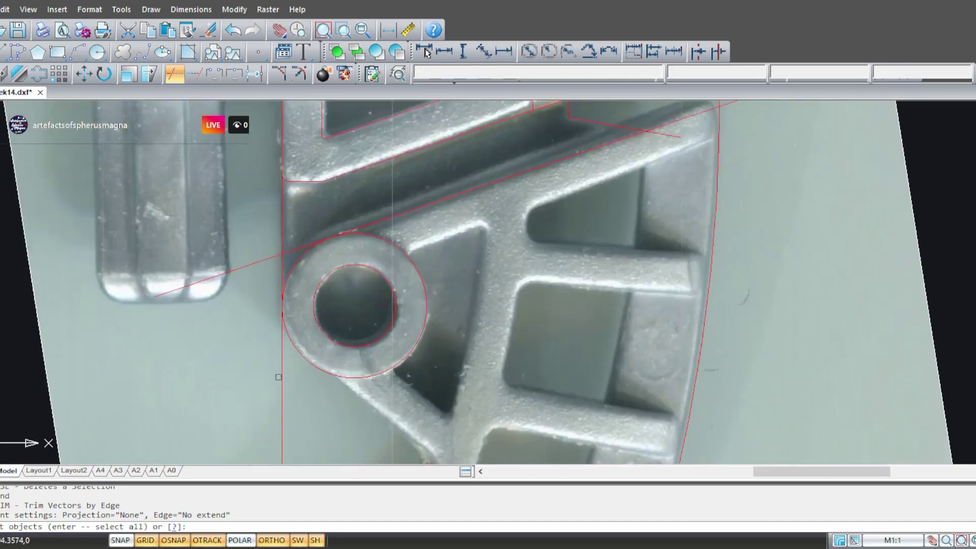
mouse_move(326, 457)
middle_mouse_down()
mouse_move(342, 339)
mouse_move(339, 141)
mouse_move(349, 327)
mouse_move(351, 276)
middle_mouse_up()
left_click(341, 339)
scroll(305, 318, "down", 3)
key("Escape")
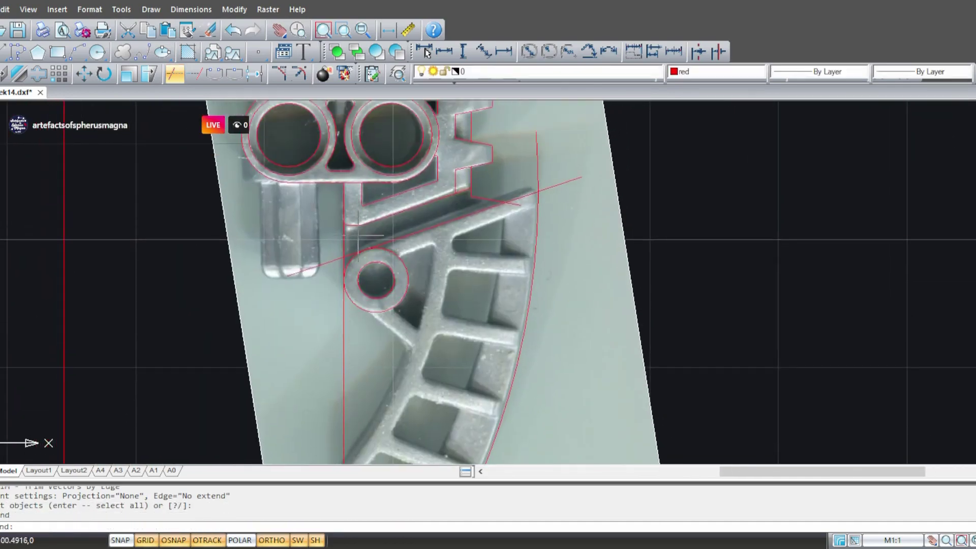
- Trim both overhanging ends of the tangent line, at the part's vertical edge line and at the large outer arc
scroll(351, 277, "up", 3)
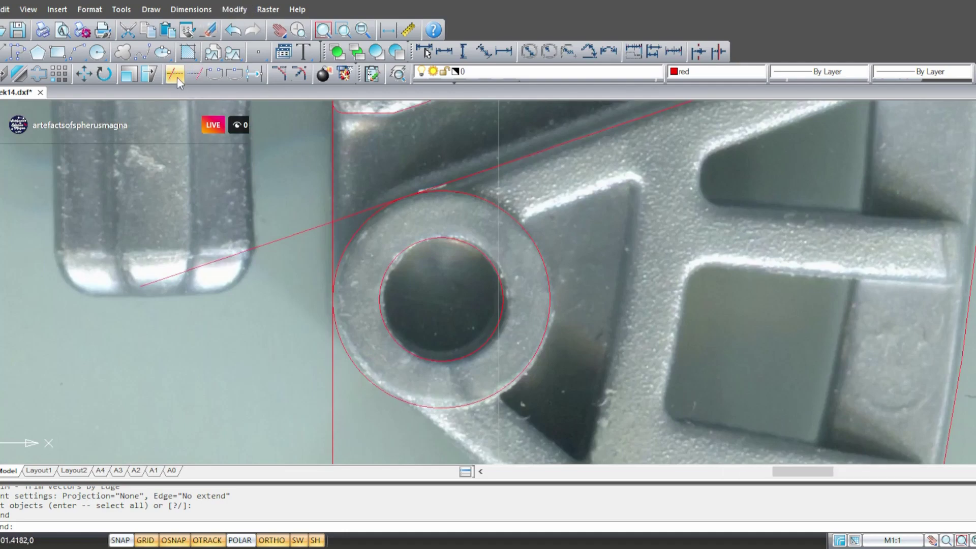
left_click(175, 75)
left_click(280, 184)
left_click(233, 286)
key("Return")
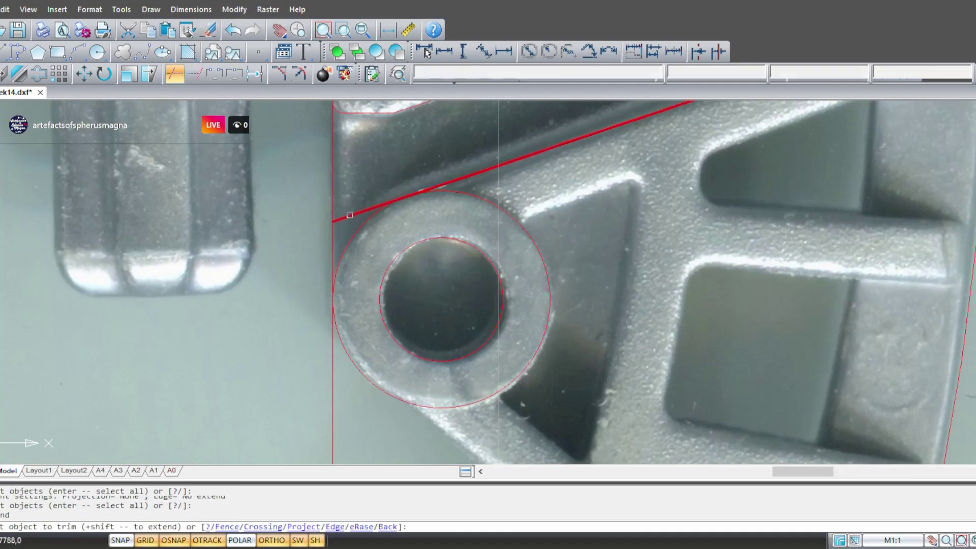
middle_click_drag(606, 226, 434, 318)
scroll(433, 318, "down", 2)
middle_click_drag(571, 276, 384, 342)
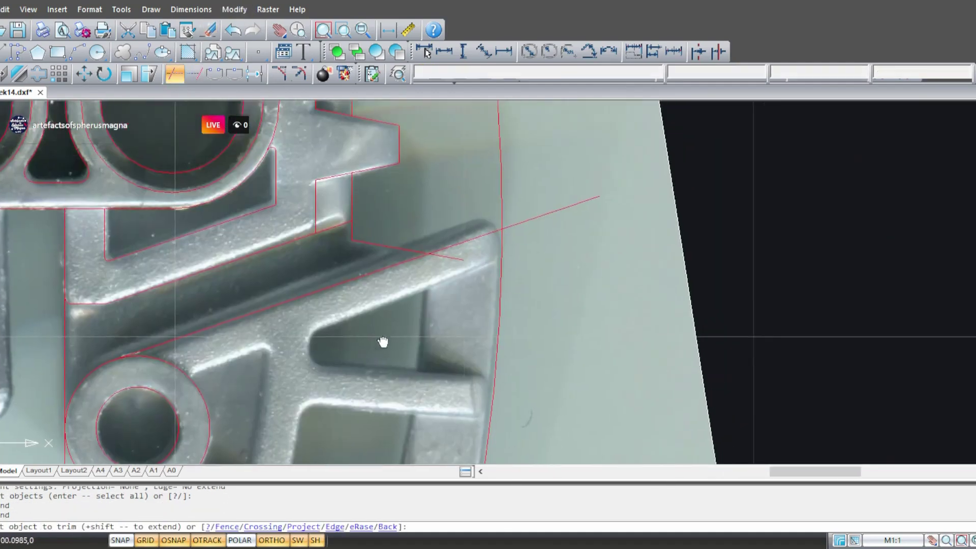
left_click(584, 247)
left_click(560, 175)
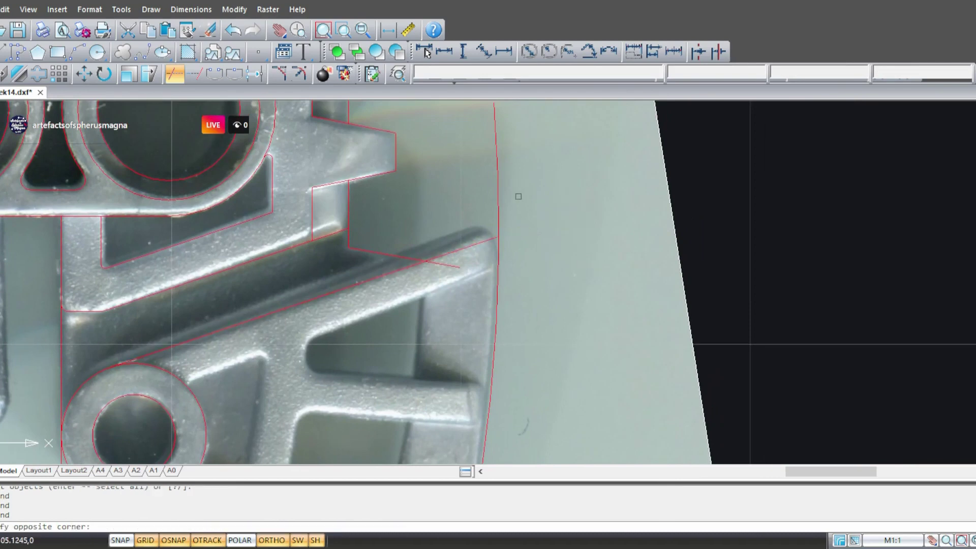
- Trim away the portion of the large outer arc that extends above the tangent line
left_click(520, 198)
left_click(501, 189)
middle_click_drag(581, 317, 566, 473)
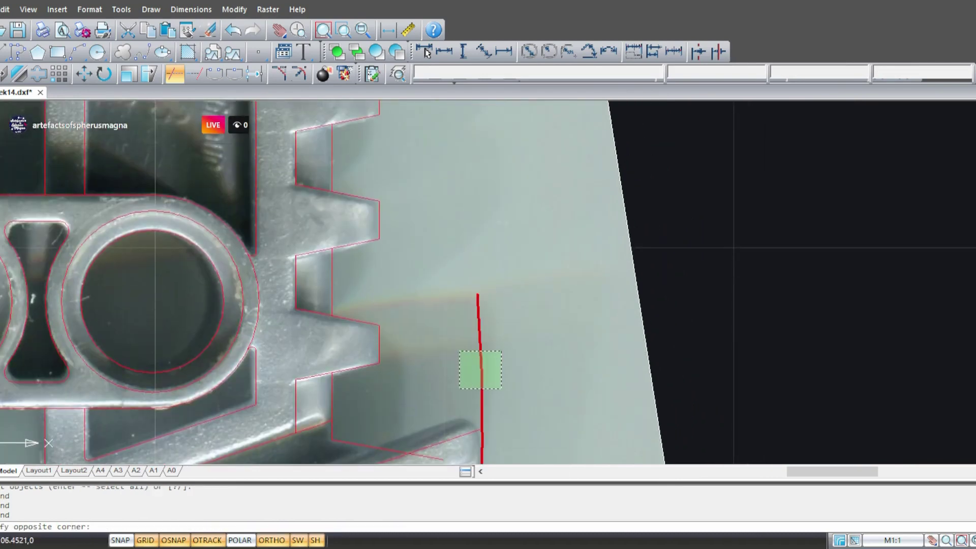
left_click(461, 350)
middle_click_drag(599, 237, 601, 220)
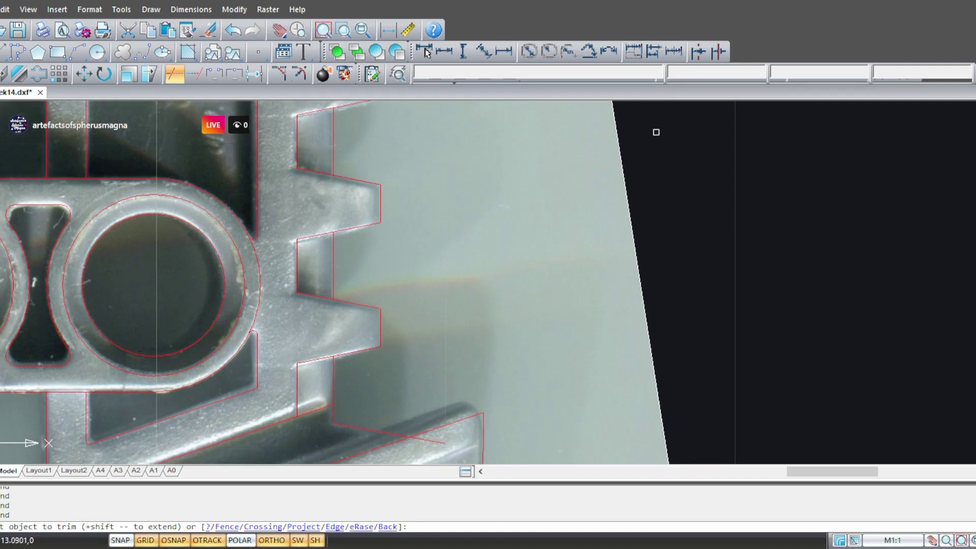
- Trim the slanted line below the lowest tooth where it overshoots the tangent line, and end the trimming
middle_click_drag(448, 452, 670, 215)
left_click(651, 202)
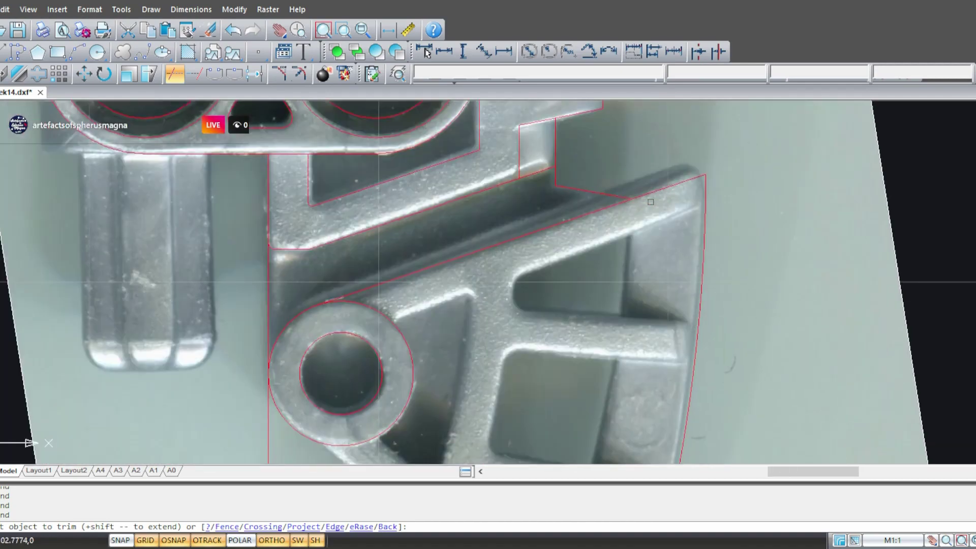
middle_click_drag(530, 290, 645, 257)
key("Escape")
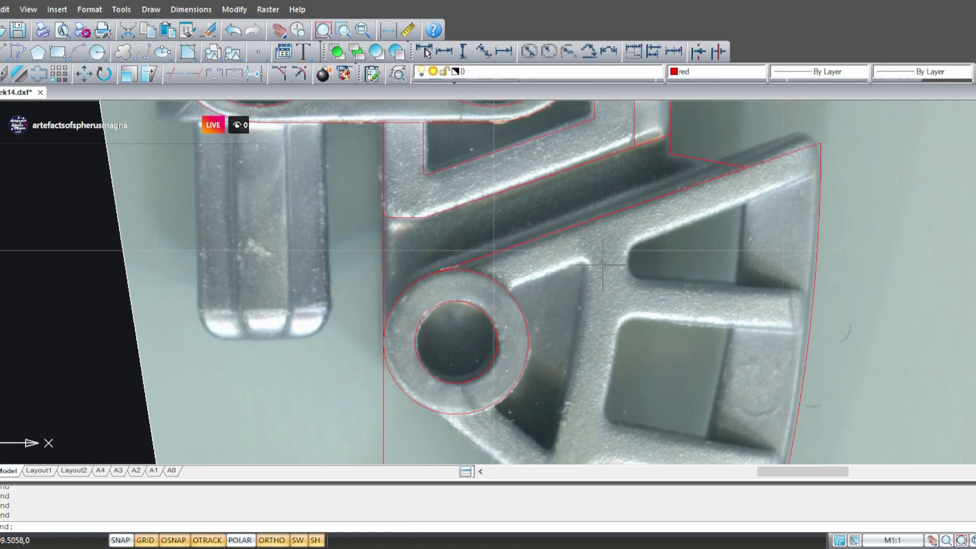
- Examine the ribbed arm's inner edge and openings from the lower pin hole down along the outer arc
middle_click_drag(643, 163, 444, 104)
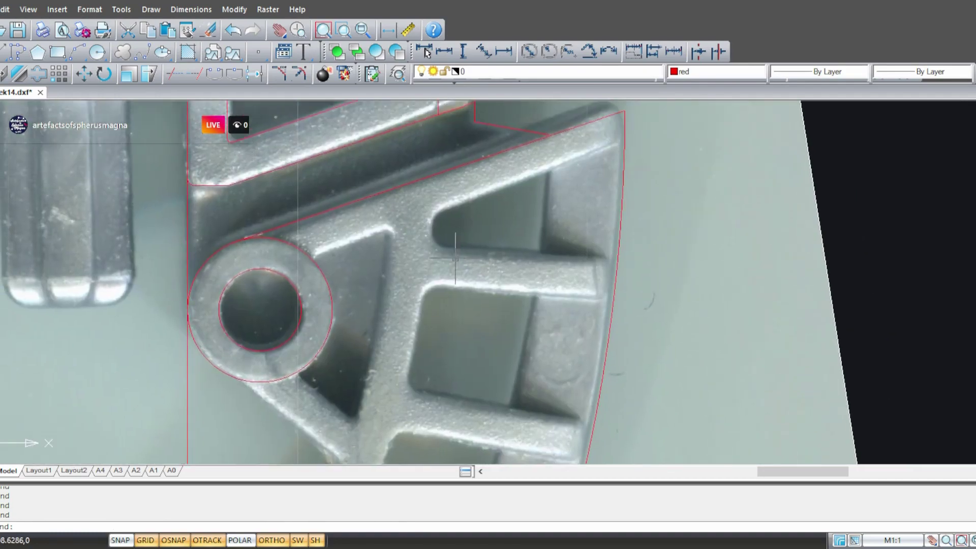
scroll(453, 261, "down", 2)
scroll(453, 261, "down", 2)
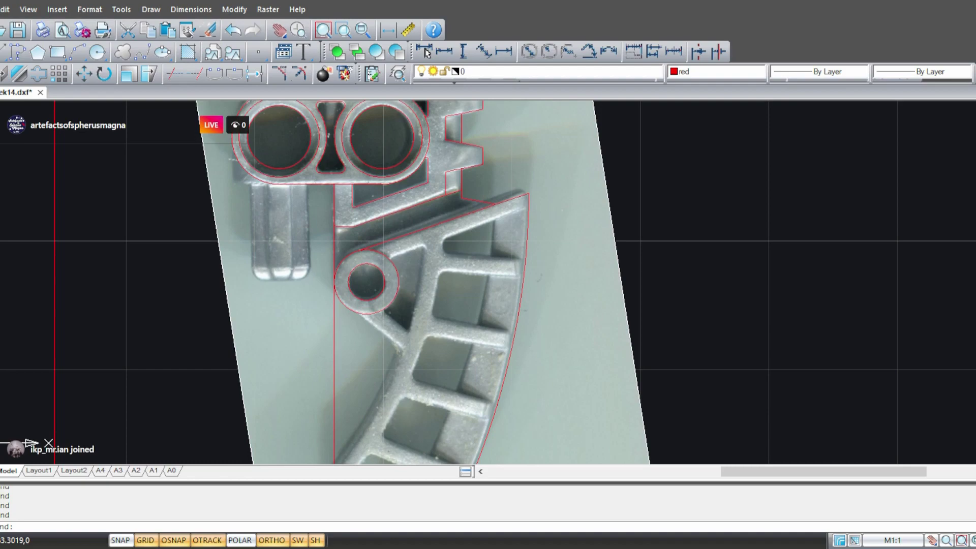
mouse_move(522, 387)
middle_mouse_down()
mouse_move(593, 212)
mouse_move(562, 338)
middle_mouse_up()
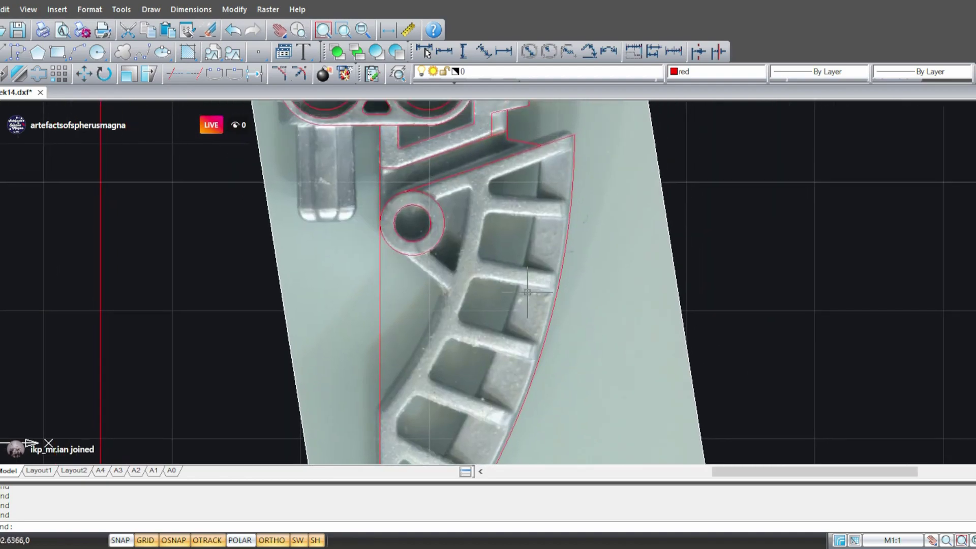
scroll(453, 227, "up", 5)
middle_click_drag(452, 227, 353, 396)
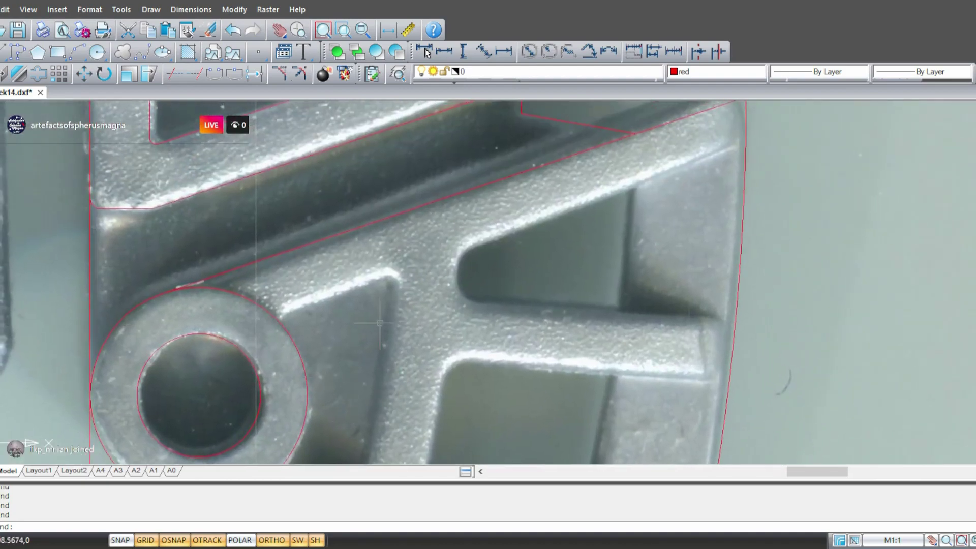
mouse_move(380, 324)
middle_mouse_down()
mouse_move(356, 345)
mouse_move(331, 290)
middle_mouse_up()
scroll(331, 290, "down", 3)
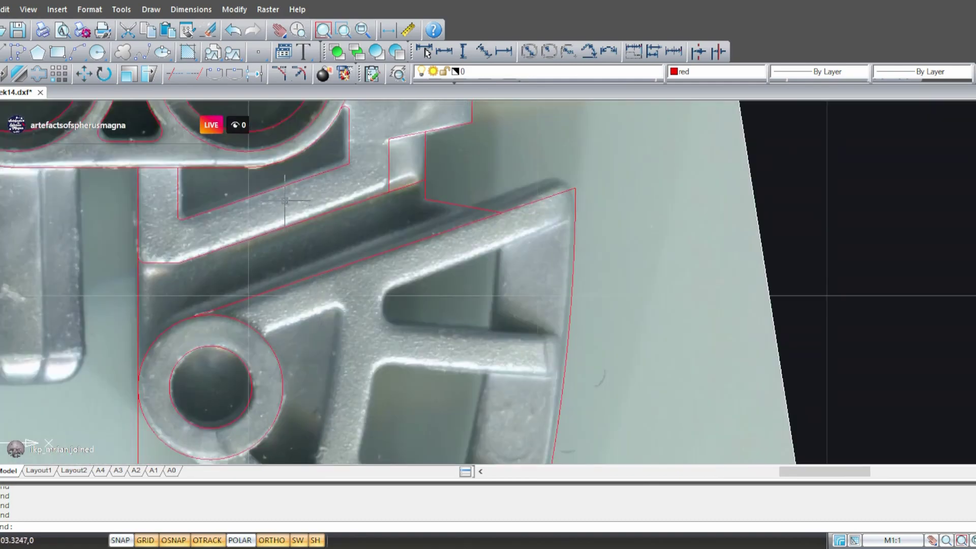
mouse_move(358, 193)
middle_mouse_down()
mouse_move(346, 264)
mouse_move(325, 274)
mouse_move(390, 139)
mouse_move(429, 87)
middle_mouse_up()
scroll(503, 193, "down", 2)
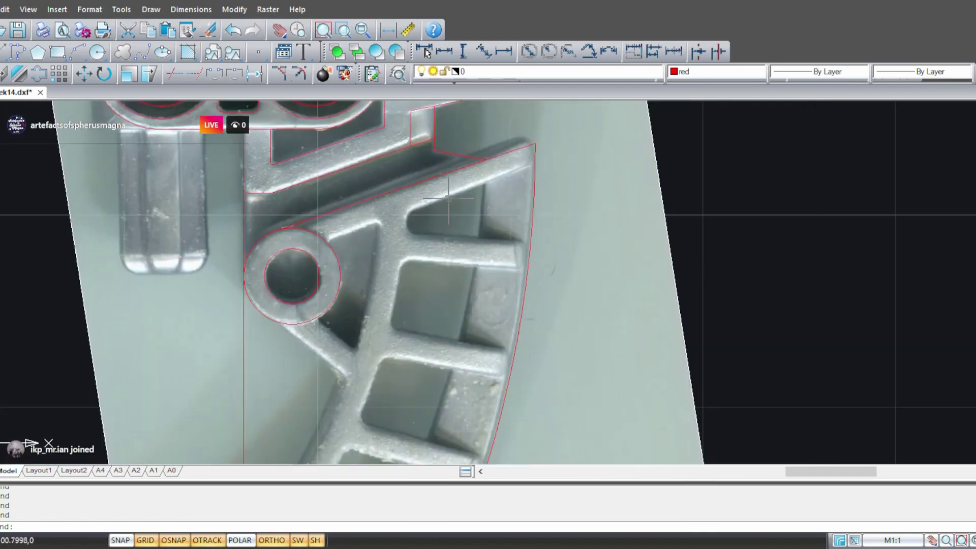
middle_click_drag(517, 335, 502, 157)
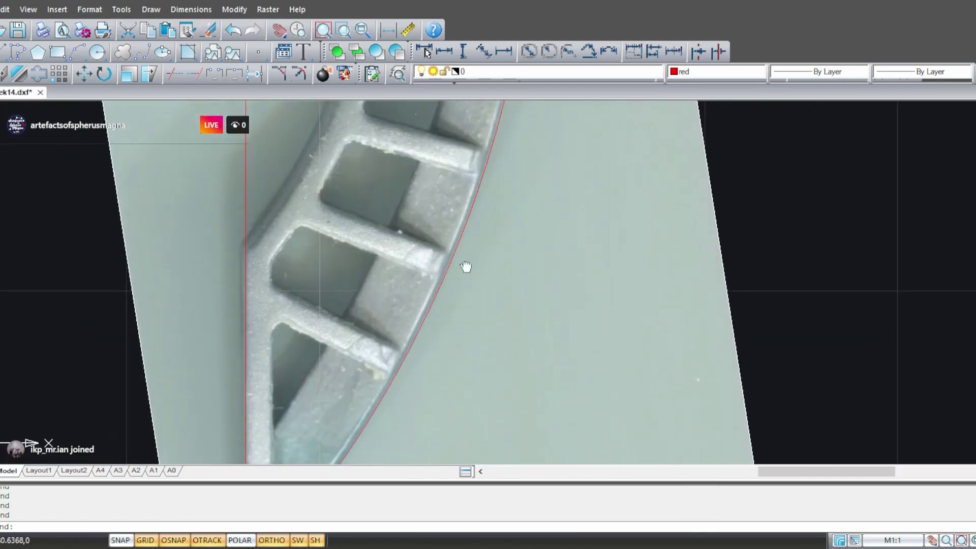
mouse_move(466, 268)
middle_mouse_down()
mouse_move(529, 126)
mouse_move(563, 329)
mouse_move(523, 398)
middle_mouse_up()
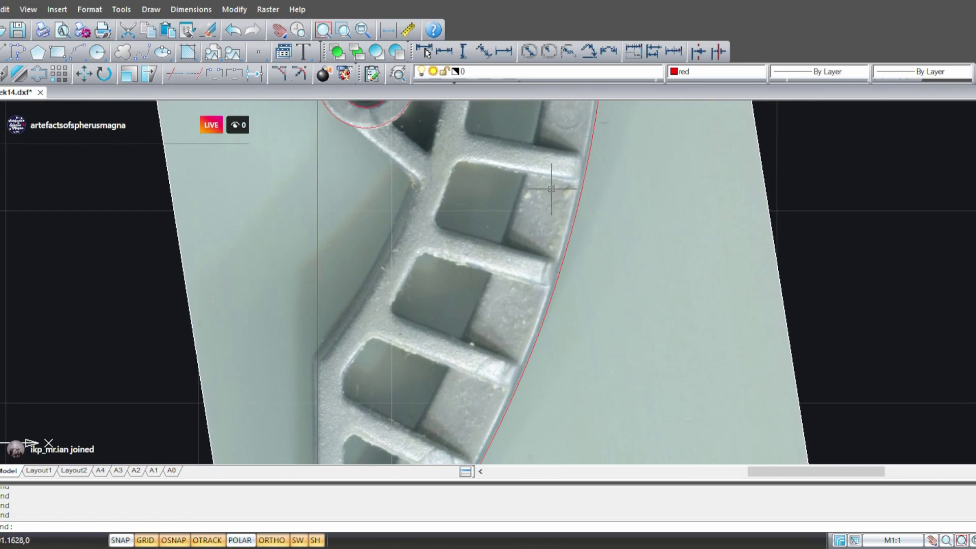
scroll(548, 189, "down", 2)
mouse_move(549, 189)
middle_mouse_down()
mouse_move(495, 296)
mouse_move(482, 296)
mouse_move(501, 225)
mouse_move(515, 294)
middle_mouse_up()
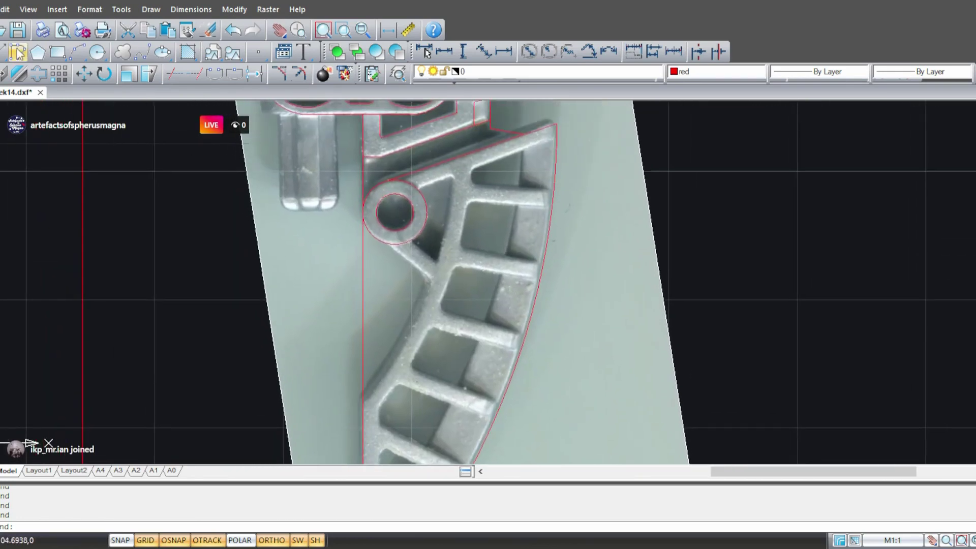
- Draw a three-point arc with ortho mode off along the arm's inner edge, from near the vertical edge line to beyond the tangent line
left_click(78, 52)
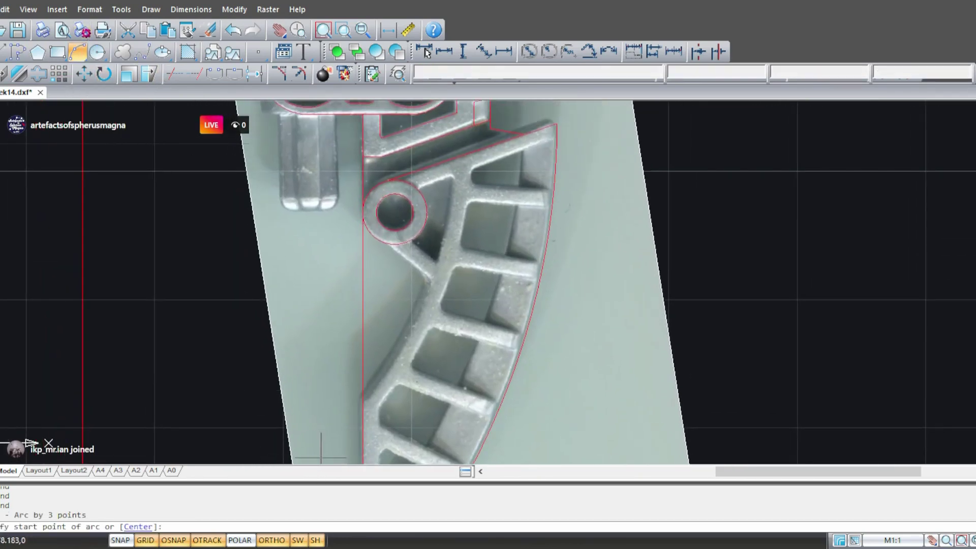
scroll(366, 371, "up", 4)
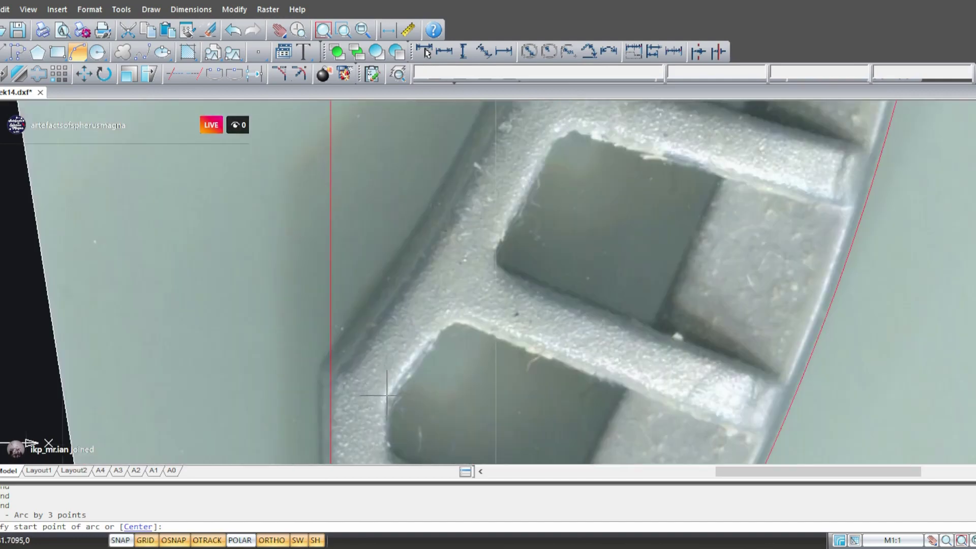
left_click(354, 348)
key("F8")
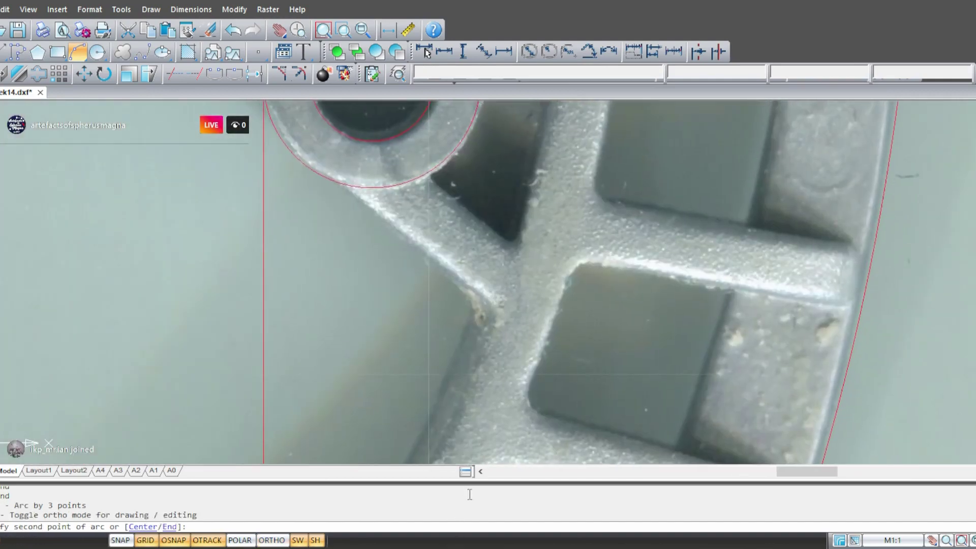
scroll(450, 430, "down", 4)
scroll(440, 338, "up", 2)
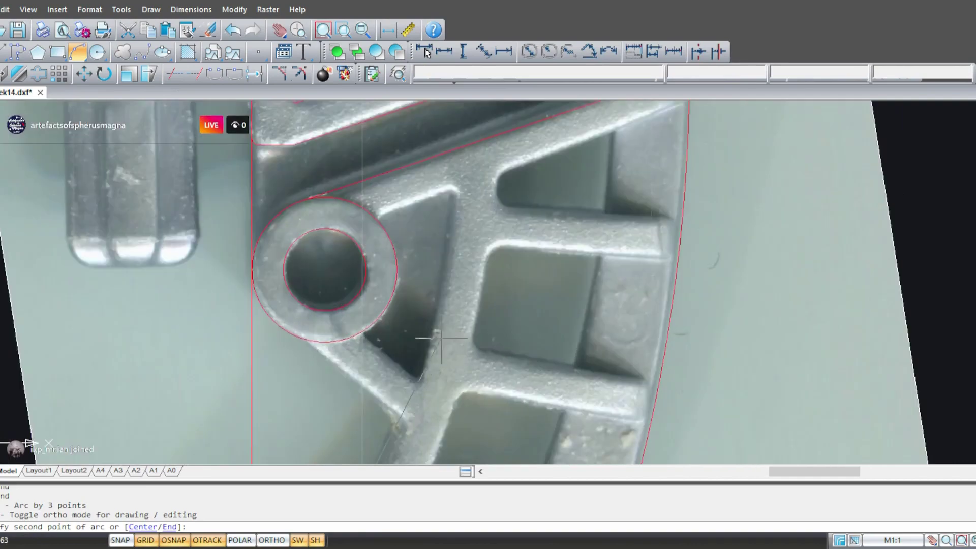
middle_click_drag(443, 367, 464, 311)
scroll(451, 304, "up", 2)
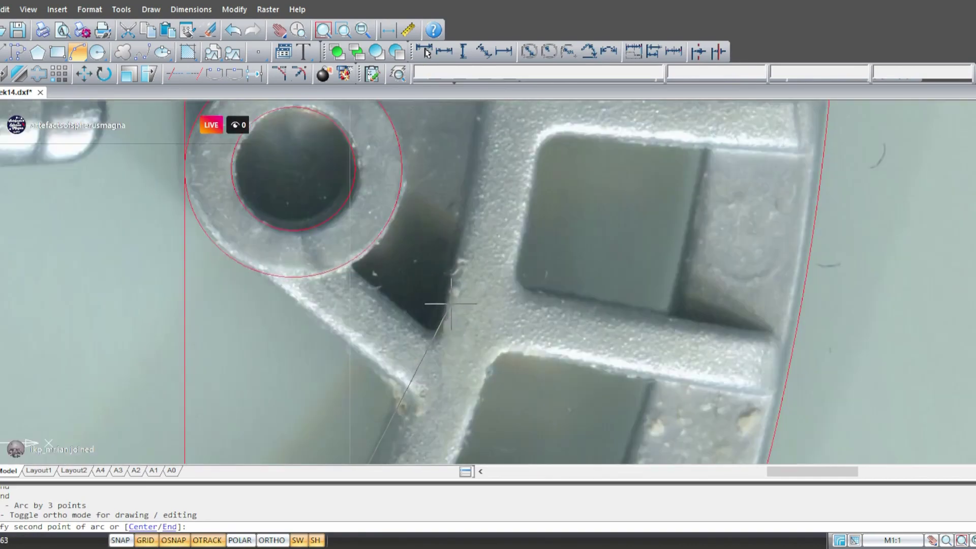
left_click(451, 305)
scroll(450, 310, "down", 2)
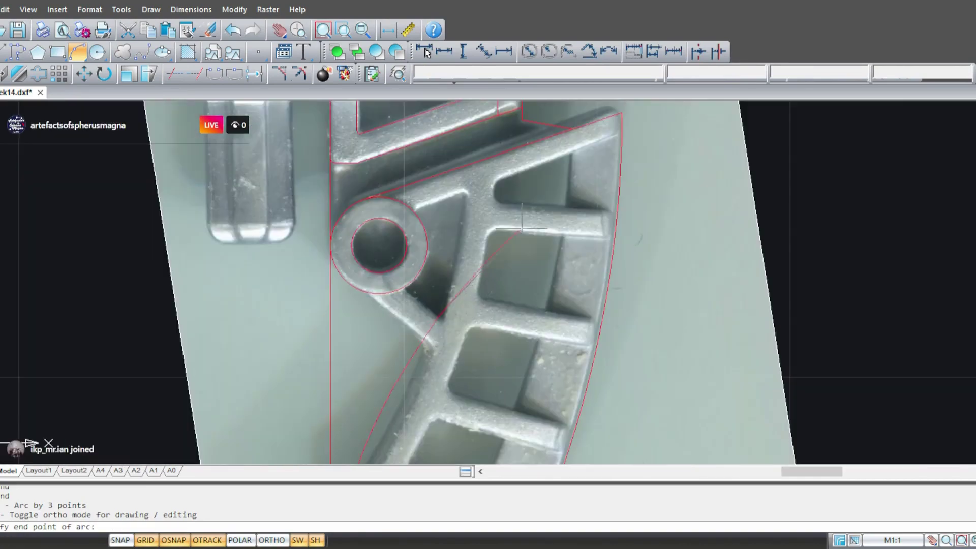
middle_click_drag(521, 229, 530, 328)
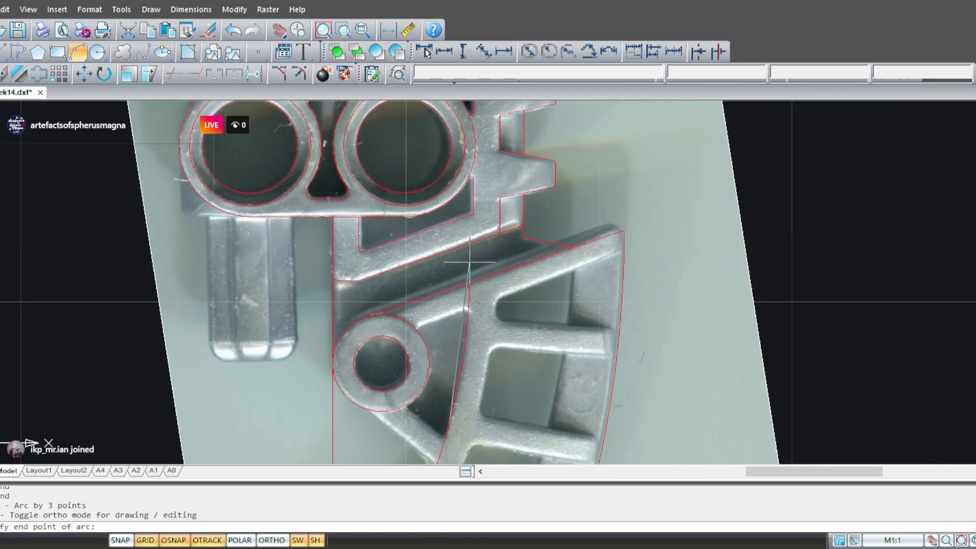
left_click(469, 263)
- Extend the inner arc's lower end to the part's vertical edge line
middle_click_drag(523, 365, 585, 110)
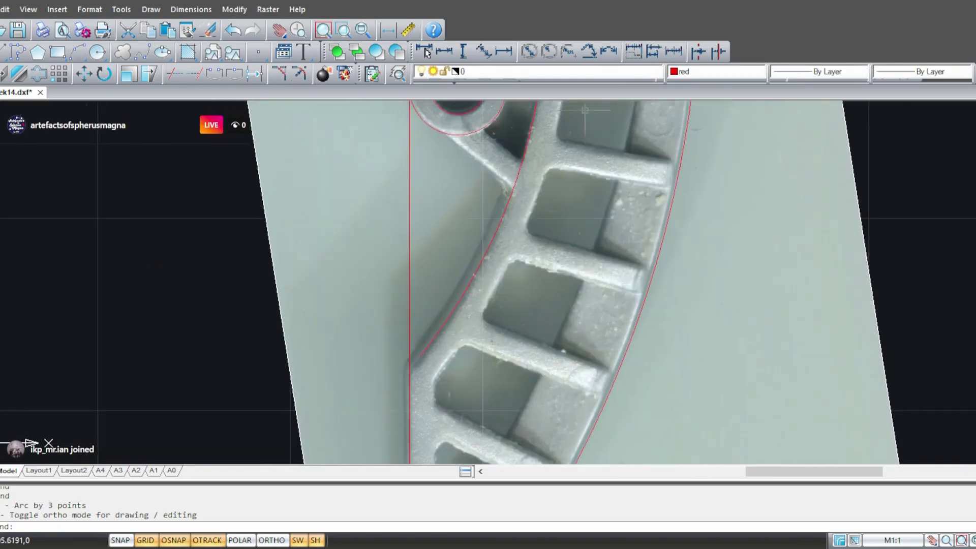
left_click(195, 74)
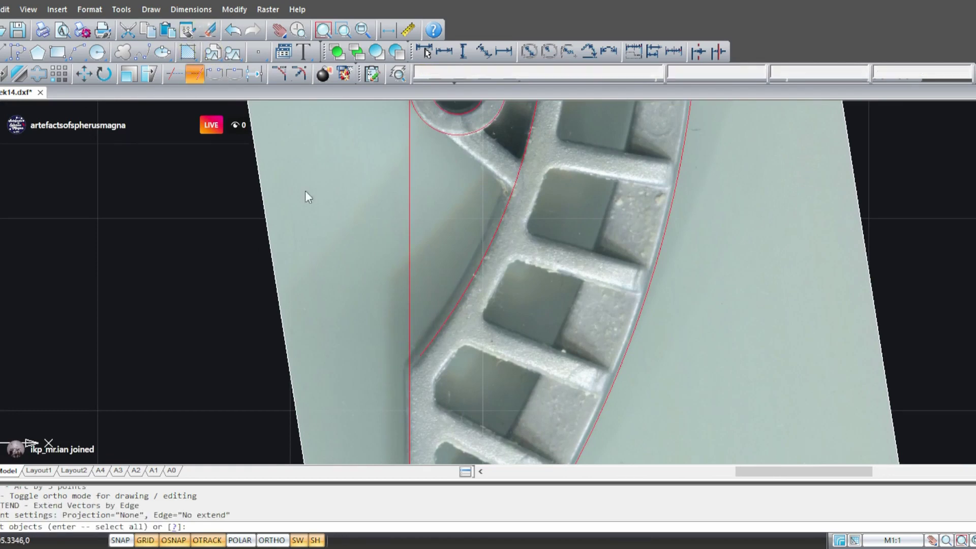
left_click(425, 348)
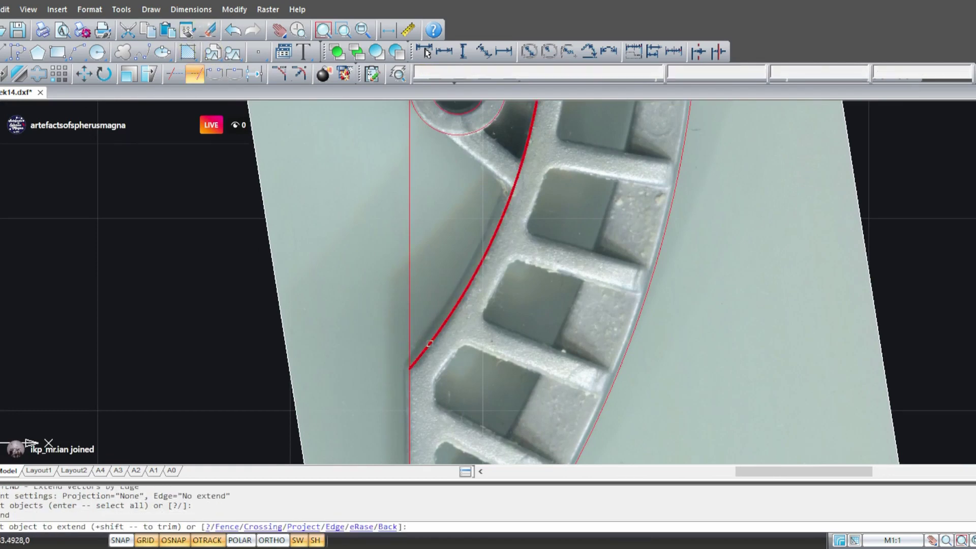
key("Return")
- Trim out the vertical edge line between the inner arc's lower end and the outer pin-hole circle
left_click(175, 77)
key("Return")
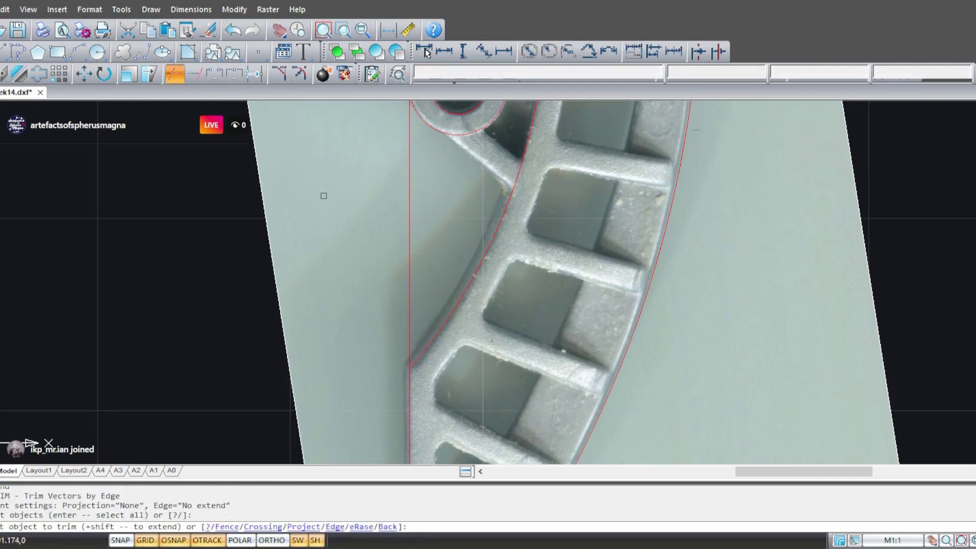
left_click(435, 258)
left_click(379, 209)
- Trim the inner arc's upper end where it projects past the tangent line
mouse_move(408, 143)
middle_mouse_down()
mouse_move(416, 346)
mouse_move(455, 126)
mouse_move(320, 377)
mouse_move(244, 456)
middle_mouse_up()
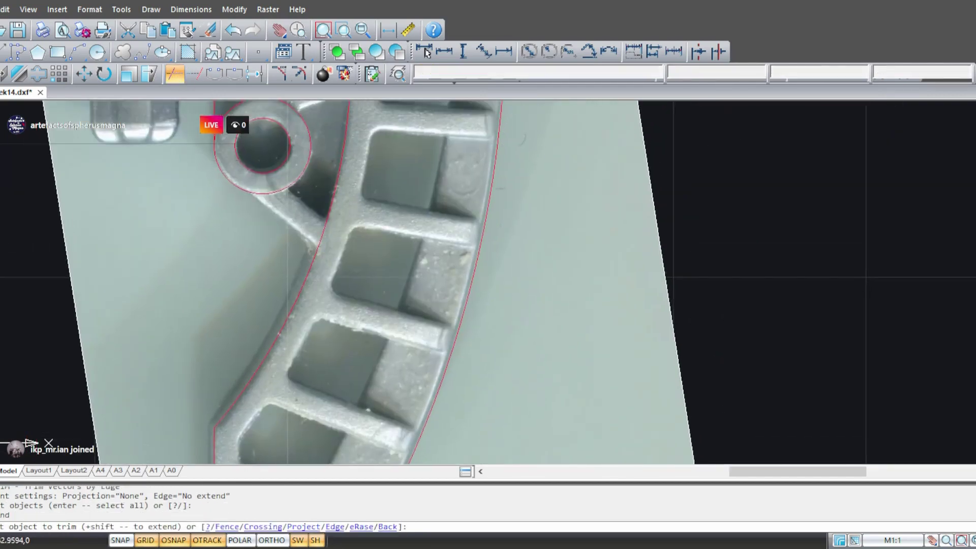
middle_click_drag(355, 309, 385, 496)
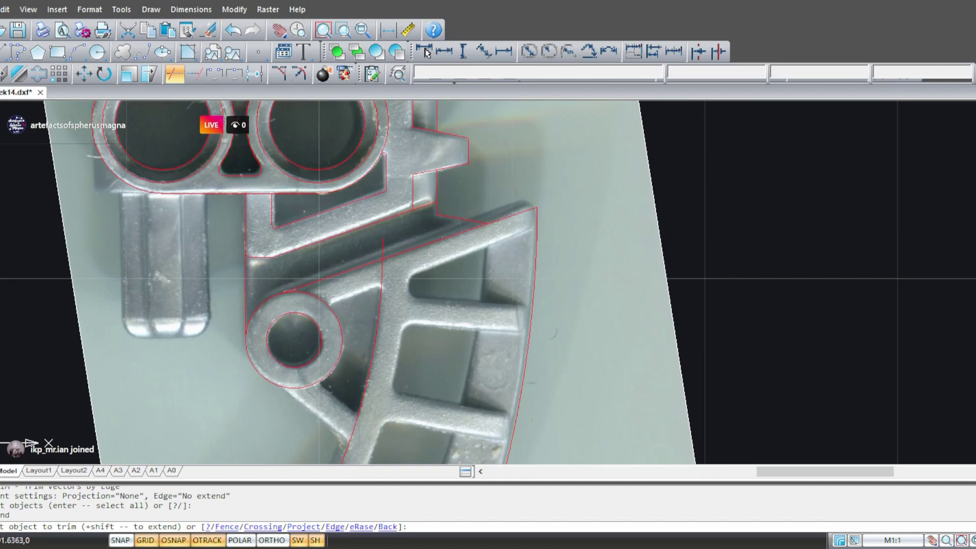
left_click(380, 246)
mouse_move(414, 318)
middle_mouse_down()
mouse_move(453, 193)
mouse_move(473, 172)
middle_mouse_up()
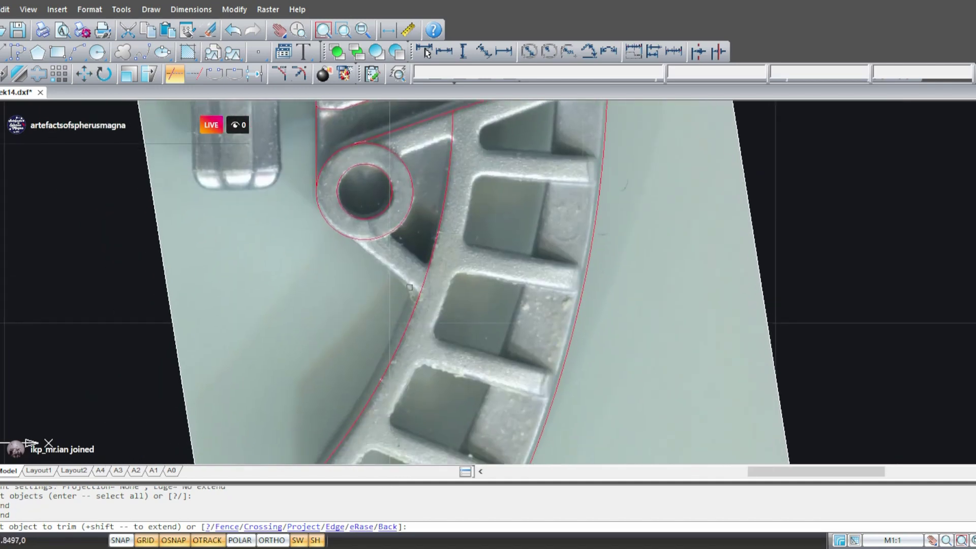
- Draw a line tangent to the outer pin-hole circle along the strut's lower edge, running past the inner arc
key("Escape")
type("l")
key("Return")
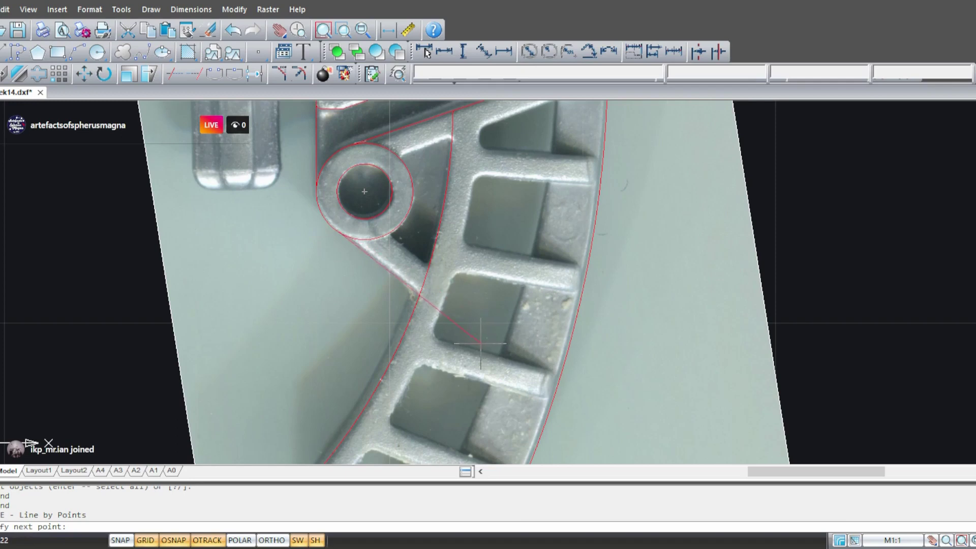
scroll(480, 344, "up", 2)
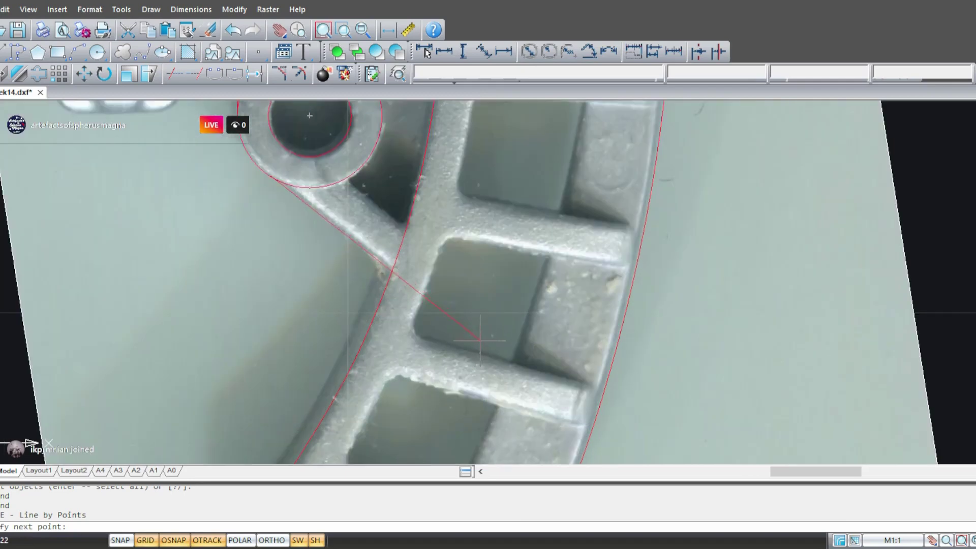
left_click(480, 342)
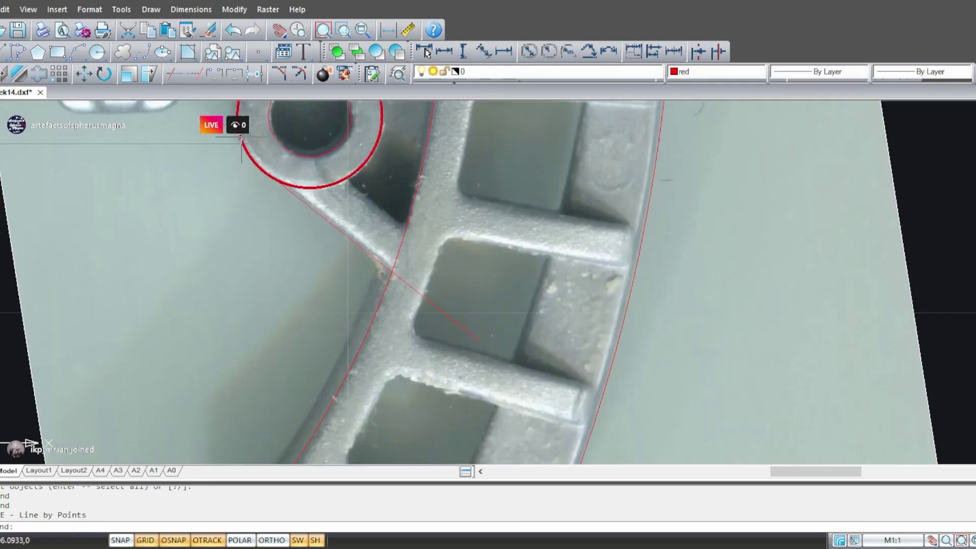
- Trim the strut line where it projects beyond the arm's inner arc
left_click(174, 74)
left_click(526, 395)
left_click(294, 199)
key("Return")
left_click(447, 315)
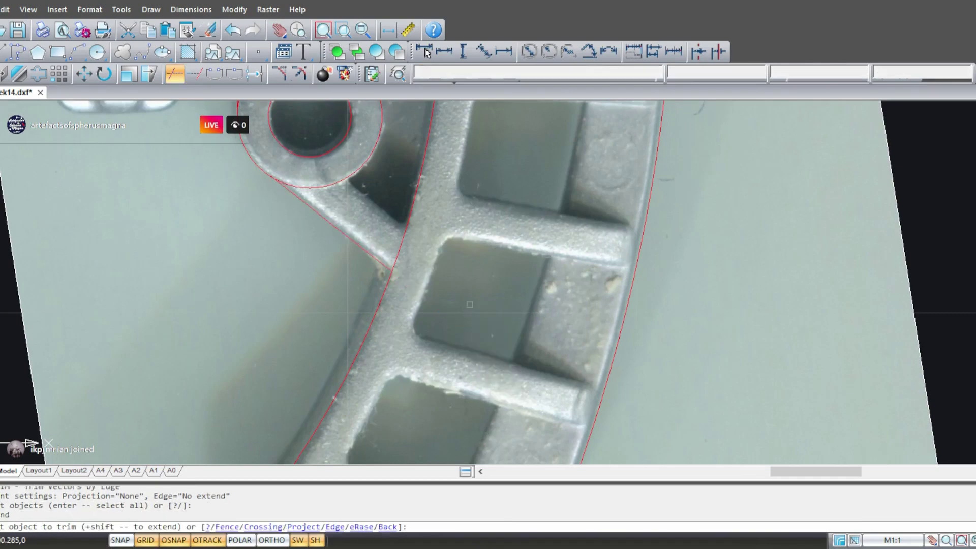
scroll(473, 305, "down", 2)
key("Escape")
middle_click_drag(520, 225, 459, 130)
middle_click_drag(456, 340, 424, 321)
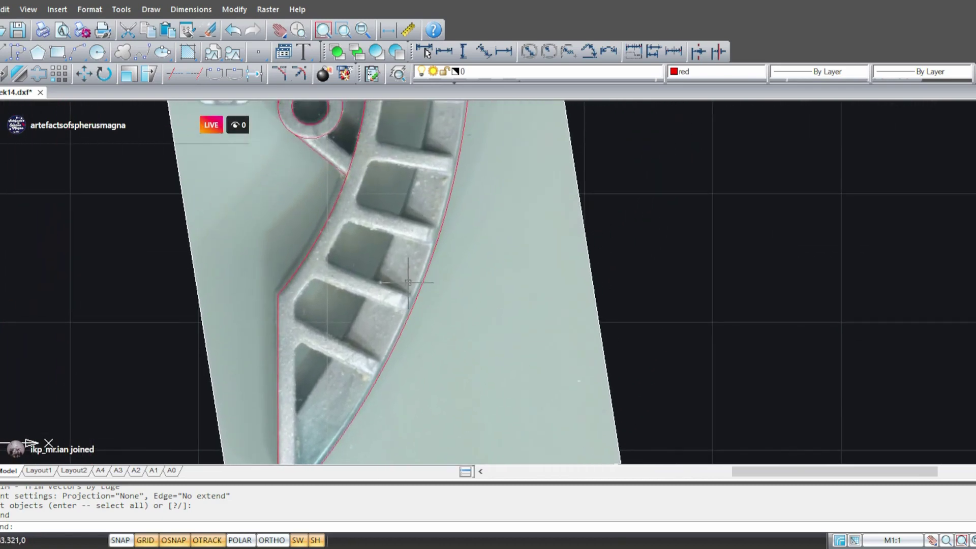
left_click(97, 53)
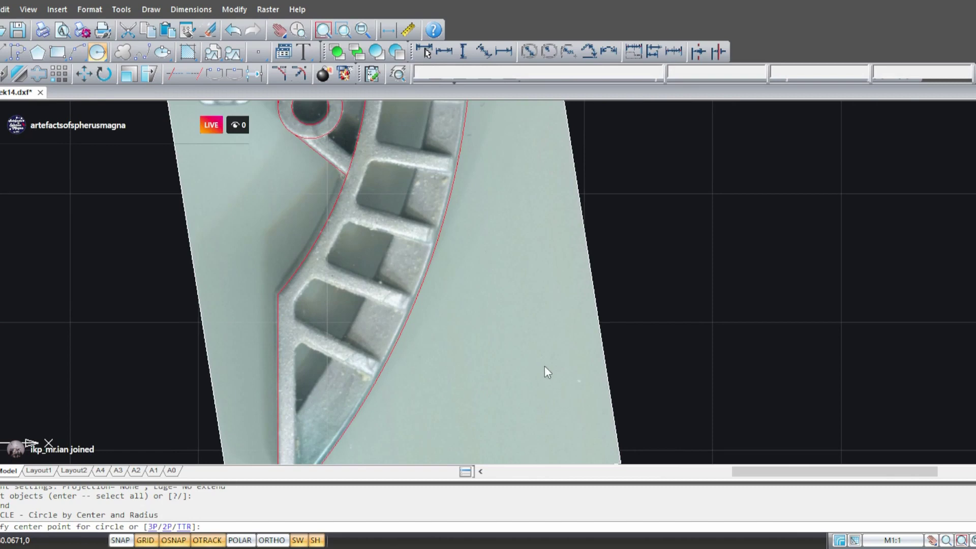
left_click(390, 333)
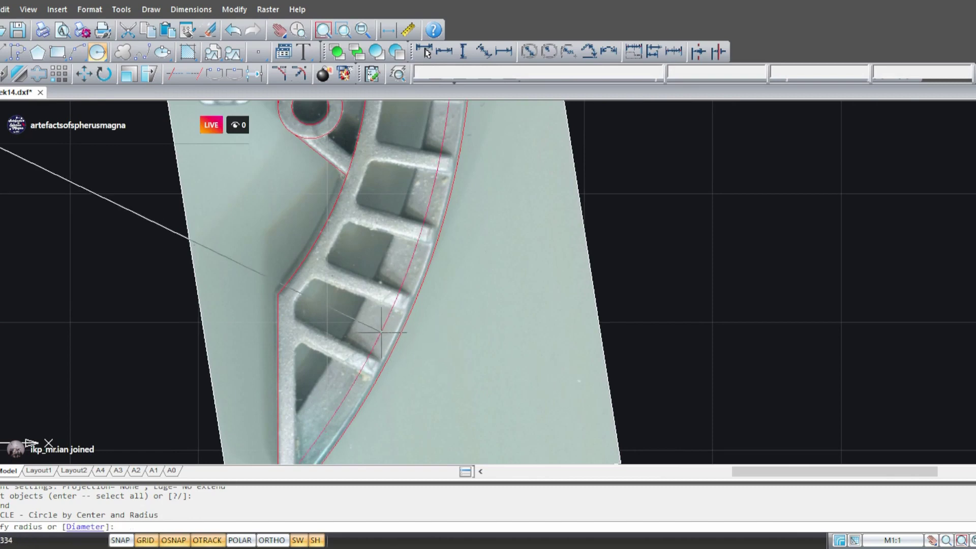
middle_click_drag(363, 320, 387, 377)
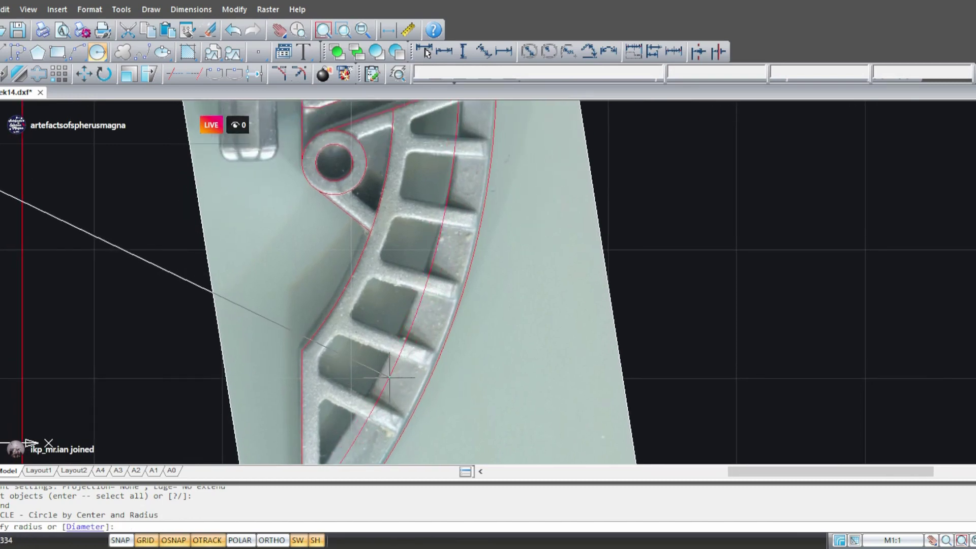
middle_click_drag(361, 444, 343, 417)
scroll(362, 319, "down", 2)
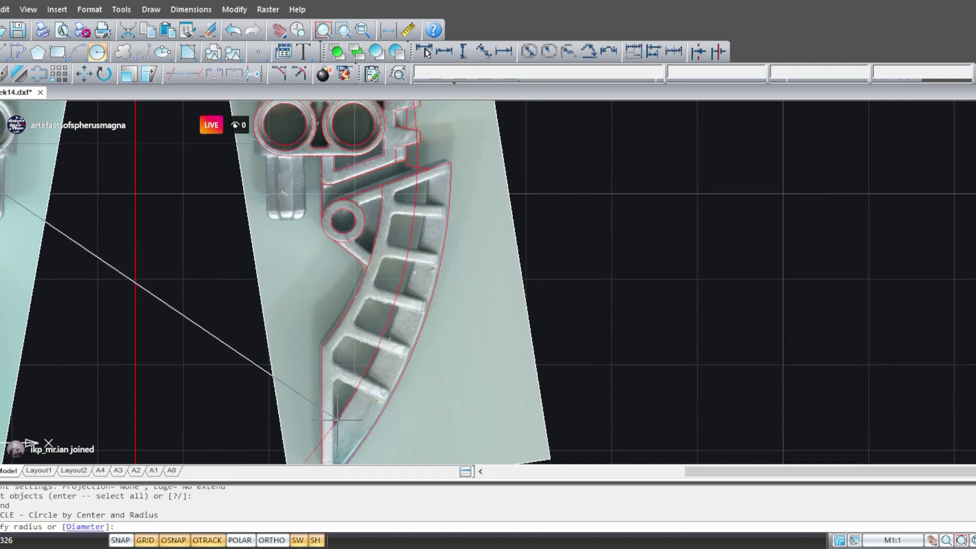
key("Escape")
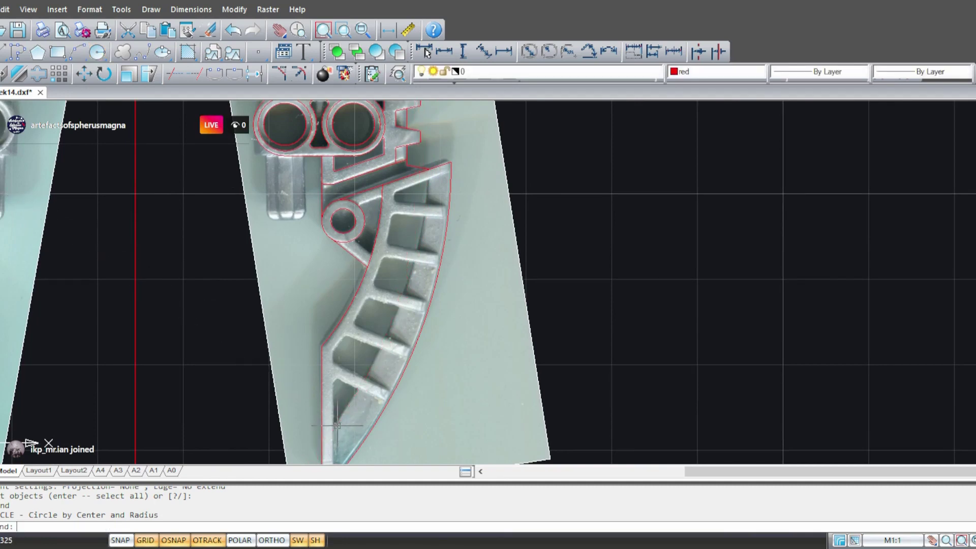
- Draw a three-point arc along the outer ends of the arm's rib openings, from the lowest opening to beyond the tangent edge line
left_click(77, 52)
scroll(379, 197, "up", 6)
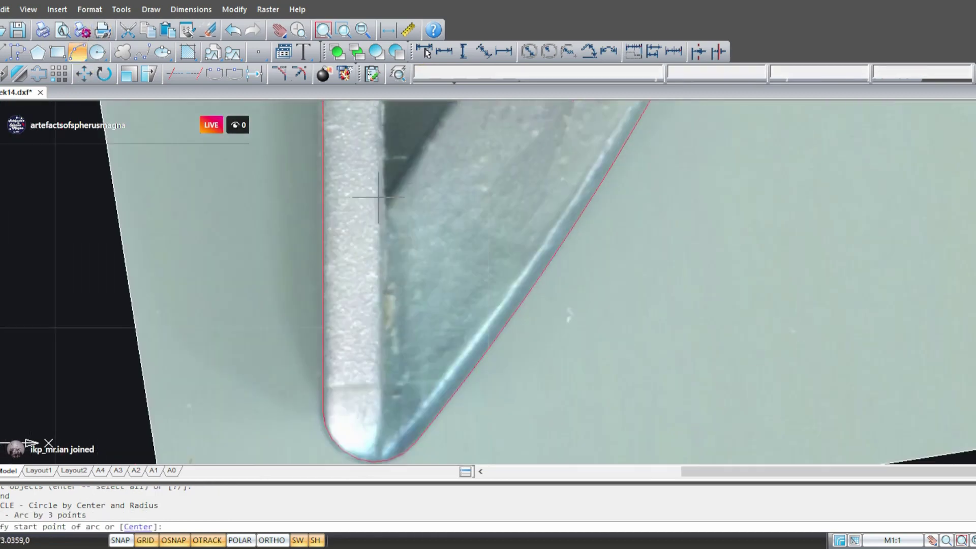
left_click(408, 166)
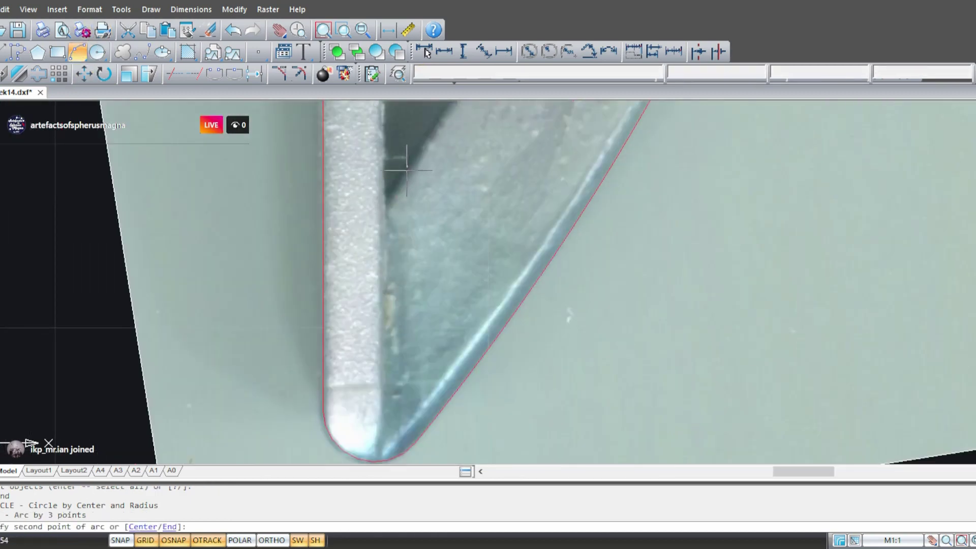
scroll(488, 209, "down", 5)
scroll(489, 209, "up", 5)
middle_click_drag(518, 309, 534, 458)
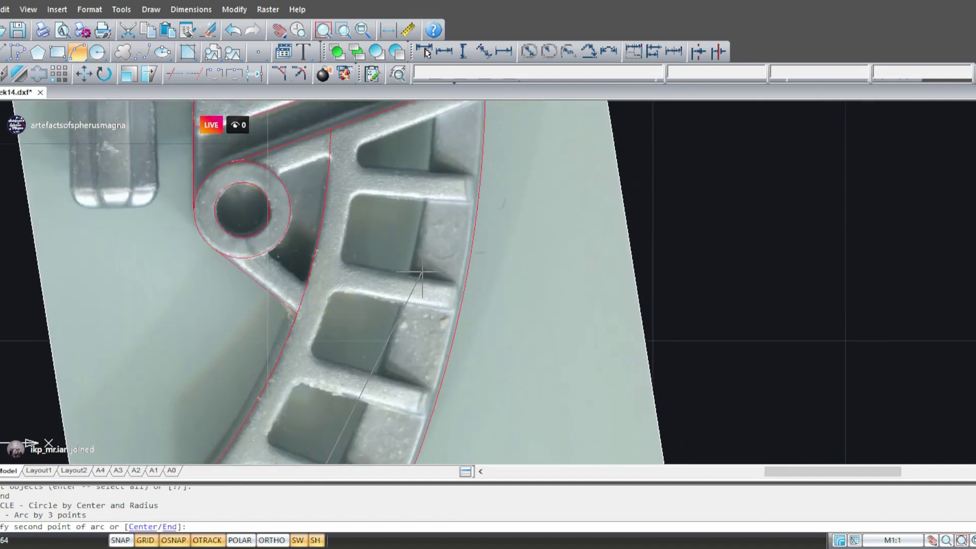
scroll(398, 250, "up", 5)
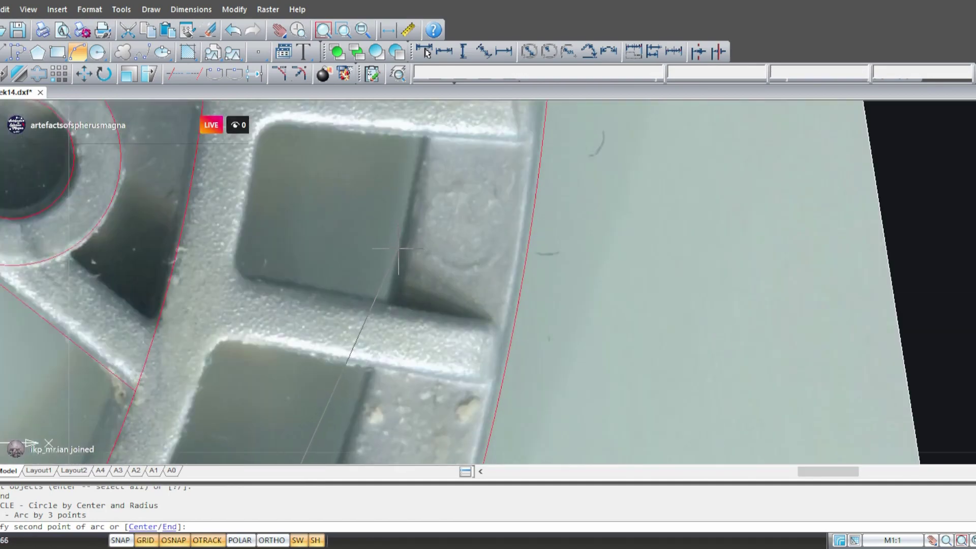
left_click(398, 249)
scroll(398, 249, "down", 5)
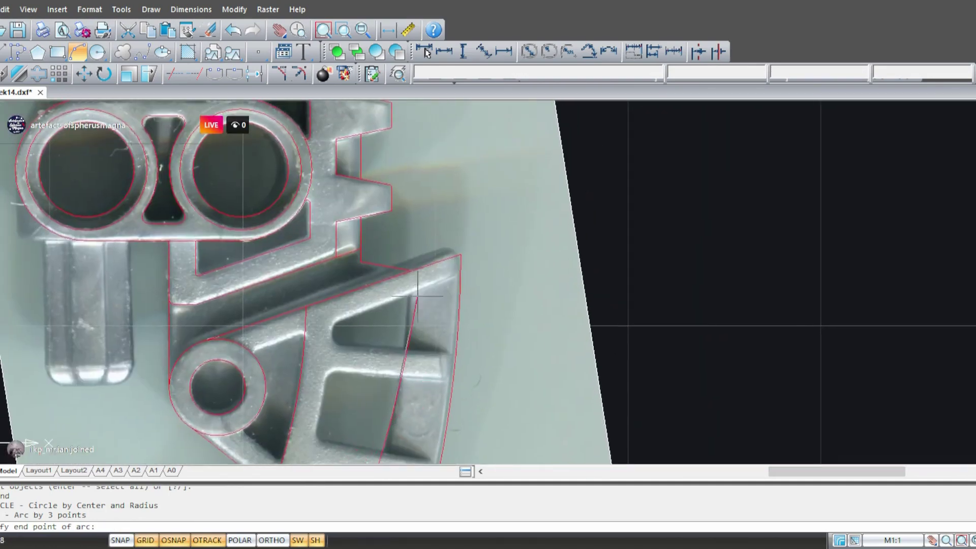
left_click(412, 178)
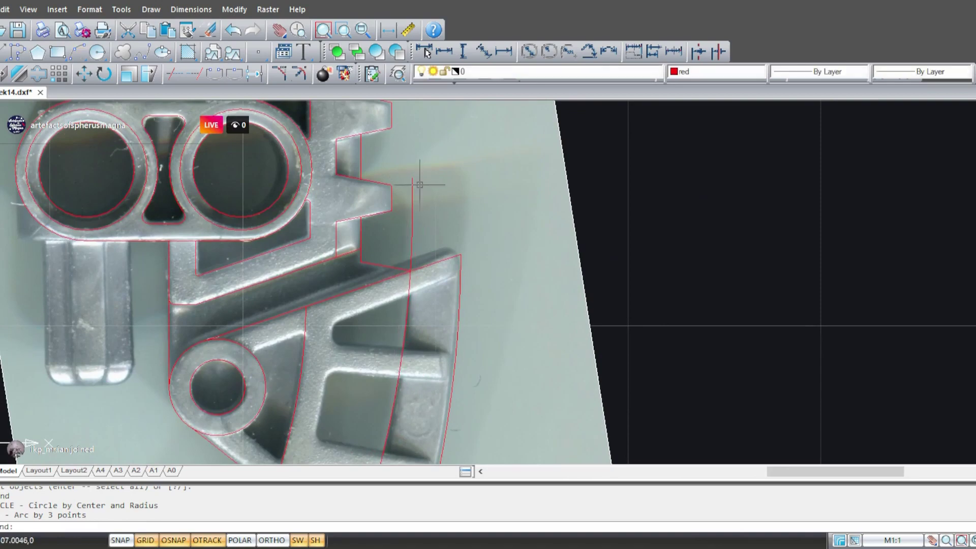
- Trim the middle arc's upper end where it projects past the tangent edge line
left_click(178, 74)
scroll(472, 208, "up", 8)
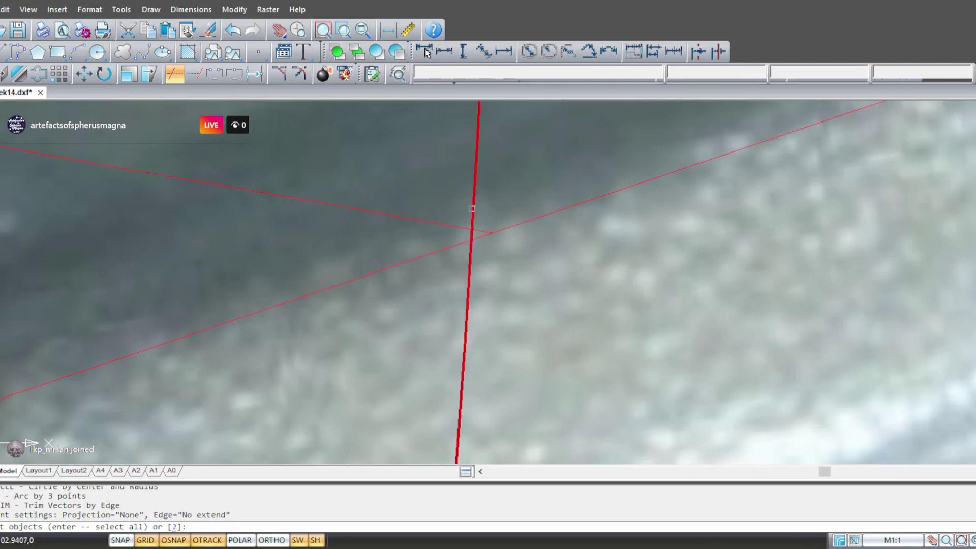
key("Return")
left_click(473, 208)
scroll(465, 216, "down", 3)
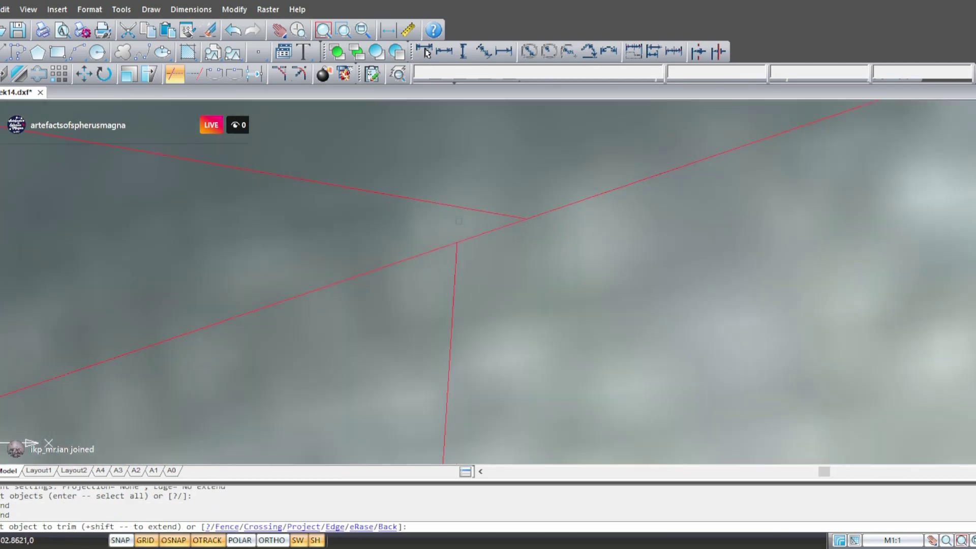
scroll(459, 222, "down", 6)
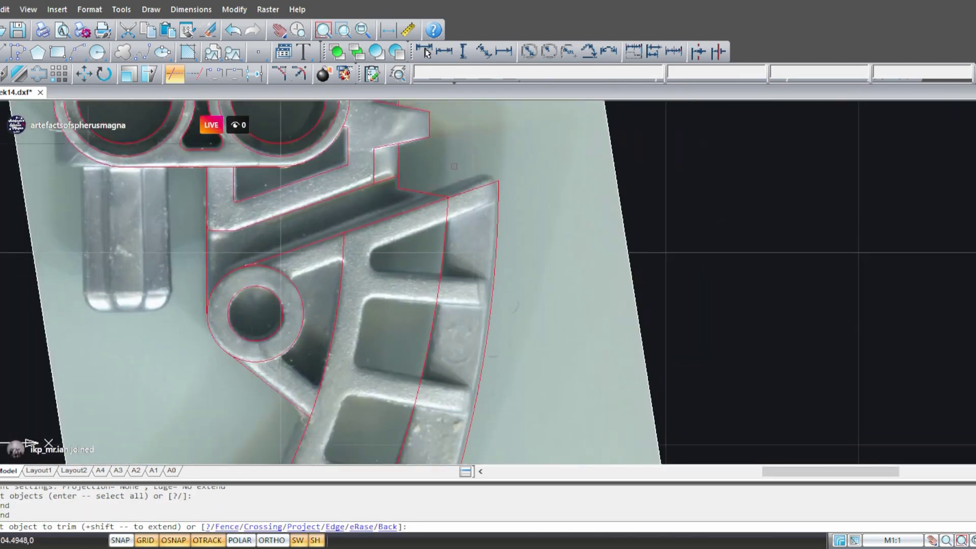
scroll(454, 166, "down", 3)
middle_click_drag(462, 319, 486, 158)
scroll(388, 297, "up", 3)
key("Escape")
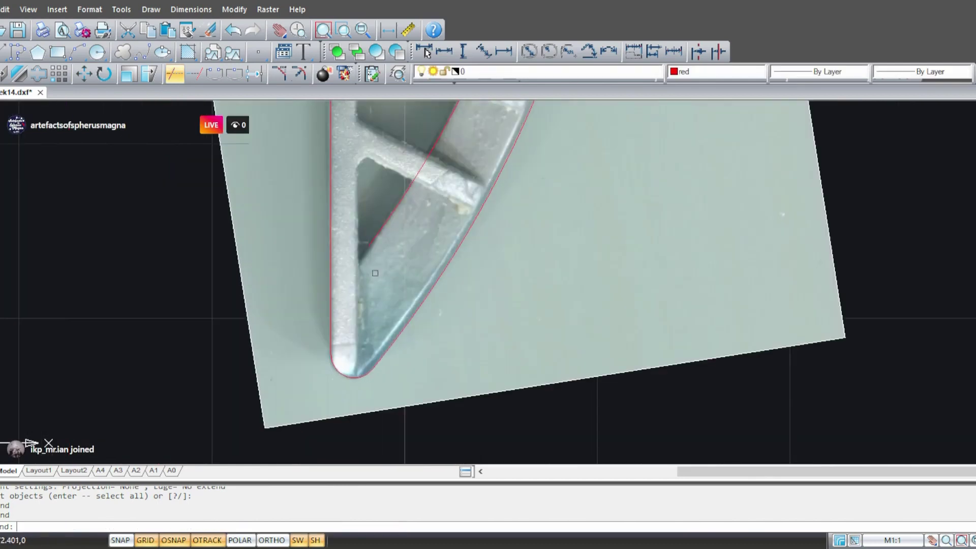
- Extend the middle arc's lower end to the part's vertical edge line
left_click(404, 217)
left_click(195, 74)
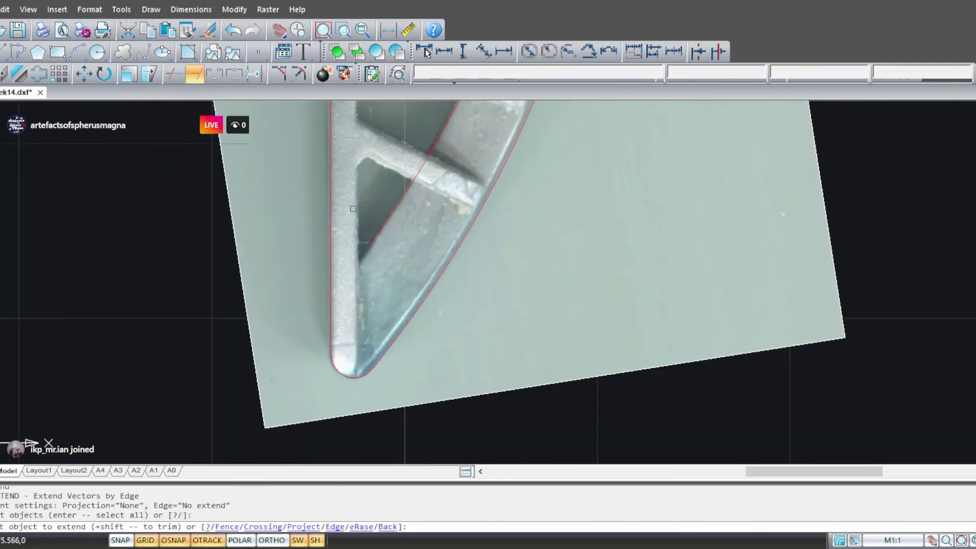
left_click(380, 231)
key("Return")
- Examine the traced outline around the curved arm's upper tip and compare it with the upper arm's angled end and the teeth
middle_click_drag(433, 236, 374, 429)
scroll(374, 428, "down", 5)
scroll(328, 455, "up", 3)
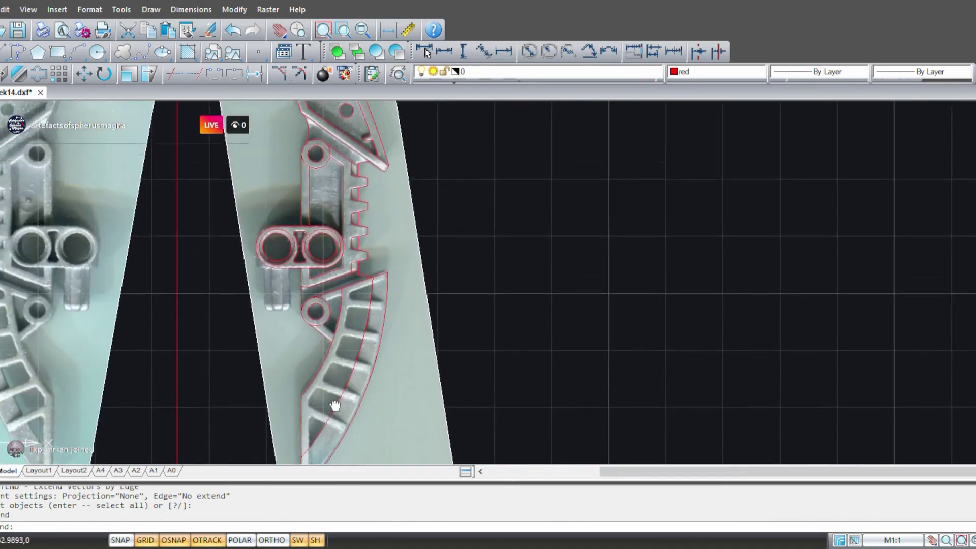
middle_click_drag(328, 455, 261, 330)
scroll(261, 331, "up", 5)
middle_click_drag(310, 384, 236, 445)
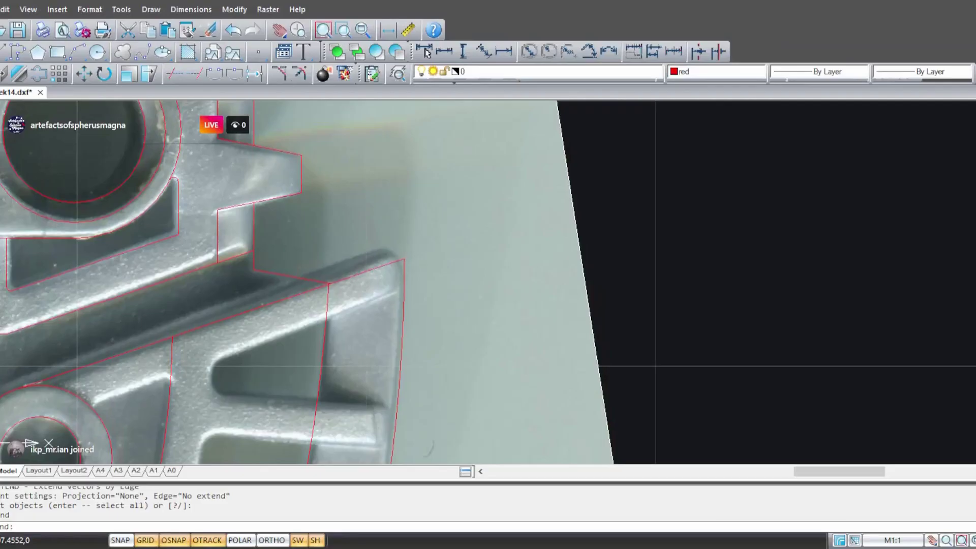
mouse_move(382, 289)
middle_mouse_down()
mouse_move(464, 268)
mouse_move(504, 334)
mouse_move(562, 216)
mouse_move(589, 186)
middle_mouse_up()
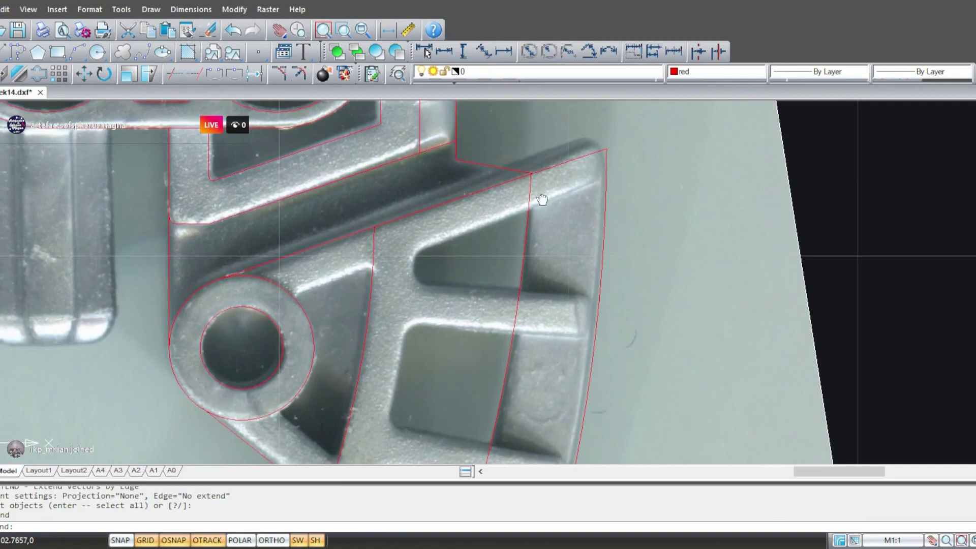
scroll(541, 197, "up", 4)
scroll(458, 237, "up", 3)
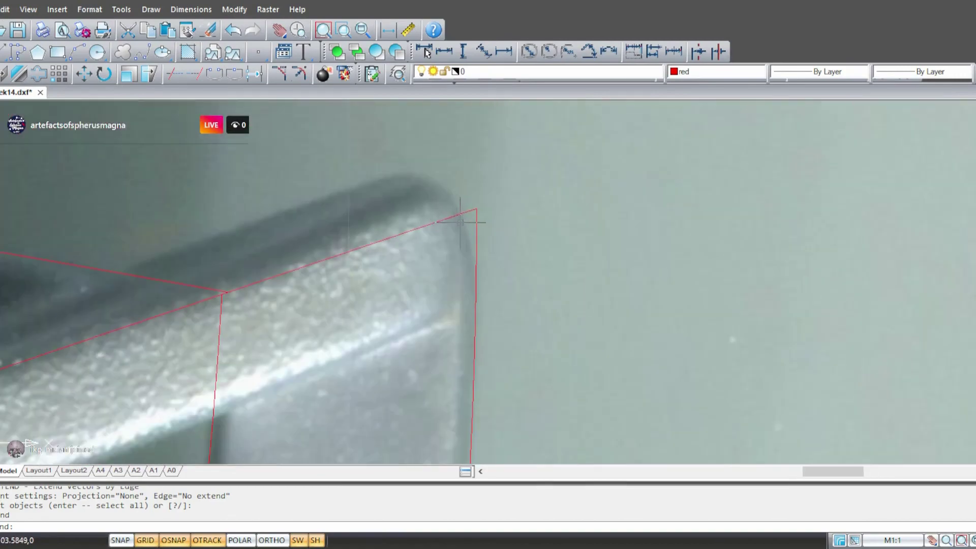
scroll(488, 264, "down", 5)
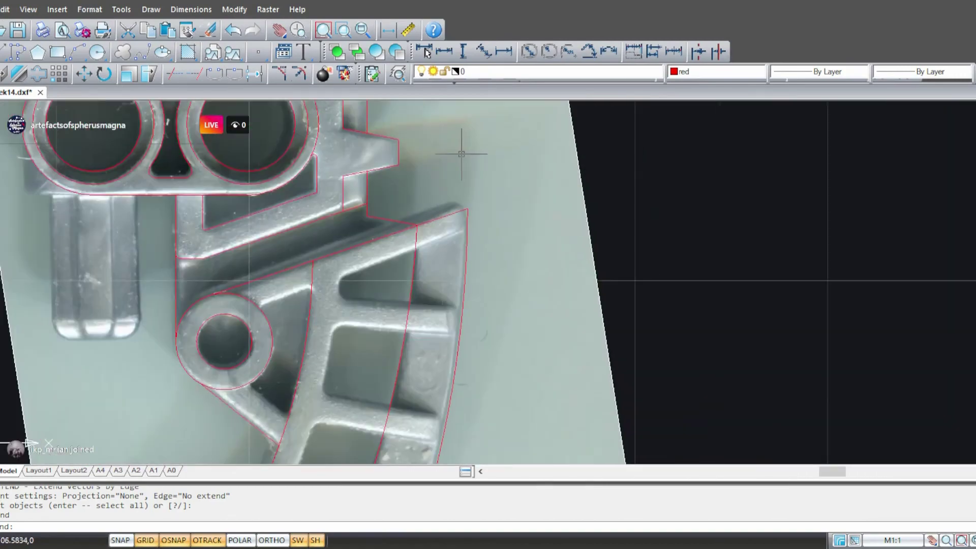
scroll(462, 154, "up", 2)
middle_click_drag(427, 274, 408, 461)
scroll(446, 168, "up", 3)
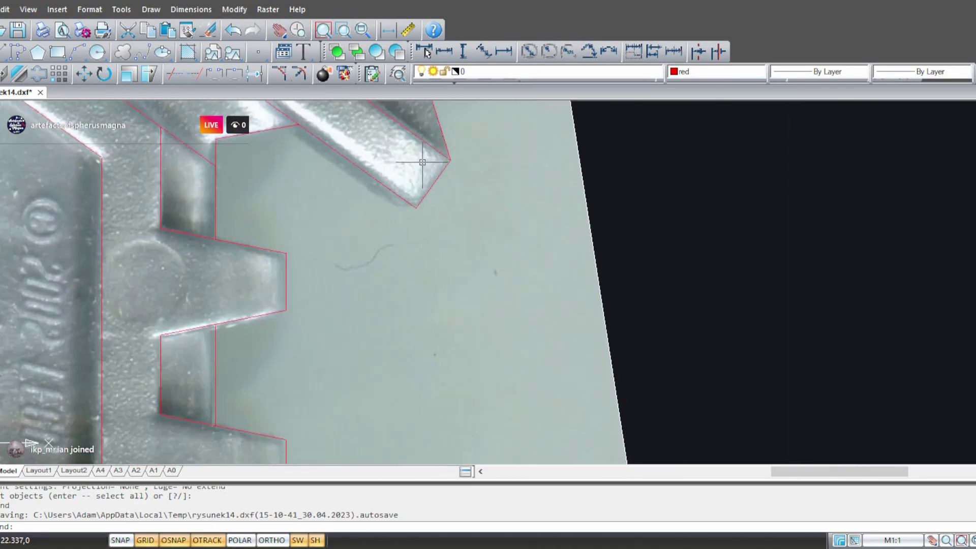
scroll(413, 243, "up", 2)
scroll(412, 243, "down", 3)
scroll(436, 331, "up", 2)
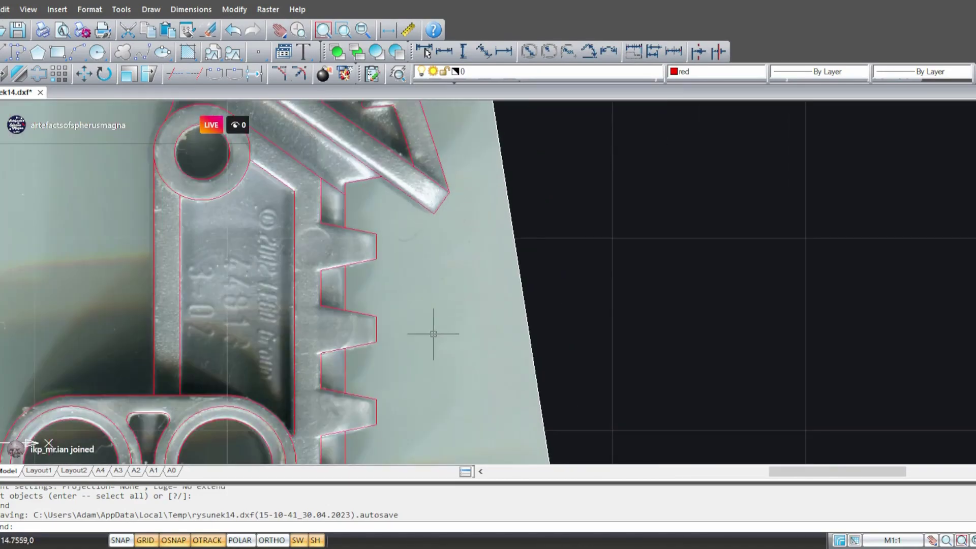
scroll(392, 331, "up", 2)
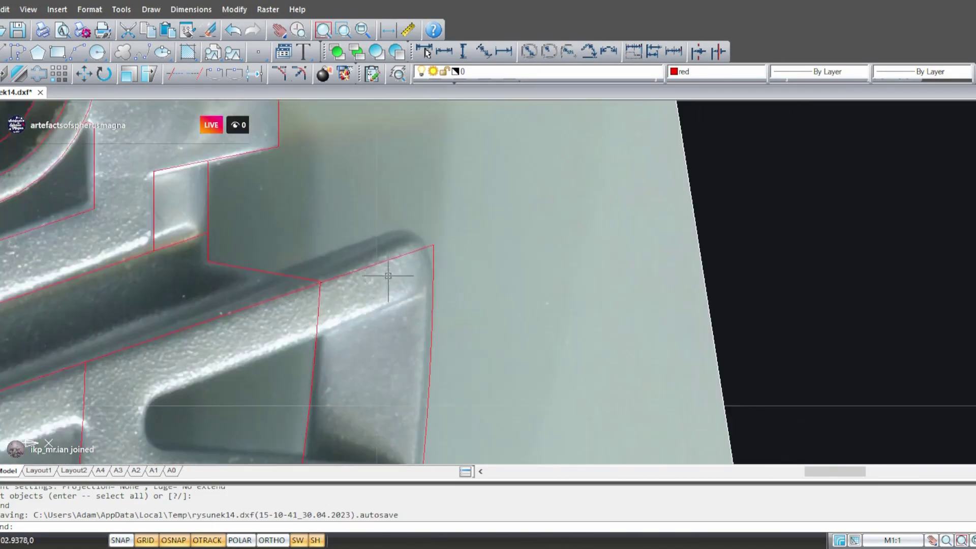
- Copy the tangent edge line ending at the curved arm's tip and paste the copy beside the tip
scroll(392, 273, "up", 2)
left_click(389, 249)
key("ctrl+c")
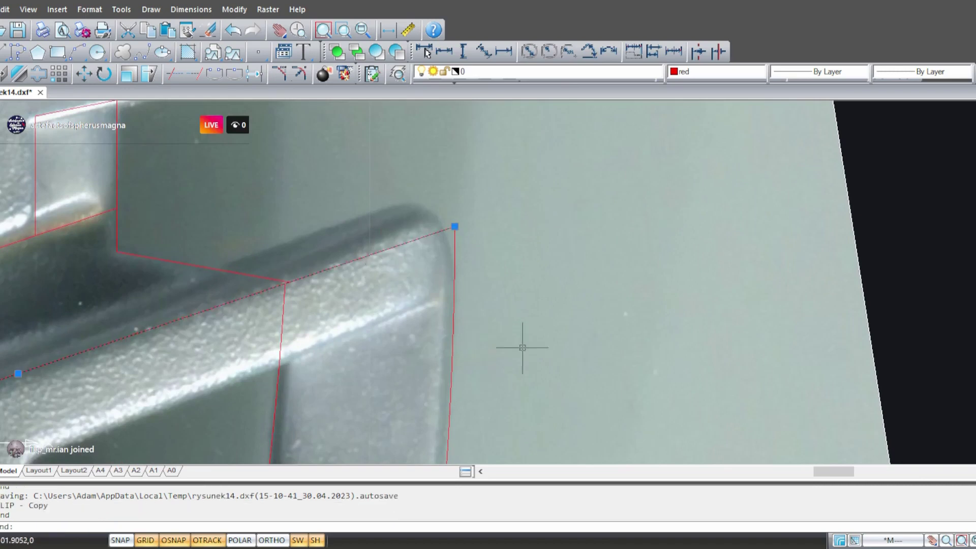
key("ctrl+v")
left_click(519, 255)
left_click(547, 299)
left_click(506, 205)
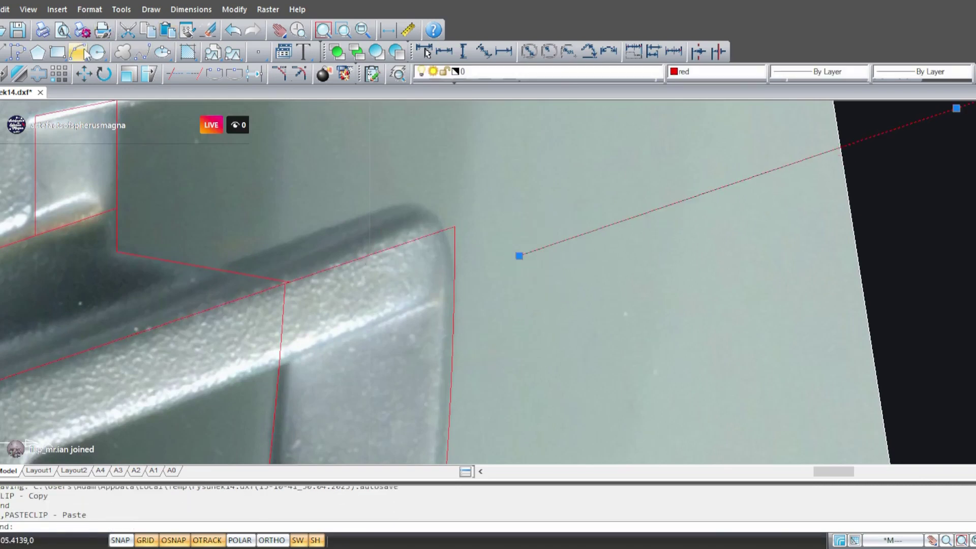
- Rotate the pasted line 90° clockwise about its endpoint nearest the arm's tip, with ortho mode on
left_click(104, 74)
left_click(519, 255)
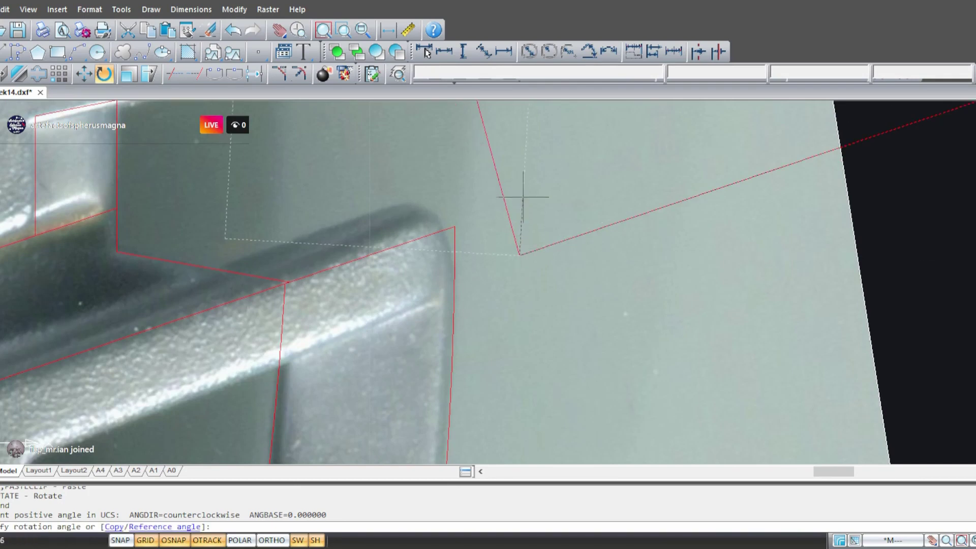
key("F8")
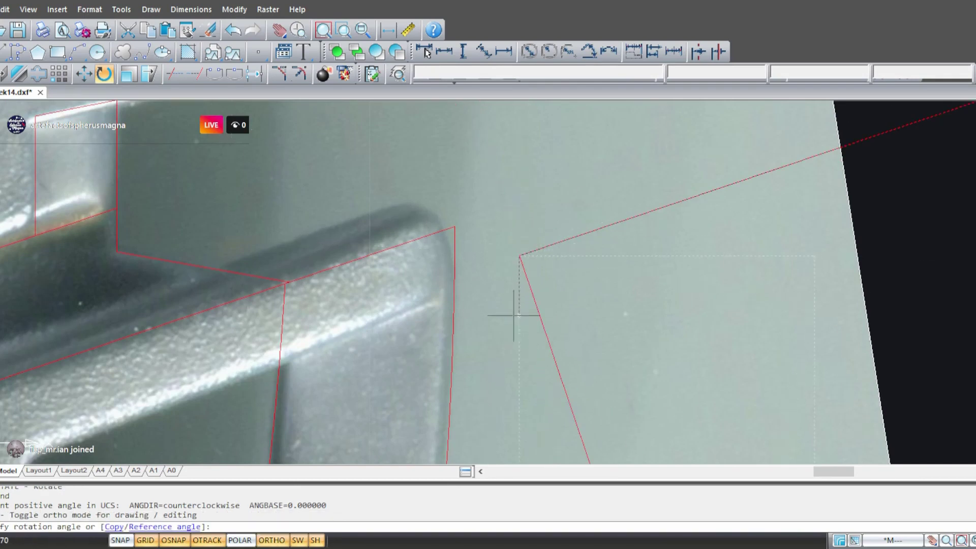
left_click(527, 318)
left_click(566, 310)
key("Escape")
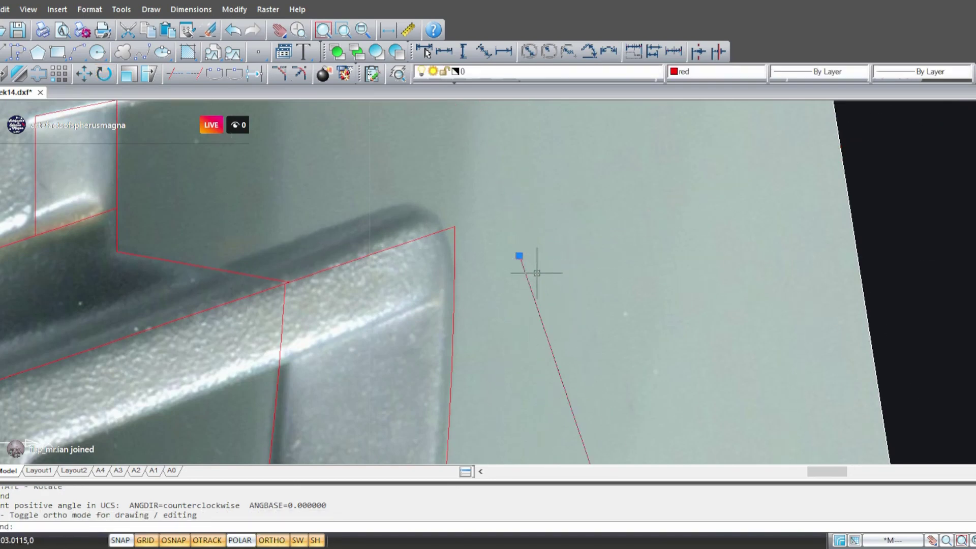
- Cut the rotated line and paste it across the corner of the curved arm's upper tip, with object snap off
key("ctrl+x")
key("ctrl+v")
scroll(232, 423, "down", 3)
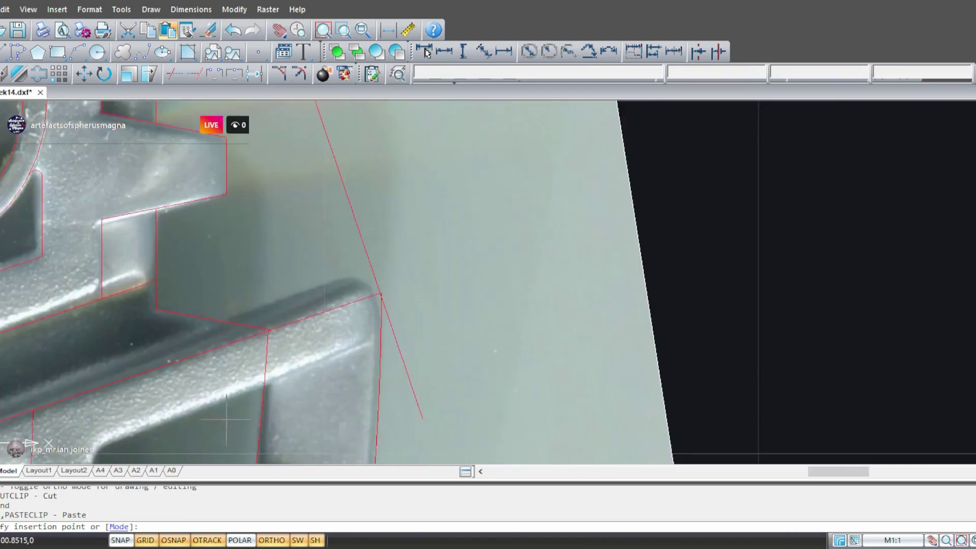
scroll(300, 303, "up", 2)
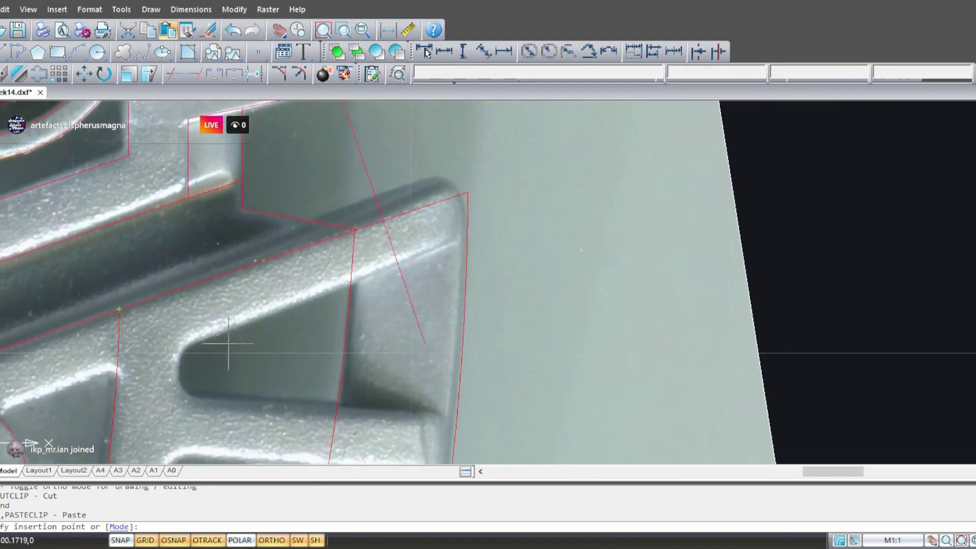
key("F3")
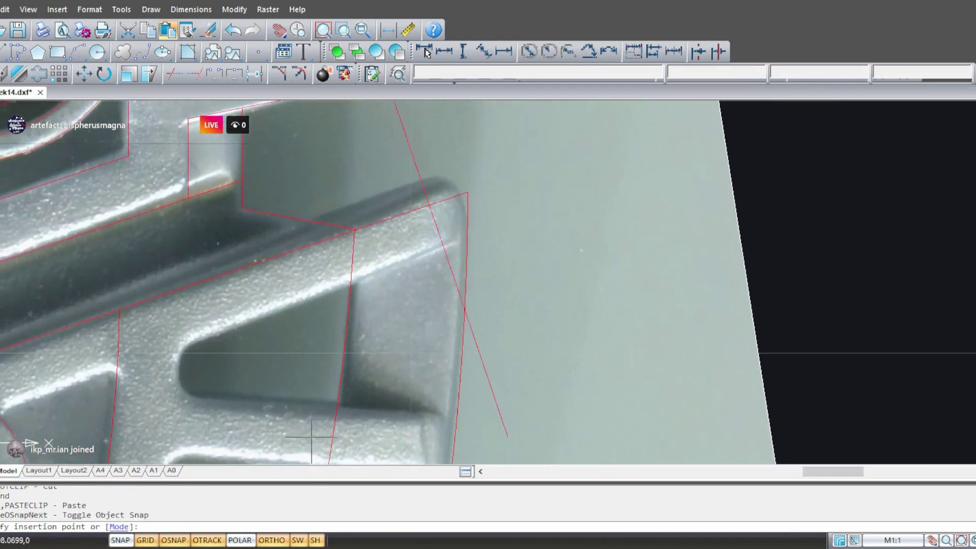
left_click(337, 417)
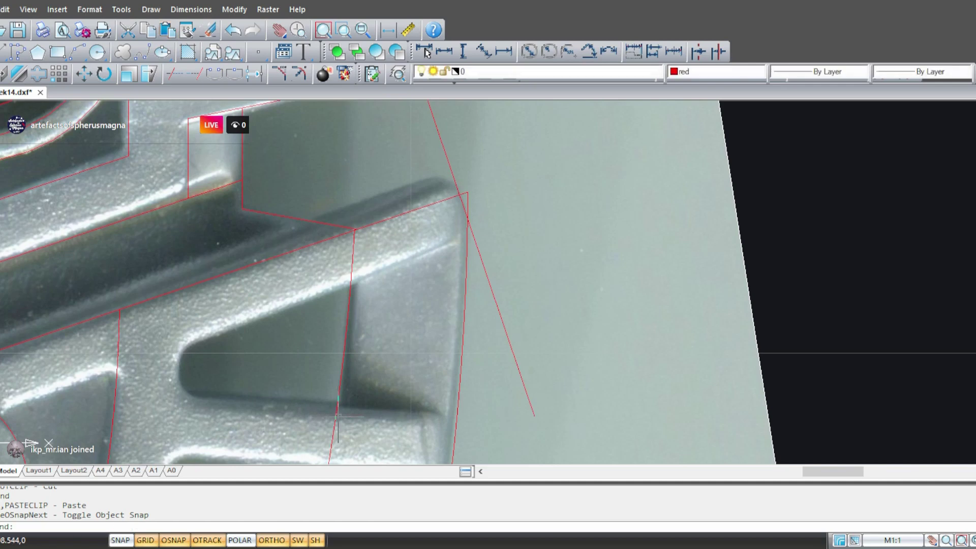
middle_click_drag(540, 346, 456, 371)
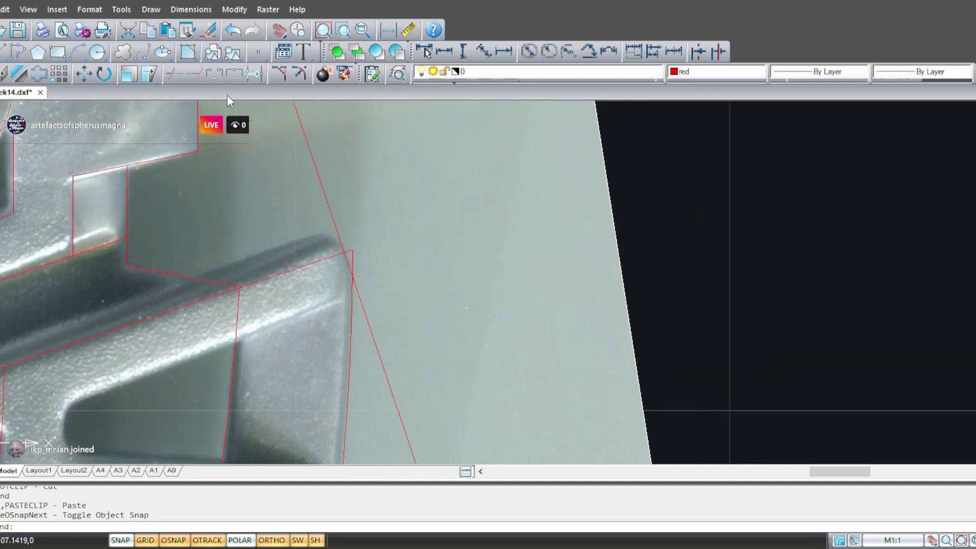
- Trim the pasted line's ends and the protruding corner at the arm's upper tip, leaving a short chamfer
left_click(188, 75)
mouse_move(368, 251)
middle_mouse_down()
mouse_move(362, 176)
mouse_move(407, 392)
mouse_move(376, 250)
mouse_move(358, 233)
middle_mouse_up()
key("Return")
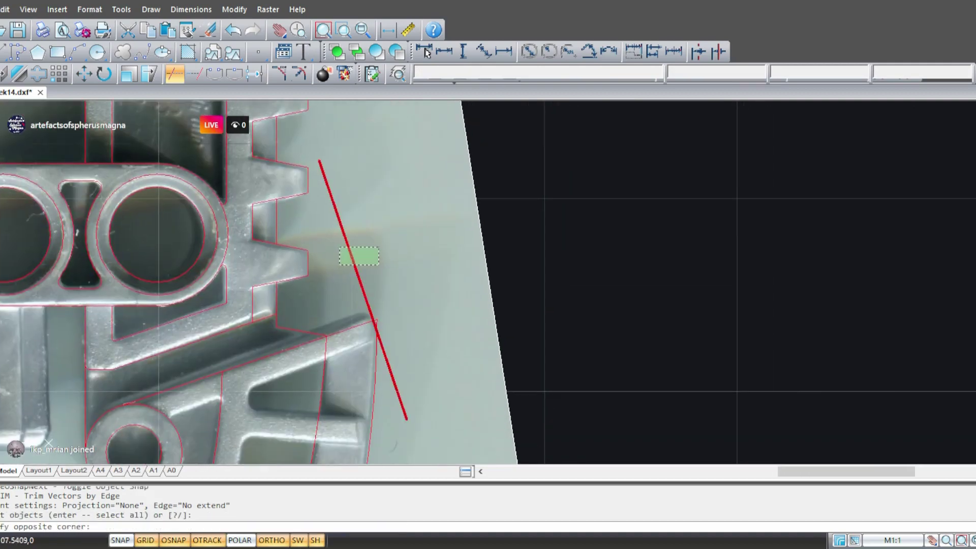
left_click(347, 253)
scroll(399, 387, "up", 3)
left_click(409, 333)
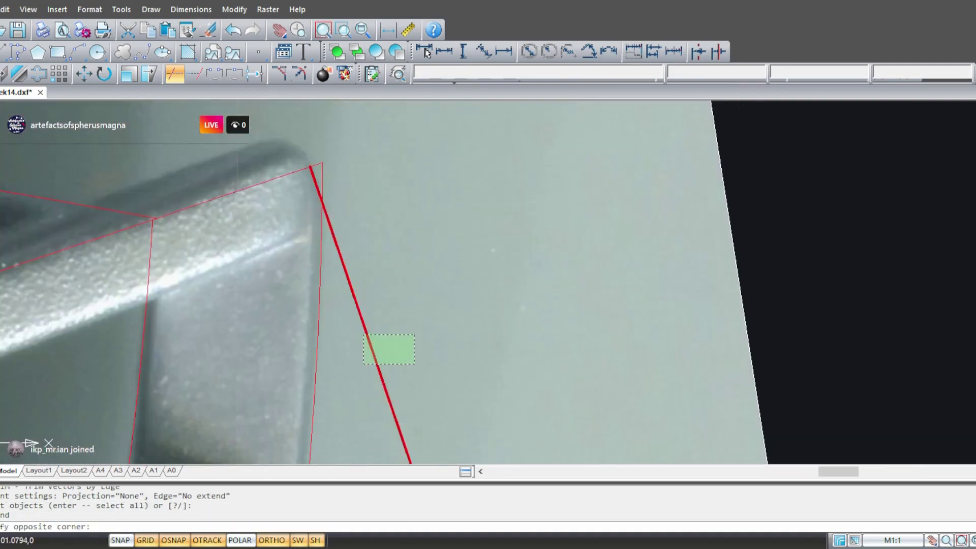
left_click(366, 362)
left_click(340, 152)
left_click(314, 202)
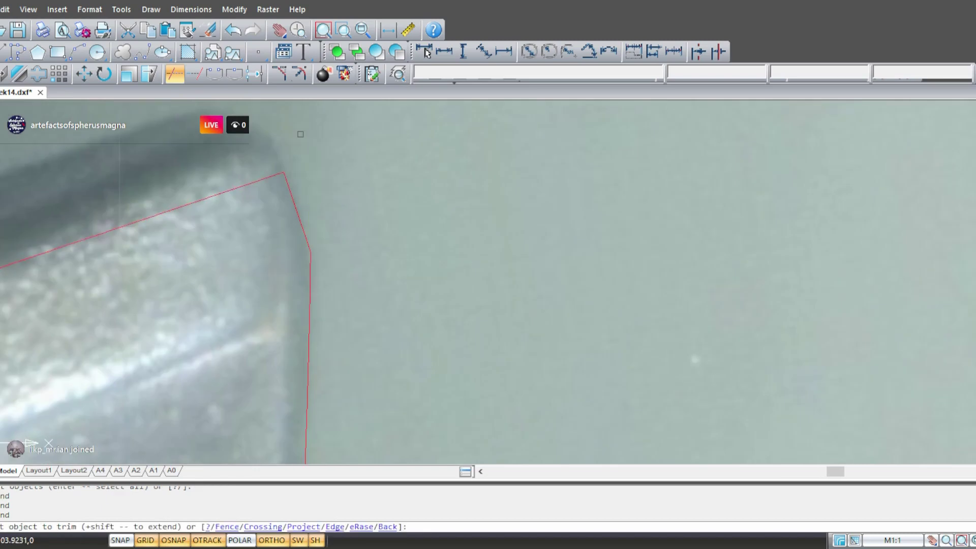
scroll(322, 160, "down", 4)
mouse_move(355, 338)
middle_mouse_down()
mouse_move(394, 168)
mouse_move(334, 411)
middle_mouse_up()
scroll(336, 313, "up", 2)
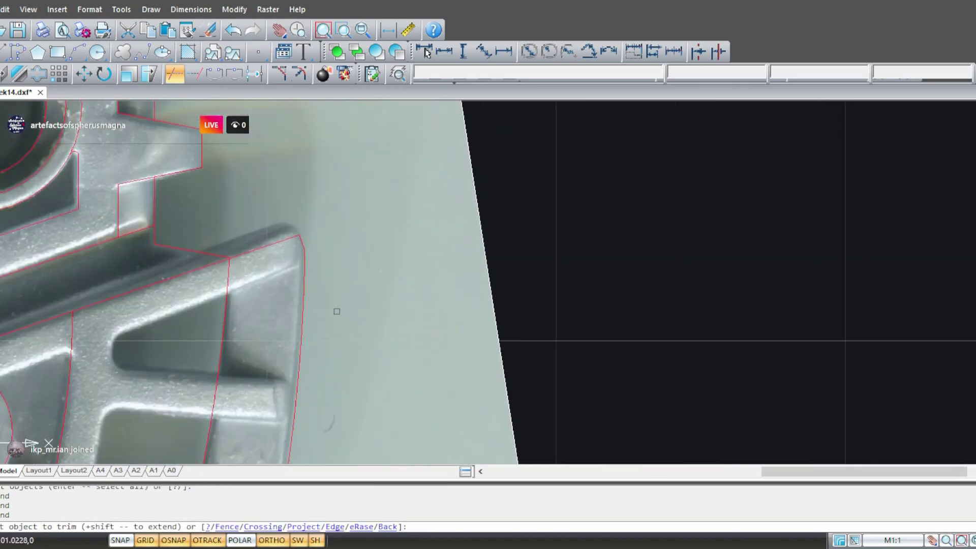
mouse_move(337, 311)
middle_mouse_down()
mouse_move(305, 313)
mouse_move(458, 216)
middle_mouse_up()
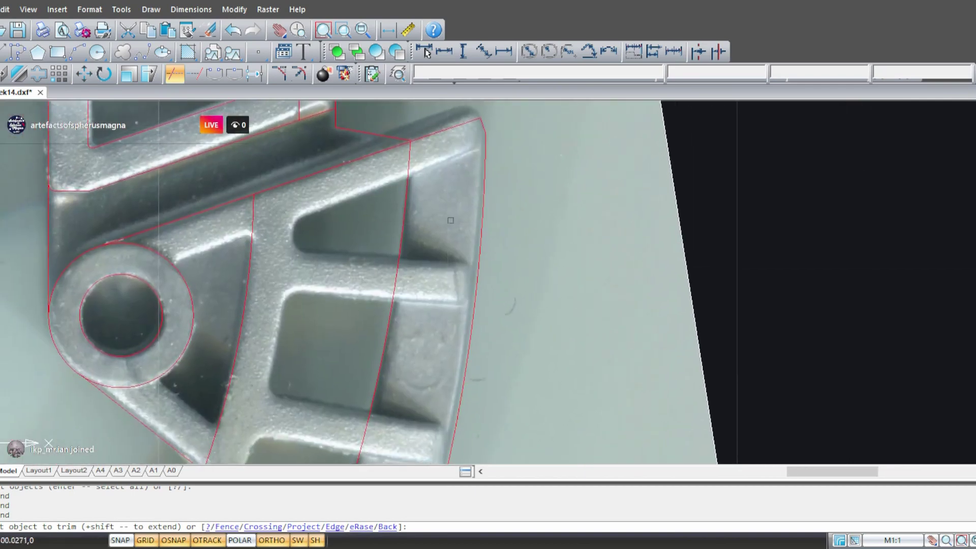
key("Escape")
- Start an Offset and define its distance by the two corner points of the upper arm's angled end
scroll(372, 326, "down", 2)
mouse_move(371, 326)
middle_mouse_down()
mouse_move(427, 250)
mouse_move(412, 276)
mouse_move(432, 168)
mouse_move(401, 270)
mouse_move(311, 409)
middle_mouse_up()
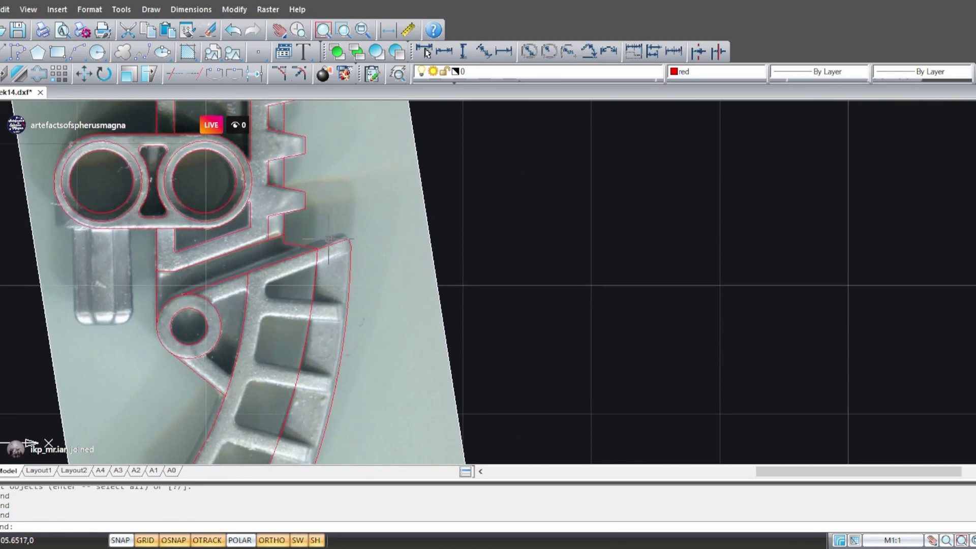
left_click(40, 76)
scroll(320, 242, "up", 4)
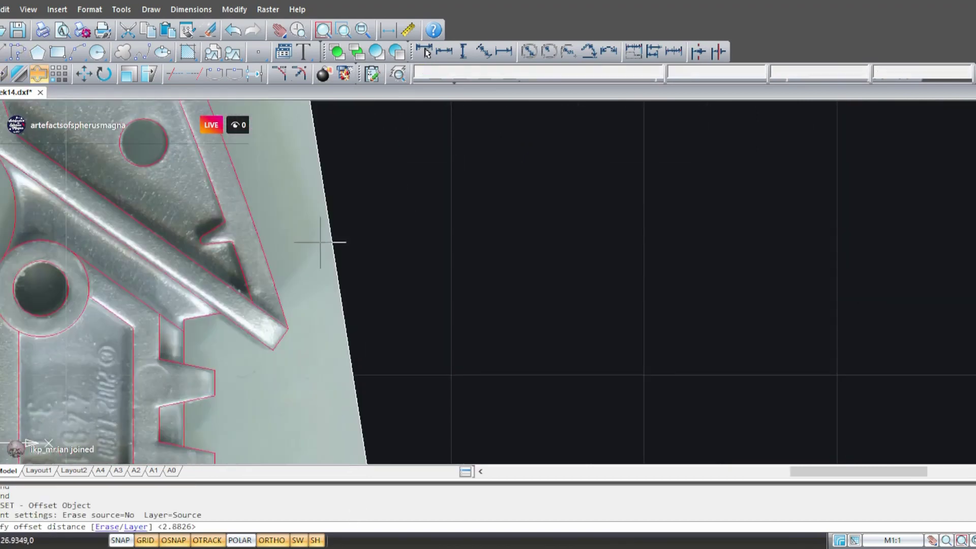
scroll(291, 372, "up", 2)
key("Tab")
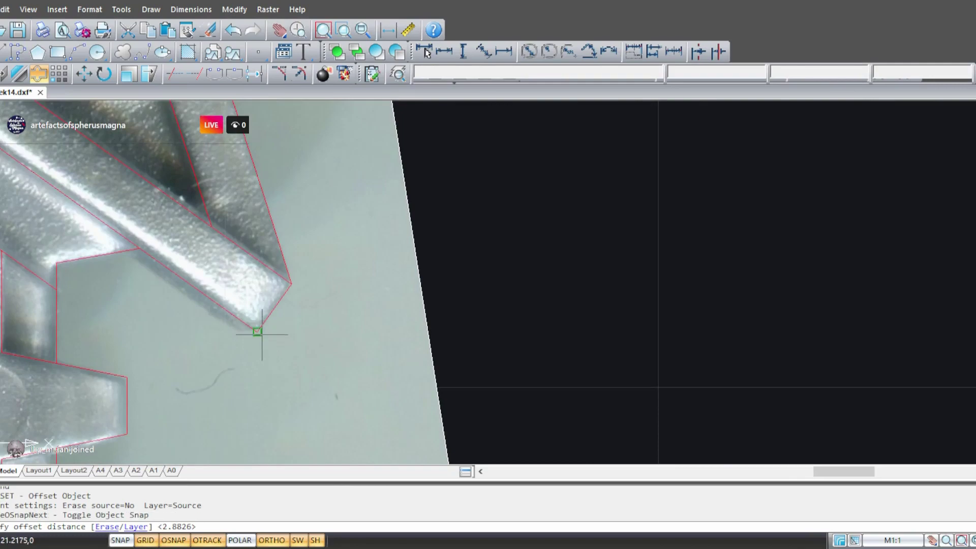
left_click(292, 283)
scroll(291, 284, "down", 6)
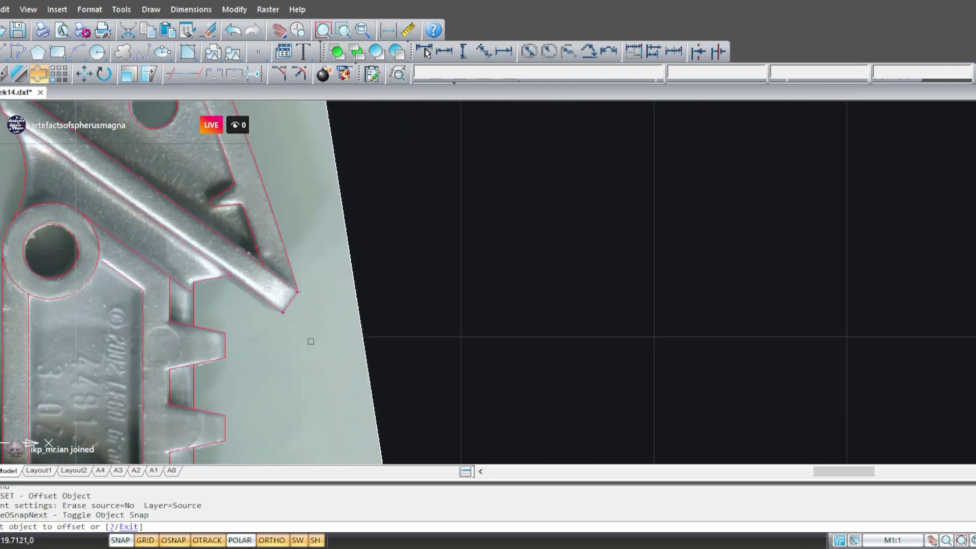
- Offset the curved arm's lower vertical edge and its inner arc toward the ribs
scroll(398, 186, "up", 4)
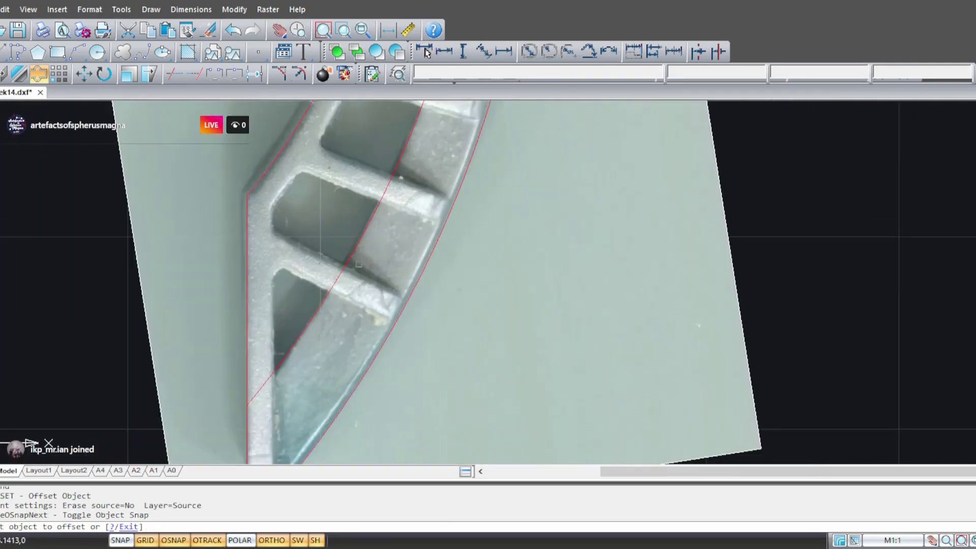
left_click(247, 297)
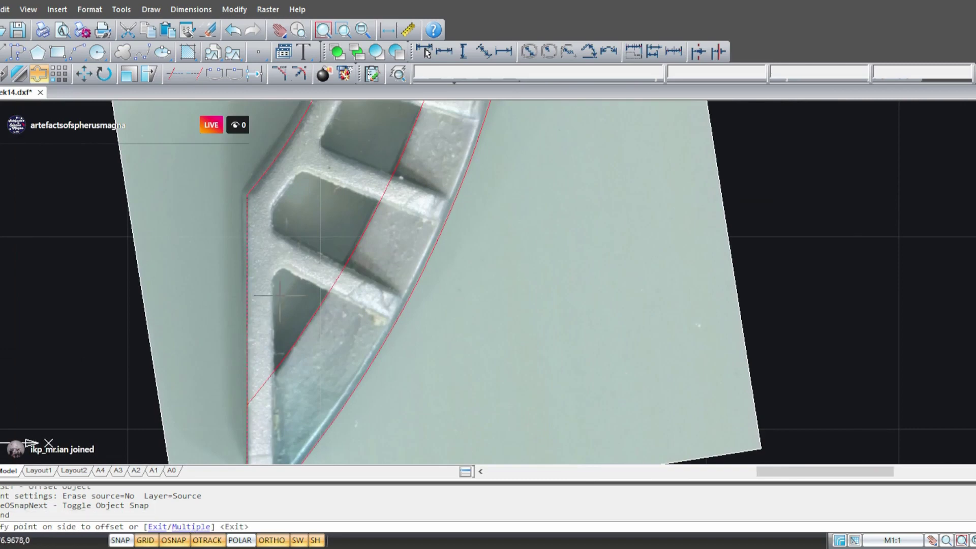
left_click(291, 300)
middle_click_drag(313, 221, 254, 353)
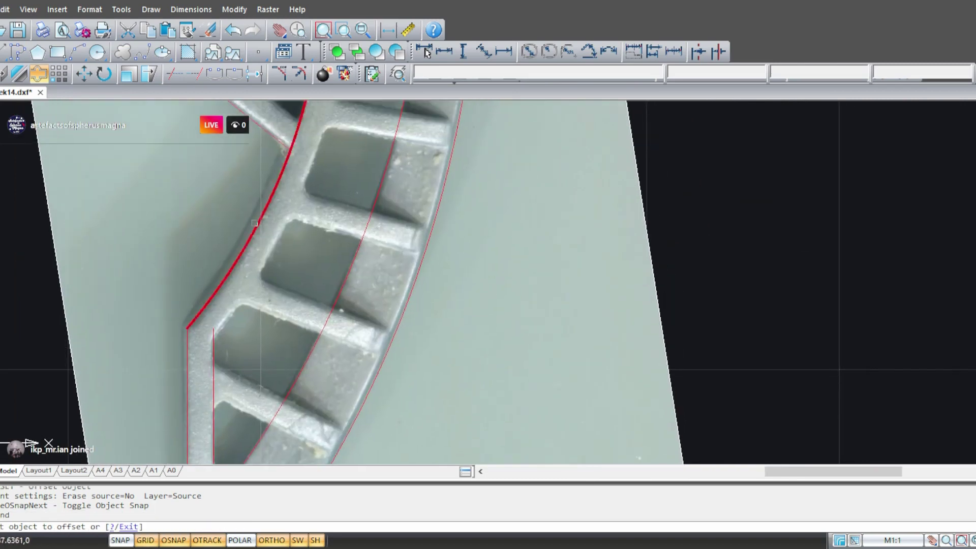
left_click(277, 201)
mouse_move(319, 197)
middle_mouse_down()
mouse_move(251, 406)
mouse_move(257, 425)
mouse_move(254, 356)
middle_mouse_up()
- Offset the strut's lower edge and the arm's upper tangent edge inward, toward the triangular opening beside the pin hole
left_click(171, 346)
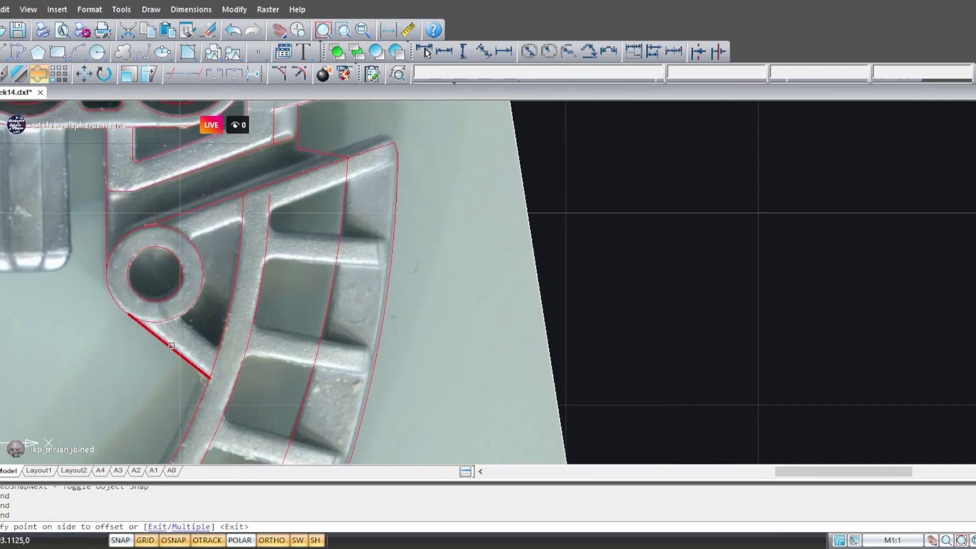
left_click(212, 308)
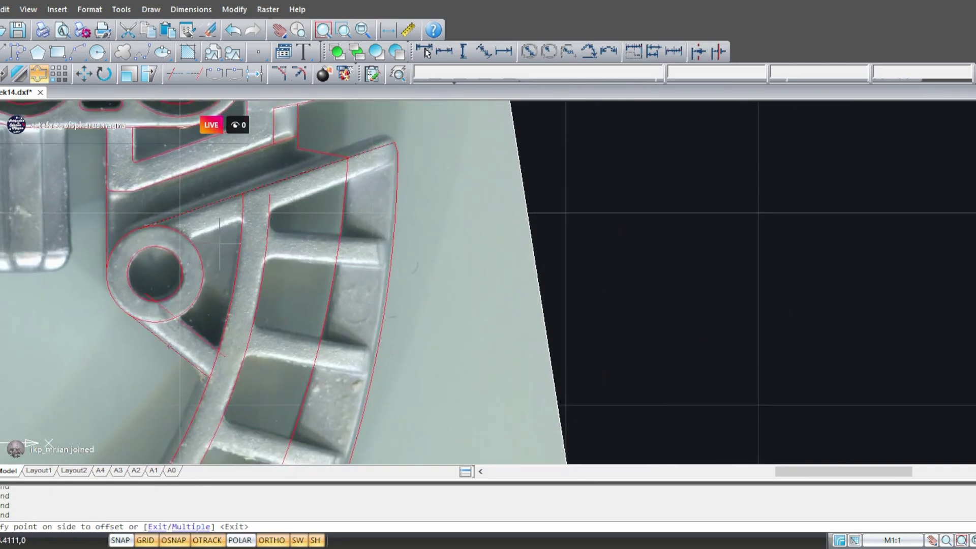
left_click(220, 247)
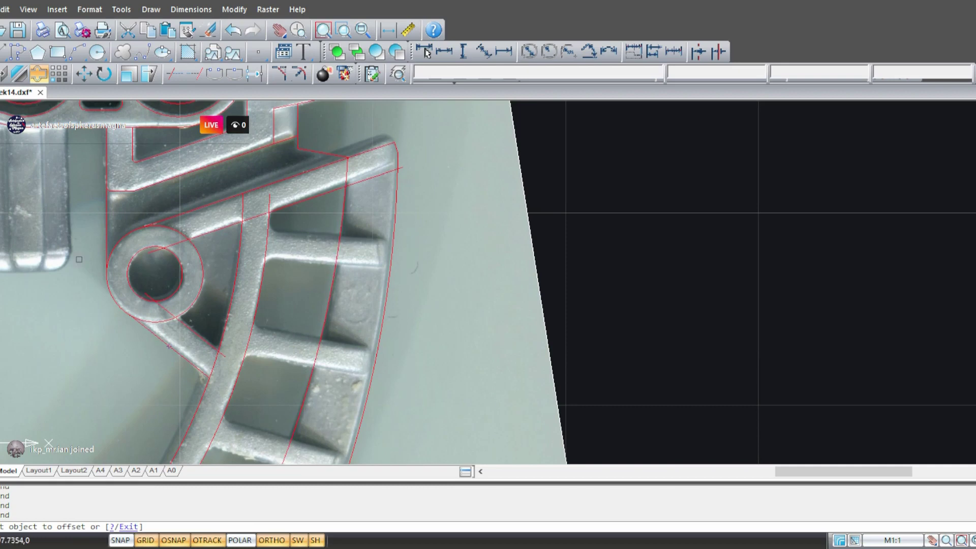
mouse_move(380, 290)
middle_mouse_down()
mouse_move(470, 227)
mouse_move(450, 252)
middle_mouse_up()
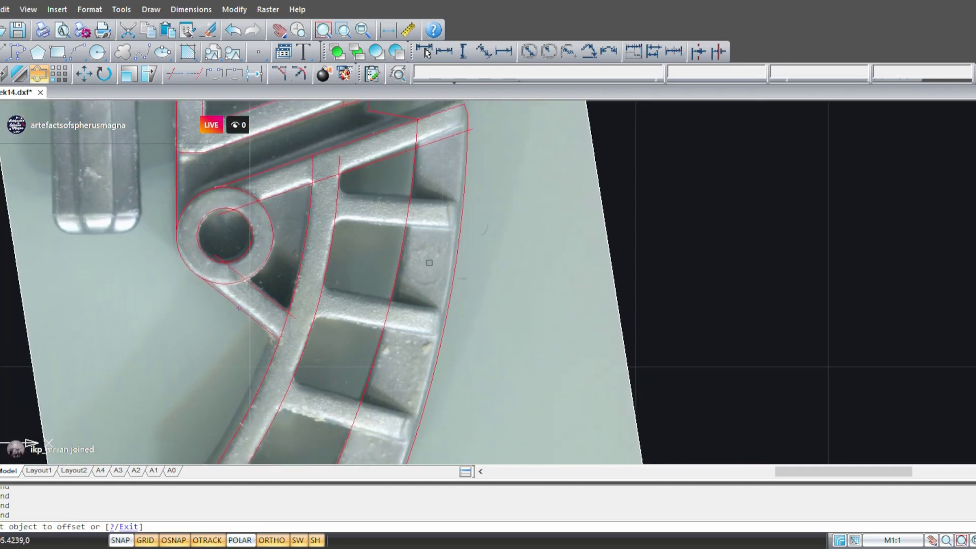
key("Escape")
- Trim the two offset lines inside the ring around the pin hole, and the strut line's overhang past the inner arc
left_click(183, 73)
scroll(213, 257, "up", 4)
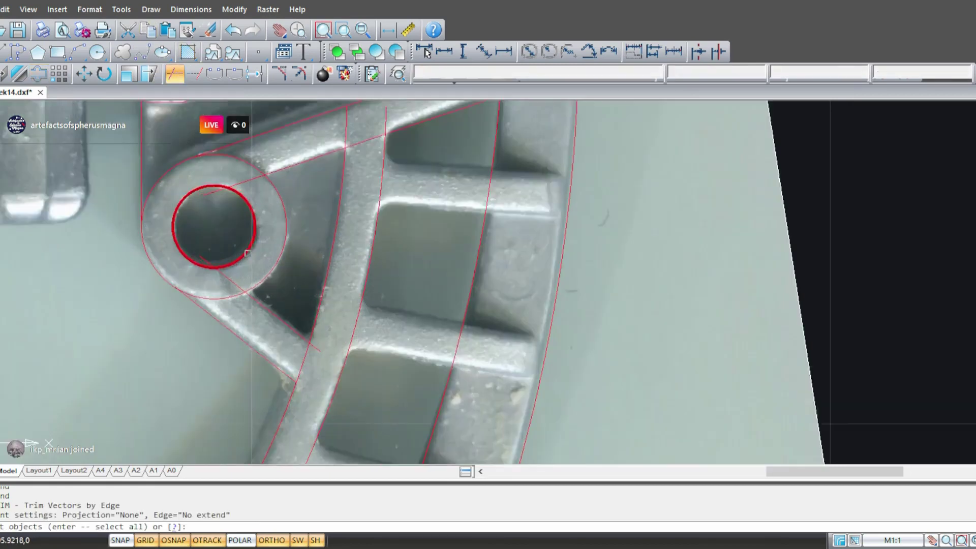
key("Return")
left_click(200, 159)
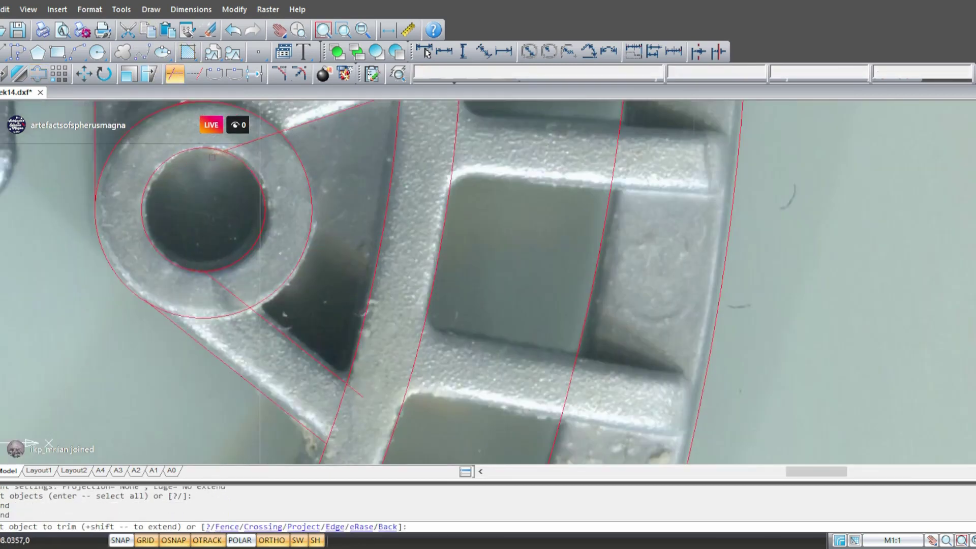
left_click(246, 143)
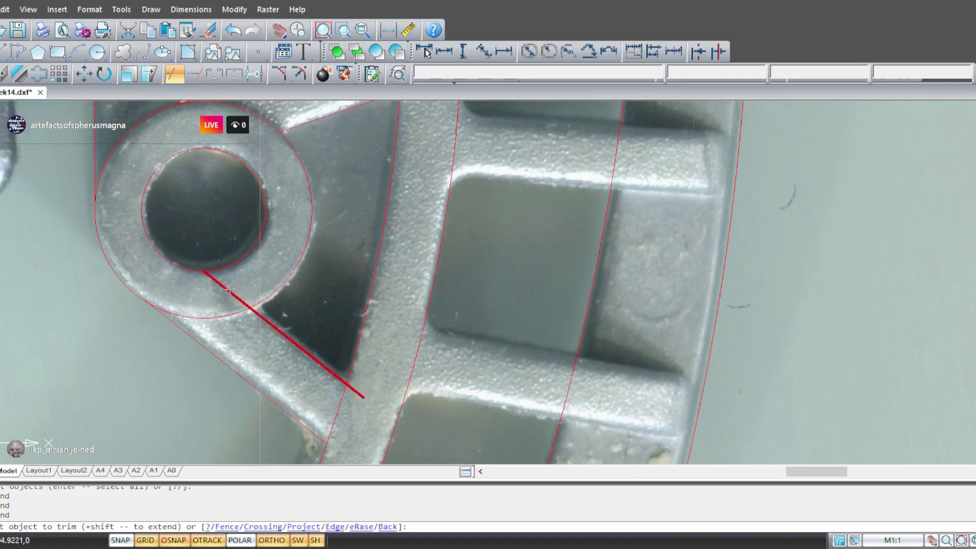
left_click(238, 300)
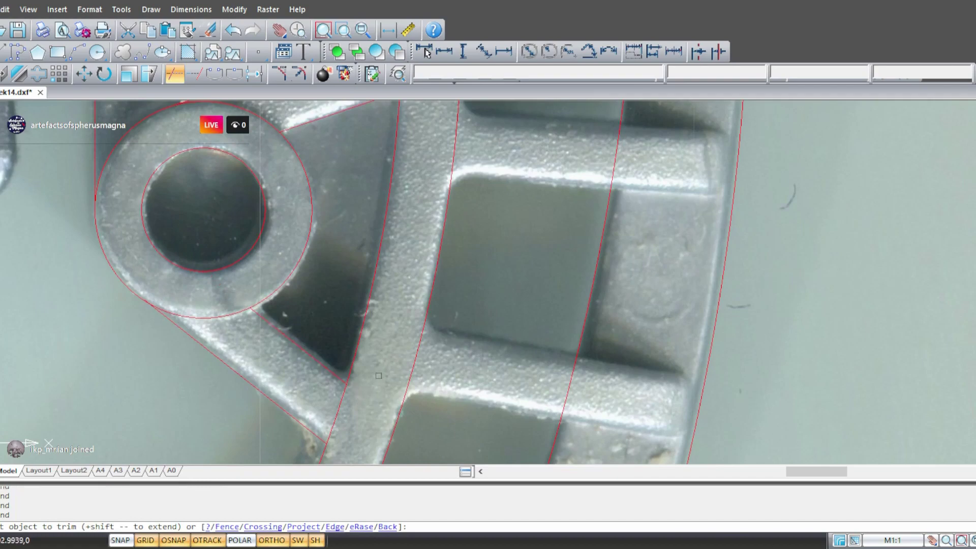
- Trim the upper offset line between the inner arc and its offset copy, and remove both arcs' ends above it
middle_click_drag(419, 182, 361, 396)
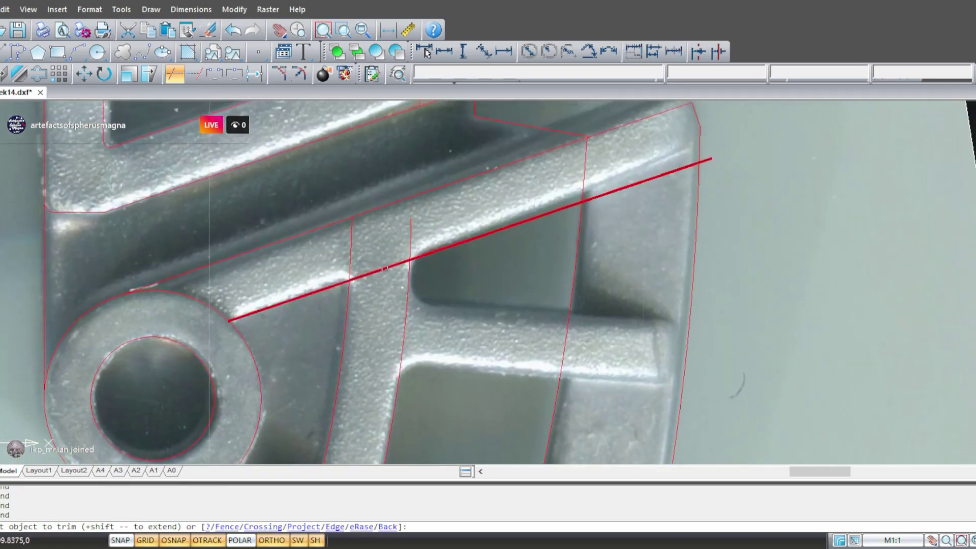
left_click(388, 267)
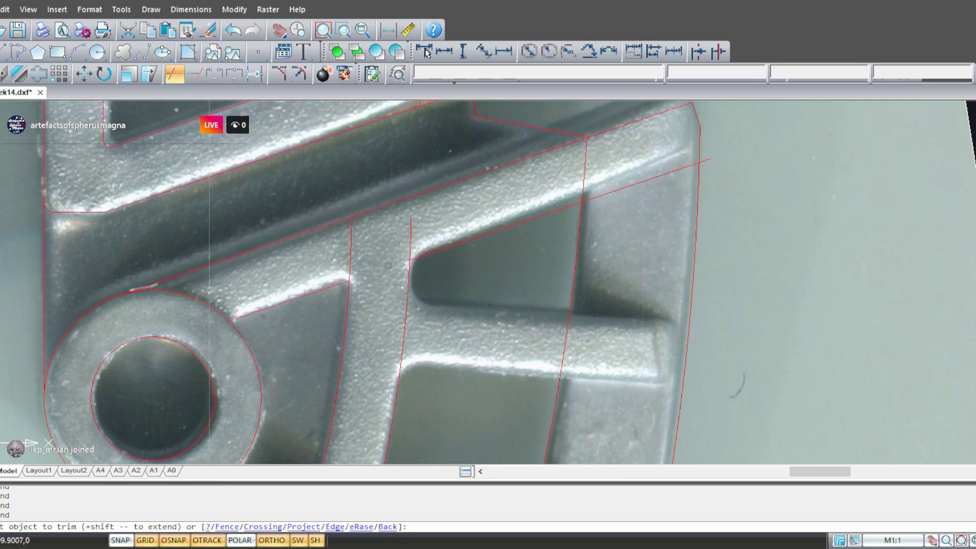
left_click(416, 232)
left_click(354, 233)
- Trim the upper offset line's end that overhangs the outer arc near the arm's upper tip
middle_click_drag(483, 246, 328, 293)
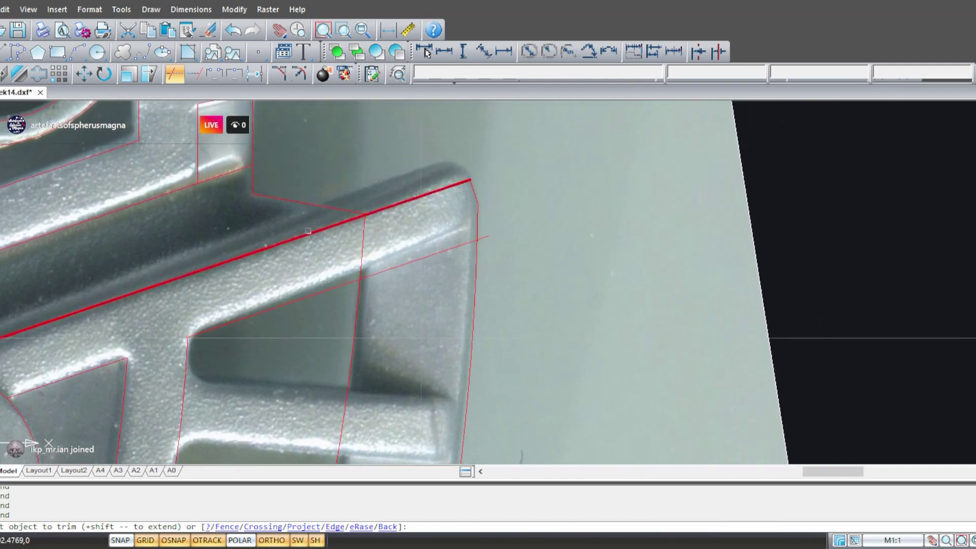
scroll(346, 206, "down", 5)
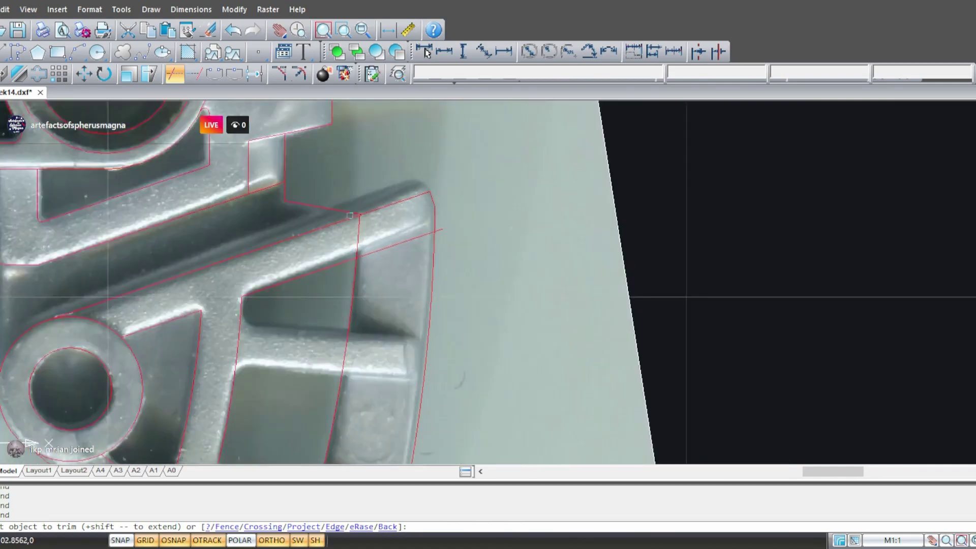
scroll(385, 267, "up", 3)
scroll(386, 267, "up", 3)
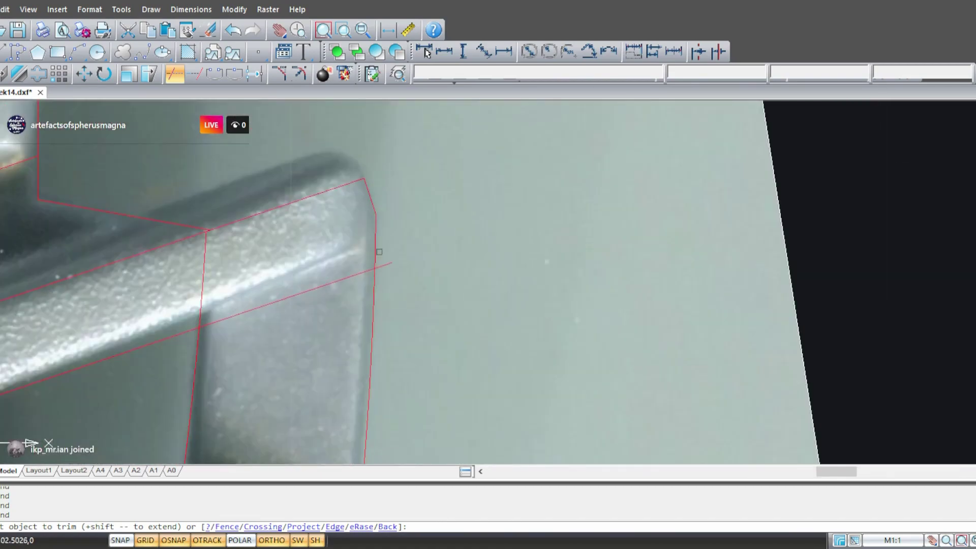
scroll(320, 303, "down", 2)
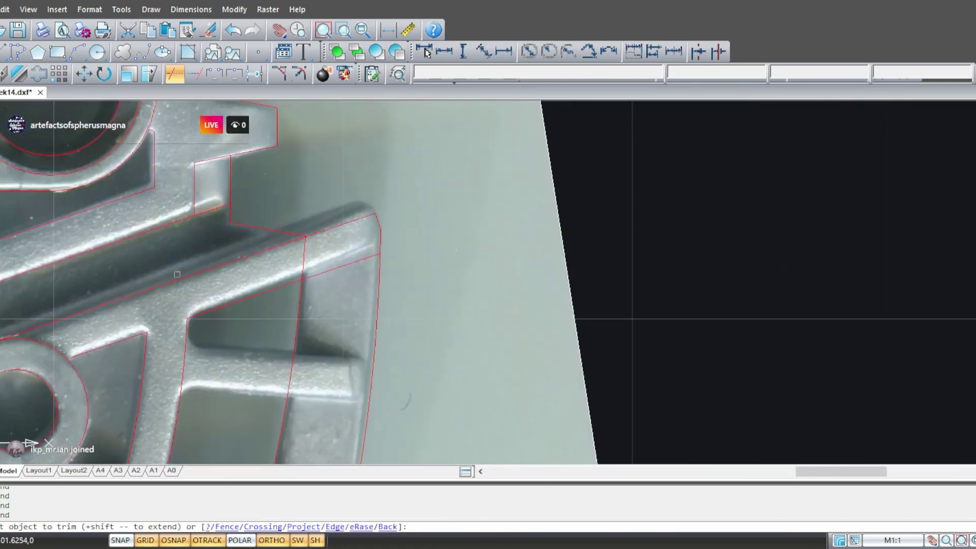
- Trim the middle arc's lower end back to the offset vertical line near the arm's lower tip
scroll(177, 274, "down", 3)
scroll(312, 294, "up", 4)
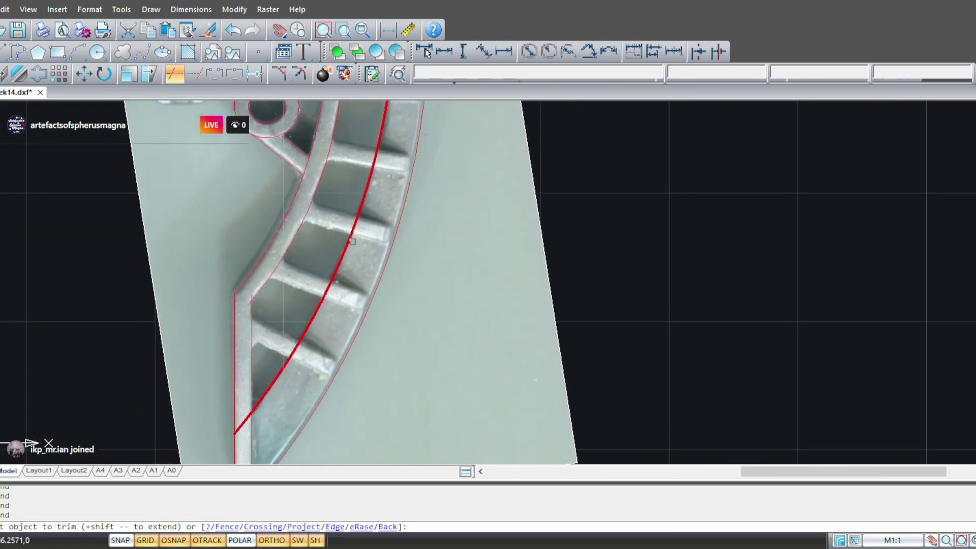
middle_click_drag(357, 407, 427, 252)
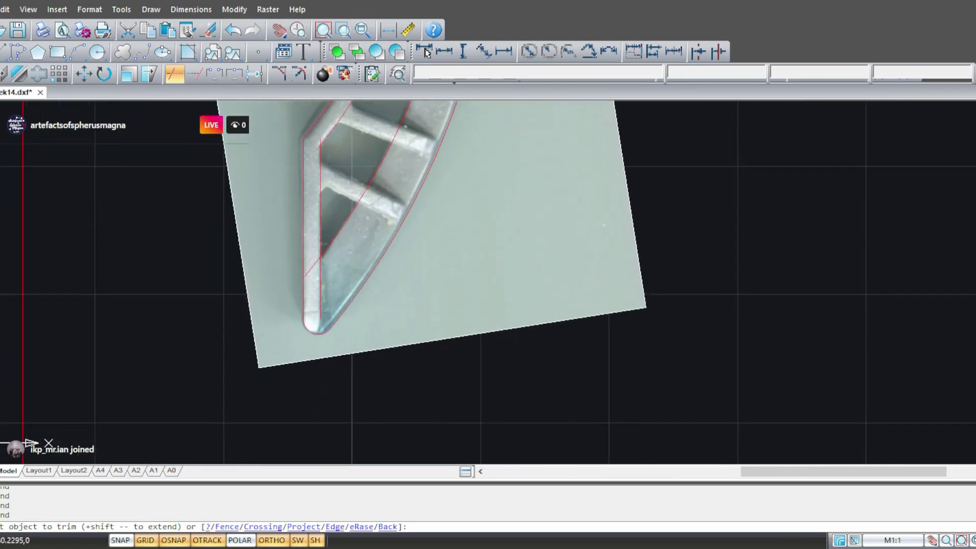
scroll(298, 285, "up", 5)
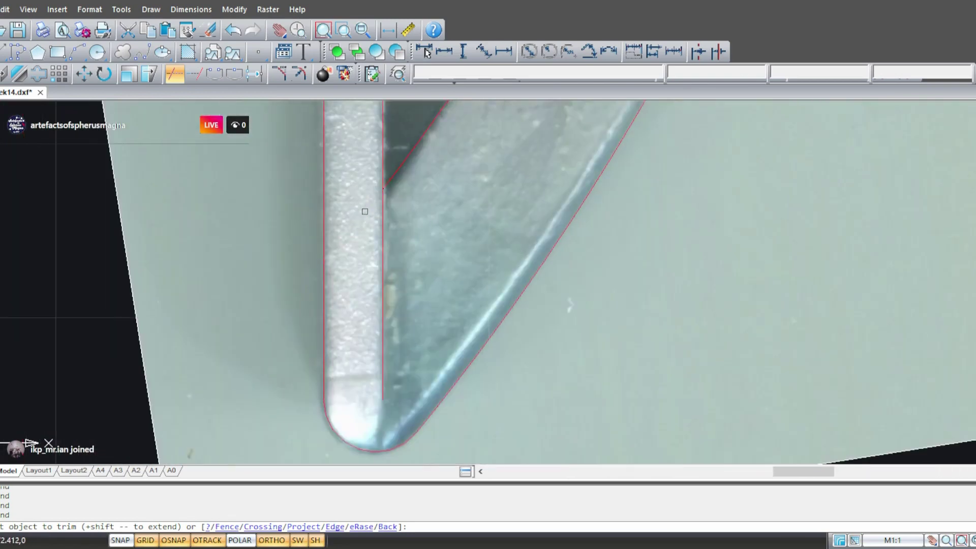
scroll(365, 211, "down", 3)
scroll(350, 284, "up", 4)
scroll(356, 255, "down", 1)
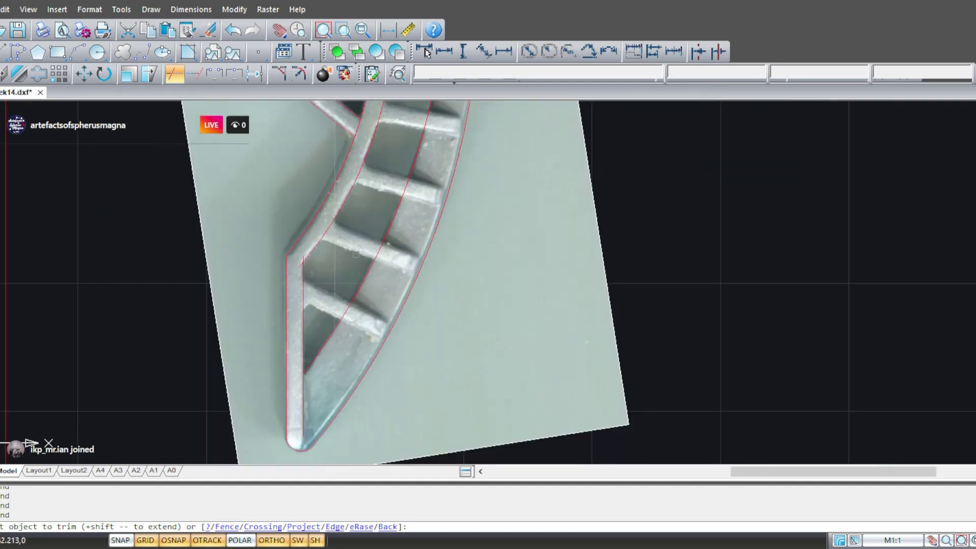
- Trim the inner vertical line's overhang at the arm's bend and the middle arc's end above the upper offset line
scroll(301, 267, "up", 5)
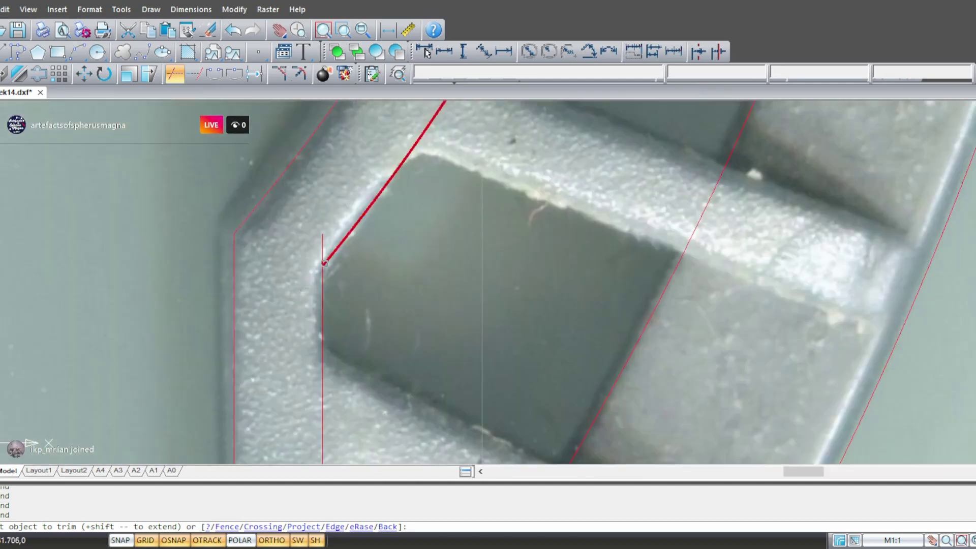
scroll(324, 263, "down", 4)
scroll(206, 305, "down", 1)
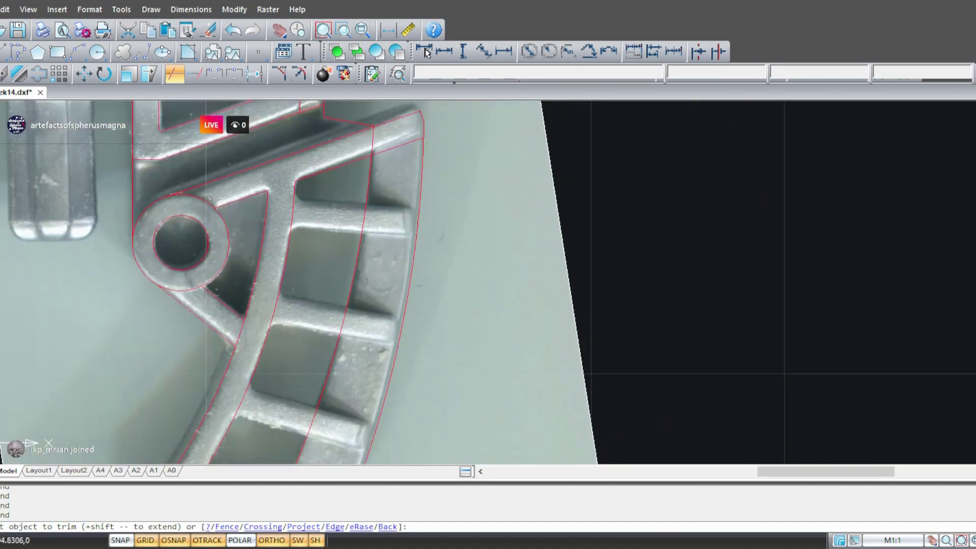
scroll(342, 361, "down", 2)
scroll(301, 247, "up", 6)
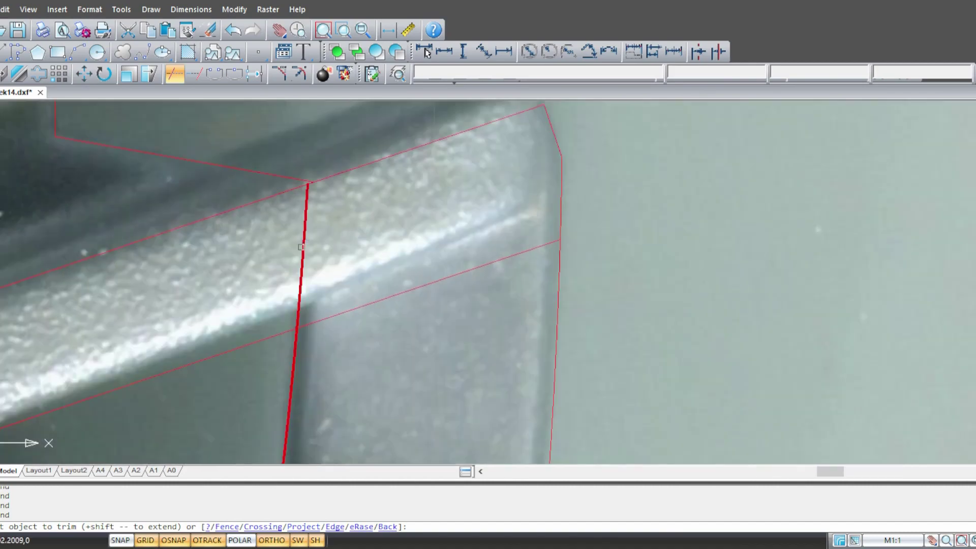
scroll(301, 247, "down", 6)
scroll(349, 174, "up", 2)
middle_click_drag(349, 175, 468, 224)
key("Escape")
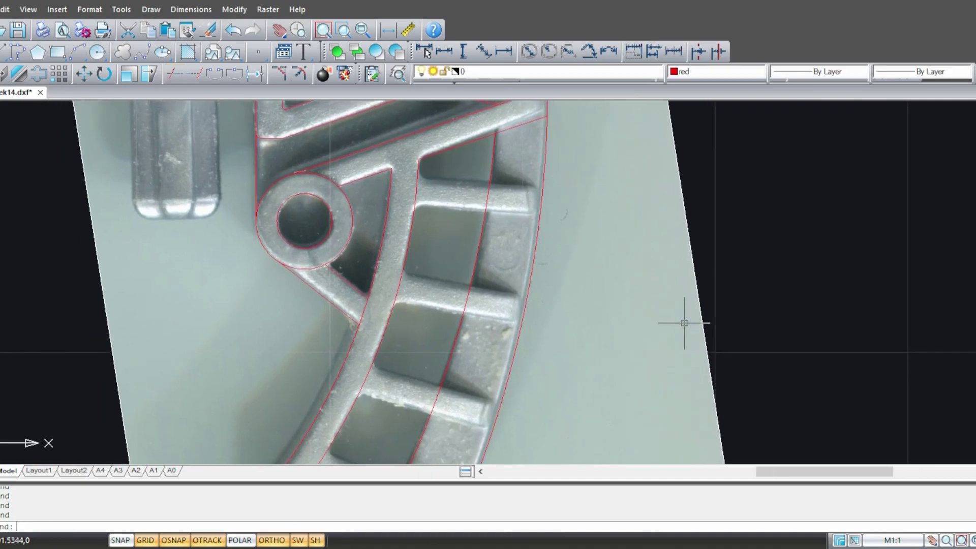
- Delete the background photo to inspect the bare traced lines down to the arm's lower tip, and undo the deletion
left_click(739, 358)
left_click(688, 309)
key("Delete")
mouse_move(619, 364)
middle_mouse_down()
mouse_move(672, 107)
mouse_move(679, 1)
mouse_move(680, 22)
middle_mouse_up()
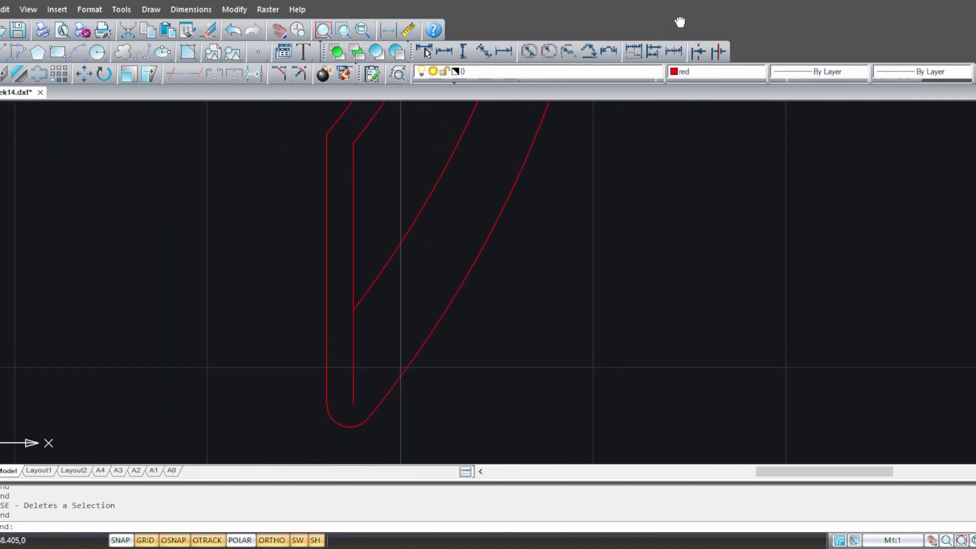
mouse_move(521, 199)
middle_mouse_down()
mouse_move(369, 514)
mouse_move(444, 240)
mouse_move(472, 416)
mouse_move(567, 91)
mouse_move(540, 76)
middle_mouse_up()
key("ctrl+z")
- Extend the inner vertical line down to the rounded outline at the arm's lower tip
scroll(435, 236, "up", 3)
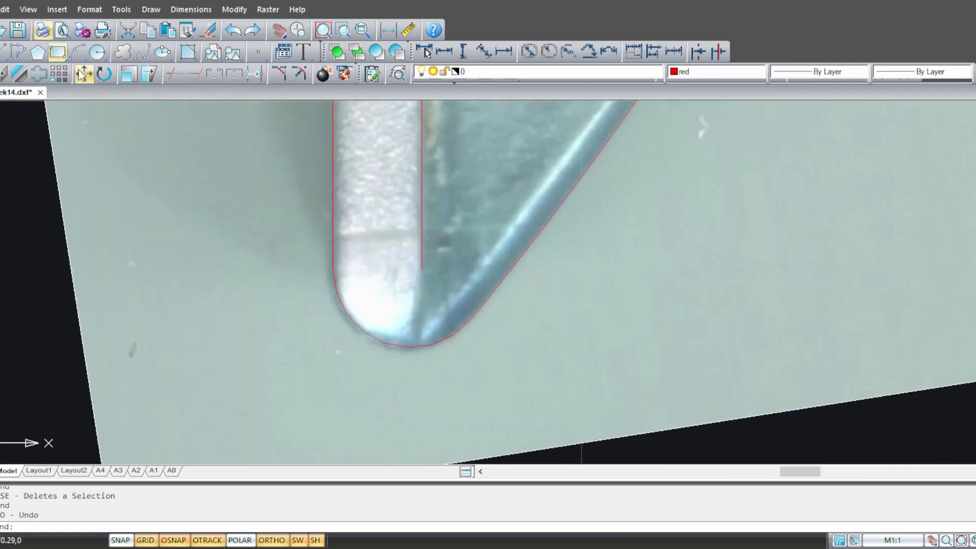
left_click(195, 75)
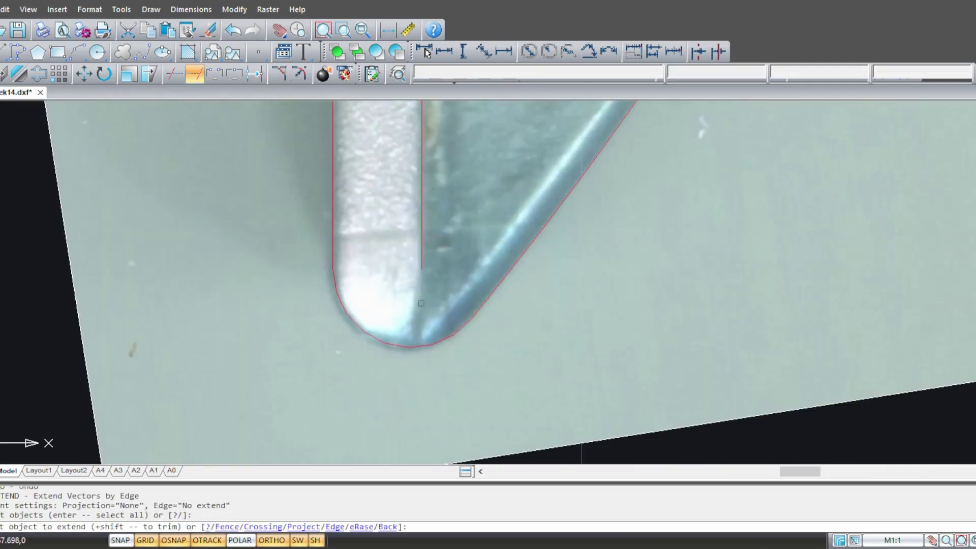
left_click(421, 245)
key("Escape")
scroll(423, 238, "down", 3)
middle_click_drag(457, 152, 259, 389)
middle_click_drag(274, 280, 218, 435)
mouse_move(268, 191)
middle_mouse_down()
mouse_move(201, 432)
mouse_move(291, 456)
mouse_move(351, 495)
mouse_move(438, 521)
mouse_move(310, 265)
mouse_move(307, 305)
mouse_move(313, 314)
mouse_move(302, 227)
middle_mouse_up()
scroll(303, 222, "down", 3)
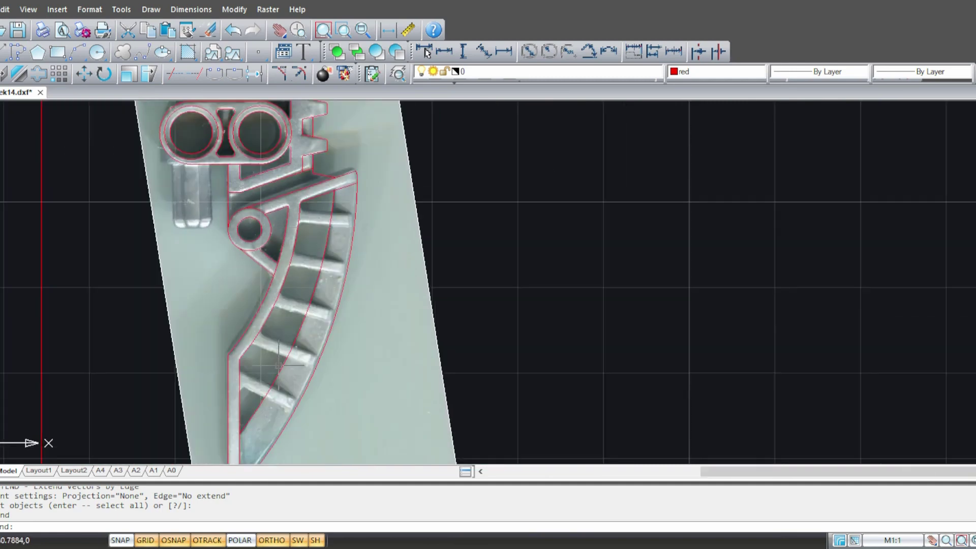
scroll(287, 305, "up", 2)
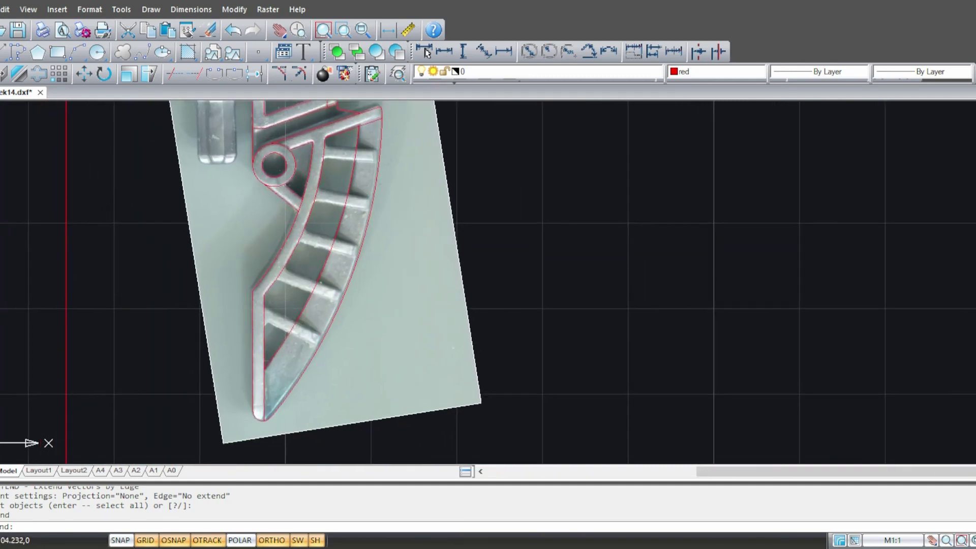
left_click(4, 74)
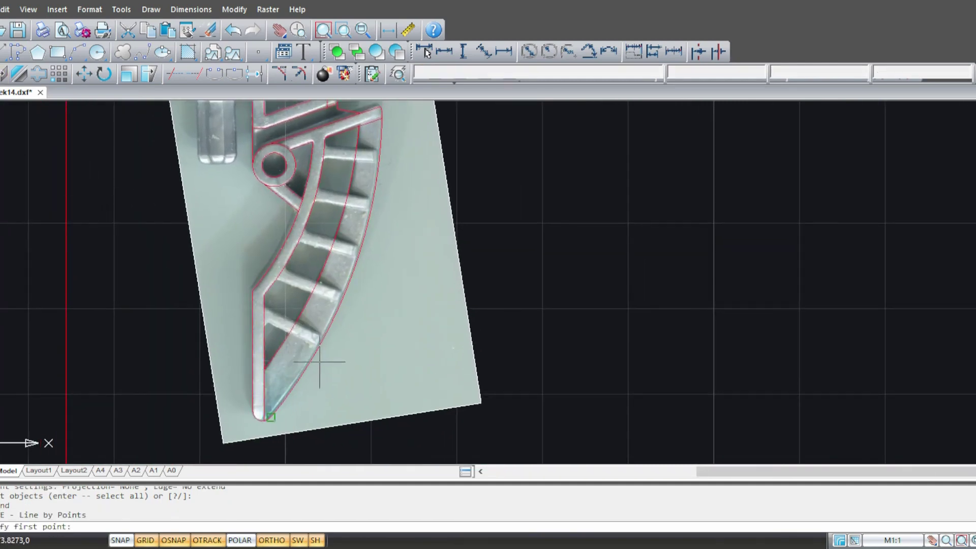
scroll(320, 362, "up", 1)
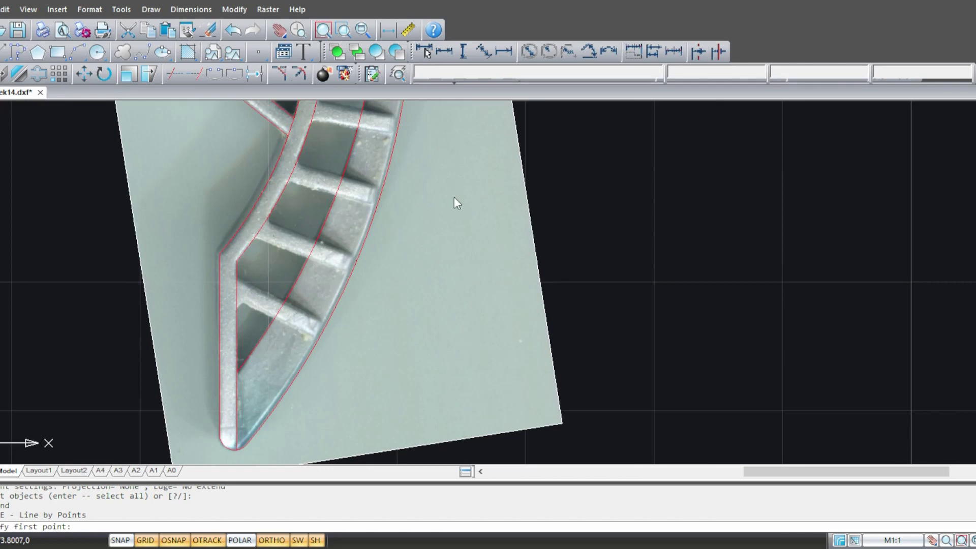
left_click(297, 376)
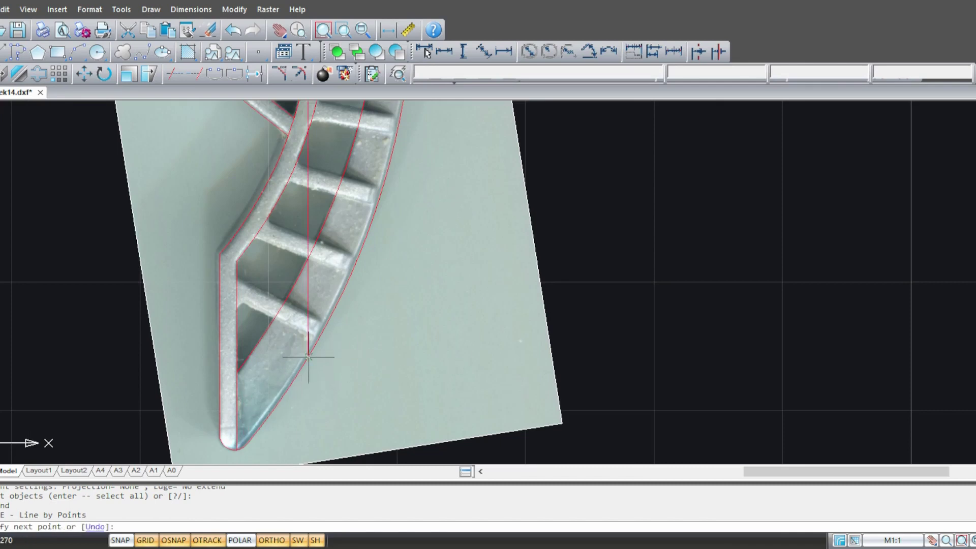
key("Escape")
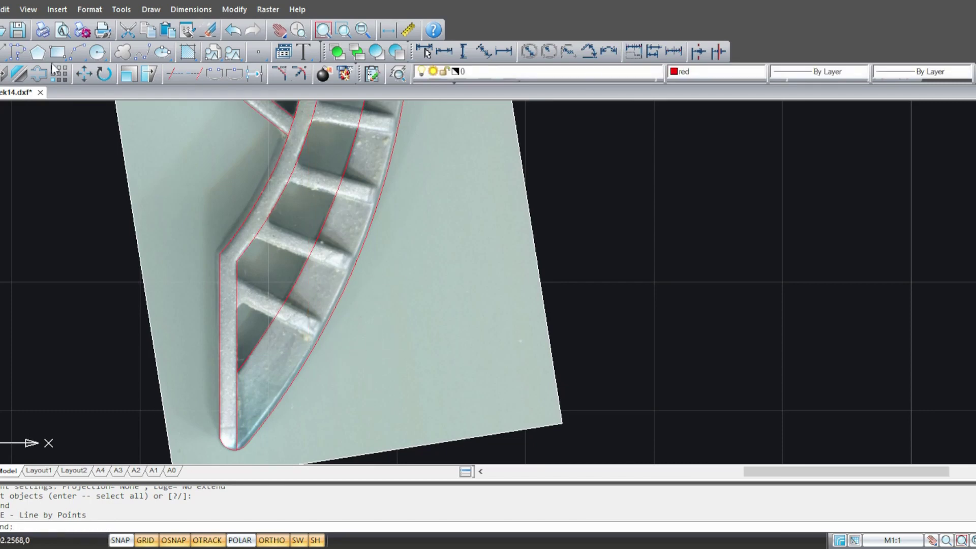
- Turn ortho mode off and swing a trial line from the arm arc's centre across the ribs to check their directions
key("Return")
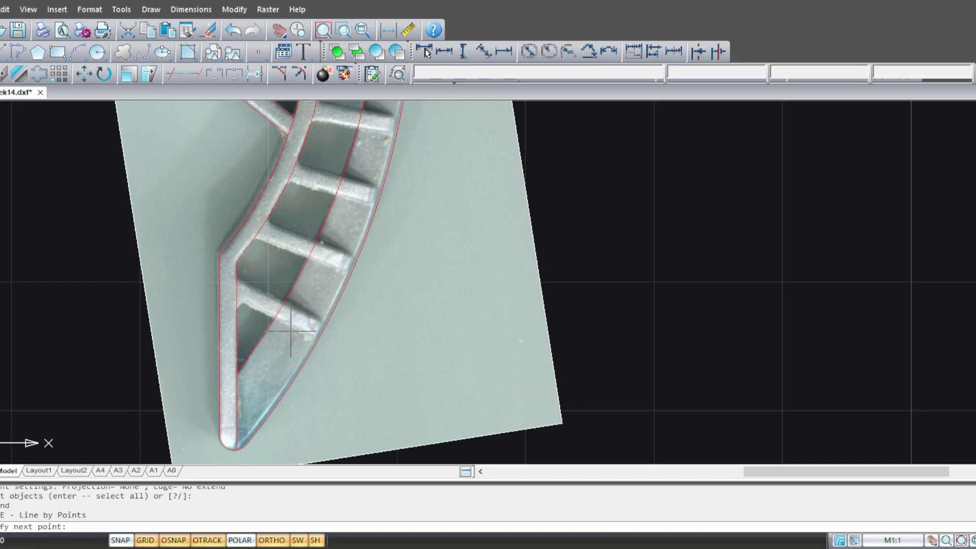
key("Tab")
key("F8")
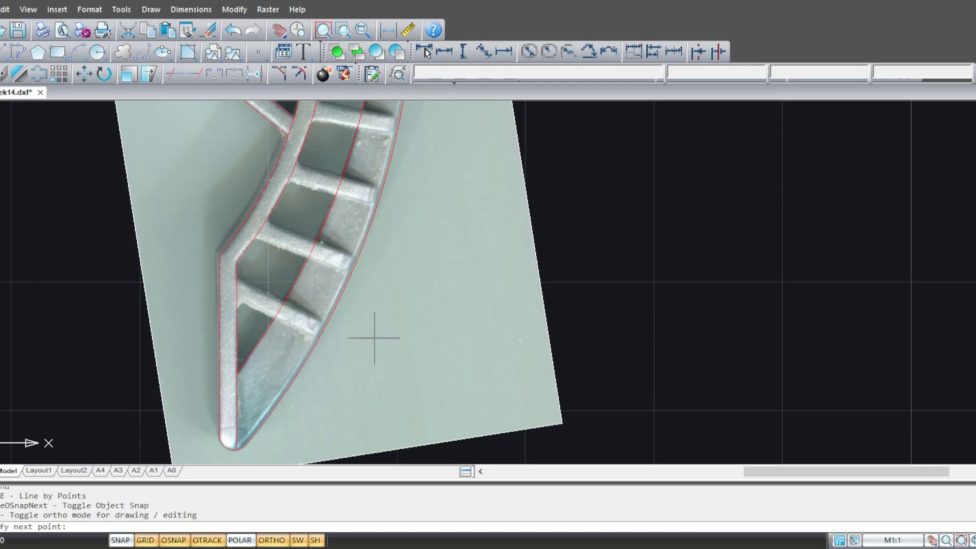
scroll(376, 366, "up", 1)
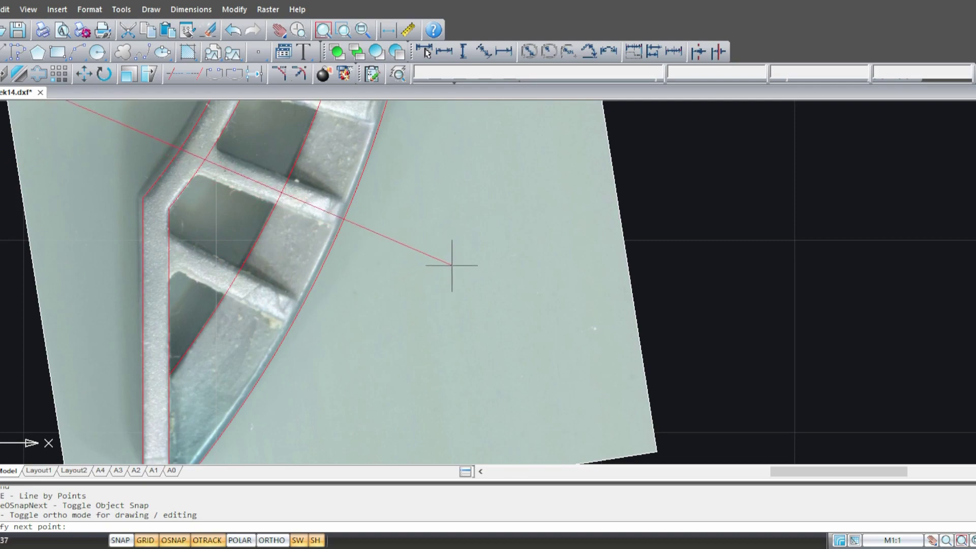
scroll(454, 263, "down", 4)
scroll(432, 295, "up", 2)
scroll(433, 314, "up", 4)
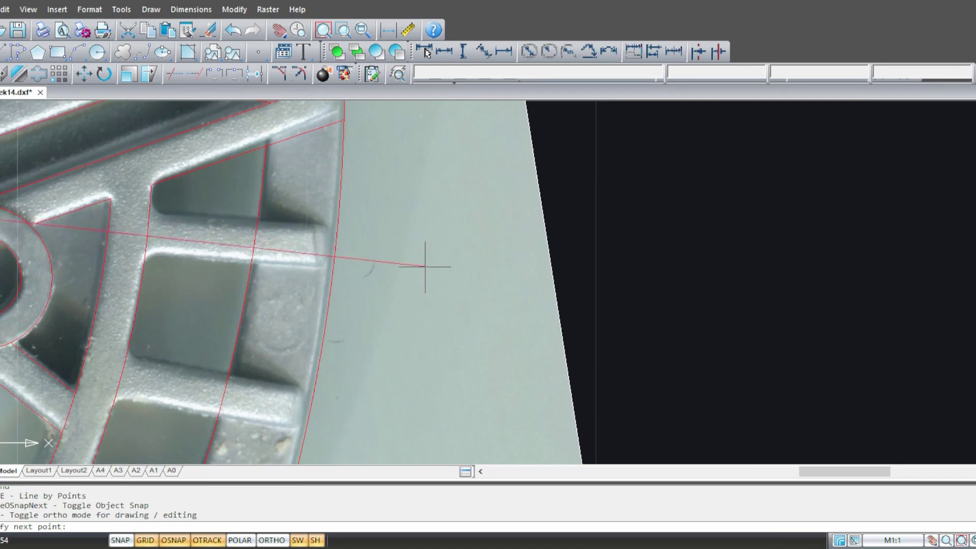
scroll(436, 272, "down", 3)
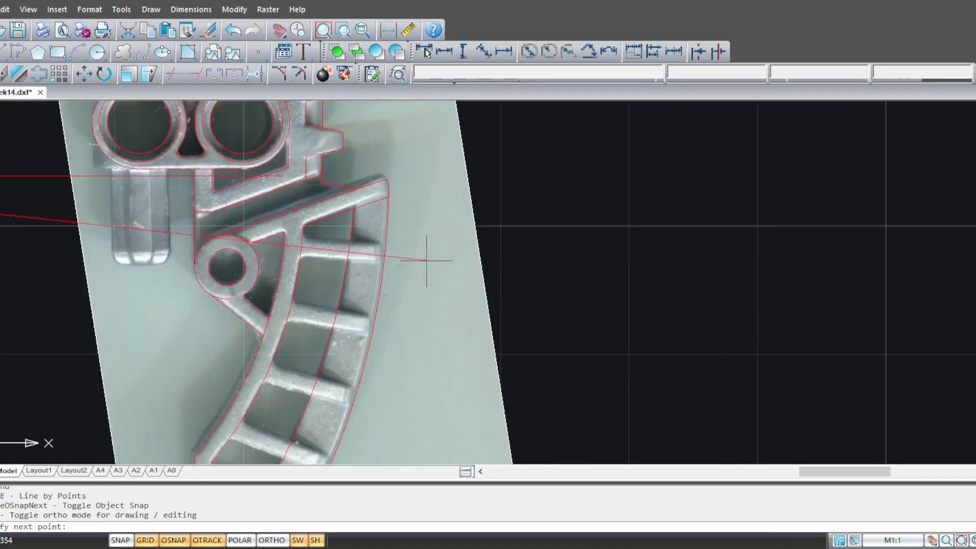
key("Escape")
- Swing a trial line from the middle arc's centre across the ribs to compare it with their alignment, and discard it
scroll(425, 175, "up", 3)
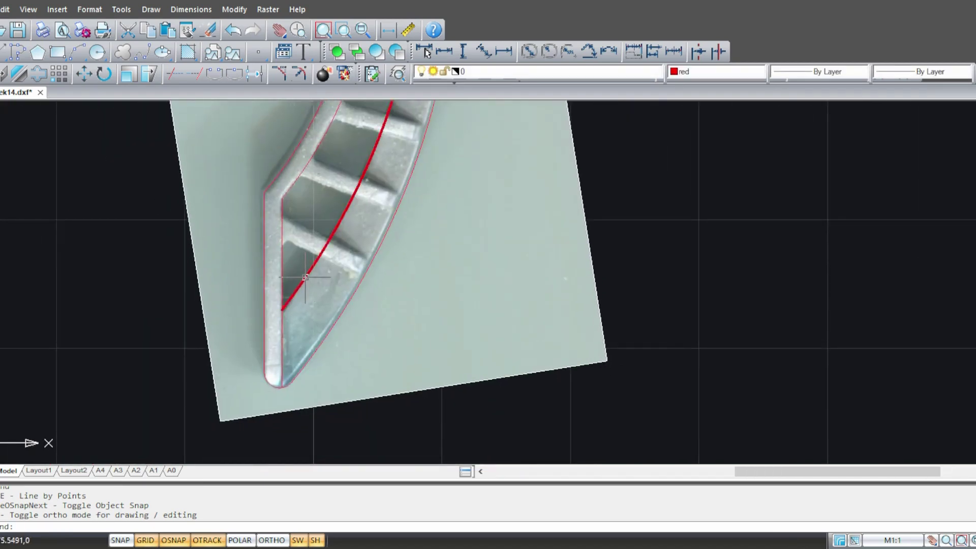
key("Escape")
key("Return")
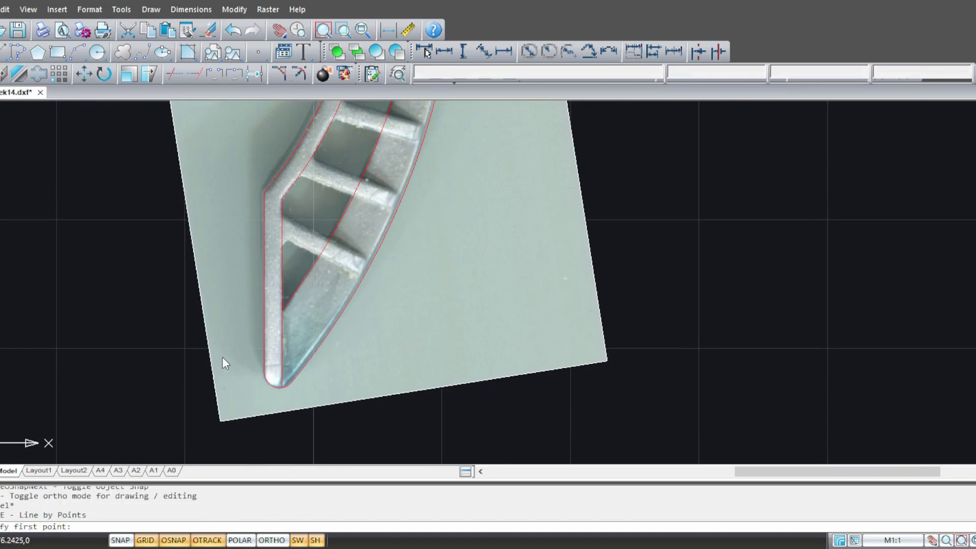
left_click(302, 280)
scroll(352, 220, "up", 3)
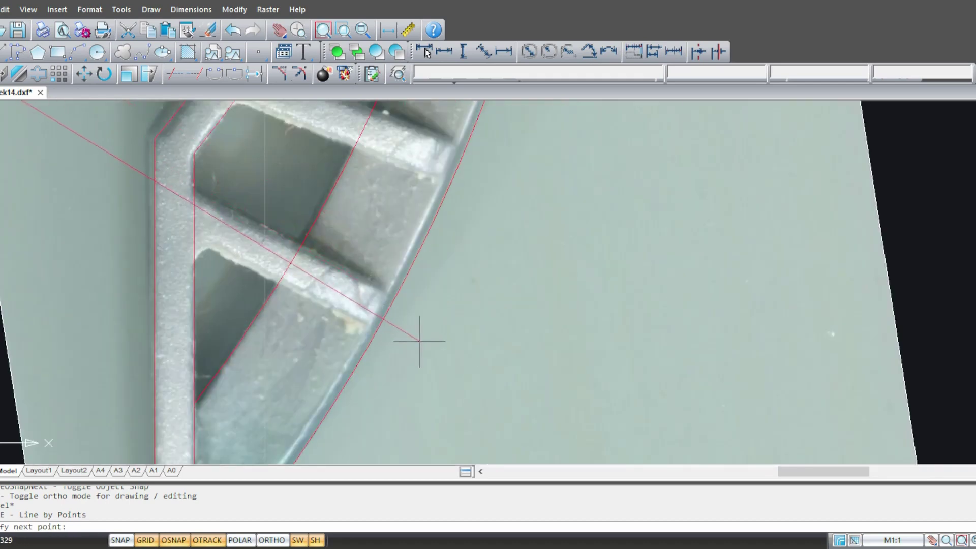
scroll(435, 351, "down", 3)
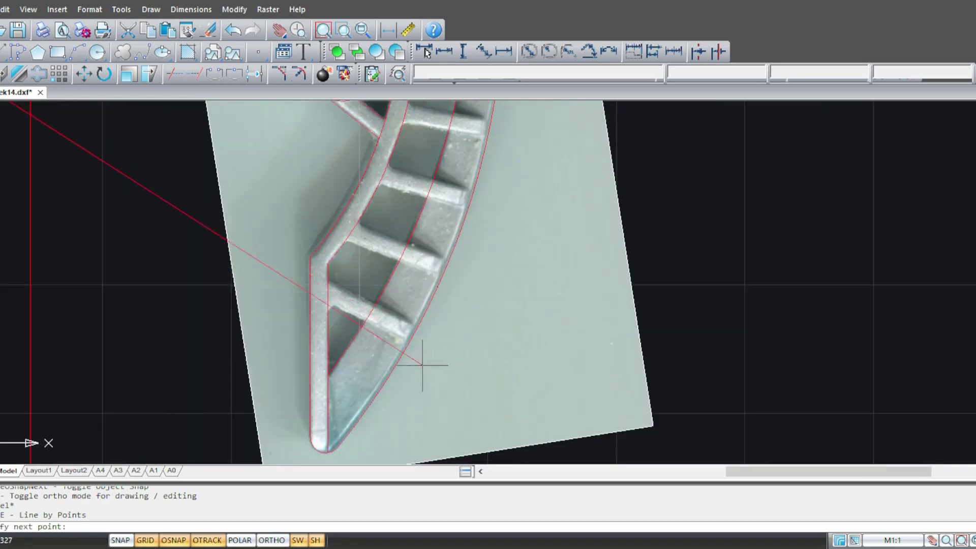
scroll(440, 316, "up", 3)
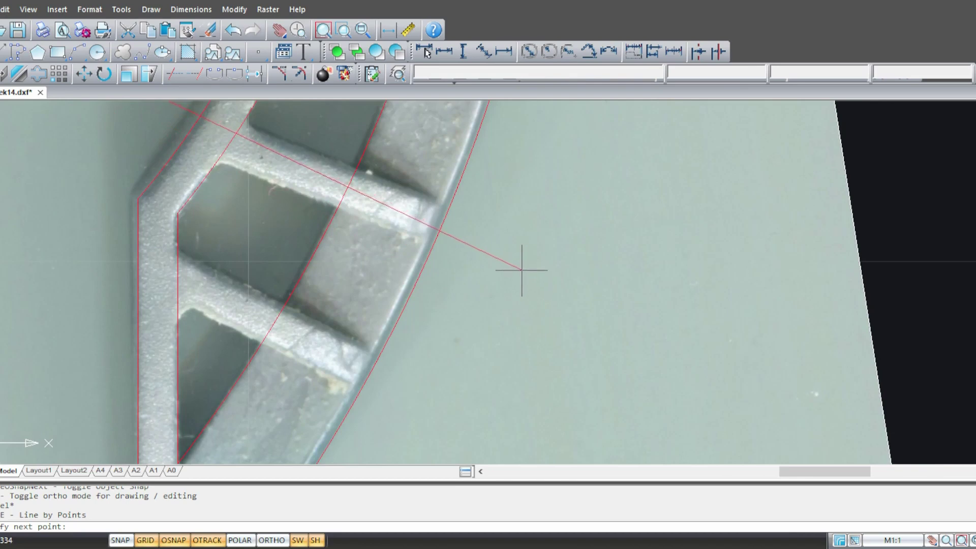
scroll(524, 254, "down", 3)
scroll(497, 325, "up", 3)
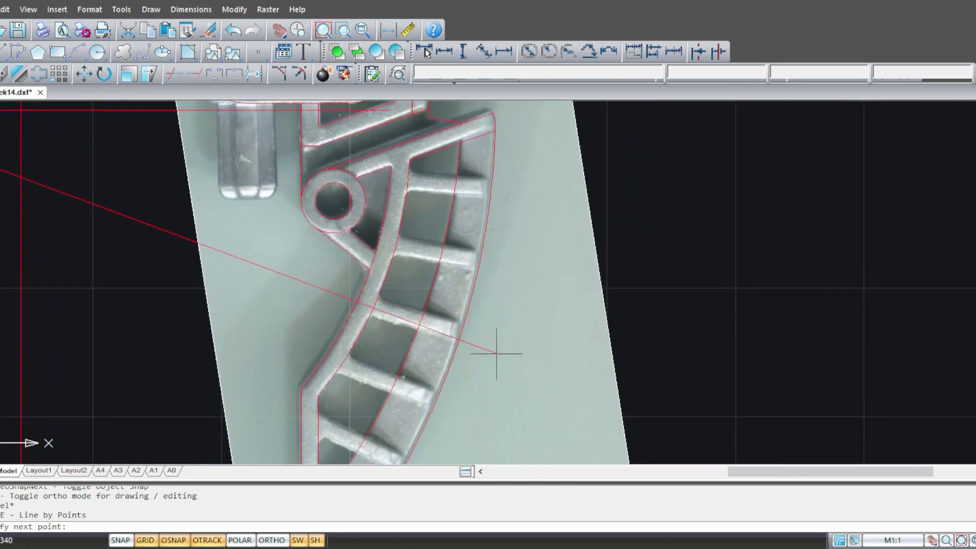
scroll(497, 353, "up", 2)
scroll(511, 351, "down", 2)
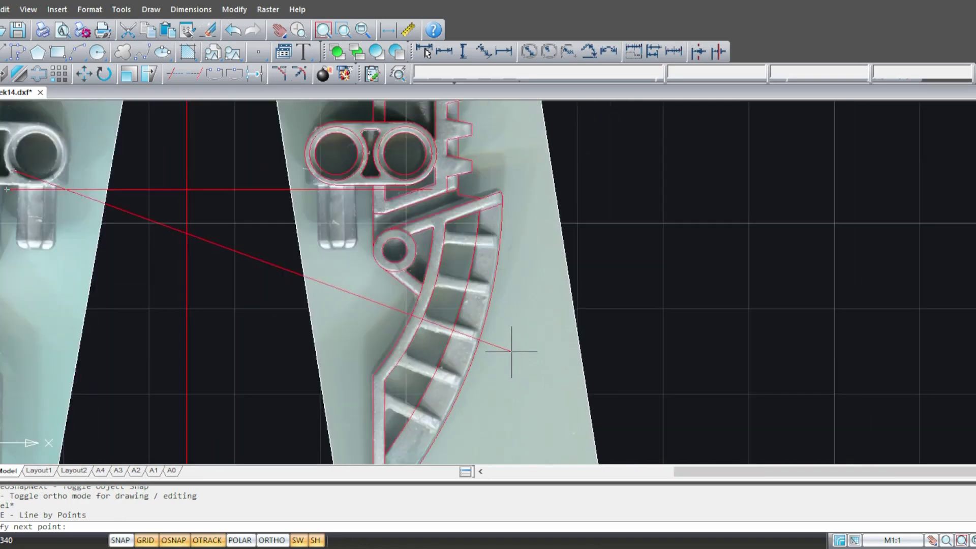
middle_click_drag(506, 349, 375, 323)
key("Escape")
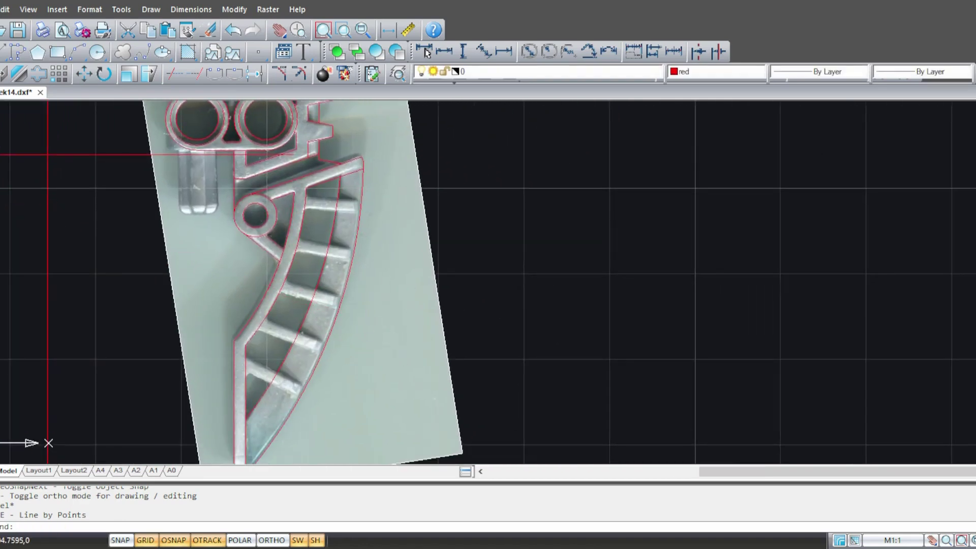
- Swing a trial line from the inner arc's centre across the ribs, up to the uppermost one, and discard it
left_click(426, 52)
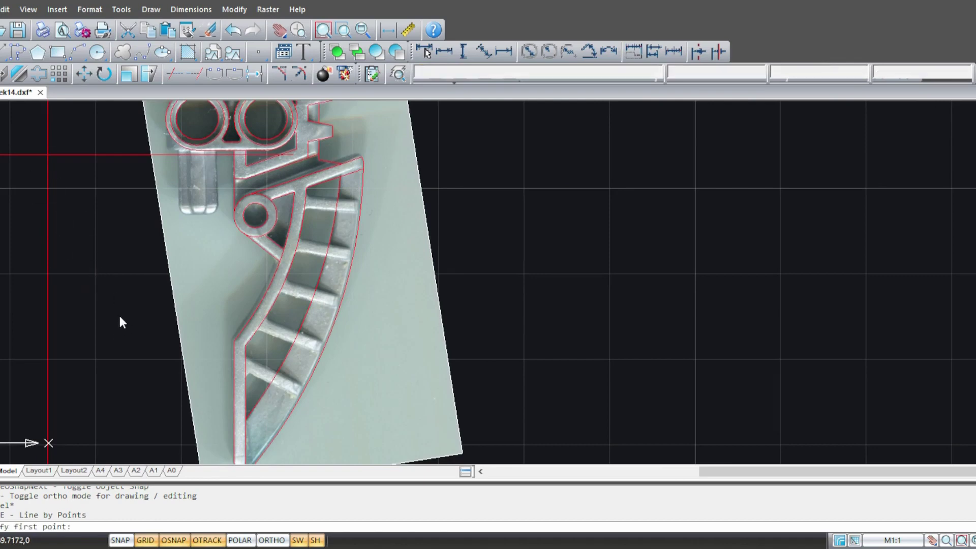
scroll(252, 335, "up", 5)
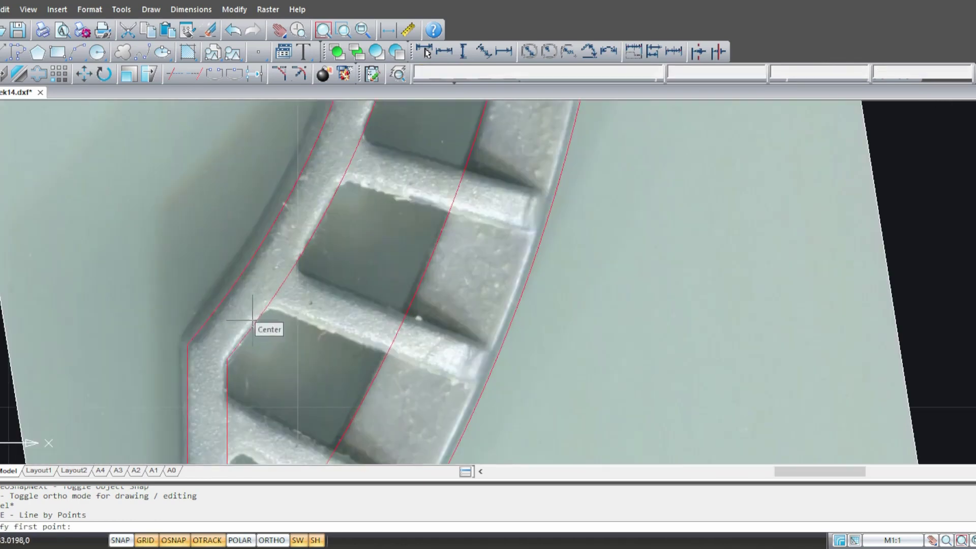
left_click(272, 322)
scroll(272, 322, "down", 6)
scroll(371, 436, "up", 3)
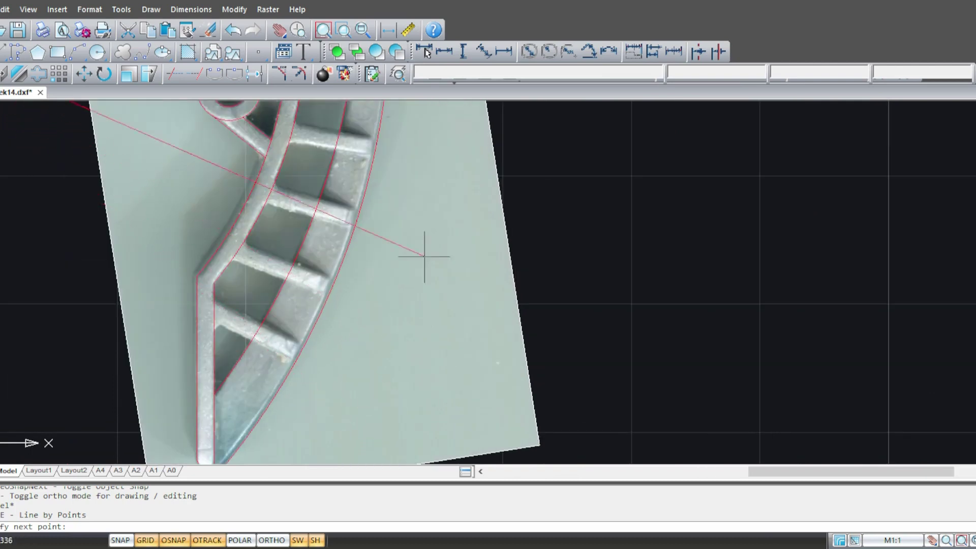
scroll(416, 401, "down", 2)
scroll(399, 421, "up", 2)
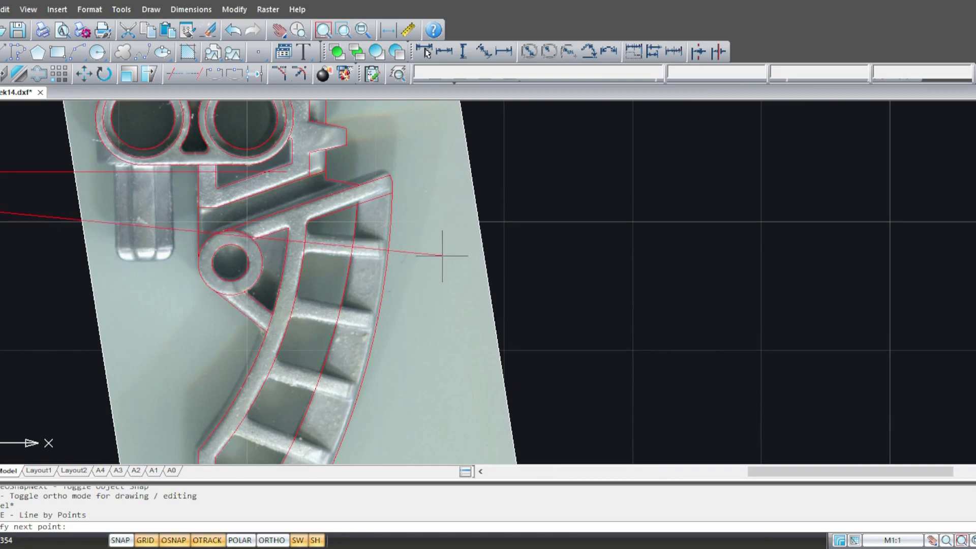
scroll(449, 256, "up", 3)
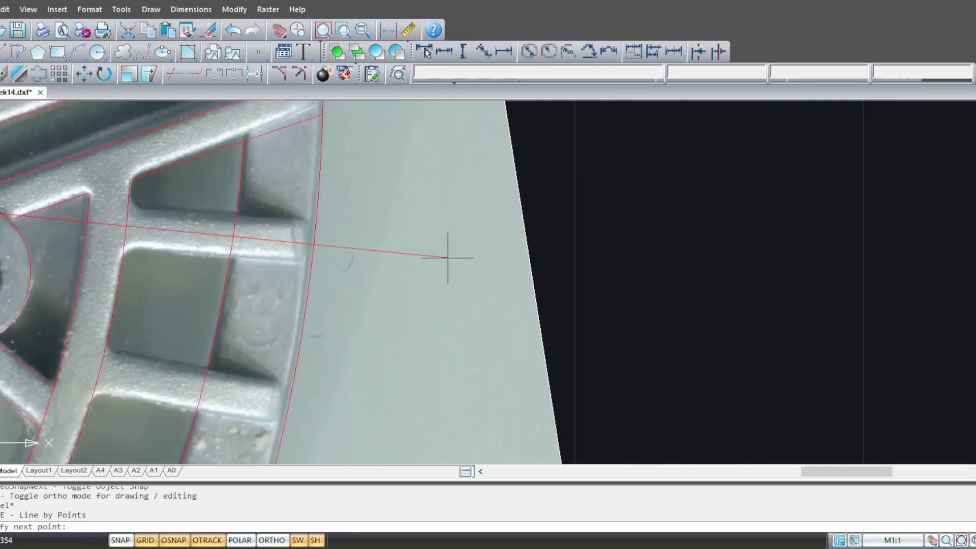
scroll(447, 258, "down", 5)
key("Escape")
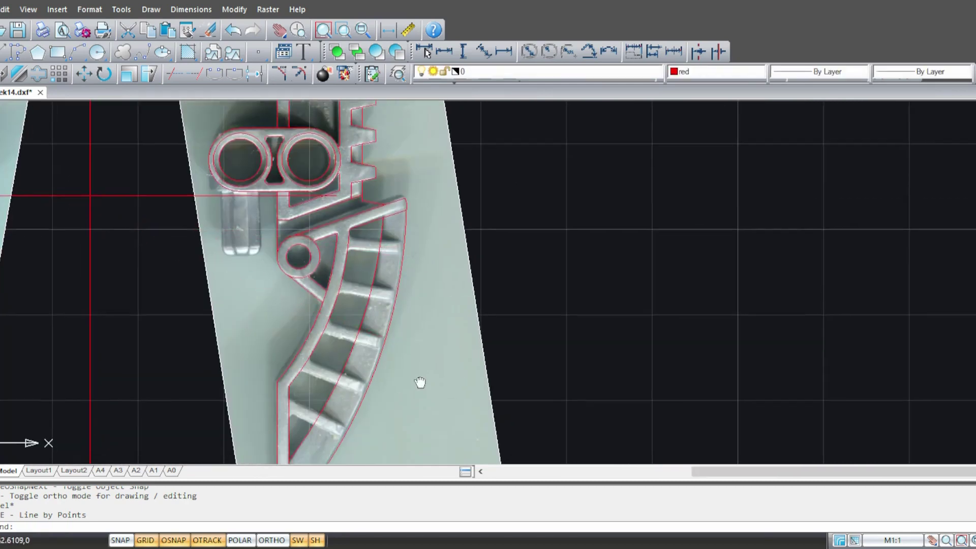
- Draw a line along the lower edge of the arm's lowest rib, running out past the arm's outer curve
mouse_move(421, 384)
middle_mouse_down()
mouse_move(475, 314)
mouse_move(460, 355)
middle_mouse_up()
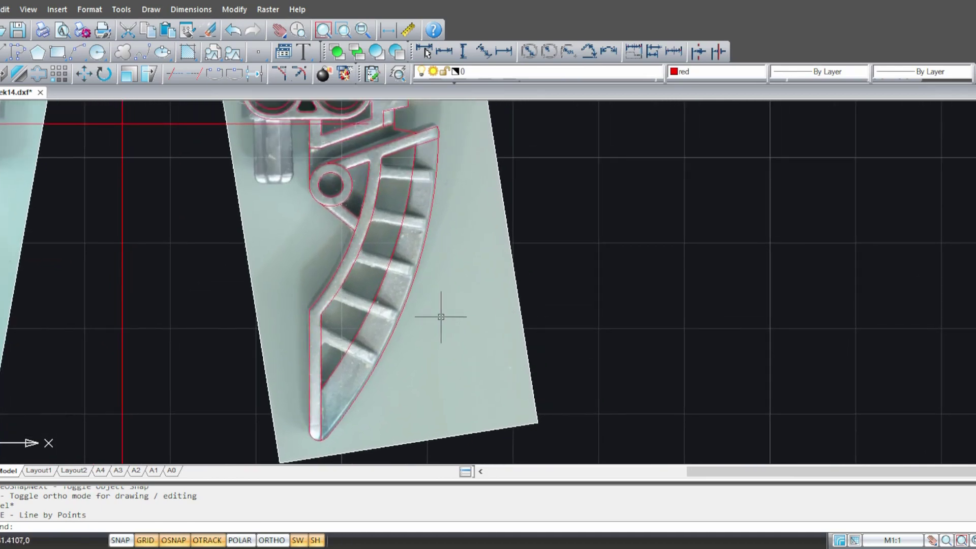
key("Return")
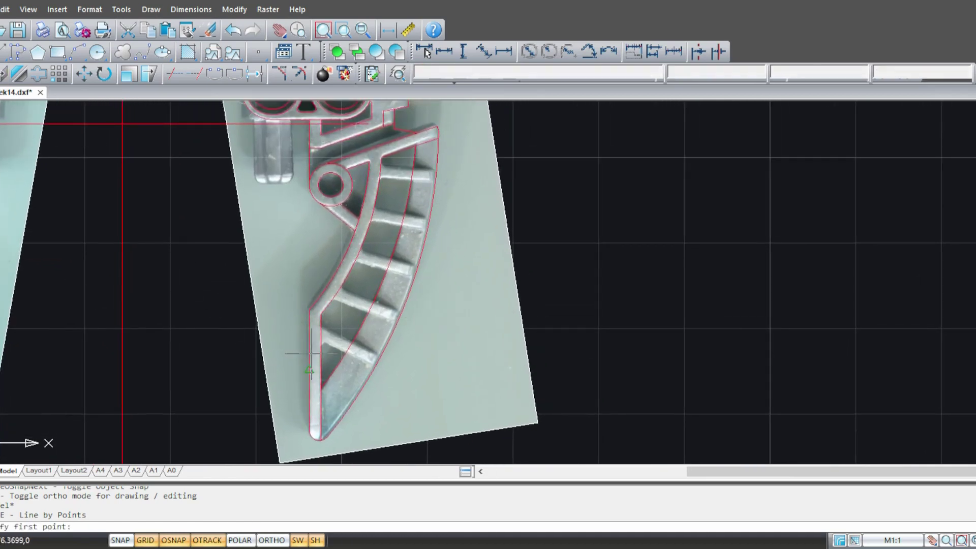
scroll(342, 364, "up", 6)
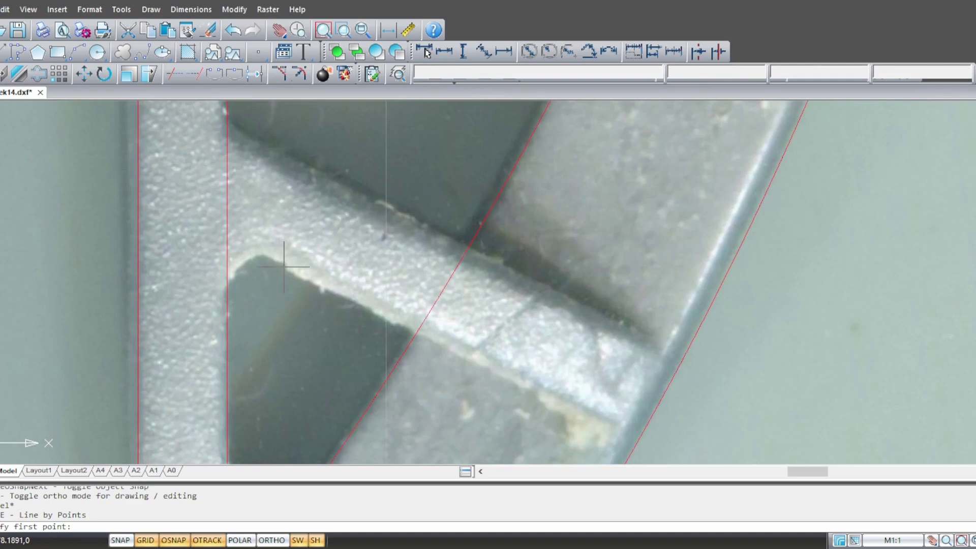
scroll(284, 266, "down", 6)
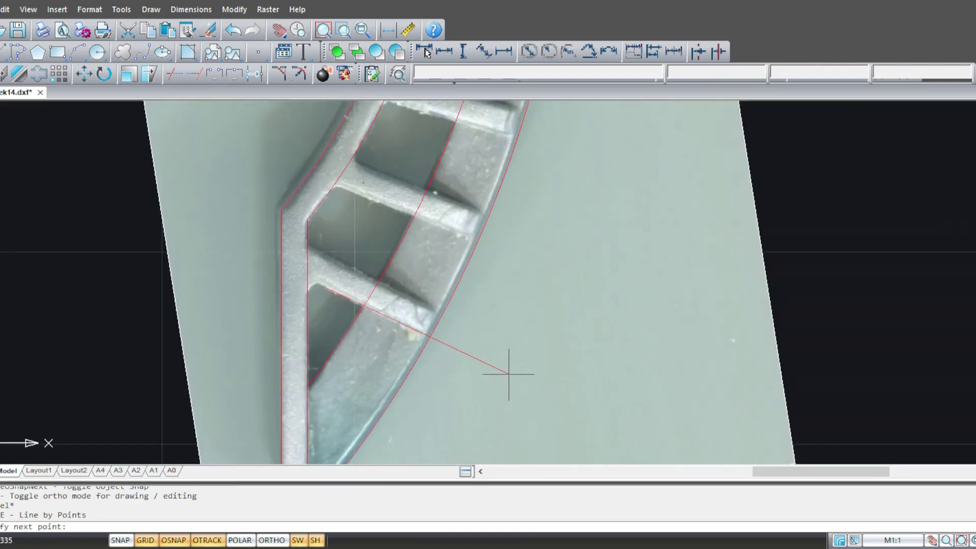
left_click(509, 374)
key("Return")
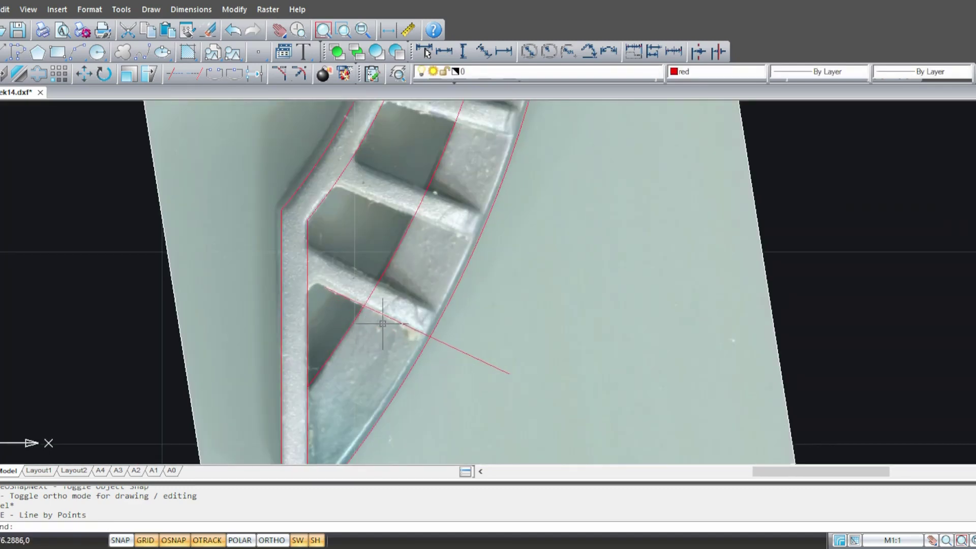
- Stretch the inner end of the lowest rib's line along the rib direction to beyond the arm's inner side
left_click(383, 323)
left_click(325, 286)
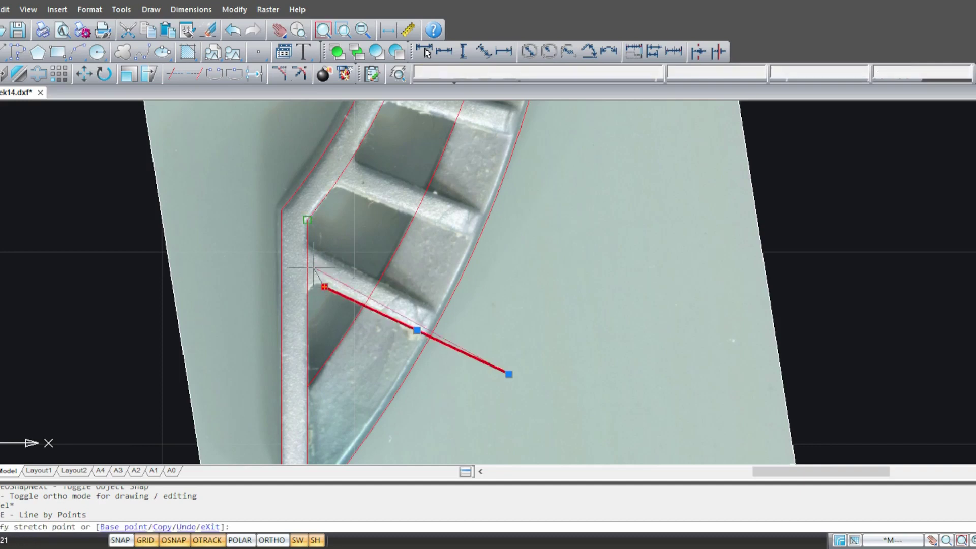
left_click(181, 218)
key("Escape")
- Draw a line along the upper edge of the arm's uppermost rib, running out past the arm's outer curve
scroll(442, 171, "down", 3)
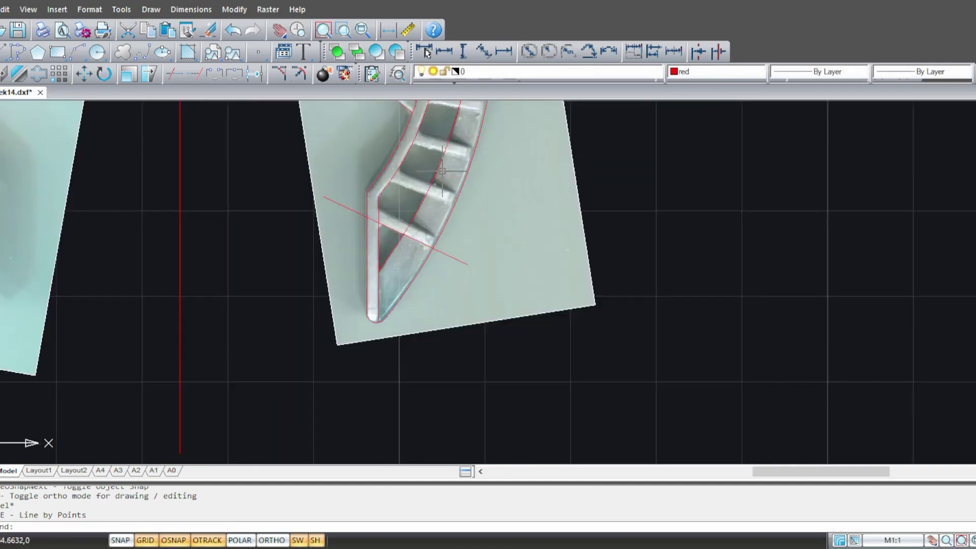
middle_click_drag(442, 171, 364, 387)
key("Return")
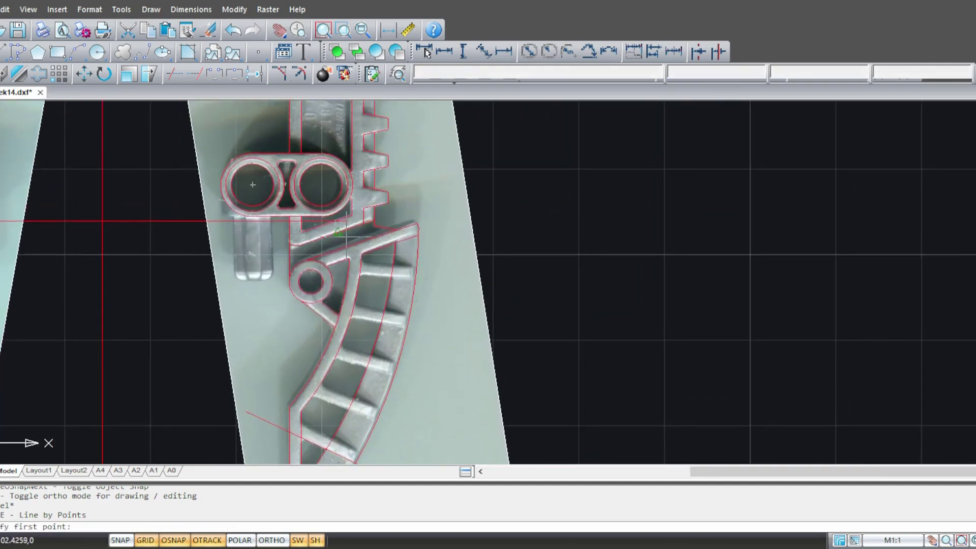
scroll(431, 286, "up", 8)
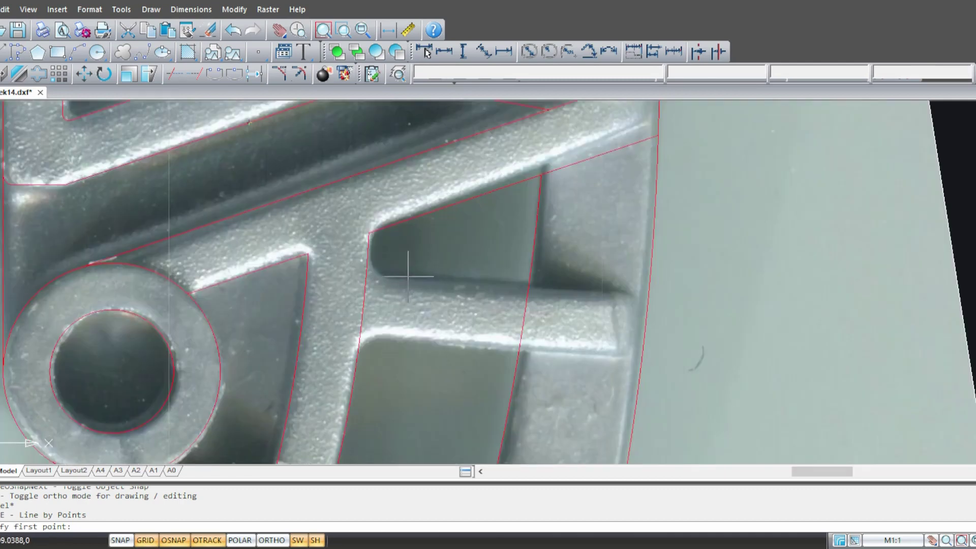
left_click(408, 277)
middle_click_drag(702, 326, 476, 275)
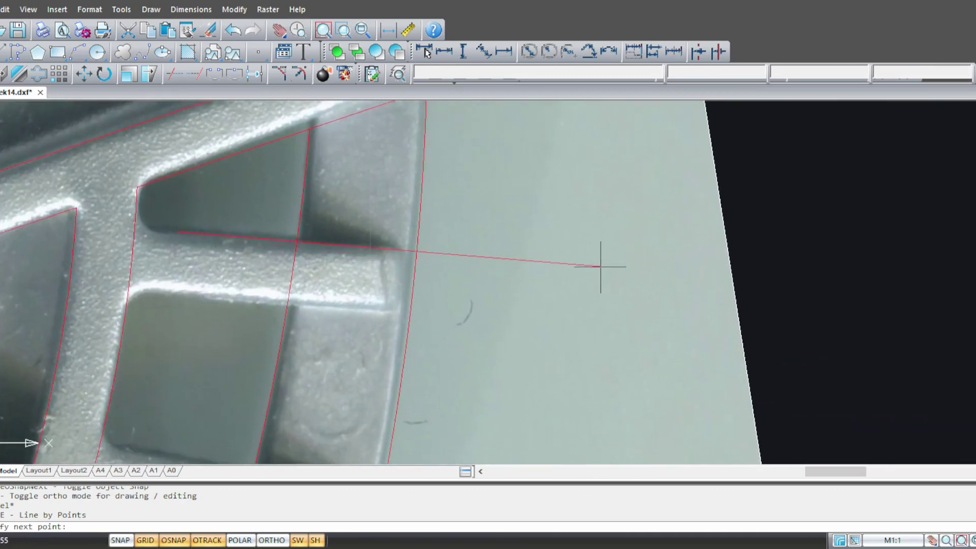
left_click(609, 263)
key("Return")
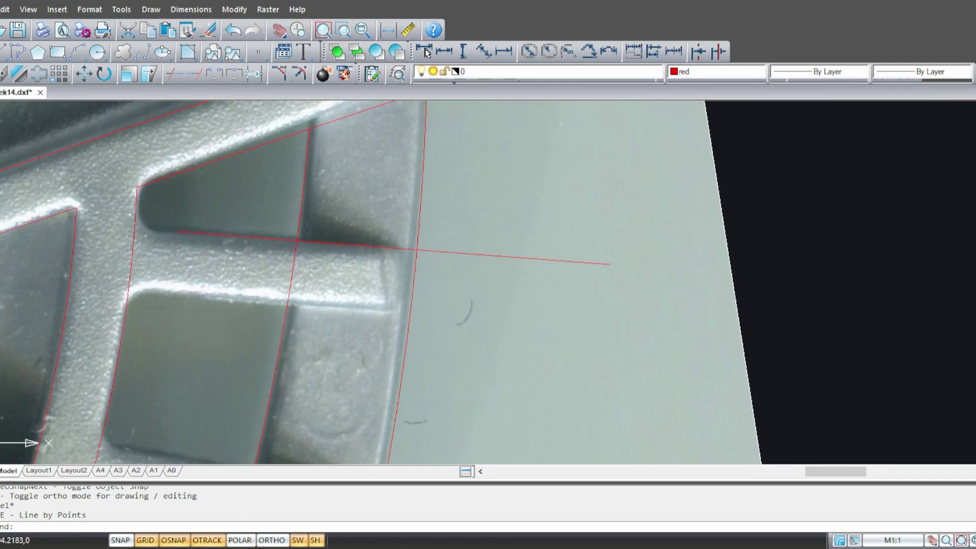